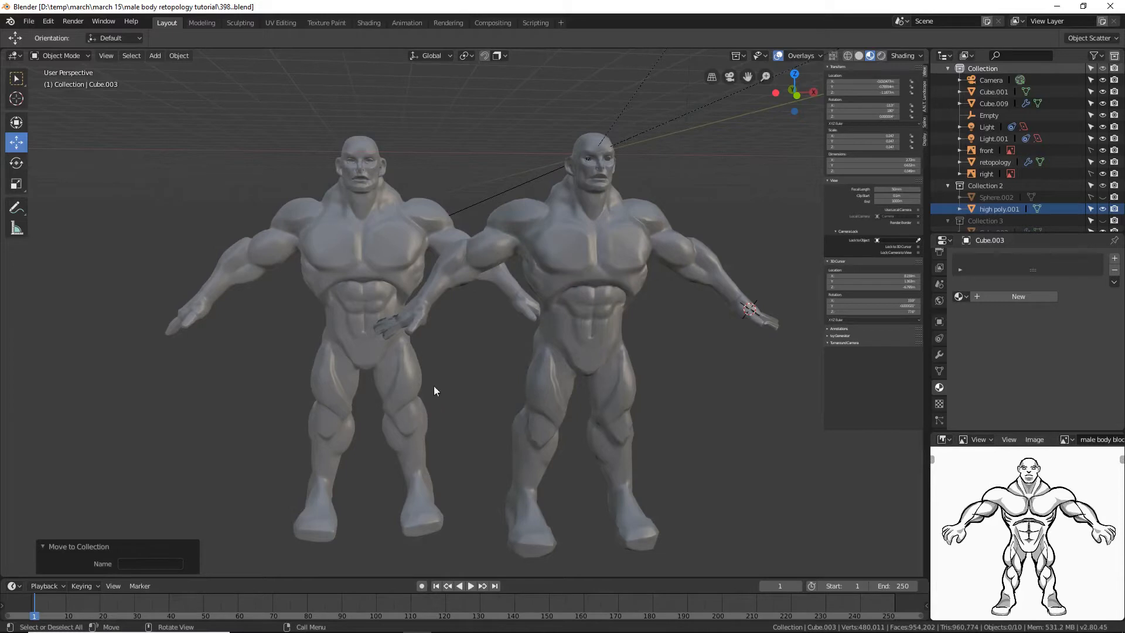
# Step: Examine the wireframe of the high poly.001 body in Edit Mode and return to Object Mode
pyautogui.click(395, 382)
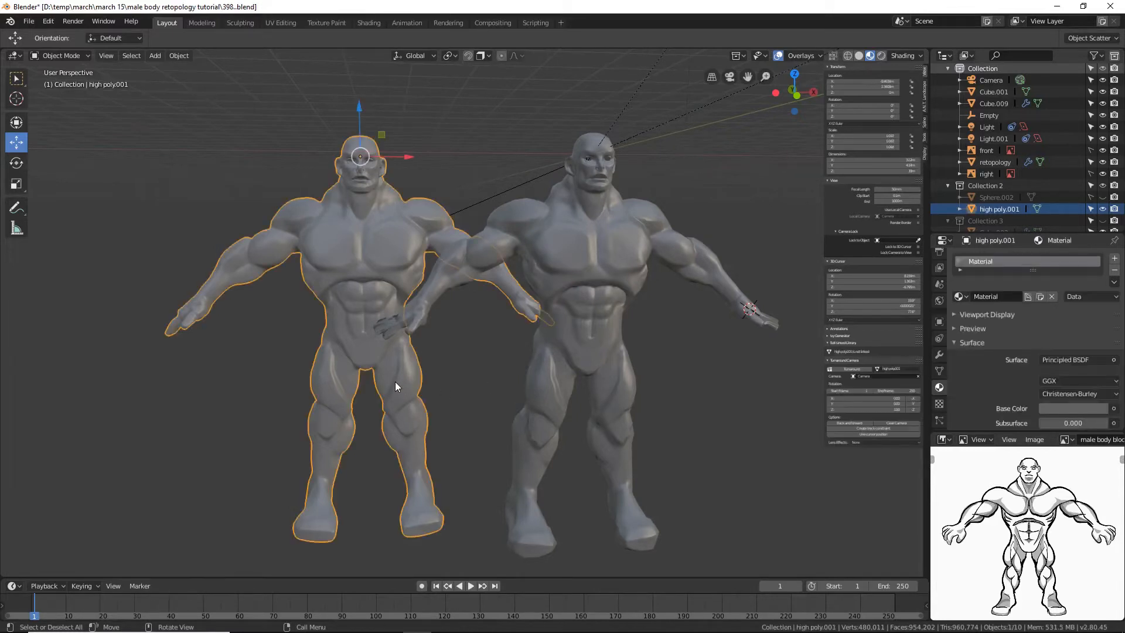
pyautogui.click(536, 384)
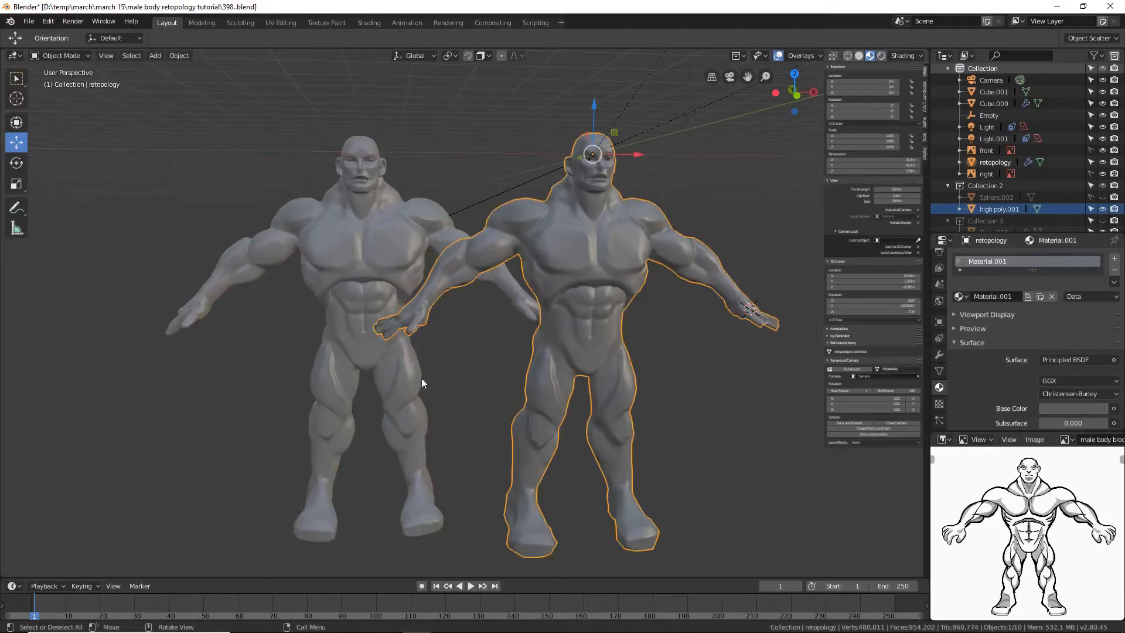
pyautogui.click(398, 377)
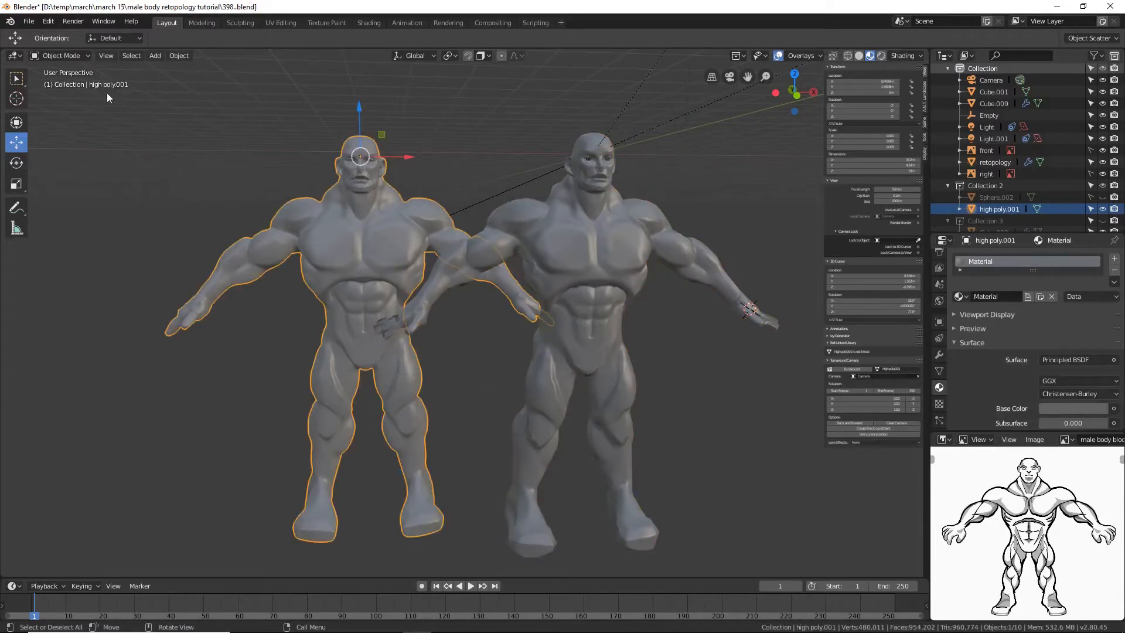
pyautogui.click(86, 57)
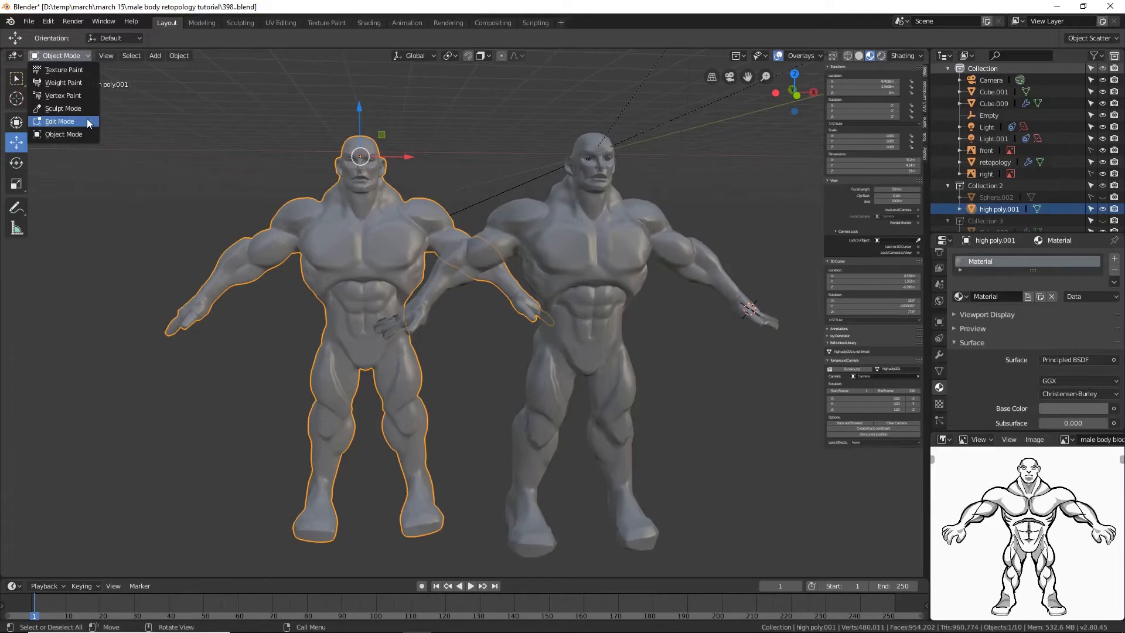
pyautogui.click(59, 121)
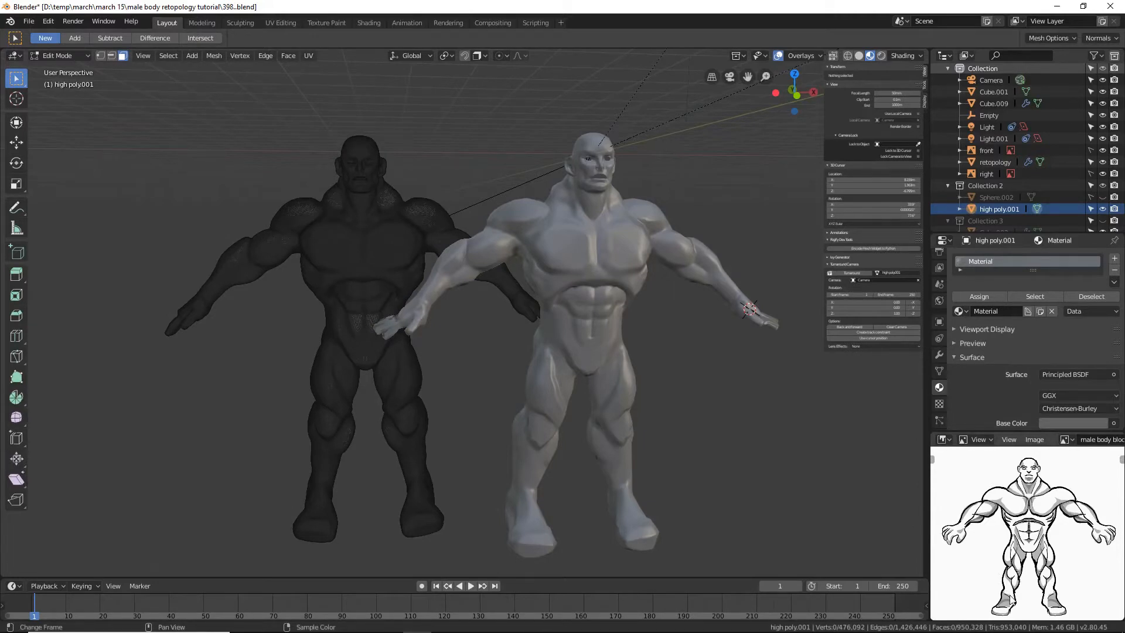
pyautogui.click(85, 54)
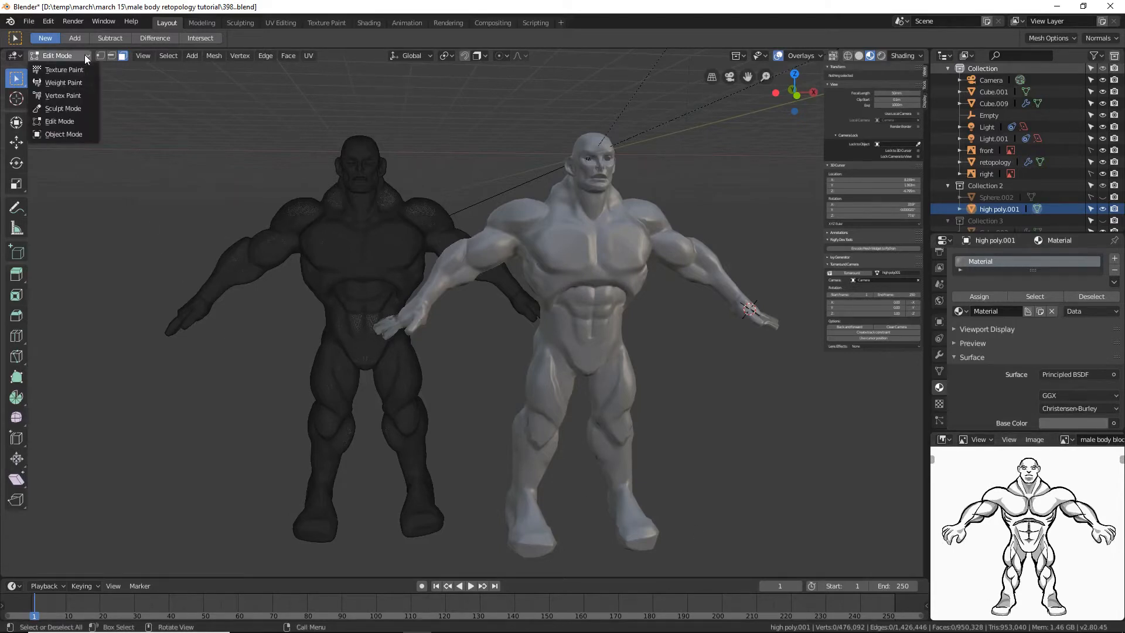
pyautogui.click(61, 134)
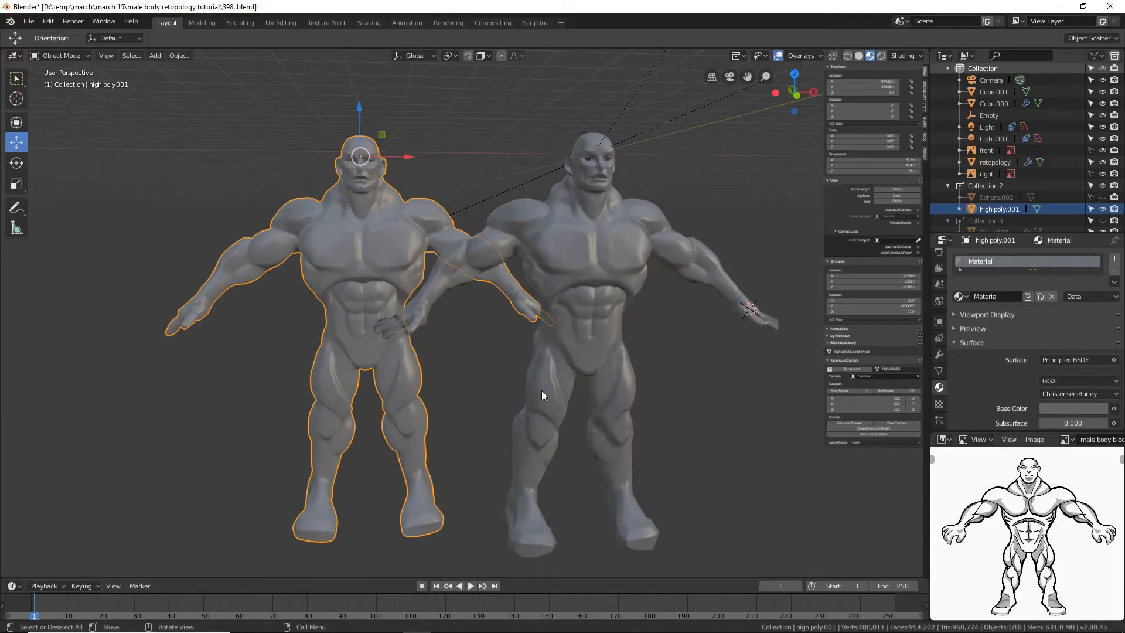
# Step: Examine the topology and marked seams of the full retopology body in Edit Mode and return to Object Mode
pyautogui.click(545, 391)
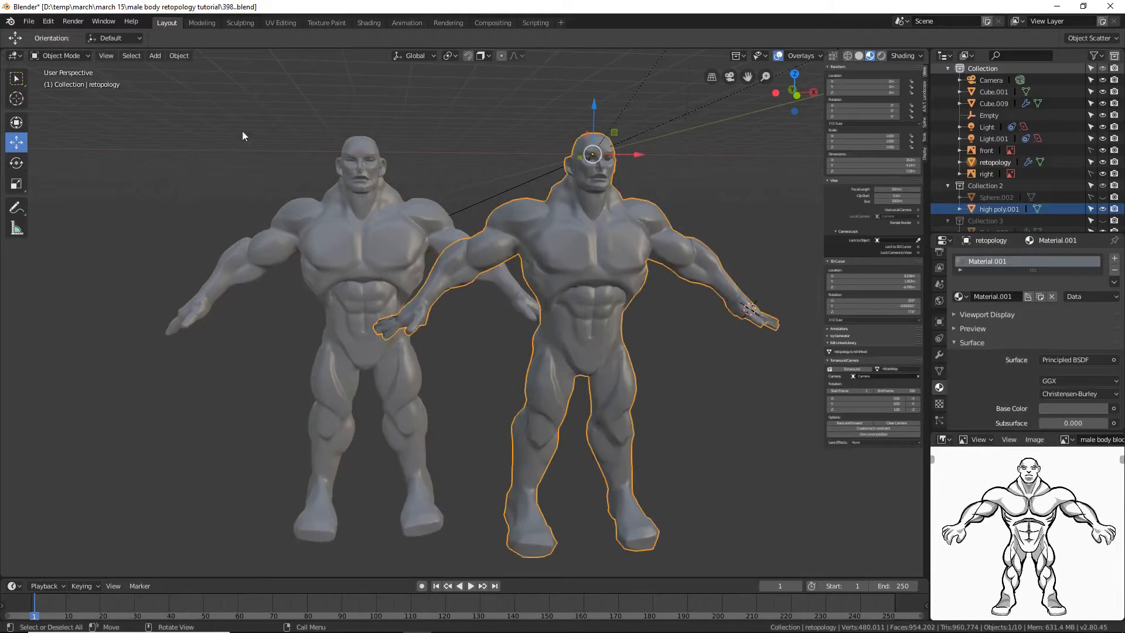
pyautogui.click(76, 55)
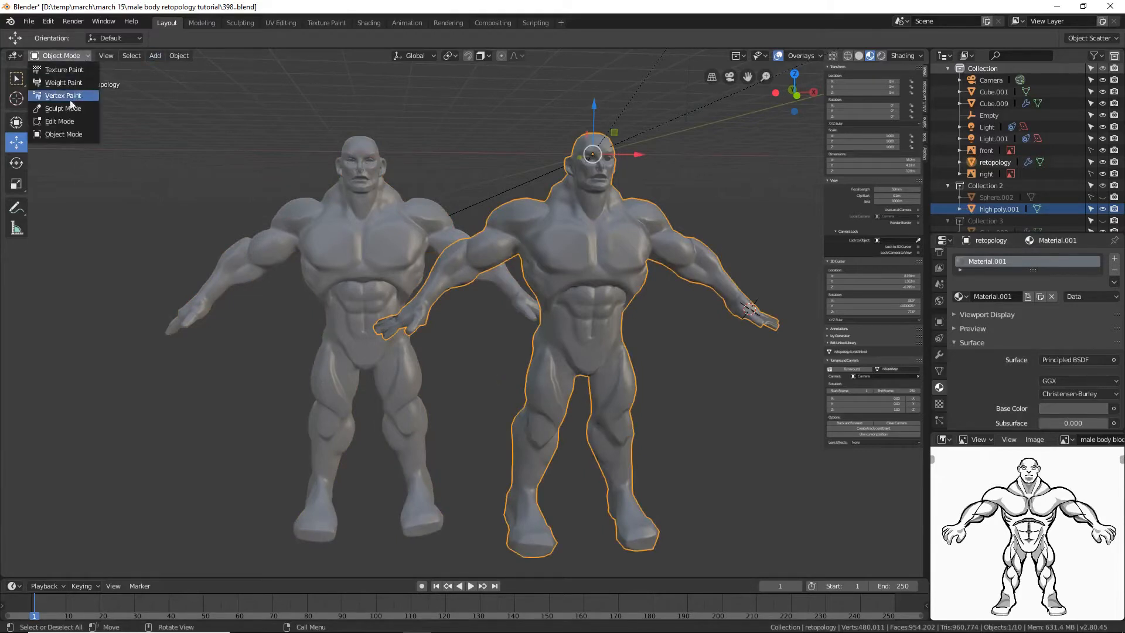
pyautogui.click(80, 123)
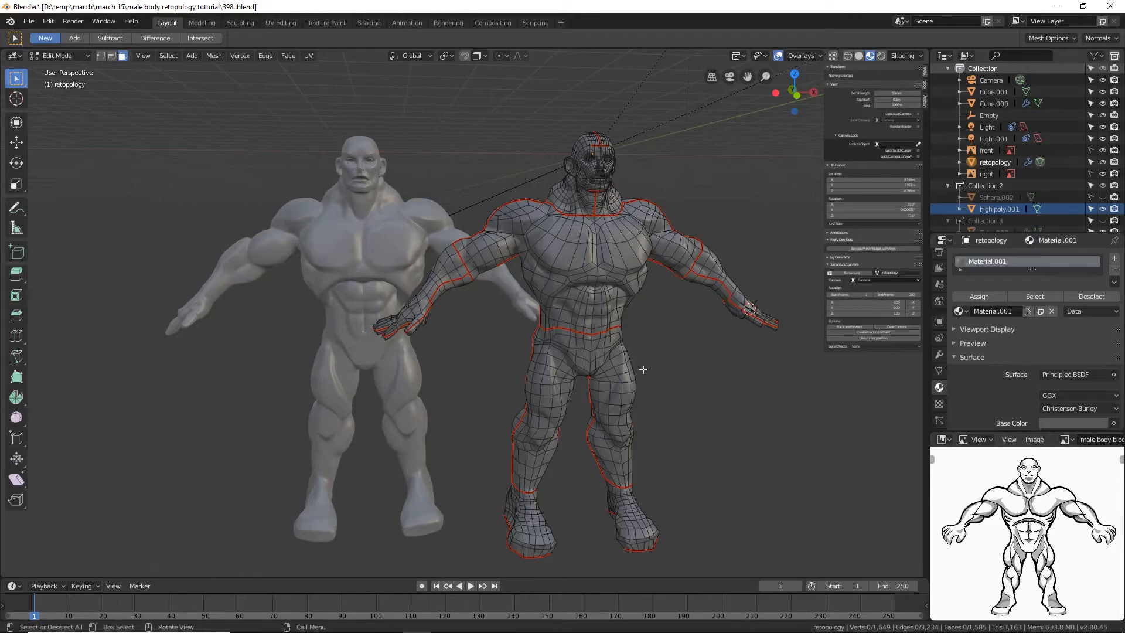
pyautogui.click(88, 57)
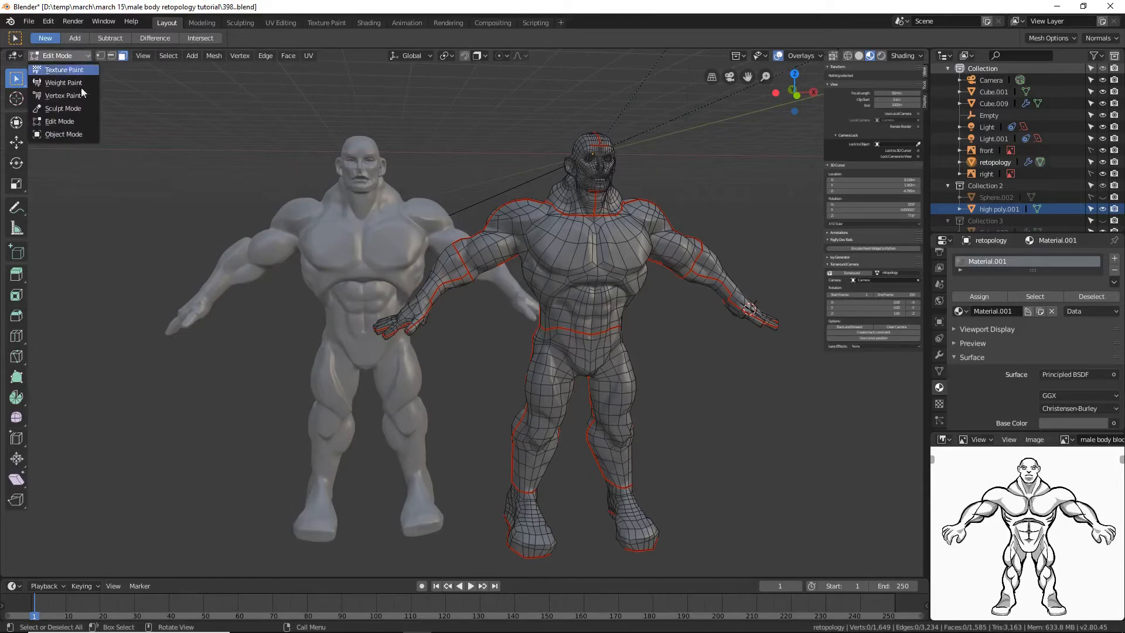
pyautogui.click(85, 134)
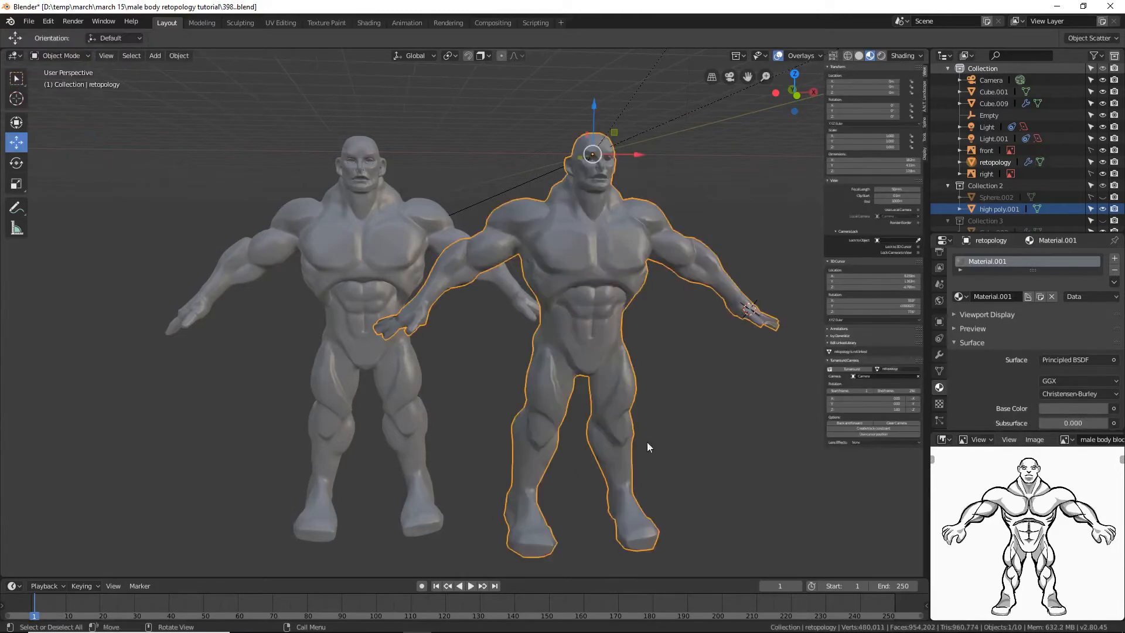
pyautogui.click(740, 489)
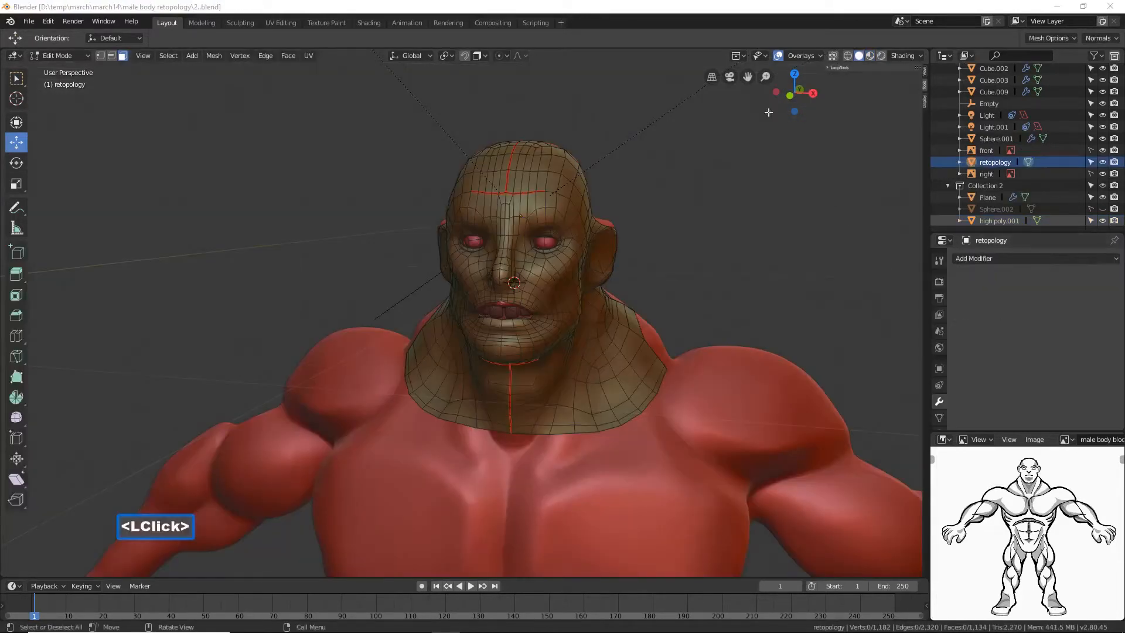
pyautogui.click(711, 10)
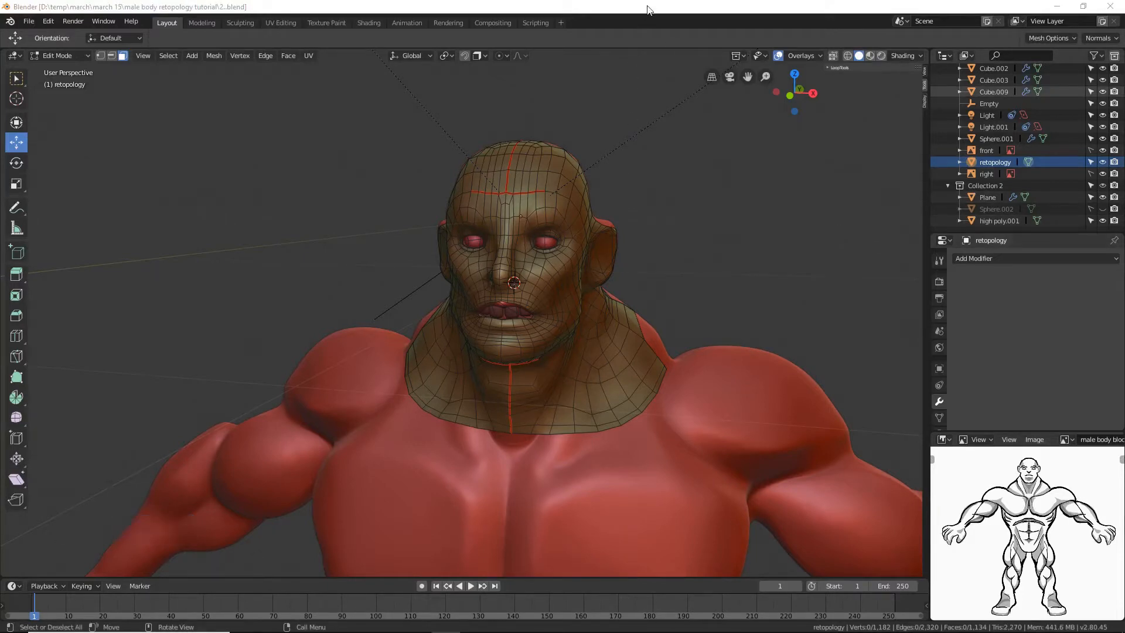
pyautogui.click(647, 8)
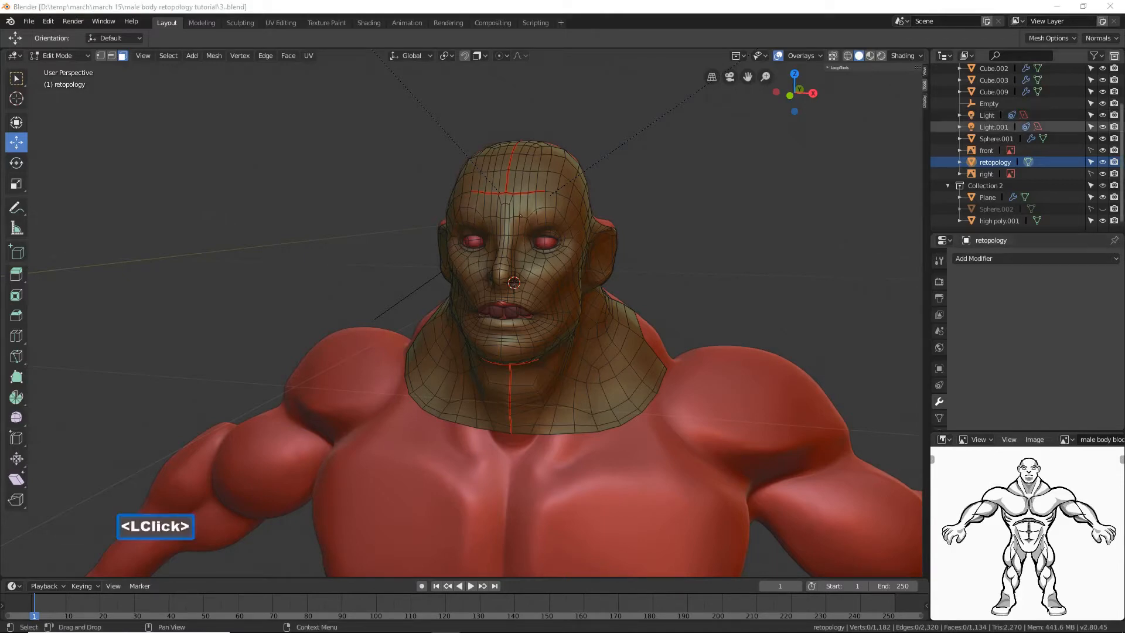
pyautogui.click(641, 16)
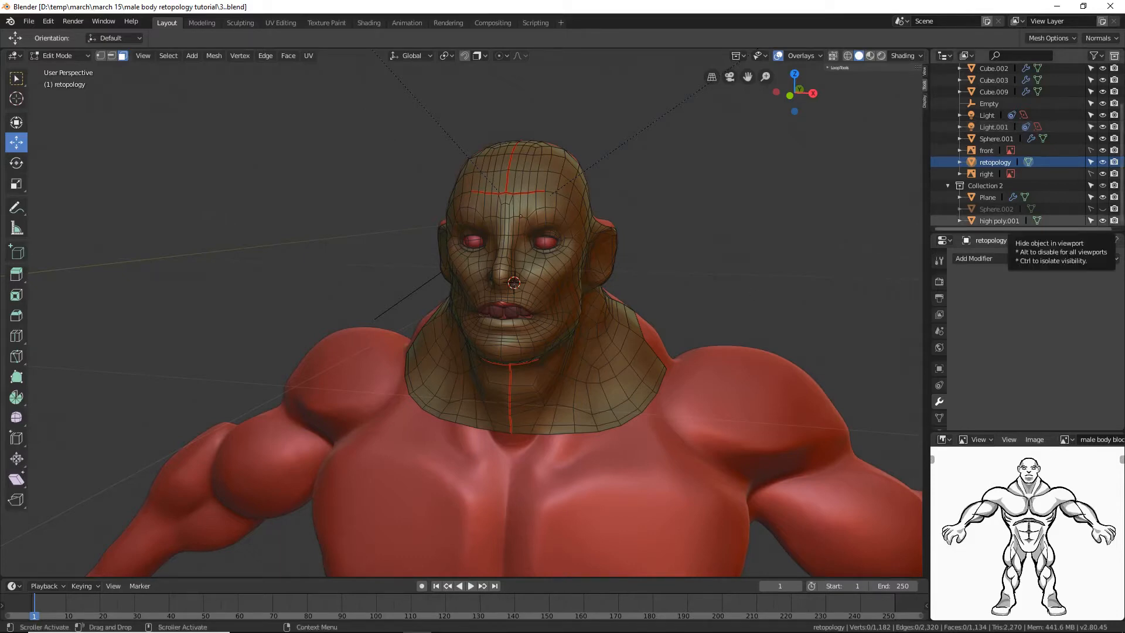
pyautogui.click(931, 346)
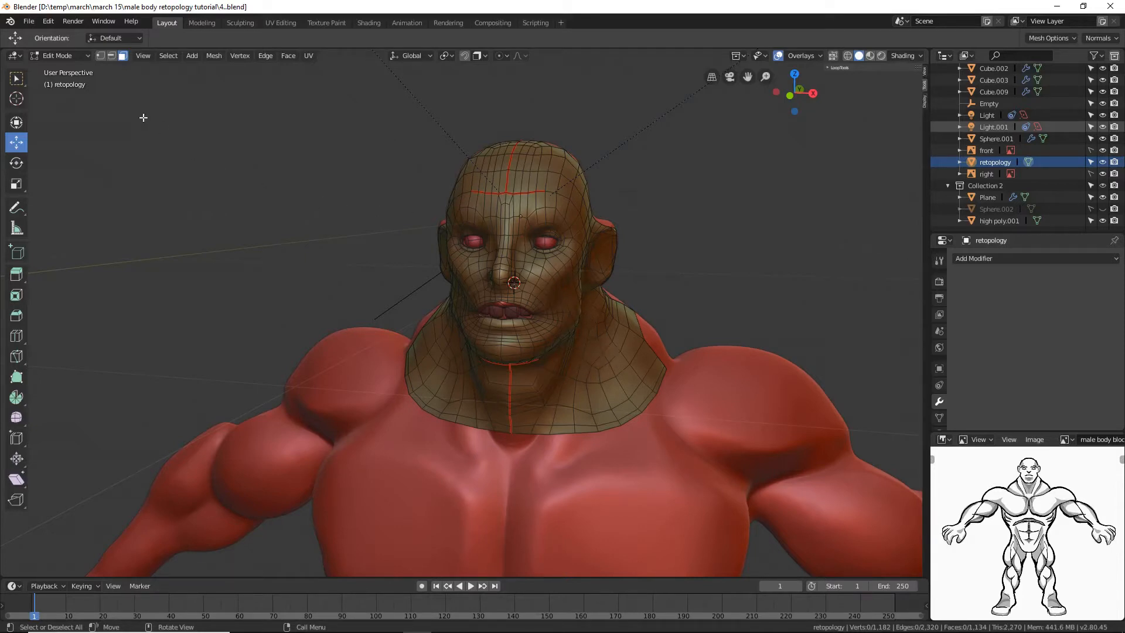
# Step: Leave the retopology head, examine the high poly.001 sculpt in Edit Mode with its face selection cleared, and return to Object Mode
pyautogui.click(72, 57)
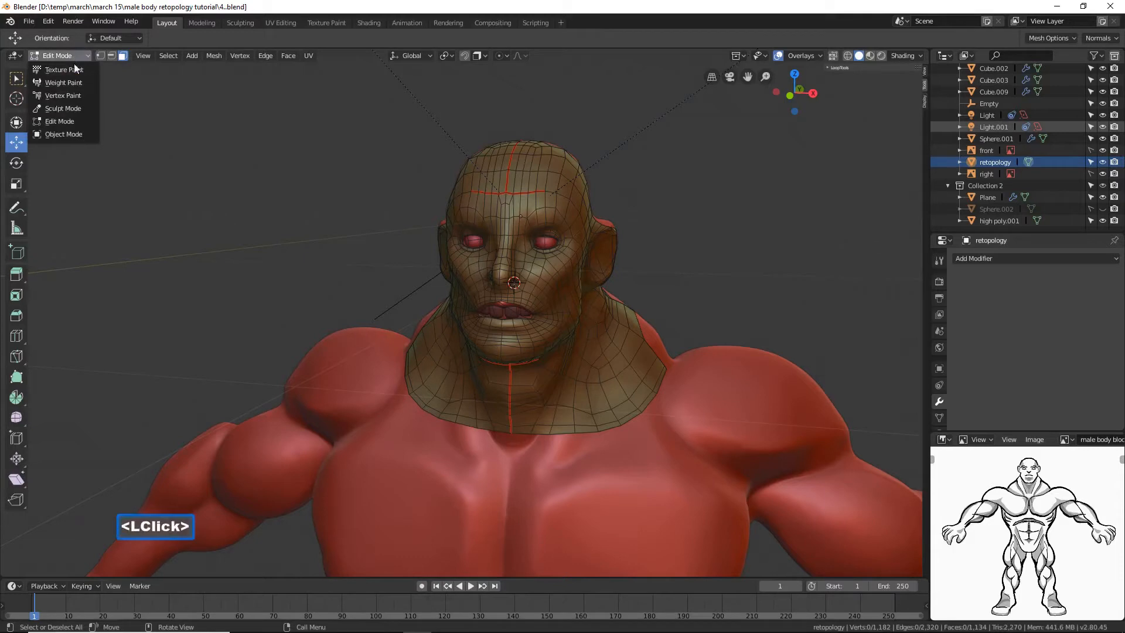
pyautogui.click(86, 135)
pyautogui.click(747, 371)
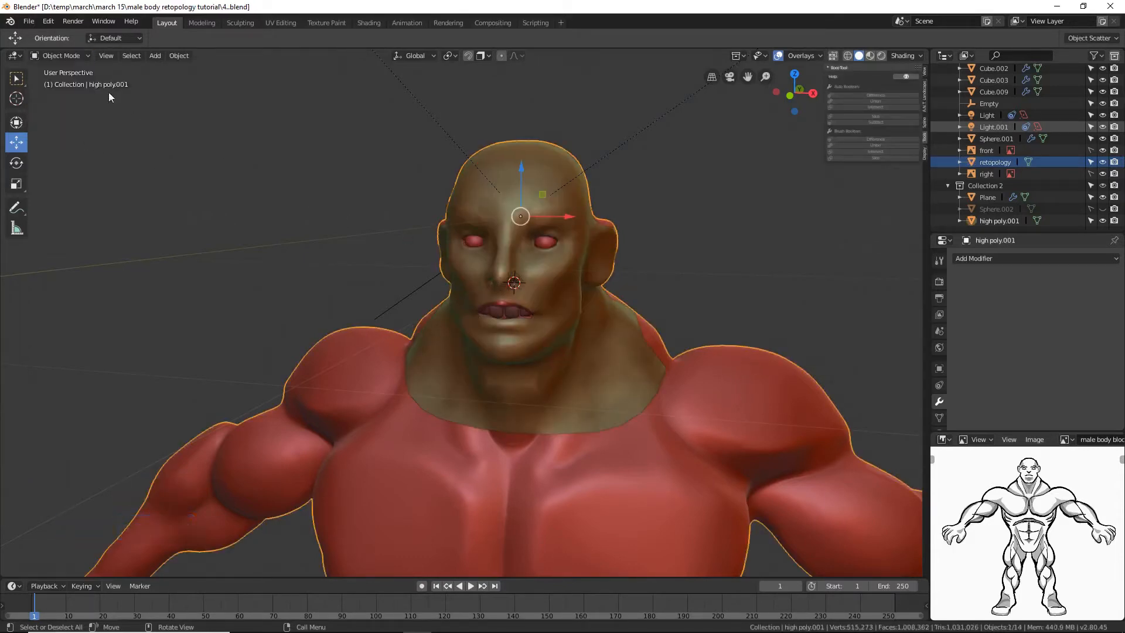
pyautogui.click(80, 55)
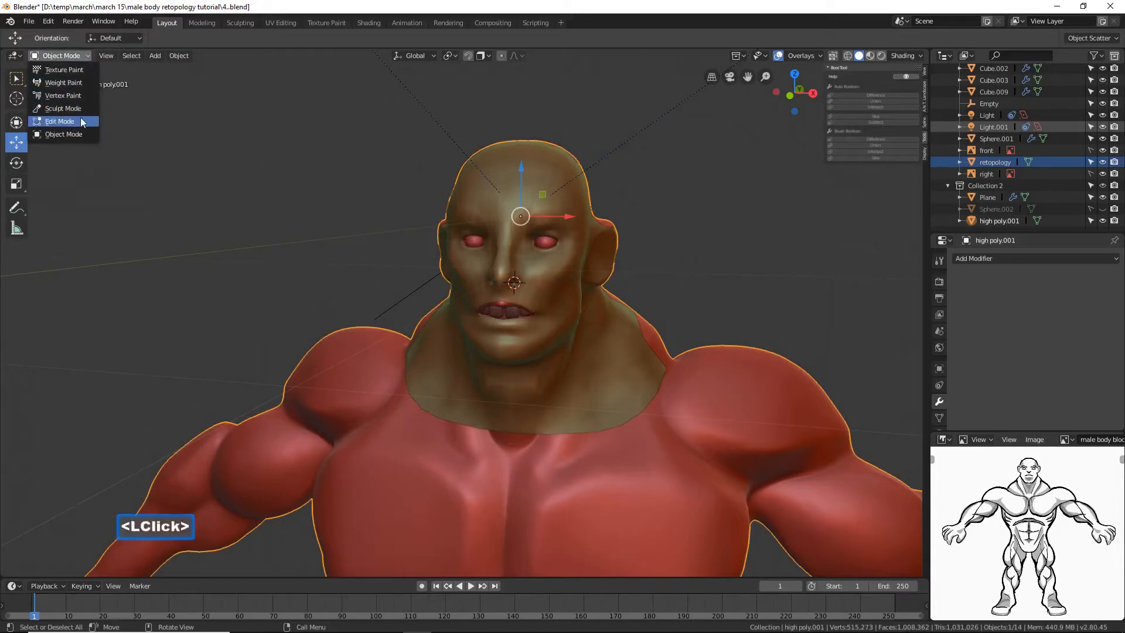
pyautogui.click(80, 119)
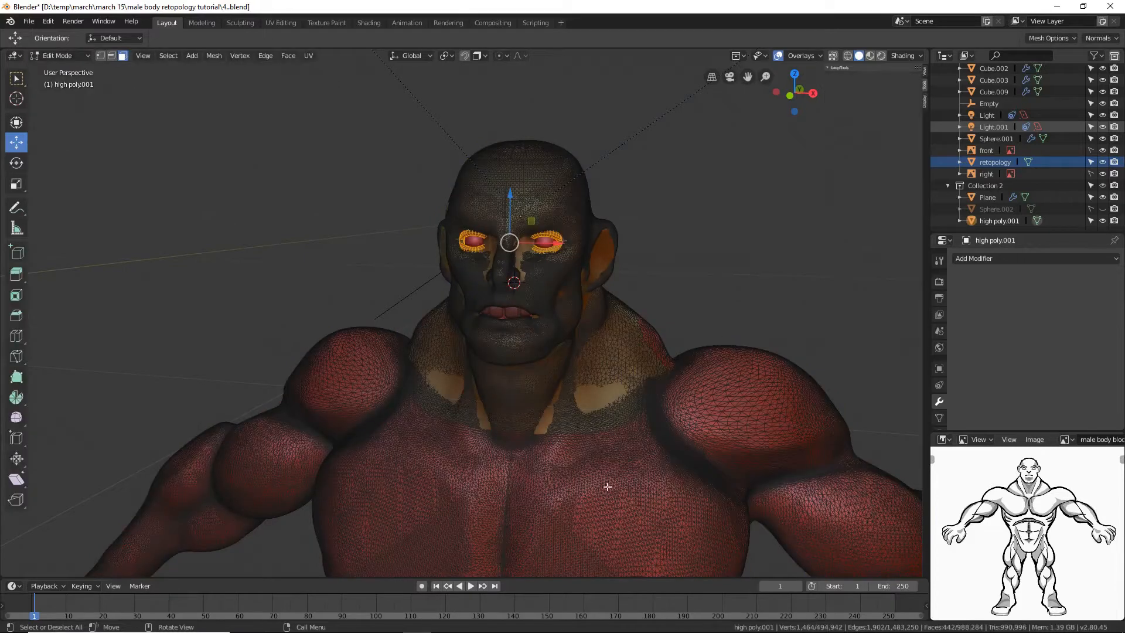
pyautogui.click(746, 286)
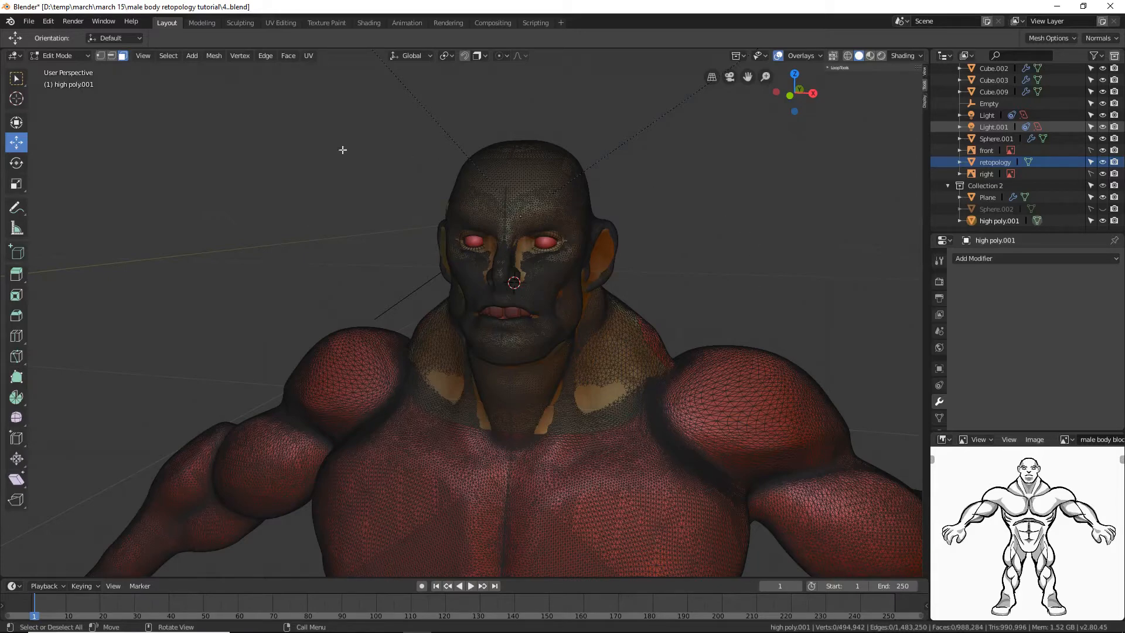
pyautogui.click(83, 54)
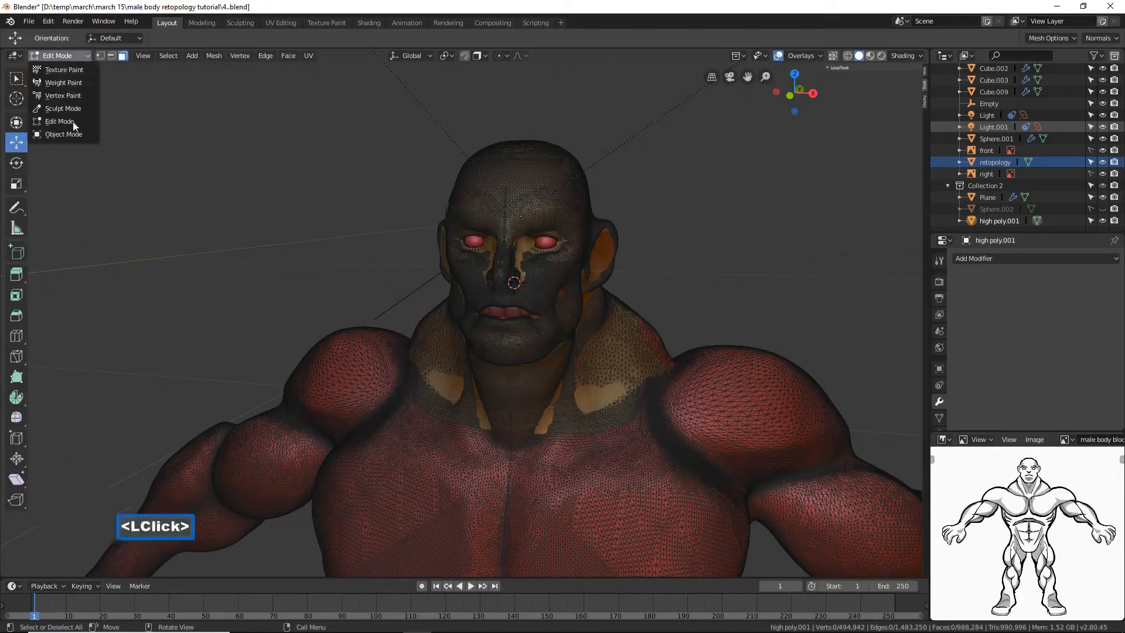
pyautogui.click(72, 133)
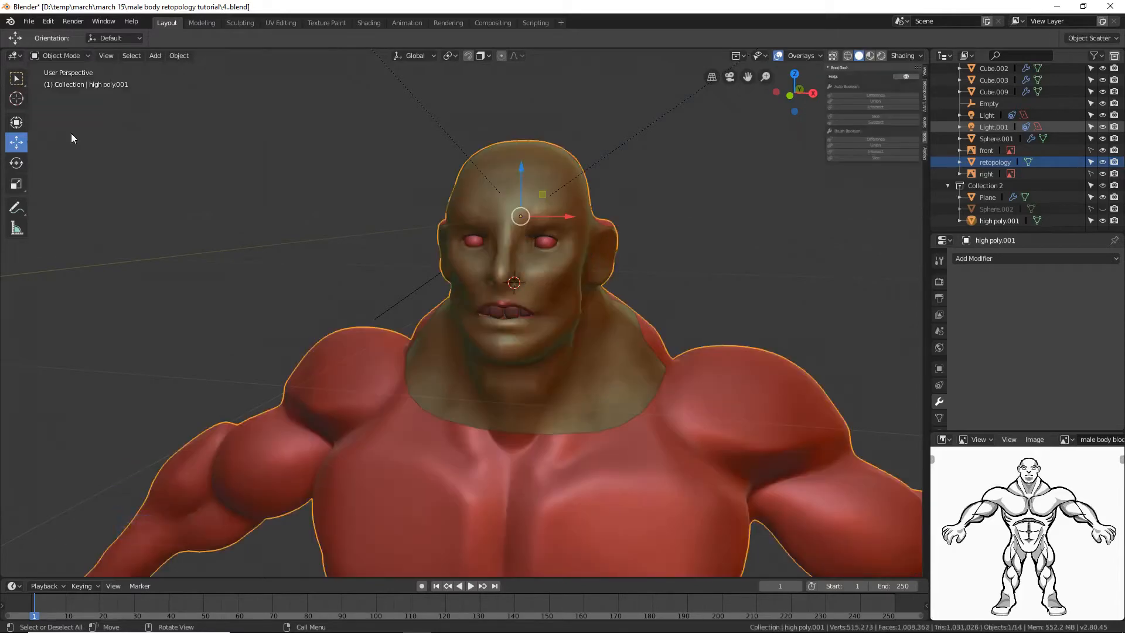
# Step: Select the retopology head-and-neck mesh and enter Edit Mode on it
pyautogui.click(596, 353)
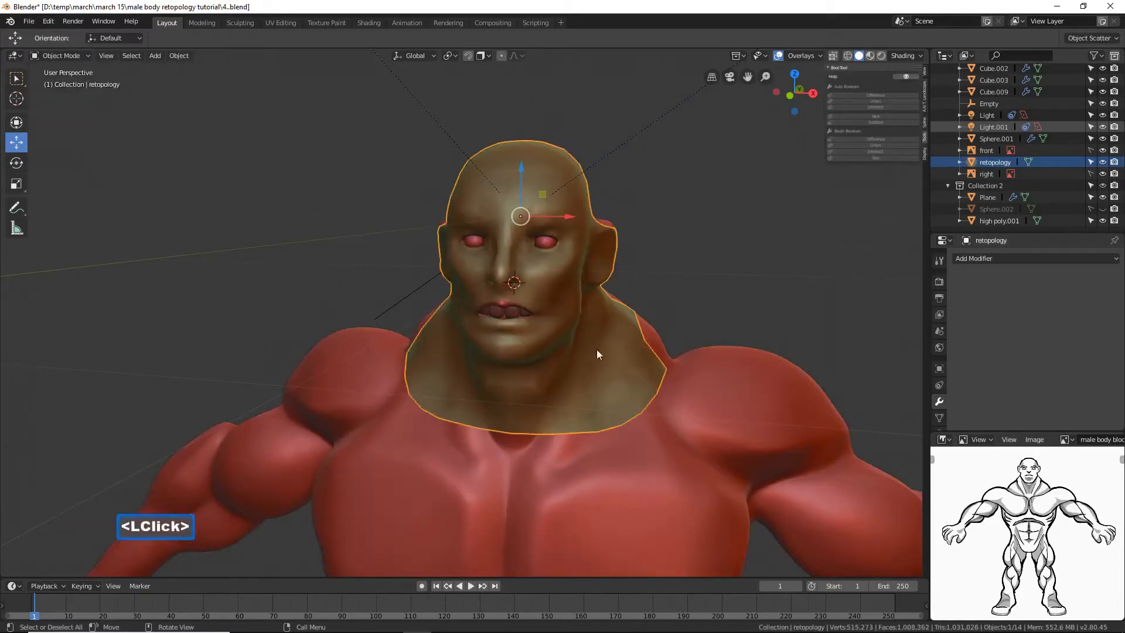
pyautogui.click(84, 55)
pyautogui.click(80, 121)
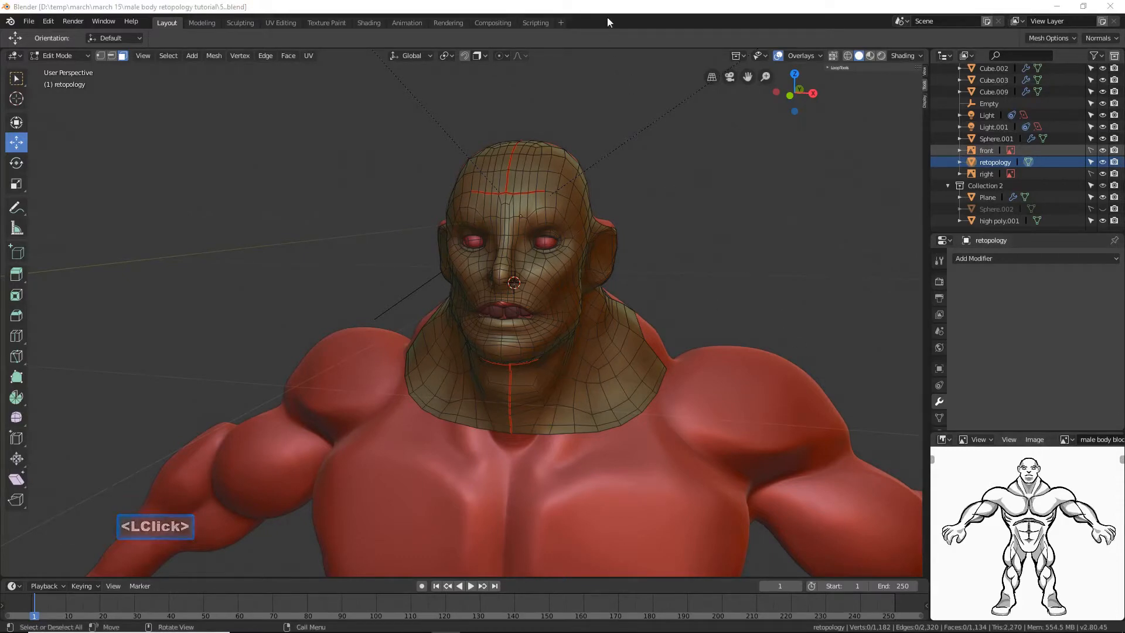
pyautogui.click(605, 8)
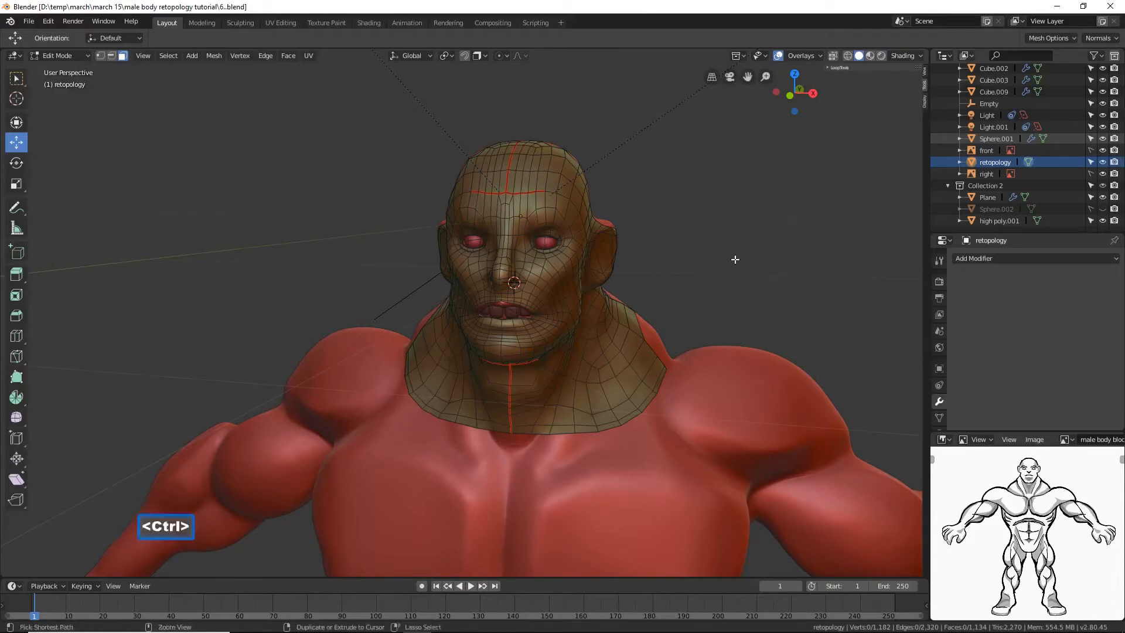
# Step: Examine the retopology head and its neck edge against the sculpted torso from the front, side and back
pyautogui.keyDown('ctrl'); pyautogui.moveTo(733, 258); pyautogui.dragTo(707, 284, button='middle'); pyautogui.keyUp('ctrl')
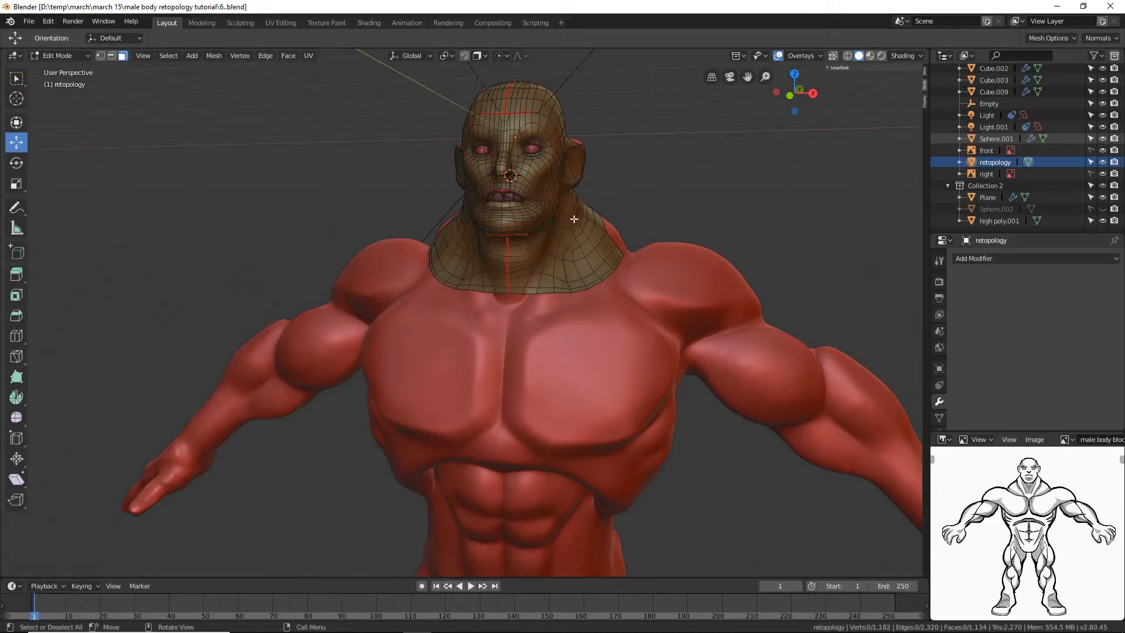
pyautogui.moveTo(573, 202); pyautogui.dragTo(599, 267, button='middle')
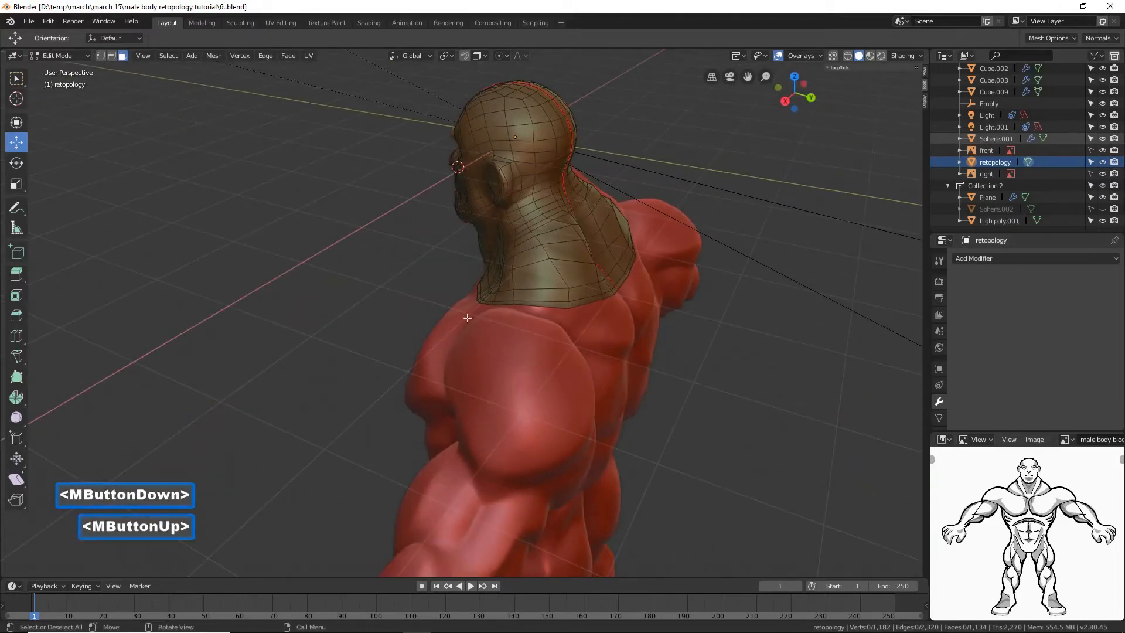
pyautogui.moveTo(426, 326); pyautogui.dragTo(709, 403, button='middle')
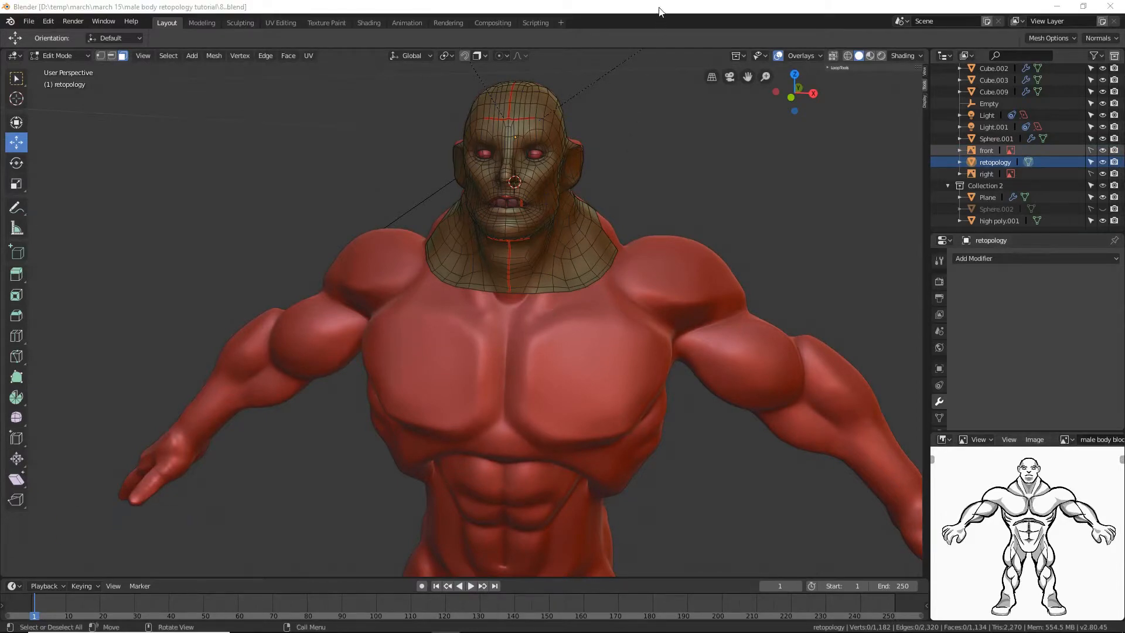
pyautogui.click(658, 12)
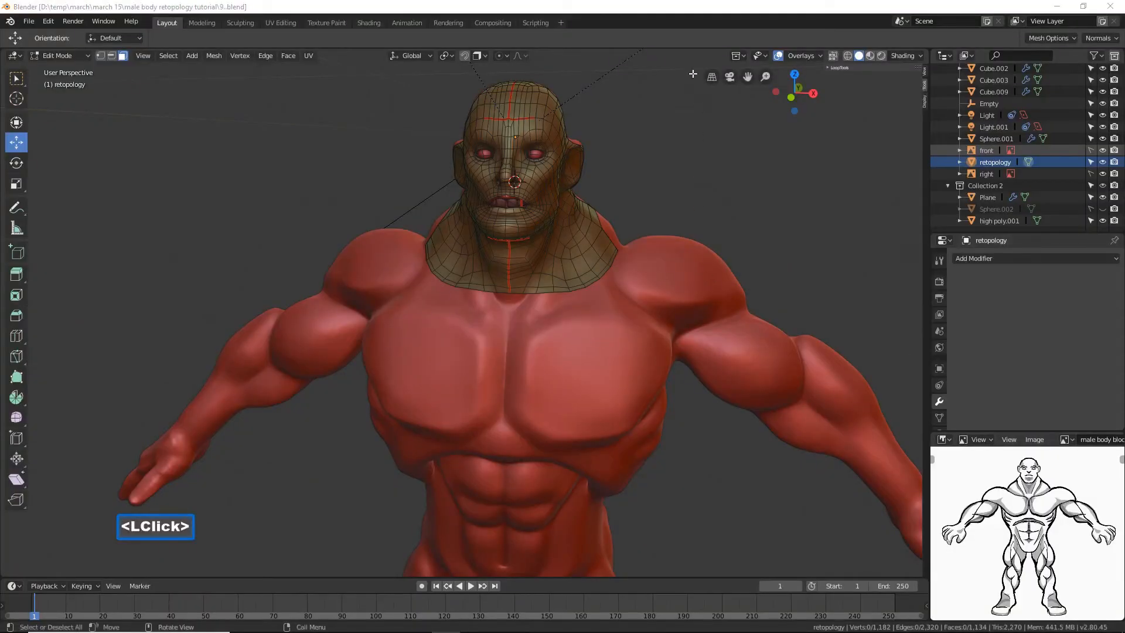
pyautogui.click(677, 12)
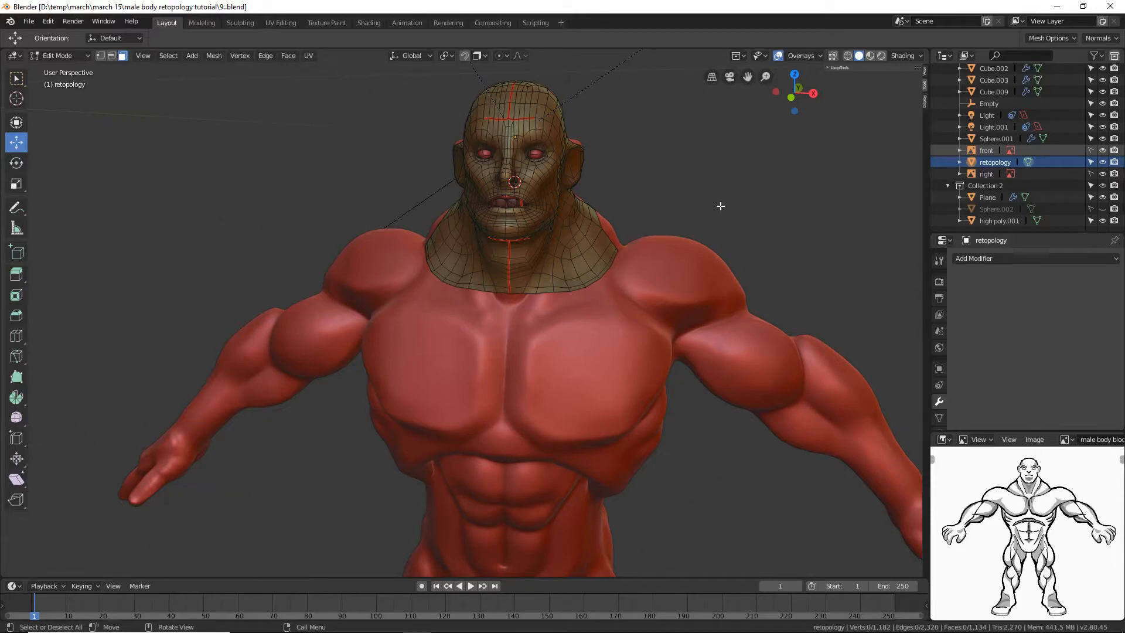
# Step: Switch to the front view and isolate the retopology head-and-neck mesh in Local View
pyautogui.press('End')
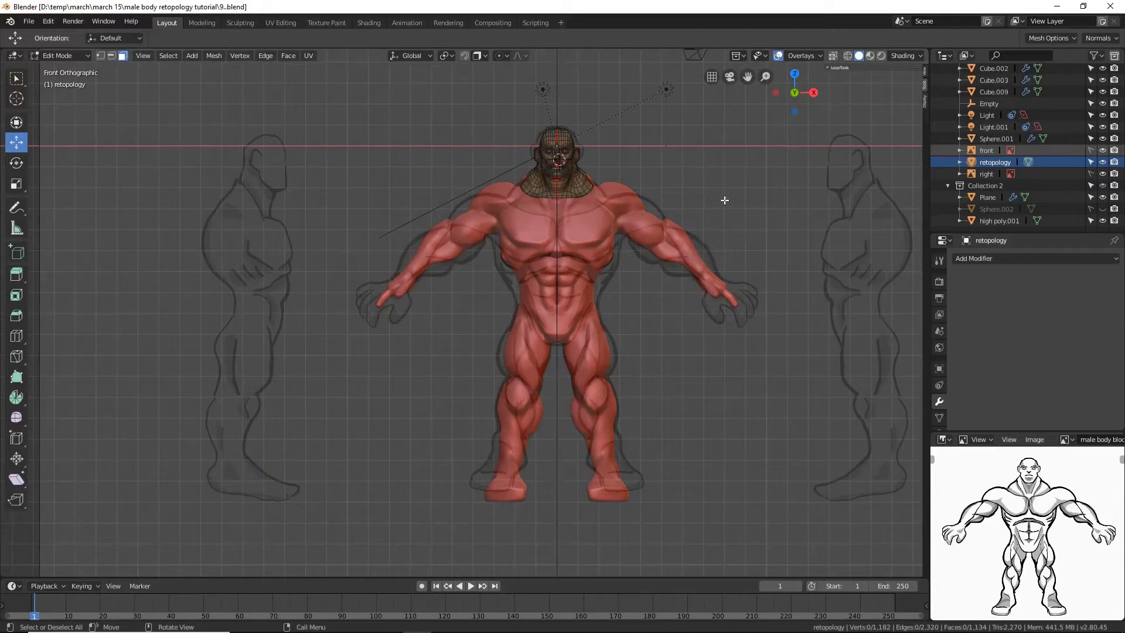
pyautogui.click(148, 57)
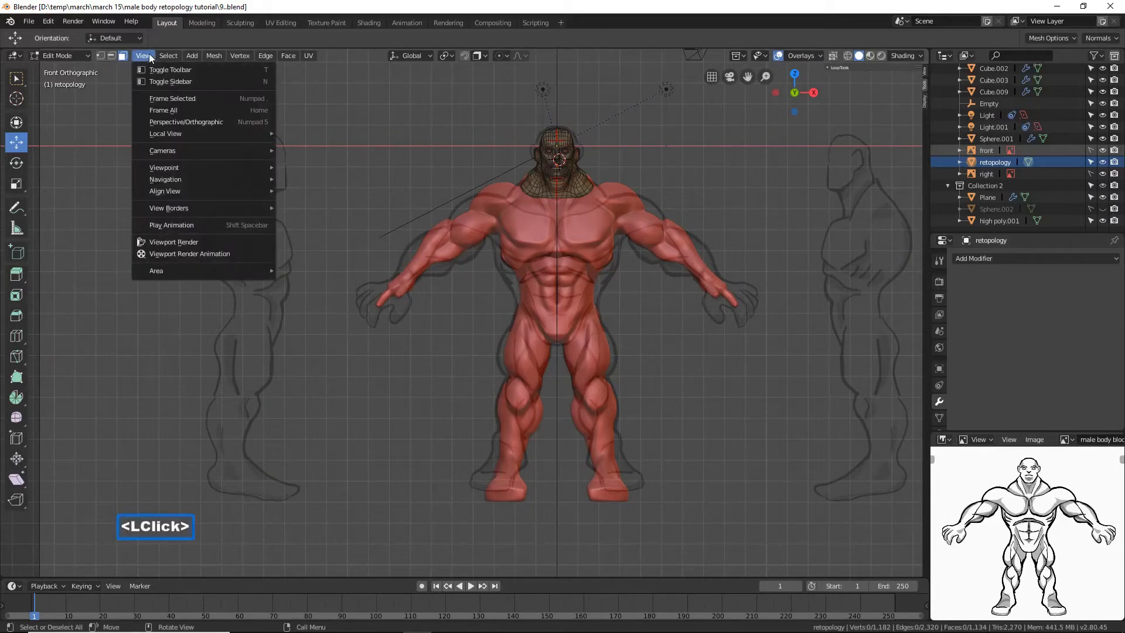
pyautogui.moveTo(181, 164)
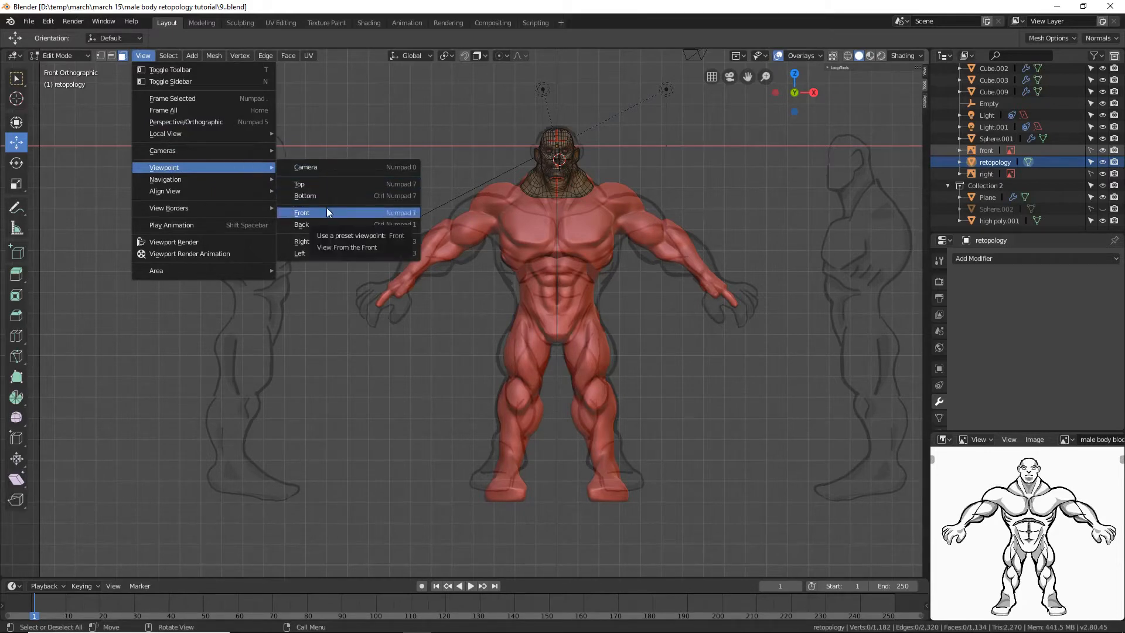
pyautogui.moveTo(215, 132)
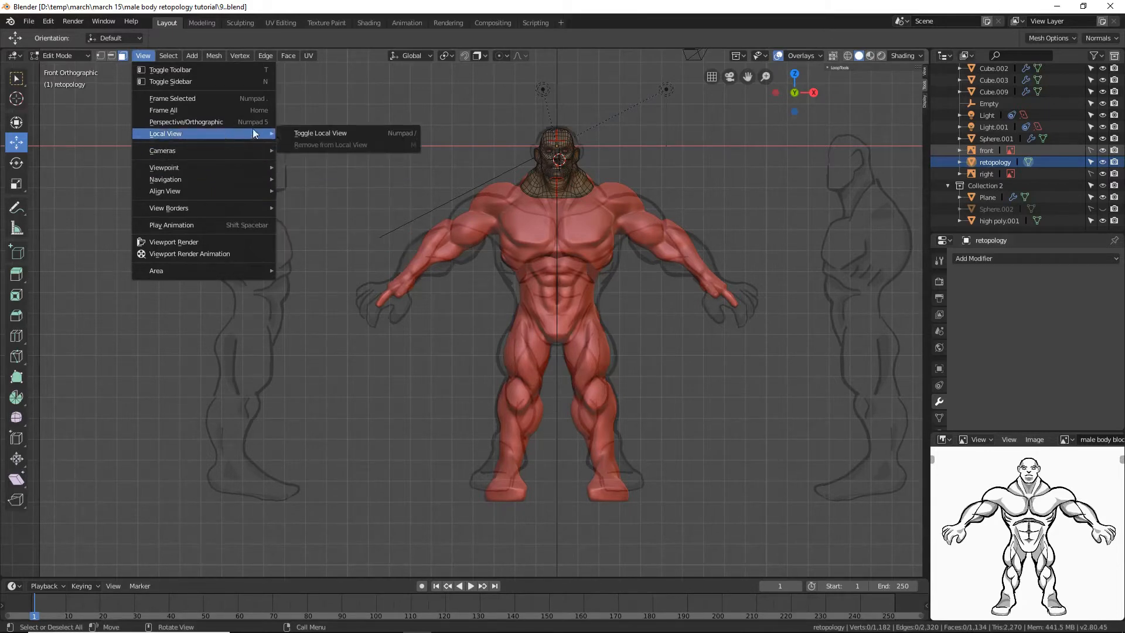
pyautogui.click(297, 134)
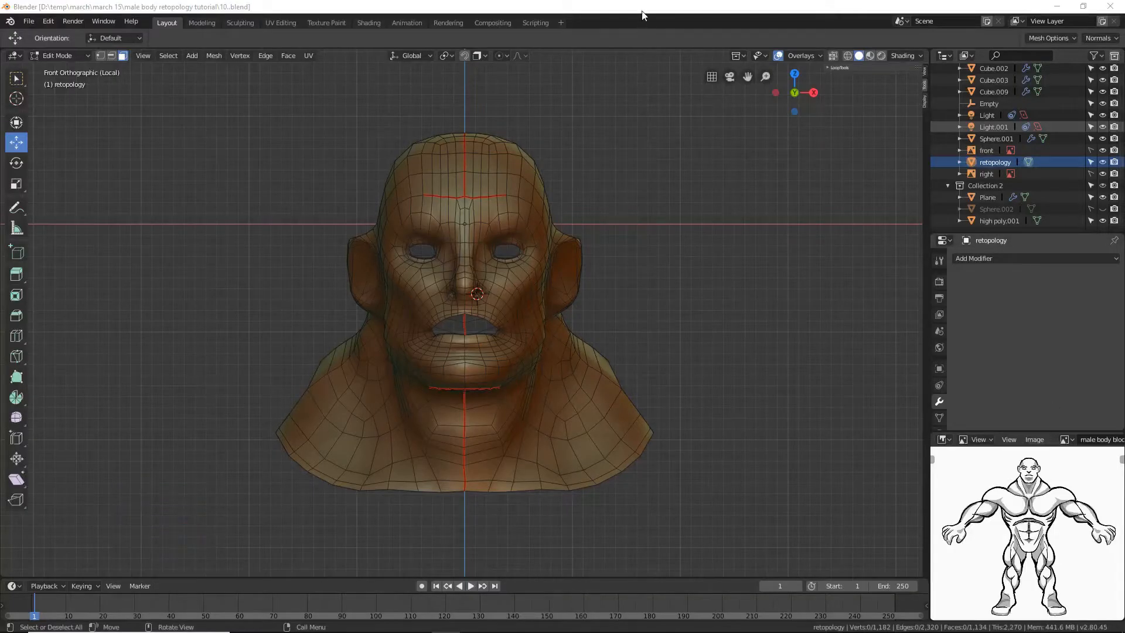
pyautogui.click(642, 15)
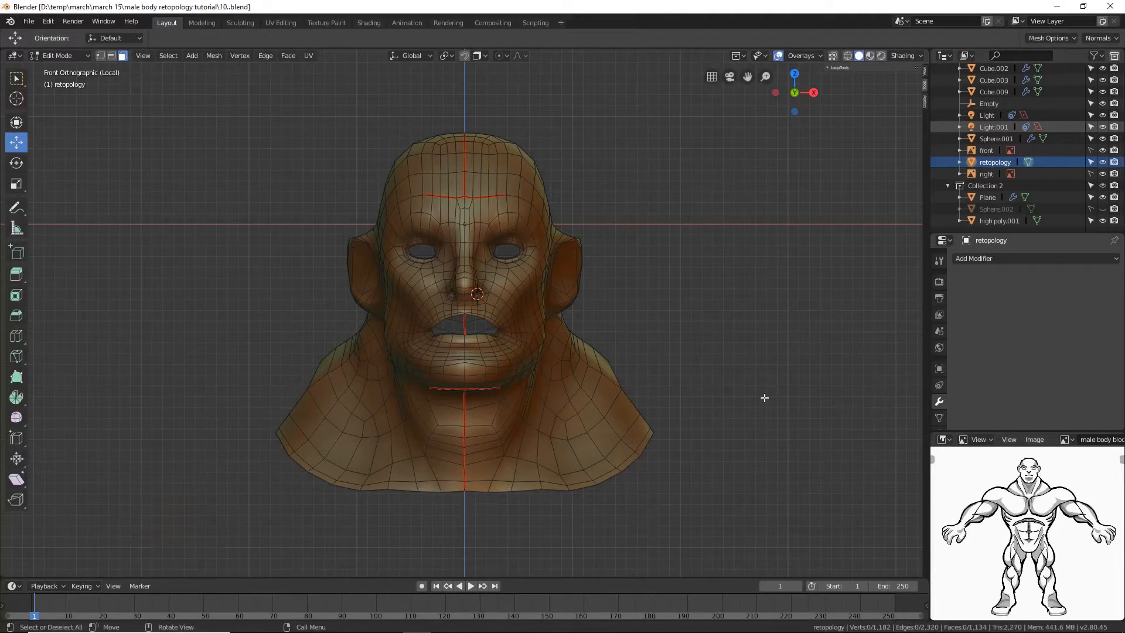
# Step: Display the head in wireframe and box-select all faces of its right half (character's side) up to the center line
pyautogui.hotkey('shift', 'z')
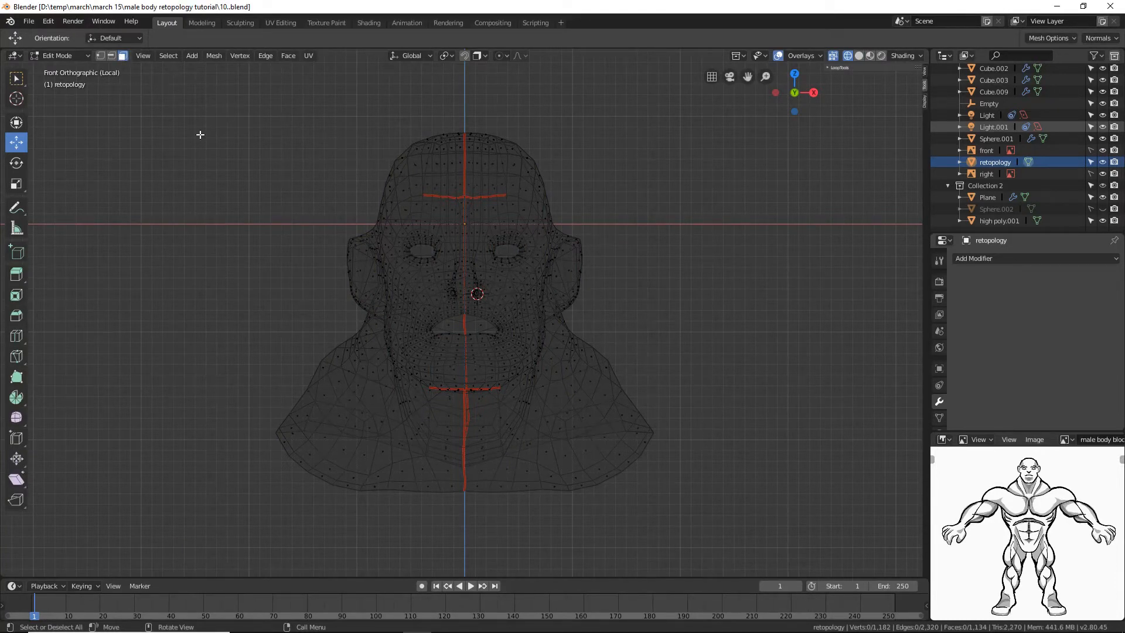
pyautogui.press('b')
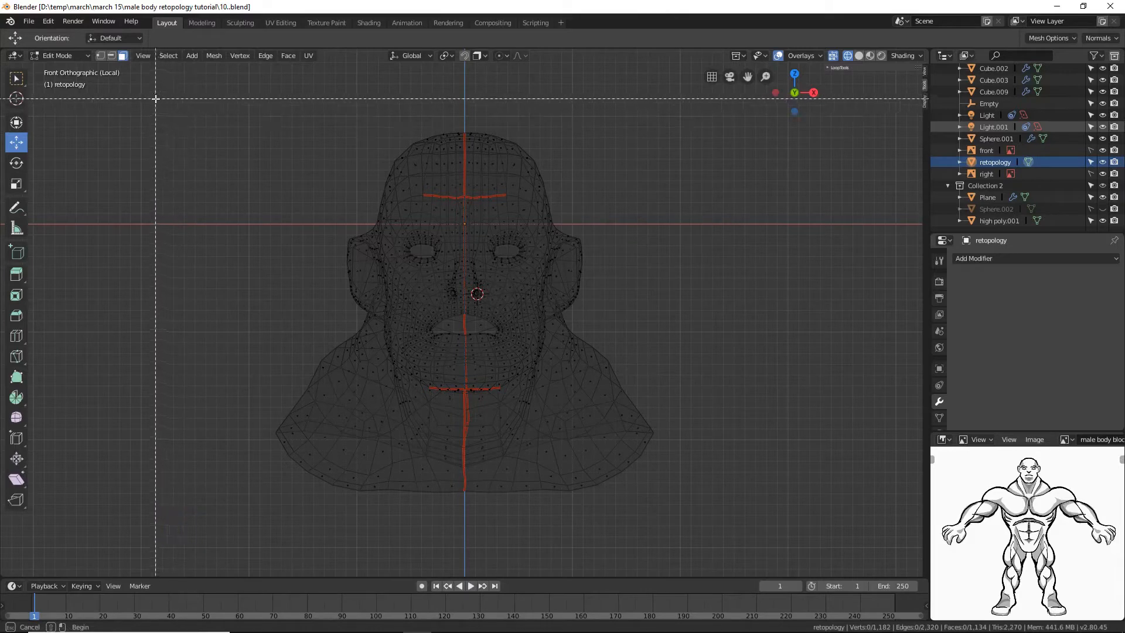
pyautogui.moveTo(154, 91); pyautogui.dragTo(467, 519)
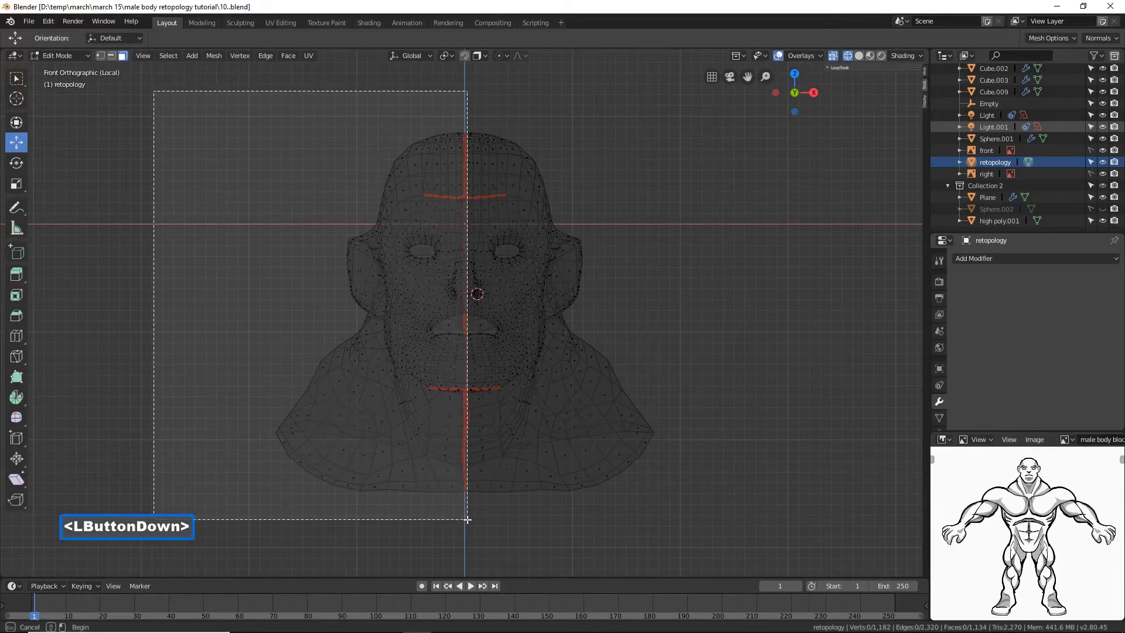
pyautogui.moveTo(466, 519); pyautogui.dragTo(466, 519)
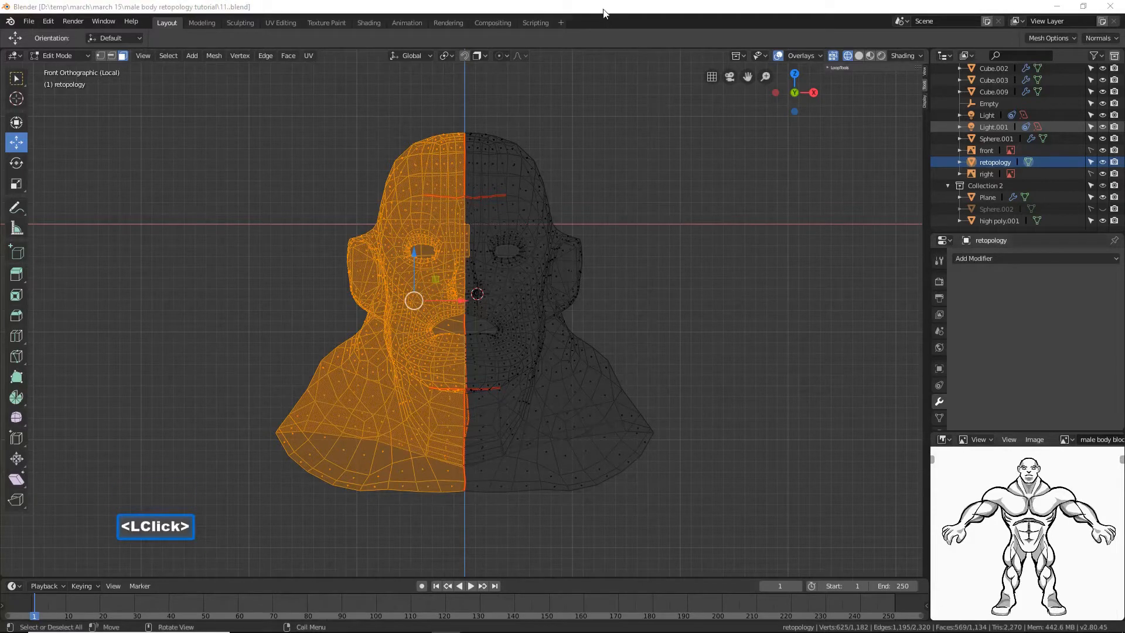
pyautogui.click(604, 8)
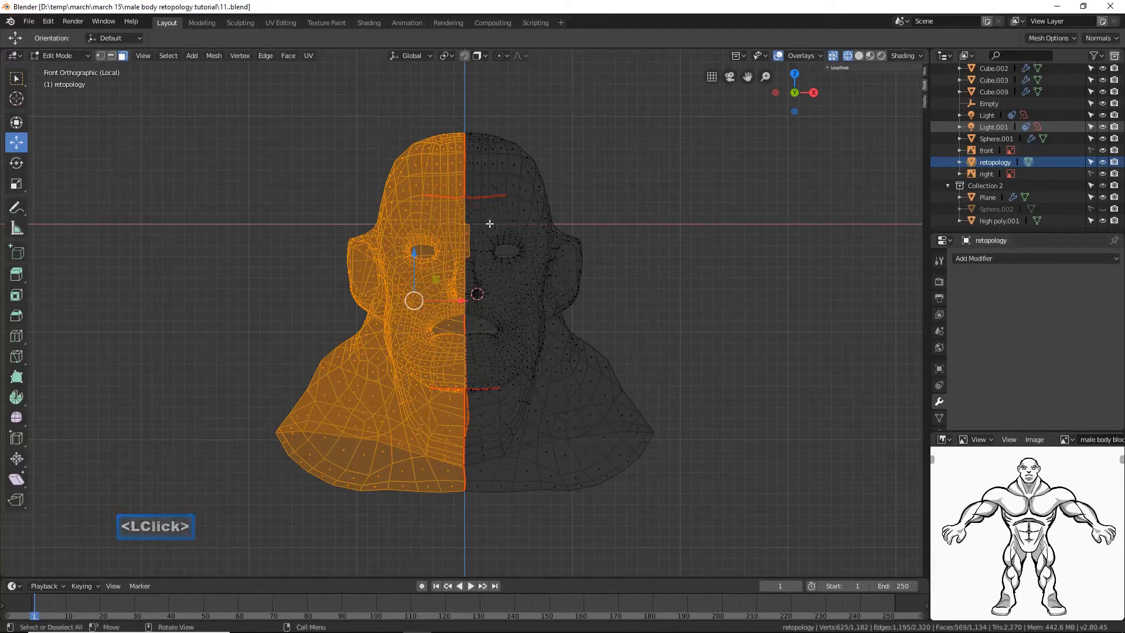
# Step: Box-deselect the nose-bridge faces that extend past the center line, keeping only the character's right half selected
pyautogui.press('b')
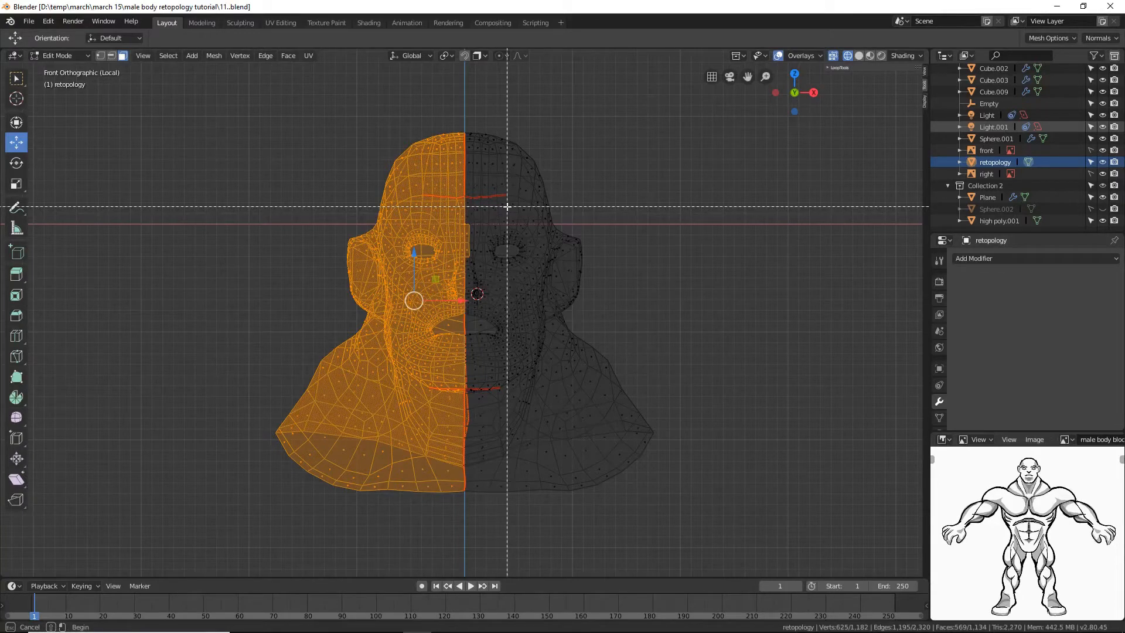
pyautogui.moveTo(508, 206); pyautogui.dragTo(504, 211, button='middle')
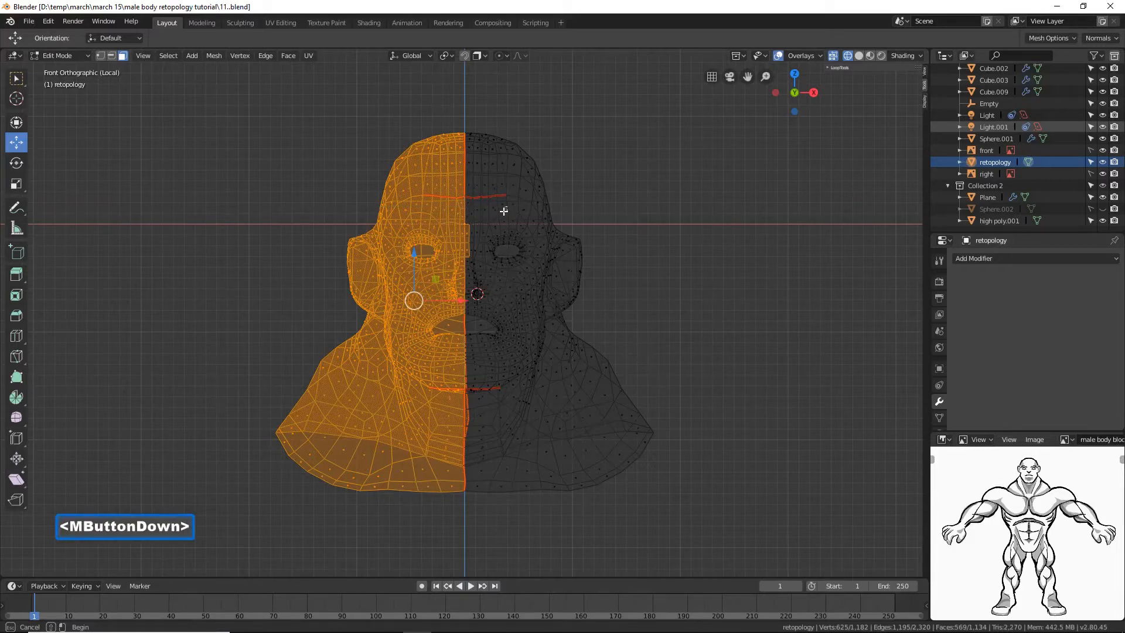
pyautogui.moveTo(504, 211); pyautogui.dragTo(532, 194, button='middle')
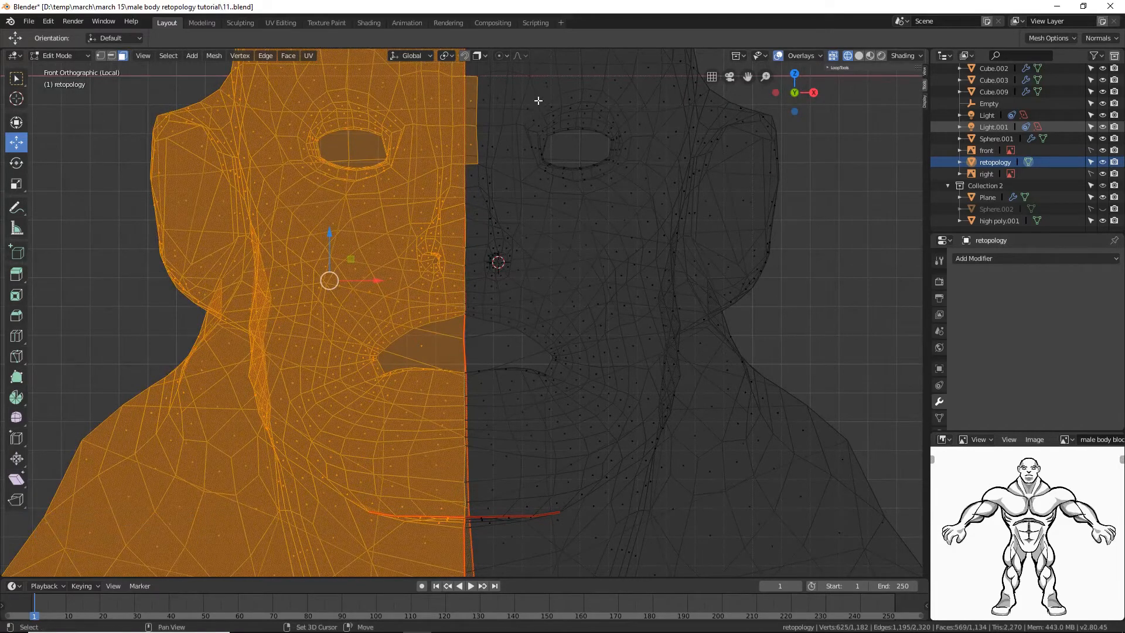
pyautogui.keyDown('shift'); pyautogui.moveTo(538, 112); pyautogui.dragTo(530, 280, button='middle'); pyautogui.keyUp('shift')
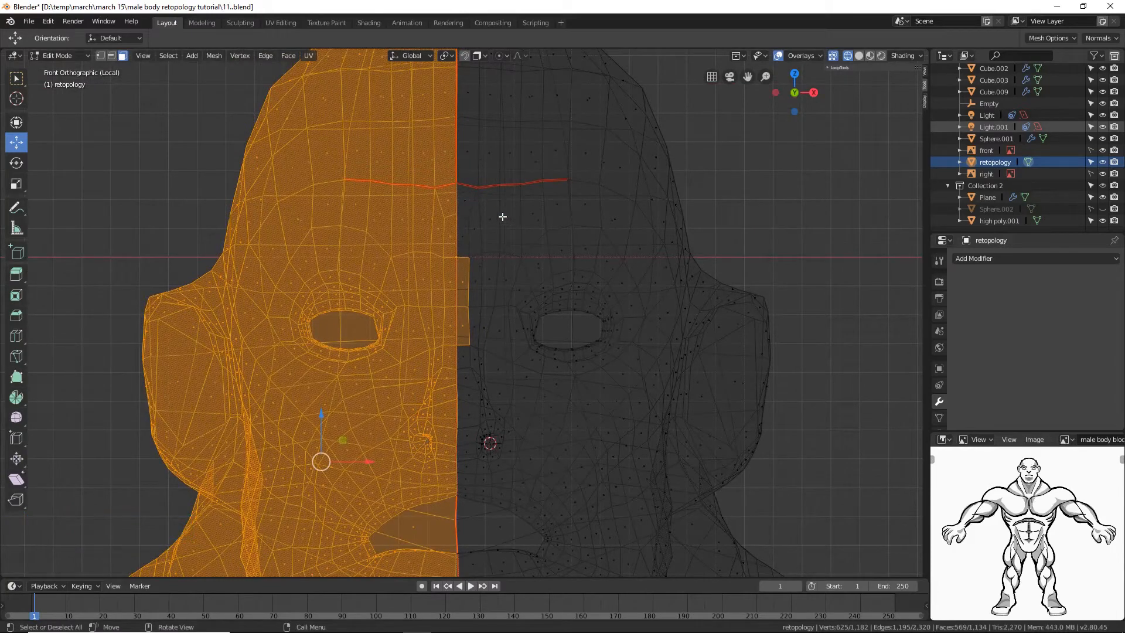
pyautogui.press('b')
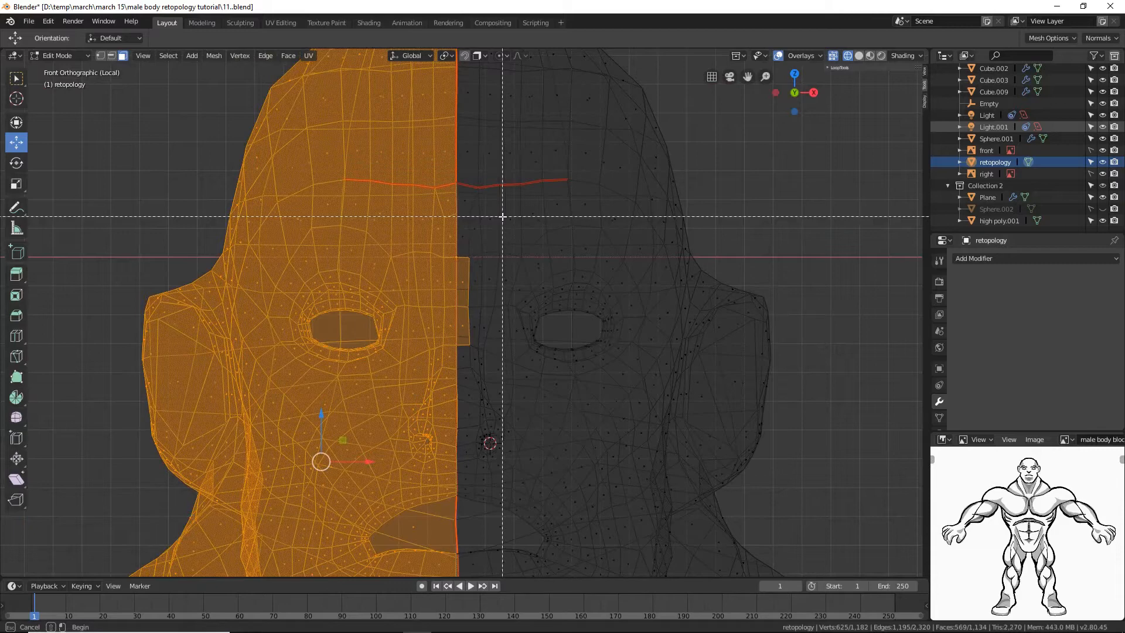
pyautogui.moveTo(502, 216); pyautogui.dragTo(502, 216, button='middle')
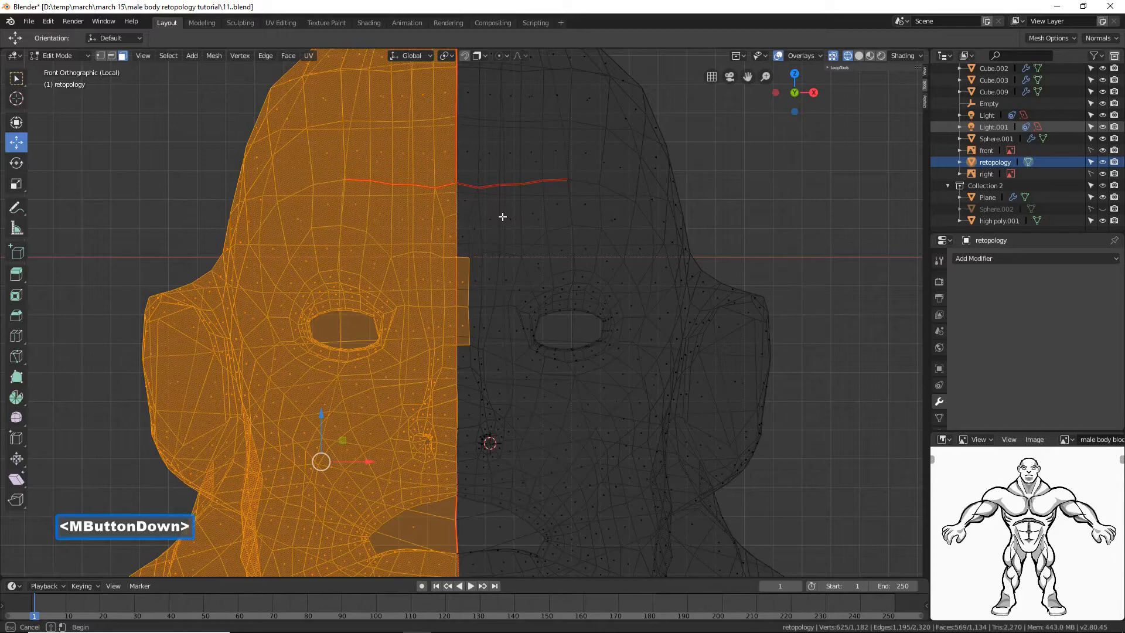
pyautogui.moveTo(502, 216); pyautogui.dragTo(463, 363, button='middle')
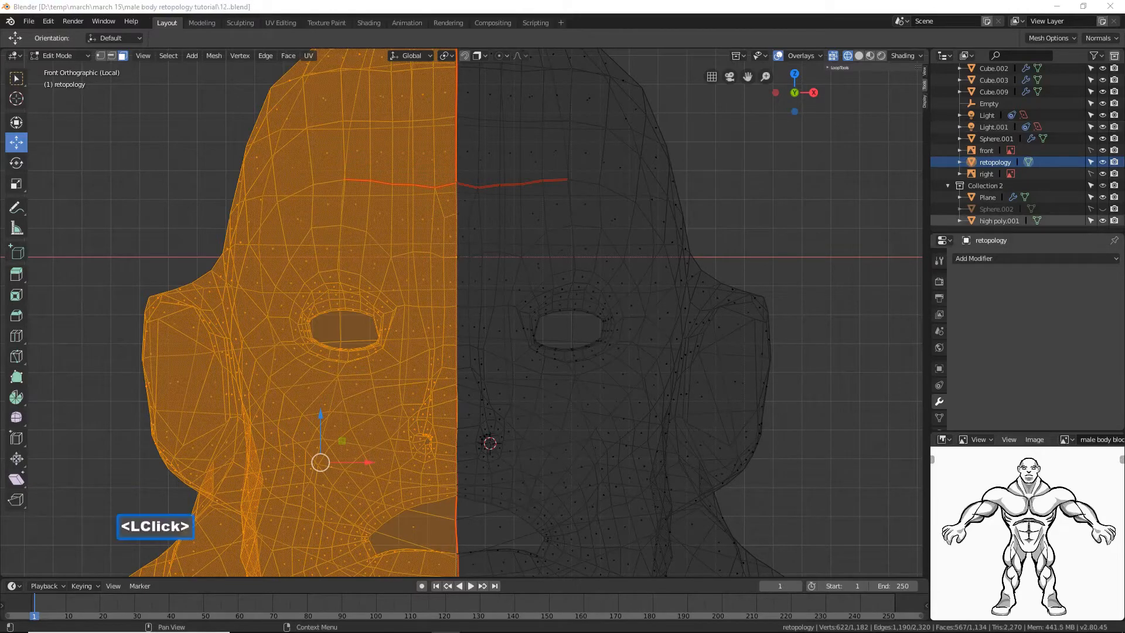
pyautogui.click(620, 12)
# Step: Delete the selected faces of the character's right half of the head and neck
pyautogui.scroll(-5, 683, 378)
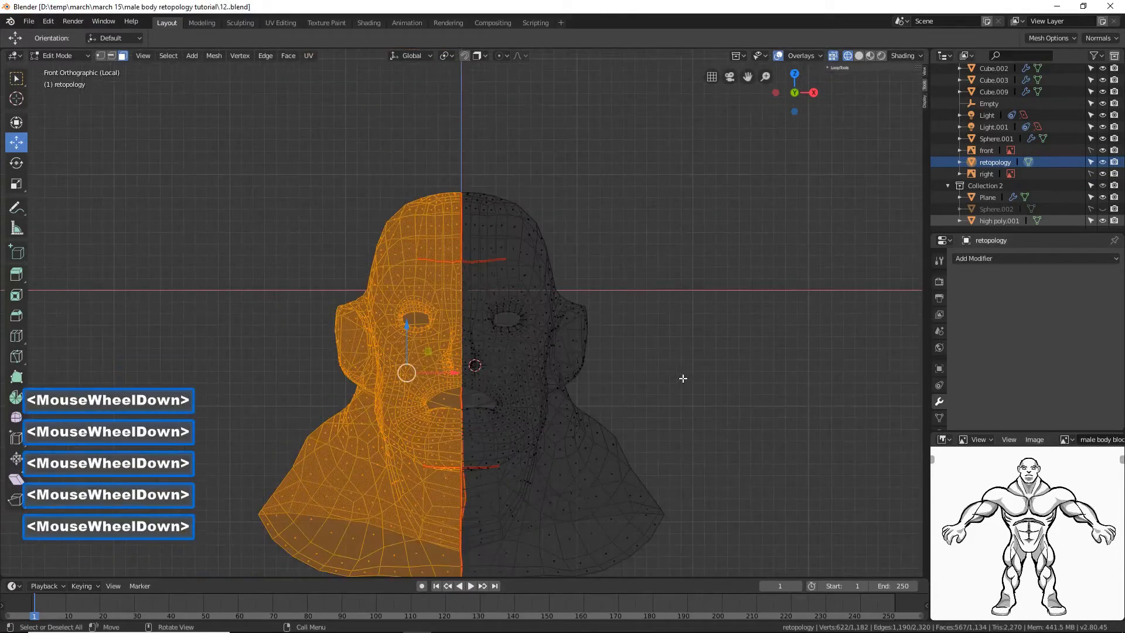
pyautogui.scroll(-1, 682, 378)
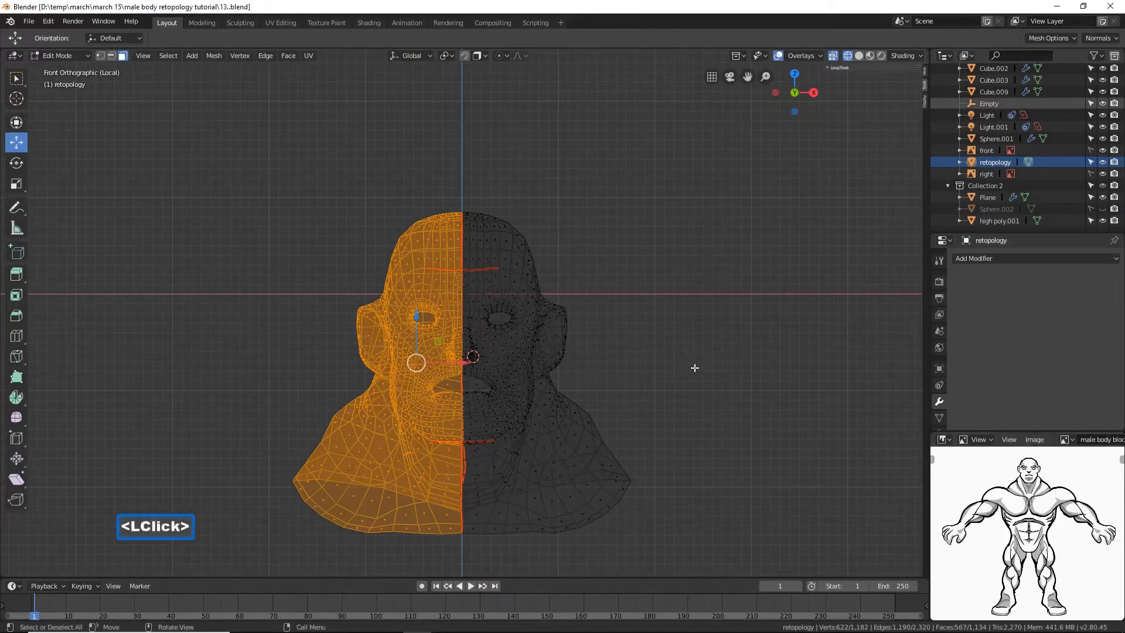
pyautogui.press('x')
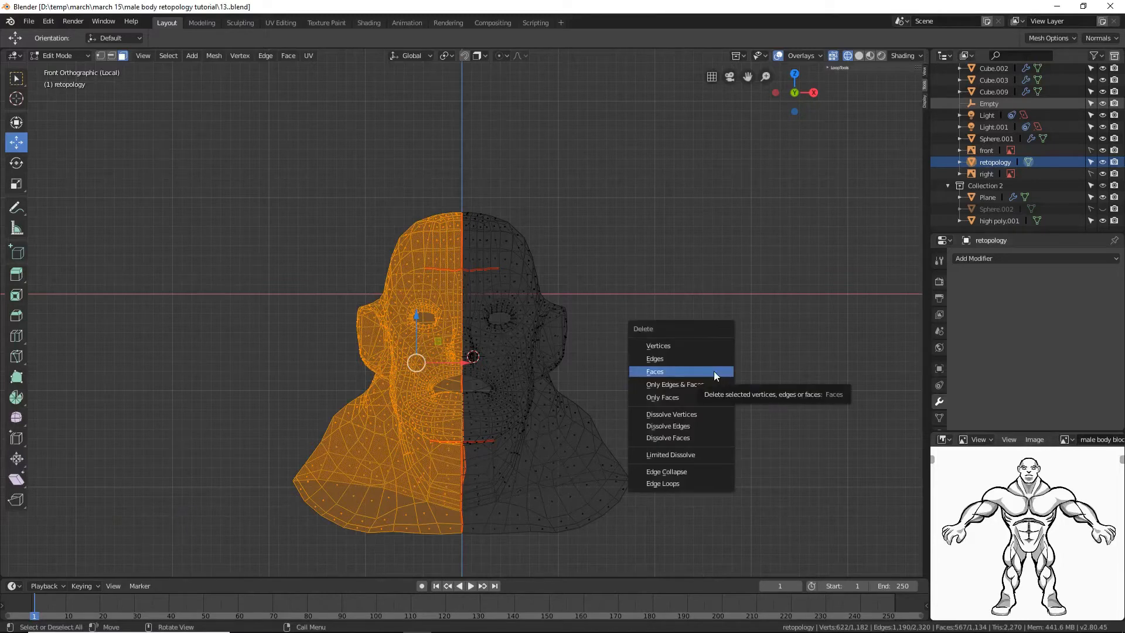
pyautogui.click(713, 371)
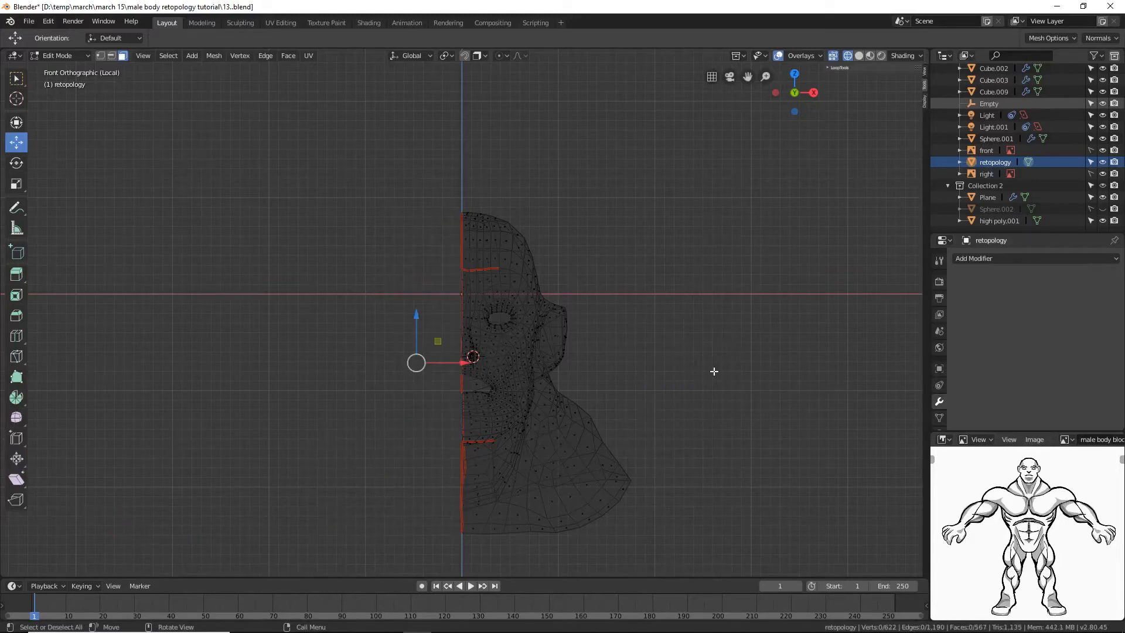
pyautogui.click(813, 260)
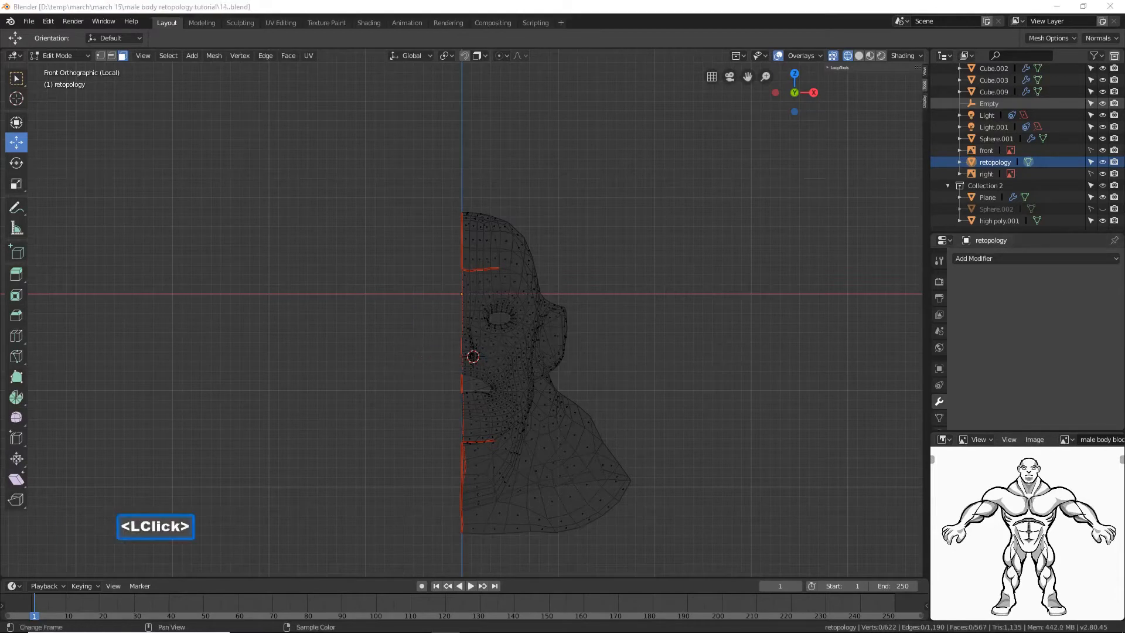
pyautogui.click(673, 15)
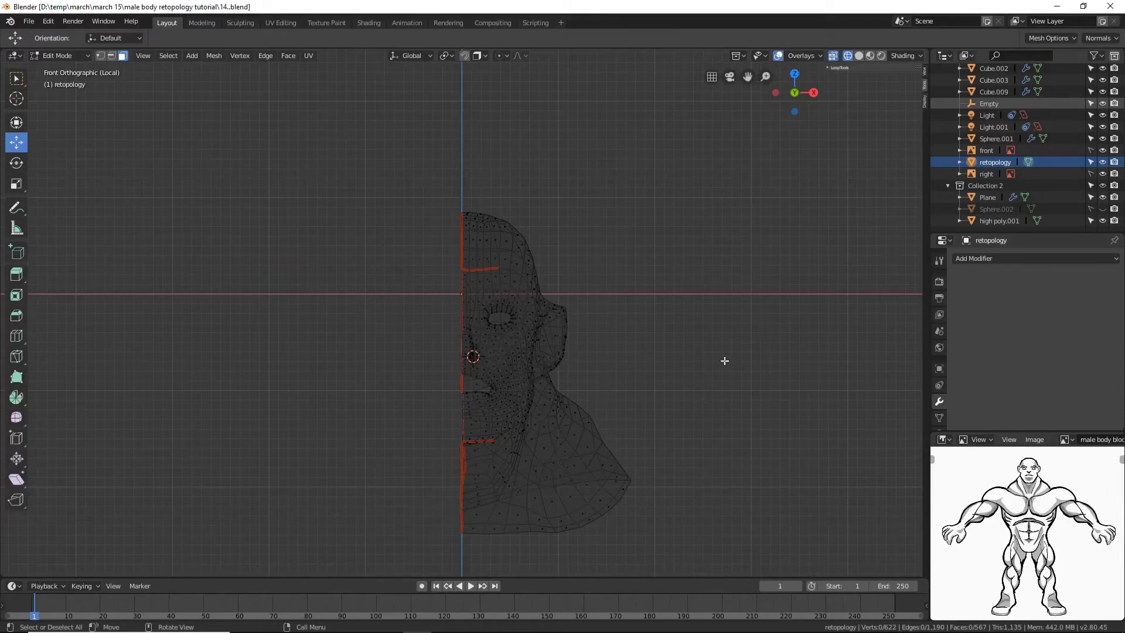
# Step: Switch the half head back to solid shading and return to Object Mode
pyautogui.press('shift')
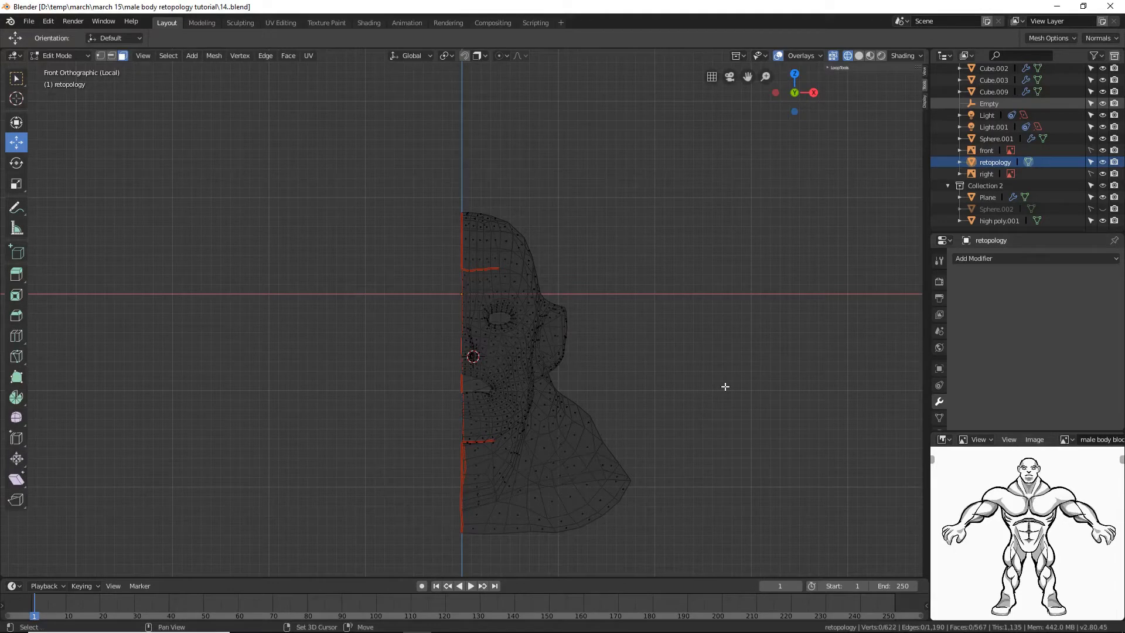
pyautogui.hotkey('shift', 'z')
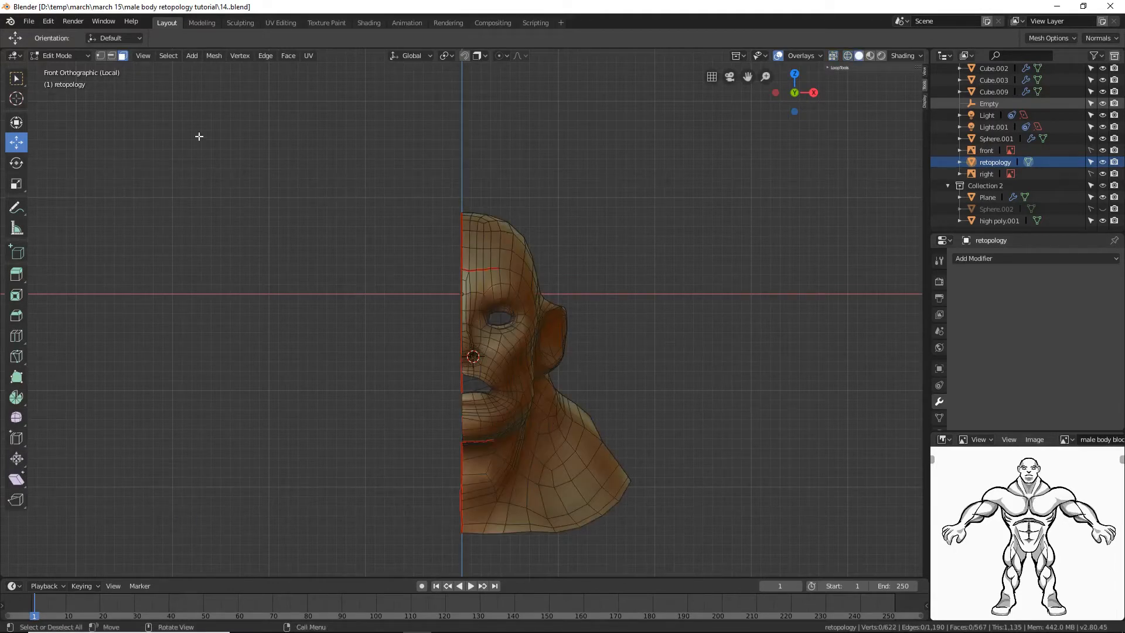
pyautogui.click(80, 55)
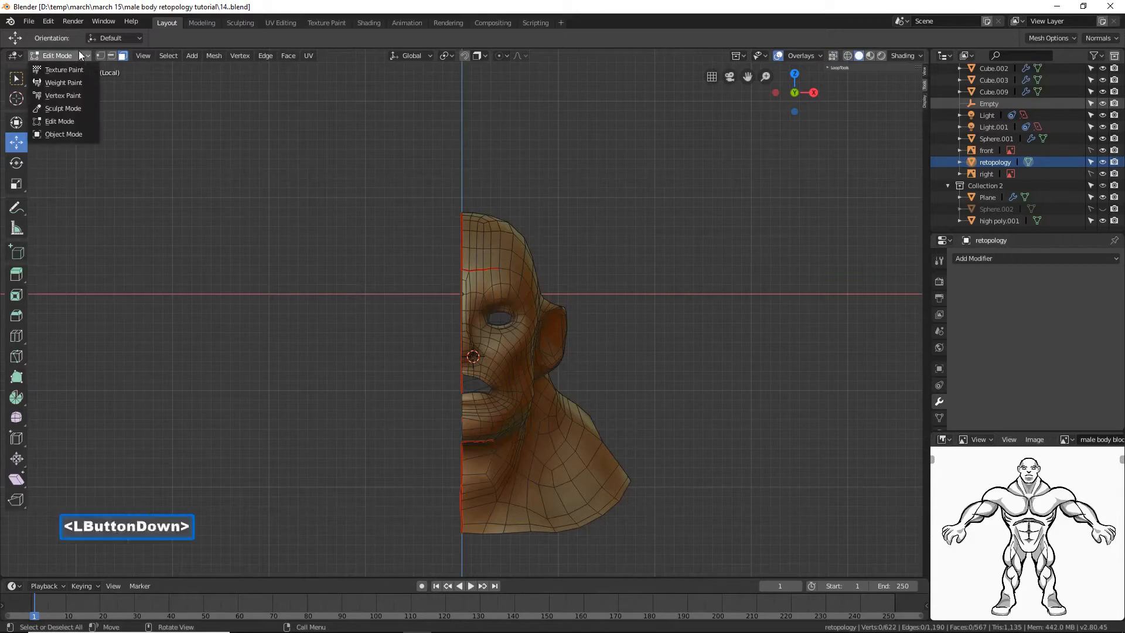
pyautogui.click(72, 133)
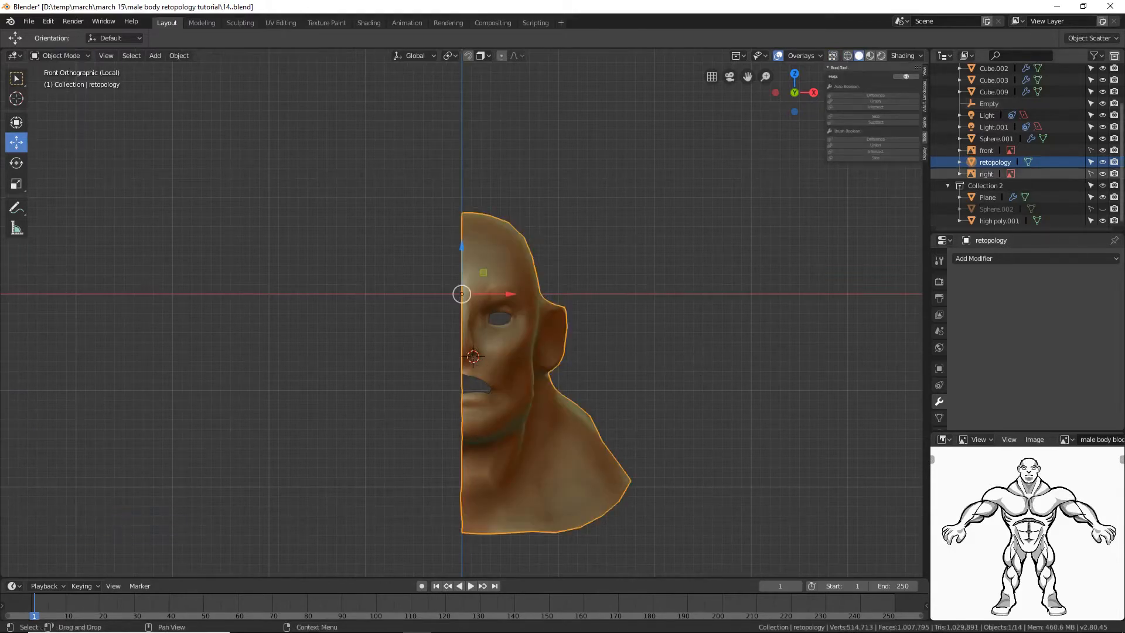
pyautogui.click(641, 402)
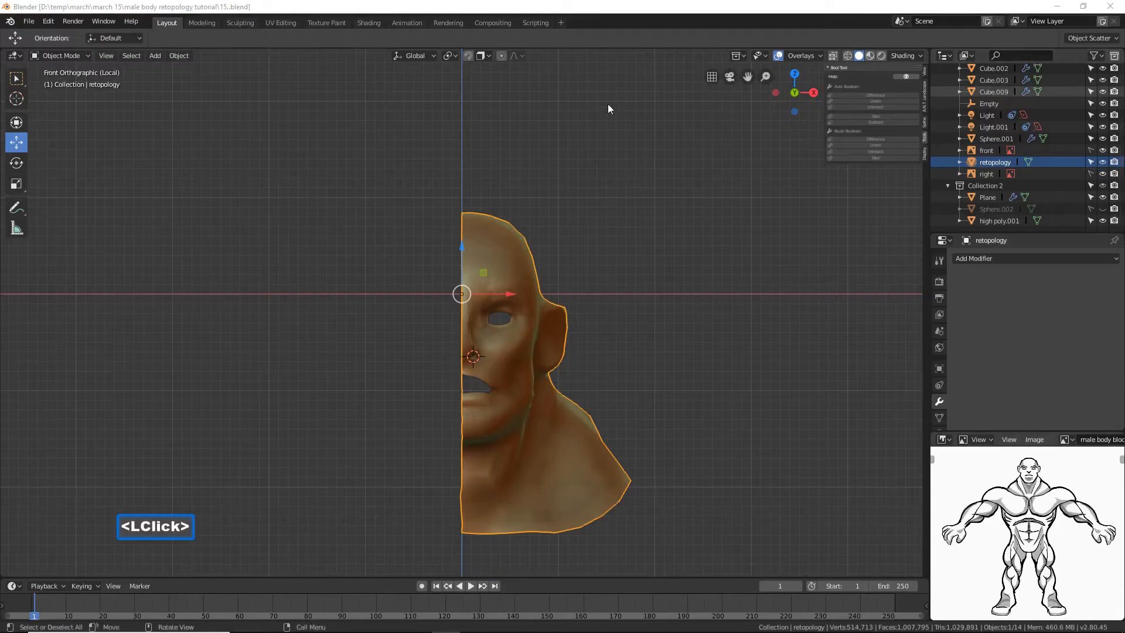
# Step: Add a Mirror modifier on the X axis to the half head and enable Clipping
pyautogui.click(604, 10)
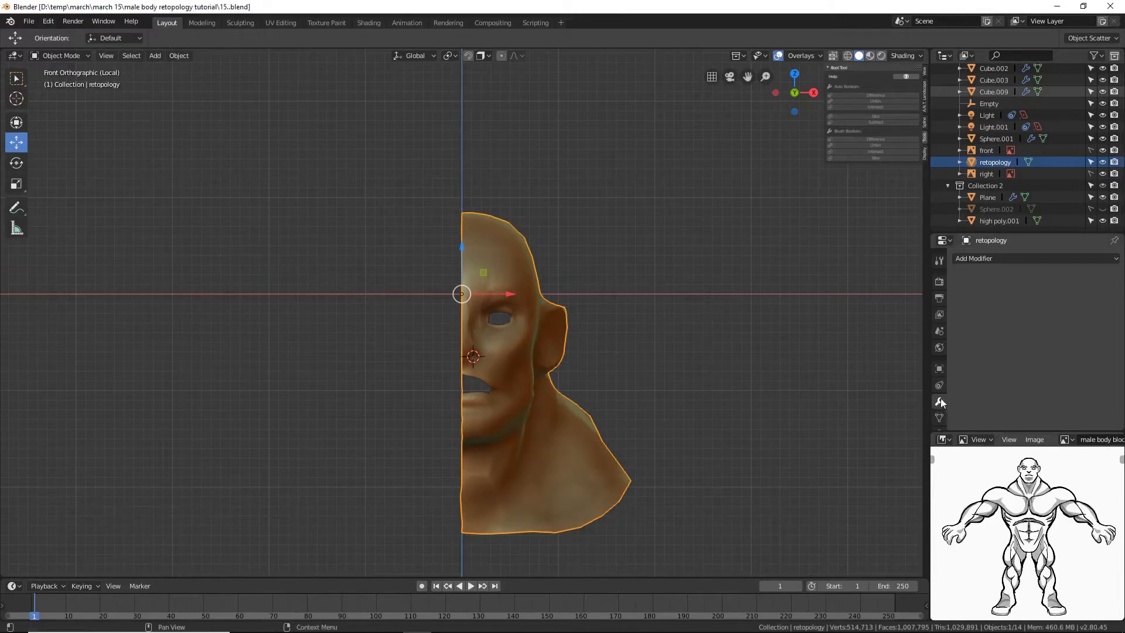
pyautogui.click(1066, 258)
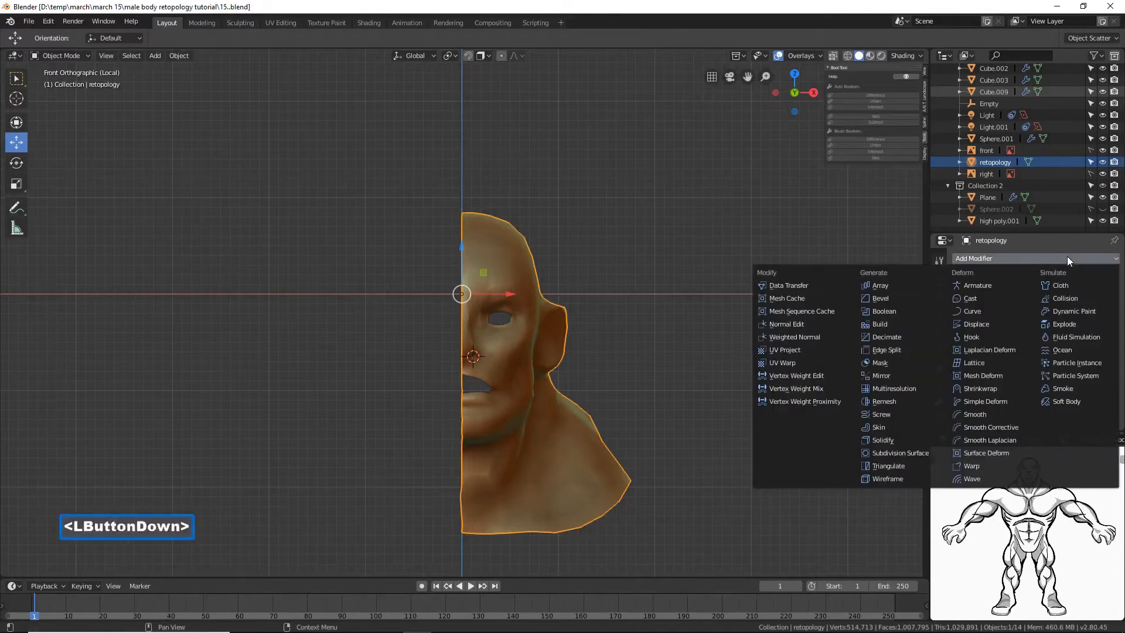
pyautogui.click(905, 378)
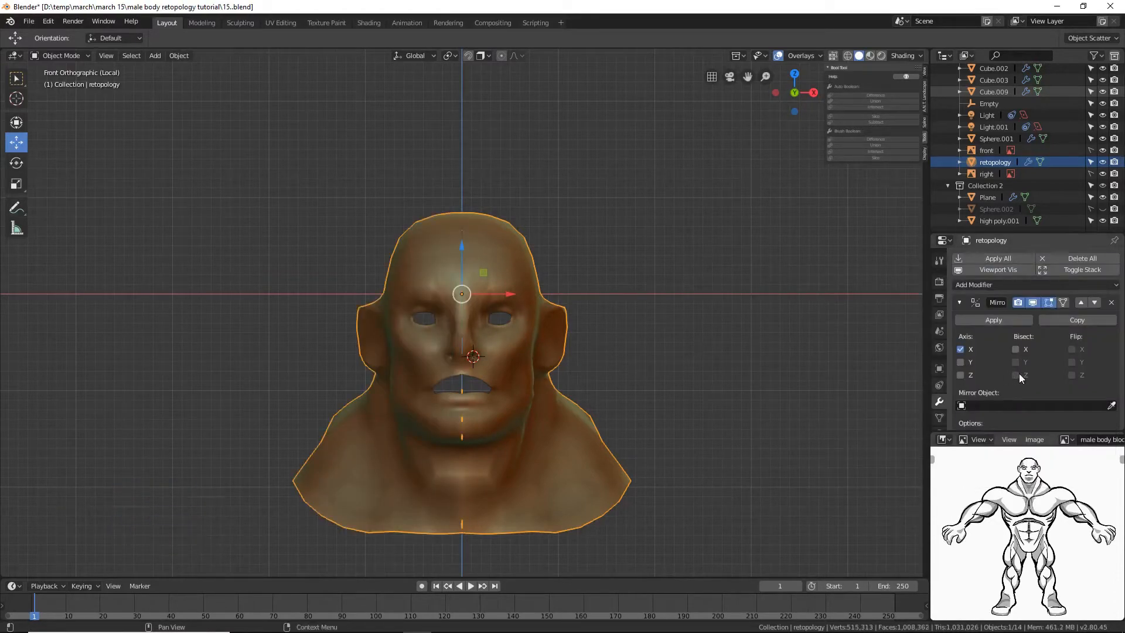
pyautogui.scroll(-1, 1018, 374)
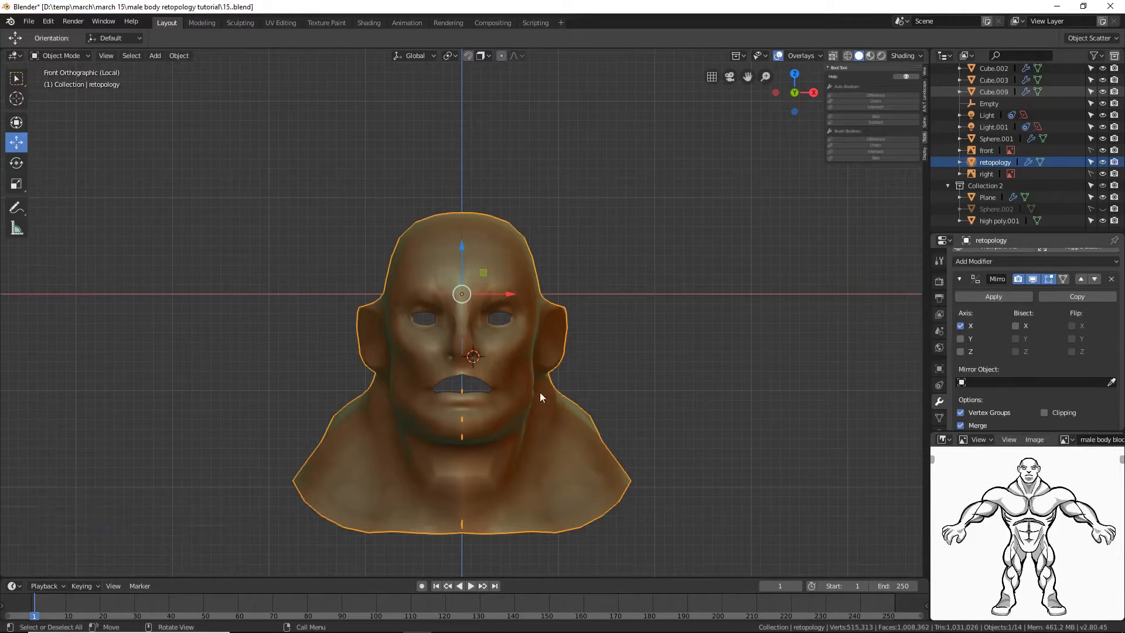
pyautogui.click(1045, 413)
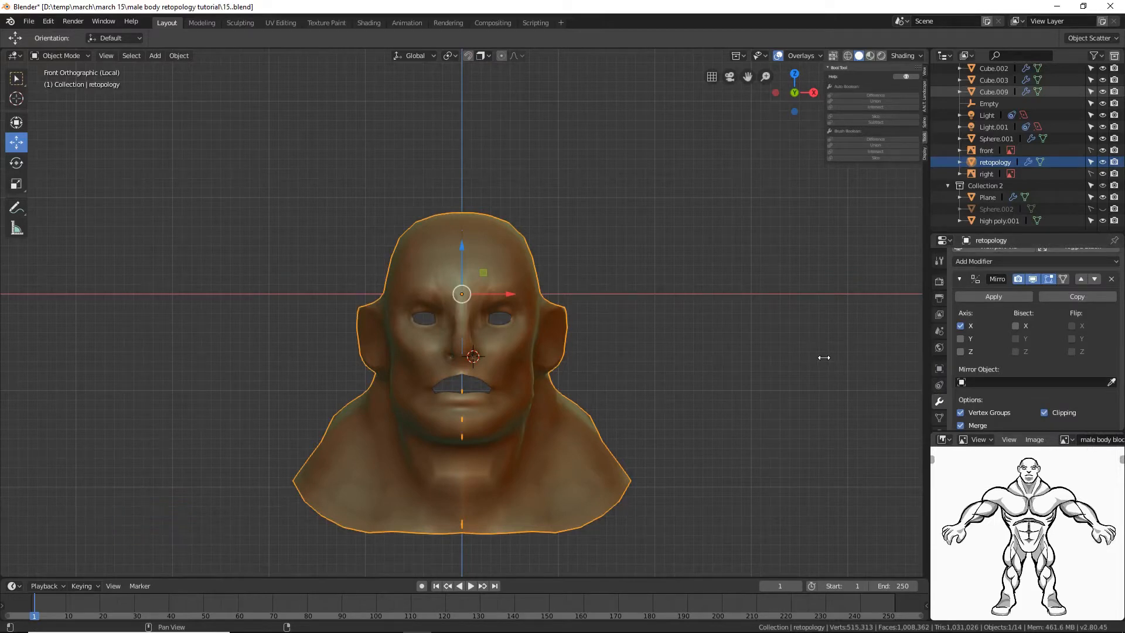
# Step: Leave Local View so the whole body shows and put the retopology head into Edit Mode
pyautogui.click(107, 56)
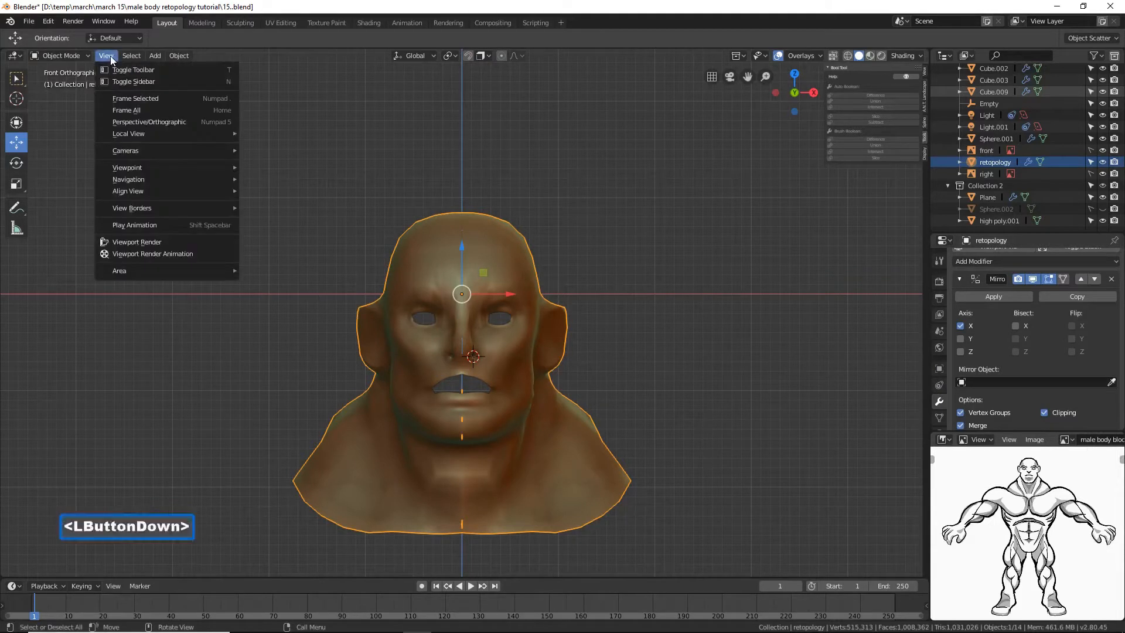
pyautogui.moveTo(147, 170)
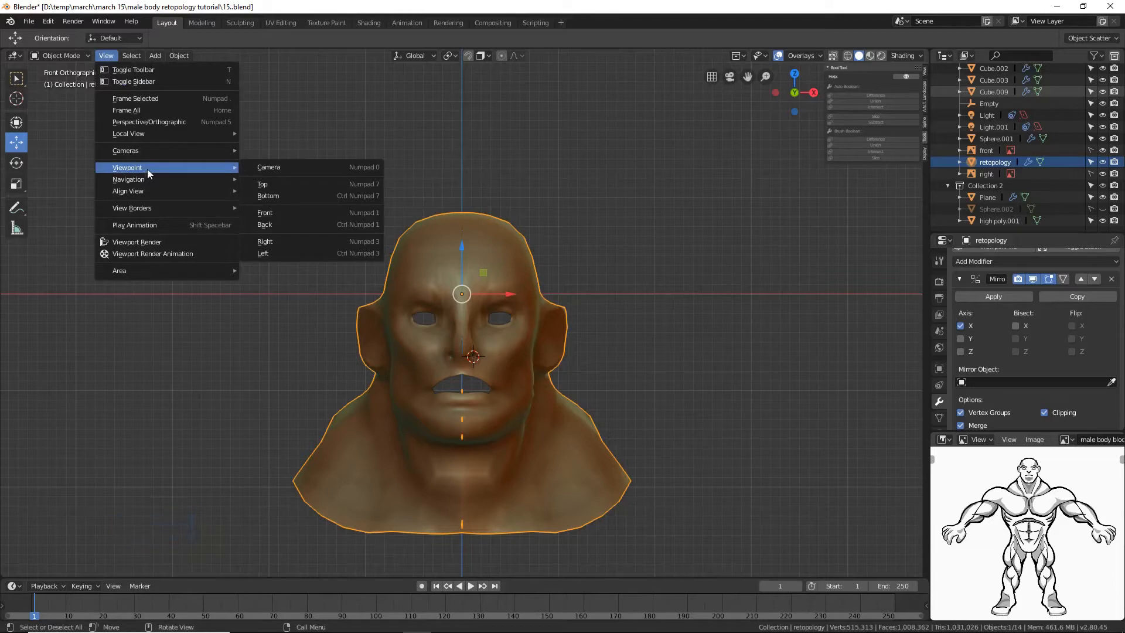
pyautogui.moveTo(156, 141)
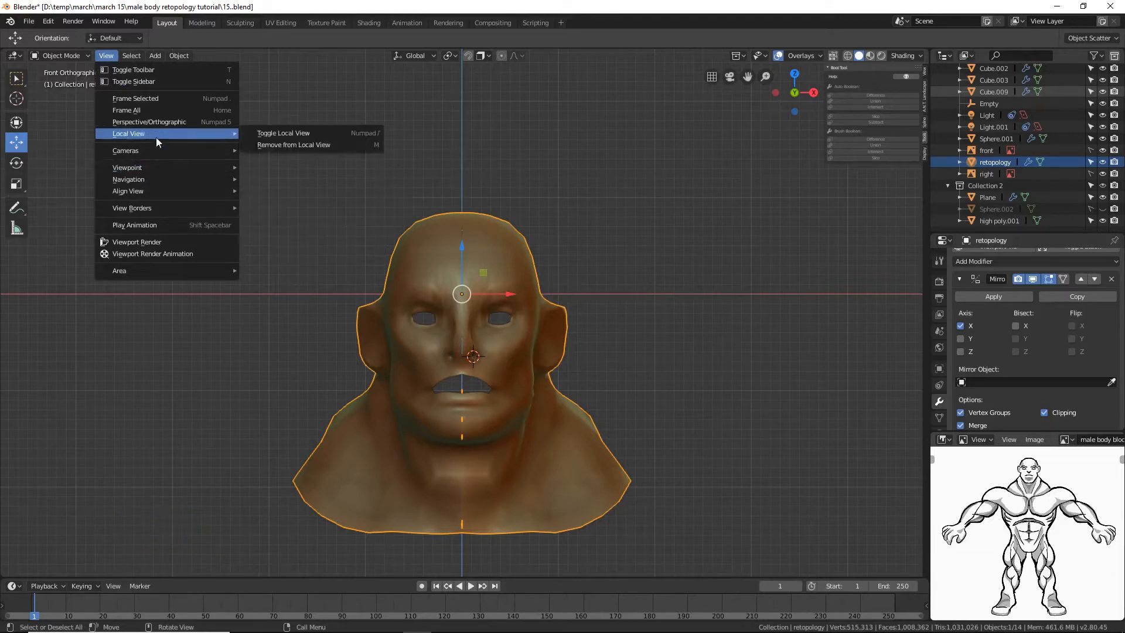
pyautogui.click(265, 134)
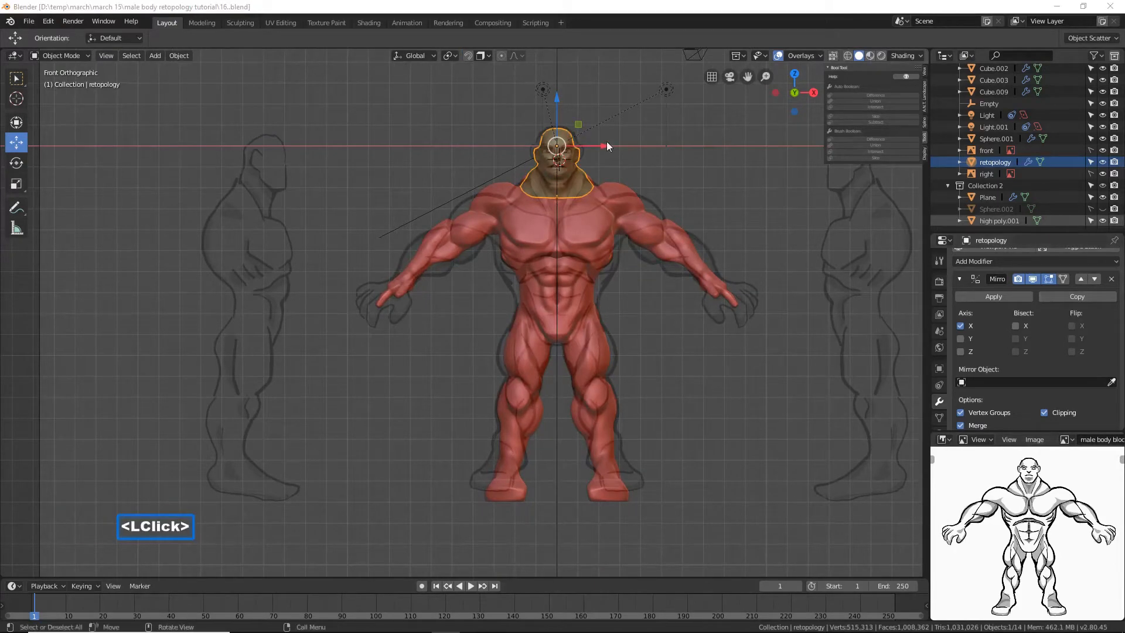
pyautogui.click(86, 55)
pyautogui.click(81, 122)
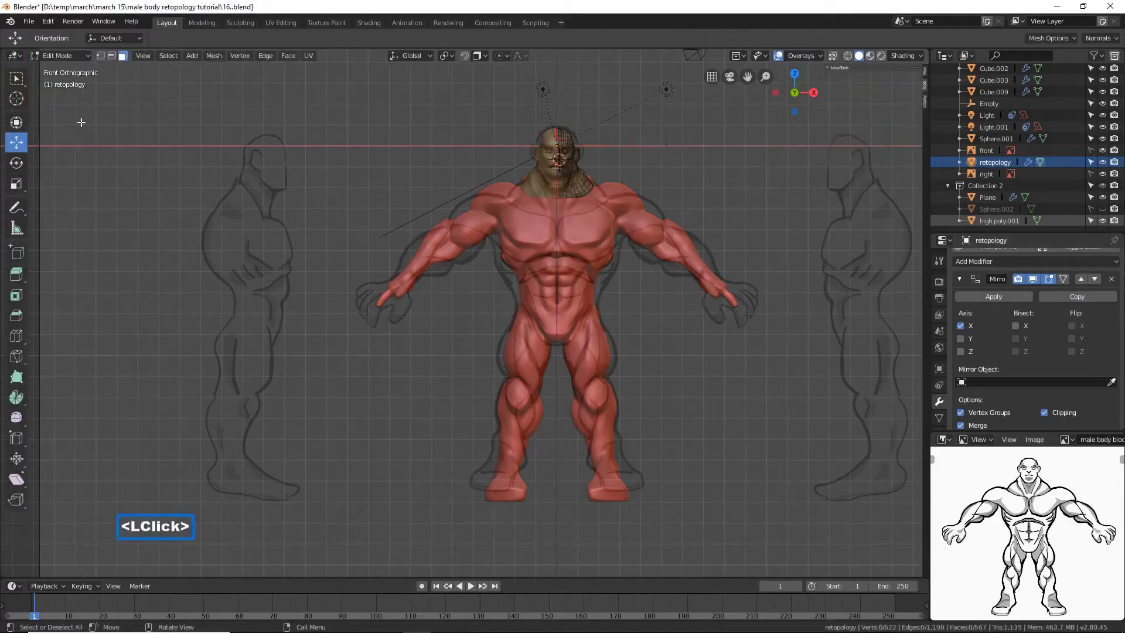
pyautogui.keyDown('ctrl'); pyautogui.moveTo(701, 237); pyautogui.dragTo(573, 350, button='middle'); pyautogui.keyUp('ctrl')
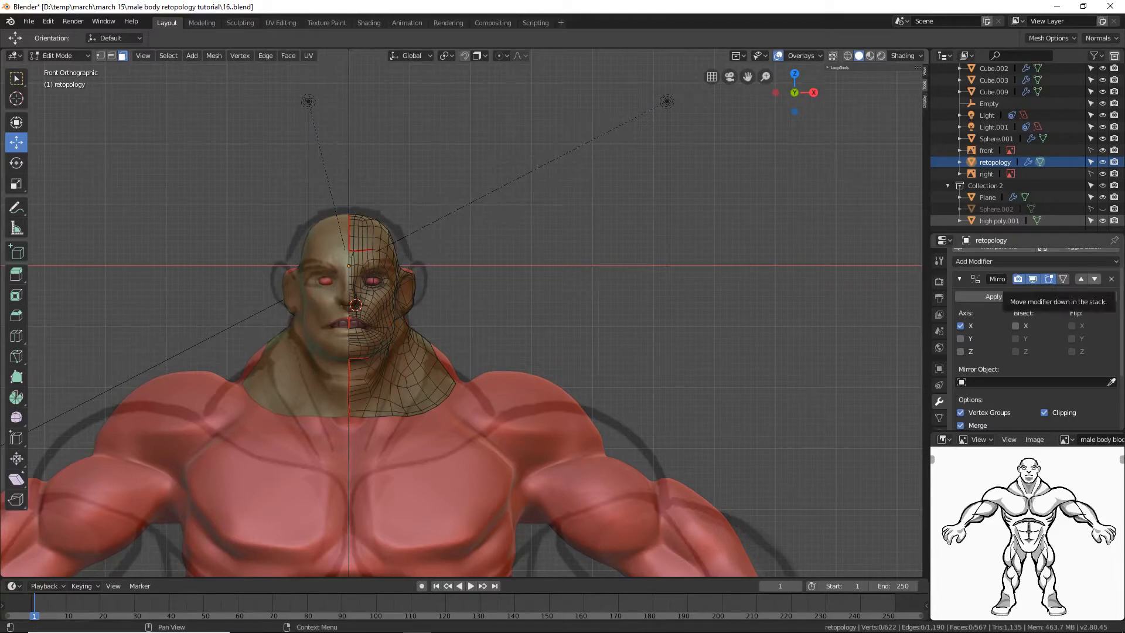
# Step: Enable editing-cage display on the Mirror modifier so the mirrored half shows its mesh, and turn on snapping
pyautogui.click(761, 264)
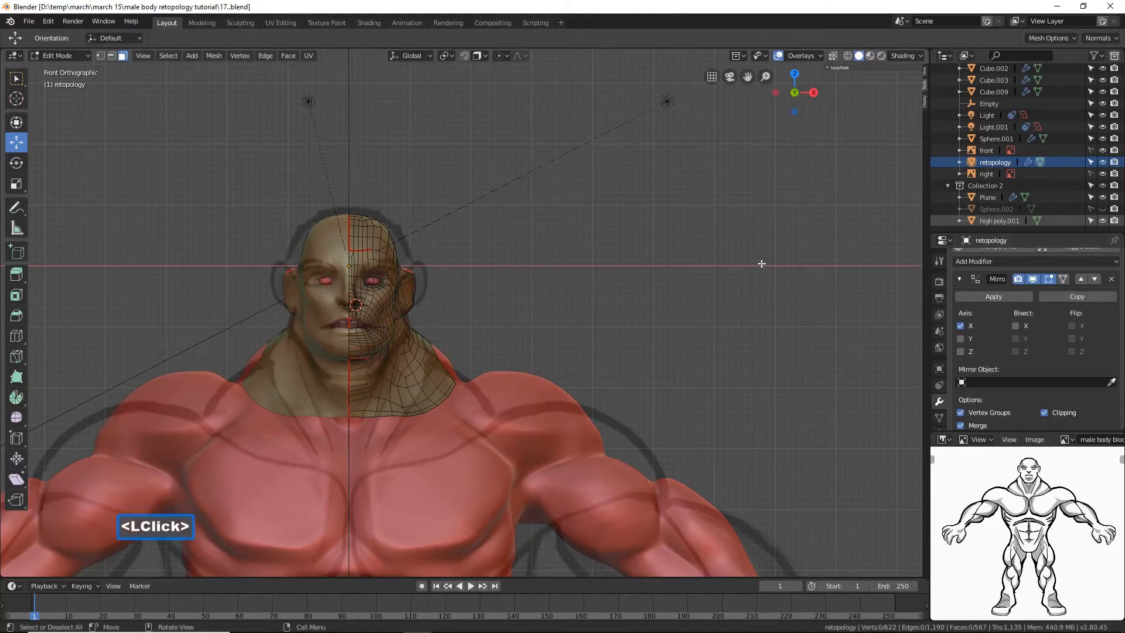
pyautogui.click(1061, 280)
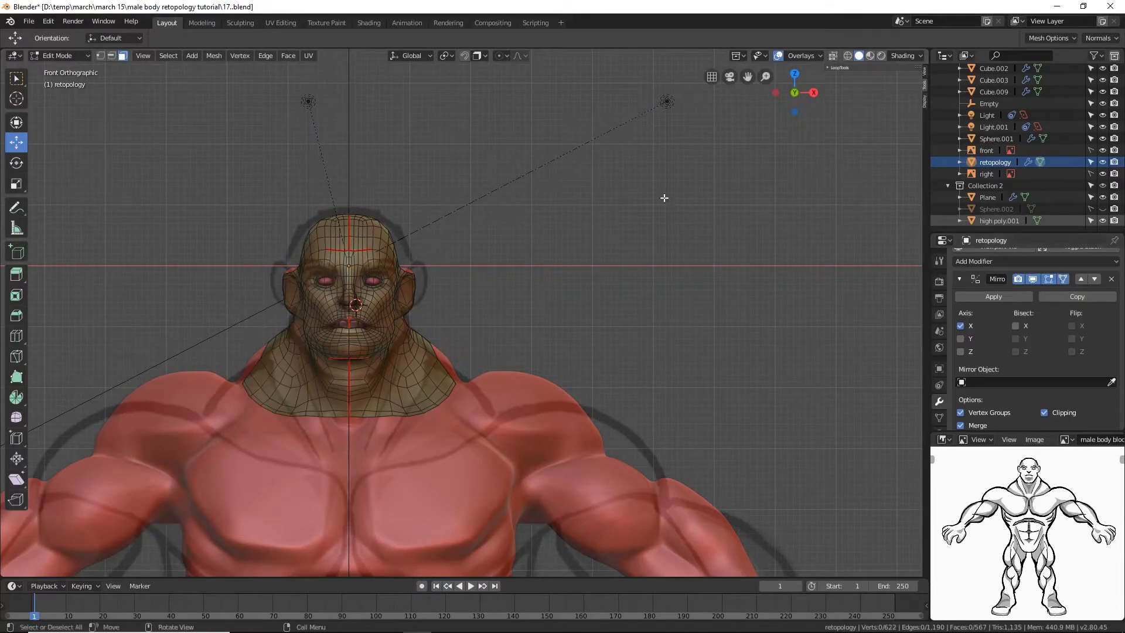
pyautogui.click(463, 57)
pyautogui.click(486, 56)
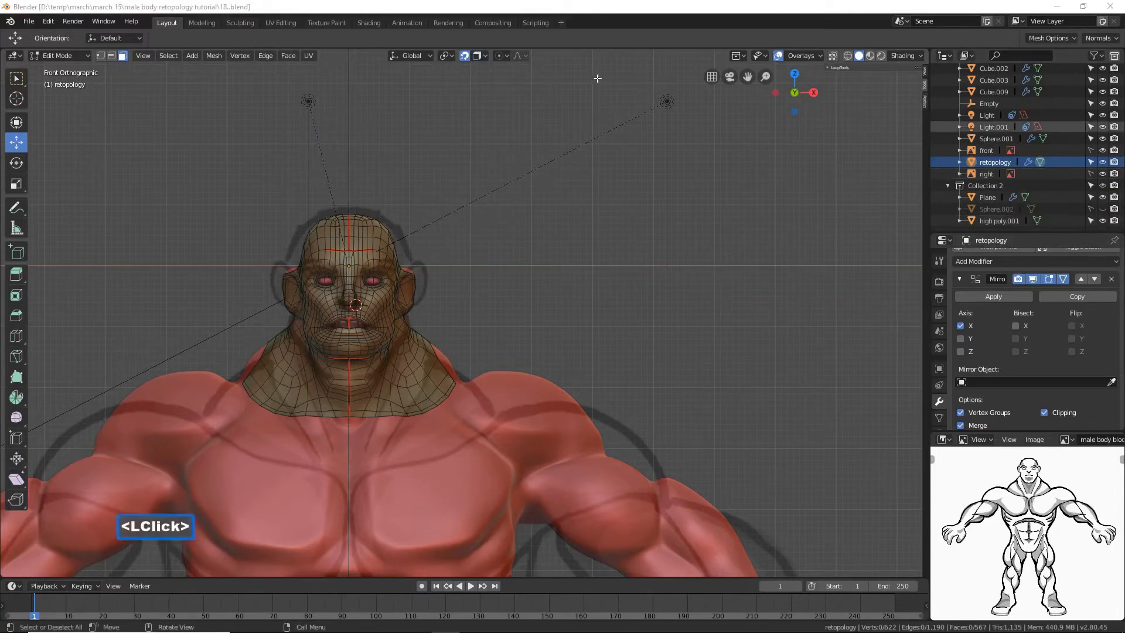
# Step: Disable Clipping on the Mirror modifier and switch to edge selection
pyautogui.click(591, 13)
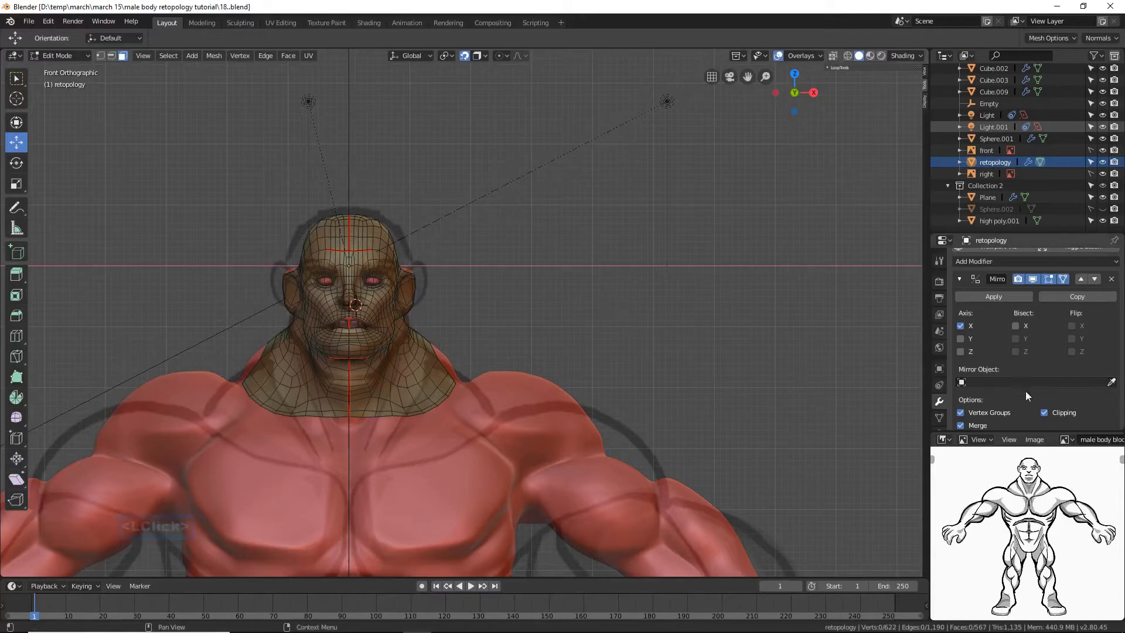
pyautogui.click(1044, 412)
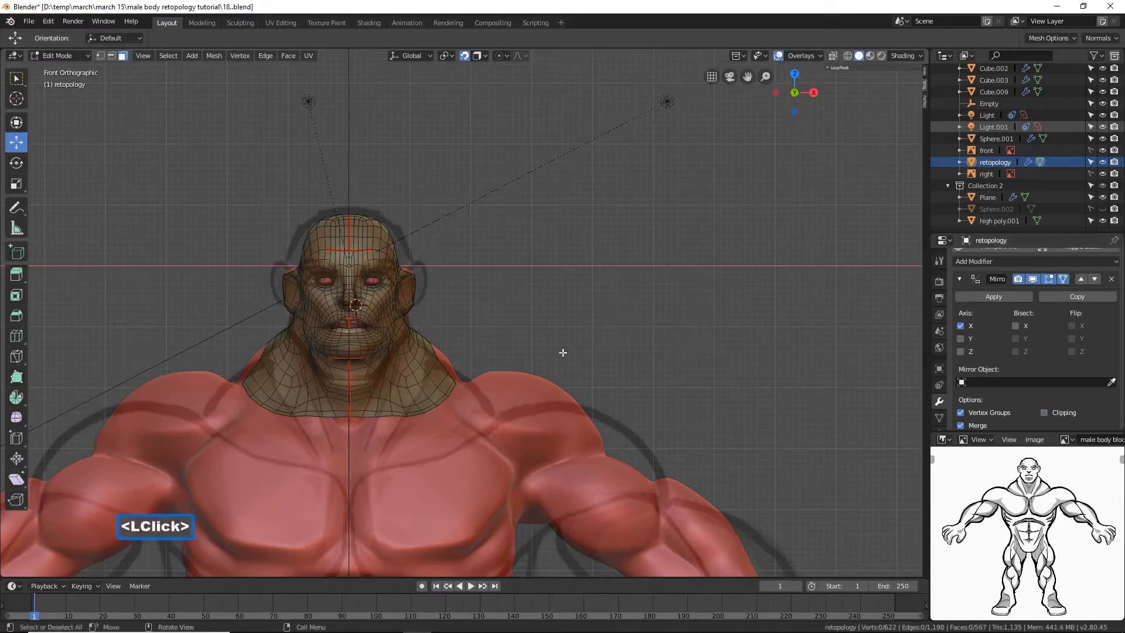
pyautogui.click(114, 56)
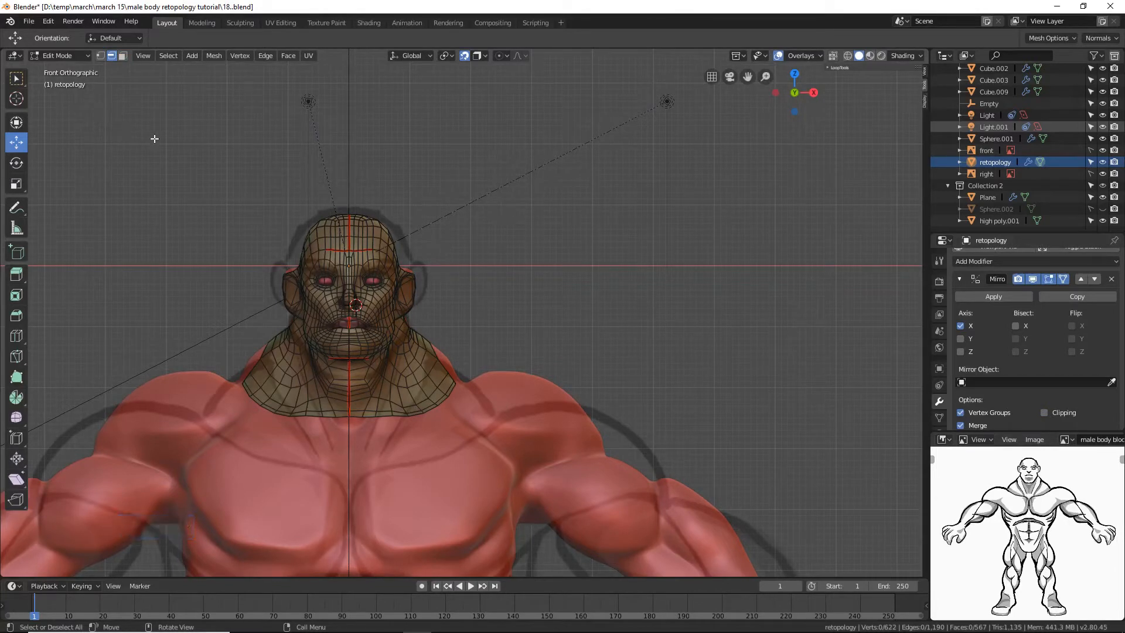
# Step: Extrude the neck's bottom edge beside the center line into a four-face strip down the chest and abdomen to the pelvis
pyautogui.click(358, 415)
pyautogui.keyDown('shift'); pyautogui.moveTo(540, 479); pyautogui.dragTo(605, 322, button='middle'); pyautogui.keyUp('shift')
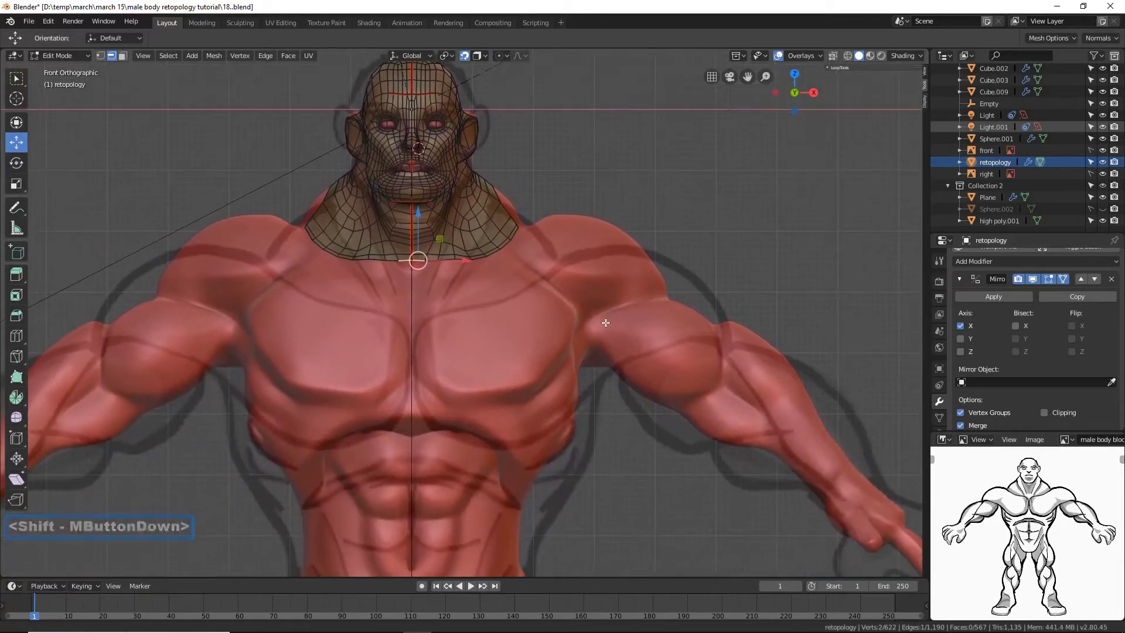
pyautogui.keyDown('ctrl'); pyautogui.rightClick(432, 302); pyautogui.keyUp('ctrl')
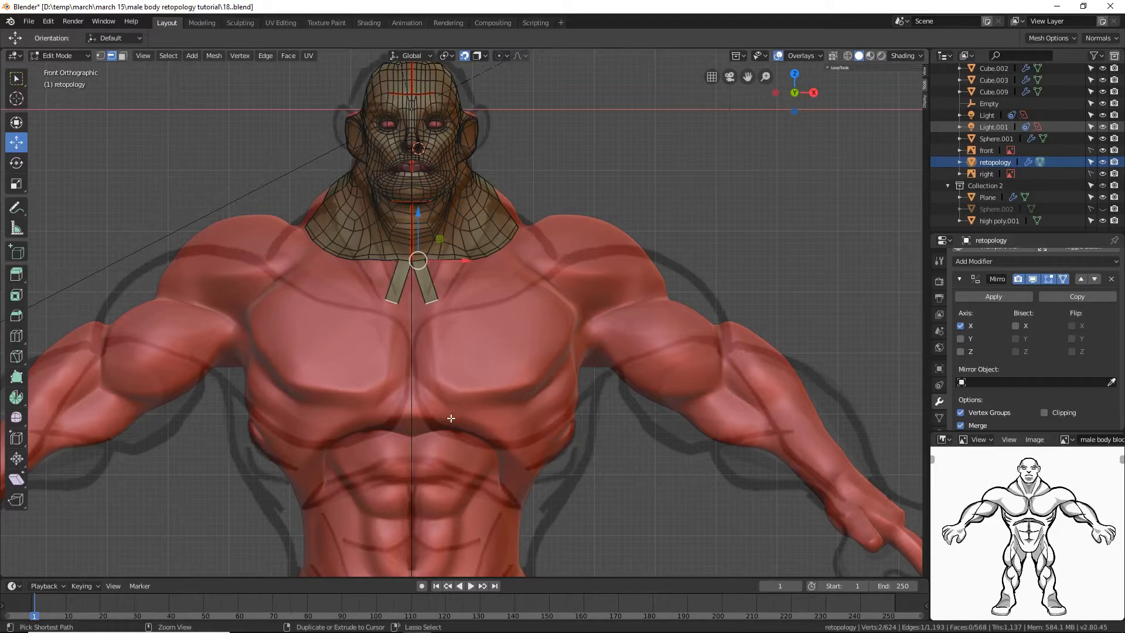
pyautogui.keyDown('ctrl'); pyautogui.rightClick(451, 418); pyautogui.keyUp('ctrl')
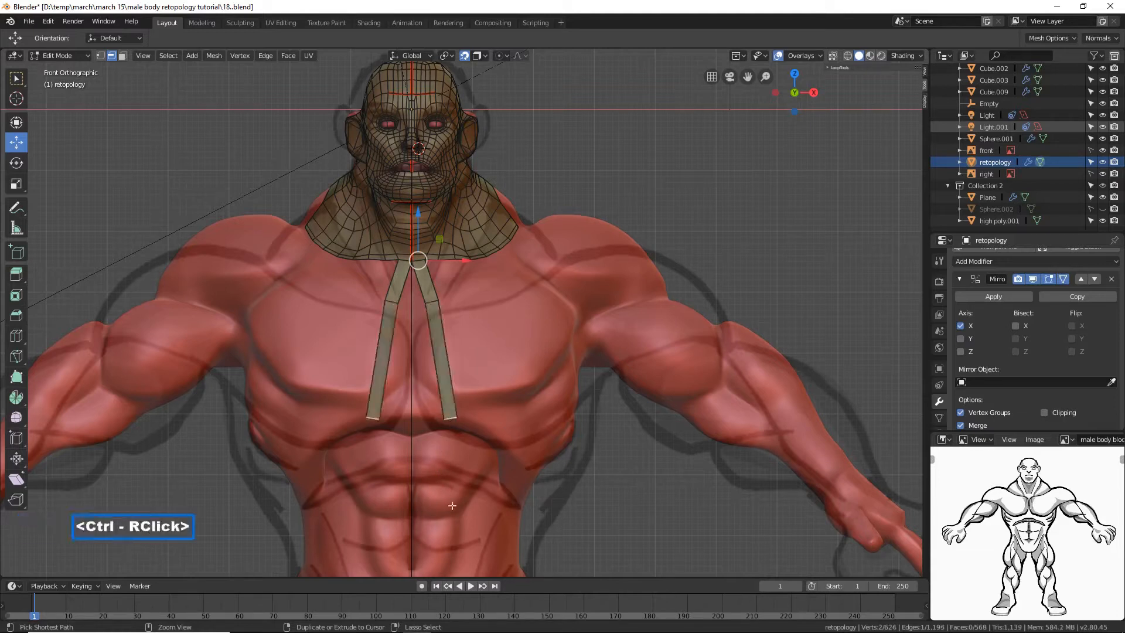
pyautogui.keyDown('ctrl'); pyautogui.rightClick(451, 546); pyautogui.keyUp('ctrl')
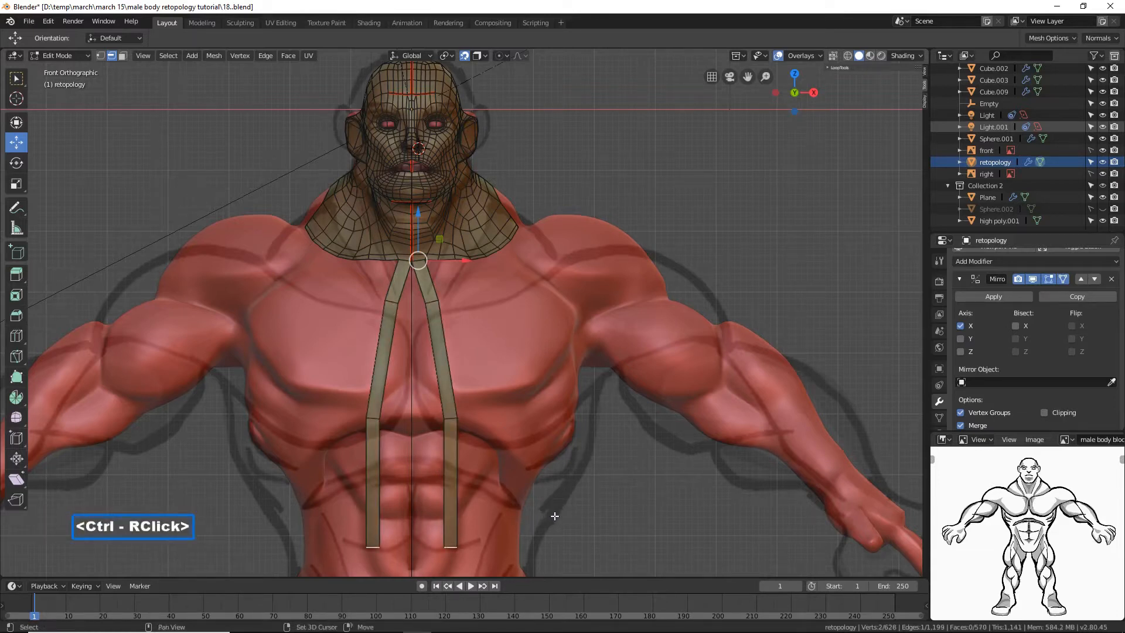
pyautogui.keyDown('shift'); pyautogui.moveTo(554, 515); pyautogui.dragTo(574, 314, button='middle'); pyautogui.keyUp('shift')
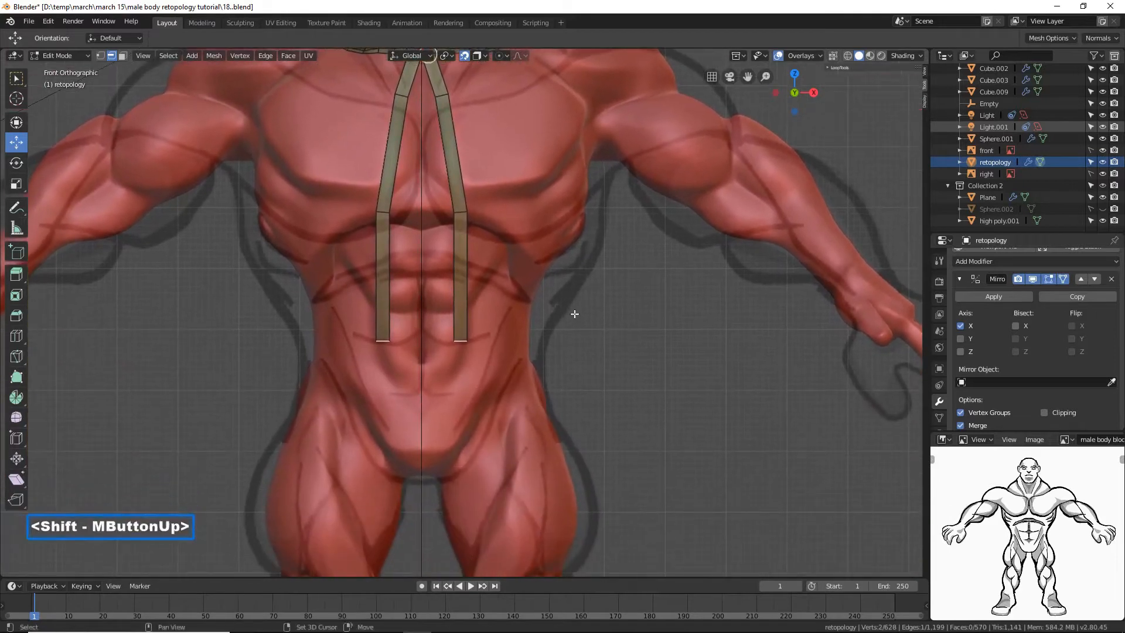
pyautogui.keyDown('ctrl'); pyautogui.rightClick(443, 452); pyautogui.keyUp('ctrl')
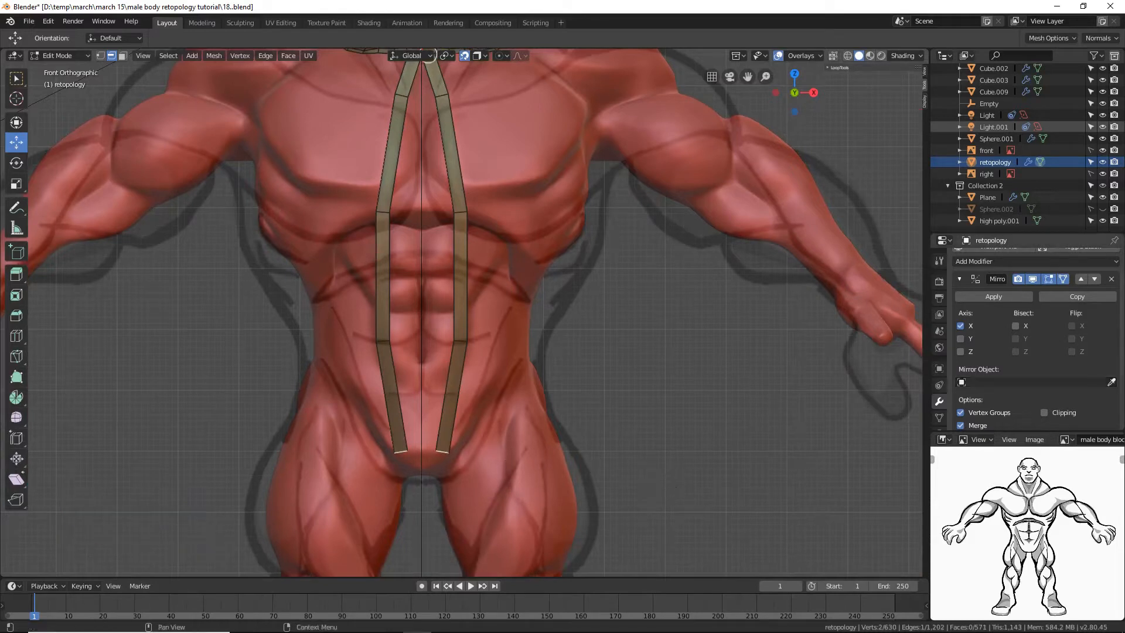
# Step: Continue the strip from its lower end edge with two extruded faces running backward beneath the crotch
pyautogui.click(442, 451)
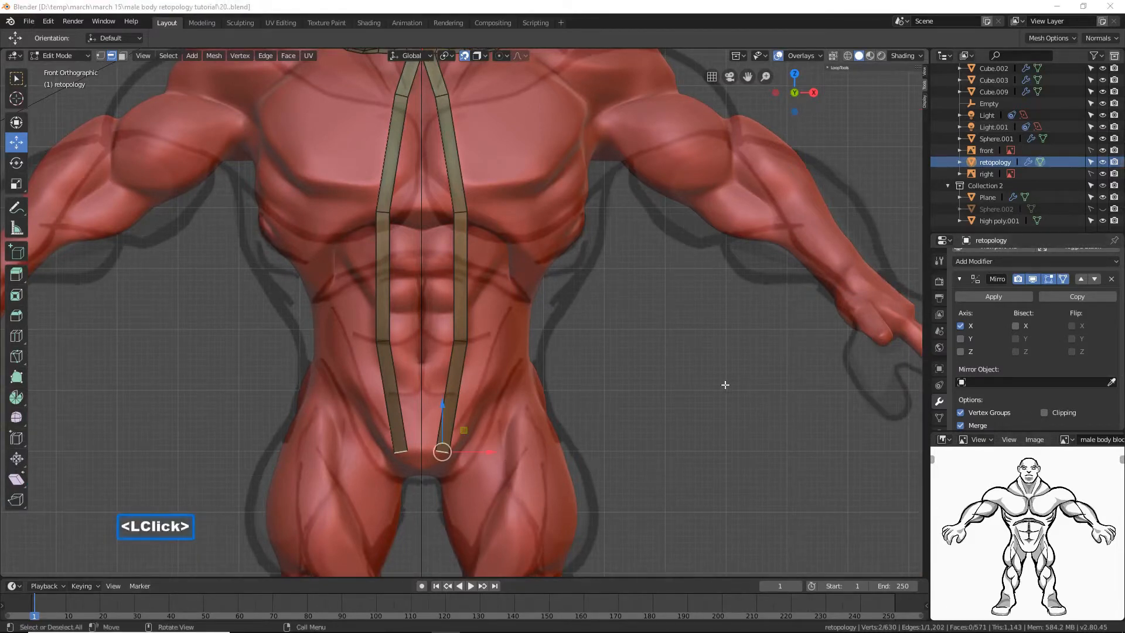
pyautogui.click(645, 120)
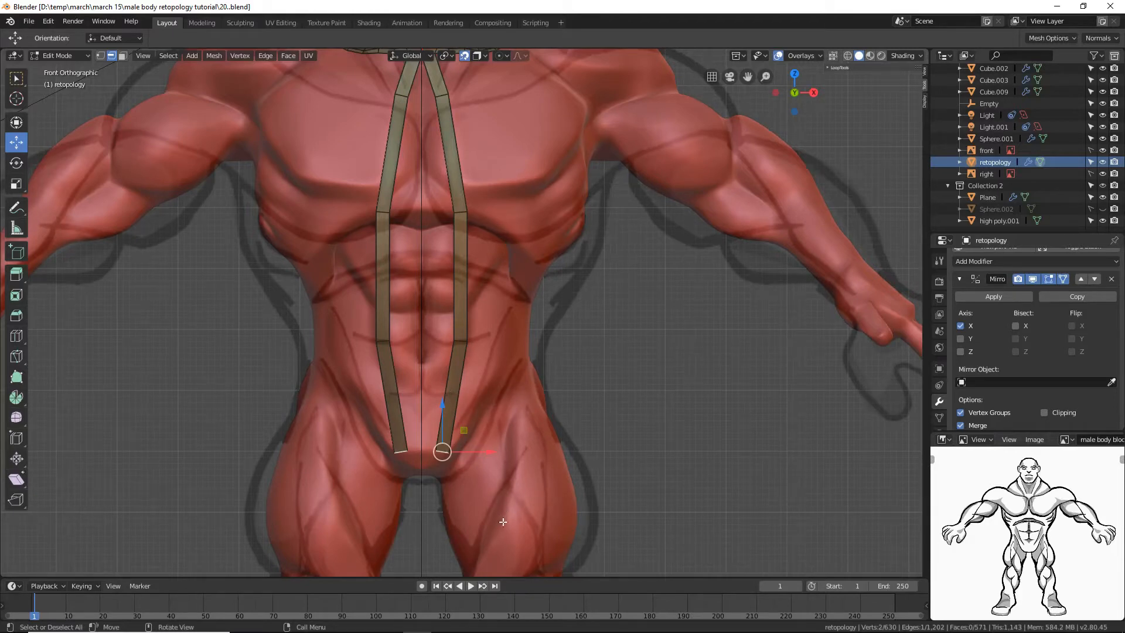
pyautogui.moveTo(507, 519); pyautogui.dragTo(514, 466, button='middle')
pyautogui.scroll(-5, 515, 465)
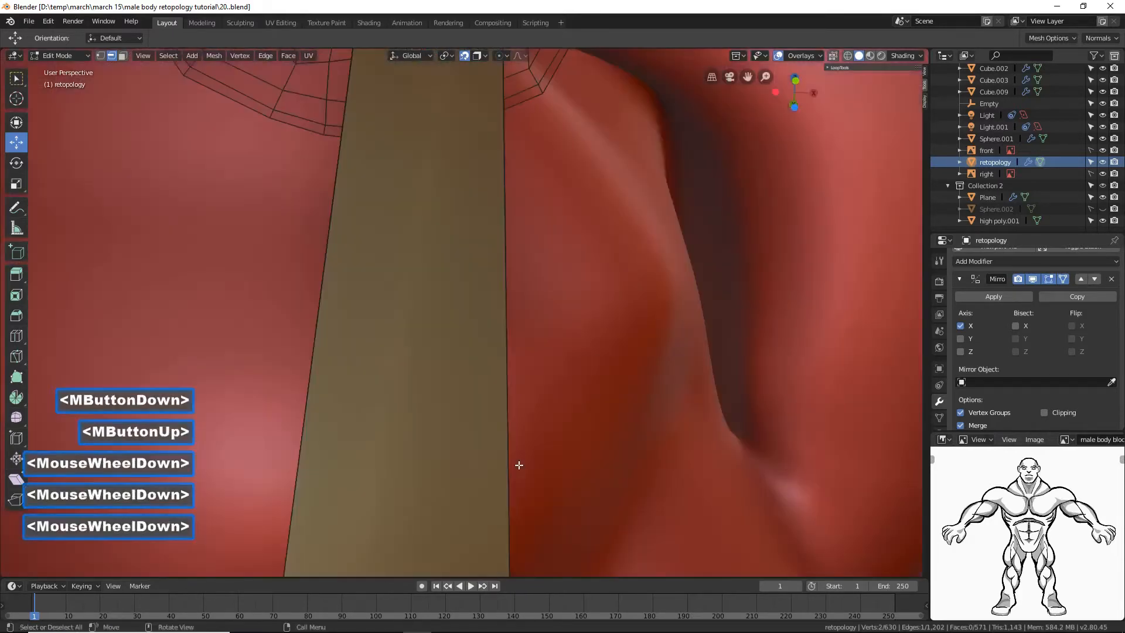
pyautogui.moveTo(526, 506); pyautogui.dragTo(577, 448, button='middle')
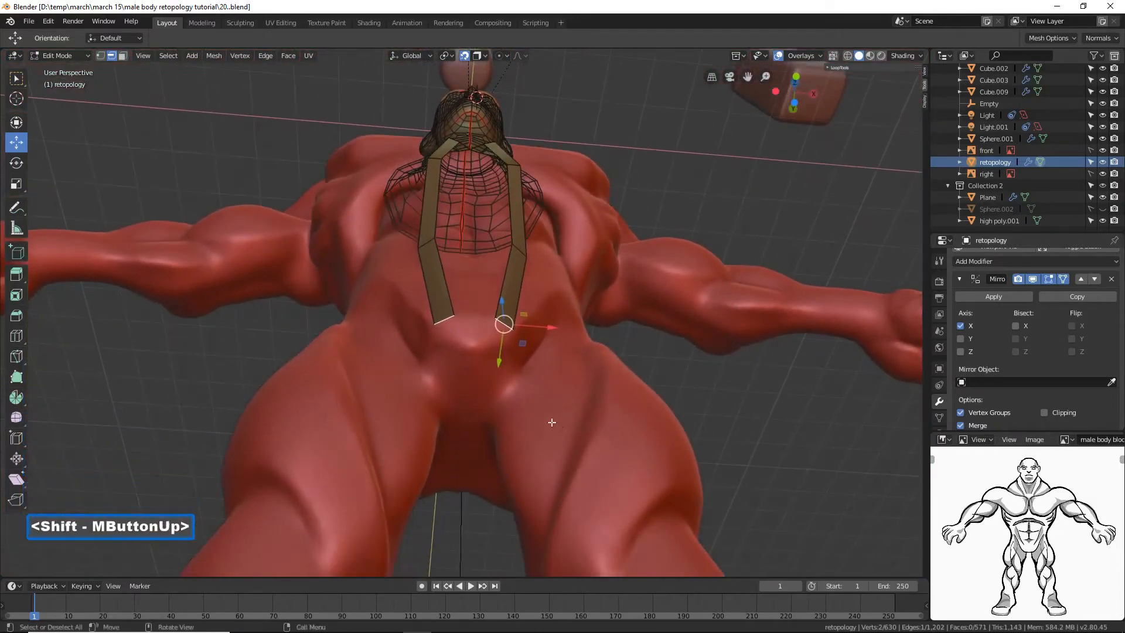
pyautogui.keyDown('ctrl'); pyautogui.rightClick(483, 406); pyautogui.keyUp('ctrl')
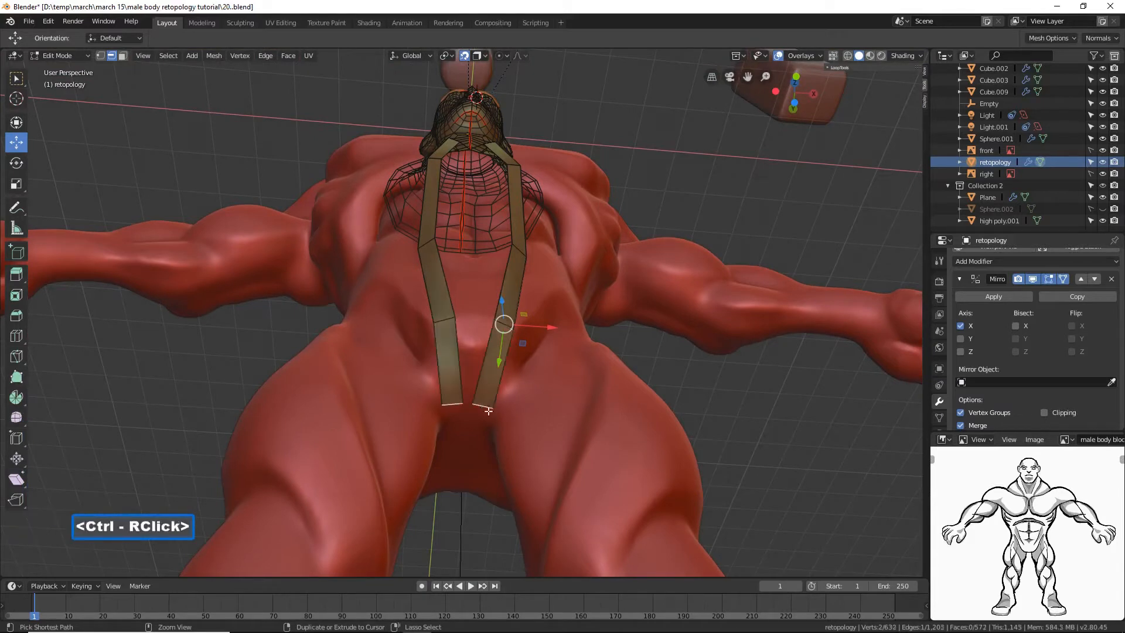
pyautogui.keyDown('ctrl'); pyautogui.rightClick(482, 476); pyautogui.keyUp('ctrl')
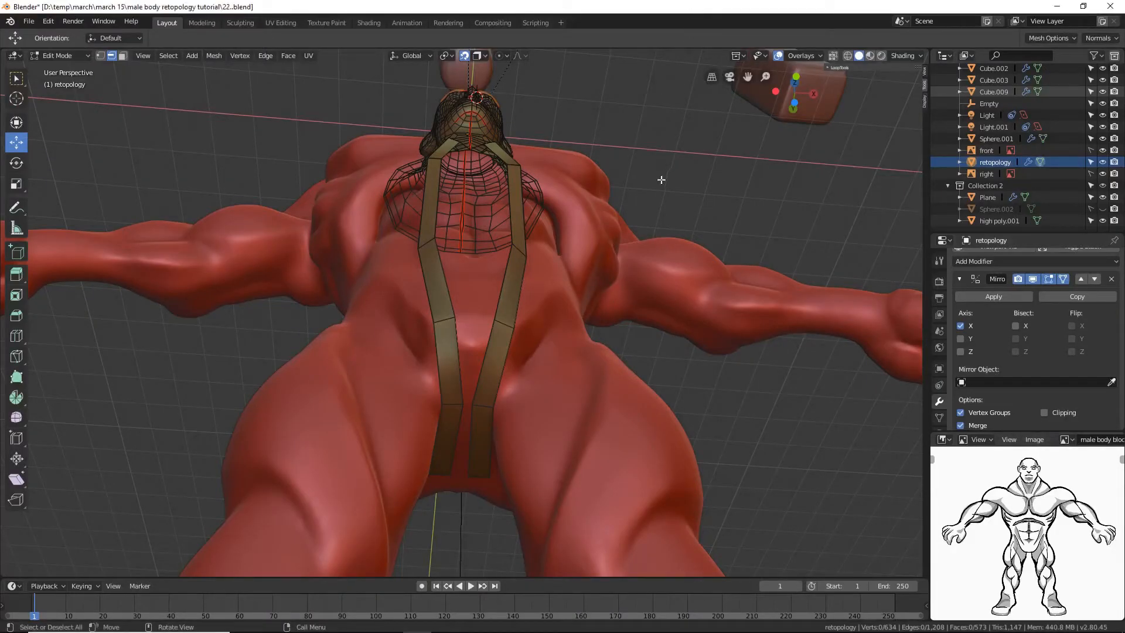
# Step: Clip the side view to a region around the body's rear half from head to upper thighs, and save the file as 23..blend
pyautogui.moveTo(661, 180); pyautogui.dragTo(710, 237, button='middle')
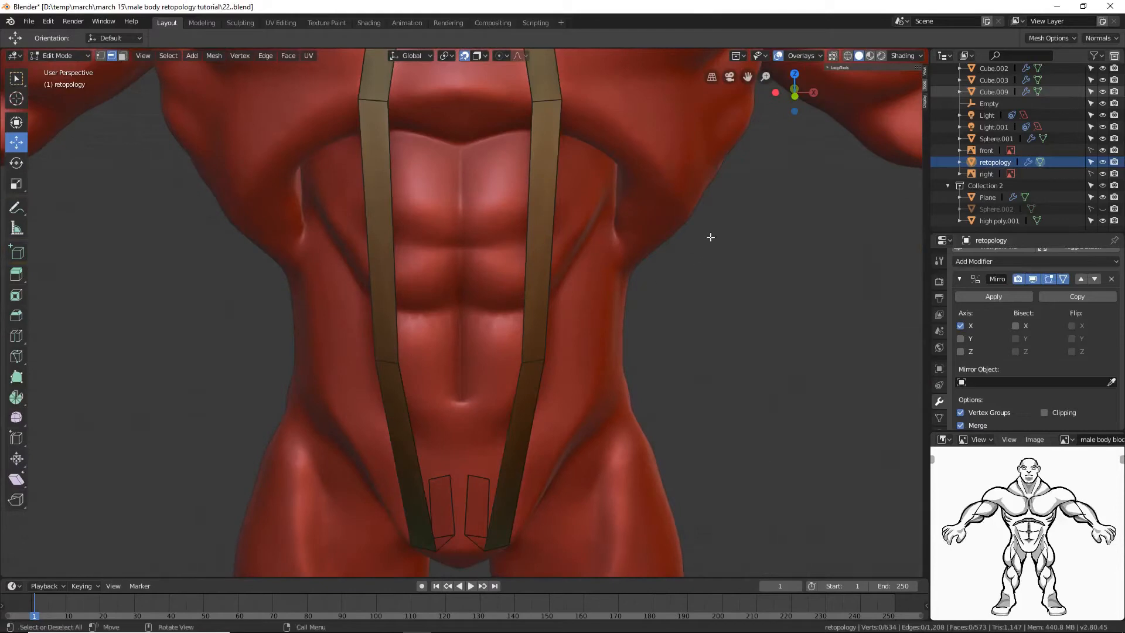
pyautogui.scroll(-8, 711, 237)
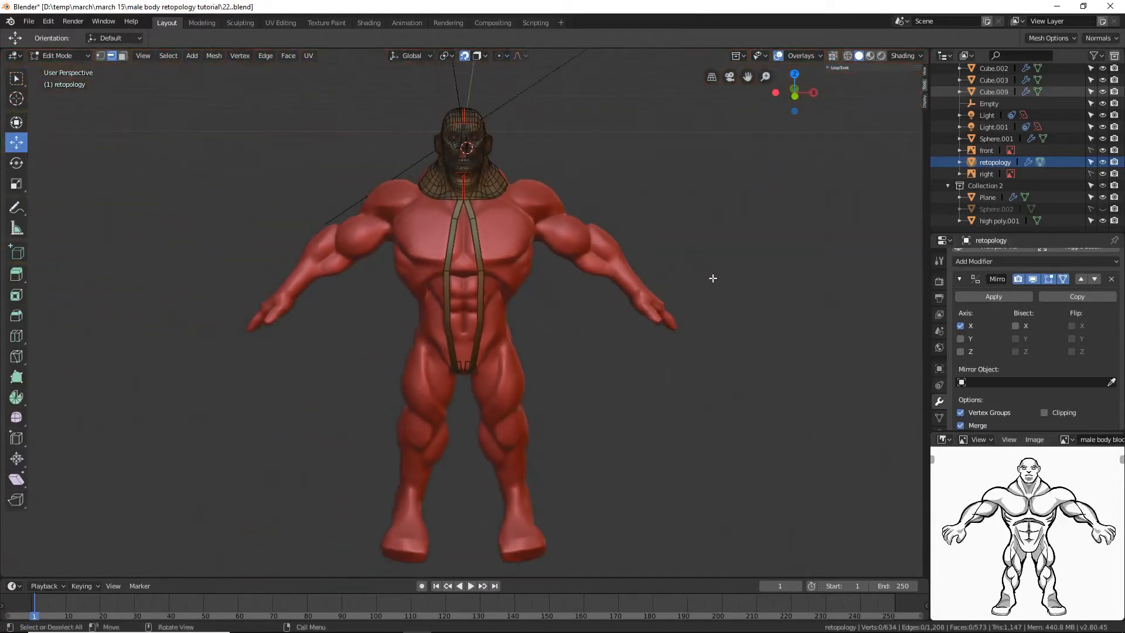
pyautogui.moveTo(720, 278); pyautogui.dragTo(585, 255, button='middle')
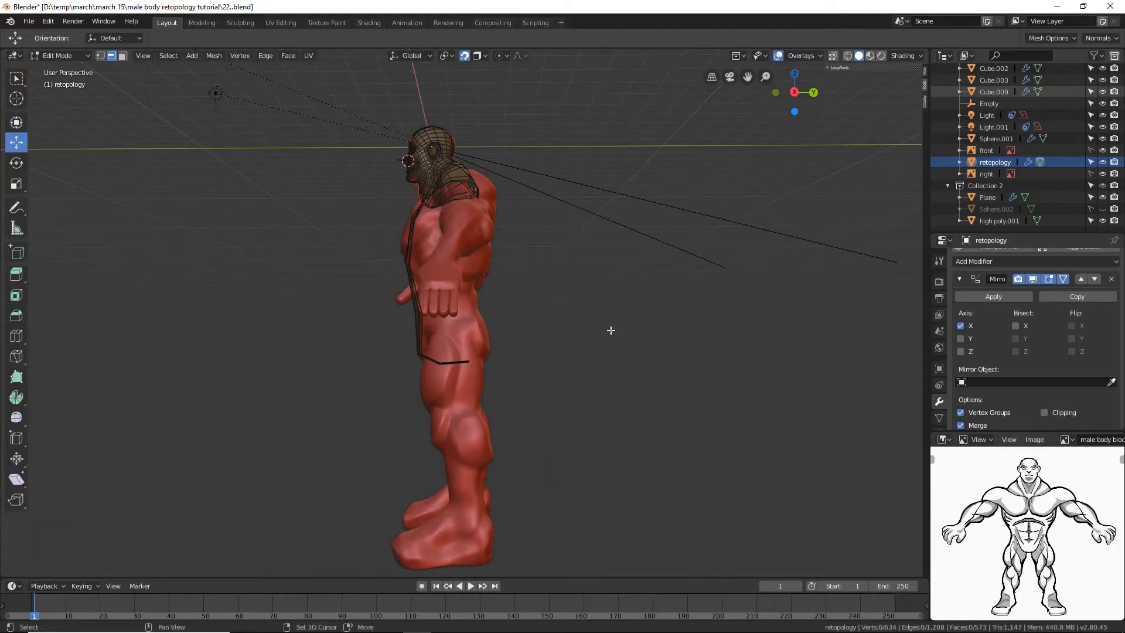
pyautogui.moveTo(614, 343)
pyautogui.mouseDown(button='middle')
pyautogui.moveTo(621, 336)
pyautogui.moveTo(562, 352)
pyautogui.moveTo(568, 371)
pyautogui.moveTo(640, 326)
pyautogui.moveTo(595, 361)
pyautogui.moveTo(620, 344)
pyautogui.moveTo(614, 331)
pyautogui.mouseUp(button='middle')
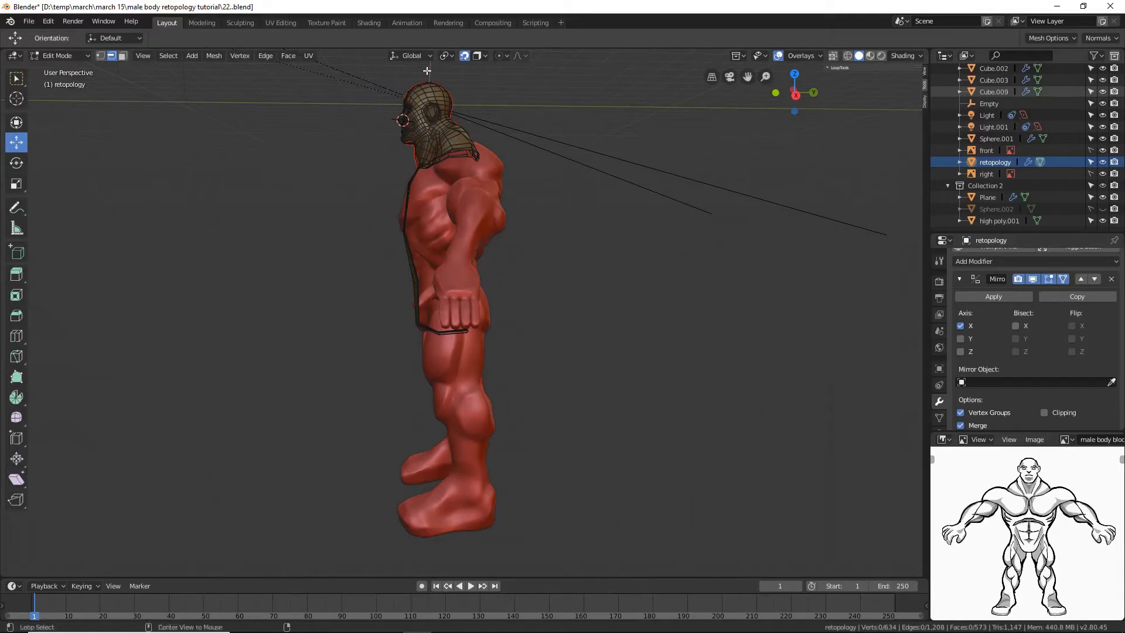
pyautogui.press('b')
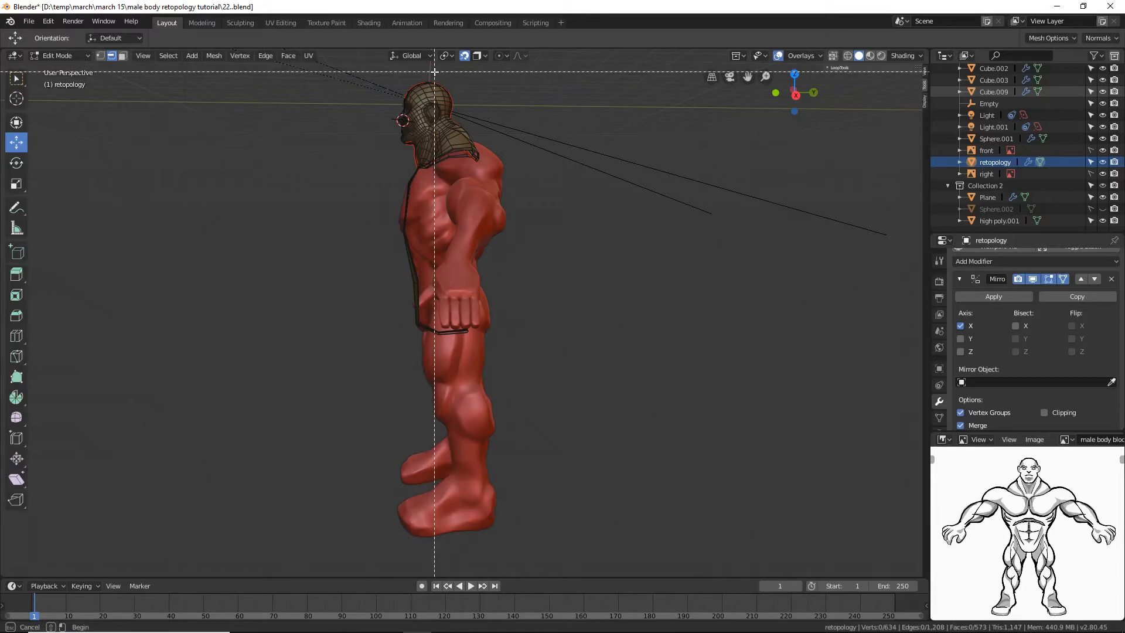
pyautogui.moveTo(434, 71); pyautogui.dragTo(544, 358)
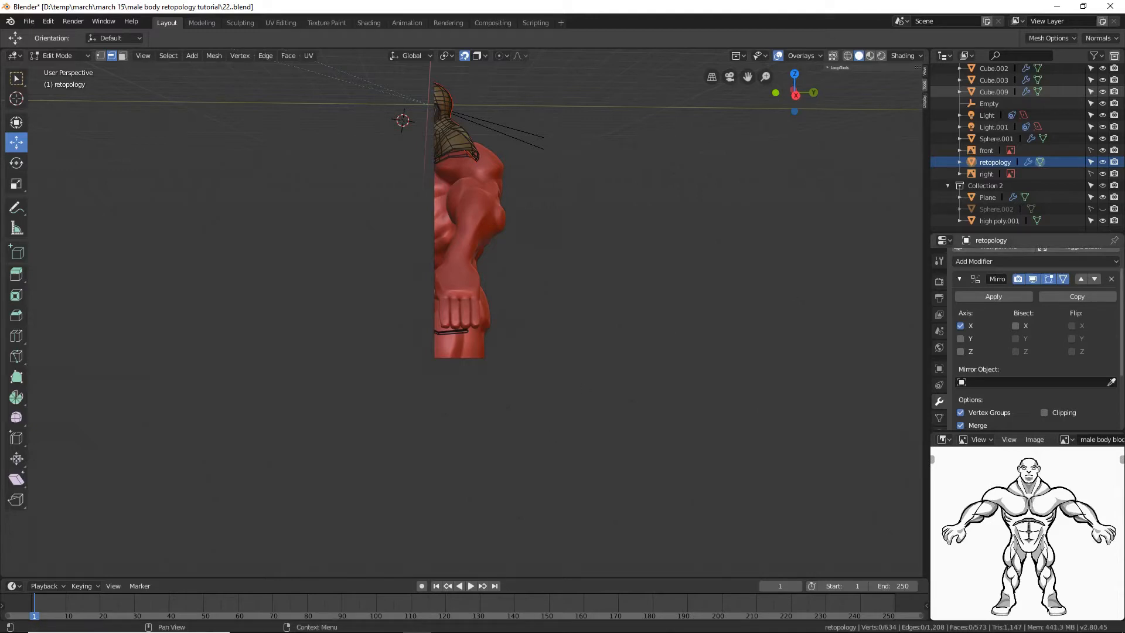
pyautogui.hotkey('ctrl', 'alt', 's')
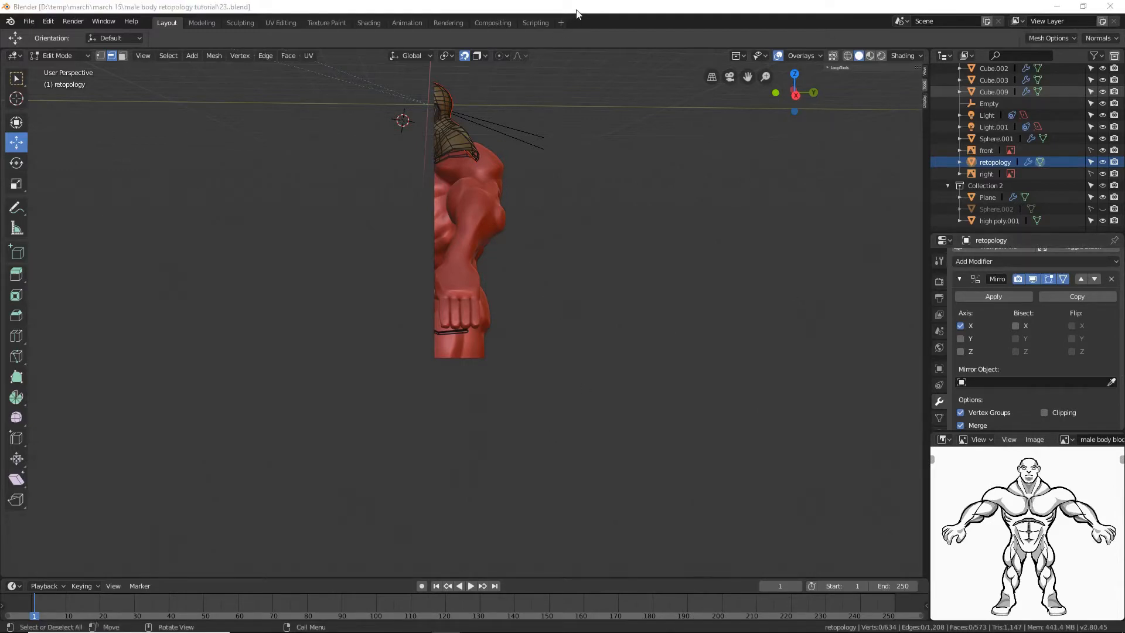
# Step: Extrude the rear end edge of the crotch strip into four faces running up over the buttocks and back to the upper back
pyautogui.moveTo(665, 244); pyautogui.dragTo(521, 229, button='middle')
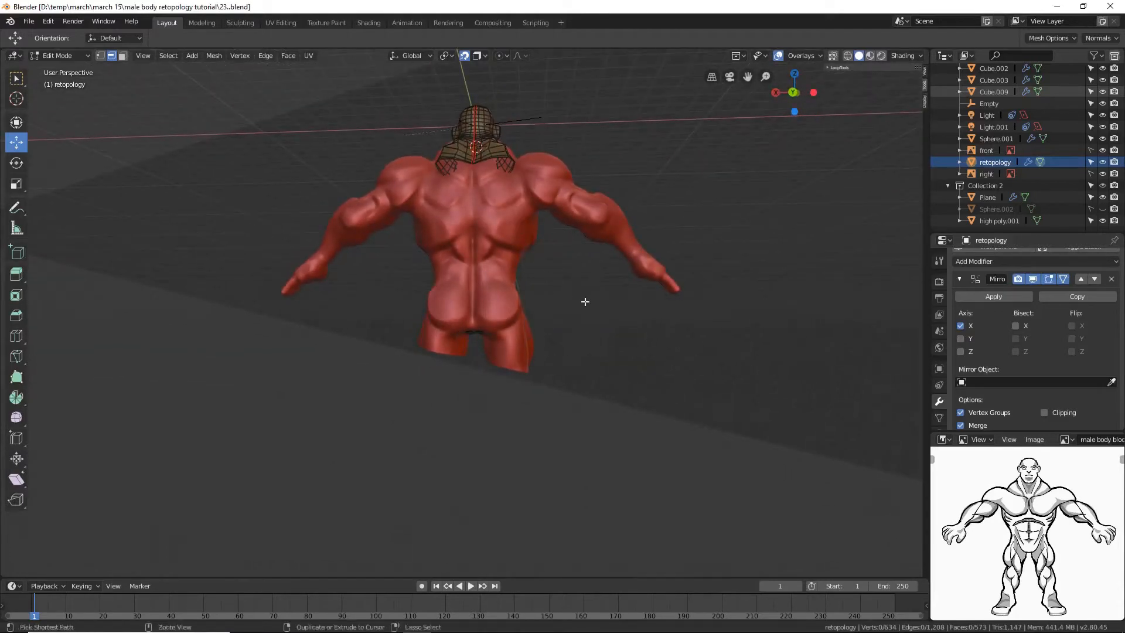
pyautogui.scroll(5, 582, 294)
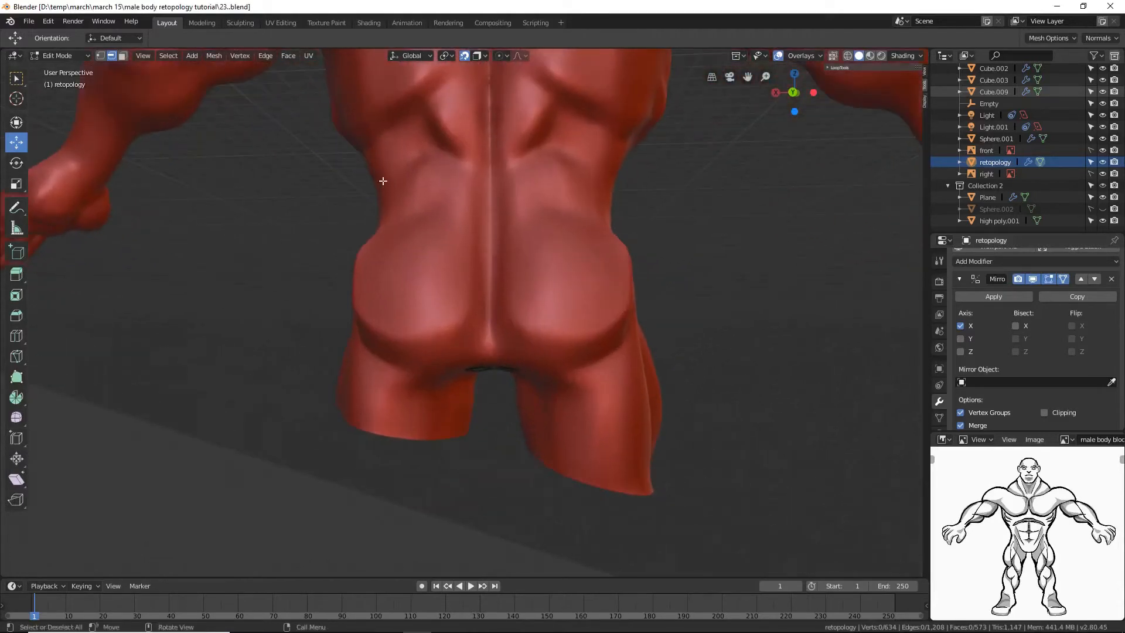
pyautogui.moveTo(451, 296); pyautogui.dragTo(477, 355, button='middle')
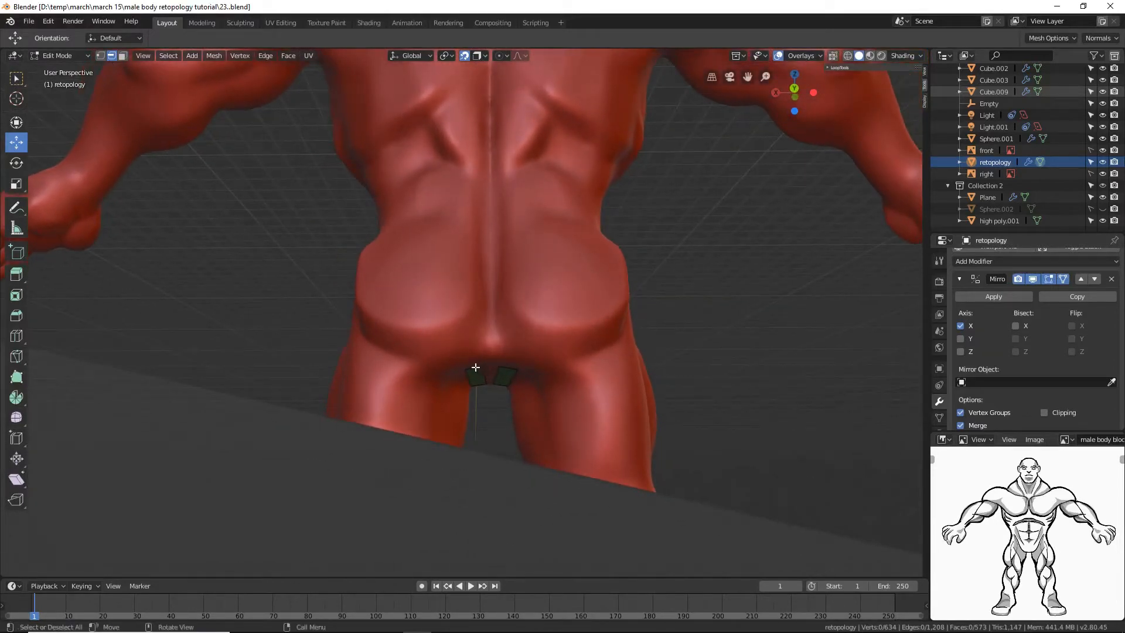
pyautogui.click(474, 366)
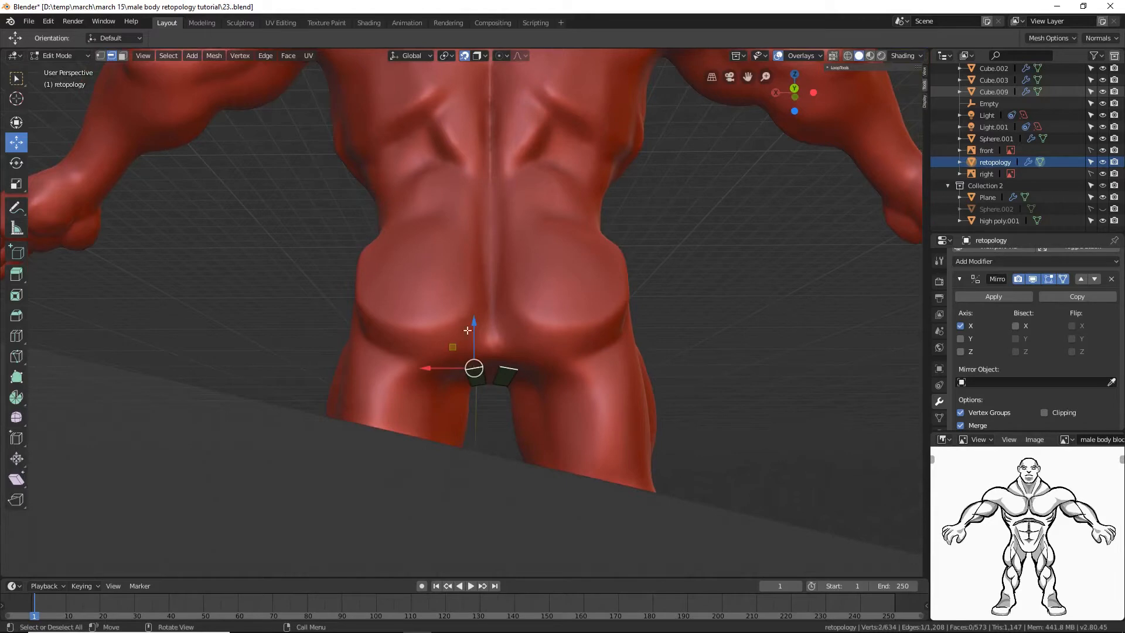
pyautogui.keyDown('ctrl'); pyautogui.rightClick(465, 281); pyautogui.keyUp('ctrl')
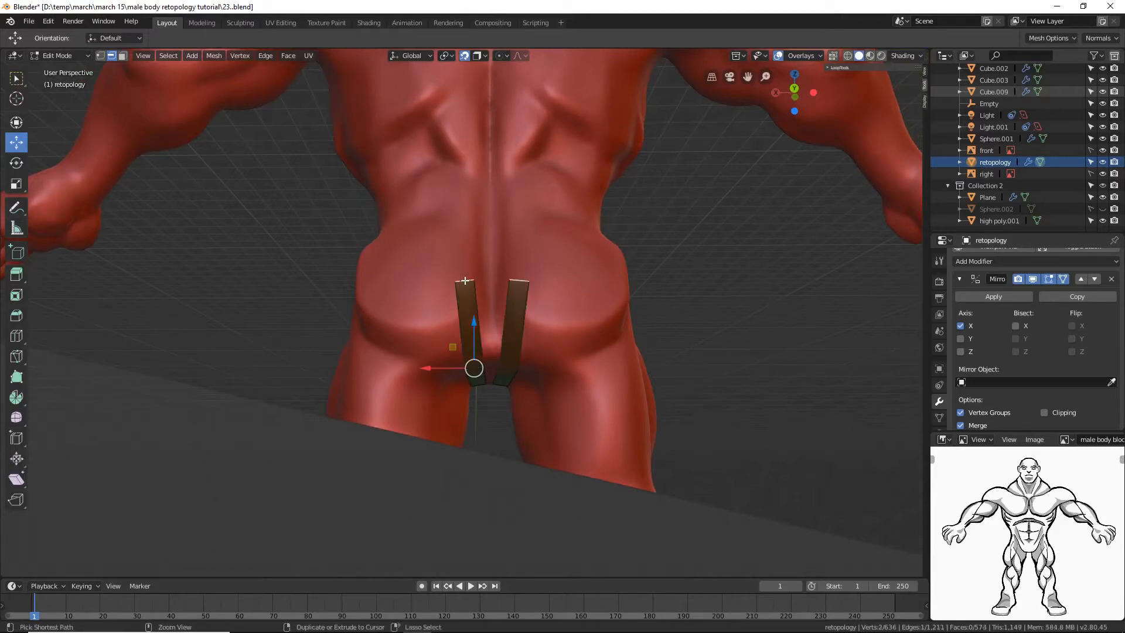
pyautogui.keyDown('ctrl'); pyautogui.rightClick(462, 175); pyautogui.keyUp('ctrl')
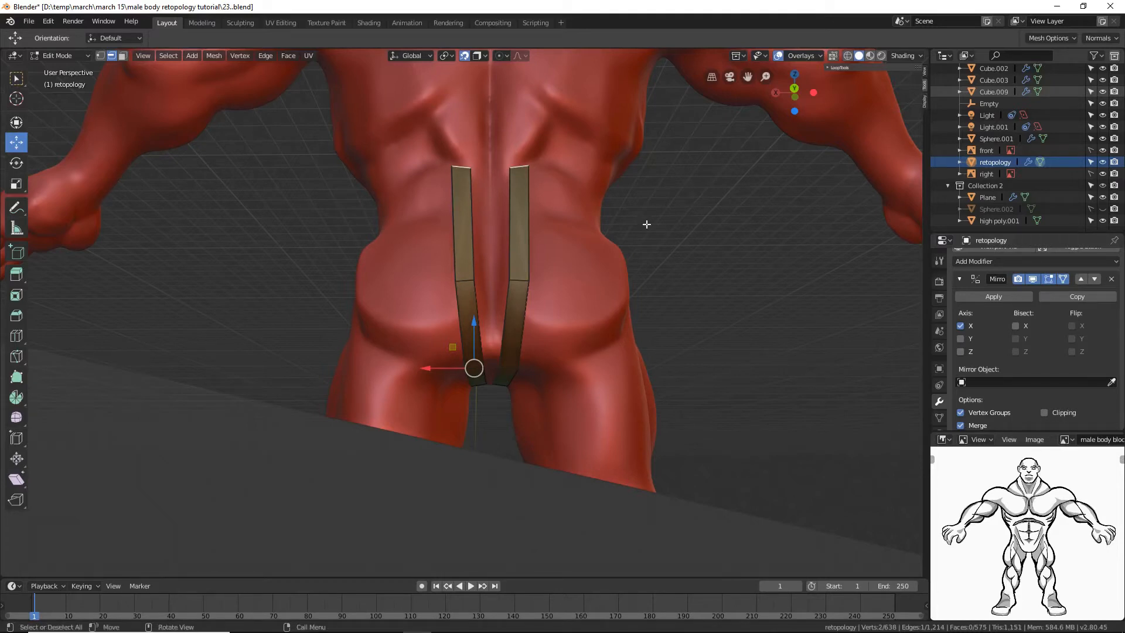
pyautogui.keyDown('shift'); pyautogui.scroll(10, 685, 181); pyautogui.keyUp('shift')
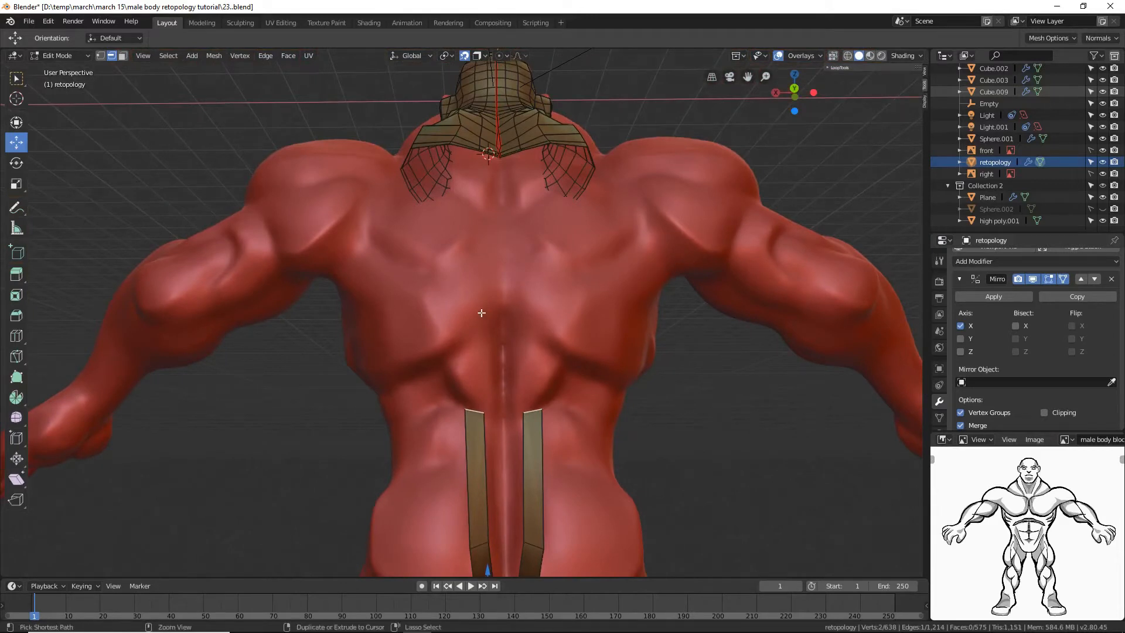
pyautogui.keyDown('ctrl'); pyautogui.rightClick(465, 293); pyautogui.keyUp('ctrl')
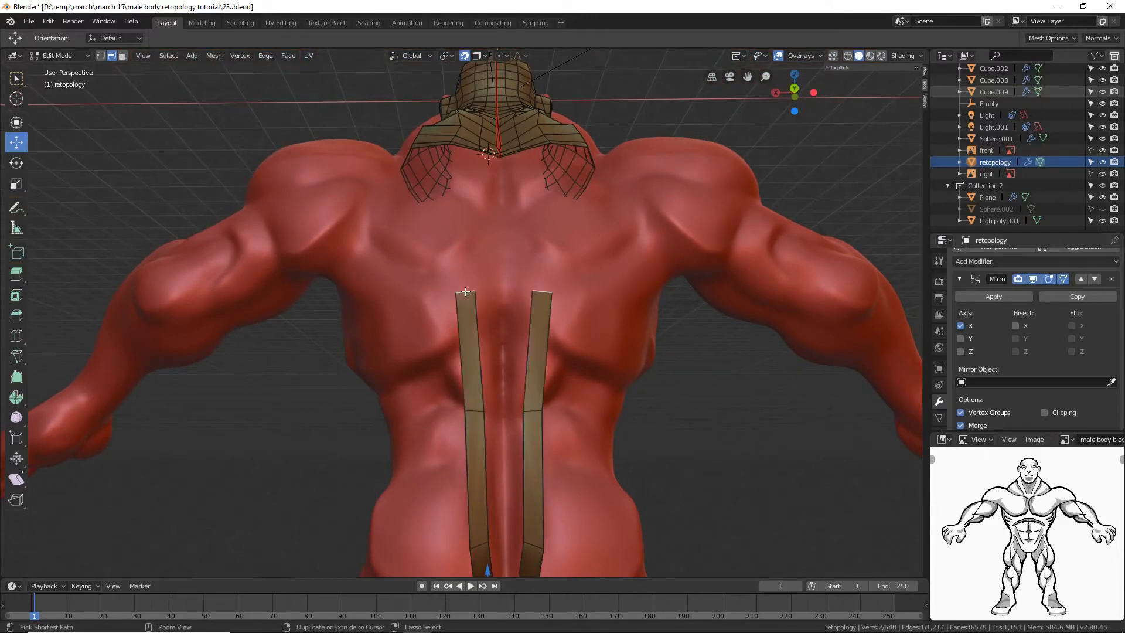
pyautogui.keyDown('ctrl'); pyautogui.rightClick(475, 189); pyautogui.keyUp('ctrl')
pyautogui.moveTo(475, 189); pyautogui.dragTo(597, 226, button='middle')
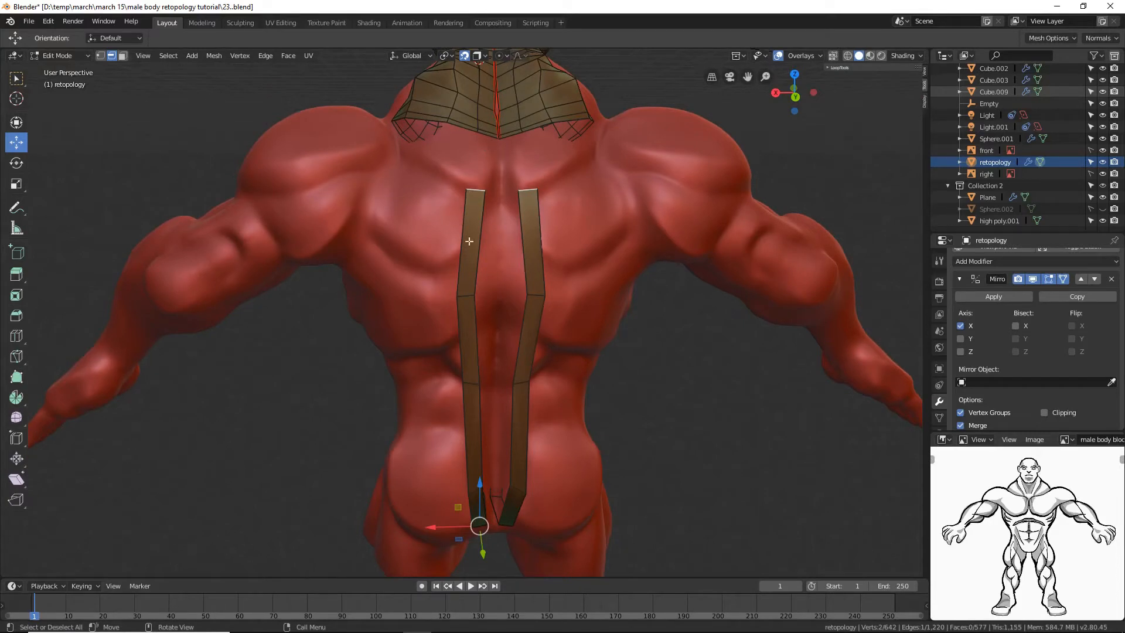
# Step: Fill a face between the back strip's top edge and the neck's bottom edge beside the center line, and save the file as 24..blend
pyautogui.keyDown('shift'); pyautogui.click(488, 134); pyautogui.keyUp('shift')
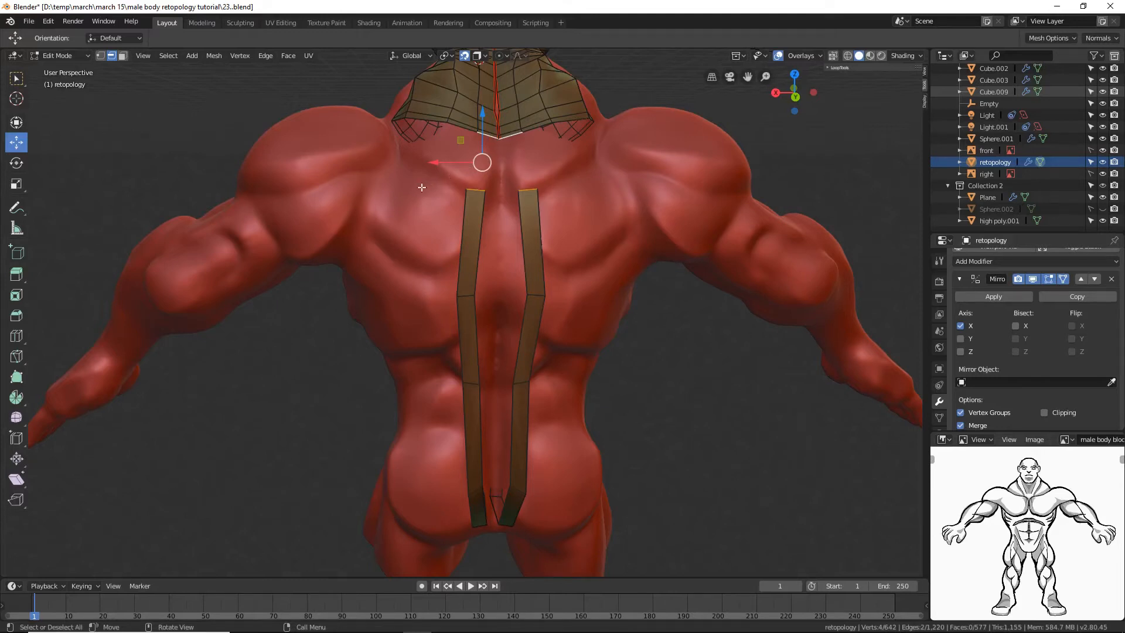
pyautogui.press('f')
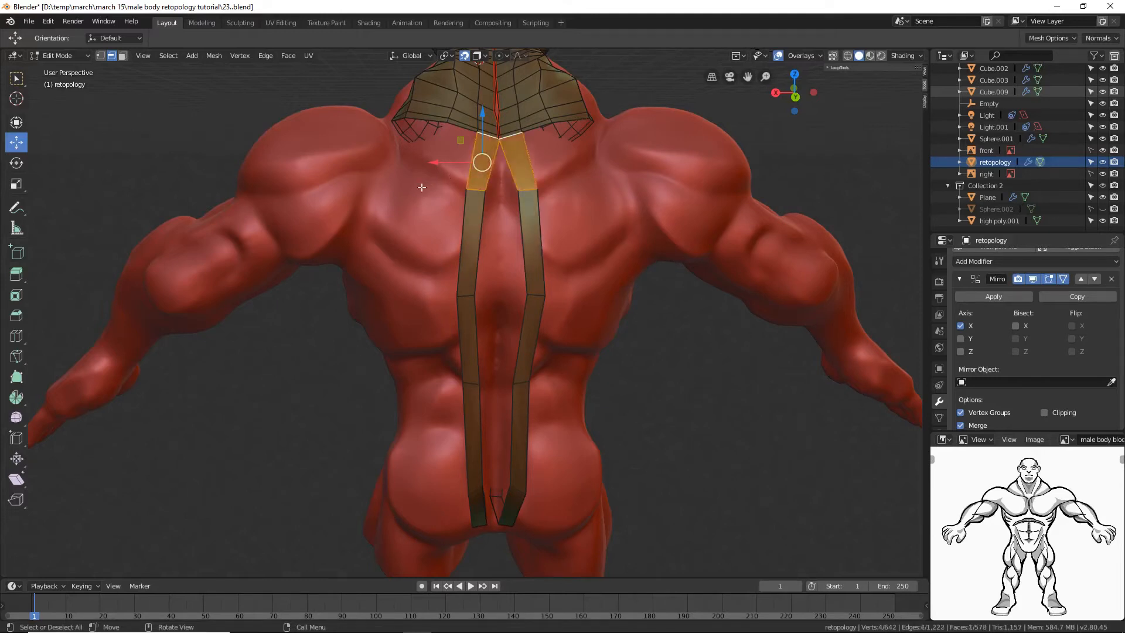
pyautogui.click(760, 404)
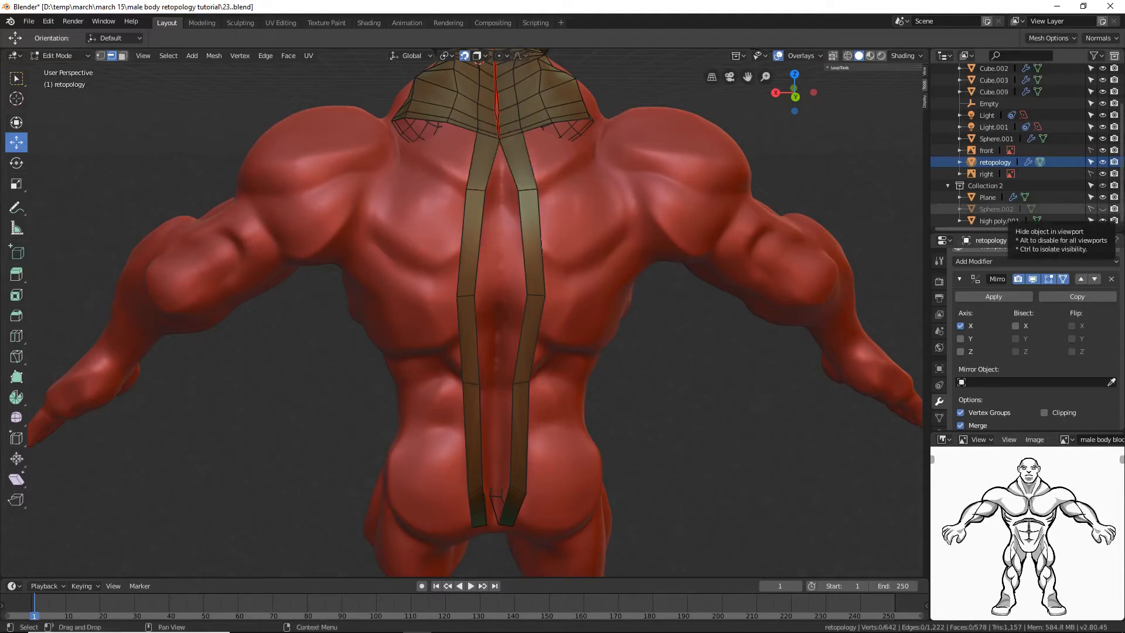
pyautogui.hotkey('ctrl', 'alt', 's')
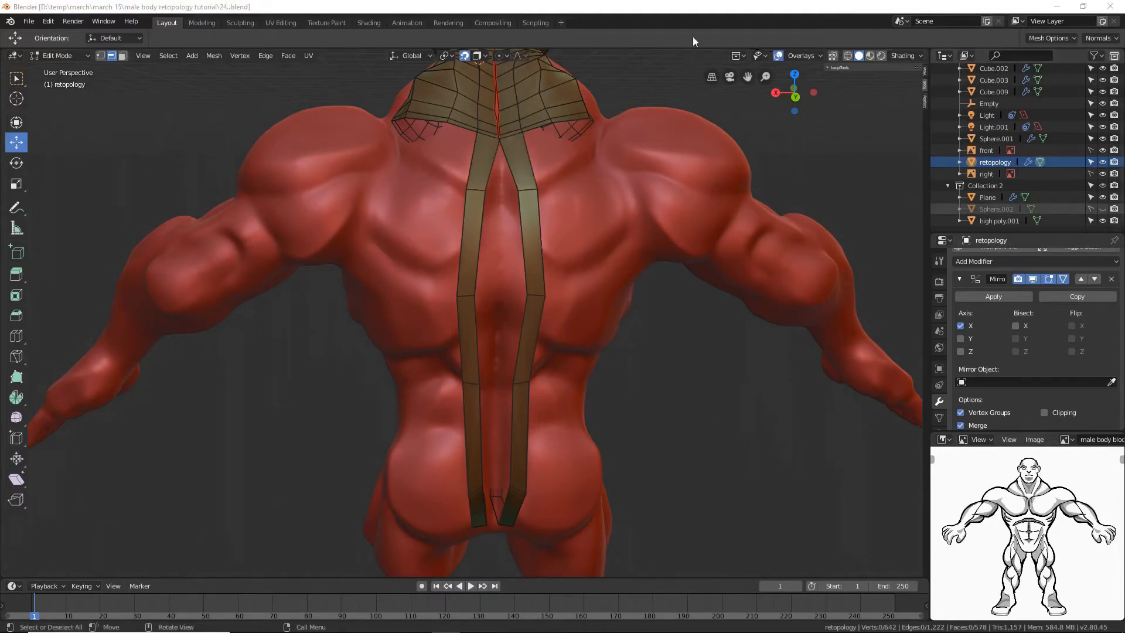
# Step: Enable Clipping on the Mirror modifier and try to move the back strip's topmost inner edge along X onto the center line
pyautogui.click(1044, 413)
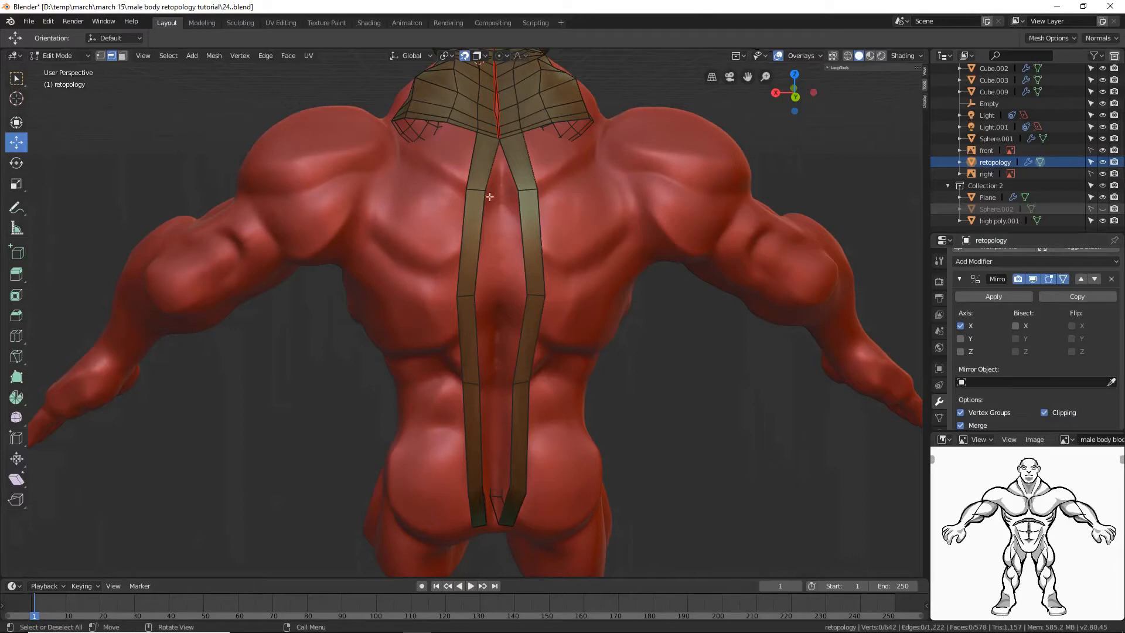
pyautogui.click(513, 176)
pyautogui.press('g')
pyautogui.press('x')
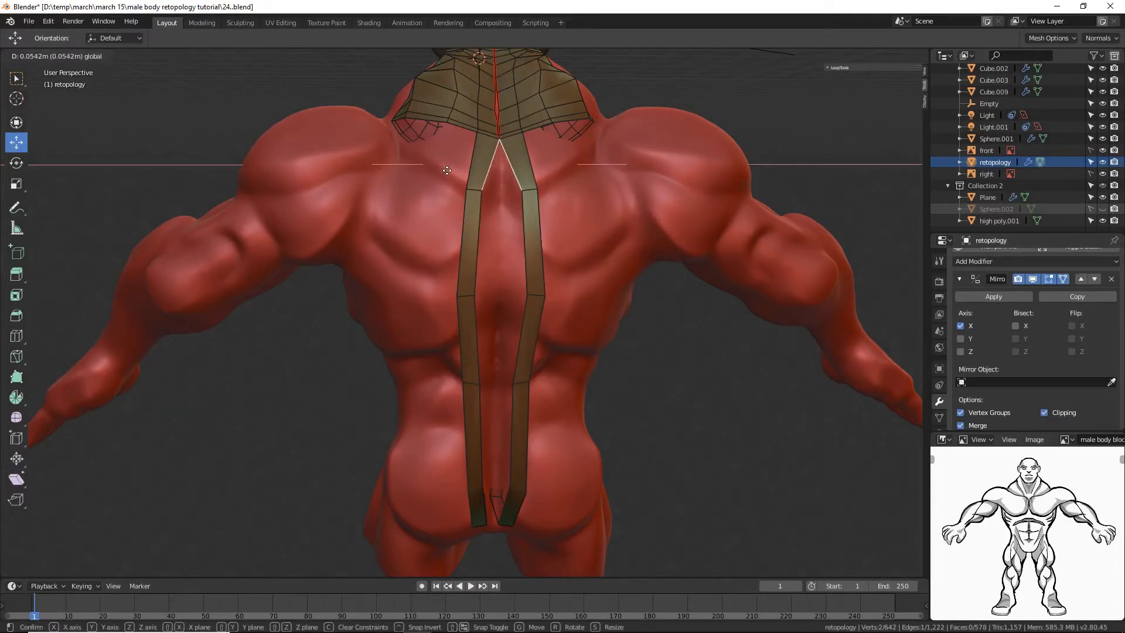
pyautogui.click(447, 170)
# Step: Switch to vertex selection and move the lower inner vertex of the back strip's topmost face along X onto the center line
pyautogui.click(101, 56)
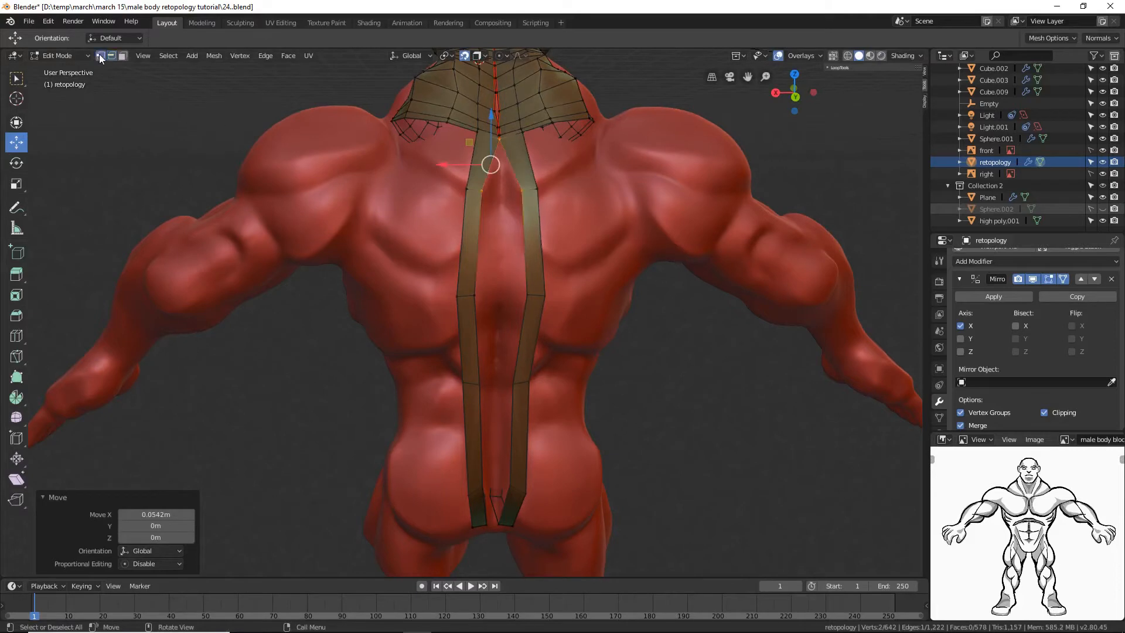
pyautogui.click(480, 191)
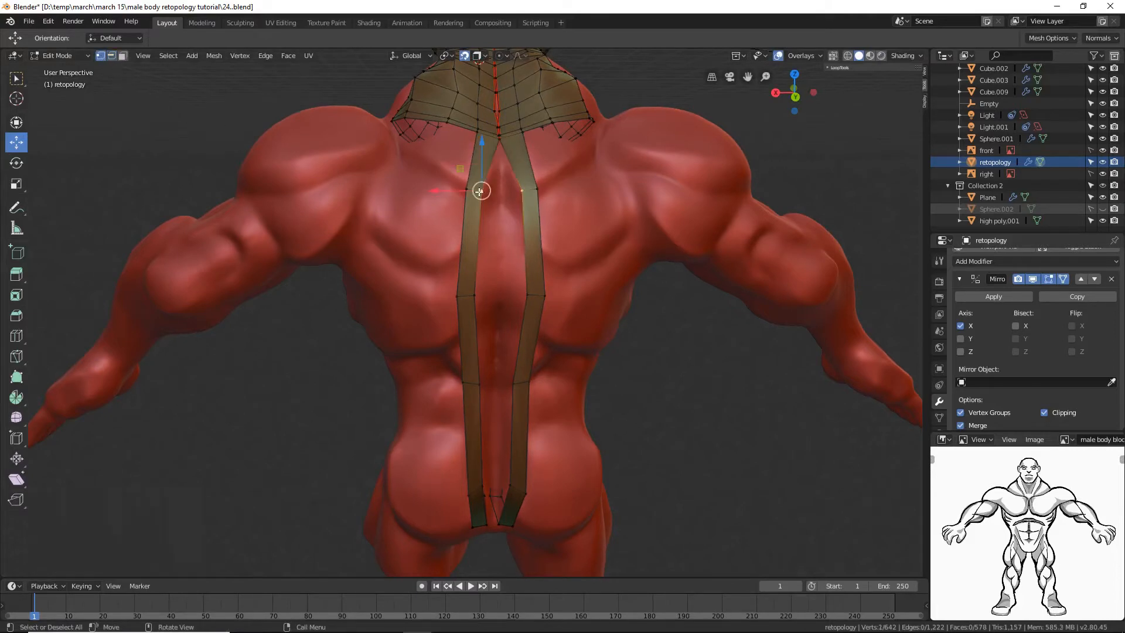
pyautogui.press('g')
pyautogui.press('x')
pyautogui.click(461, 197)
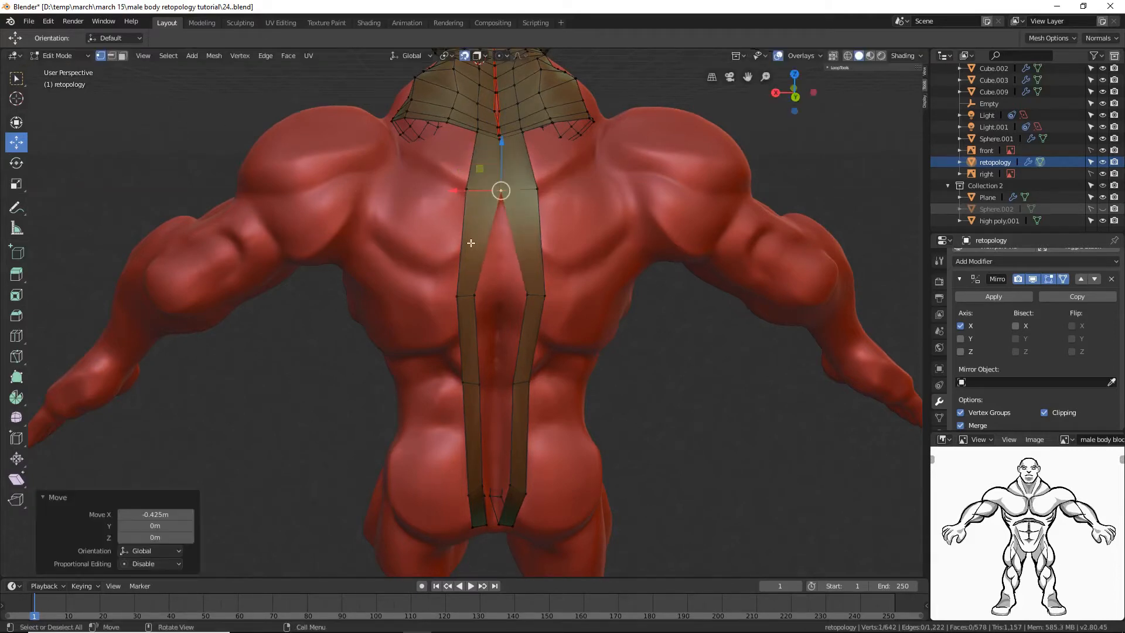
# Step: Switch to edge selection and move the next two inner edges down the back strip along X onto the center line
pyautogui.click(111, 56)
pyautogui.click(481, 257)
pyautogui.press('g')
pyautogui.press('x')
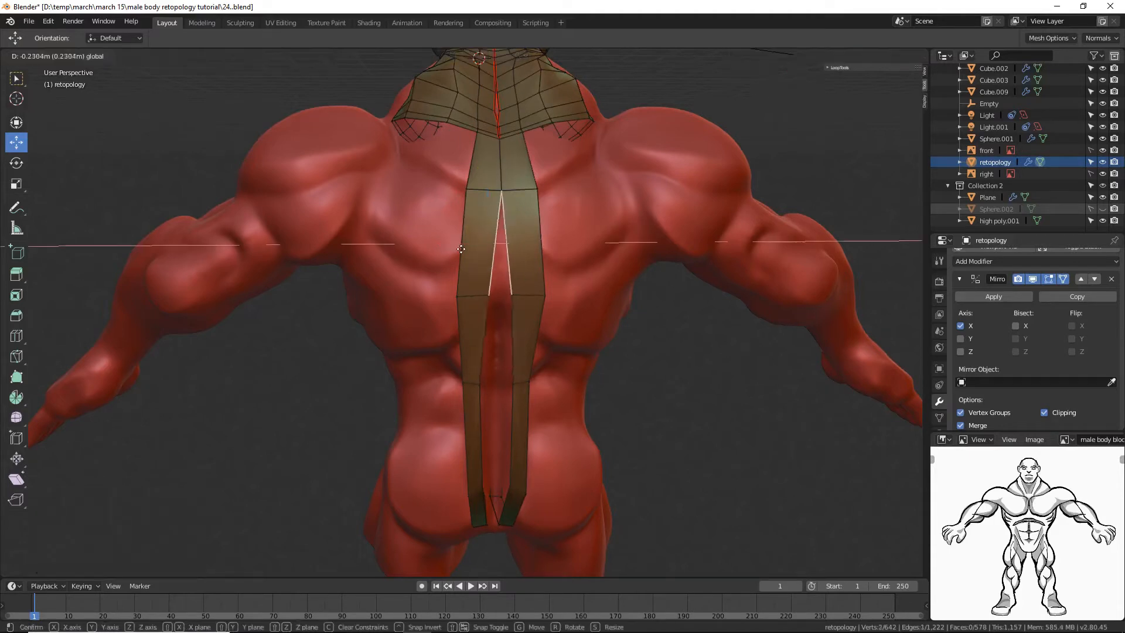
pyautogui.moveTo(461, 249); pyautogui.dragTo(483, 254)
pyautogui.click(488, 336)
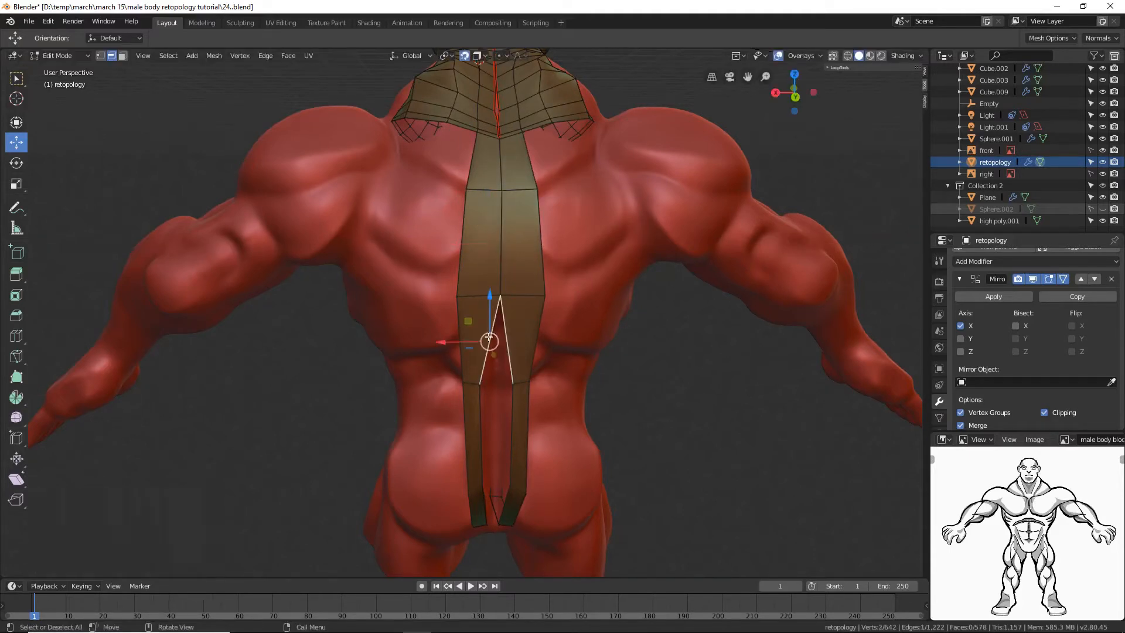
pyautogui.press('g')
pyautogui.press('x')
pyautogui.click(457, 343)
# Step: Move the back strip's inner edges over the lower back and between the buttocks along X onto the center line
pyautogui.click(452, 441)
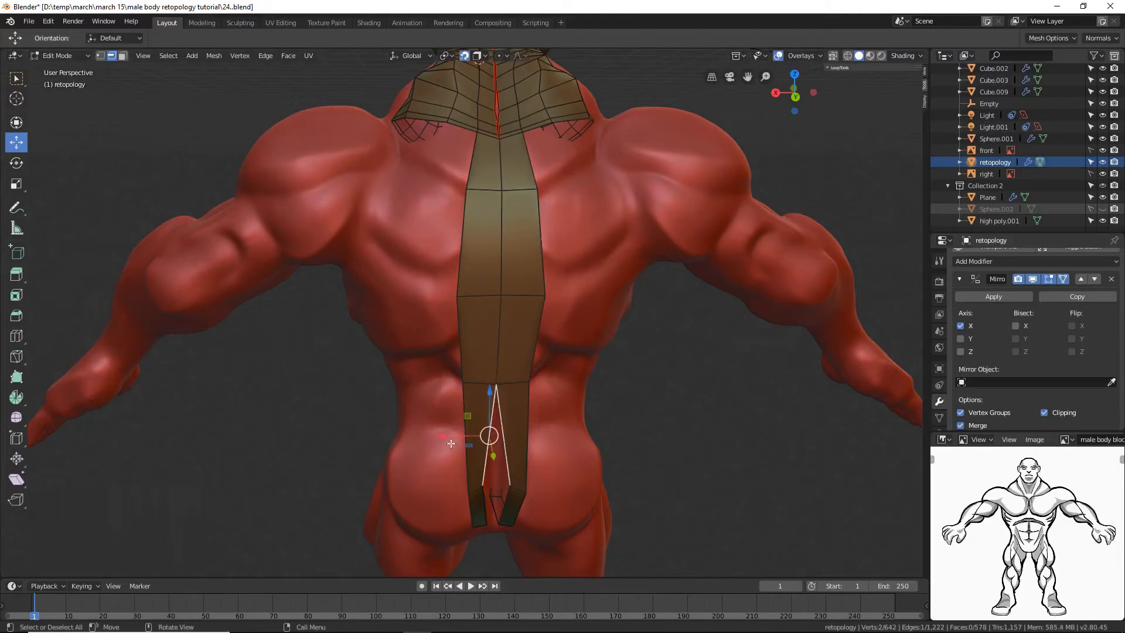
pyautogui.press('g')
pyautogui.press('x')
pyautogui.click(470, 441)
pyautogui.moveTo(585, 460); pyautogui.dragTo(584, 422, button='middle')
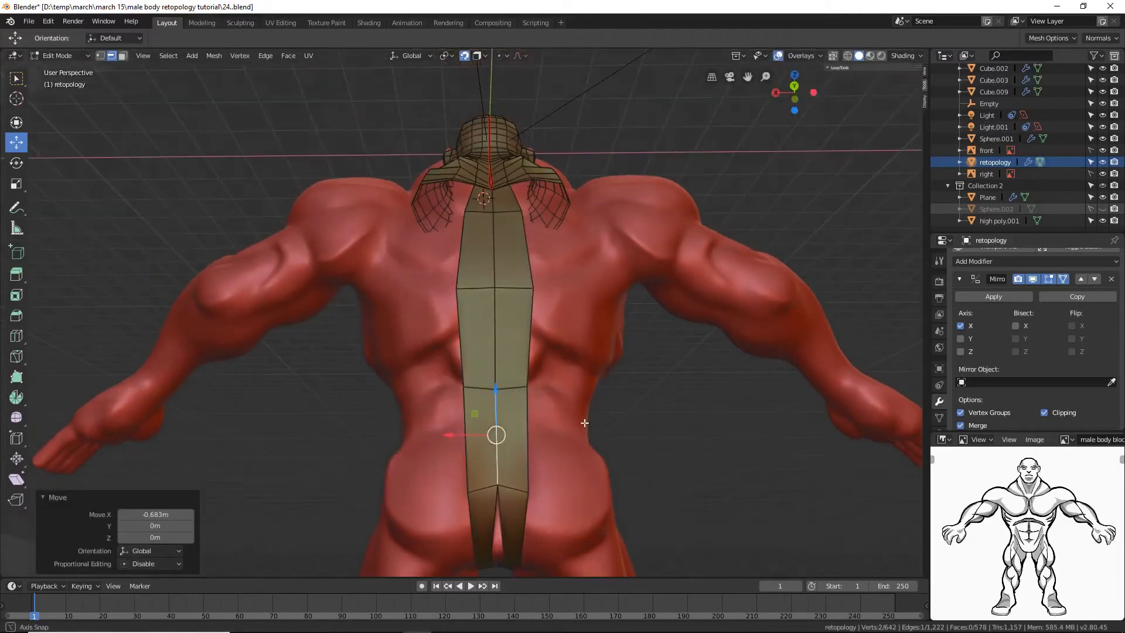
pyautogui.click(489, 528)
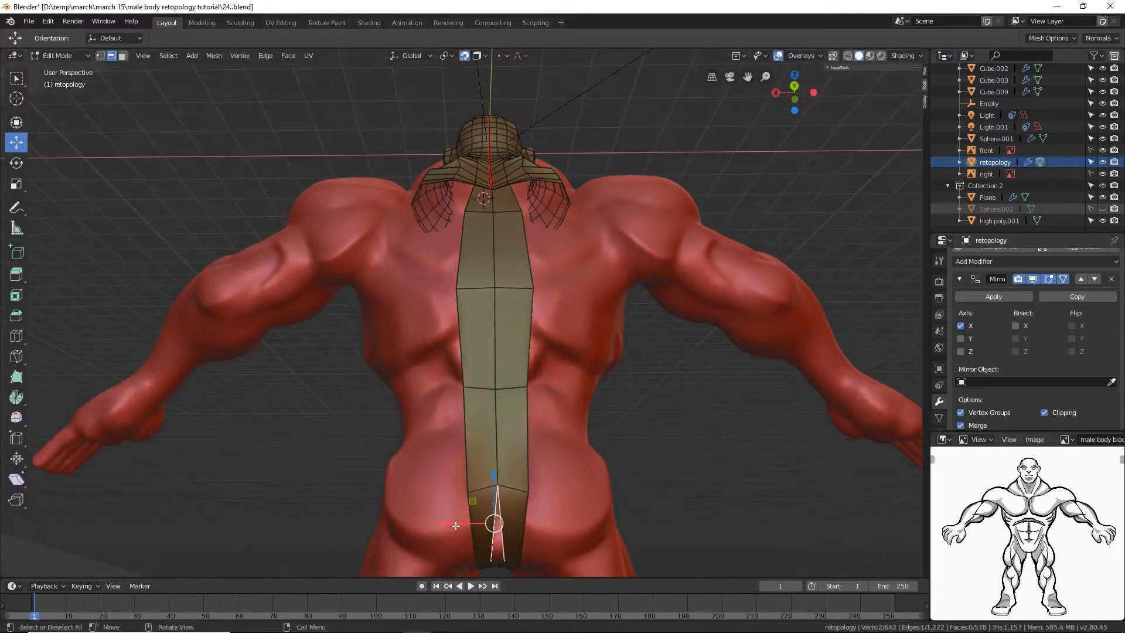
pyautogui.press('g')
pyautogui.press('x')
pyautogui.click(463, 525)
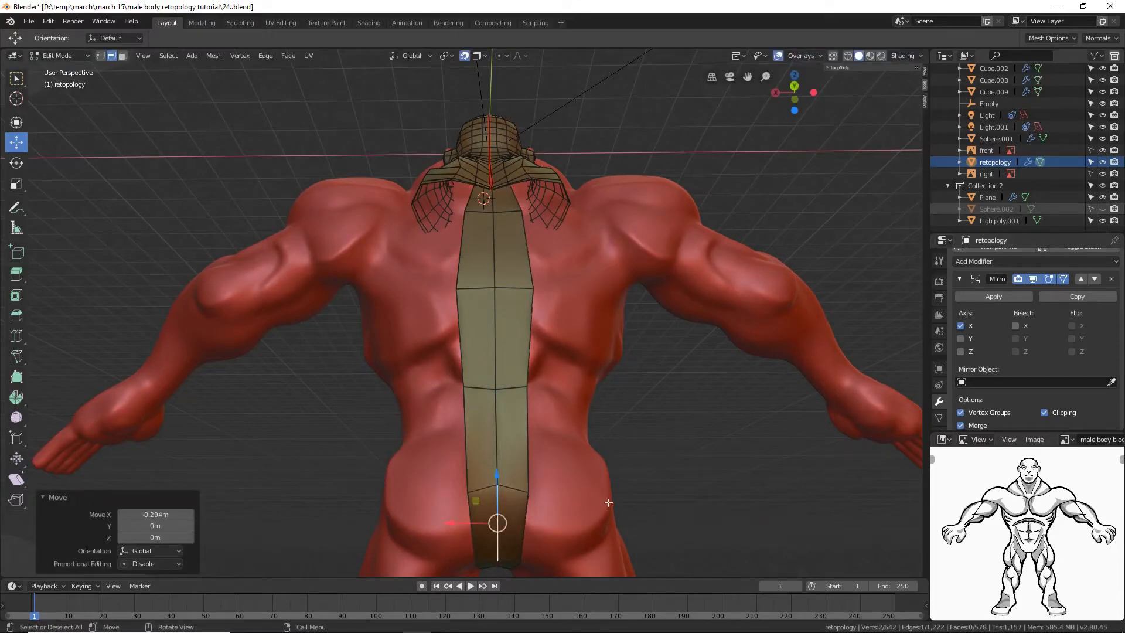
# Step: Move the strip's inner edge just behind the crotch along X onto the center line, and save the file as 26..blend
pyautogui.keyDown('shift'); pyautogui.moveTo(608, 502); pyautogui.dragTo(485, 346, button='middle'); pyautogui.keyUp('shift')
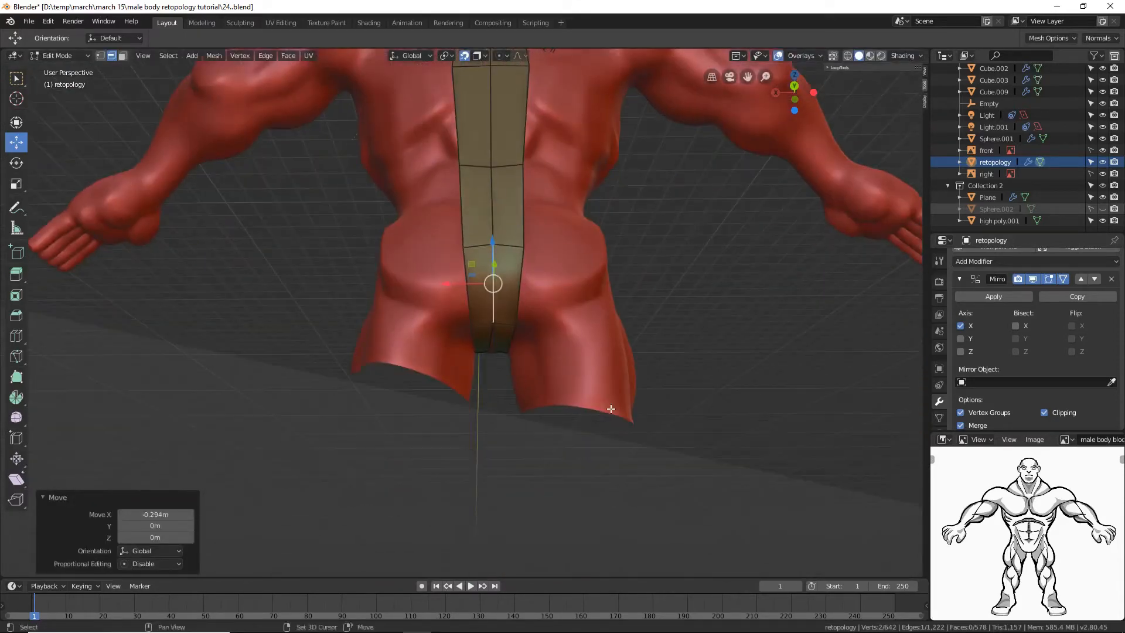
pyautogui.click(487, 340)
pyautogui.press('g')
pyautogui.press('x')
pyautogui.click(459, 339)
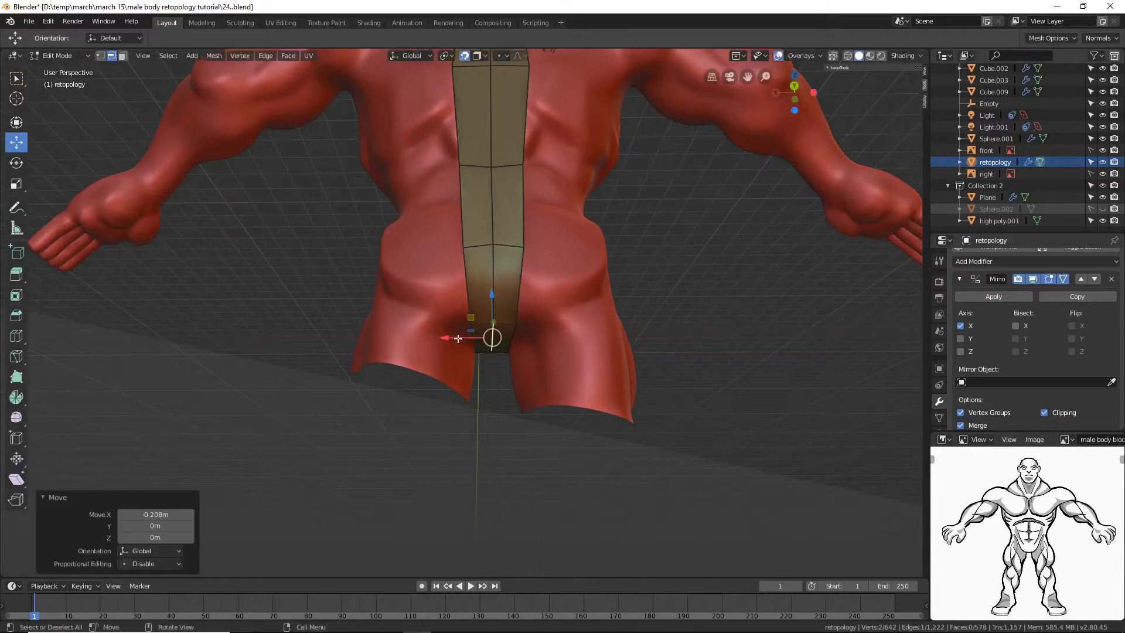
pyautogui.click(729, 335)
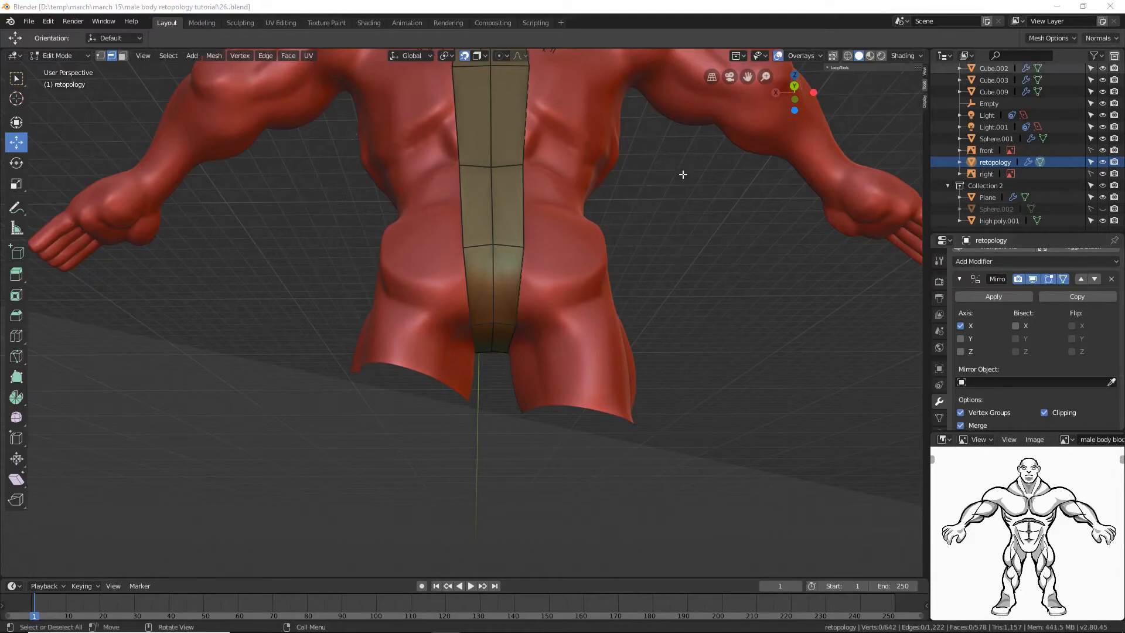
pyautogui.click(684, 7)
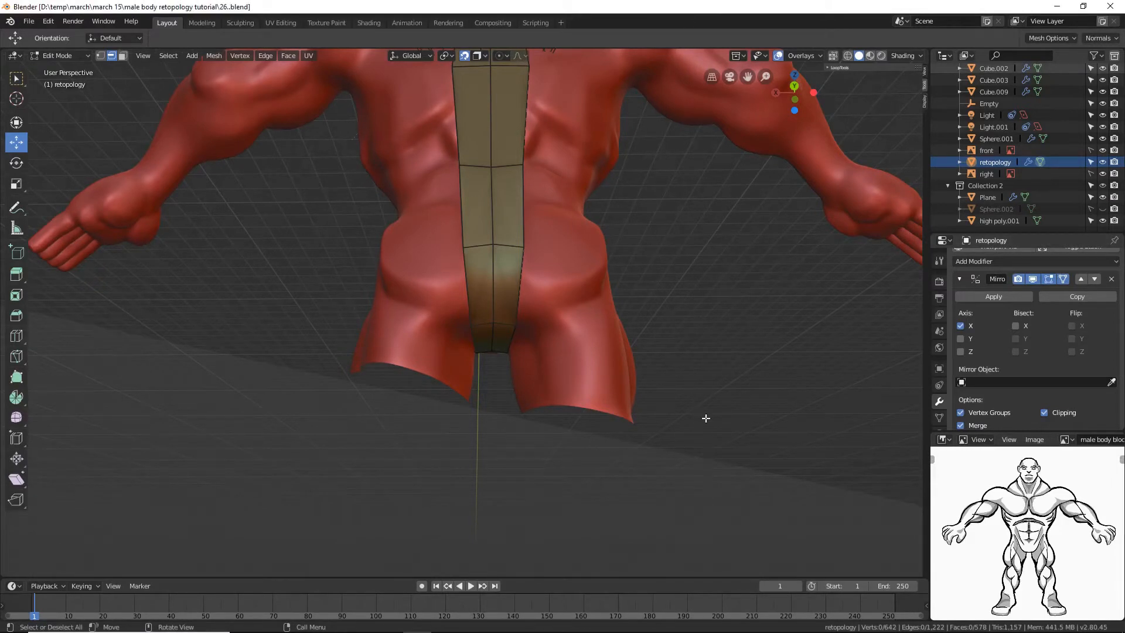
# Step: Clear the view's clipping region to show the whole body again, and save the file as 27..blend
pyautogui.hotkey('alt', 'b')
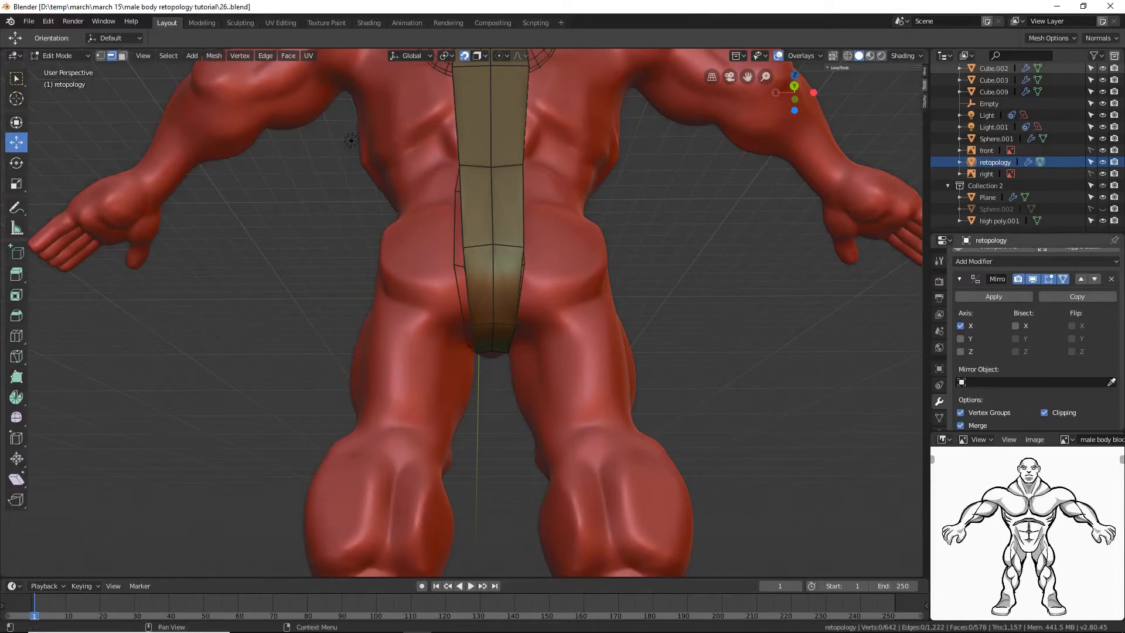
pyautogui.hotkey('ctrl', 'alt', 's')
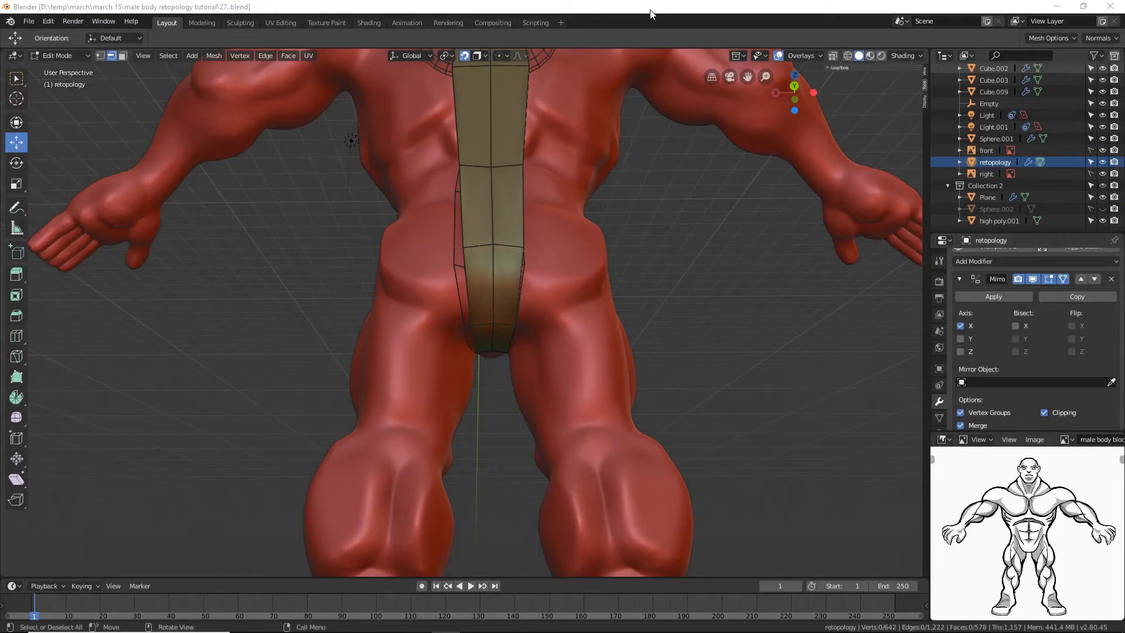
pyautogui.scroll(-6, 685, 174)
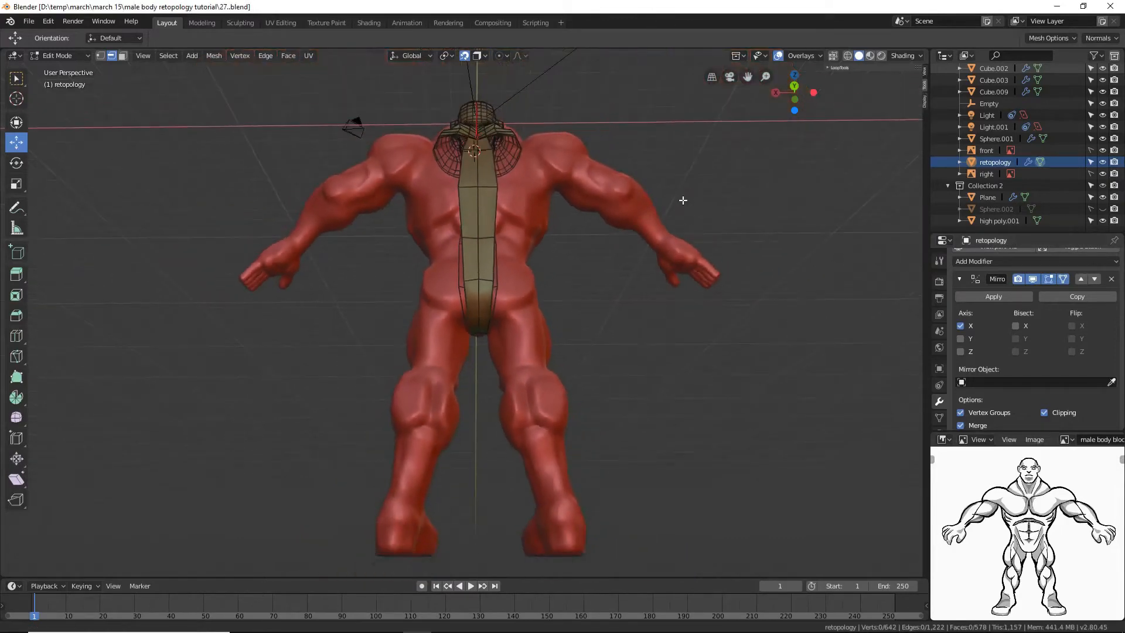
# Step: Turn off In Front in the retopology object's viewport display settings
pyautogui.moveTo(302, 251); pyautogui.dragTo(592, 332, button='middle')
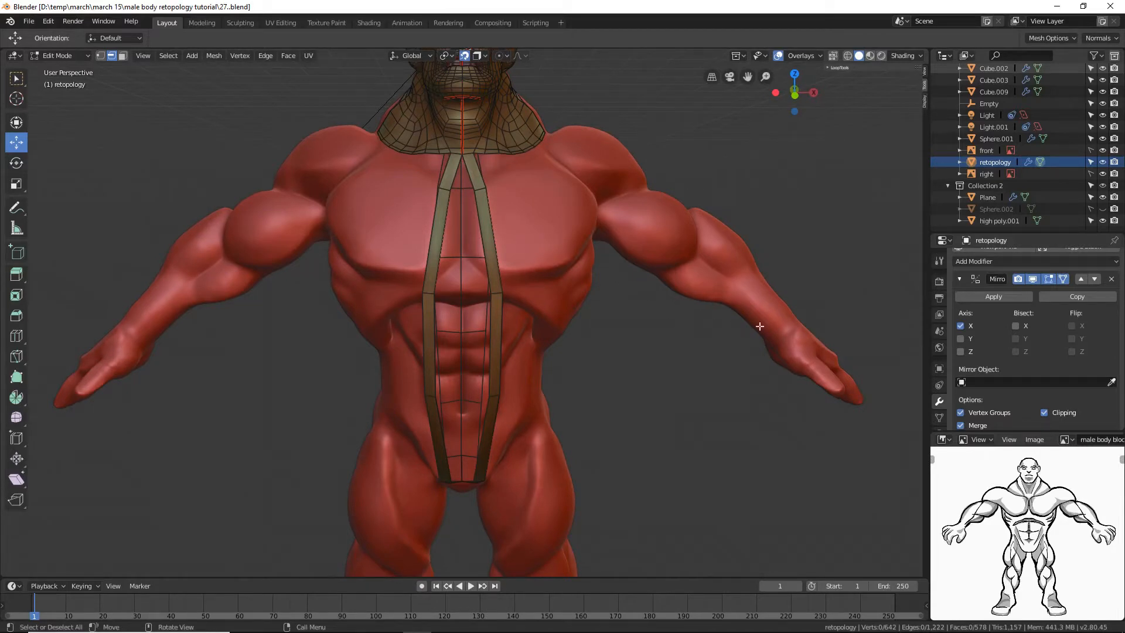
pyautogui.click(938, 368)
pyautogui.scroll(-5, 987, 374)
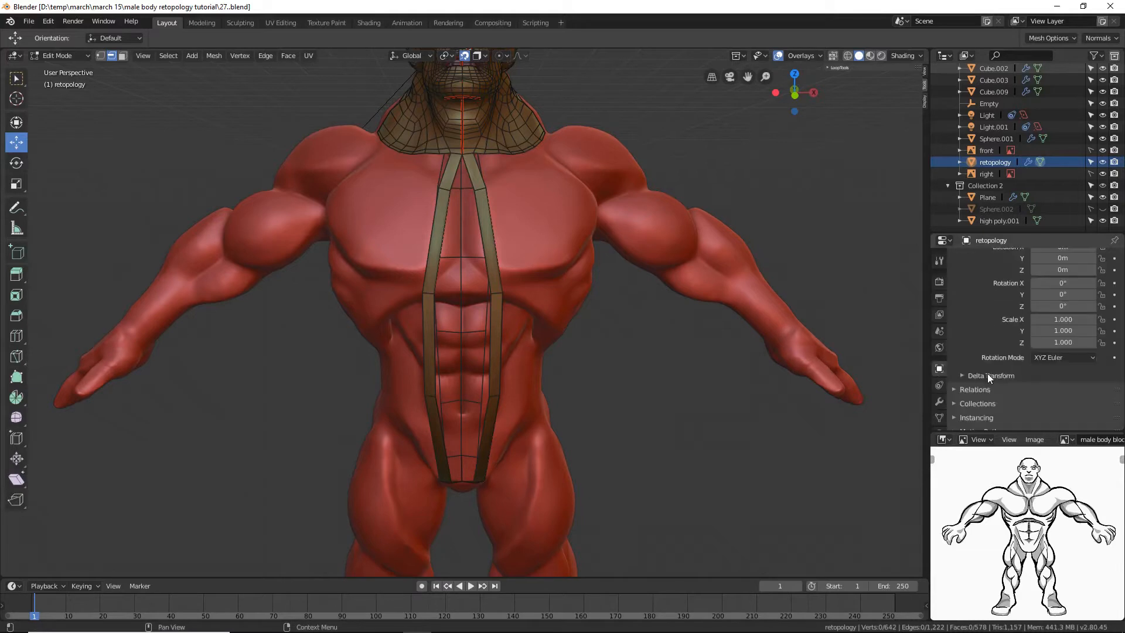
pyautogui.click(986, 375)
pyautogui.scroll(-3, 987, 374)
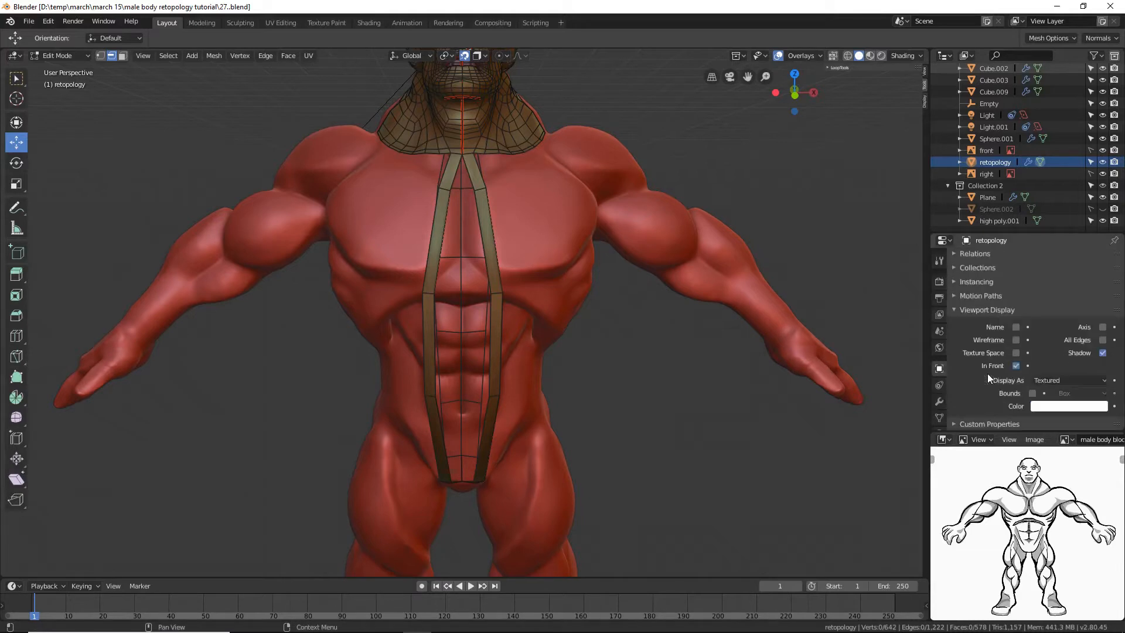
pyautogui.click(1017, 366)
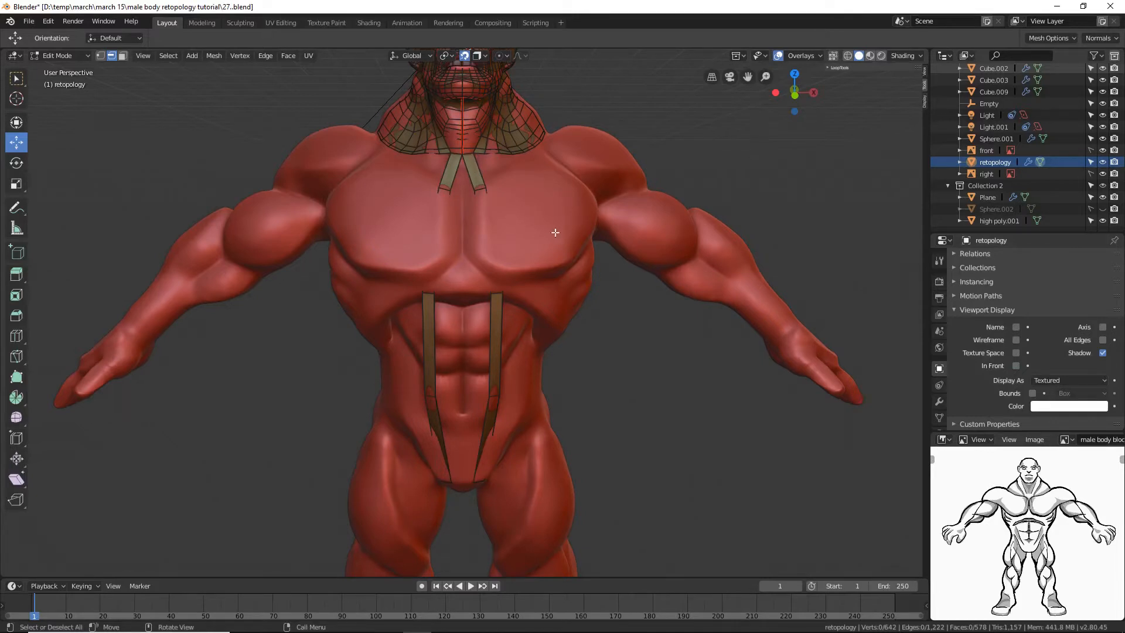
# Step: Turn on In Front for the retopology object and move the strip's inner vertex at the upper chest along X onto the center line
pyautogui.click(1016, 366)
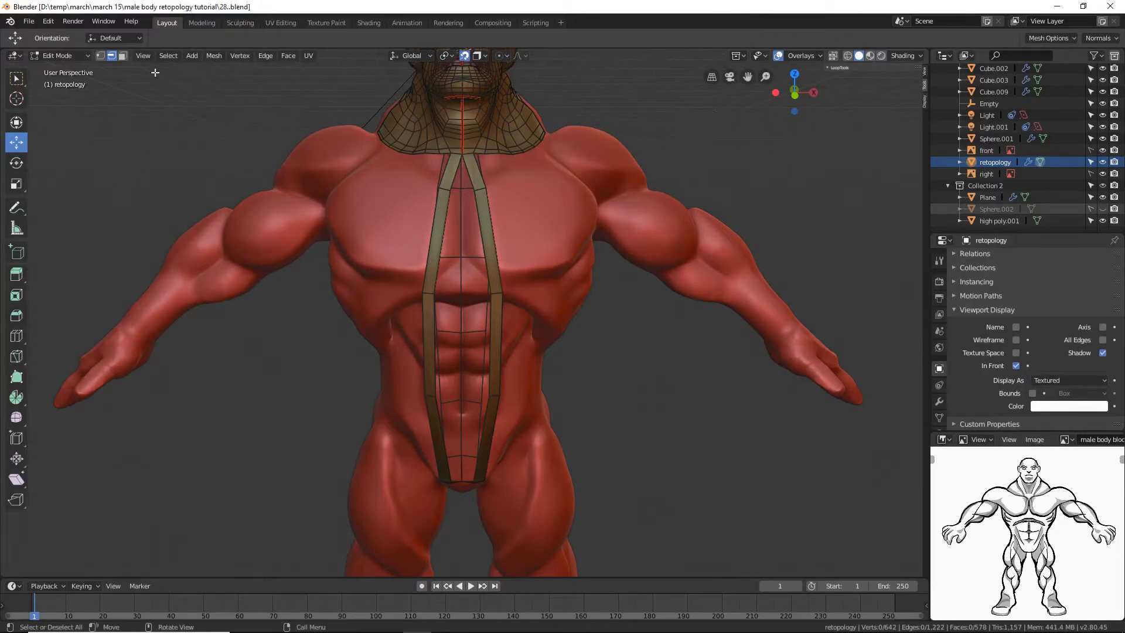
pyautogui.click(473, 180)
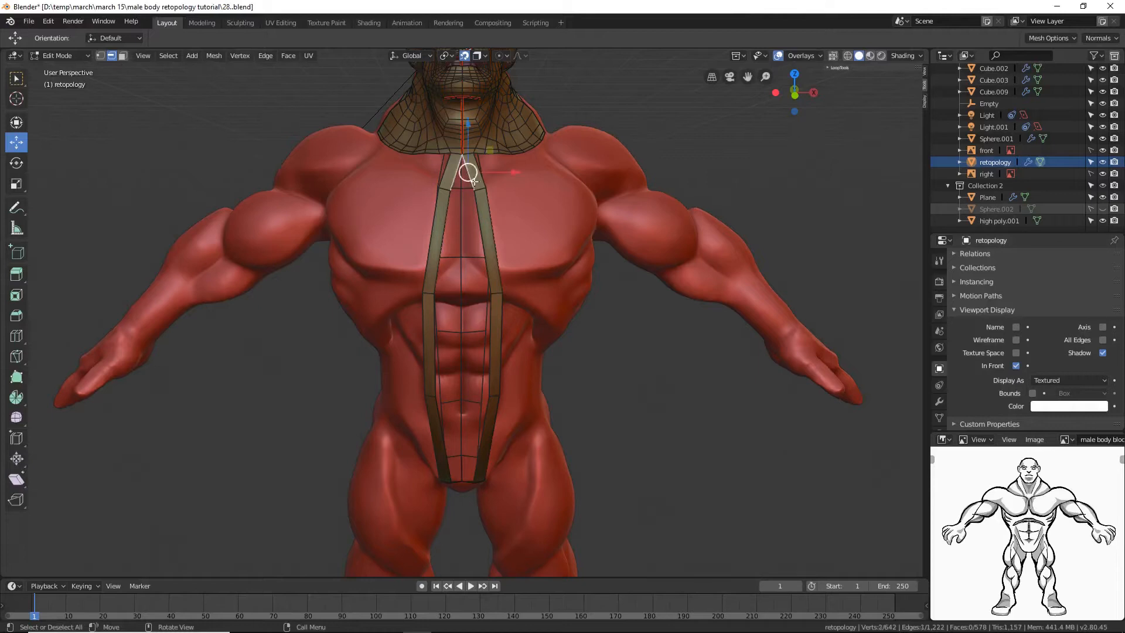
pyautogui.click(100, 55)
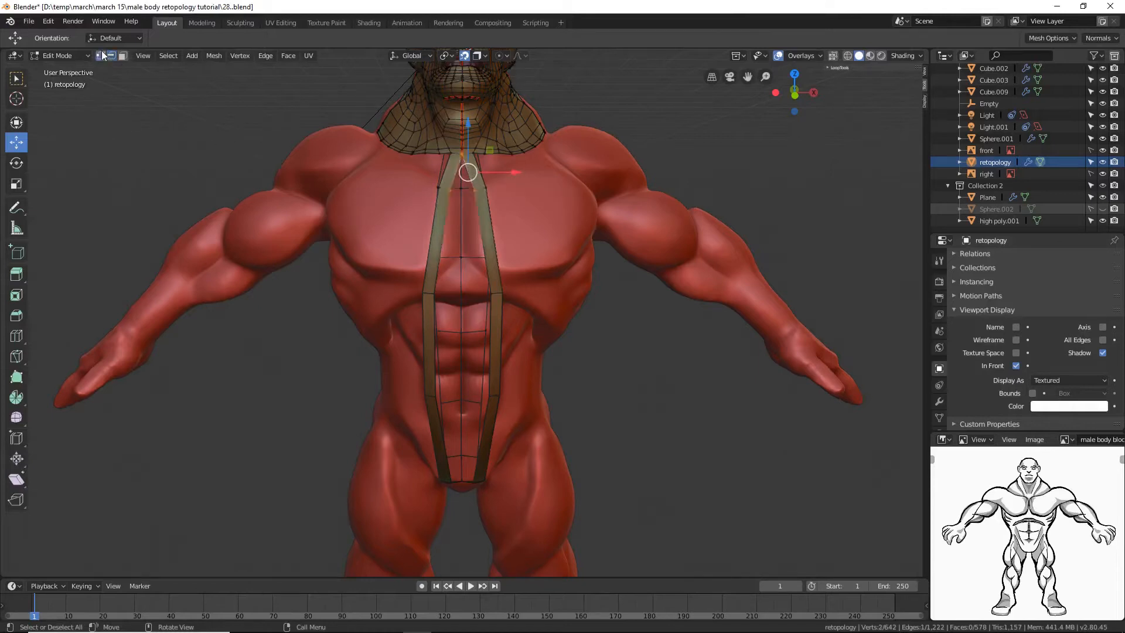
pyautogui.click(472, 194)
pyautogui.moveTo(503, 190); pyautogui.dragTo(501, 202)
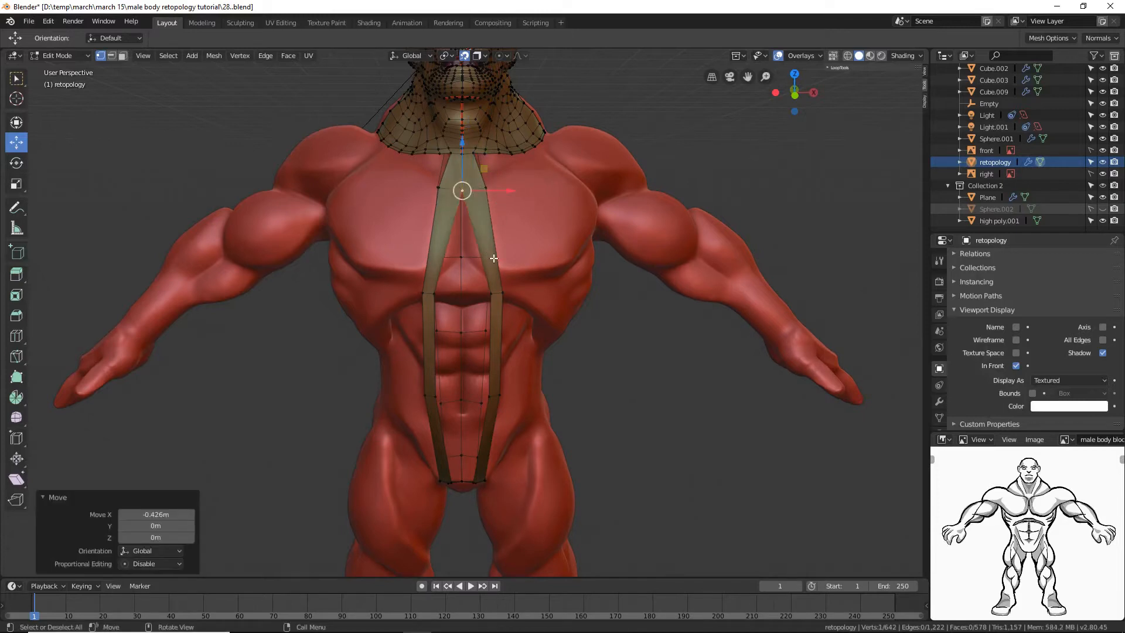
pyautogui.click(613, 340)
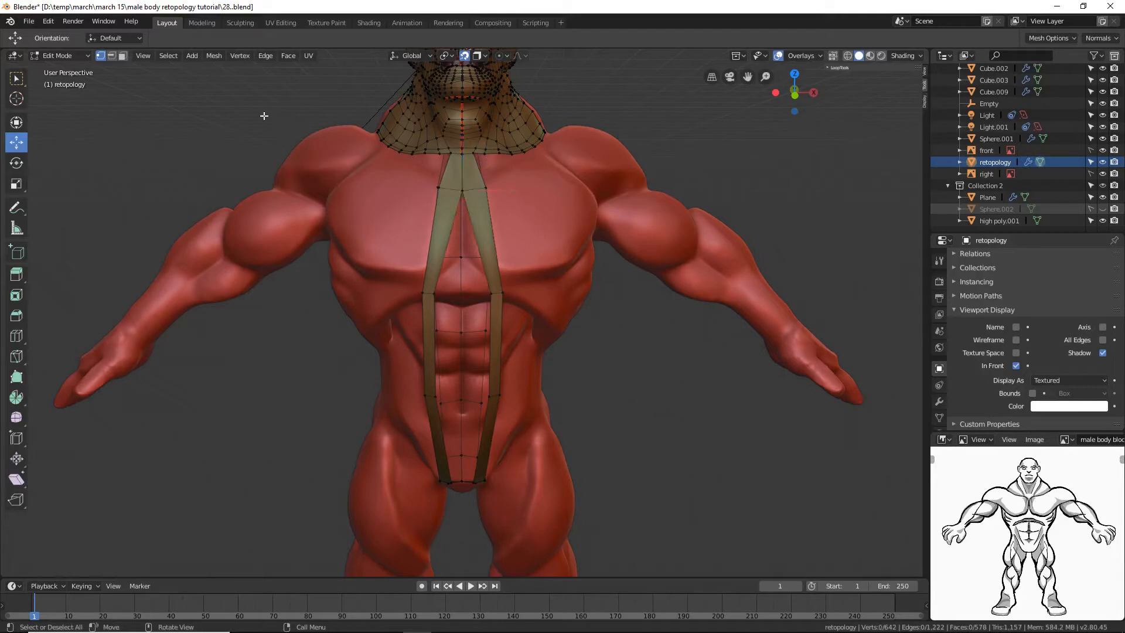
# Step: Move the front strip's inner edges over the sternum and the upper abdomen along X onto the center line
pyautogui.click(111, 56)
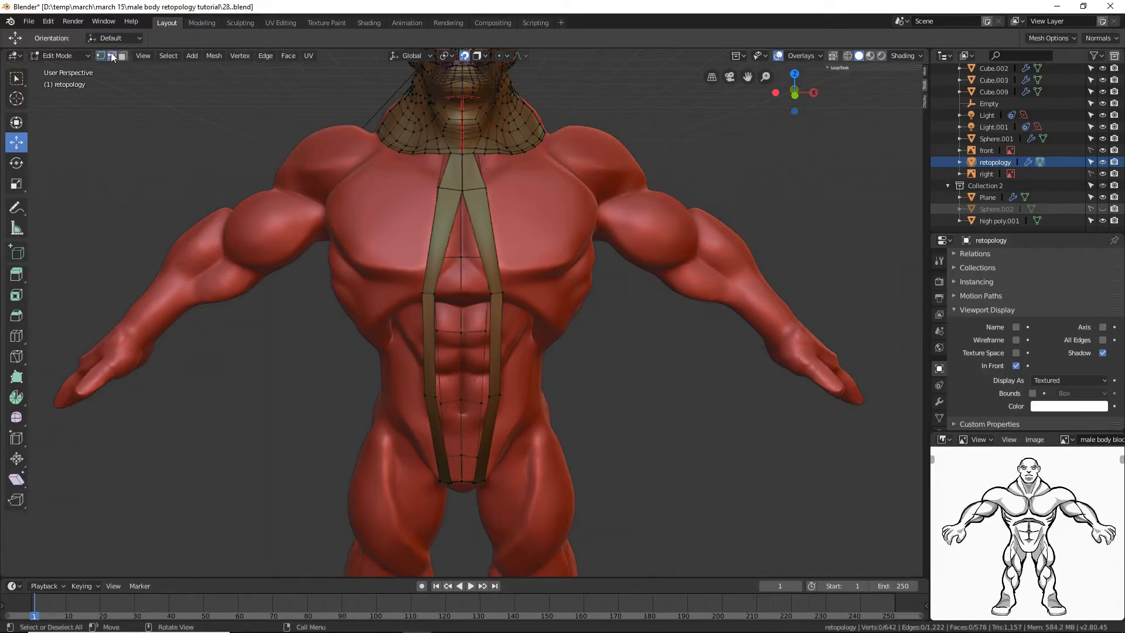
pyautogui.click(474, 237)
pyautogui.press('g')
pyautogui.press('x')
pyautogui.click(482, 259)
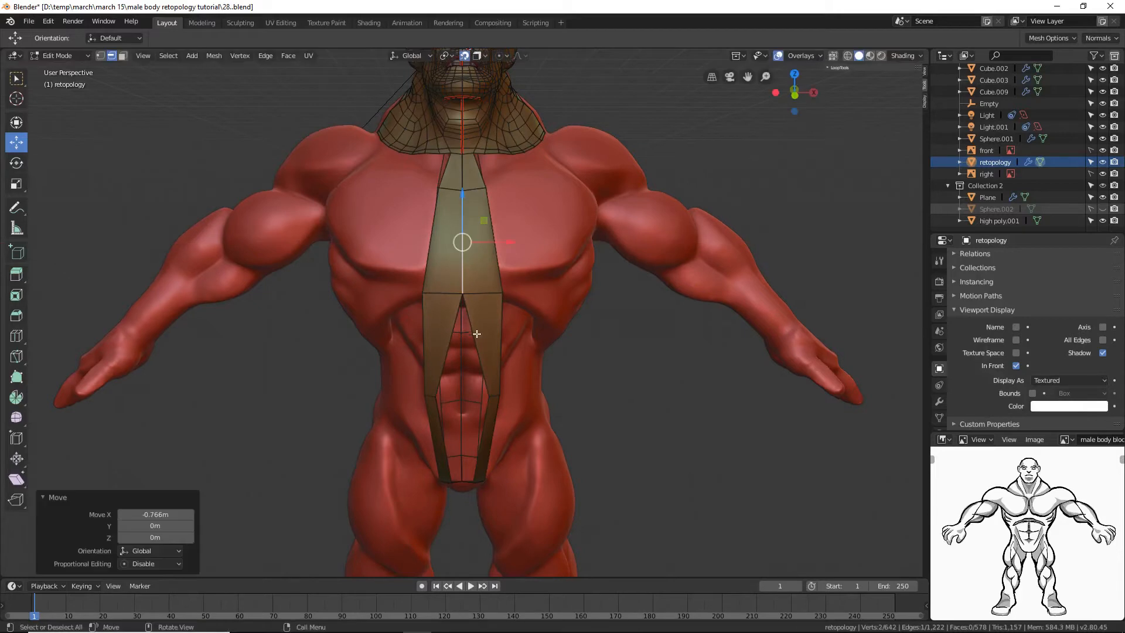
pyautogui.click(475, 333)
pyautogui.press('g')
pyautogui.press('x')
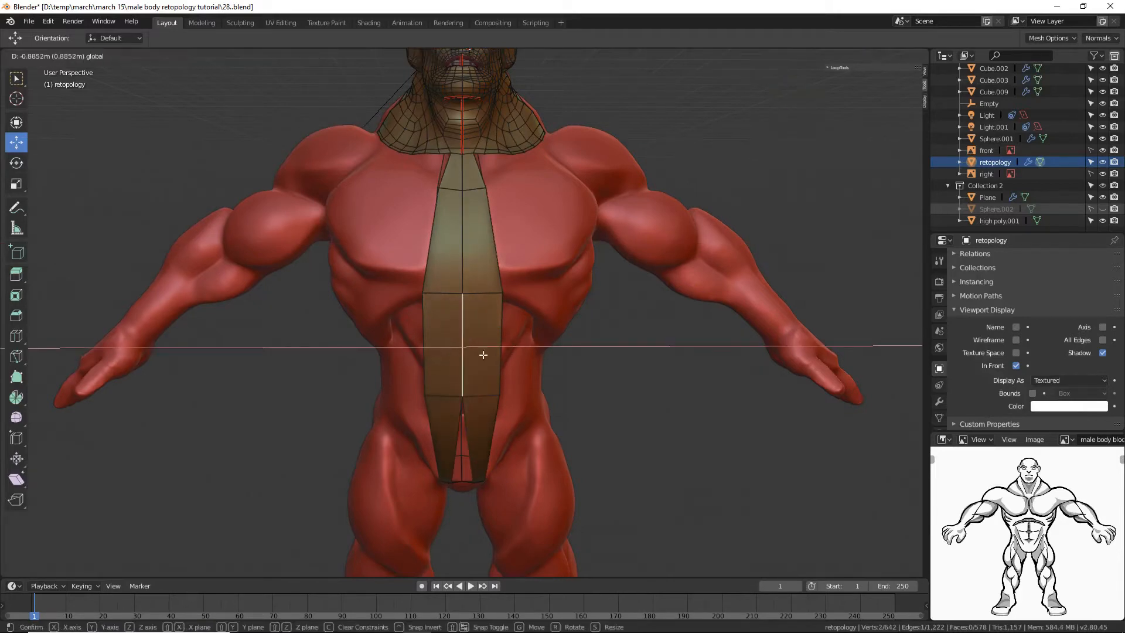
pyautogui.click(470, 438)
# Step: Move the front strip's inner edge over the lower abdomen along X onto the center line, and save the file as 30..blend
pyautogui.click(470, 440)
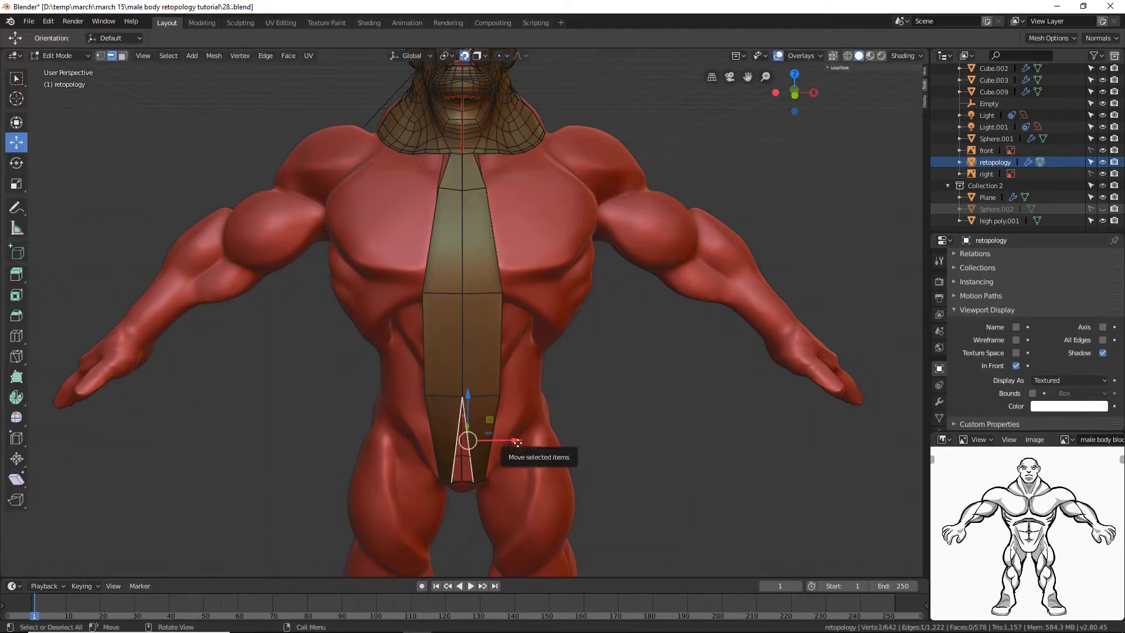
pyautogui.press('g')
pyautogui.press('x')
pyautogui.click(495, 446)
pyautogui.moveTo(614, 520); pyautogui.dragTo(635, 441, button='middle')
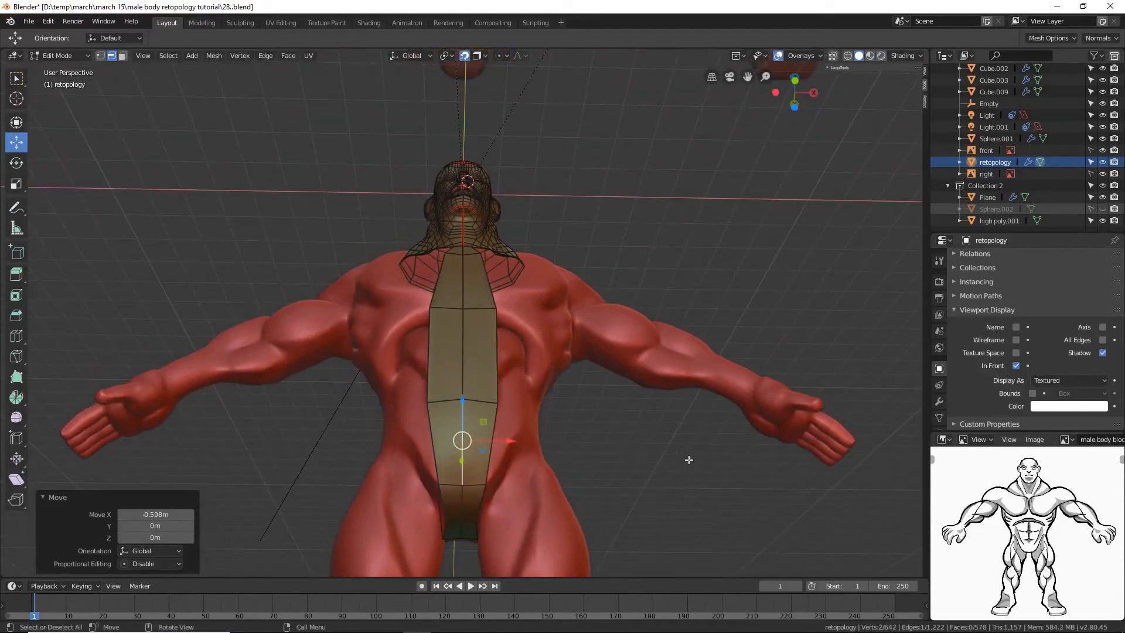
pyautogui.click(692, 457)
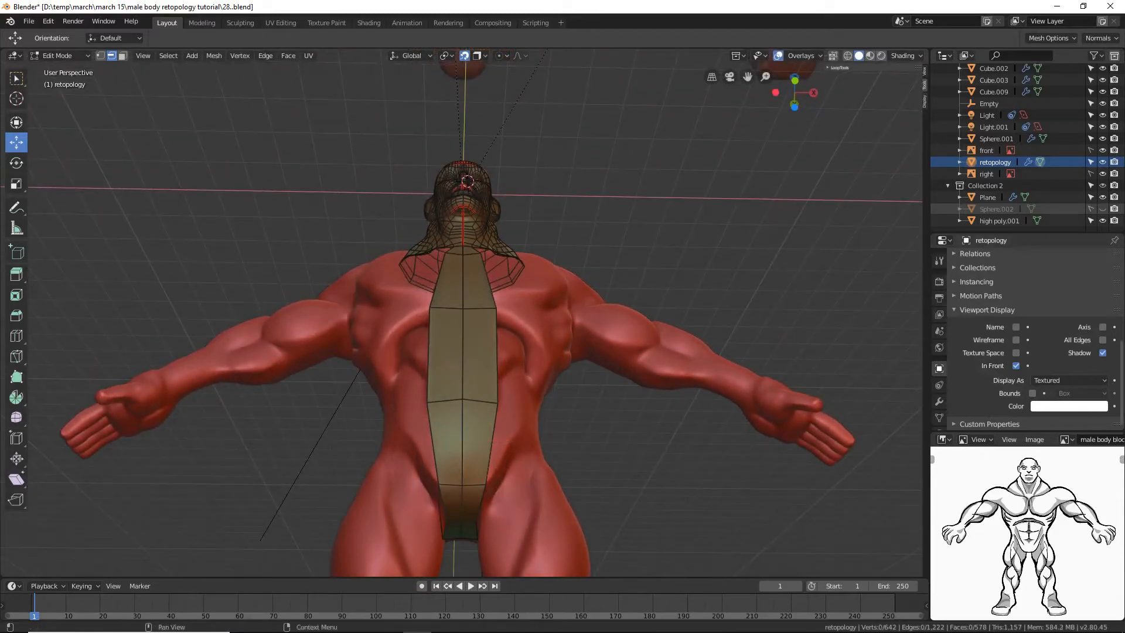
pyautogui.hotkey('ctrl', 'alt', 's')
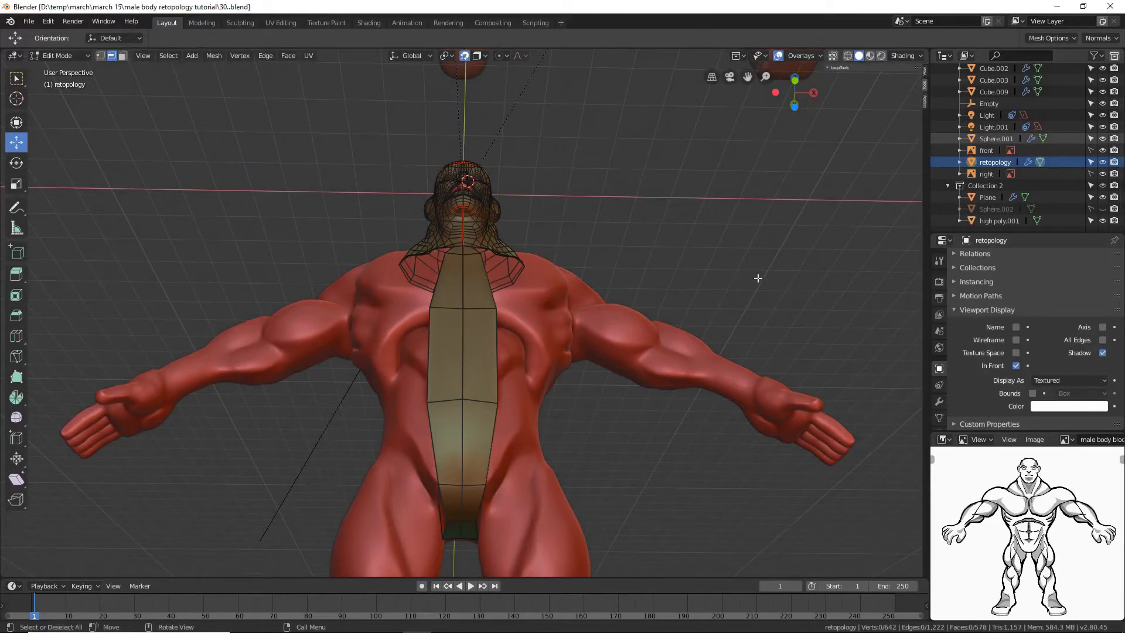
# Step: Re-snap the front strip's center edge at the crotch to the body surface with a Move operation
pyautogui.moveTo(758, 279); pyautogui.dragTo(771, 244, button='middle')
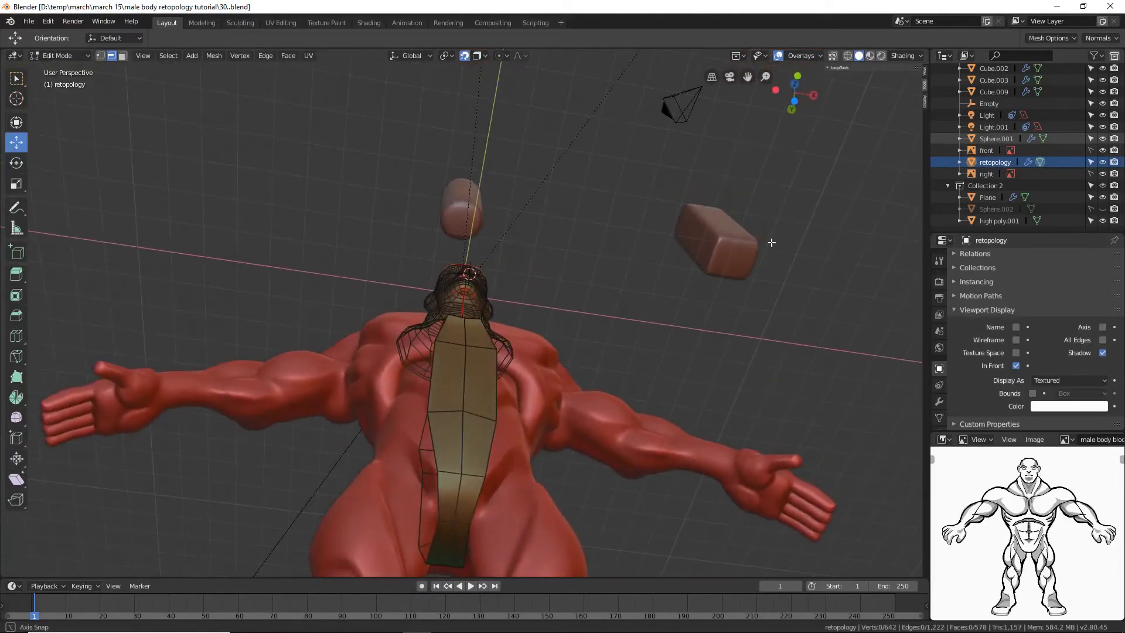
pyautogui.click(458, 497)
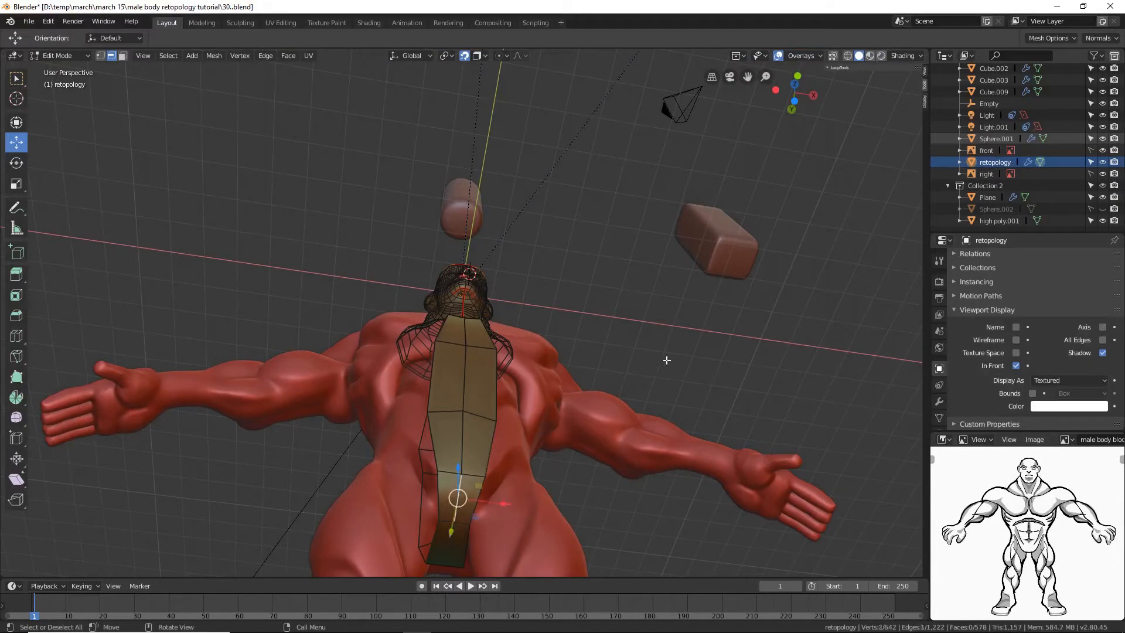
pyautogui.press('g')
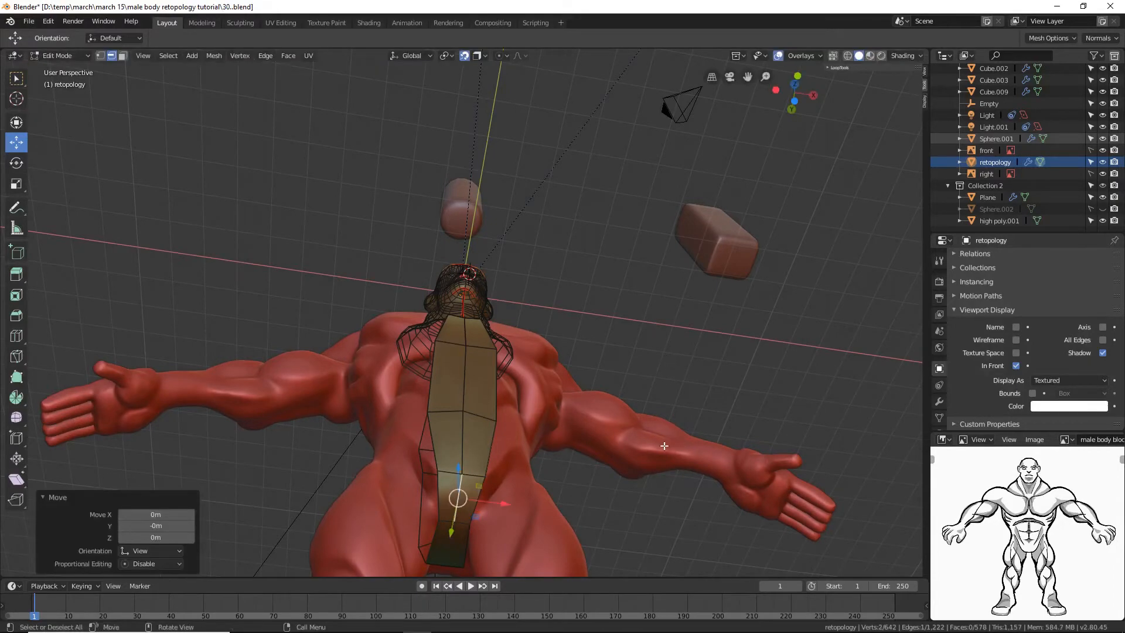
pyautogui.moveTo(664, 445); pyautogui.dragTo(665, 504, button='middle')
pyautogui.moveTo(690, 247); pyautogui.dragTo(662, 307, button='middle')
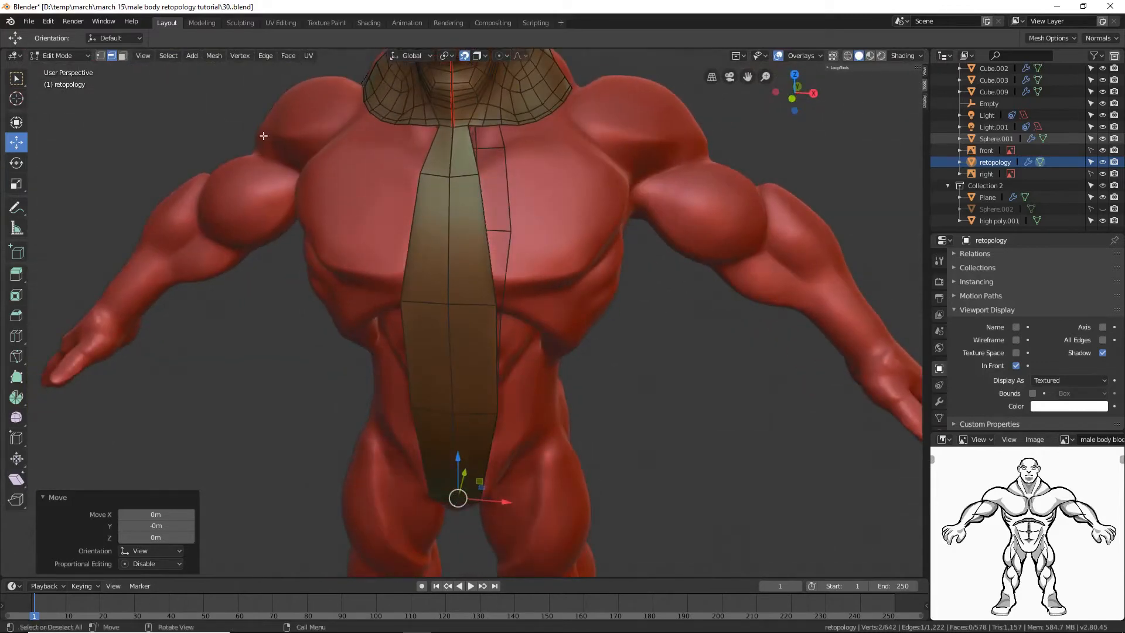
# Step: Narrow the front strip by moving its outer vertices below the pectorals and at the upper chest inward along X, the upper one about 0.23 m
pyautogui.click(101, 56)
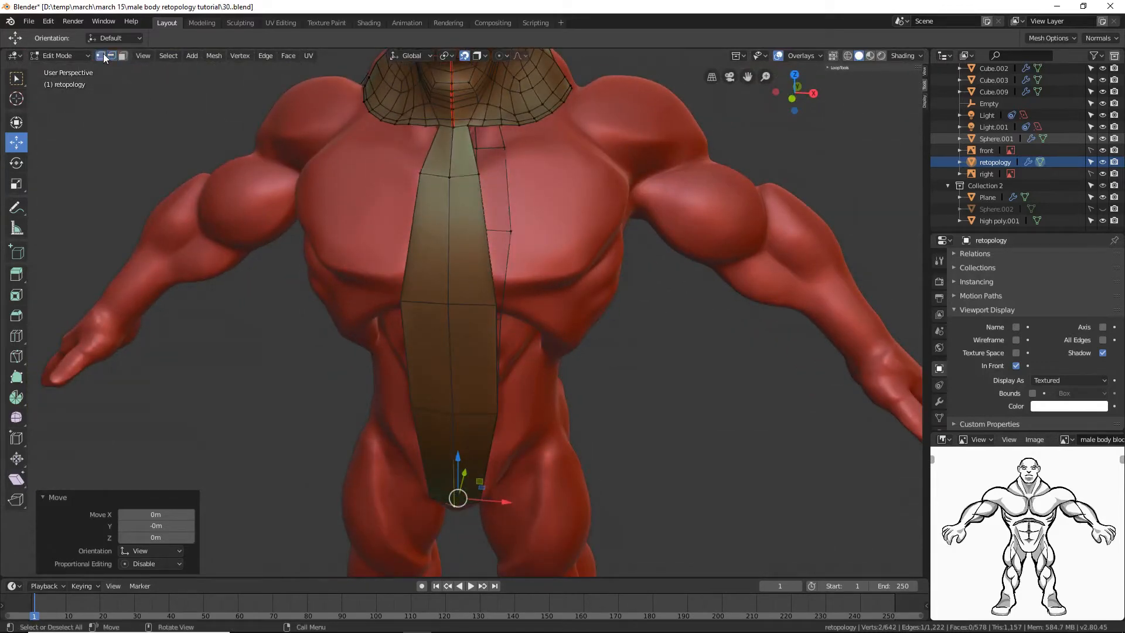
pyautogui.click(494, 304)
pyautogui.moveTo(496, 305); pyautogui.dragTo(531, 324, button='middle')
pyautogui.moveTo(538, 307); pyautogui.dragTo(507, 311)
pyautogui.click(475, 176)
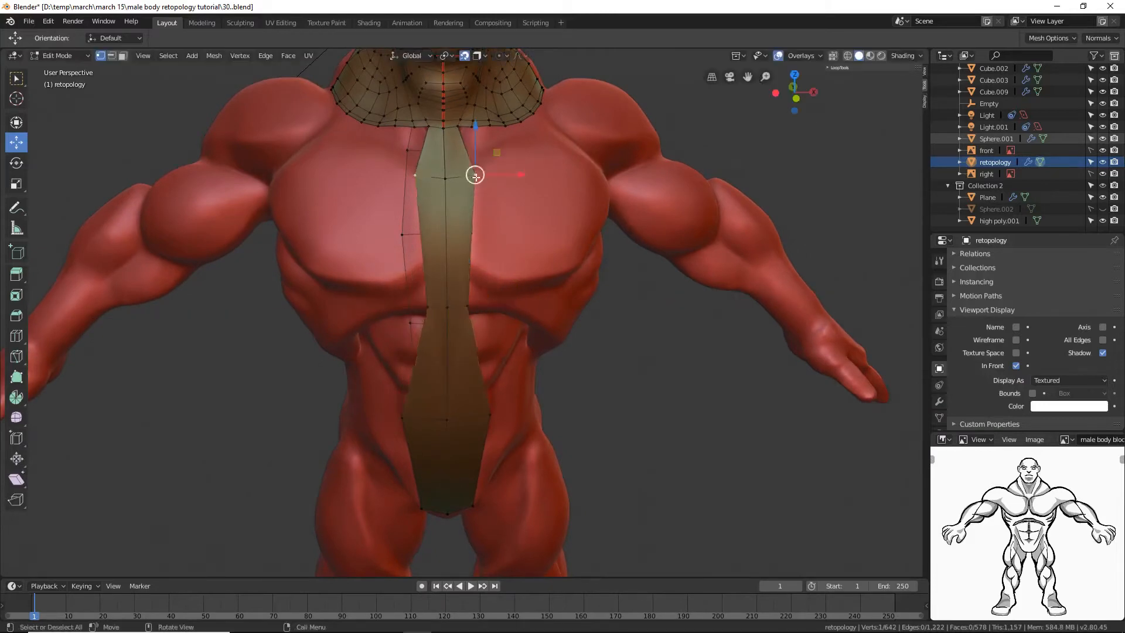
pyautogui.moveTo(524, 175); pyautogui.dragTo(508, 175)
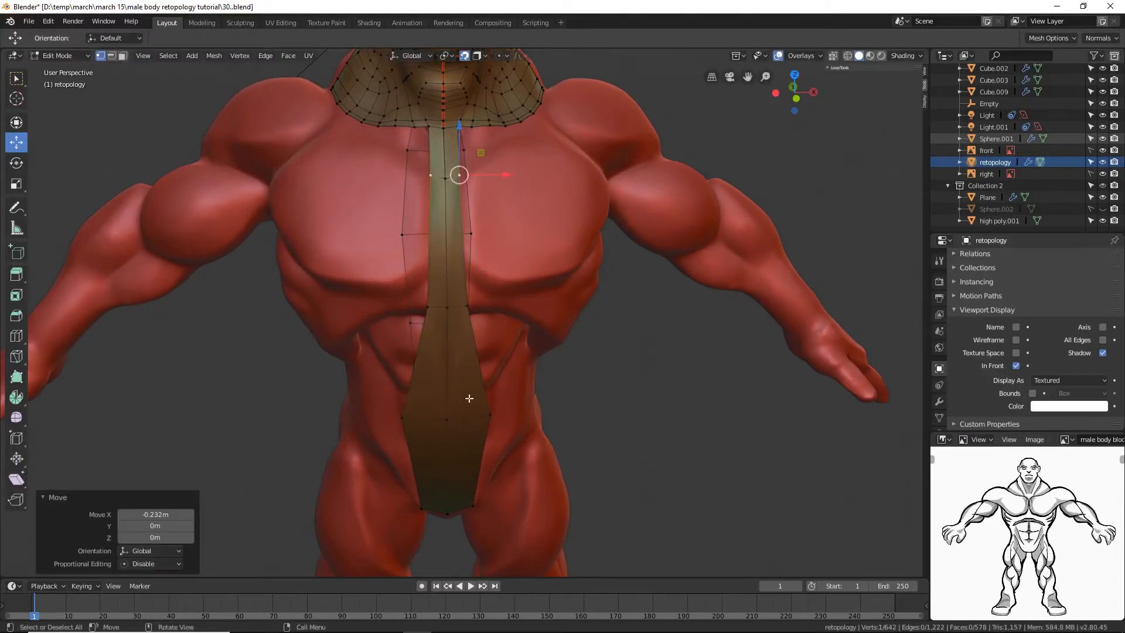
# Step: Move the front strip's outer vertices inward along X, about 0.5 m at the lower abdomen and about 0.22 m at the crotch
pyautogui.click(491, 419)
pyautogui.moveTo(539, 414); pyautogui.dragTo(508, 420)
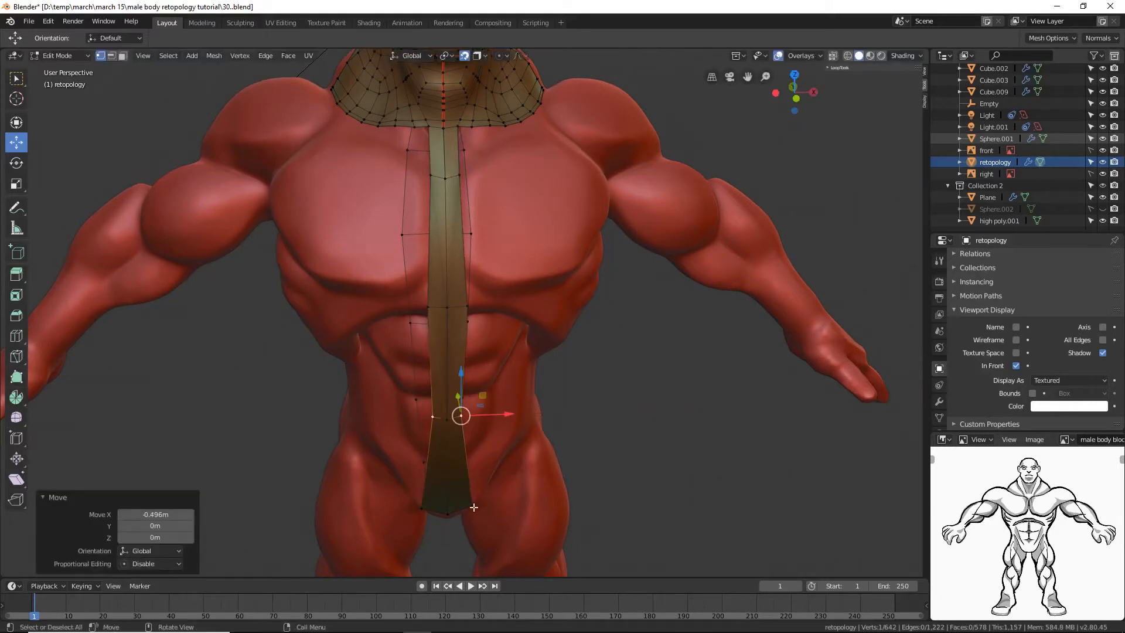
pyautogui.click(472, 506)
pyautogui.moveTo(519, 505); pyautogui.dragTo(507, 507)
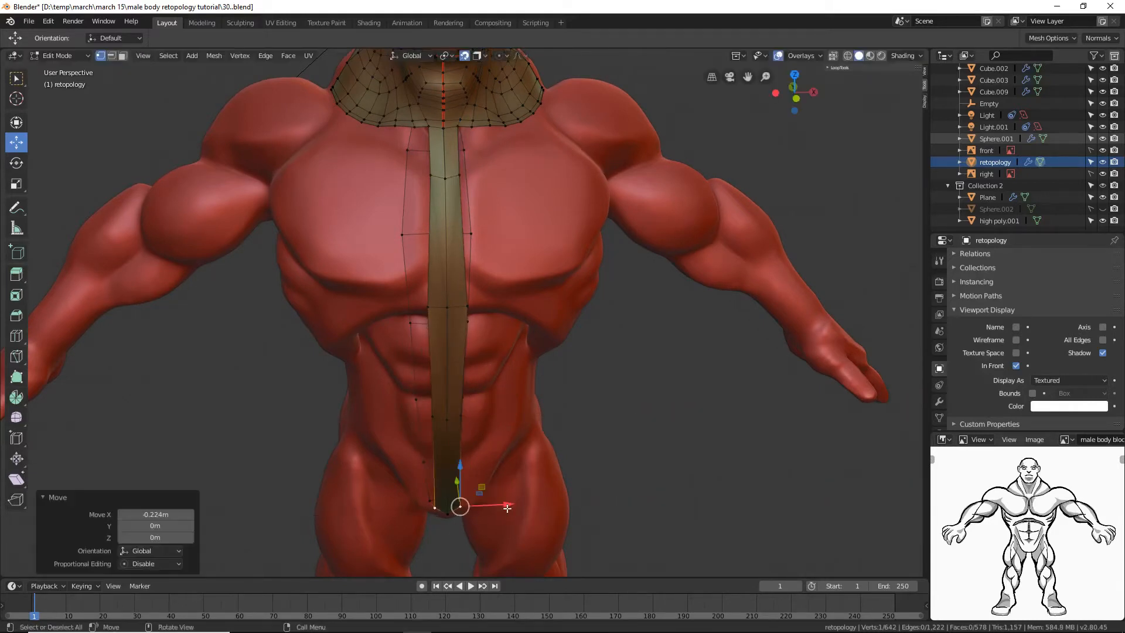
pyautogui.moveTo(670, 446)
pyautogui.mouseDown(button='middle')
pyautogui.moveTo(655, 450)
pyautogui.moveTo(665, 452)
pyautogui.mouseUp(button='middle')
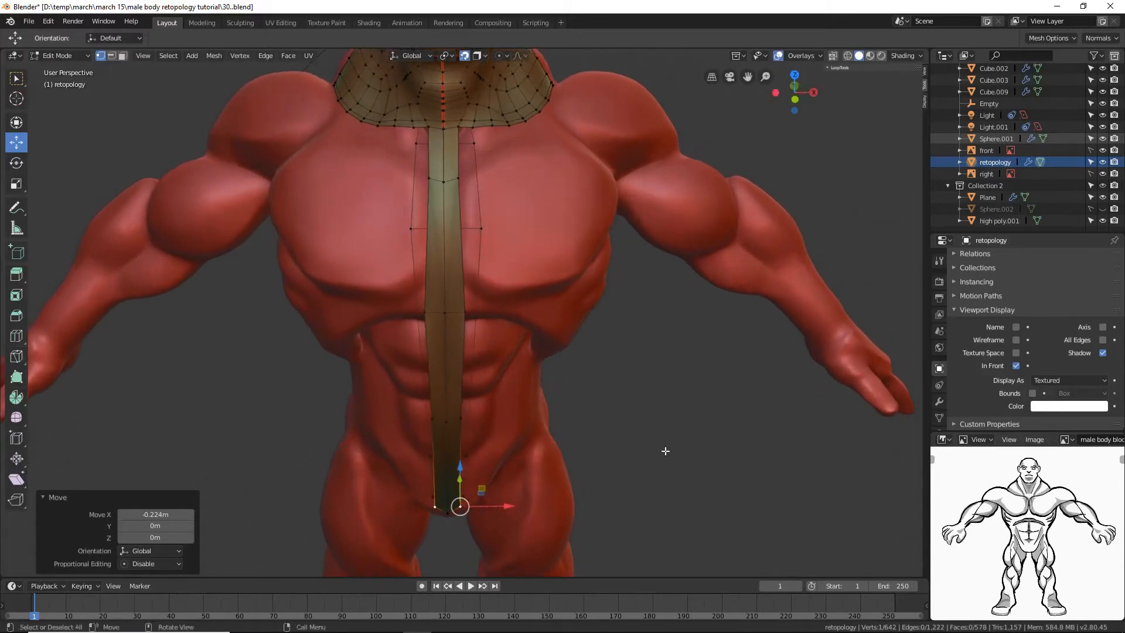
# Step: Add three single, centered loop cuts across the front strip, over the lower chest, the mid abdomen and the lower abdomen
pyautogui.hotkey('ctrl', 'r')
pyautogui.click(449, 250)
pyautogui.rightClick(448, 248)
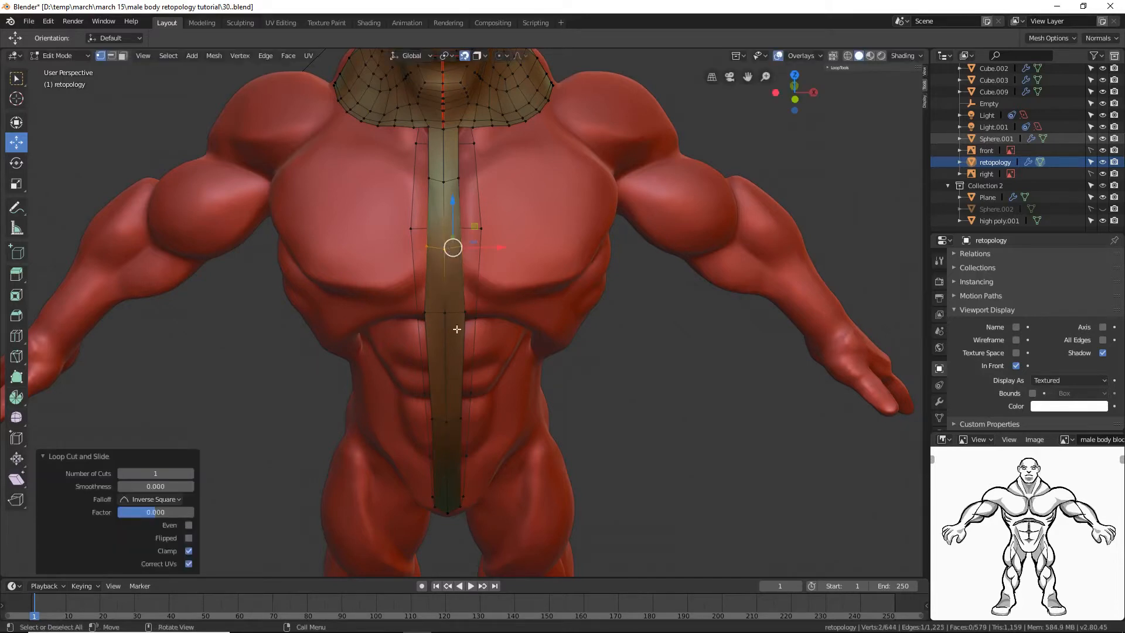
pyautogui.hotkey('ctrl', 'r')
pyautogui.click(462, 375)
pyautogui.rightClick(462, 374)
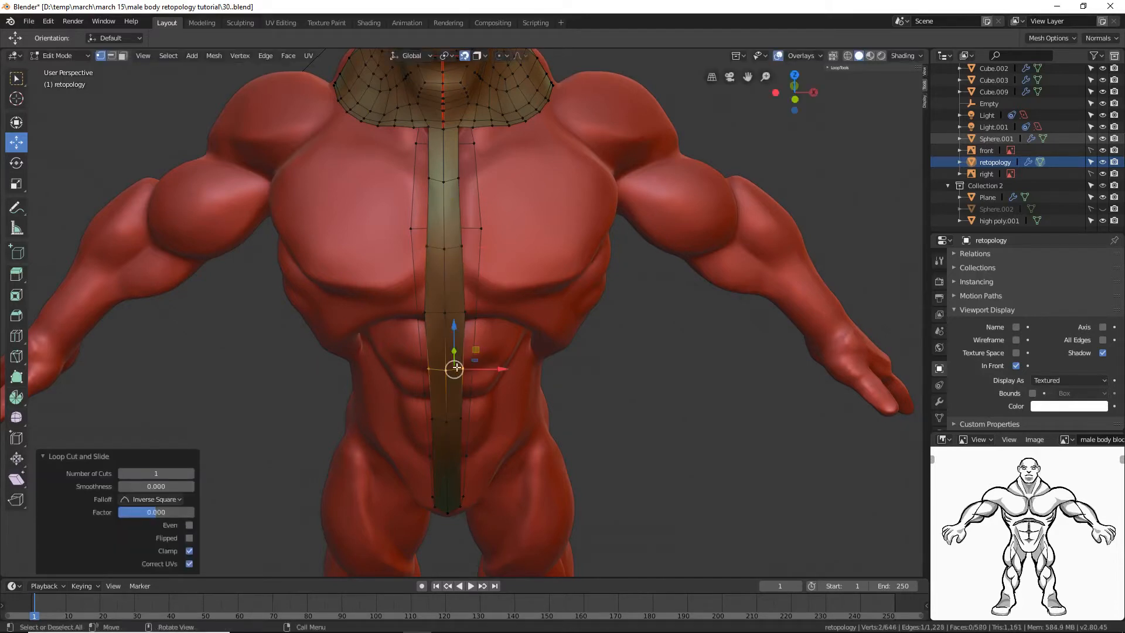
pyautogui.hotkey('ctrl', 'r')
pyautogui.click(462, 459)
pyautogui.rightClick(462, 460)
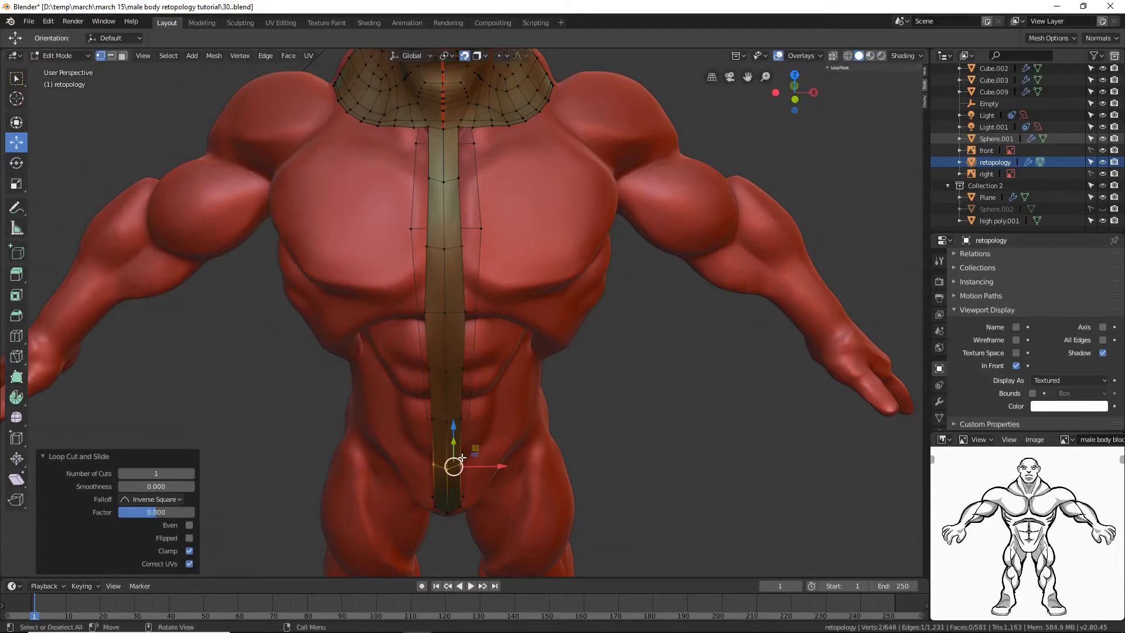
# Step: Add two single, centered loop cuts across the strip's segments at the crotch and its underside
pyautogui.moveTo(644, 447); pyautogui.dragTo(632, 360, button='middle')
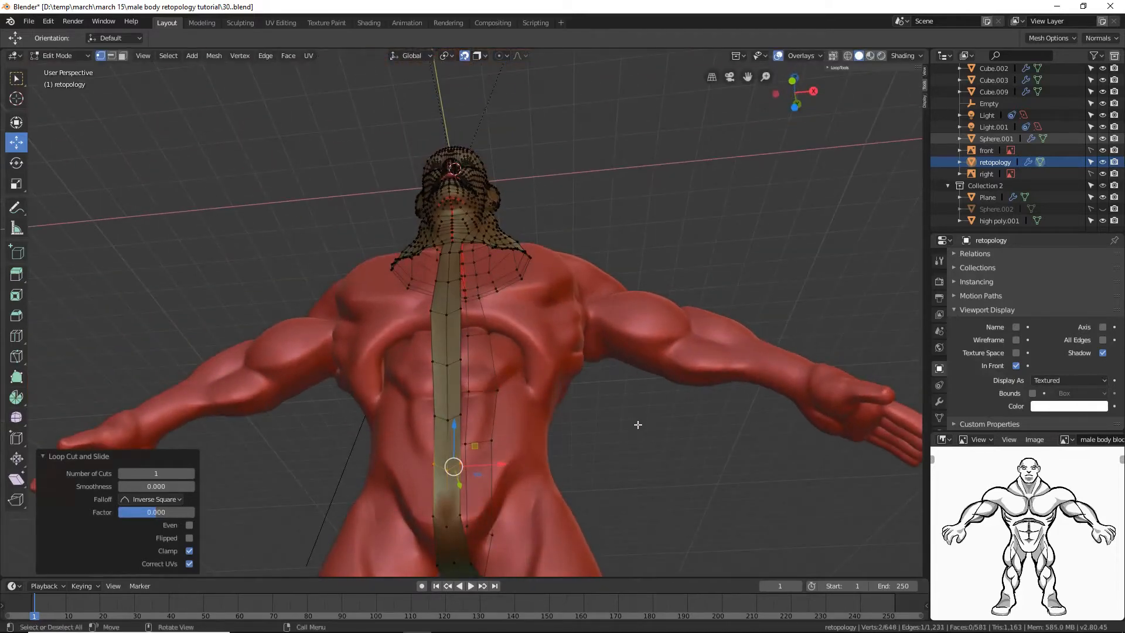
pyautogui.moveTo(637, 424); pyautogui.dragTo(635, 378, button='middle')
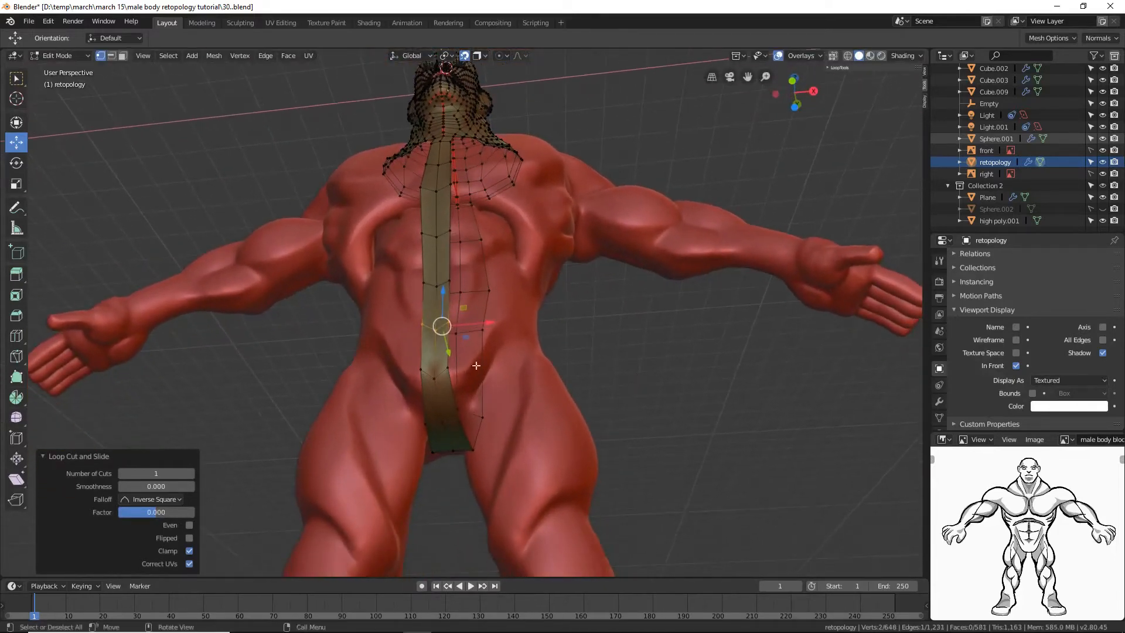
pyautogui.keyDown('ctrl'); pyautogui.rightClick(450, 395); pyautogui.keyUp('ctrl')
pyautogui.hotkey('ctrl', 'r')
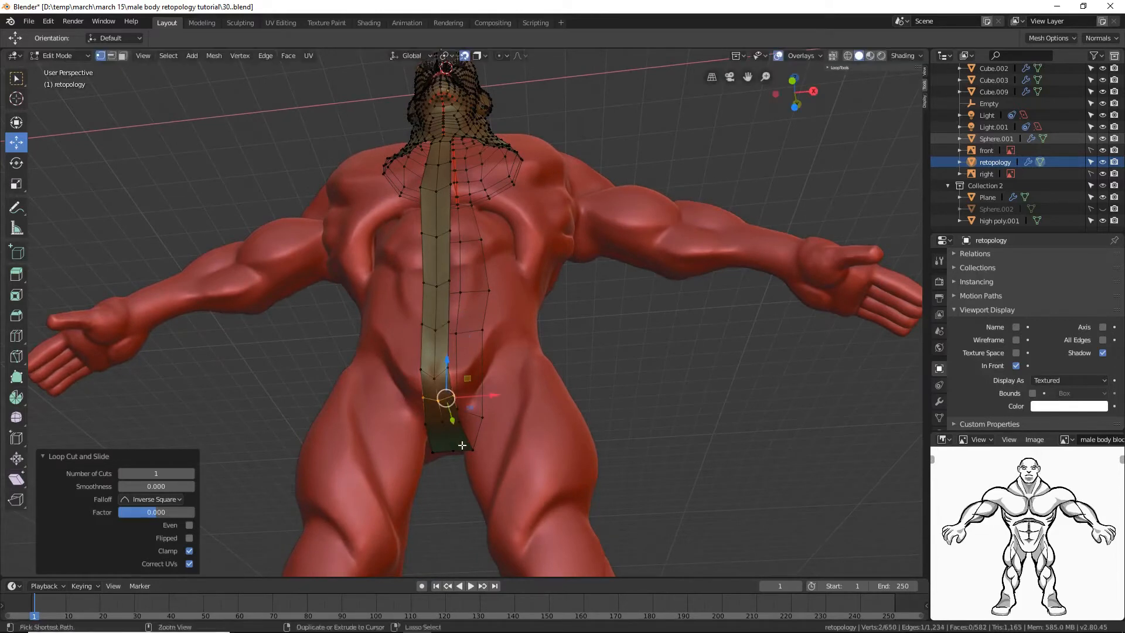
pyautogui.press('Escape')
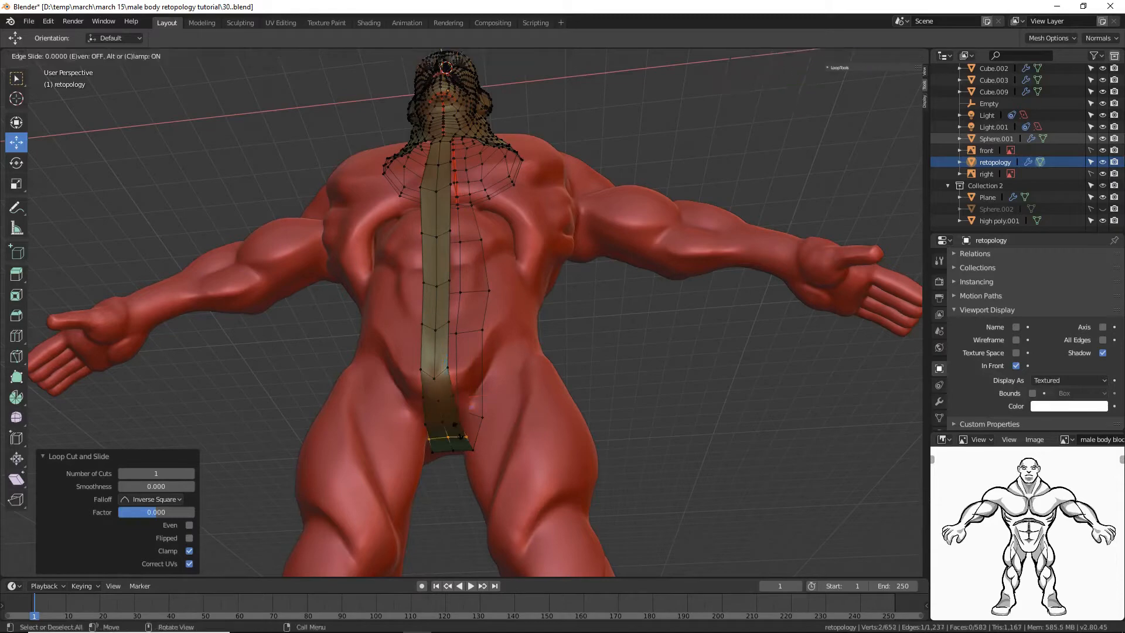
pyautogui.keyDown('ctrl'); pyautogui.rightClick(458, 432); pyautogui.keyUp('ctrl')
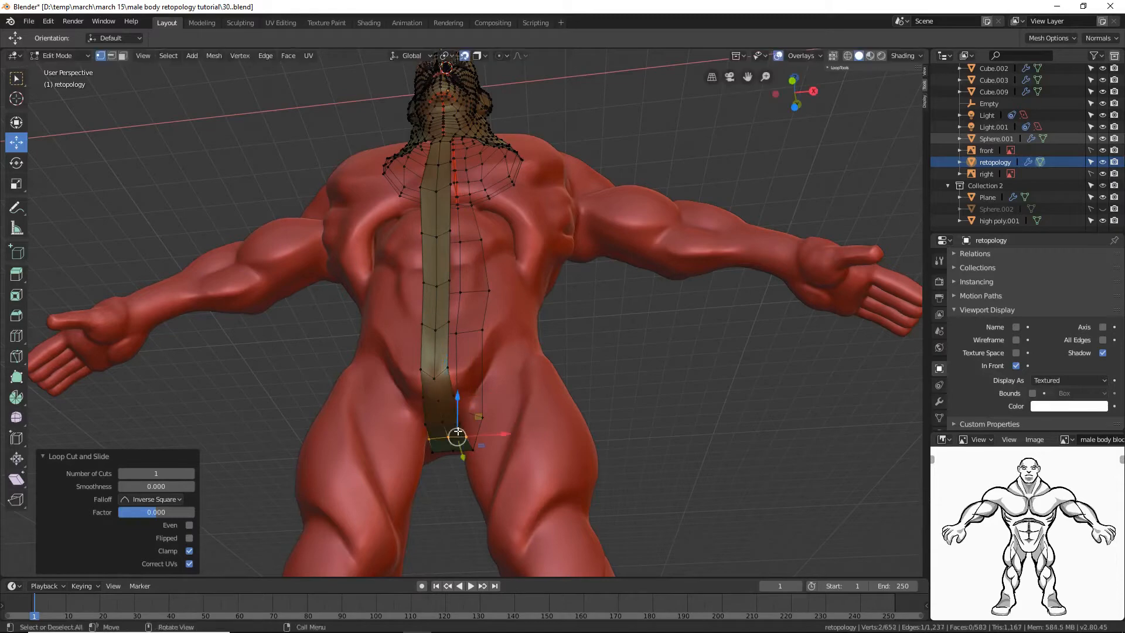
pyautogui.click(661, 383)
# Step: Add one centered loop cut across the back strip's segment between the buttocks
pyautogui.moveTo(727, 355); pyautogui.dragTo(483, 412, button='middle')
pyautogui.hotkey('ctrl', 'r')
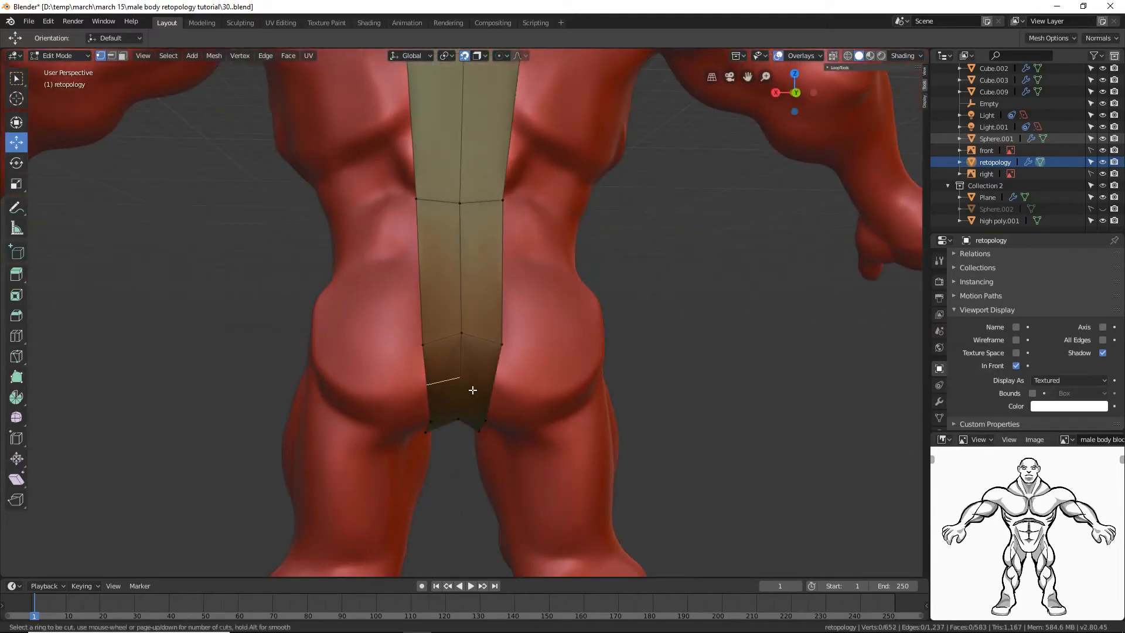
pyautogui.click(473, 390)
pyautogui.rightClick(473, 389)
# Step: Add two evenly spaced loop cuts across the back strip's segment between the waist and the buttocks
pyautogui.hotkey('ctrl', 'r')
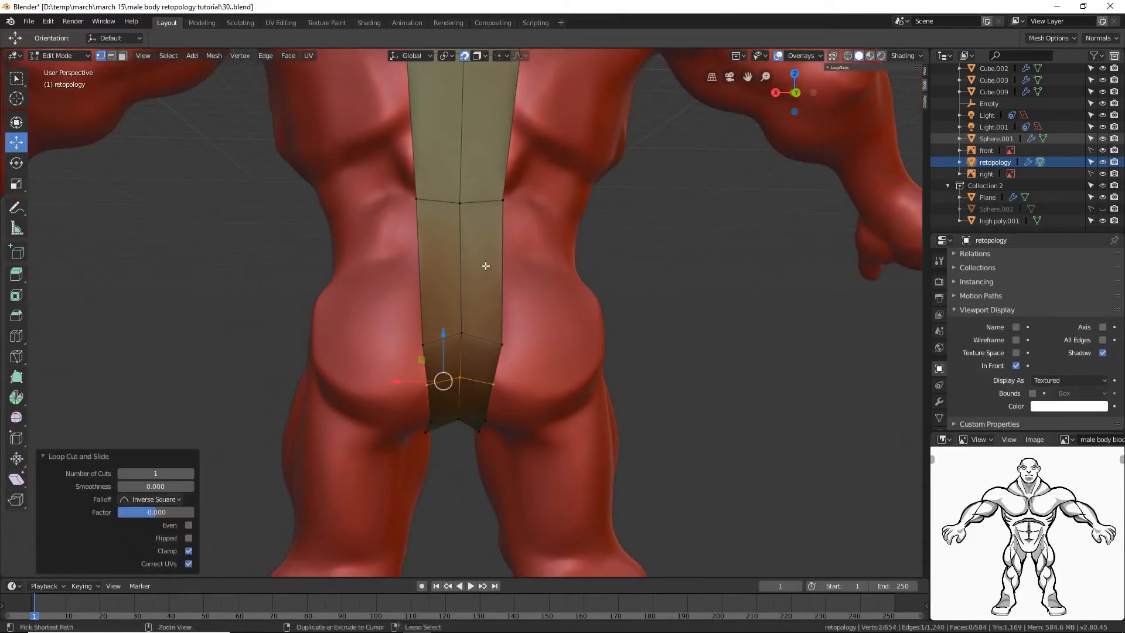
pyautogui.scroll(1, 486, 266)
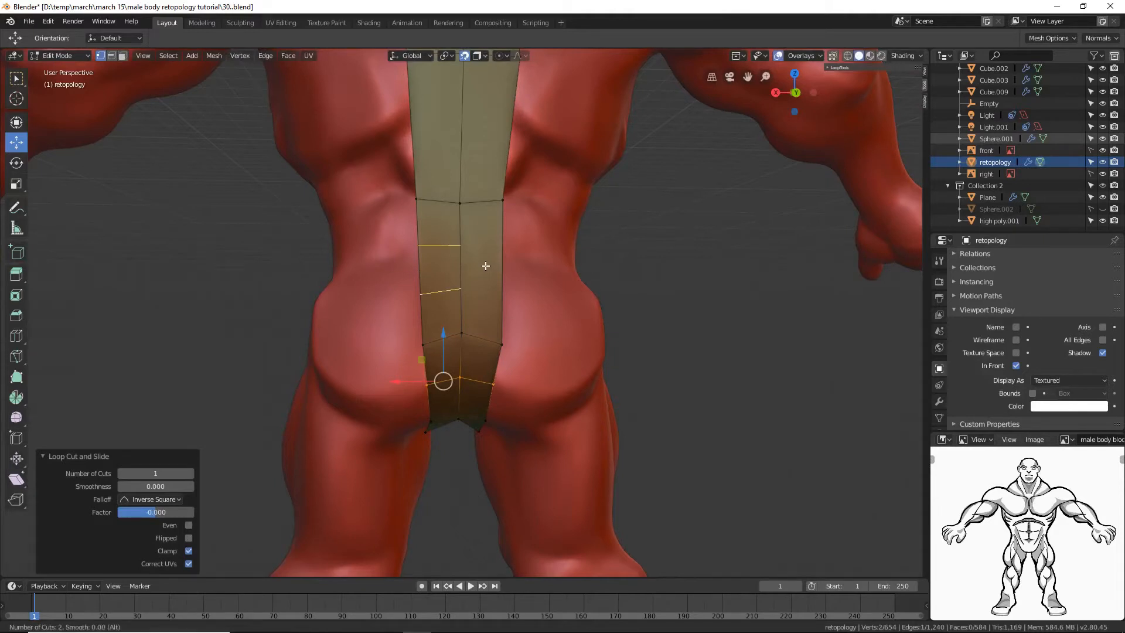
pyautogui.click(486, 265)
pyautogui.rightClick(485, 265)
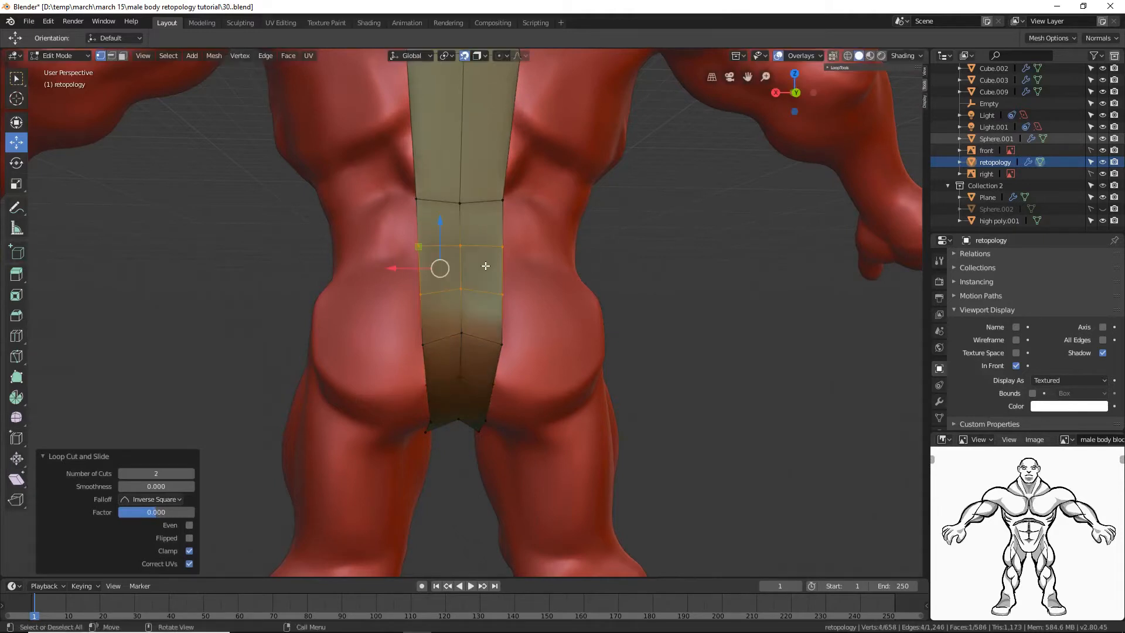
pyautogui.keyDown('shift'); pyautogui.moveTo(558, 256); pyautogui.dragTo(562, 304, button='middle'); pyautogui.keyUp('shift')
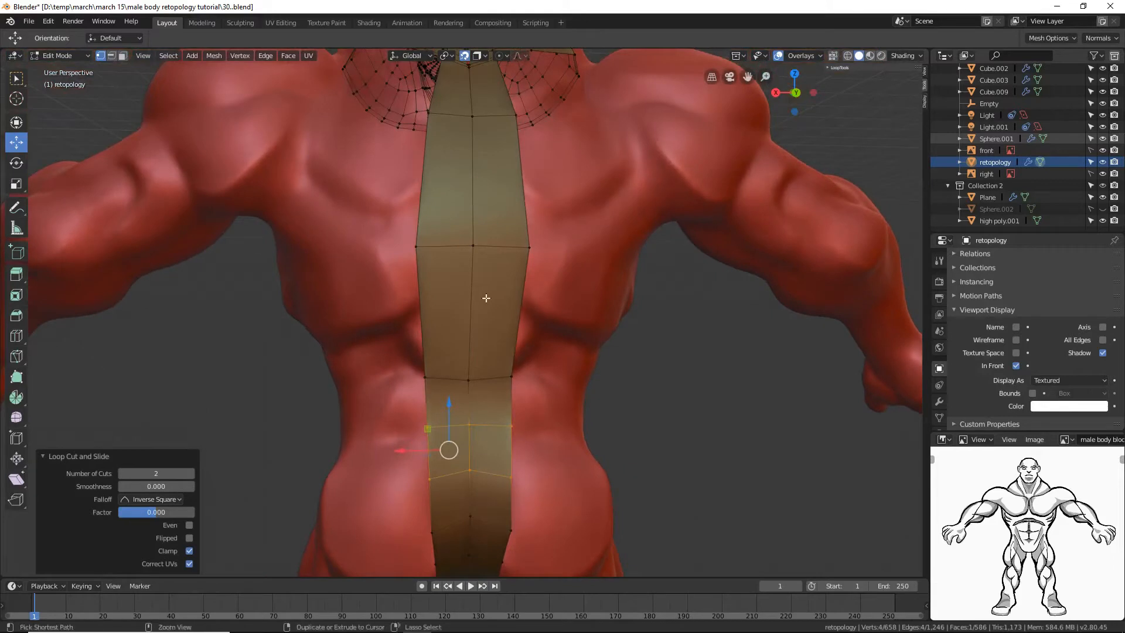
# Step: Add two evenly spaced, centered loop cuts across each of the back strip's two long segments between the waist and the shoulder blades
pyautogui.hotkey('ctrl', 'r')
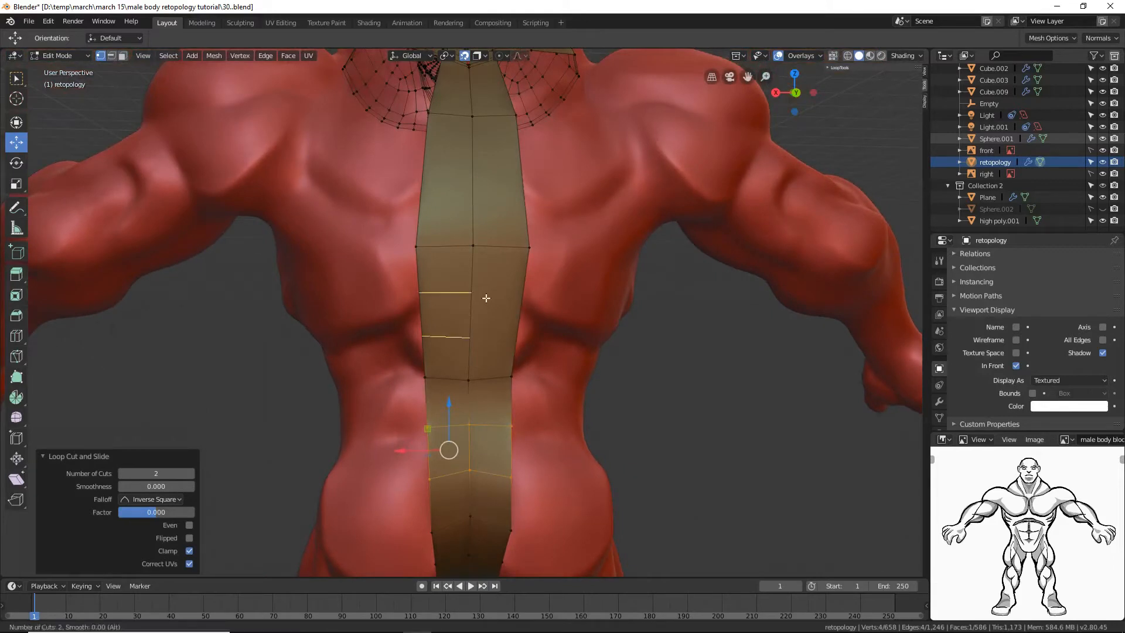
pyautogui.click(485, 298)
pyautogui.rightClick(486, 298)
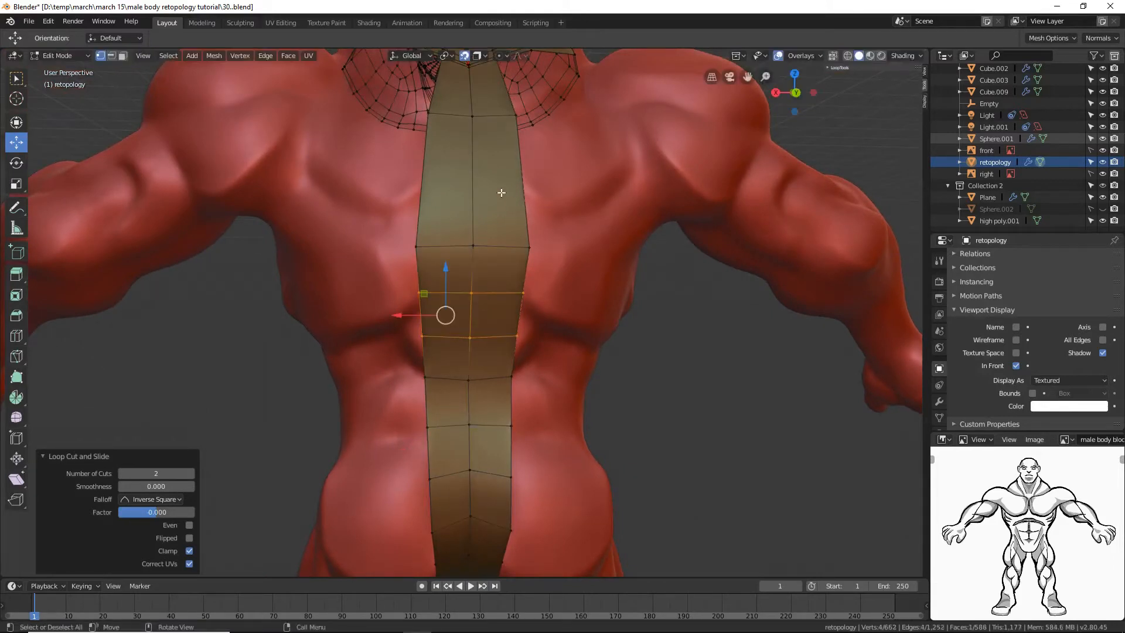
pyautogui.hotkey('ctrl', 'r')
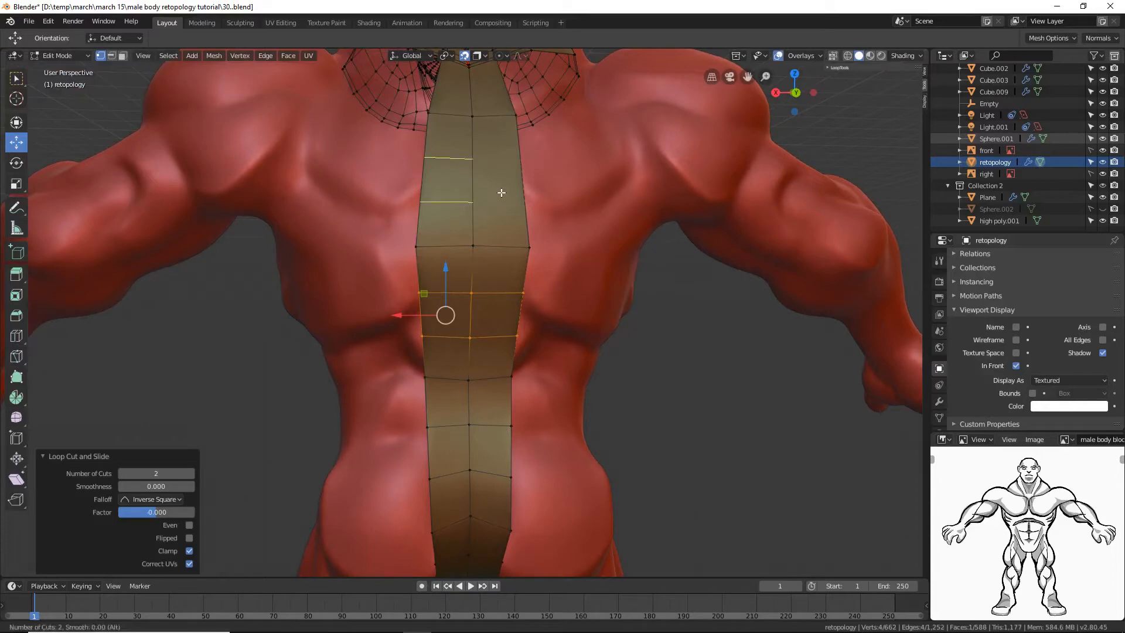
pyautogui.click(501, 192)
pyautogui.rightClick(501, 192)
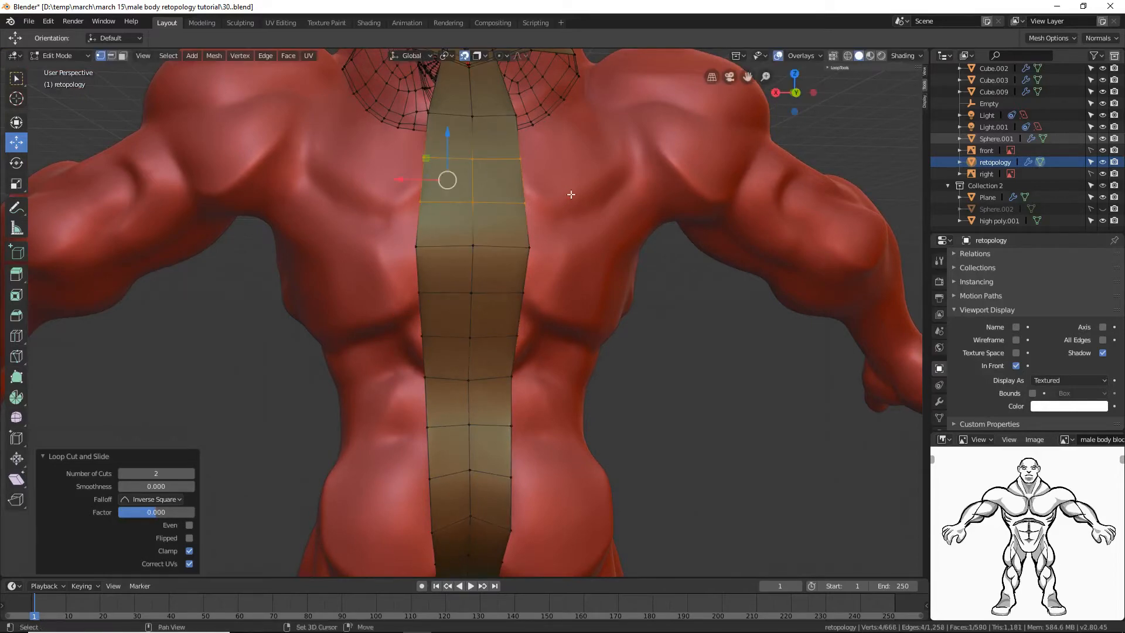
# Step: Add two evenly spaced, centered loop cuts across the back strip's uppermost segment, just below the neck mesh
pyautogui.moveTo(572, 193); pyautogui.dragTo(565, 255, button='middle')
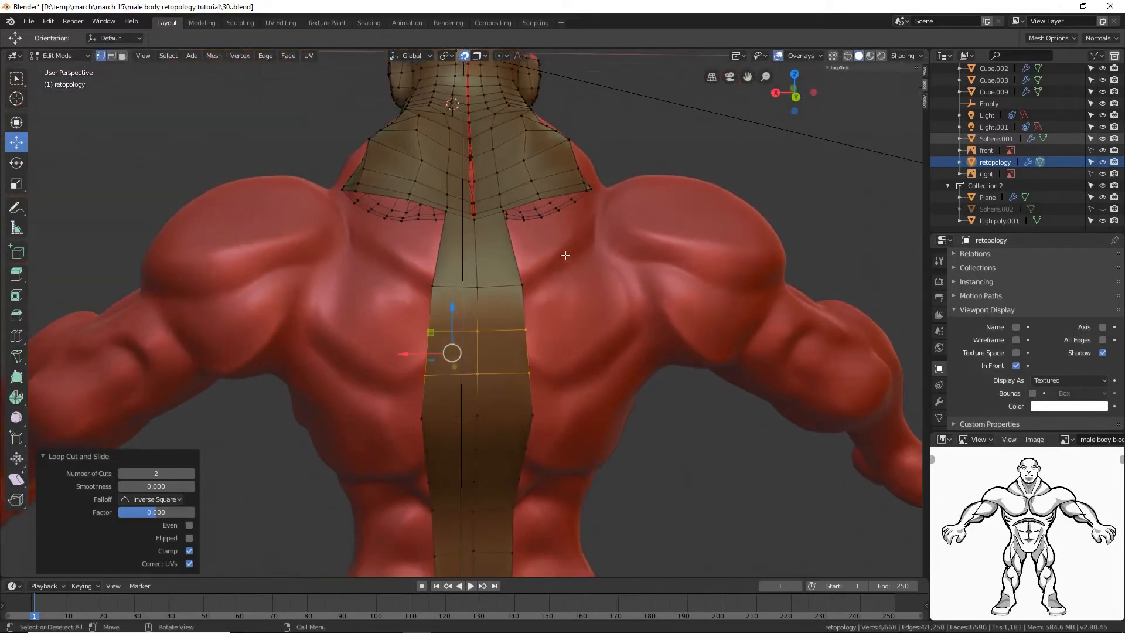
pyautogui.press('ctrl')
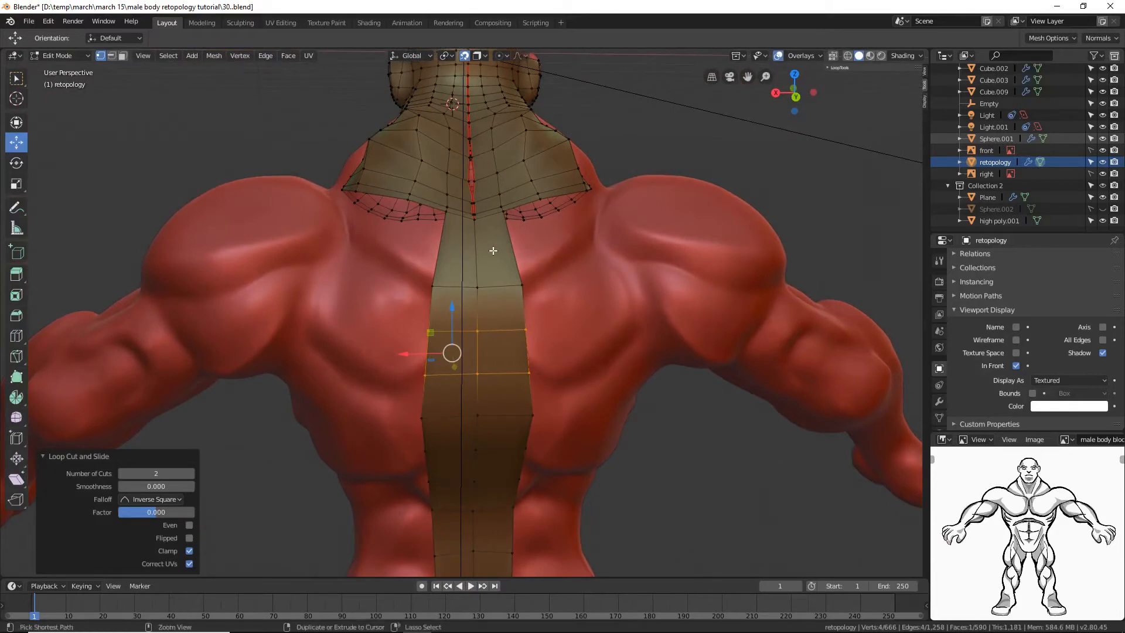
pyautogui.hotkey('ctrl', 'r')
pyautogui.scroll(1, 493, 250)
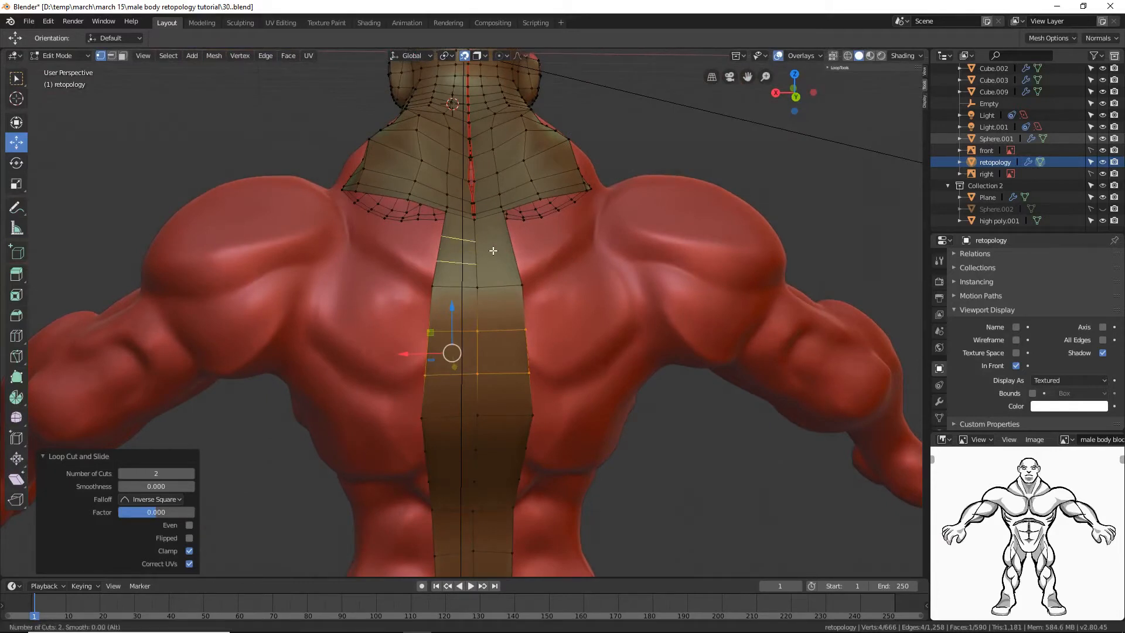
pyautogui.click(492, 250)
pyautogui.rightClick(493, 250)
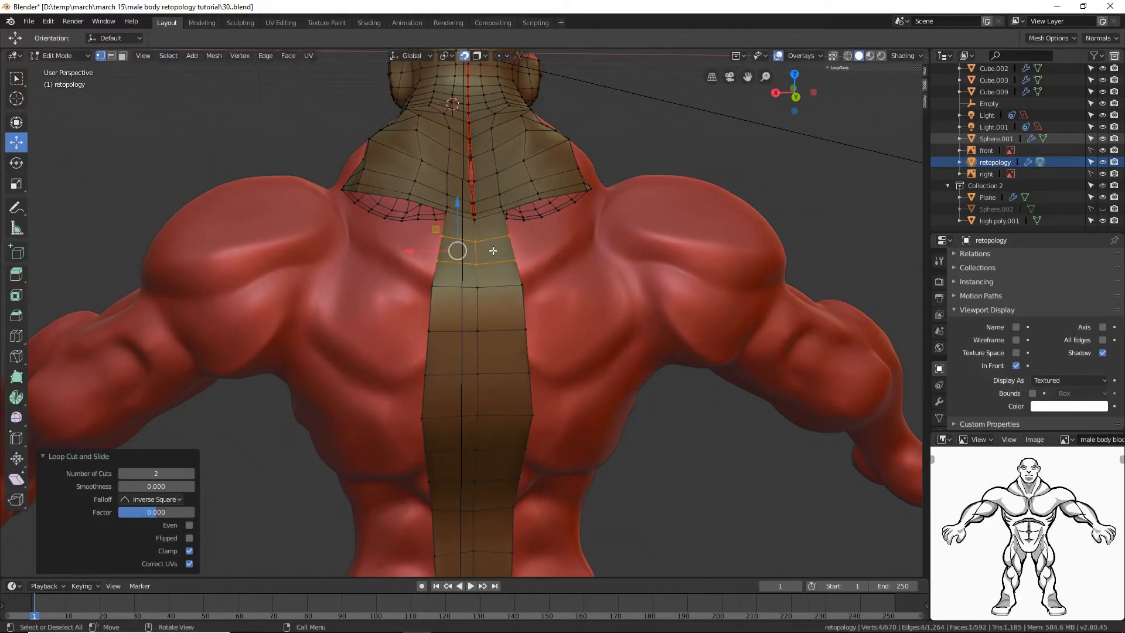
# Step: Deselect all vertices and save the file as a new version numbered 32
pyautogui.click(493, 251)
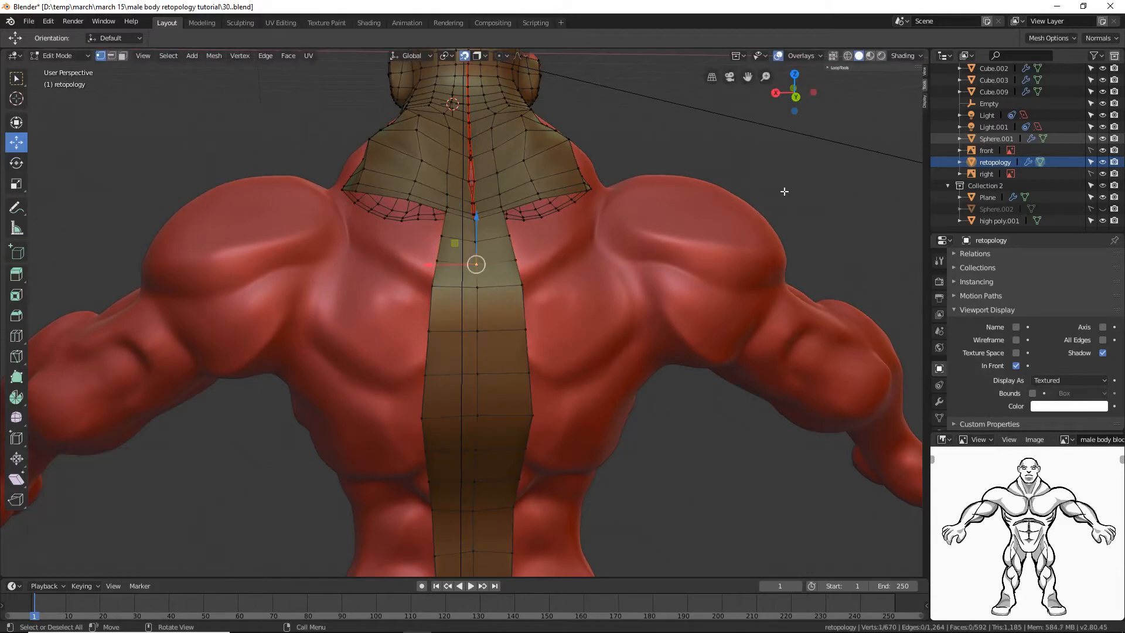
pyautogui.click(805, 202)
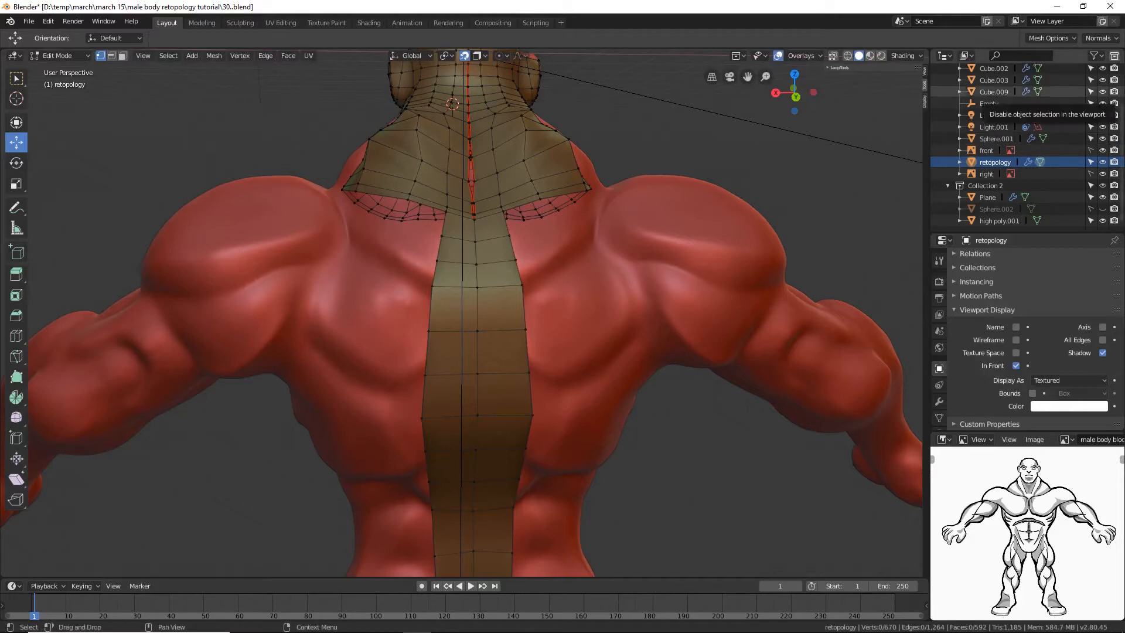
pyautogui.hotkey('ctrl', 'alt', 's')
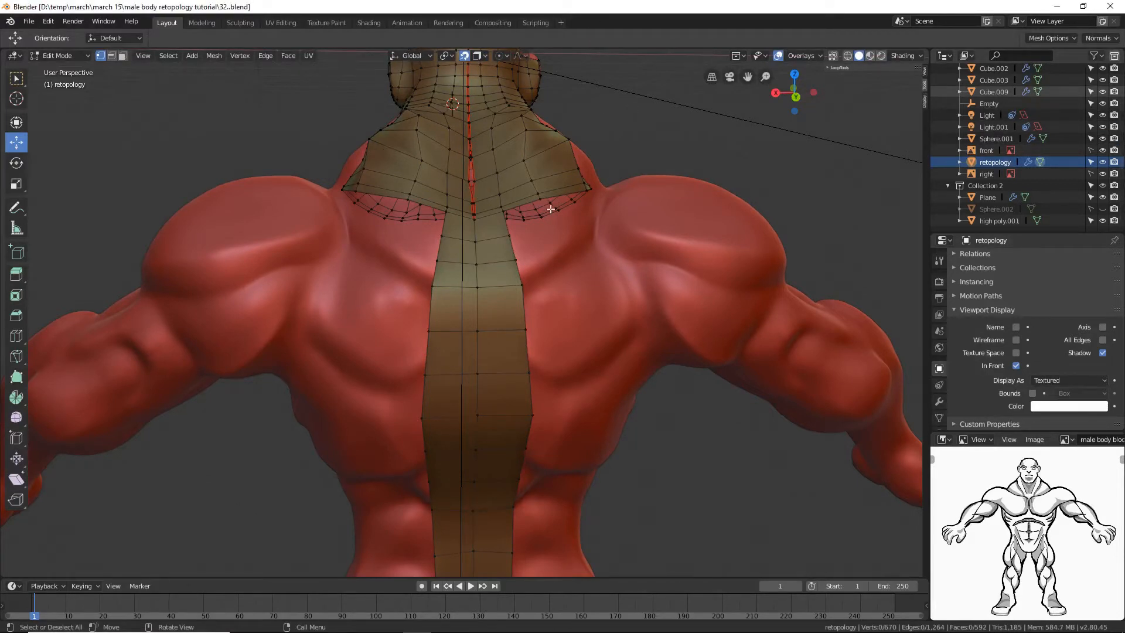
# Step: Move the three lowest open seam vertices on the back of the neck to the center line to close the gap
pyautogui.moveTo(550, 209); pyautogui.dragTo(535, 235, button='middle')
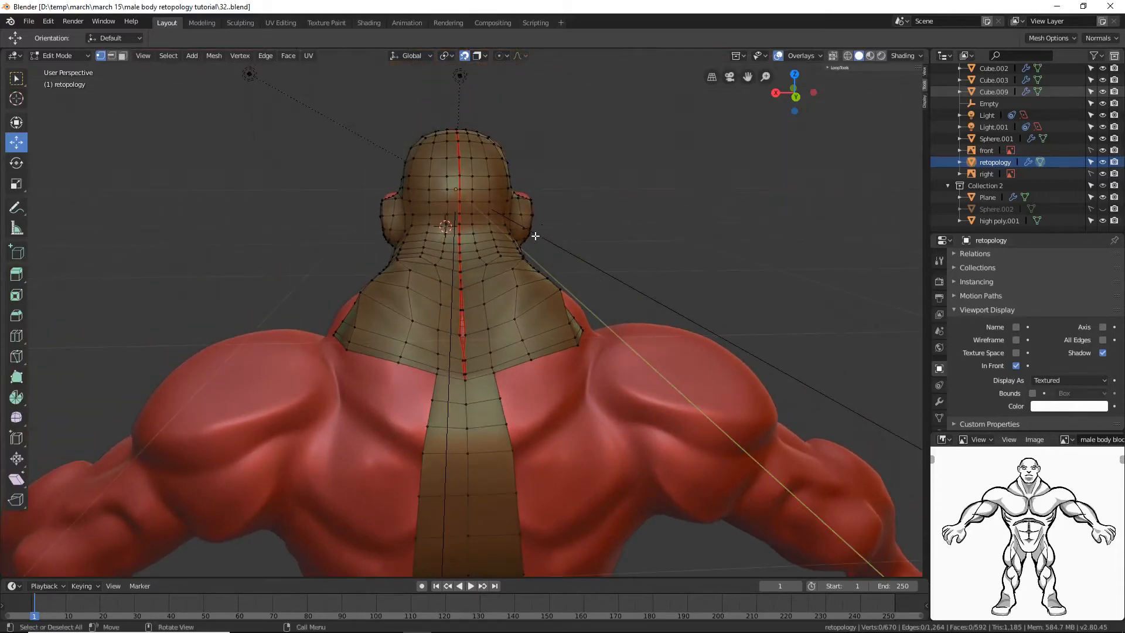
pyautogui.press('b')
pyautogui.moveTo(338, 183); pyautogui.dragTo(536, 384)
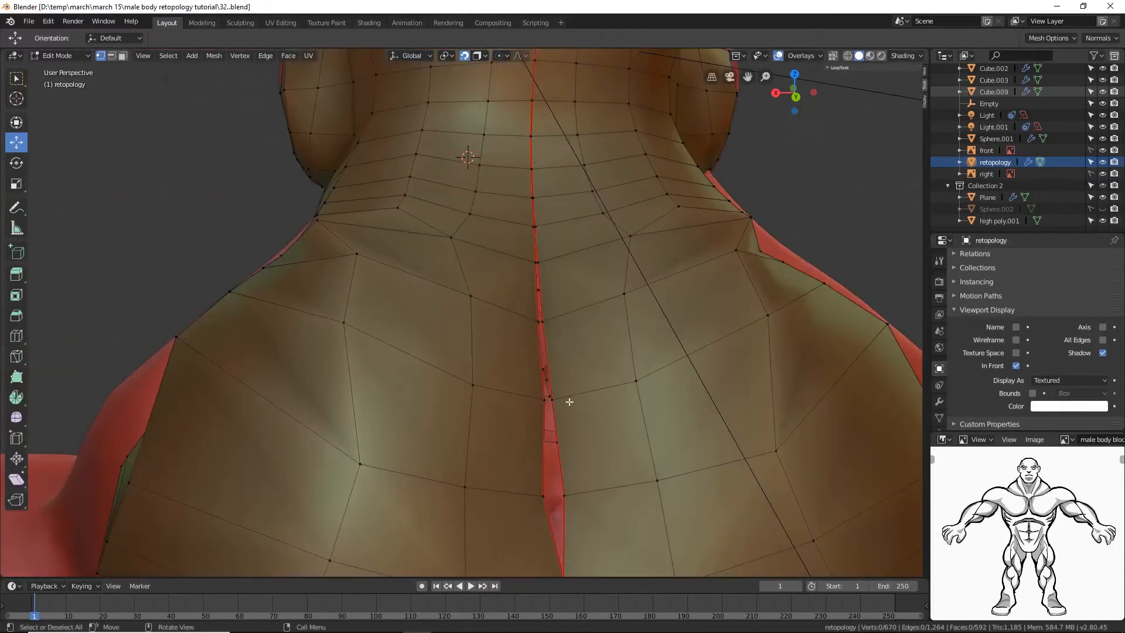
pyautogui.click(566, 496)
pyautogui.press('g')
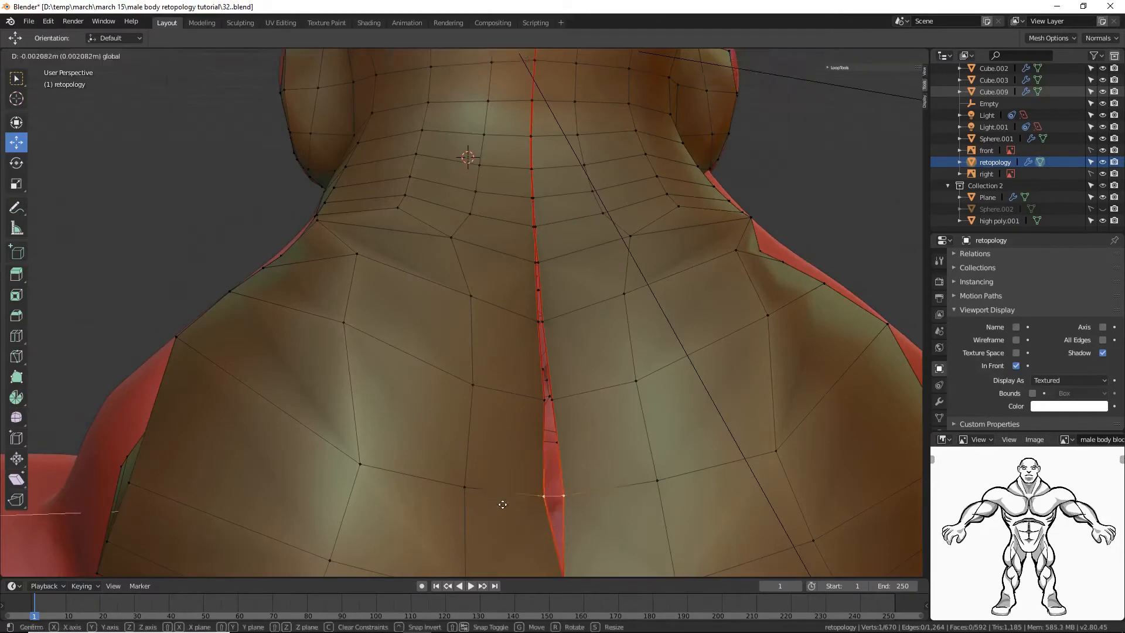
pyautogui.click(516, 504)
pyautogui.click(539, 399)
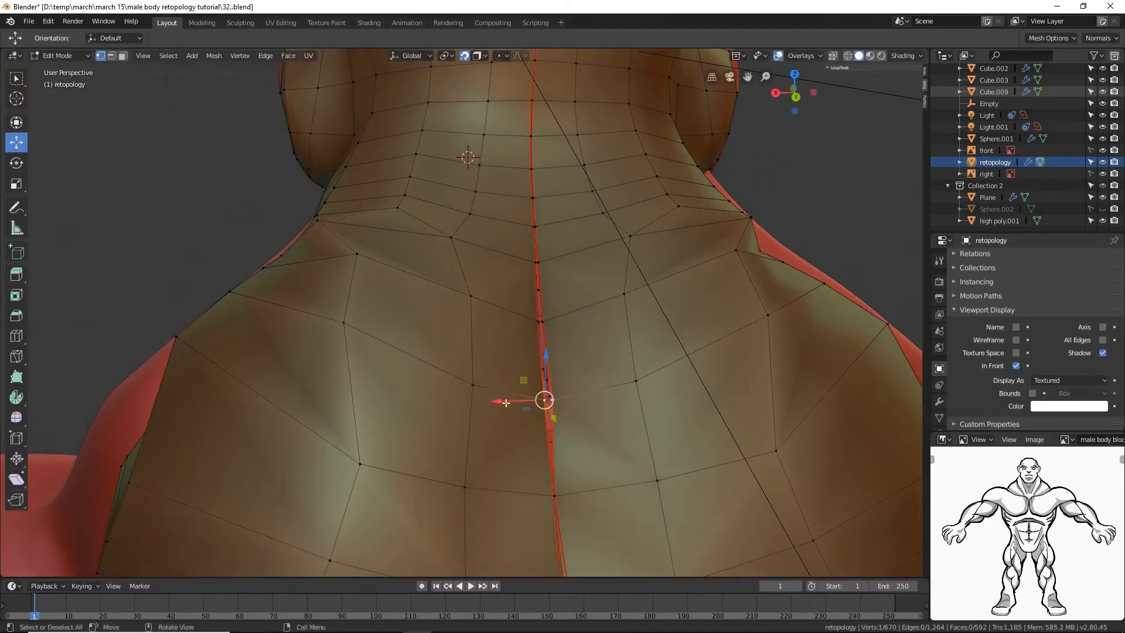
pyautogui.press('g')
pyautogui.click(529, 397)
pyautogui.click(529, 317)
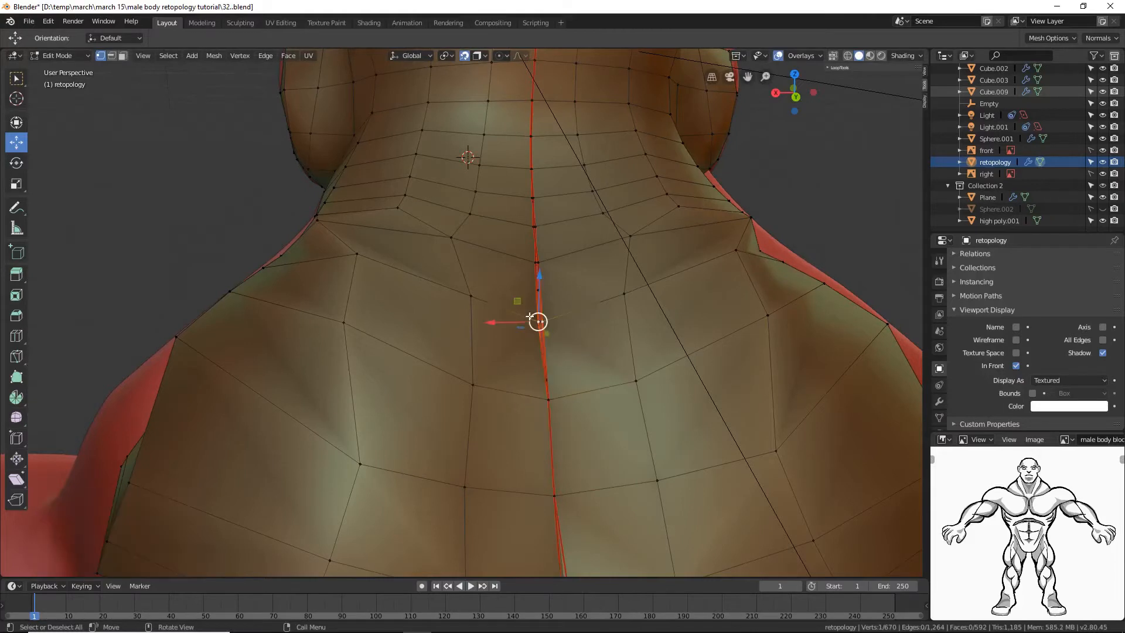
pyautogui.press('g')
pyautogui.click(498, 325)
# Step: Move the three seam vertices higher up the back of the neck onto the center line
pyautogui.click(530, 259)
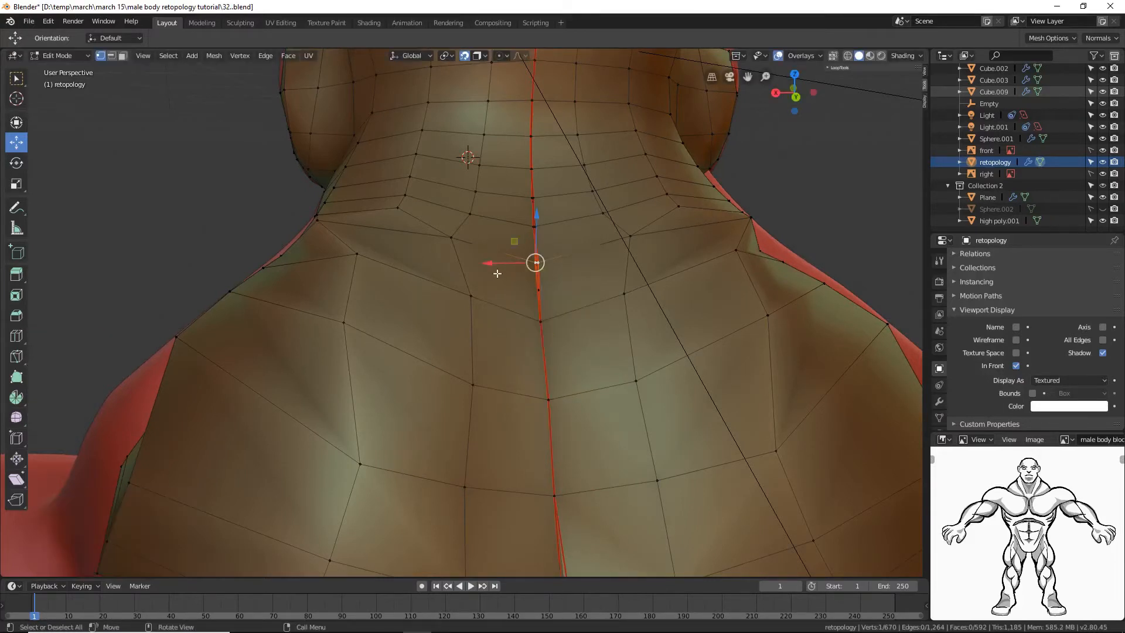
pyautogui.press('g')
pyautogui.click(511, 246)
pyautogui.click(523, 227)
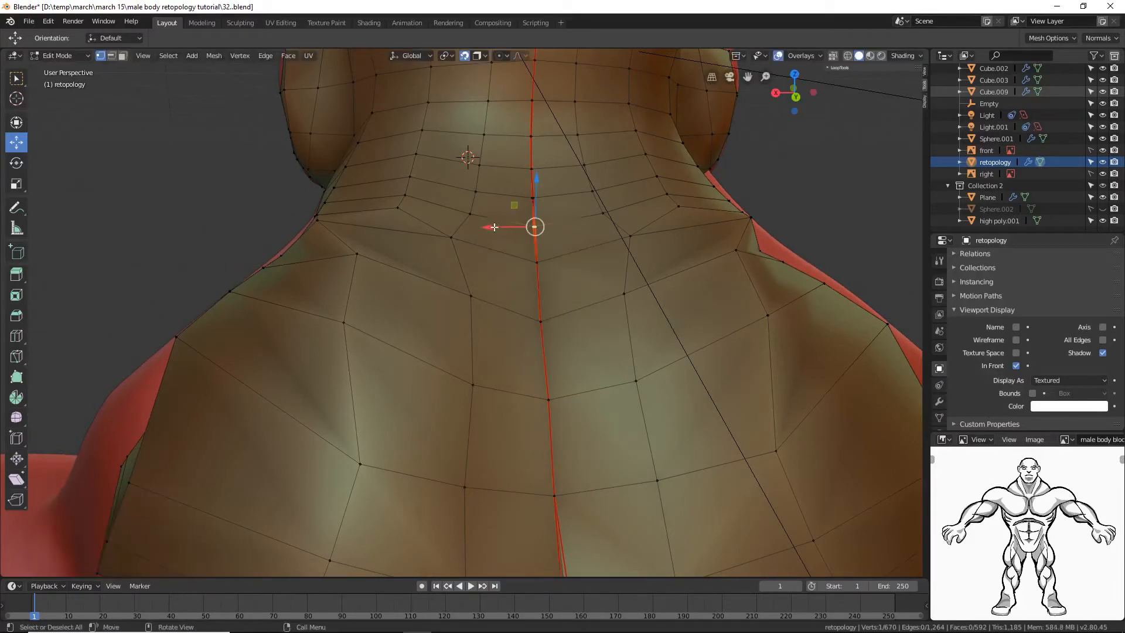
pyautogui.press('g')
pyautogui.click(526, 205)
pyautogui.click(525, 192)
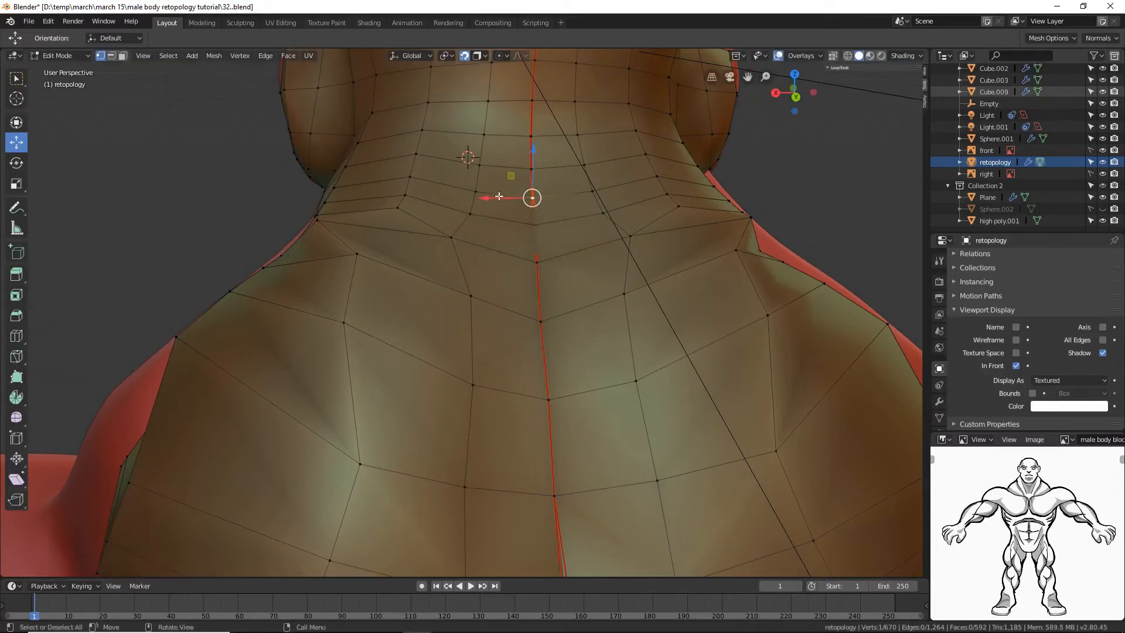
pyautogui.press('g')
pyautogui.click(507, 198)
# Step: Move the two center seam vertices at the nose tip and its underside along X onto the mirror line
pyautogui.moveTo(475, 247); pyautogui.dragTo(525, 346, button='middle')
pyautogui.click(543, 339)
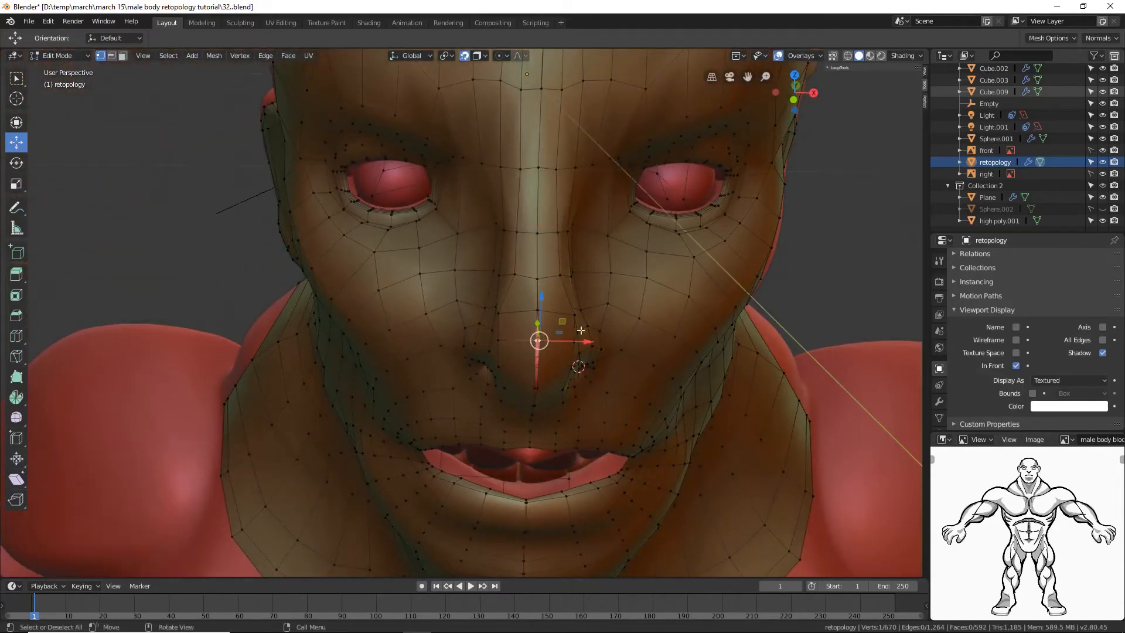
pyautogui.moveTo(587, 343); pyautogui.dragTo(571, 350)
pyautogui.click(538, 386)
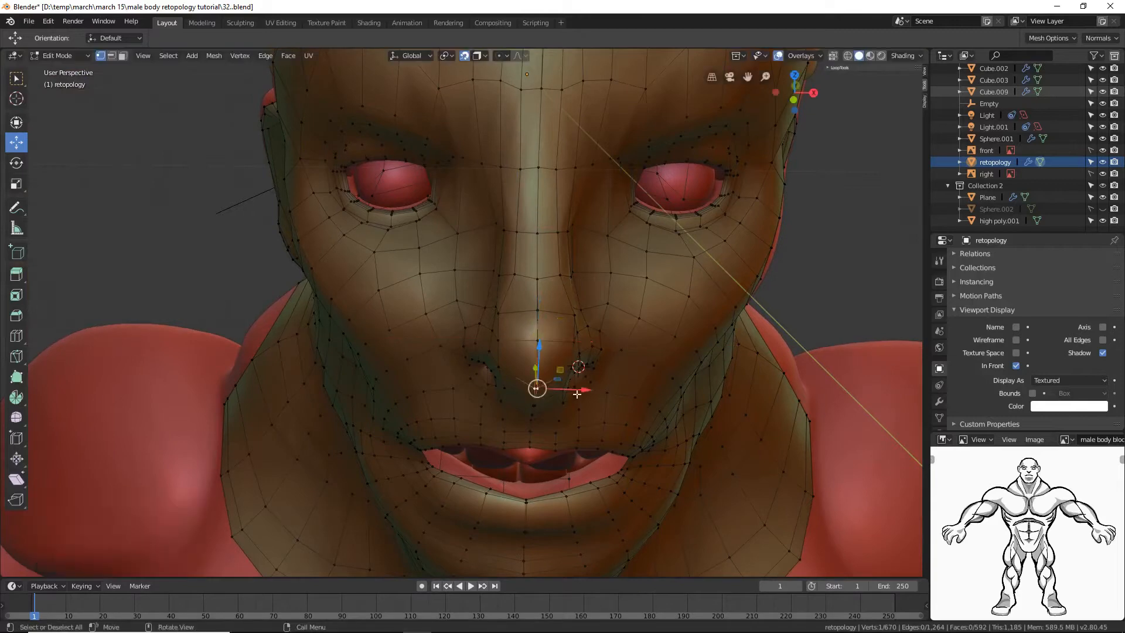
pyautogui.moveTo(582, 391)
pyautogui.mouseDown()
pyautogui.moveTo(568, 395)
pyautogui.moveTo(579, 390)
pyautogui.mouseUp()
pyautogui.moveTo(579, 390); pyautogui.dragTo(553, 391, button='middle')
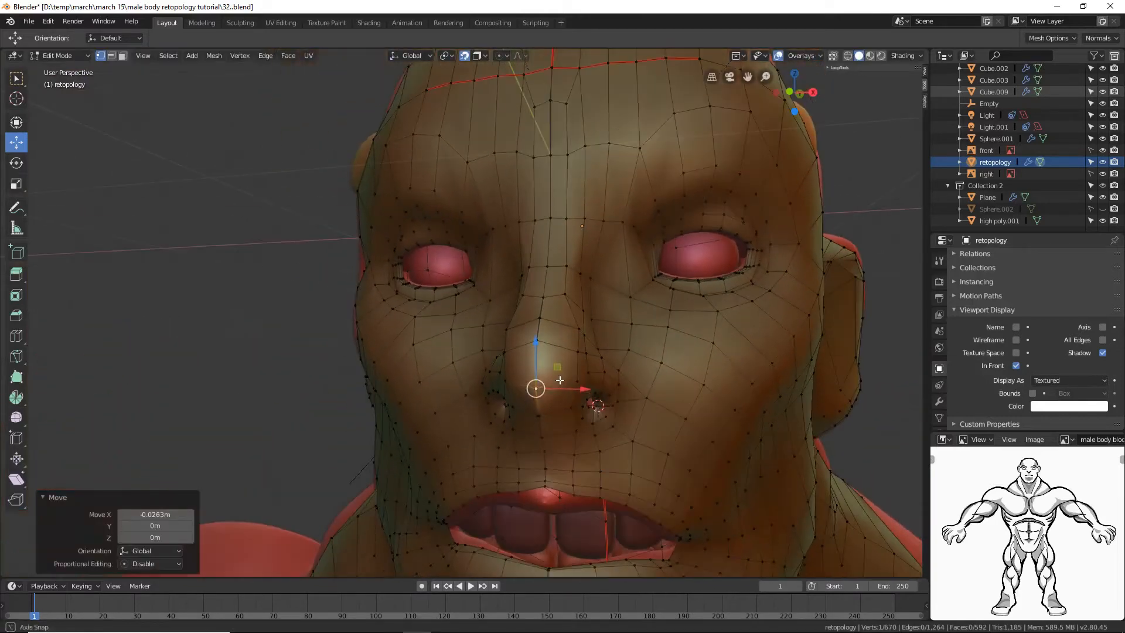
# Step: Align the center seam vertices between the nose and the upper lip with the mirror line along X
pyautogui.click(548, 410)
pyautogui.moveTo(586, 417); pyautogui.dragTo(591, 473)
pyautogui.click(550, 436)
pyautogui.click(556, 455)
pyautogui.click(546, 468)
# Step: Align the center seam vertices between the lower lip and chin along X, and save the file as version 33
pyautogui.keyDown('shift'); pyautogui.moveTo(662, 495); pyautogui.dragTo(650, 361, button='middle'); pyautogui.keyUp('shift')
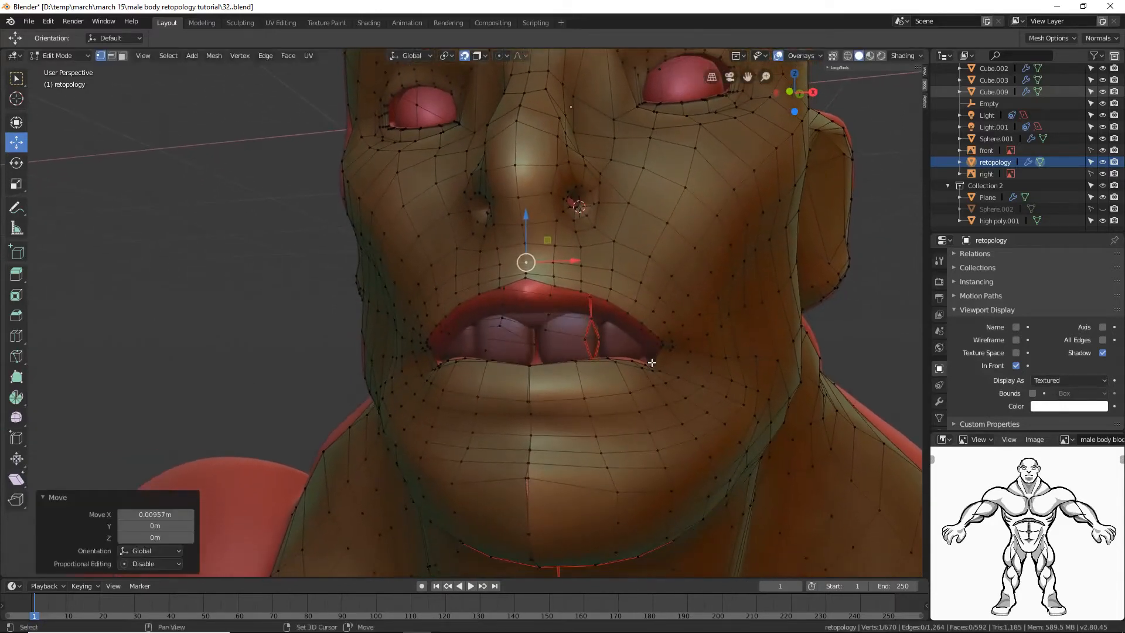
pyautogui.click(530, 479)
pyautogui.moveTo(573, 480); pyautogui.dragTo(587, 453)
pyautogui.click(531, 462)
pyautogui.click(535, 436)
pyautogui.click(534, 455)
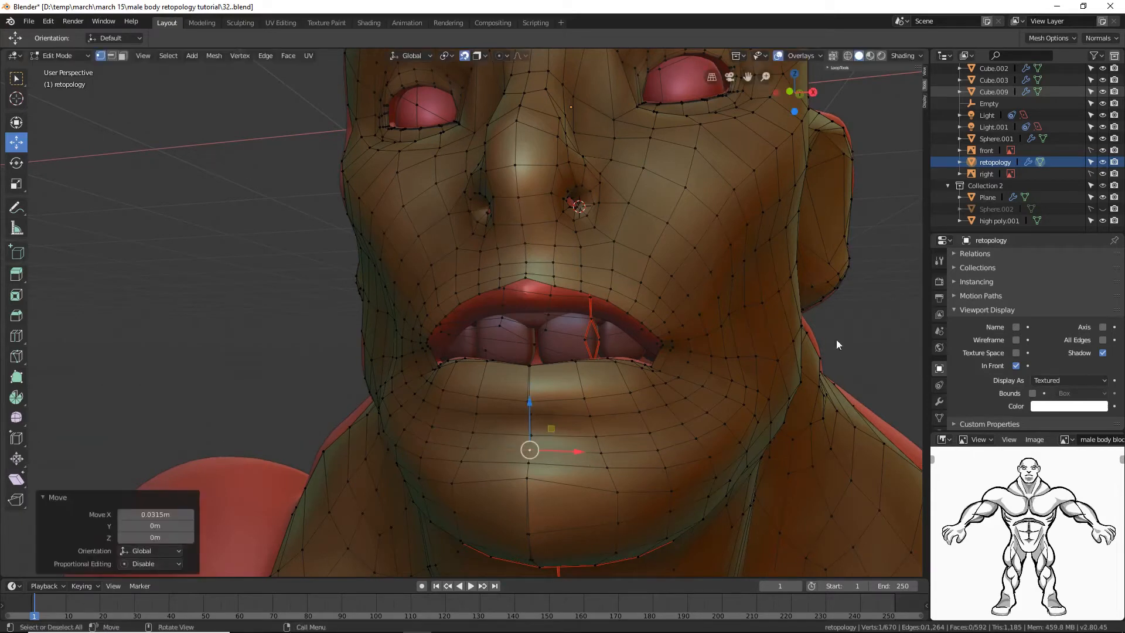
pyautogui.click(881, 333)
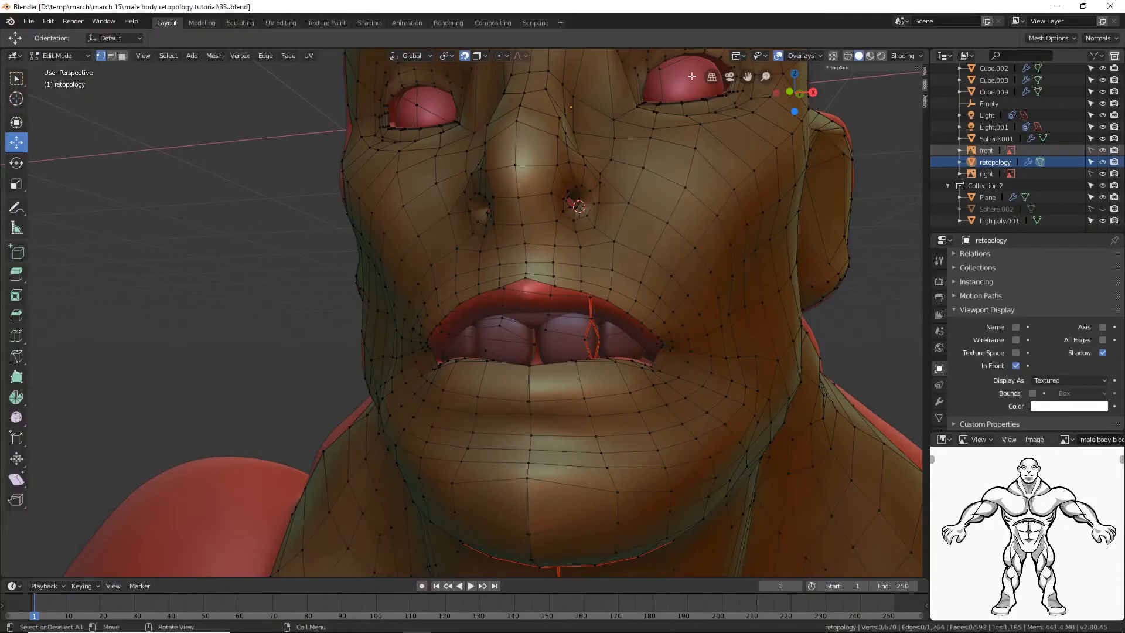
# Step: Move the two seam vertices on the lower part of the chin along X onto the mirror line
pyautogui.moveTo(735, 329); pyautogui.dragTo(719, 208, button='middle')
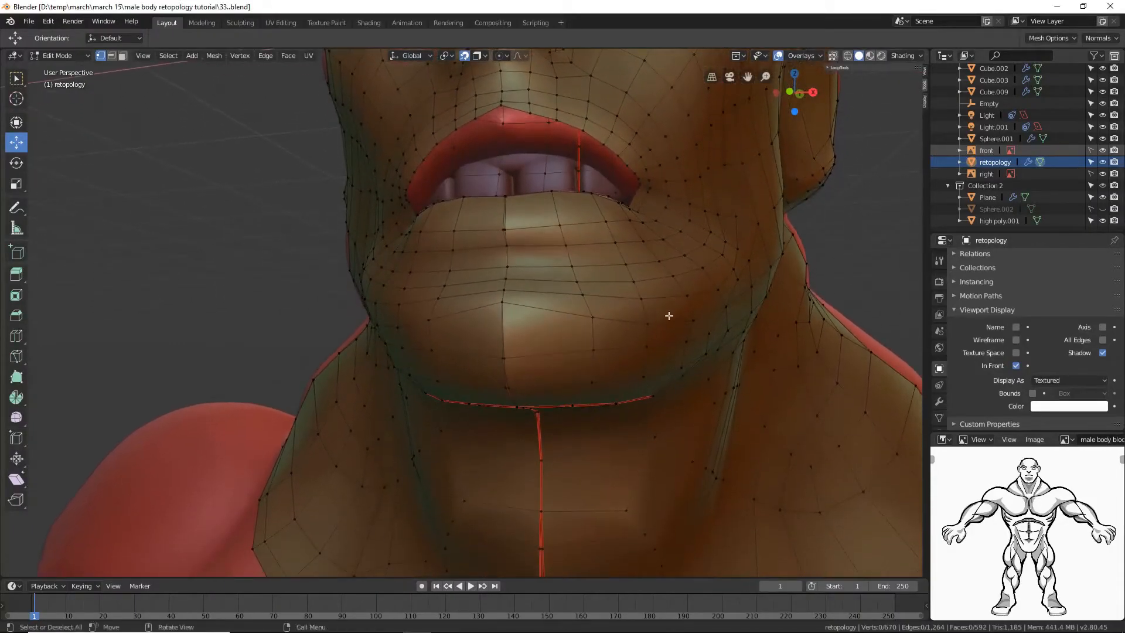
pyautogui.moveTo(668, 317); pyautogui.dragTo(655, 309, button='middle')
pyautogui.scroll(3, 656, 309)
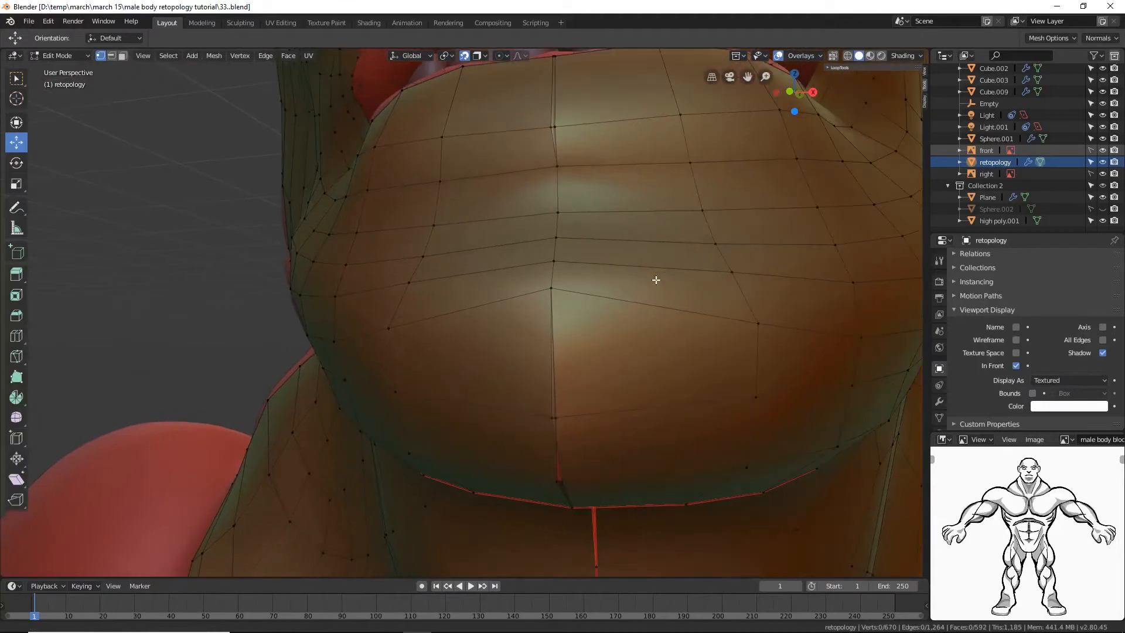
pyautogui.click(561, 417)
pyautogui.moveTo(595, 422); pyautogui.dragTo(606, 422)
pyautogui.click(566, 481)
pyautogui.moveTo(604, 485)
pyautogui.mouseDown()
pyautogui.moveTo(617, 484)
pyautogui.moveTo(593, 485)
pyautogui.mouseUp()
# Step: Move the two open seam vertices on the underside of the chin along X until both halves meet
pyautogui.keyDown('shift'); pyautogui.moveTo(635, 439); pyautogui.dragTo(644, 309, button='middle'); pyautogui.keyUp('shift')
pyautogui.click(563, 414)
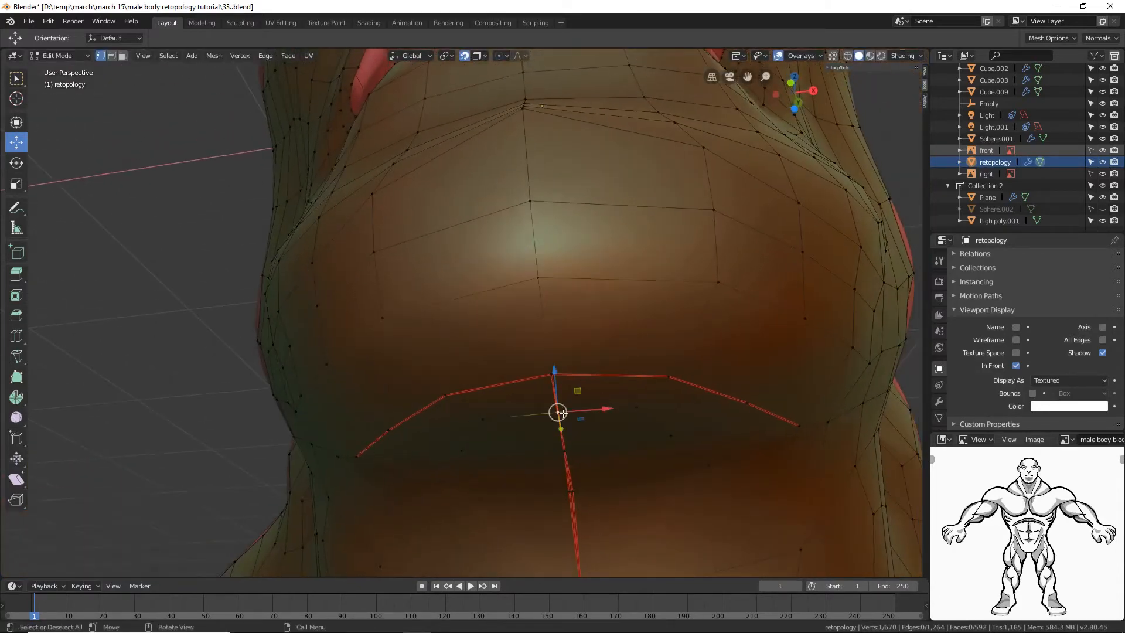
pyautogui.moveTo(598, 406); pyautogui.dragTo(604, 402)
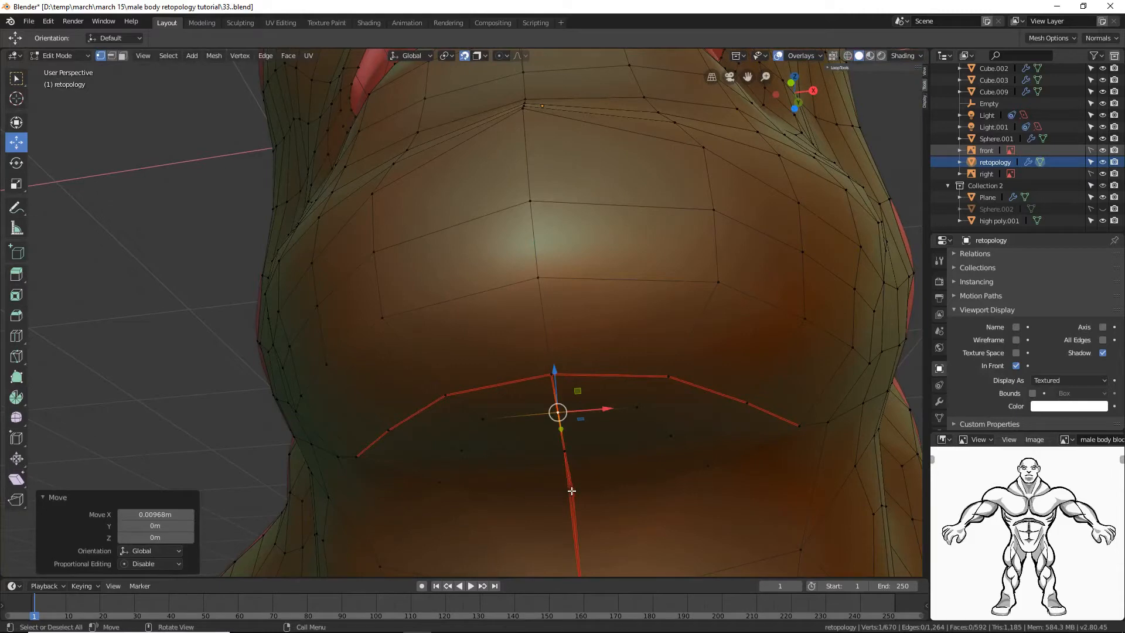
pyautogui.click(571, 490)
pyautogui.moveTo(612, 490); pyautogui.dragTo(666, 487)
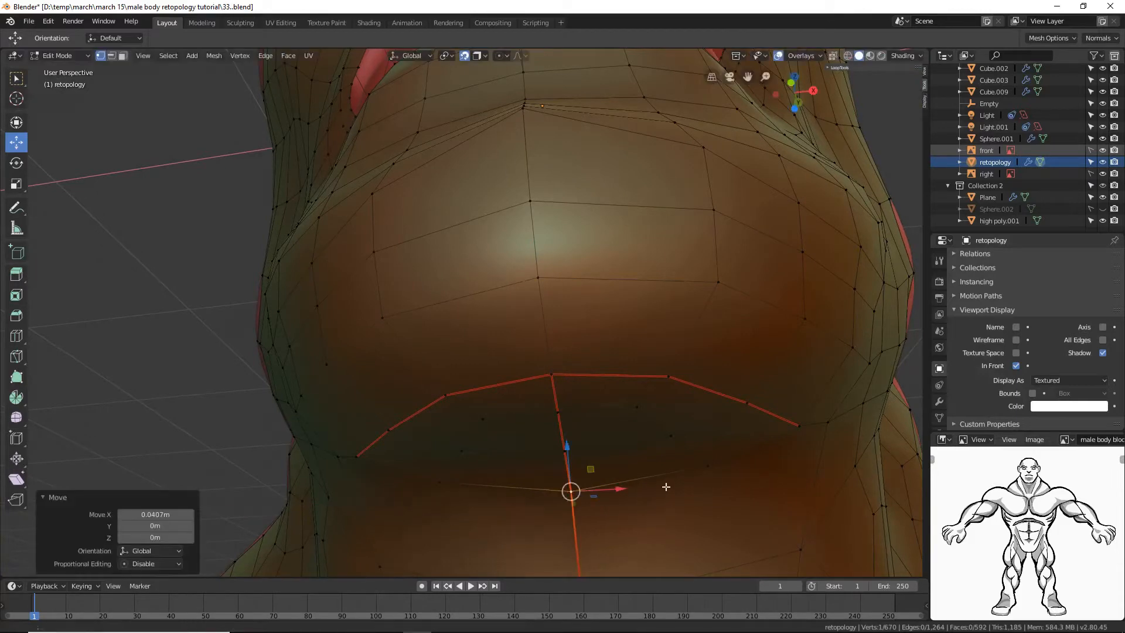
# Step: Close the seam on the middle of the throat by moving its three open vertices along X to the center line
pyautogui.keyDown('shift'); pyautogui.moveTo(666, 487); pyautogui.dragTo(667, 351, button='middle'); pyautogui.keyUp('shift')
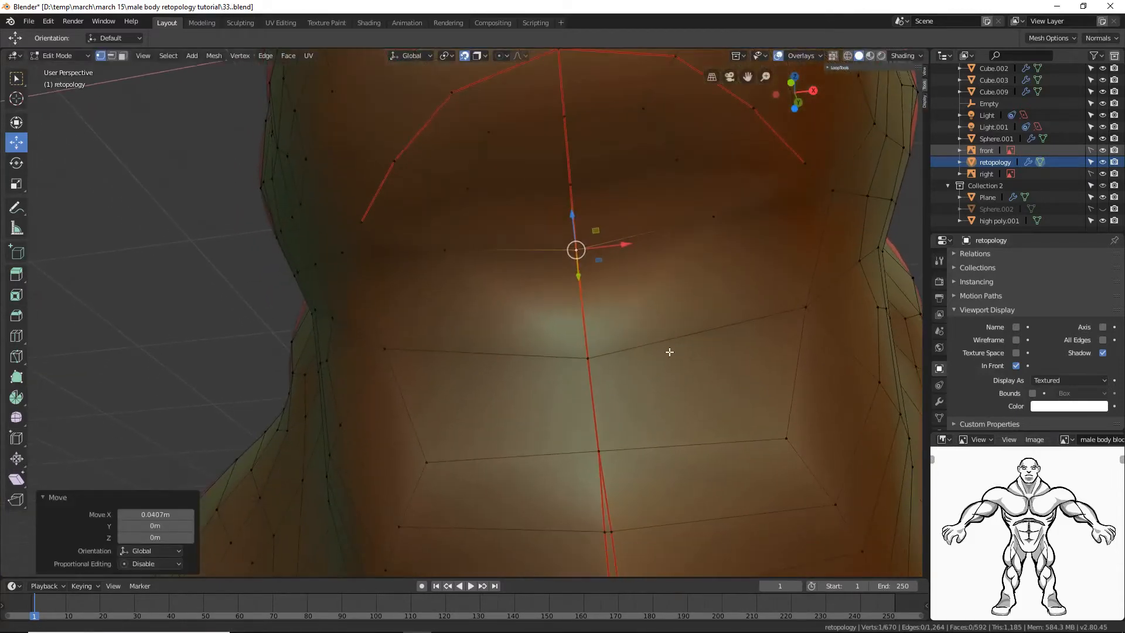
pyautogui.click(615, 530)
pyautogui.moveTo(650, 532); pyautogui.dragTo(683, 504)
pyautogui.keyDown('shift'); pyautogui.moveTo(683, 504); pyautogui.dragTo(614, 293, button='middle'); pyautogui.keyUp('shift')
pyautogui.click(585, 289)
pyautogui.moveTo(628, 286); pyautogui.dragTo(644, 294)
pyautogui.click(588, 350)
pyautogui.moveTo(631, 350); pyautogui.dragTo(660, 351)
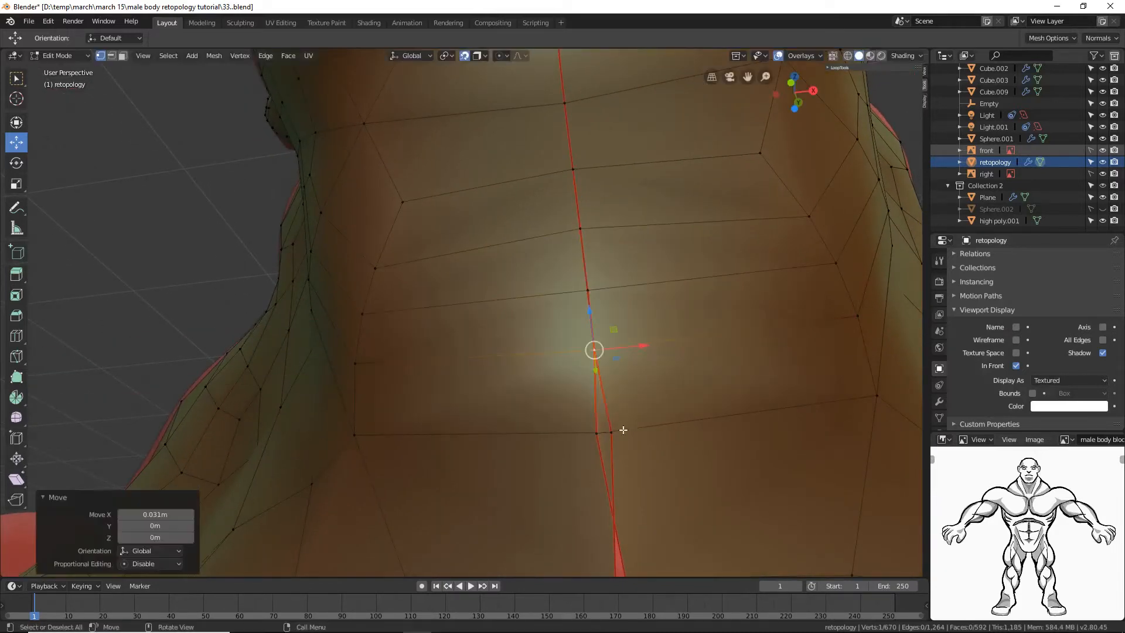
# Step: Close the seam at the base of the throat by moving its last three vertices along X, down to the chest strip
pyautogui.click(614, 438)
pyautogui.moveTo(642, 429); pyautogui.dragTo(701, 431)
pyautogui.keyDown('shift'); pyautogui.moveTo(701, 431); pyautogui.dragTo(615, 368, button='middle'); pyautogui.keyUp('shift')
pyautogui.click(558, 378)
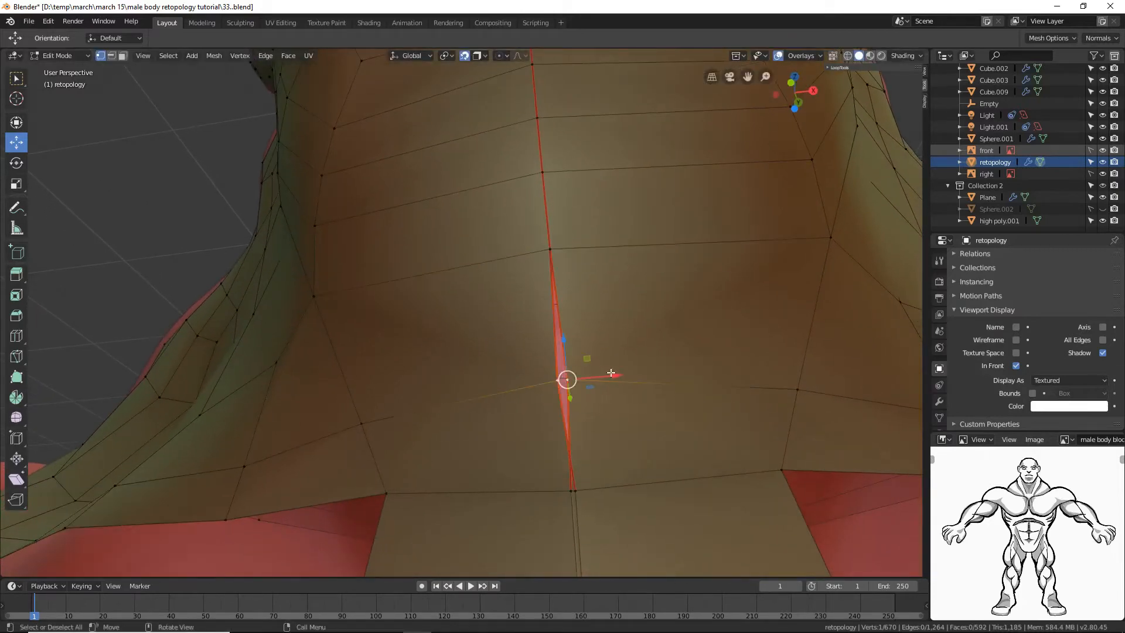
pyautogui.press('g')
pyautogui.press('x')
pyautogui.click(598, 393)
pyautogui.click(572, 491)
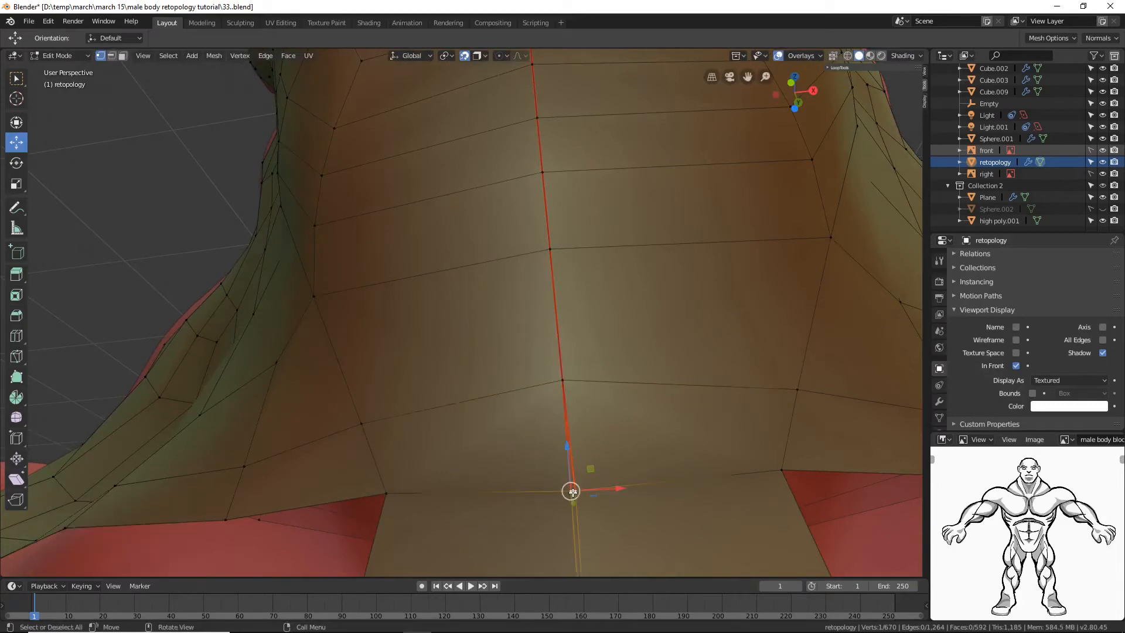
pyautogui.moveTo(615, 488); pyautogui.dragTo(619, 488)
pyautogui.keyDown('shift'); pyautogui.moveTo(619, 488); pyautogui.dragTo(628, 461, button='middle'); pyautogui.keyUp('shift')
pyautogui.moveTo(648, 307); pyautogui.dragTo(670, 346, button='middle')
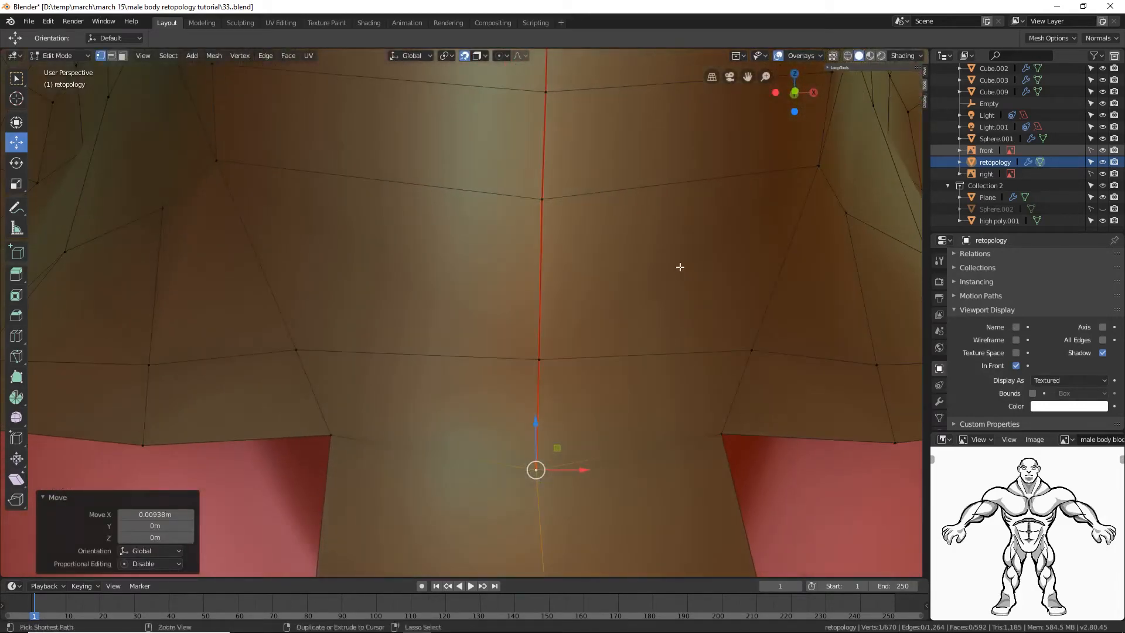
# Step: Check the closed throat seam, deselect the mesh and save the file as a new version, 34.blend
pyautogui.keyDown('ctrl'); pyautogui.moveTo(680, 266); pyautogui.dragTo(658, 350, button='middle'); pyautogui.keyUp('ctrl')
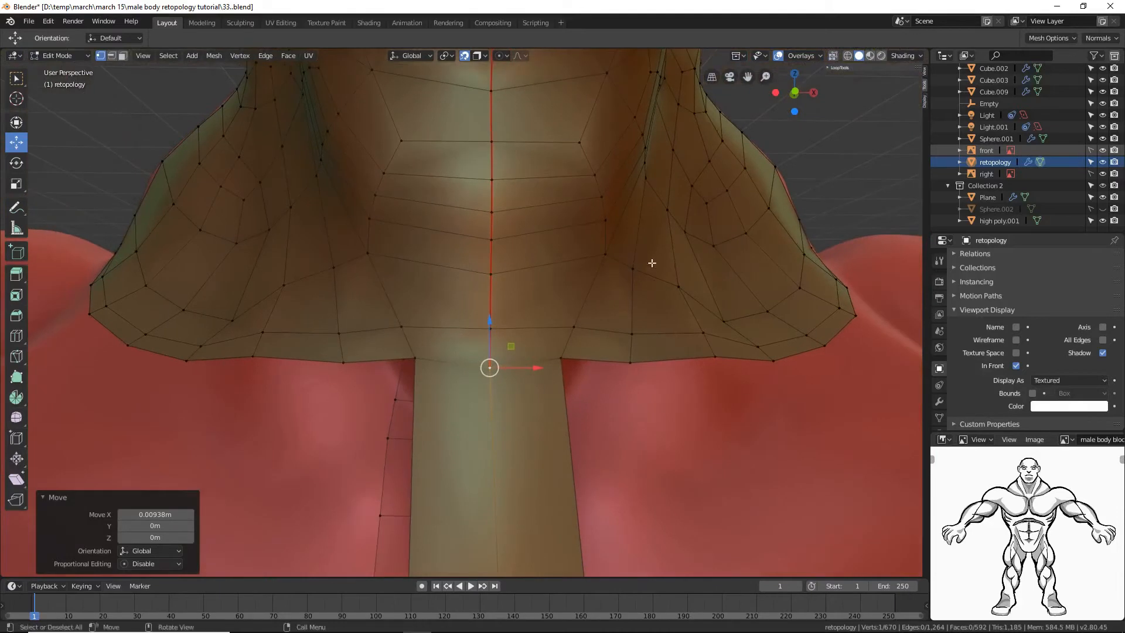
pyautogui.moveTo(651, 262); pyautogui.dragTo(635, 334, button='middle')
pyautogui.click(830, 240)
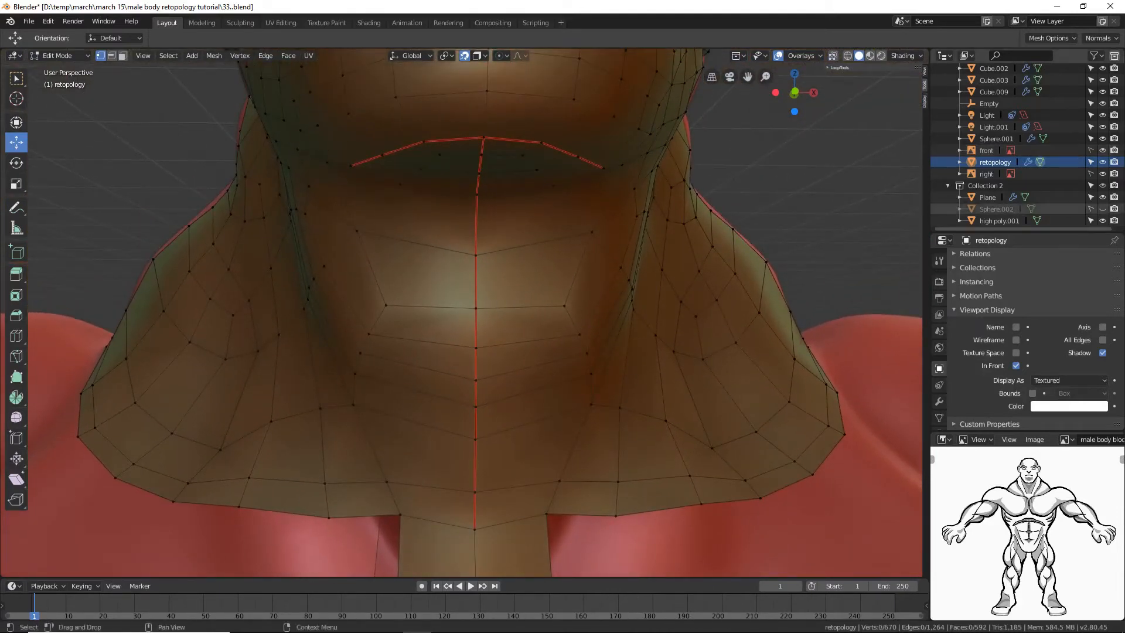
pyautogui.hotkey('ctrl', 'alt', 's')
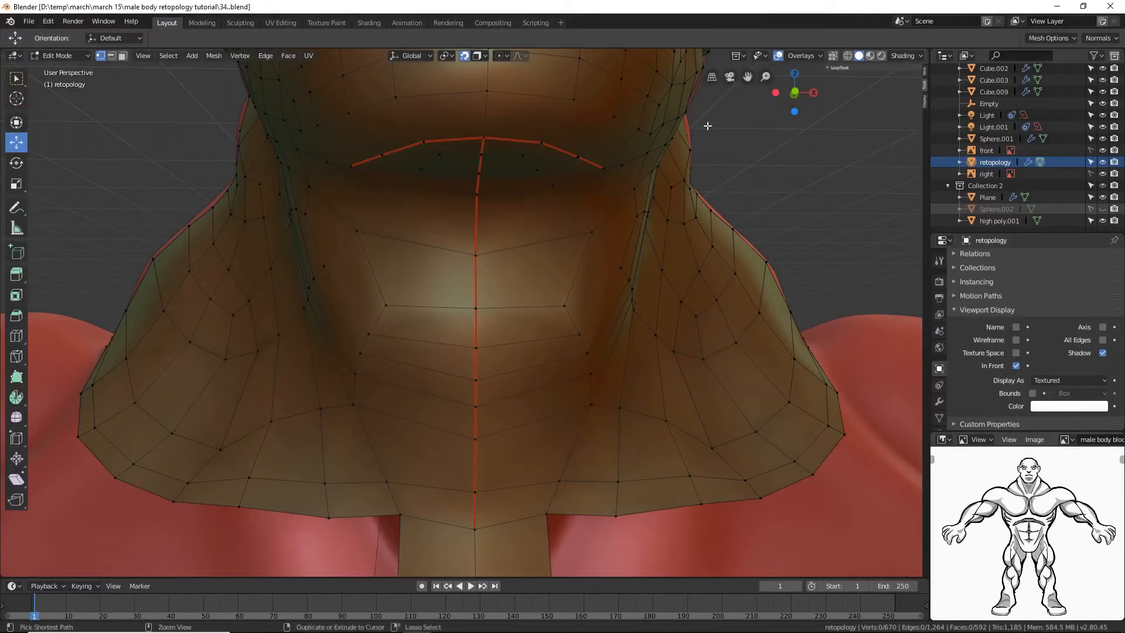
# Step: Add three centered loop cuts across the front torso strip, one in each long face from the collarbone down to the lower chest
pyautogui.scroll(-6, 729, 157)
pyautogui.moveTo(715, 231); pyautogui.dragTo(679, 286, button='middle')
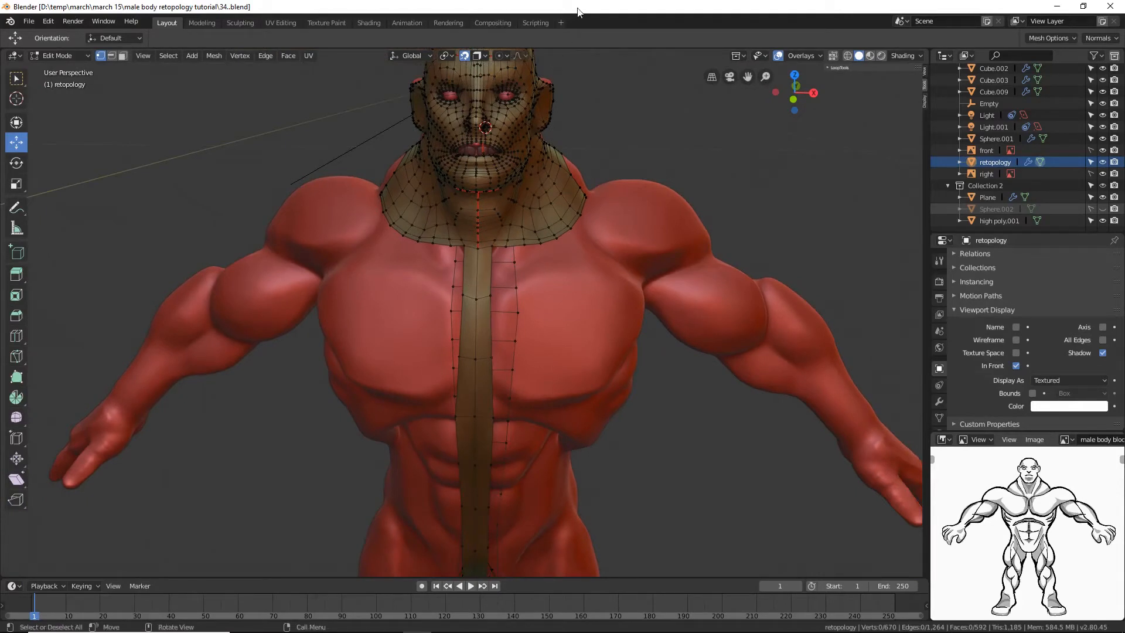
pyautogui.hotkey('ctrl', 'r')
pyautogui.click(481, 269)
pyautogui.rightClick(504, 327)
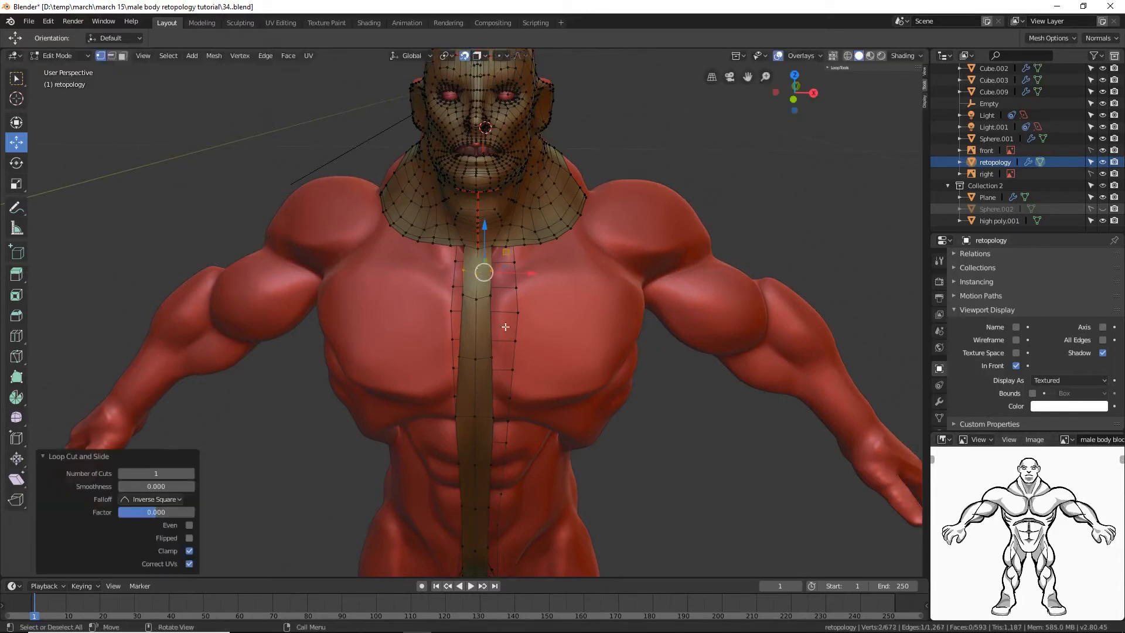
pyautogui.hotkey('ctrl', 'r')
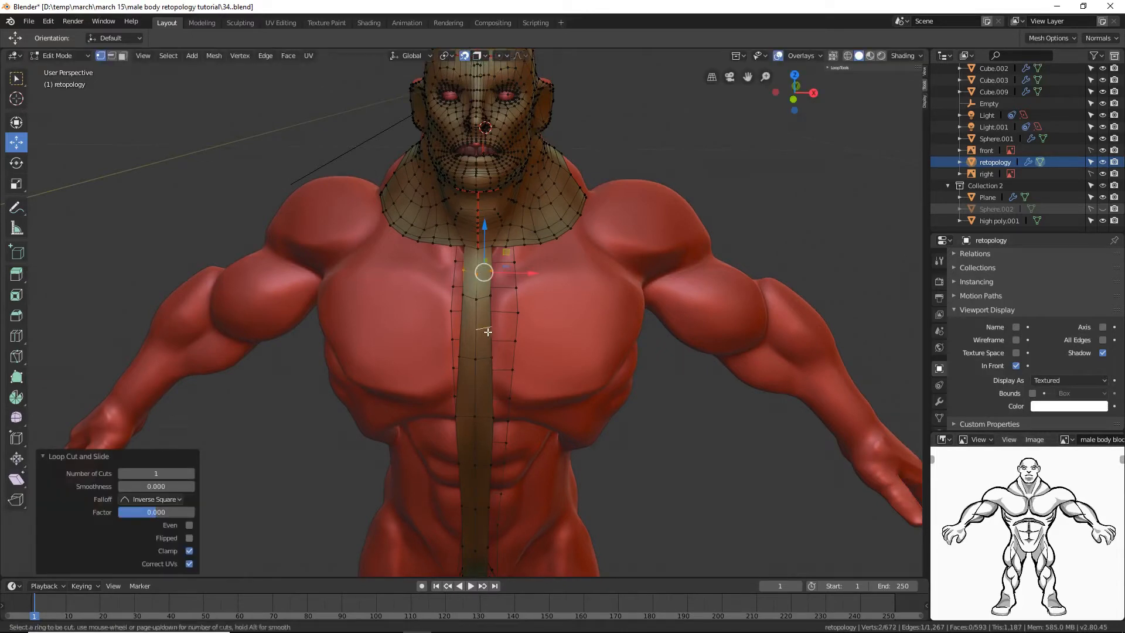
pyautogui.click(488, 332)
pyautogui.rightClick(486, 337)
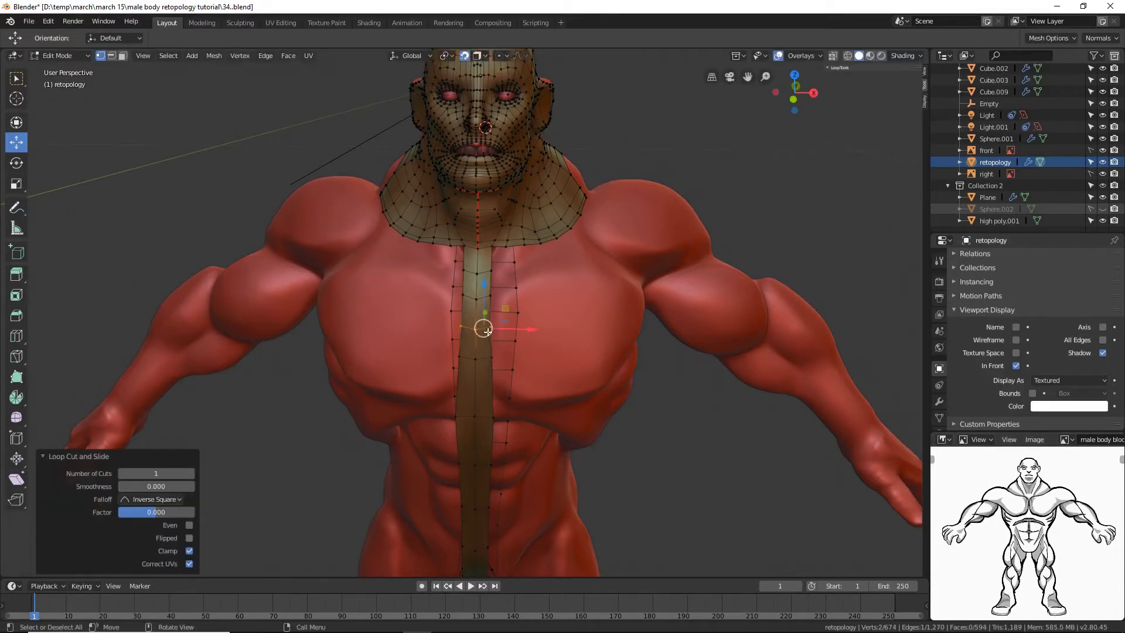
pyautogui.keyDown('ctrl'); pyautogui.rightClick(484, 392); pyautogui.keyUp('ctrl')
# Step: Add four centered loop cuts across the remaining long faces of the front strip over the abdomen, and deselect everything
pyautogui.moveTo(484, 392); pyautogui.dragTo(515, 389, button='middle')
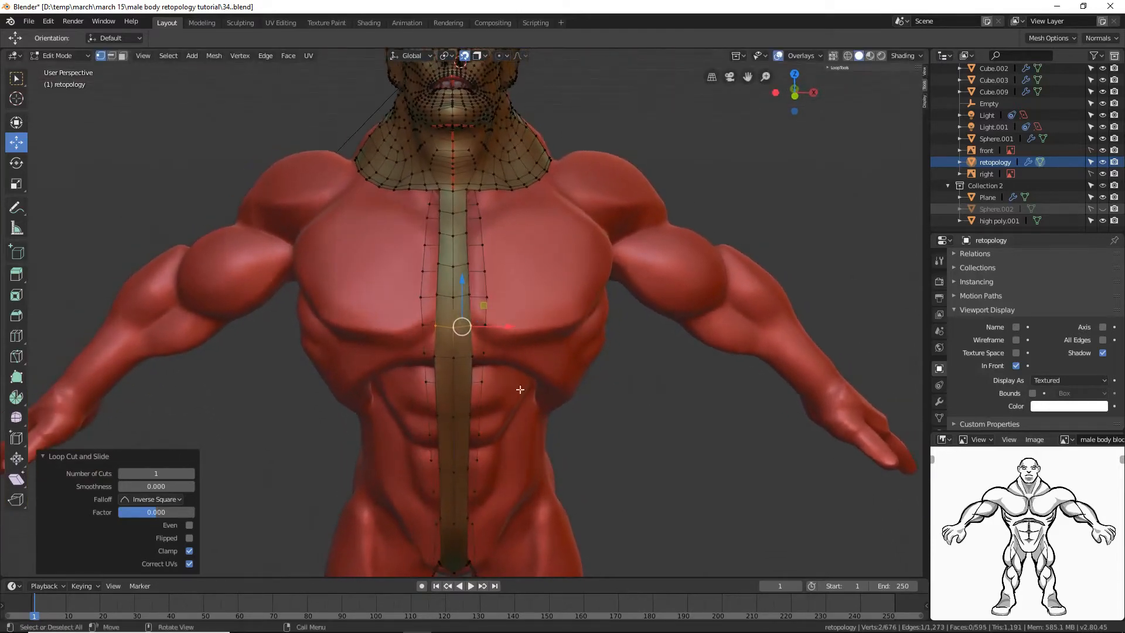
pyautogui.keyDown('ctrl'); pyautogui.rightClick(462, 385); pyautogui.keyUp('ctrl')
pyautogui.hotkey('ctrl', 'r')
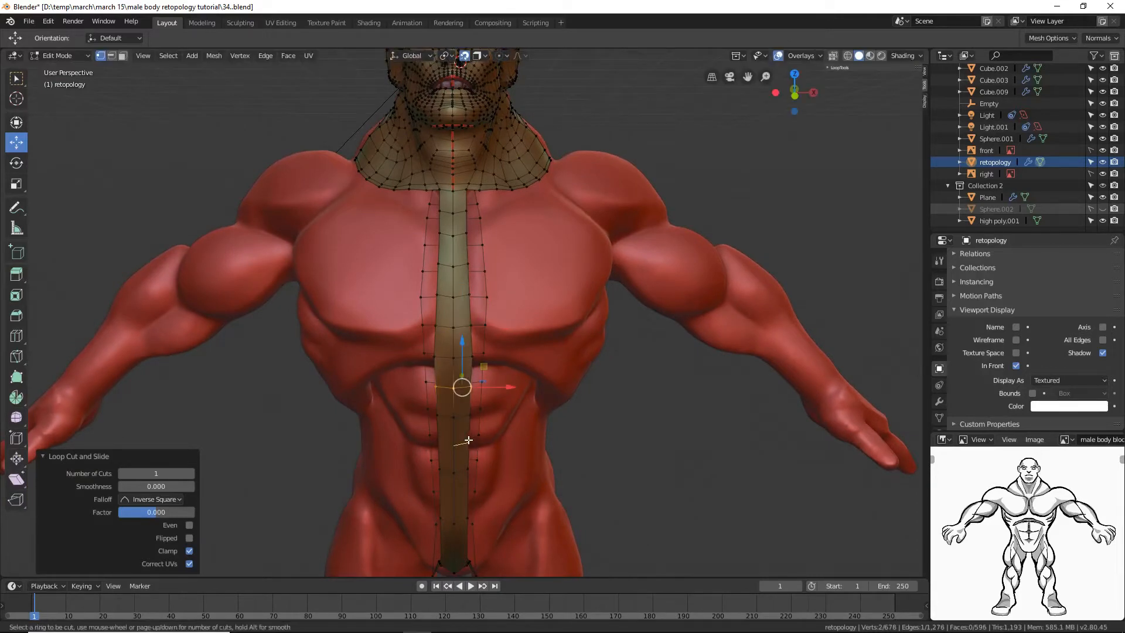
pyautogui.click(461, 493)
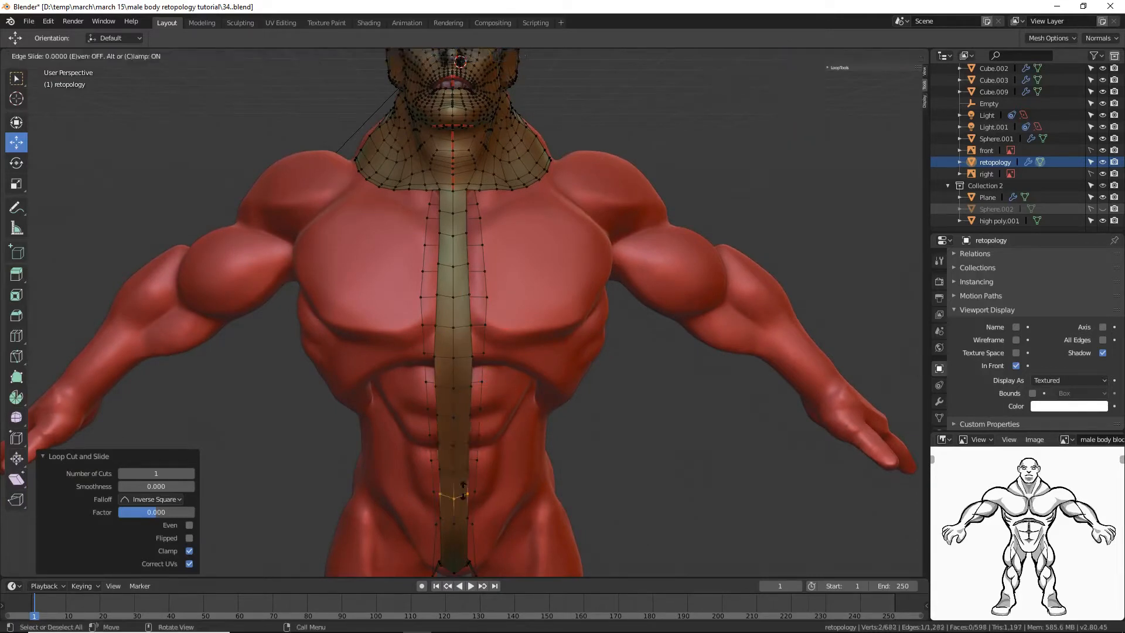
pyautogui.click(463, 491)
pyautogui.hotkey('ctrl', 'r')
pyautogui.click(457, 545)
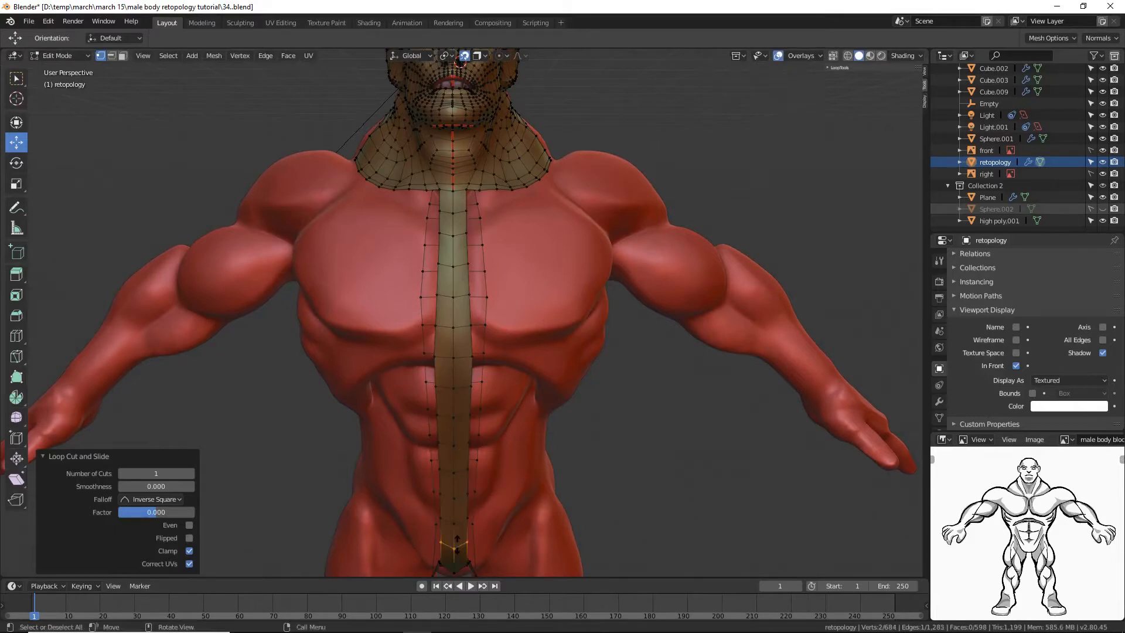
pyautogui.click(457, 545)
pyautogui.click(725, 454)
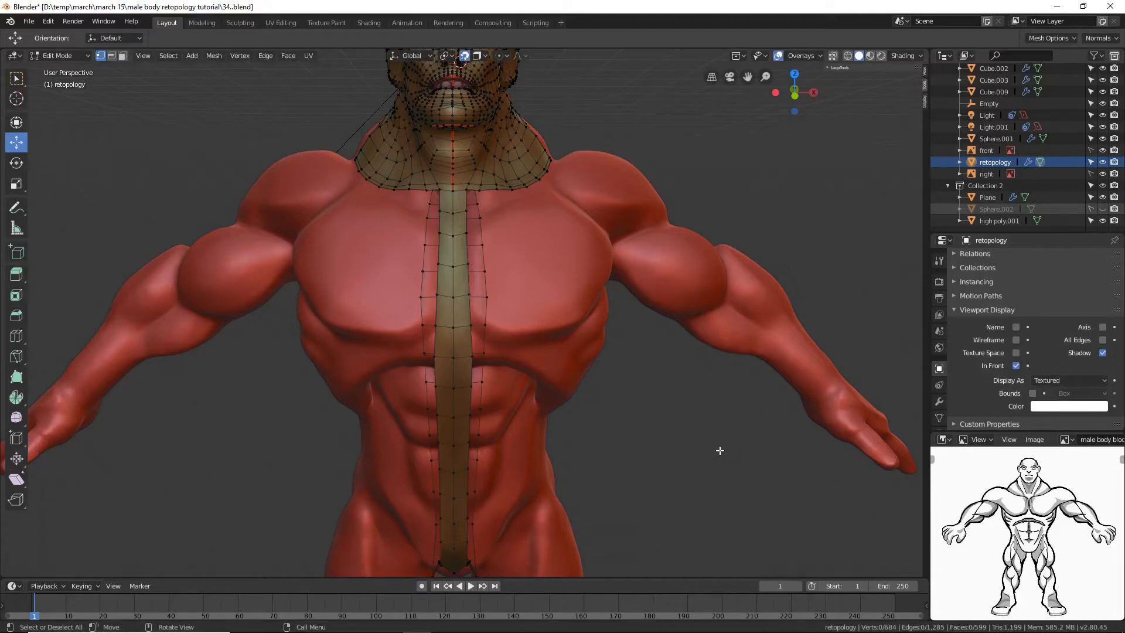
# Step: Clip the view to the front half of the body from the side, and save the file as 35.blend
pyautogui.moveTo(718, 449); pyautogui.dragTo(679, 449, button='middle')
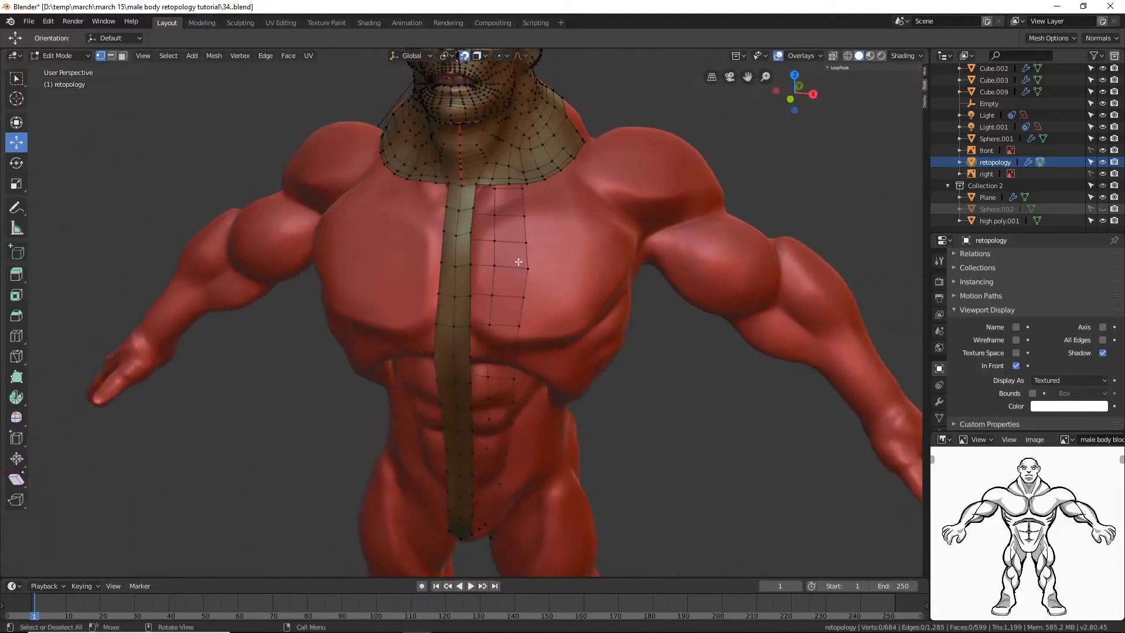
pyautogui.moveTo(536, 280); pyautogui.dragTo(567, 259, button='middle')
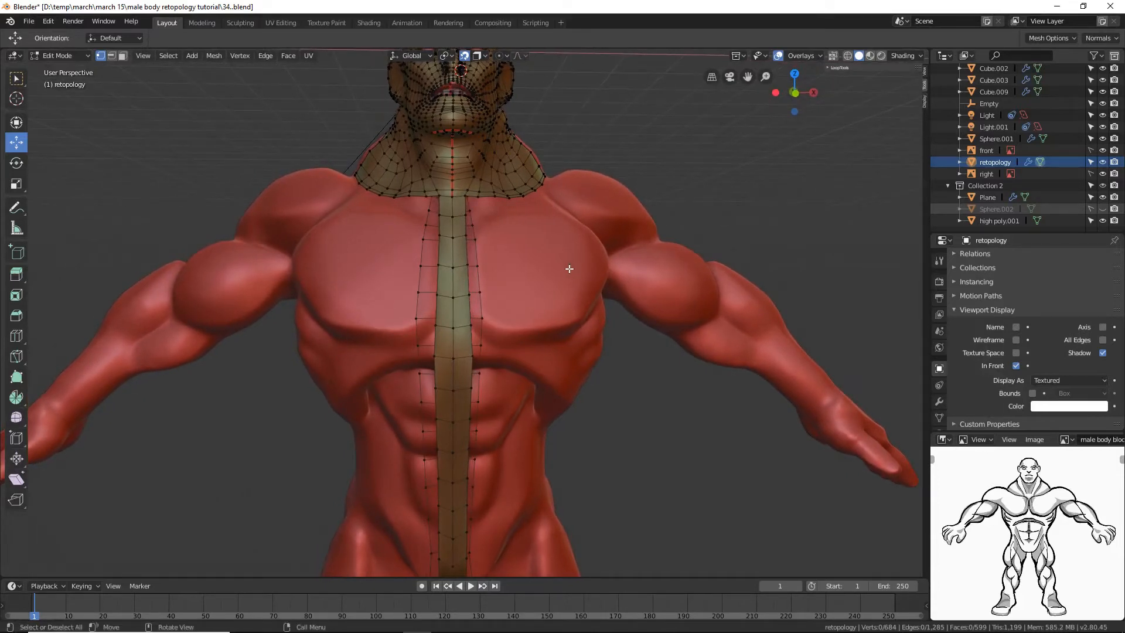
pyautogui.moveTo(622, 349); pyautogui.dragTo(528, 283, button='middle')
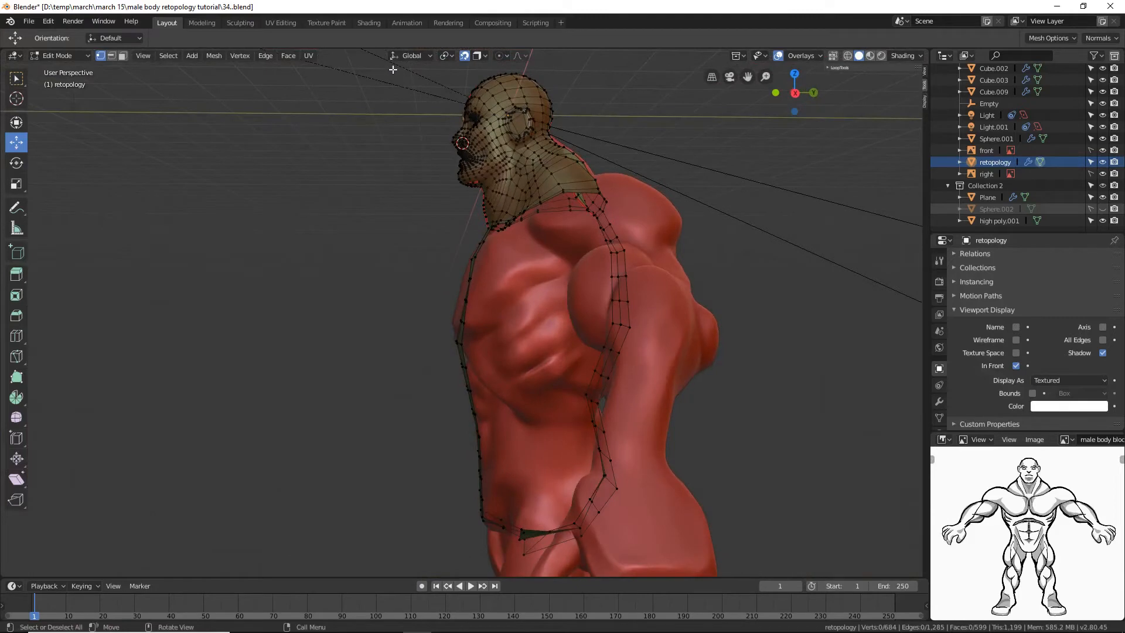
pyautogui.press('b')
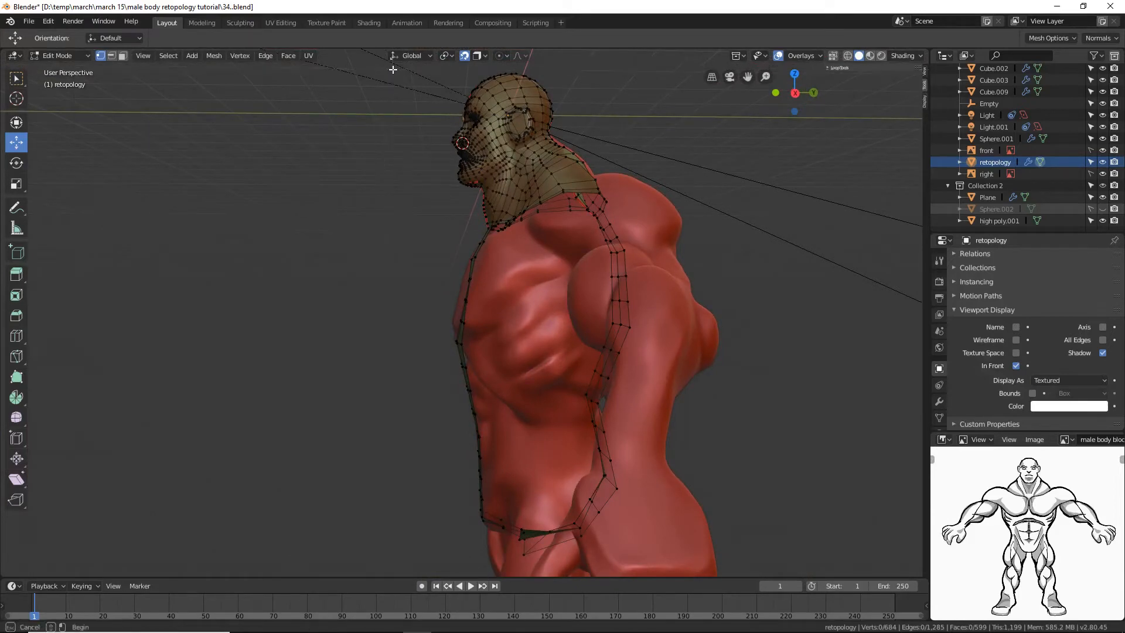
pyautogui.moveTo(392, 69); pyautogui.dragTo(563, 545)
pyautogui.moveTo(454, 408); pyautogui.dragTo(577, 402, button='middle')
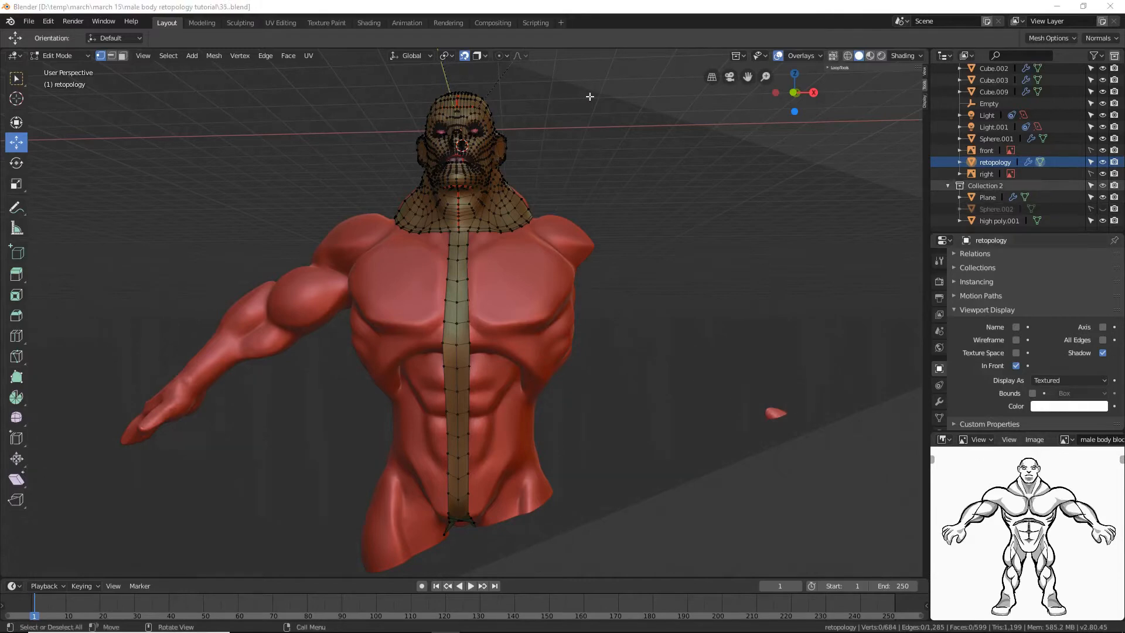
pyautogui.click(592, 14)
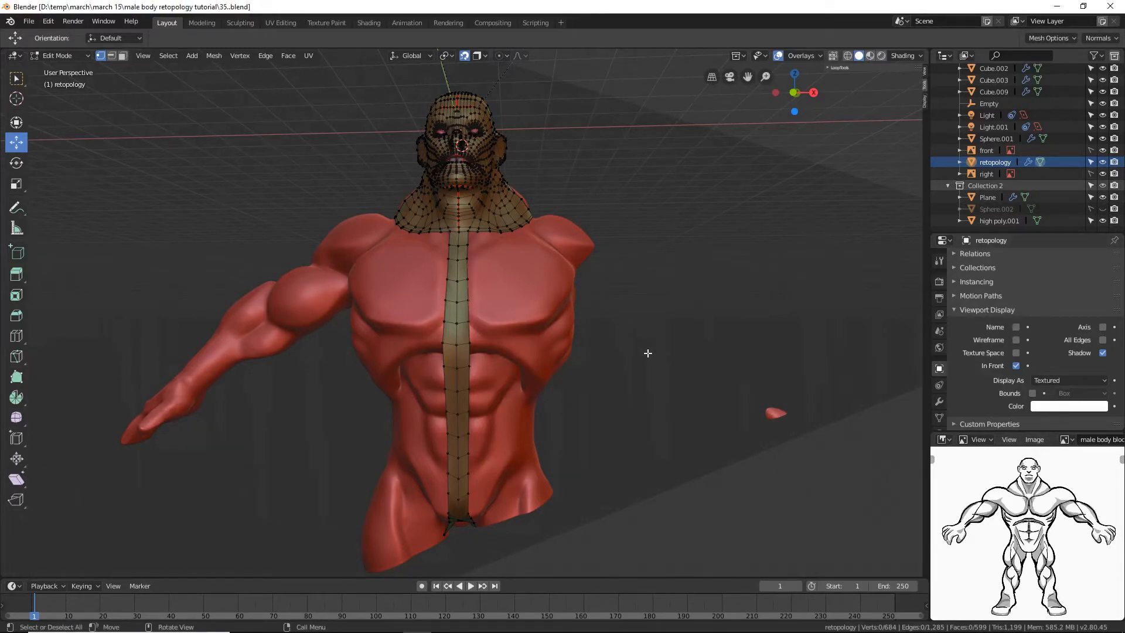
# Step: In edge select mode, extrude the front strip's outer edge at the lower chest toward the pectoral crease and scale the new edge down
pyautogui.click(112, 55)
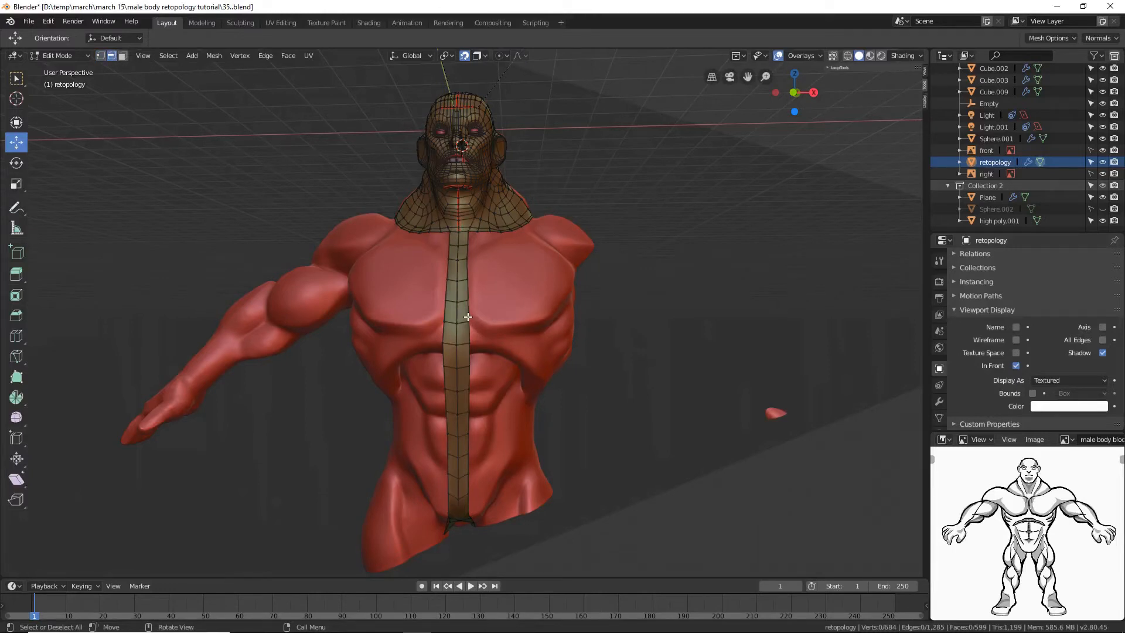
pyautogui.click(467, 314)
pyautogui.keyDown('ctrl'); pyautogui.moveTo(616, 375); pyautogui.dragTo(614, 292, button='middle'); pyautogui.keyUp('ctrl')
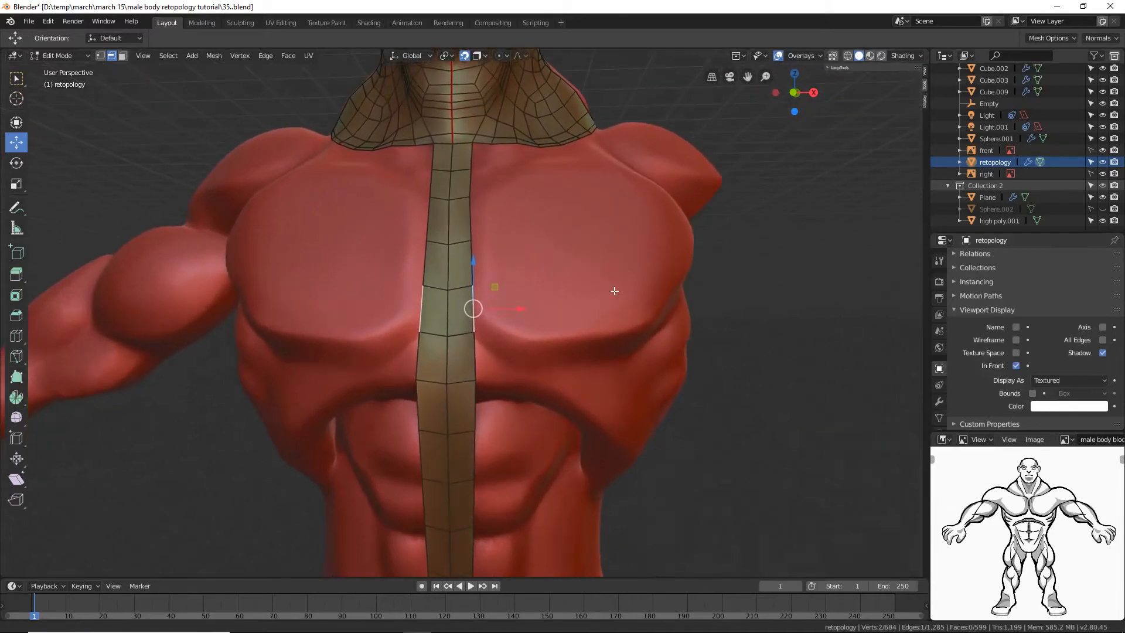
pyautogui.press('ctrl')
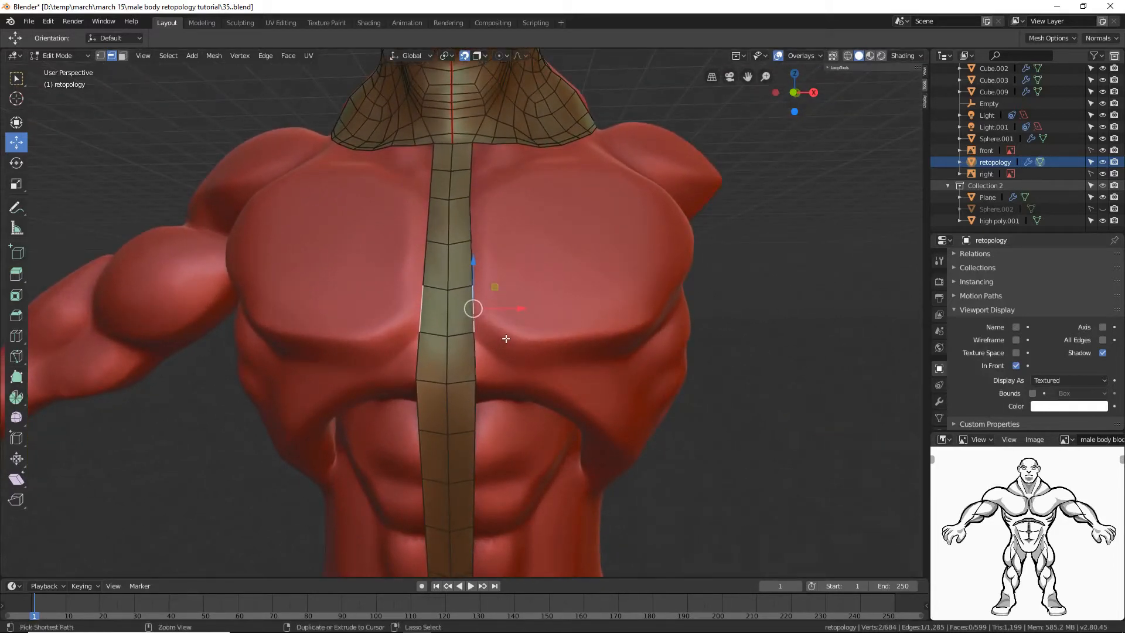
pyautogui.keyDown('ctrl'); pyautogui.rightClick(506, 338); pyautogui.keyUp('ctrl')
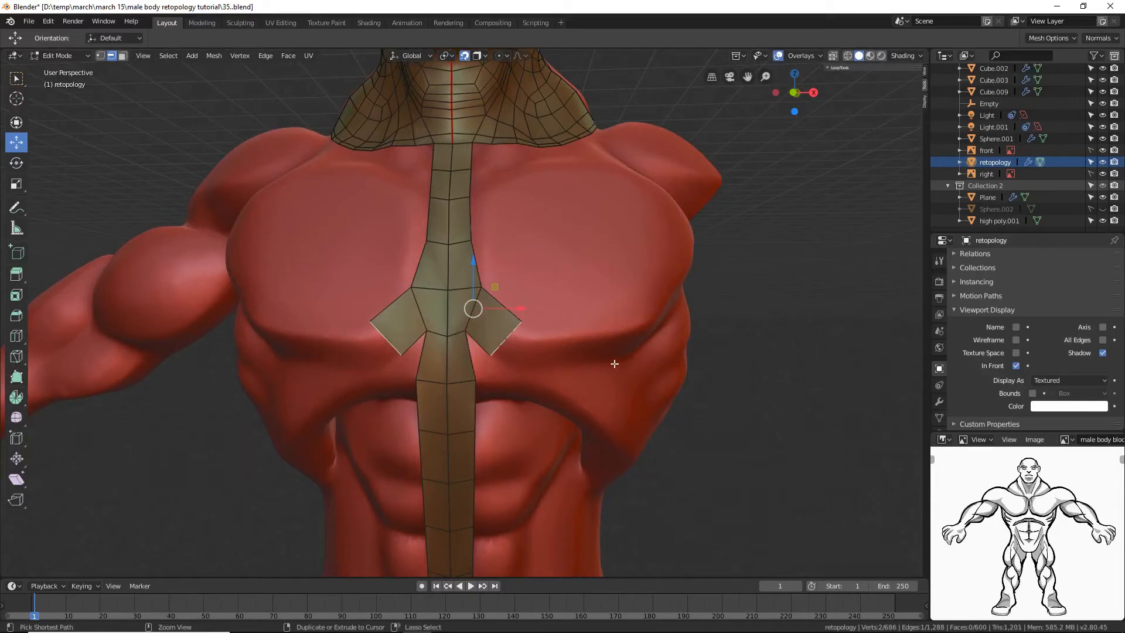
pyautogui.press('s')
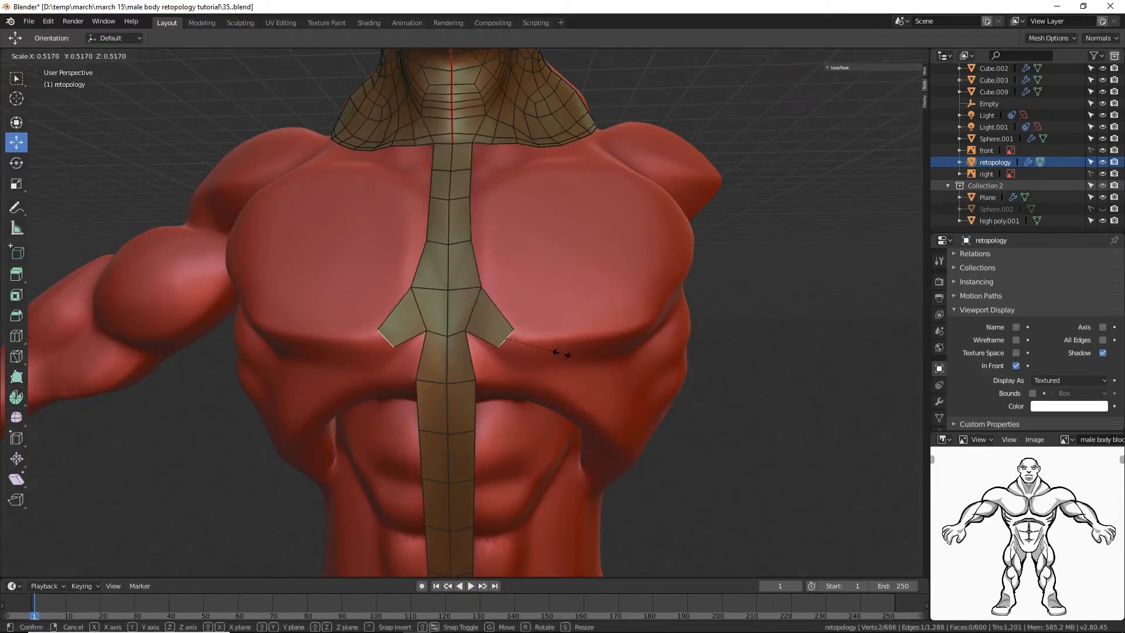
pyautogui.click(560, 352)
# Step: Extrude the edge five more times along the lower pectoral crease up to the armpit, and save the file as 36.blend
pyautogui.keyDown('ctrl'); pyautogui.rightClick(571, 354); pyautogui.keyUp('ctrl')
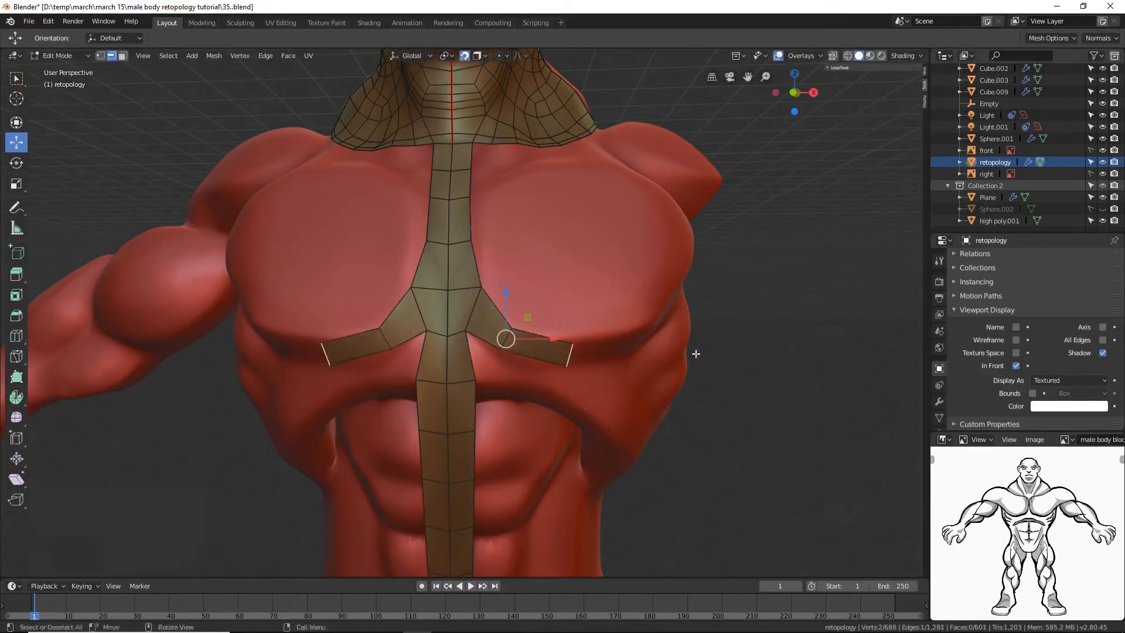
pyautogui.moveTo(695, 351); pyautogui.dragTo(648, 339, button='middle')
pyautogui.keyDown('ctrl'); pyautogui.rightClick(641, 339); pyautogui.keyUp('ctrl')
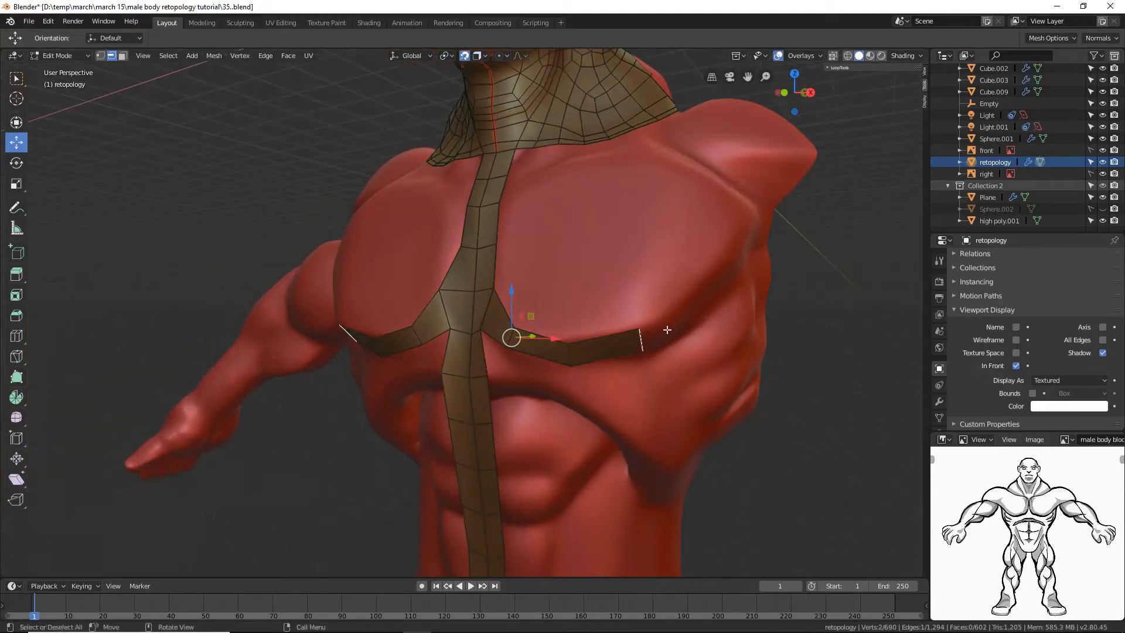
pyautogui.moveTo(727, 337); pyautogui.dragTo(709, 332, button='middle')
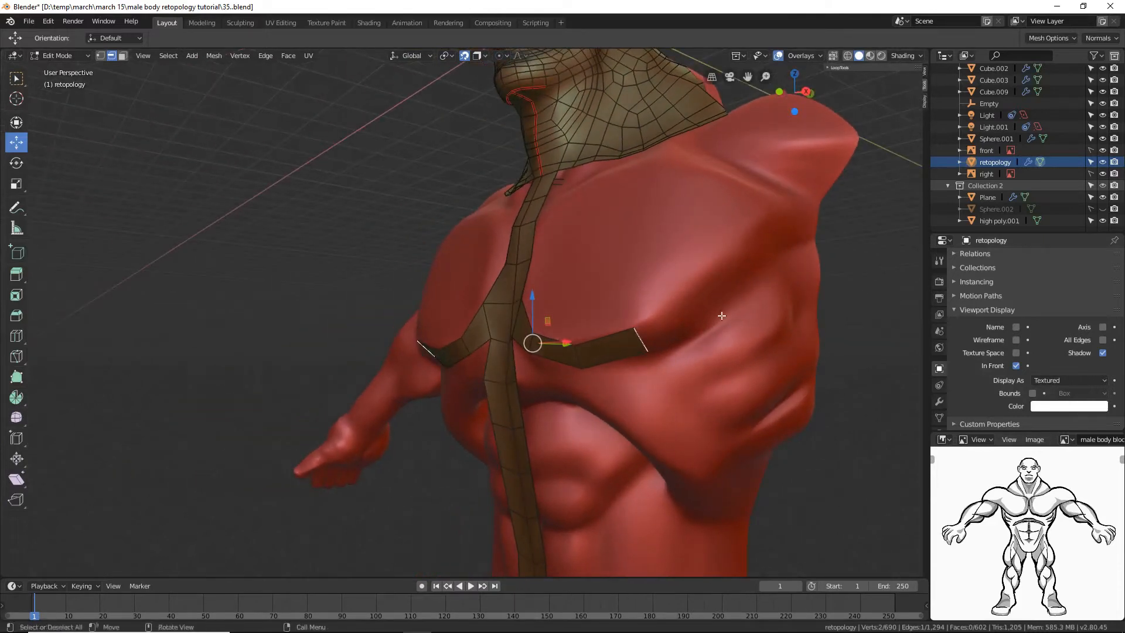
pyautogui.keyDown('ctrl'); pyautogui.rightClick(707, 303); pyautogui.keyUp('ctrl')
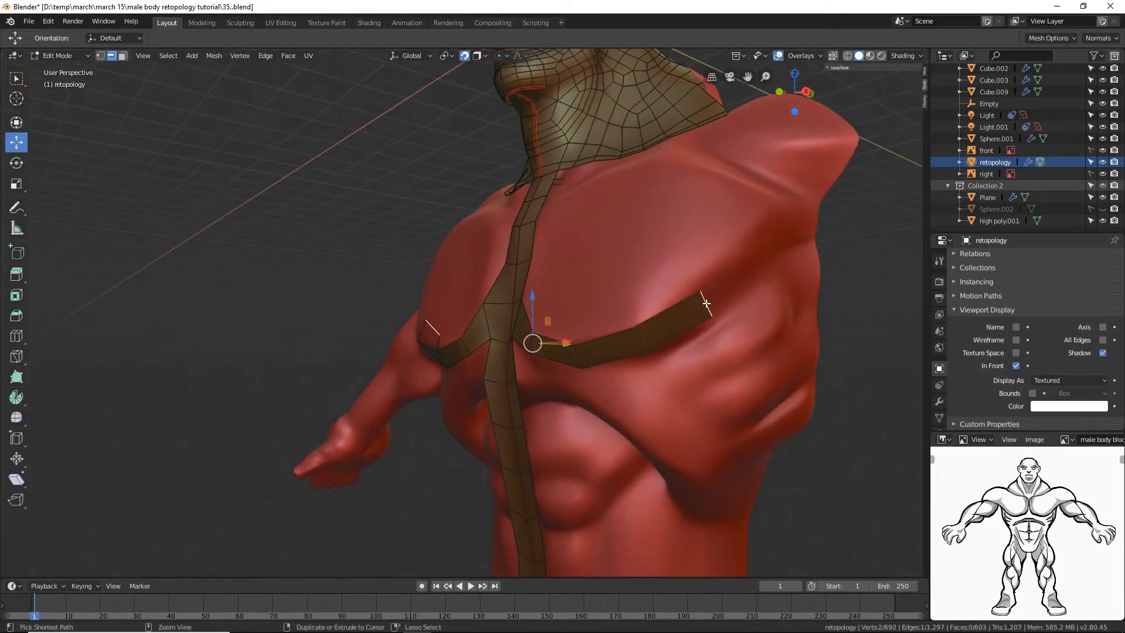
pyautogui.keyDown('ctrl'); pyautogui.rightClick(756, 257); pyautogui.keyUp('ctrl')
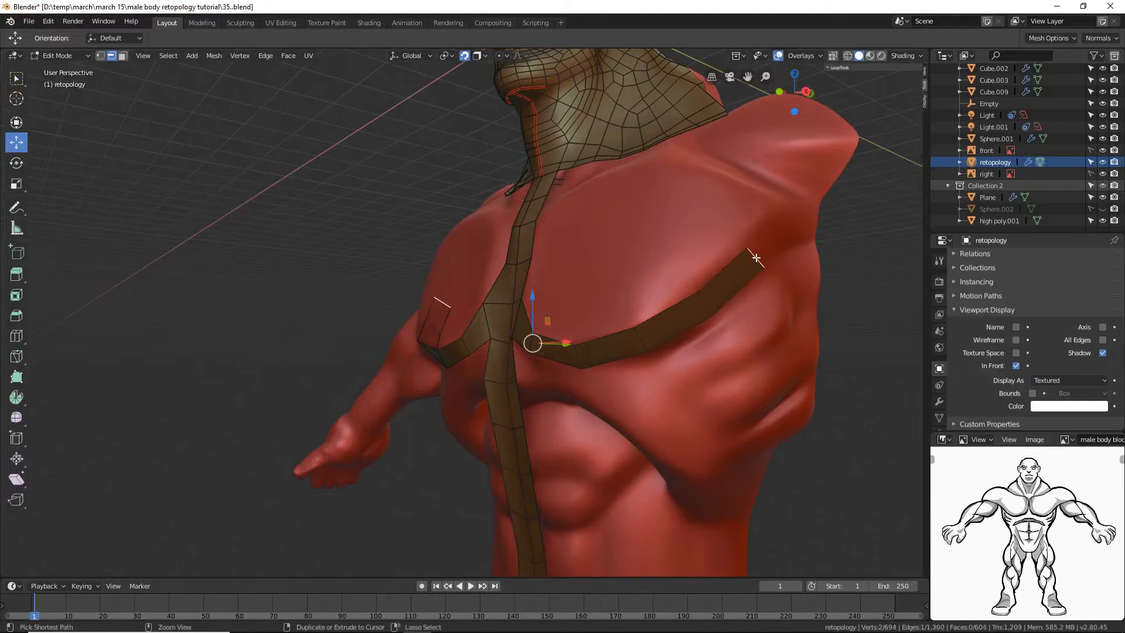
pyautogui.keyDown('ctrl'); pyautogui.rightClick(794, 208); pyautogui.keyUp('ctrl')
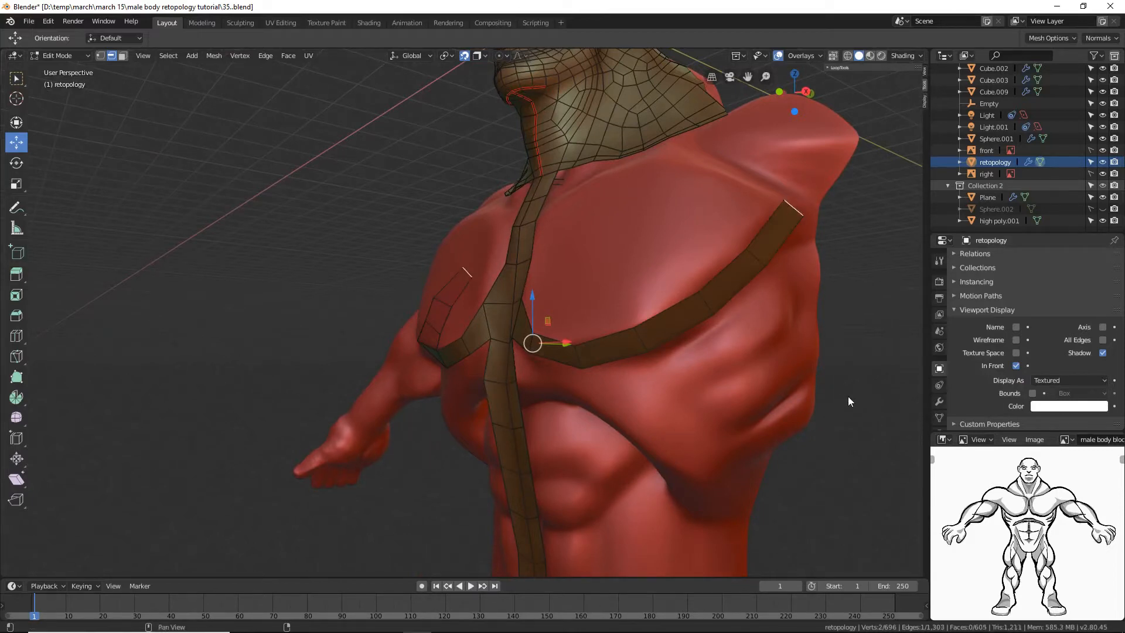
pyautogui.hotkey('alt', 'a')
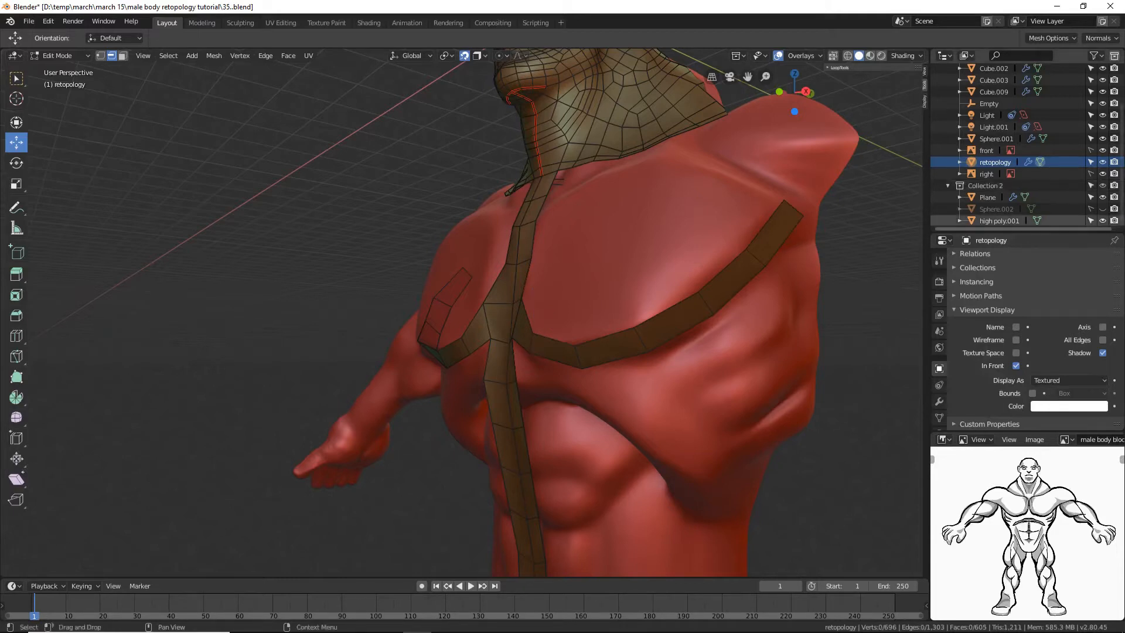
pyautogui.hotkey('ctrl', 'alt', 's')
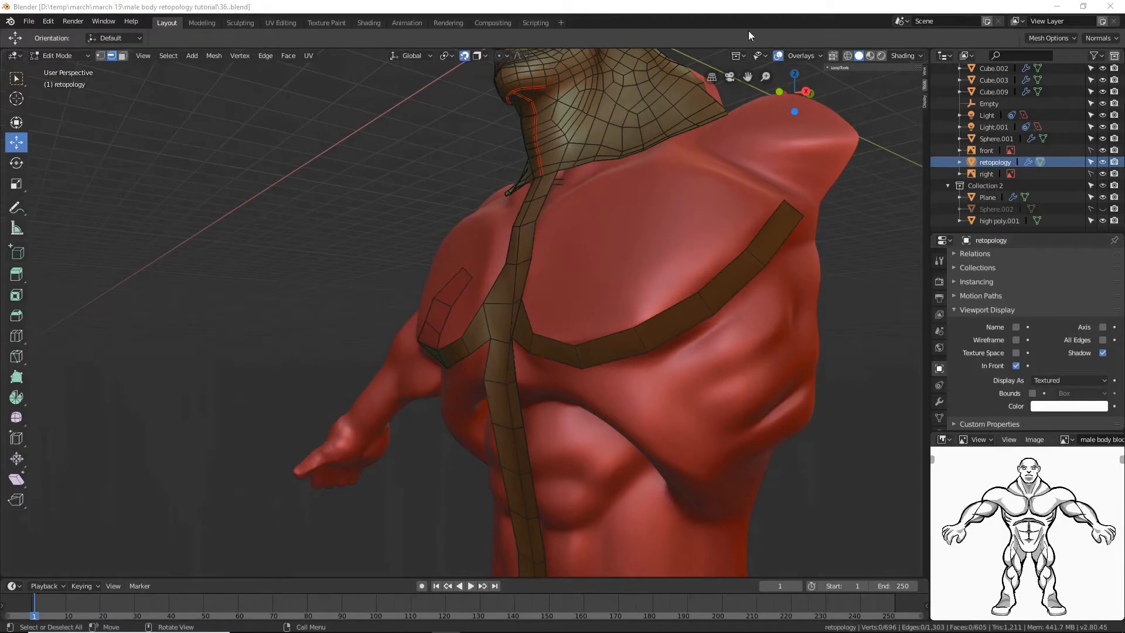
# Step: Remove the view clipping so the whole body is shown, and save the file as 37.blend
pyautogui.moveTo(794, 151); pyautogui.dragTo(458, 273, button='middle')
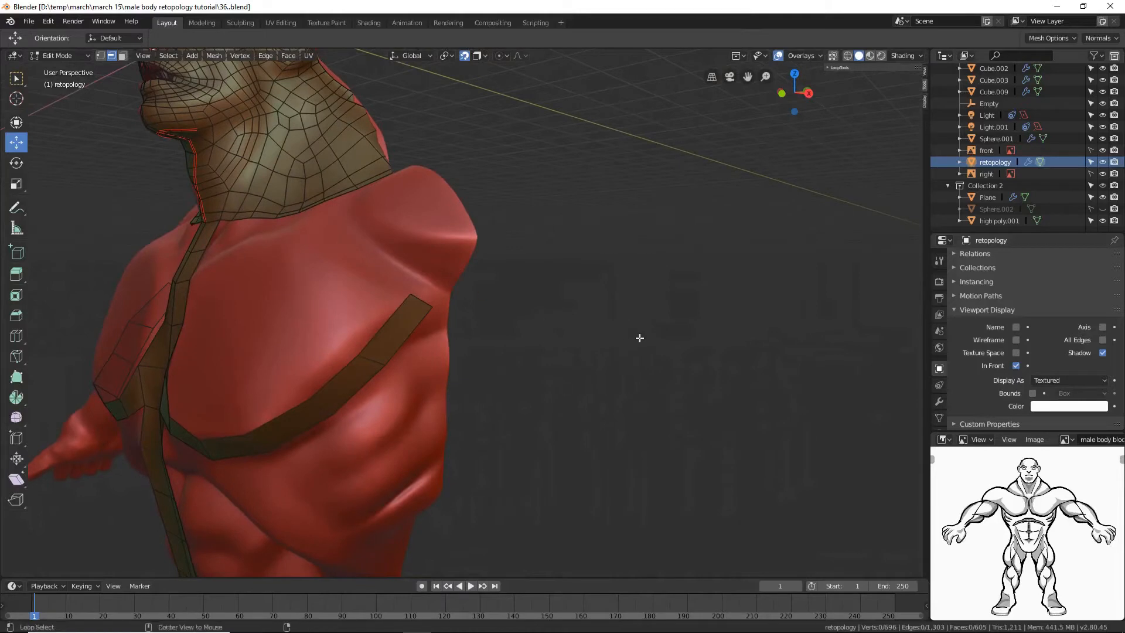
pyautogui.hotkey('alt', 'h')
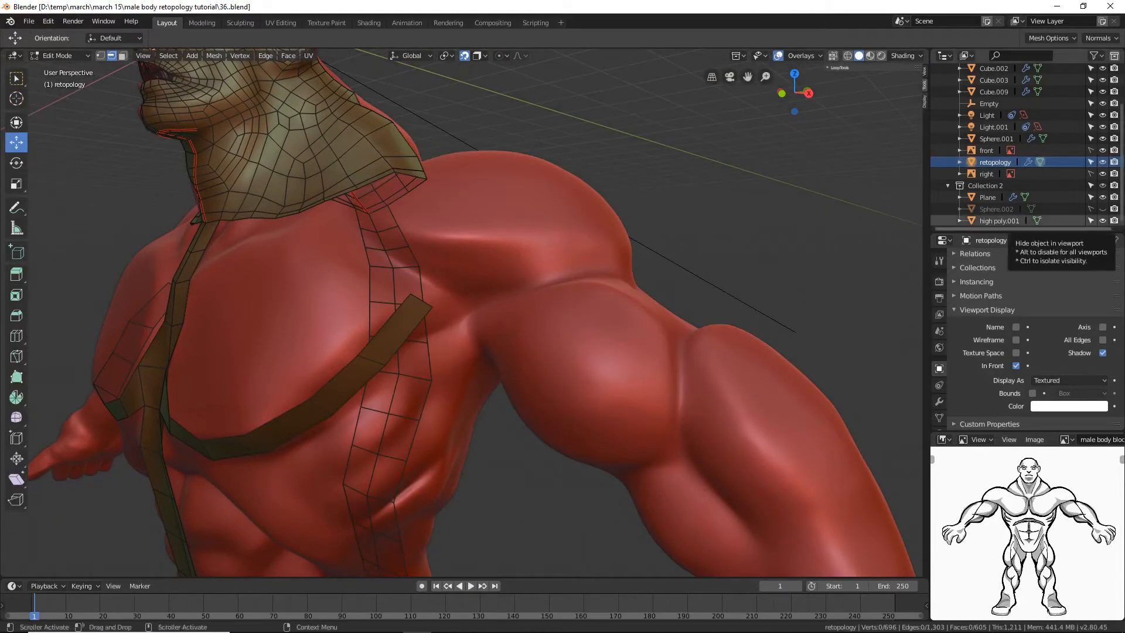
pyautogui.hotkey('ctrl', 'alt', 's')
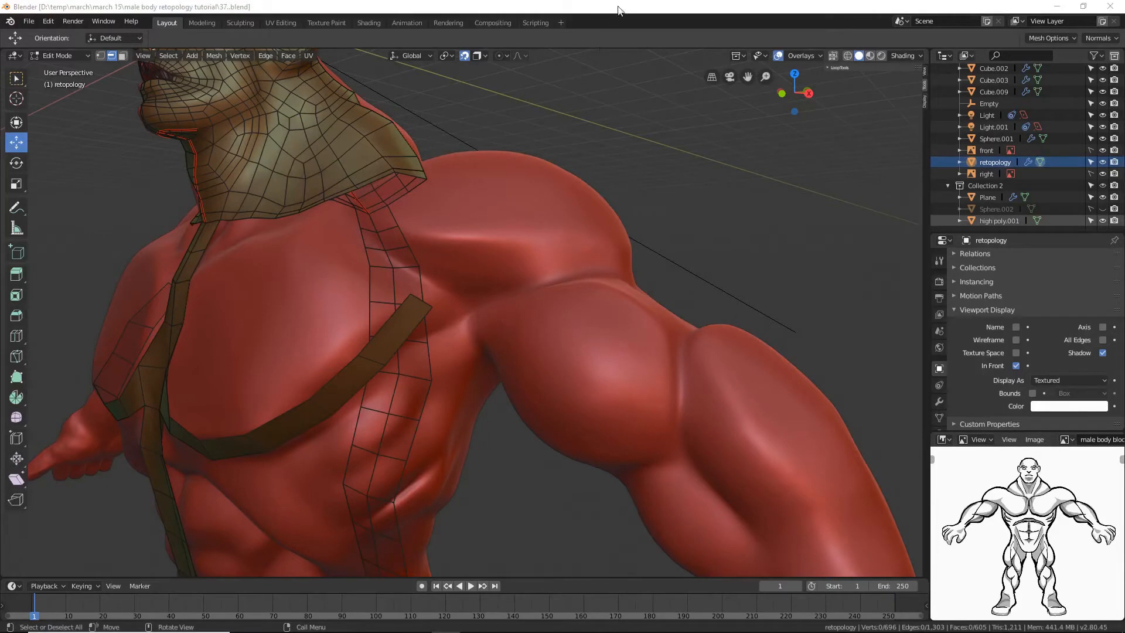
pyautogui.moveTo(684, 177); pyautogui.dragTo(619, 200, button='middle')
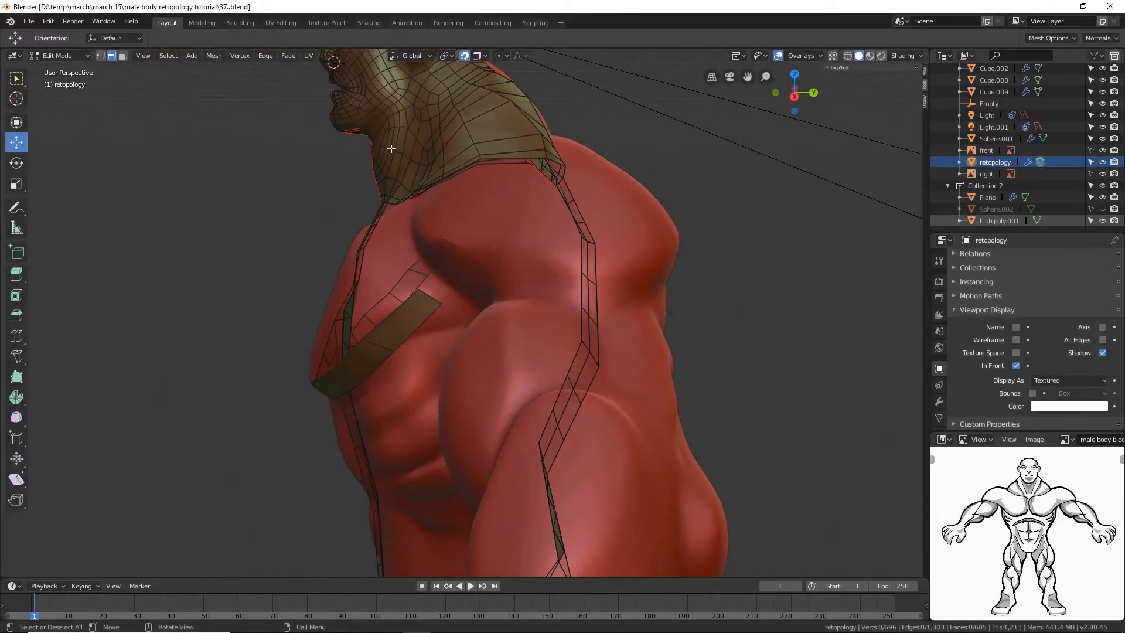
# Step: Clip the side view to the region around the front of the shoulder, and save the file as 38.blend
pyautogui.press('b')
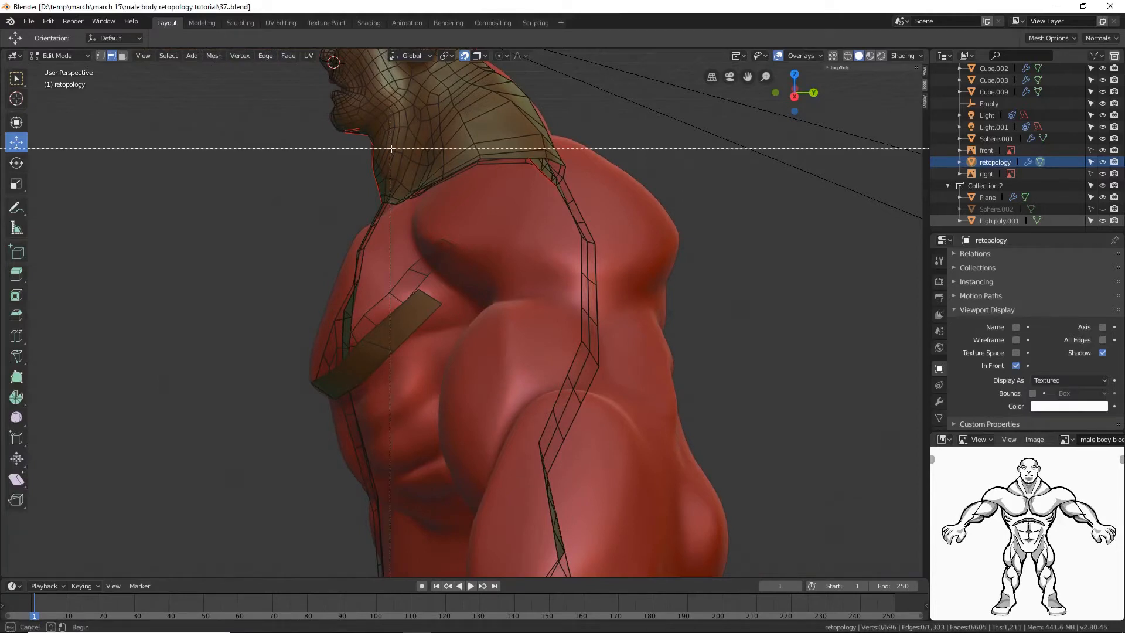
pyautogui.moveTo(391, 149); pyautogui.dragTo(533, 354)
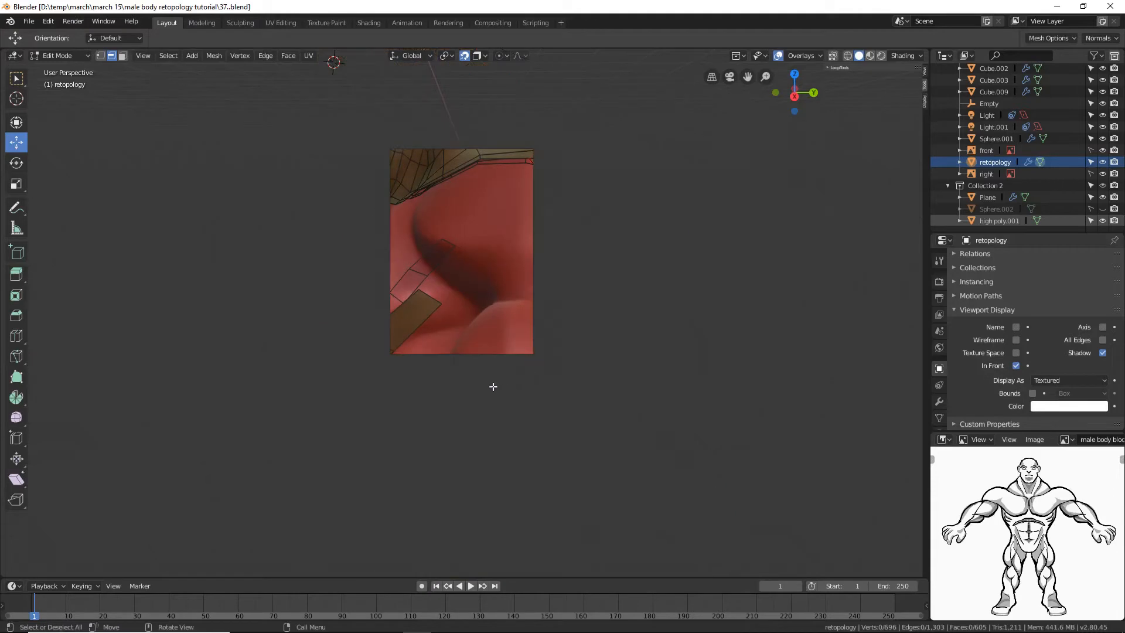
pyautogui.moveTo(467, 371); pyautogui.dragTo(404, 218, button='middle')
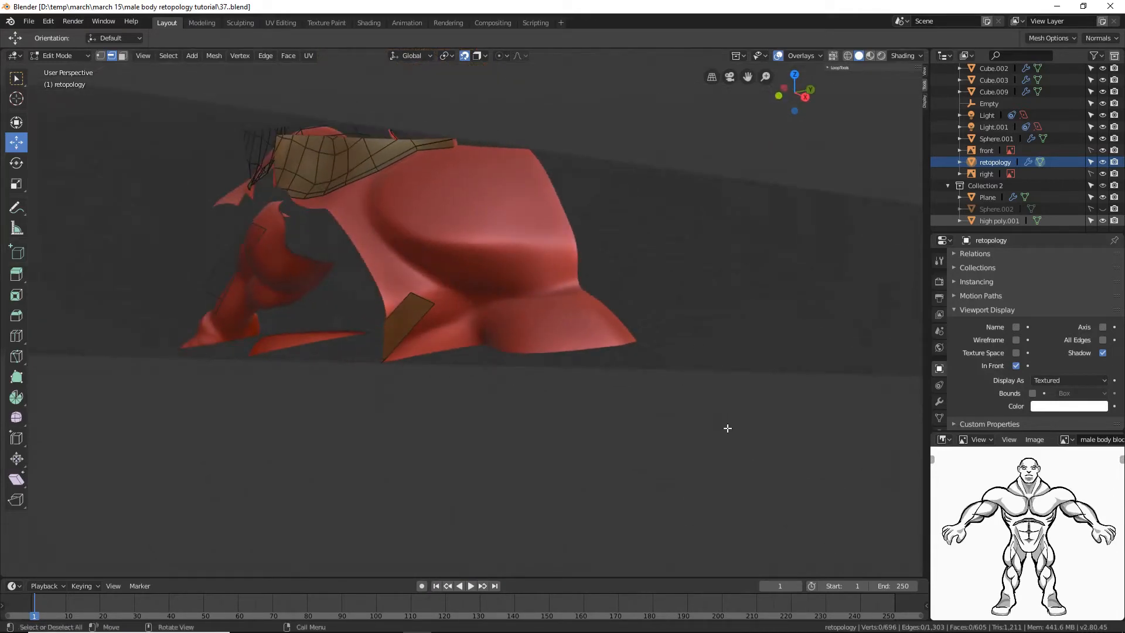
pyautogui.hotkey('ctrl', 'alt', 's')
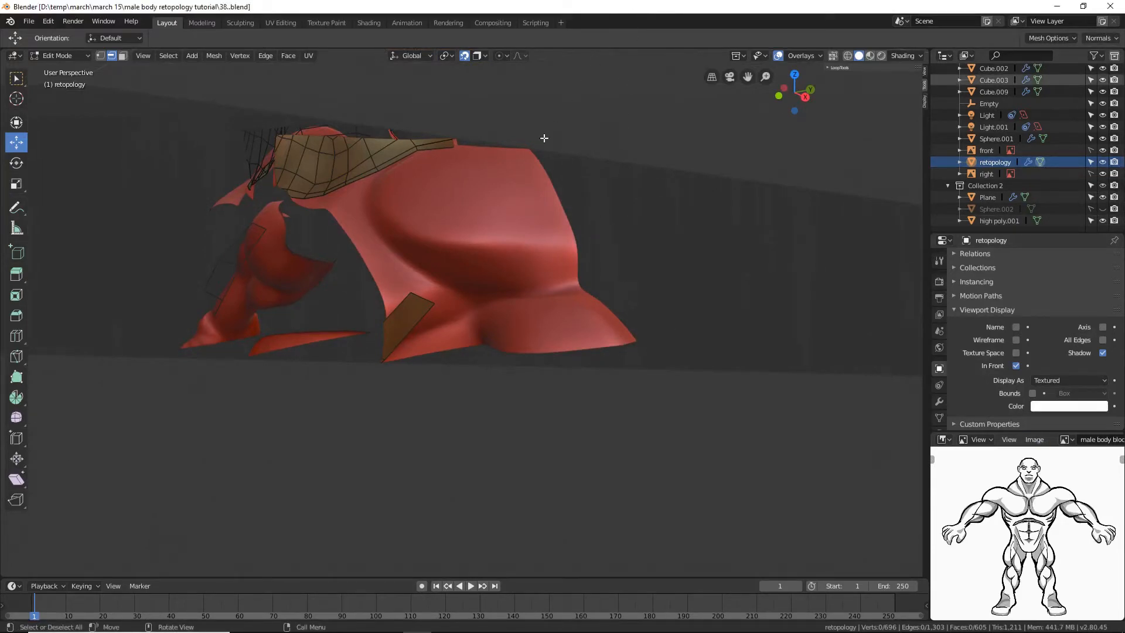
# Step: Extrude the edge at the outer base of the neck four times along the lower front of the deltoid, and save the file as 39.blend
pyautogui.moveTo(436, 179); pyautogui.dragTo(477, 203, button='middle')
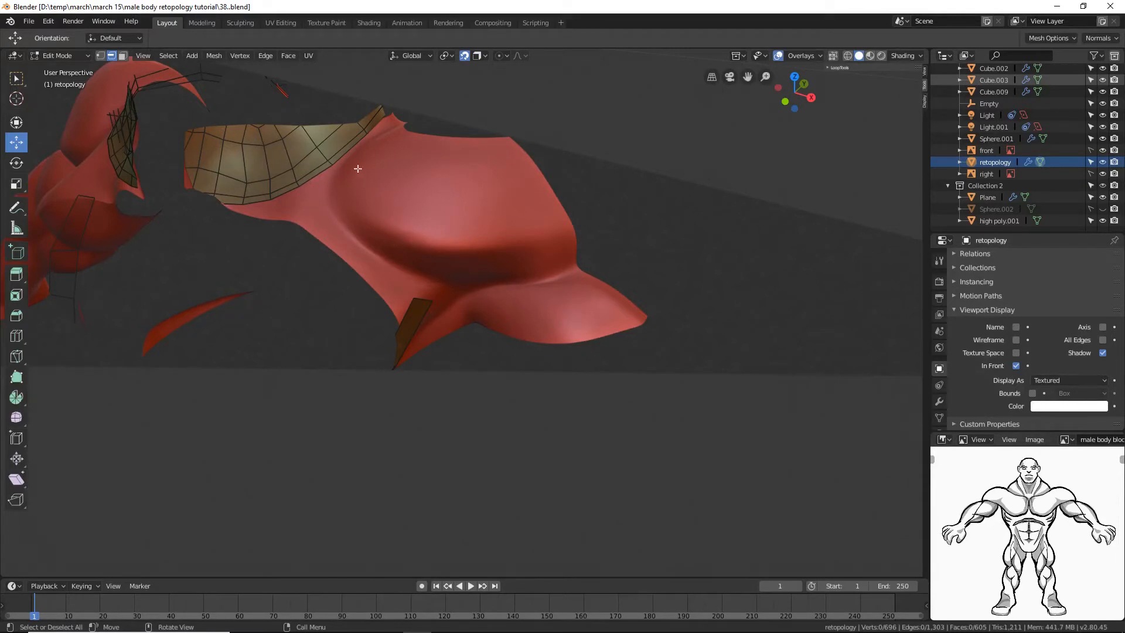
pyautogui.click(346, 151)
pyautogui.moveTo(352, 183); pyautogui.dragTo(374, 183, button='middle')
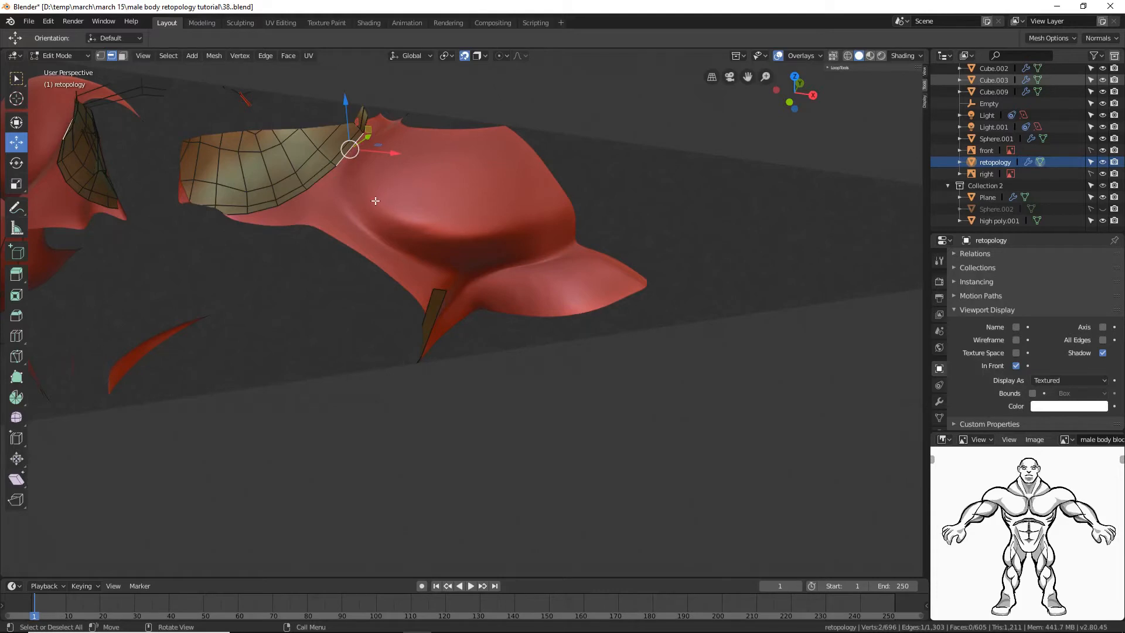
pyautogui.press('ctrl')
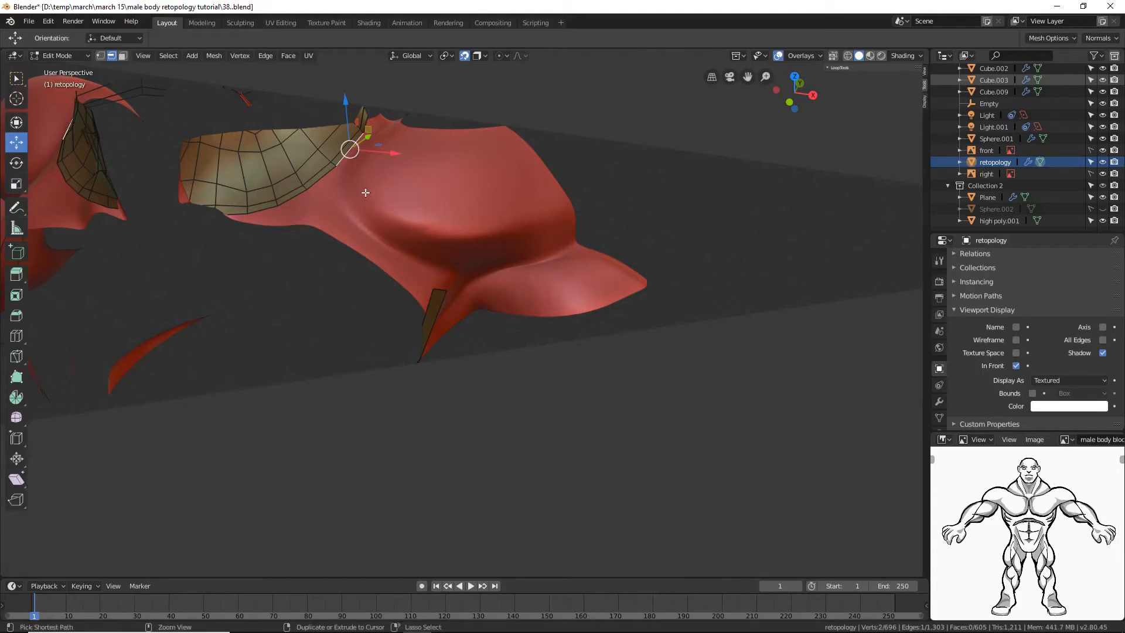
pyautogui.keyDown('ctrl'); pyautogui.rightClick(365, 193); pyautogui.keyUp('ctrl')
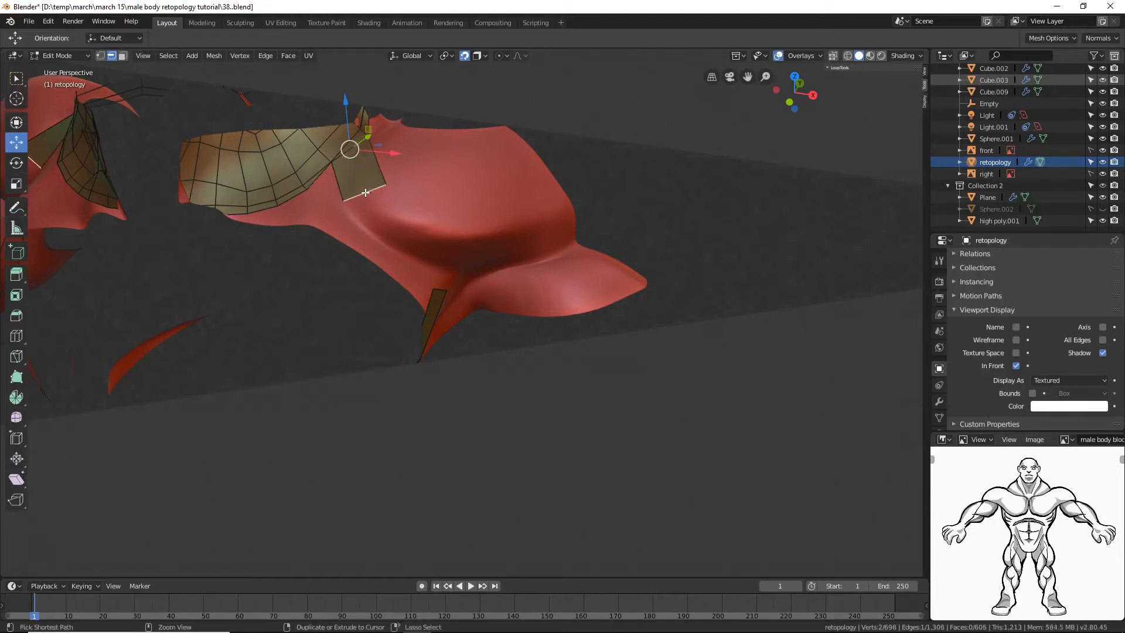
pyautogui.keyDown('ctrl'); pyautogui.rightClick(414, 226); pyautogui.keyUp('ctrl')
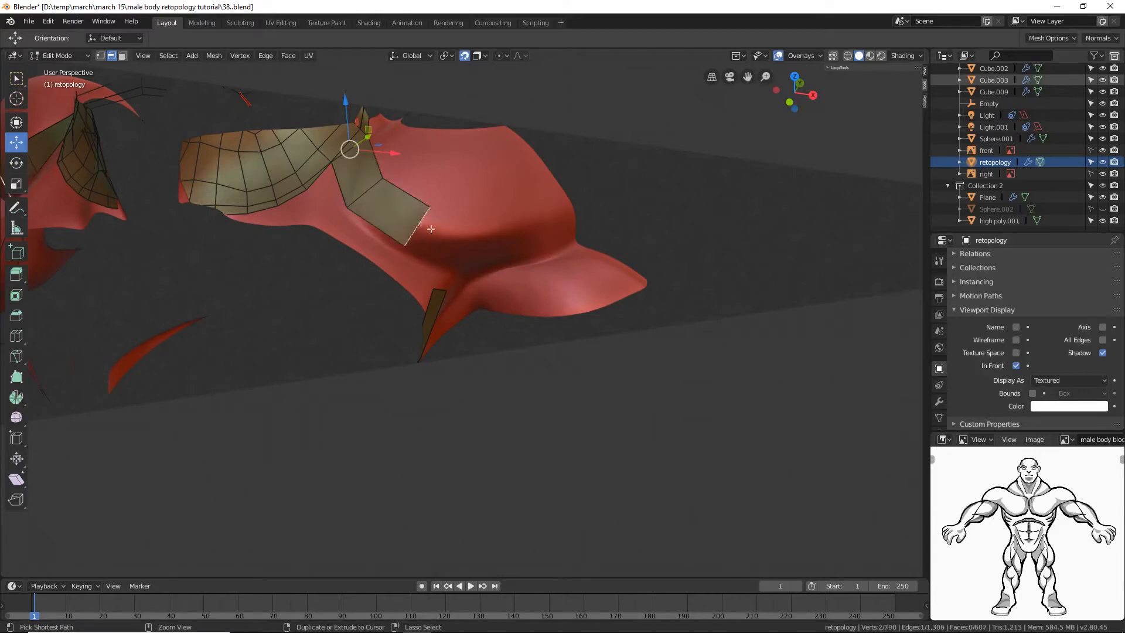
pyautogui.keyDown('ctrl'); pyautogui.rightClick(494, 244); pyautogui.keyUp('ctrl')
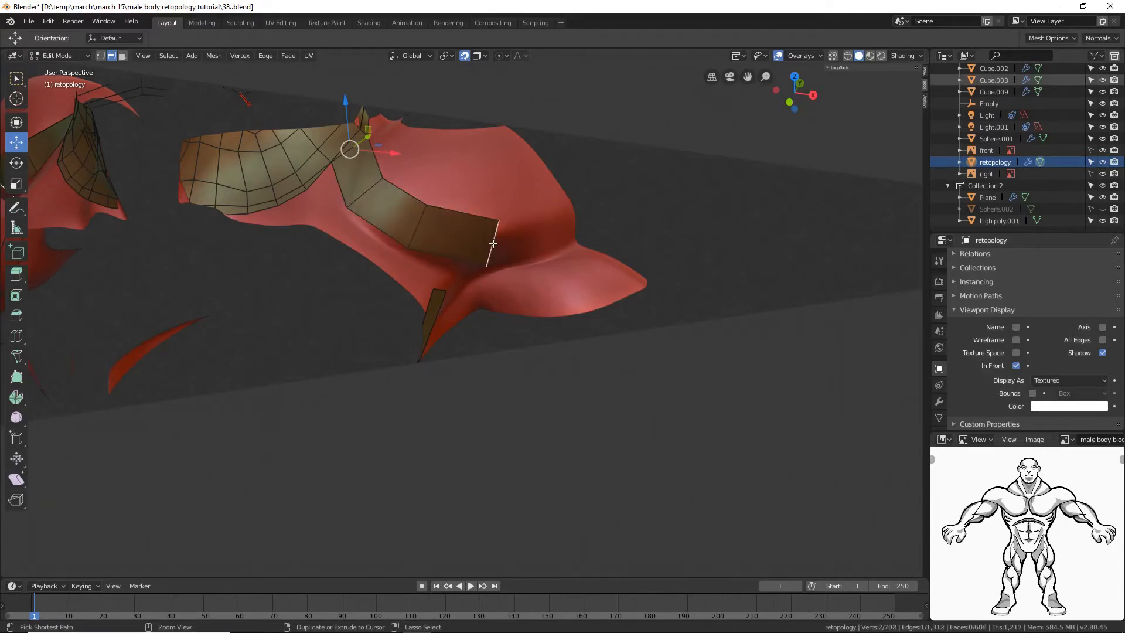
pyautogui.keyDown('ctrl'); pyautogui.rightClick(553, 239); pyautogui.keyUp('ctrl')
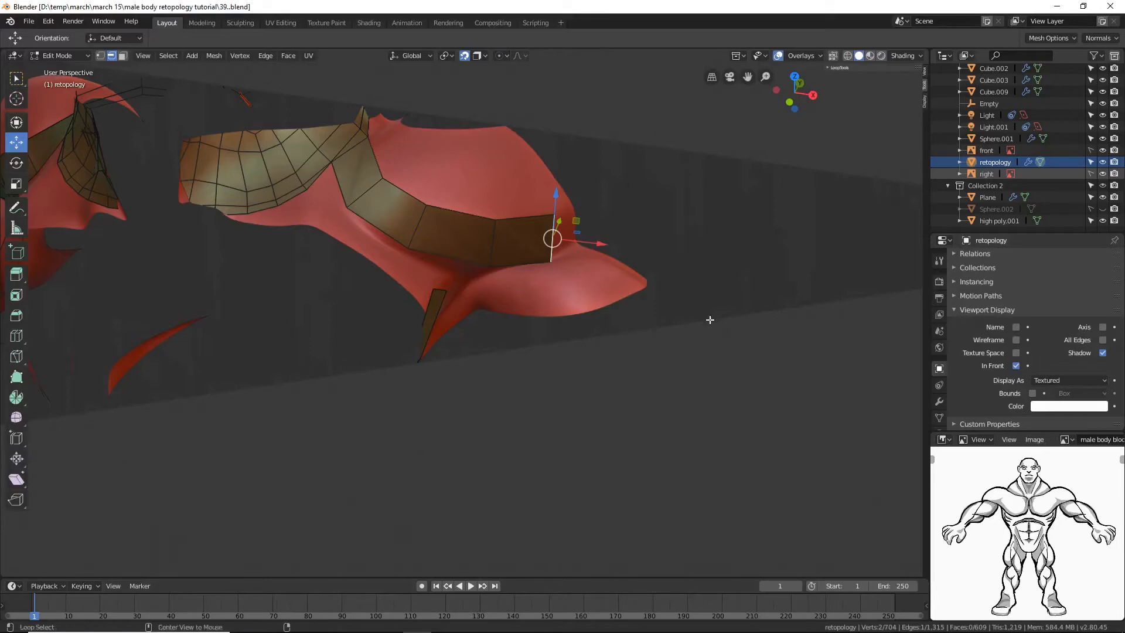
# Step: Remove the view clipping, deselect the strip's end edge, and save the file as 40.blend
pyautogui.hotkey('alt', 'b')
pyautogui.moveTo(708, 319); pyautogui.dragTo(690, 296, button='middle')
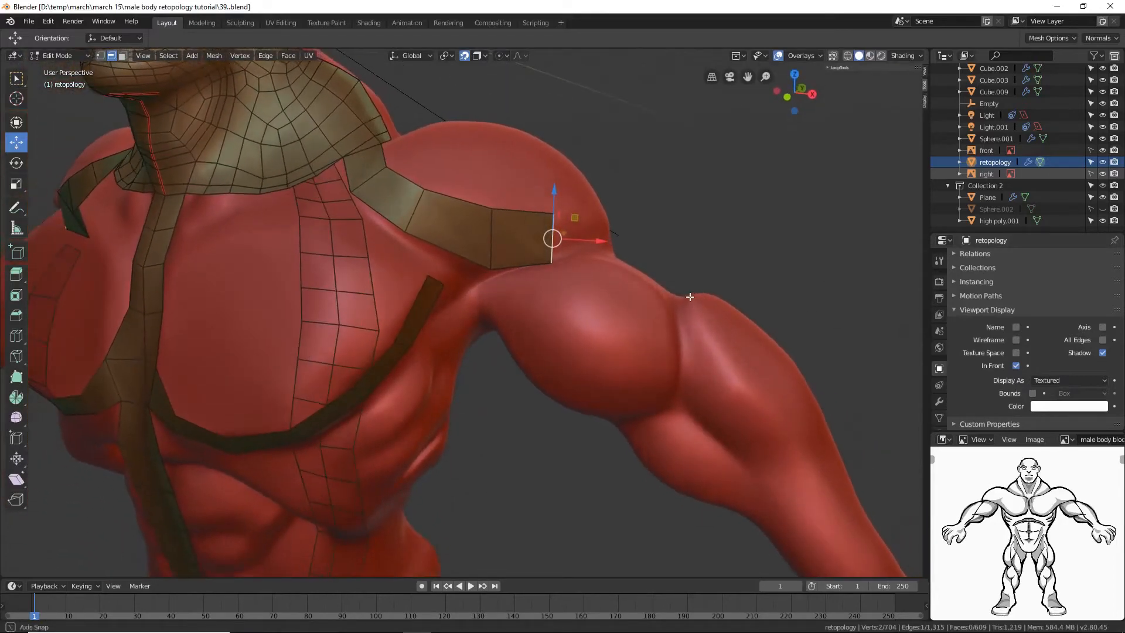
pyautogui.moveTo(597, 322); pyautogui.dragTo(592, 311, button='middle')
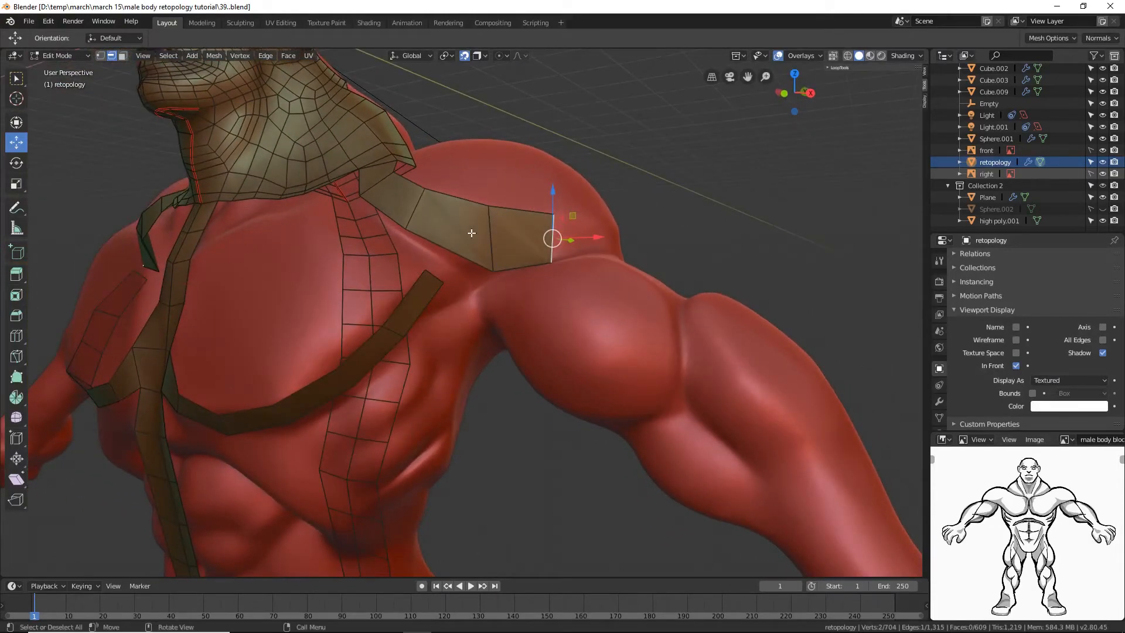
pyautogui.click(851, 328)
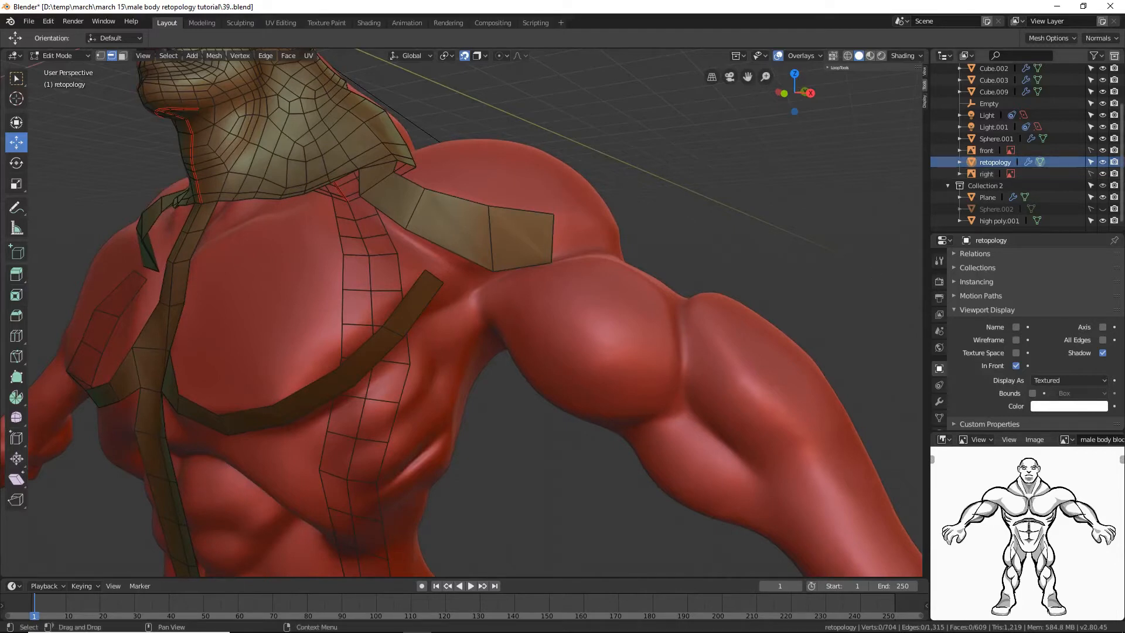
pyautogui.hotkey('ctrl', 'alt', 's')
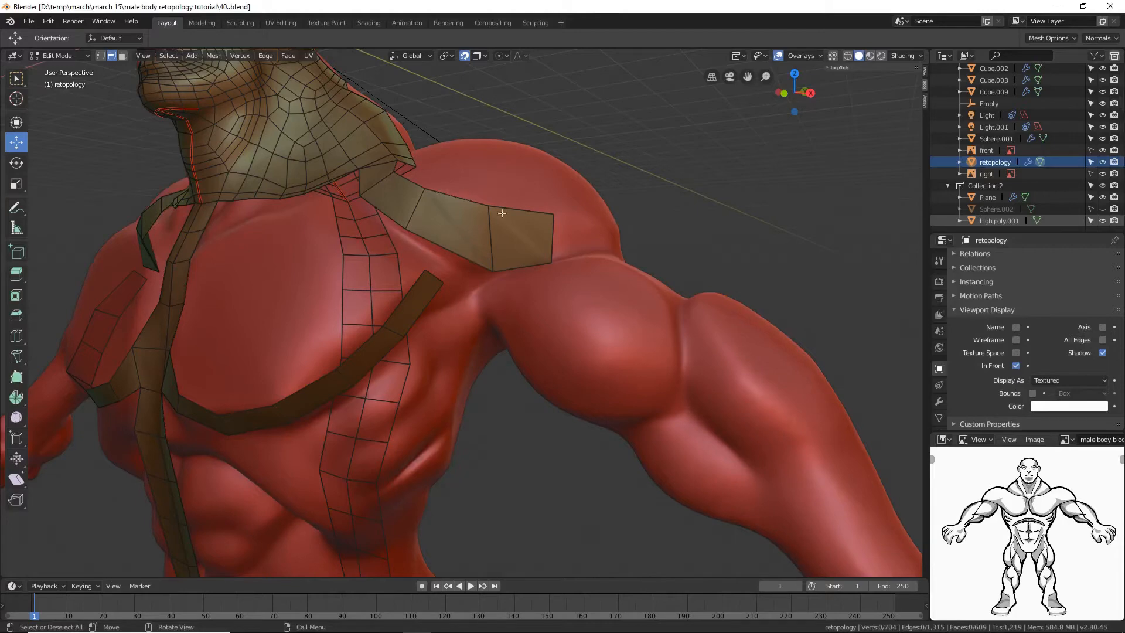
# Step: Extrude the shoulder strip's end edge three times around the outer side of the deltoid, just above the upper arm
pyautogui.moveTo(606, 256); pyautogui.dragTo(560, 260, button='middle')
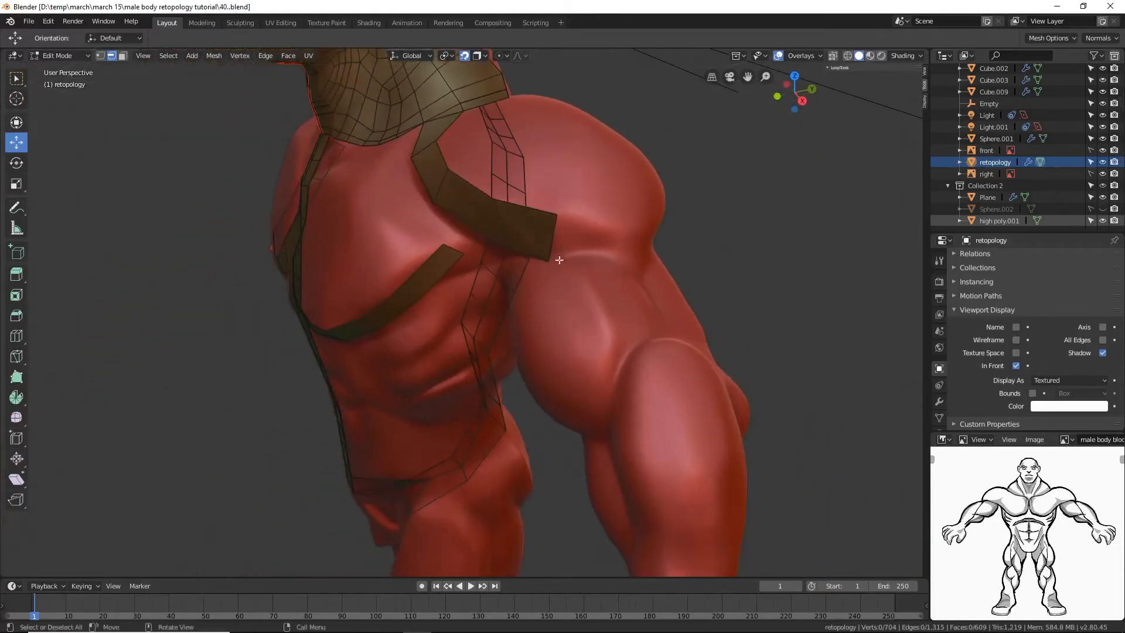
pyautogui.click(553, 244)
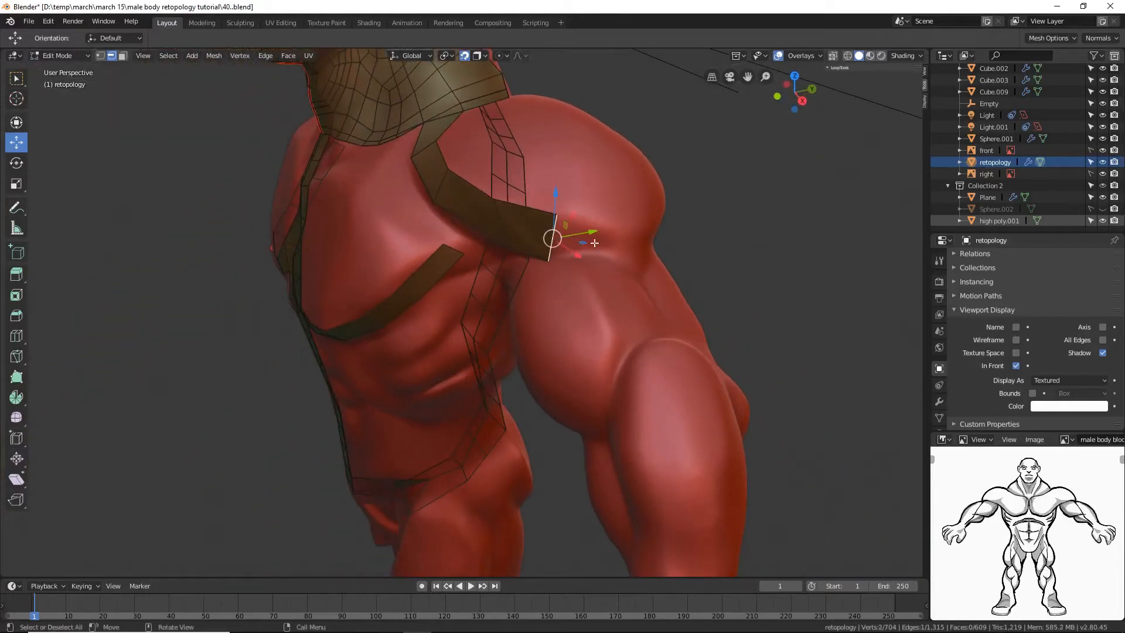
pyautogui.keyDown('ctrl'); pyautogui.rightClick(613, 246); pyautogui.keyUp('ctrl')
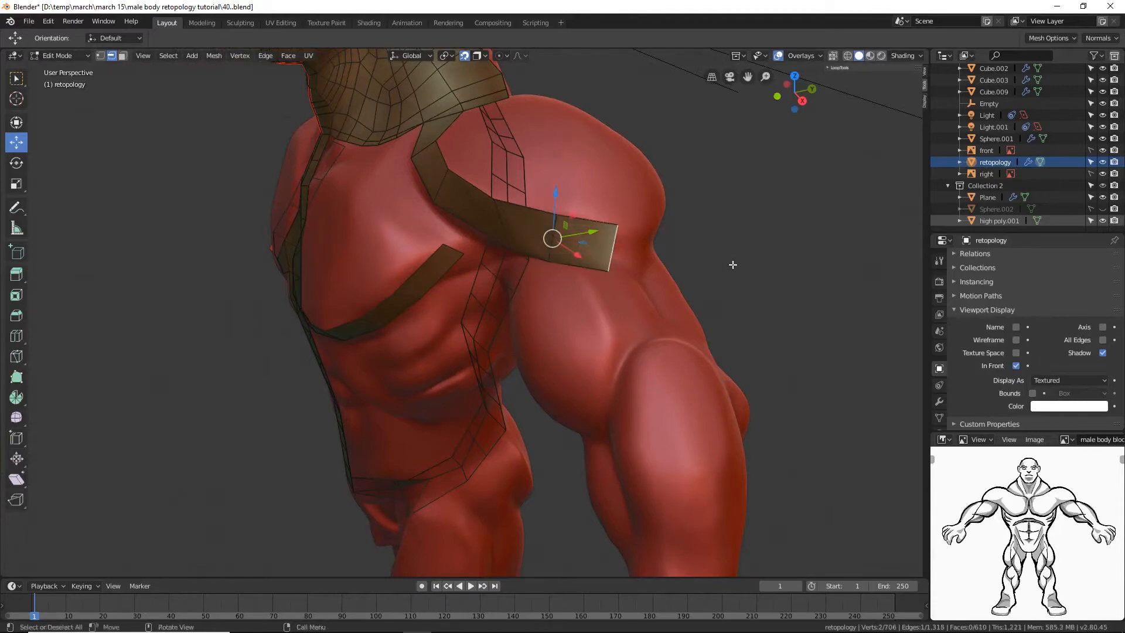
pyautogui.moveTo(732, 264); pyautogui.dragTo(650, 254, button='middle')
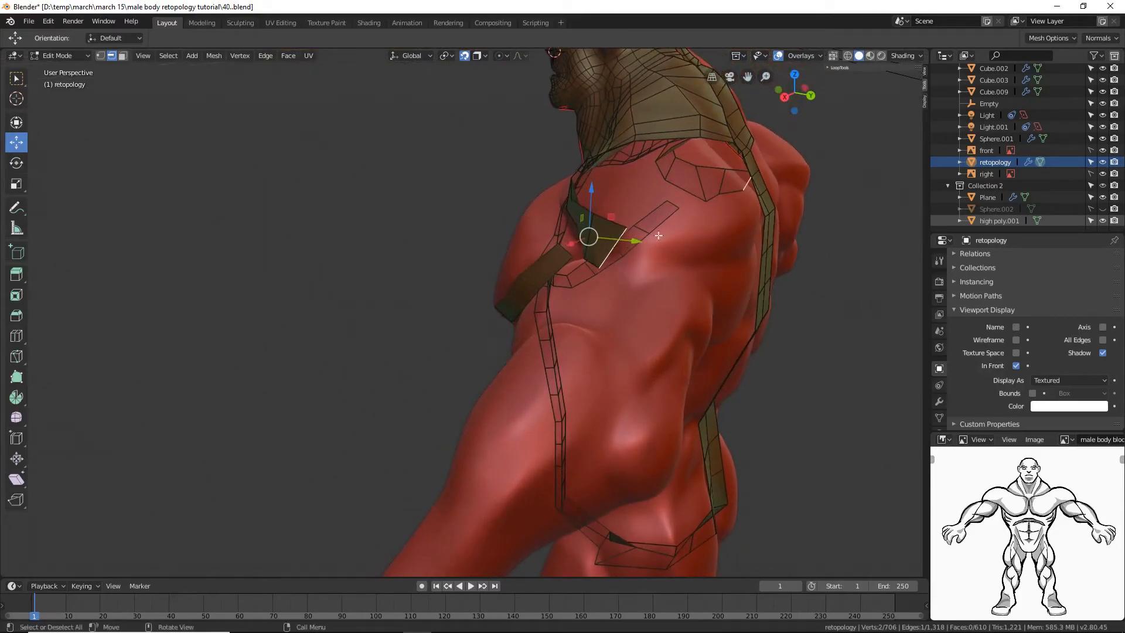
pyautogui.moveTo(640, 263); pyautogui.dragTo(643, 250, button='middle')
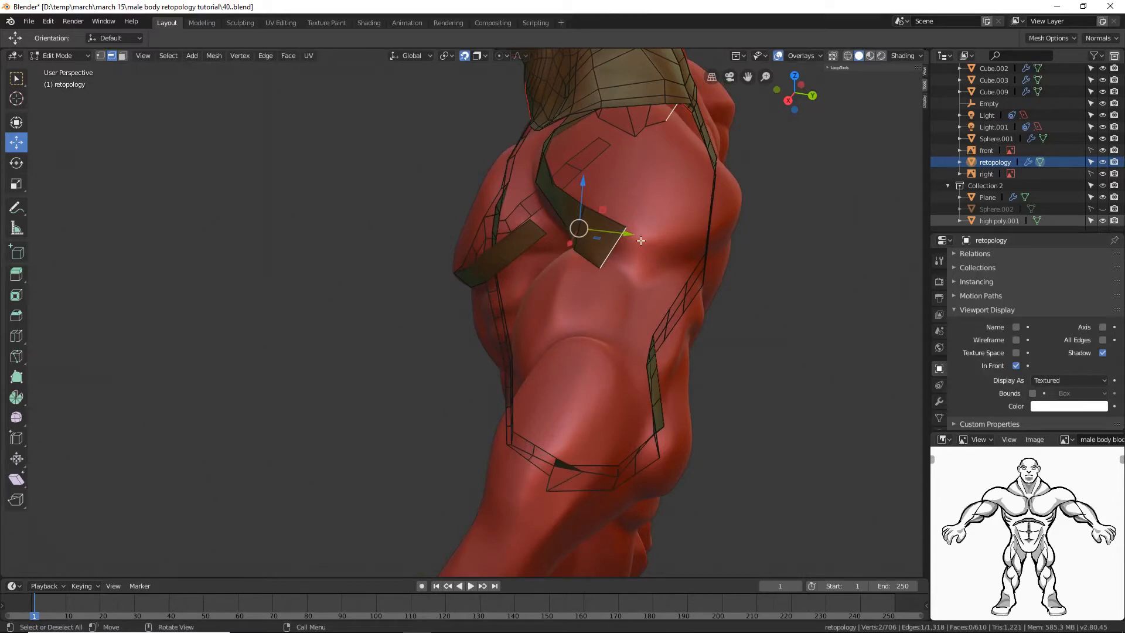
pyautogui.keyDown('ctrl'); pyautogui.rightClick(671, 251); pyautogui.keyUp('ctrl')
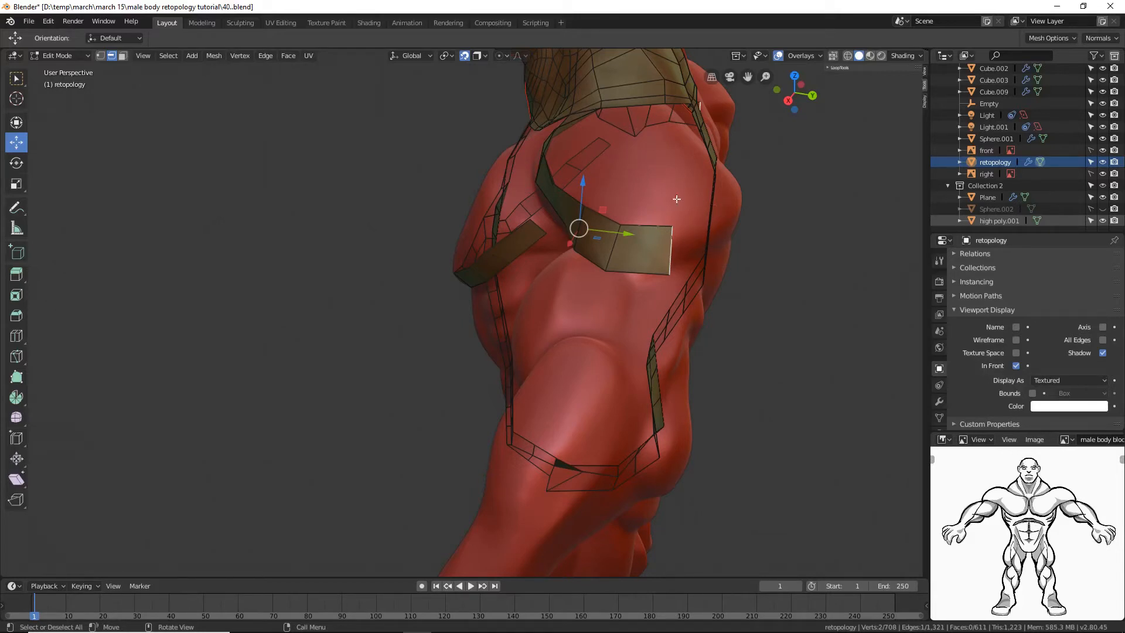
pyautogui.moveTo(765, 309); pyautogui.dragTo(728, 293, button='middle')
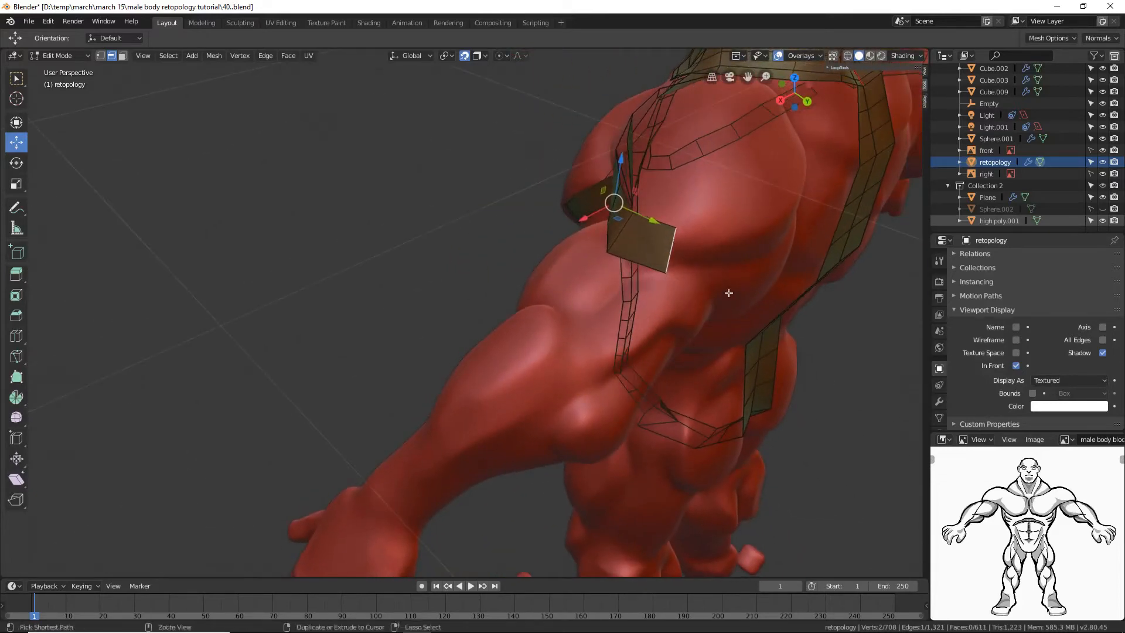
pyautogui.keyDown('ctrl'); pyautogui.rightClick(741, 244); pyautogui.keyUp('ctrl')
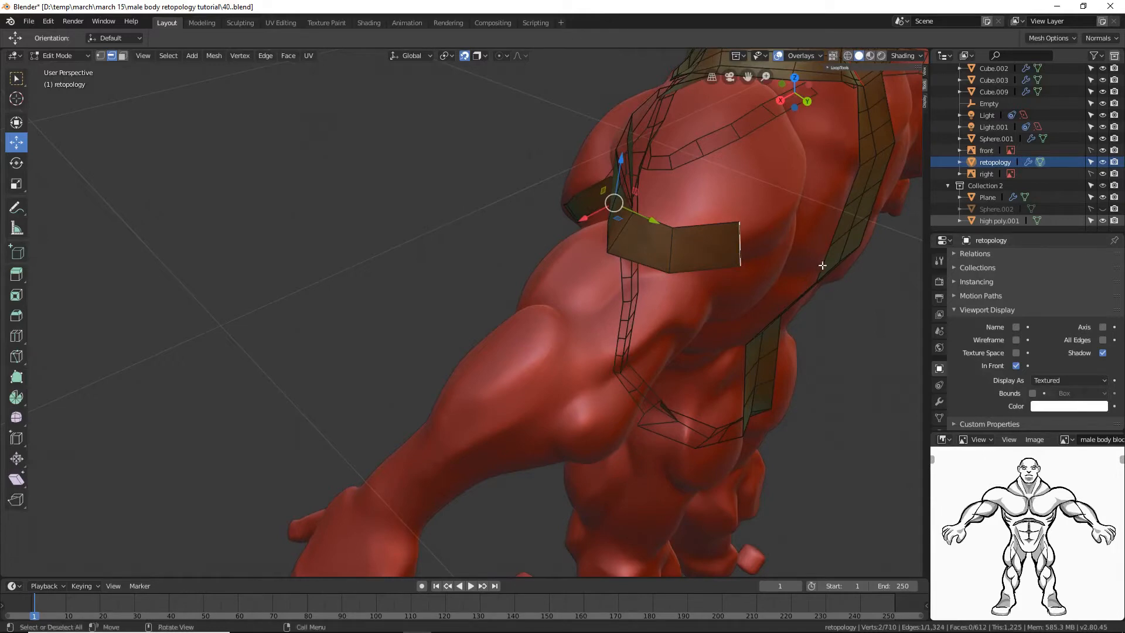
# Step: Reselect the shoulder strip's end edge, extrude it twice across the back of the deltoid, and save the file as 41.blend
pyautogui.click(833, 319)
pyautogui.scroll(-1, 766, 361)
pyautogui.moveTo(766, 360); pyautogui.dragTo(656, 367, button='middle')
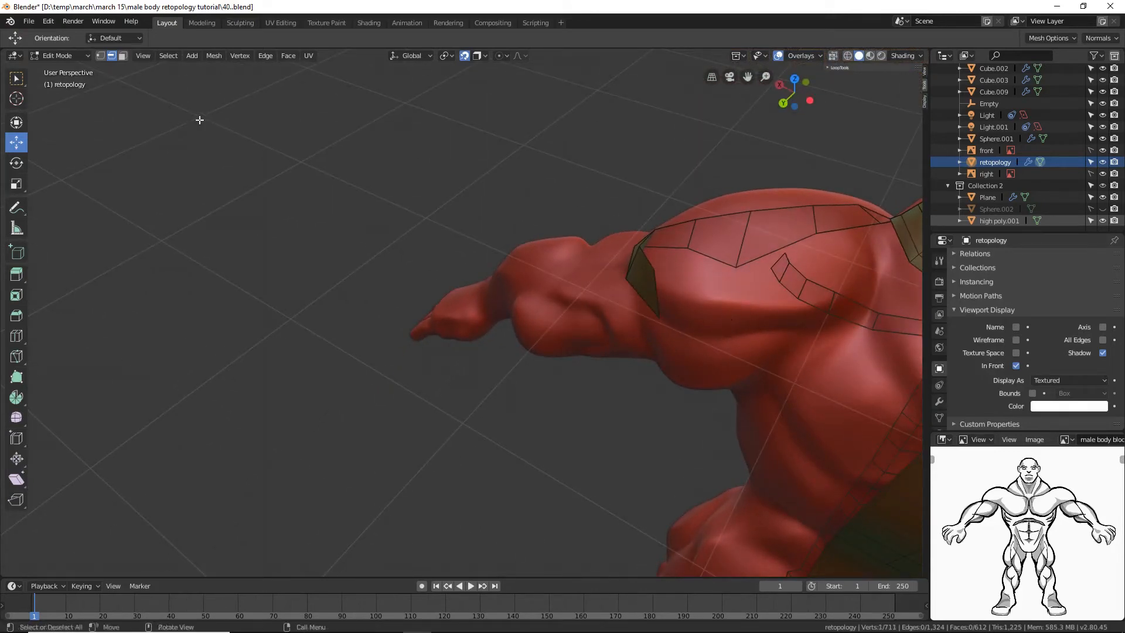
pyautogui.click(659, 301)
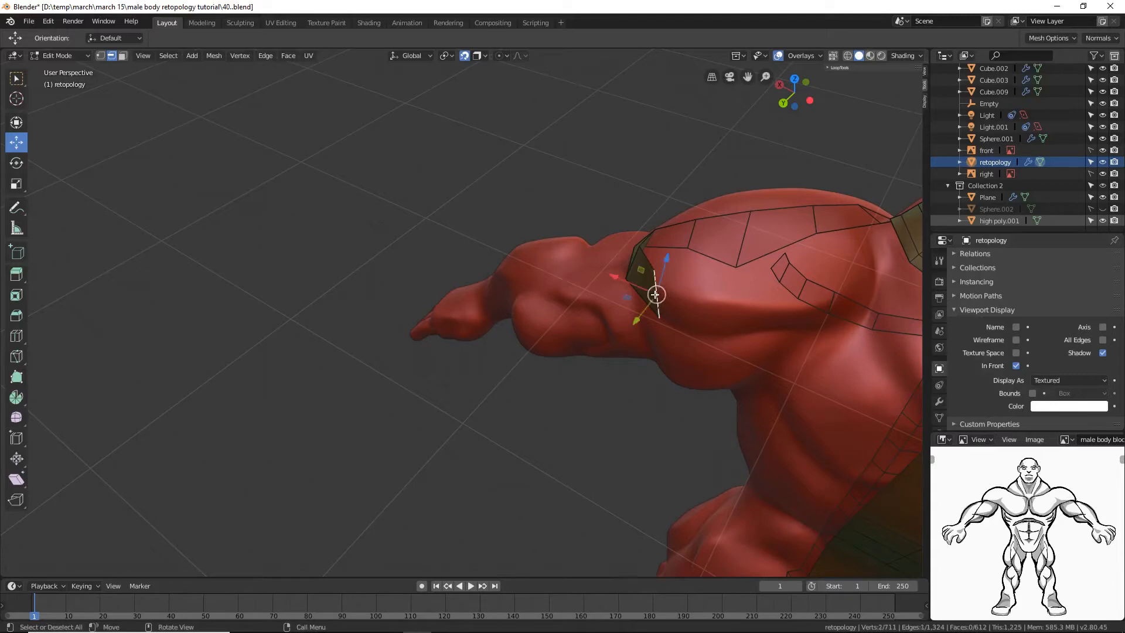
pyautogui.keyDown('ctrl'); pyautogui.rightClick(725, 314); pyautogui.keyUp('ctrl')
pyautogui.moveTo(725, 314); pyautogui.dragTo(799, 300, button='middle')
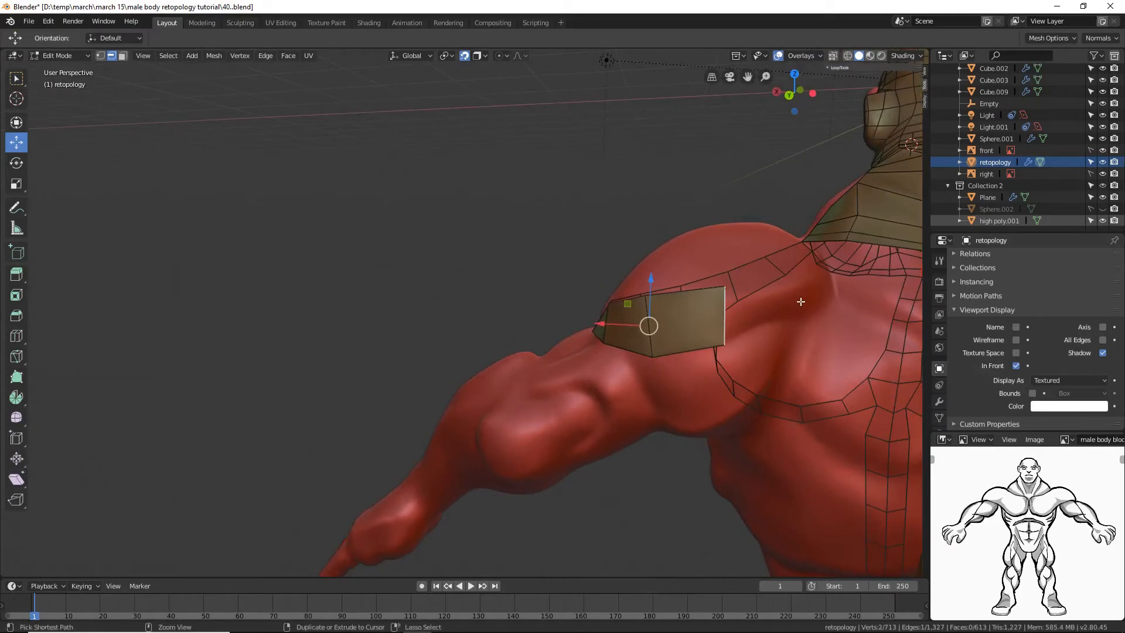
pyautogui.keyDown('ctrl'); pyautogui.rightClick(800, 301); pyautogui.keyUp('ctrl')
pyautogui.moveTo(801, 301); pyautogui.dragTo(611, 279, button='middle')
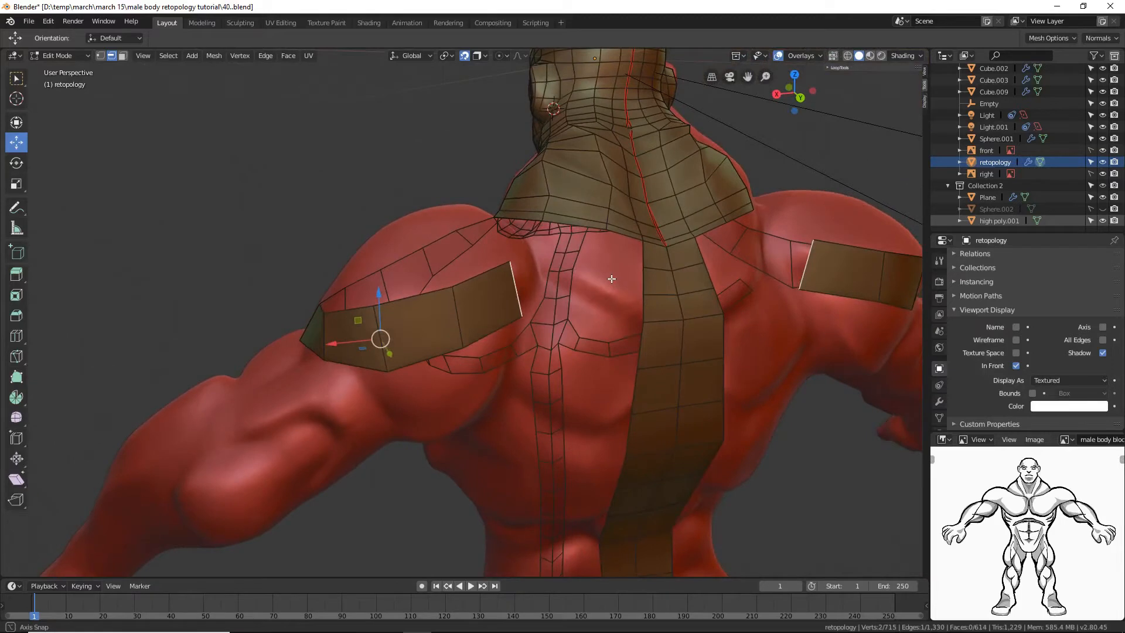
pyautogui.moveTo(611, 279); pyautogui.dragTo(612, 278, button='middle')
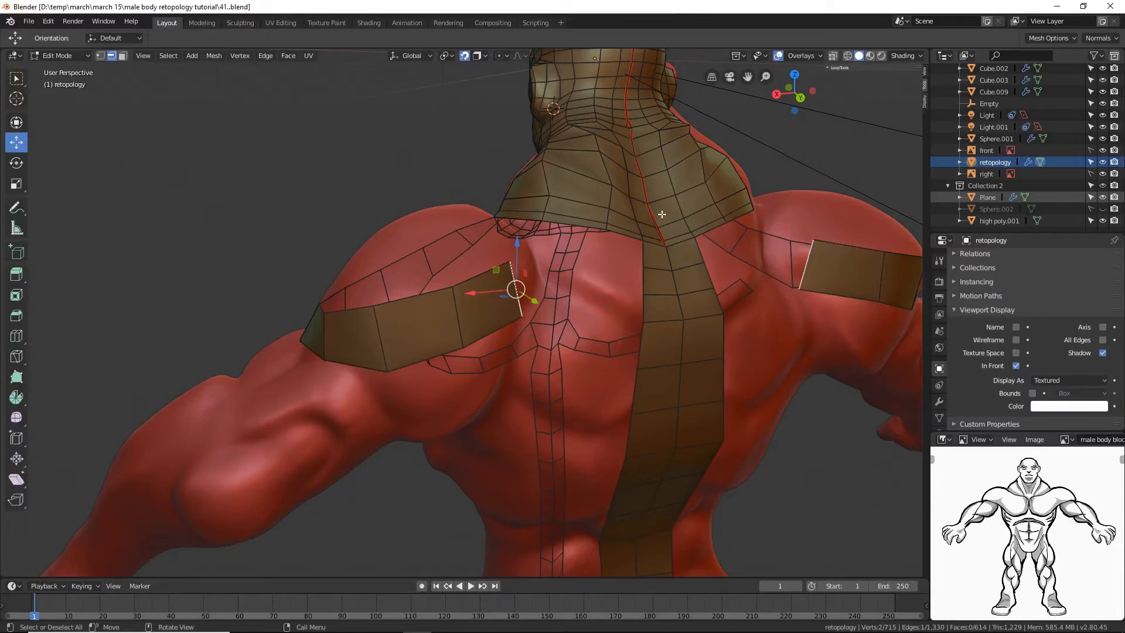
# Step: Extrude the strip's end edge once more from the rear deltoid onto the upper back, angled toward the neck
pyautogui.moveTo(662, 214); pyautogui.dragTo(632, 261, button='middle')
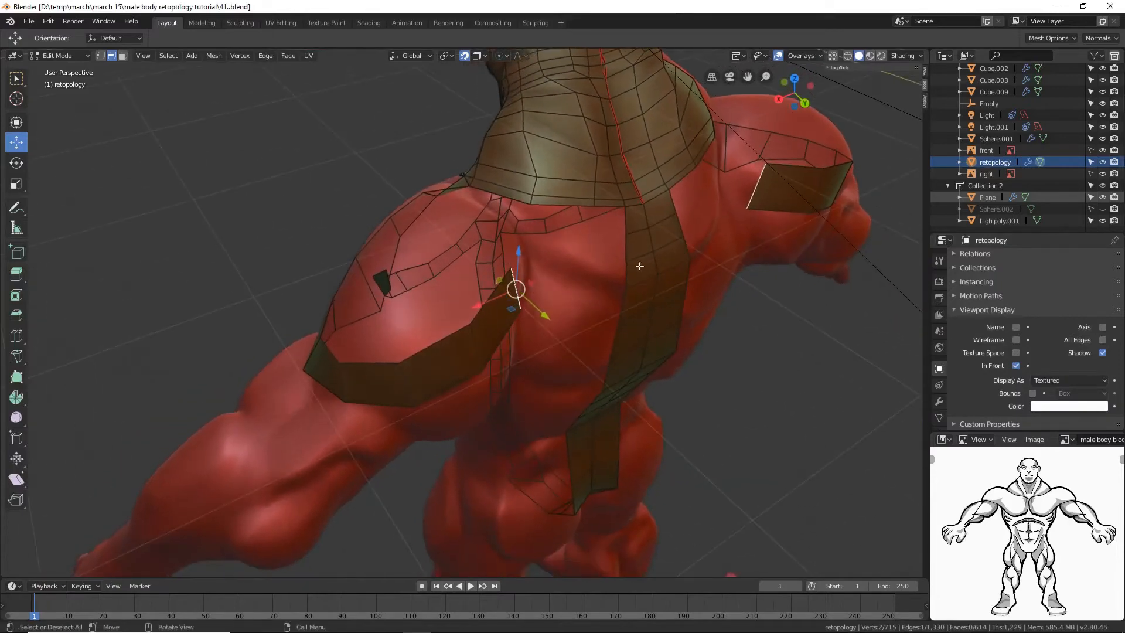
pyautogui.keyDown('ctrl'); pyautogui.rightClick(540, 261); pyautogui.keyUp('ctrl')
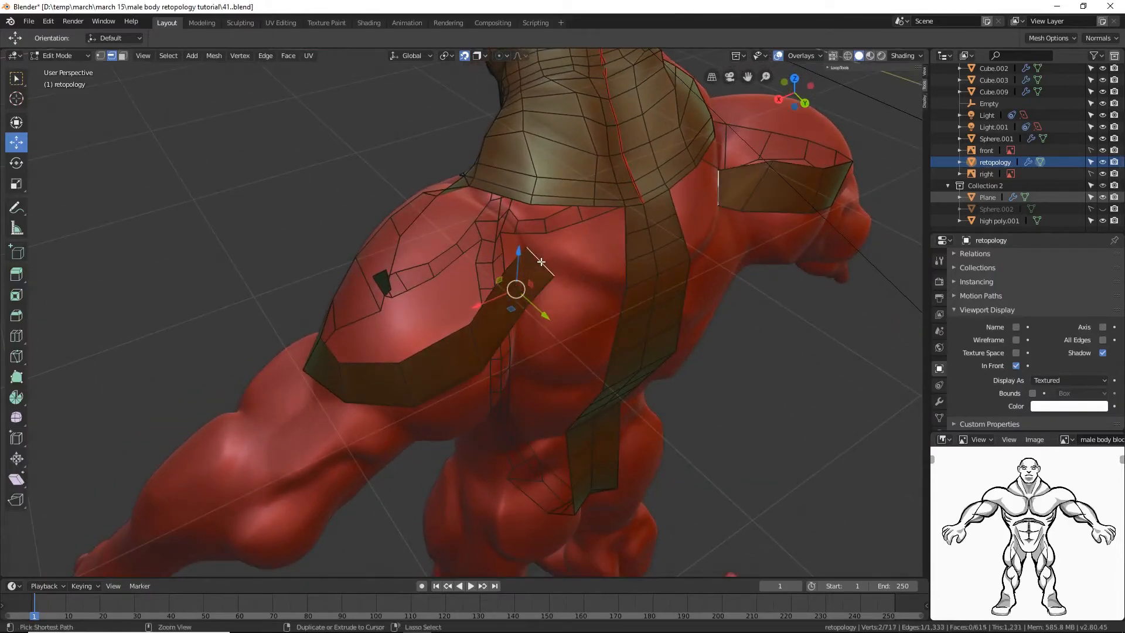
pyautogui.moveTo(540, 261); pyautogui.dragTo(550, 247, button='middle')
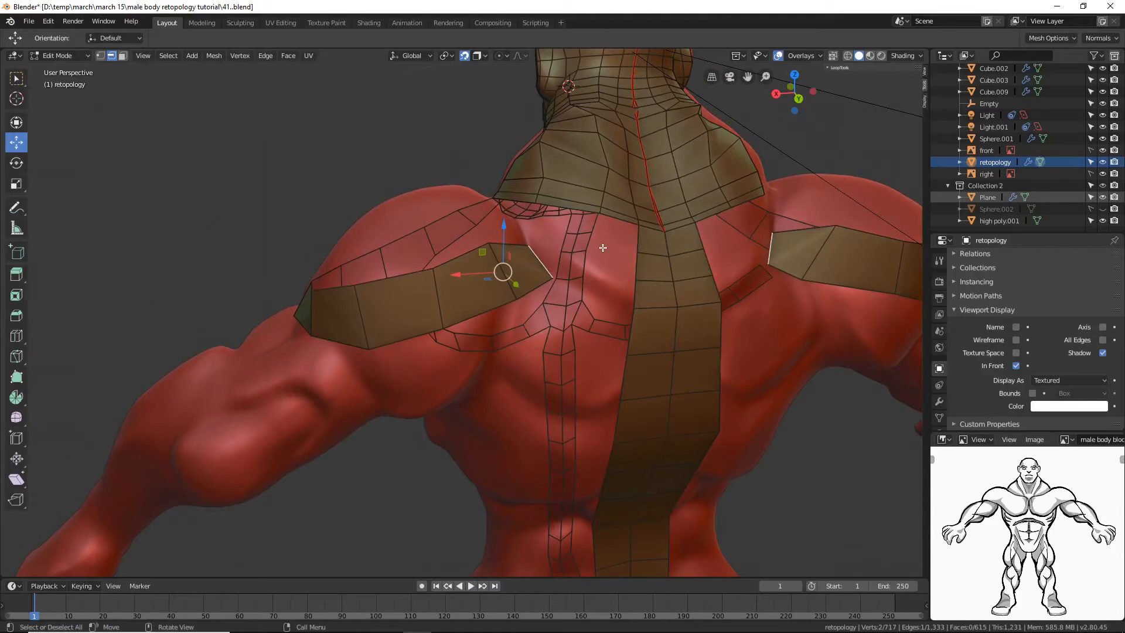
# Step: In vertex select mode, extrude the strip's lower end vertex toward the spine and a vertex of the spine strip's outer edge toward it
pyautogui.click(100, 55)
pyautogui.moveTo(580, 293); pyautogui.dragTo(591, 260, button='middle')
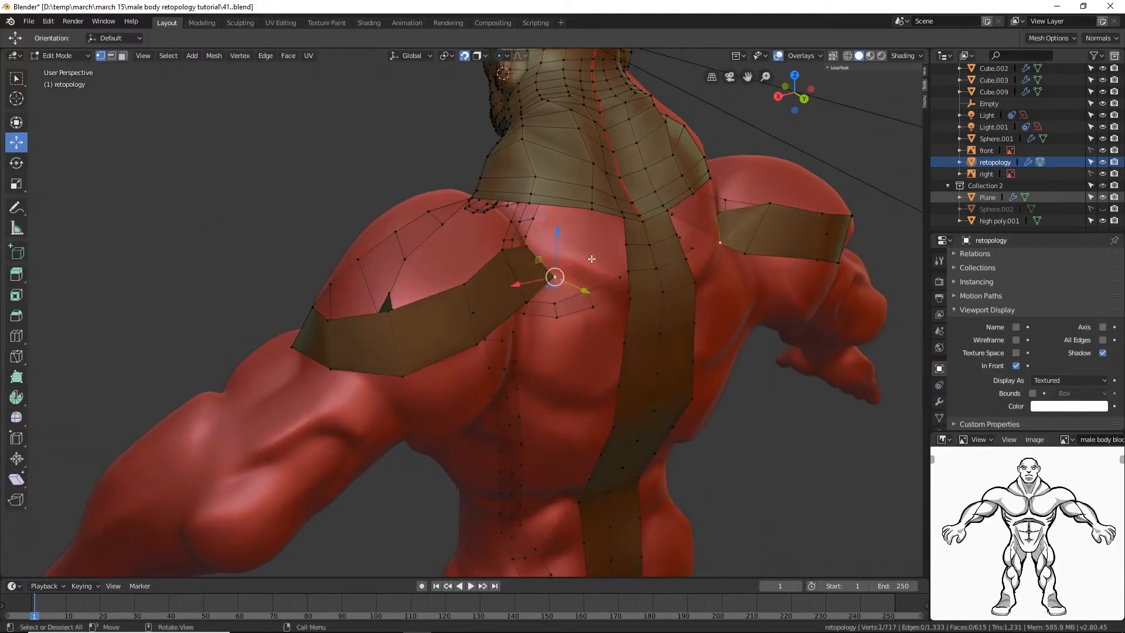
pyautogui.keyDown('ctrl'); pyautogui.rightClick(577, 250); pyautogui.keyUp('ctrl')
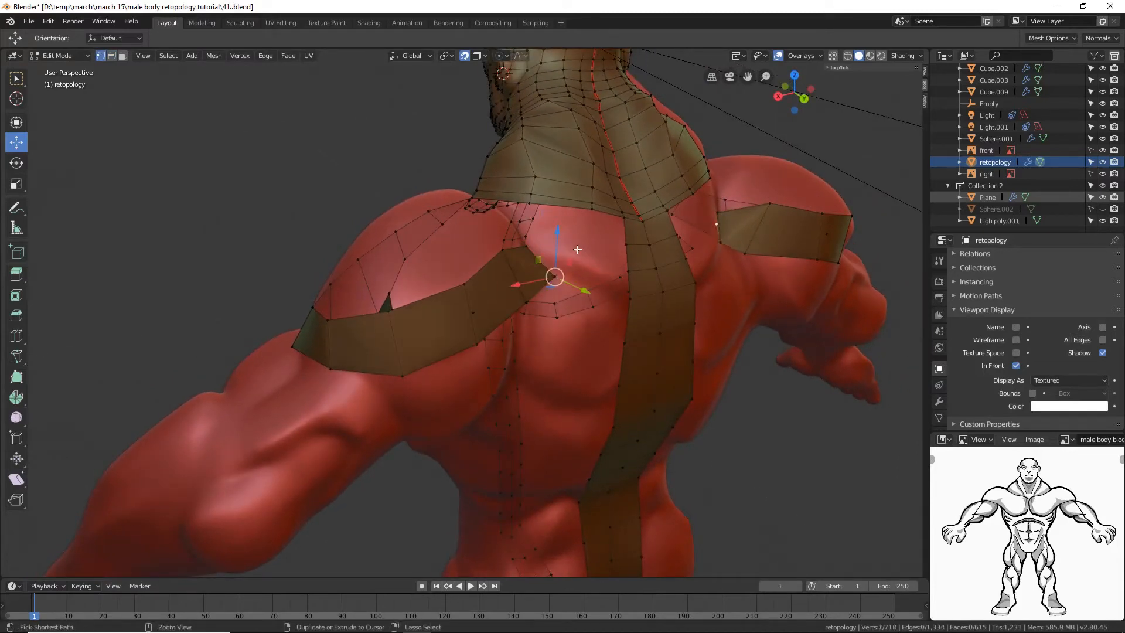
pyautogui.click(623, 244)
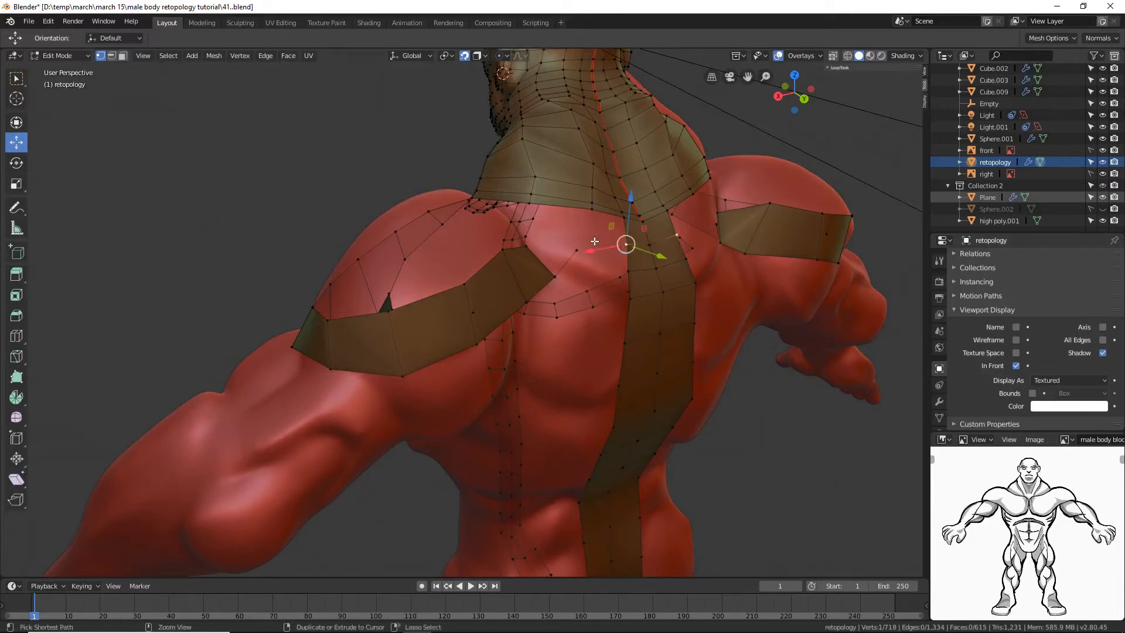
pyautogui.keyDown('ctrl'); pyautogui.rightClick(592, 241); pyautogui.keyUp('ctrl')
pyautogui.moveTo(592, 241); pyautogui.dragTo(633, 274, button='middle')
pyautogui.moveTo(573, 248); pyautogui.dragTo(600, 215, button='middle')
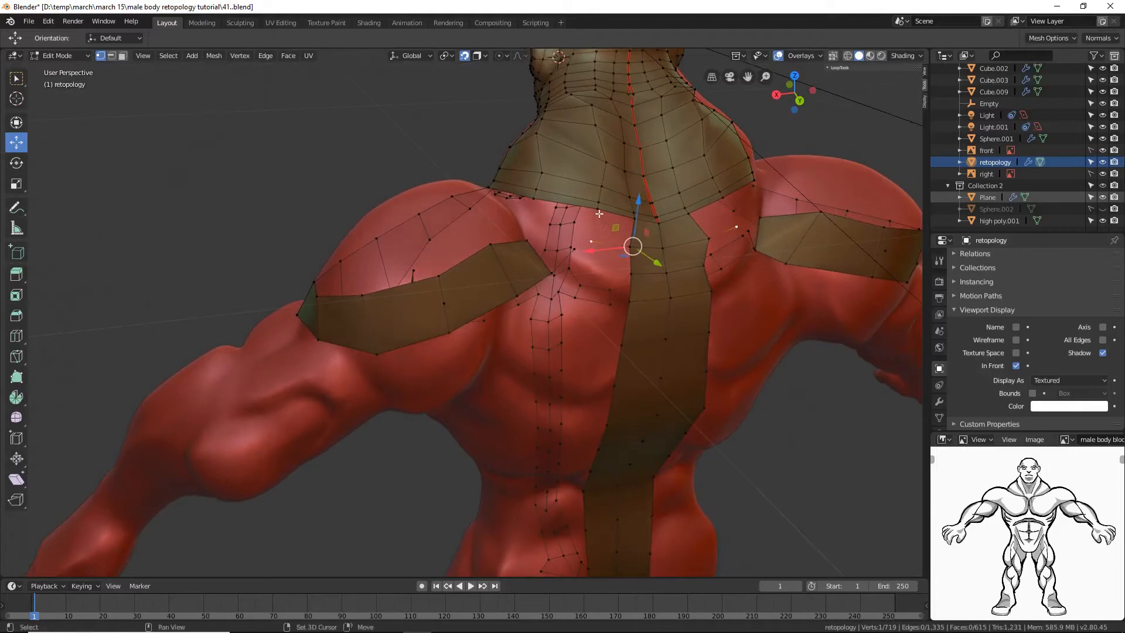
# Step: Fill a face between the vertex extruded from the spine strip, the neck mesh's lower edge and the spine strip's outer edge
pyautogui.keyDown('shift'); pyautogui.click(598, 214); pyautogui.keyUp('shift')
pyautogui.keyDown('shift'); pyautogui.click(634, 218); pyautogui.keyUp('shift')
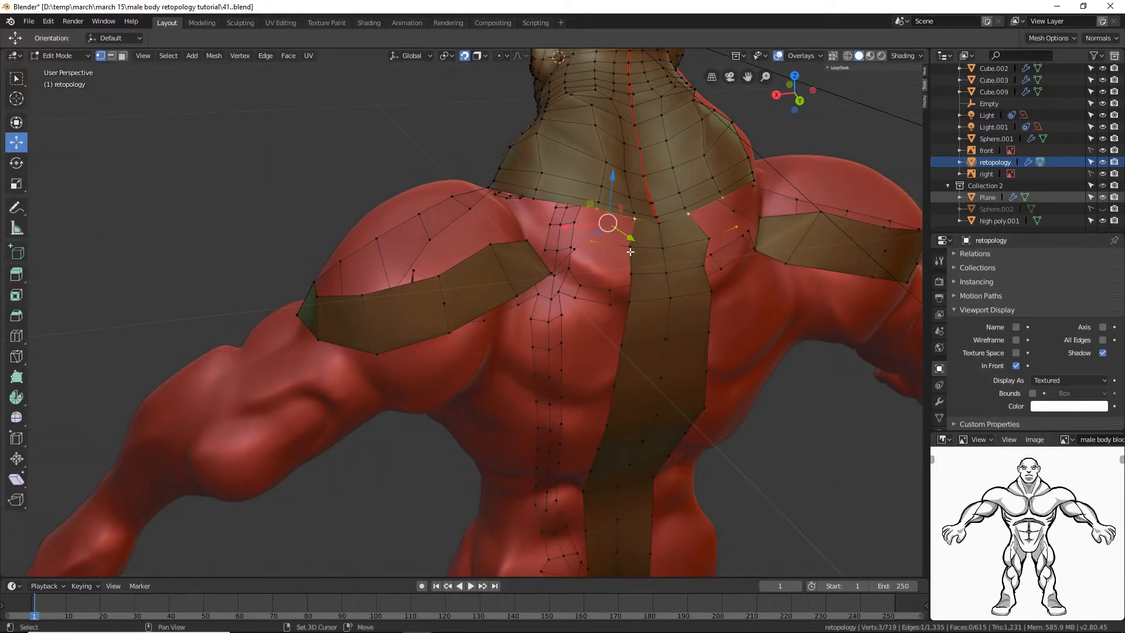
pyautogui.keyDown('shift'); pyautogui.click(708, 238); pyautogui.keyUp('shift')
pyautogui.press('f')
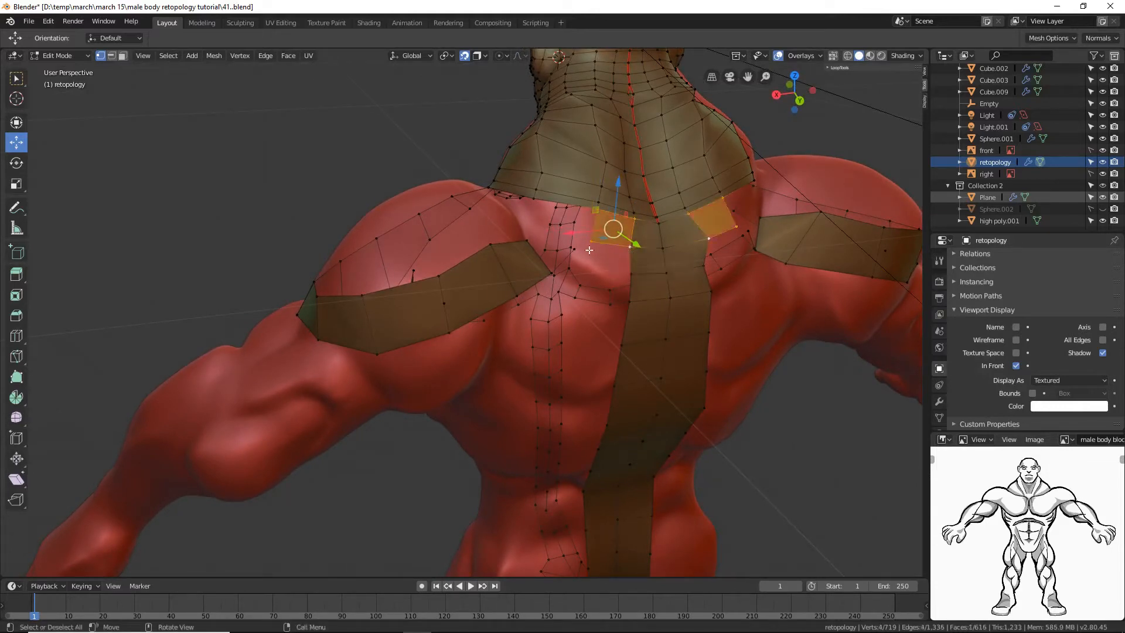
# Step: Delete the loose vertex extruded from the shoulder strip's end on the upper back
pyautogui.moveTo(629, 251)
pyautogui.mouseDown(button='middle')
pyautogui.moveTo(603, 258)
pyautogui.moveTo(601, 241)
pyautogui.moveTo(613, 246)
pyautogui.mouseUp(button='middle')
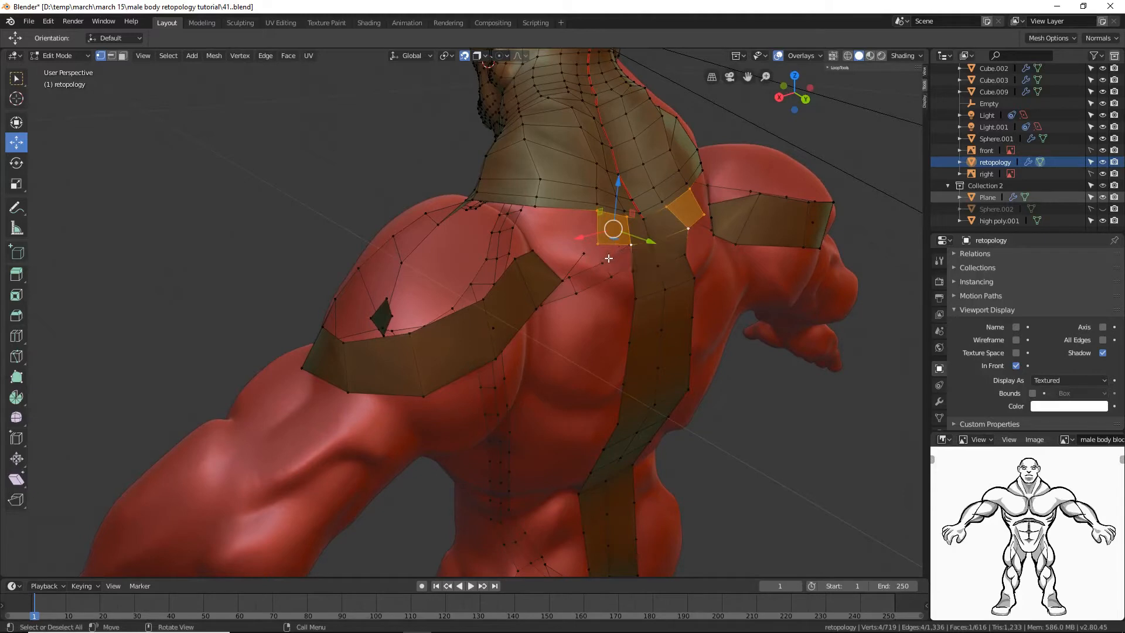
pyautogui.click(585, 253)
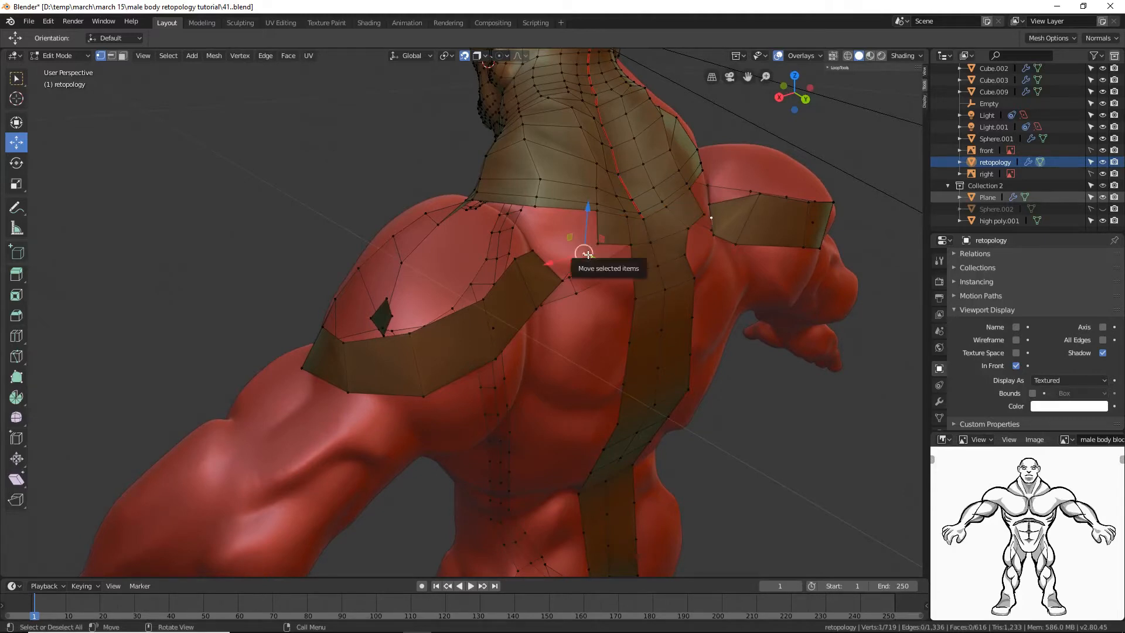
pyautogui.press('x')
pyautogui.click(581, 231)
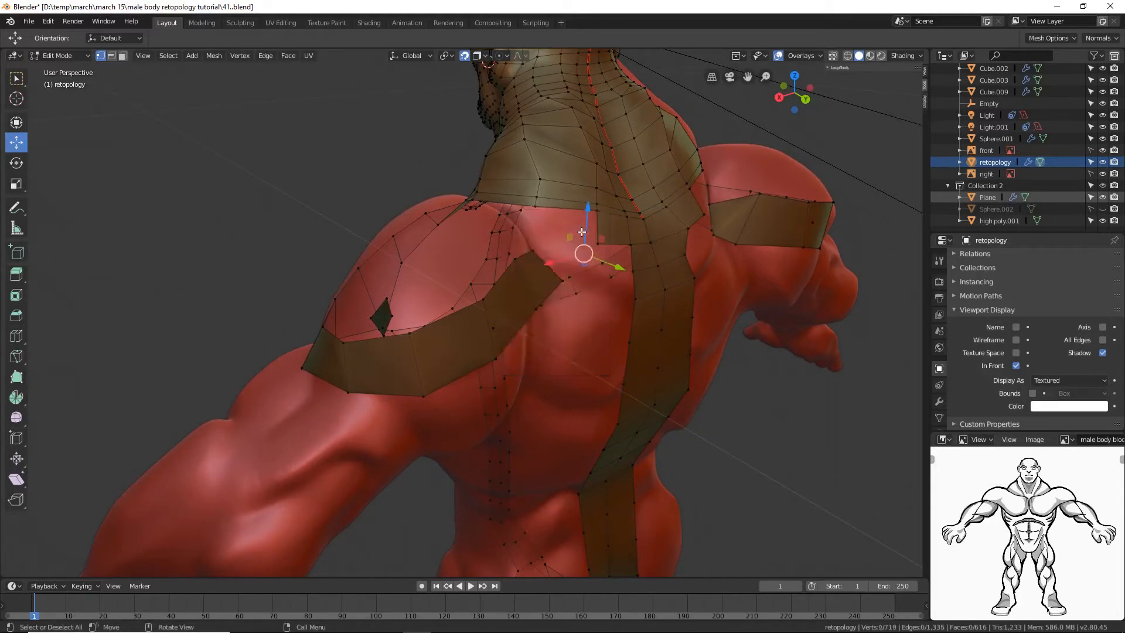
# Step: Fill a face joining the shoulder strip's rear end to the outer side of the new face below the neck, and deselect everything
pyautogui.click(562, 281)
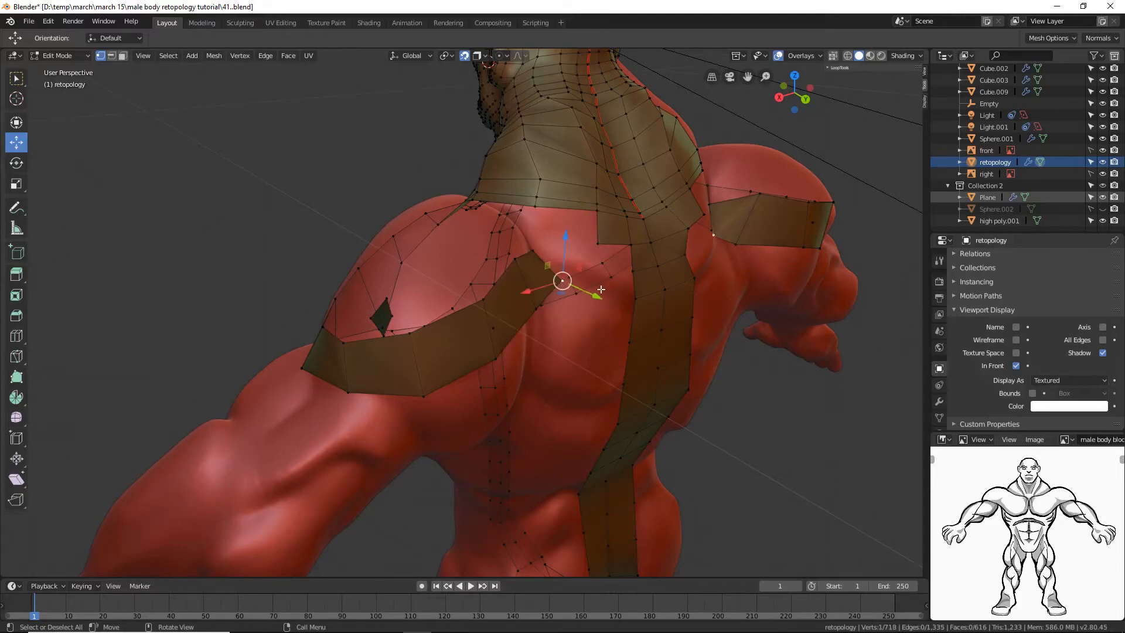
pyautogui.moveTo(600, 289); pyautogui.dragTo(603, 218, button='middle')
pyautogui.keyDown('shift'); pyautogui.click(595, 246); pyautogui.keyUp('shift')
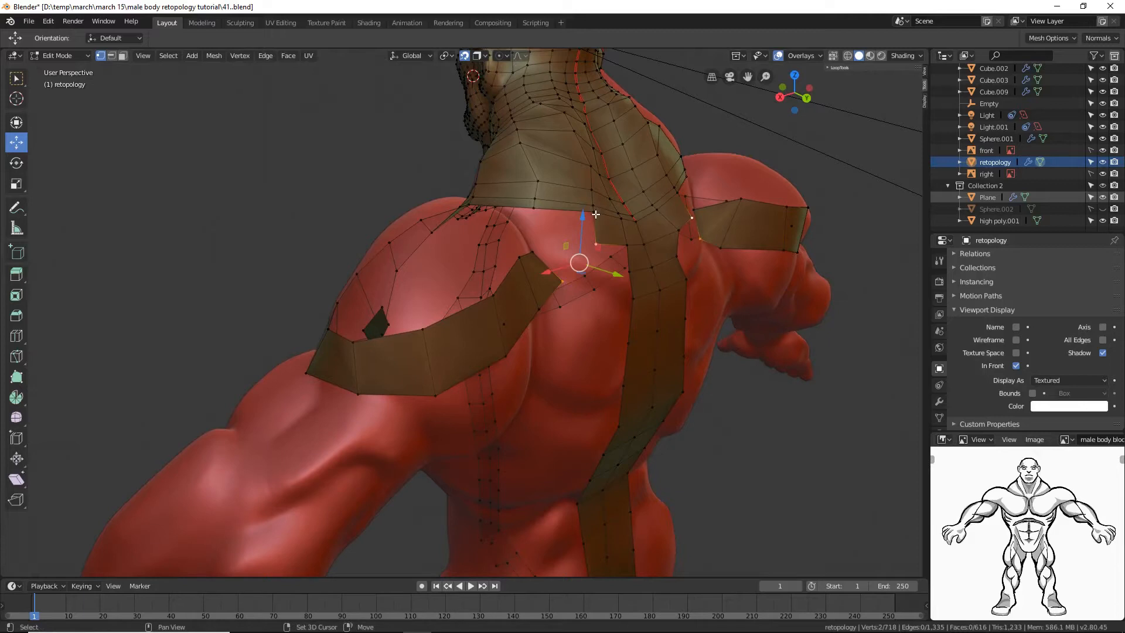
pyautogui.keyDown('shift'); pyautogui.click(594, 212); pyautogui.keyUp('shift')
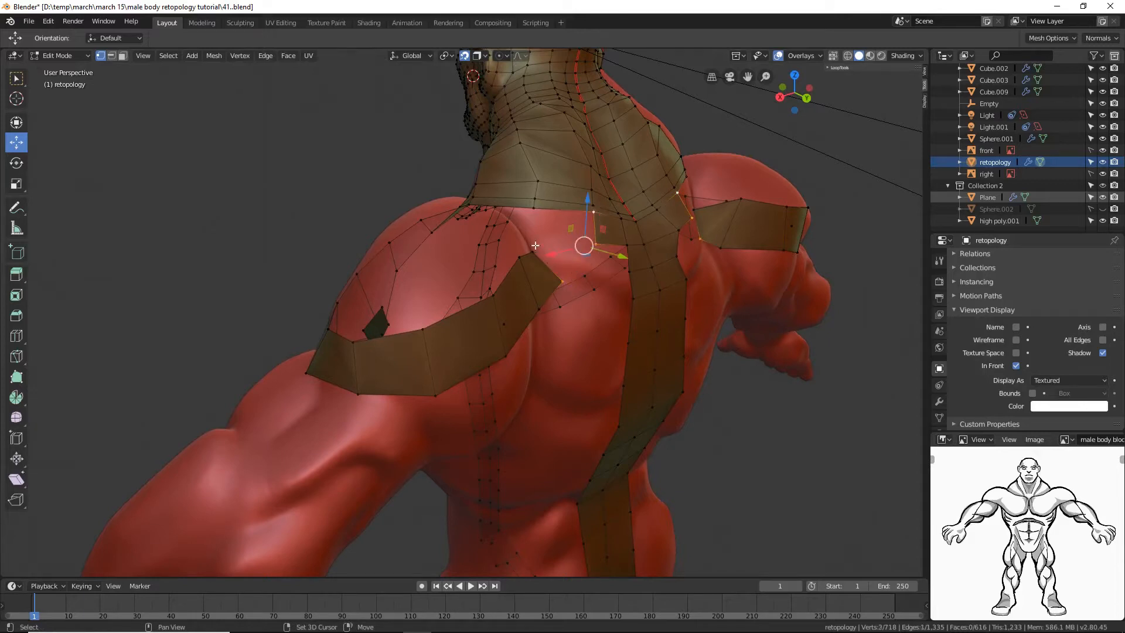
pyautogui.keyDown('shift'); pyautogui.click(534, 248); pyautogui.keyUp('shift')
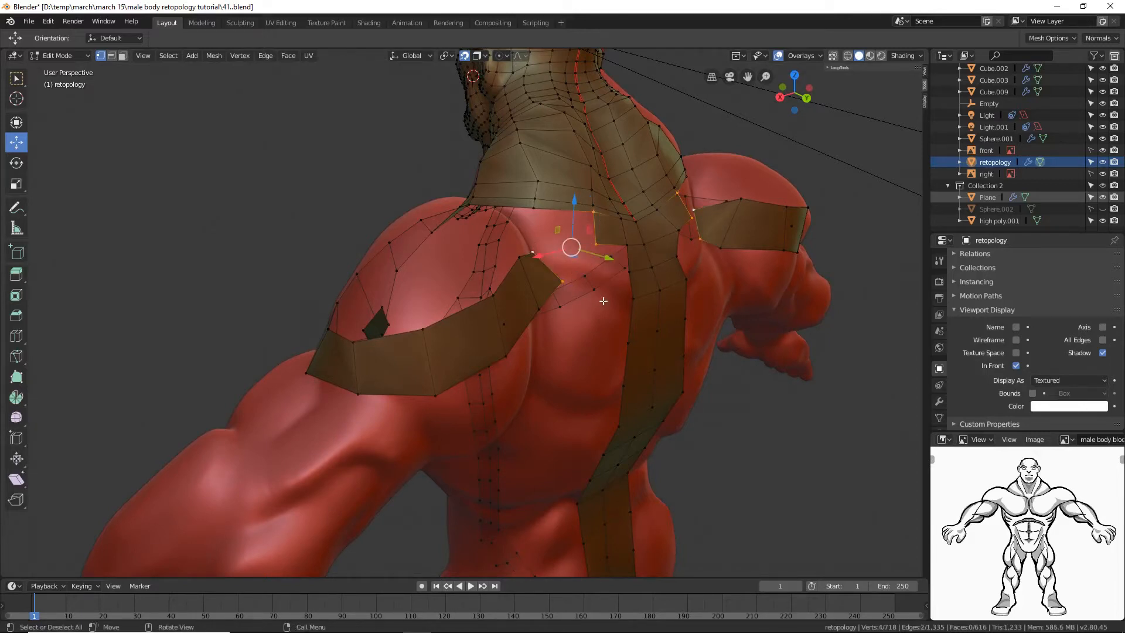
pyautogui.press('f')
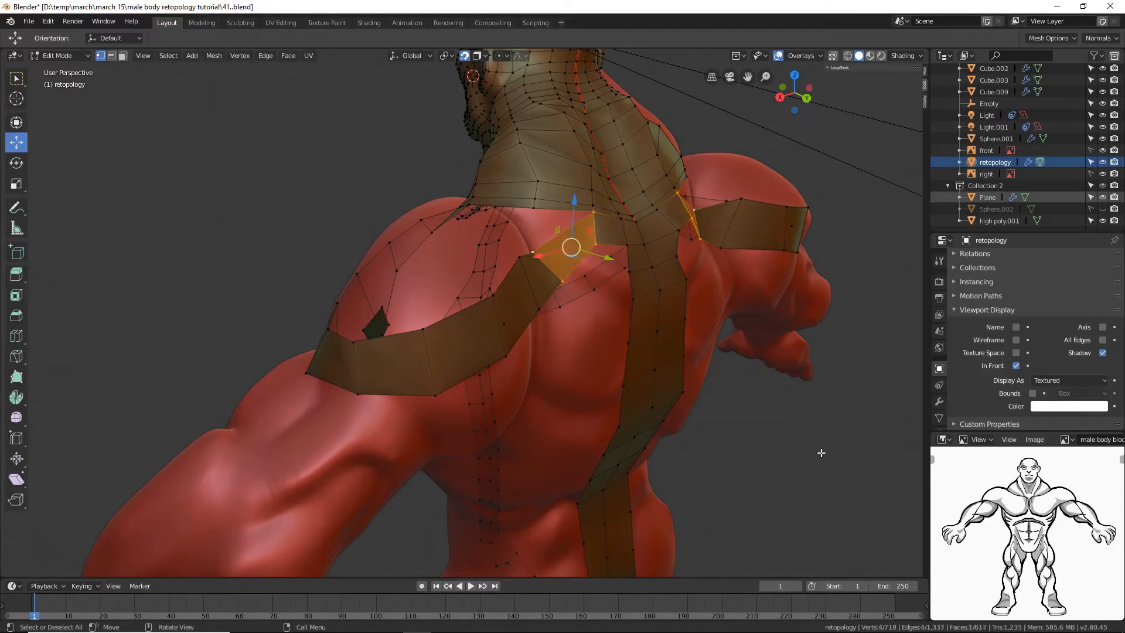
pyautogui.hotkey('alt', 'a')
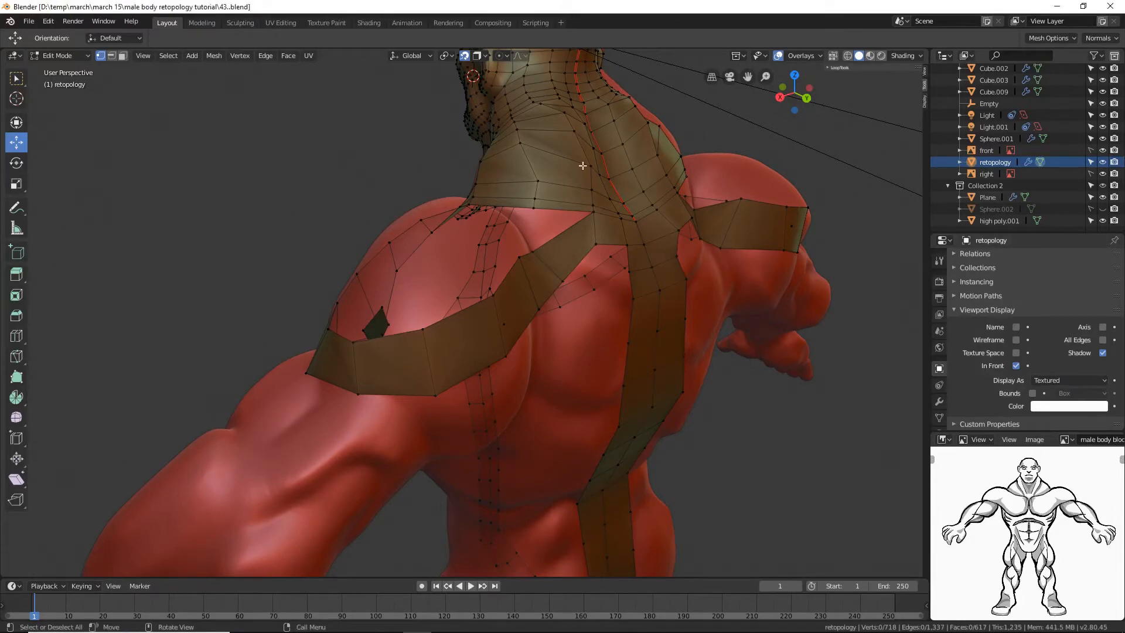
# Step: Save the file as 44.blend and add one centered loop cut across the front of the shoulder strip, just above the armpit
pyautogui.moveTo(510, 344); pyautogui.dragTo(707, 347, button='middle')
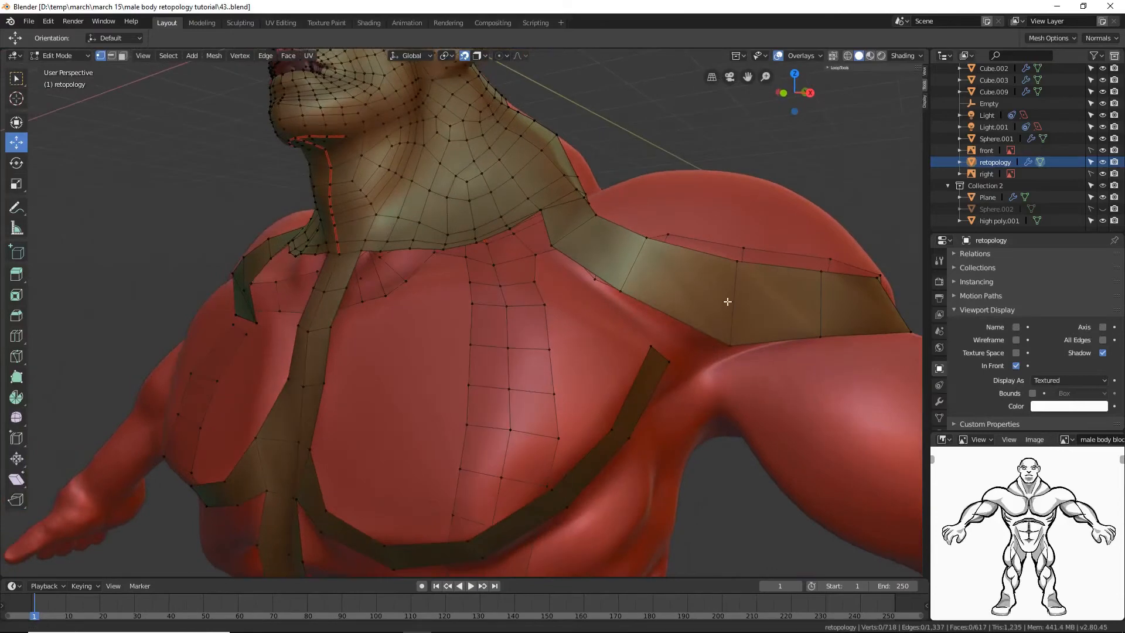
pyautogui.moveTo(726, 301); pyautogui.dragTo(664, 304, button='middle')
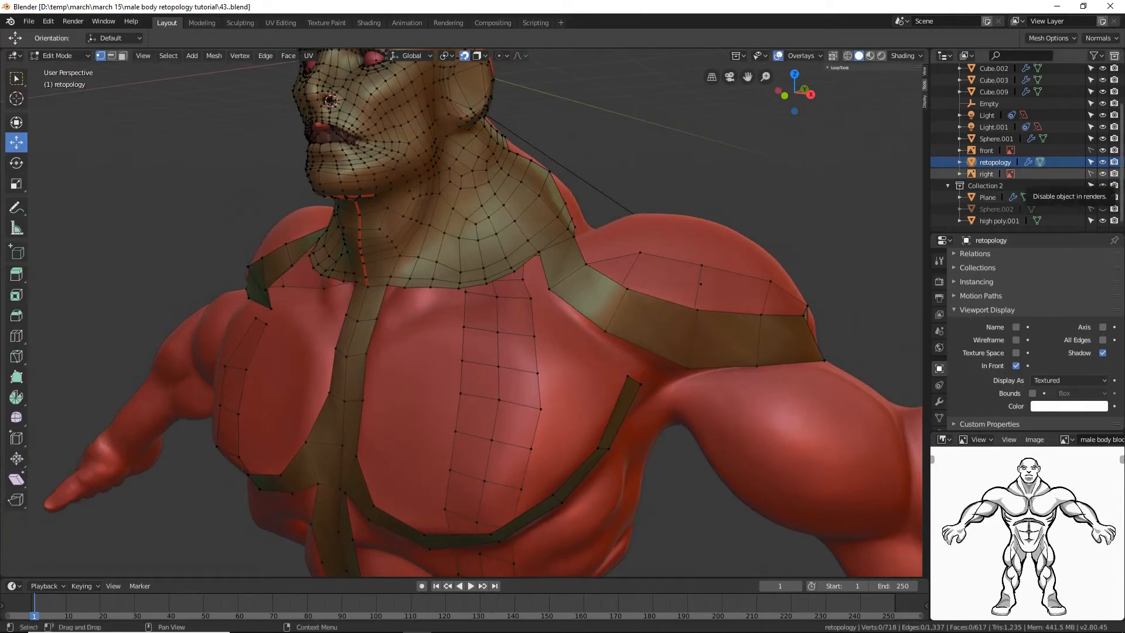
pyautogui.hotkey('ctrl', 'alt', 's')
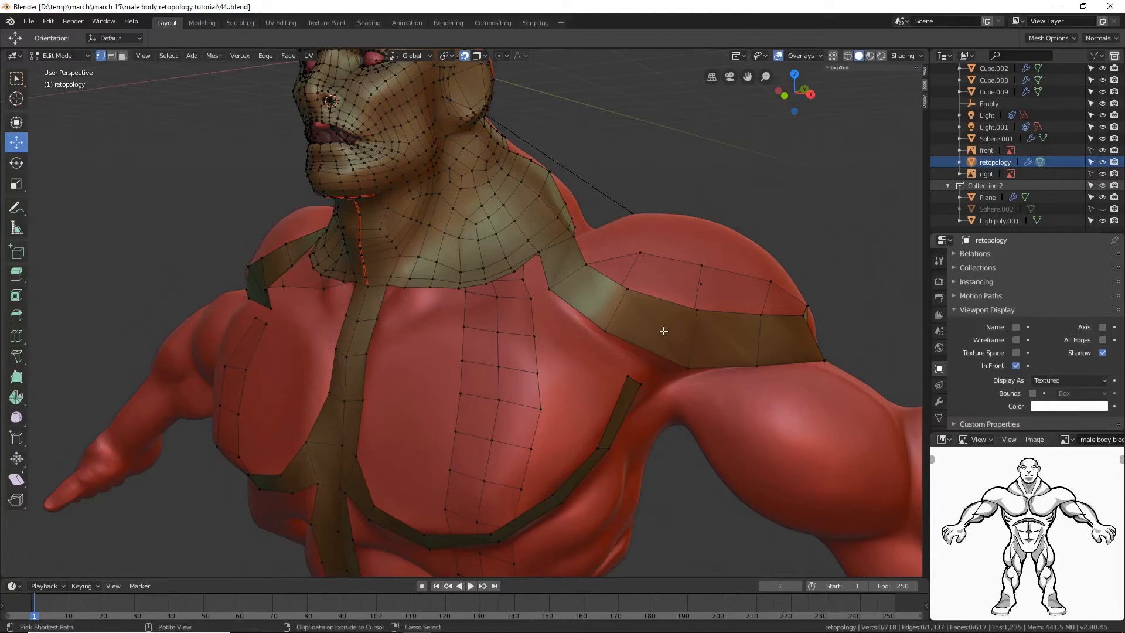
pyautogui.hotkey('ctrl', 'r')
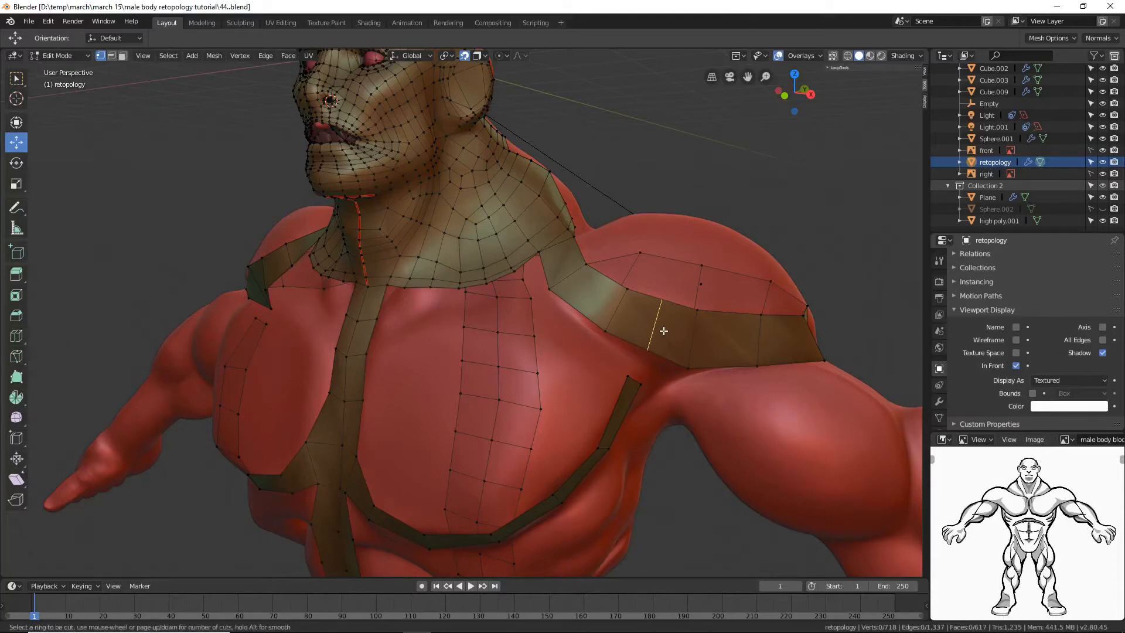
pyautogui.click(663, 331)
pyautogui.rightClick(662, 351)
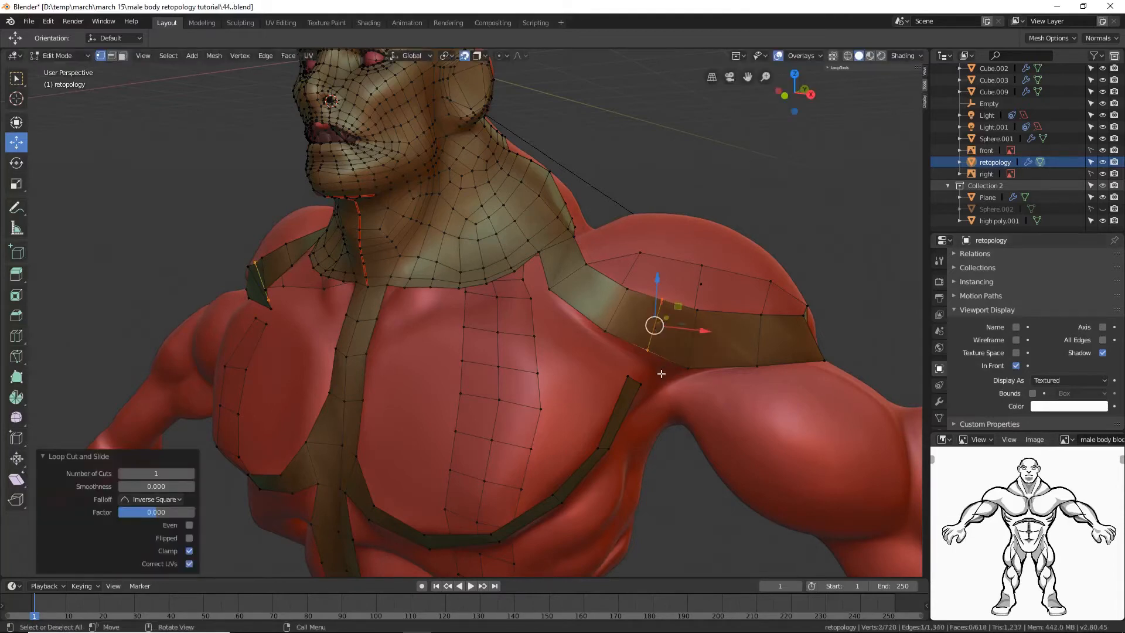
# Step: Fill a face connecting the chest strip's upper end to the lower edge of the shoulder strip, clear the selection, and save as 45.blend
pyautogui.click(645, 385)
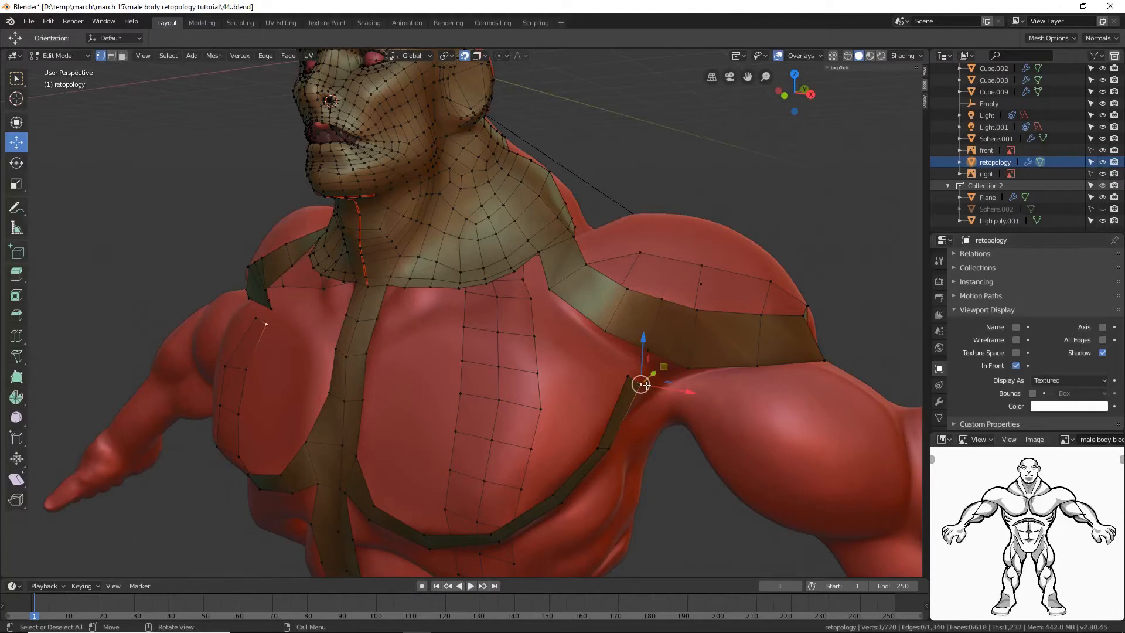
pyautogui.keyDown('shift'); pyautogui.click(687, 367); pyautogui.keyUp('shift')
pyautogui.keyDown('shift'); pyautogui.click(647, 350); pyautogui.keyUp('shift')
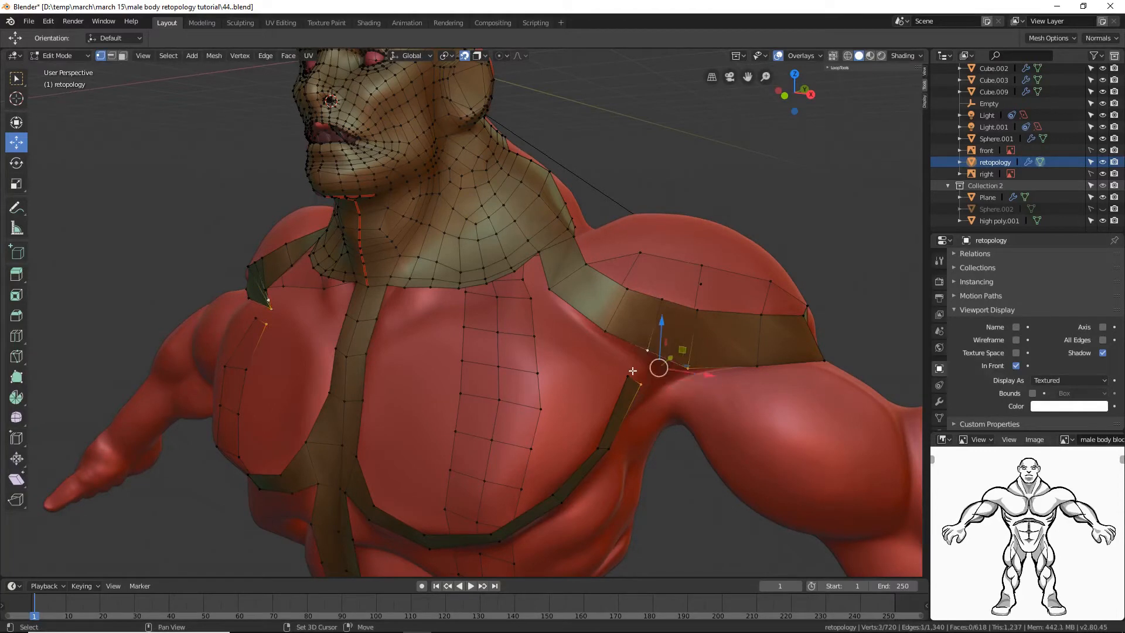
pyautogui.keyDown('shift'); pyautogui.click(628, 375); pyautogui.keyUp('shift')
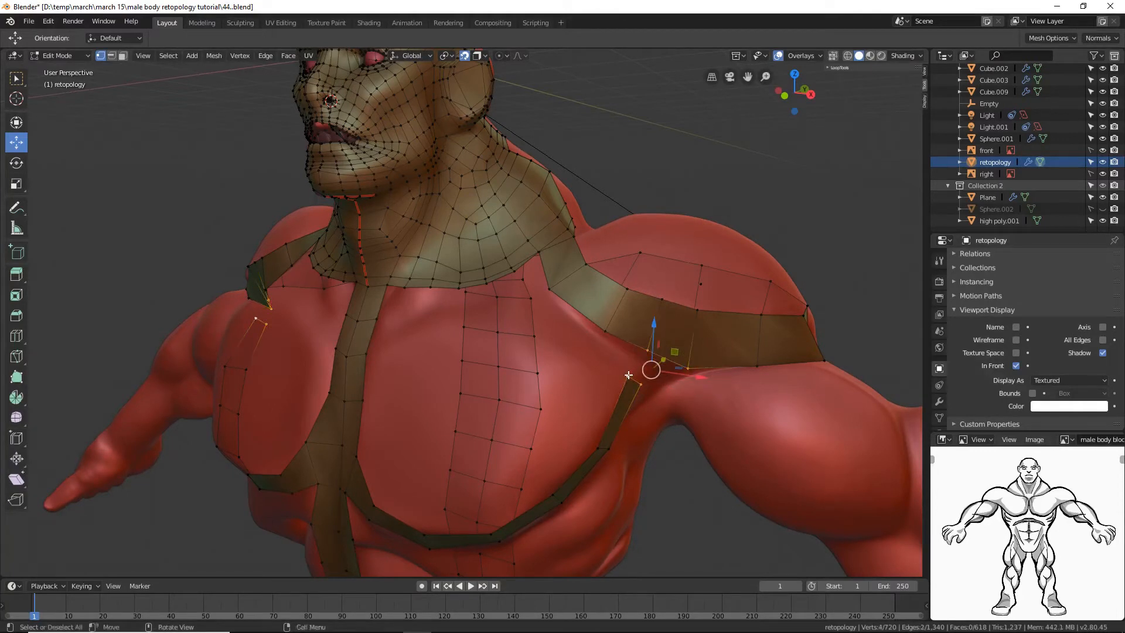
pyautogui.press('f')
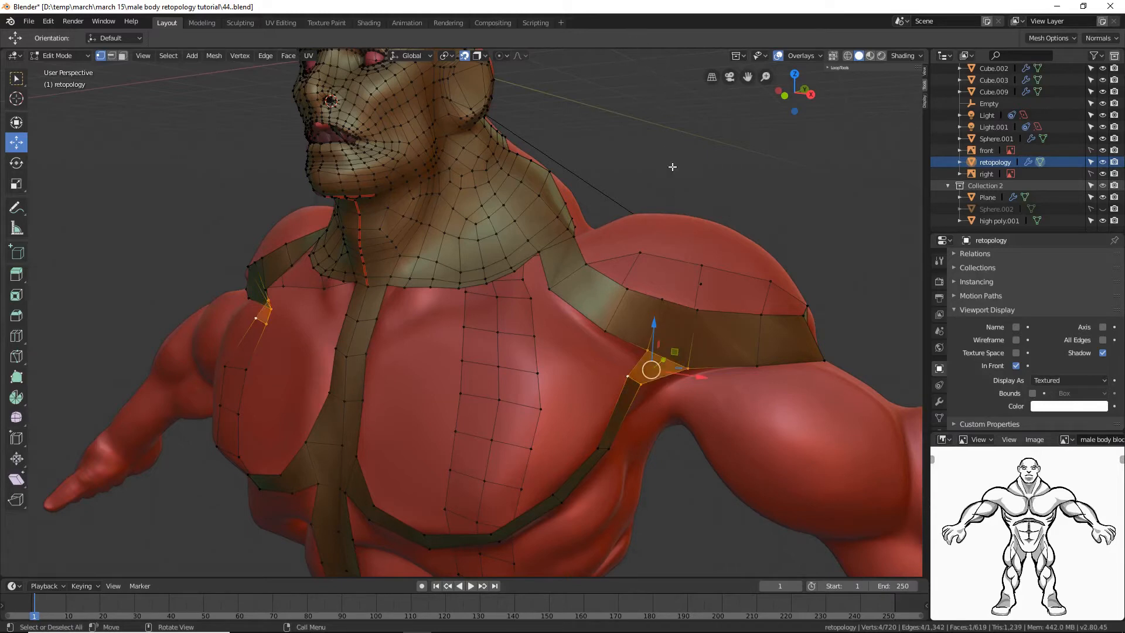
pyautogui.click(690, 173)
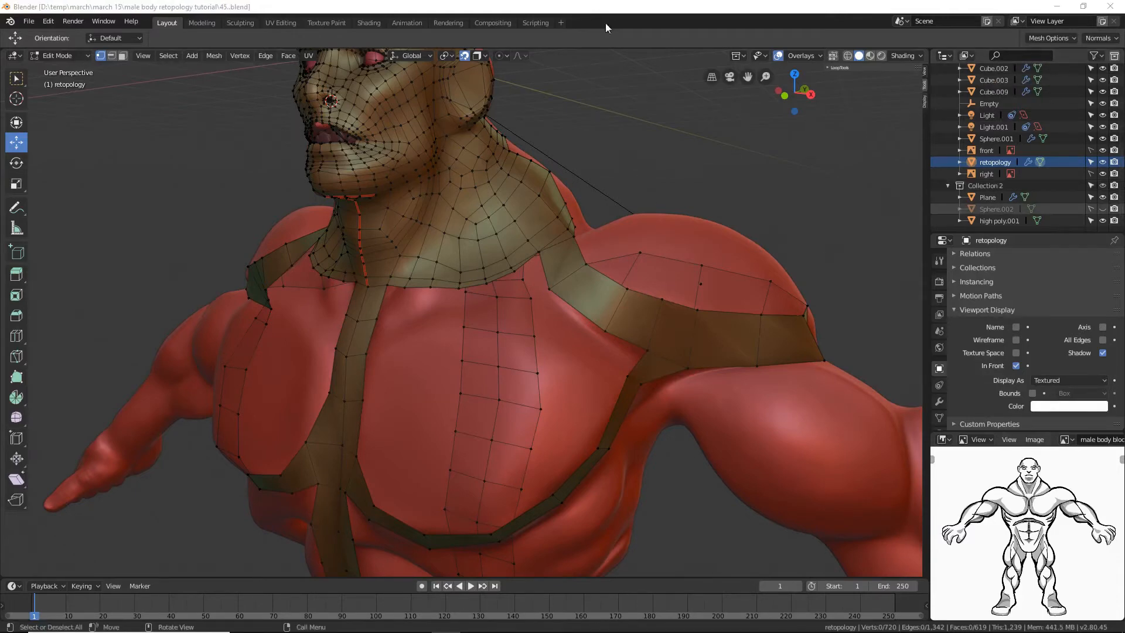
pyautogui.click(603, 8)
# Step: Extrude a chain of five vertices from the sternum strip's upper outer edge along the collarbone to the shoulder strip, and save as 46.blend
pyautogui.moveTo(449, 266); pyautogui.dragTo(484, 331, button='middle')
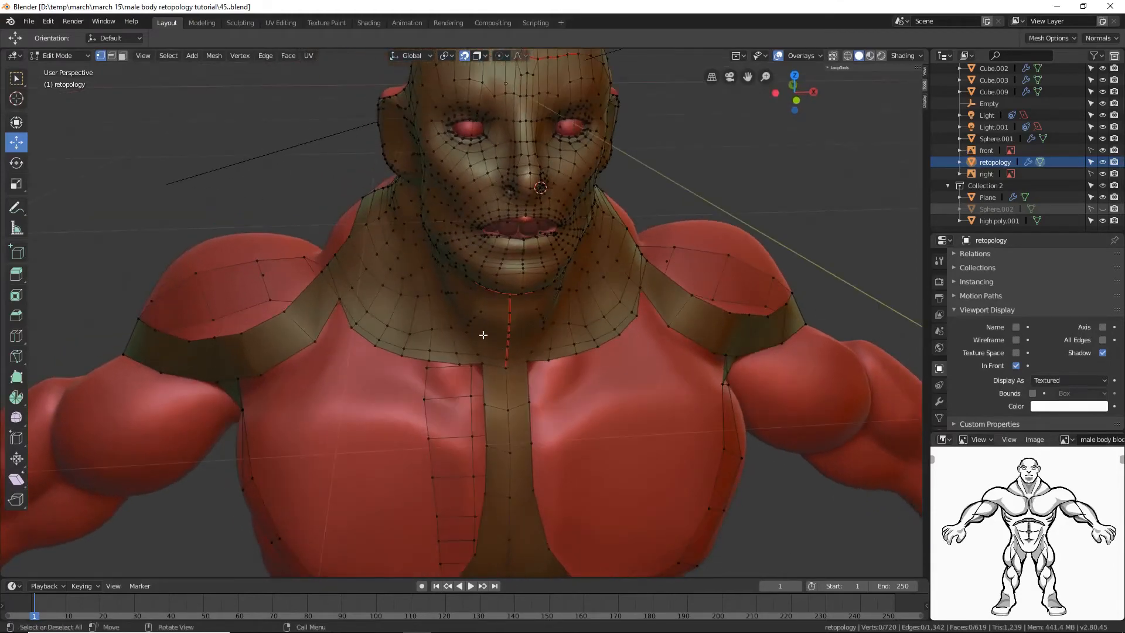
pyautogui.click(529, 402)
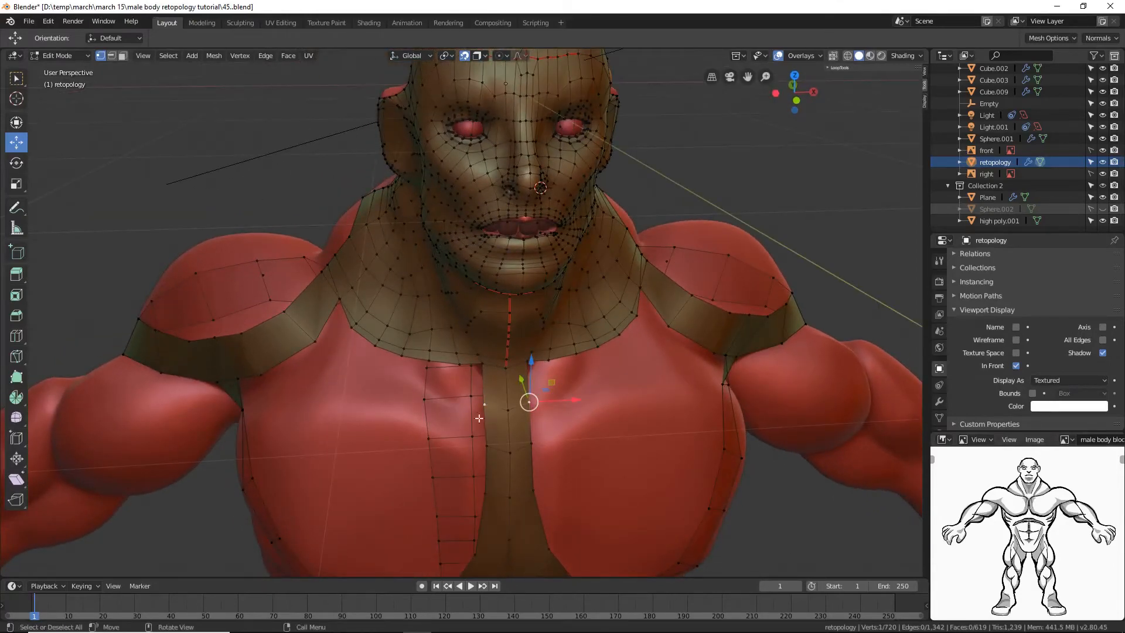
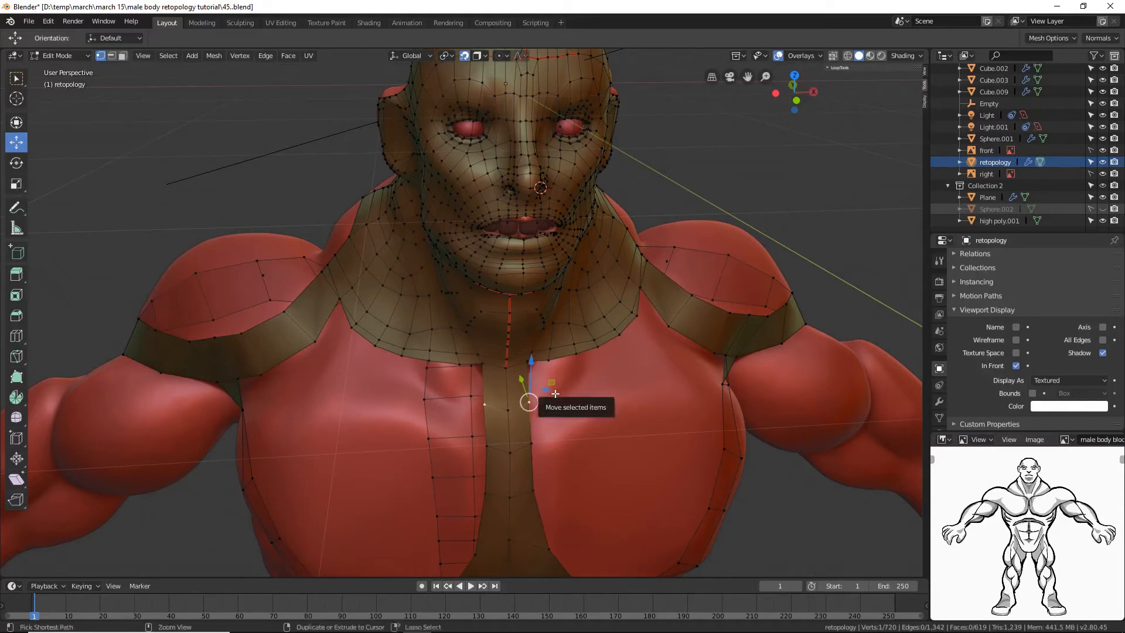
pyautogui.keyDown('ctrl'); pyautogui.rightClick(589, 379); pyautogui.keyUp('ctrl')
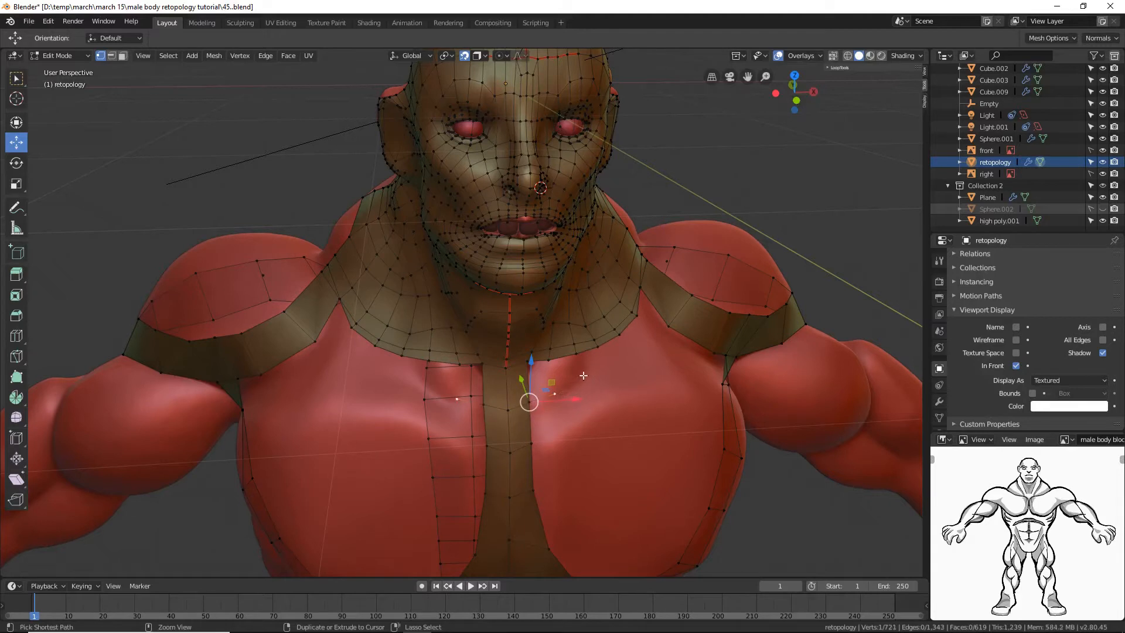
pyautogui.keyDown('ctrl'); pyautogui.rightClick(611, 364); pyautogui.keyUp('ctrl')
pyautogui.keyDown('ctrl'); pyautogui.rightClick(662, 335); pyautogui.keyUp('ctrl')
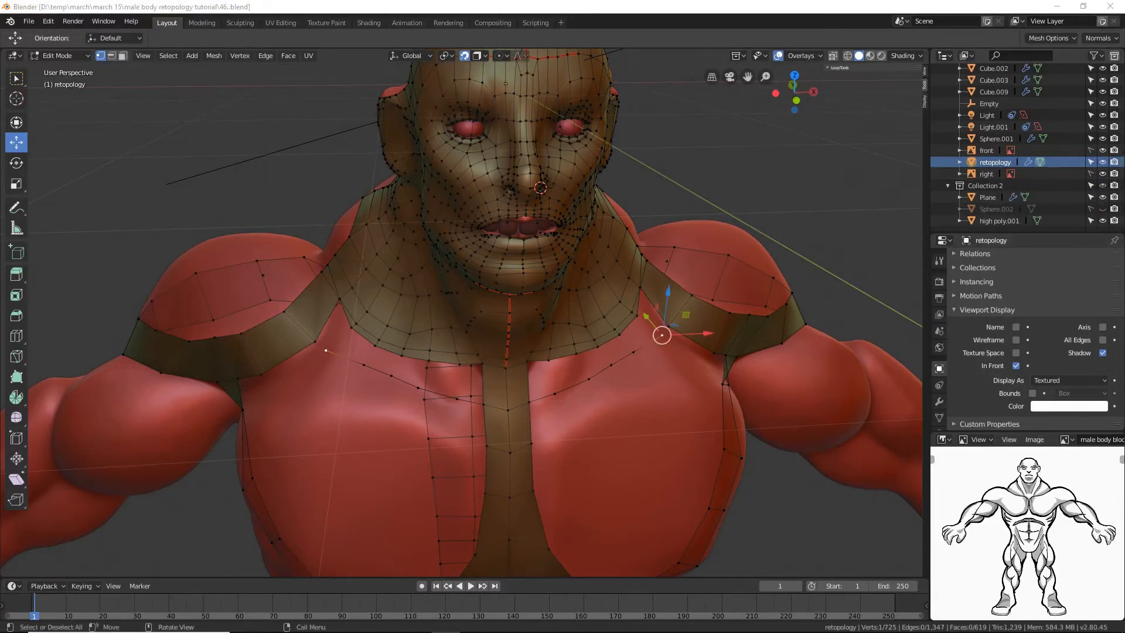
pyautogui.hotkey('ctrl', 'alt', 's')
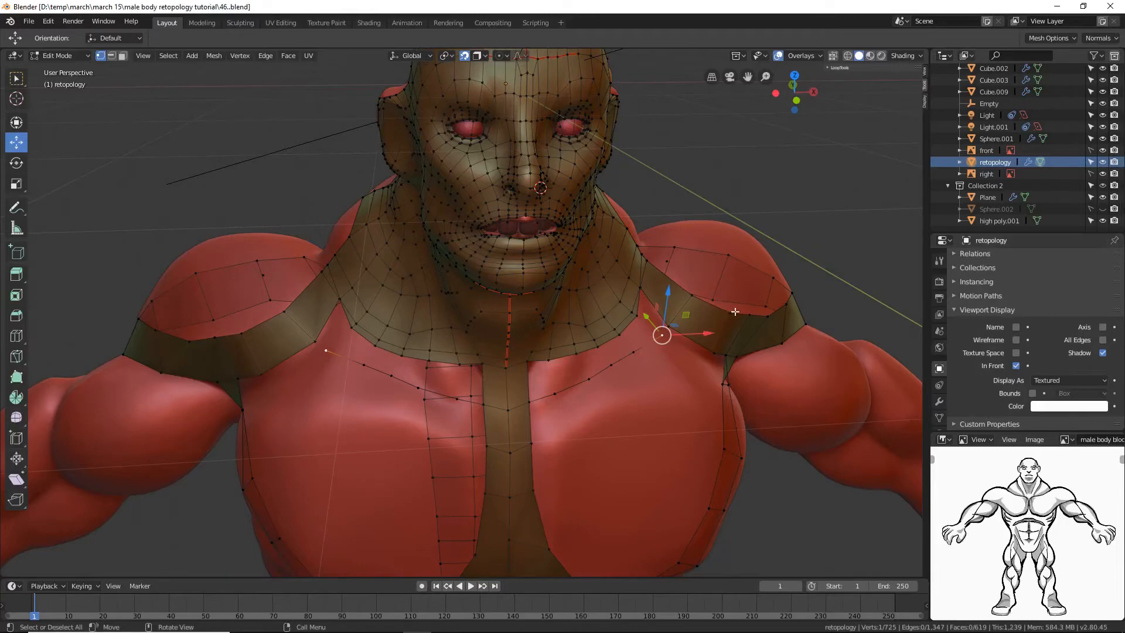
# Step: Move the neck vertex beside the shoulder strip's inner corner 0.142 m along Y
pyautogui.moveTo(674, 308); pyautogui.dragTo(702, 316, button='middle')
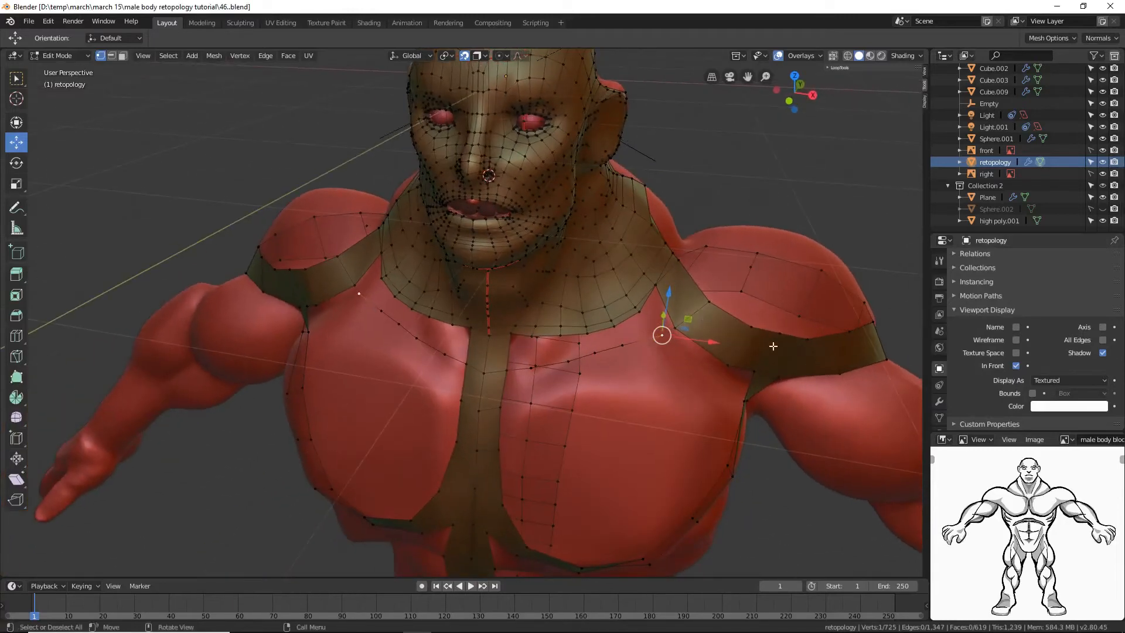
pyautogui.scroll(3, 773, 328)
pyautogui.keyDown('ctrl'); pyautogui.moveTo(783, 305); pyautogui.dragTo(758, 288, button='middle'); pyautogui.keyUp('ctrl')
pyautogui.click(818, 264)
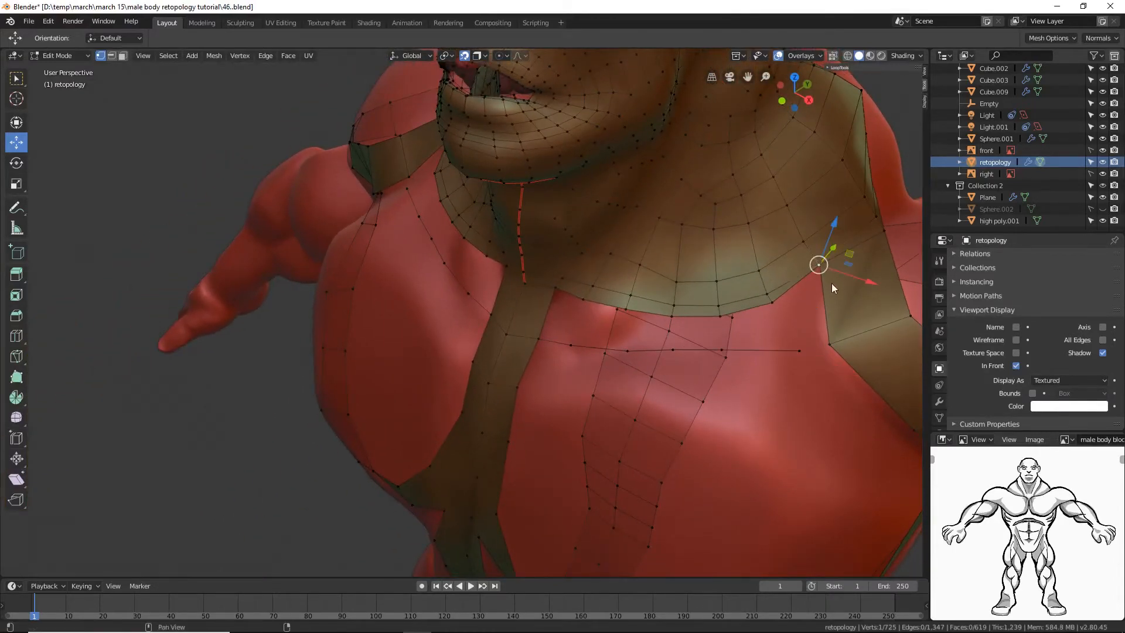
pyautogui.moveTo(858, 273); pyautogui.dragTo(830, 237)
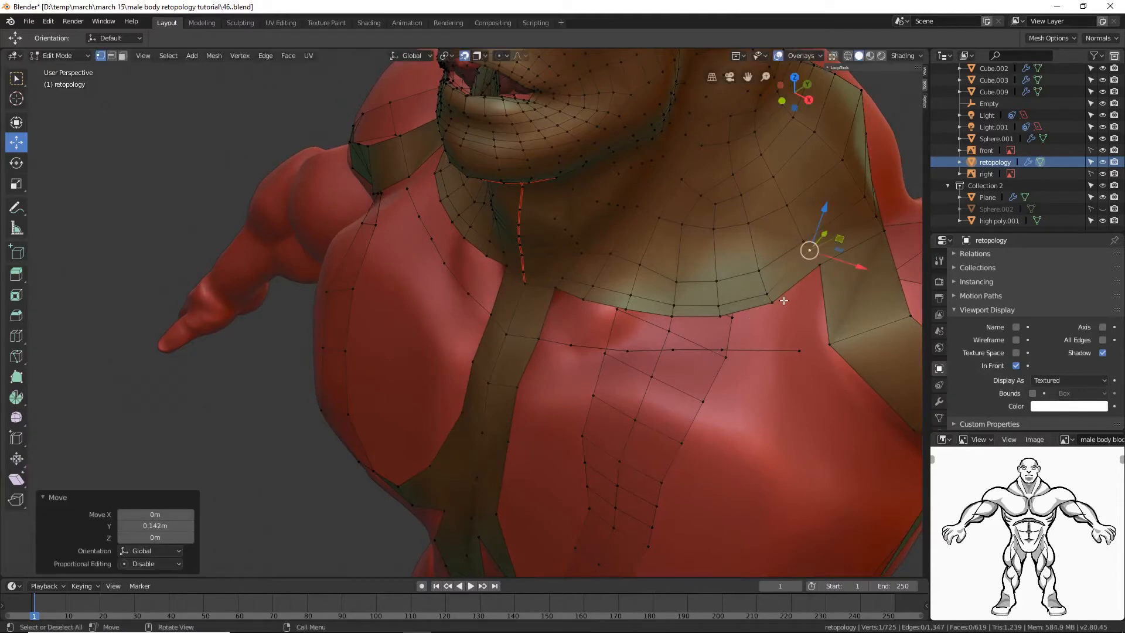
# Step: Fill a face between the collarbone chain's end vertex, the shoulder strip's inner edge and the neck's lower edge, and deselect everything
pyautogui.click(800, 350)
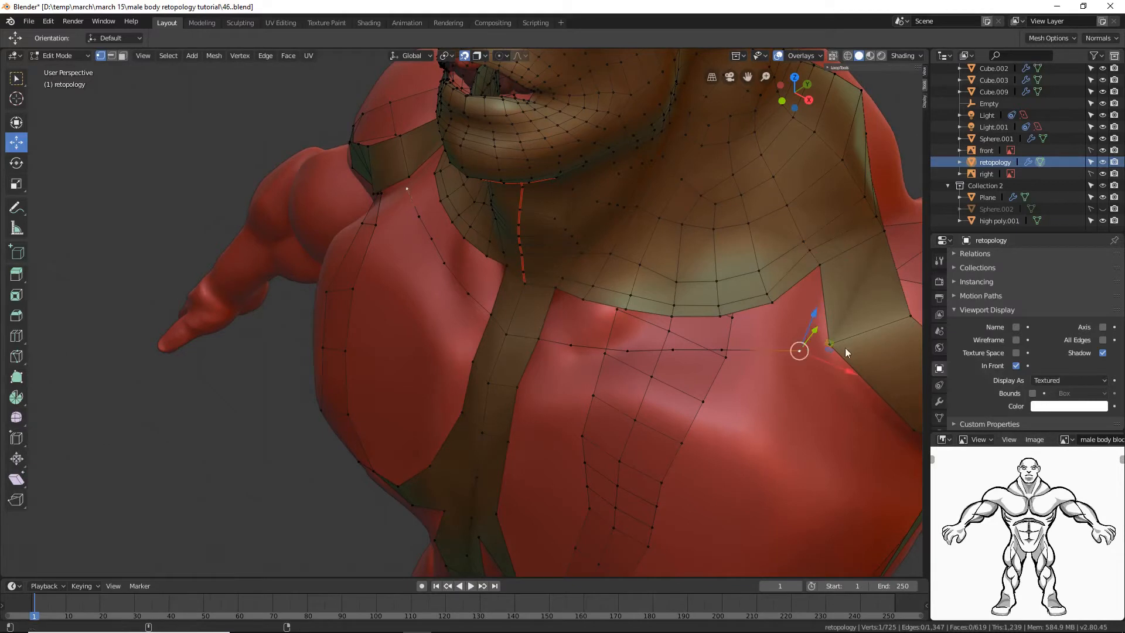
pyautogui.keyDown('shift'); pyautogui.click(839, 336); pyautogui.keyUp('shift')
pyautogui.keyDown('shift'); pyautogui.click(819, 265); pyautogui.keyUp('shift')
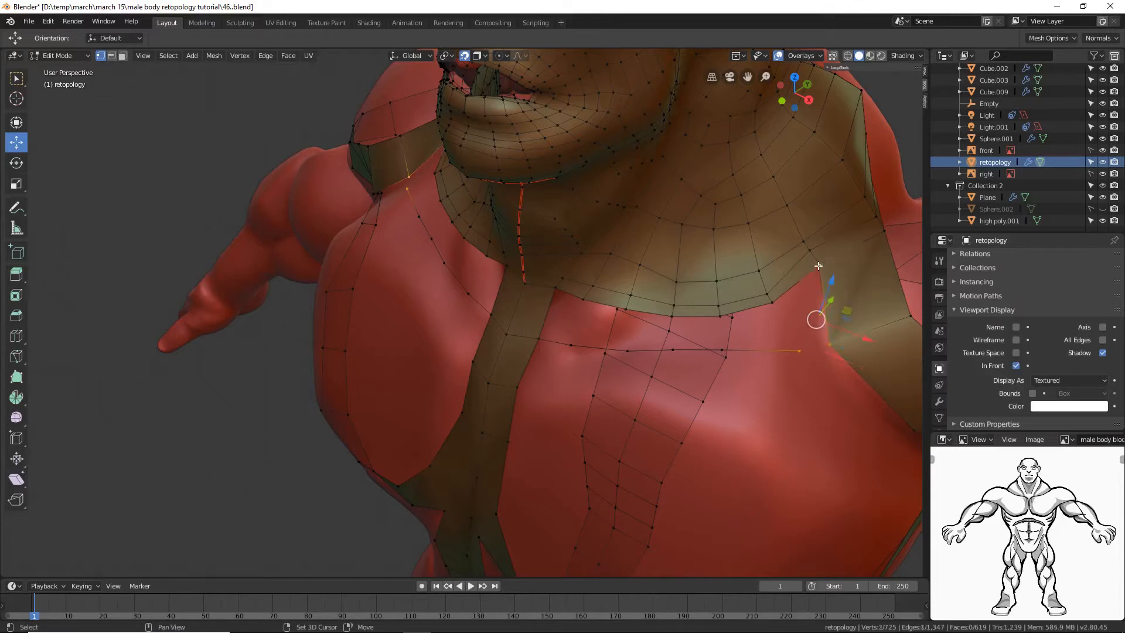
pyautogui.keyDown('shift'); pyautogui.click(772, 302); pyautogui.keyUp('shift')
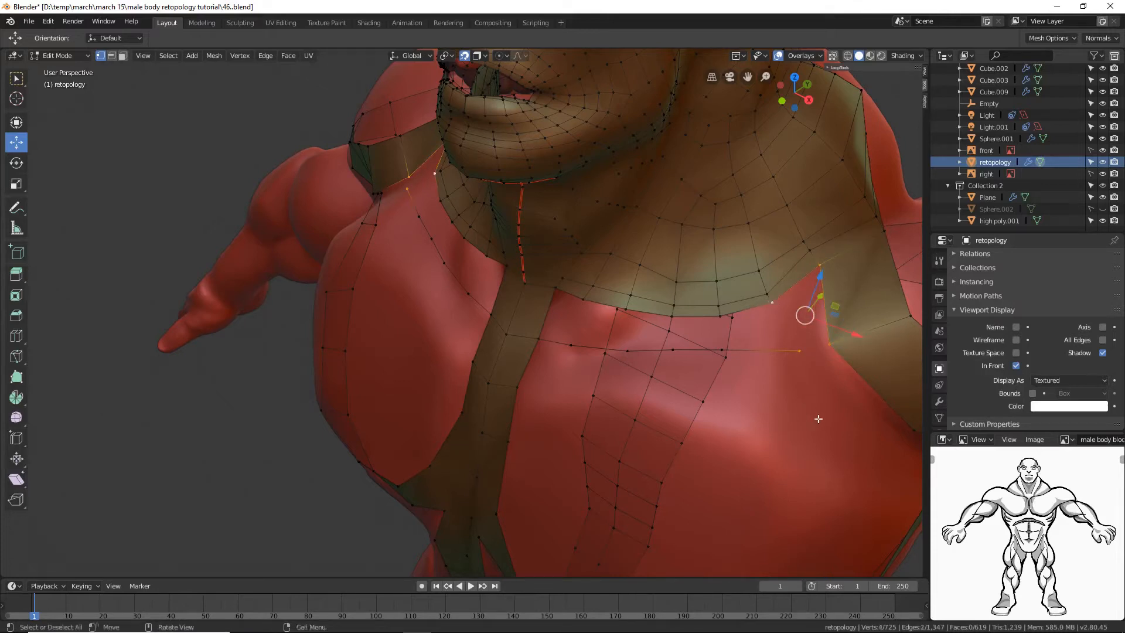
pyautogui.press('f')
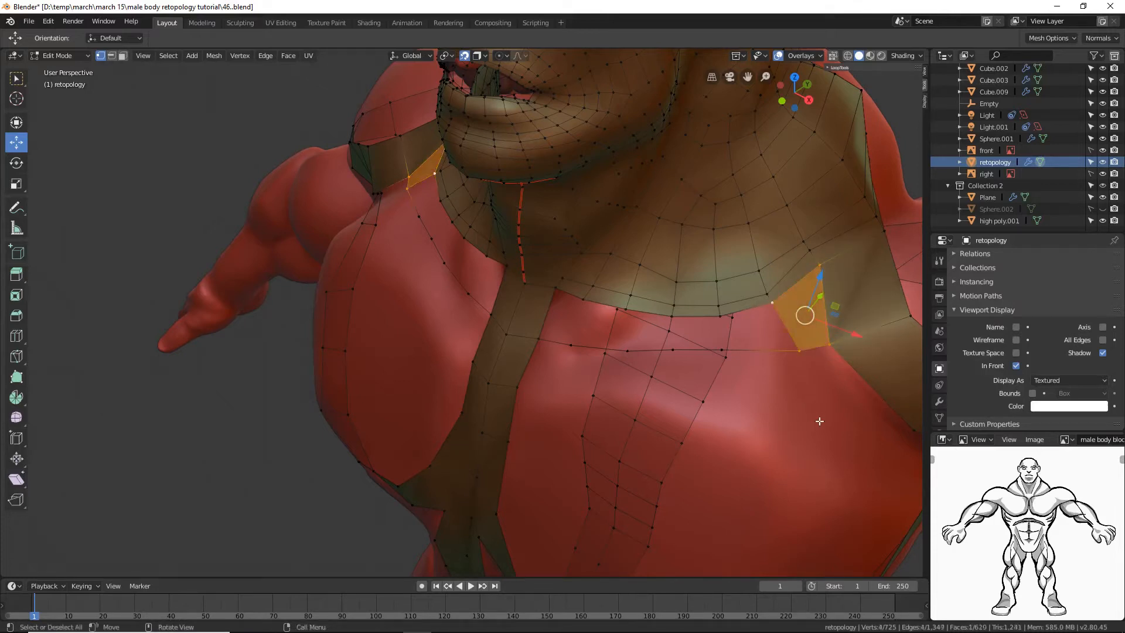
pyautogui.hotkey('alt', 'a')
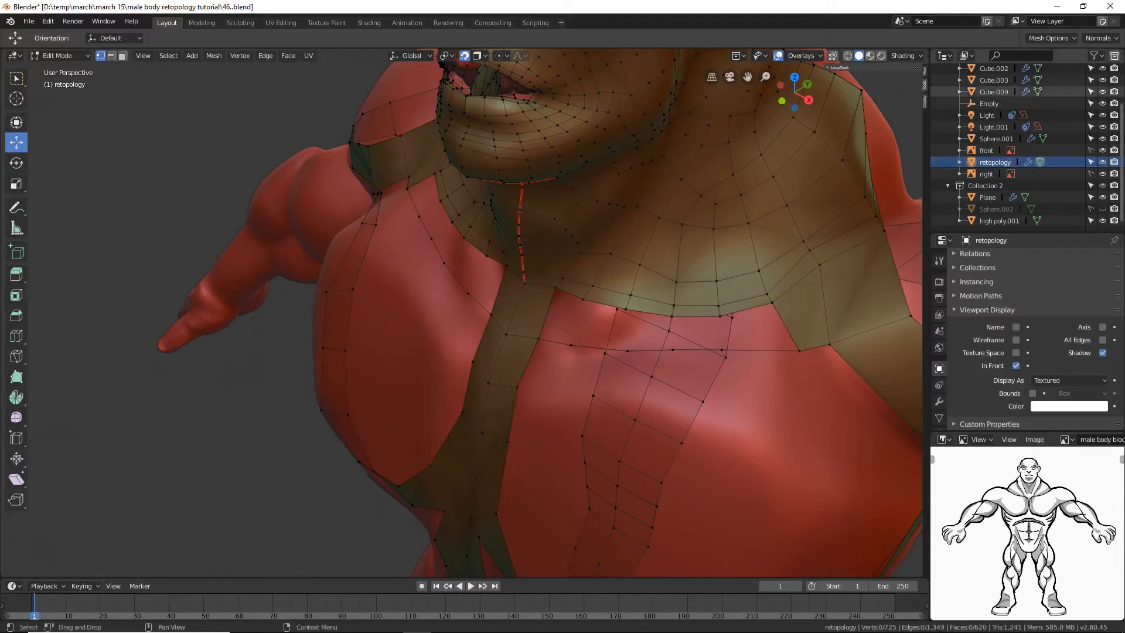
# Step: Save as 47.blend and fill five faces between the collarbone edge chain and the neck's lower edge, starting at the sternum strip
pyautogui.hotkey('ctrl', 'alt', 's')
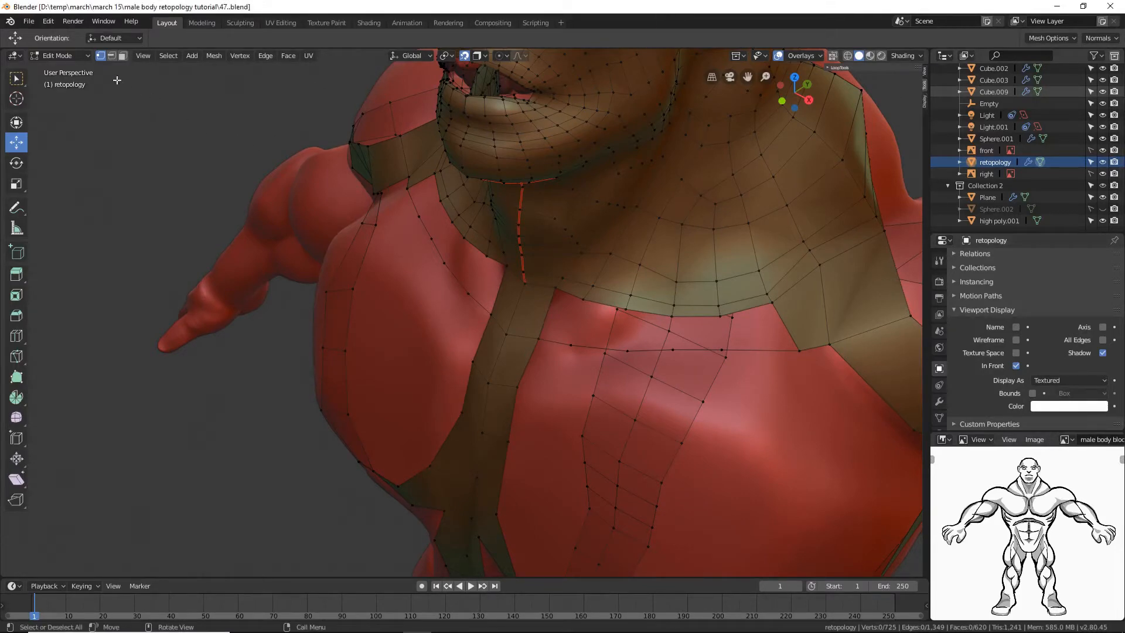
pyautogui.click(114, 55)
pyautogui.moveTo(344, 313); pyautogui.dragTo(409, 304, button='middle')
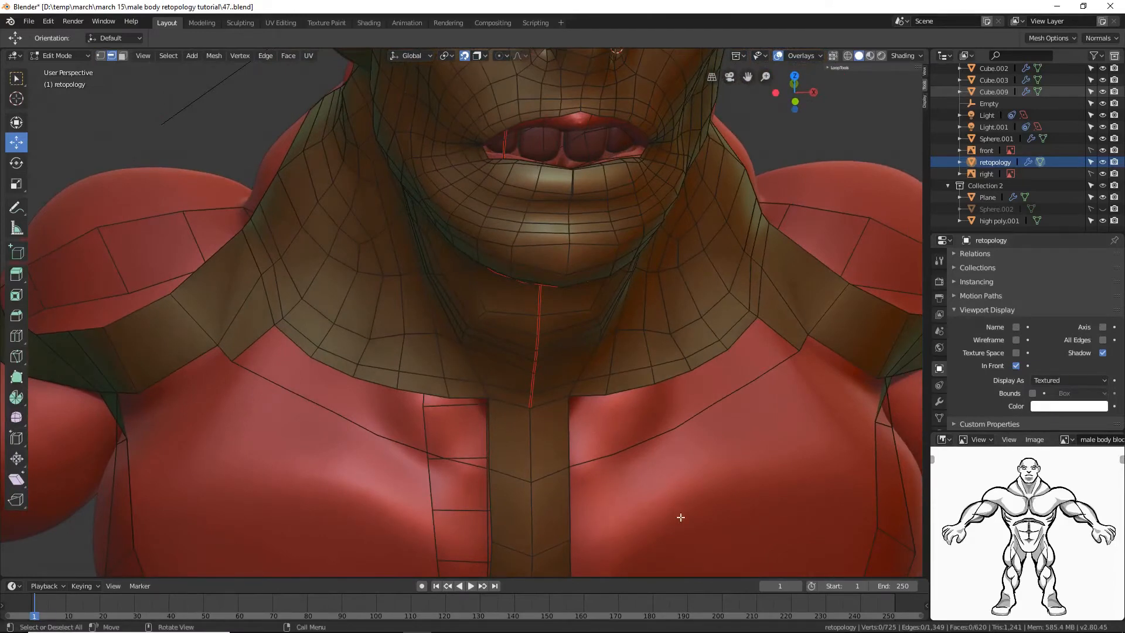
pyautogui.click(568, 435)
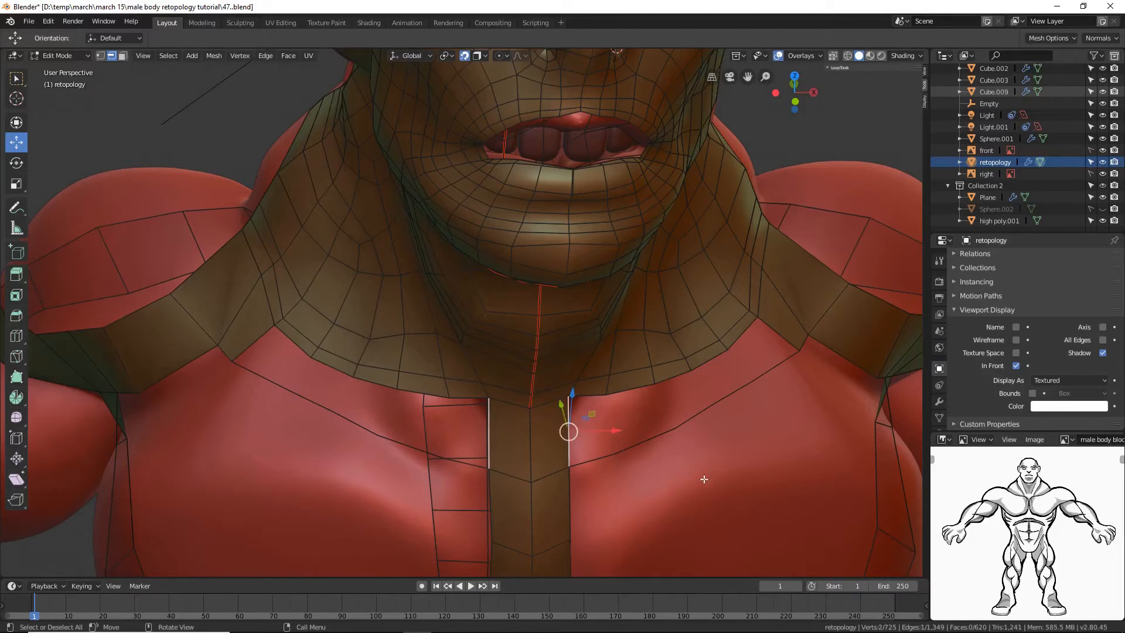
pyautogui.press('f')
pyautogui.press('f')
pyautogui.press('f')
pyautogui.press('f')
pyautogui.press('f')
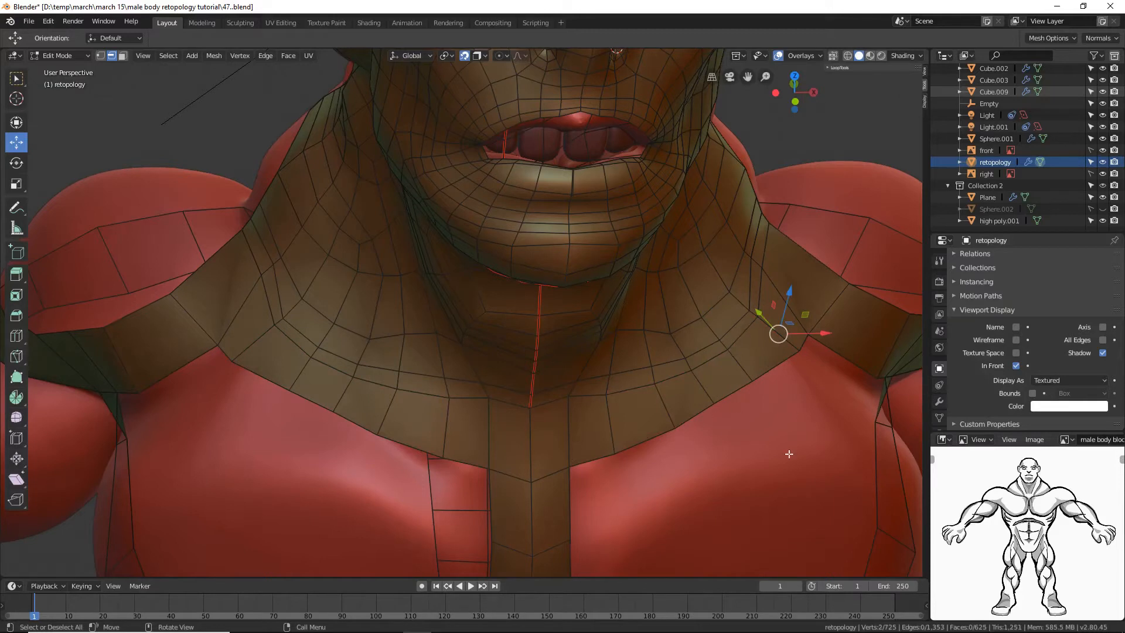
pyautogui.hotkey('alt', 'a')
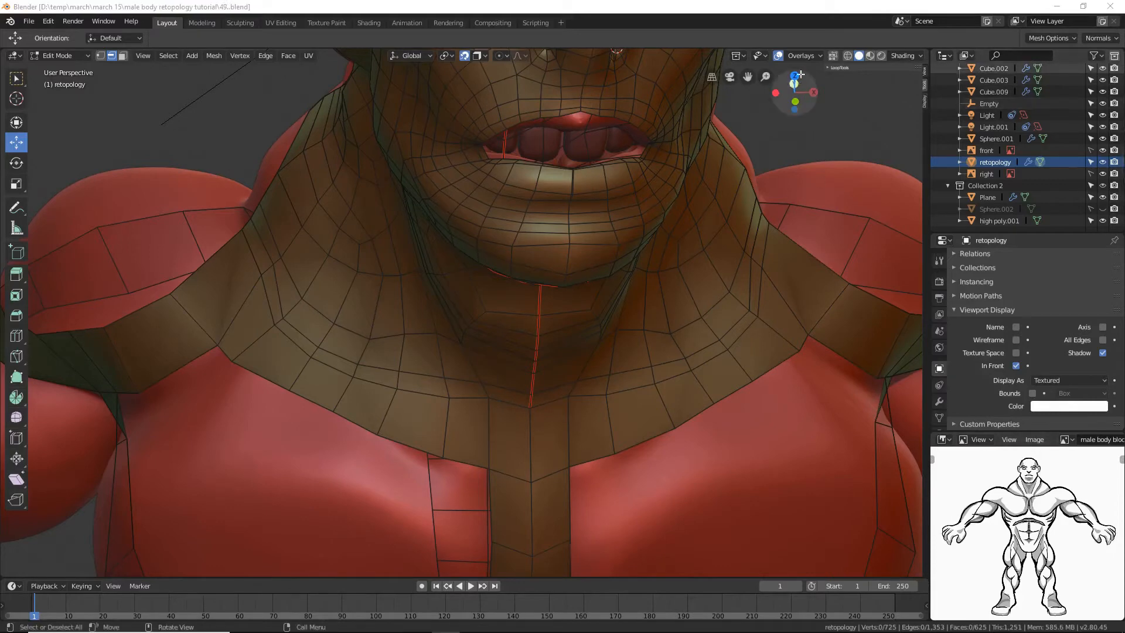
pyautogui.click(815, 9)
# Step: Select the edge loop around the open chest area, save as 50.blend, and close the opening with Grid Fill at span 2
pyautogui.moveTo(820, 226); pyautogui.dragTo(803, 221, button='middle')
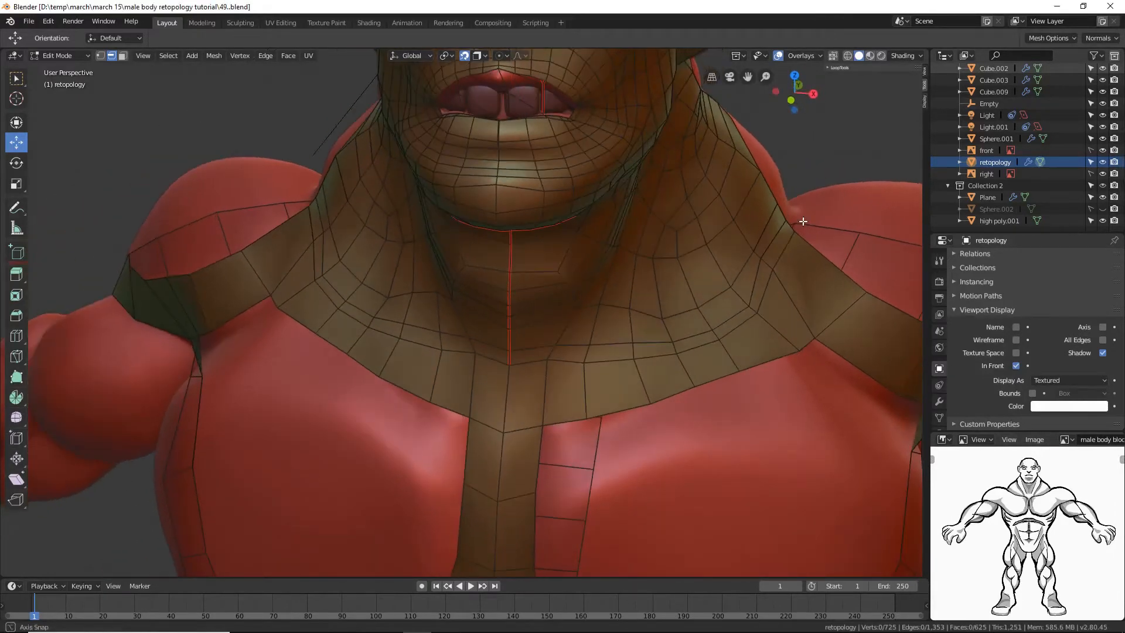
pyautogui.scroll(-4, 797, 275)
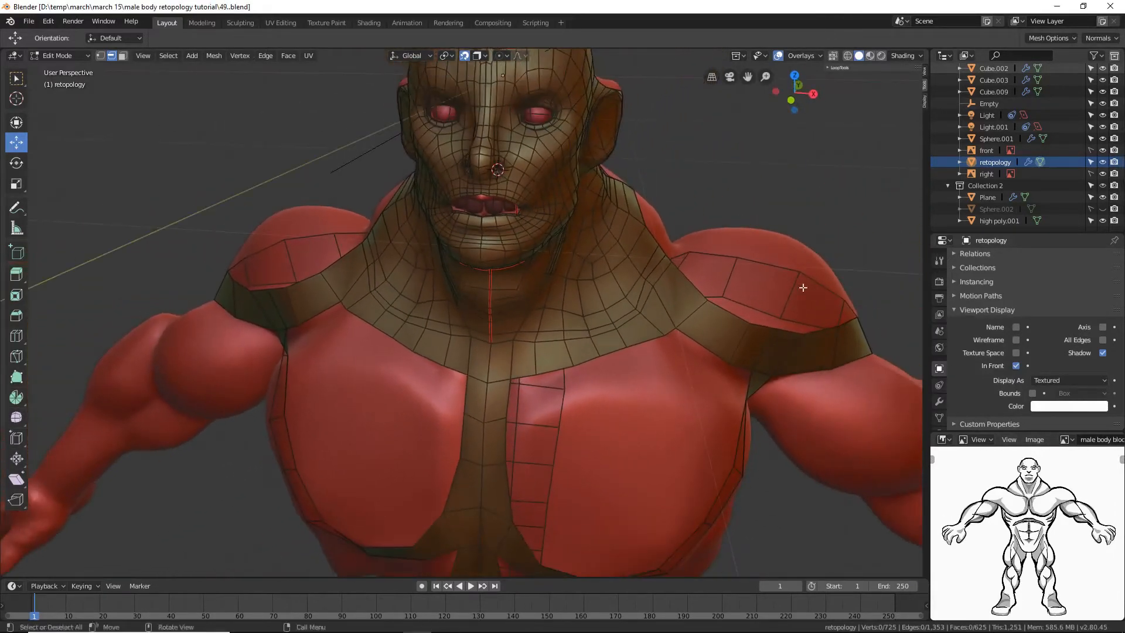
pyautogui.scroll(1, 779, 313)
pyautogui.moveTo(777, 318); pyautogui.dragTo(716, 273, button='middle')
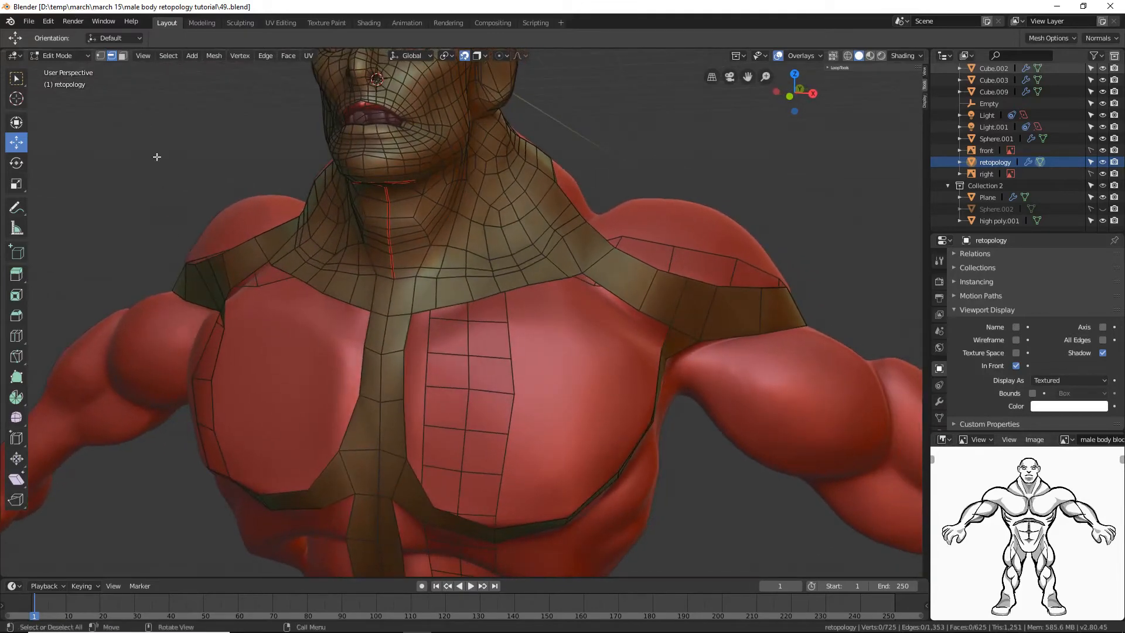
pyautogui.moveTo(465, 419)
pyautogui.mouseDown(button='middle')
pyautogui.moveTo(492, 409)
pyautogui.moveTo(475, 429)
pyautogui.mouseUp(button='middle')
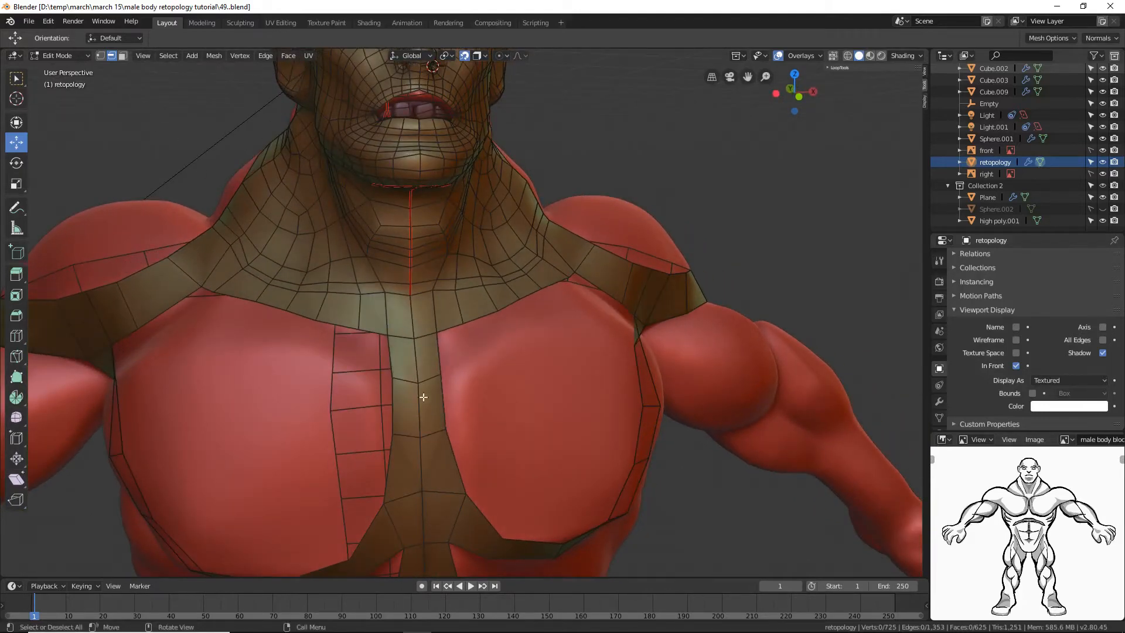
pyautogui.keyDown('alt'); pyautogui.click(455, 447); pyautogui.keyUp('alt')
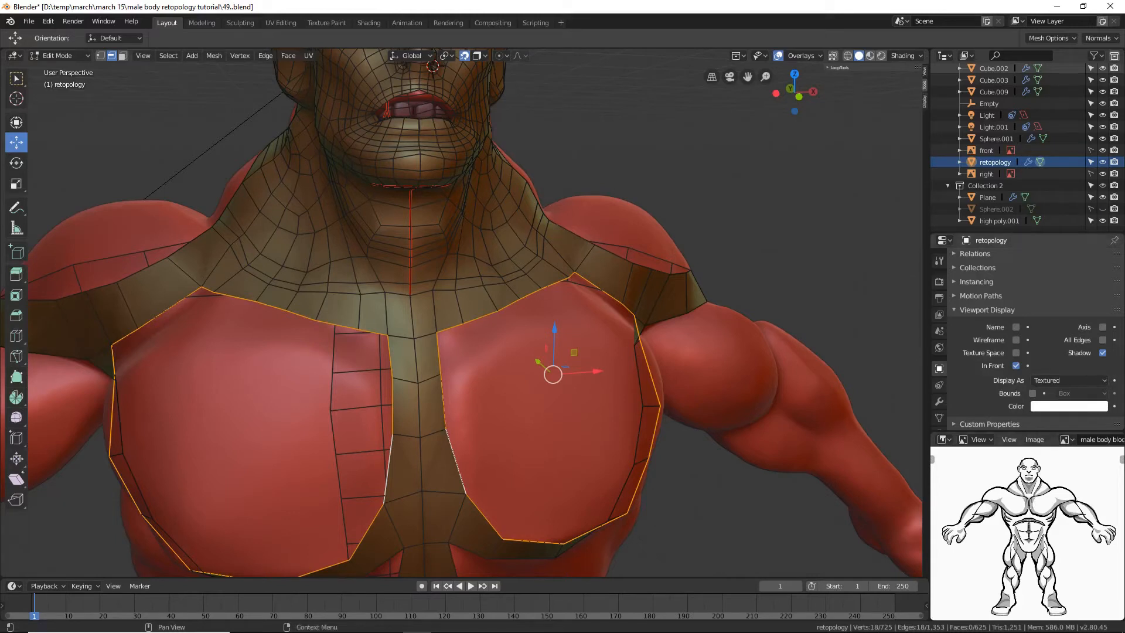
pyautogui.hotkey('ctrl', 'alt', 's')
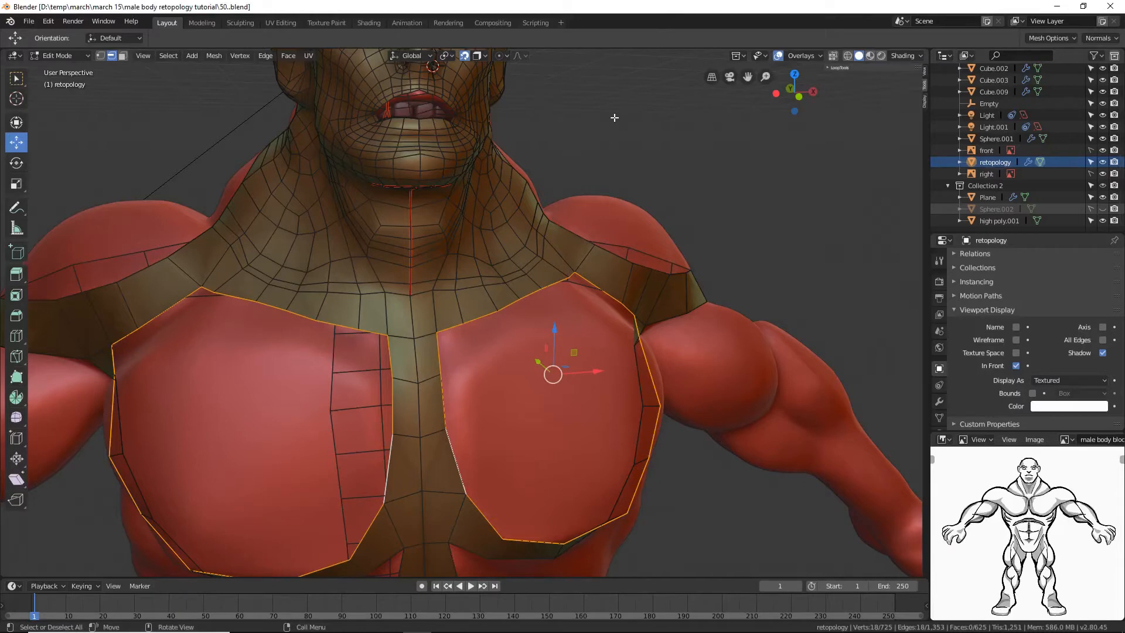
pyautogui.click(100, 55)
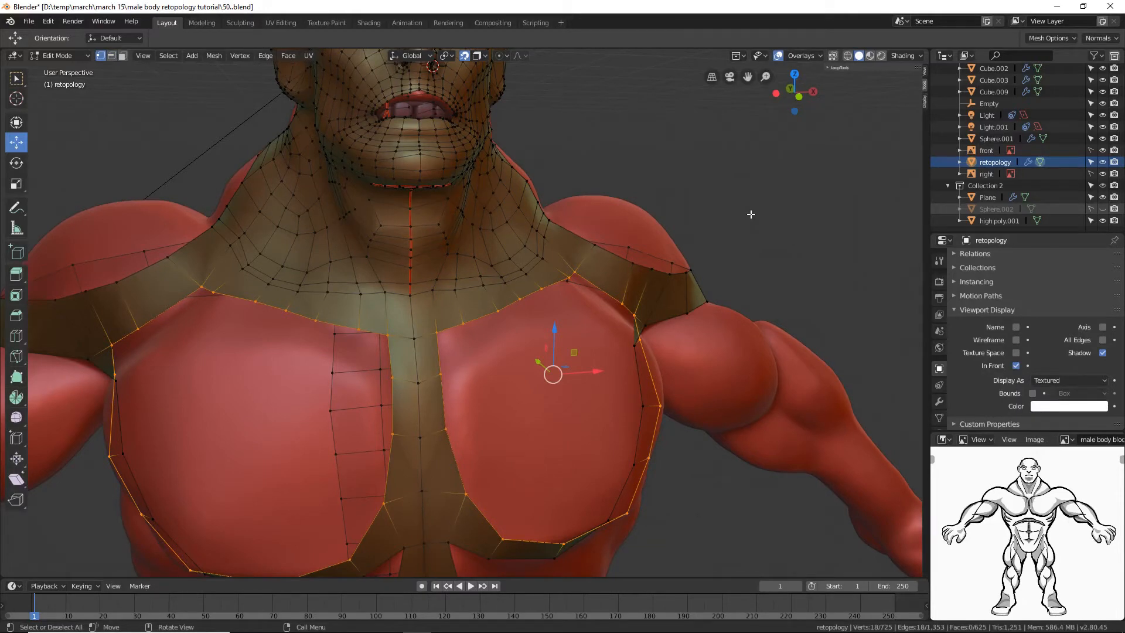
pyautogui.hotkey('ctrl', 'f')
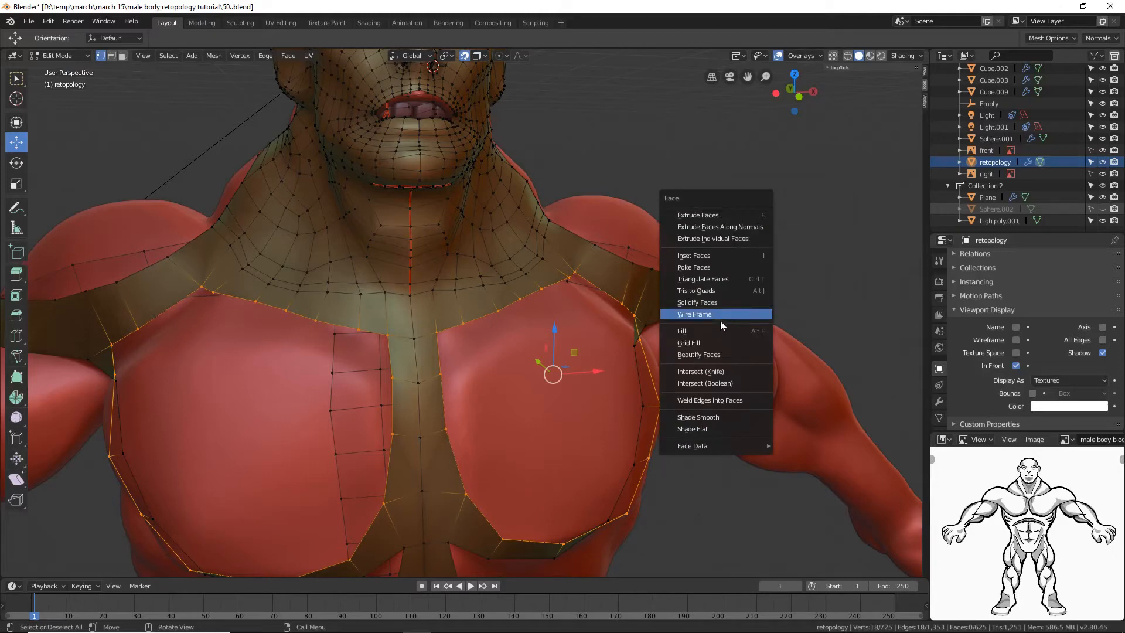
pyautogui.click(720, 342)
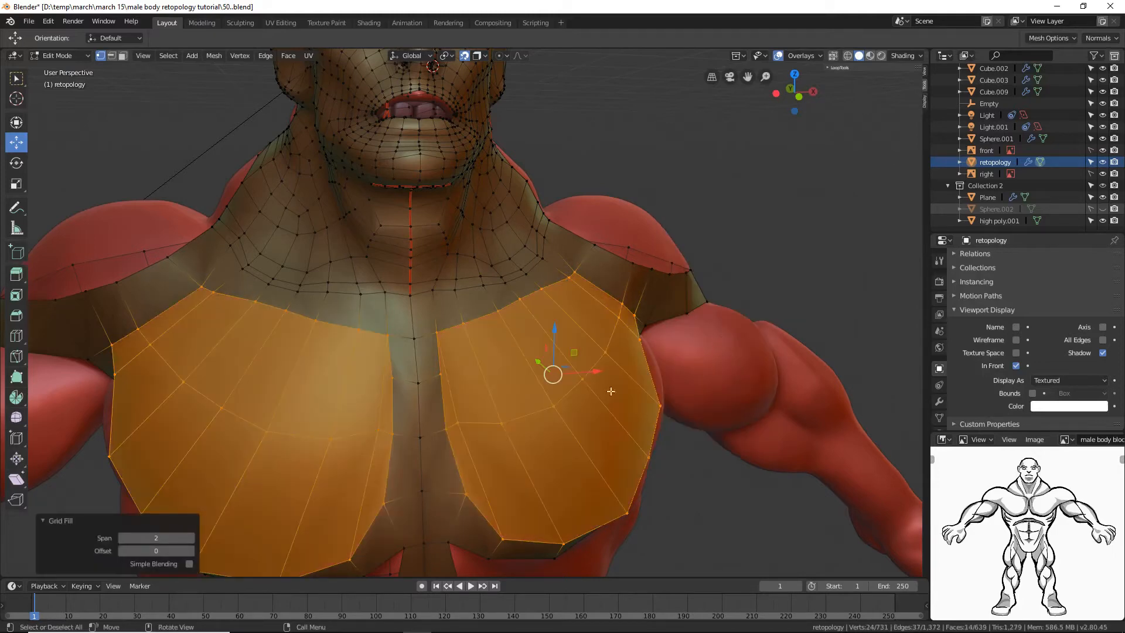
# Step: Snap the newly filled chest faces onto the sculpt's surface with a move in place, and clear the selection
pyautogui.moveTo(610, 391); pyautogui.dragTo(526, 411, button='middle')
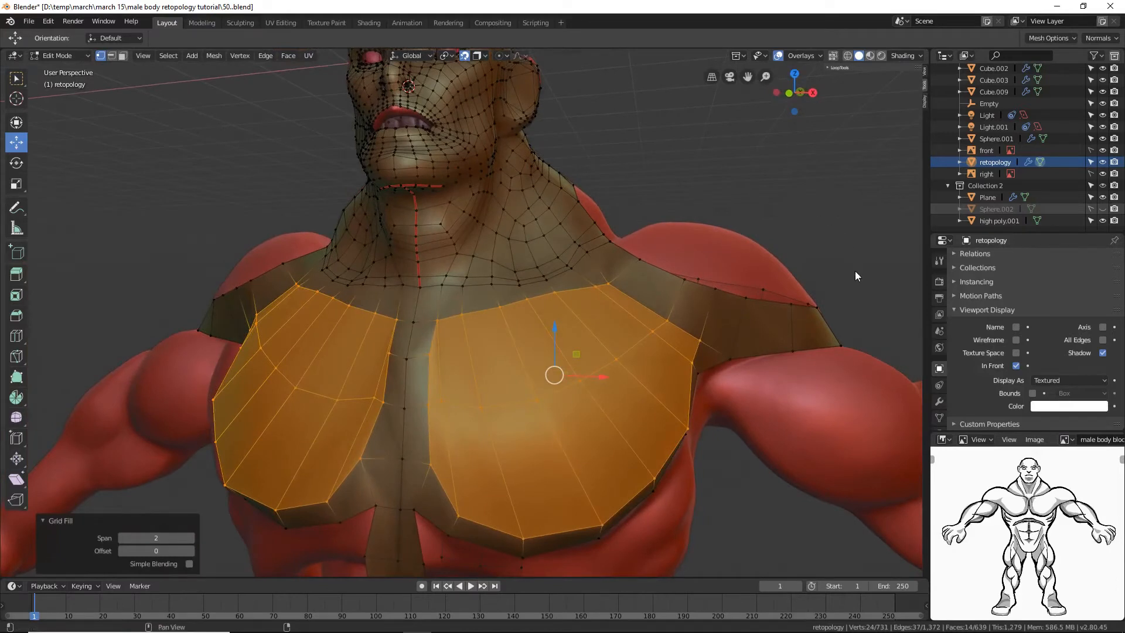
pyautogui.press('g')
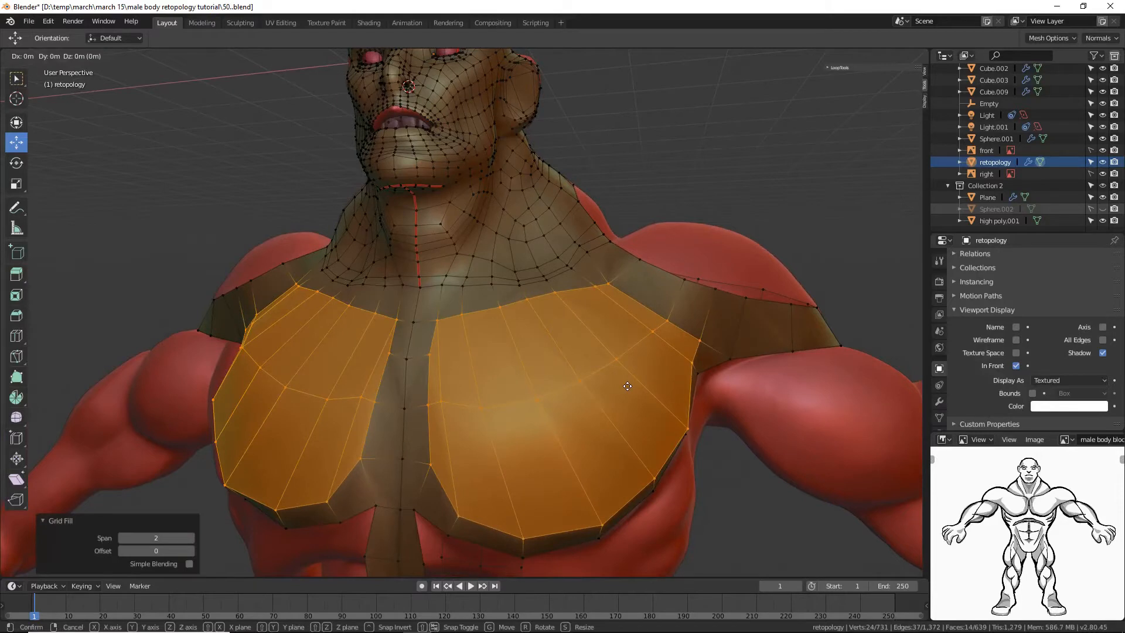
pyautogui.click(626, 386)
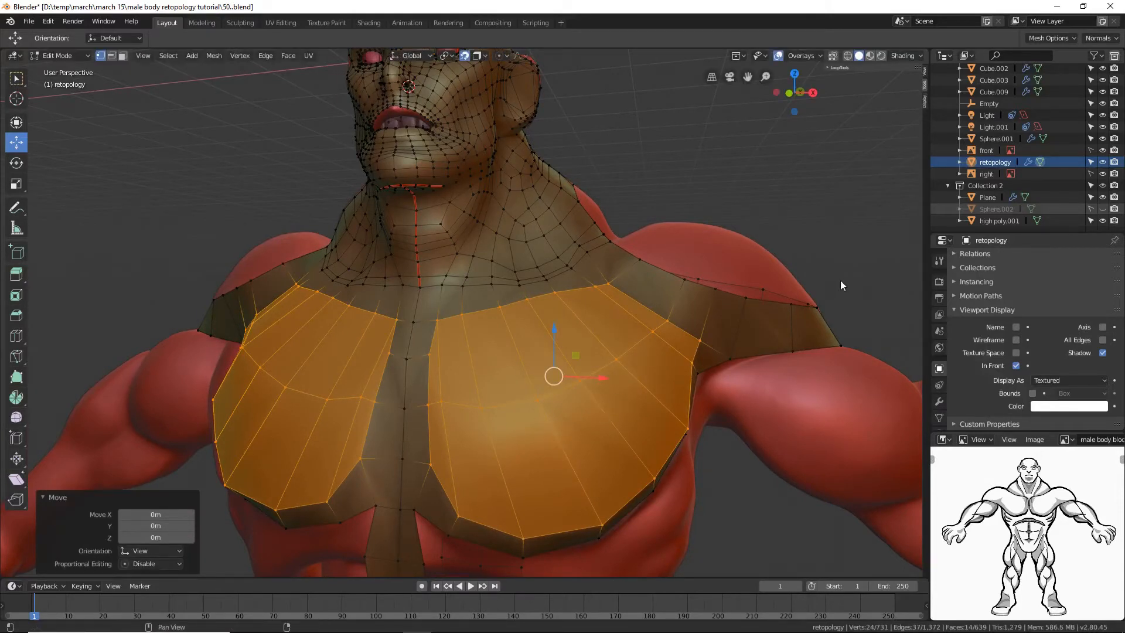
pyautogui.hotkey('alt', 'a')
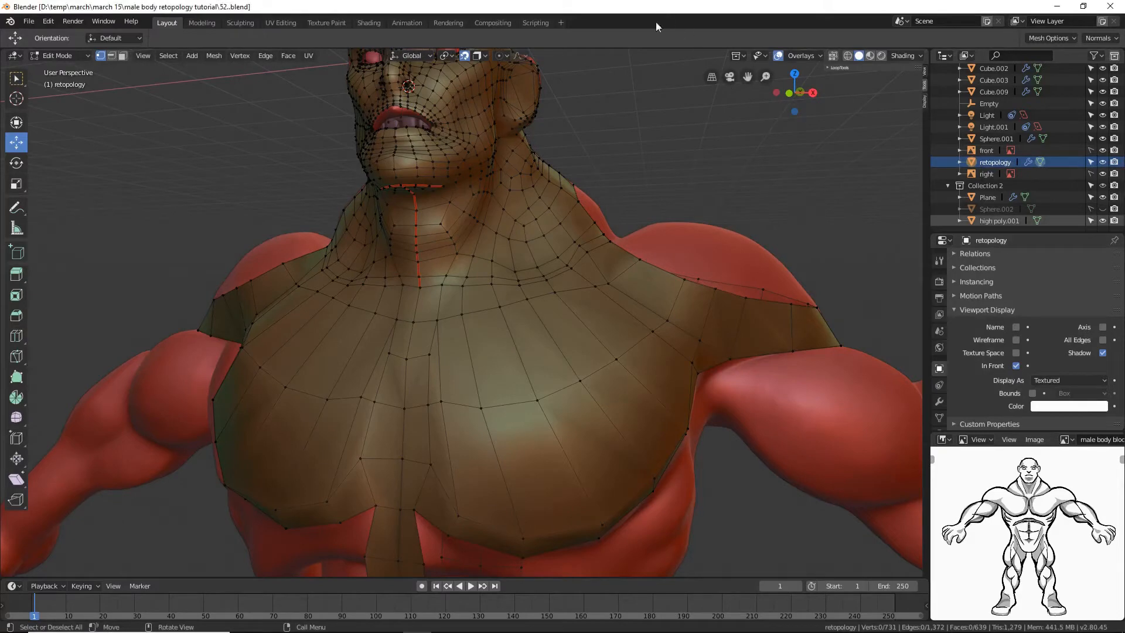
# Step: Examine the face loop running along the chest's lower edge up to the shoulder strip, and clear the selection
pyautogui.moveTo(726, 282); pyautogui.dragTo(705, 294, button='middle')
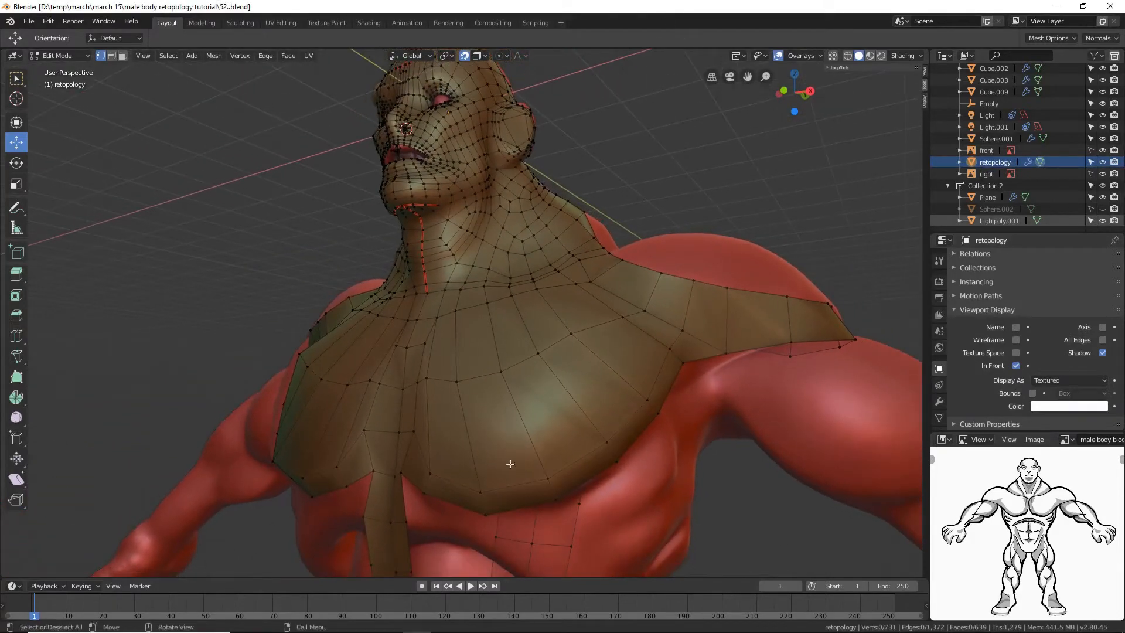
pyautogui.click(122, 56)
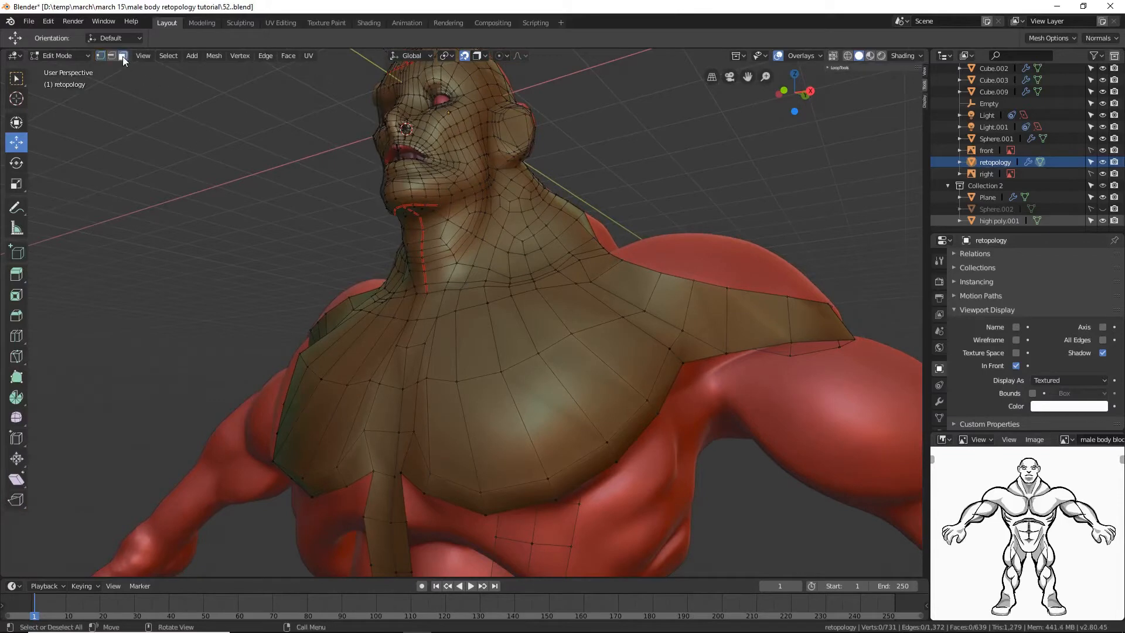
pyautogui.keyDown('alt'); pyautogui.click(551, 479); pyautogui.keyUp('alt')
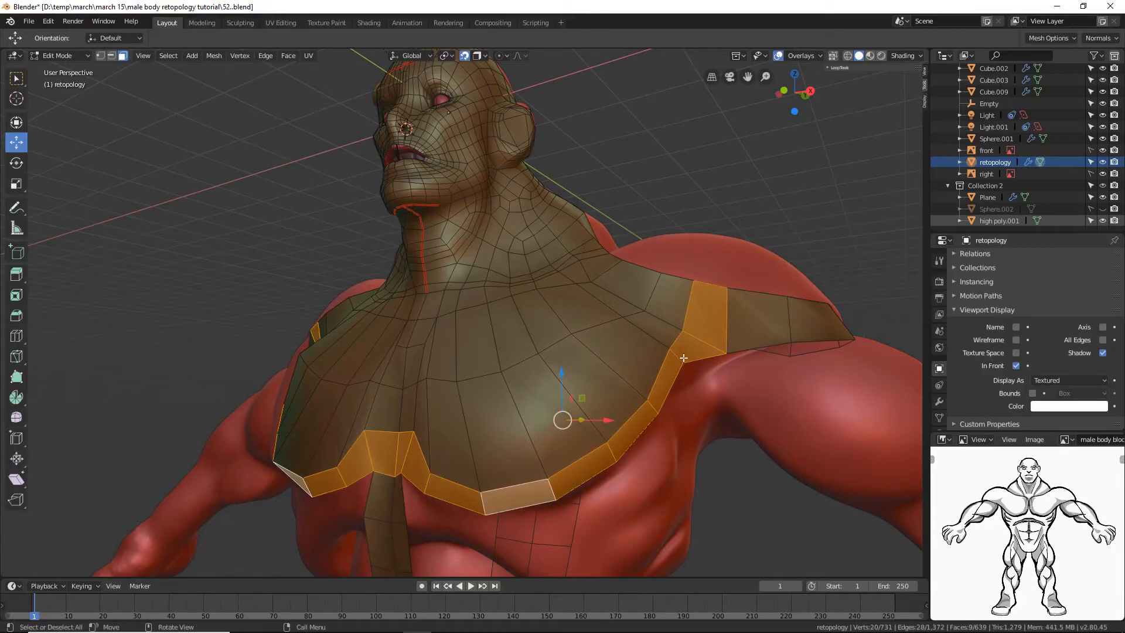
pyautogui.hotkey('alt', 'a')
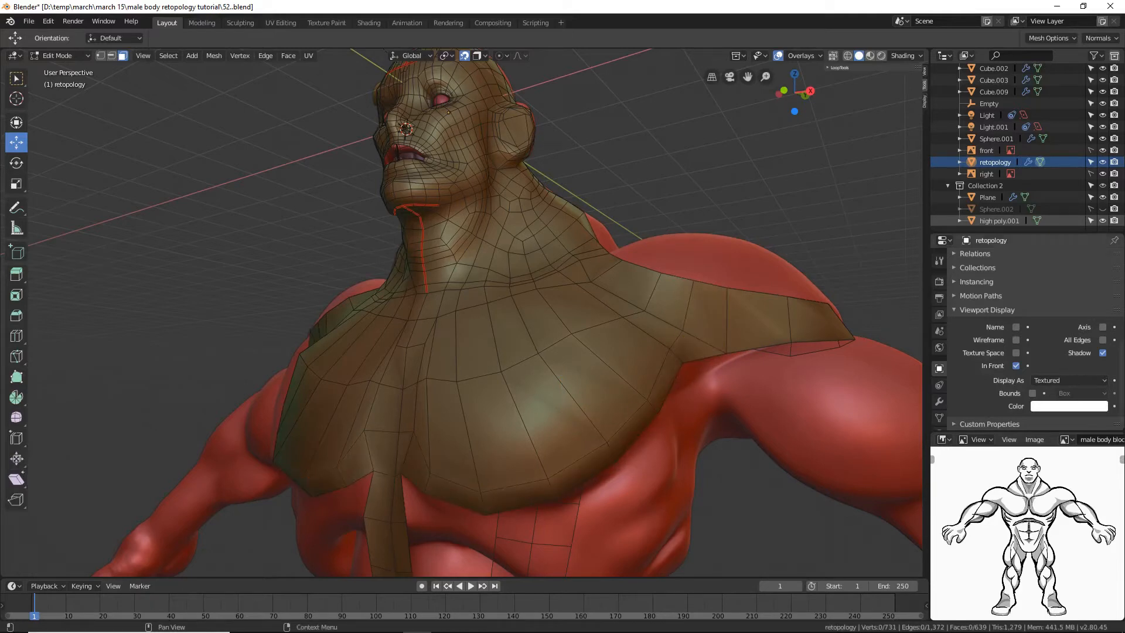
# Step: Save as 53.blend and delete the two faces at the armpit between the chest's outer edge and the shoulder strip
pyautogui.hotkey('ctrl', 'alt', 's')
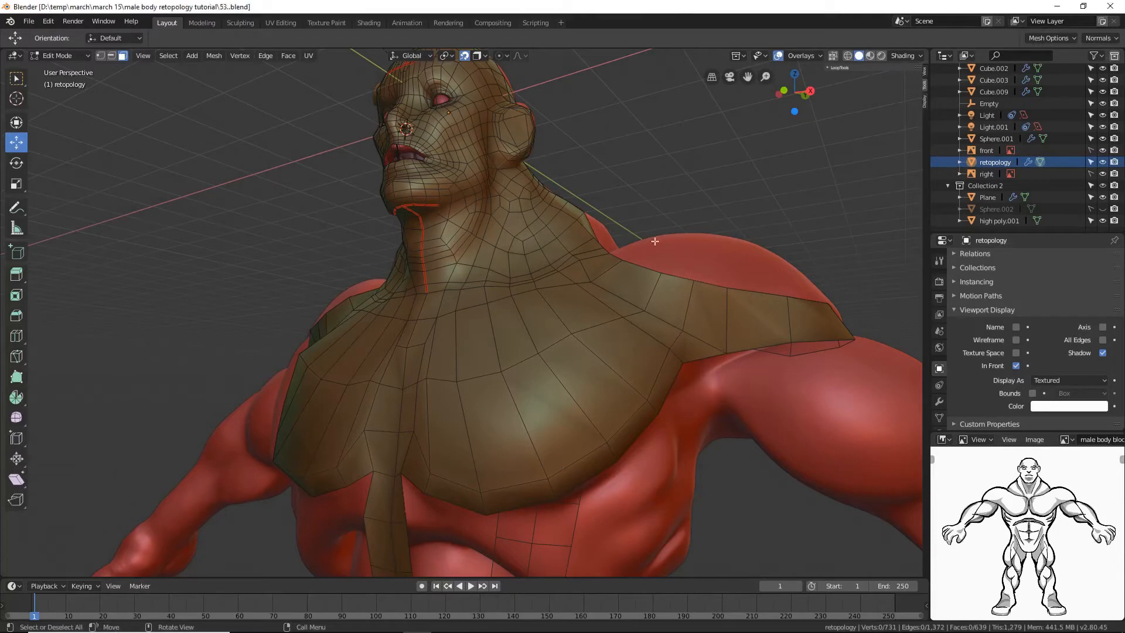
pyautogui.click(695, 353)
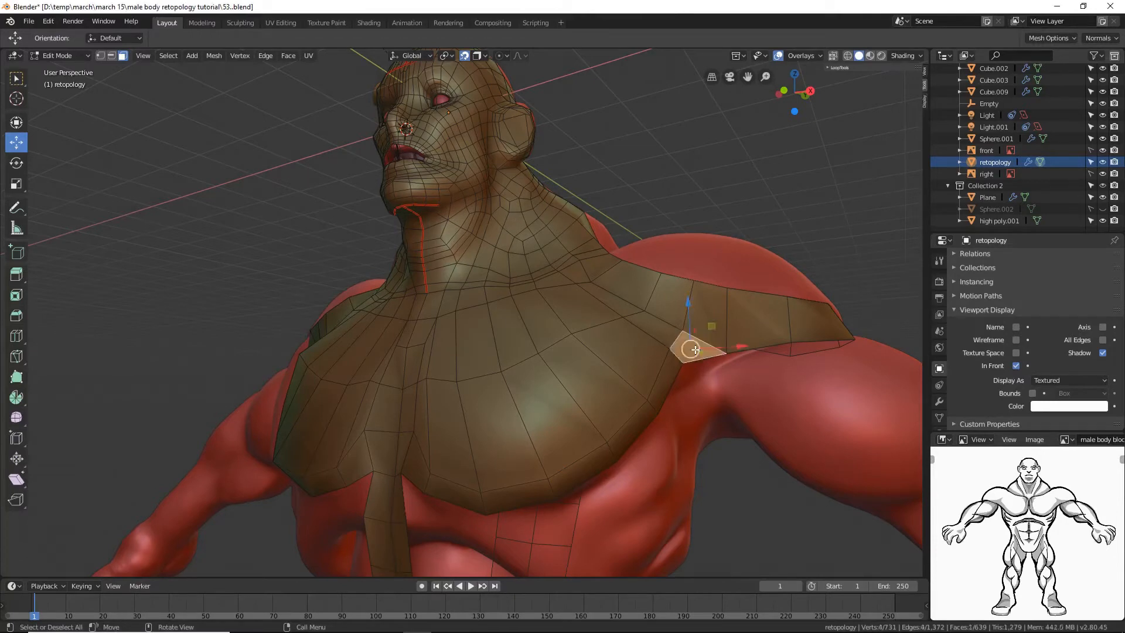
pyautogui.keyDown('shift'); pyautogui.click(672, 377); pyautogui.keyUp('shift')
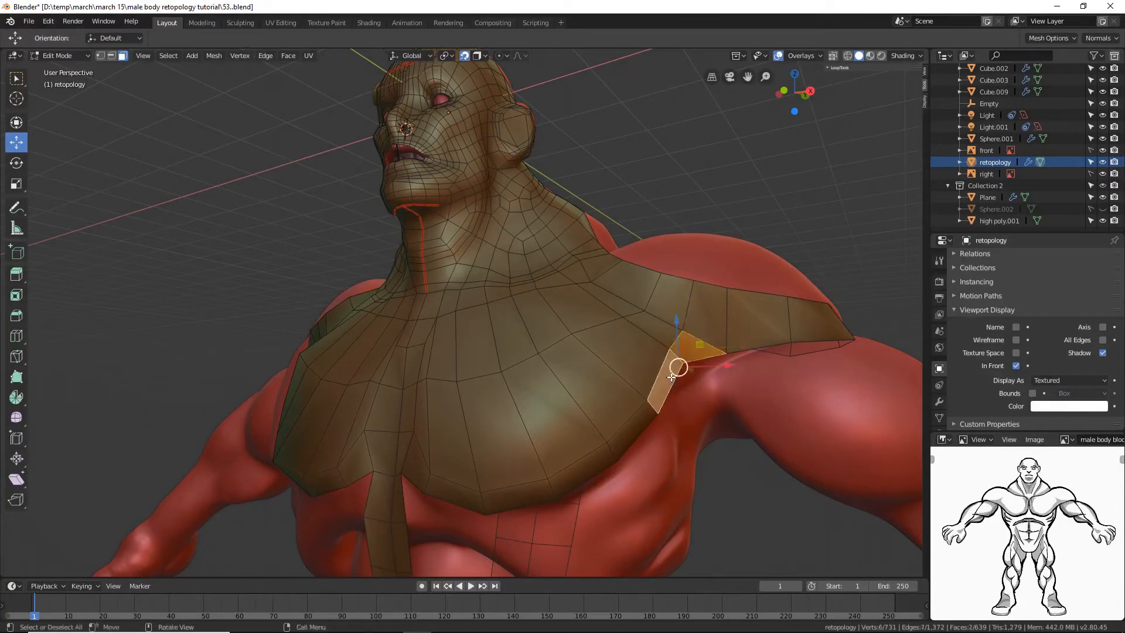
pyautogui.press('x')
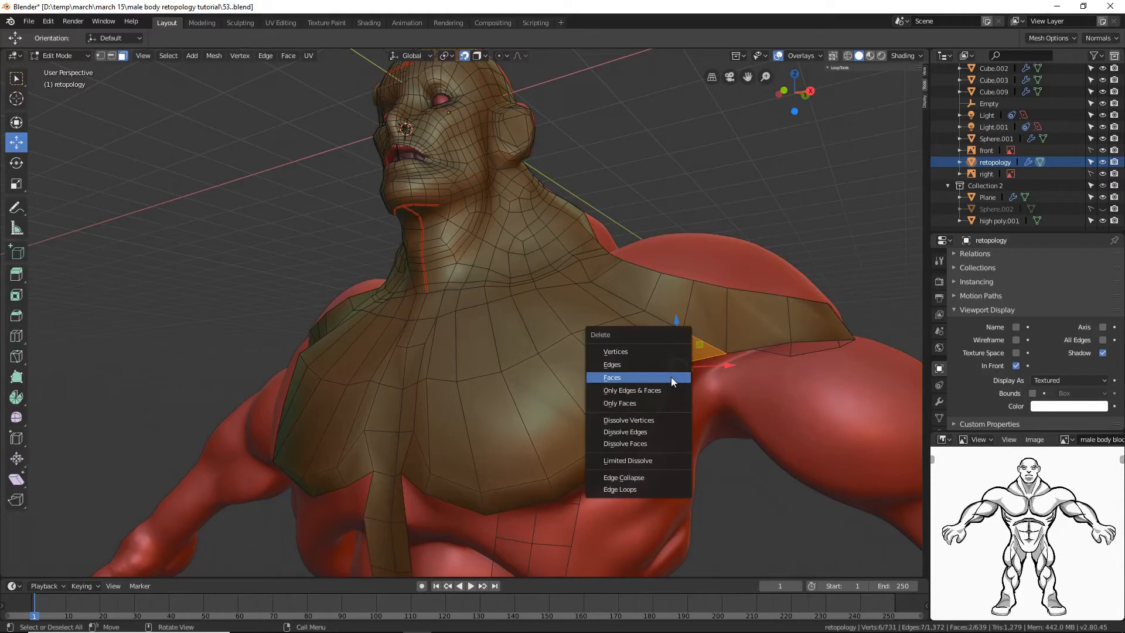
pyautogui.click(671, 377)
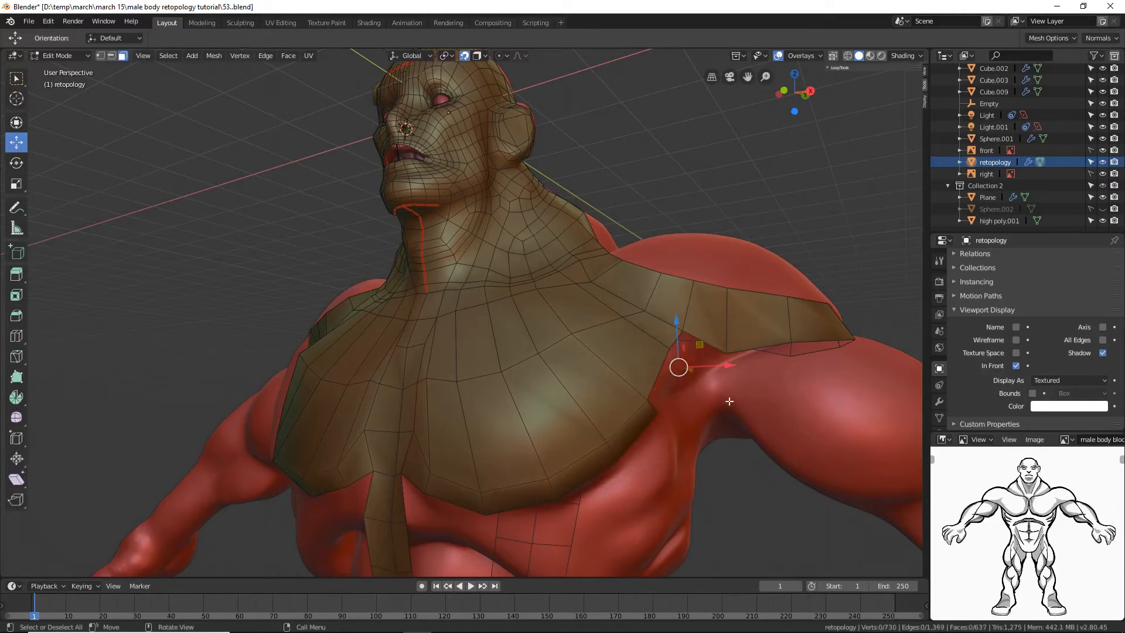
# Step: Move the shoulder strip's lower vertex beside the armpit gap -0.19 m along Z
pyautogui.click(101, 55)
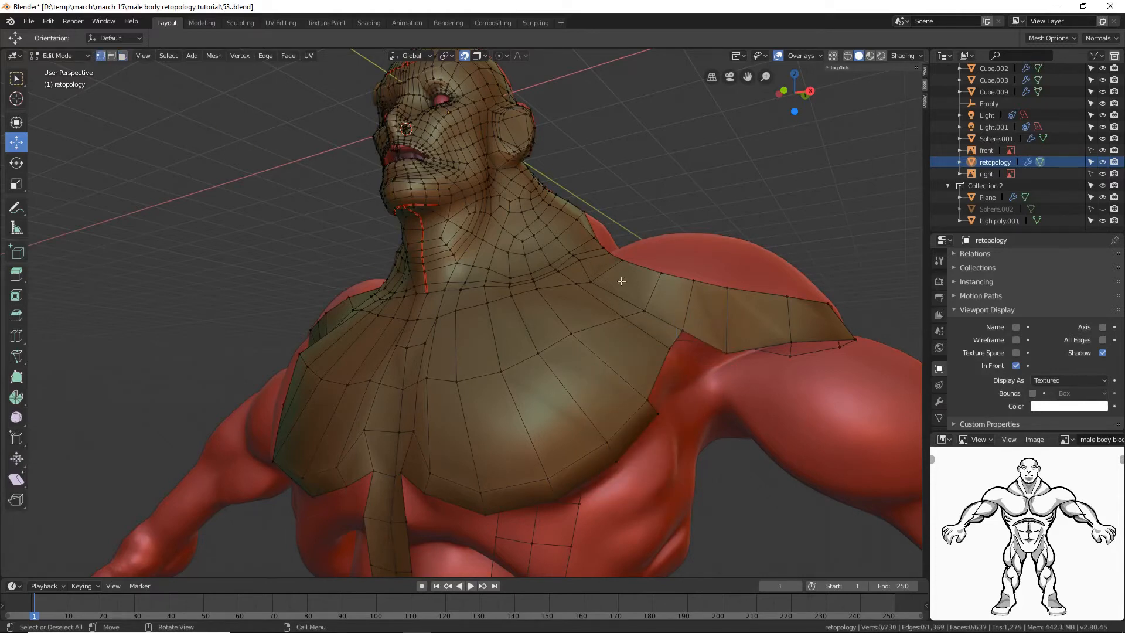
pyautogui.click(683, 330)
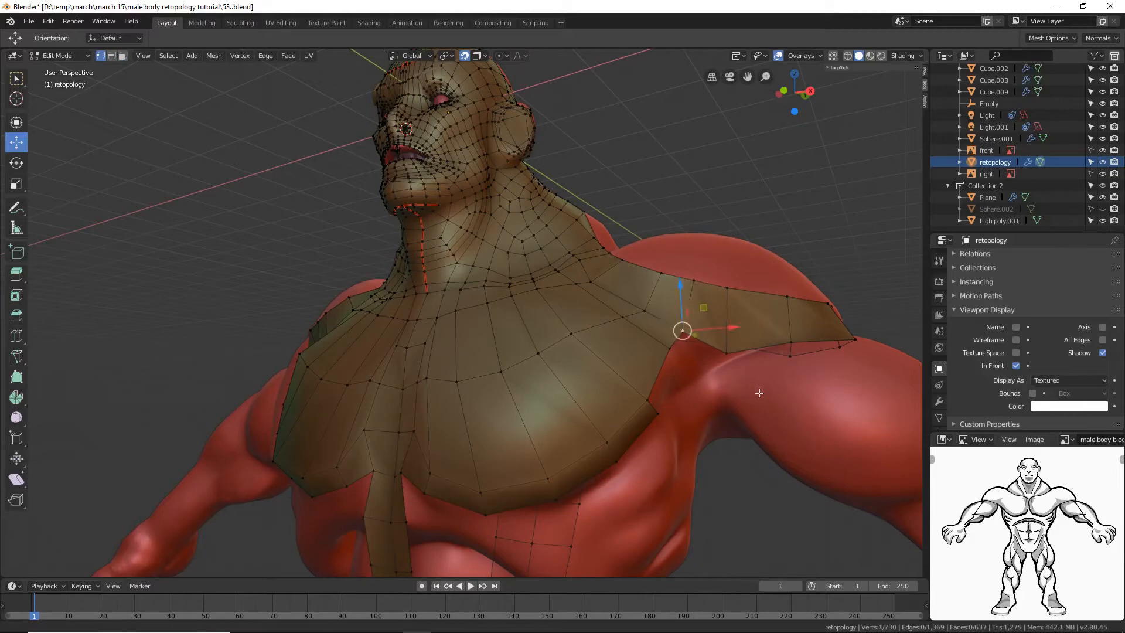
pyautogui.scroll(3, 756, 389)
pyautogui.keyDown('shift'); pyautogui.moveTo(823, 380); pyautogui.dragTo(664, 302, button='middle'); pyautogui.keyUp('shift')
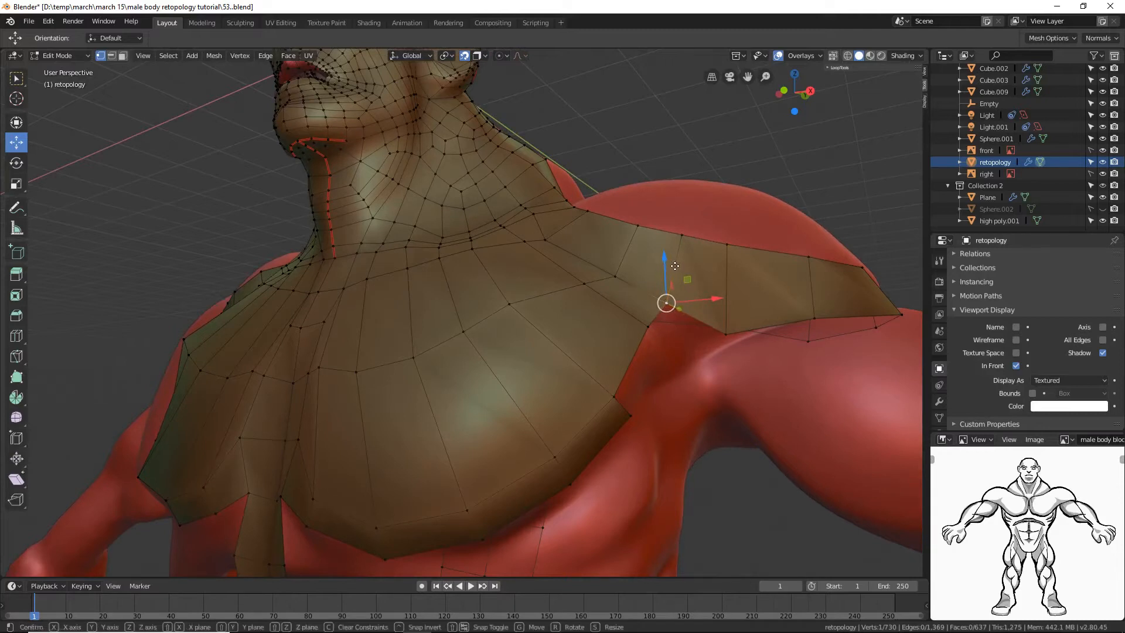
pyautogui.moveTo(673, 267); pyautogui.dragTo(676, 289)
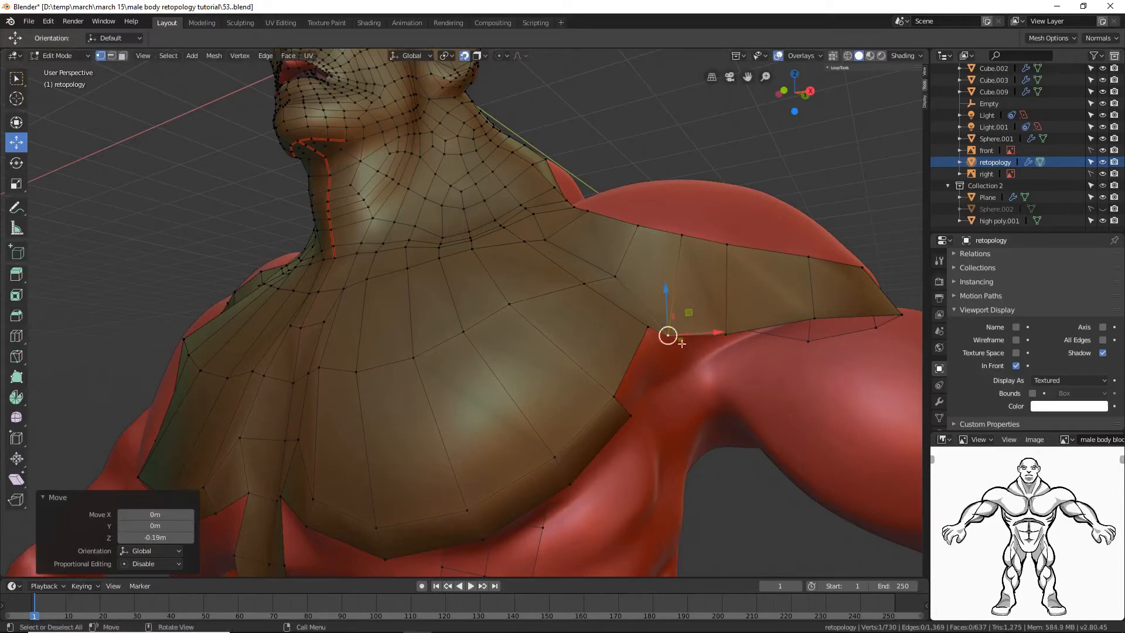
# Step: Fill the armpit gap between the chest's outer edge and the shoulder strip's lower vertex with a face, and save as 54.blend
pyautogui.scroll(1, 715, 371)
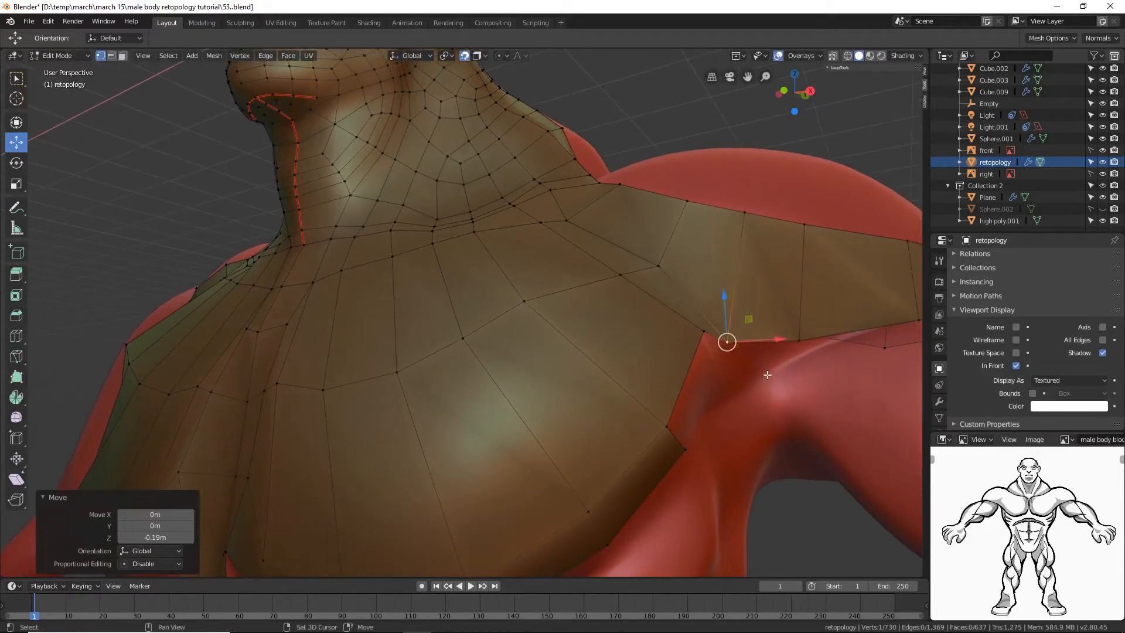
pyautogui.keyDown('shift'); pyautogui.moveTo(793, 370); pyautogui.dragTo(735, 361, button='middle'); pyautogui.keyUp('shift')
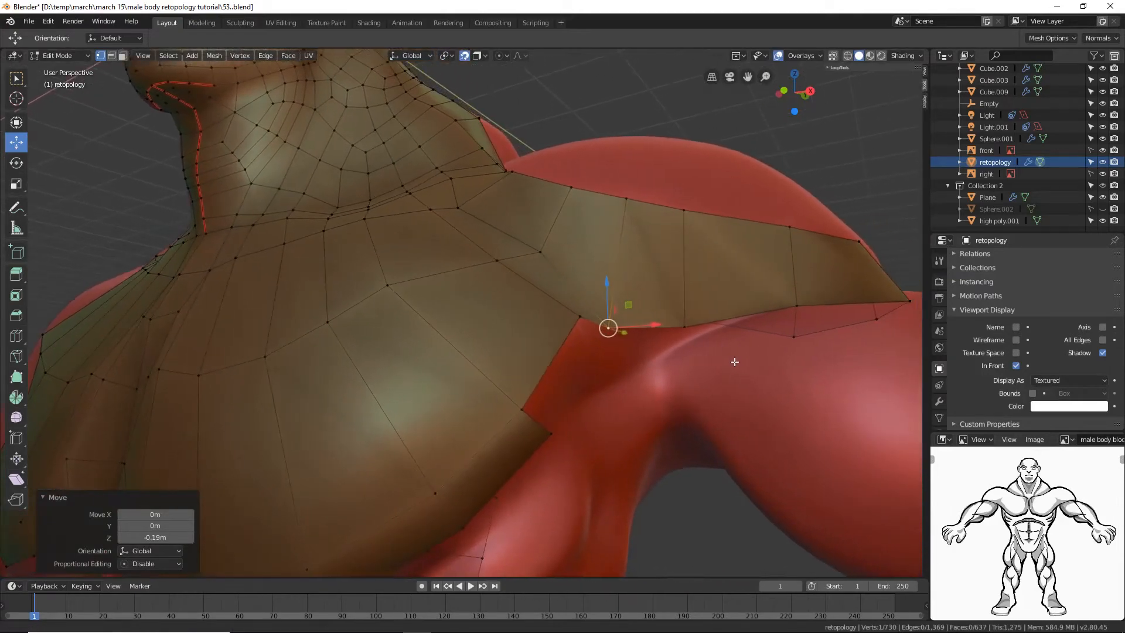
pyautogui.click(575, 315)
pyautogui.keyDown('shift'); pyautogui.click(617, 332); pyautogui.keyUp('shift')
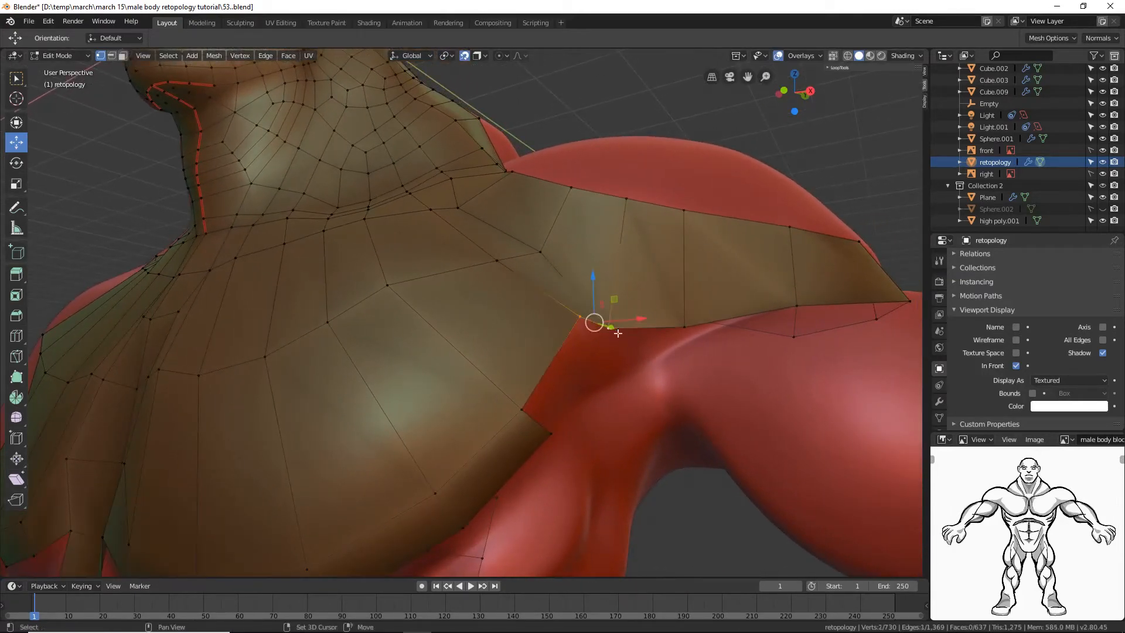
pyautogui.keyDown('shift'); pyautogui.click(553, 432); pyautogui.keyUp('shift')
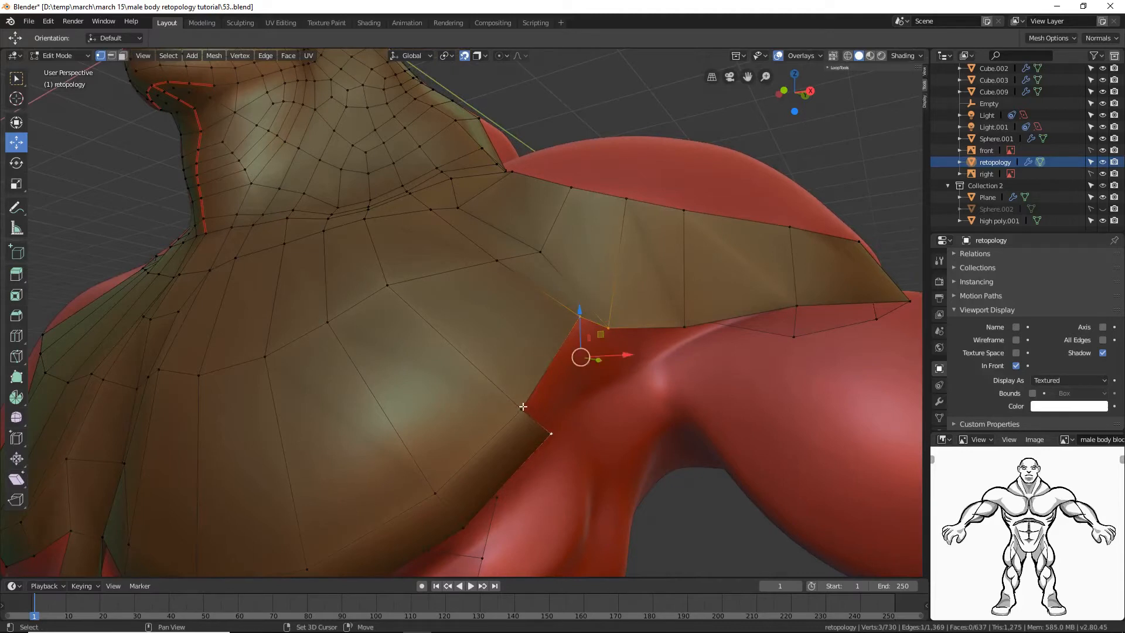
pyautogui.keyDown('shift'); pyautogui.click(522, 407); pyautogui.keyUp('shift')
pyautogui.press('f')
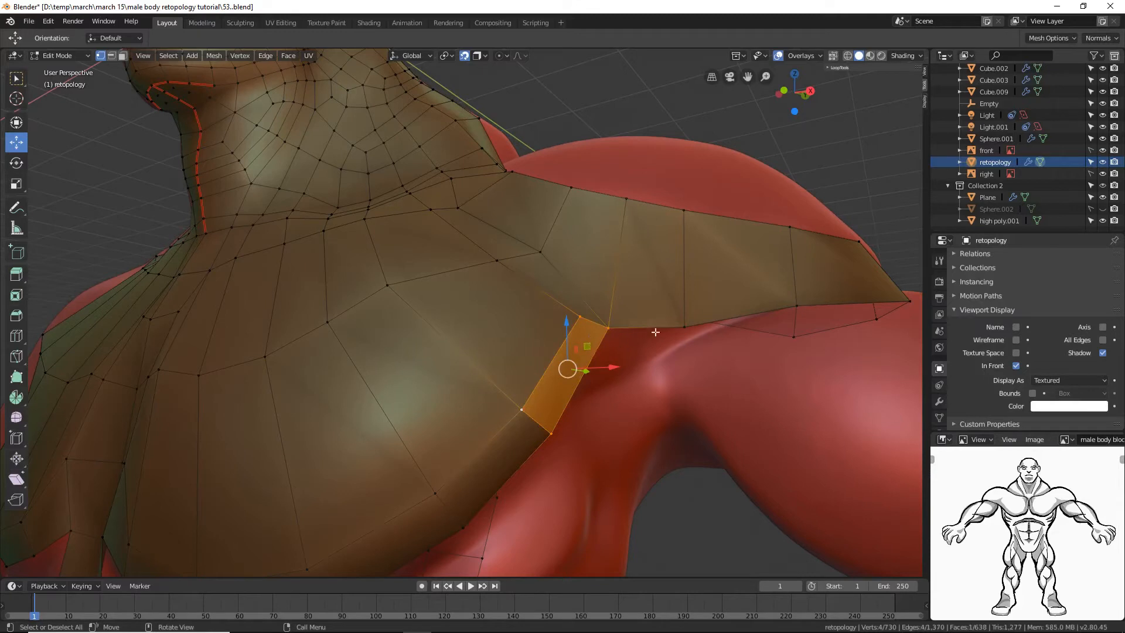
pyautogui.hotkey('alt', 'a')
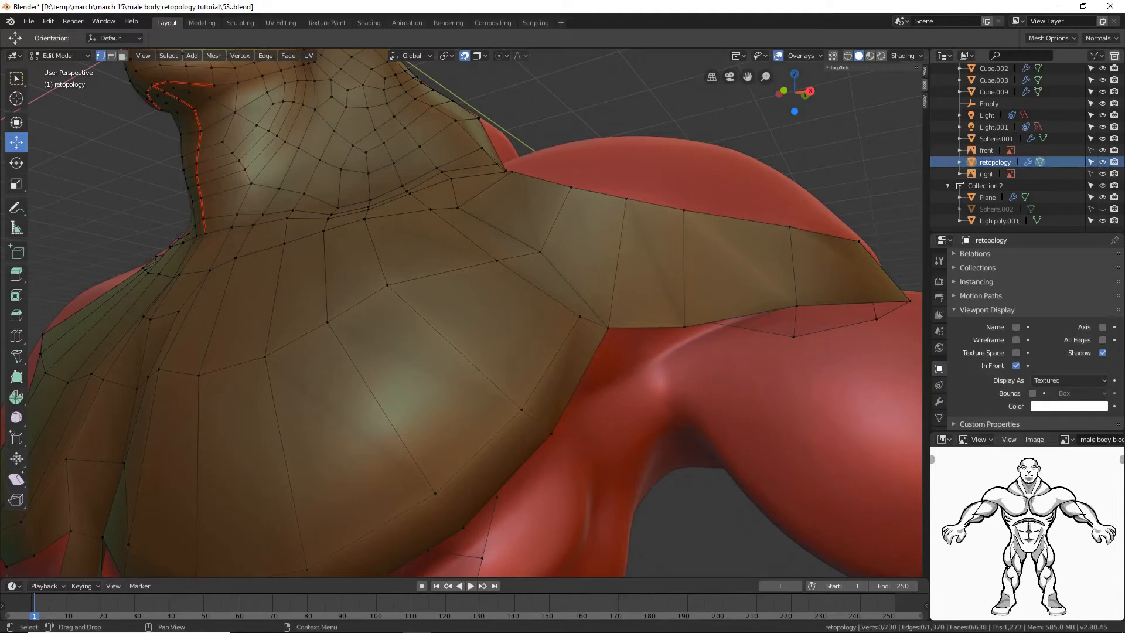
pyautogui.hotkey('ctrl', 'alt', 's')
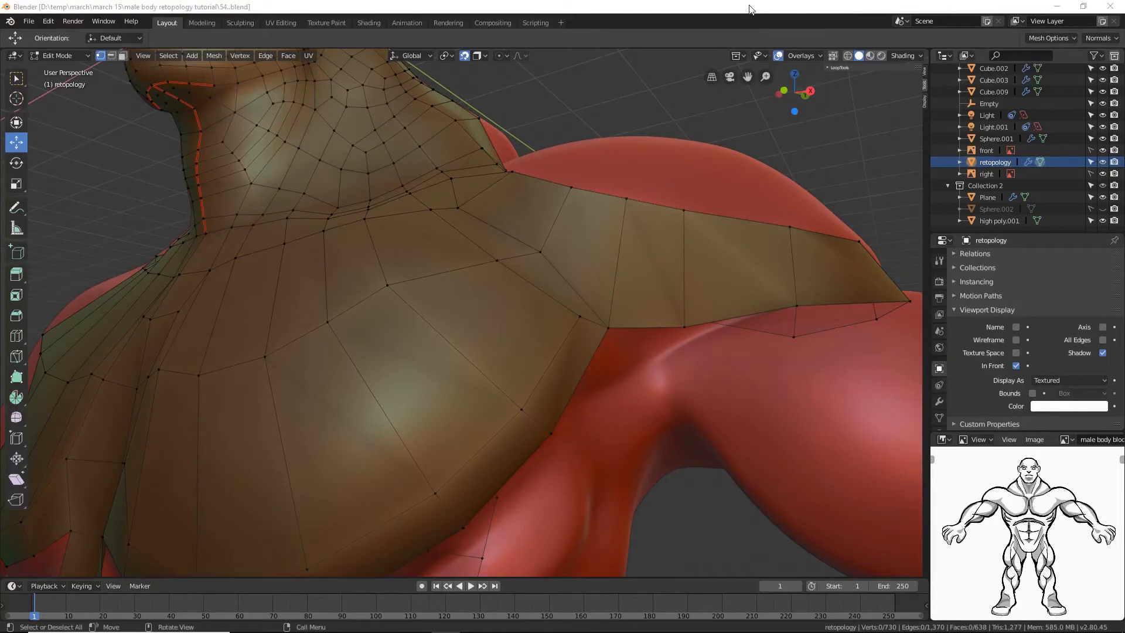
# Step: Examine the face loop running from the chest's lower edge past the armpit and up the neck, and clear the selection
pyautogui.scroll(-3, 744, 163)
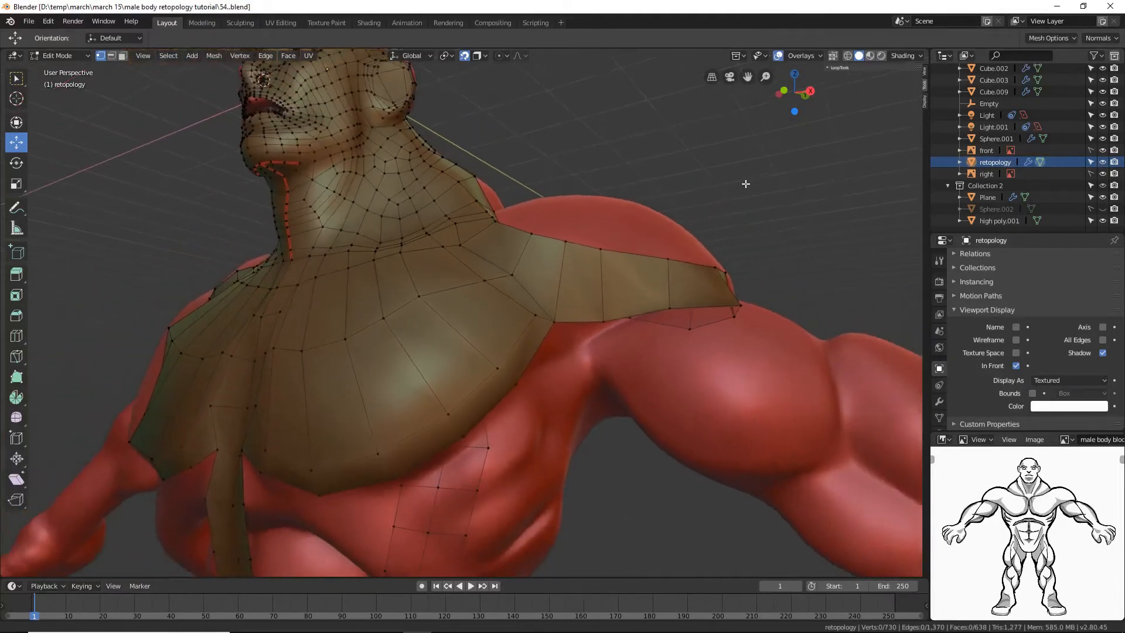
pyautogui.moveTo(743, 181); pyautogui.dragTo(705, 210, button='middle')
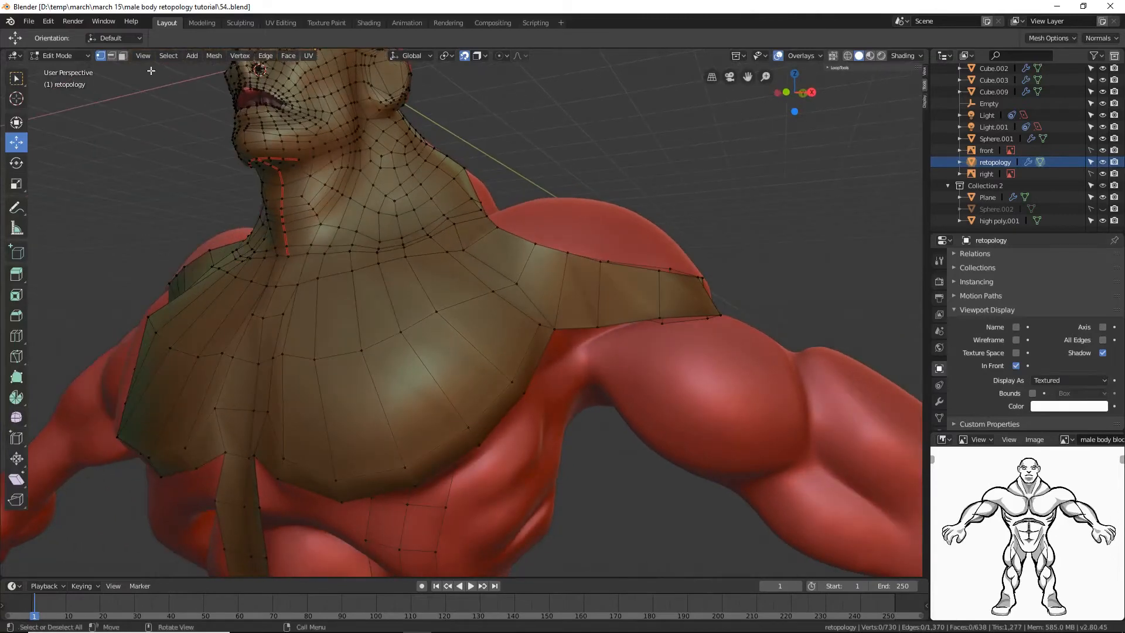
pyautogui.click(122, 55)
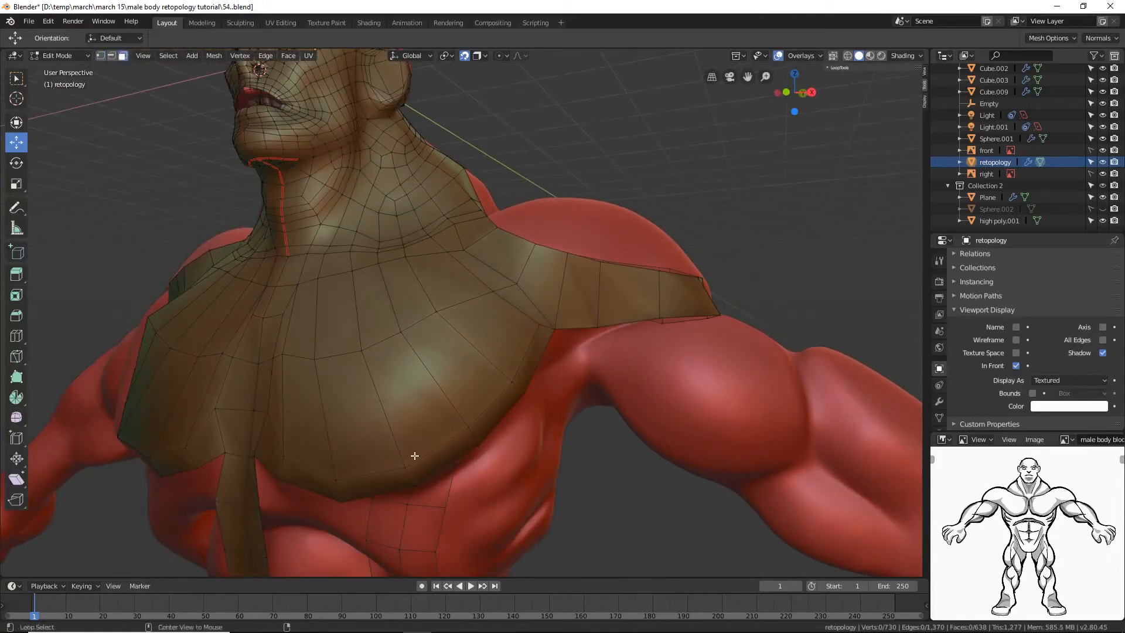
pyautogui.keyDown('alt'); pyautogui.click(410, 473); pyautogui.keyUp('alt')
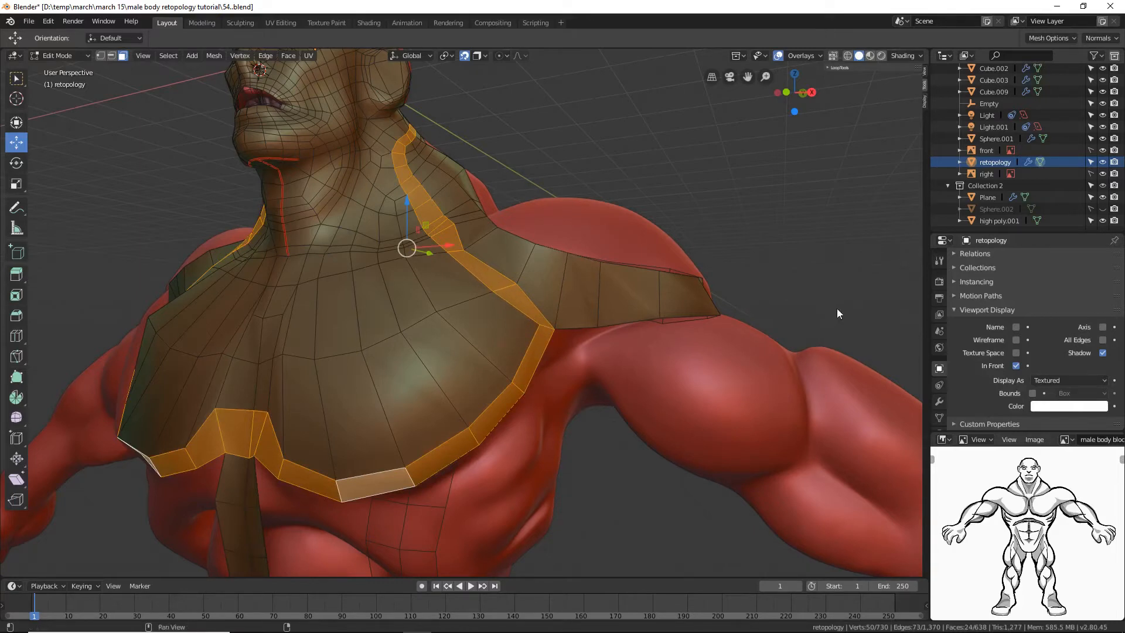
pyautogui.hotkey('alt', 'a')
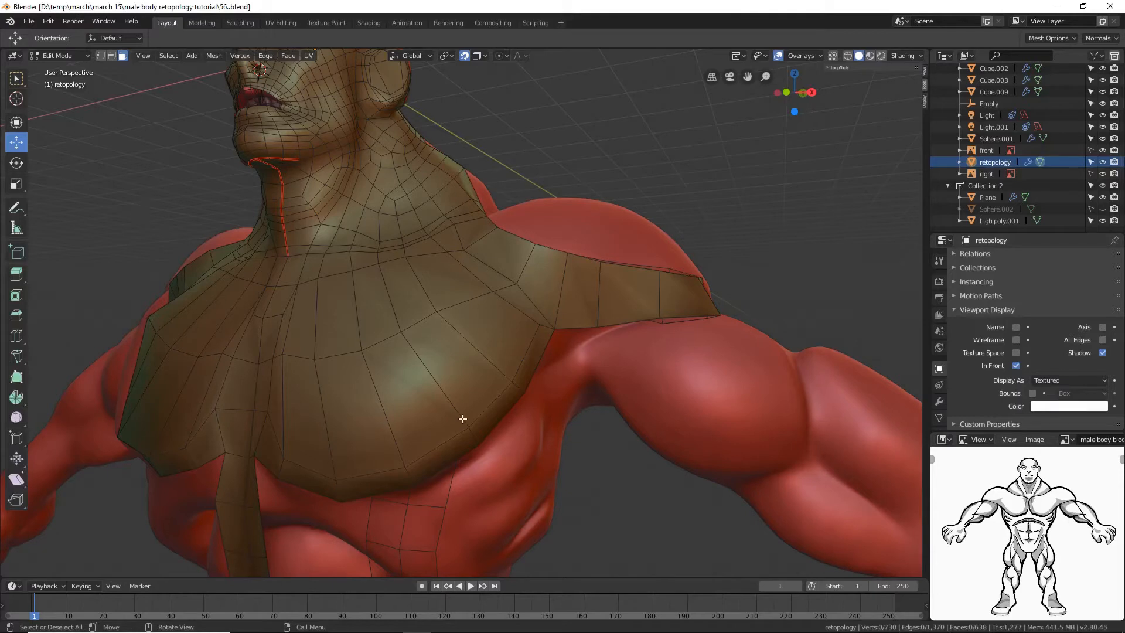
pyautogui.keyDown('alt'); pyautogui.click(473, 443); pyautogui.keyUp('alt')
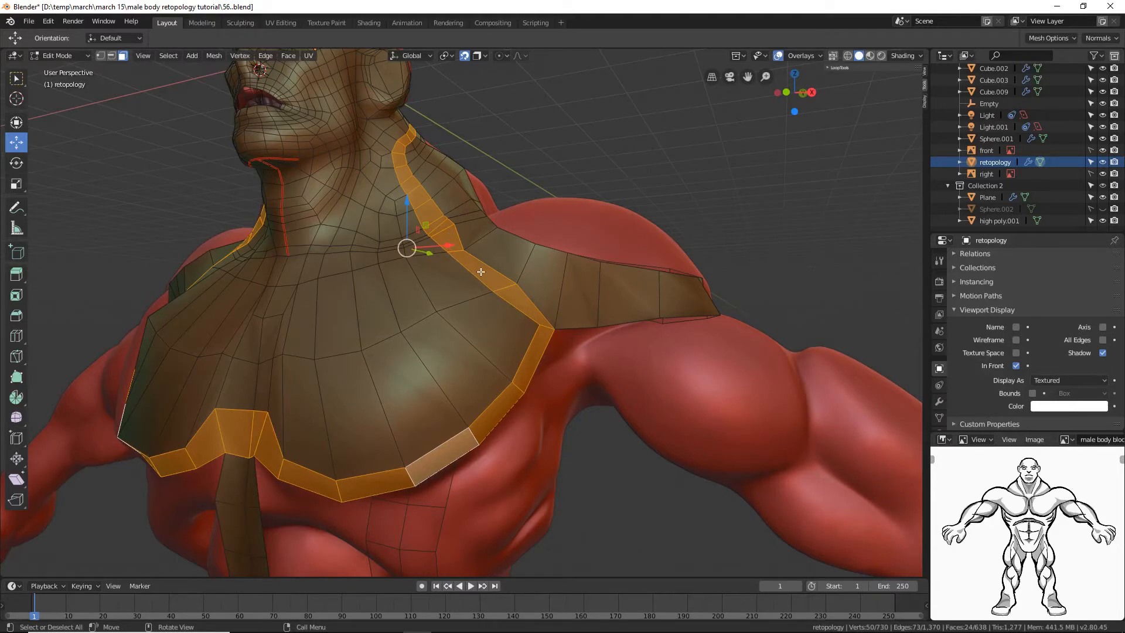
pyautogui.click(675, 191)
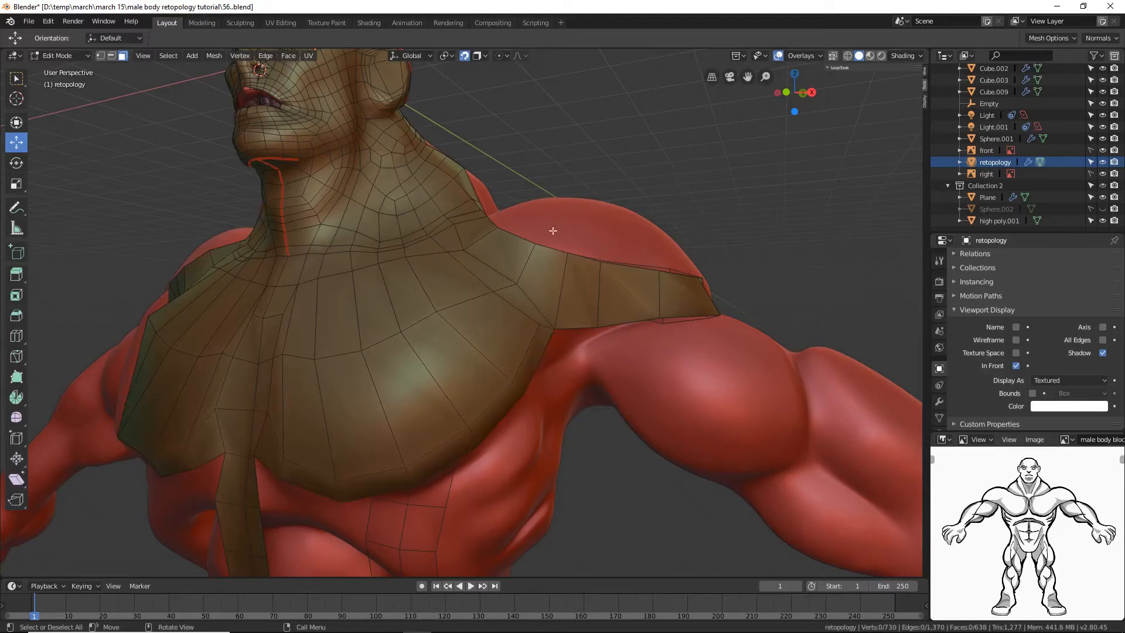
# Step: Delete the two loop faces at the collarbone between the neck, chest and shoulder strip, and save as 58.blend
pyautogui.click(451, 239)
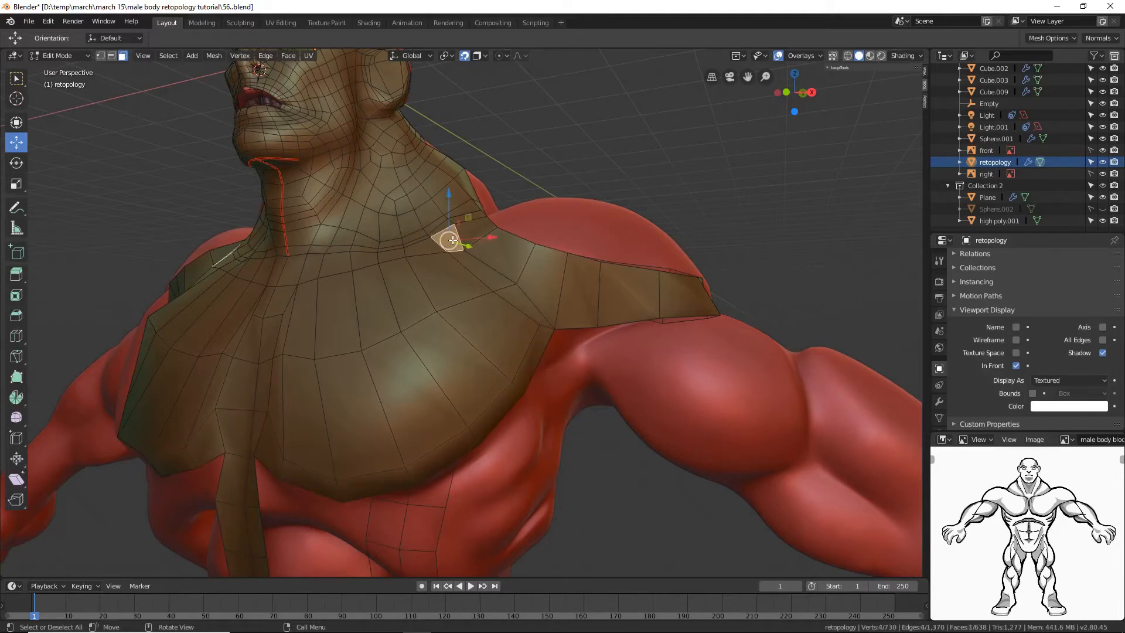
pyautogui.keyDown('shift'); pyautogui.click(487, 272); pyautogui.keyUp('shift')
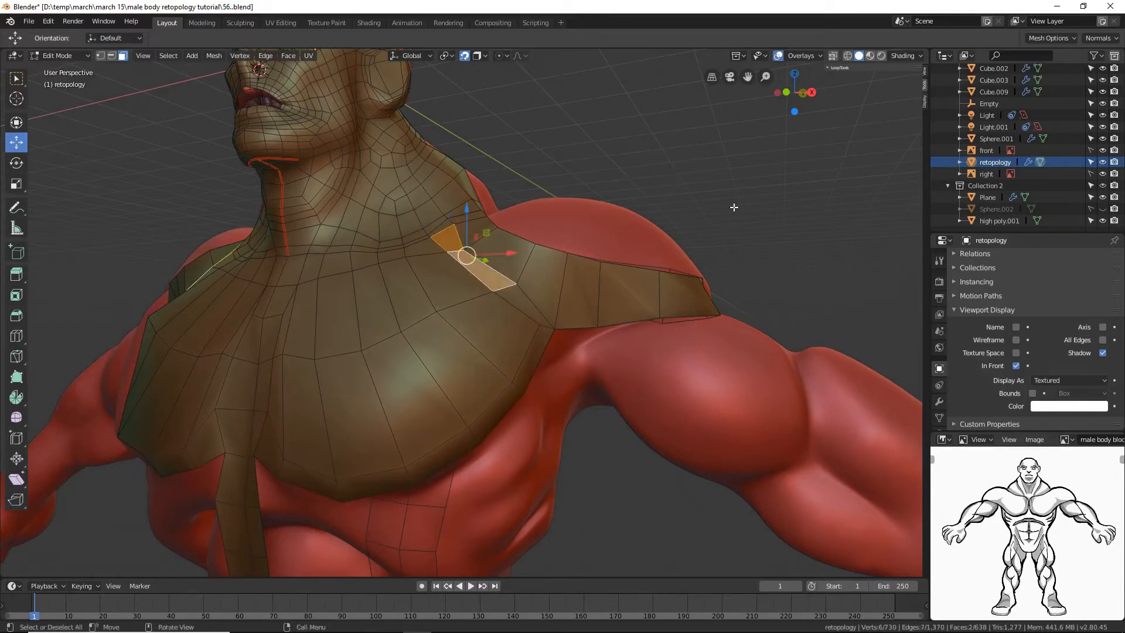
pyautogui.press('x')
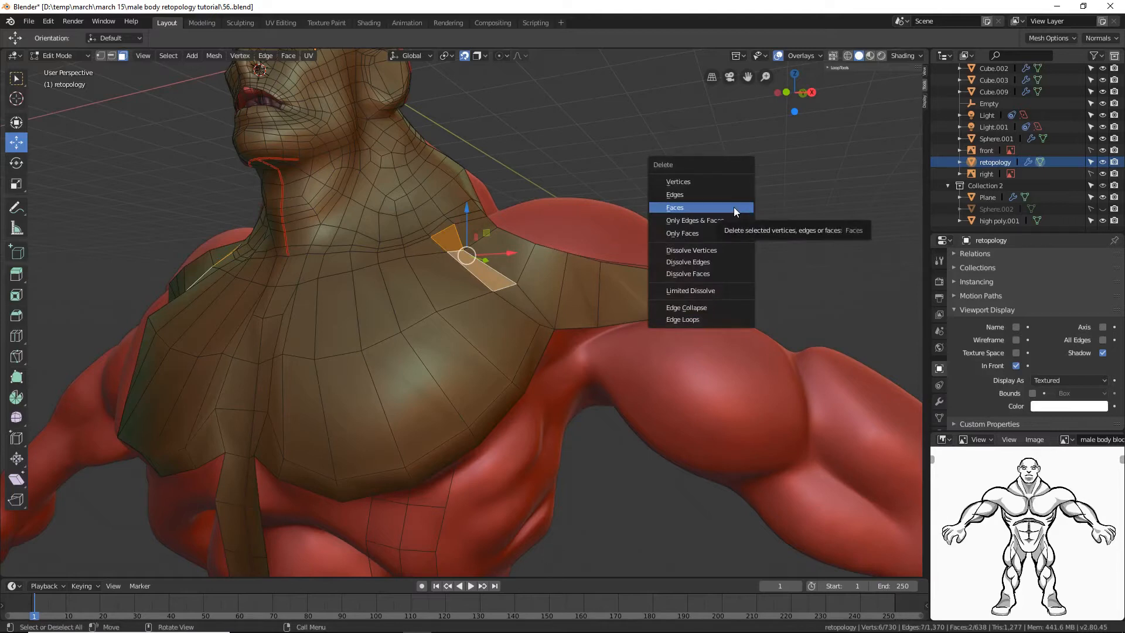
pyautogui.click(733, 208)
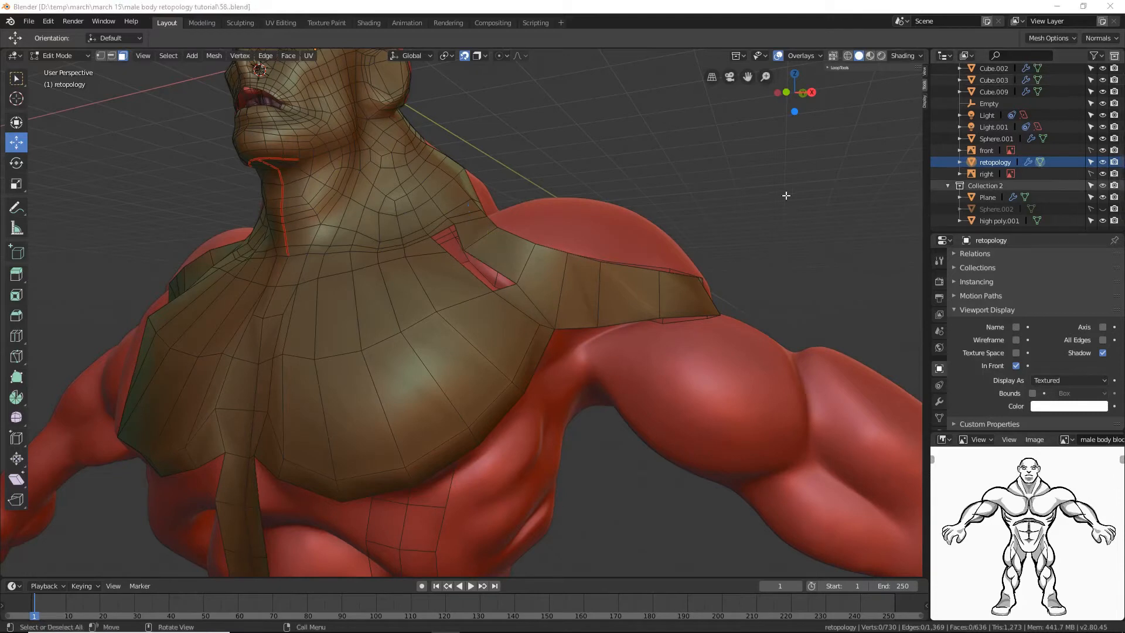
pyautogui.click(705, 14)
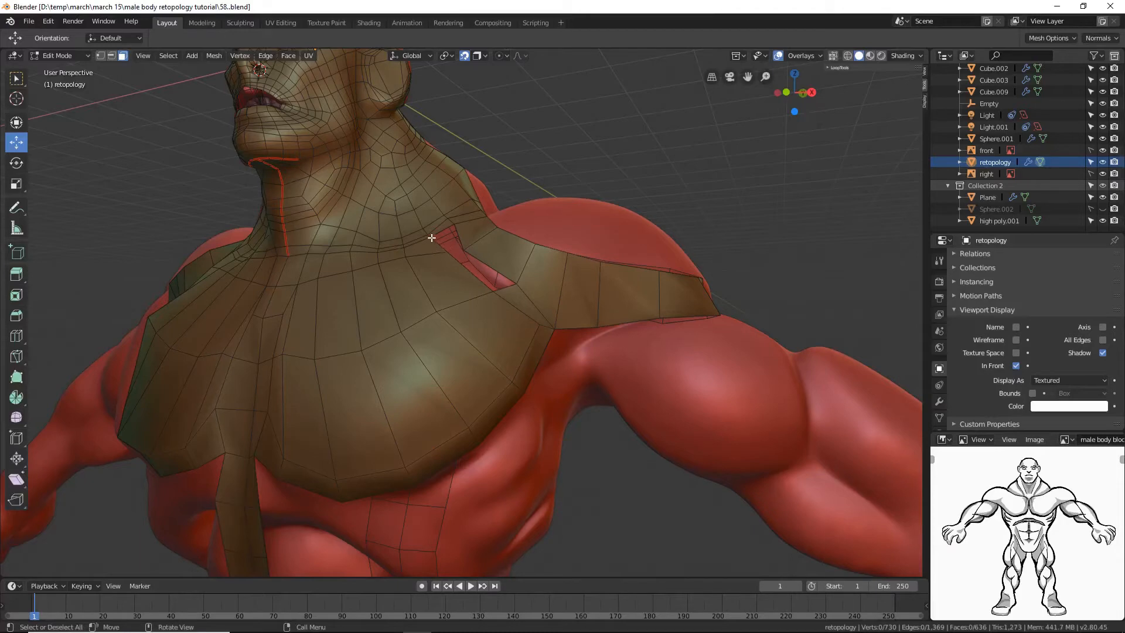
# Step: Move the neck-side vertex of the collarbone gap 0.23 m along X, -0.116 m along Z and another 0.0786 m along X
pyautogui.moveTo(471, 246)
pyautogui.mouseDown(button='middle')
pyautogui.moveTo(484, 274)
pyautogui.moveTo(470, 250)
pyautogui.mouseUp(button='middle')
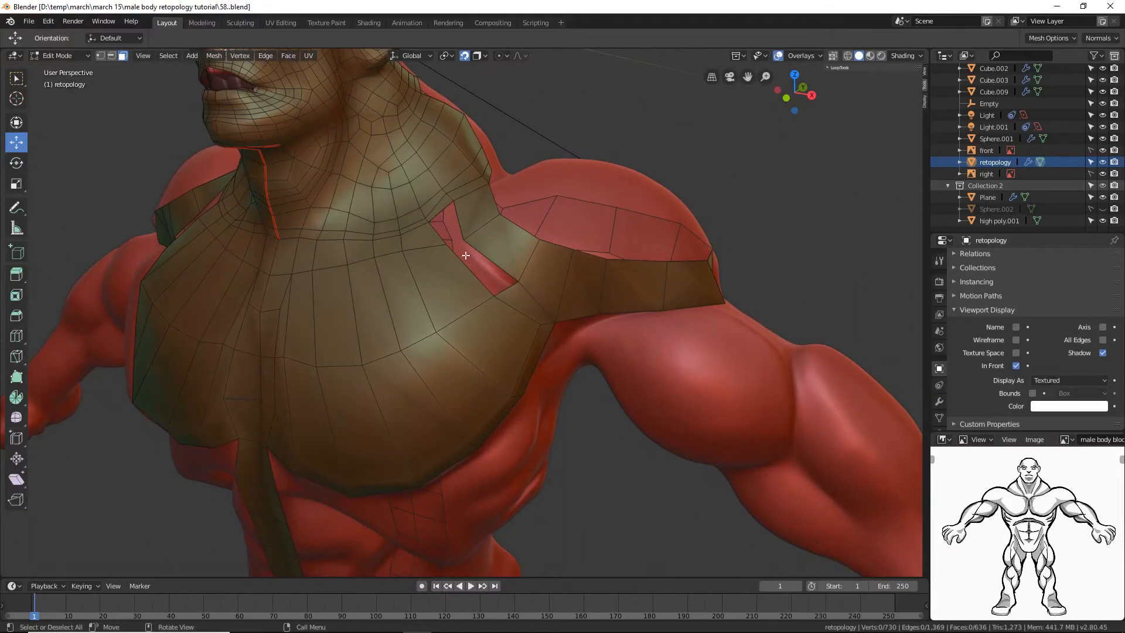
pyautogui.click(100, 56)
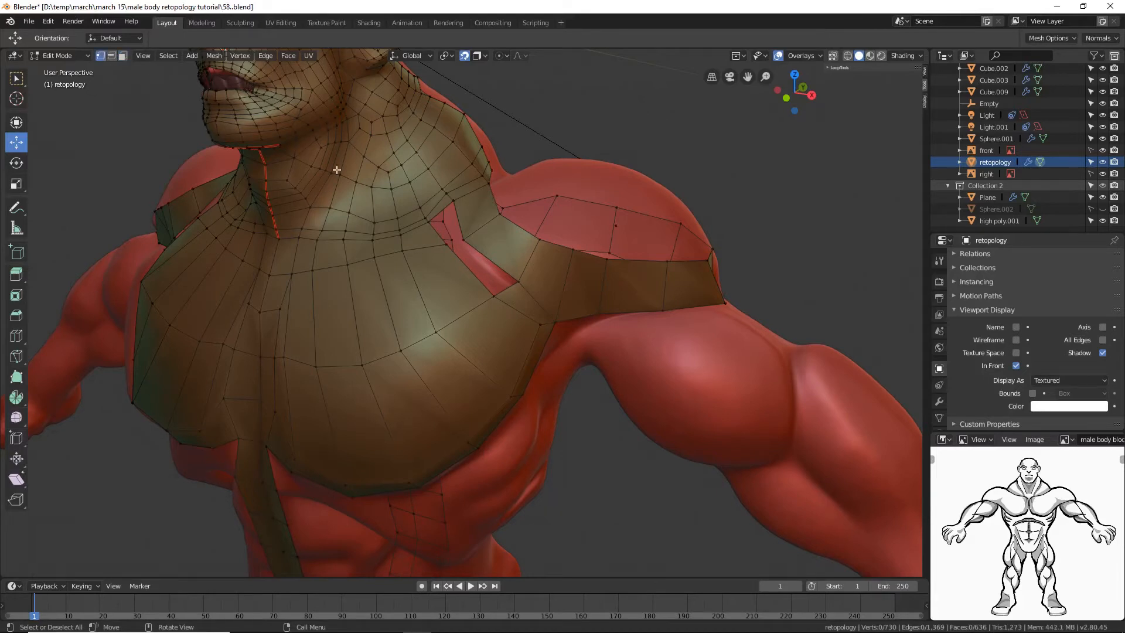
pyautogui.click(428, 222)
pyautogui.moveTo(460, 226); pyautogui.dragTo(479, 227)
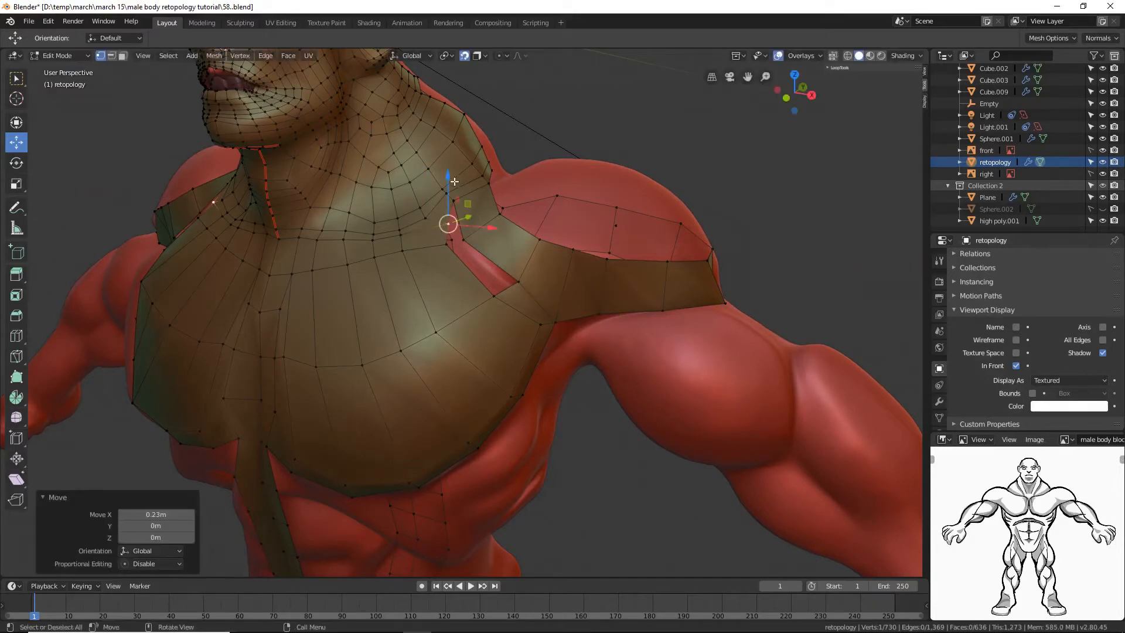
pyautogui.moveTo(452, 179); pyautogui.dragTo(451, 191)
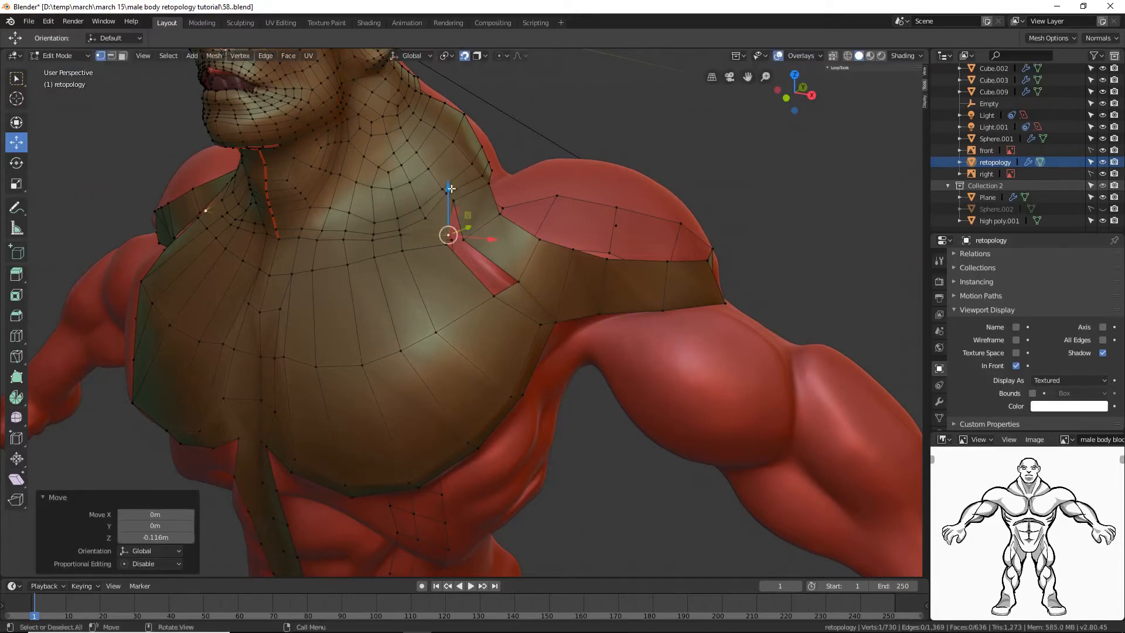
pyautogui.moveTo(482, 237); pyautogui.dragTo(488, 238)
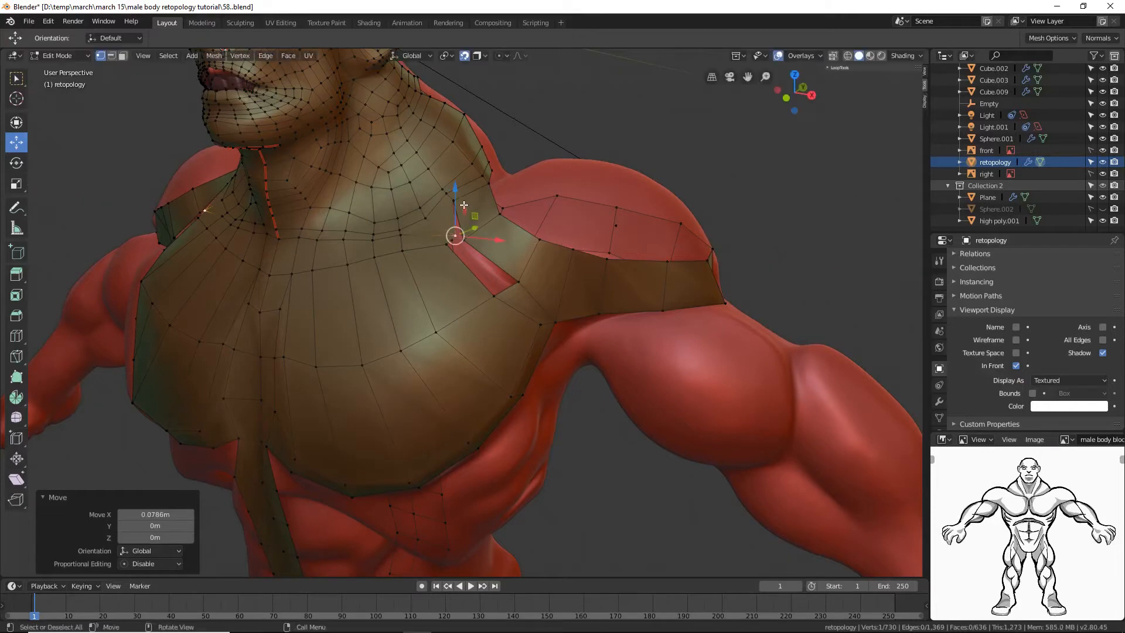
# Step: Nudge the same gap vertex -0.0484 m along Z and 0.0525 m along X, clear the selection, and save as 60.blend
pyautogui.scroll(4, 567, 256)
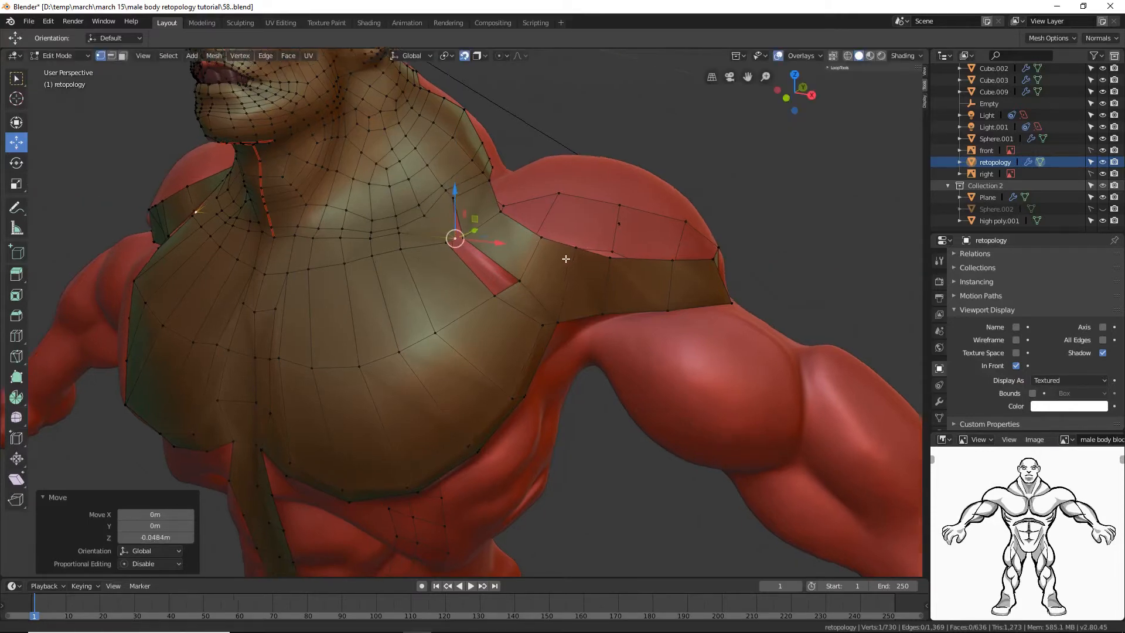
pyautogui.moveTo(590, 195); pyautogui.dragTo(539, 243, button='middle')
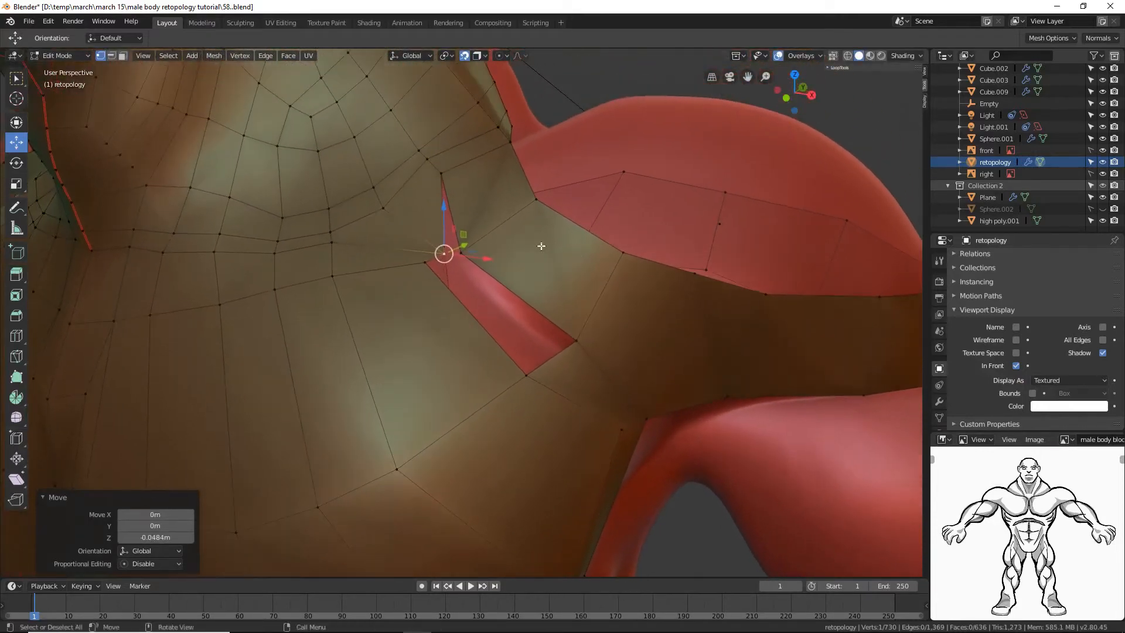
pyautogui.moveTo(487, 258); pyautogui.dragTo(496, 256)
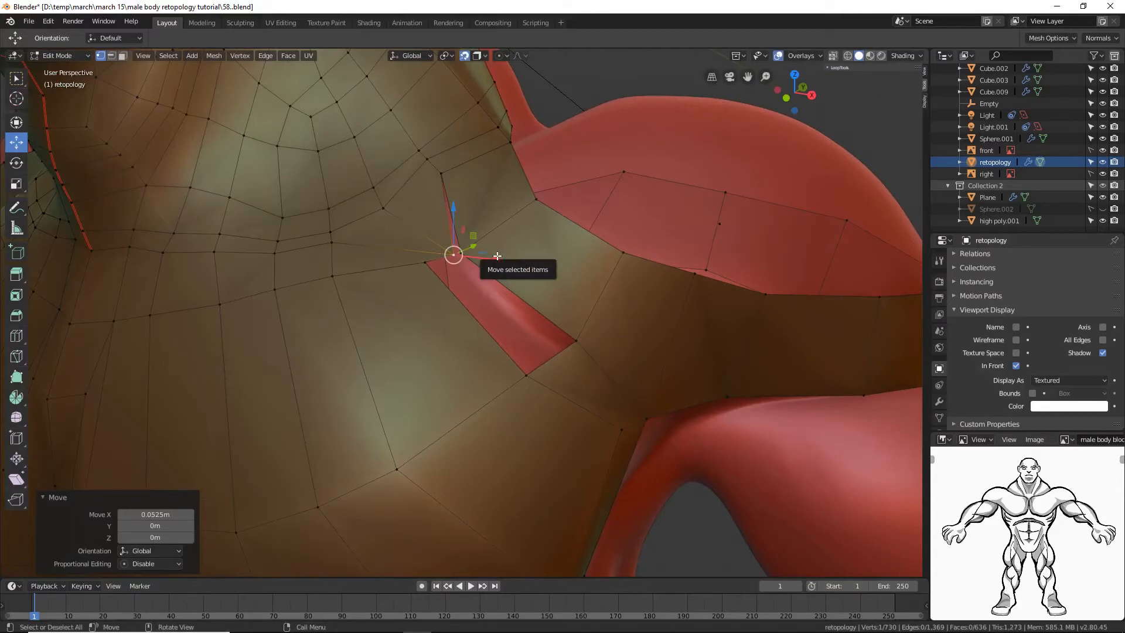
pyautogui.click(877, 118)
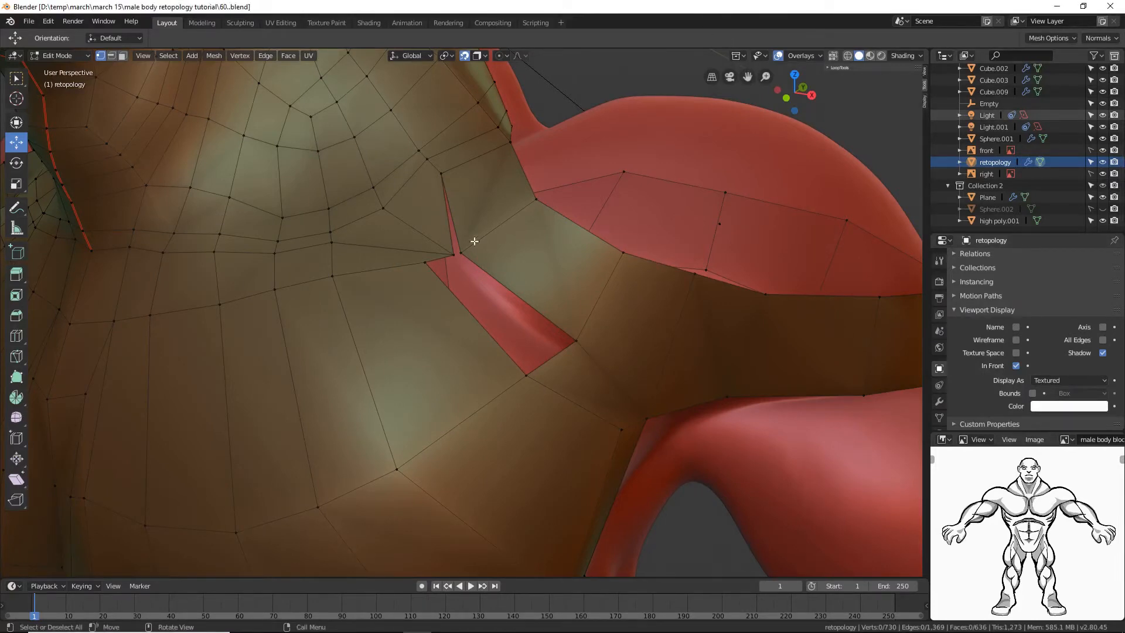
# Step: Merge the moved vertex with the adjacent shoulder-side vertex at their center to close the gap's upper part, and clear the selection
pyautogui.moveTo(520, 262); pyautogui.dragTo(536, 259, button='middle')
pyautogui.scroll(5, 533, 252)
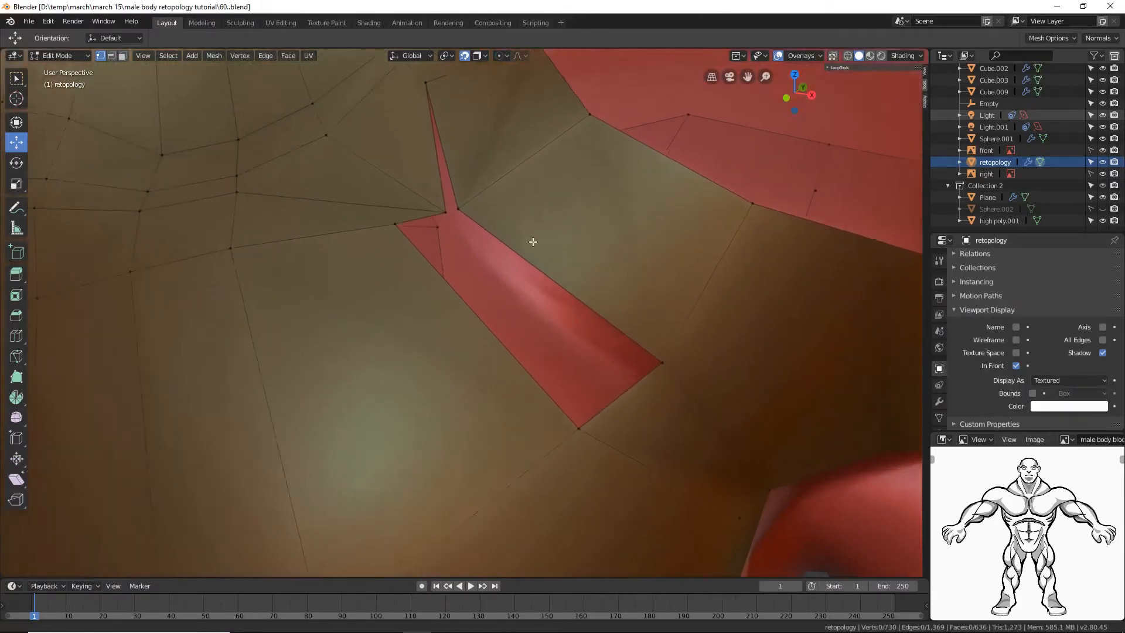
pyautogui.click(431, 157)
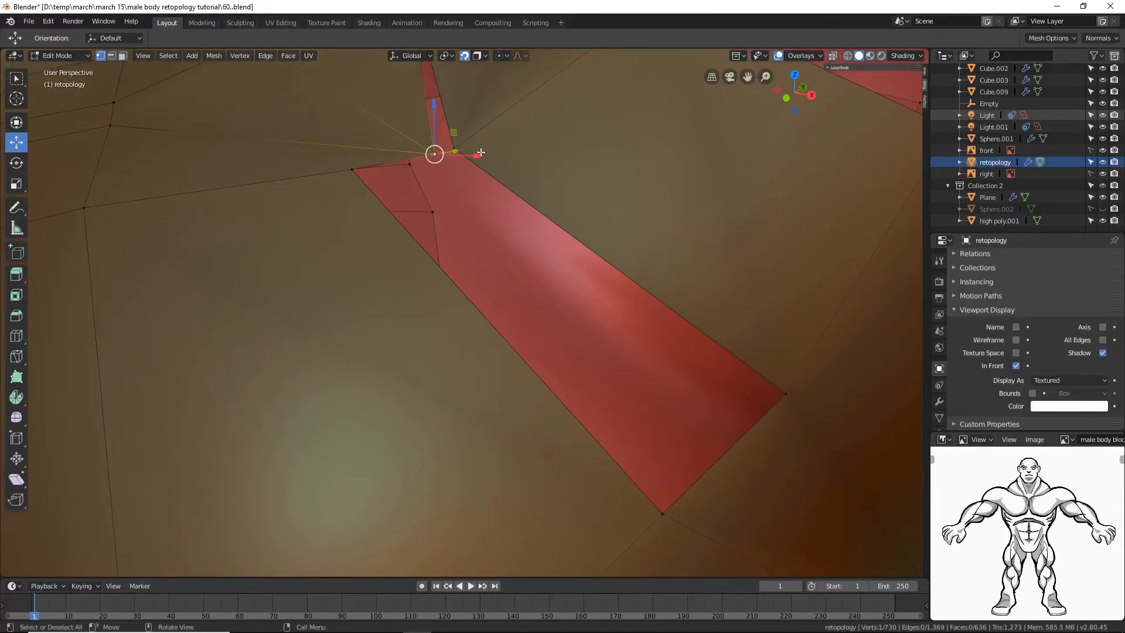
pyautogui.click(16, 79)
pyautogui.keyDown('shift'); pyautogui.click(455, 149); pyautogui.keyUp('shift')
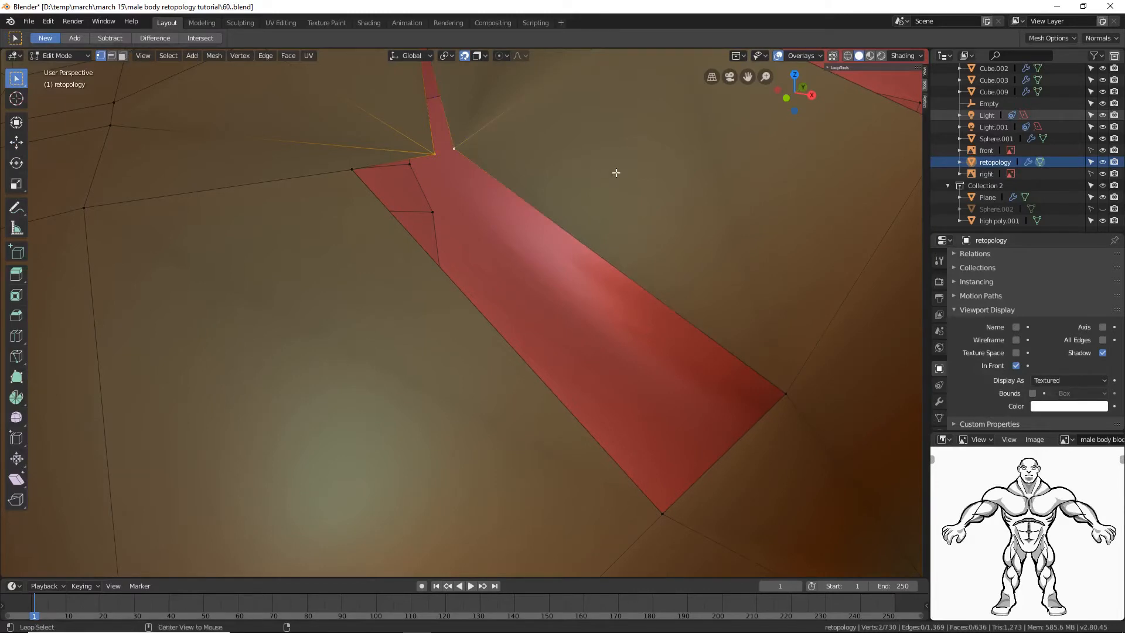
pyautogui.hotkey('alt', 'm')
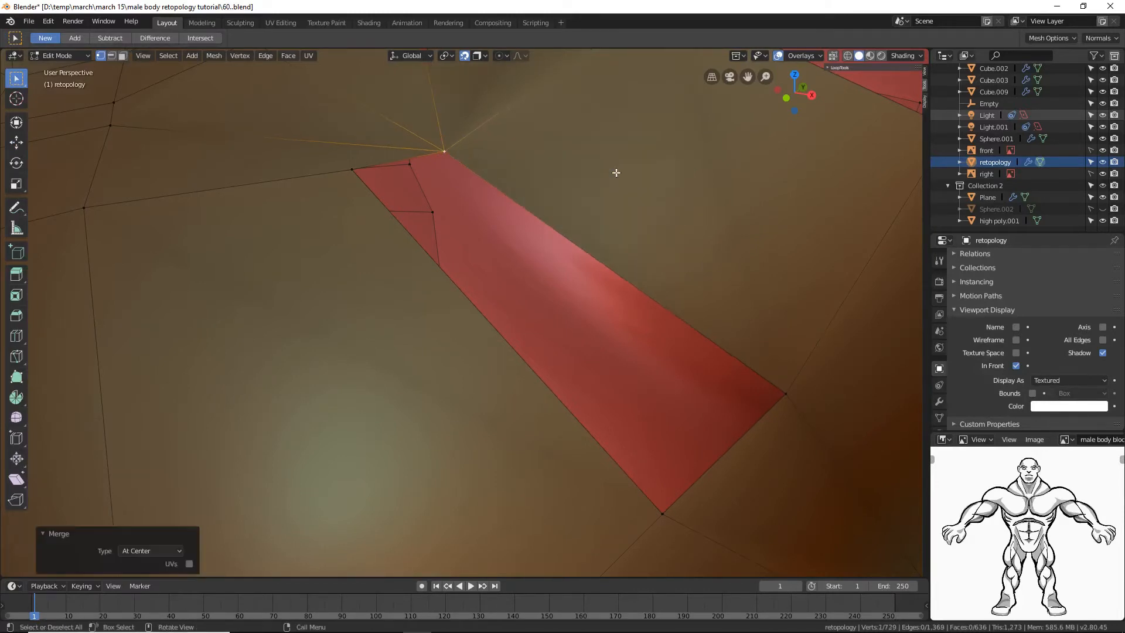
pyautogui.click(618, 177)
pyautogui.hotkey('alt', 'a')
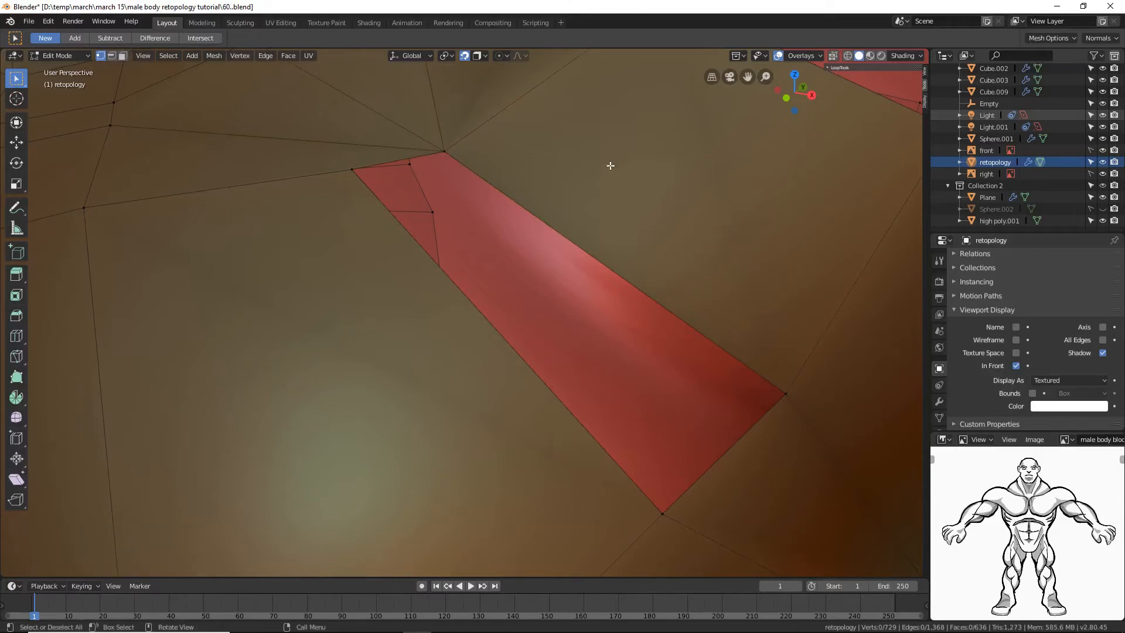
# Step: Fill the remaining four-cornered collarbone gap between chest and shoulder strip with a face, clear the selection, and save as 61.blend
pyautogui.scroll(-5, 679, 176)
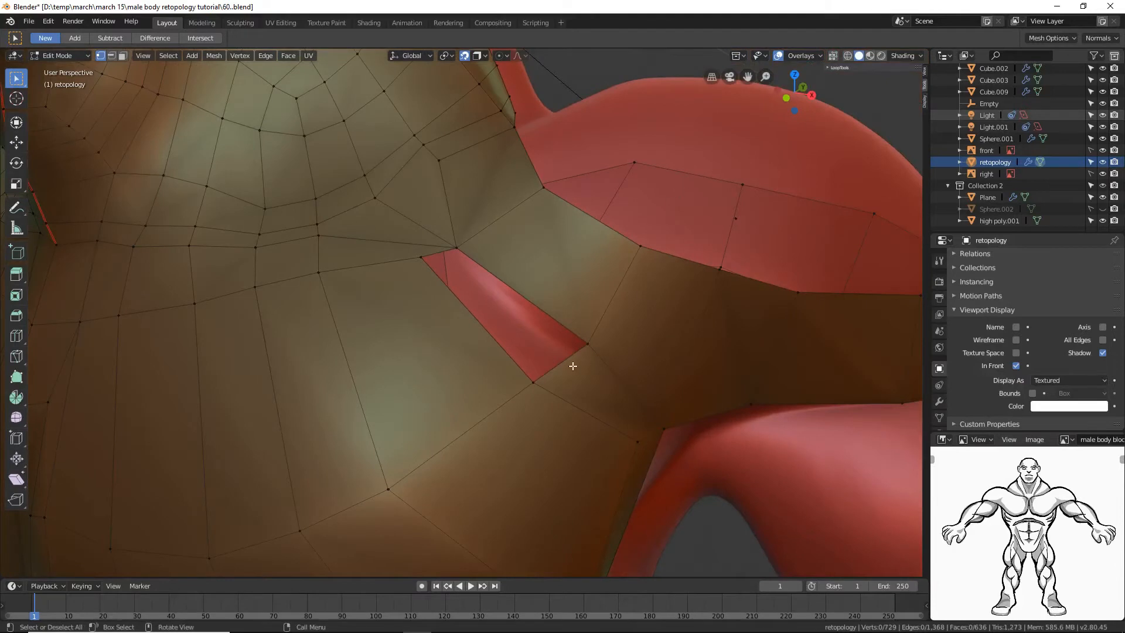
pyautogui.click(538, 380)
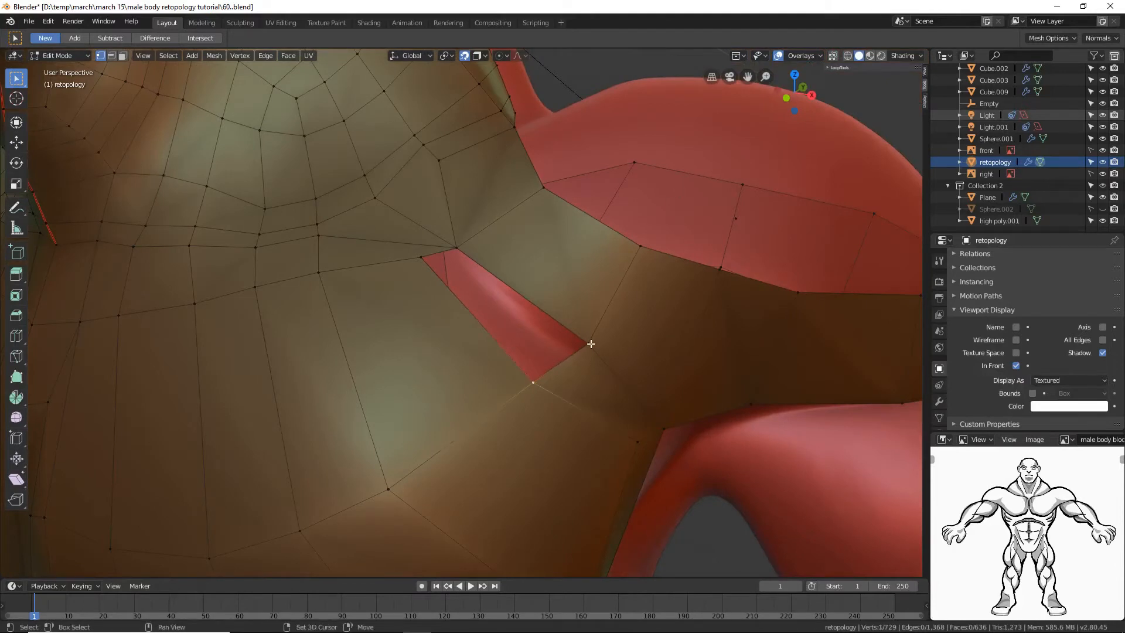
pyautogui.keyDown('shift'); pyautogui.click(588, 342); pyautogui.keyUp('shift')
pyautogui.keyDown('shift'); pyautogui.click(458, 247); pyautogui.keyUp('shift')
pyautogui.keyDown('shift'); pyautogui.click(425, 260); pyautogui.keyUp('shift')
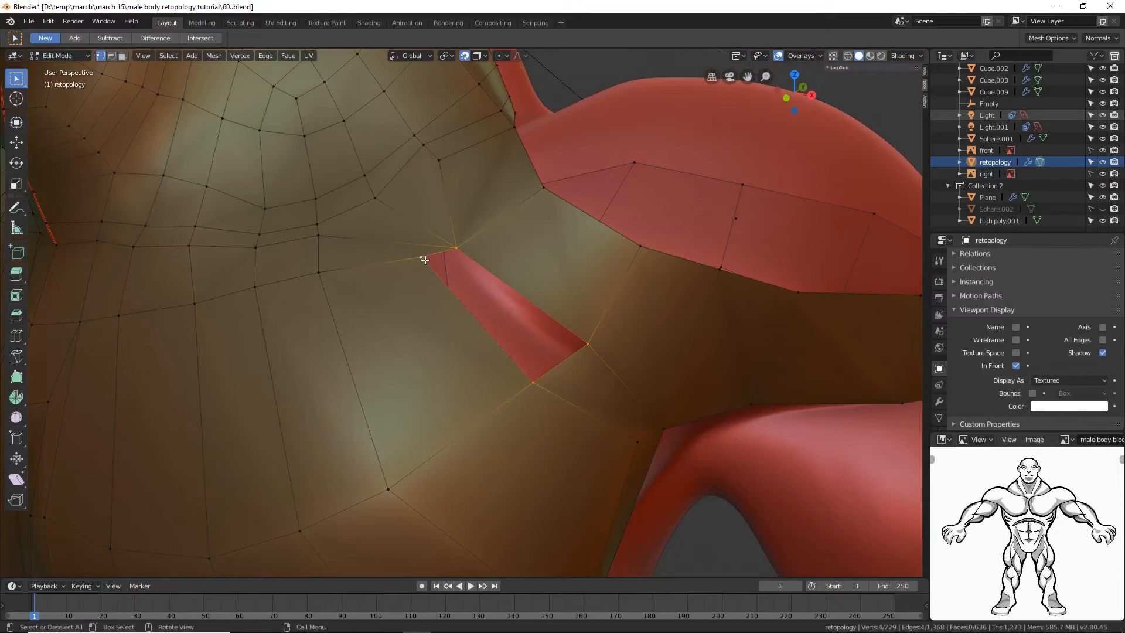
pyautogui.press('f')
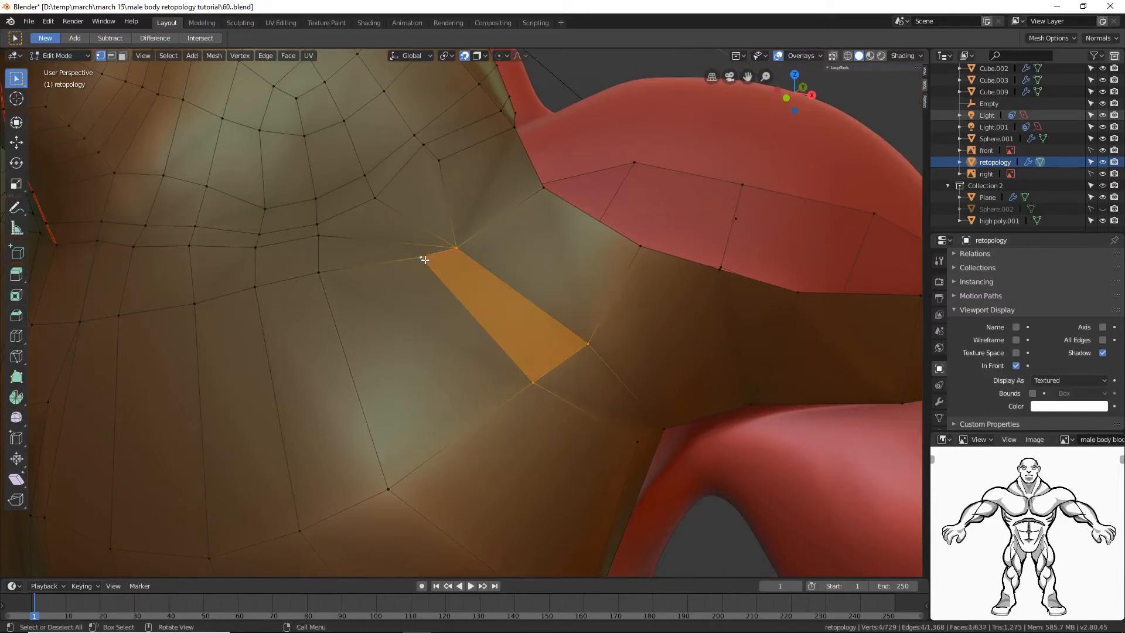
pyautogui.click(870, 96)
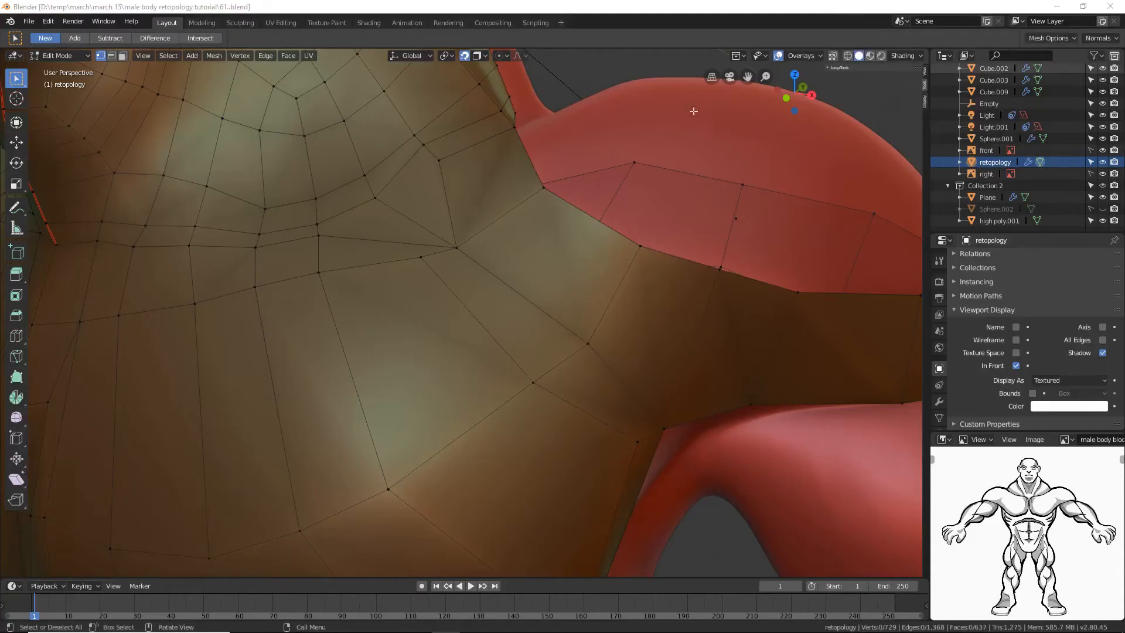
pyautogui.hotkey('ctrl', 'alt', 's')
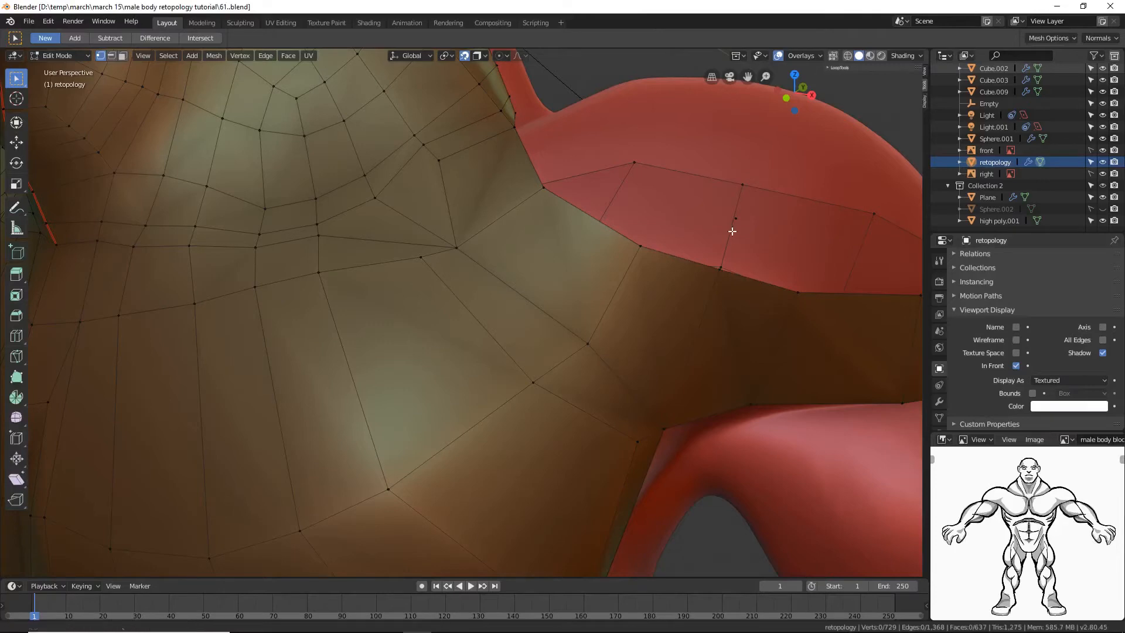
# Step: Switch to face selection, check the face loop around the chest's outer edge, clear the selection, and save as 62.blend
pyautogui.scroll(-8, 730, 231)
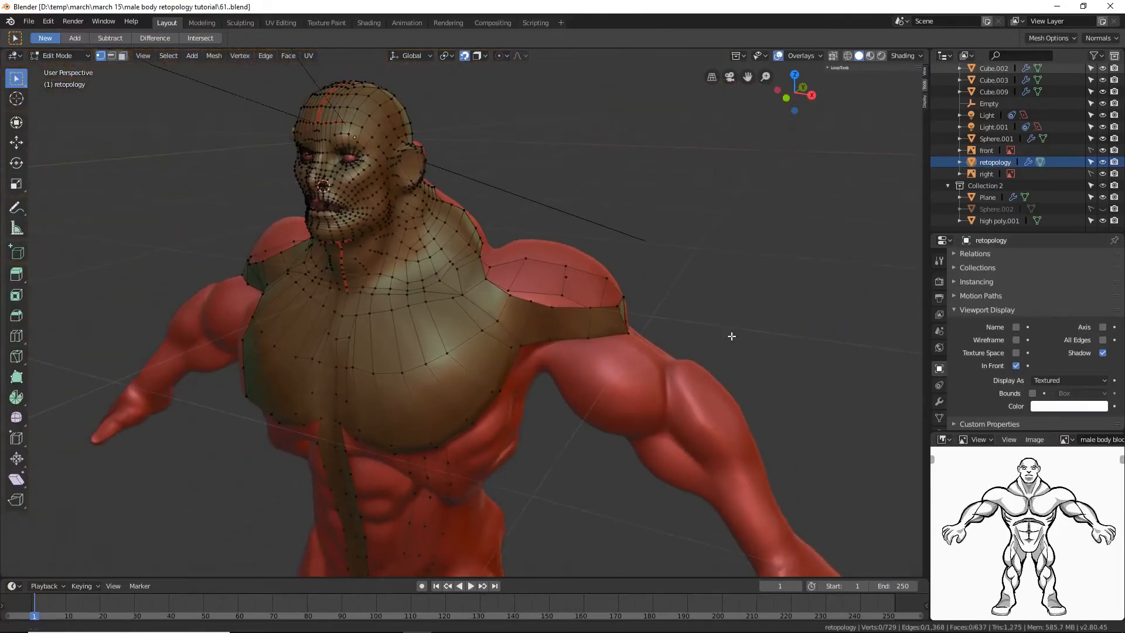
pyautogui.click(123, 56)
pyautogui.moveTo(174, 116); pyautogui.dragTo(443, 269, button='middle')
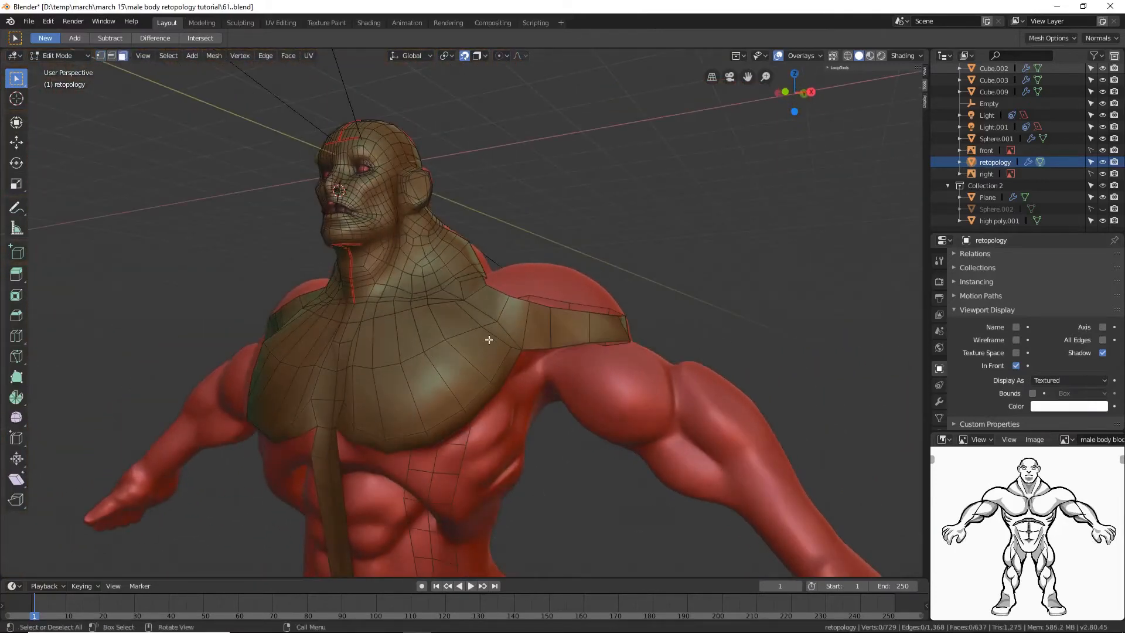
pyautogui.keyDown('alt'); pyautogui.click(496, 384); pyautogui.keyUp('alt')
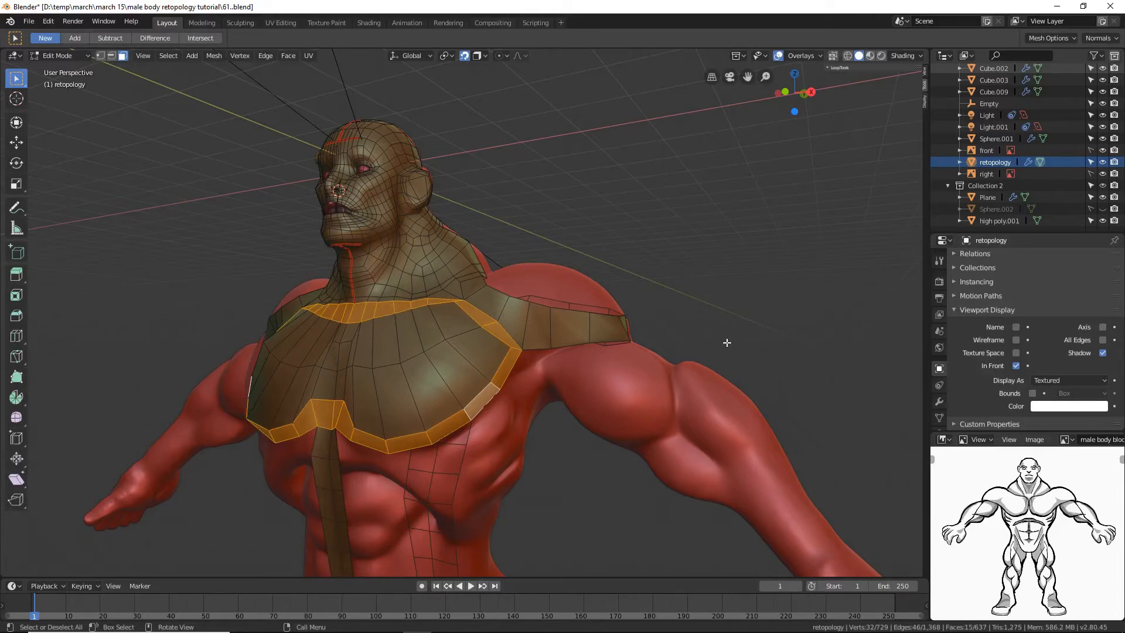
pyautogui.click(820, 431)
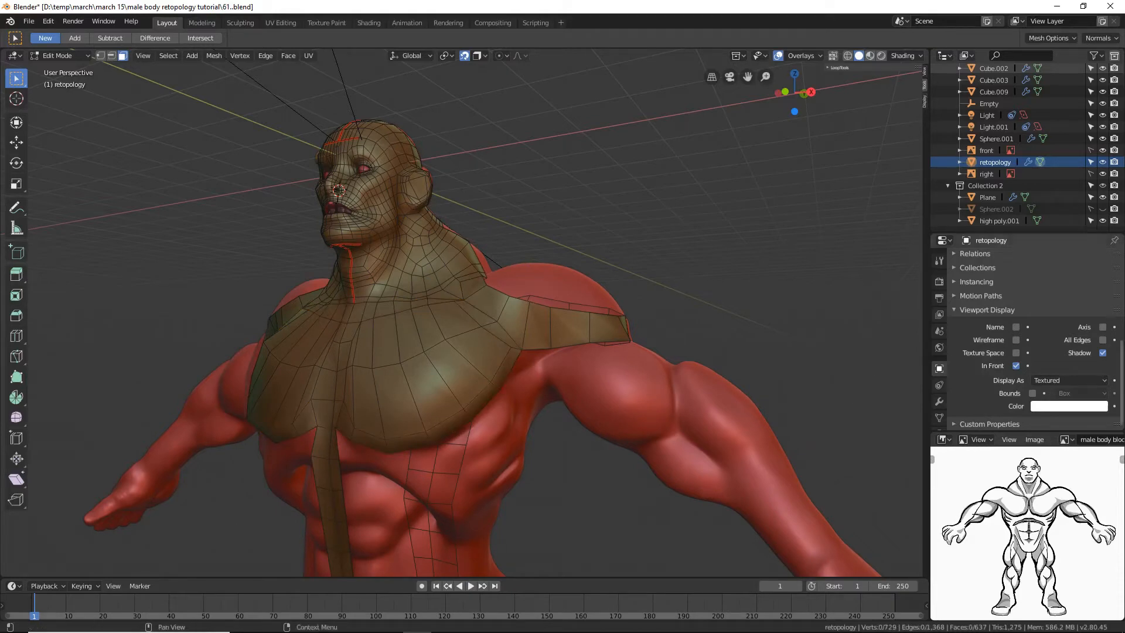
pyautogui.hotkey('ctrl', 'alt', 's')
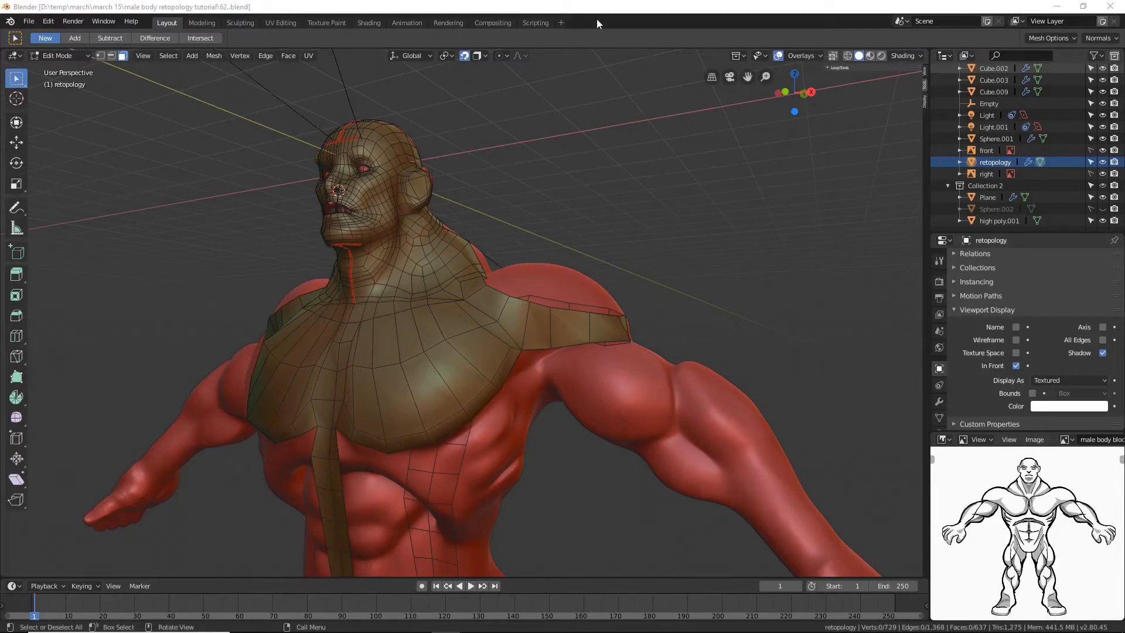
# Step: Inspect the chest and shoulder topology from the front and the side, and save as 63.blend
pyautogui.moveTo(522, 230); pyautogui.dragTo(570, 246, button='middle')
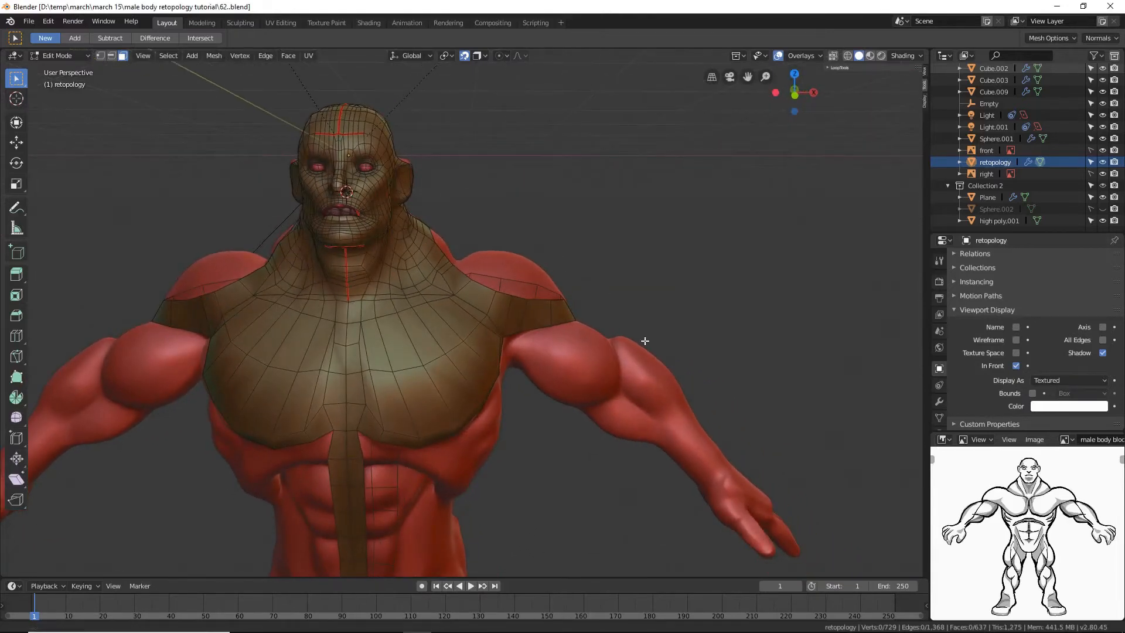
pyautogui.scroll(4, 645, 310)
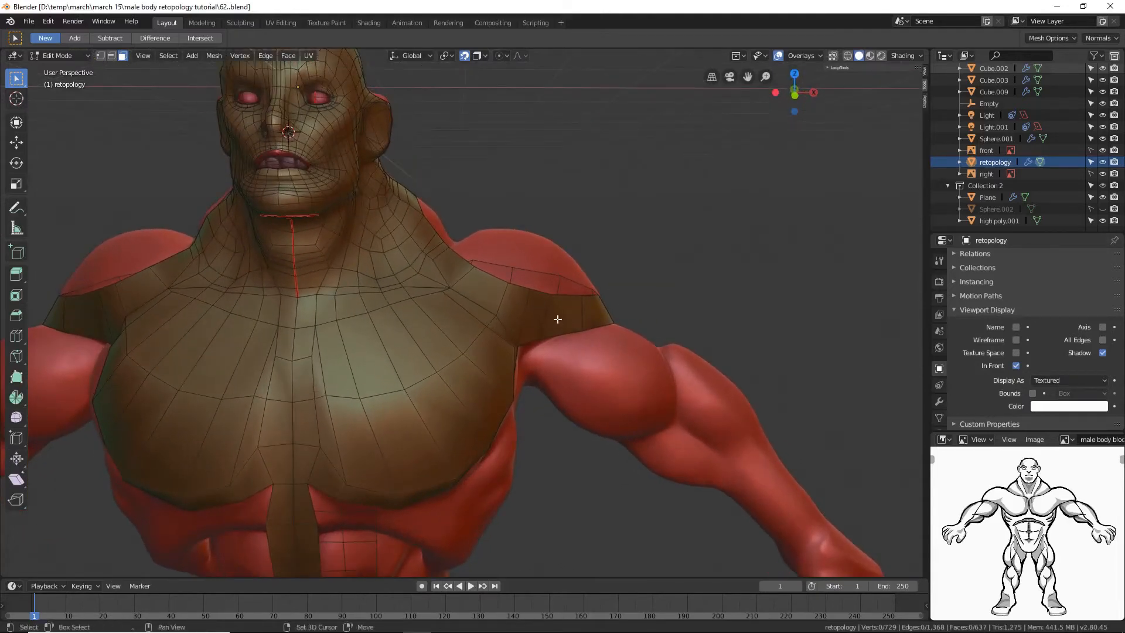
pyautogui.moveTo(519, 313); pyautogui.dragTo(727, 359, button='middle')
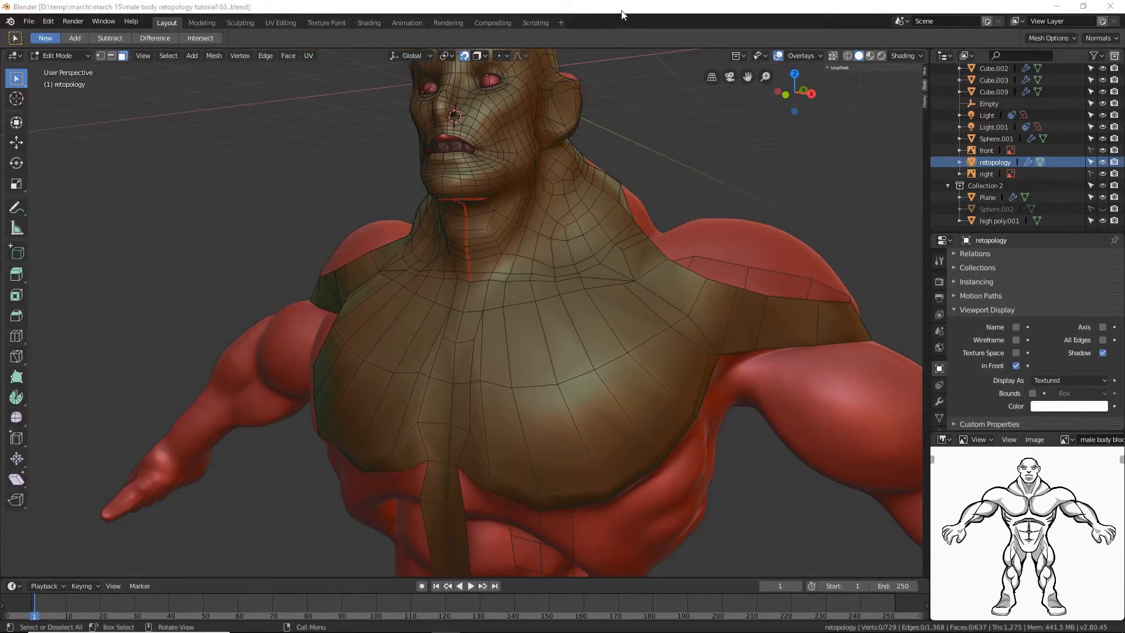
pyautogui.click(621, 11)
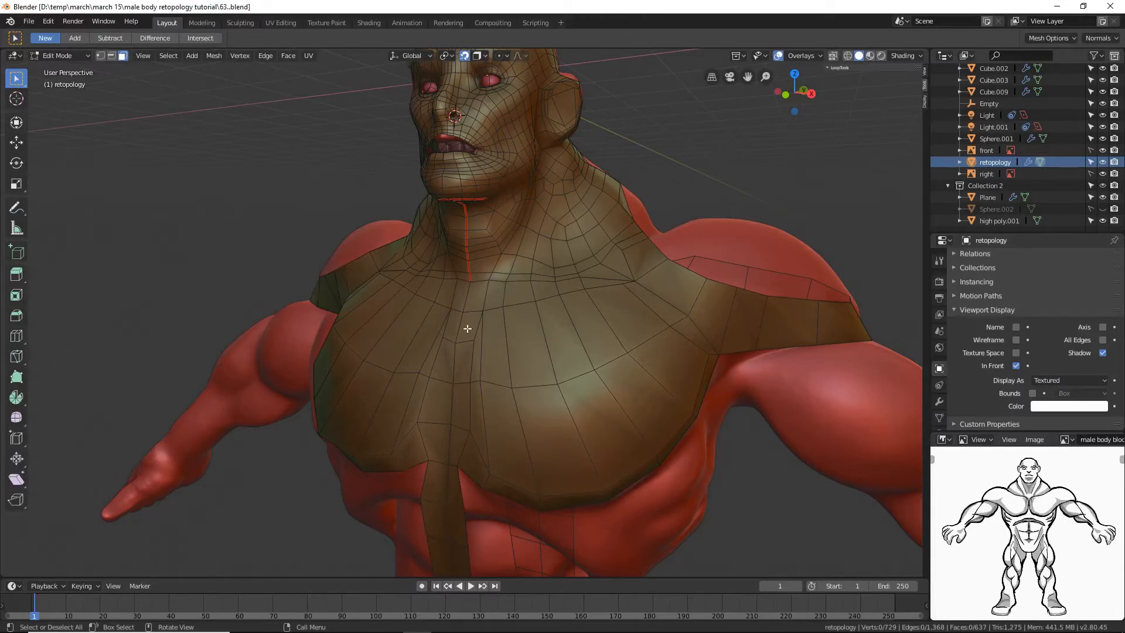
# Step: Delete the two faces beside the centre line at the base of the neck and the face below them on the upper sternum
pyautogui.click(494, 297)
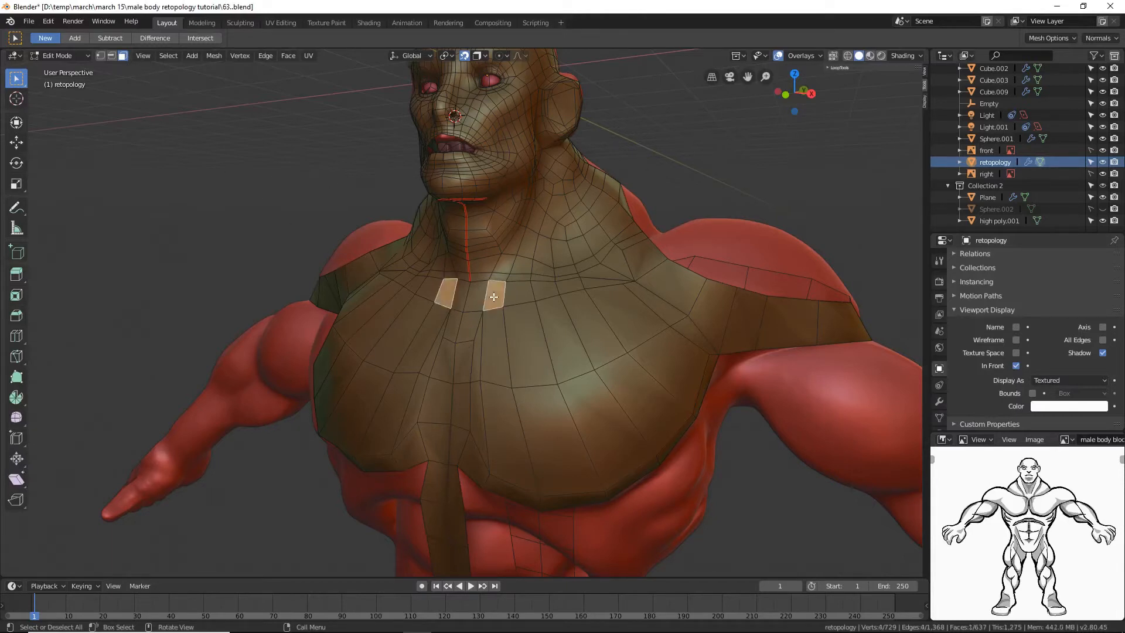
pyautogui.keyDown('shift'); pyautogui.click(476, 296); pyautogui.keyUp('shift')
pyautogui.keyDown('shift'); pyautogui.click(468, 322); pyautogui.keyUp('shift')
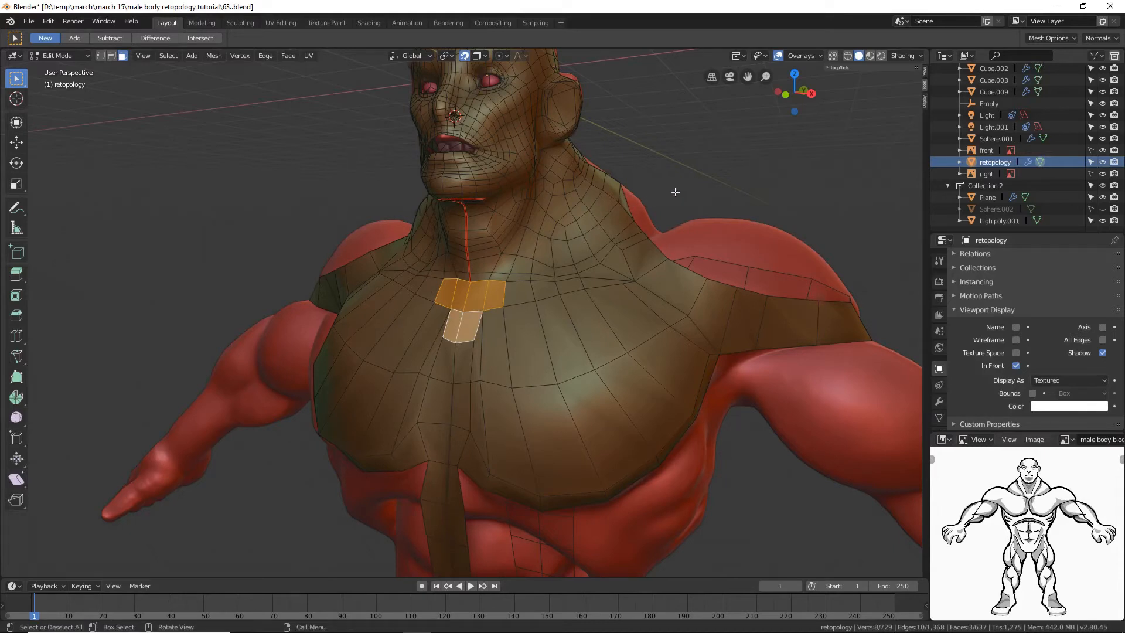
pyautogui.press('x')
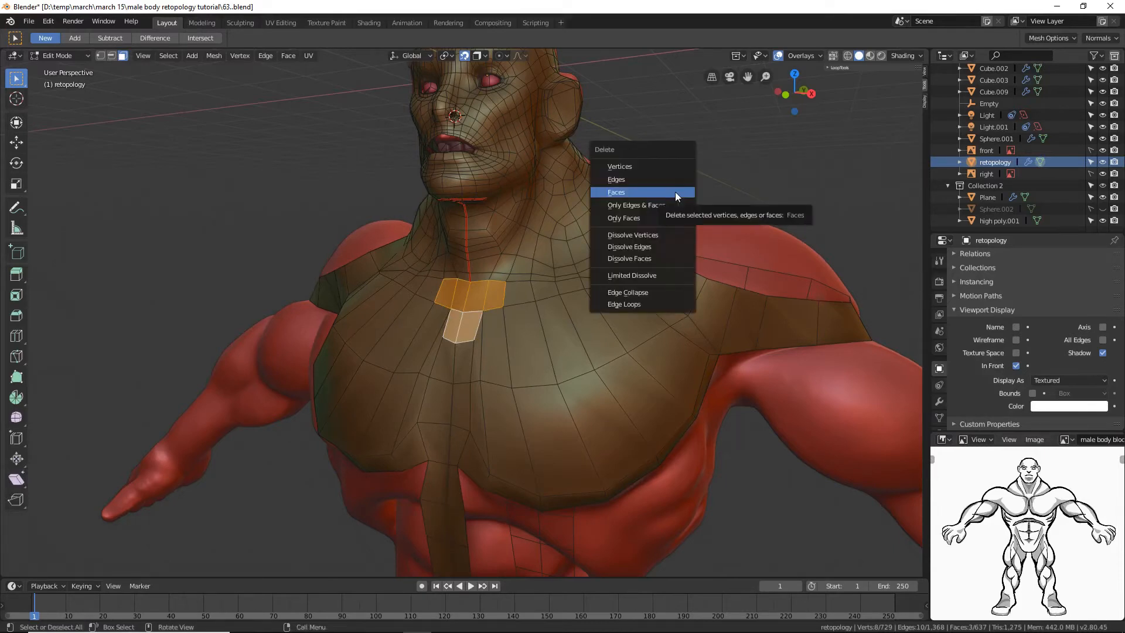
# Step: Delete the selected faces between the collarbones and at the top of the sternum
pyautogui.click(675, 192)
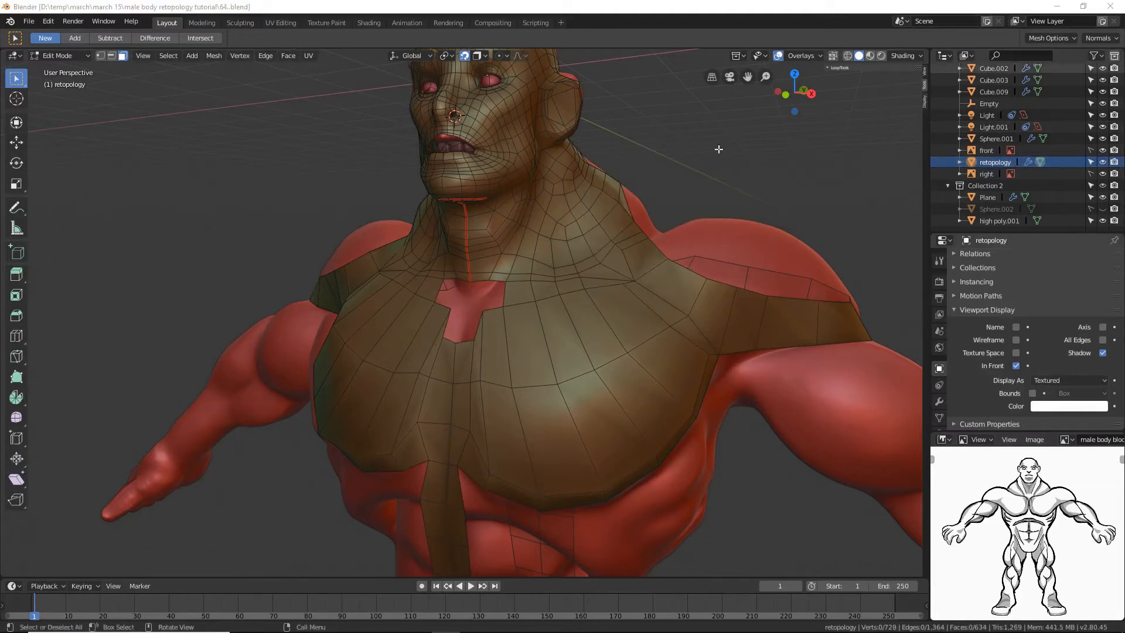
pyautogui.click(669, 13)
pyautogui.moveTo(622, 210); pyautogui.dragTo(661, 227, button='middle')
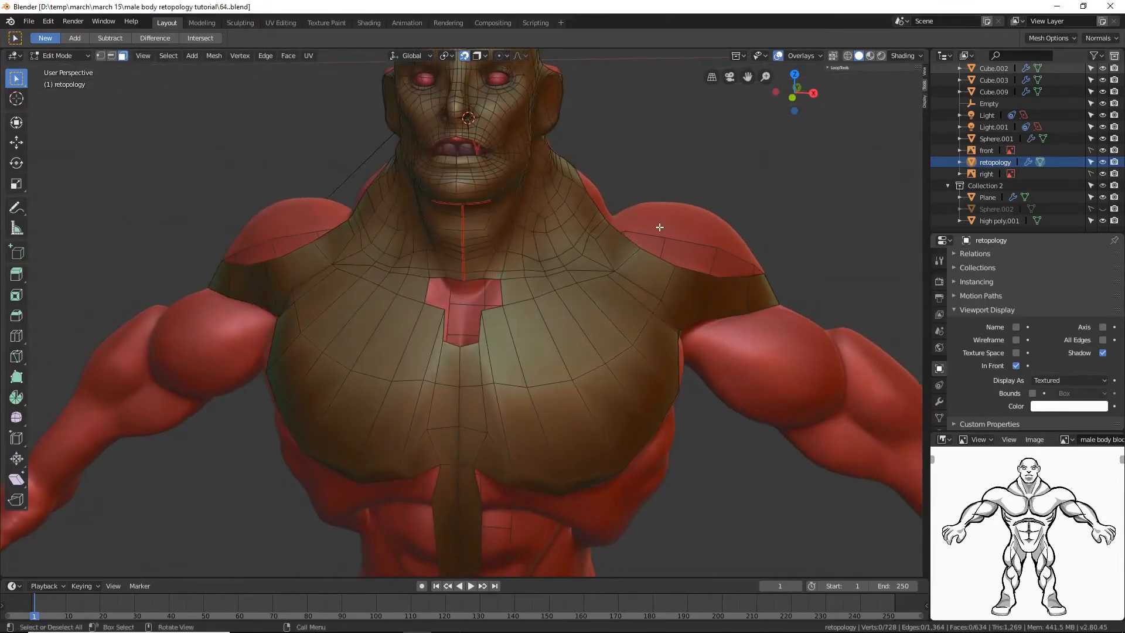
# Step: Extrude the lowest centre vertex of the gap upward to a point below the neck, and save the file as version 66
pyautogui.click(101, 56)
pyautogui.scroll(5, 533, 352)
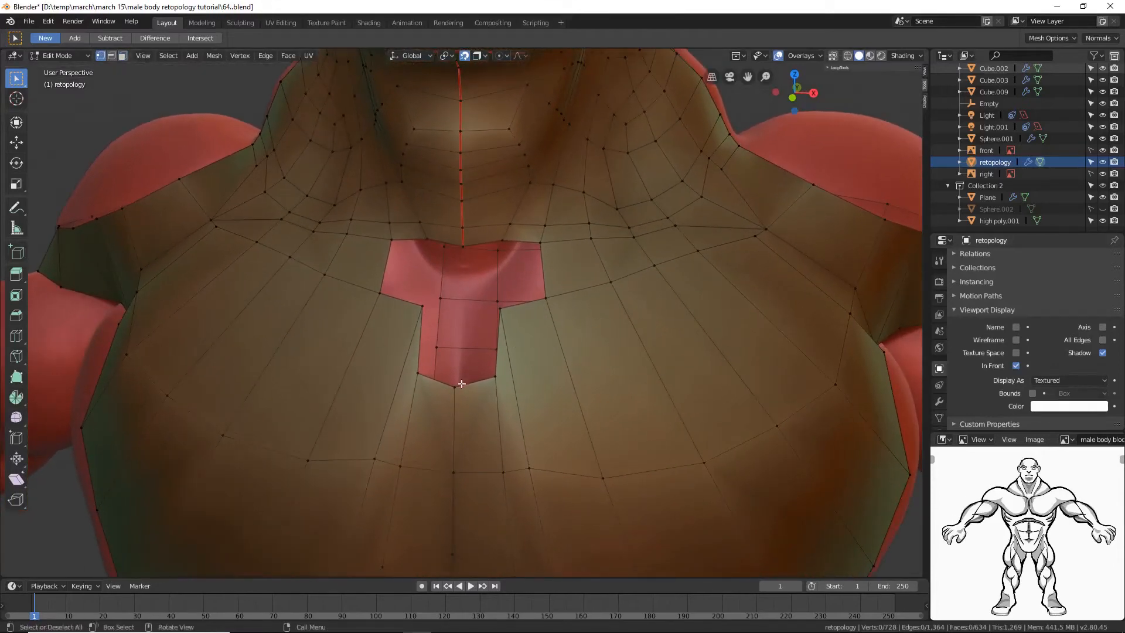
pyautogui.click(455, 386)
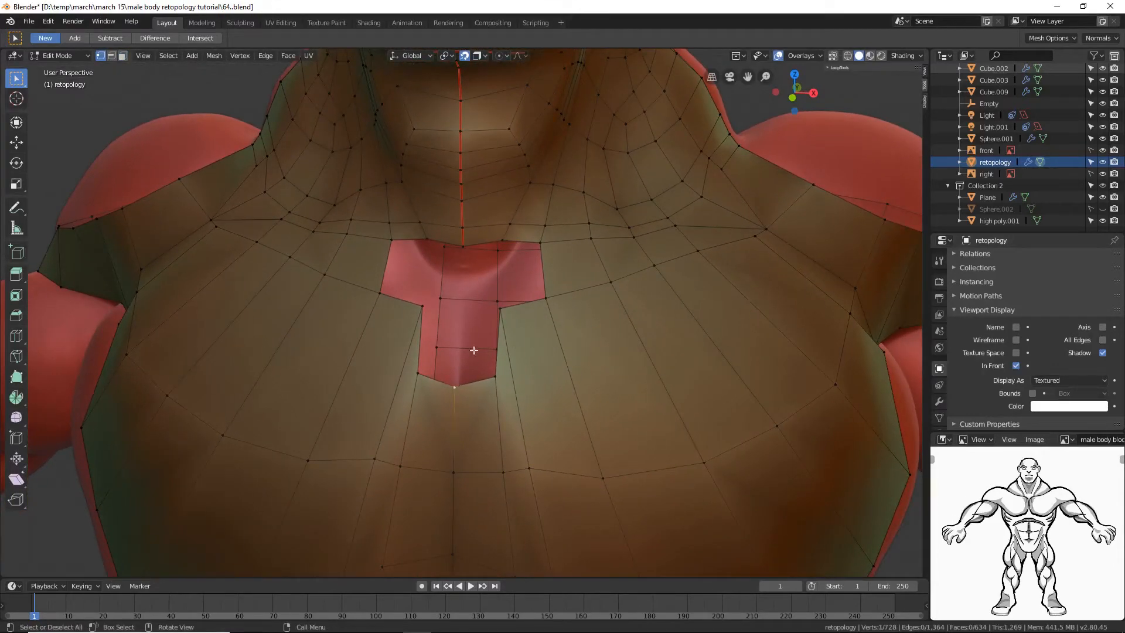
pyautogui.keyDown('ctrl'); pyautogui.rightClick(475, 289); pyautogui.keyUp('ctrl')
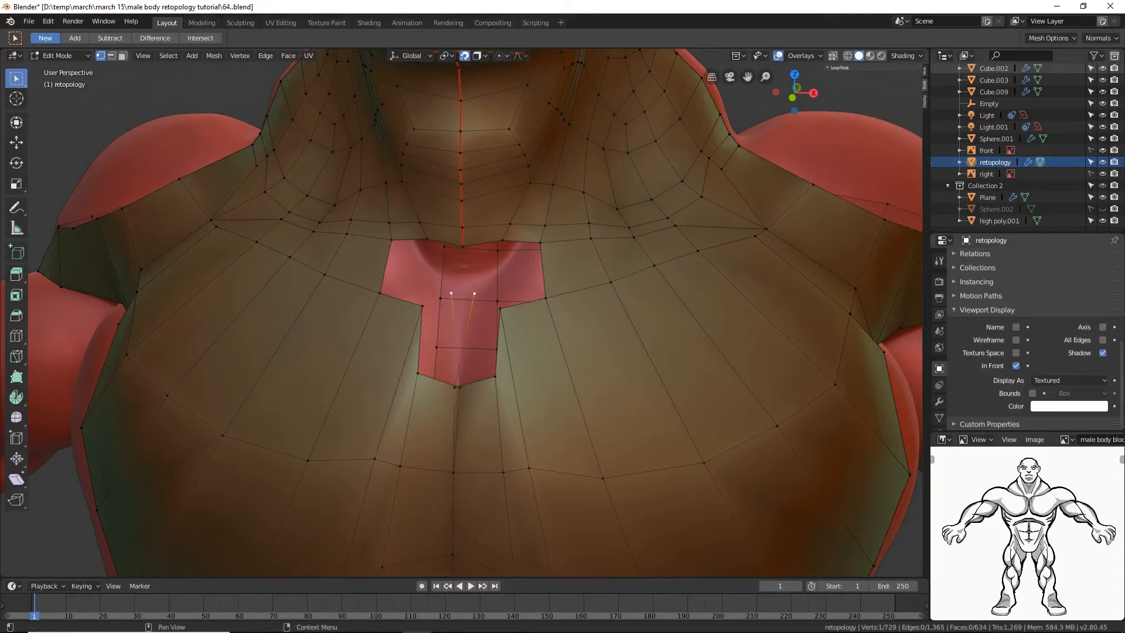
pyautogui.hotkey('ctrl', 'alt', 's')
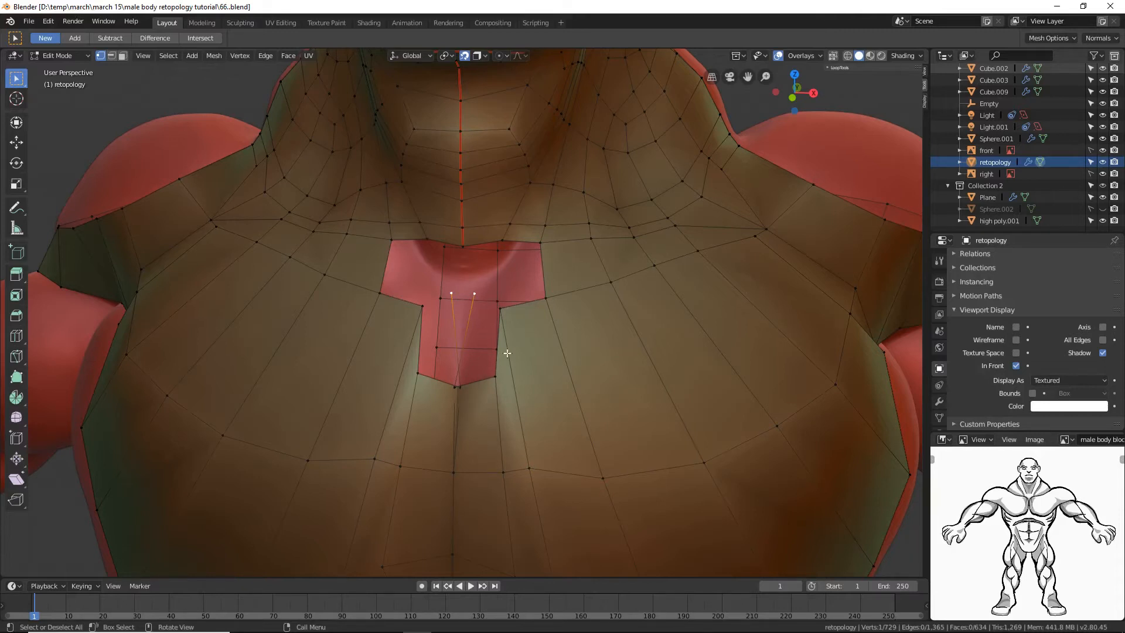
# Step: Fill a face between the gap's upper outer corner, the two collarbone-side vertices below it and the extruded vertex, and clear the selection
pyautogui.moveTo(535, 332)
pyautogui.mouseDown(button='middle')
pyautogui.moveTo(555, 338)
pyautogui.moveTo(544, 325)
pyautogui.mouseUp(button='middle')
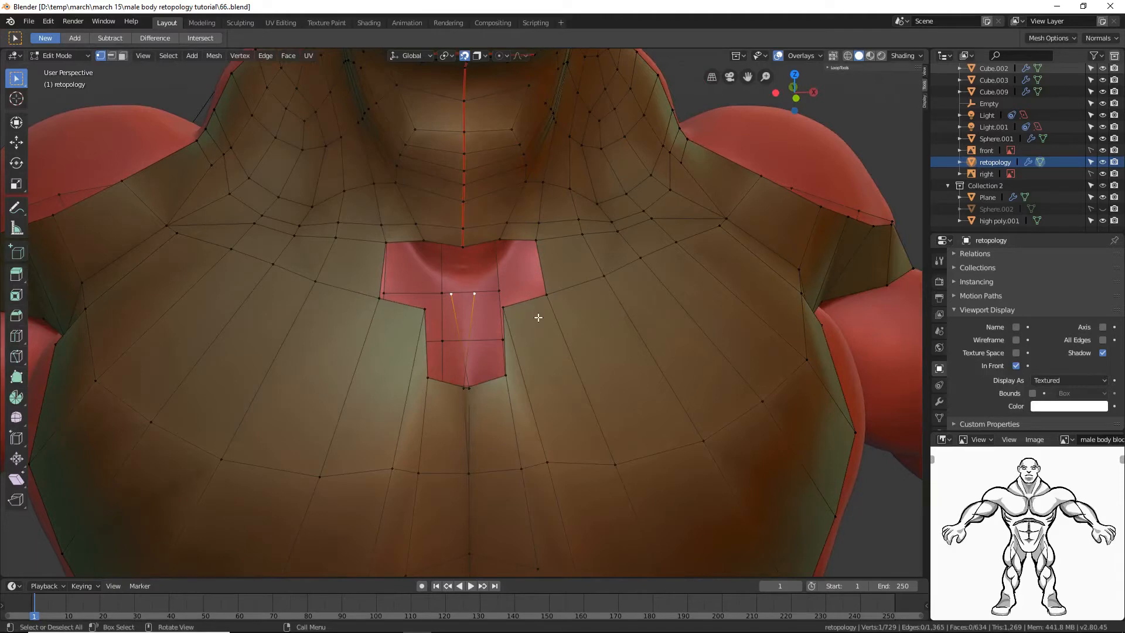
pyautogui.click(538, 241)
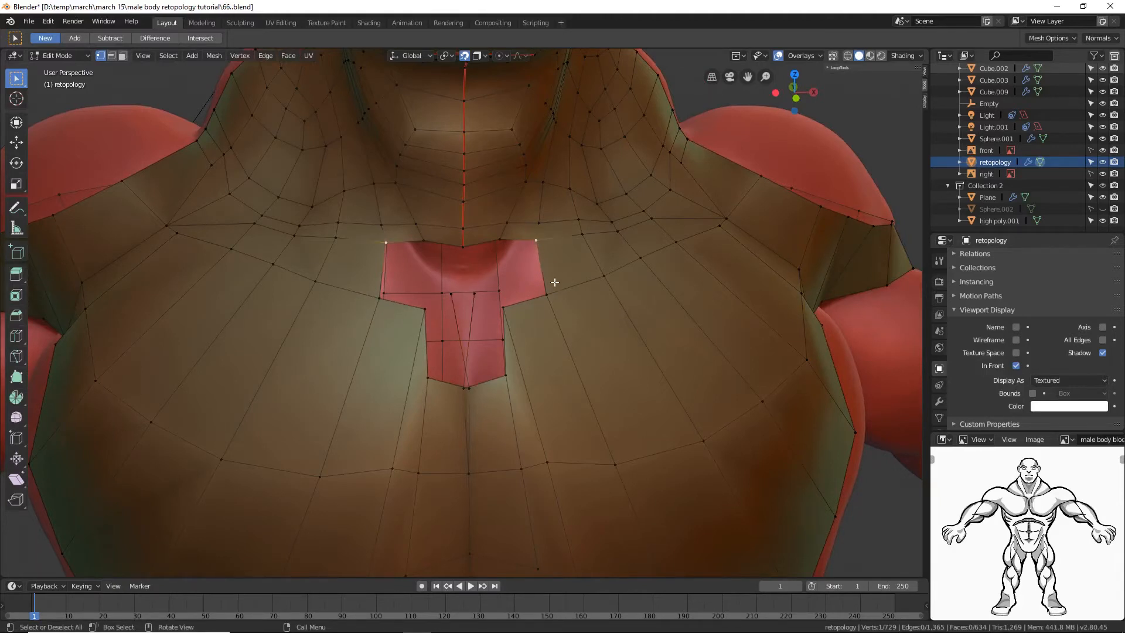
pyautogui.keyDown('shift'); pyautogui.click(547, 295); pyautogui.keyUp('shift')
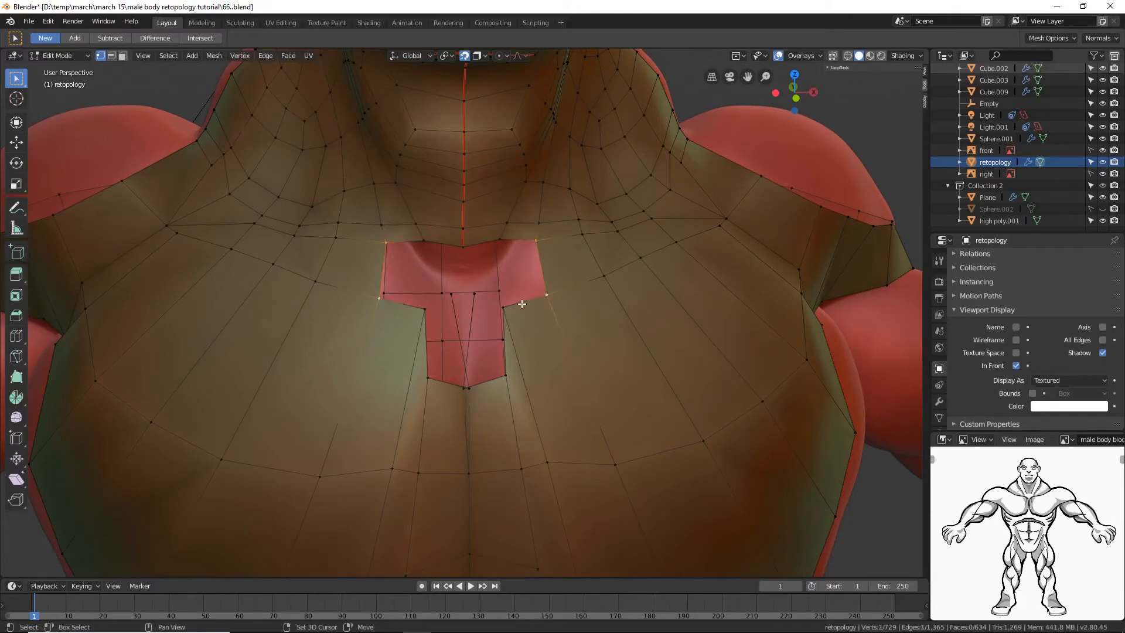
pyautogui.keyDown('shift'); pyautogui.click(504, 307); pyautogui.keyUp('shift')
pyautogui.moveTo(505, 308); pyautogui.dragTo(585, 327, button='middle')
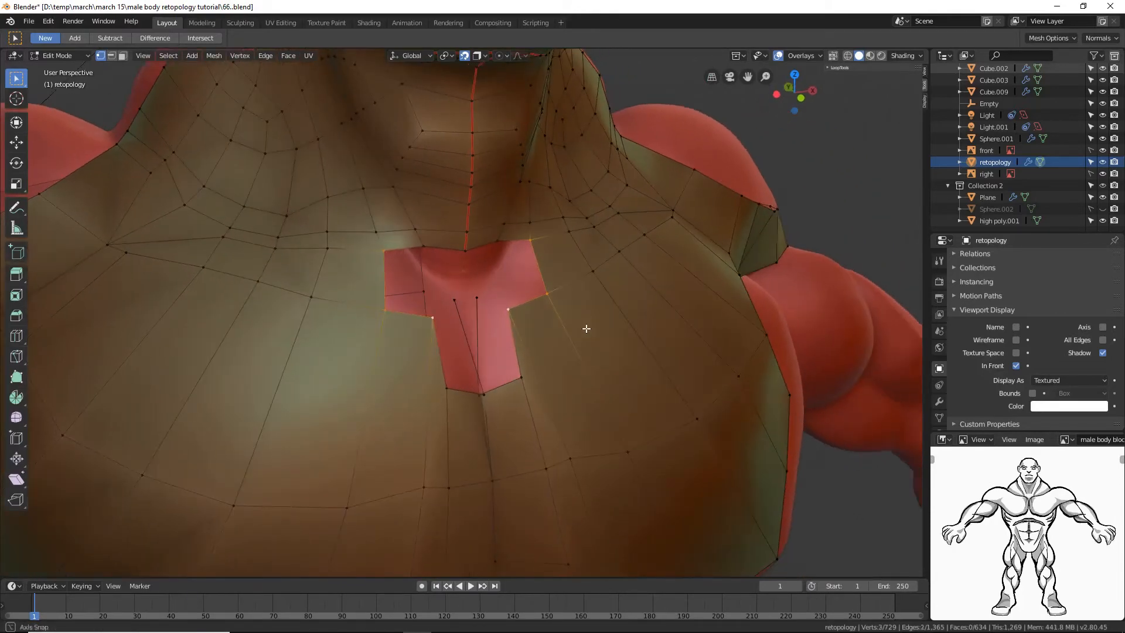
pyautogui.keyDown('shift'); pyautogui.click(478, 296); pyautogui.keyUp('shift')
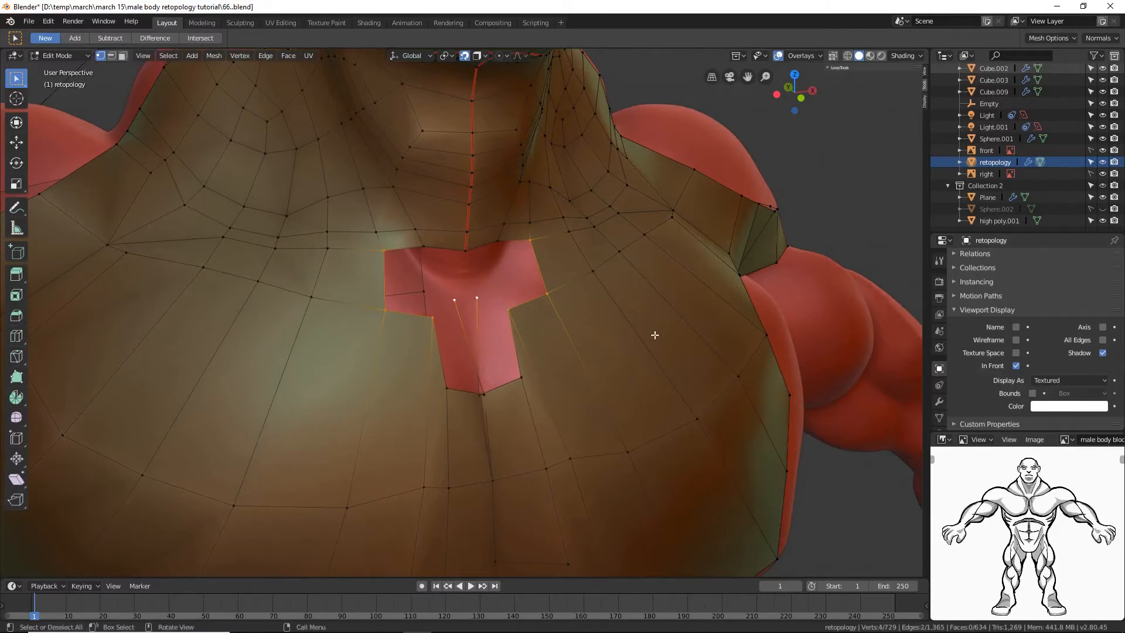
pyautogui.press('f')
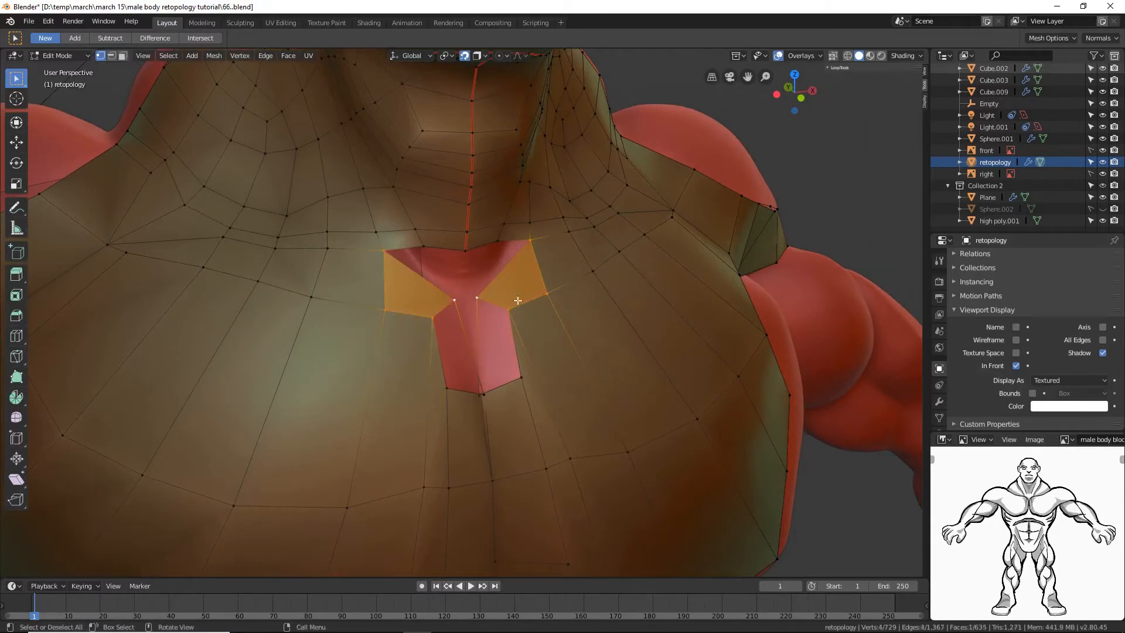
pyautogui.click(830, 217)
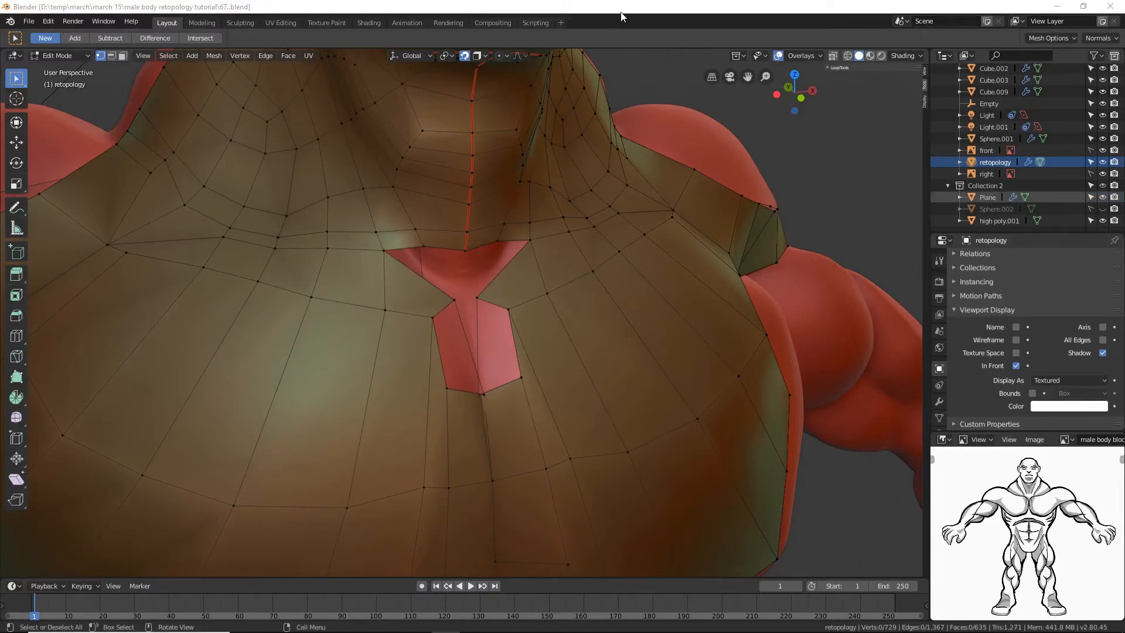
pyautogui.click(624, 13)
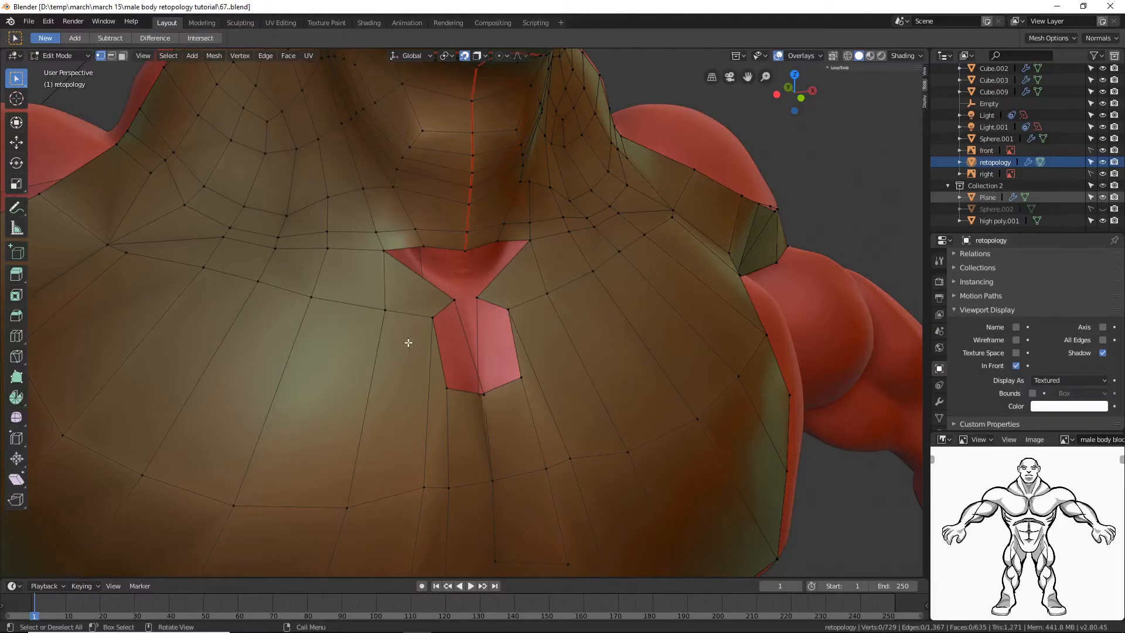
# Step: Move the gap's bottom centre vertex about 0.0919 m and the extruded upper vertex about -0.0917 m along X onto the mirror centreline
pyautogui.click(482, 392)
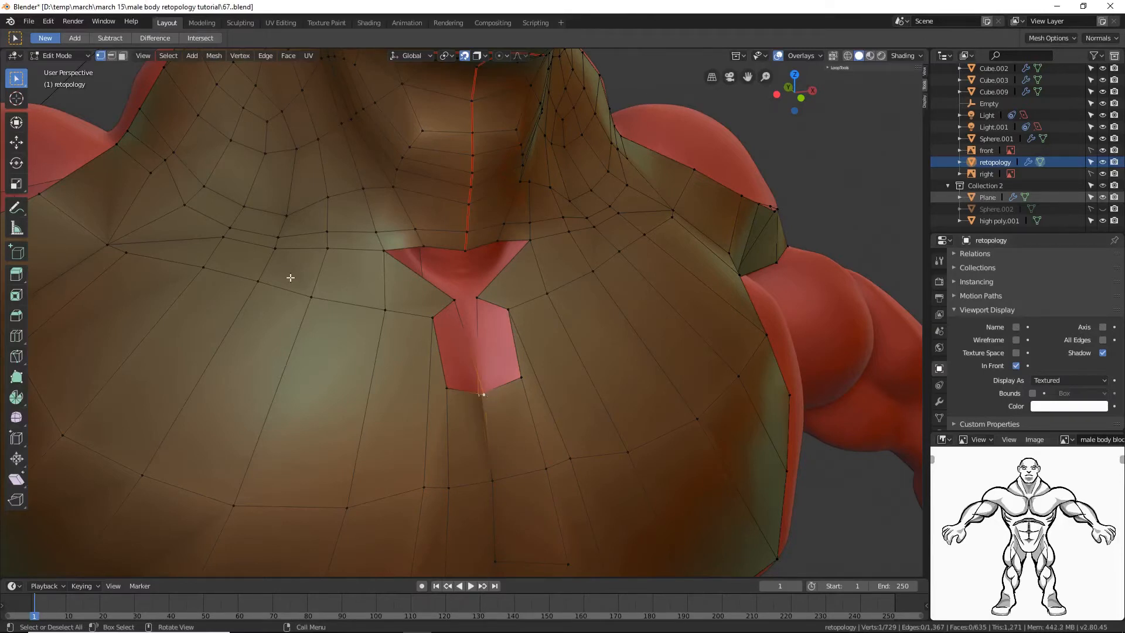
pyautogui.click(17, 141)
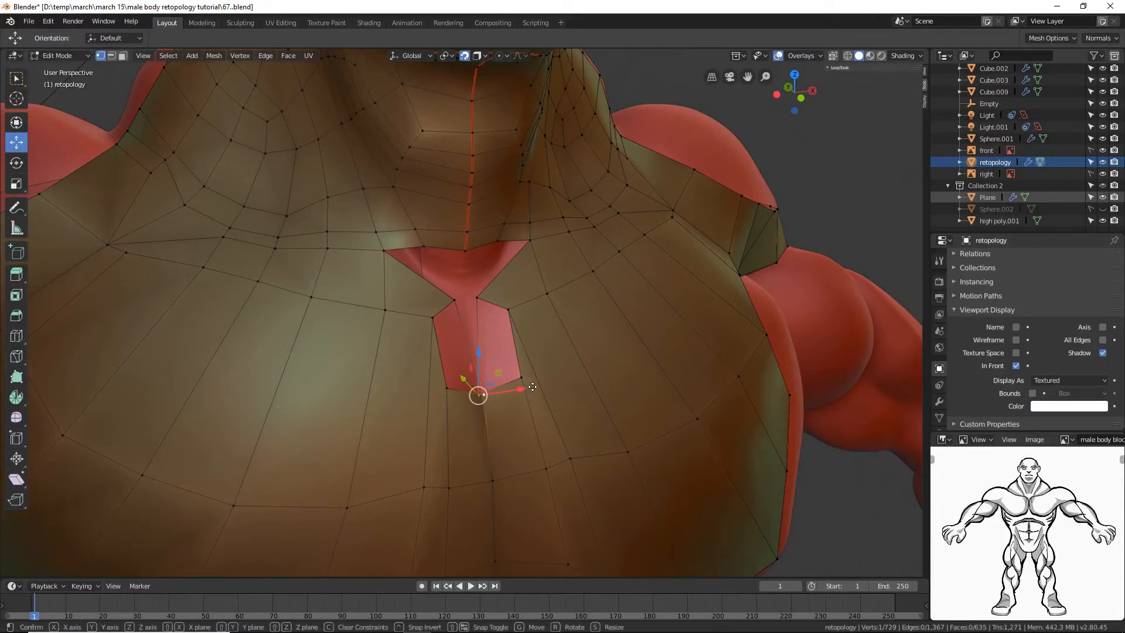
pyautogui.moveTo(521, 389); pyautogui.dragTo(482, 392)
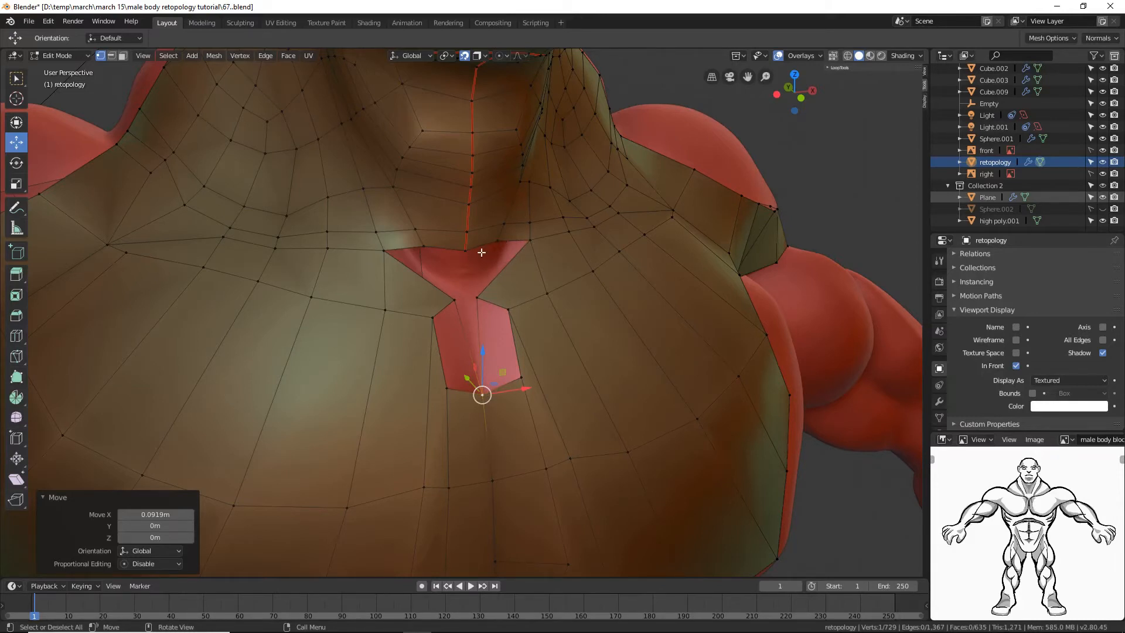
pyautogui.click(478, 298)
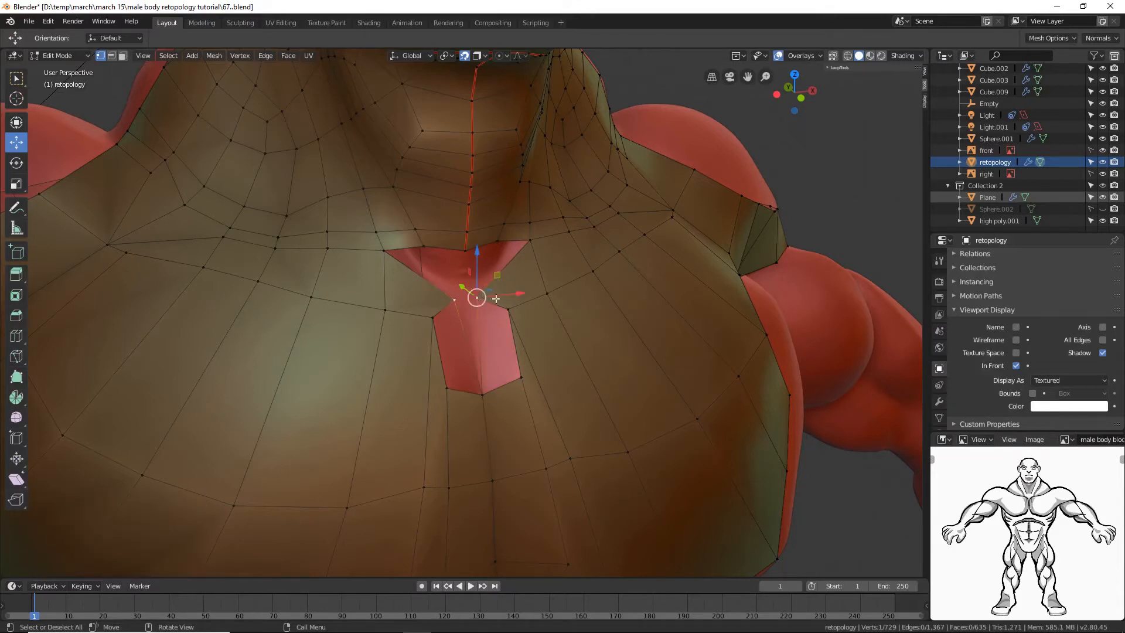
pyautogui.press('g')
pyautogui.press('x')
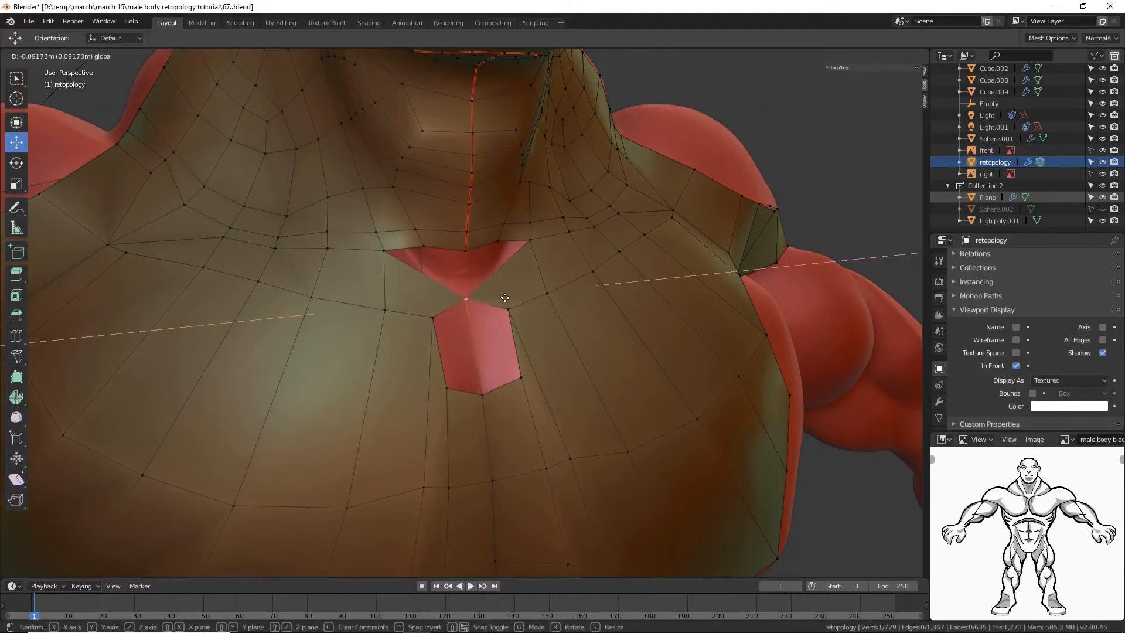
pyautogui.click(505, 298)
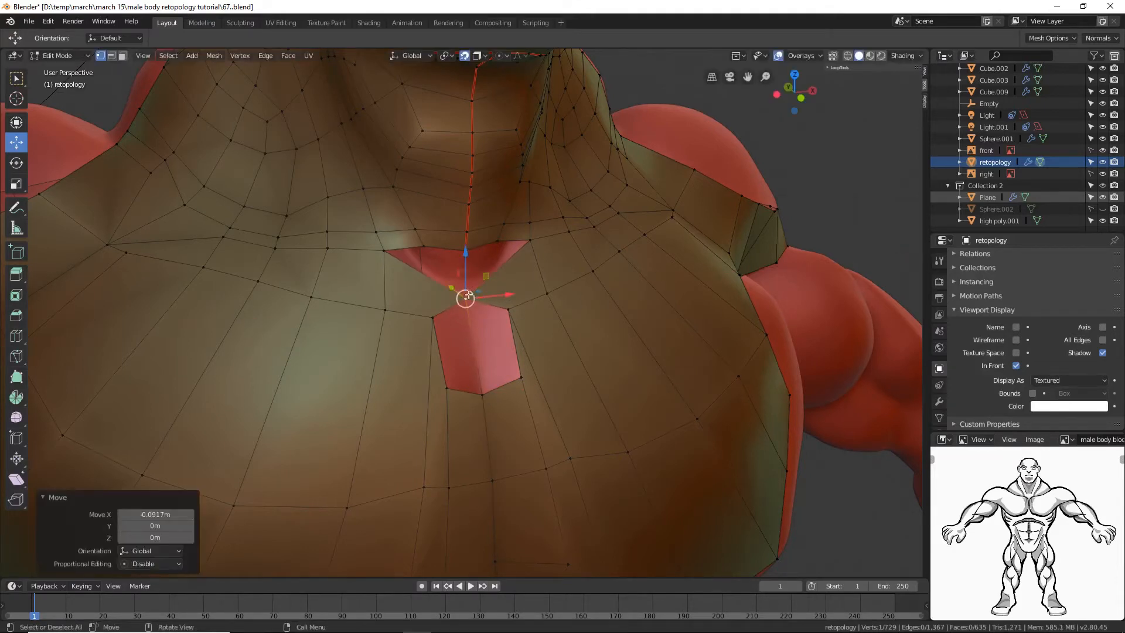
# Step: Fill the lower sternum gap with a four-vertex face between the two centreline vertices and the gap's side vertices
pyautogui.keyDown('shift'); pyautogui.click(482, 394); pyautogui.keyUp('shift')
pyautogui.keyDown('shift'); pyautogui.click(520, 377); pyautogui.keyUp('shift')
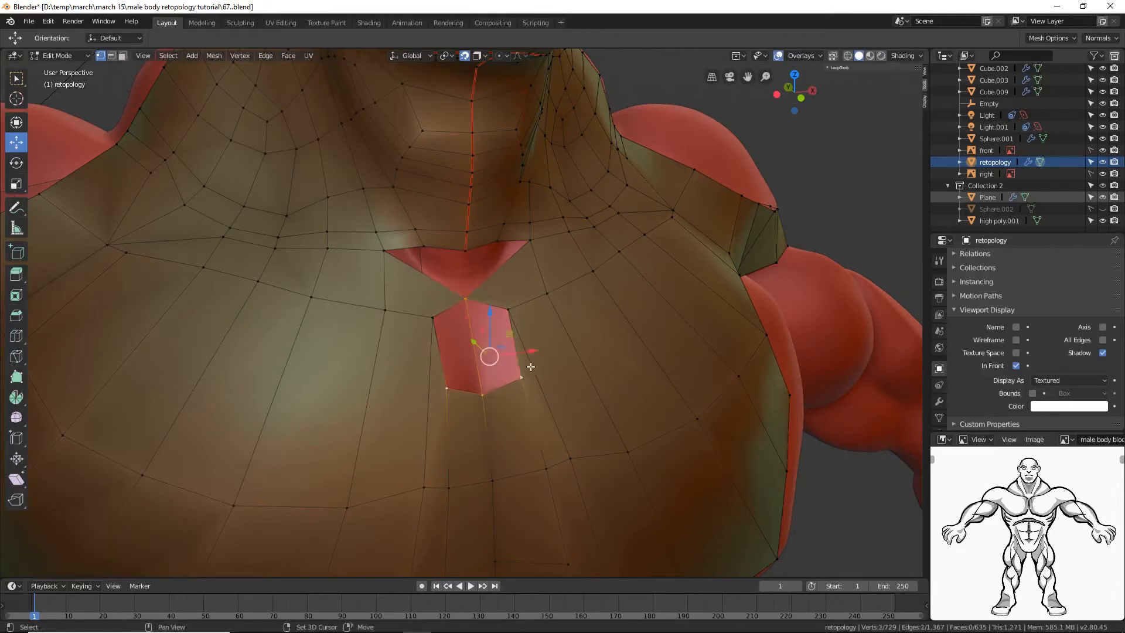
pyautogui.keyDown('shift'); pyautogui.click(508, 308); pyautogui.keyUp('shift')
pyautogui.press('f')
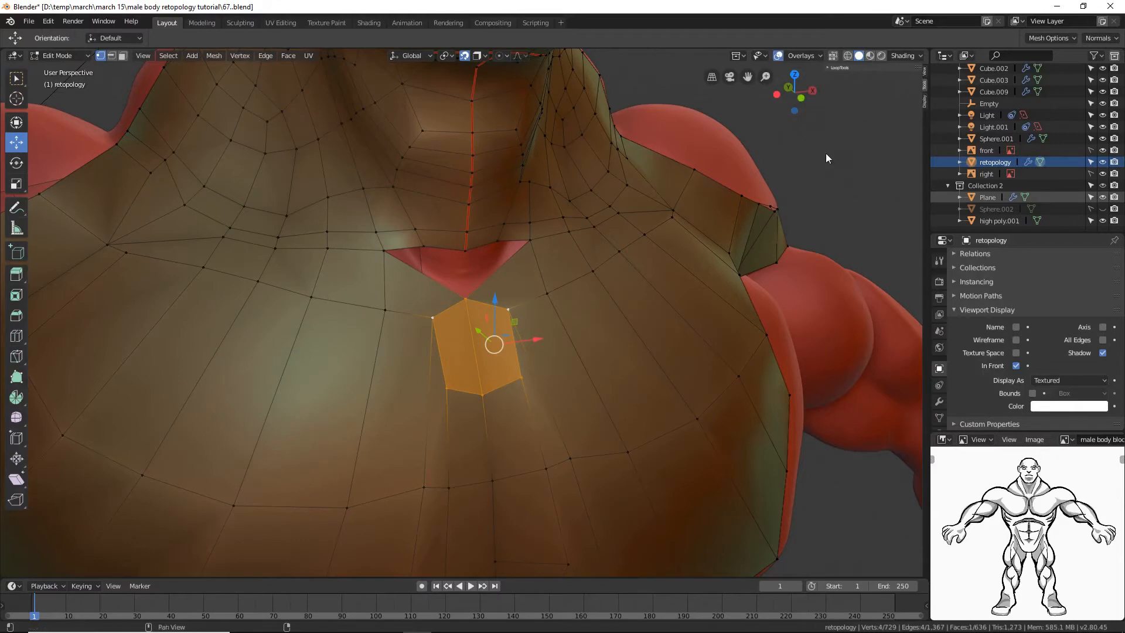
pyautogui.hotkey('alt', 'a')
# Step: Fill the remaining triangular gap at the base of the neck with a four-vertex face and clear the selection
pyautogui.click(467, 248)
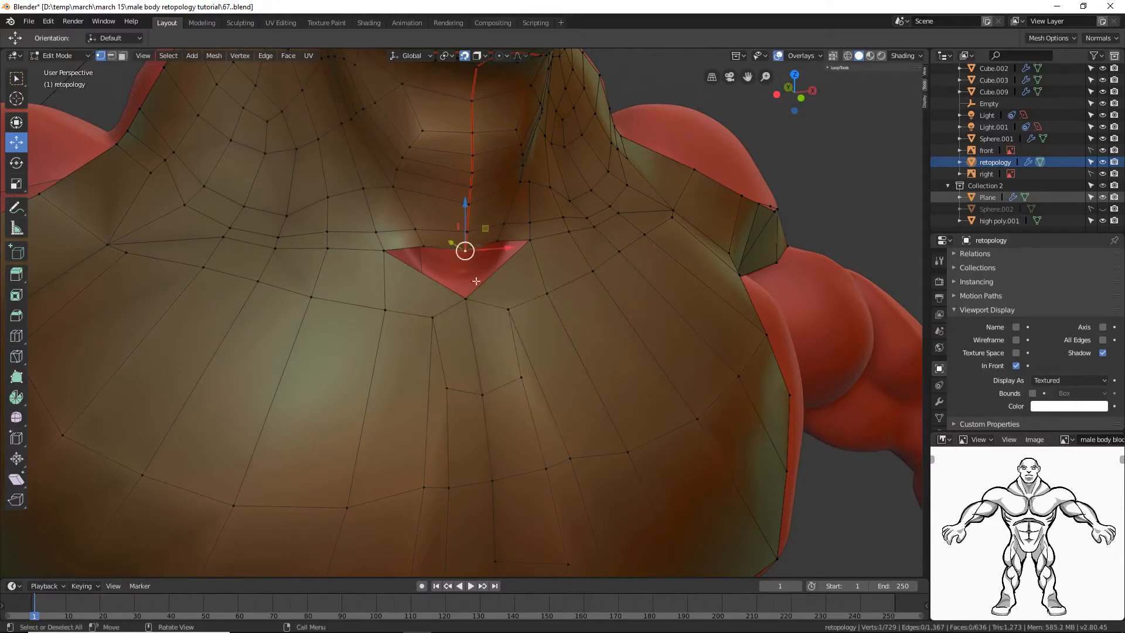
pyautogui.keyDown('shift'); pyautogui.click(466, 299); pyautogui.keyUp('shift')
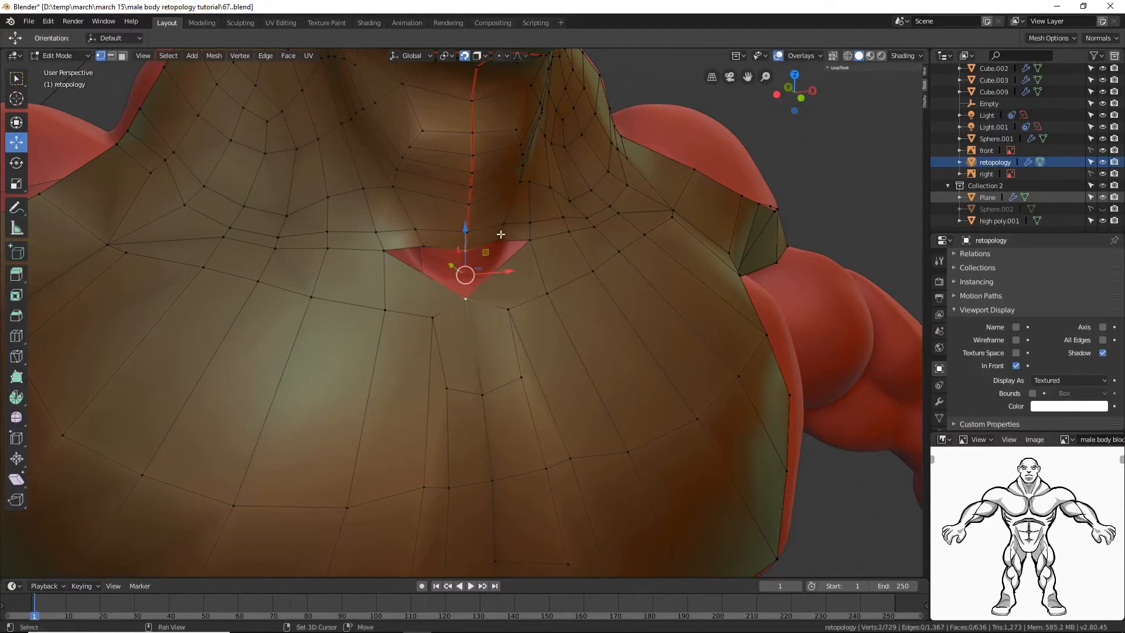
pyautogui.keyDown('shift'); pyautogui.click(530, 239); pyautogui.keyUp('shift')
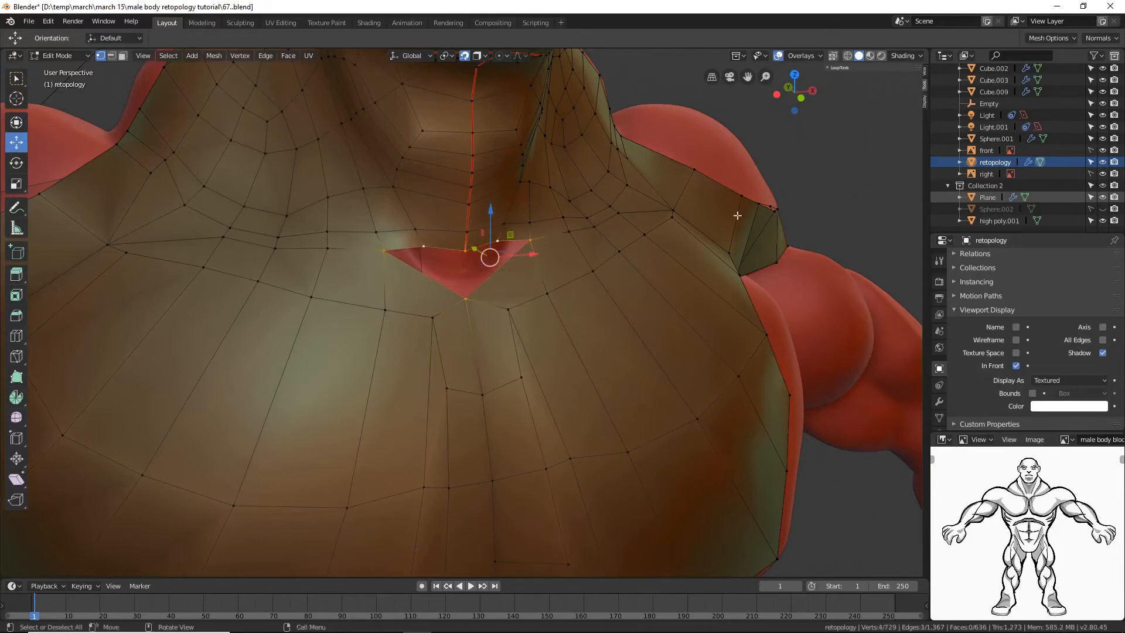
pyautogui.press('f')
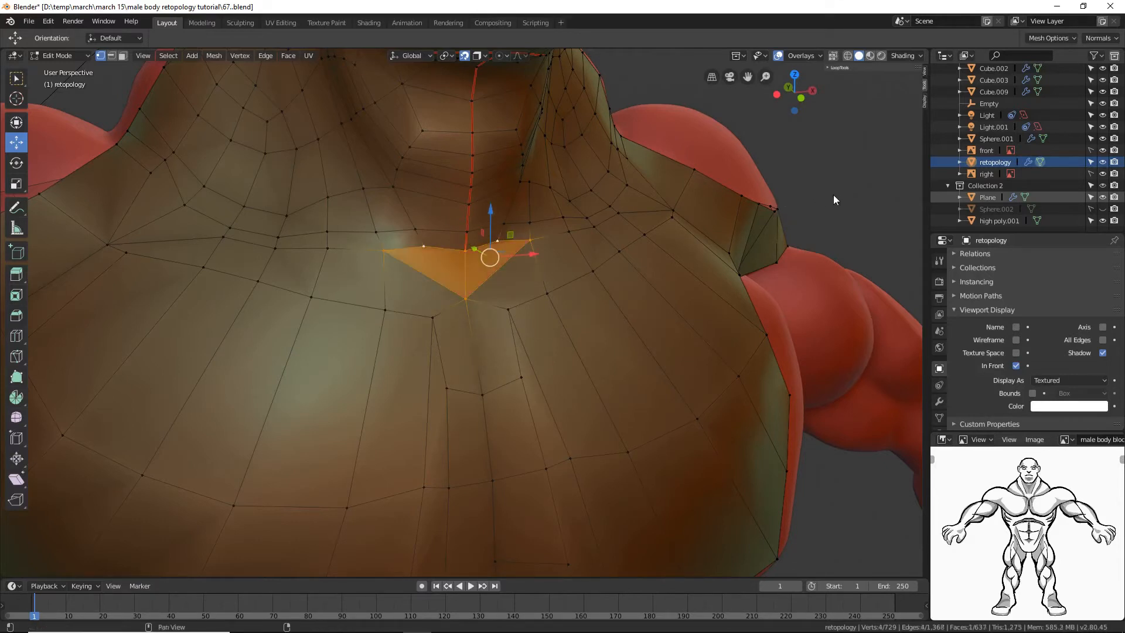
pyautogui.hotkey('alt', 'a')
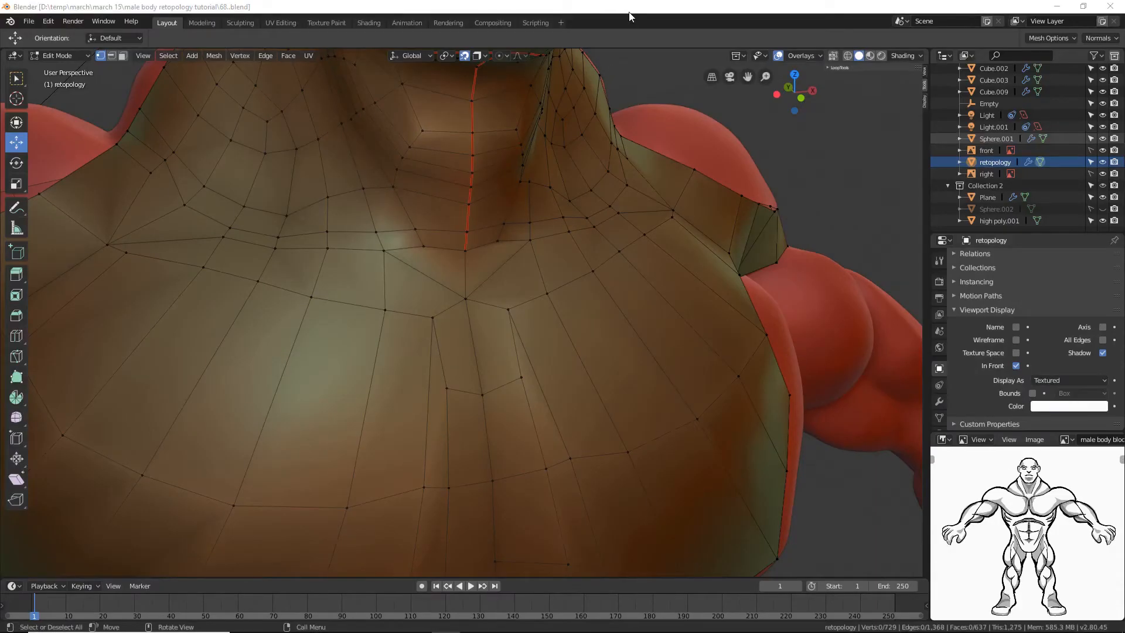
# Step: Examine the chest topology by selecting the face loop around the pectoral in face select mode, and clear the selection
pyautogui.keyDown('ctrl'); pyautogui.moveTo(683, 138); pyautogui.dragTo(675, 216, button='middle'); pyautogui.keyUp('ctrl')
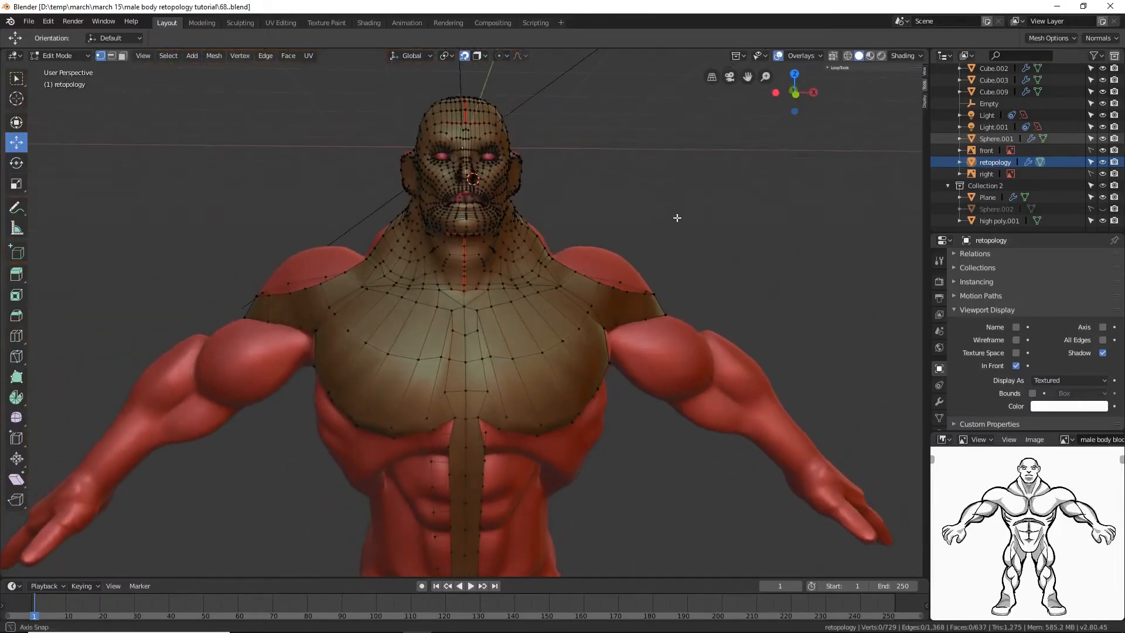
pyautogui.click(123, 56)
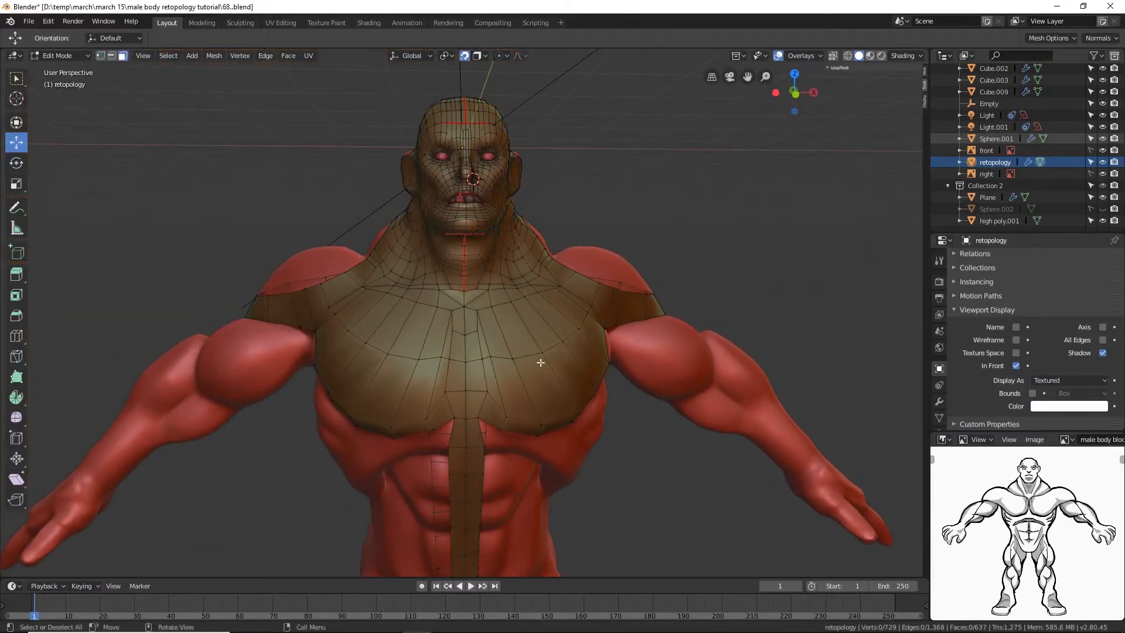
pyautogui.moveTo(585, 414); pyautogui.dragTo(577, 408, button='middle')
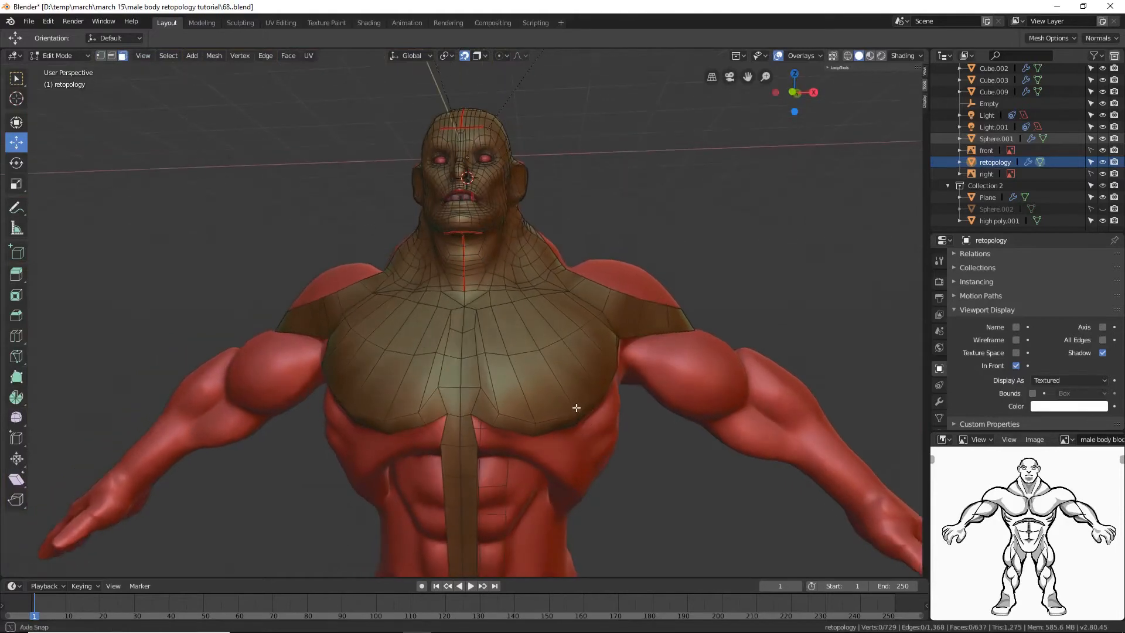
pyautogui.keyDown('alt'); pyautogui.click(536, 428); pyautogui.keyUp('alt')
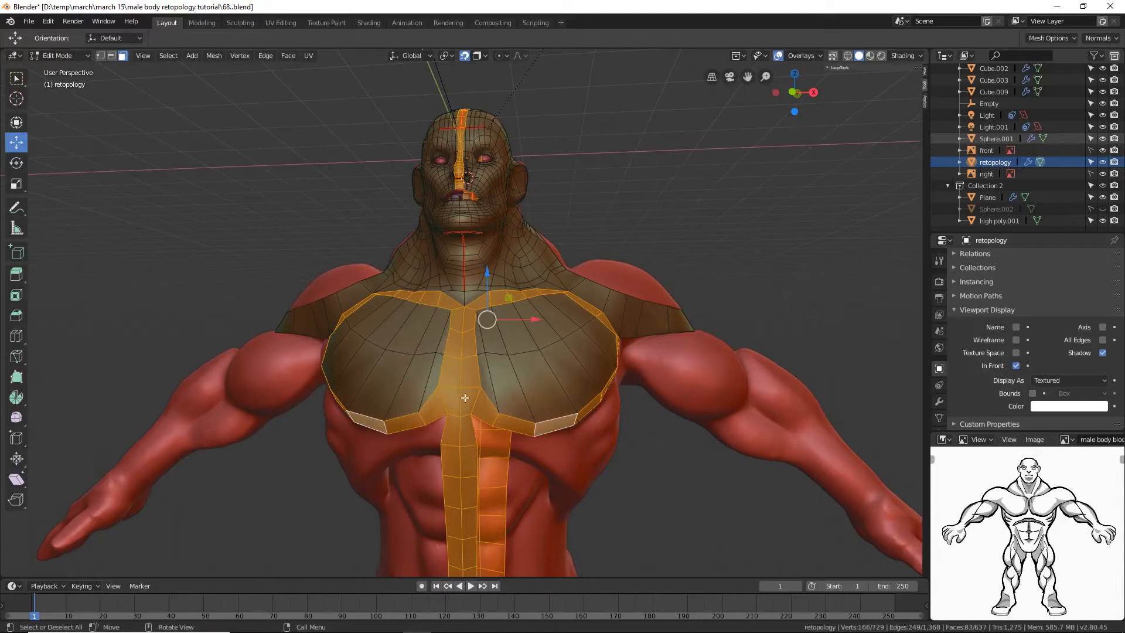
pyautogui.hotkey('alt', 'a')
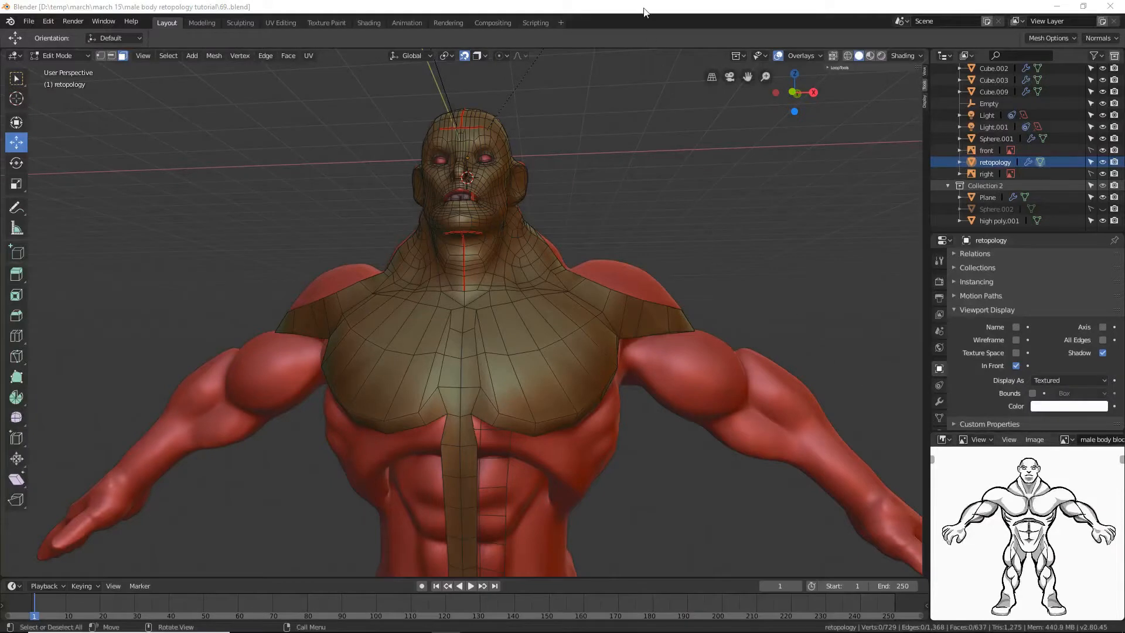
pyautogui.click(644, 8)
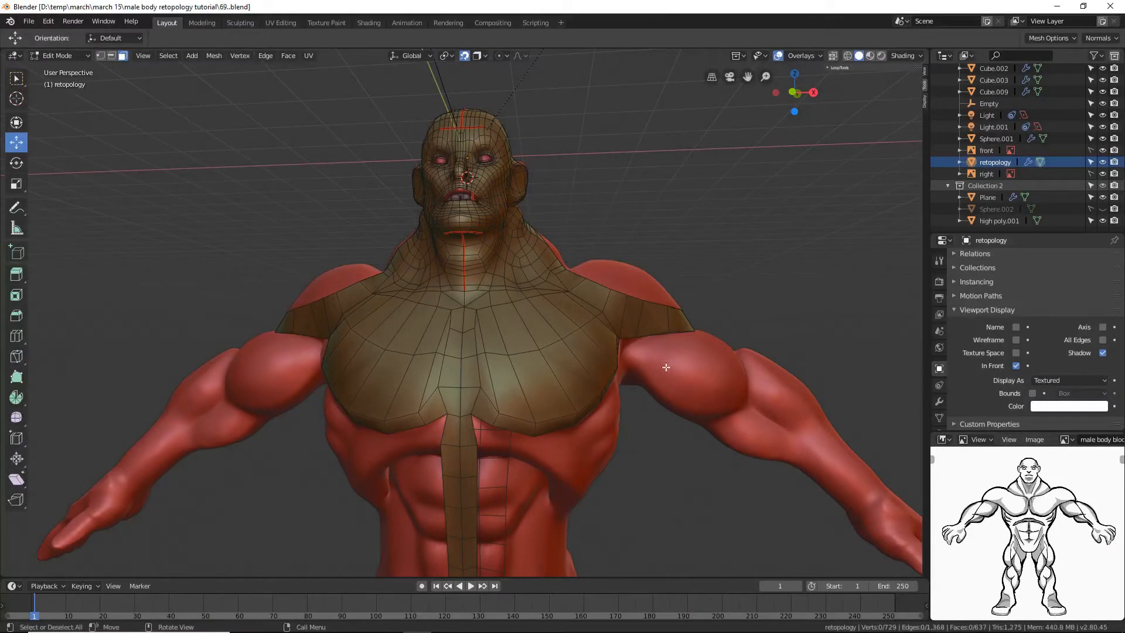
pyautogui.scroll(3, 627, 388)
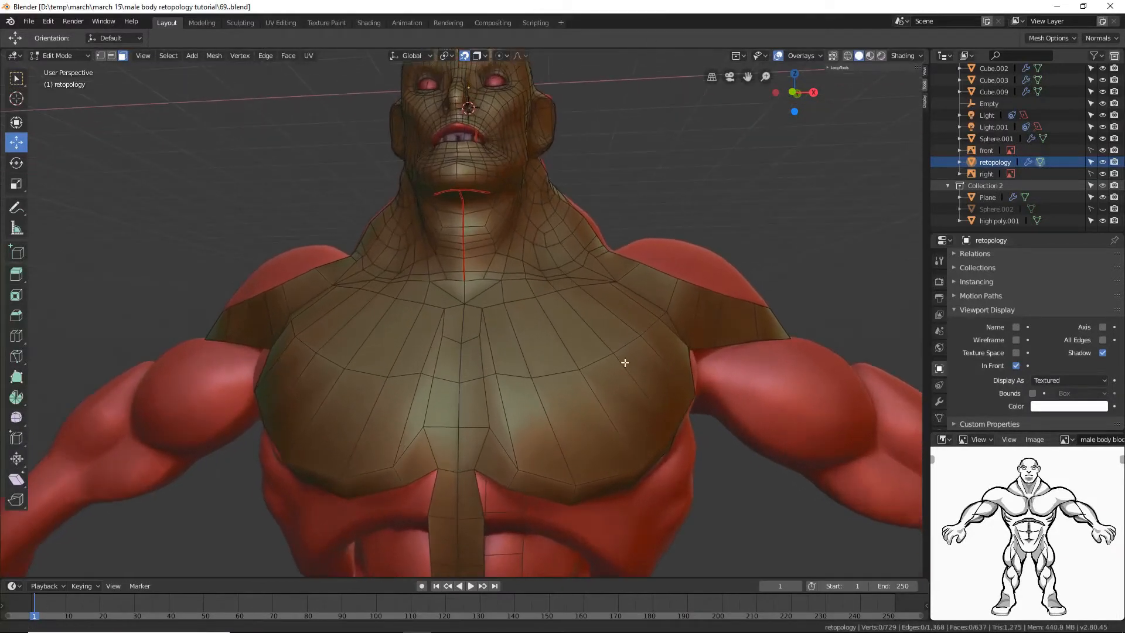
pyautogui.keyDown('shift'); pyautogui.moveTo(621, 389); pyautogui.dragTo(632, 343, button='middle'); pyautogui.keyUp('shift')
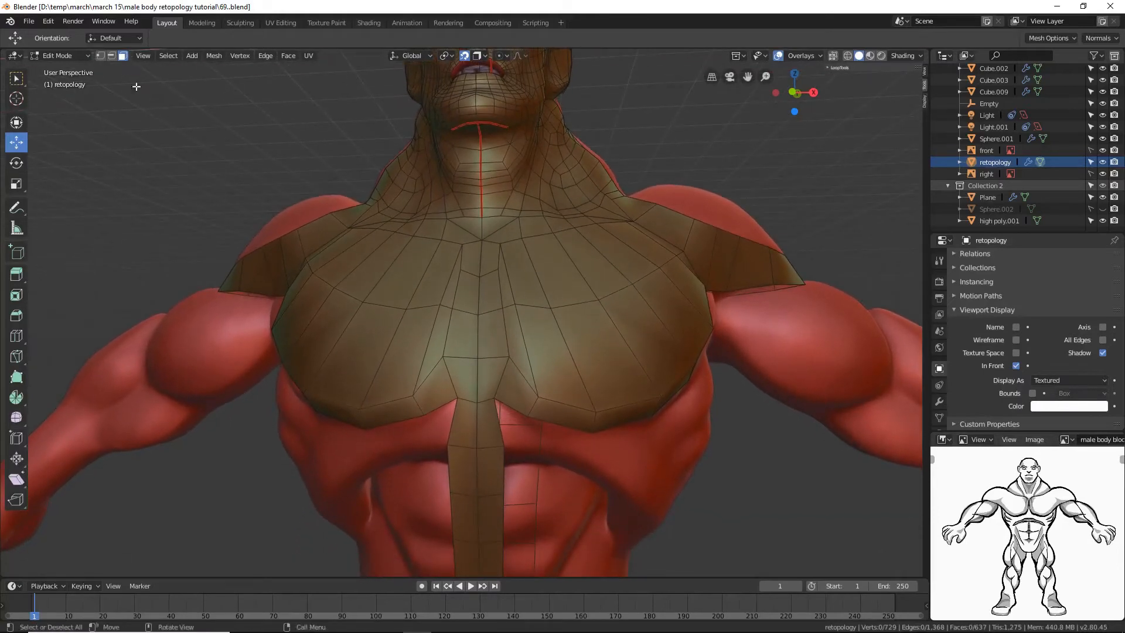
# Step: Delete the two lower sternum faces between the inner pectoral corner and the centreline, and save an incremental version as 70.blend
pyautogui.click(522, 391)
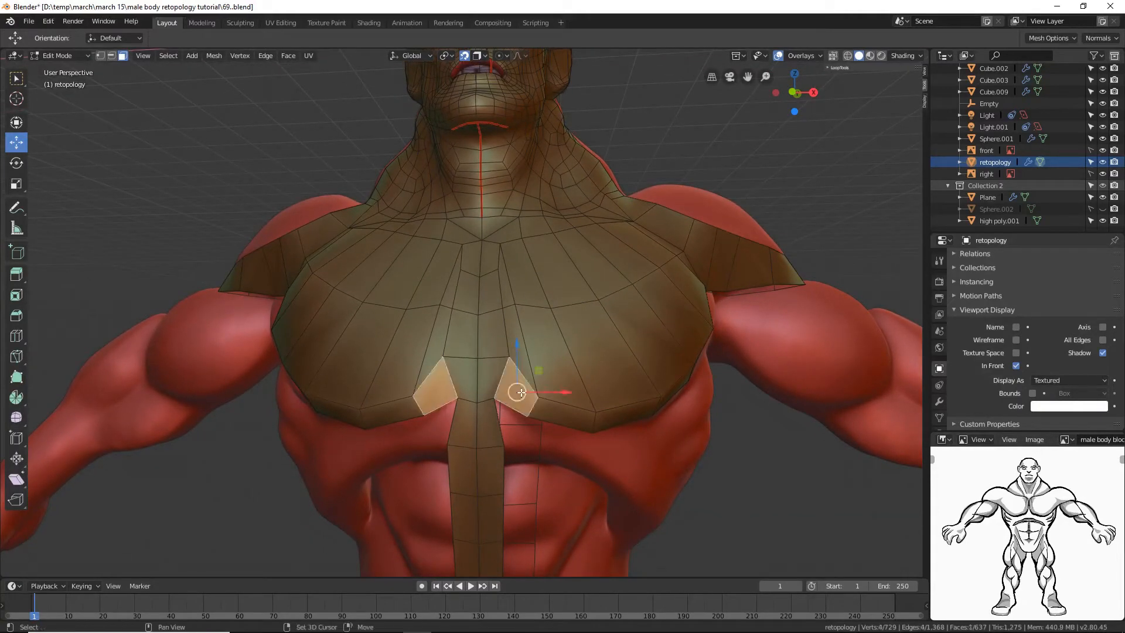
pyautogui.keyDown('shift'); pyautogui.click(494, 368); pyautogui.keyUp('shift')
pyautogui.press('x')
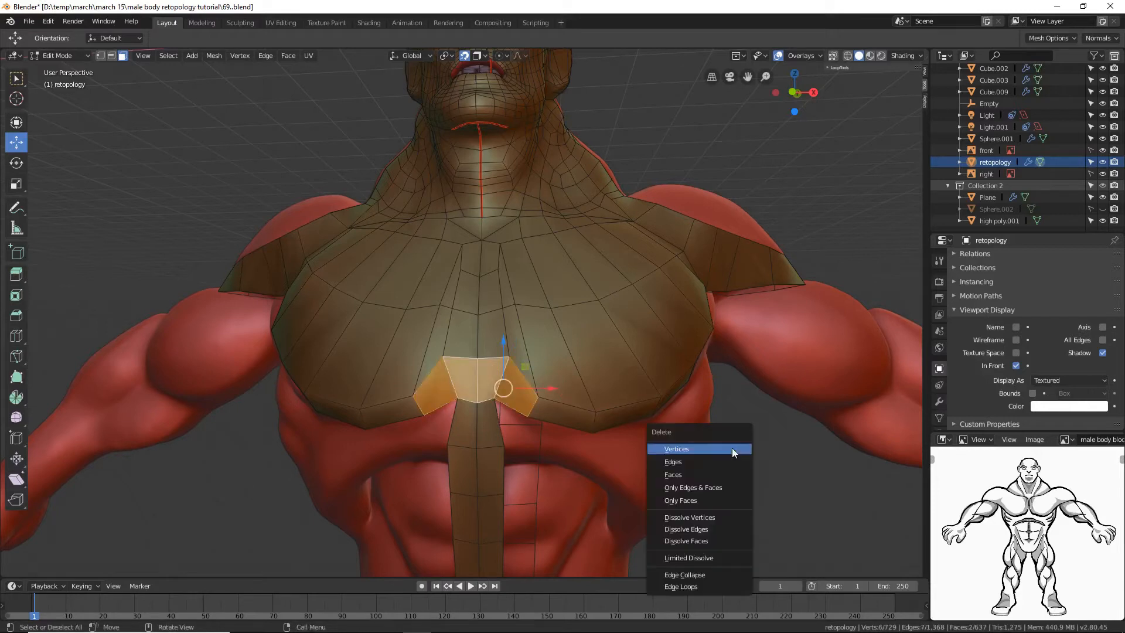
pyautogui.click(733, 473)
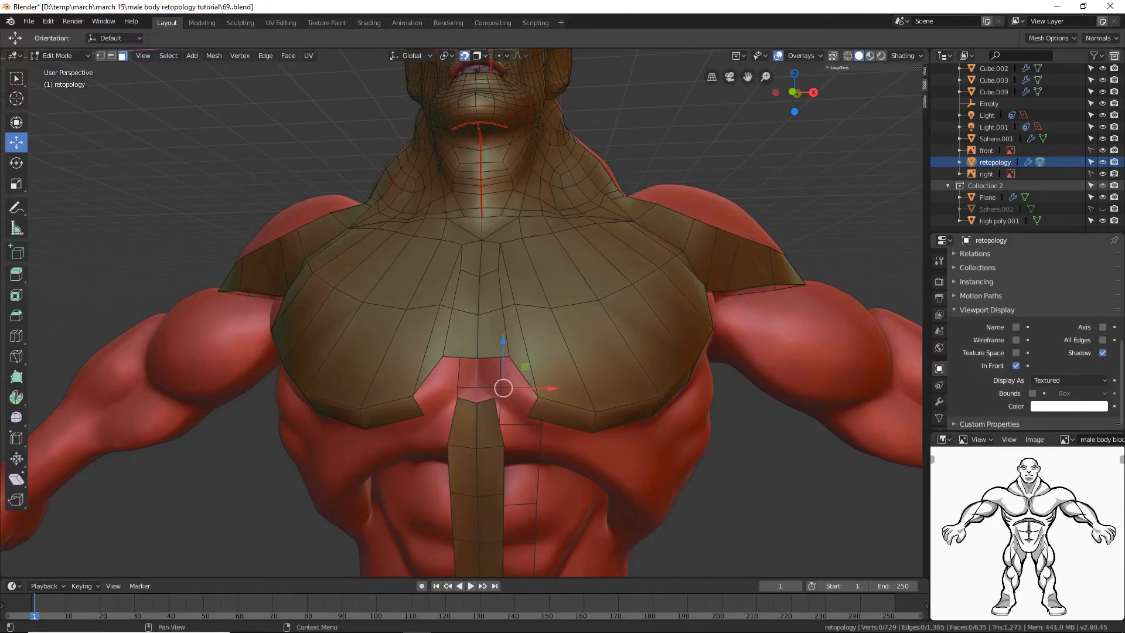
pyautogui.hotkey('ctrl', 'alt', 's')
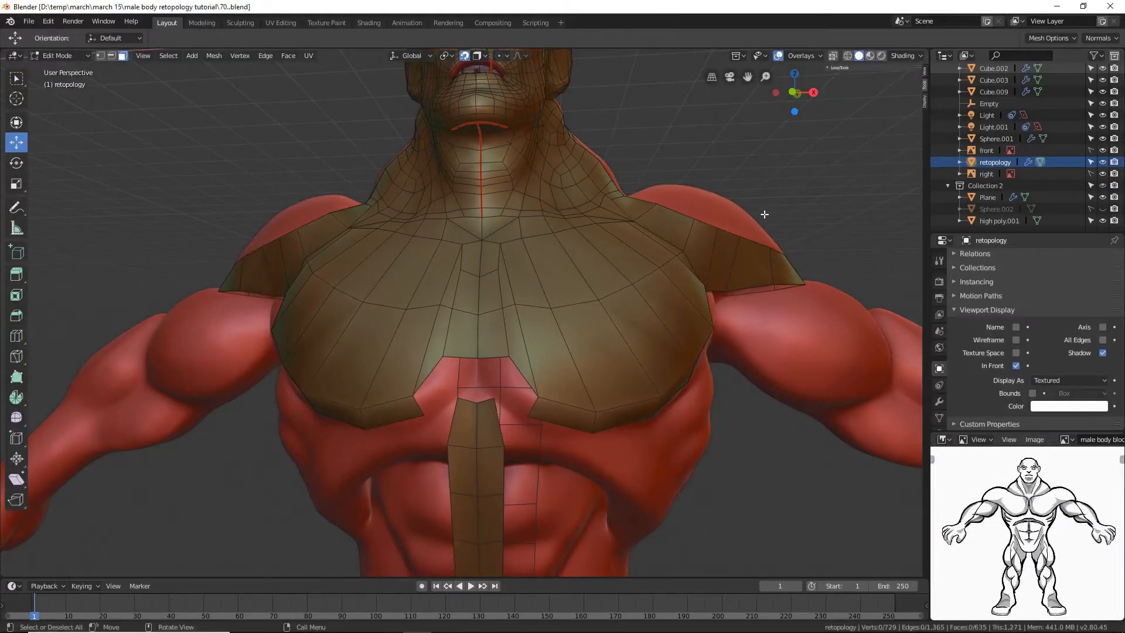
# Step: In edge select mode, fill a face from the three edges bordering the upper side of the sternum gap, and clear the selection
pyautogui.click(112, 56)
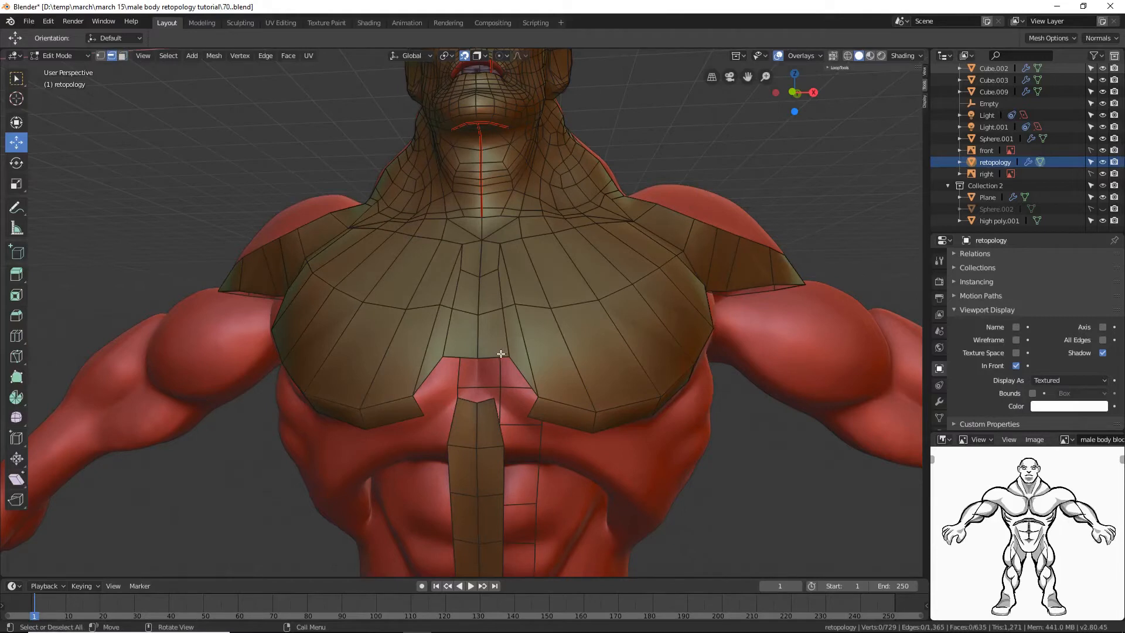
pyautogui.click(501, 354)
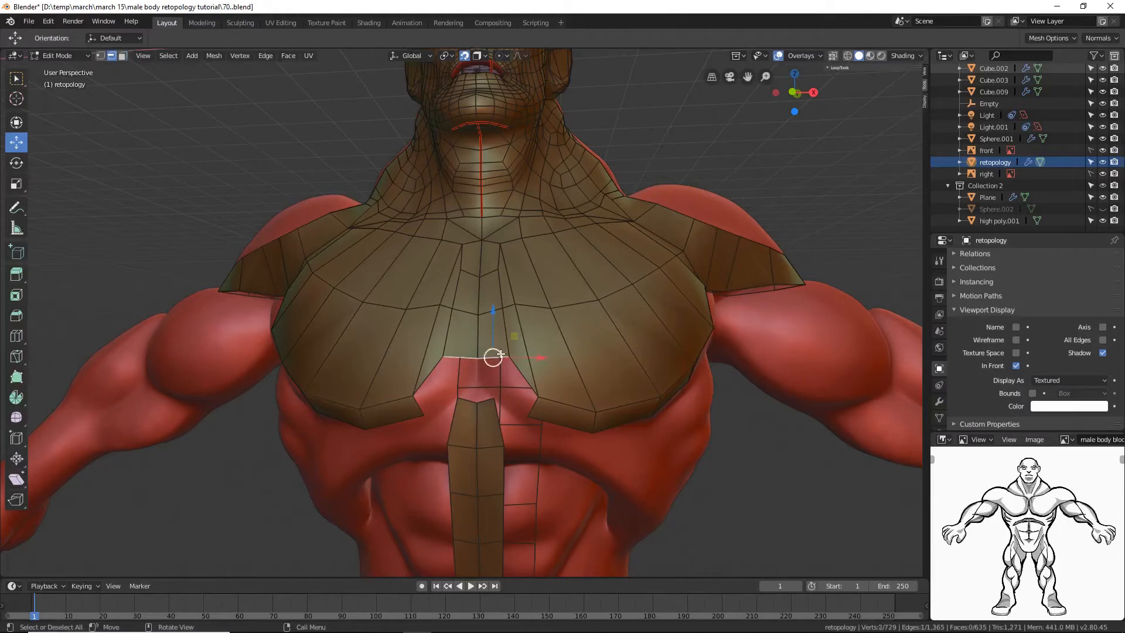
pyautogui.keyDown('shift'); pyautogui.click(523, 376); pyautogui.keyUp('shift')
pyautogui.keyDown('shift'); pyautogui.click(533, 405); pyautogui.keyUp('shift')
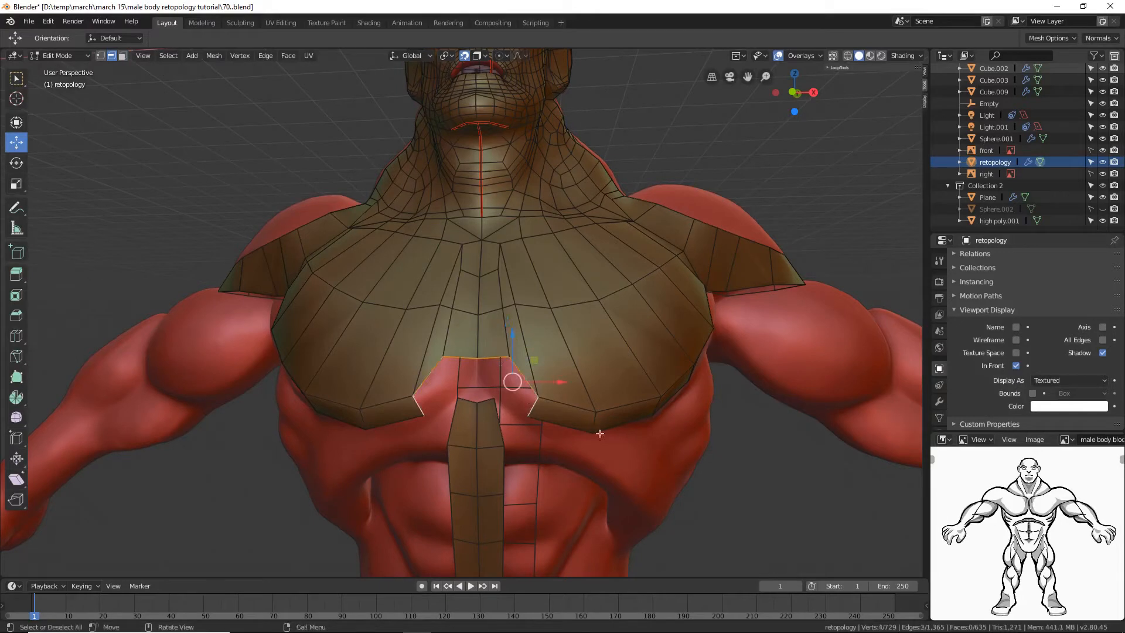
pyautogui.press('f')
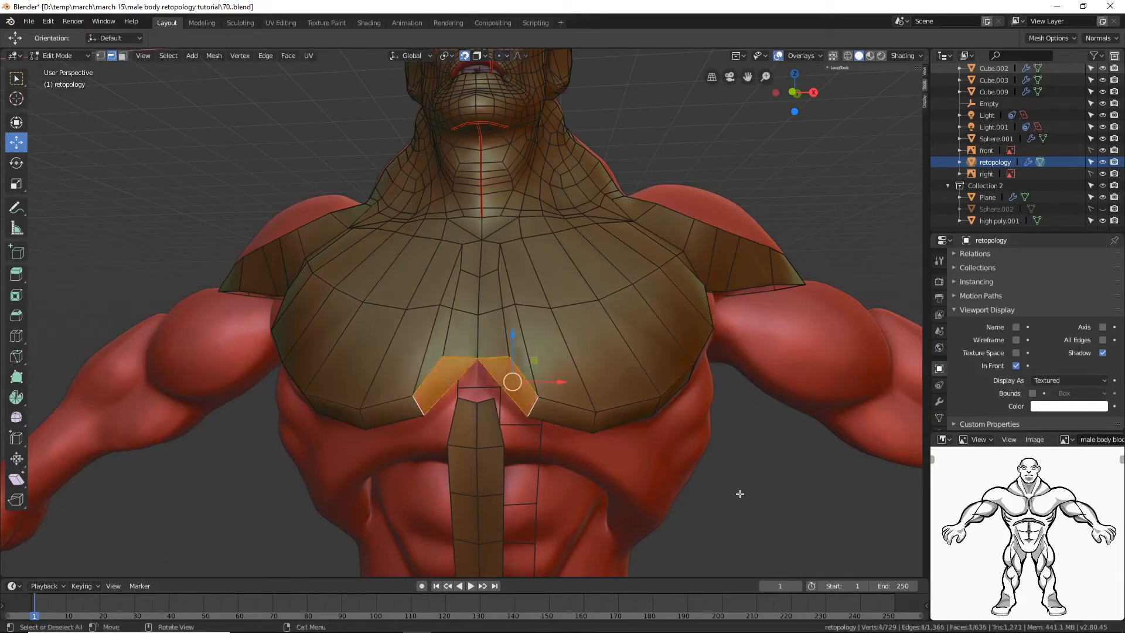
pyautogui.hotkey('alt', 'a')
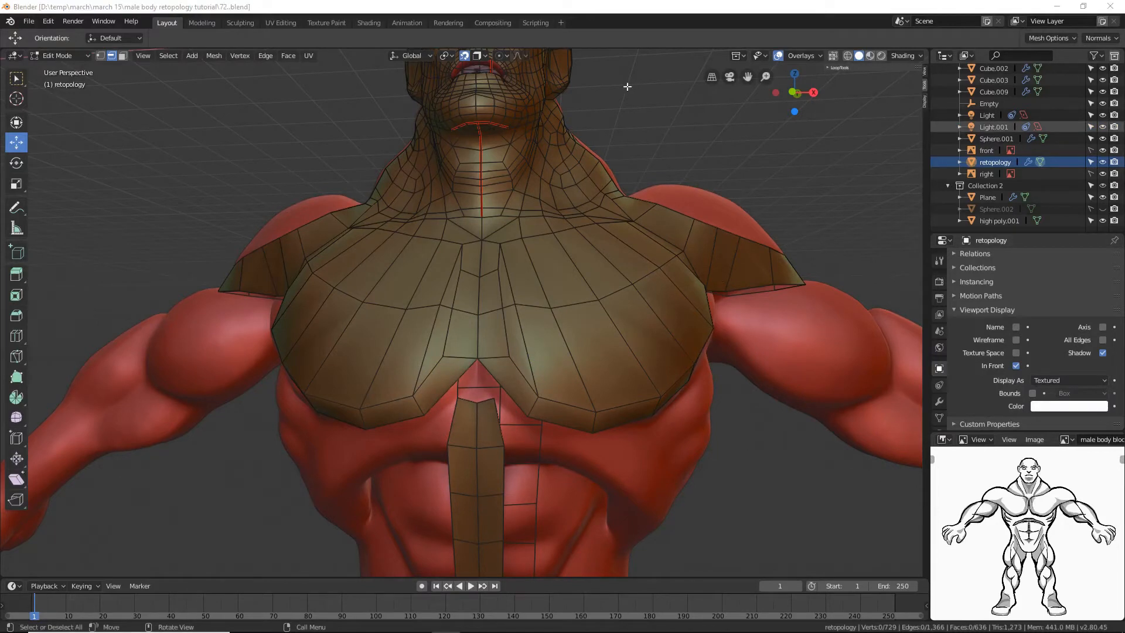
pyautogui.click(594, 8)
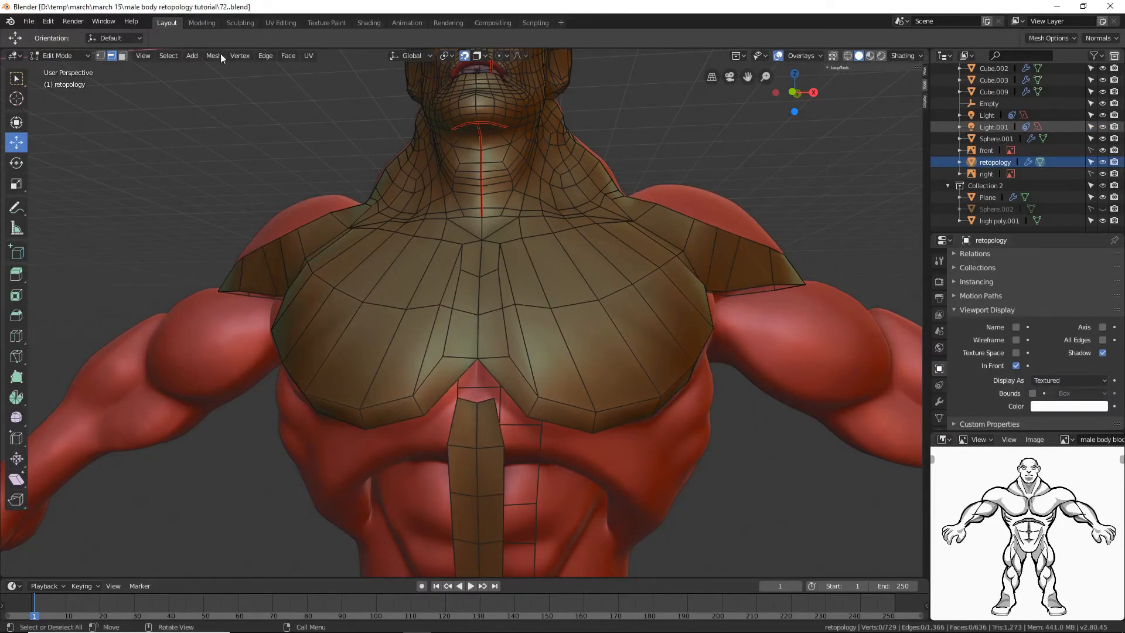
# Step: In vertex select mode, move the two top vertices of the abdominal strip -0.314 m along Z
pyautogui.click(101, 55)
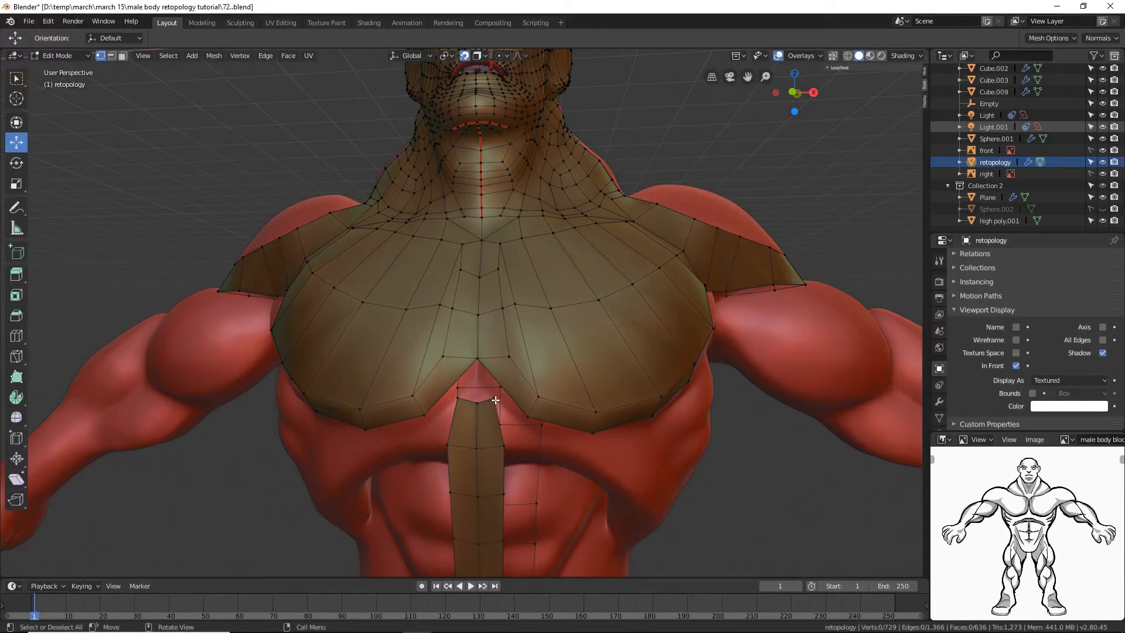
pyautogui.click(495, 399)
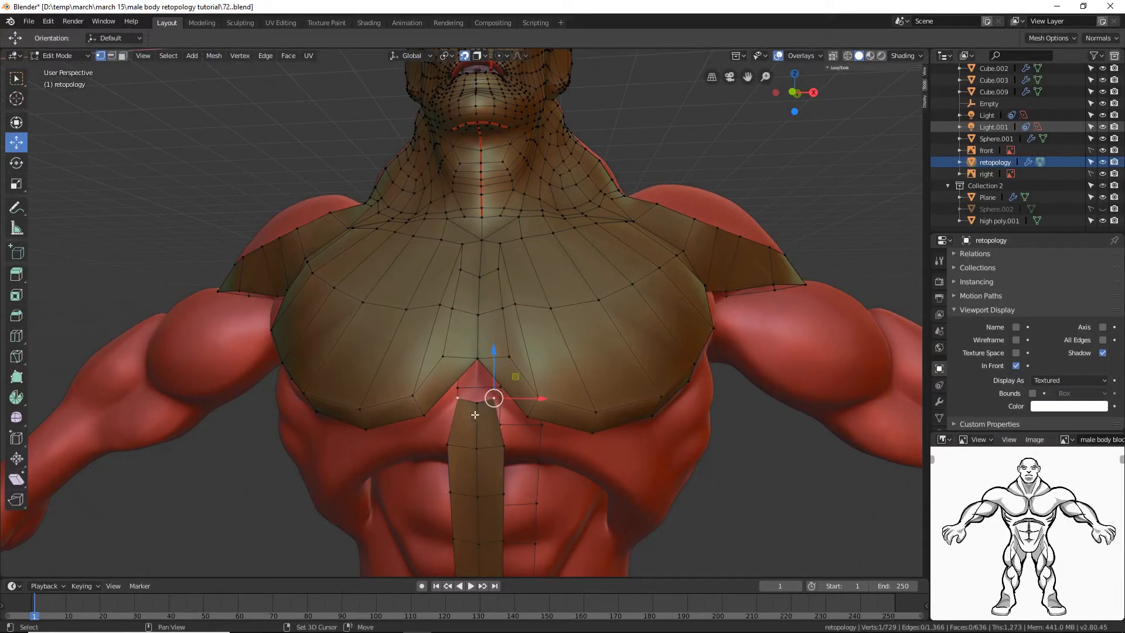
pyautogui.keyDown('shift'); pyautogui.click(475, 403); pyautogui.keyUp('shift')
pyautogui.press('g')
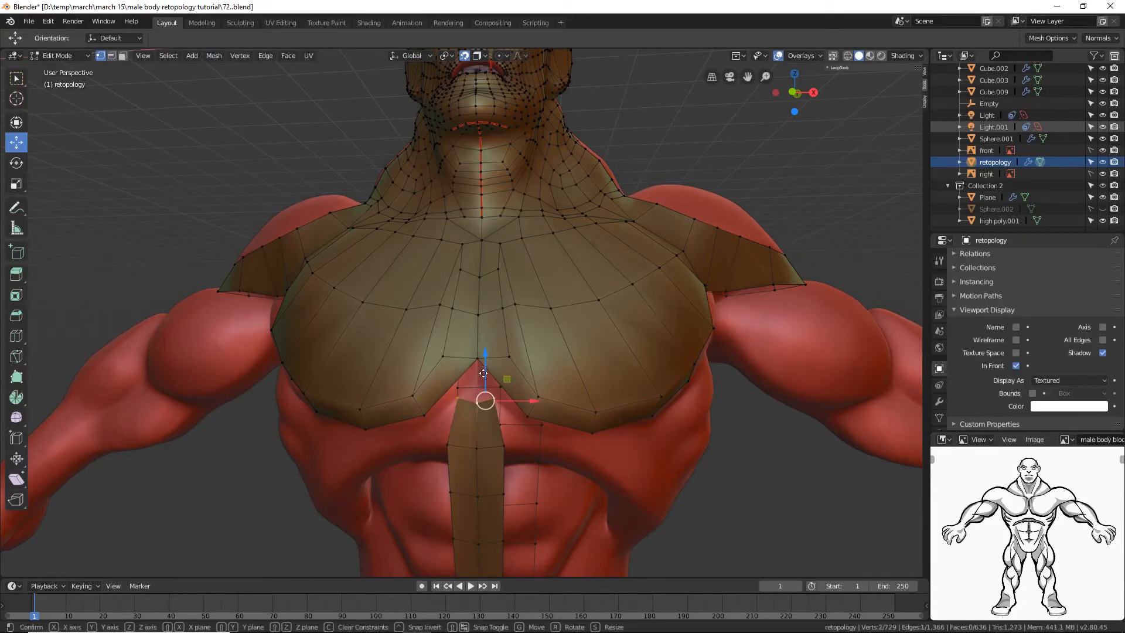
pyautogui.press('z')
pyautogui.click(481, 385)
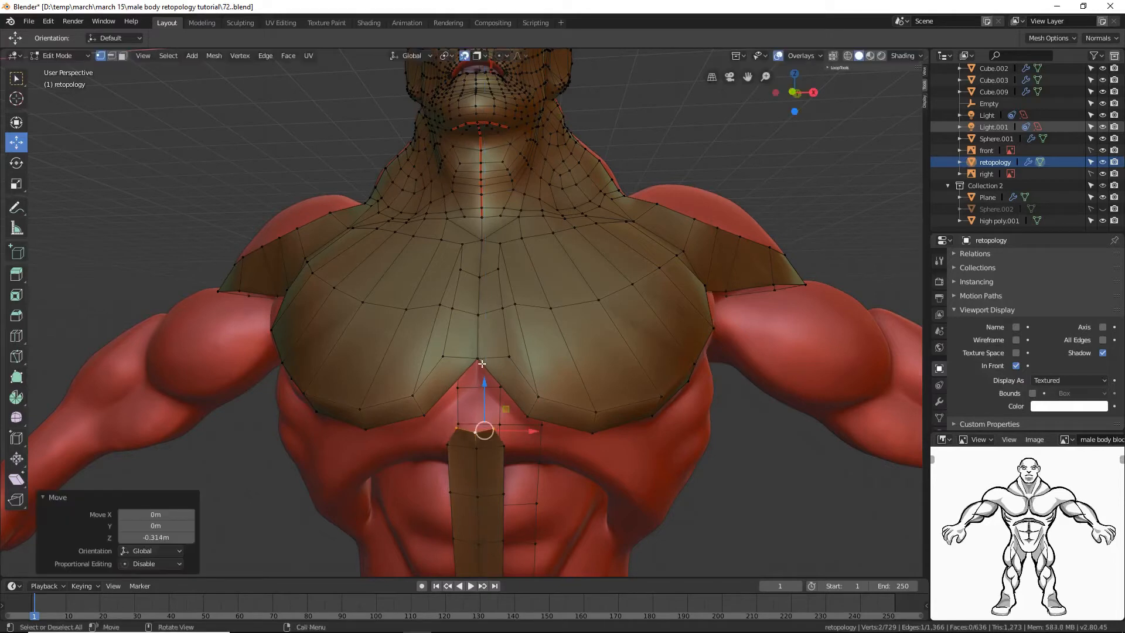
# Step: Fill the triangular lower sternum gap with a four-vertex face down to the abdominal strip, and save an incremental version as 73.blend
pyautogui.click(477, 358)
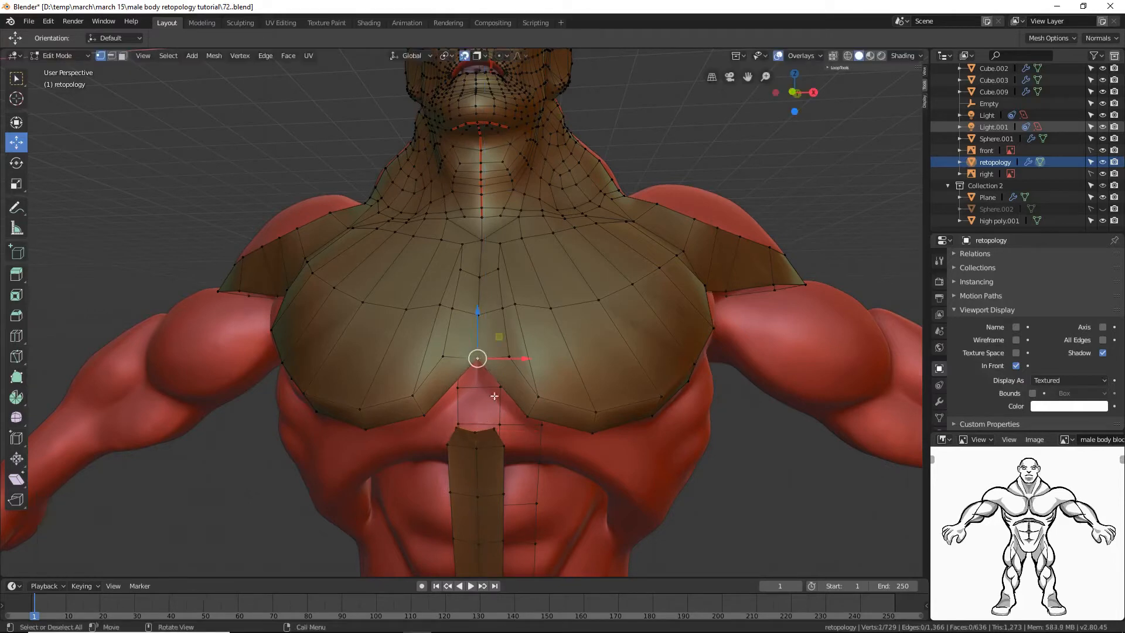
pyautogui.keyDown('shift'); pyautogui.click(477, 431); pyautogui.keyUp('shift')
pyautogui.keyDown('shift'); pyautogui.click(495, 429); pyautogui.keyUp('shift')
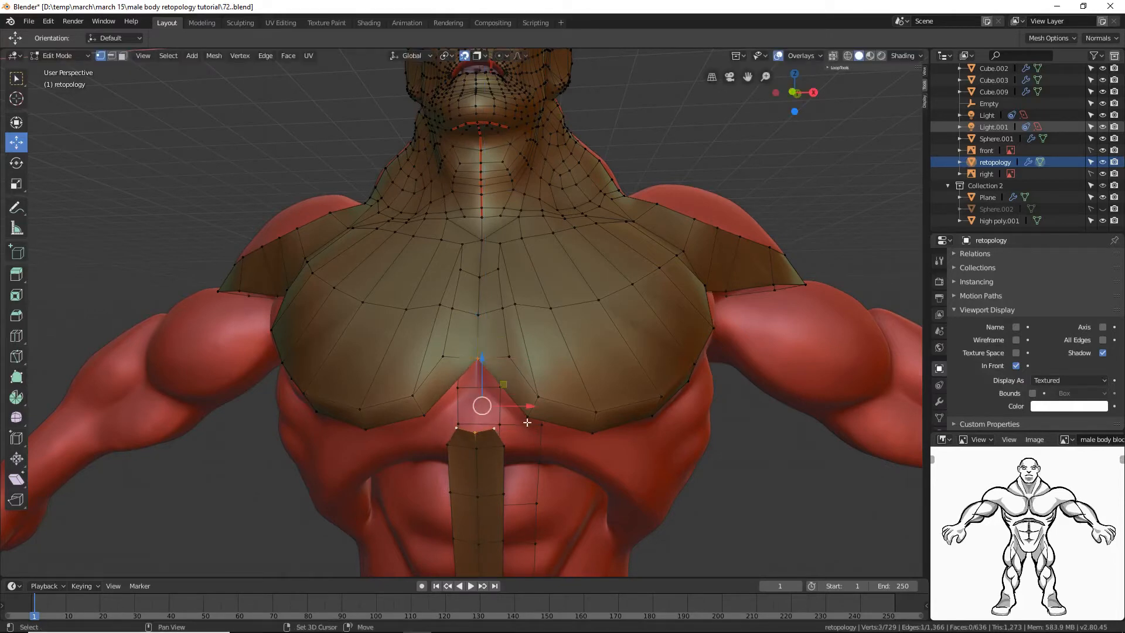
pyautogui.keyDown('shift'); pyautogui.click(528, 417); pyautogui.keyUp('shift')
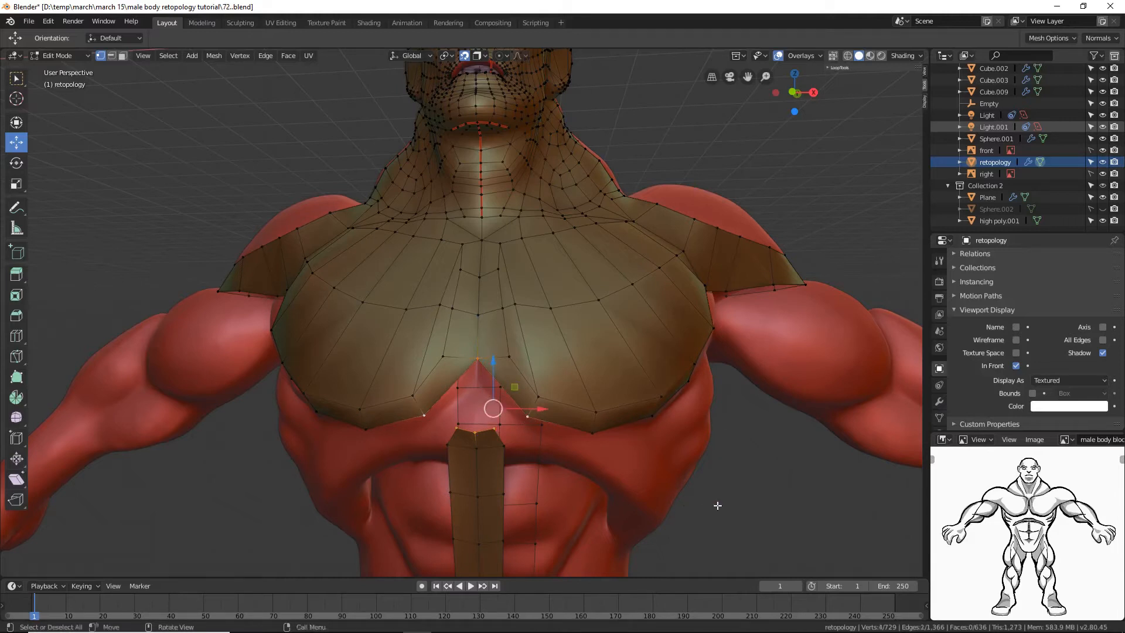
pyautogui.press('f')
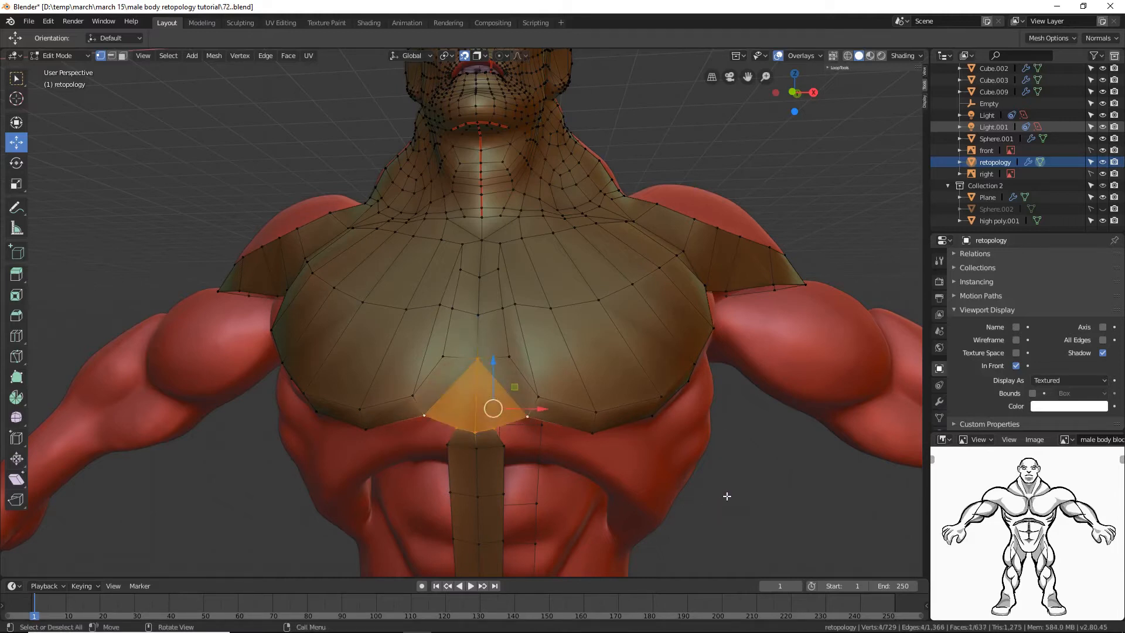
pyautogui.hotkey('alt', 'a')
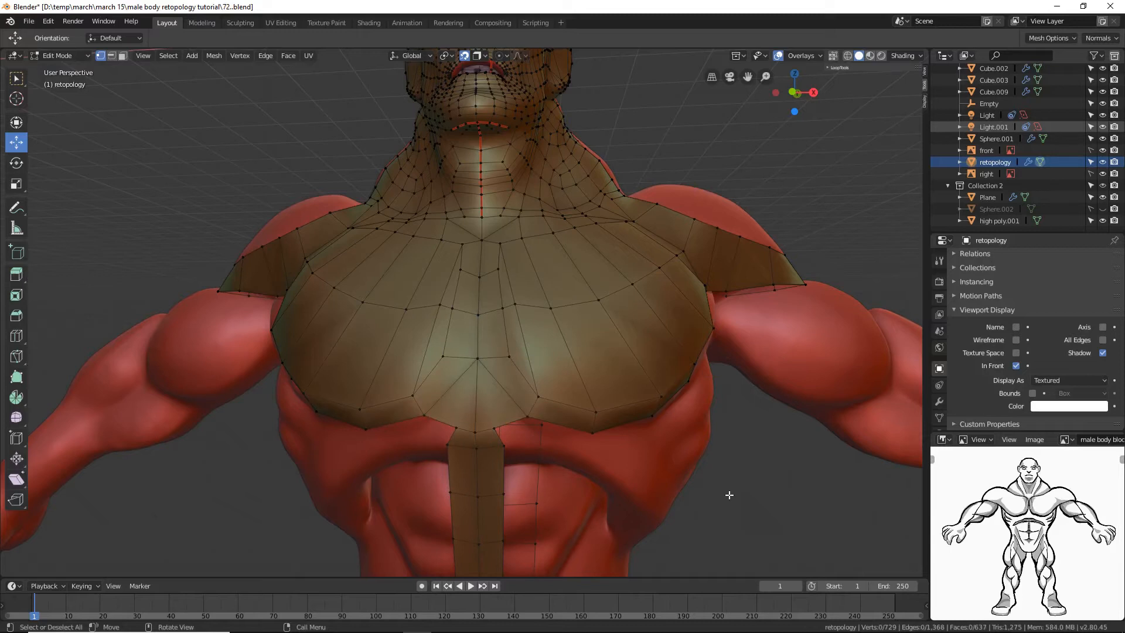
pyautogui.hotkey('ctrl', 'alt', 's')
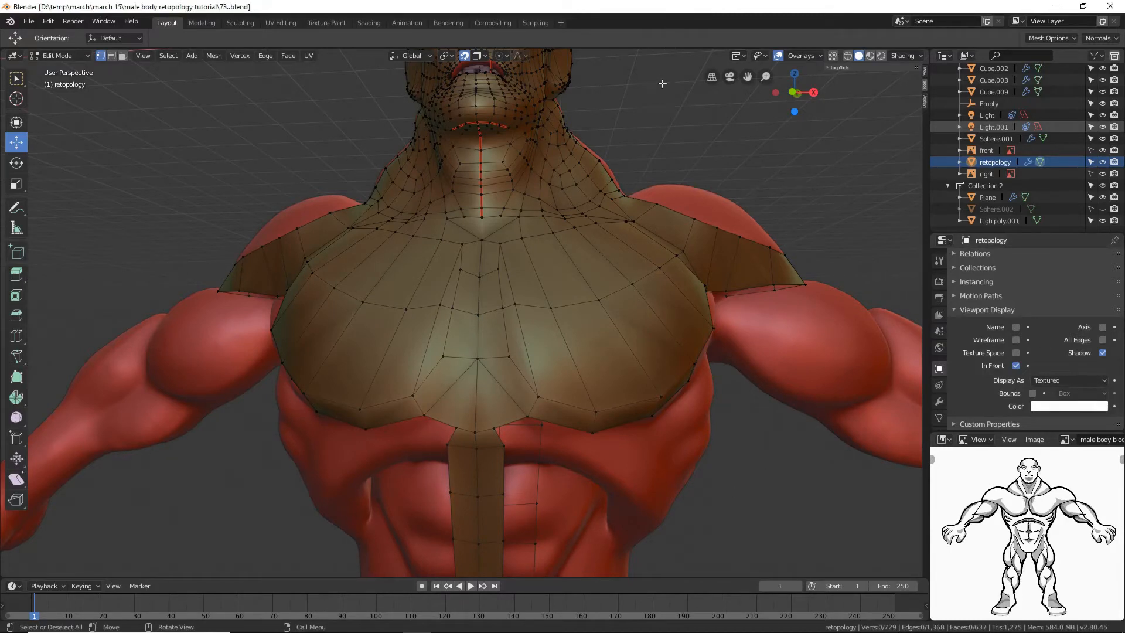
# Step: Shift the abdominal strip's top side vertex outward along X, finishing with a 0.0304 m move, and lower the sternum's centre vertex above it along Z
pyautogui.click(495, 428)
pyautogui.press('g')
pyautogui.press('x')
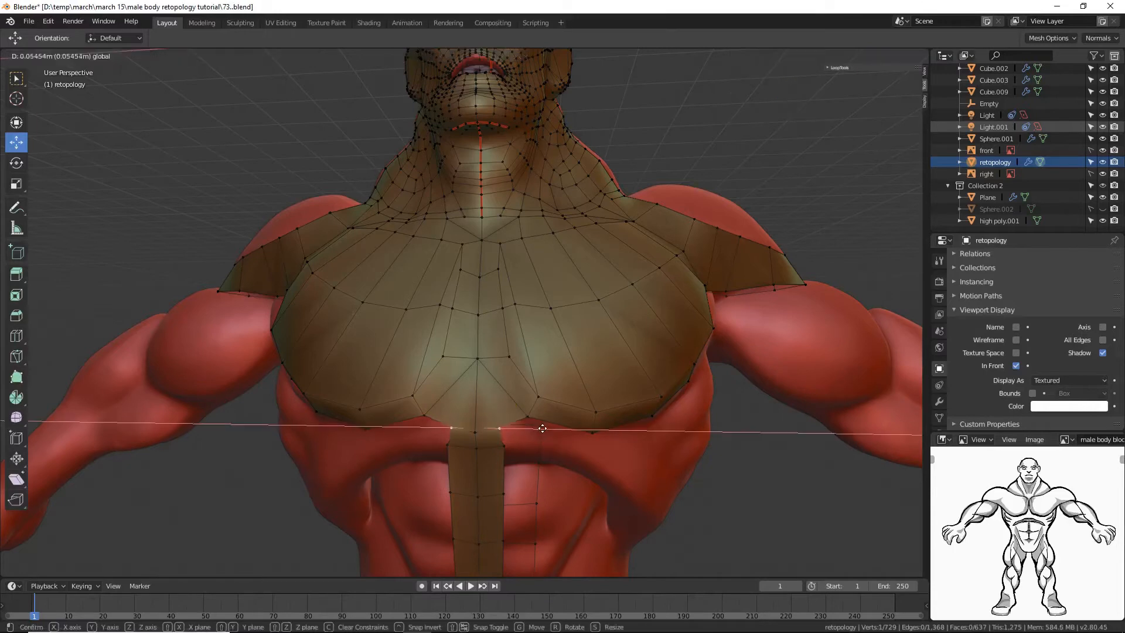
pyautogui.click(553, 427)
pyautogui.click(478, 362)
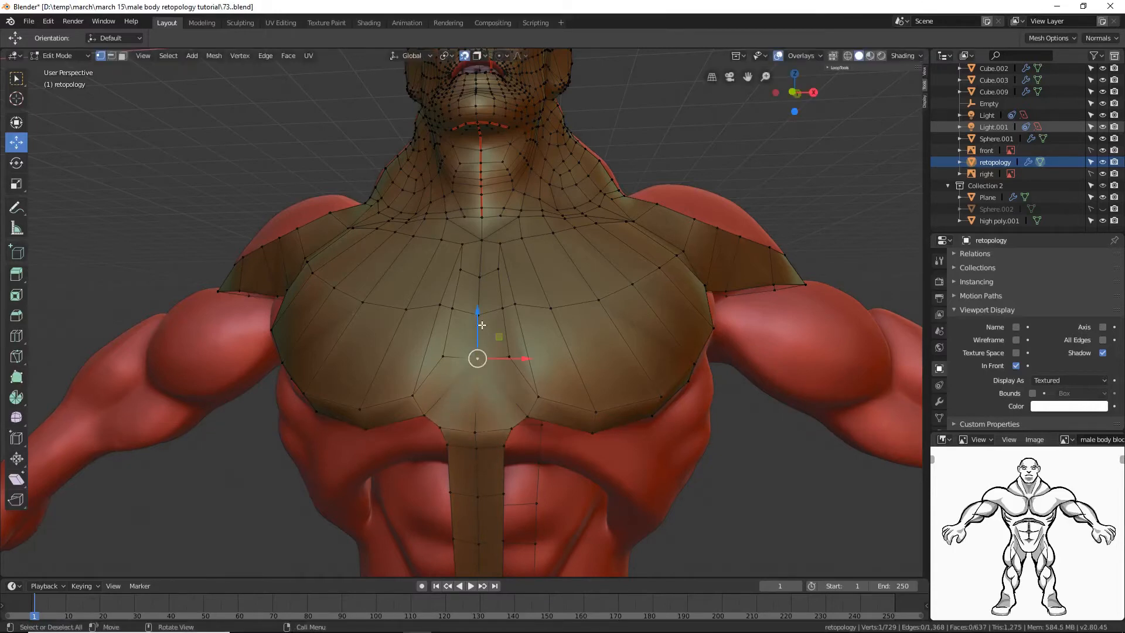
pyautogui.moveTo(479, 324); pyautogui.dragTo(471, 354)
pyautogui.click(511, 428)
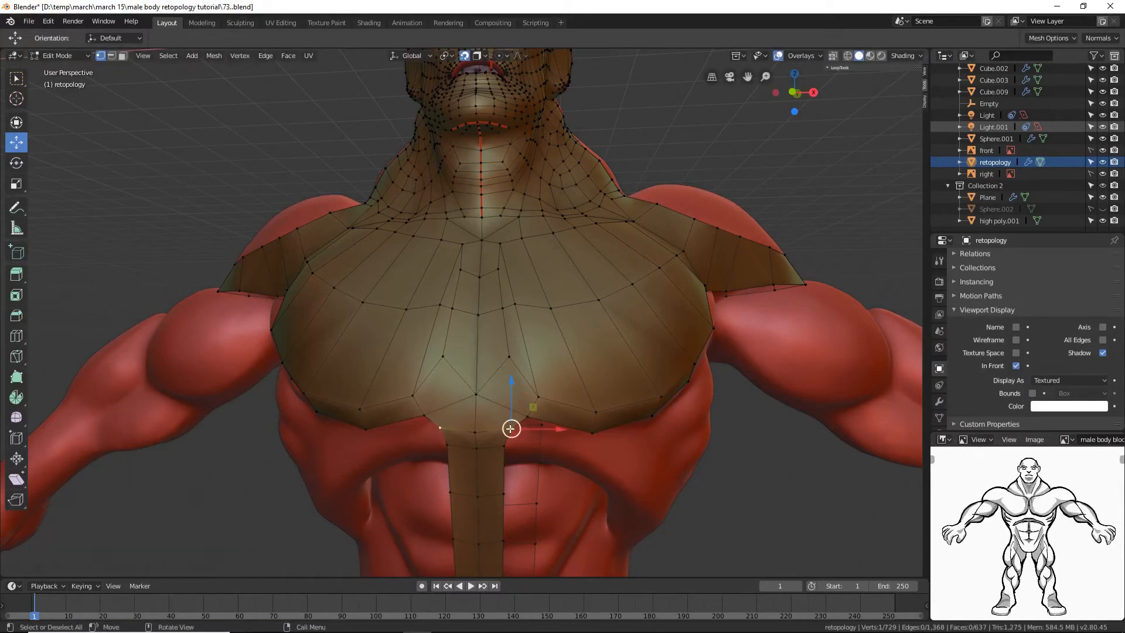
pyautogui.moveTo(542, 428); pyautogui.dragTo(557, 429)
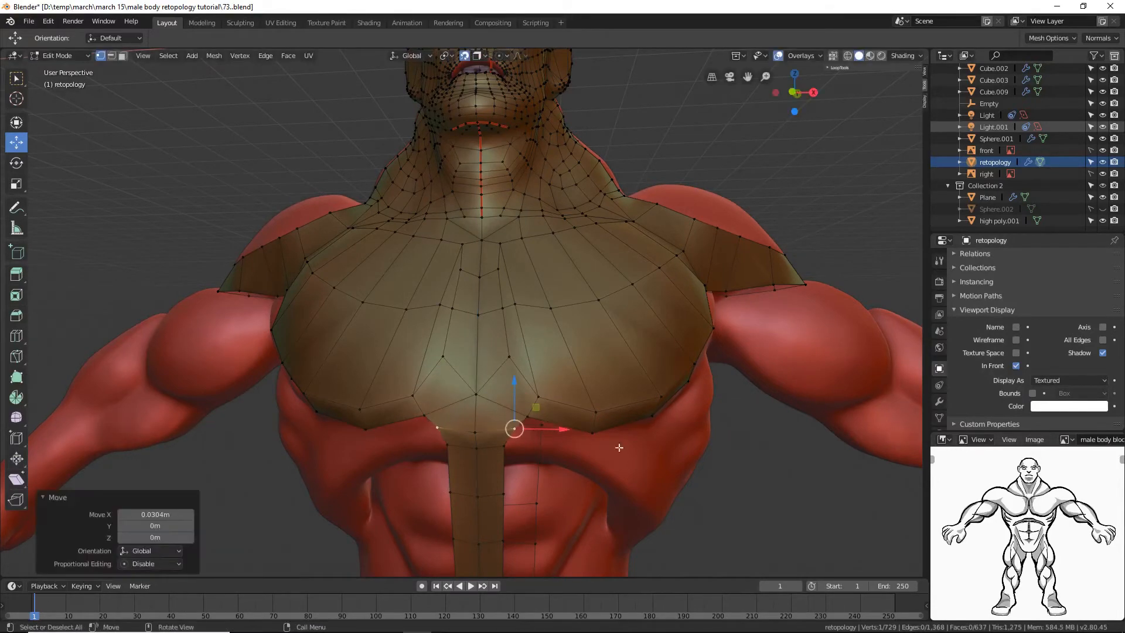
pyautogui.moveTo(617, 444)
pyautogui.mouseDown(button='middle')
pyautogui.moveTo(587, 433)
pyautogui.moveTo(635, 445)
pyautogui.mouseUp(button='middle')
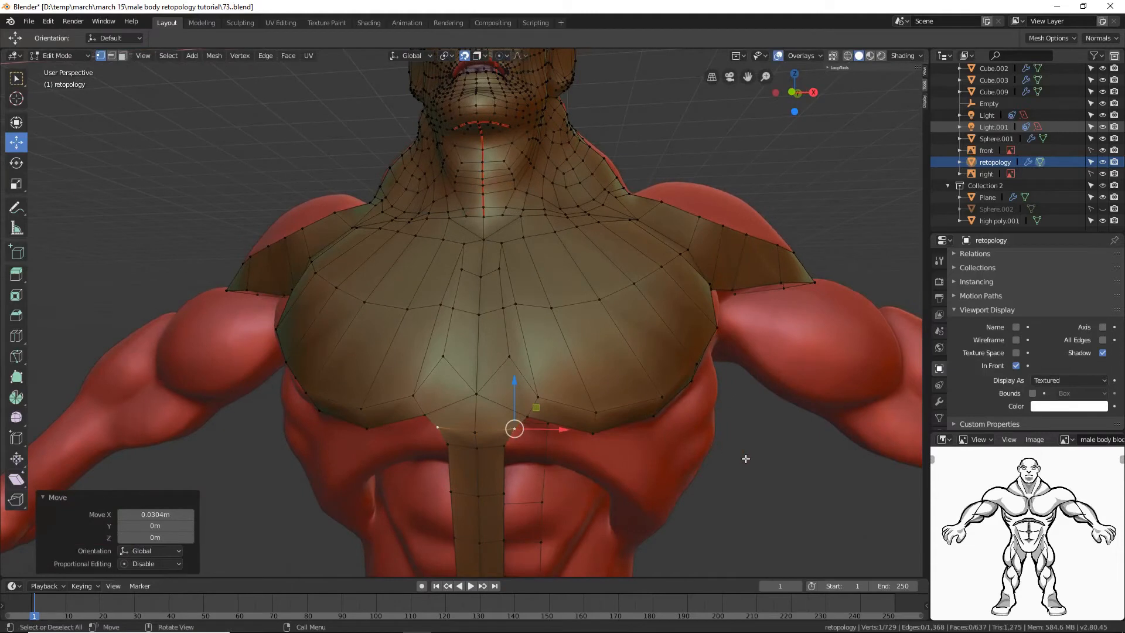
# Step: Lower the sternum's lower side vertex along Z and shift it inward, and move the side vertex above it -0.102 m along X
pyautogui.click(510, 356)
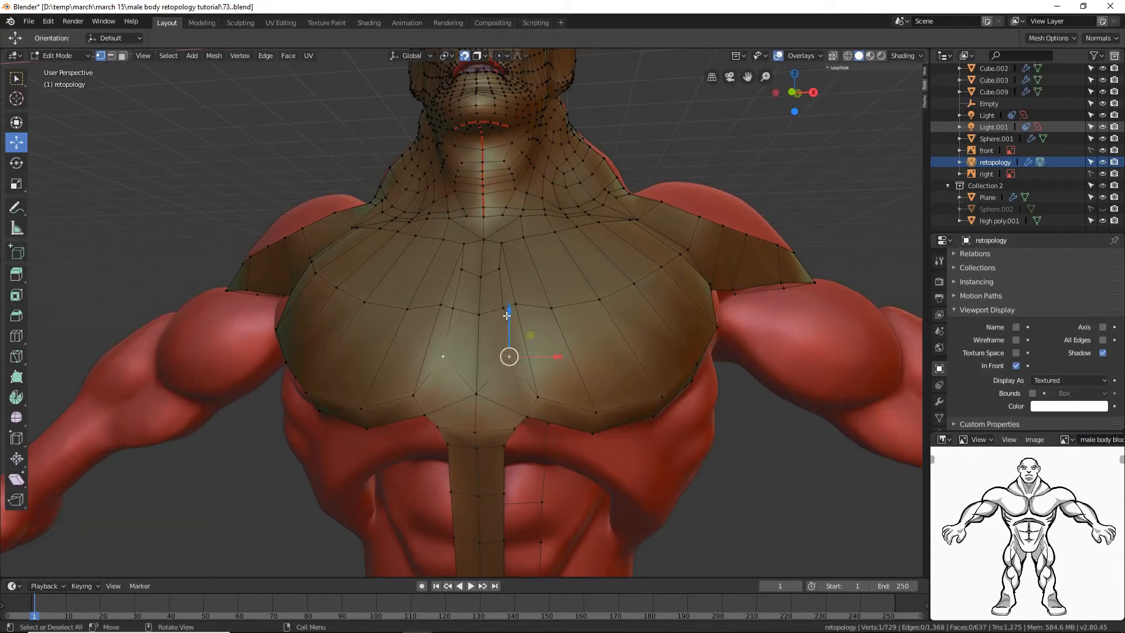
pyautogui.moveTo(509, 321); pyautogui.dragTo(507, 329)
pyautogui.moveTo(550, 376); pyautogui.dragTo(536, 308)
pyautogui.click(508, 305)
pyautogui.moveTo(545, 288); pyautogui.dragTo(561, 319, button='middle')
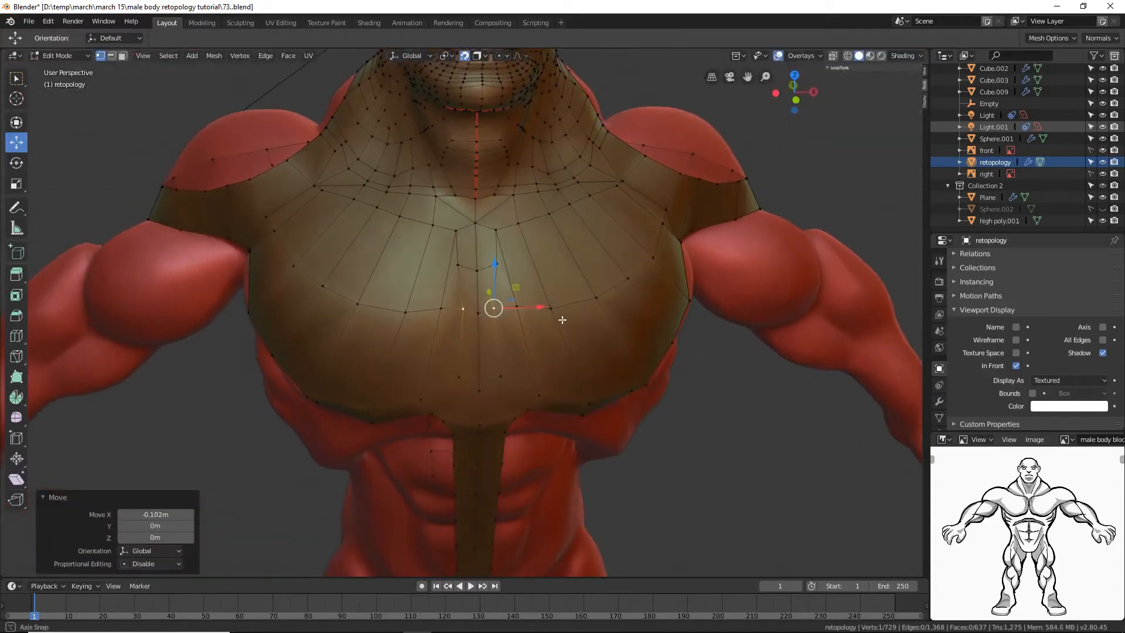
# Step: Move the upper sternum's side vertex -0.0768 m along X, and lower the vertex above it along Z with a 0.0256 m shift along X
pyautogui.click(518, 227)
pyautogui.click(497, 261)
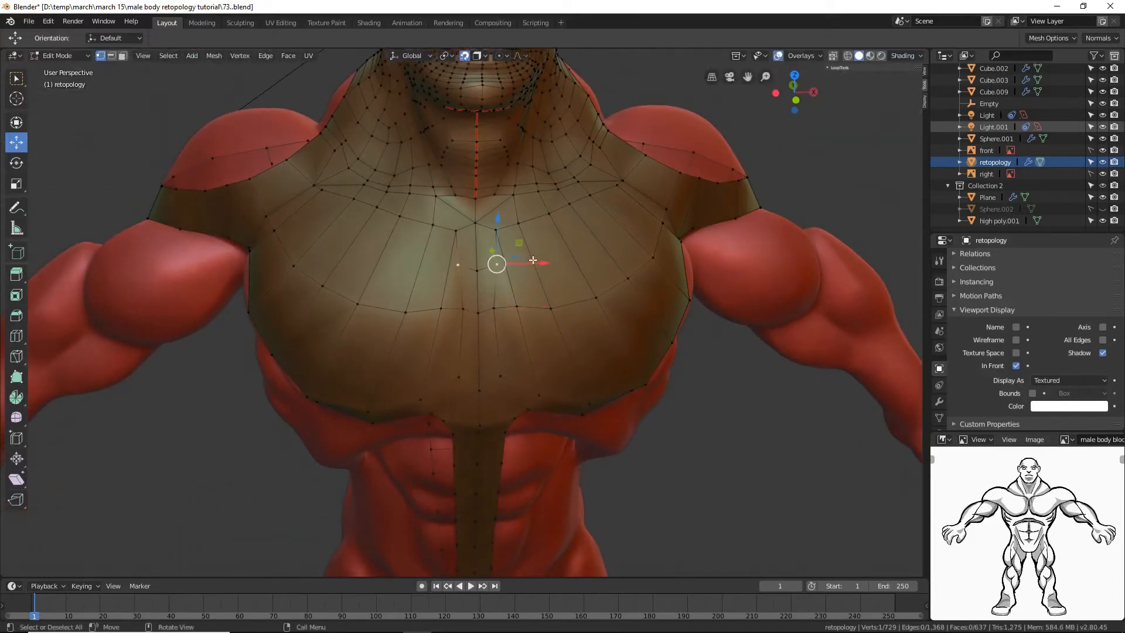
pyautogui.moveTo(533, 260); pyautogui.dragTo(527, 259)
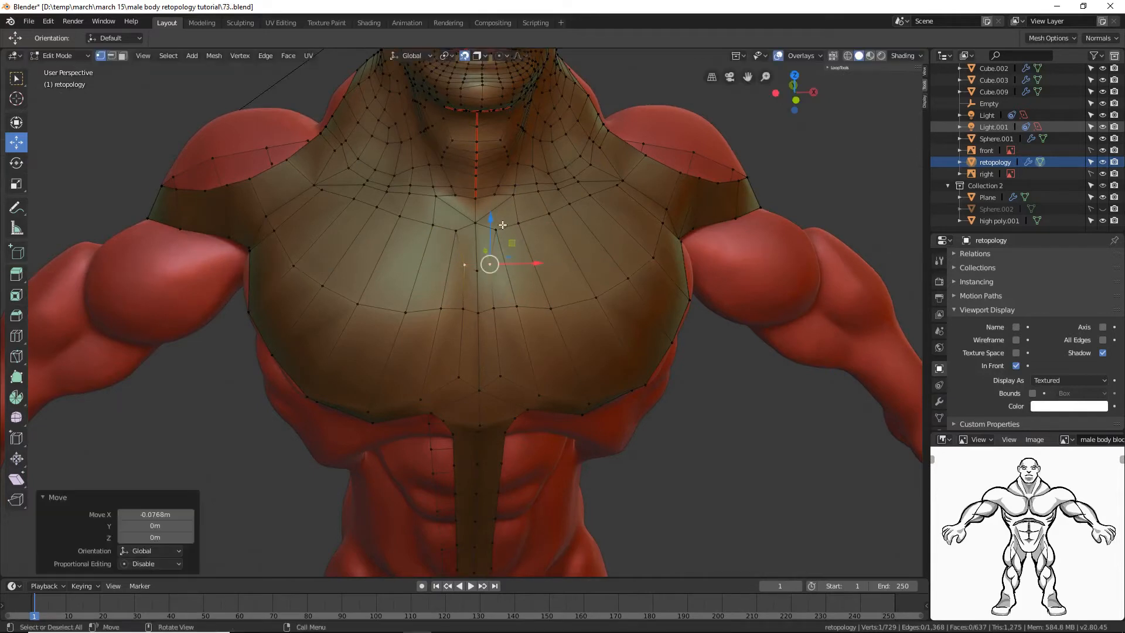
pyautogui.click(496, 230)
pyautogui.moveTo(496, 185); pyautogui.dragTo(495, 198)
pyautogui.moveTo(540, 241); pyautogui.dragTo(545, 242)
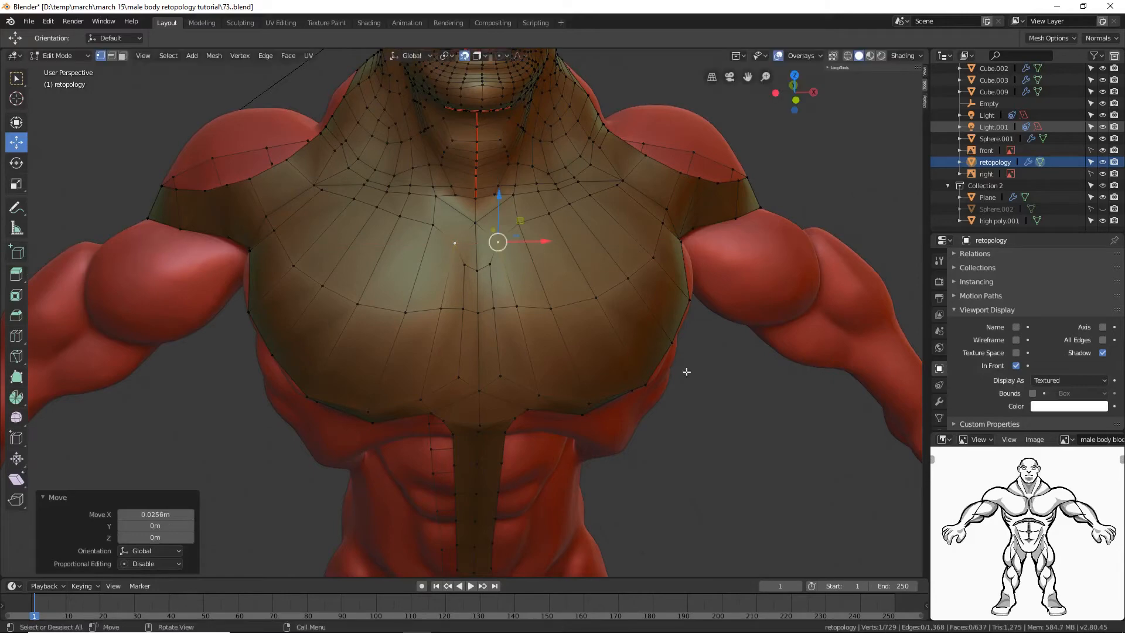
pyautogui.click(749, 434)
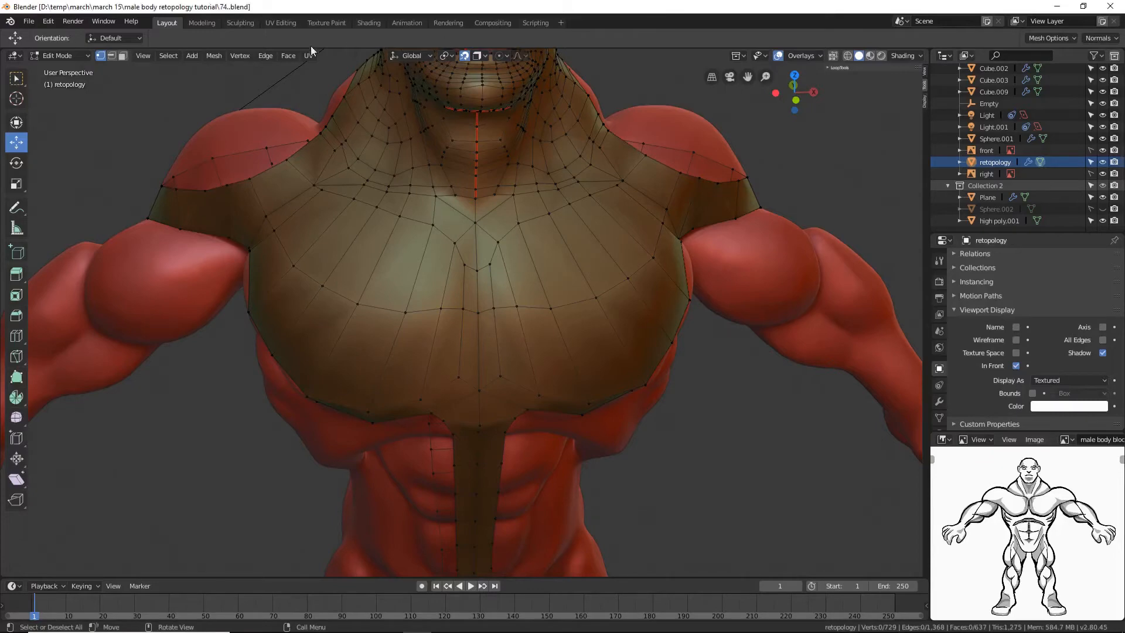
# Step: Check the rebuilt chest flow by selecting the outer face loop around the pectoral in face select mode, and clear the selection
pyautogui.click(124, 57)
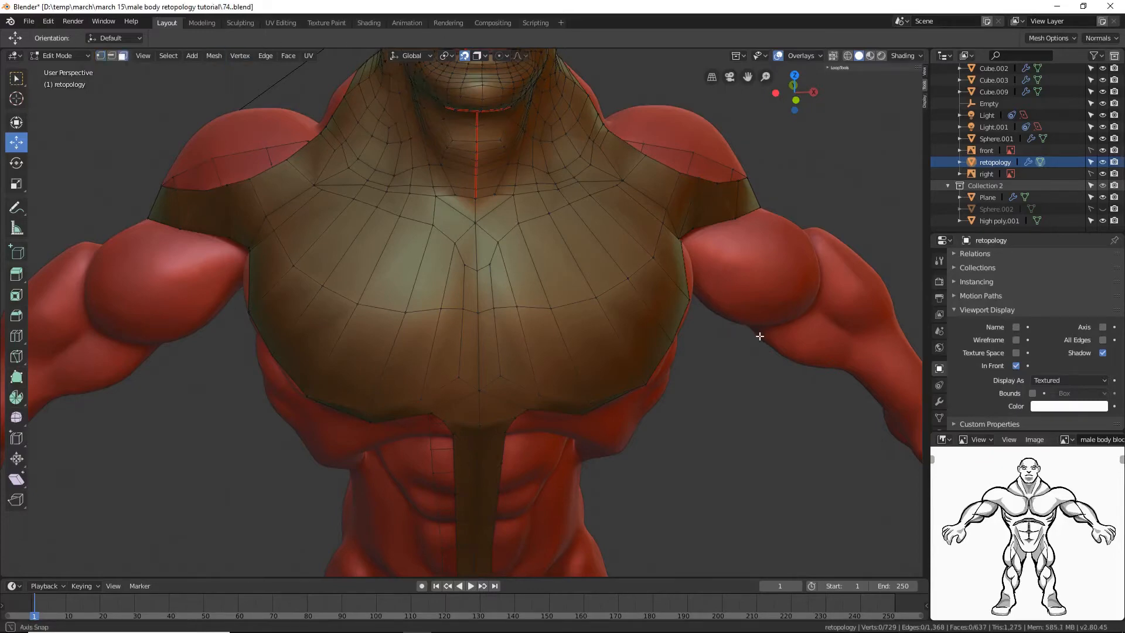
pyautogui.moveTo(758, 331)
pyautogui.mouseDown(button='middle')
pyautogui.moveTo(715, 297)
pyautogui.moveTo(743, 347)
pyautogui.mouseUp(button='middle')
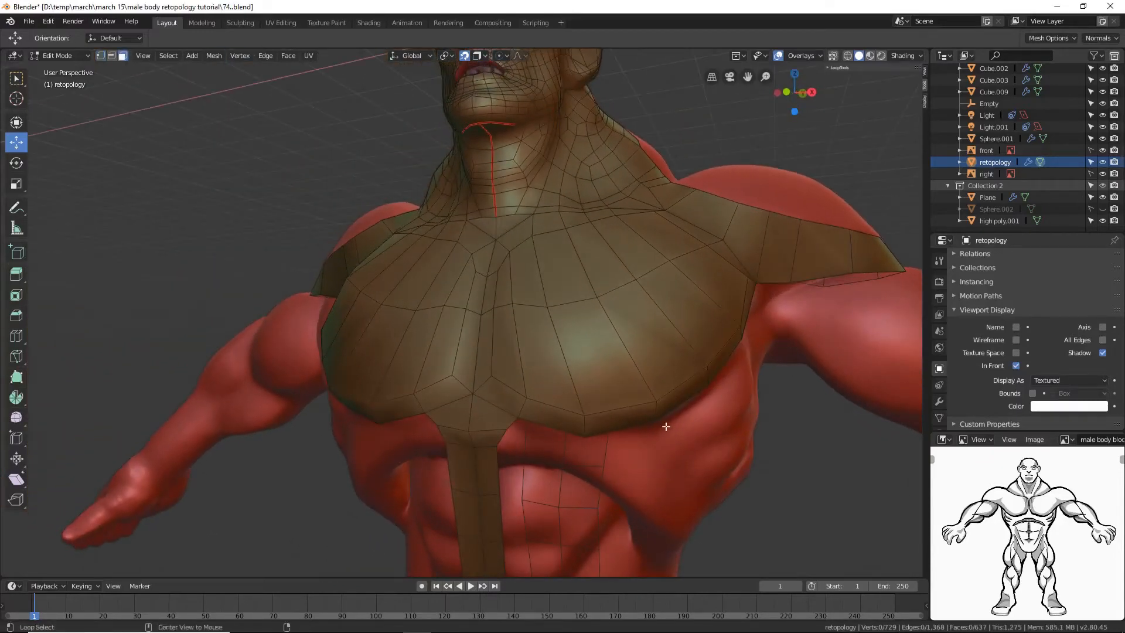
pyautogui.keyDown('alt'); pyautogui.click(654, 412); pyautogui.keyUp('alt')
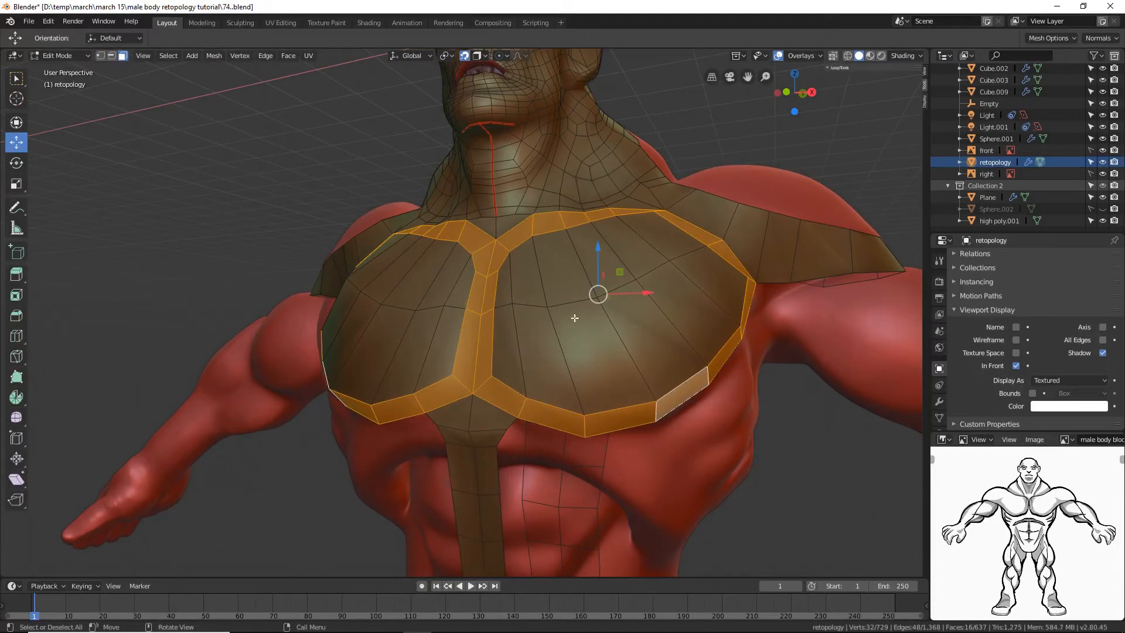
pyautogui.click(818, 502)
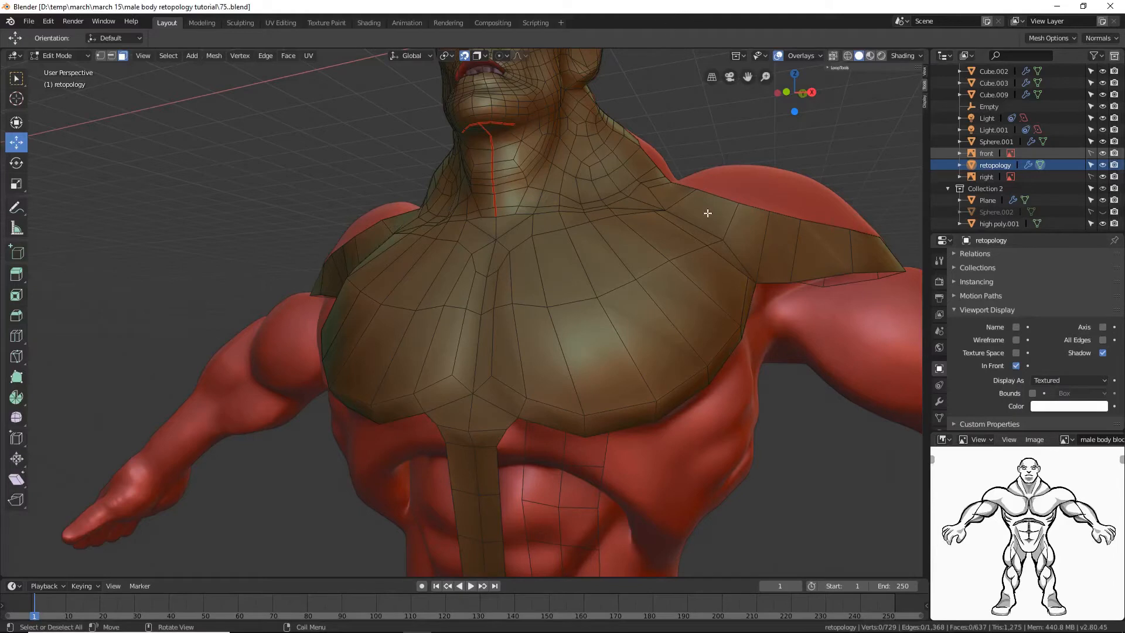
# Step: In vertex select mode, extrude two diverging edges down from the pectoral's lowest border vertex onto the upper ribs, saving as 76.blend
pyautogui.click(100, 55)
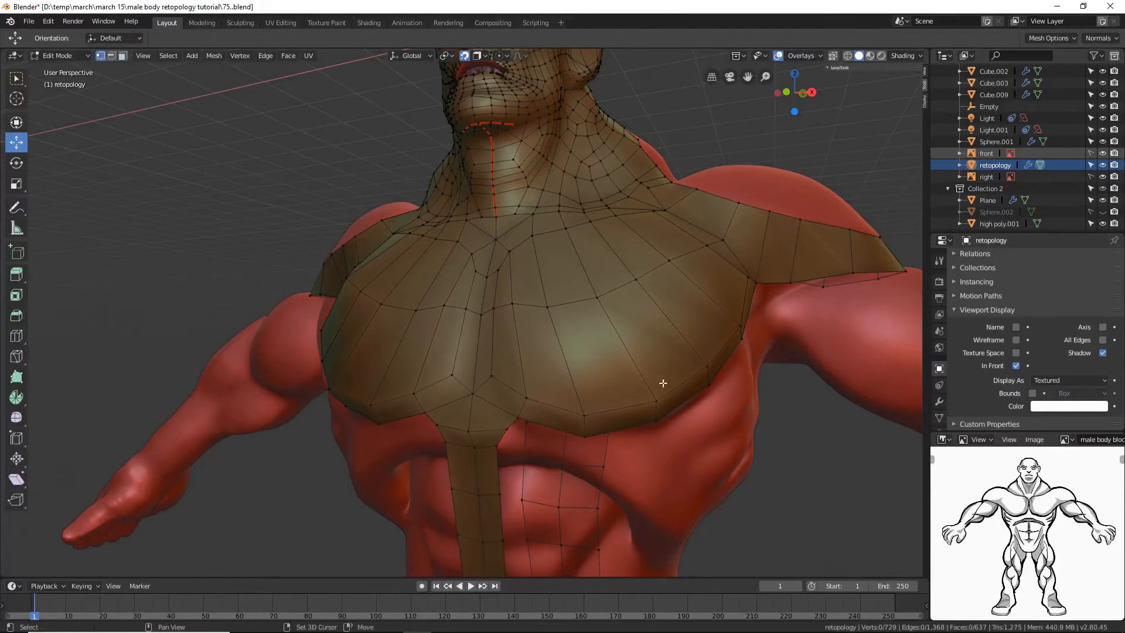
pyautogui.keyDown('shift'); pyautogui.moveTo(662, 381); pyautogui.dragTo(592, 300, button='middle'); pyautogui.keyUp('shift')
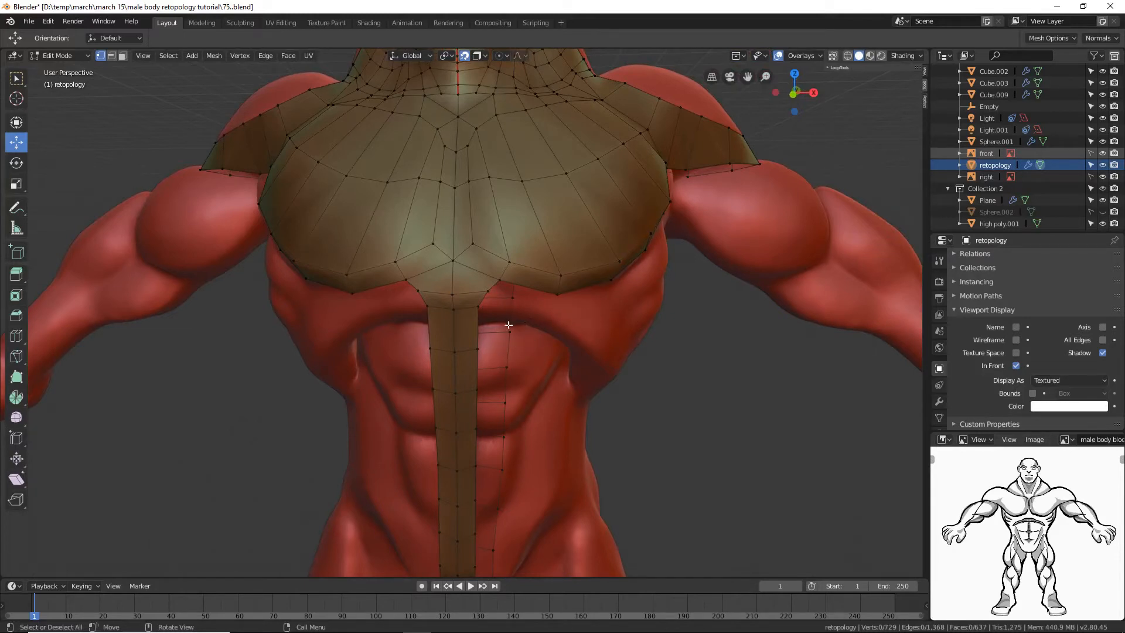
pyautogui.click(559, 295)
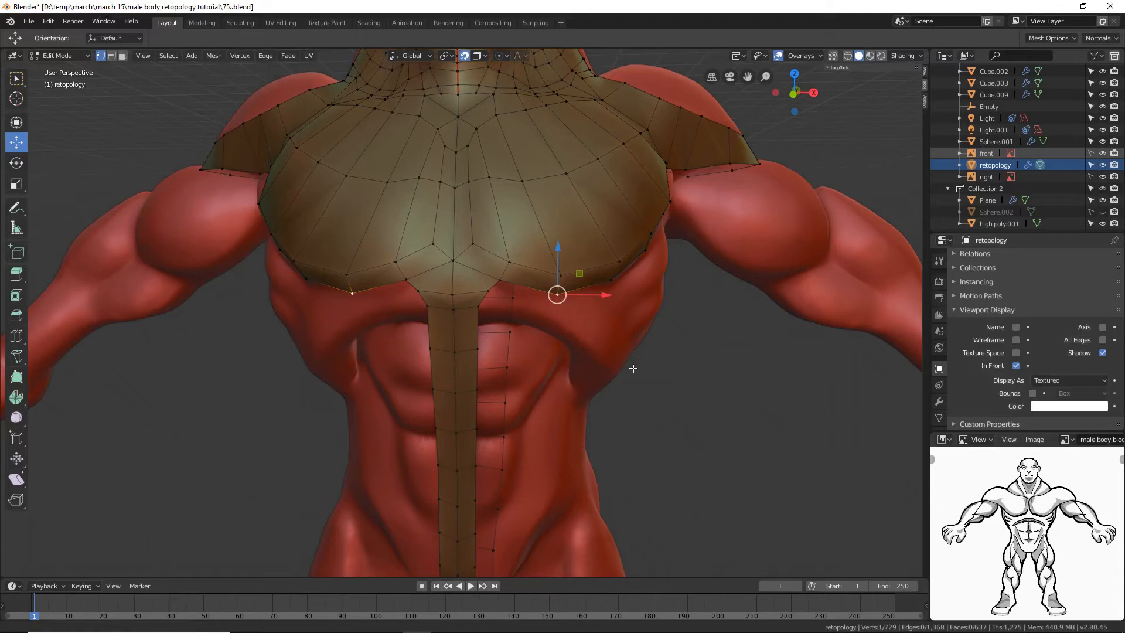
pyautogui.scroll(5, 633, 368)
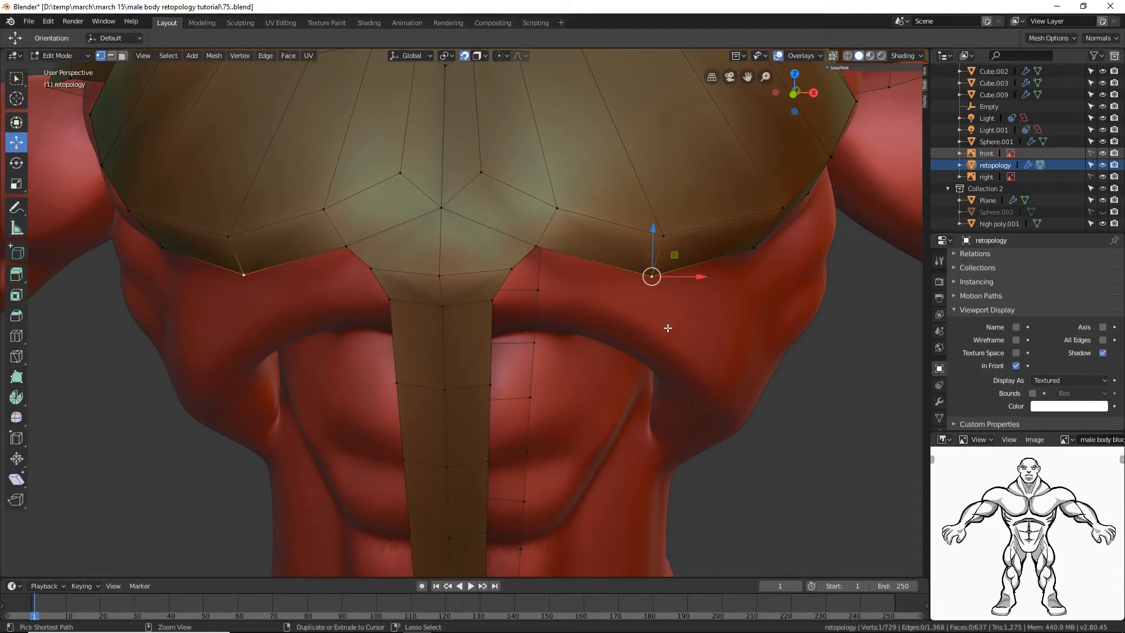
pyautogui.keyDown('ctrl'); pyautogui.rightClick(668, 328); pyautogui.keyUp('ctrl')
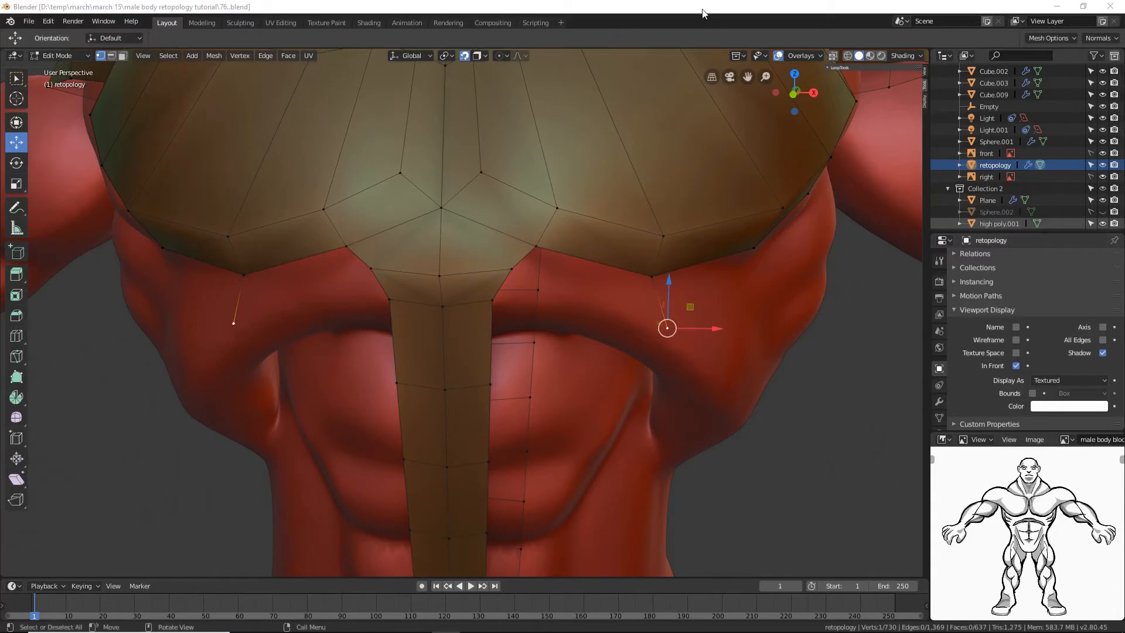
pyautogui.keyDown('ctrl'); pyautogui.rightClick(650, 276); pyautogui.keyUp('ctrl')
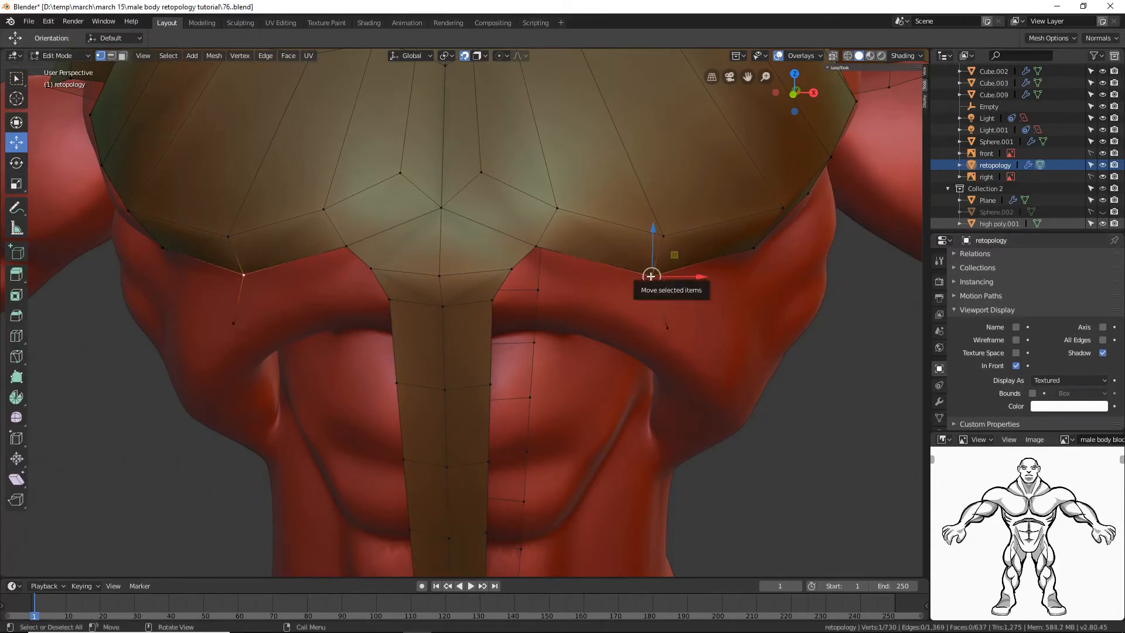
pyautogui.keyDown('ctrl'); pyautogui.rightClick(632, 315); pyautogui.keyUp('ctrl')
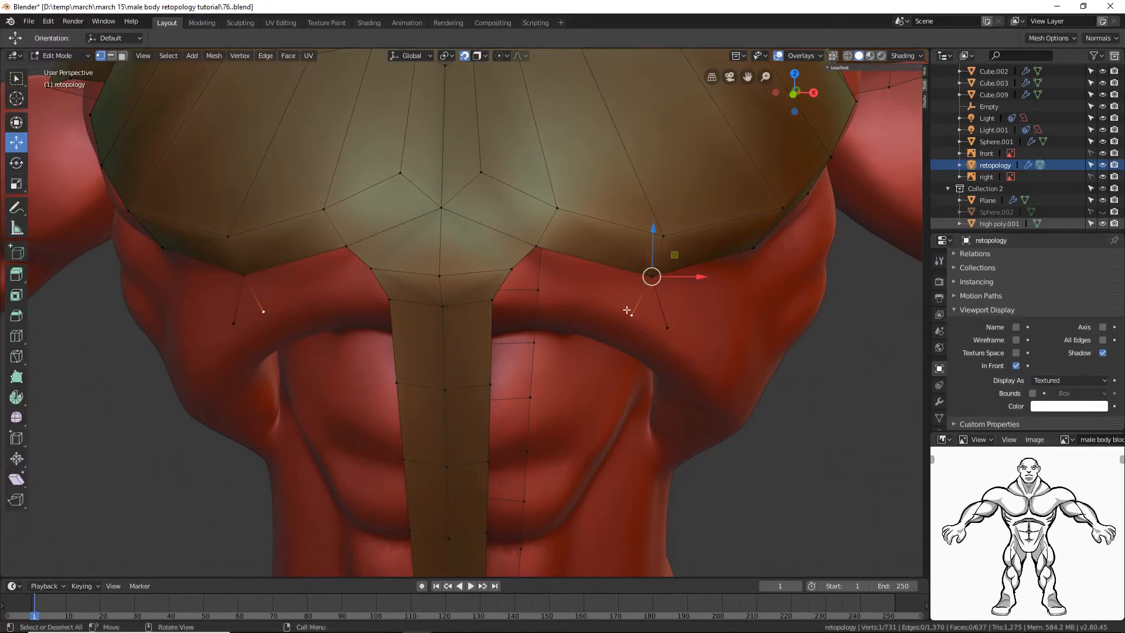
# Step: Fill a quad between the sternum's two lower side vertices and the inner extruded edge under the pectoral
pyautogui.click(537, 246)
pyautogui.keyDown('shift'); pyautogui.click(512, 268); pyautogui.keyUp('shift')
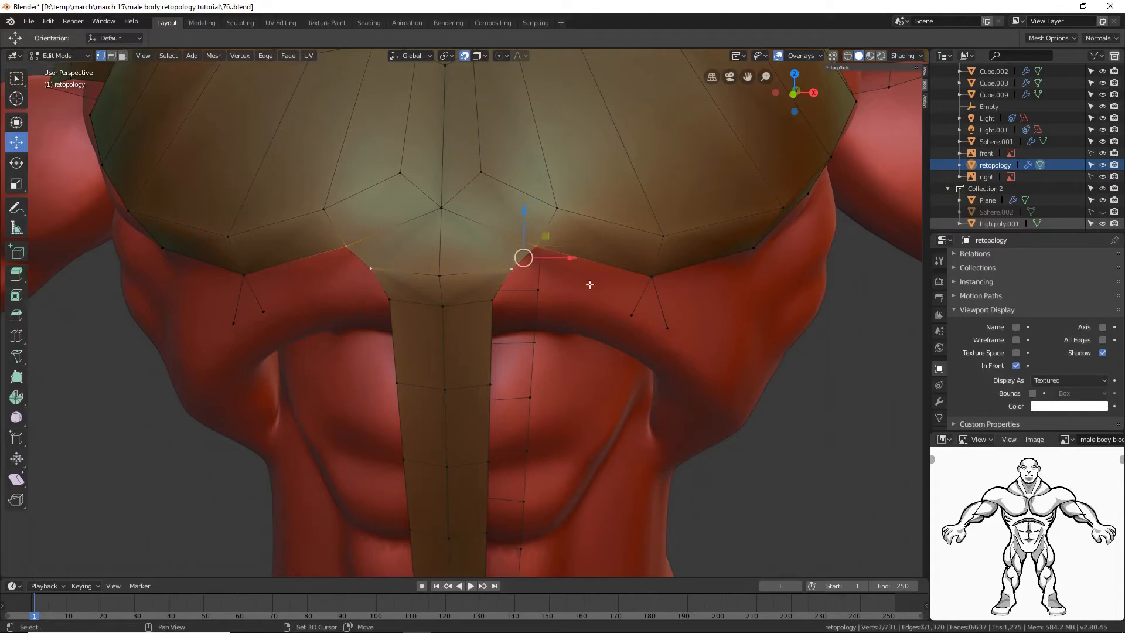
pyautogui.keyDown('shift'); pyautogui.click(632, 315); pyautogui.keyUp('shift')
pyautogui.keyDown('shift'); pyautogui.click(650, 277); pyautogui.keyUp('shift')
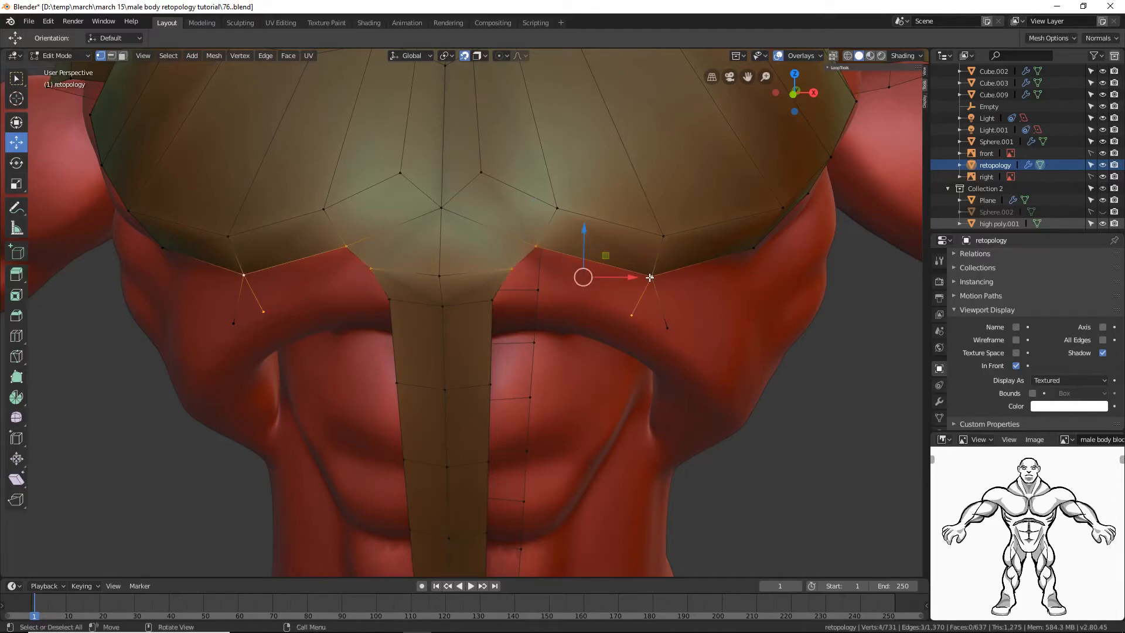
pyautogui.press('f')
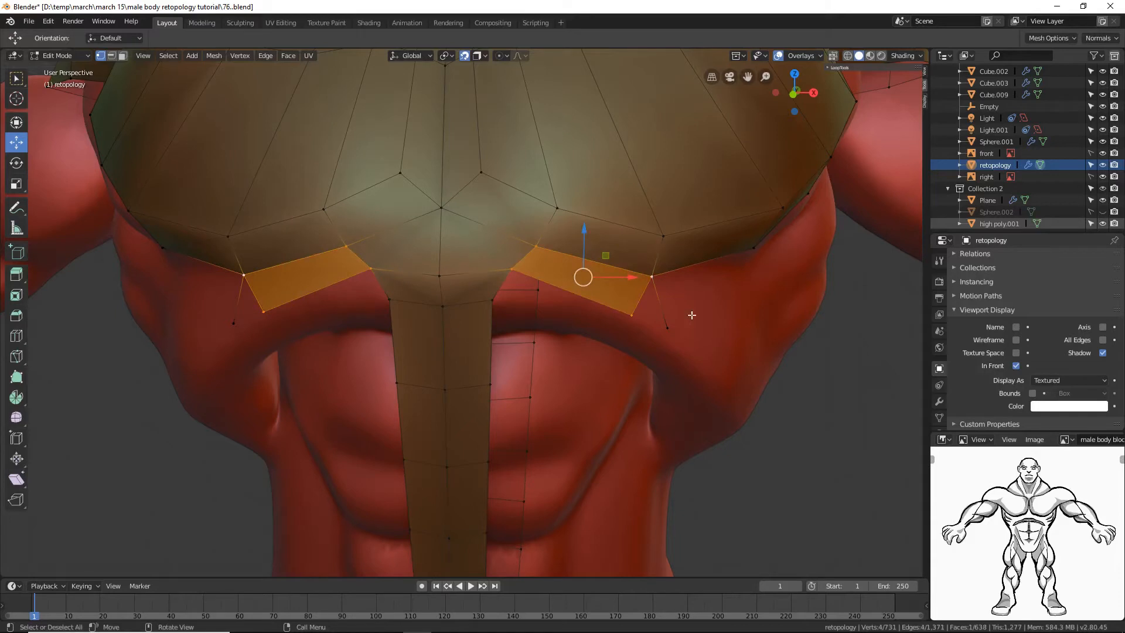
# Step: Extrude the outer edge's lower vertex outward over the ribs, fill a quad up to the pectoral border, and save as 78.blend
pyautogui.click(652, 275)
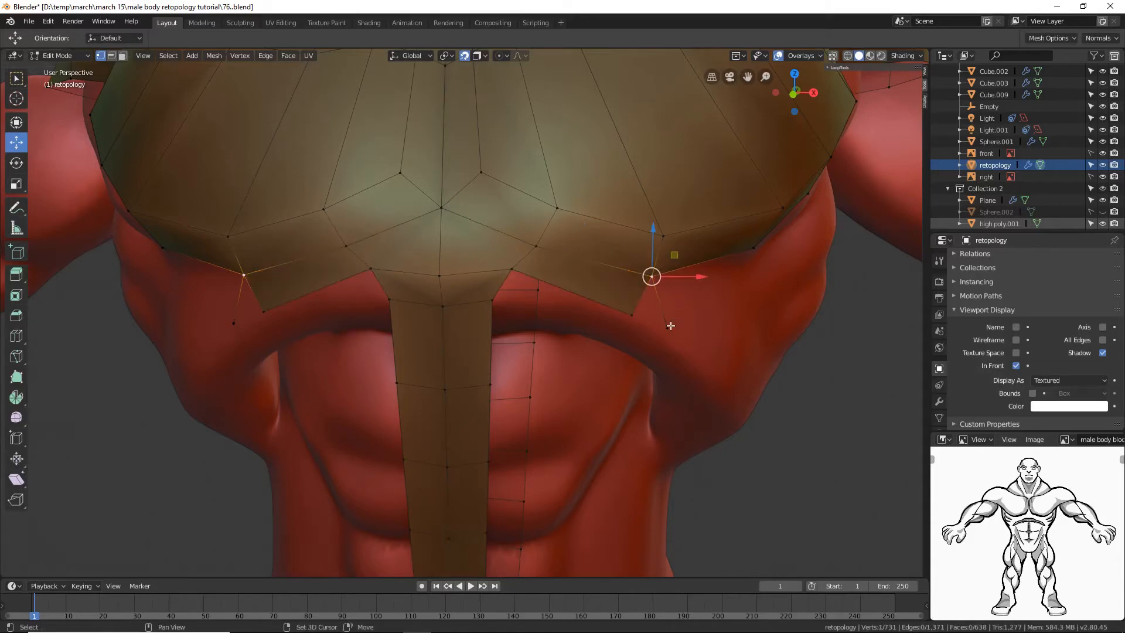
pyautogui.moveTo(671, 326); pyautogui.dragTo(753, 344, button='middle')
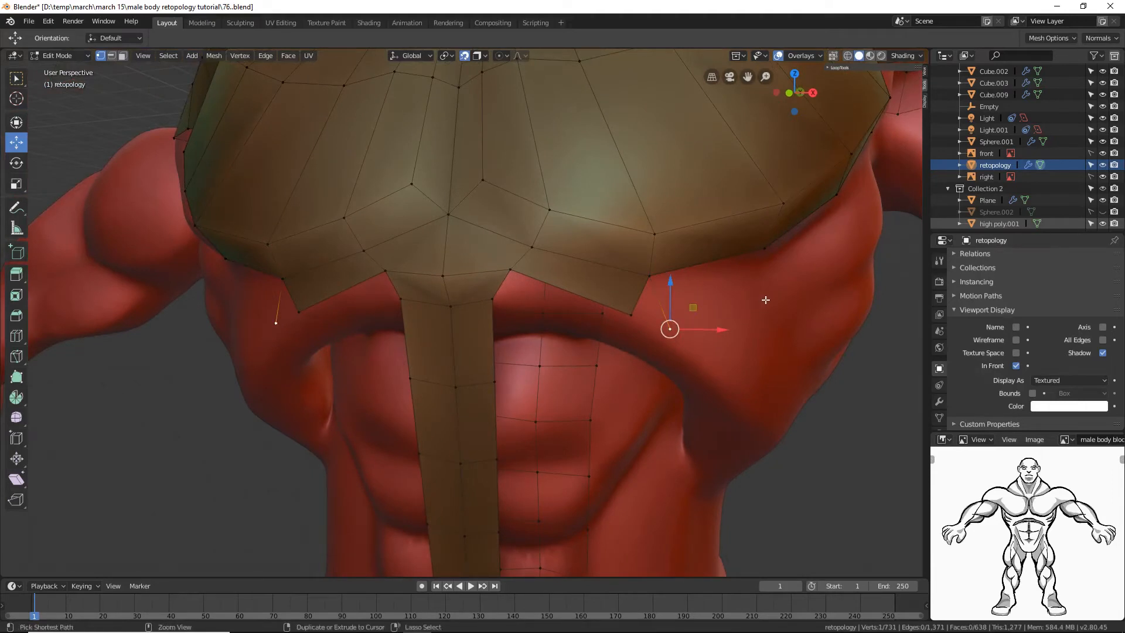
pyautogui.keyDown('ctrl'); pyautogui.rightClick(654, 268); pyautogui.keyUp('ctrl')
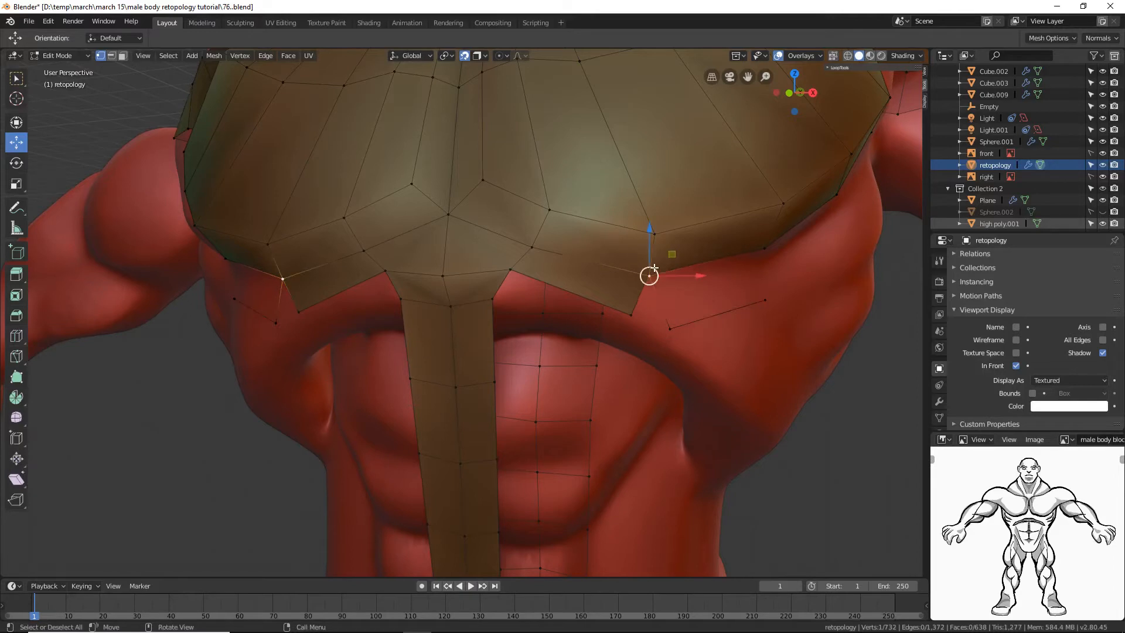
pyautogui.keyDown('shift'); pyautogui.click(669, 327); pyautogui.keyUp('shift')
pyautogui.keyDown('shift'); pyautogui.click(765, 298); pyautogui.keyUp('shift')
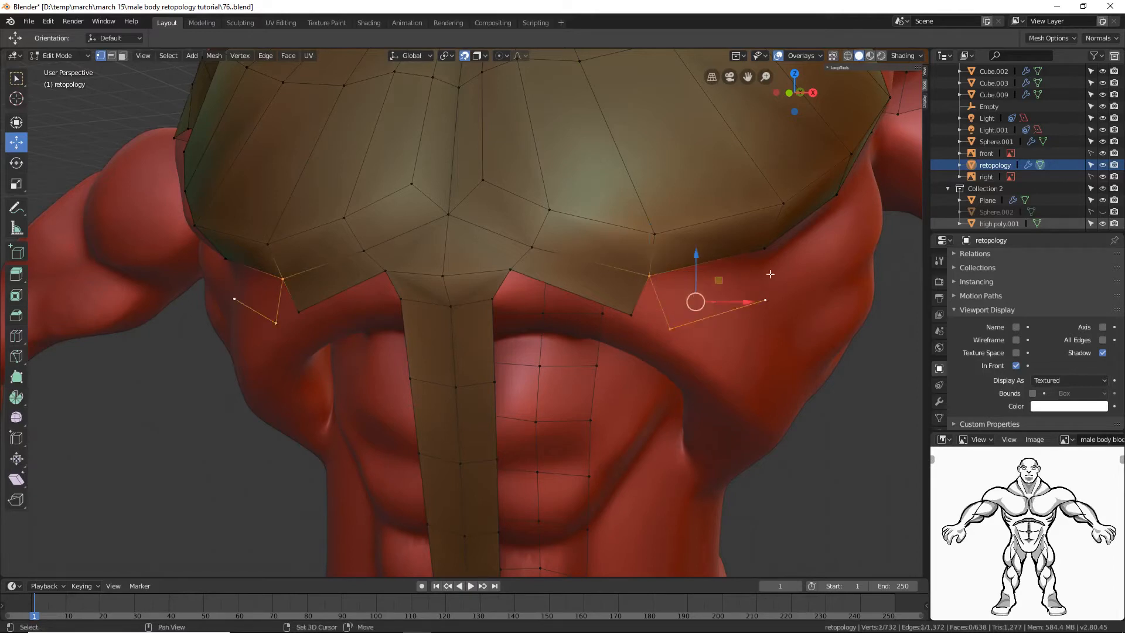
pyautogui.keyDown('shift'); pyautogui.click(765, 249); pyautogui.keyUp('shift')
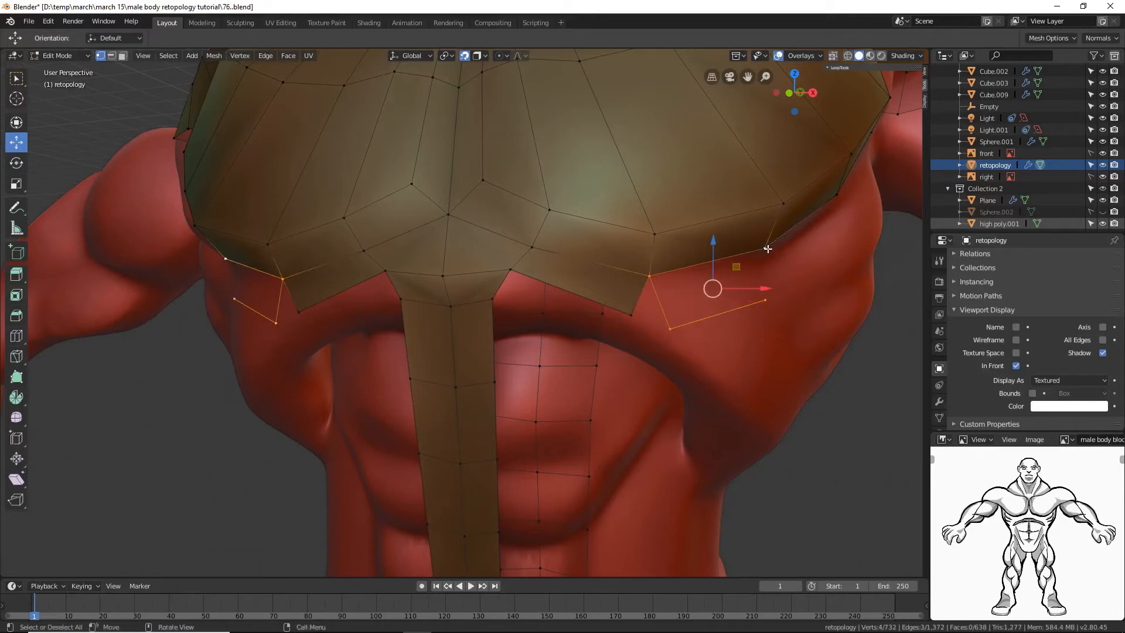
pyautogui.press('f')
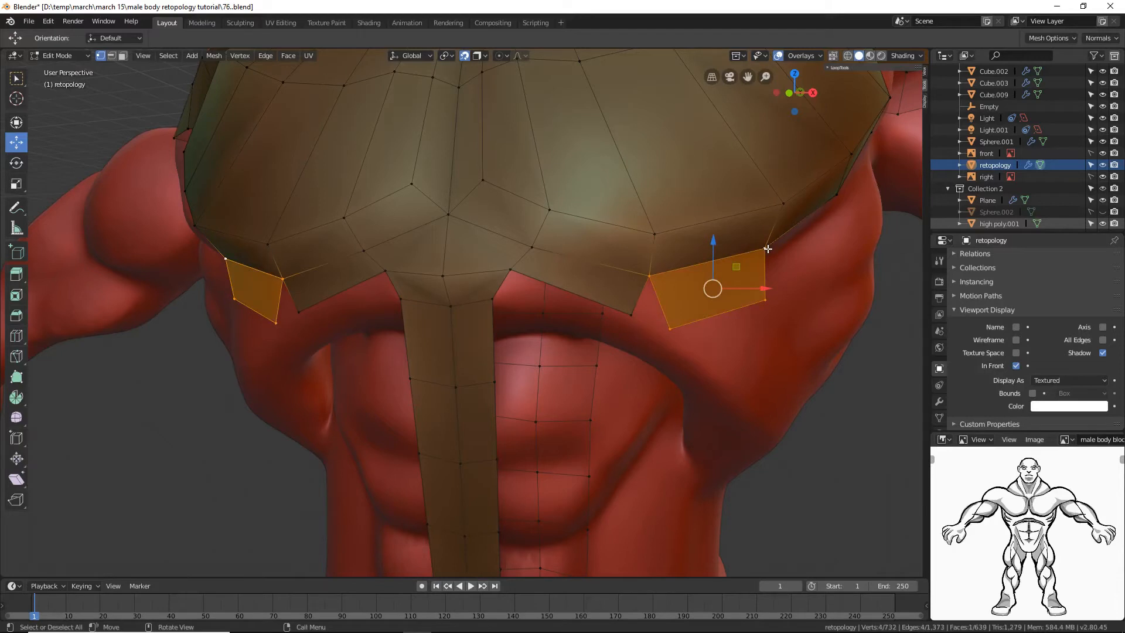
pyautogui.hotkey('alt', 'a')
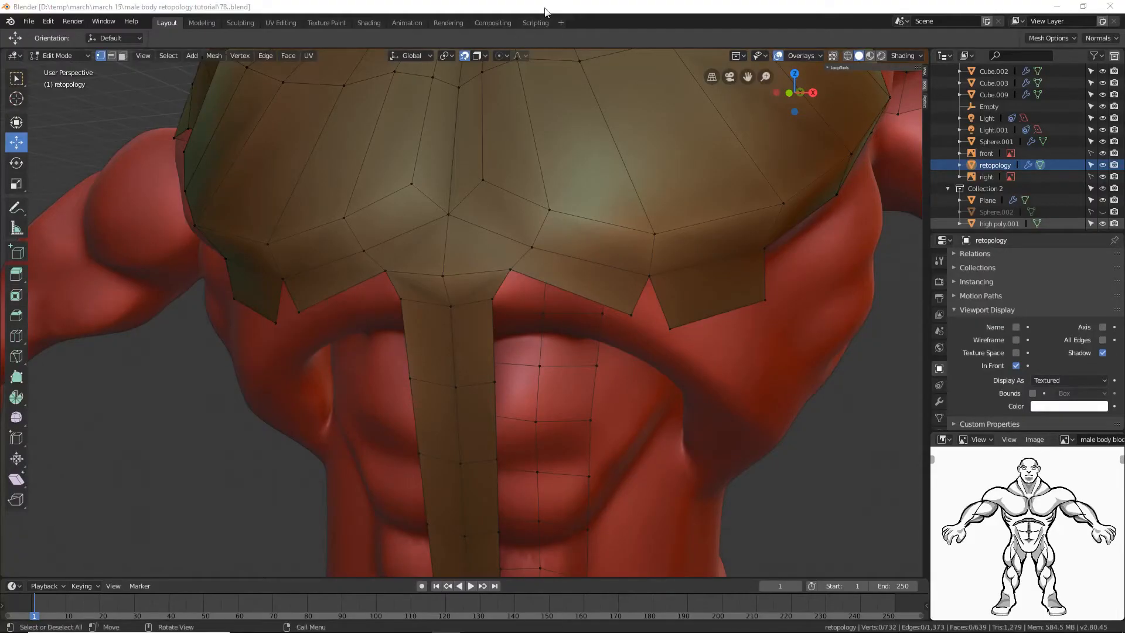
pyautogui.click(563, 8)
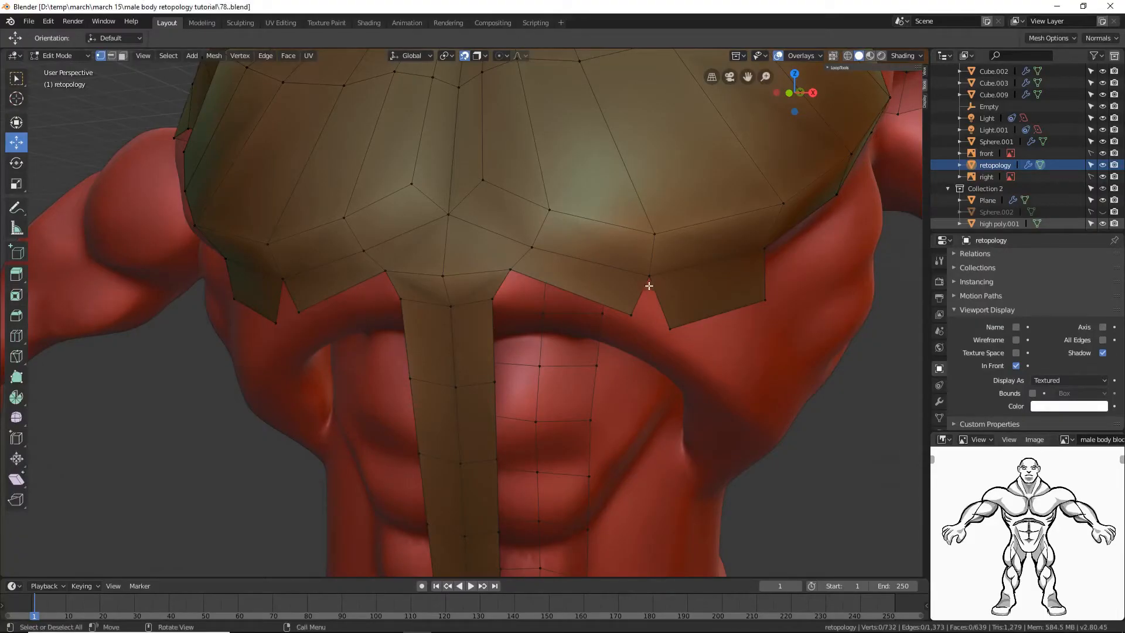
# Step: Extrude the inner quad's lower corner downward, fill the gap between the two under-pectoral quads with a face, and save as 79.blend
pyautogui.click(631, 315)
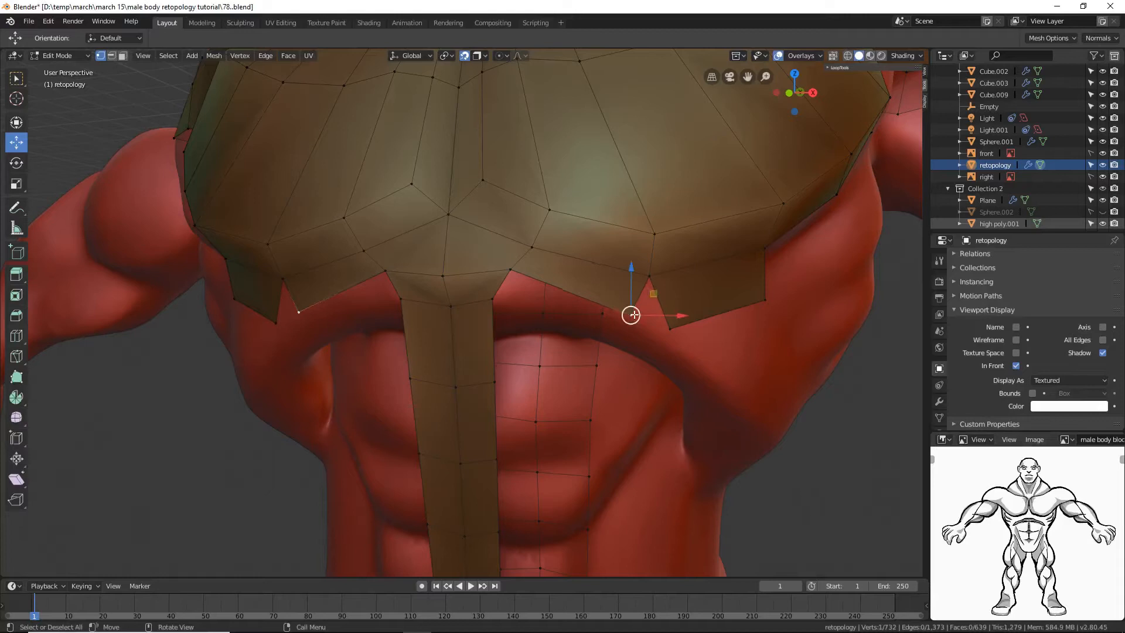
pyautogui.keyDown('ctrl'); pyautogui.rightClick(645, 342); pyautogui.keyUp('ctrl')
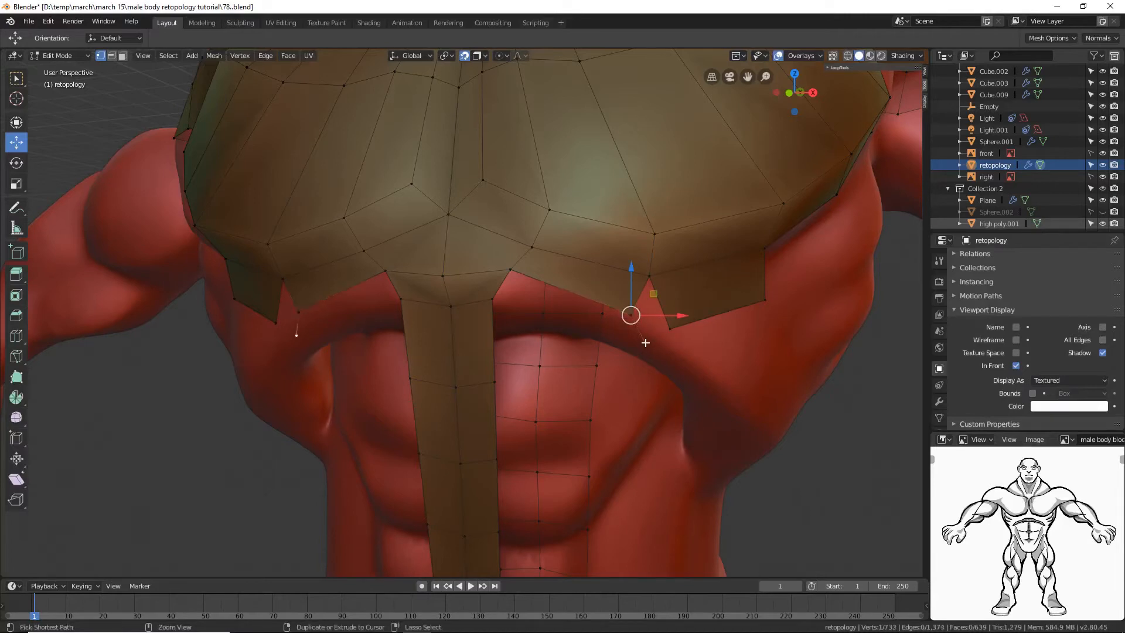
pyautogui.click(648, 274)
pyautogui.keyDown('shift'); pyautogui.click(630, 315); pyautogui.keyUp('shift')
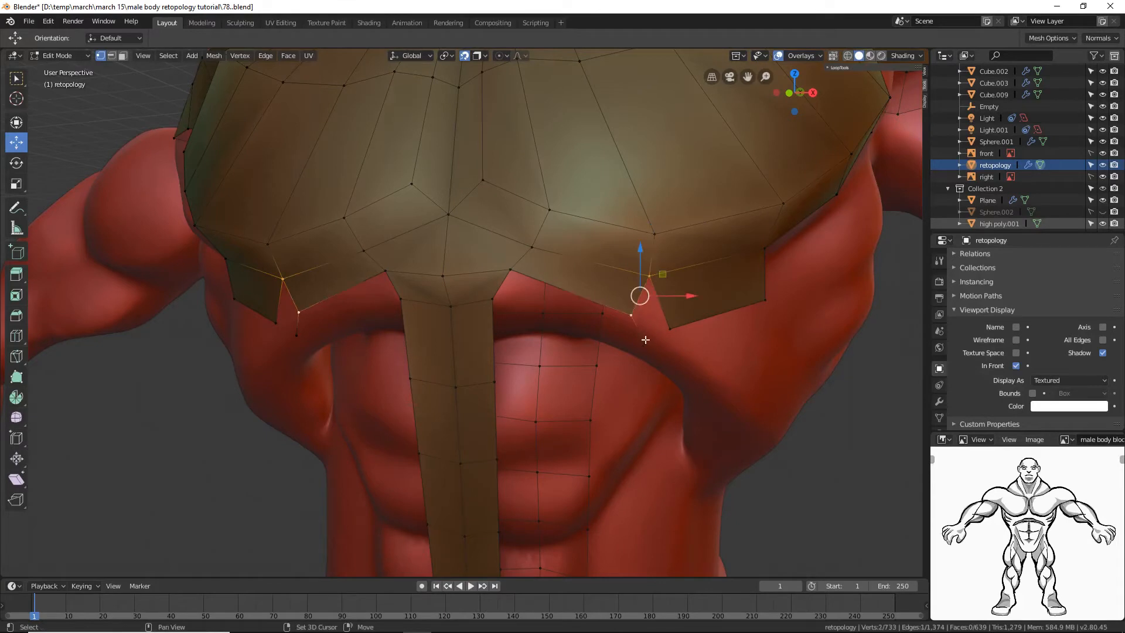
pyautogui.keyDown('ctrl'); pyautogui.click(670, 328); pyautogui.keyUp('ctrl')
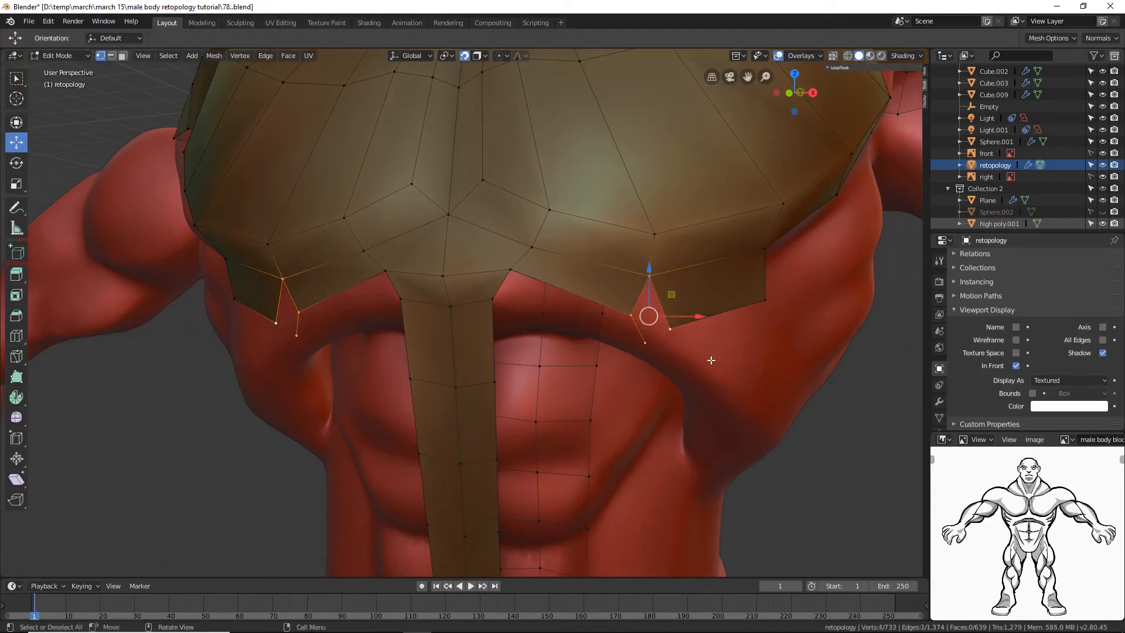
pyautogui.press('f')
pyautogui.hotkey('alt', 'a')
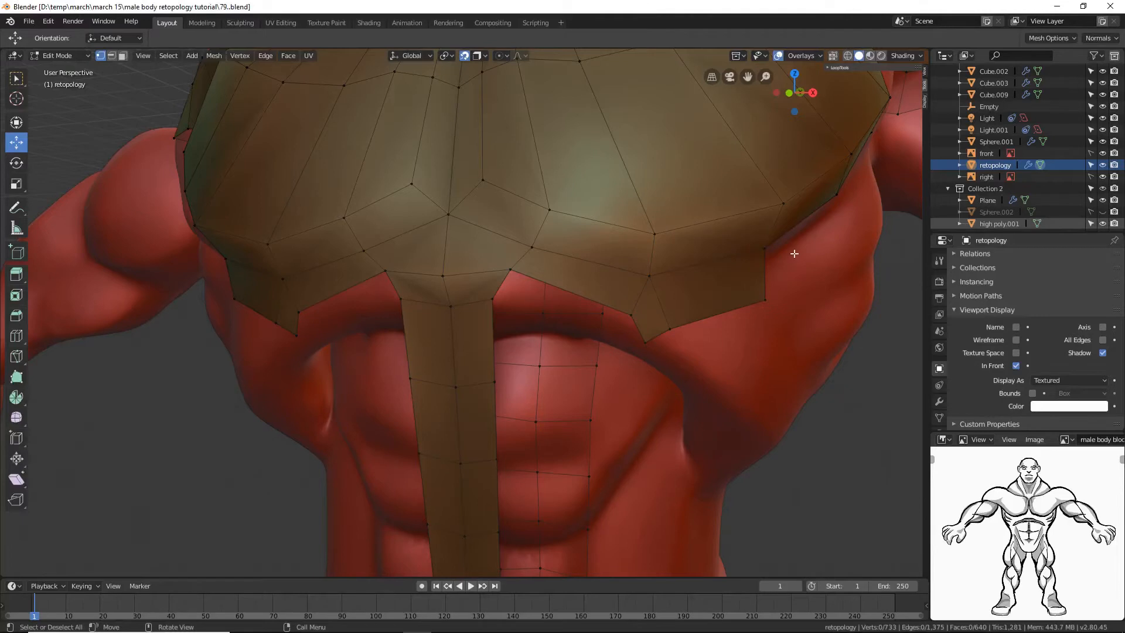
# Step: With the Poly Build tool, add a face outward along the pectoral's lower border, moving its new corner 0.596, 0.183, -0.0491 m
pyautogui.moveTo(793, 253); pyautogui.dragTo(760, 253, button='middle')
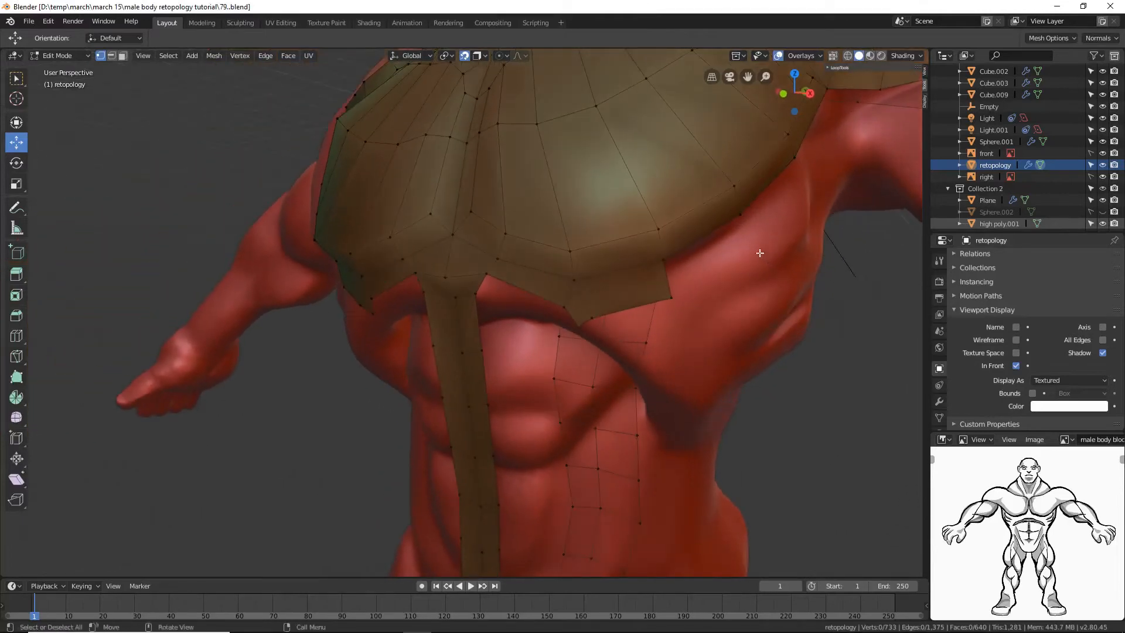
pyautogui.click(17, 378)
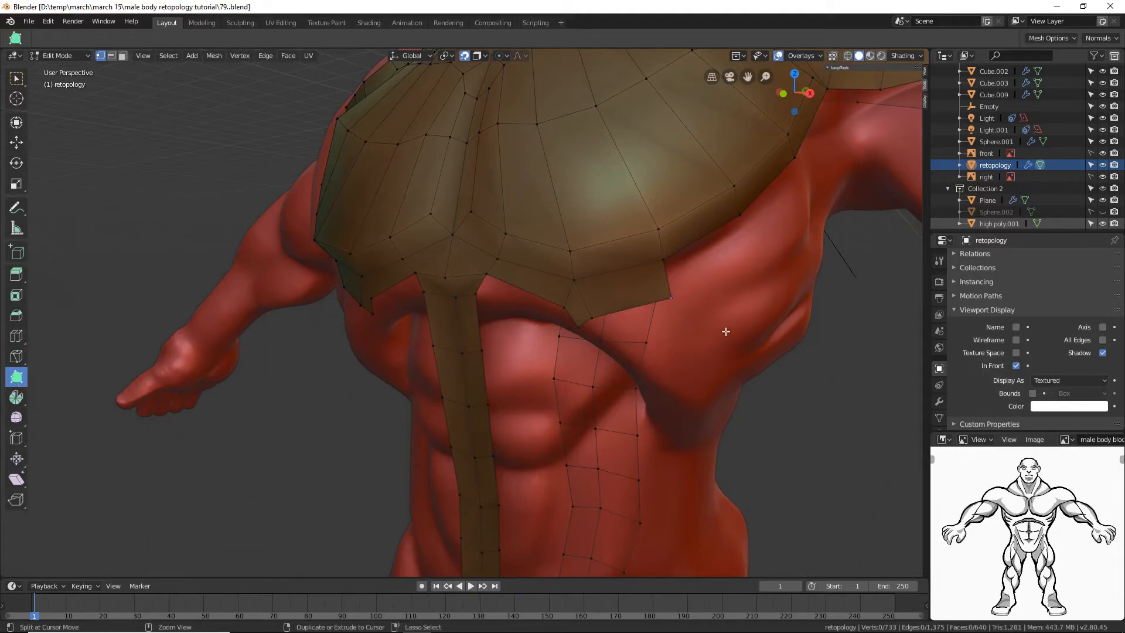
pyautogui.keyDown('ctrl'); pyautogui.moveTo(725, 332); pyautogui.dragTo(737, 295, button='middle'); pyautogui.keyUp('ctrl')
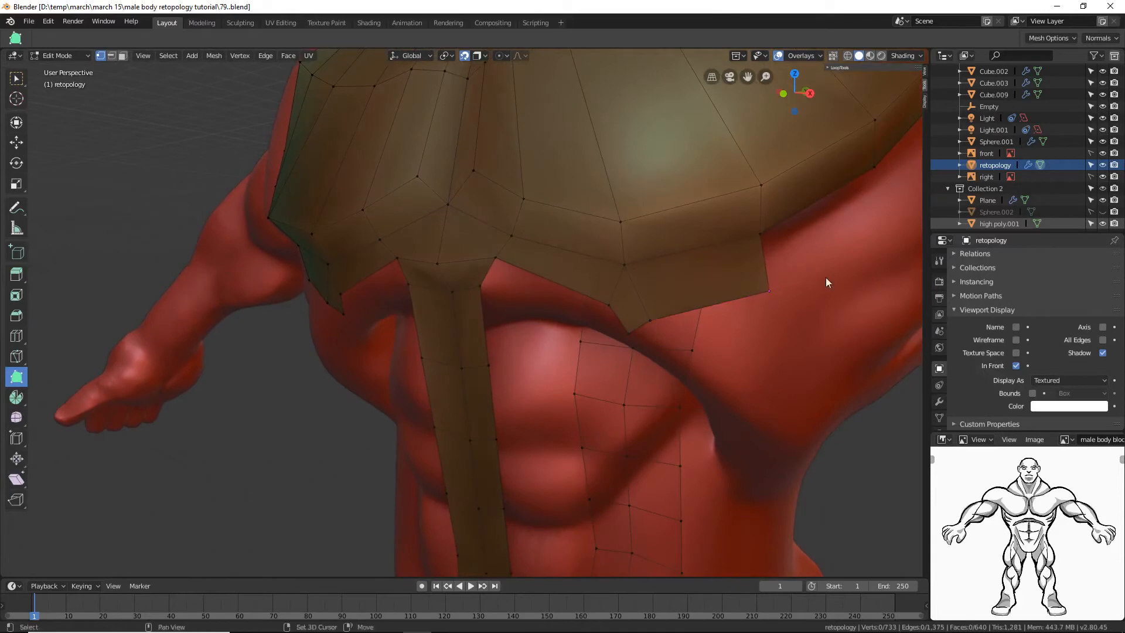
pyautogui.keyDown('shift'); pyautogui.moveTo(825, 277); pyautogui.dragTo(642, 312, button='middle'); pyautogui.keyUp('shift')
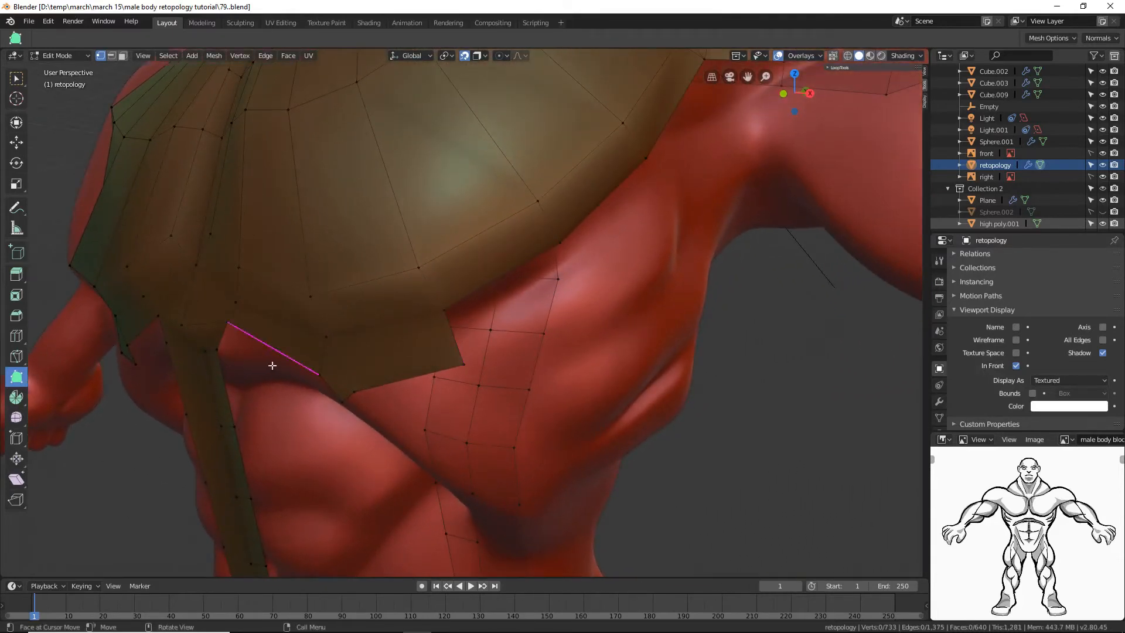
pyautogui.moveTo(497, 323)
pyautogui.mouseDown(button='middle')
pyautogui.moveTo(528, 314)
pyautogui.moveTo(514, 309)
pyautogui.mouseUp(button='middle')
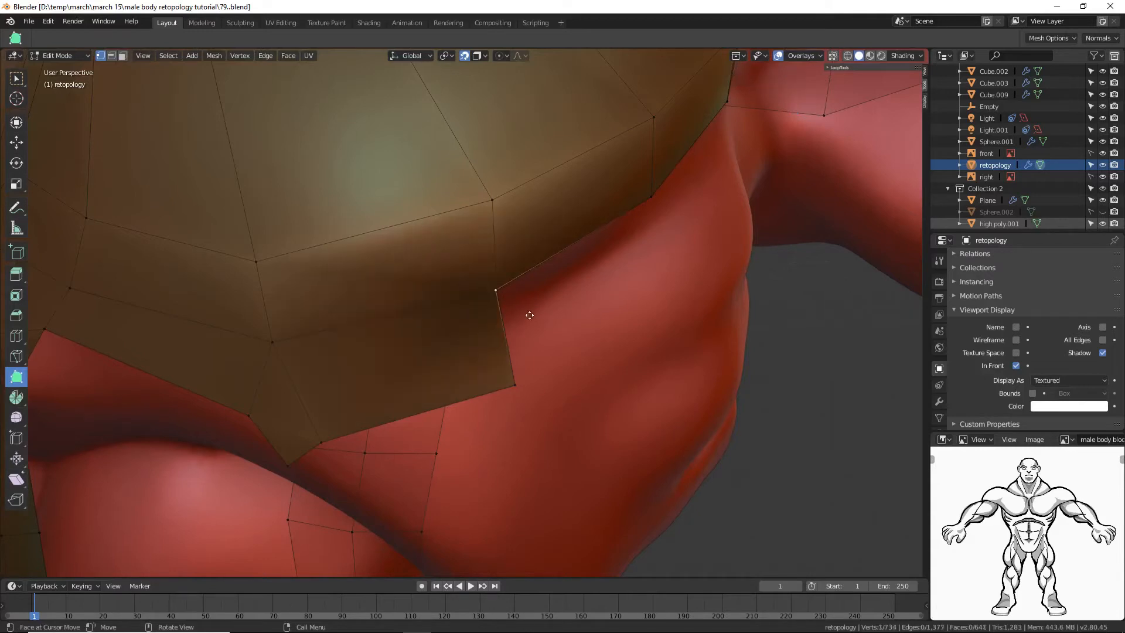
pyautogui.keyDown('ctrl'); pyautogui.moveTo(528, 309); pyautogui.dragTo(695, 306); pyautogui.keyUp('ctrl')
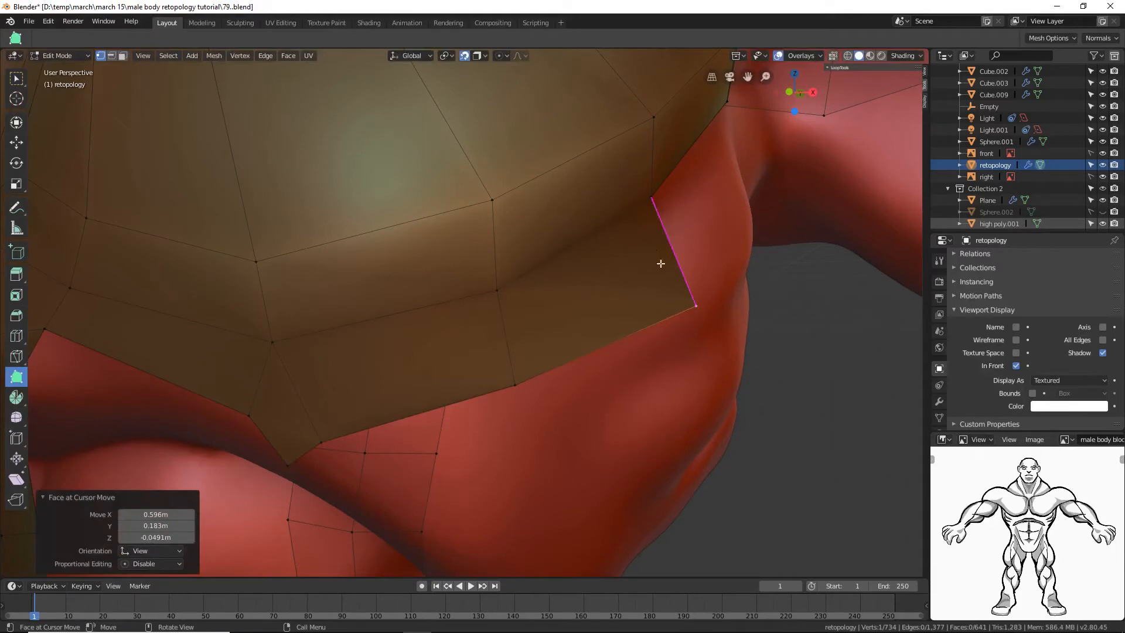
# Step: Continue the under-pectoral band toward the armpit with a Poly Build face moved 0.51, 0.188, -0.107 m, and save as 80.blend
pyautogui.keyDown('shift'); pyautogui.moveTo(798, 284); pyautogui.dragTo(643, 344, button='middle'); pyautogui.keyUp('shift')
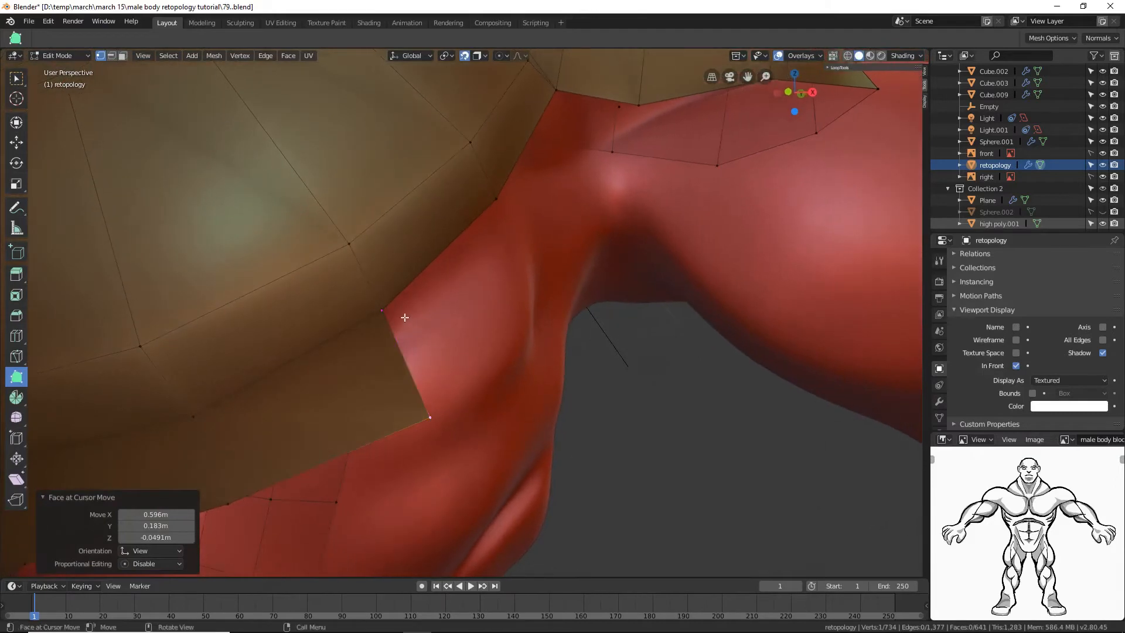
pyautogui.moveTo(381, 309); pyautogui.dragTo(534, 340)
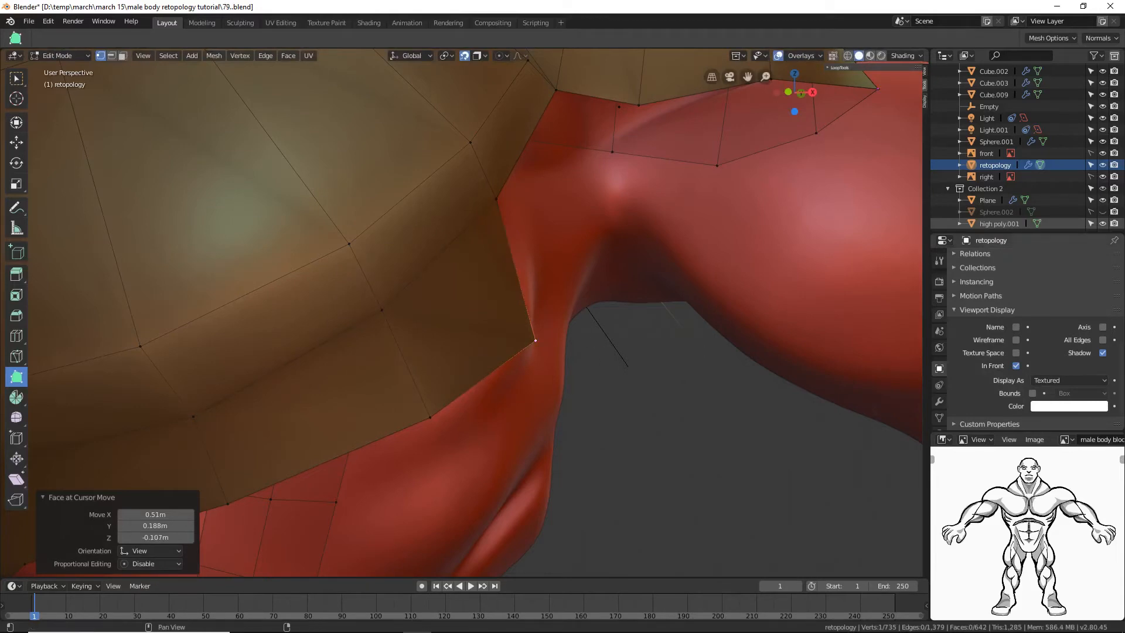
pyautogui.hotkey('ctrl', 'alt', 's')
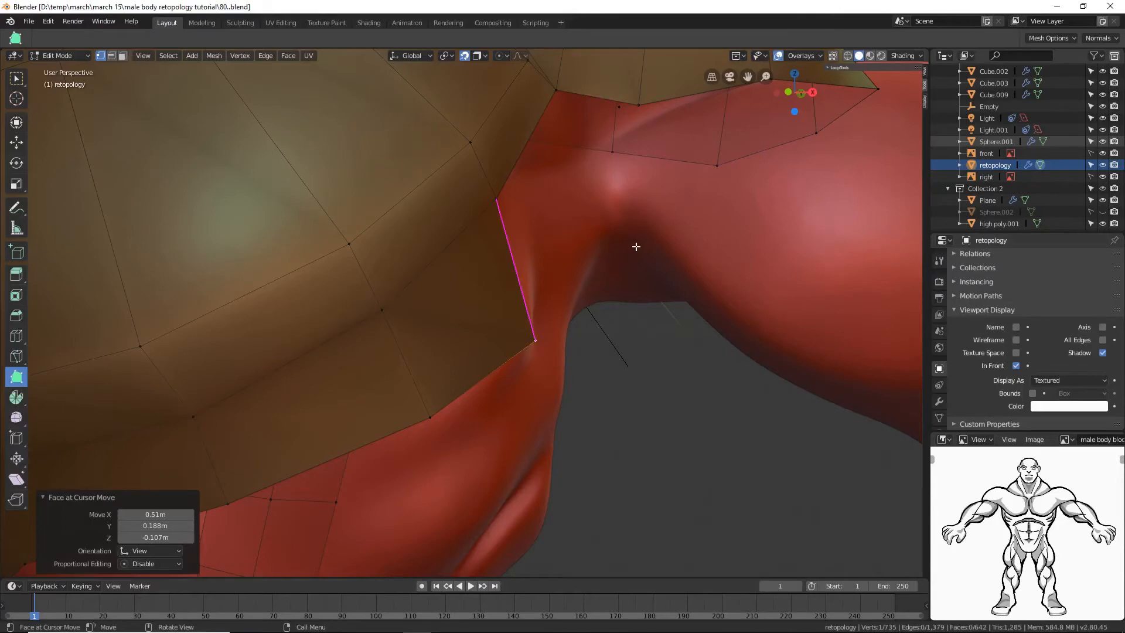
# Step: Build two faces below the inner band, from the abdominal strip's top side vertex to the rib arch, the last moved -0.0606, 0.0305, -0.282 m
pyautogui.scroll(-6, 636, 240)
pyautogui.moveTo(586, 313); pyautogui.dragTo(627, 241, button='middle')
pyautogui.scroll(3, 595, 293)
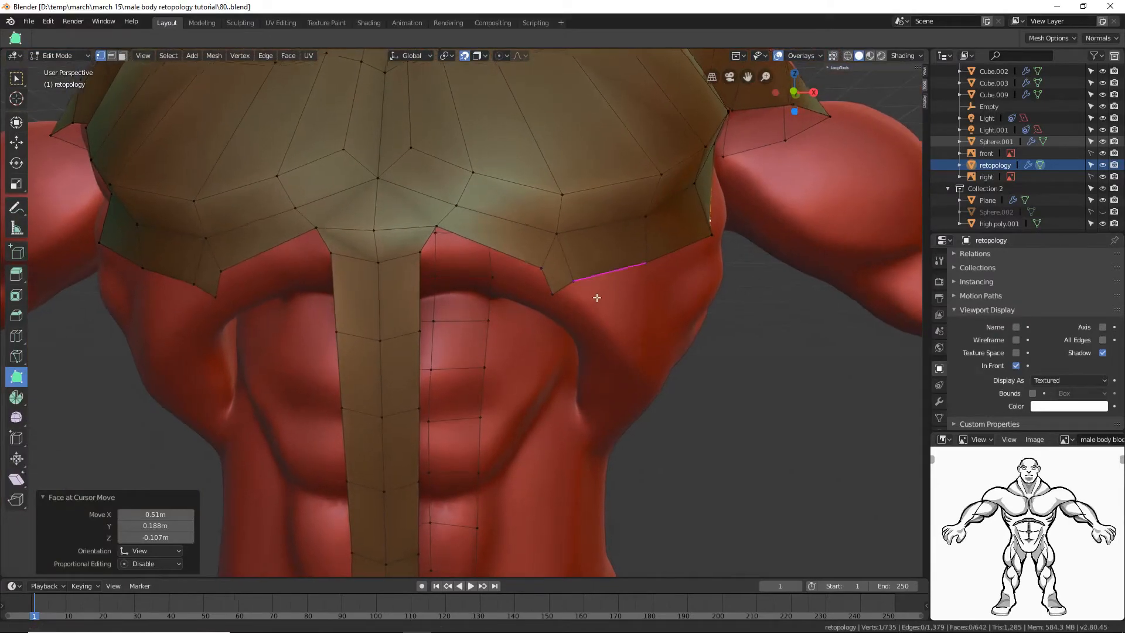
pyautogui.moveTo(482, 233); pyautogui.dragTo(515, 211, button='middle')
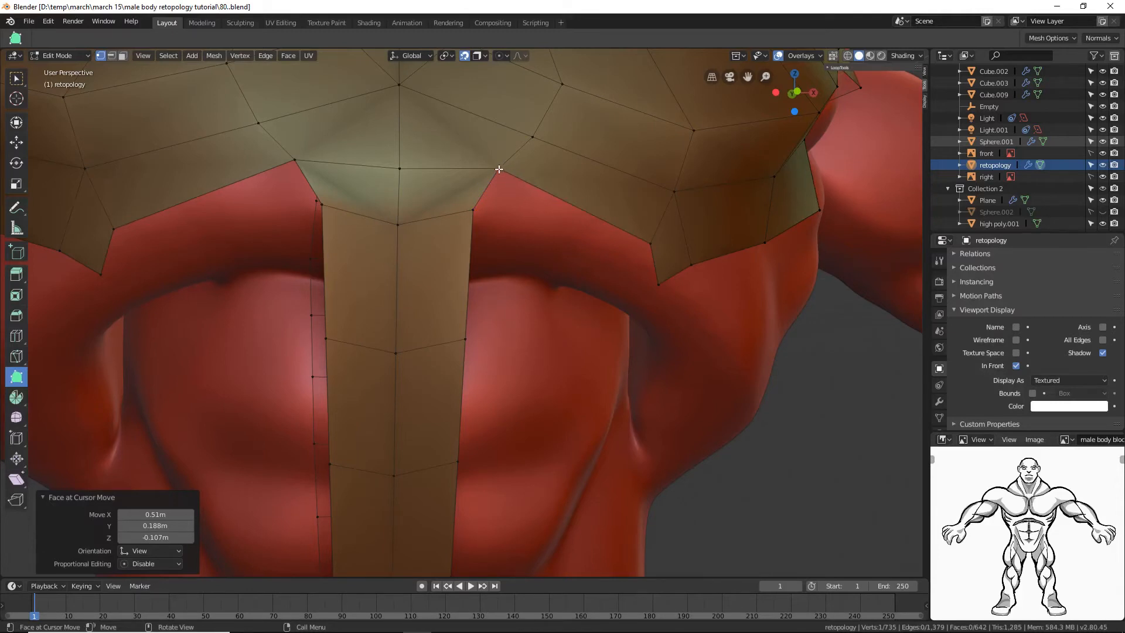
pyautogui.moveTo(498, 168); pyautogui.dragTo(638, 307)
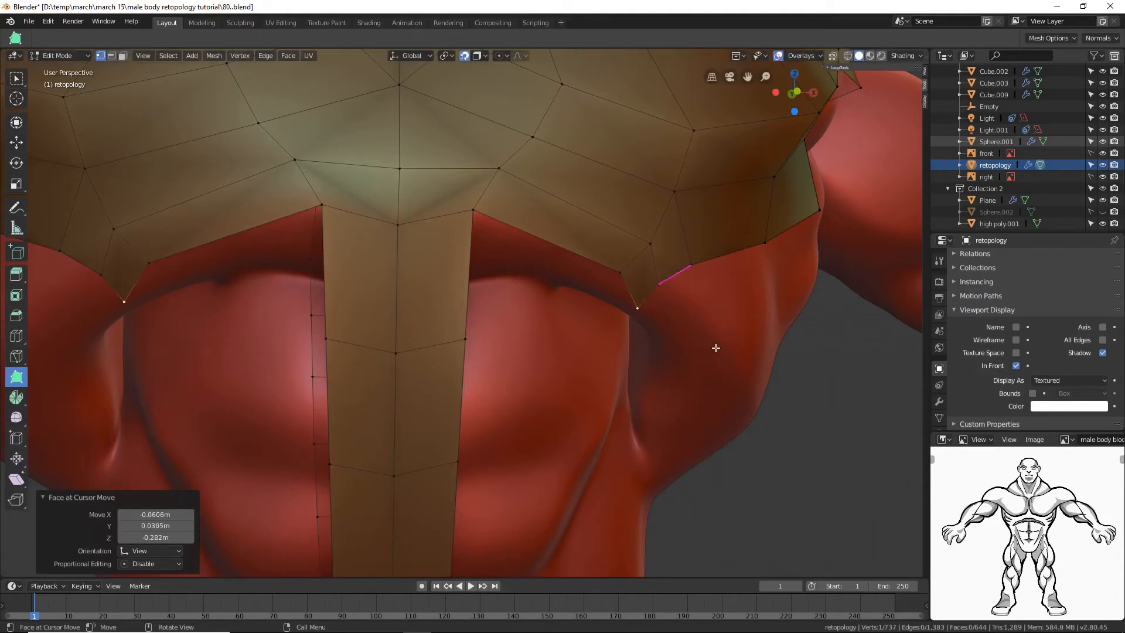
# Step: Save as 82.blend, and with edge selection extrude the abdominal strip's side edge at lower-belly height outward into one face
pyautogui.keyDown('shift'); pyautogui.moveTo(716, 344); pyautogui.dragTo(693, 318, button='middle'); pyautogui.keyUp('shift')
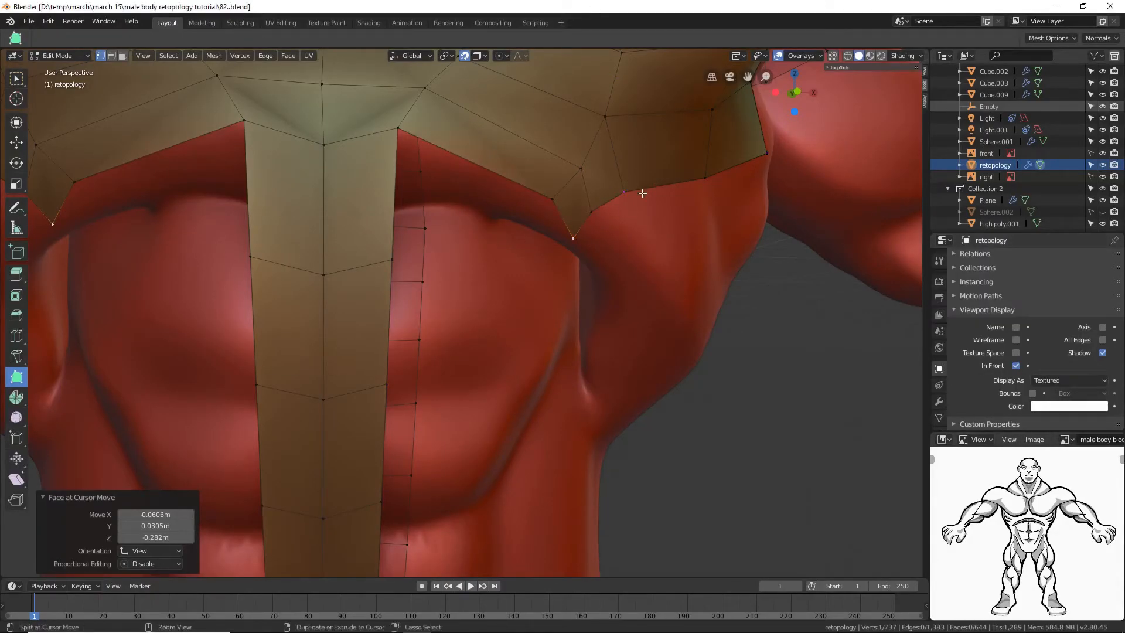
pyautogui.scroll(-6, 633, 199)
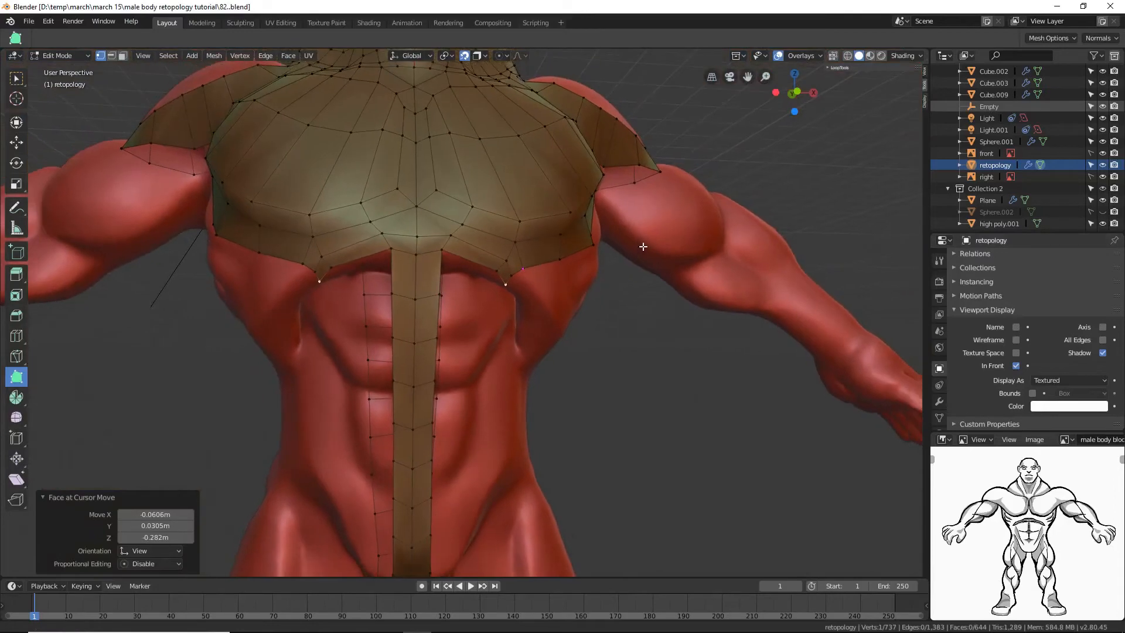
pyautogui.moveTo(630, 337); pyautogui.dragTo(632, 304, button='middle')
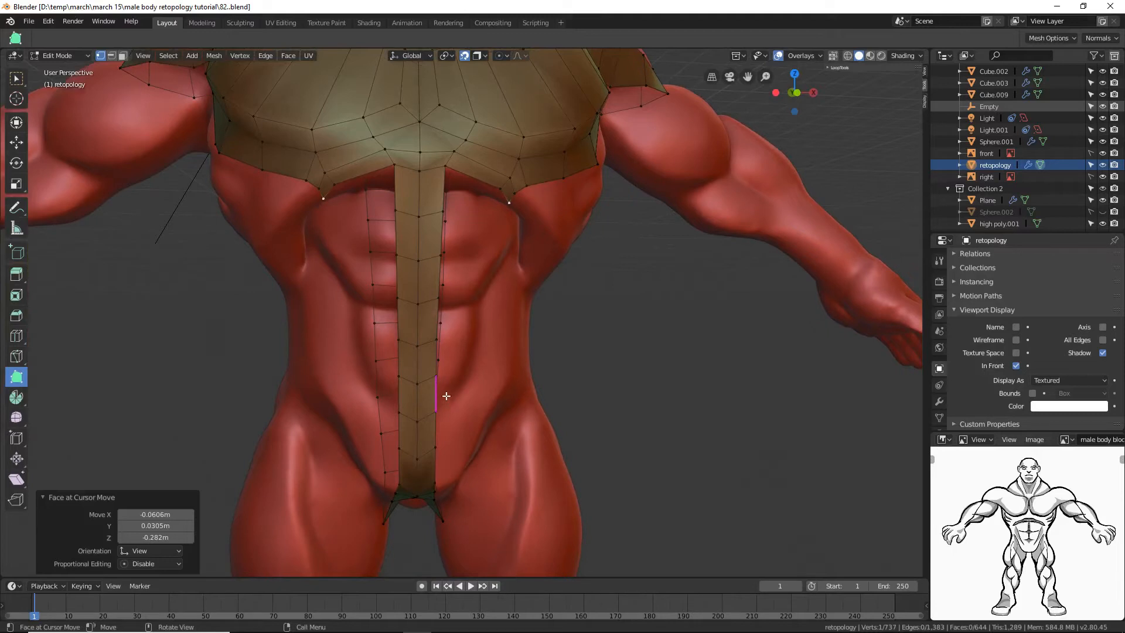
pyautogui.click(112, 55)
pyautogui.moveTo(474, 384); pyautogui.dragTo(166, 224, button='middle')
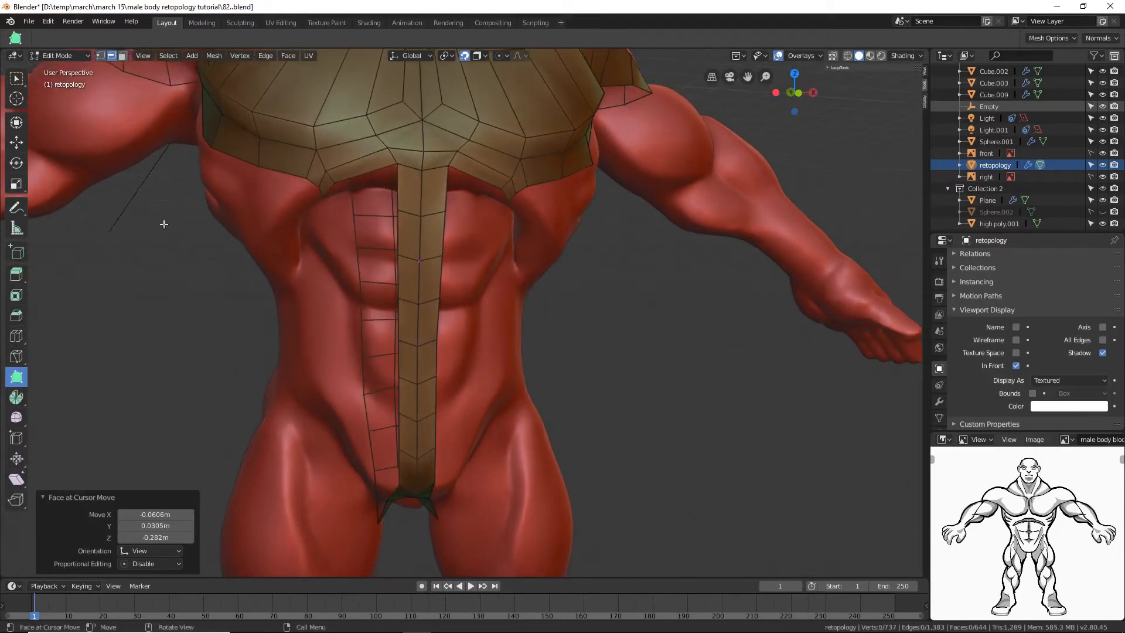
pyautogui.click(16, 78)
pyautogui.moveTo(597, 380)
pyautogui.mouseDown(button='middle')
pyautogui.moveTo(580, 382)
pyautogui.moveTo(597, 389)
pyautogui.mouseUp(button='middle')
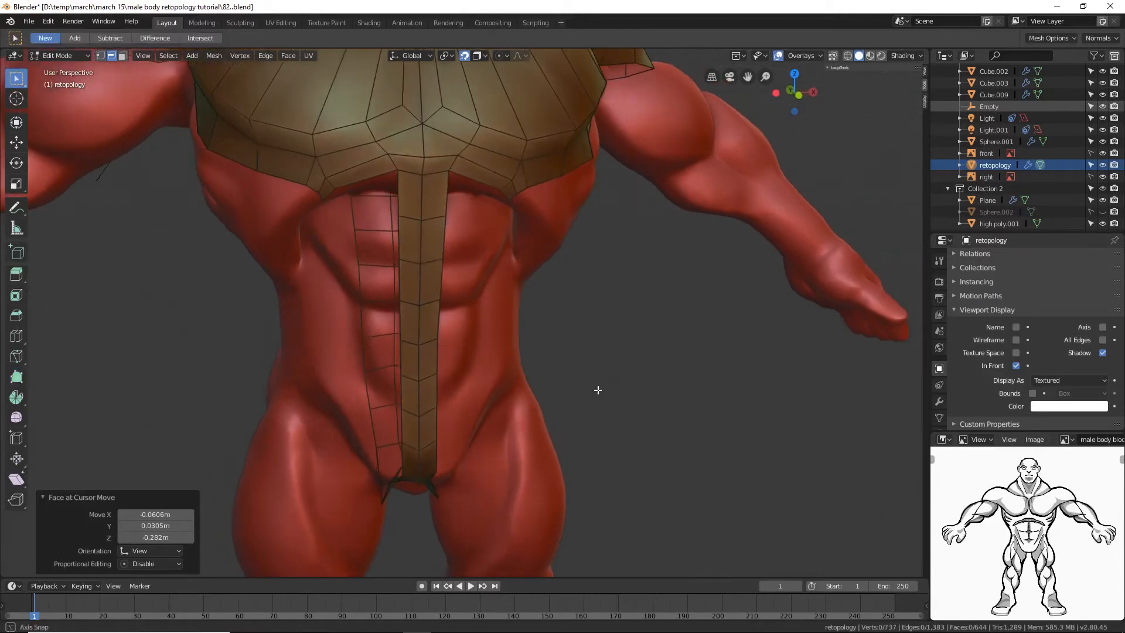
pyautogui.click(436, 395)
pyautogui.moveTo(529, 384); pyautogui.dragTo(504, 389, button='middle')
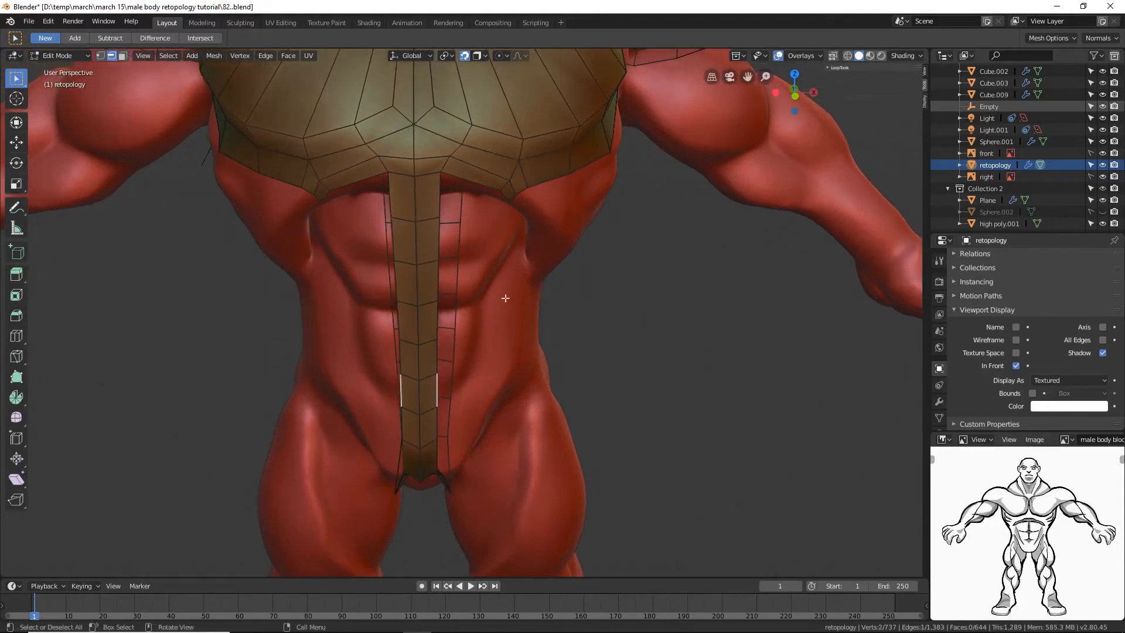
pyautogui.keyDown('ctrl'); pyautogui.rightClick(486, 381); pyautogui.keyUp('ctrl')
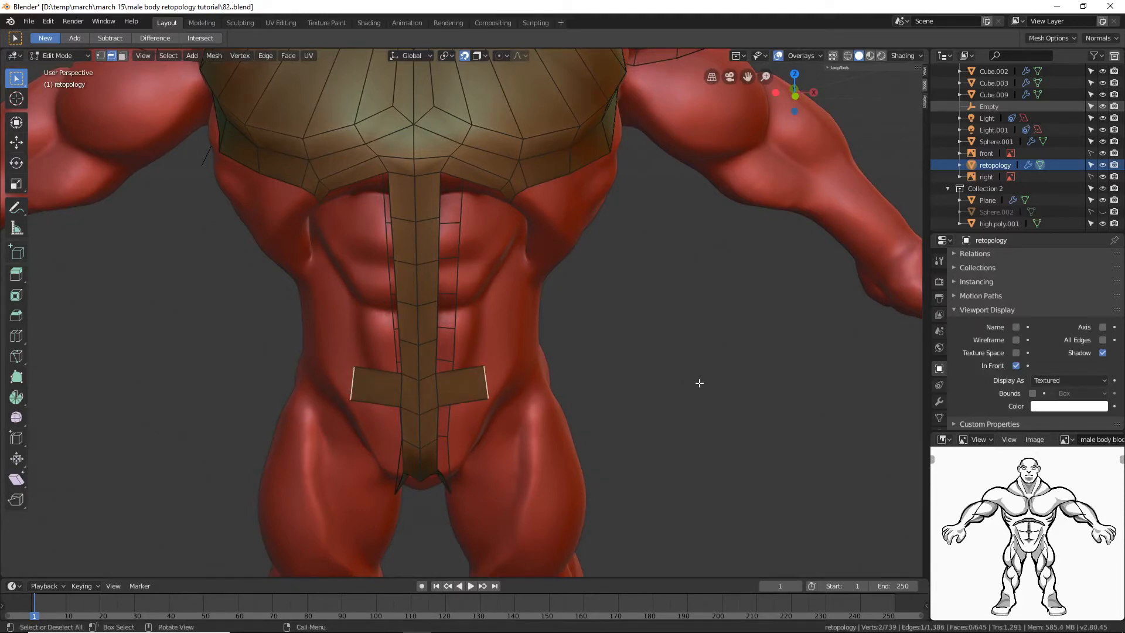
# Step: Extrude the outer edge of the new waist face five more times around the flank toward the back strip
pyautogui.moveTo(700, 383); pyautogui.dragTo(543, 360, button='middle')
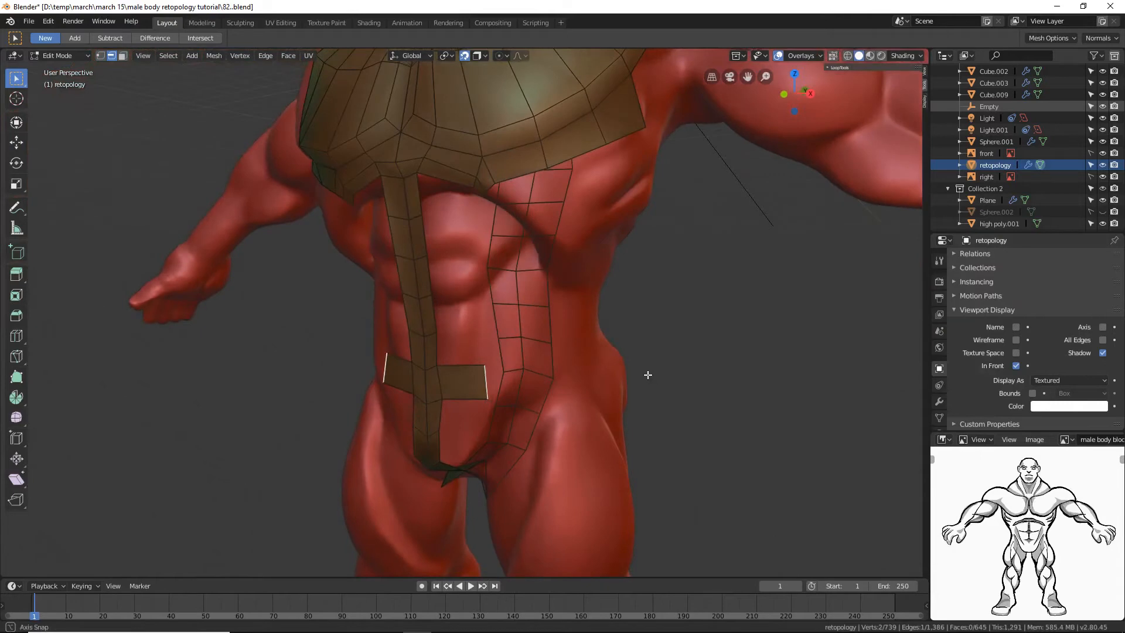
pyautogui.keyDown('ctrl'); pyautogui.rightClick(537, 377); pyautogui.keyUp('ctrl')
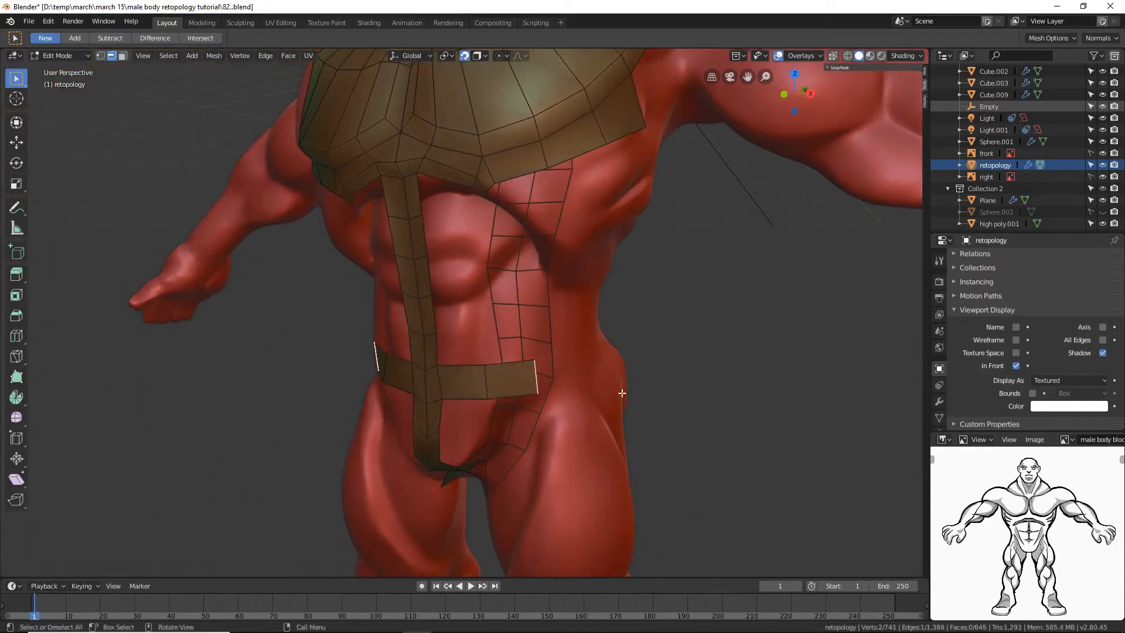
pyautogui.moveTo(697, 376); pyautogui.dragTo(648, 372, button='middle')
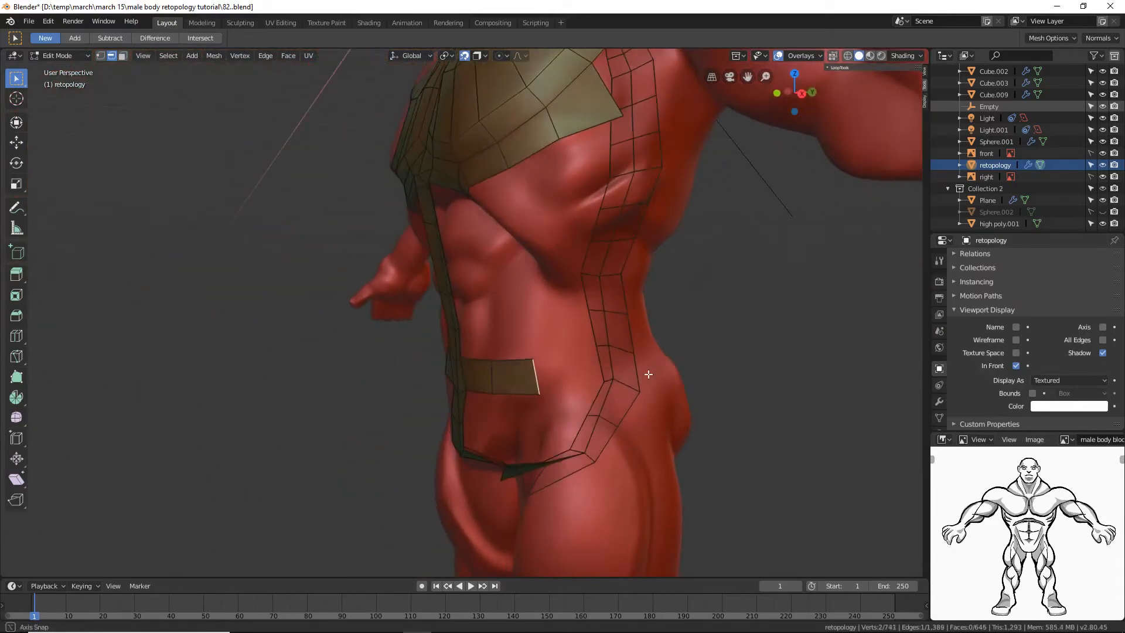
pyautogui.keyDown('ctrl'); pyautogui.rightClick(583, 372); pyautogui.keyUp('ctrl')
pyautogui.moveTo(721, 360); pyautogui.dragTo(634, 371, button='middle')
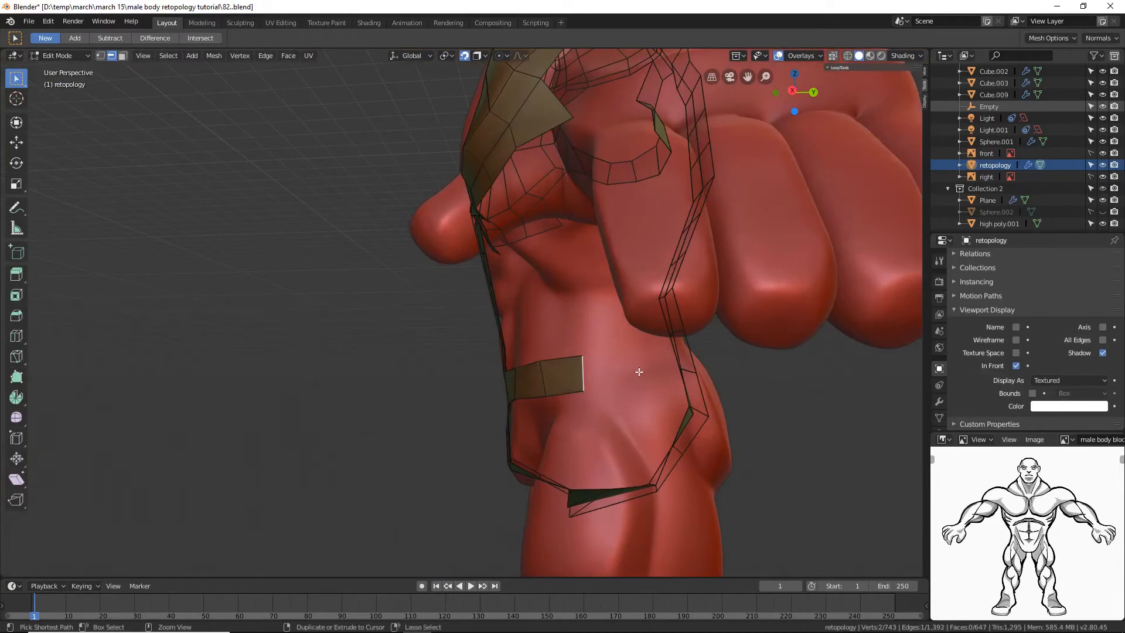
pyautogui.keyDown('ctrl'); pyautogui.rightClick(640, 371); pyautogui.keyUp('ctrl')
pyautogui.moveTo(713, 368); pyautogui.dragTo(683, 371, button='middle')
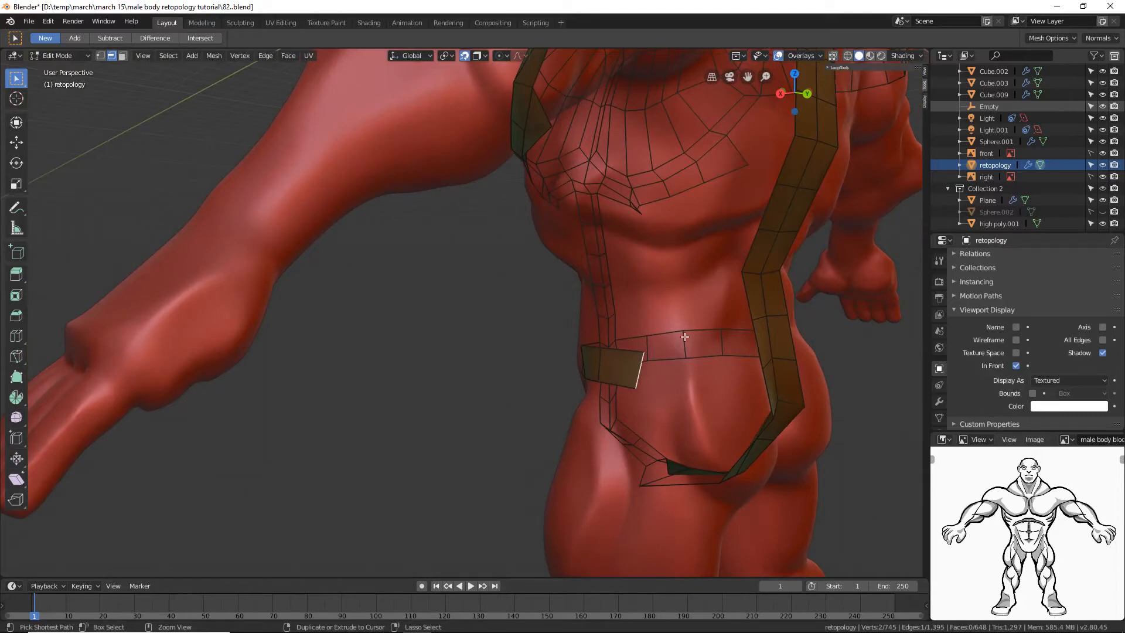
pyautogui.keyDown('ctrl'); pyautogui.rightClick(695, 369); pyautogui.keyUp('ctrl')
pyautogui.moveTo(697, 371); pyautogui.dragTo(735, 366, button='middle')
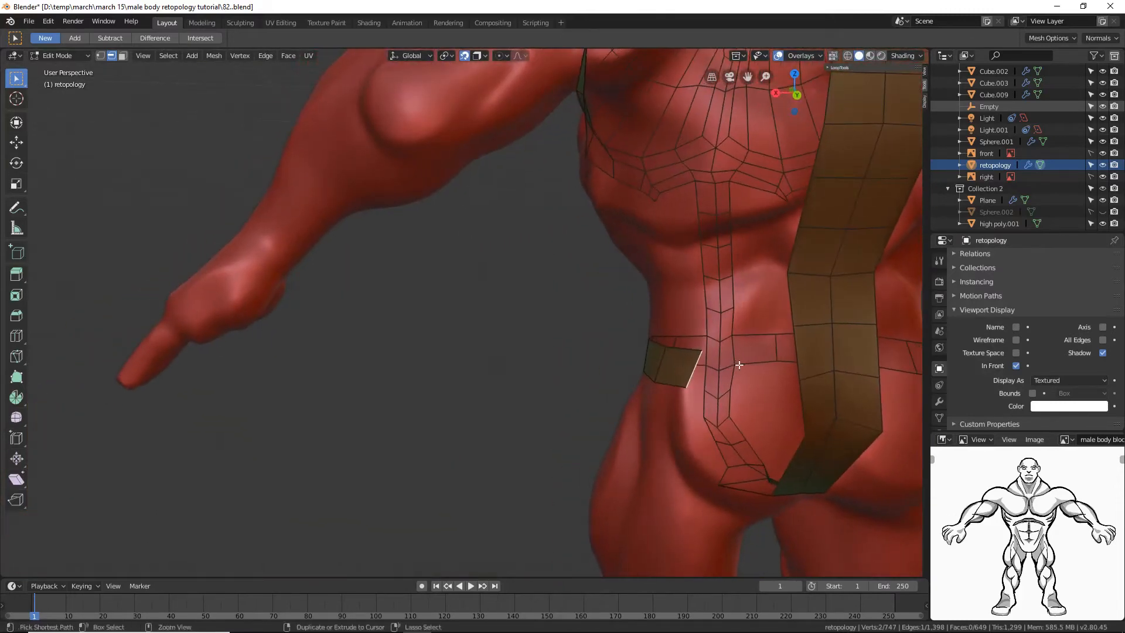
pyautogui.keyDown('ctrl'); pyautogui.rightClick(749, 362); pyautogui.keyUp('ctrl')
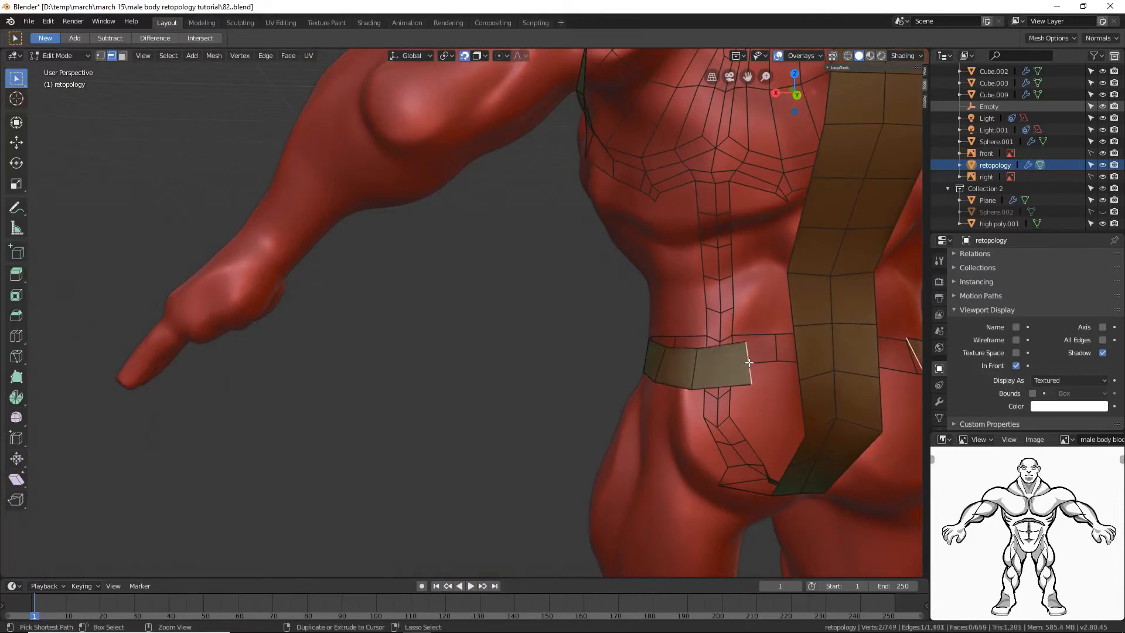
# Step: Join the waist band's end edge to the back strip's side edge with a face and save as 83.blend
pyautogui.keyDown('shift'); pyautogui.click(796, 355); pyautogui.keyUp('shift')
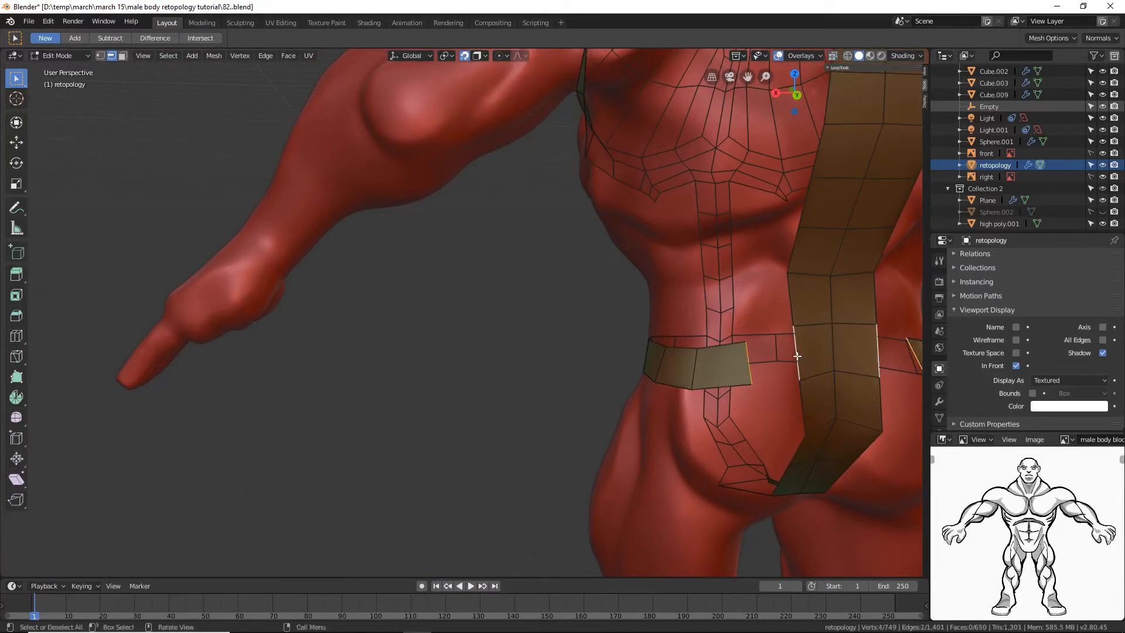
pyautogui.press('f')
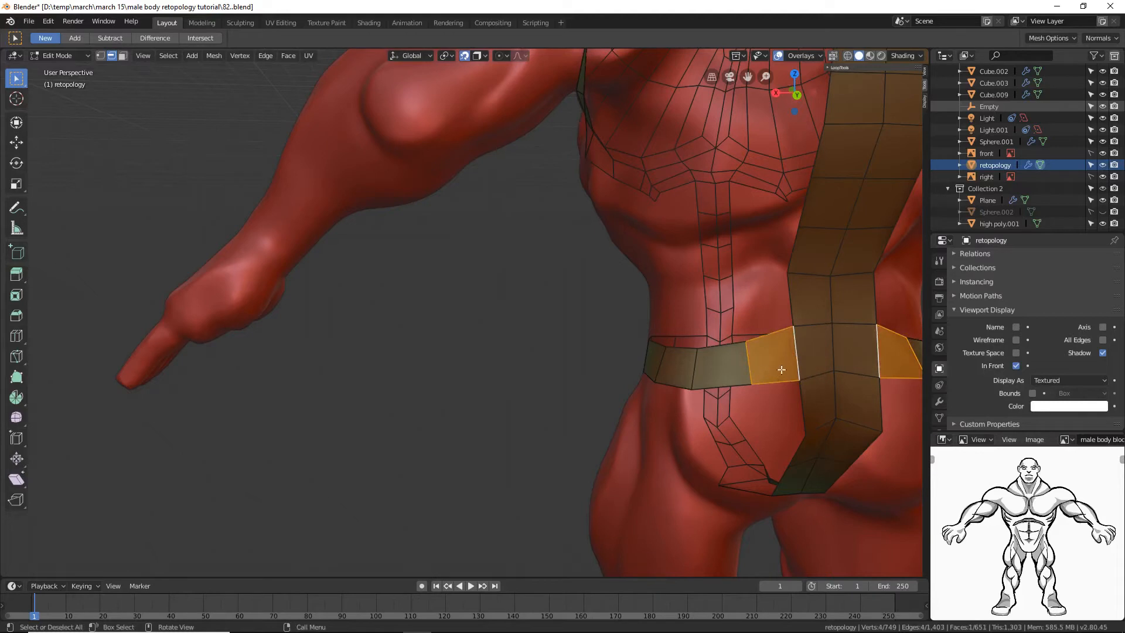
pyautogui.click(533, 431)
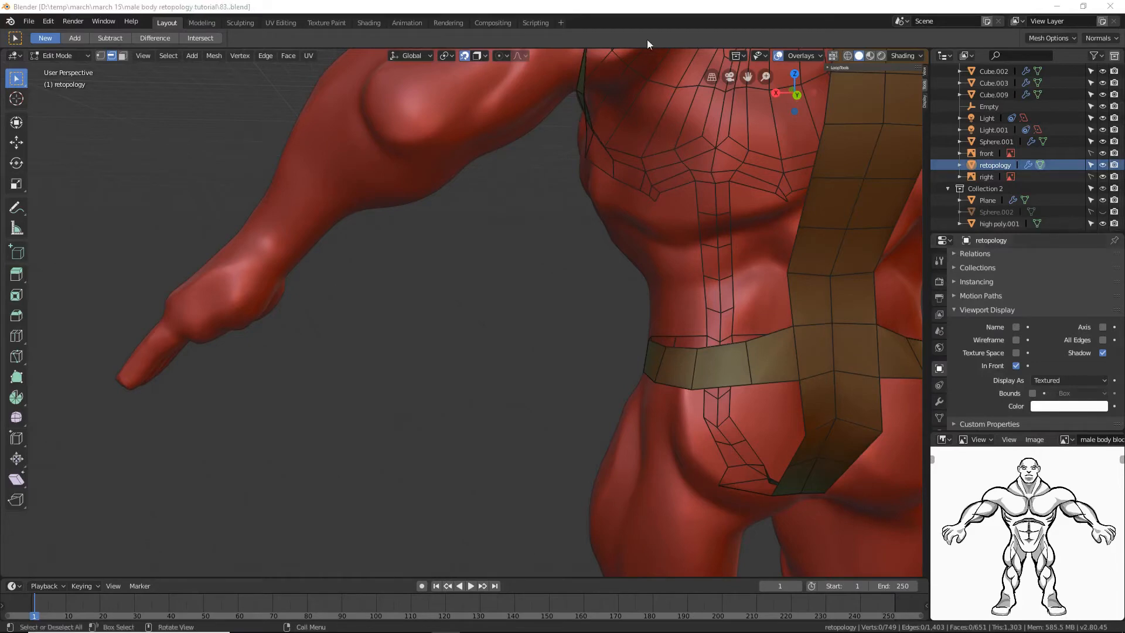
# Step: Extrude the edge at the under-pectoral tip three times, following the rib arch and flank down toward the waist band
pyautogui.moveTo(349, 294); pyautogui.dragTo(725, 319, button='middle')
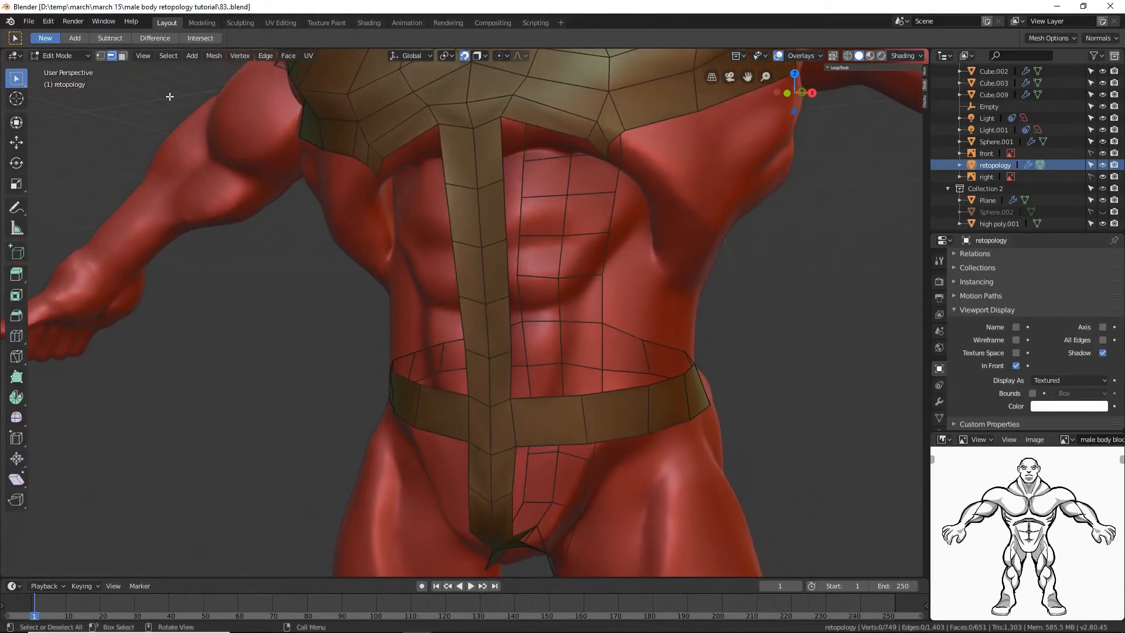
pyautogui.click(608, 147)
pyautogui.moveTo(666, 211); pyautogui.dragTo(649, 176, button='middle')
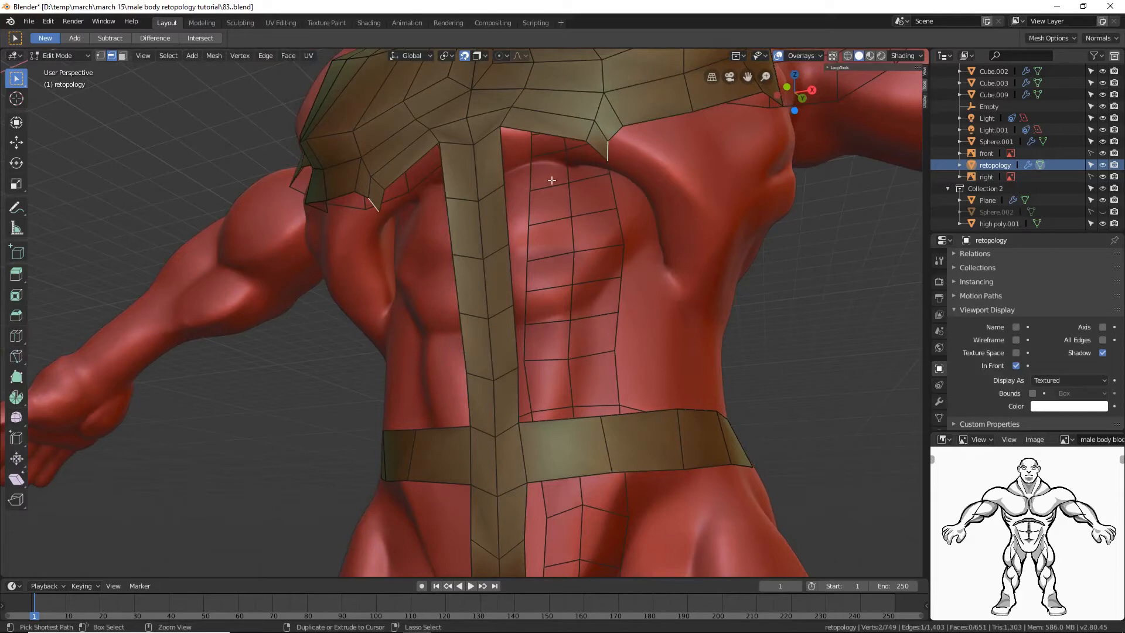
pyautogui.keyDown('ctrl'); pyautogui.rightClick(667, 208); pyautogui.keyUp('ctrl')
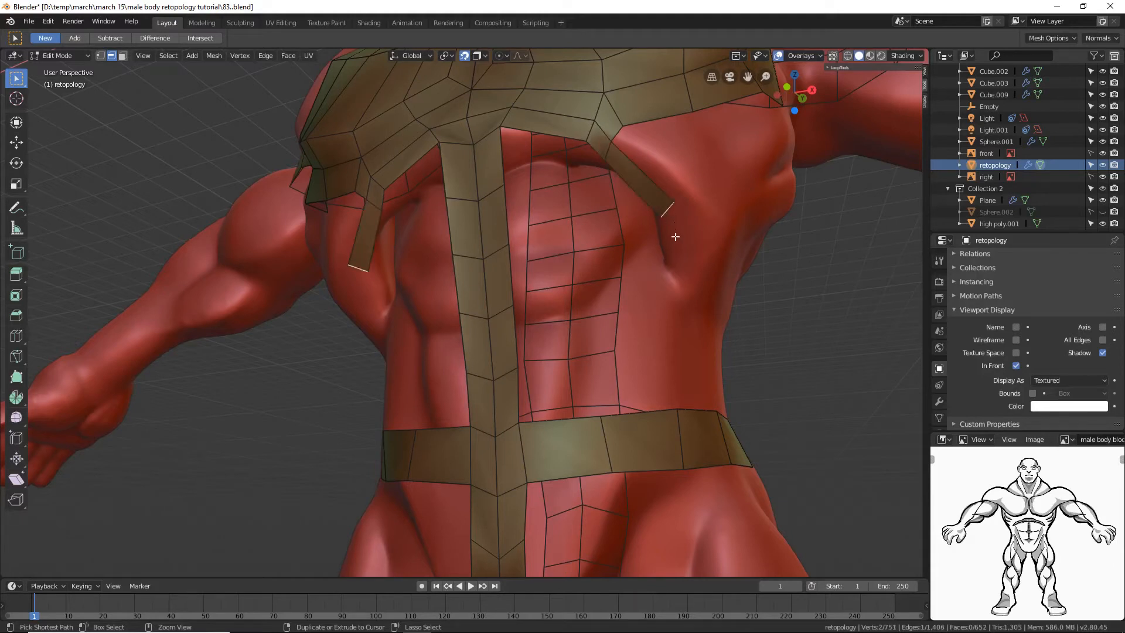
pyautogui.keyDown('ctrl'); pyautogui.rightClick(679, 287); pyautogui.keyUp('ctrl')
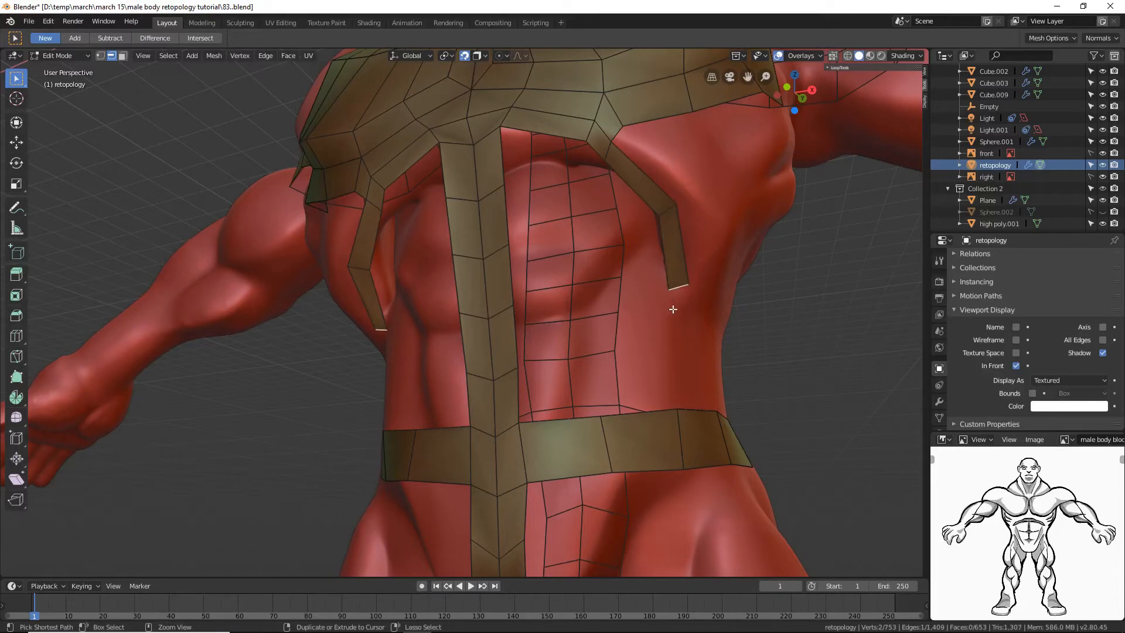
pyautogui.keyDown('ctrl'); pyautogui.rightClick(686, 348); pyautogui.keyUp('ctrl')
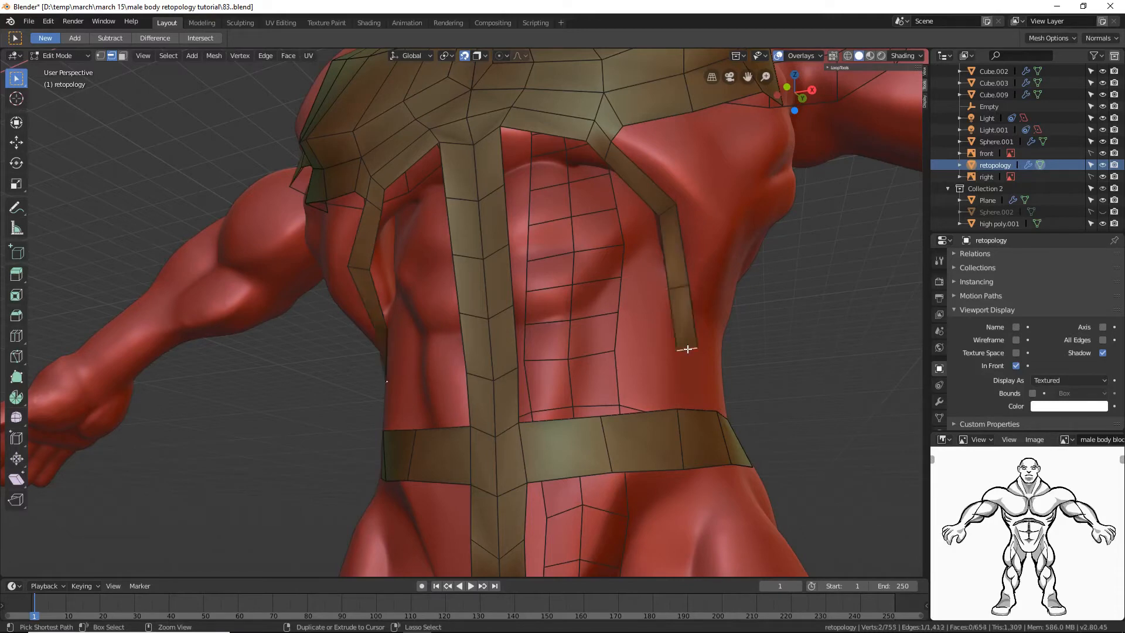
# Step: Join the rib strip's lower edge to the waist band's upper edge with a face and save as 85.blend
pyautogui.moveTo(773, 354); pyautogui.dragTo(761, 387, button='middle')
pyautogui.keyDown('shift'); pyautogui.click(700, 408); pyautogui.keyUp('shift')
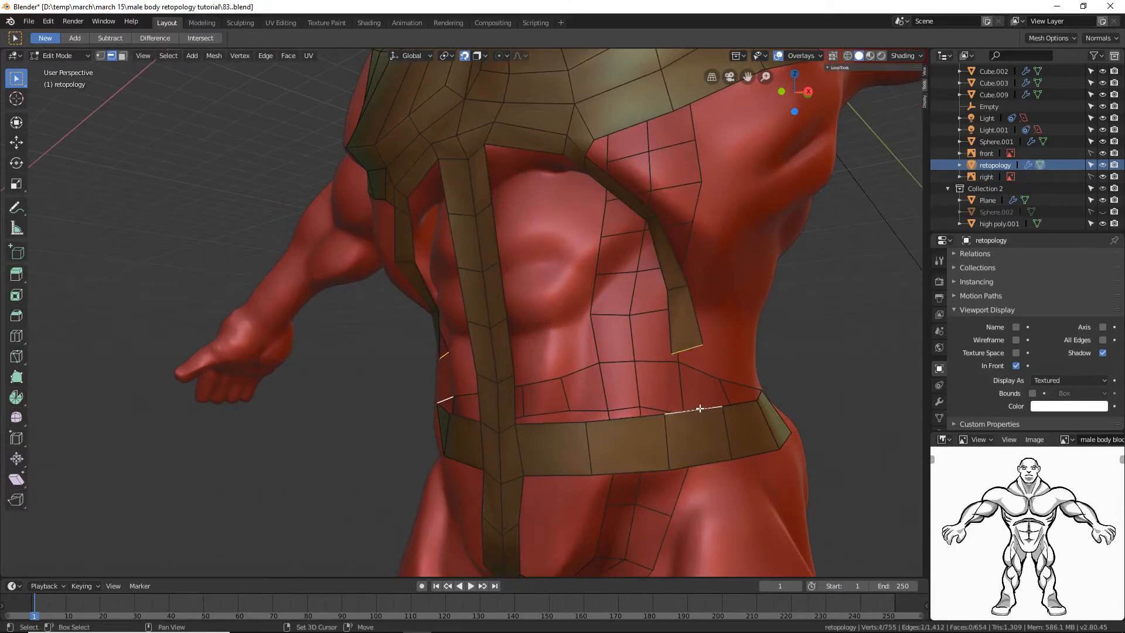
pyautogui.press('f')
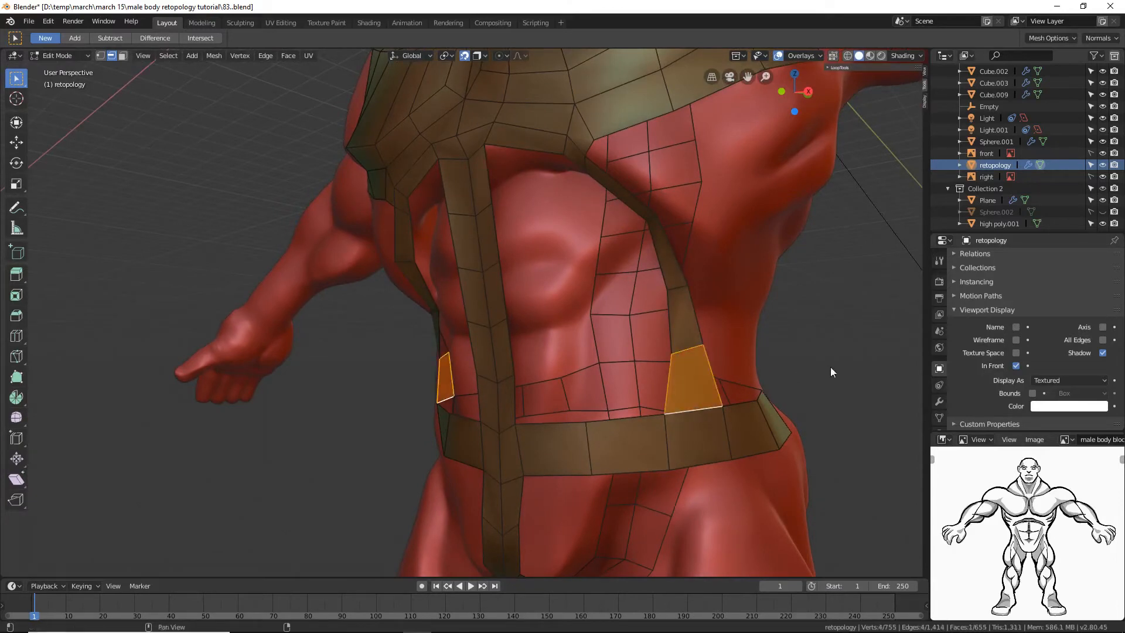
pyautogui.hotkey('alt', 'a')
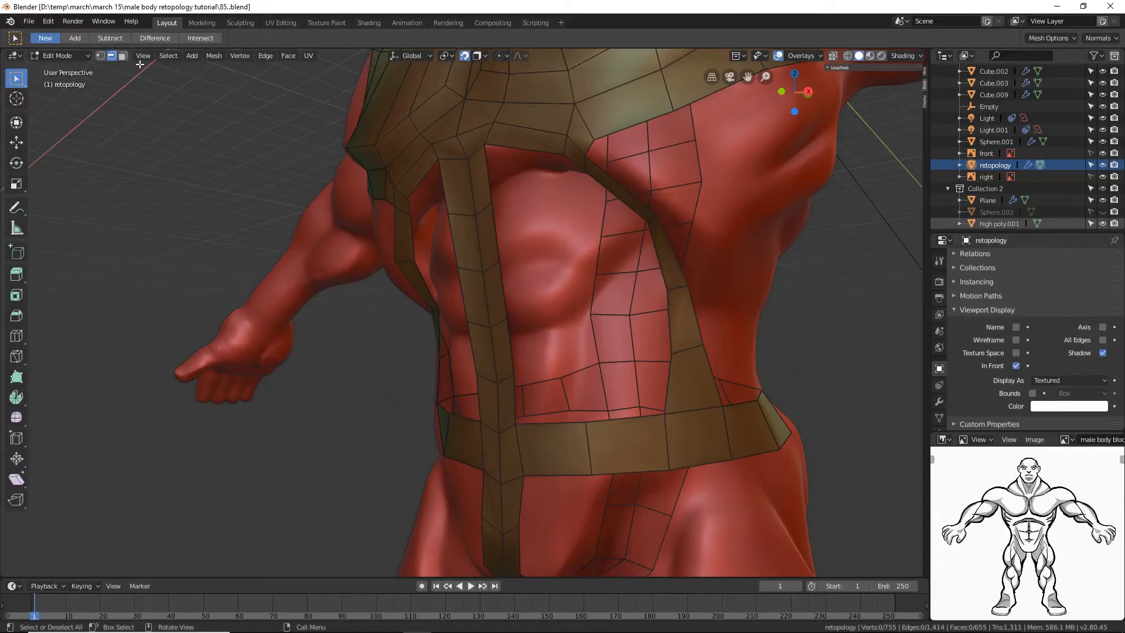
# Step: Select the boundary loop around the abdominal opening in vertex mode to check its vertex count, and clear the selection
pyautogui.click(100, 57)
pyautogui.moveTo(596, 369); pyautogui.dragTo(628, 377, button='middle')
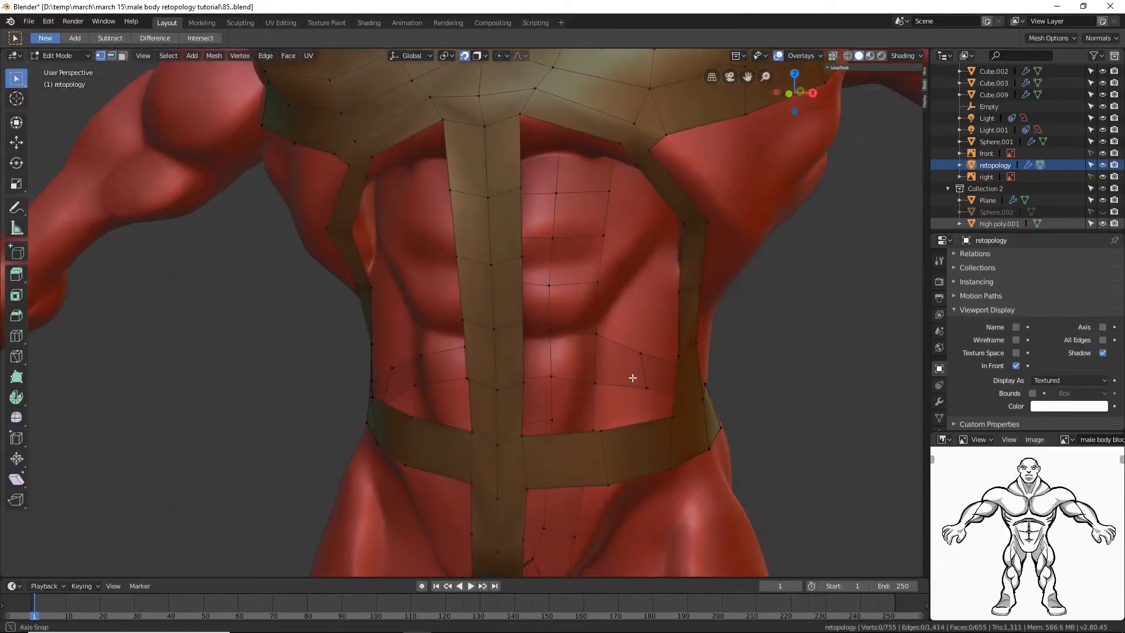
pyautogui.keyDown('alt'); pyautogui.click(651, 421); pyautogui.keyUp('alt')
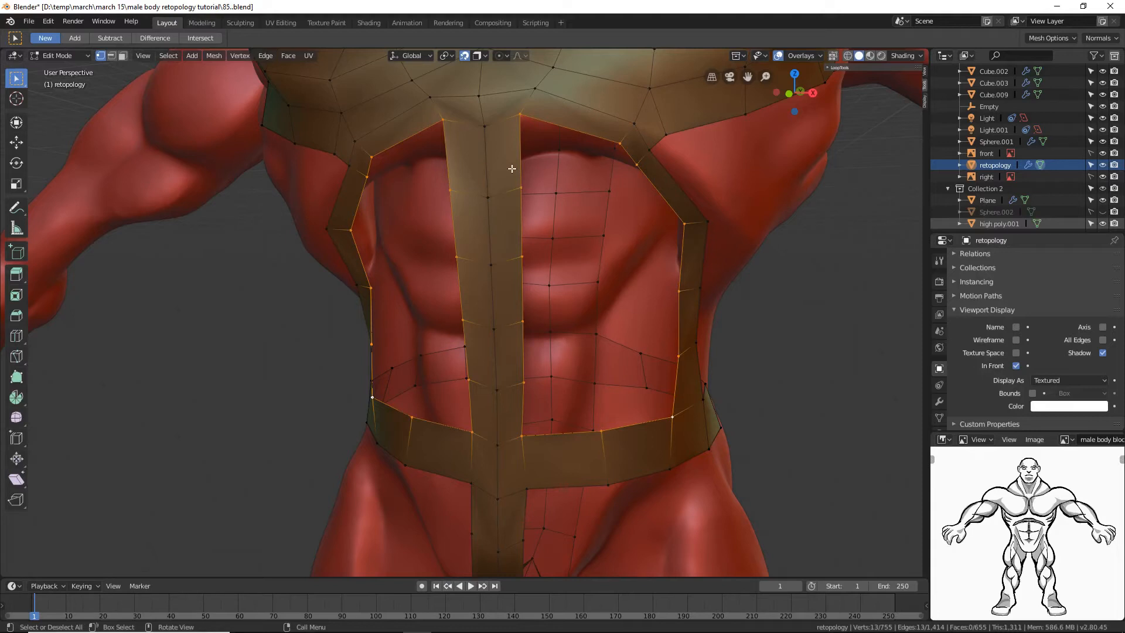
pyautogui.click(816, 271)
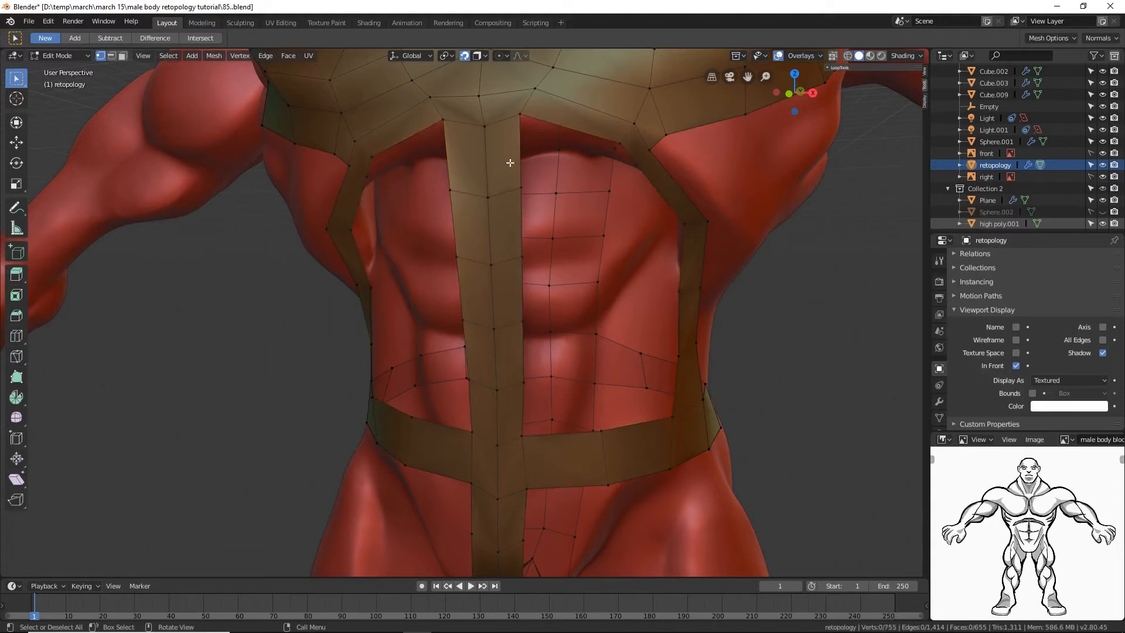
# Step: Add one loop cut across the top segment of the abdominal strip with a slide factor of -0.476
pyautogui.hotkey('ctrl', 'r')
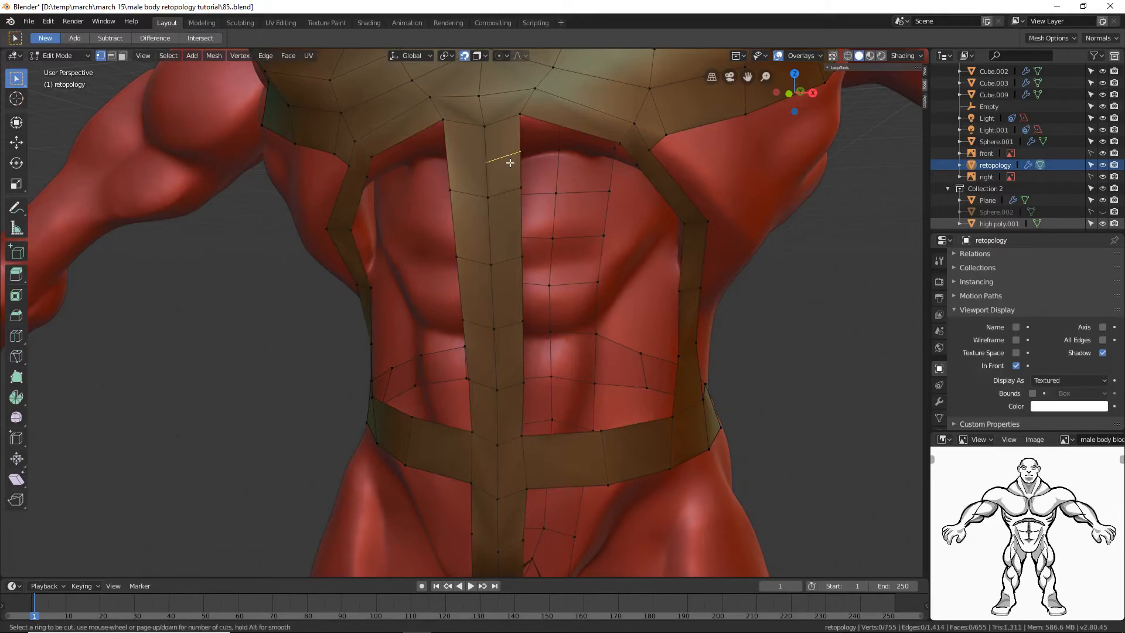
pyautogui.click(509, 162)
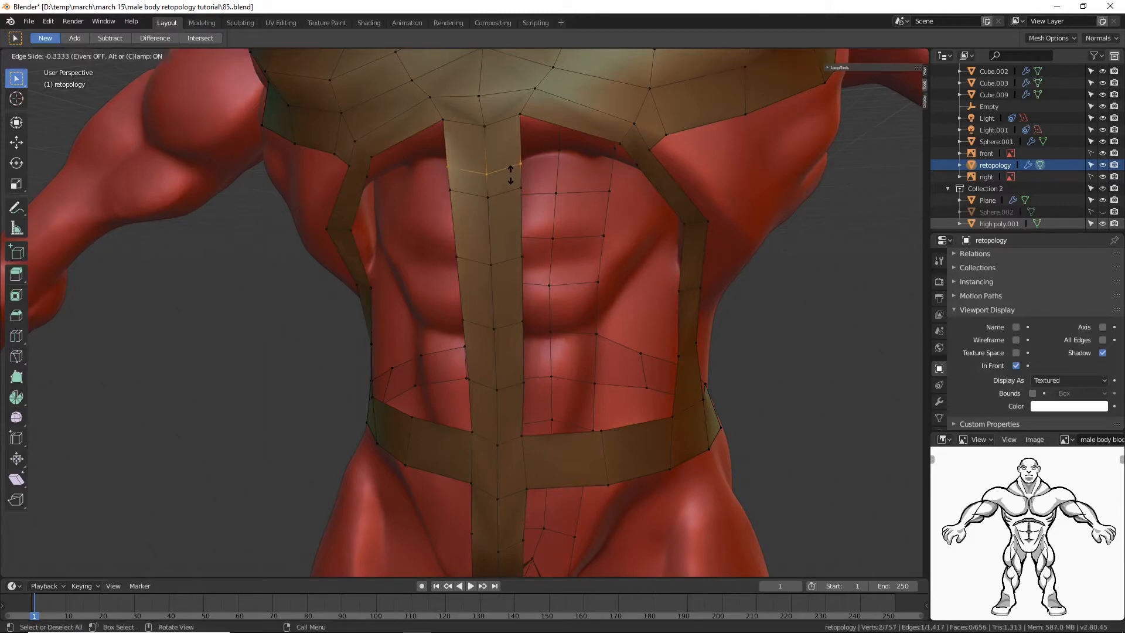
pyautogui.click(510, 180)
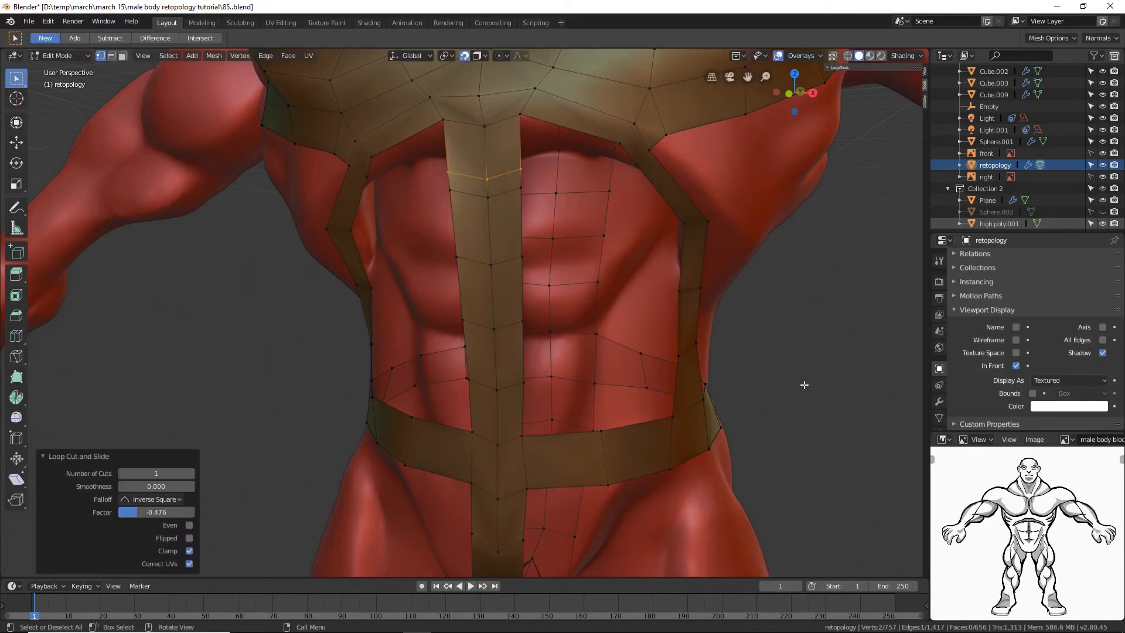
pyautogui.click(803, 384)
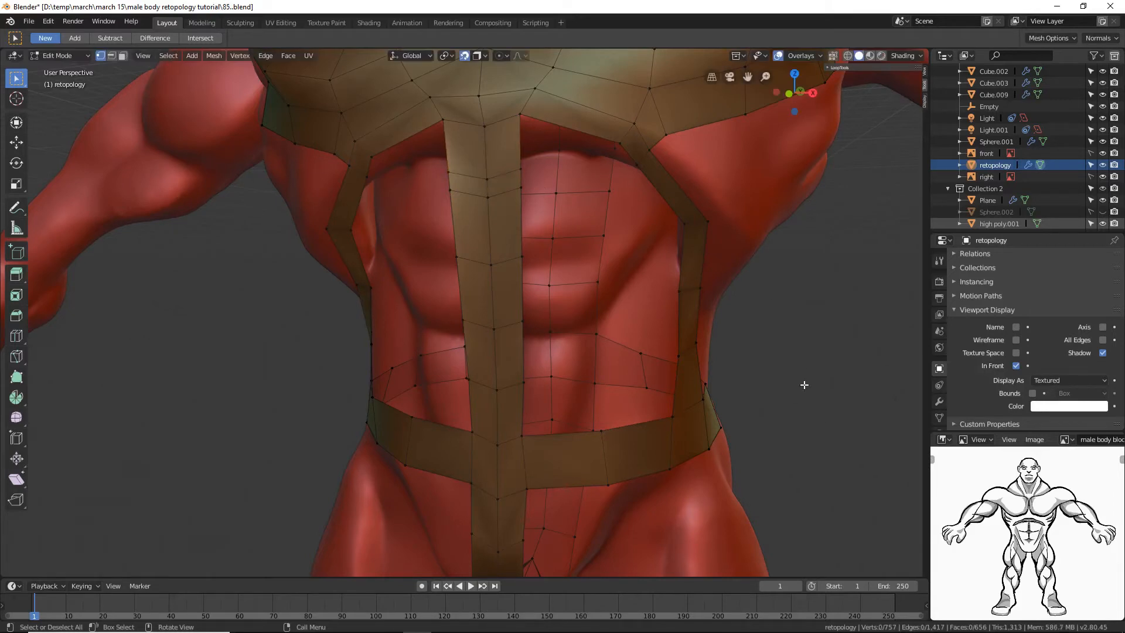
# Step: Select the boundary loop around the abdominal opening and Grid Fill it with span 5 and offset 0
pyautogui.keyDown('alt'); pyautogui.click(674, 416); pyautogui.keyUp('alt')
pyautogui.keyDown('alt'); pyautogui.click(670, 416); pyautogui.keyUp('alt')
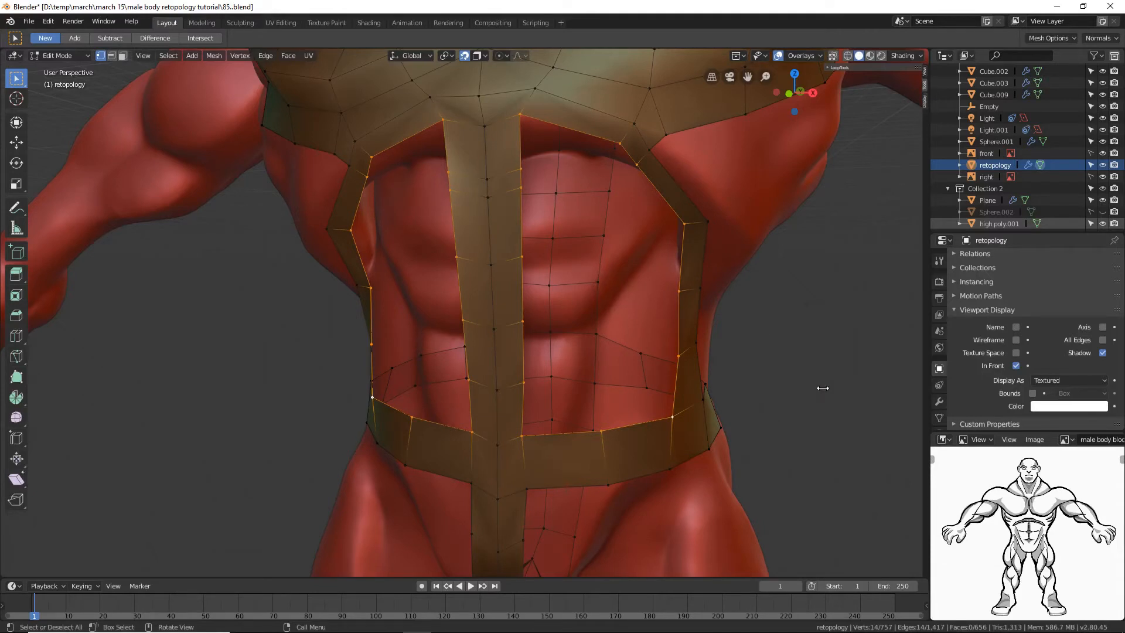
pyautogui.hotkey('ctrl', 'f')
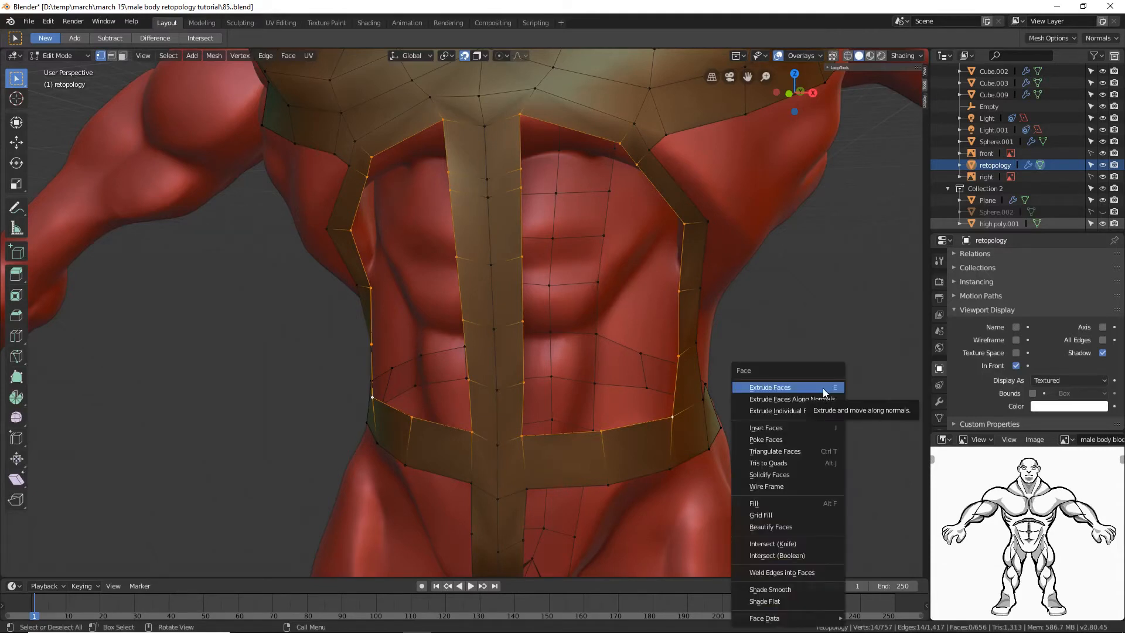
pyautogui.click(799, 513)
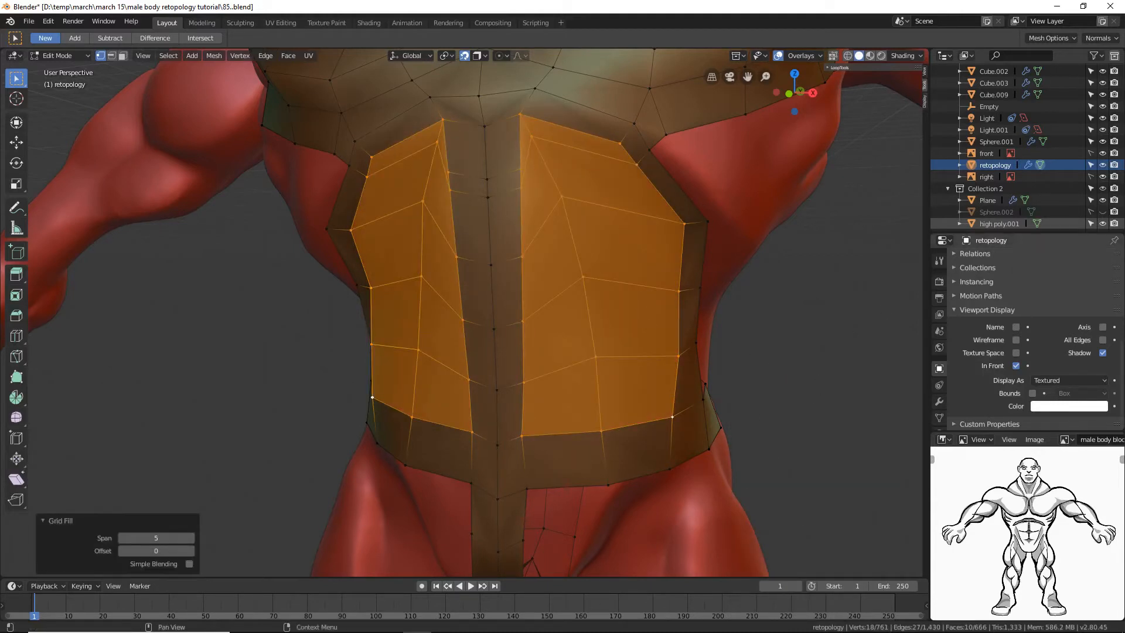
# Step: Save the file as 86.blend and snap the grid-filled abdominal vertices onto the body surface with a zero-distance move
pyautogui.hotkey('ctrl', 'alt', 's')
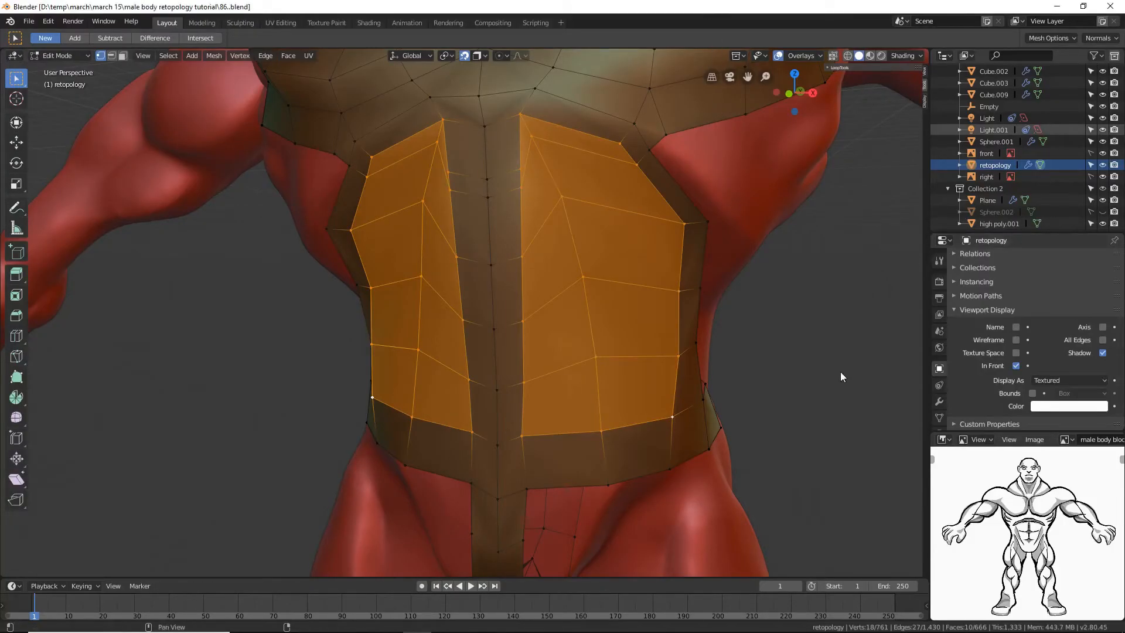
pyautogui.press('g')
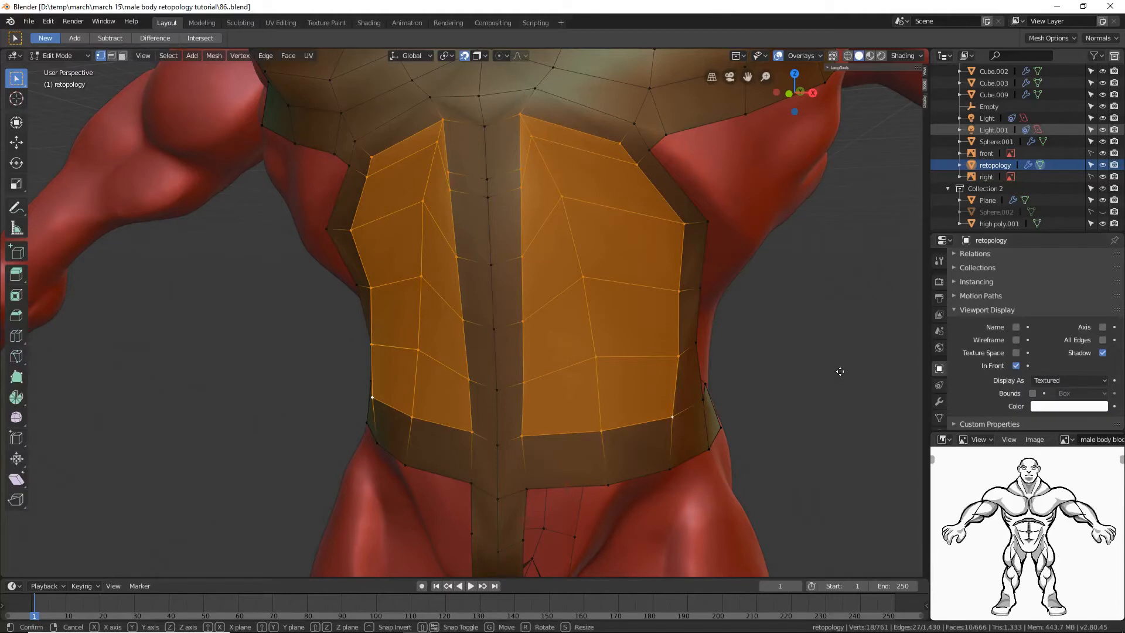
pyautogui.click(840, 373)
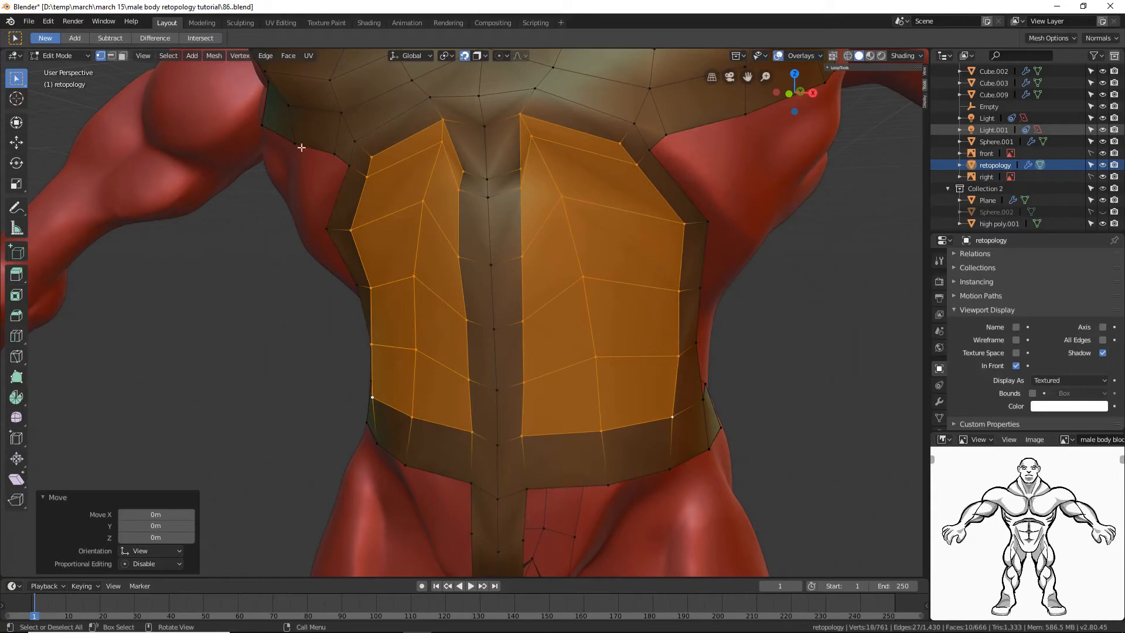
# Step: Relax the filled abdominal grid by applying Smooth Vertices repeatedly at 0.500 smoothing, clear the selection and save as 87.blend
pyautogui.click(239, 55)
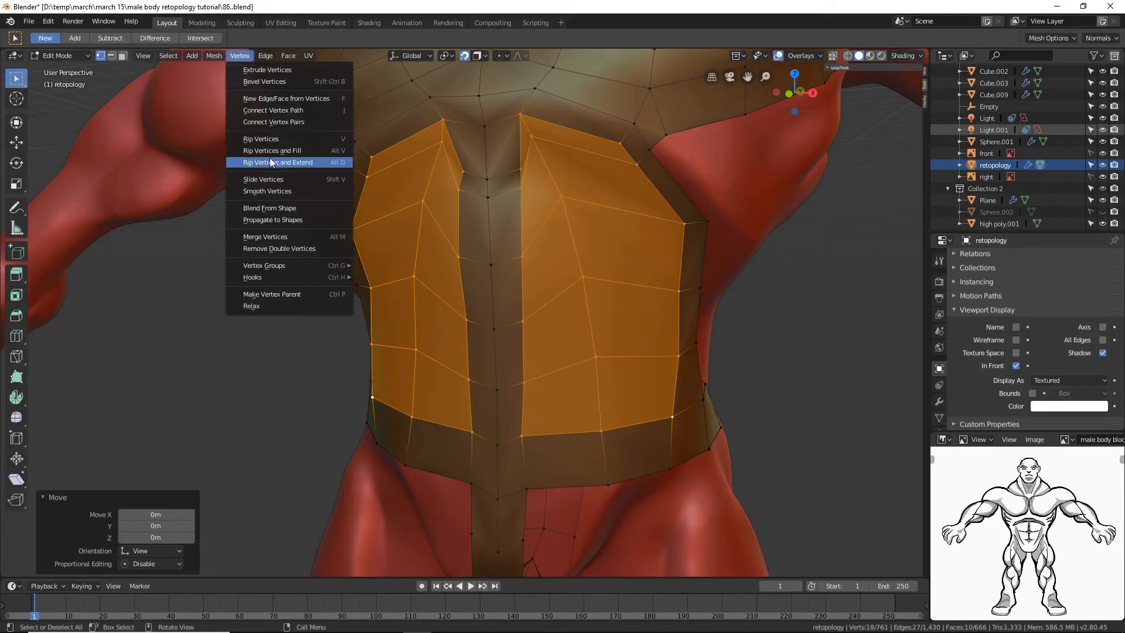
pyautogui.click(307, 190)
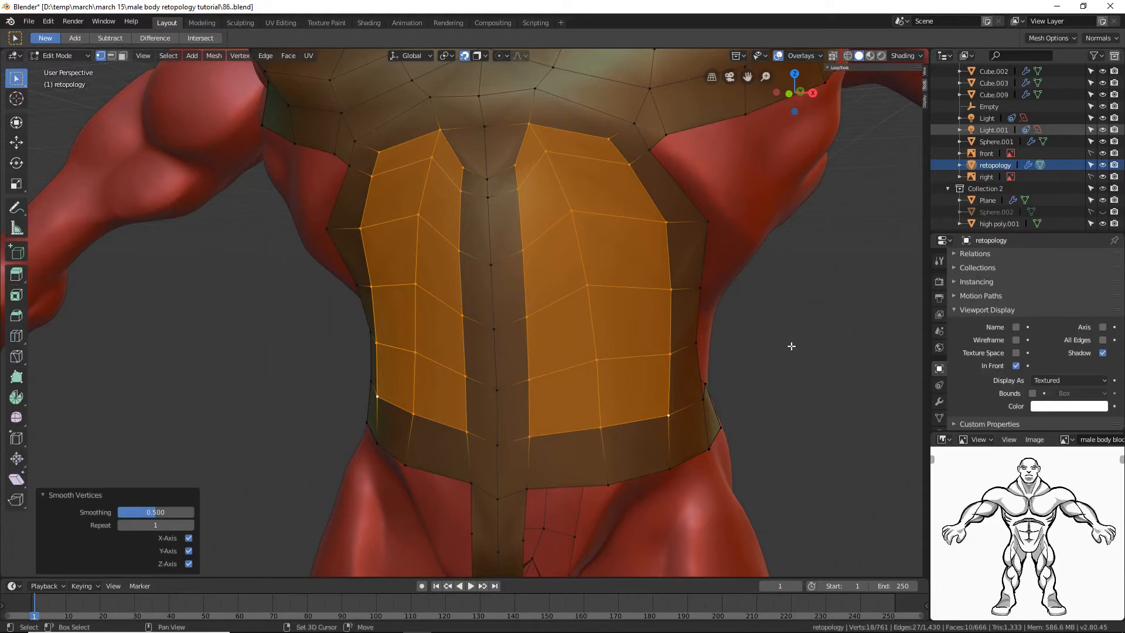
pyautogui.hotkey('shift', 'r')
pyautogui.hotkey('shift', 'r')
pyautogui.hotkey('shift', 'r')
pyautogui.hotkey('shift', 'r')
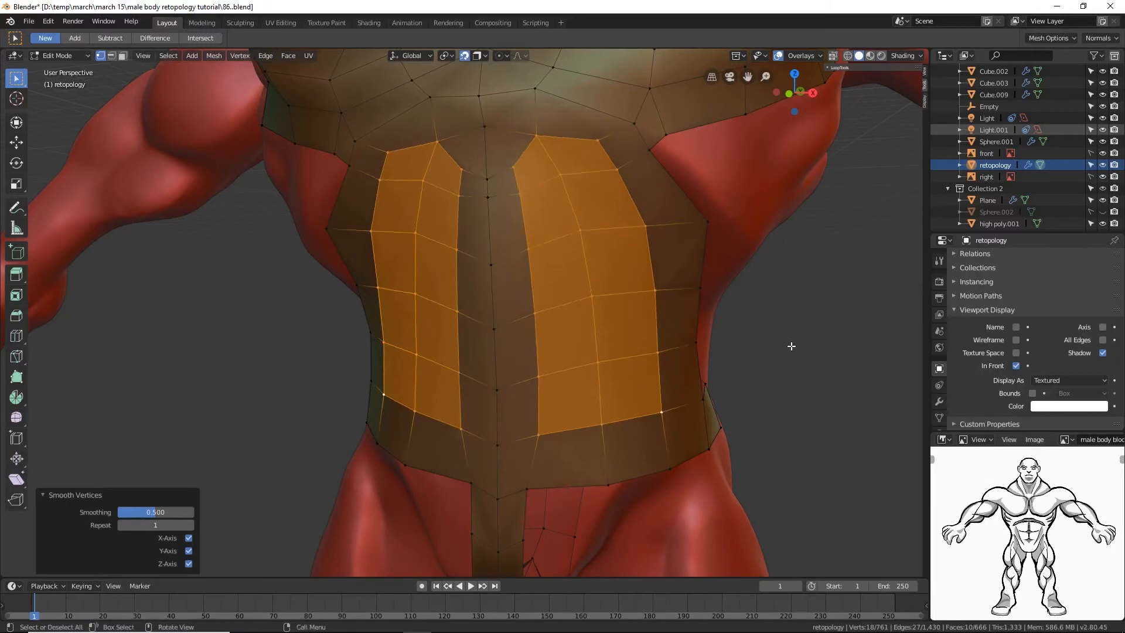
pyautogui.hotkey('shift', 'r')
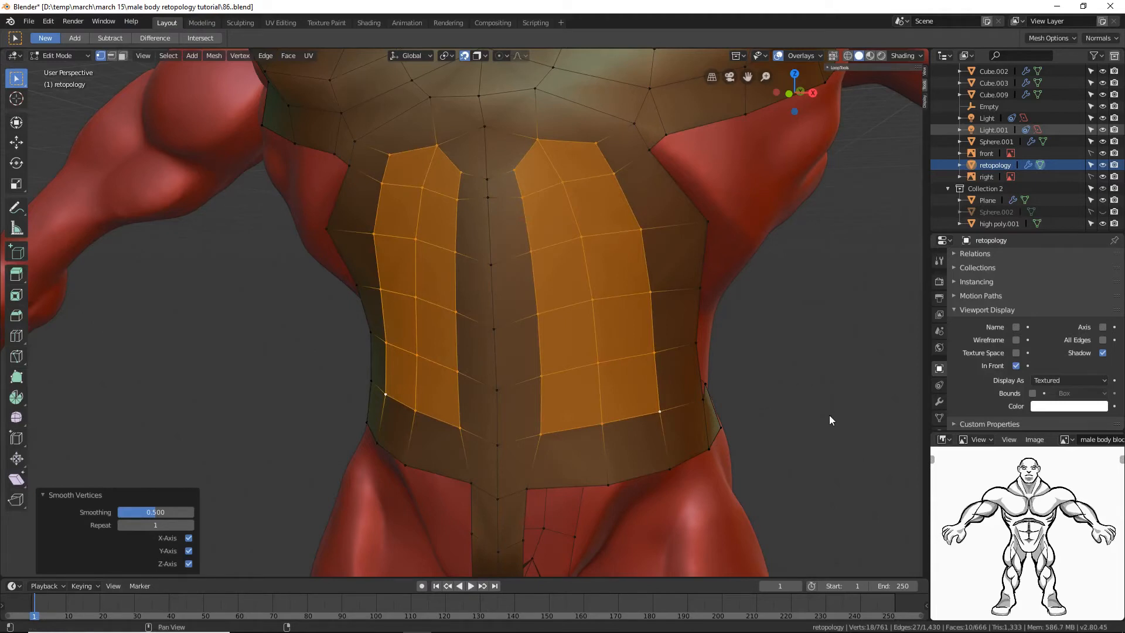
pyautogui.hotkey('alt', 'a')
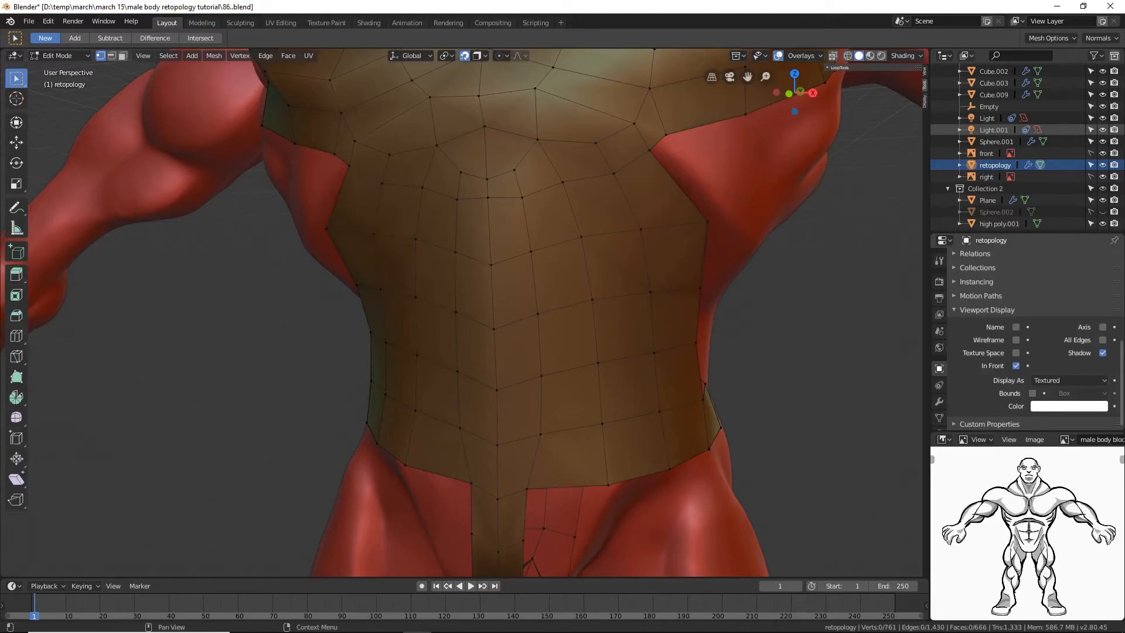
pyautogui.hotkey('ctrl', 'alt', 's')
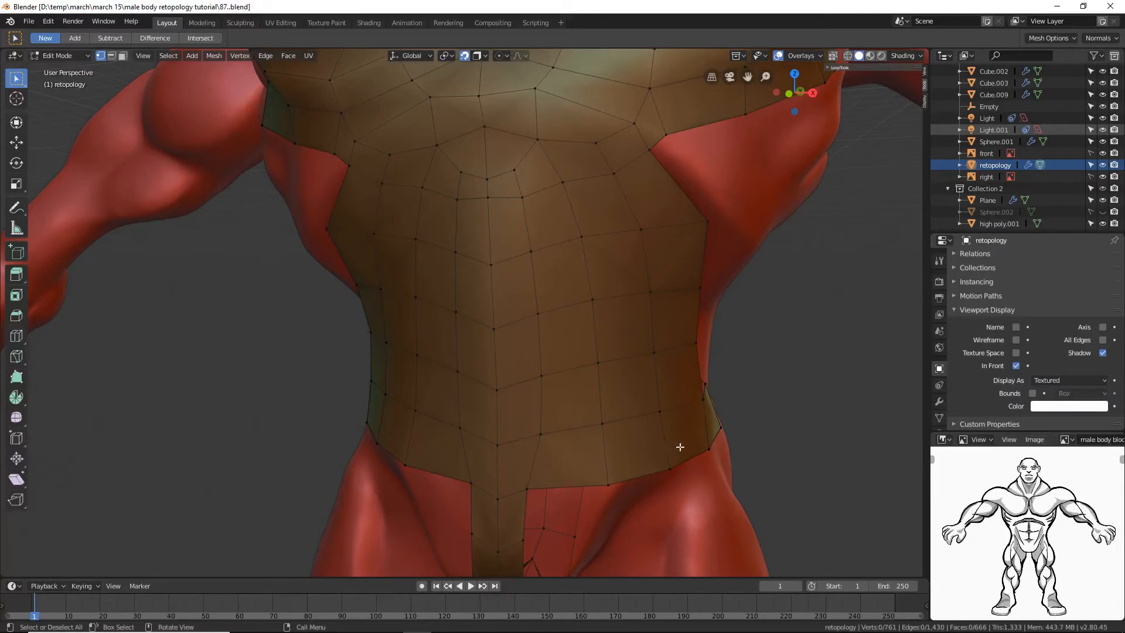
# Step: Delete the three faces forming the abdomen's lower outer corner in face mode and save as 89.blend
pyautogui.click(123, 56)
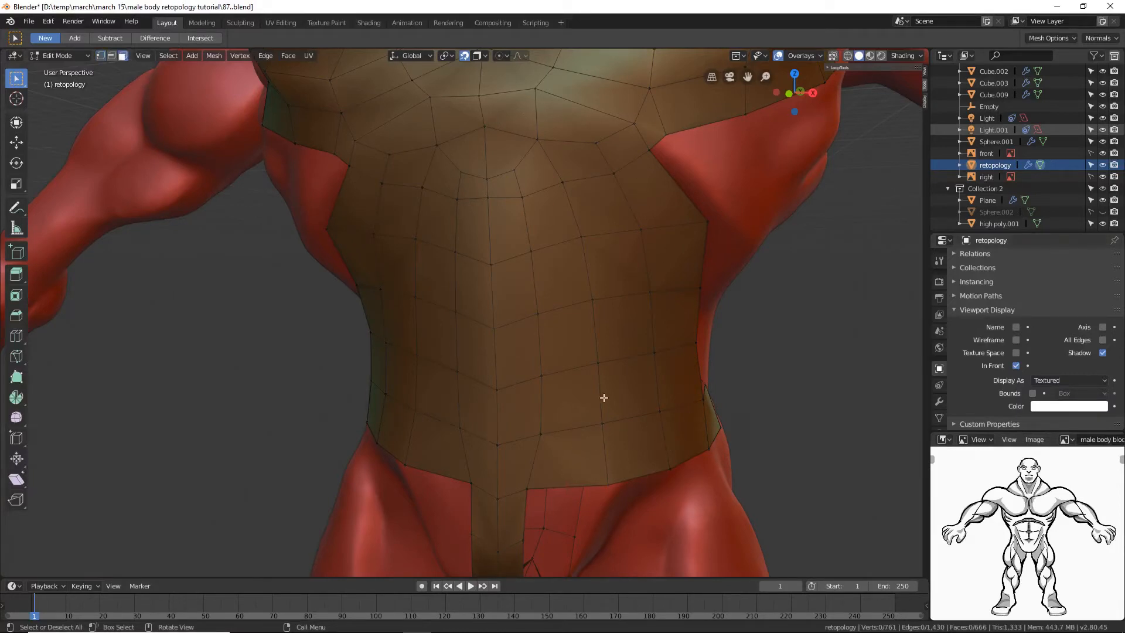
pyautogui.click(679, 393)
pyautogui.keyDown('shift'); pyautogui.click(684, 429); pyautogui.keyUp('shift')
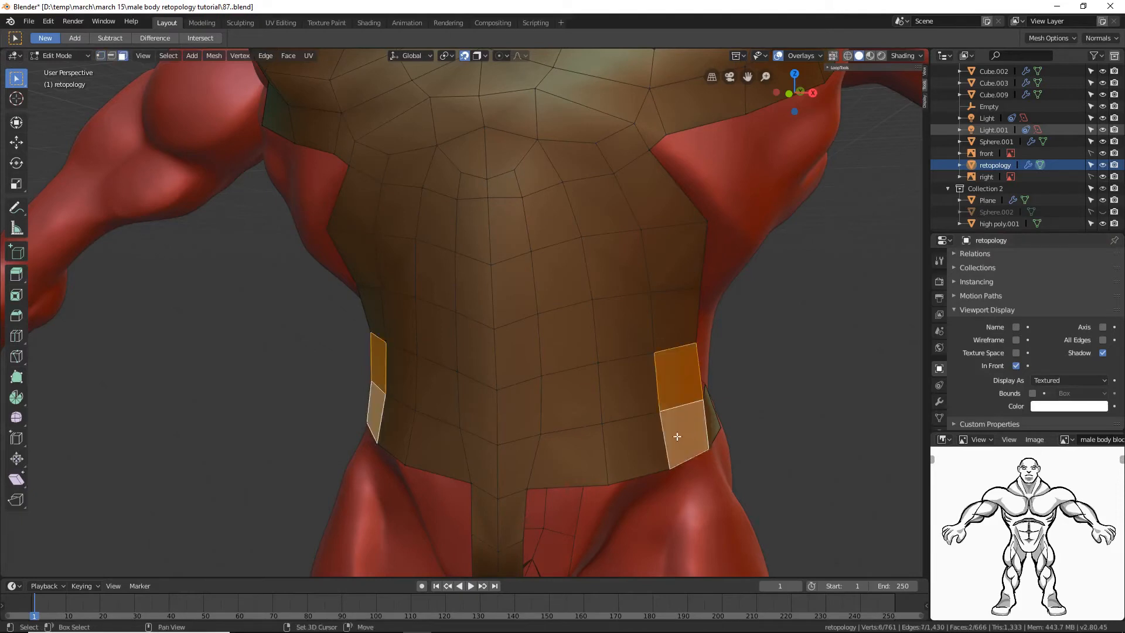
pyautogui.keyDown('shift'); pyautogui.click(637, 449); pyautogui.keyUp('shift')
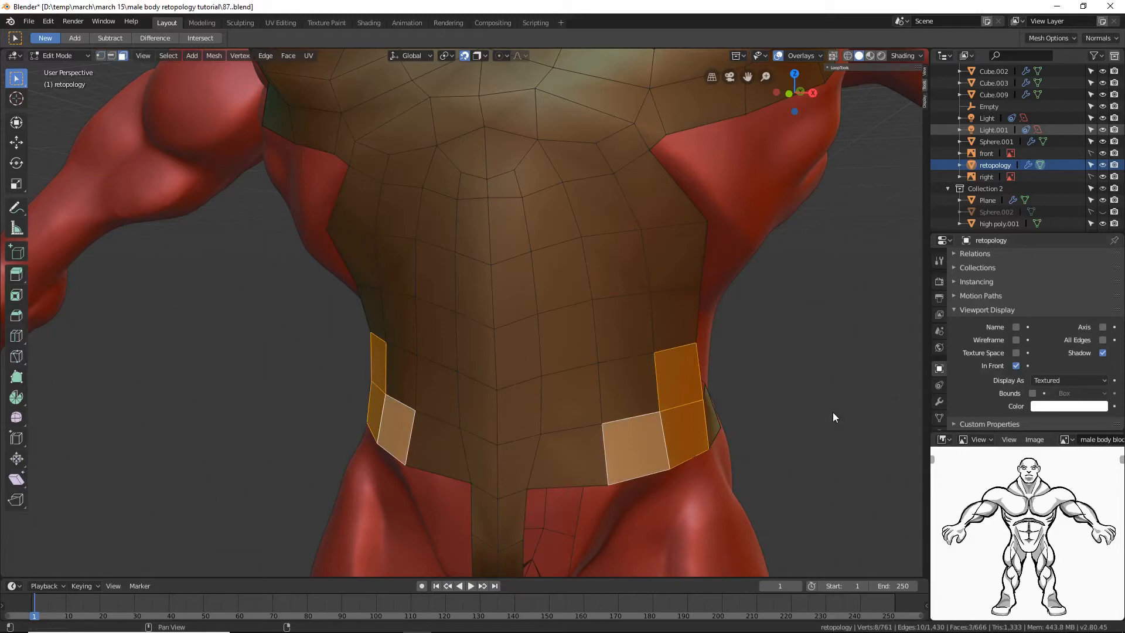
pyautogui.press('x')
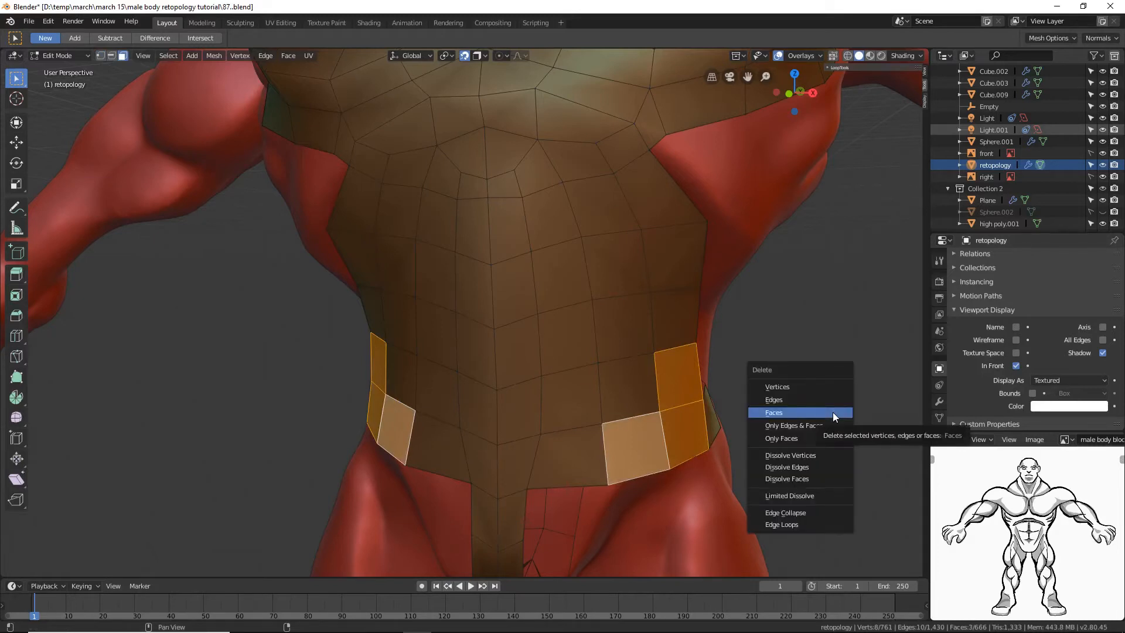
pyautogui.click(832, 412)
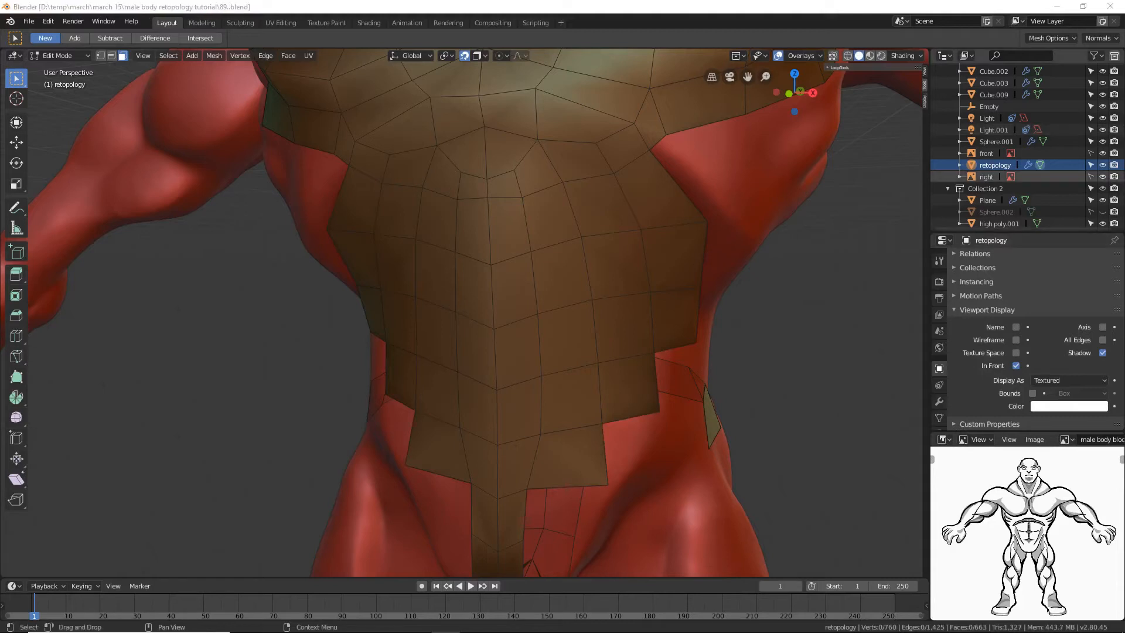
pyautogui.hotkey('ctrl', 'alt', 's')
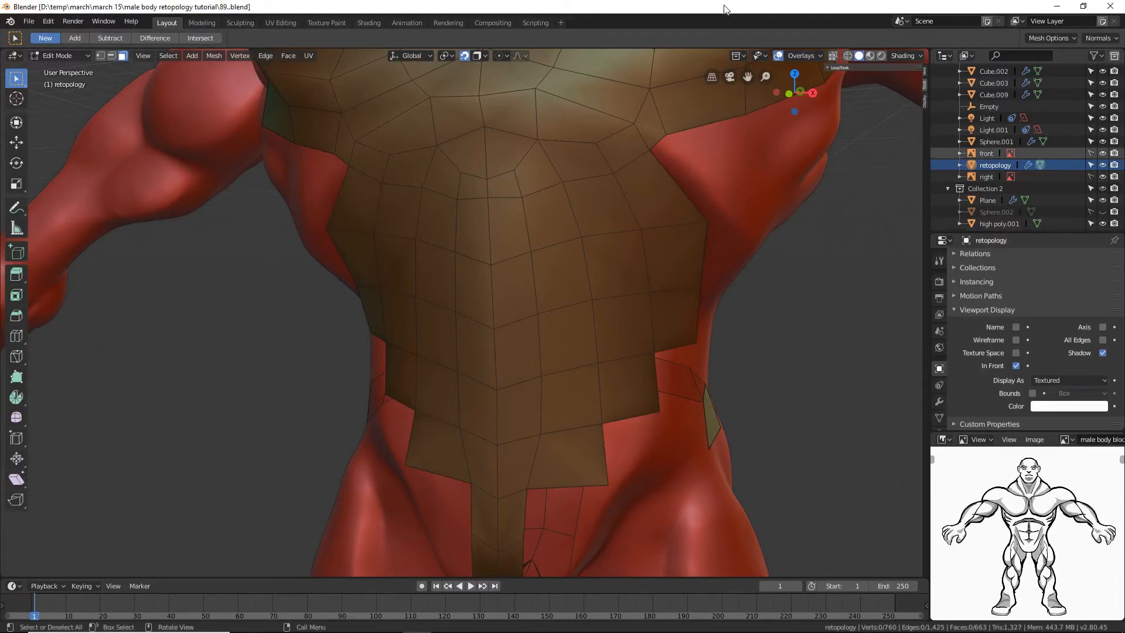
# Step: Extrude a vertex diagonally outward and down from the abdomen's lower outer corner, and fill a side quad between it and the patch's stepped edge
pyautogui.click(101, 56)
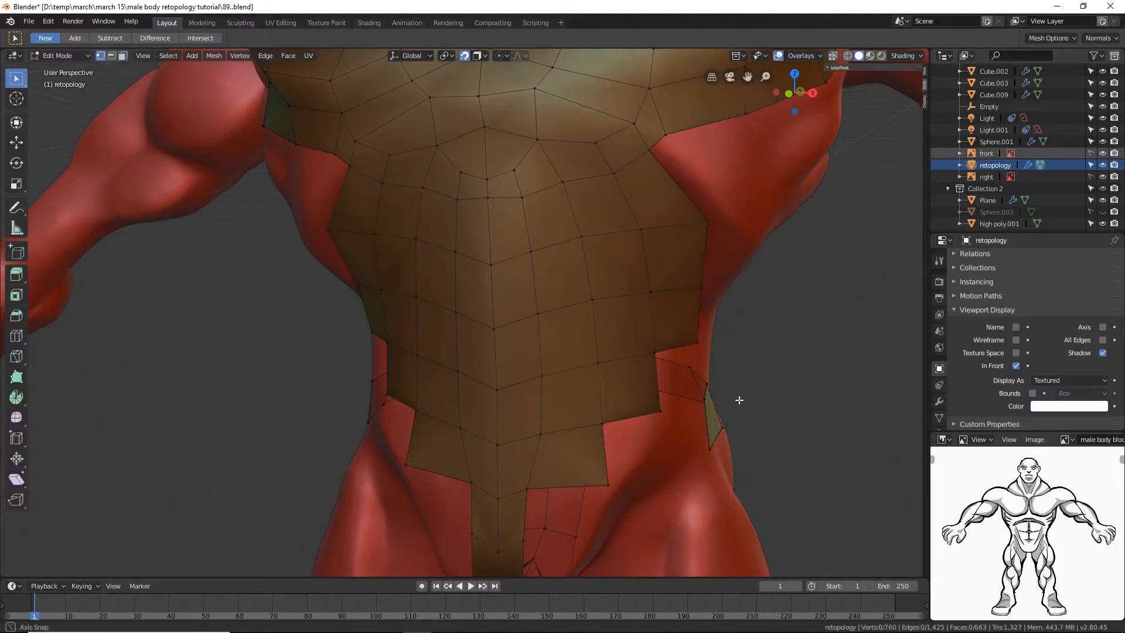
pyautogui.moveTo(735, 402); pyautogui.dragTo(711, 376, button='middle')
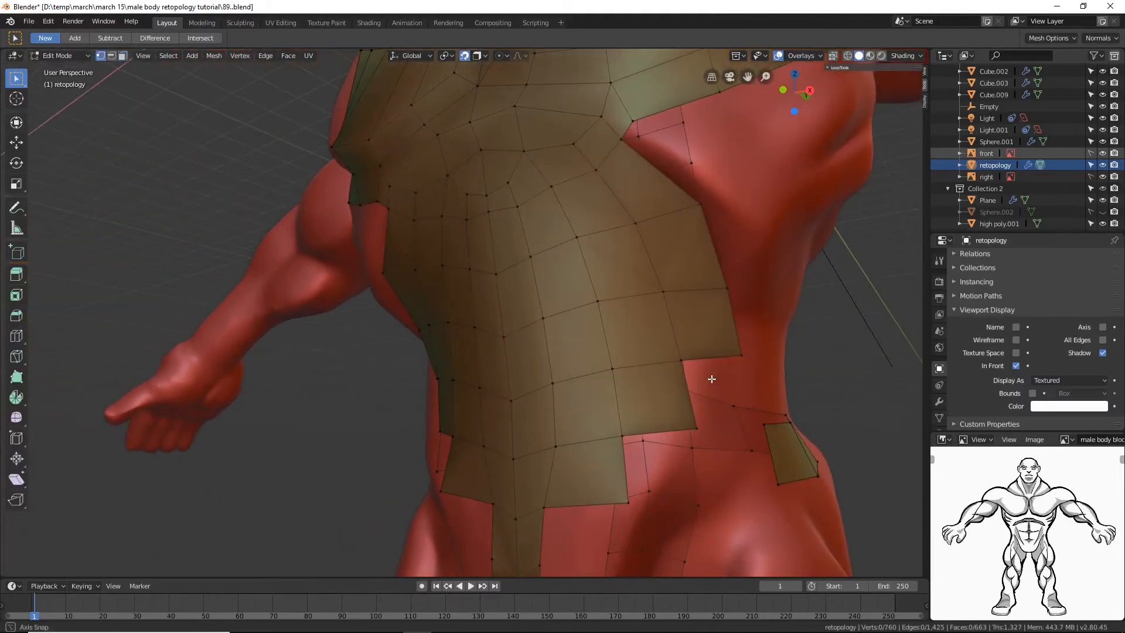
pyautogui.click(697, 428)
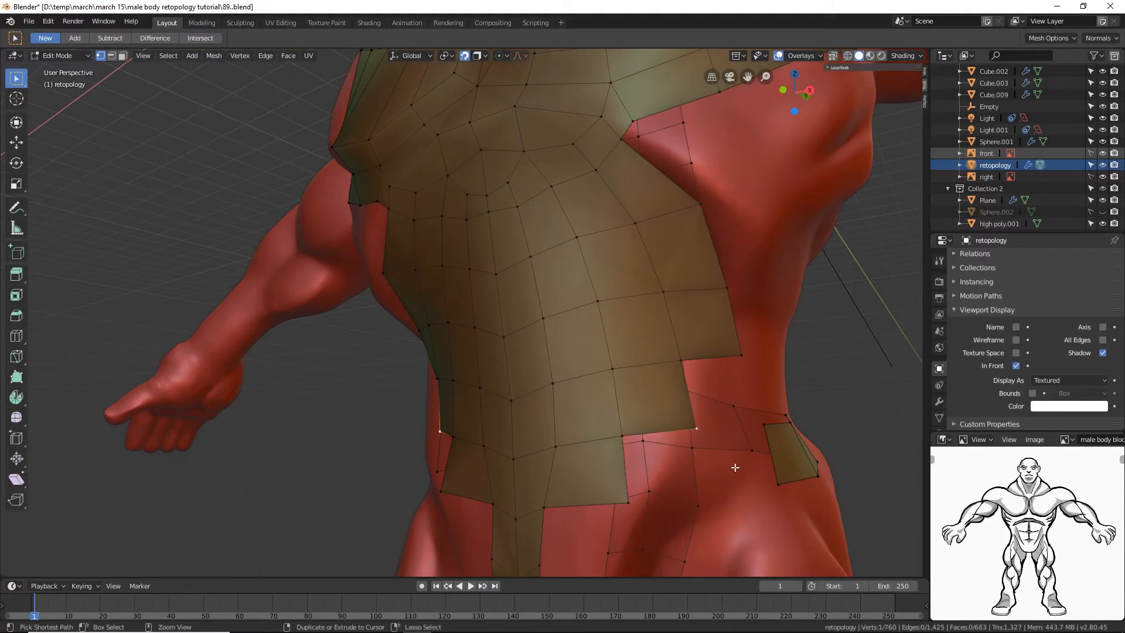
pyautogui.keyDown('ctrl'); pyautogui.rightClick(736, 467); pyautogui.keyUp('ctrl')
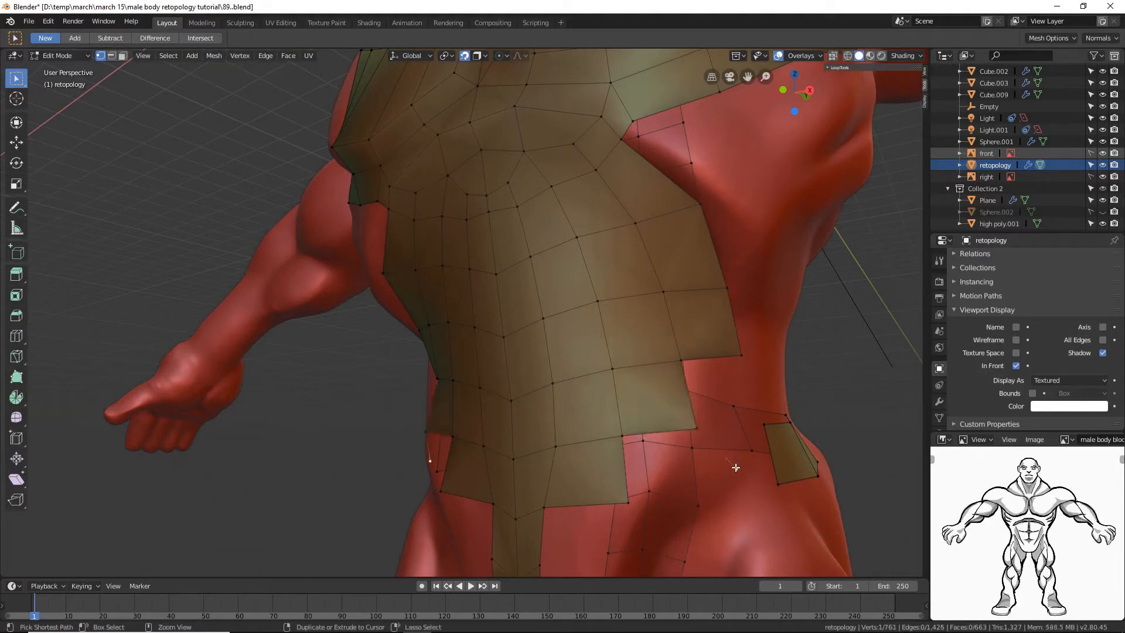
pyautogui.click(681, 360)
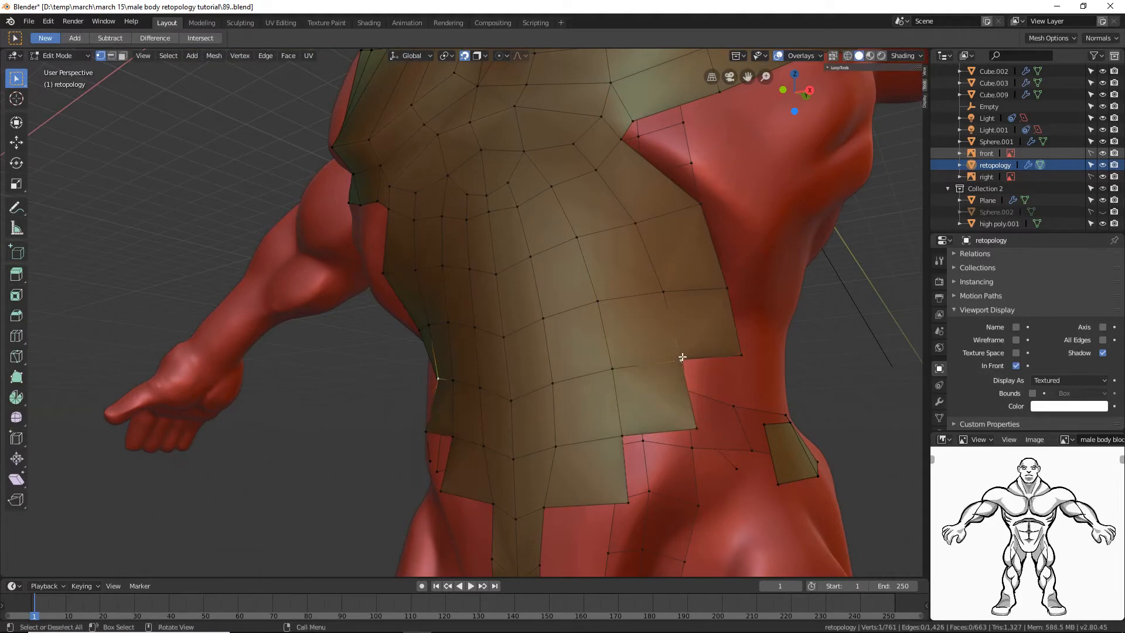
pyautogui.keyDown('shift'); pyautogui.click(741, 355); pyautogui.keyUp('shift')
pyautogui.keyDown('shift'); pyautogui.click(736, 469); pyautogui.keyUp('shift')
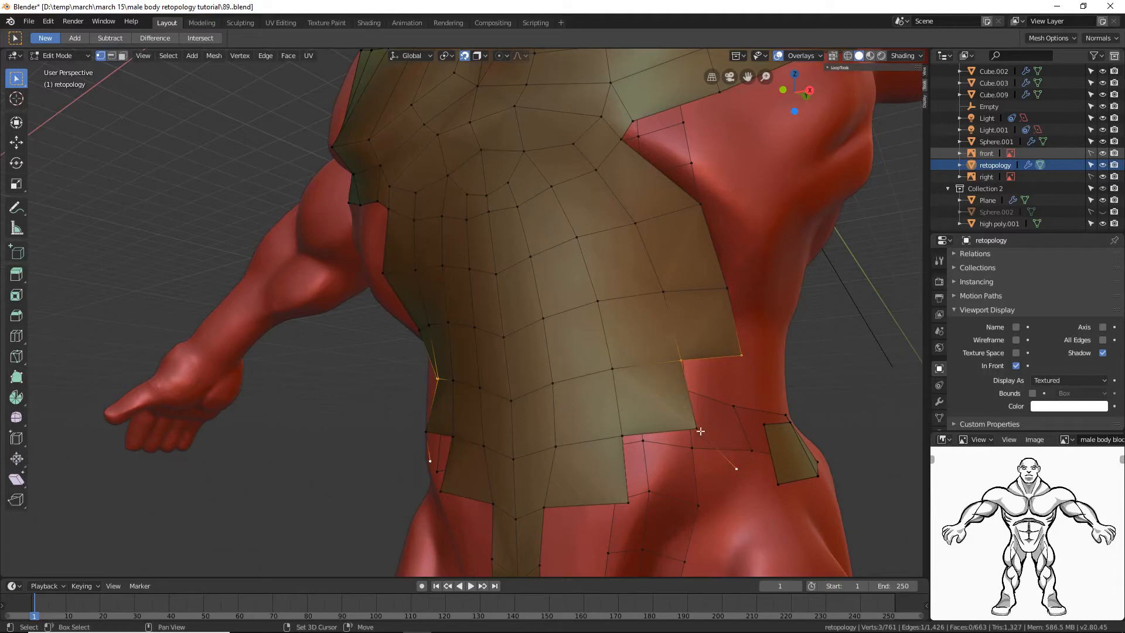
pyautogui.keyDown('shift'); pyautogui.click(694, 427); pyautogui.keyUp('shift')
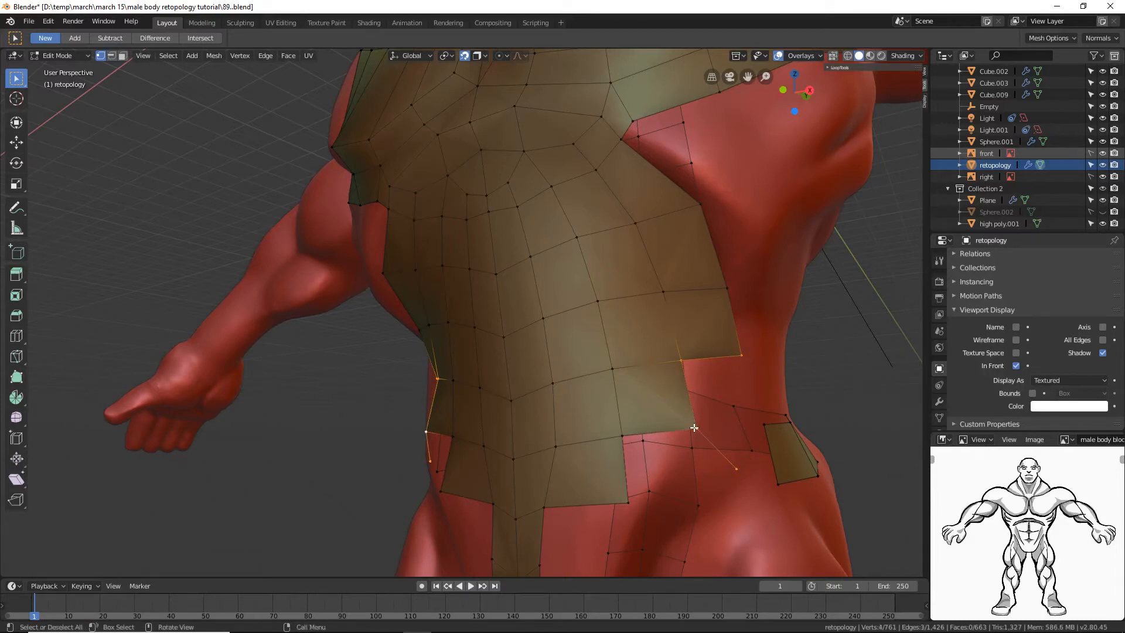
pyautogui.press('f')
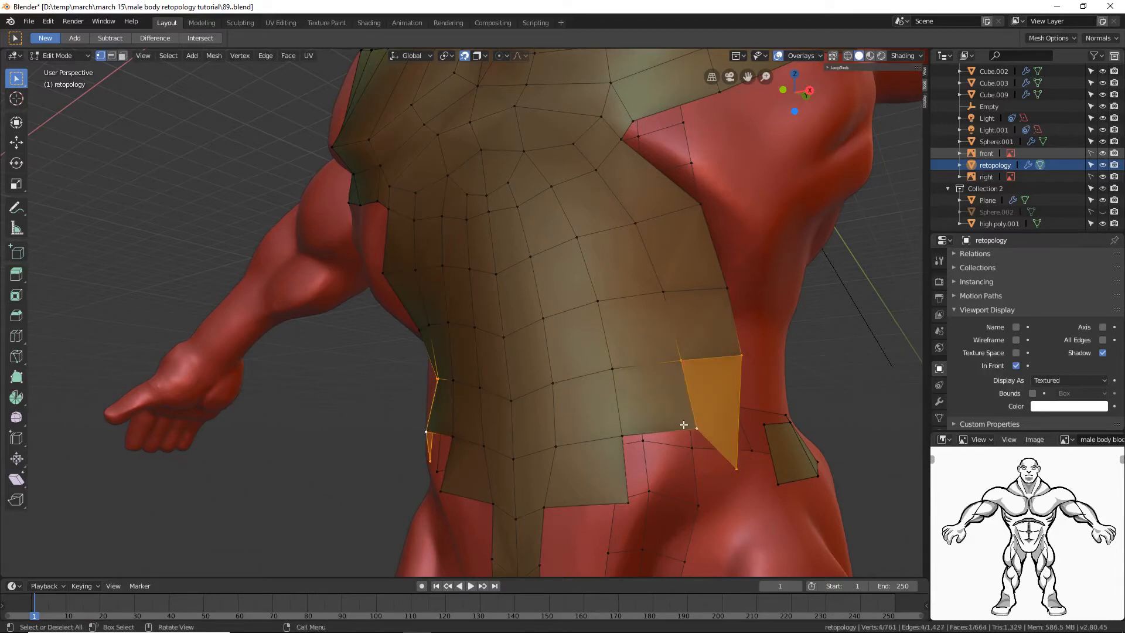
pyautogui.hotkey('alt', 'a')
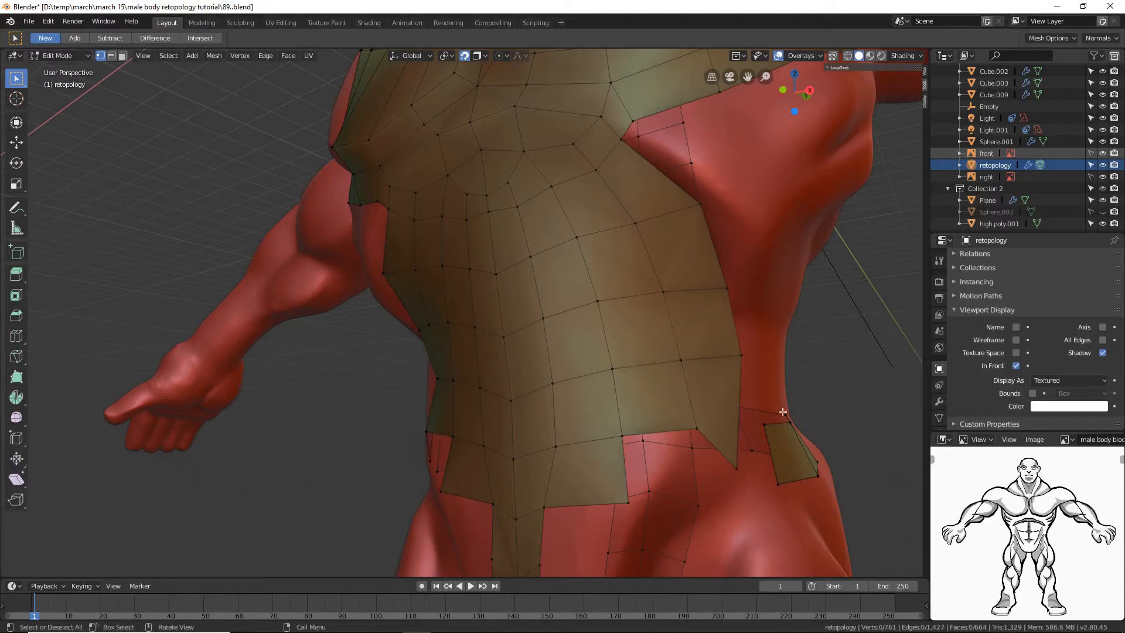
# Step: Fill the remaining notch below the abdomen's lower outer corner with a quad using the extruded vertex, and save as 90.blend
pyautogui.click(622, 436)
pyautogui.keyDown('shift'); pyautogui.click(696, 428); pyautogui.keyUp('shift')
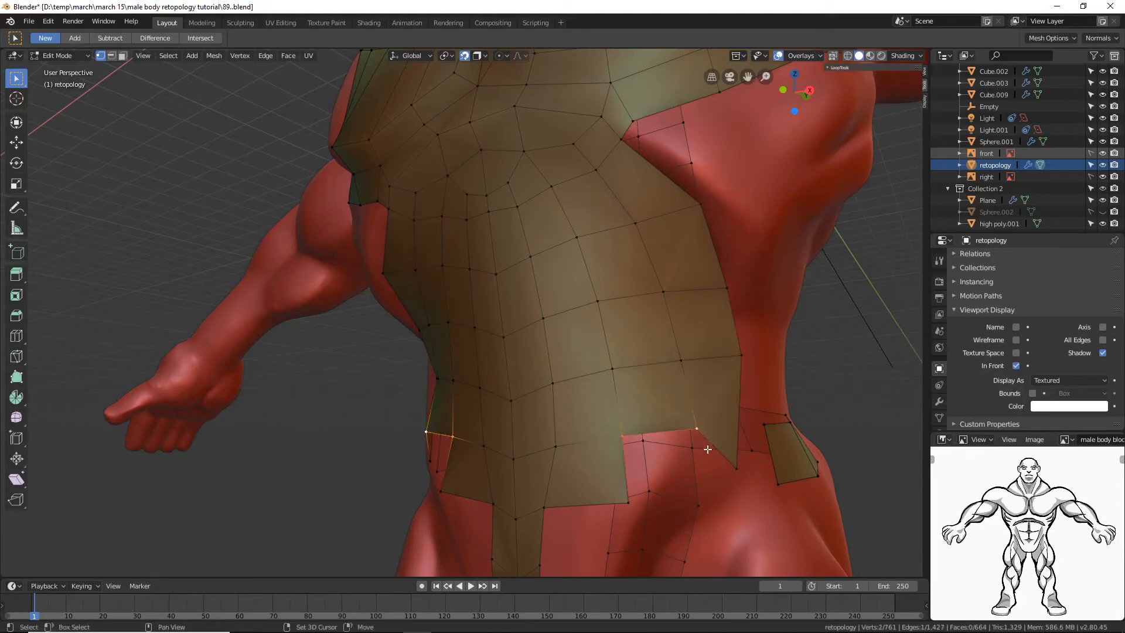
pyautogui.keyDown('shift'); pyautogui.click(736, 468); pyautogui.keyUp('shift')
pyautogui.keyDown('shift'); pyautogui.click(628, 501); pyautogui.keyUp('shift')
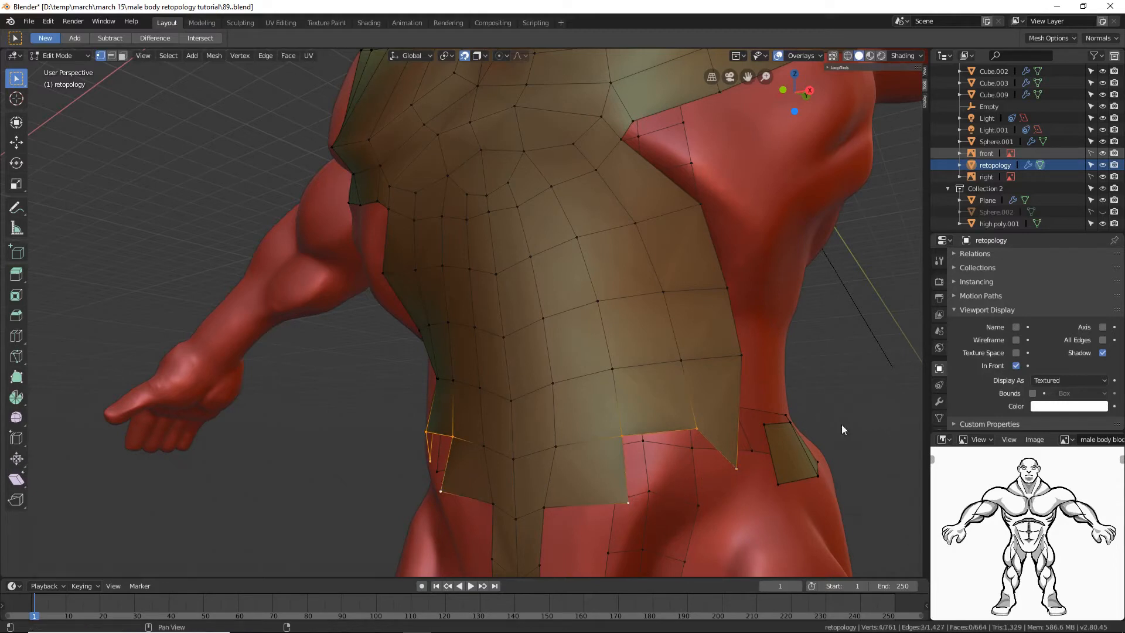
pyautogui.press('f')
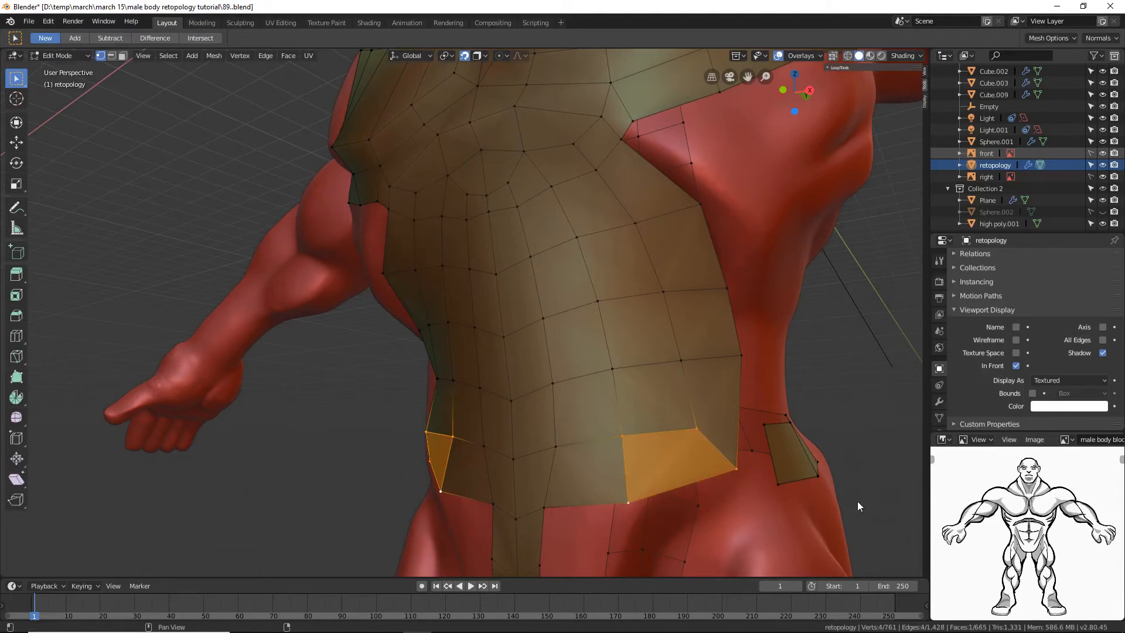
pyautogui.hotkey('alt', 'a')
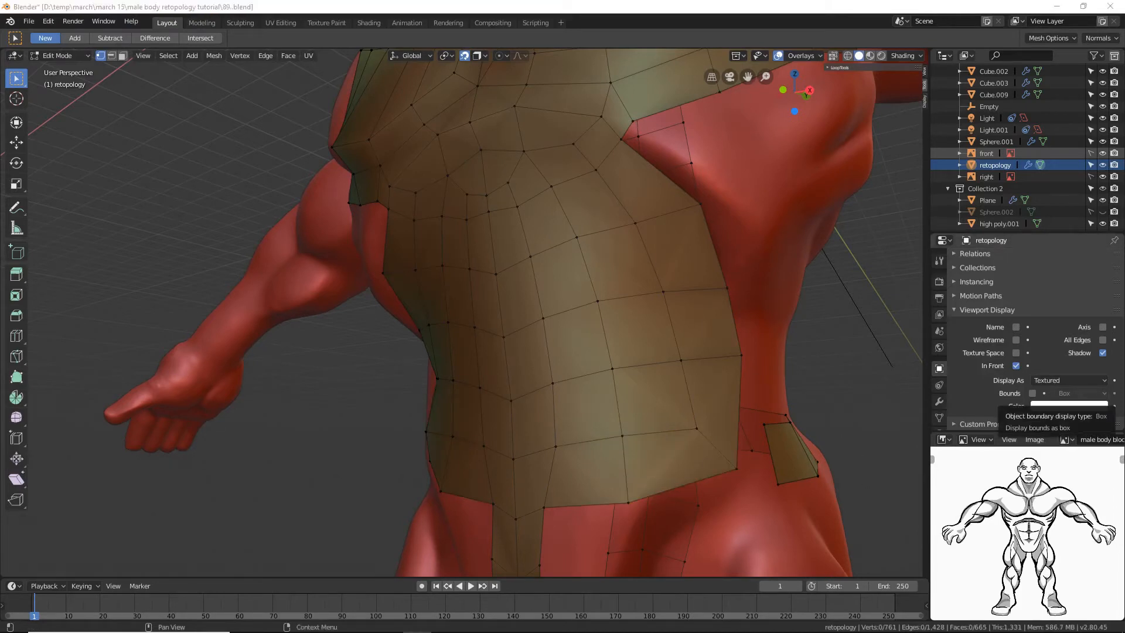
pyautogui.hotkey('ctrl', 'alt', 's')
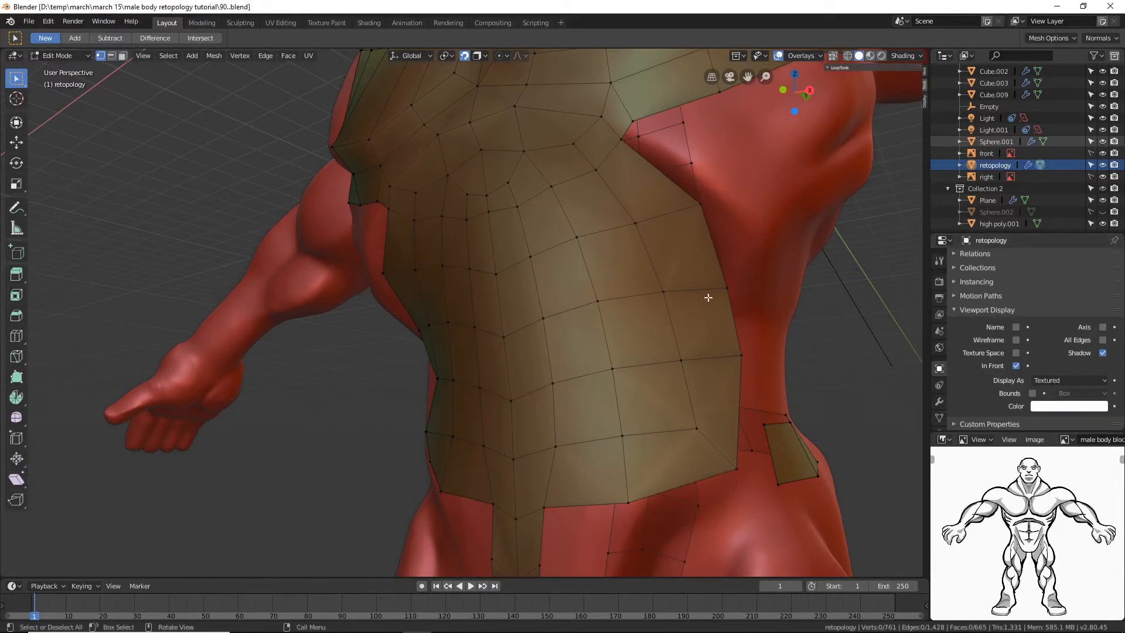
# Step: Select the face loop encircling the abdomen in face mode to check its flow, and clear the selection
pyautogui.moveTo(707, 256); pyautogui.dragTo(703, 272, button='middle')
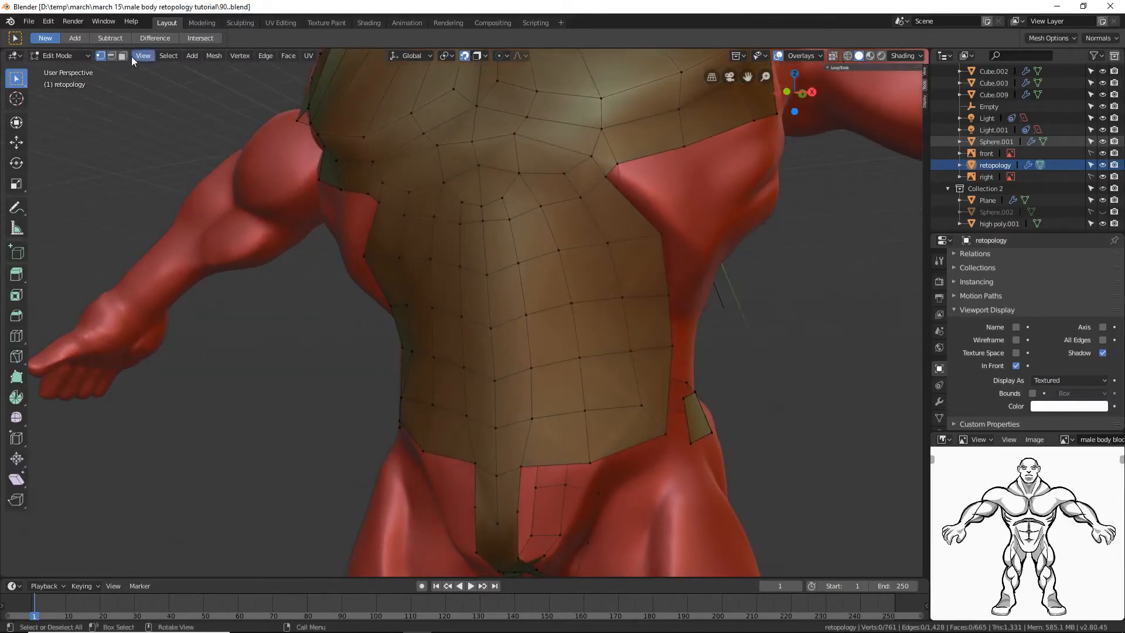
pyautogui.press('3')
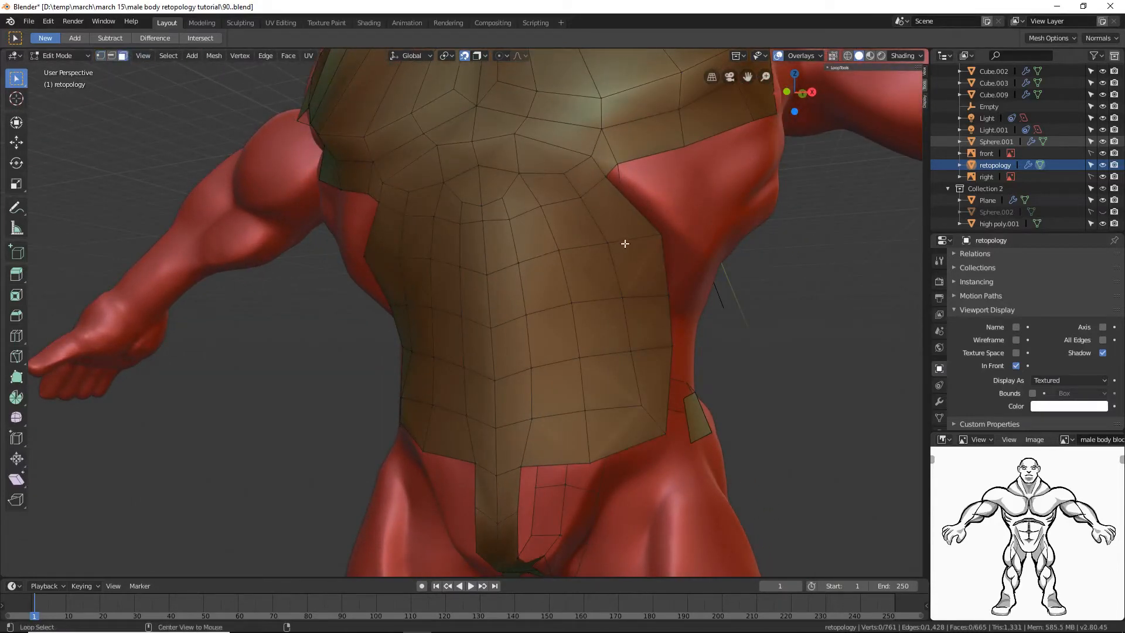
pyautogui.keyDown('alt'); pyautogui.click(606, 243); pyautogui.keyUp('alt')
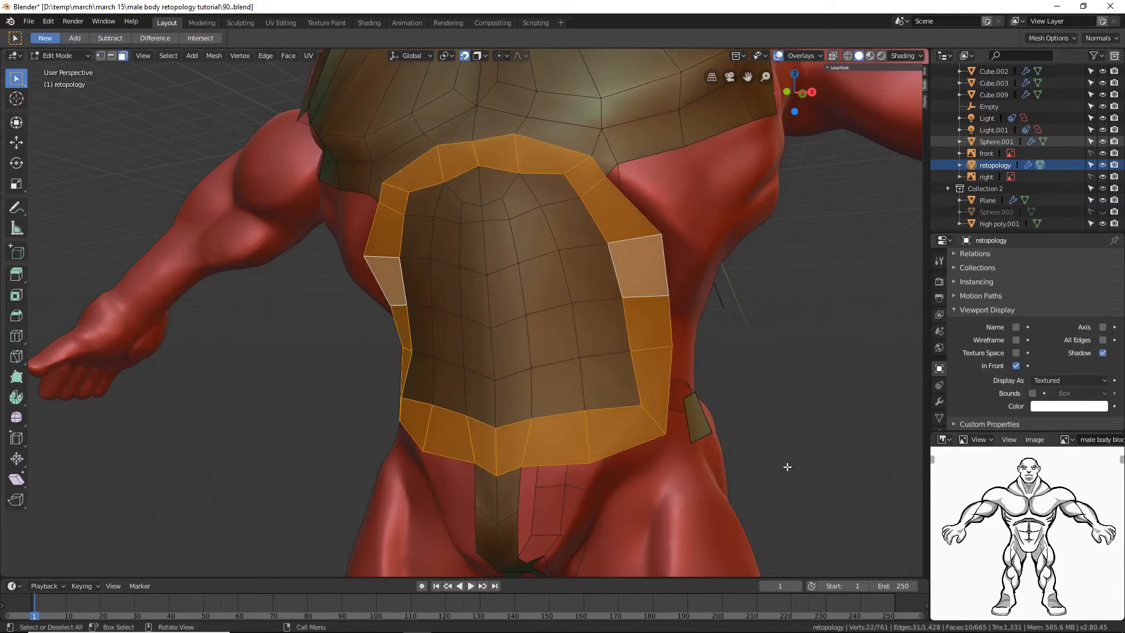
pyautogui.click(817, 497)
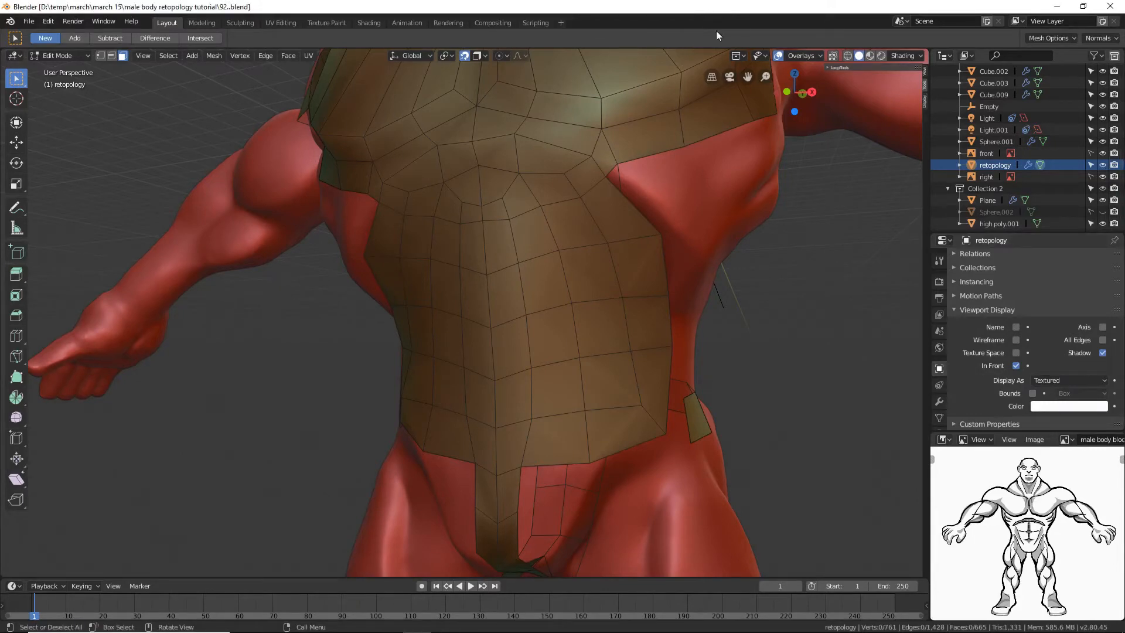
# Step: Add a centred horizontal loop cut across the lower abdomen, one face row above its lower edge, and clear the selection
pyautogui.moveTo(816, 322); pyautogui.dragTo(760, 329, button='middle')
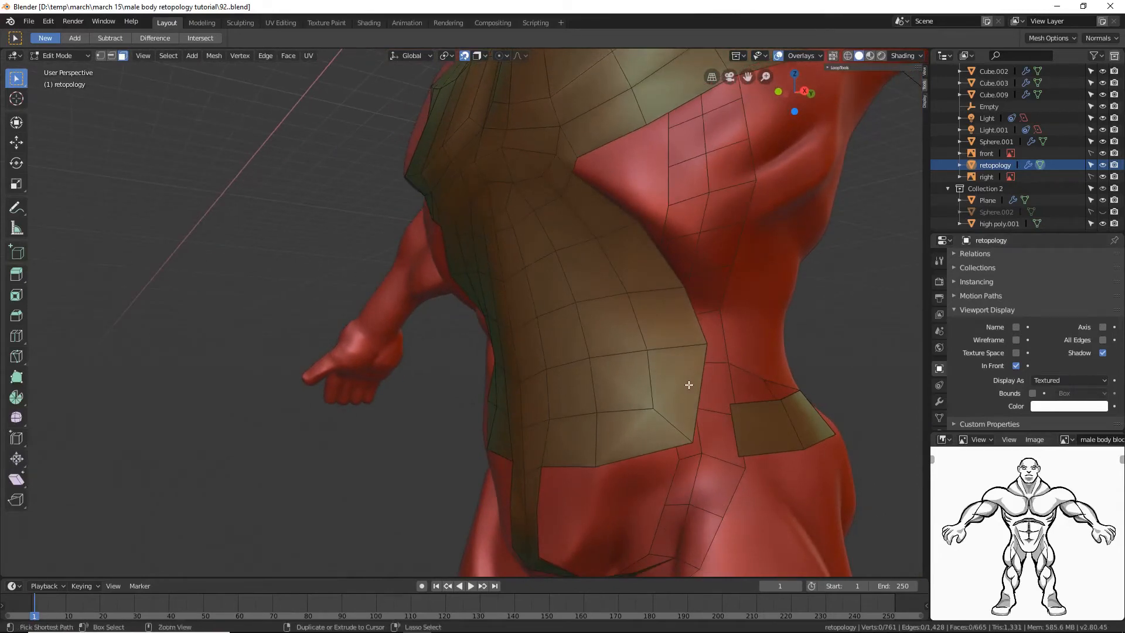
pyautogui.hotkey('ctrl', 'r')
pyautogui.click(689, 384)
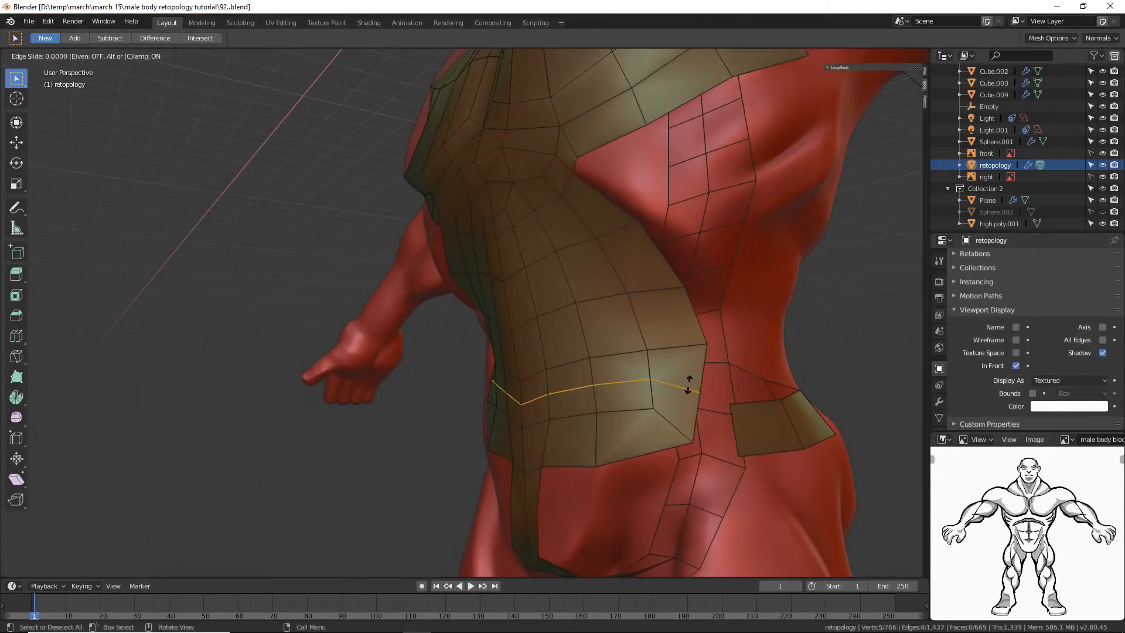
pyautogui.rightClick(689, 384)
pyautogui.click(838, 353)
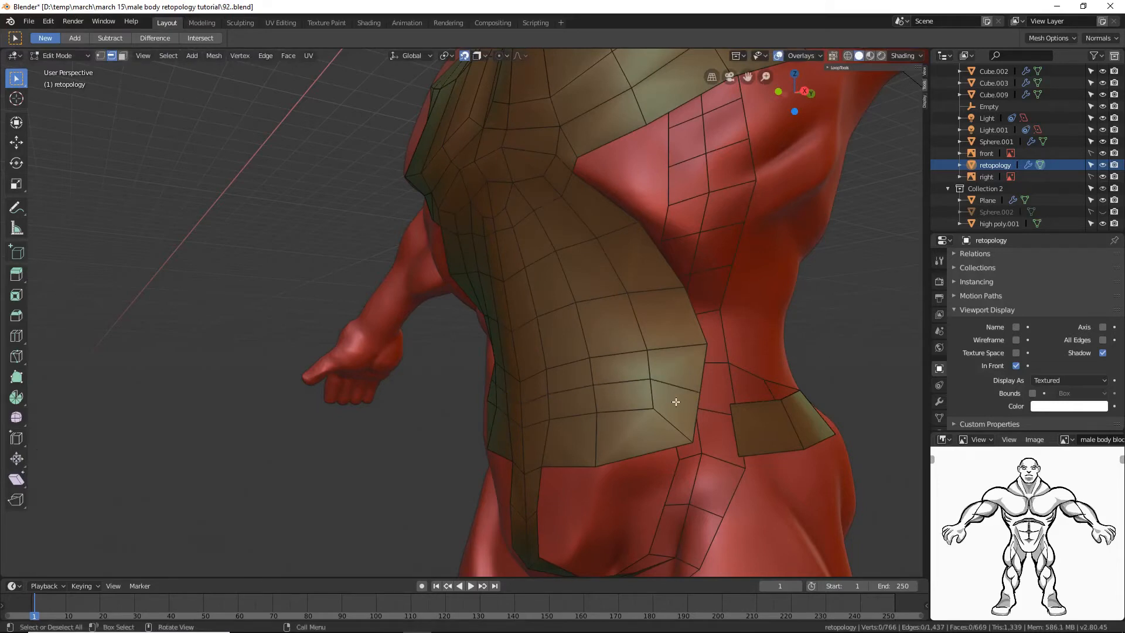
# Step: Fill a quad between the abdomen's lower outer edge and the front end of the waist strip, and save as 93.blend
pyautogui.click(696, 418)
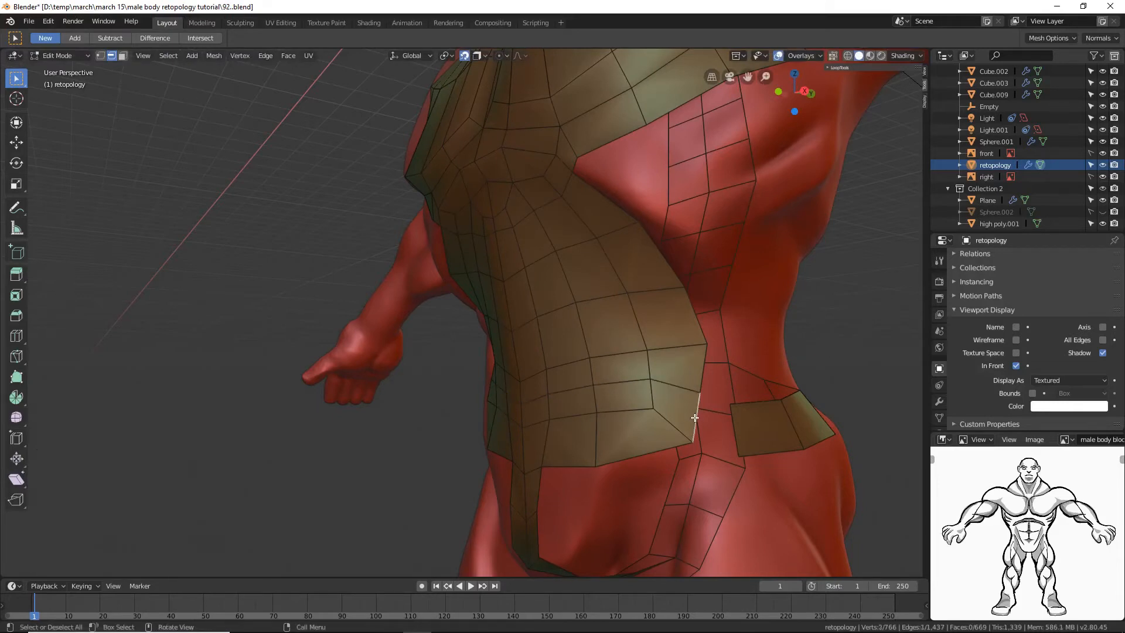
pyautogui.keyDown('shift'); pyautogui.click(735, 432); pyautogui.keyUp('shift')
pyautogui.press('f')
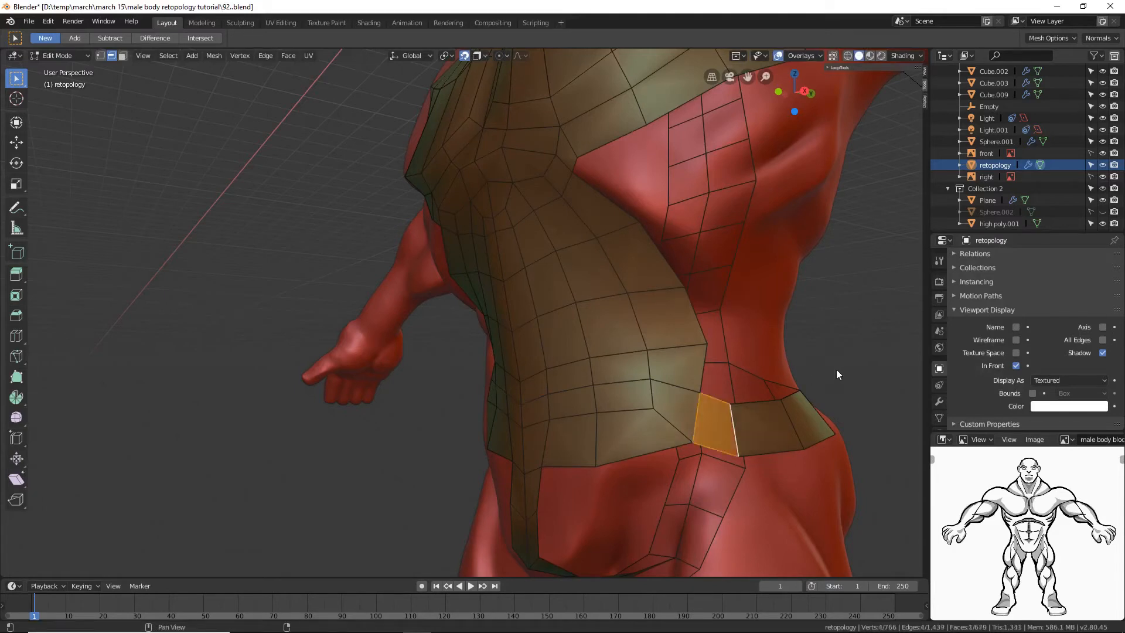
pyautogui.hotkey('alt', 'a')
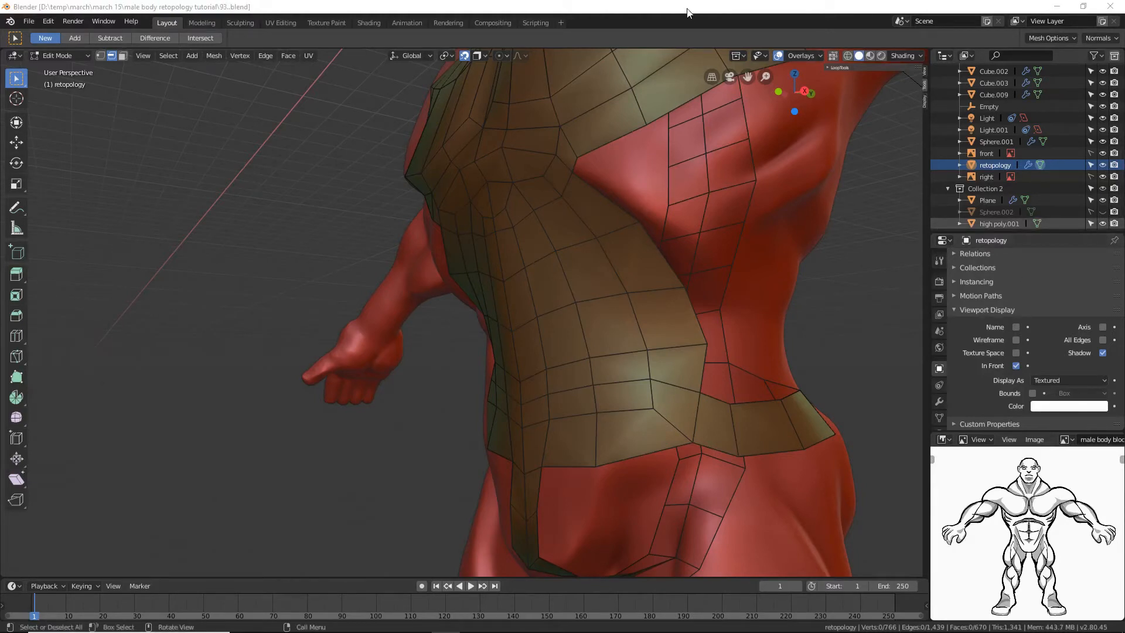
pyautogui.click(688, 9)
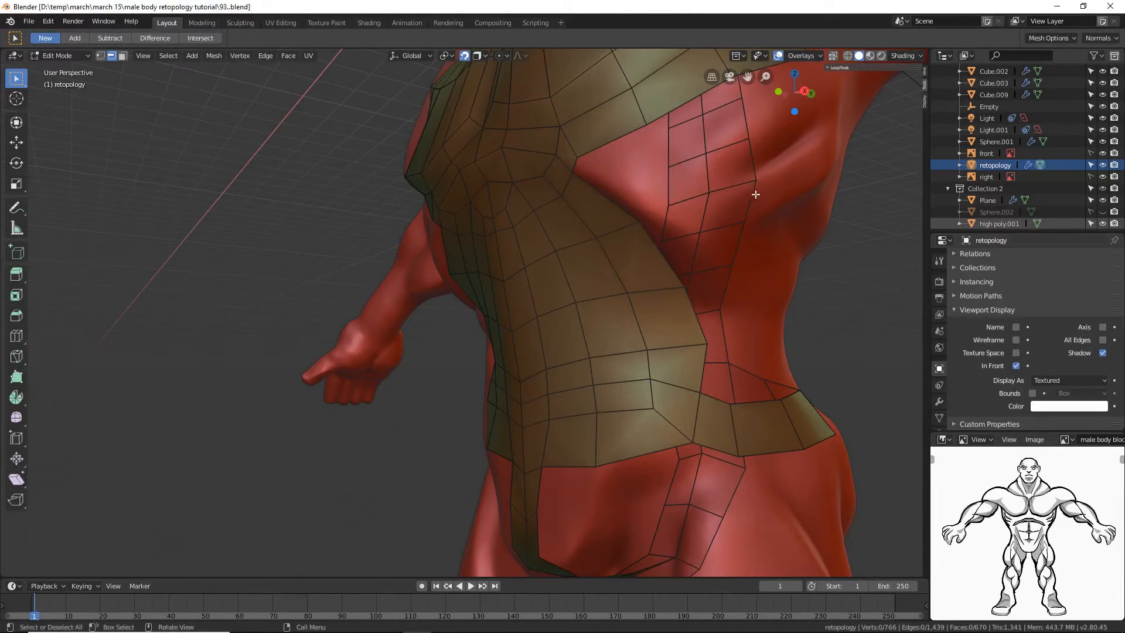
# Step: Extrude the outermost lower edge of the chest patch twice, down and back over the side of the ribs
pyautogui.keyDown('shift'); pyautogui.moveTo(753, 193); pyautogui.dragTo(582, 238, button='middle'); pyautogui.keyUp('shift')
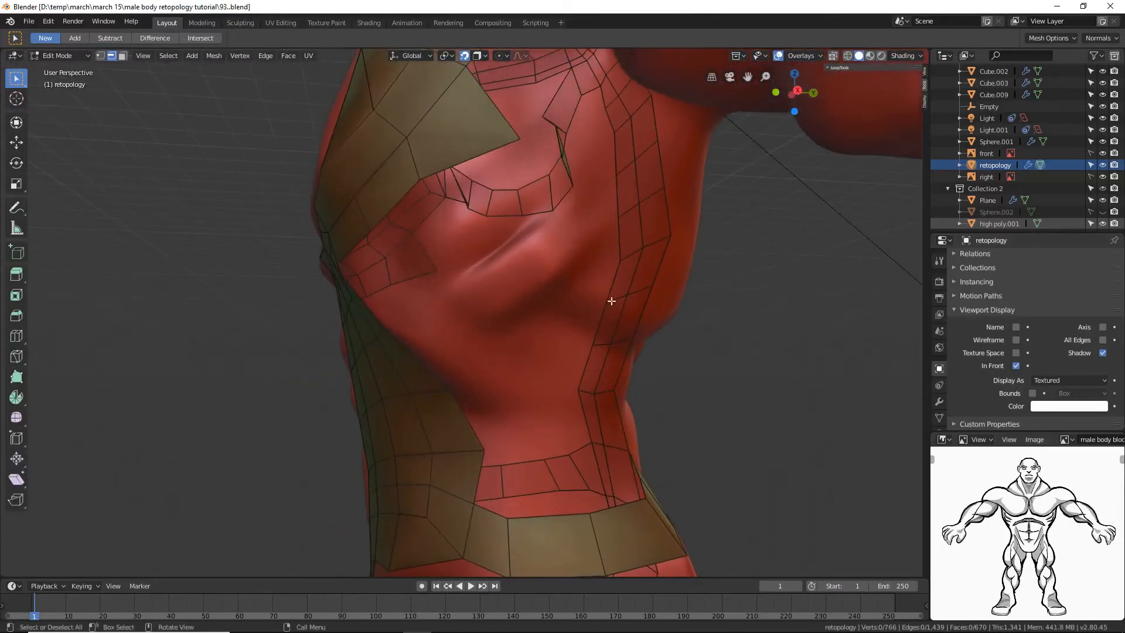
pyautogui.moveTo(475, 181); pyautogui.dragTo(539, 184, button='middle')
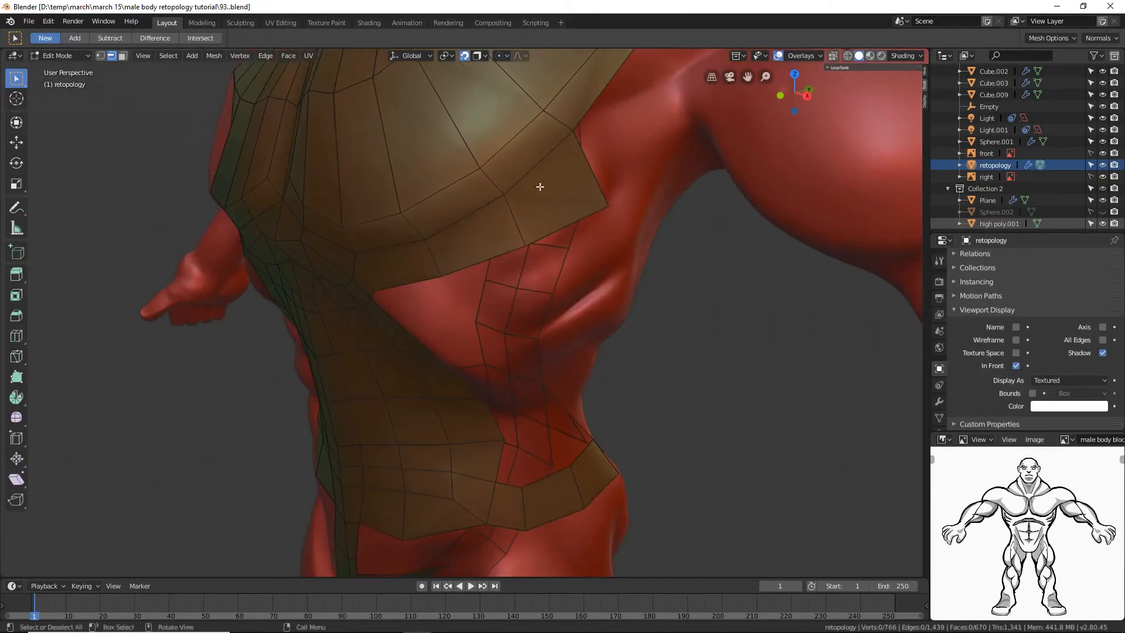
pyautogui.moveTo(625, 333); pyautogui.dragTo(587, 322, button='middle')
pyautogui.moveTo(672, 334); pyautogui.dragTo(540, 304, button='middle')
pyautogui.moveTo(351, 289); pyautogui.dragTo(495, 258, button='middle')
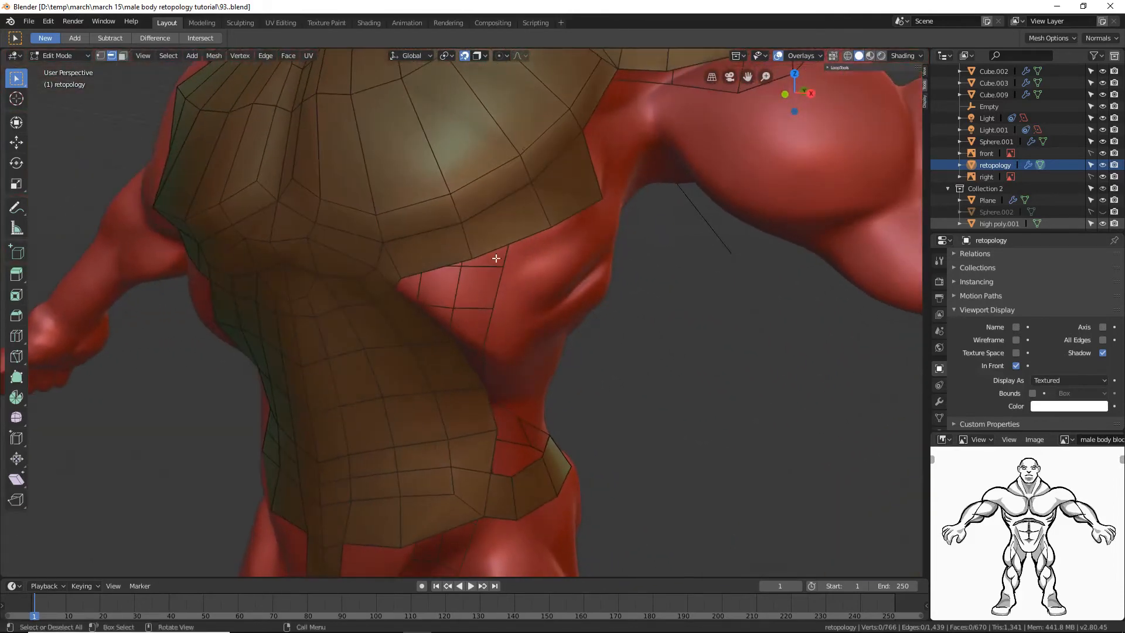
pyautogui.click(579, 213)
pyautogui.moveTo(580, 213); pyautogui.dragTo(602, 259, button='middle')
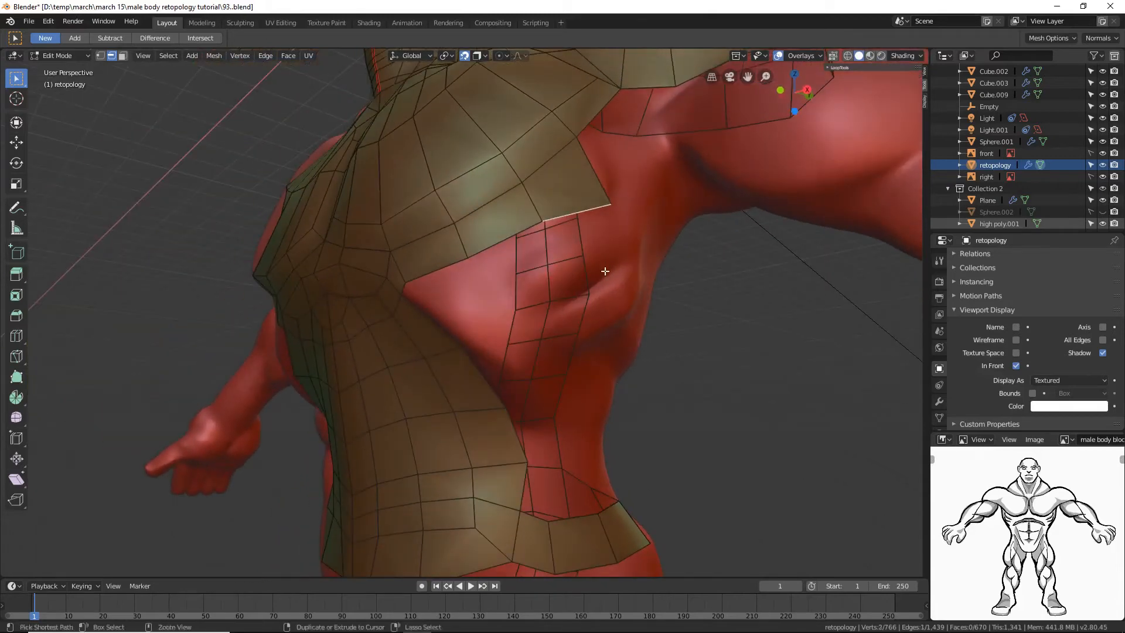
pyautogui.keyDown('ctrl'); pyautogui.rightClick(609, 275); pyautogui.keyUp('ctrl')
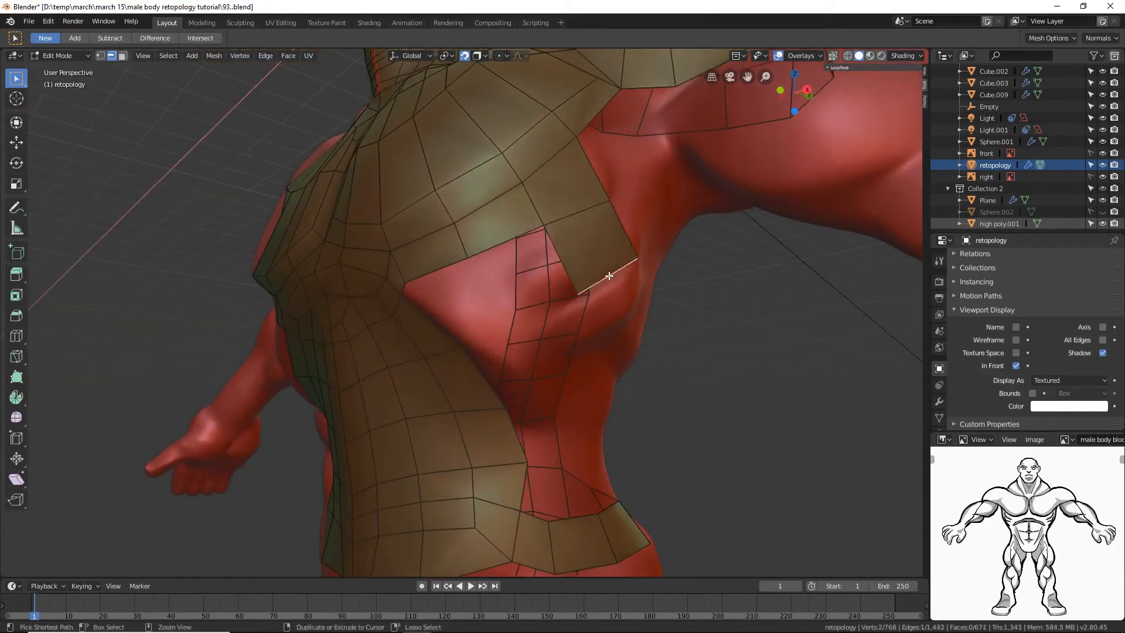
pyautogui.keyDown('ctrl'); pyautogui.rightClick(623, 360); pyautogui.keyUp('ctrl')
# Step: Scale the new rib strip's end edge to about 0.813 and extrude it twice across the back toward the vertical spine strip
pyautogui.moveTo(650, 364); pyautogui.dragTo(662, 331, button='middle')
pyautogui.press('s')
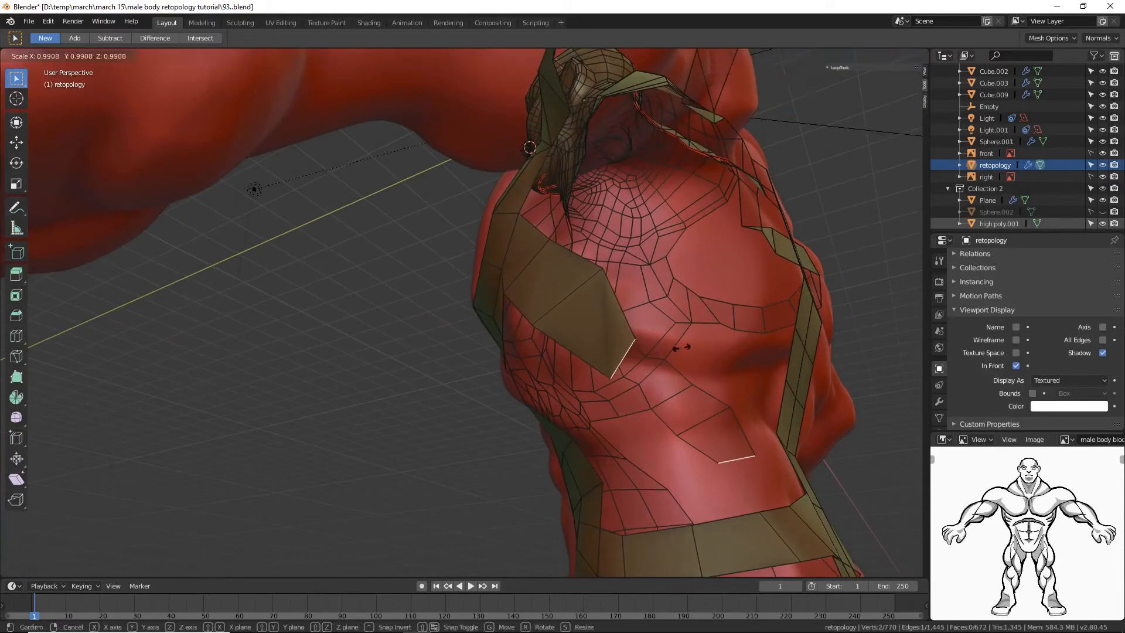
pyautogui.click(689, 348)
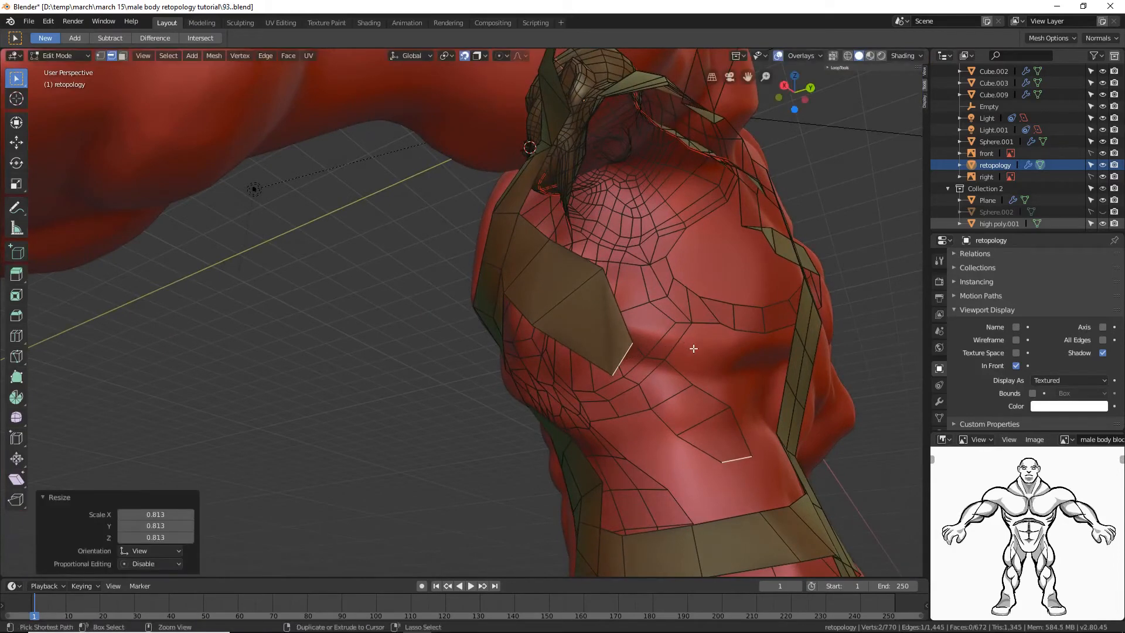
pyautogui.keyDown('ctrl'); pyautogui.rightClick(691, 347); pyautogui.keyUp('ctrl')
pyautogui.moveTo(692, 347); pyautogui.dragTo(700, 358, button='middle')
pyautogui.keyDown('ctrl'); pyautogui.rightClick(772, 330); pyautogui.keyUp('ctrl')
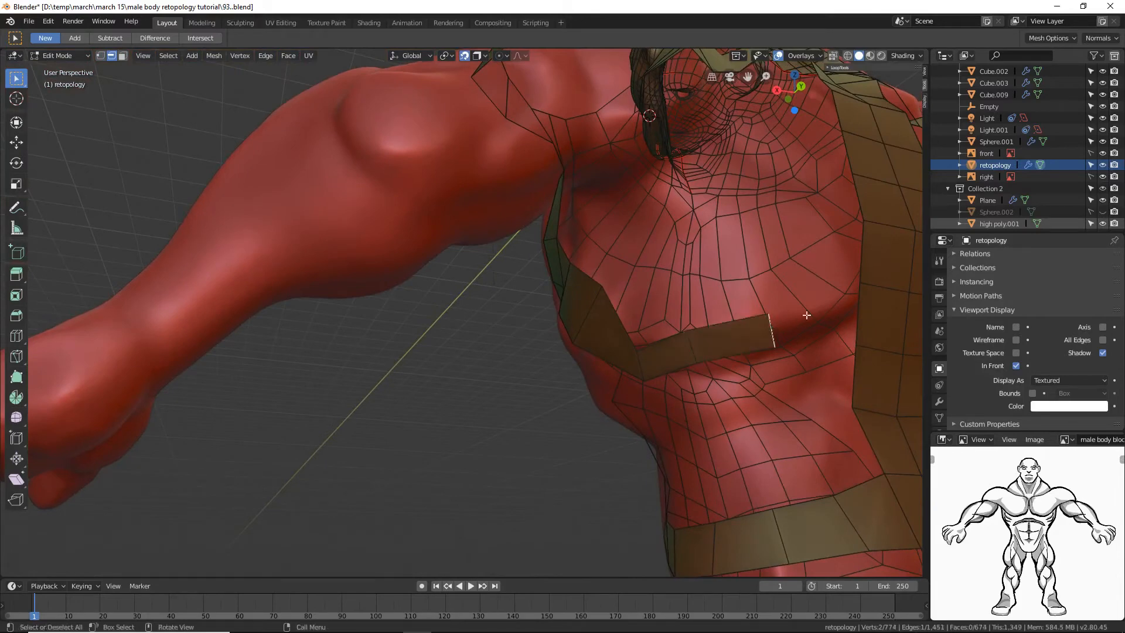
# Step: Fill a quad joining the rib strip's end edge to the spine strip, clear the selection, and save as 94.blend
pyautogui.moveTo(806, 315); pyautogui.dragTo(740, 327, button='middle')
pyautogui.moveTo(661, 356); pyautogui.dragTo(714, 369, button='middle')
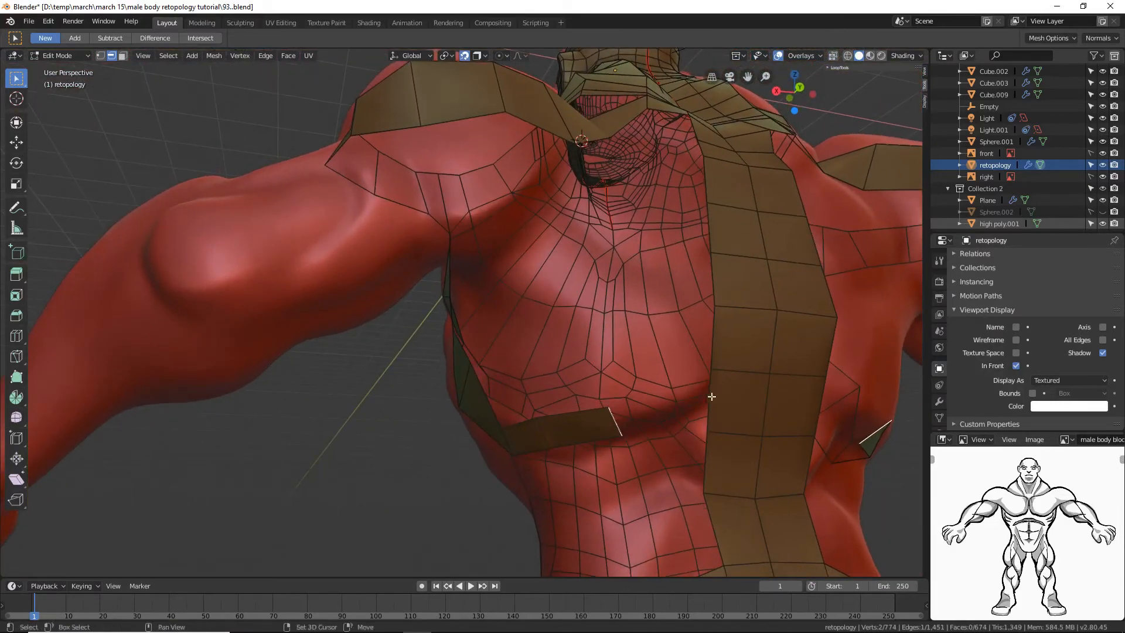
pyautogui.press('f')
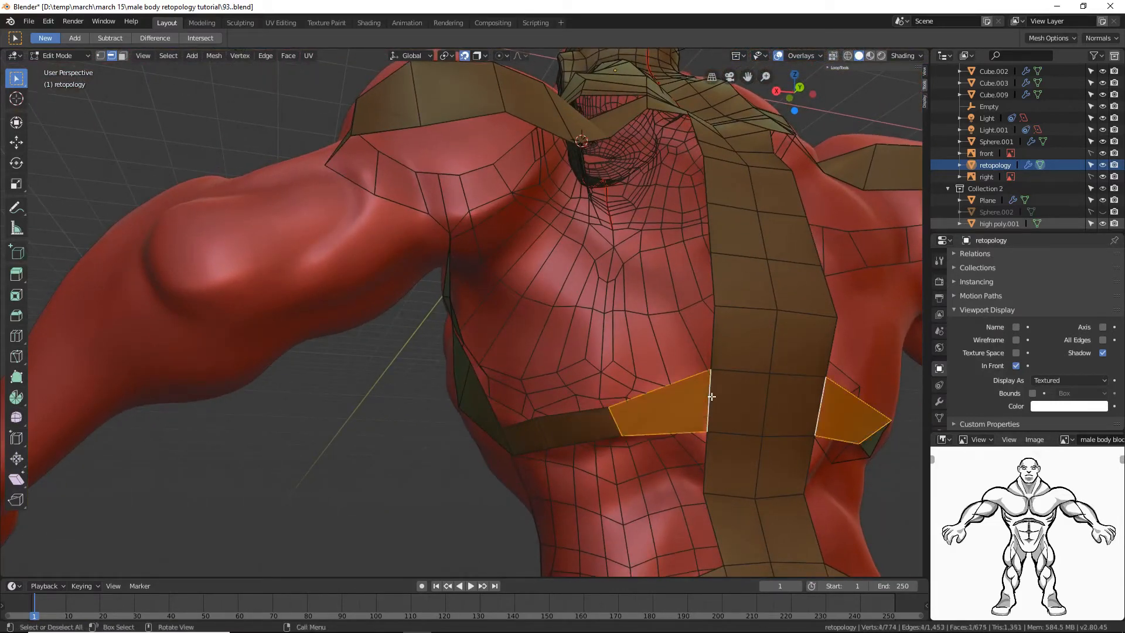
pyautogui.moveTo(737, 383); pyautogui.dragTo(690, 348, button='middle')
pyautogui.hotkey('alt', 'a')
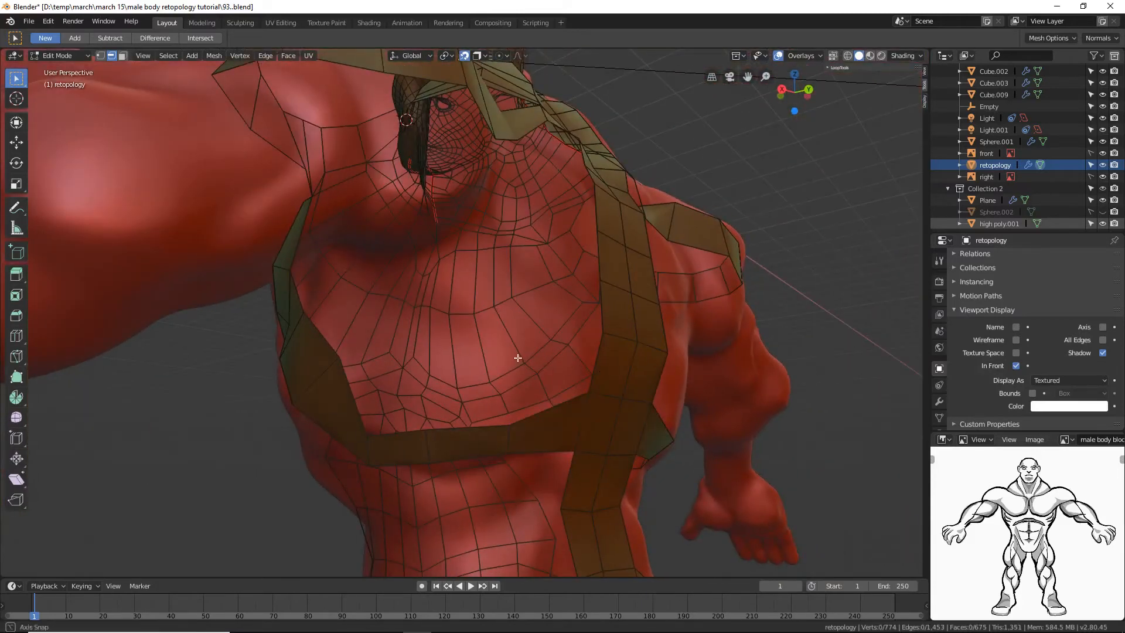
pyautogui.moveTo(517, 356); pyautogui.dragTo(599, 357, button='middle')
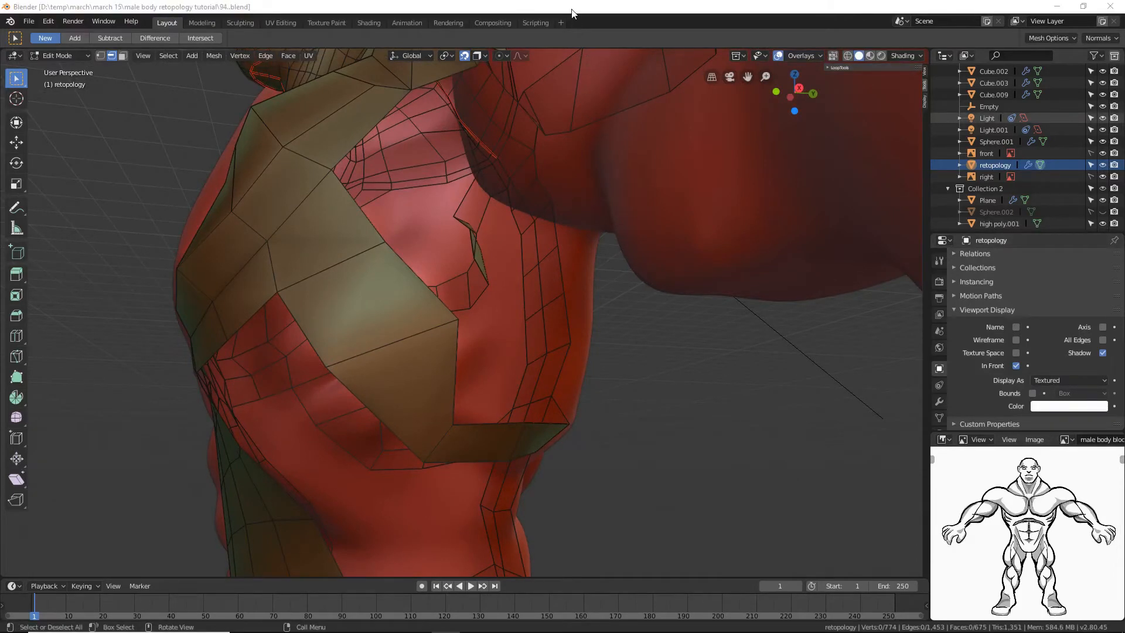
# Step: In vertex mode, move the rib strip's upper rear vertex forward along Y, and reposition the vertex below it along Z and Y
pyautogui.click(101, 56)
pyautogui.click(457, 319)
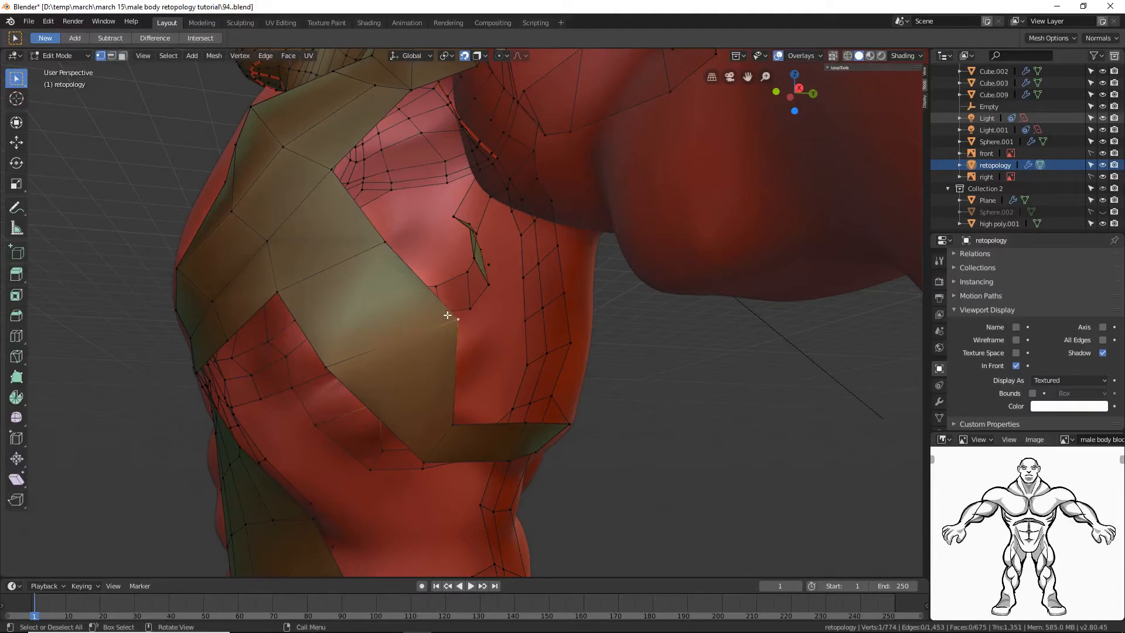
pyautogui.click(17, 144)
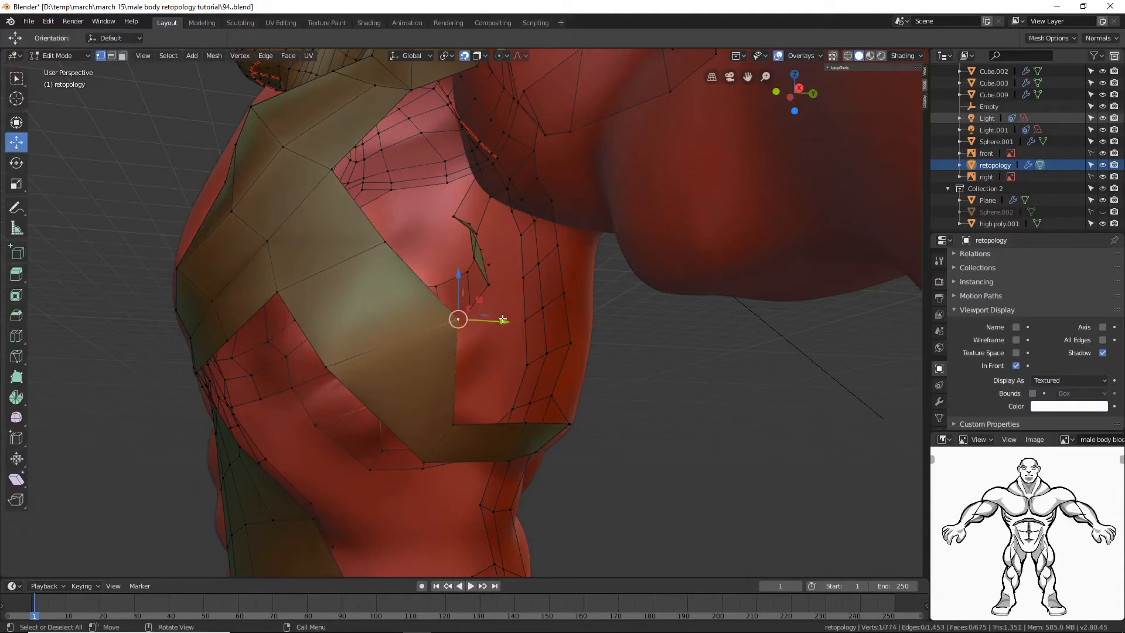
pyautogui.moveTo(499, 319); pyautogui.dragTo(445, 321)
pyautogui.click(452, 422)
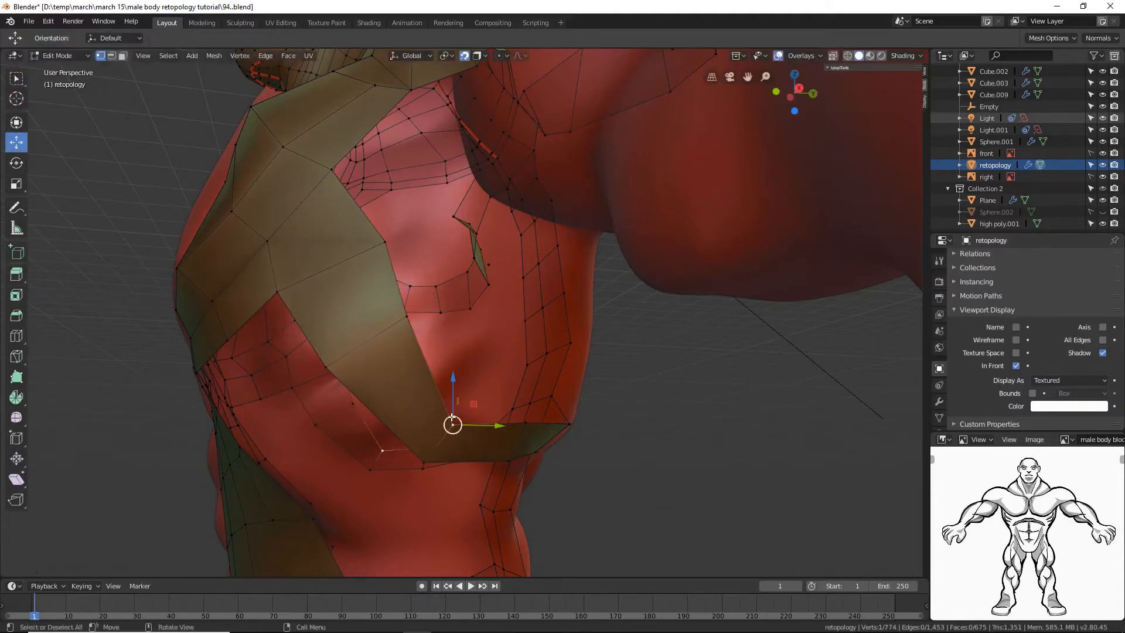
pyautogui.moveTo(455, 380); pyautogui.dragTo(463, 350)
pyautogui.moveTo(515, 391); pyautogui.dragTo(533, 395)
# Step: Nudge a vertex on the upper edge of the strip crossing the back upward along Z
pyautogui.moveTo(533, 395); pyautogui.dragTo(577, 407, button='middle')
pyautogui.click(567, 395)
pyautogui.moveTo(567, 354); pyautogui.dragTo(566, 336)
pyautogui.rightClick(565, 336)
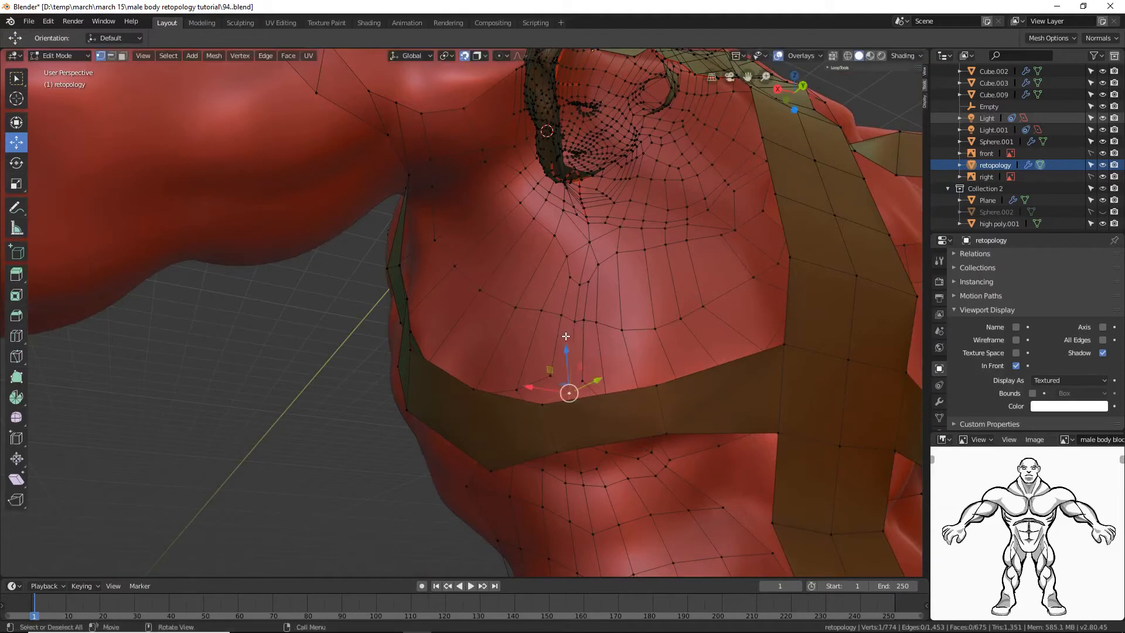
# Step: Lower two vertices on the back strip's lower edge along Z by about 0.093 m and 0.156 m, deselect, and save as 96.blend
pyautogui.click(565, 452)
pyautogui.press('g')
pyautogui.press('z')
pyautogui.click(618, 436)
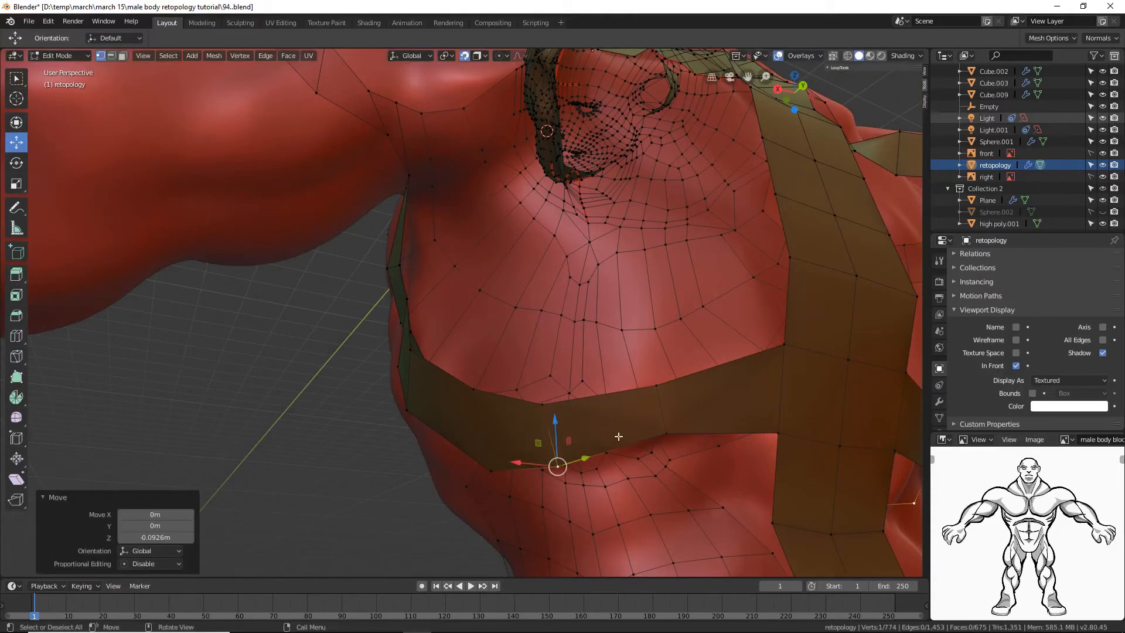
pyautogui.click(660, 428)
pyautogui.press('g')
pyautogui.press('z')
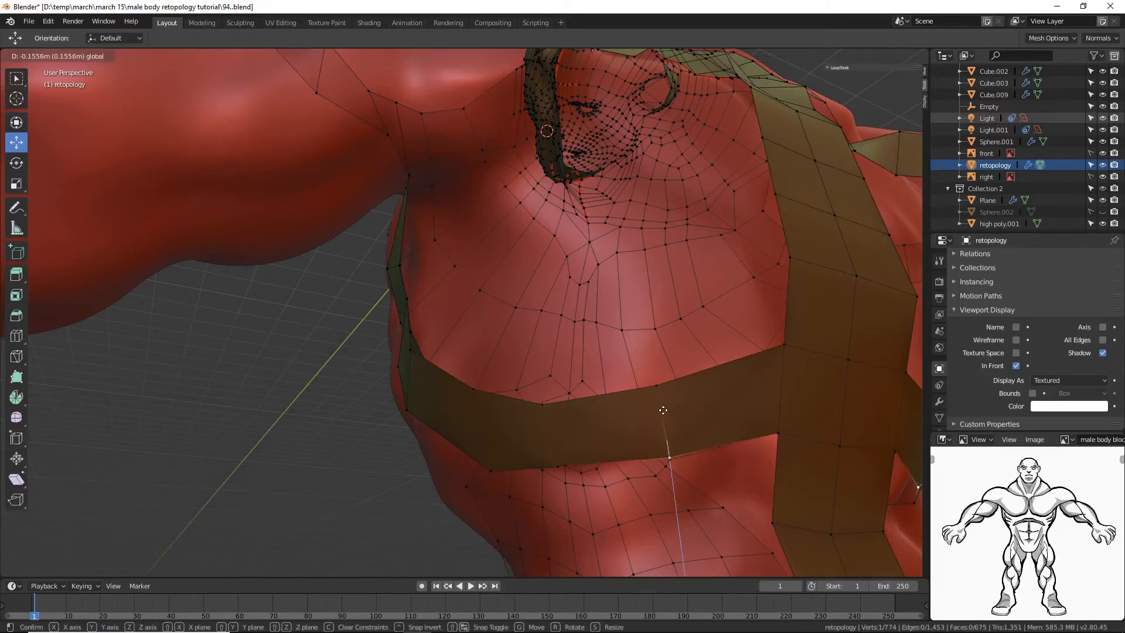
pyautogui.click(663, 410)
pyautogui.moveTo(466, 364); pyautogui.dragTo(606, 387, button='middle')
pyautogui.scroll(-4, 653, 350)
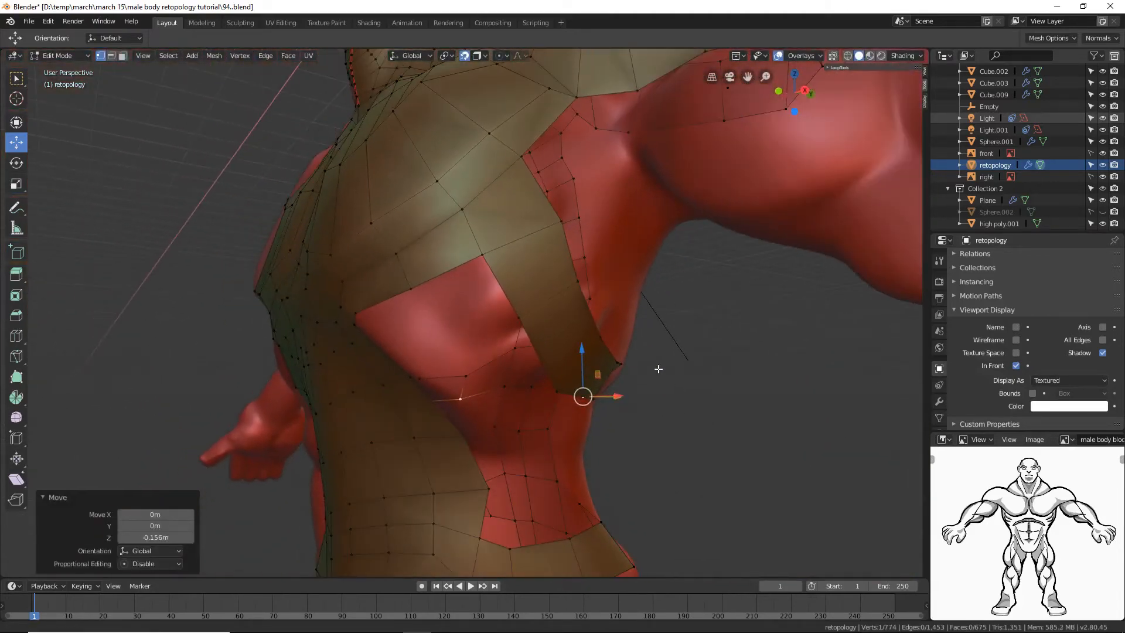
pyautogui.click(758, 415)
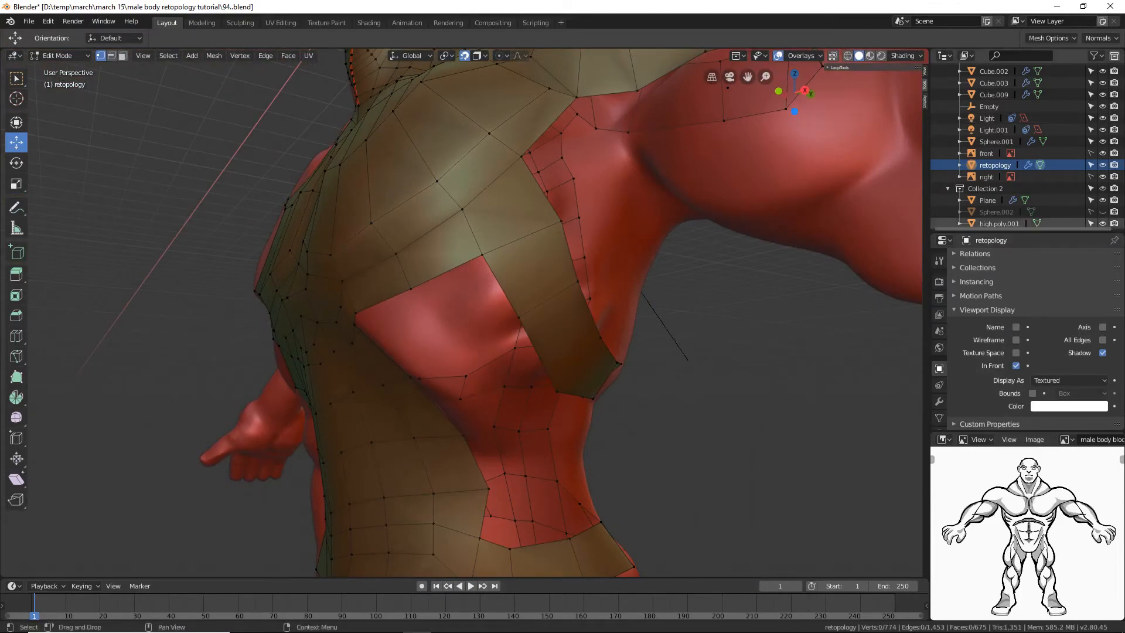
pyautogui.hotkey('ctrl', 'alt', 's')
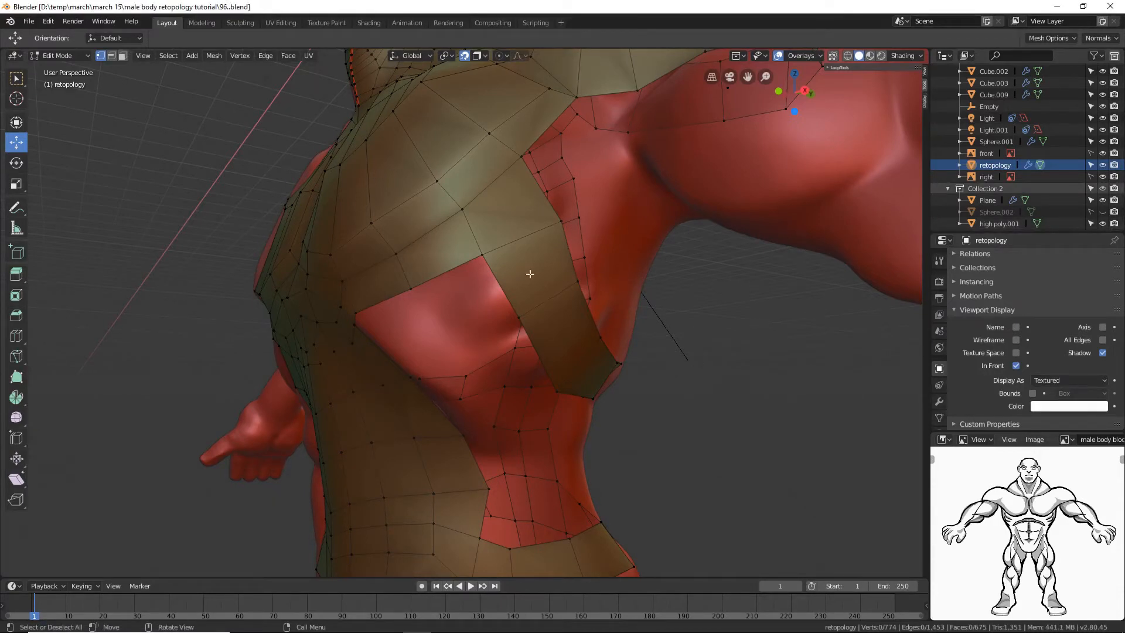
# Step: Extrude a chain of three vertices from the chest's lower outer corner down alongside the abdomen's outer edge to the waist
pyautogui.moveTo(487, 265); pyautogui.dragTo(545, 254, button='middle')
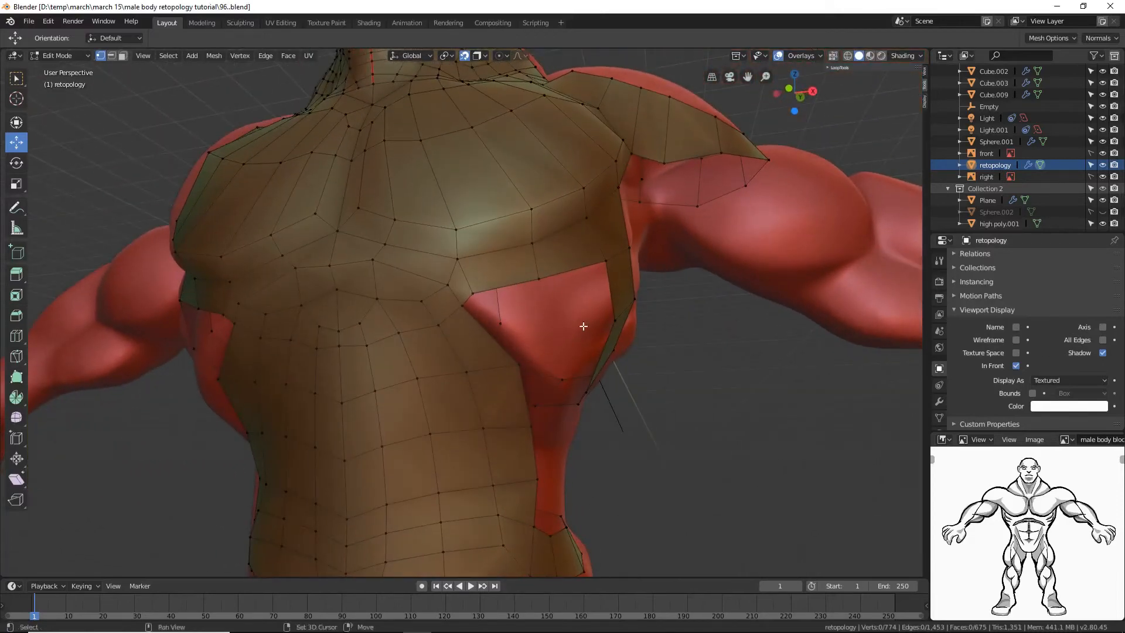
pyautogui.keyDown('shift'); pyautogui.moveTo(582, 322); pyautogui.dragTo(580, 294, button='middle'); pyautogui.keyUp('shift')
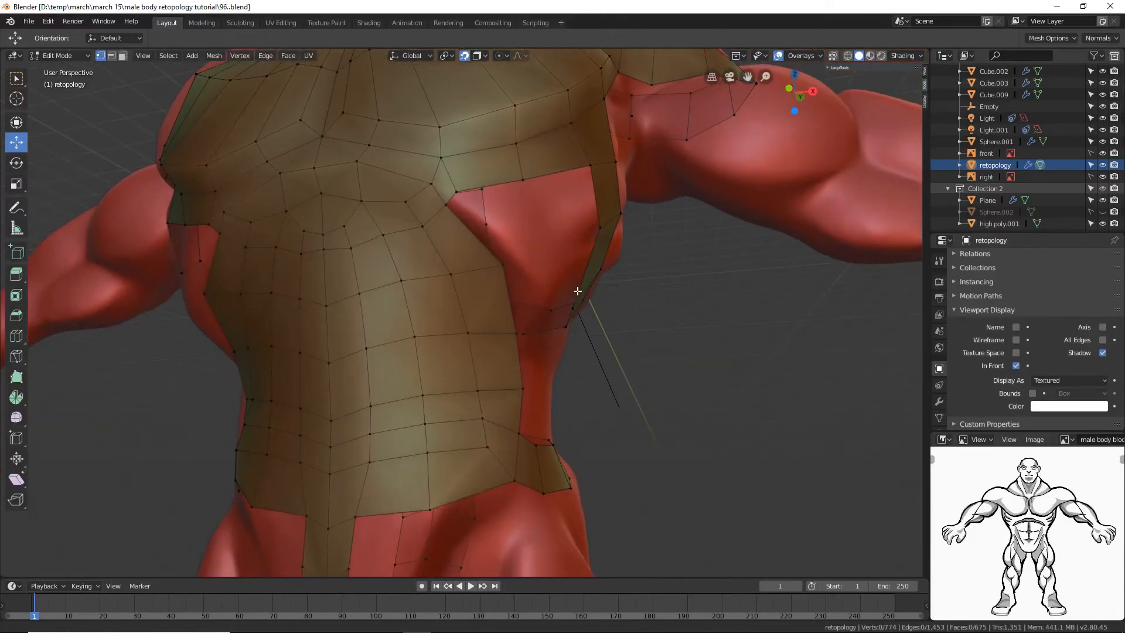
pyautogui.click(457, 191)
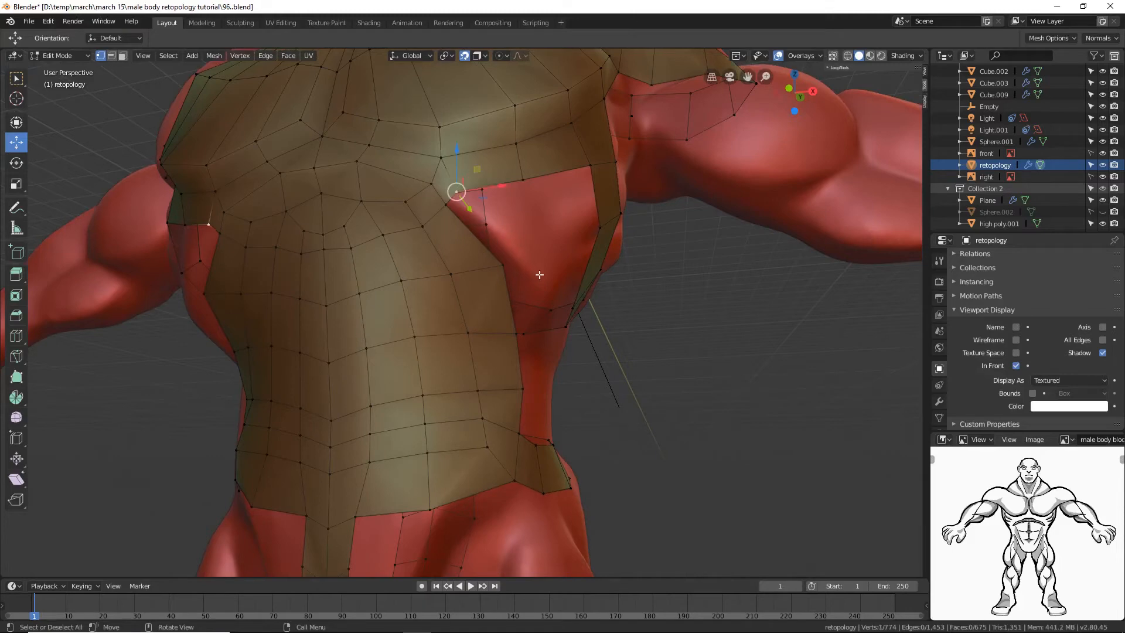
pyautogui.moveTo(535, 273)
pyautogui.mouseDown(button='middle')
pyautogui.moveTo(515, 264)
pyautogui.moveTo(527, 253)
pyautogui.mouseUp(button='middle')
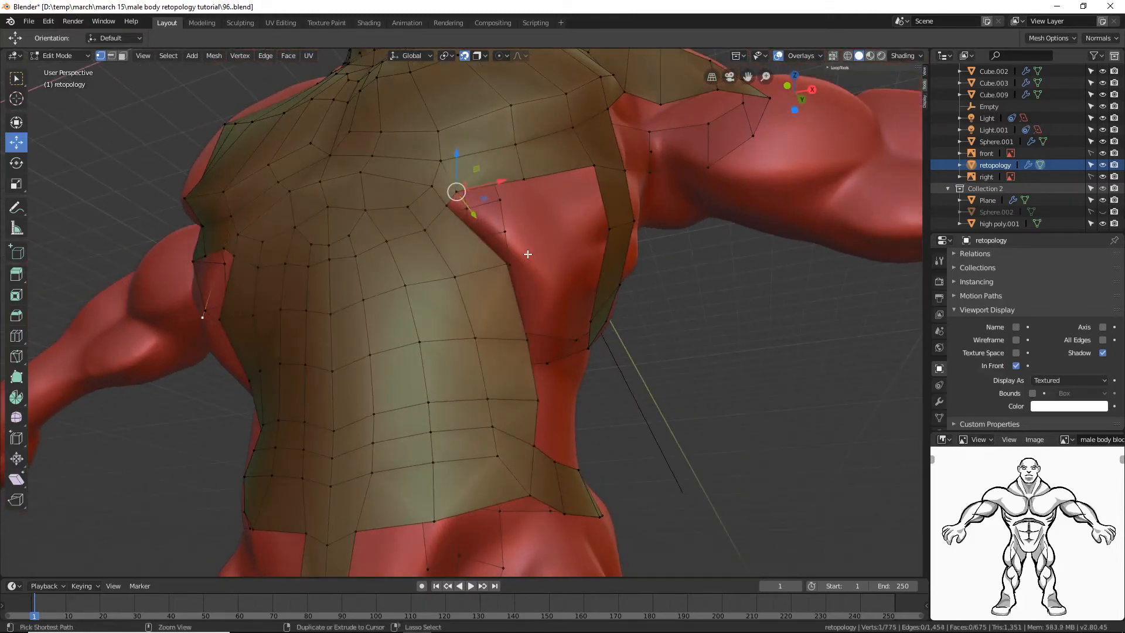
pyautogui.moveTo(582, 337); pyautogui.dragTo(571, 344, button='middle')
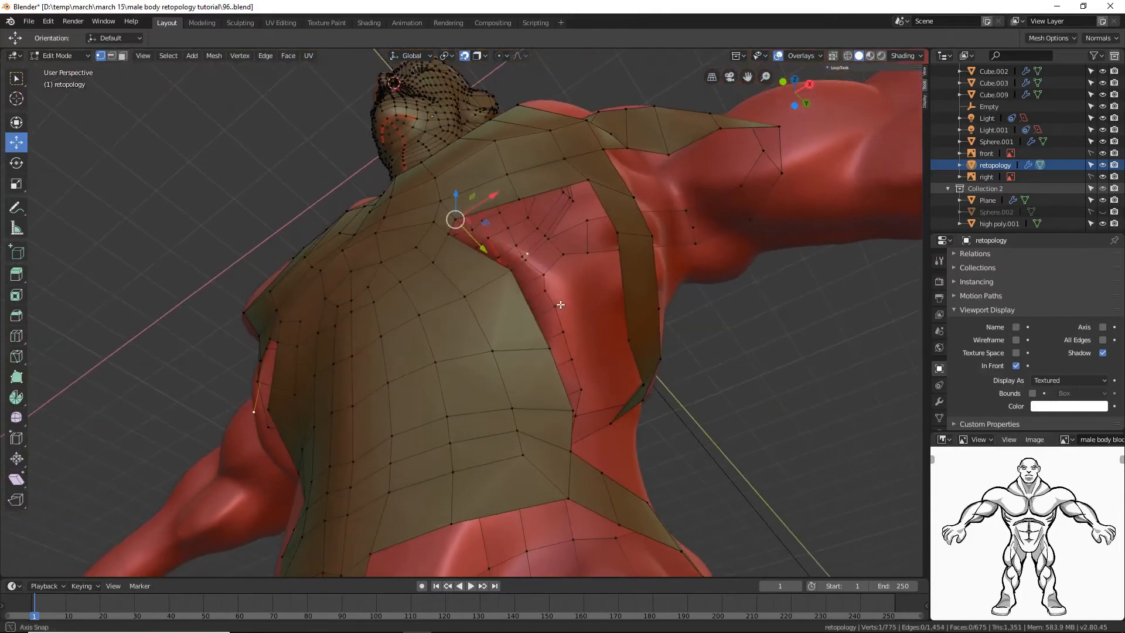
pyautogui.keyDown('ctrl'); pyautogui.rightClick(572, 344); pyautogui.keyUp('ctrl')
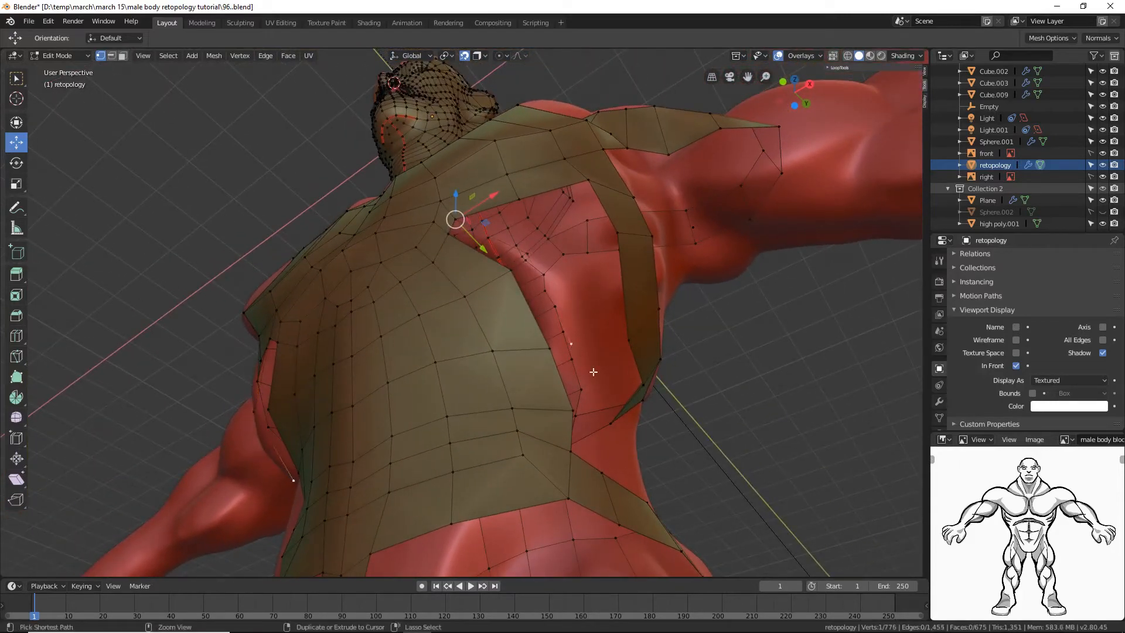
pyautogui.moveTo(571, 344)
pyautogui.mouseDown(button='middle')
pyautogui.moveTo(609, 359)
pyautogui.moveTo(573, 322)
pyautogui.mouseUp(button='middle')
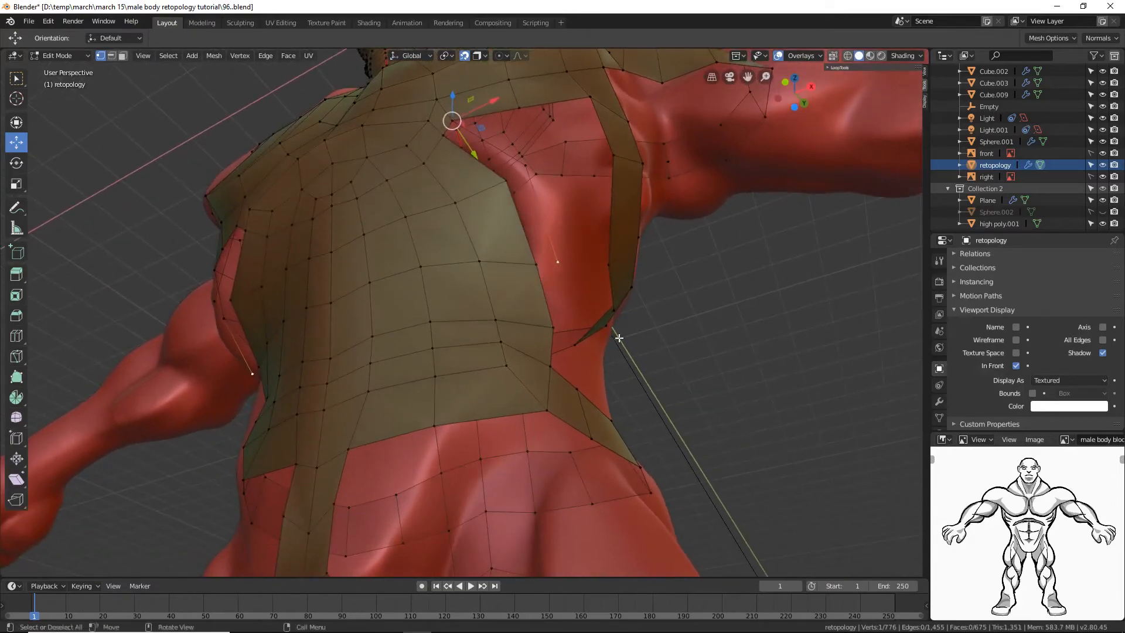
pyautogui.keyDown('ctrl'); pyautogui.rightClick(571, 322); pyautogui.keyUp('ctrl')
pyautogui.moveTo(571, 322)
pyautogui.mouseDown(button='middle')
pyautogui.moveTo(613, 313)
pyautogui.moveTo(579, 327)
pyautogui.moveTo(590, 322)
pyautogui.mouseUp(button='middle')
pyautogui.keyDown('shift'); pyautogui.moveTo(570, 234); pyautogui.dragTo(589, 339, button='middle'); pyautogui.keyUp('shift')
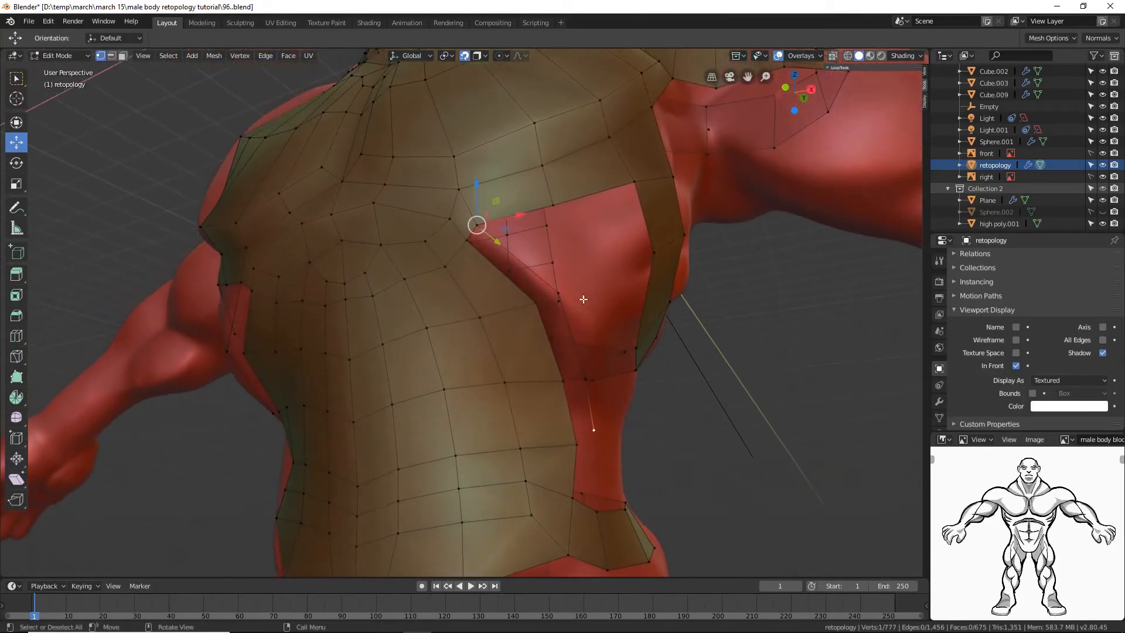
# Step: Fill a quad between the first segment of the new vertex chain and the abdomen's upper outer edge, and clear the selection
pyautogui.click(552, 203)
pyautogui.click(467, 240)
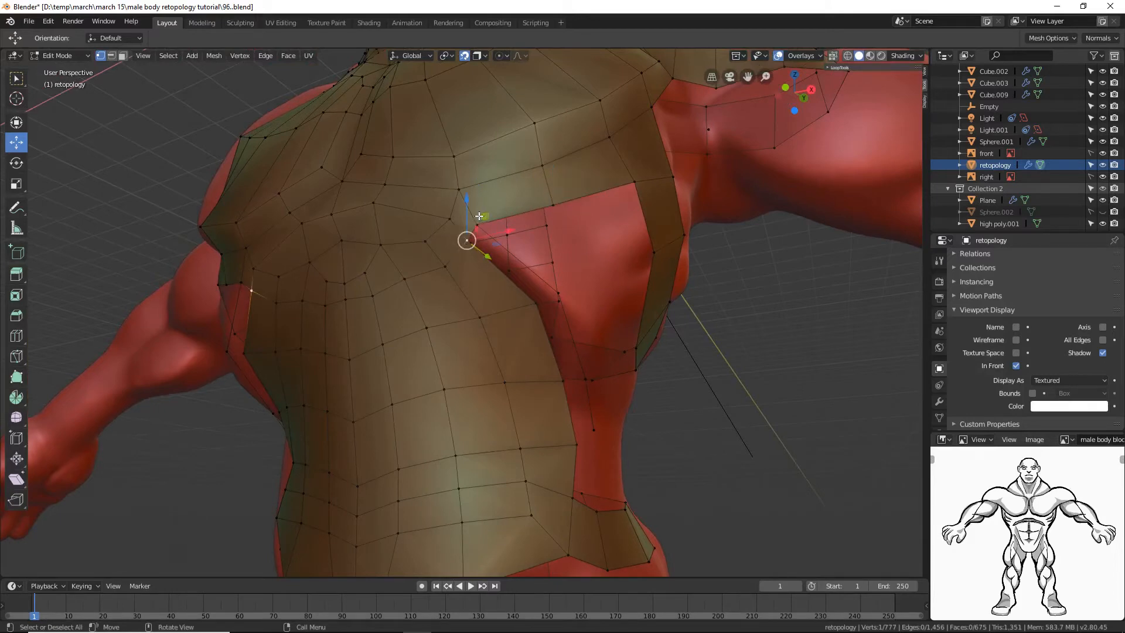
pyautogui.click(16, 78)
pyautogui.moveTo(541, 283); pyautogui.dragTo(559, 269, button='middle')
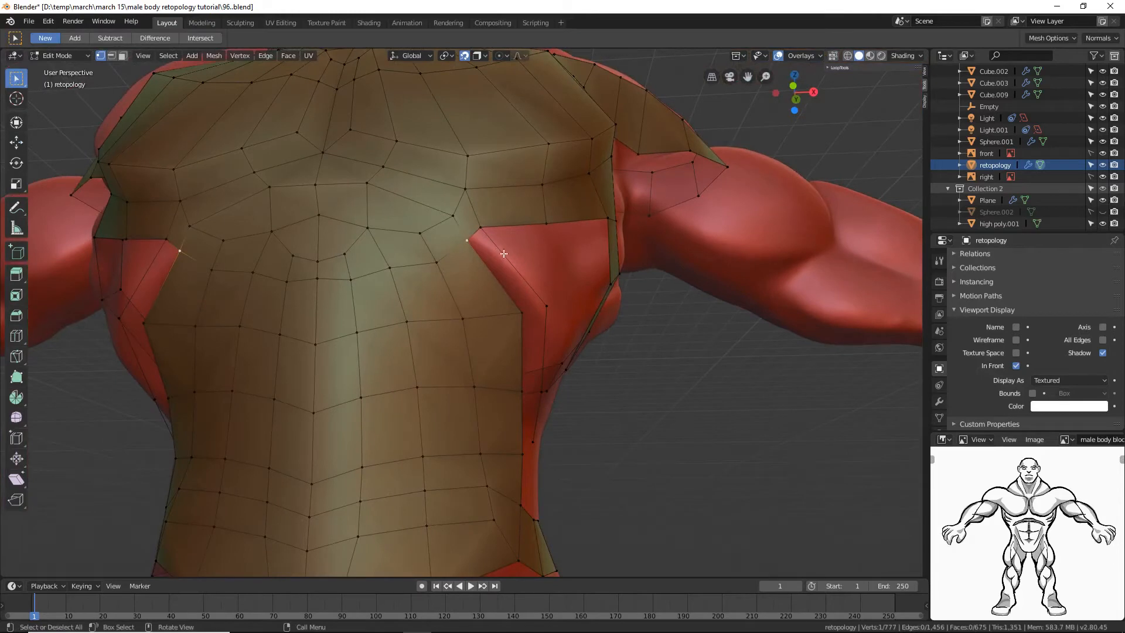
pyautogui.keyDown('shift'); pyautogui.click(480, 228); pyautogui.keyUp('shift')
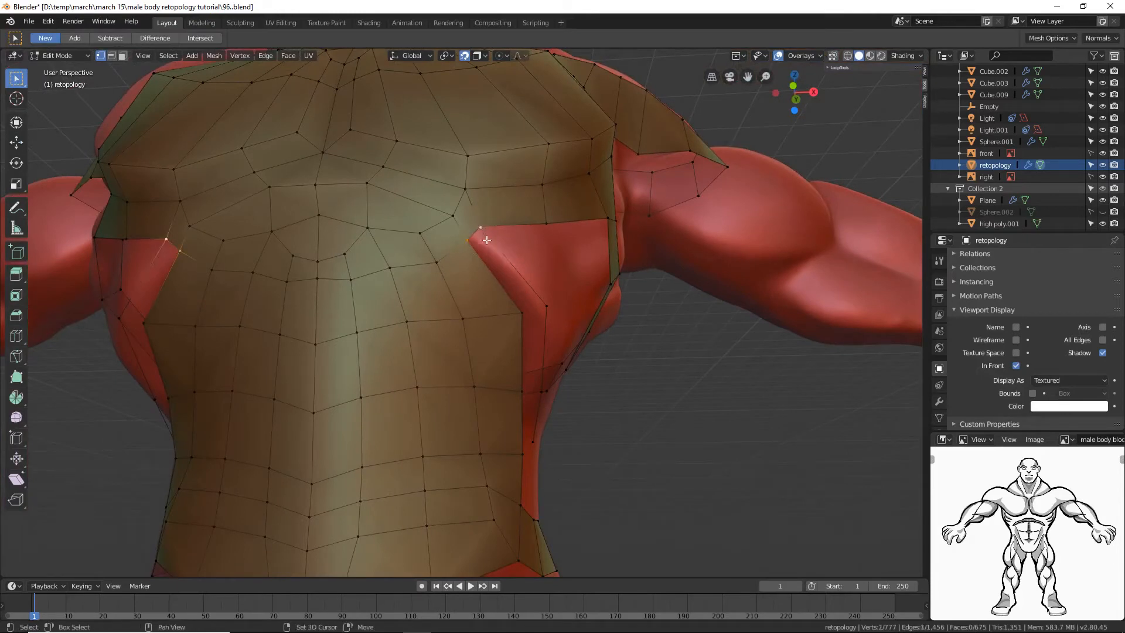
pyautogui.keyDown('shift'); pyautogui.click(547, 306); pyautogui.keyUp('shift')
pyautogui.keyDown('shift'); pyautogui.click(522, 314); pyautogui.keyUp('shift')
pyautogui.press('f')
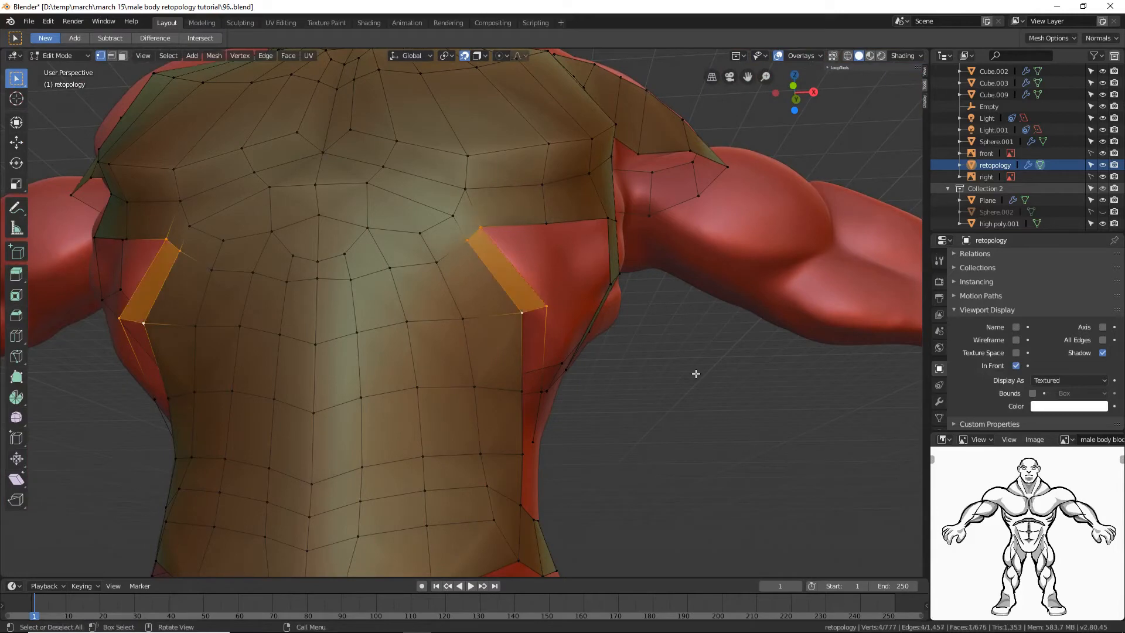
pyautogui.click(696, 373)
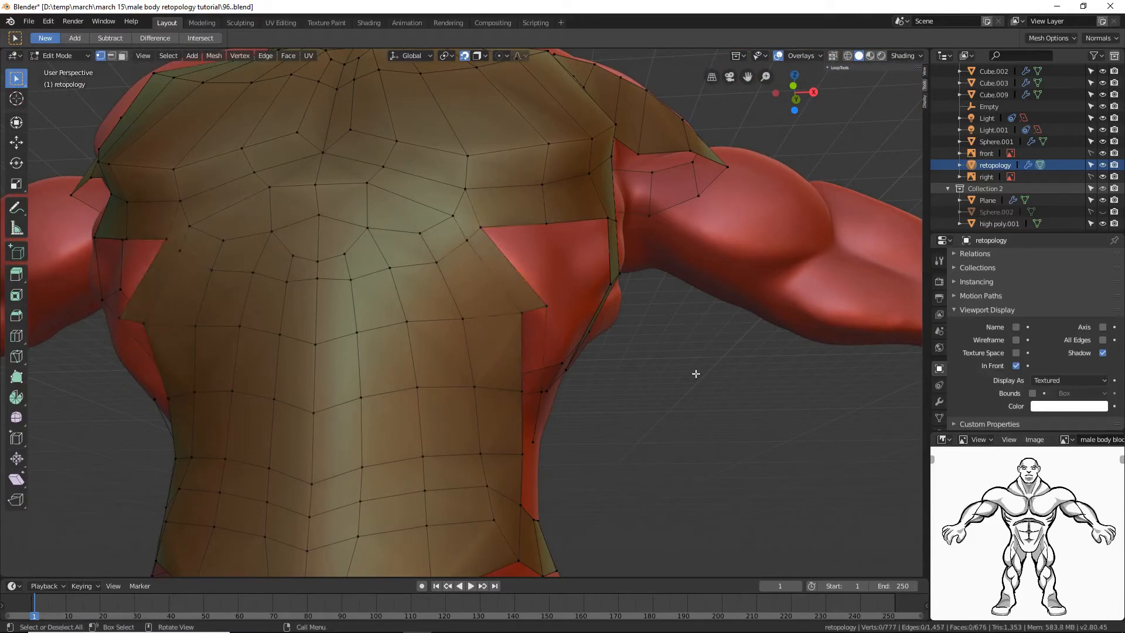
# Step: In edge mode, fill two more quads from the new quad's lower edge down along the abdomen's side
pyautogui.click(111, 55)
pyautogui.click(535, 308)
pyautogui.moveTo(688, 384); pyautogui.dragTo(617, 422, button='middle')
pyautogui.press('f')
pyautogui.press('f')
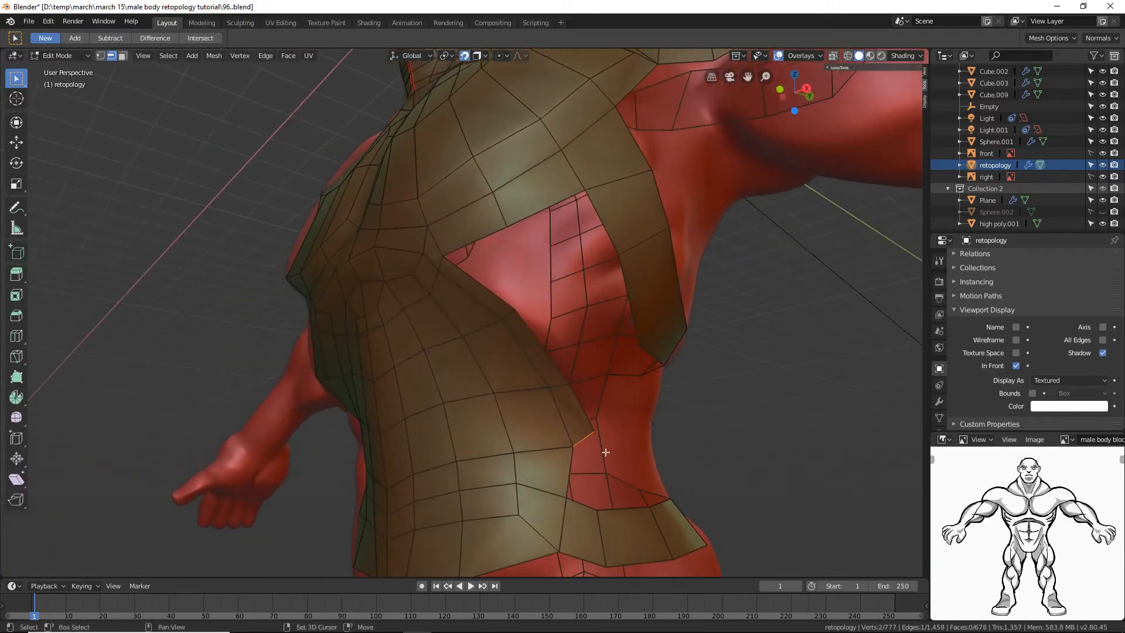
# Step: Fill the remaining quad joining the abdomen's side strip to the waist strip, clear the selection, and save as 97.blend
pyautogui.keyDown('shift'); pyautogui.click(571, 472); pyautogui.keyUp('shift')
pyautogui.keyDown('shift'); pyautogui.click(579, 504); pyautogui.keyUp('shift')
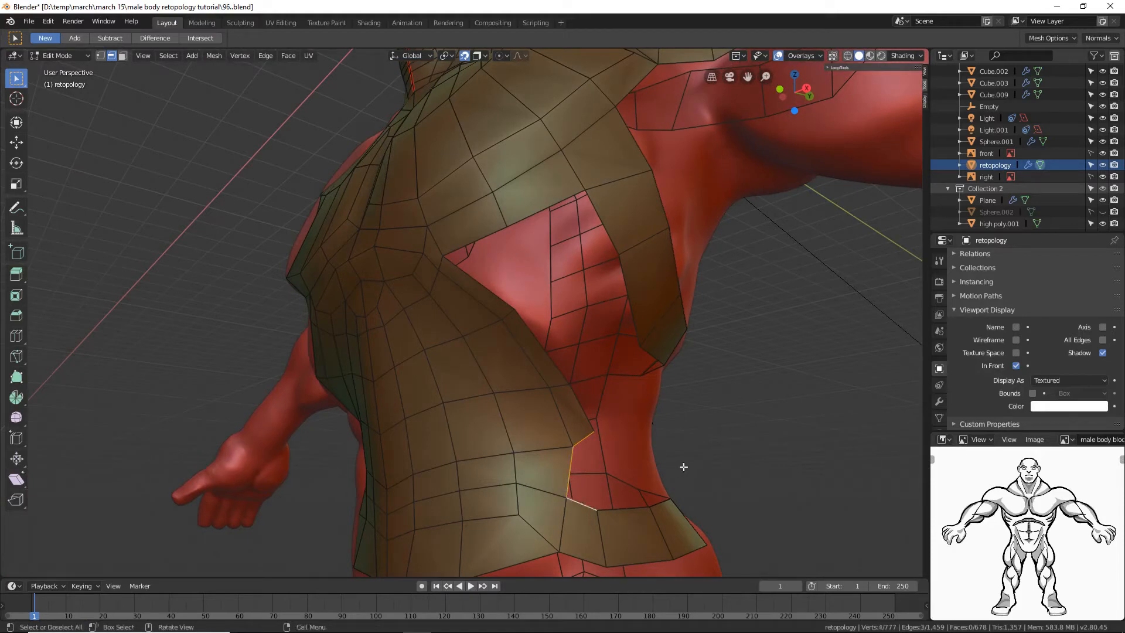
pyautogui.press('f')
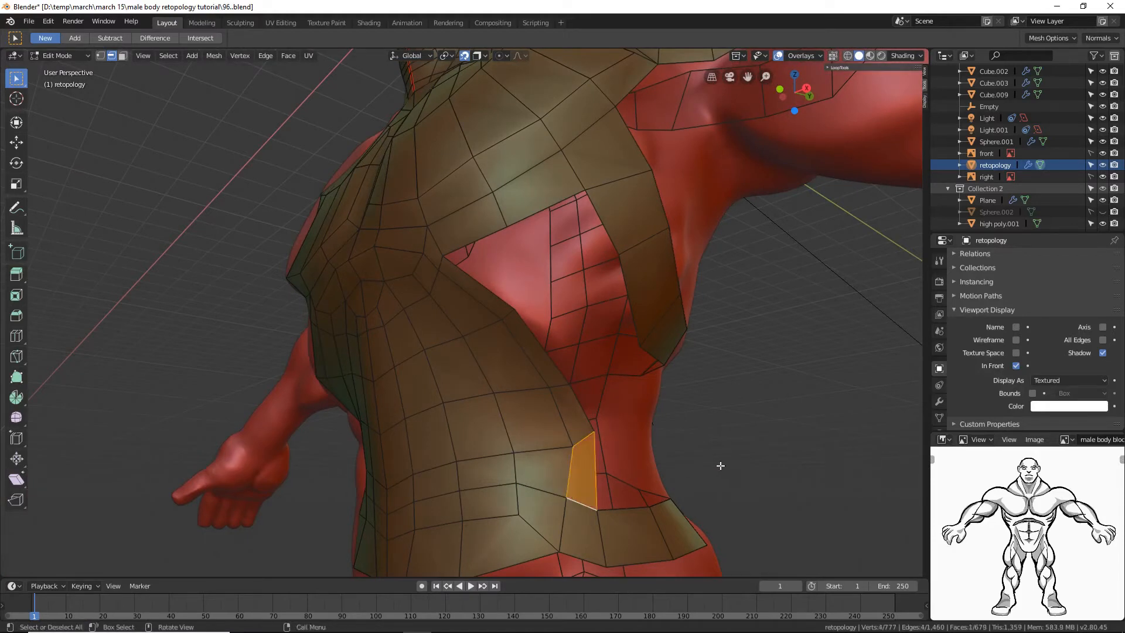
pyautogui.hotkey('alt', 'a')
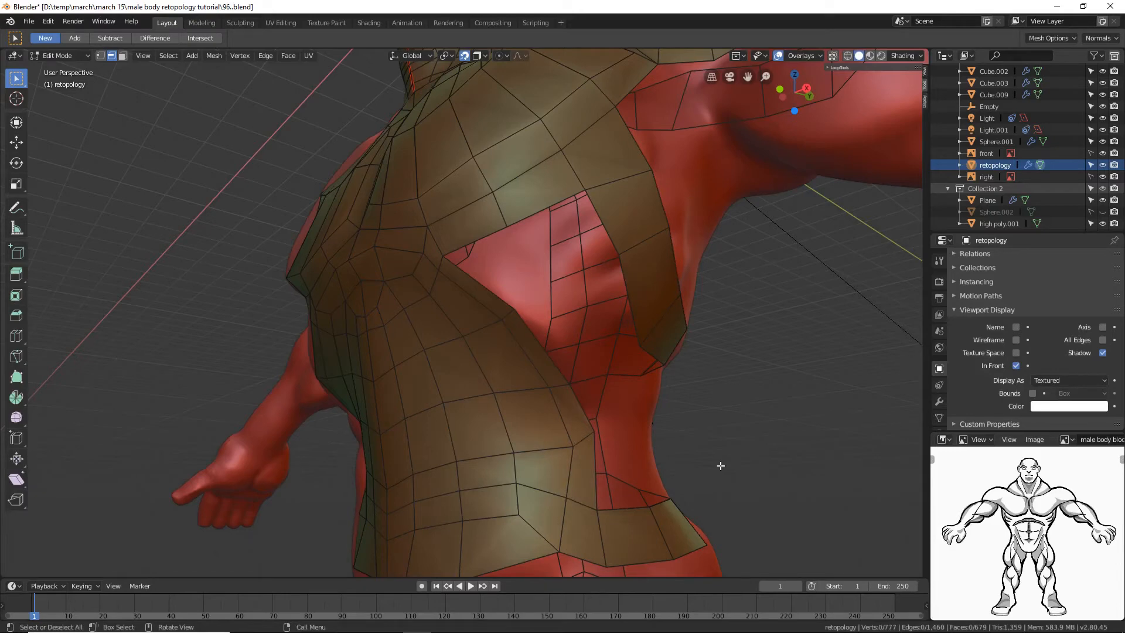
pyautogui.hotkey('ctrl', 'alt', 's')
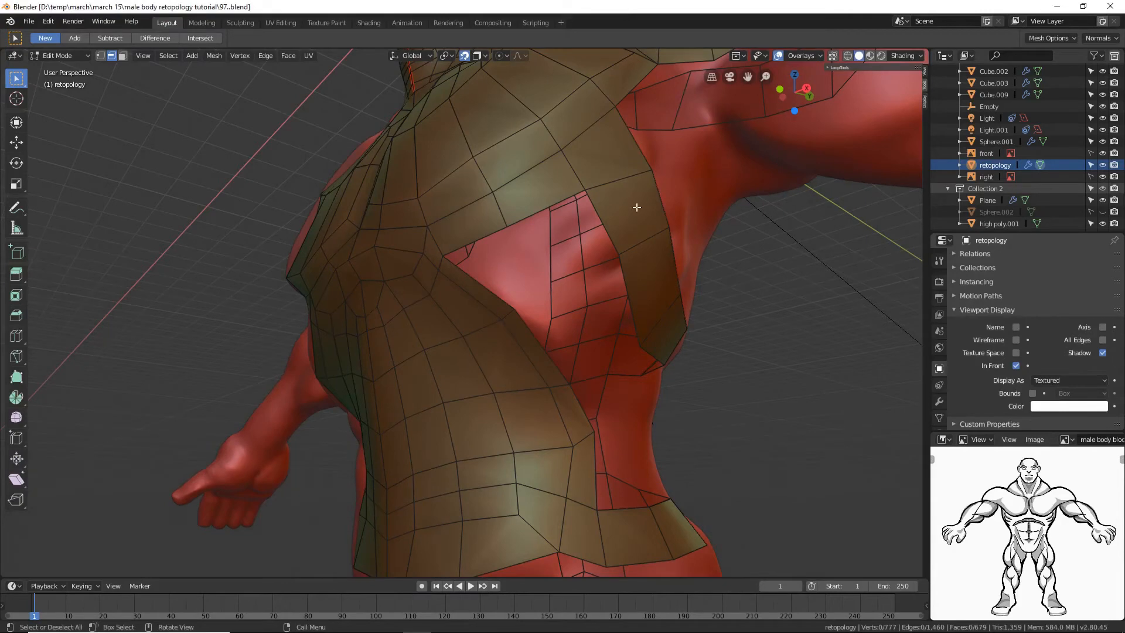
# Step: In vertex mode, build a quad in the chest-side corner of the rib gap with Poly Build, placing its free vertex over the ribs
pyautogui.moveTo(635, 205); pyautogui.dragTo(673, 226, button='middle')
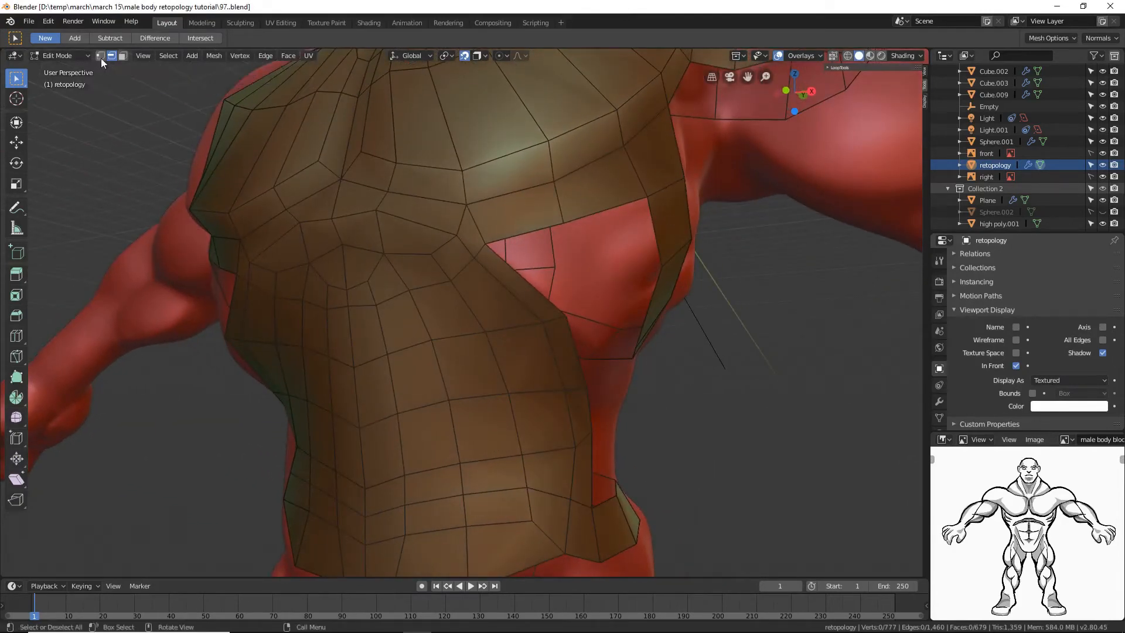
pyautogui.click(101, 55)
pyautogui.click(21, 380)
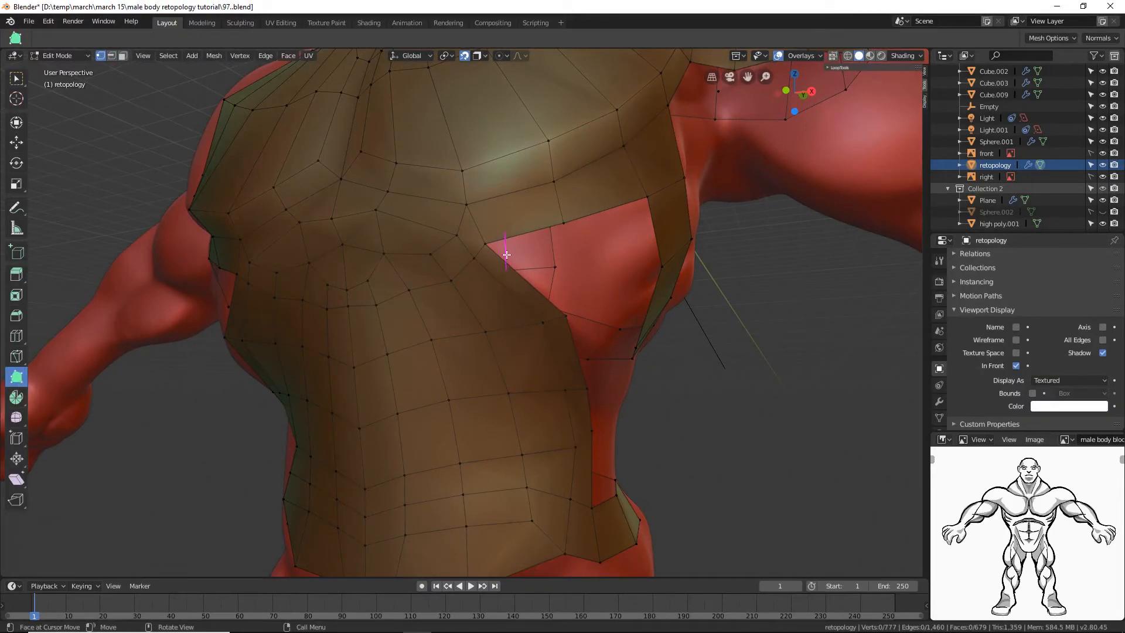
pyautogui.moveTo(490, 245); pyautogui.dragTo(608, 300)
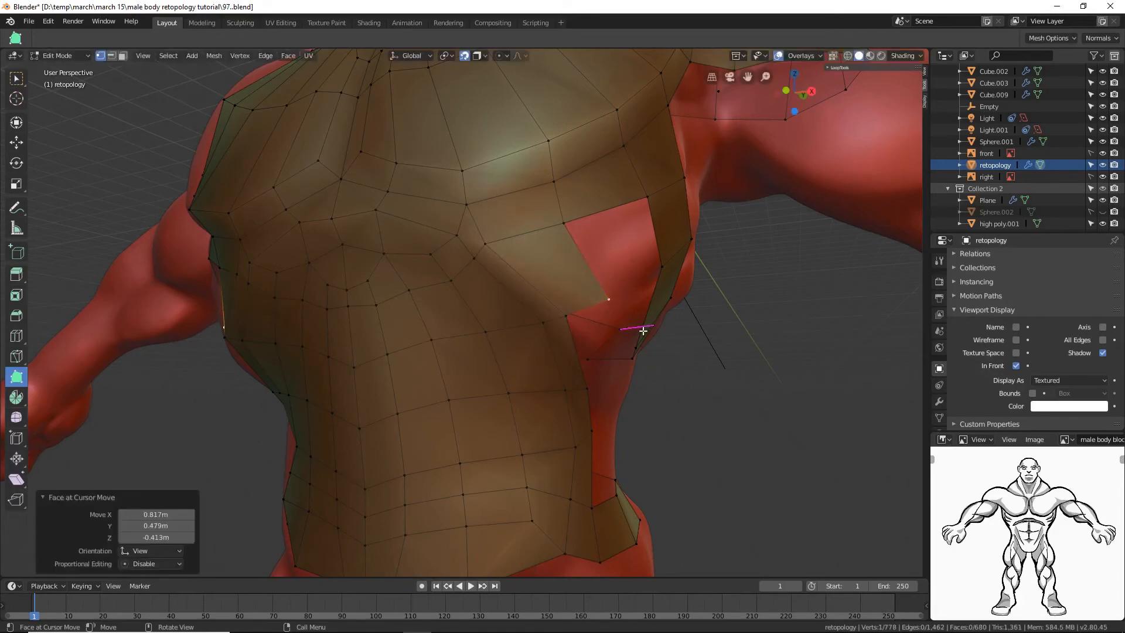
# Step: Fill a quad joining the new rib face to the strip running down the body's side, deselect, and save as 98.blend
pyautogui.click(14, 80)
pyautogui.moveTo(592, 371); pyautogui.dragTo(733, 414, button='middle')
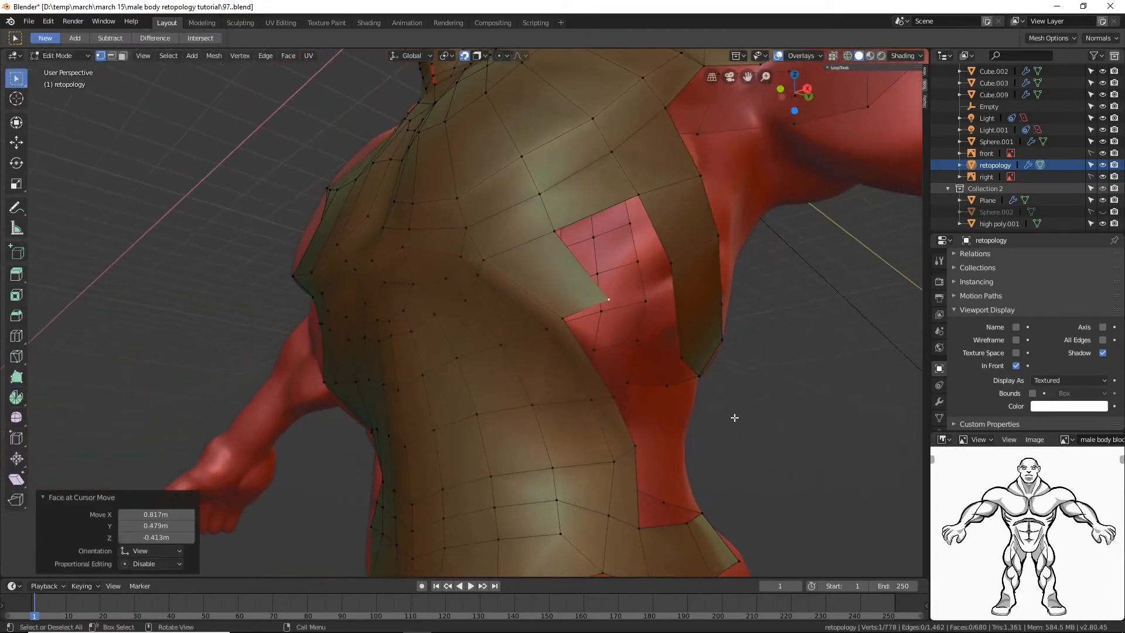
pyautogui.keyDown('shift'); pyautogui.click(557, 233); pyautogui.keyUp('shift')
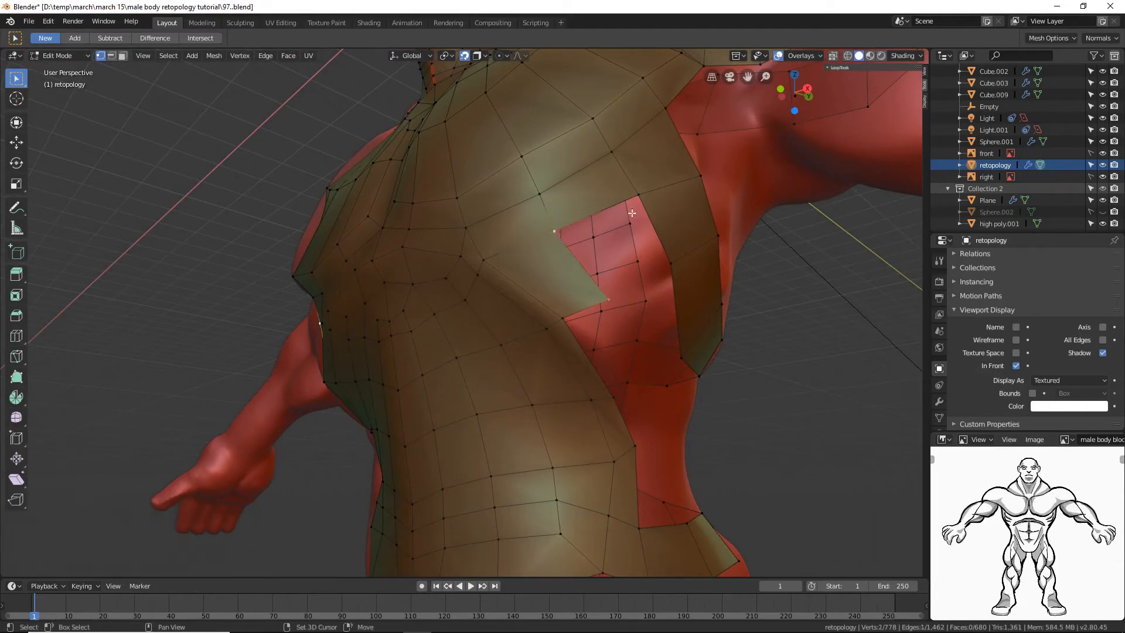
pyautogui.keyDown('shift'); pyautogui.click(638, 195); pyautogui.keyUp('shift')
pyautogui.keyDown('shift'); pyautogui.click(671, 263); pyautogui.keyUp('shift')
pyautogui.press('f')
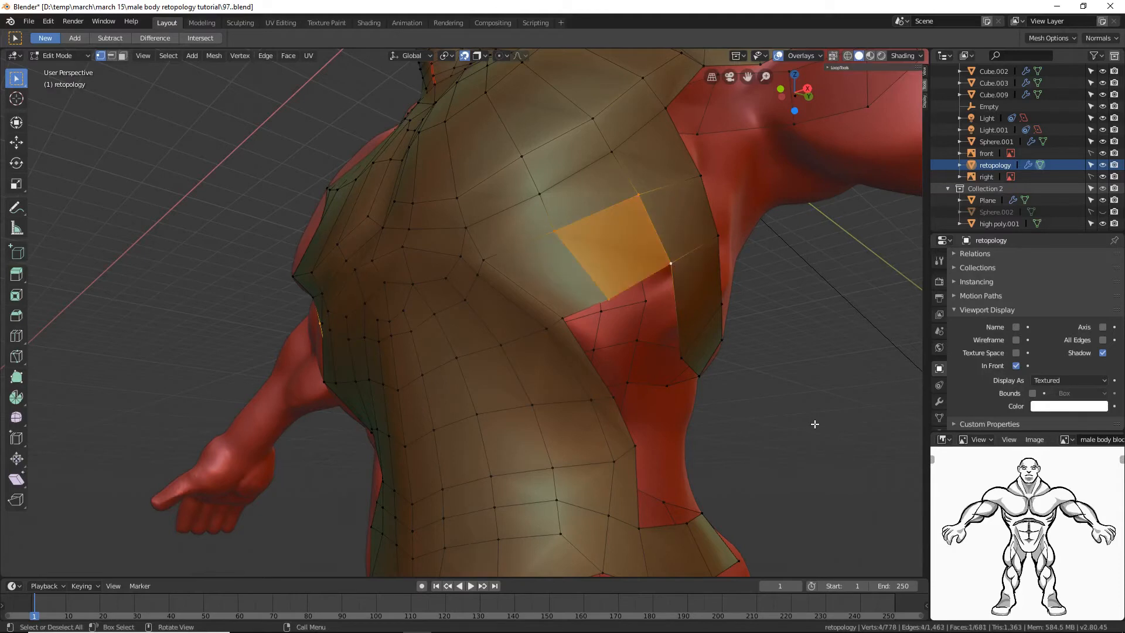
pyautogui.hotkey('alt', 'a')
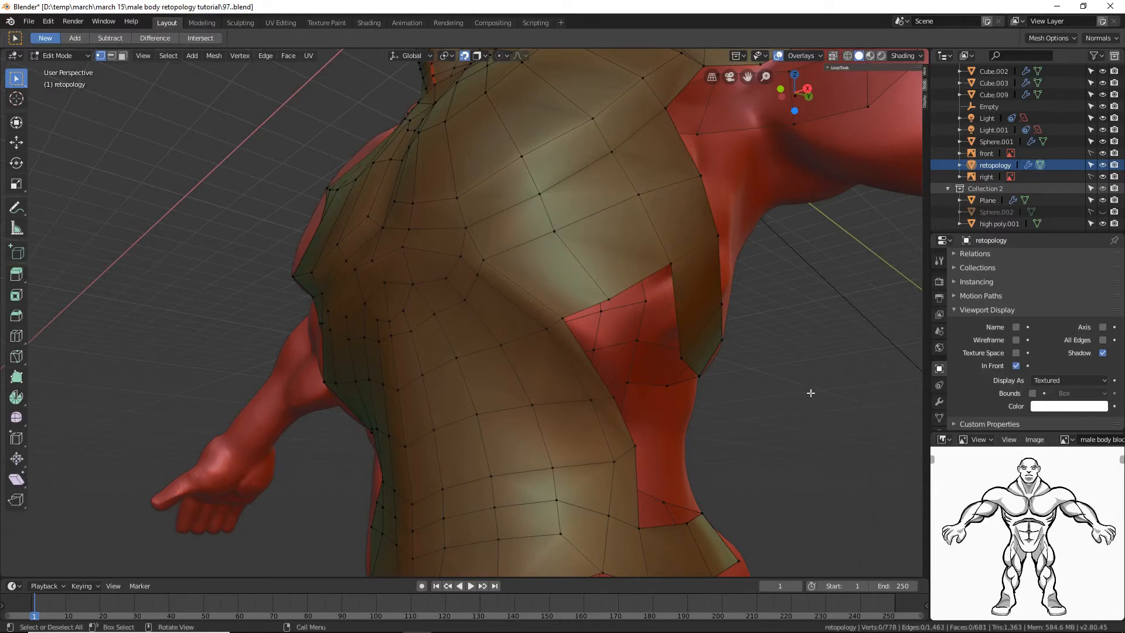
pyautogui.hotkey('ctrl', 'alt', 's')
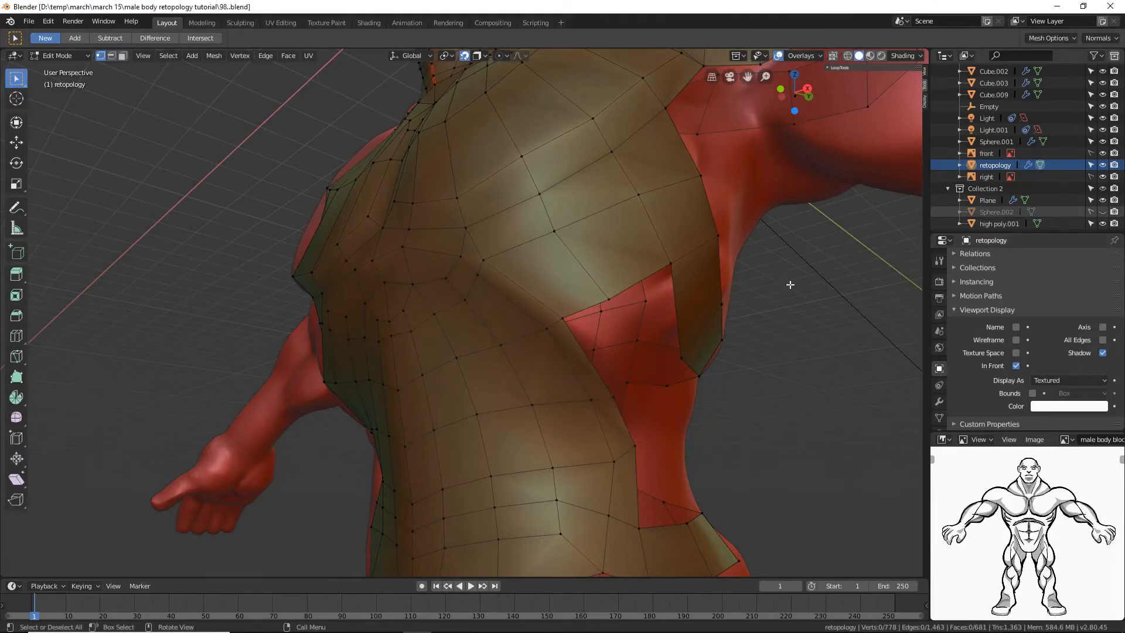
# Step: Build another quad with Poly Build below the rib row, against the abdomen's outer edge
pyautogui.moveTo(791, 284); pyautogui.dragTo(770, 256, button='middle')
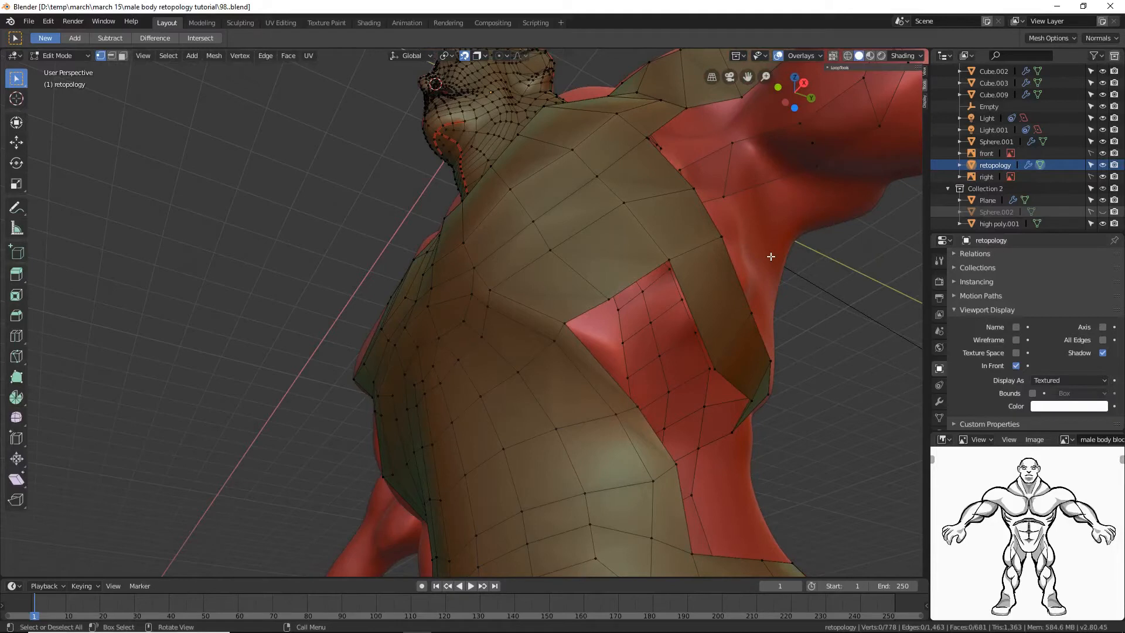
pyautogui.click(16, 376)
pyautogui.keyDown('ctrl'); pyautogui.moveTo(586, 351); pyautogui.dragTo(680, 384); pyautogui.keyUp('ctrl')
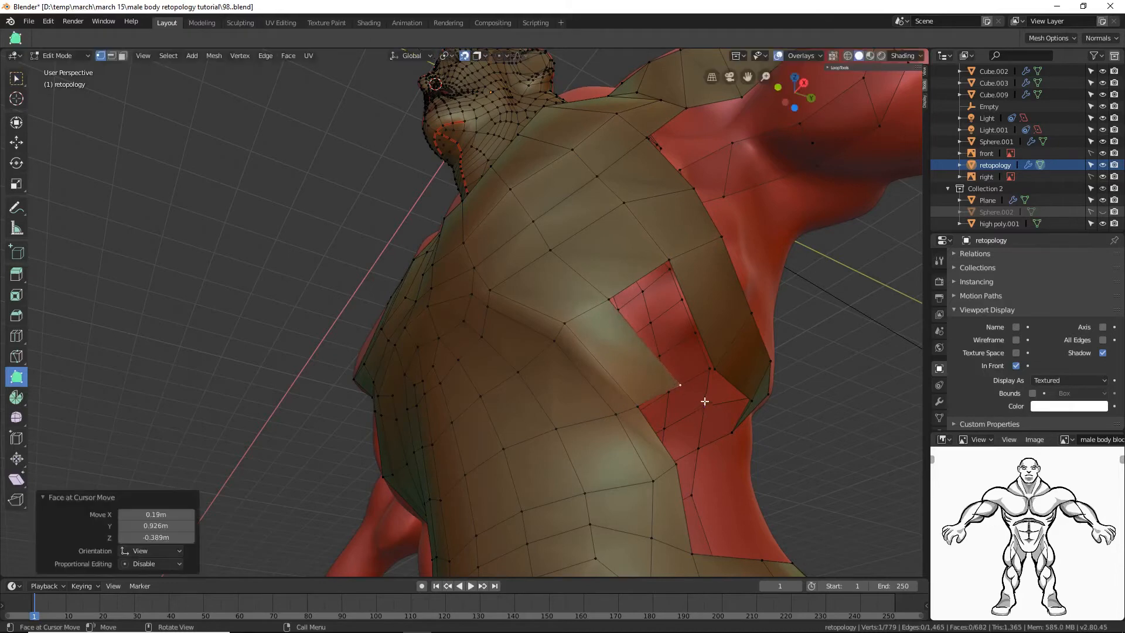
# Step: Fill a quad joining the second rib row's free edge to the side strip, and clear the selection
pyautogui.click(16, 78)
pyautogui.keyDown('shift'); pyautogui.click(608, 297); pyautogui.keyUp('shift')
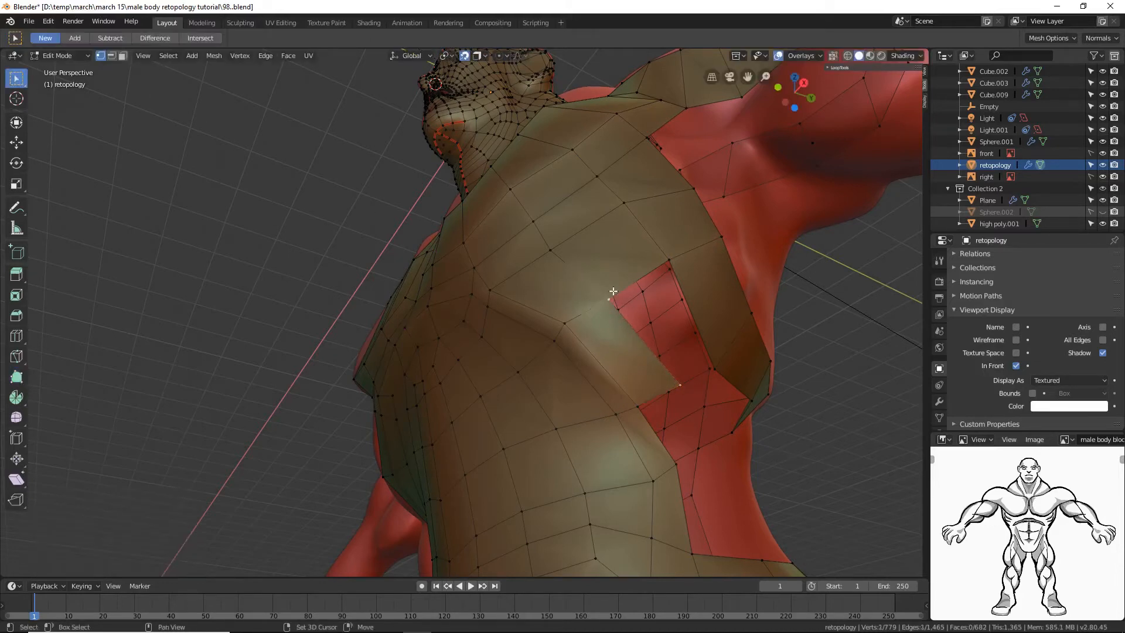
pyautogui.keyDown('shift'); pyautogui.click(670, 259); pyautogui.keyUp('shift')
pyautogui.keyDown('shift'); pyautogui.click(722, 367); pyautogui.keyUp('shift')
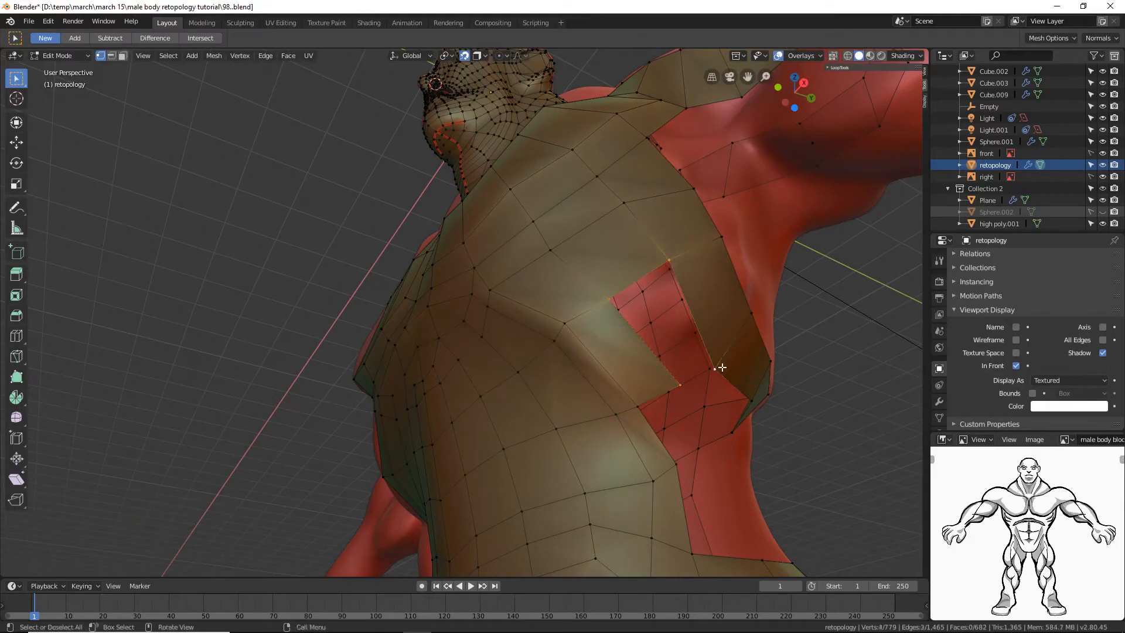
pyautogui.press('f')
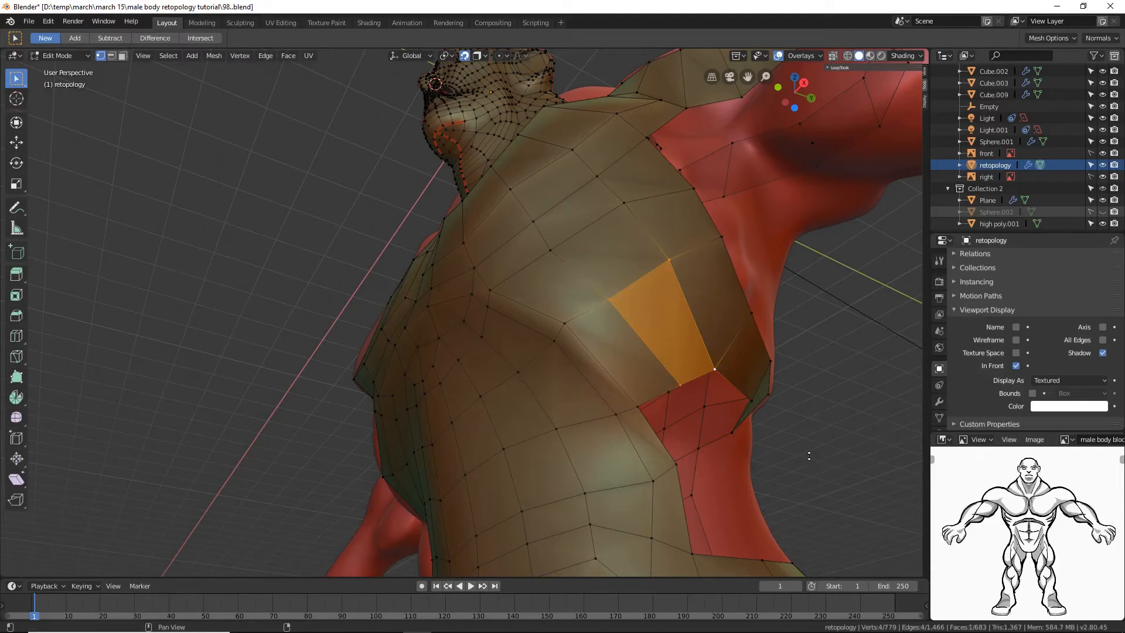
pyautogui.click(814, 447)
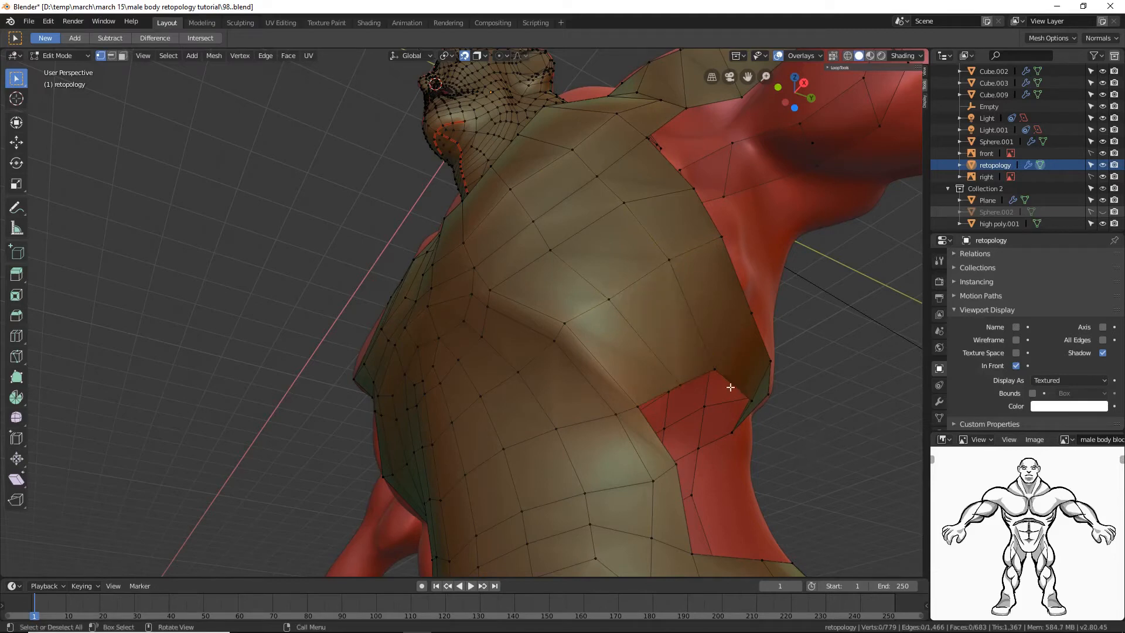
# Step: Build a quad with Poly Build in the corner between the chest's lower edge and the abdomen's outer edge, its free vertex over the ribs
pyautogui.click(751, 399)
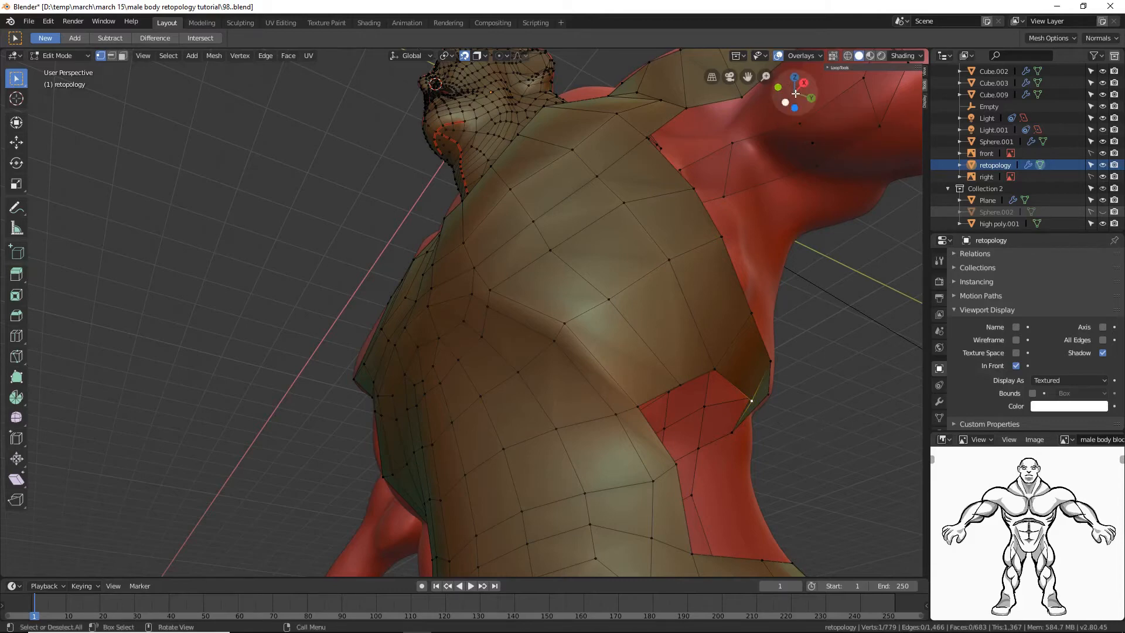
pyautogui.moveTo(794, 93); pyautogui.dragTo(761, 96)
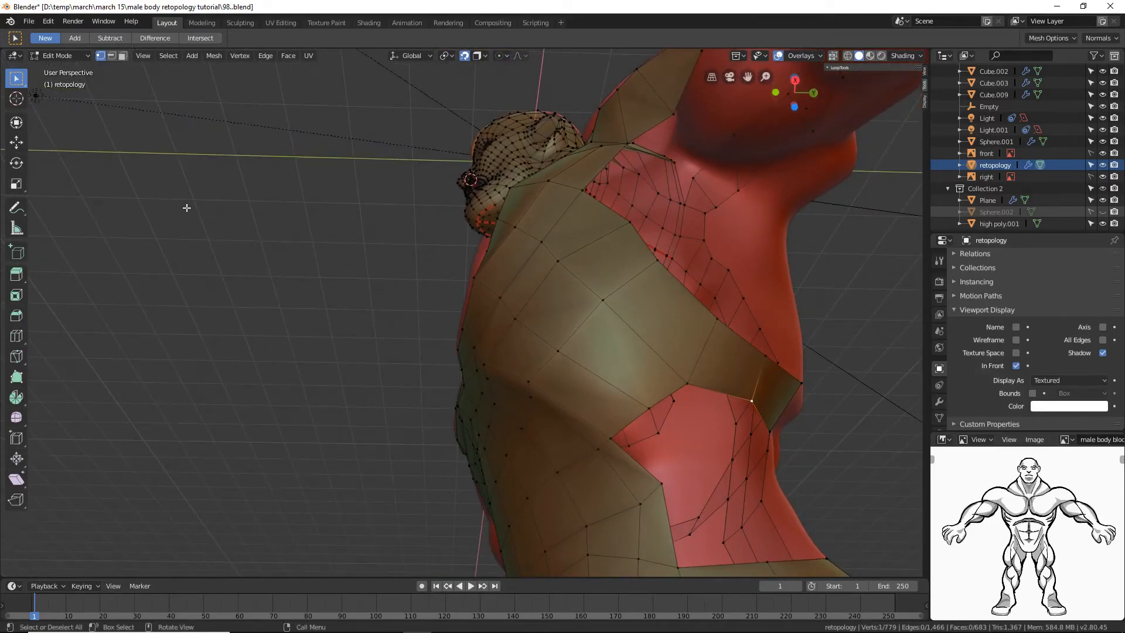
pyautogui.click(17, 376)
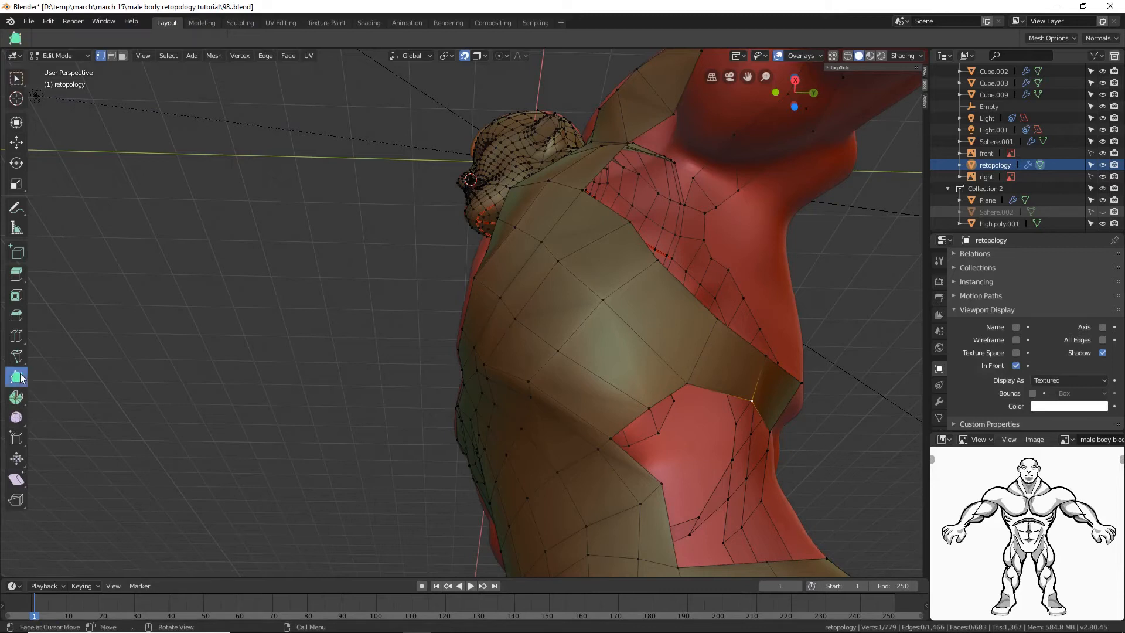
pyautogui.keyDown('ctrl'); pyautogui.moveTo(613, 435); pyautogui.dragTo(701, 454); pyautogui.keyUp('ctrl')
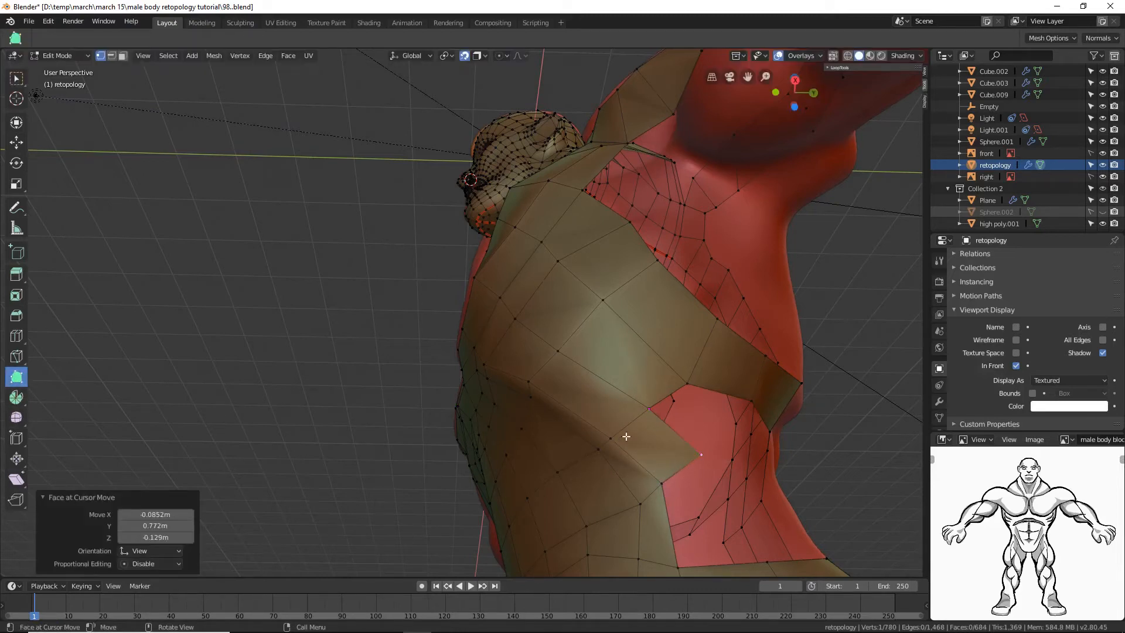
# Step: Build a quad with Poly Build on the waist strip's upper edge and adjust the position of its free vertex
pyautogui.keyDown('ctrl'); pyautogui.click(848, 476); pyautogui.keyUp('ctrl')
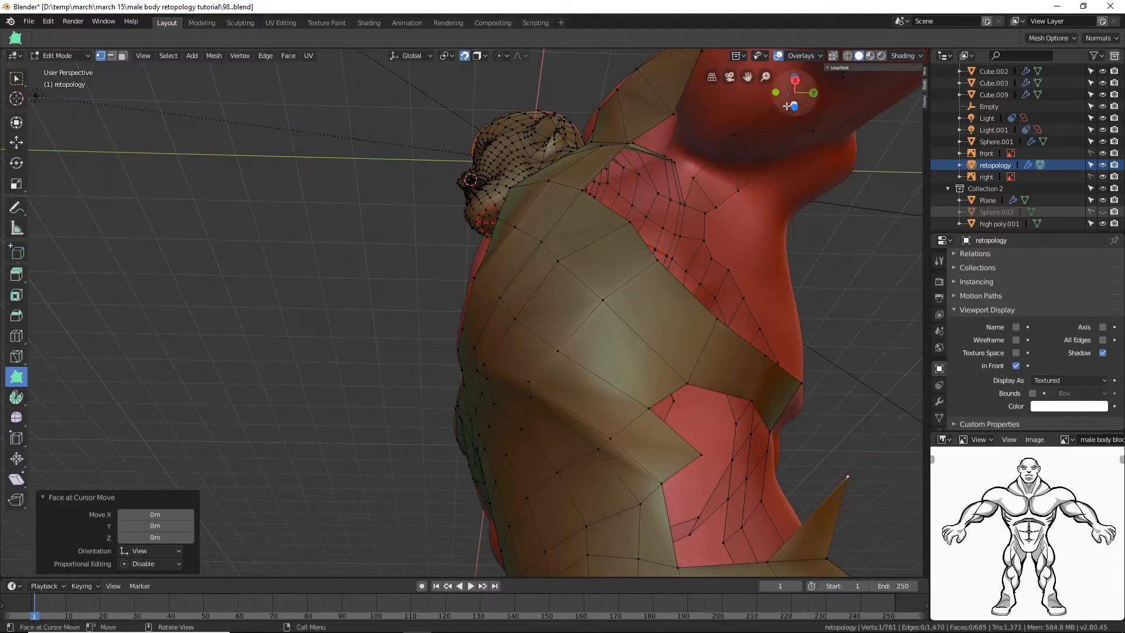
pyautogui.moveTo(794, 94); pyautogui.dragTo(906, 333)
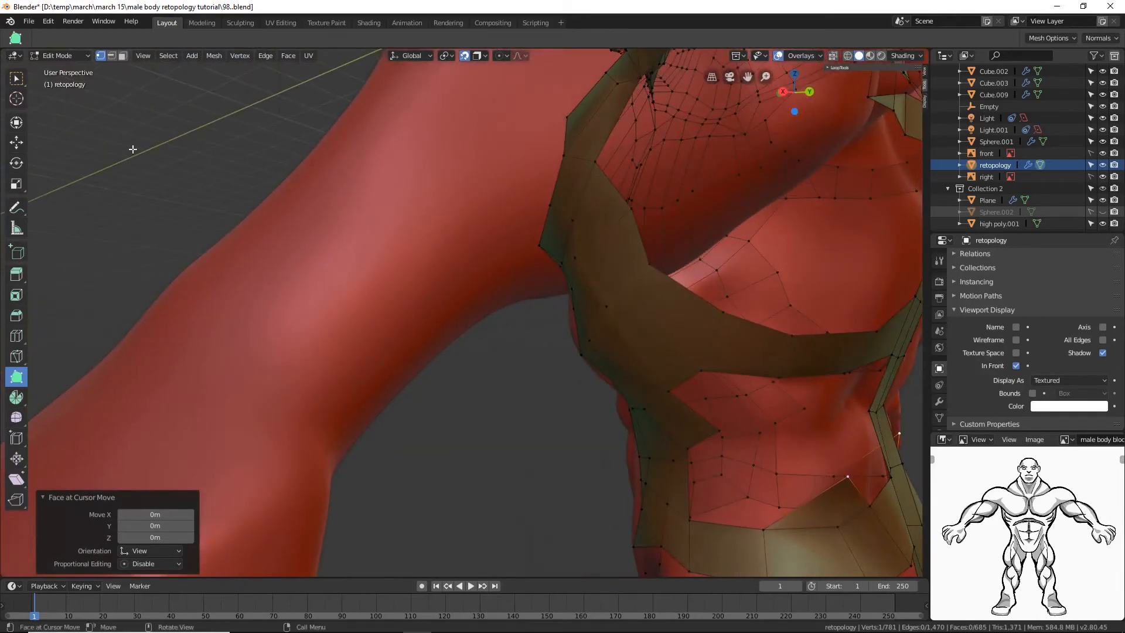
pyautogui.click(17, 79)
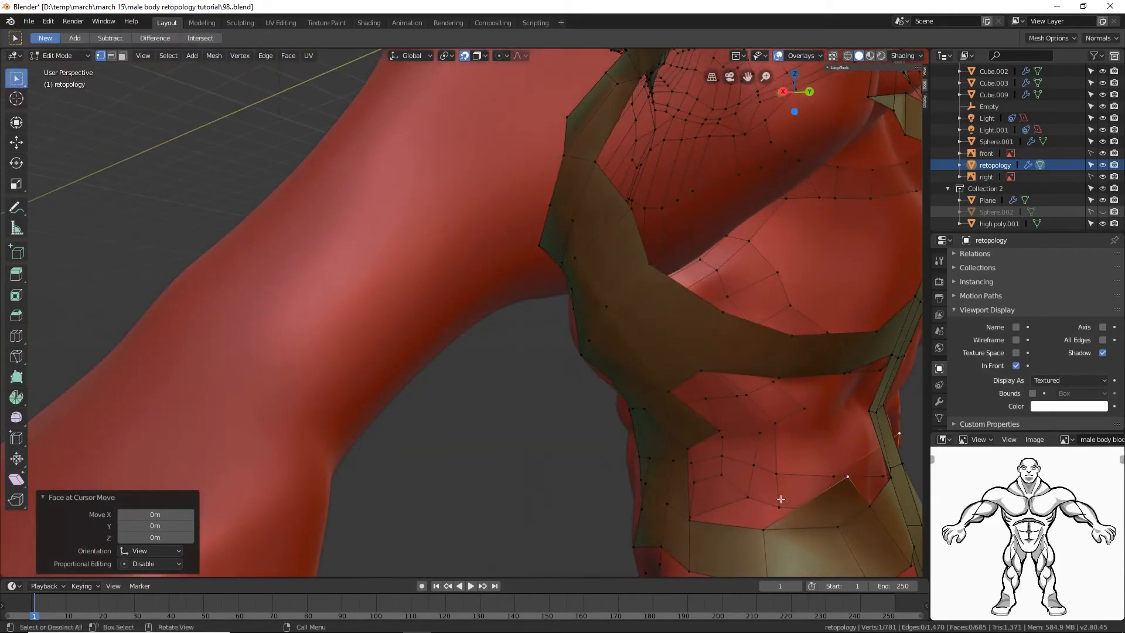
pyautogui.click(847, 479)
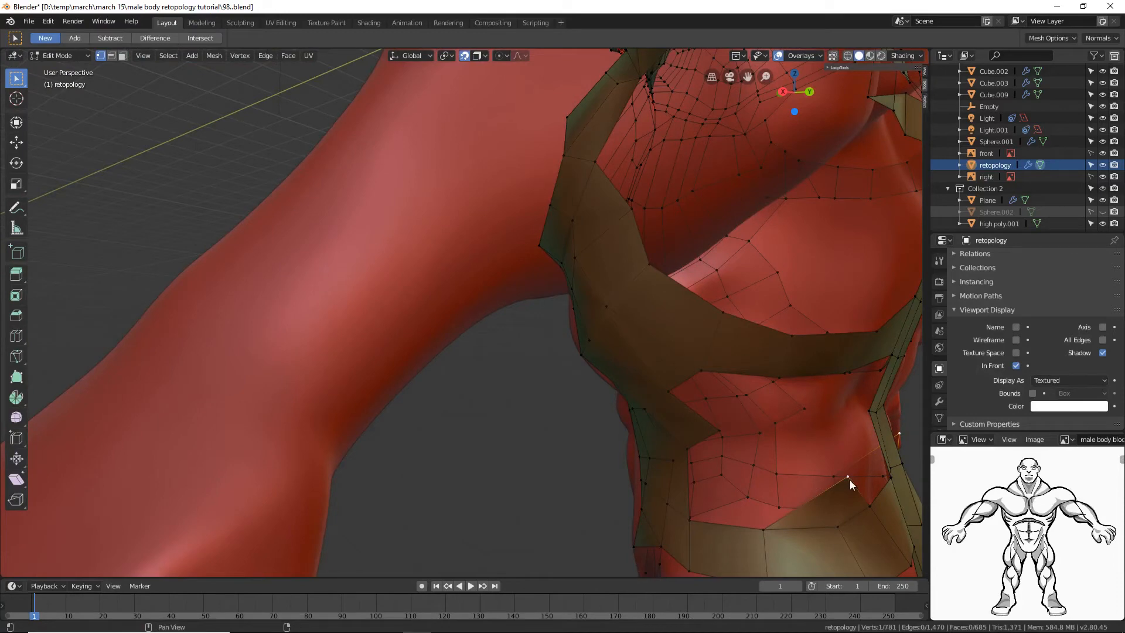
pyautogui.press('g')
pyautogui.click(849, 480)
# Step: Fill a quad joining the new rib face to the chest band's lower edge, clear the selection, and save as 100..blend
pyautogui.moveTo(574, 403); pyautogui.dragTo(597, 376, button='middle')
pyautogui.click(678, 379)
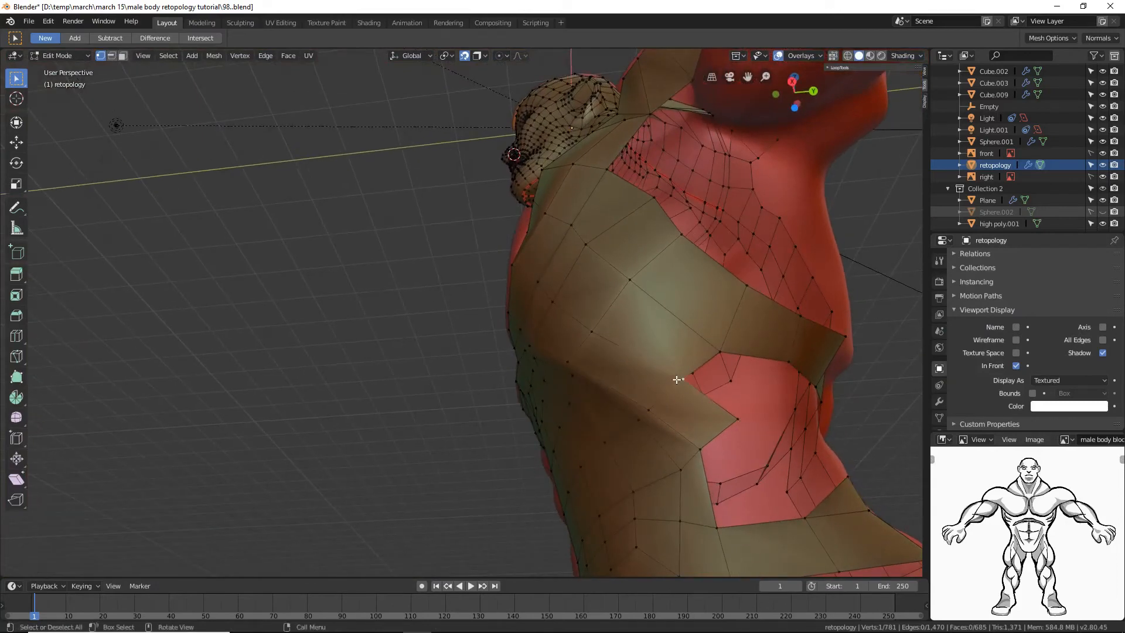
pyautogui.keyDown('shift'); pyautogui.click(720, 351); pyautogui.keyUp('shift')
pyautogui.moveTo(758, 386); pyautogui.dragTo(746, 355, button='middle')
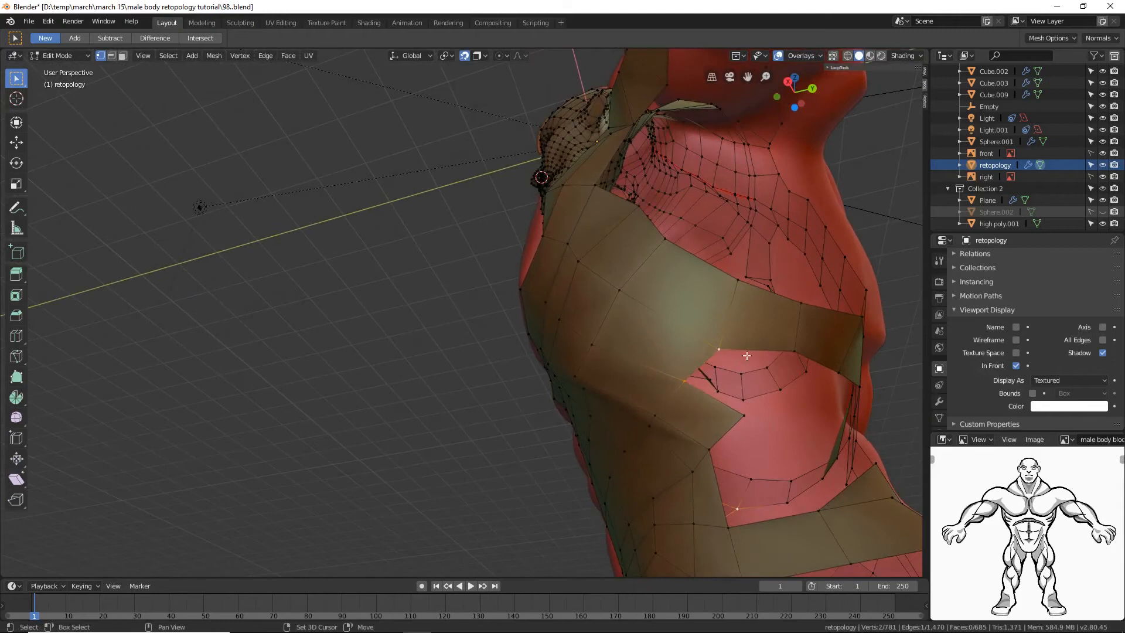
pyautogui.keyDown('shift'); pyautogui.click(794, 350); pyautogui.keyUp('shift')
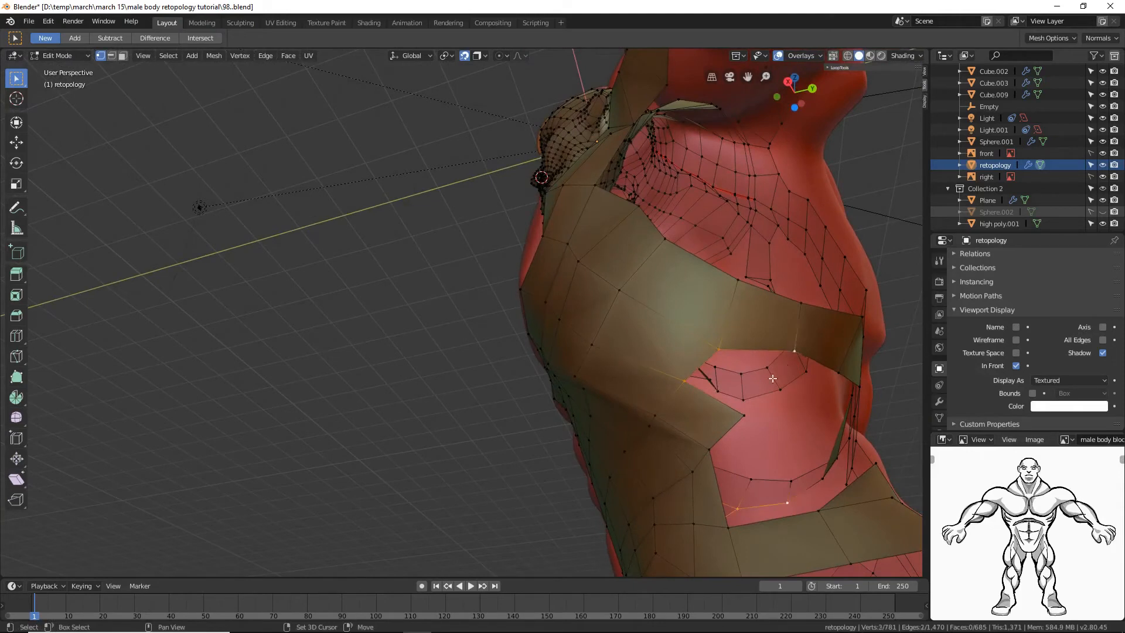
pyautogui.keyDown('shift'); pyautogui.click(741, 415); pyautogui.keyUp('shift')
pyautogui.press('f')
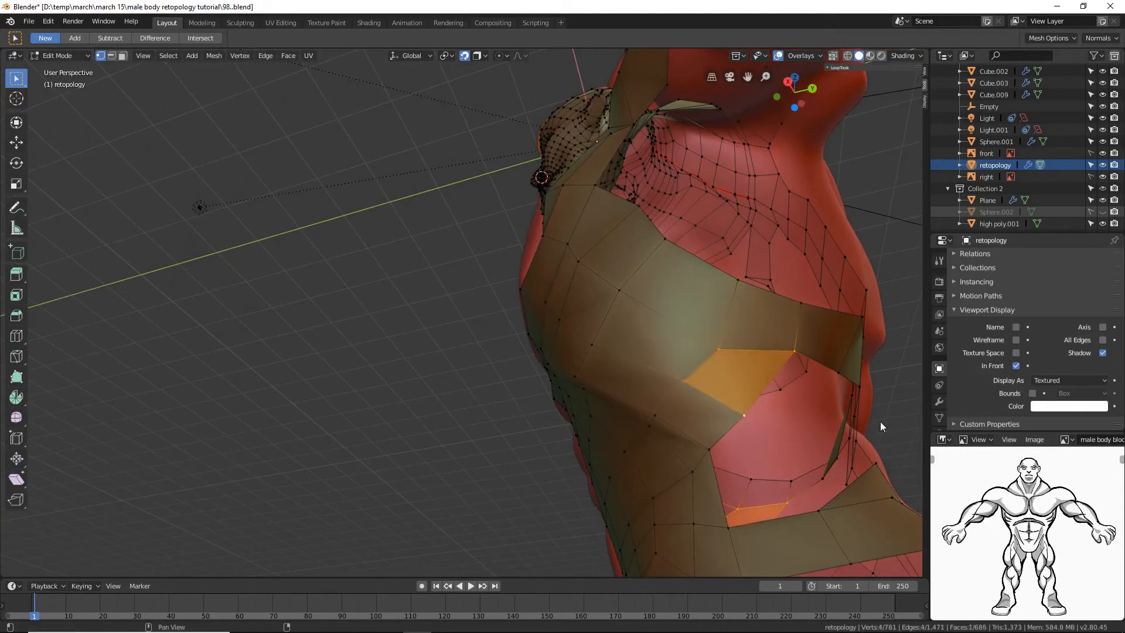
pyautogui.hotkey('alt', 'a')
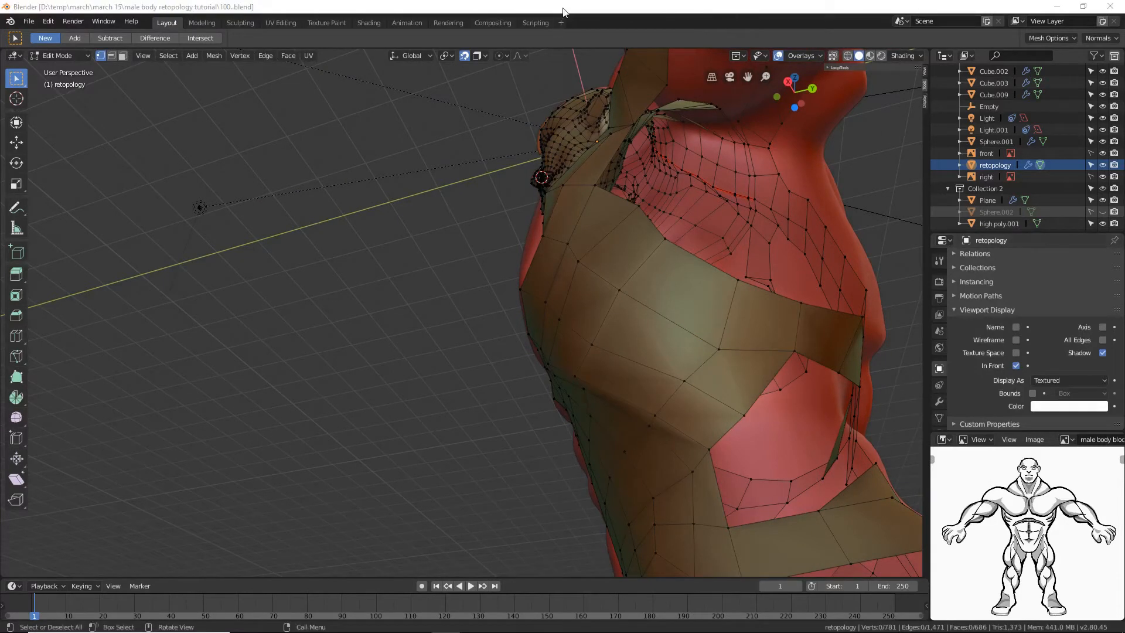
pyautogui.click(564, 9)
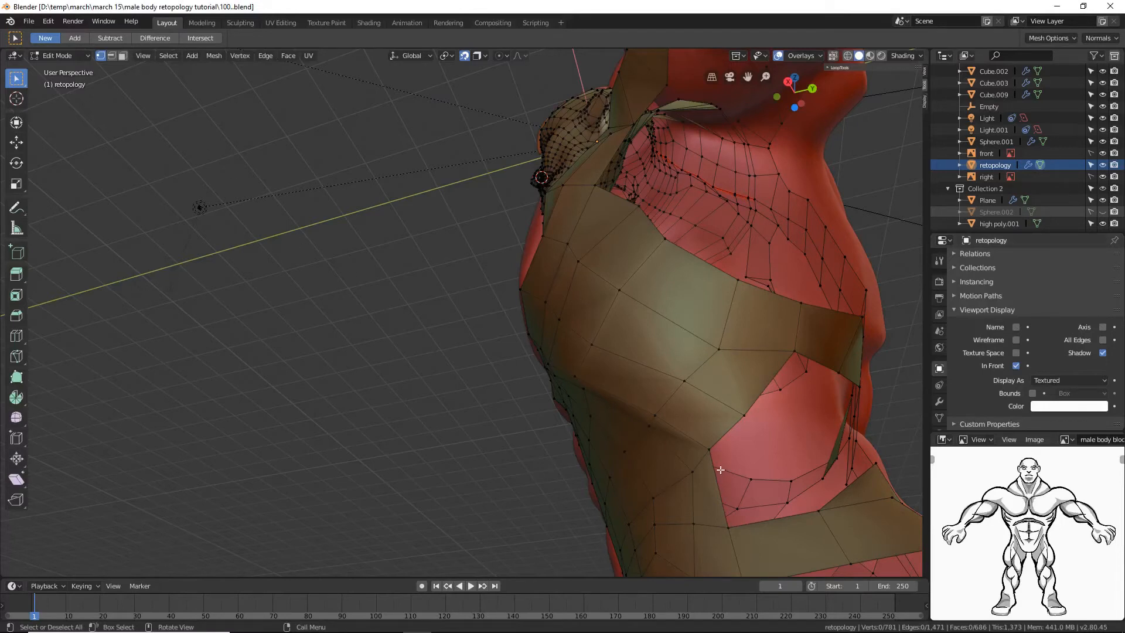
# Step: Fill a quad between the abdomen's outer edge, the rib face and the waist strip, deselect, and save as 102..blend
pyautogui.click(728, 527)
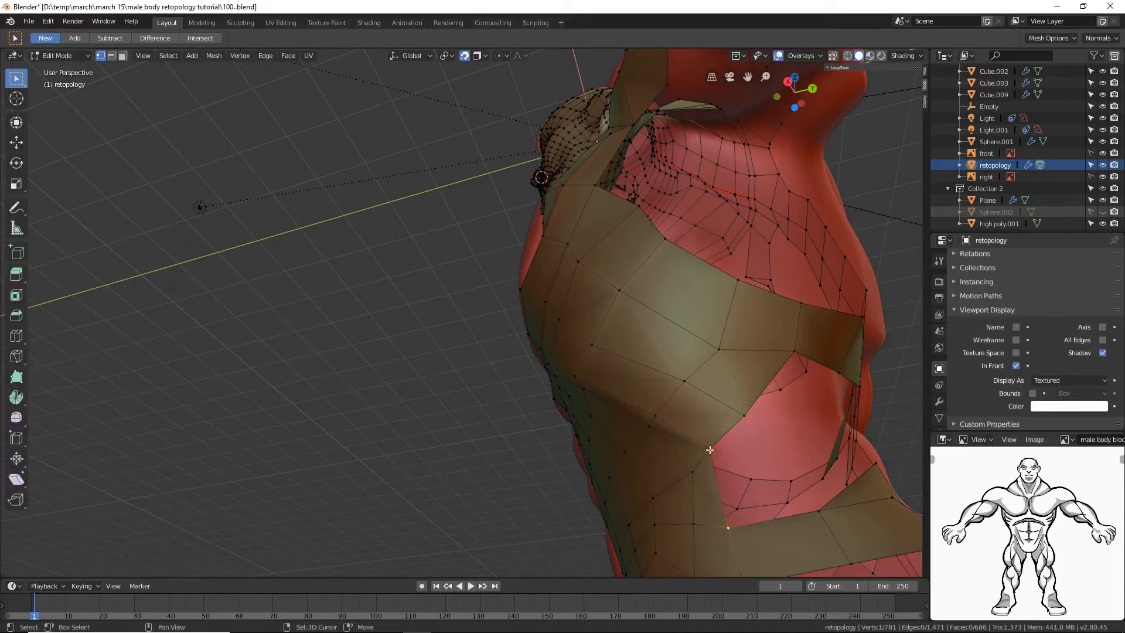
pyautogui.keyDown('shift'); pyautogui.click(708, 449); pyautogui.keyUp('shift')
pyautogui.keyDown('shift'); pyautogui.click(744, 415); pyautogui.keyUp('shift')
pyautogui.keyDown('shift'); pyautogui.click(817, 512); pyautogui.keyUp('shift')
pyautogui.moveTo(816, 513); pyautogui.dragTo(624, 486, button='middle')
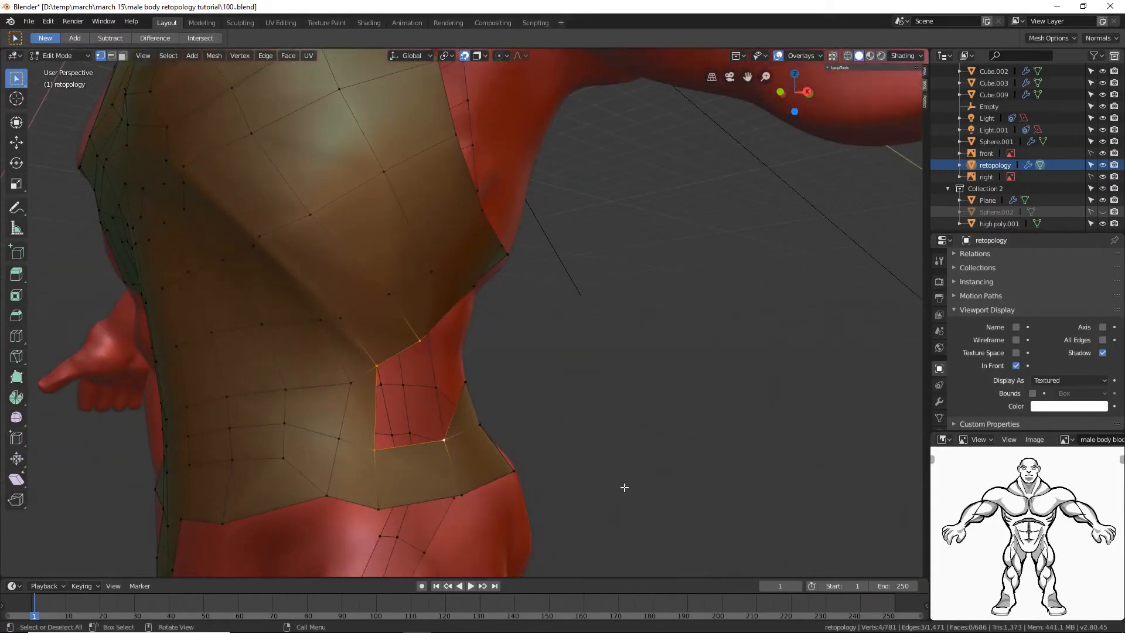
pyautogui.press('f')
pyautogui.hotkey('alt', 'a')
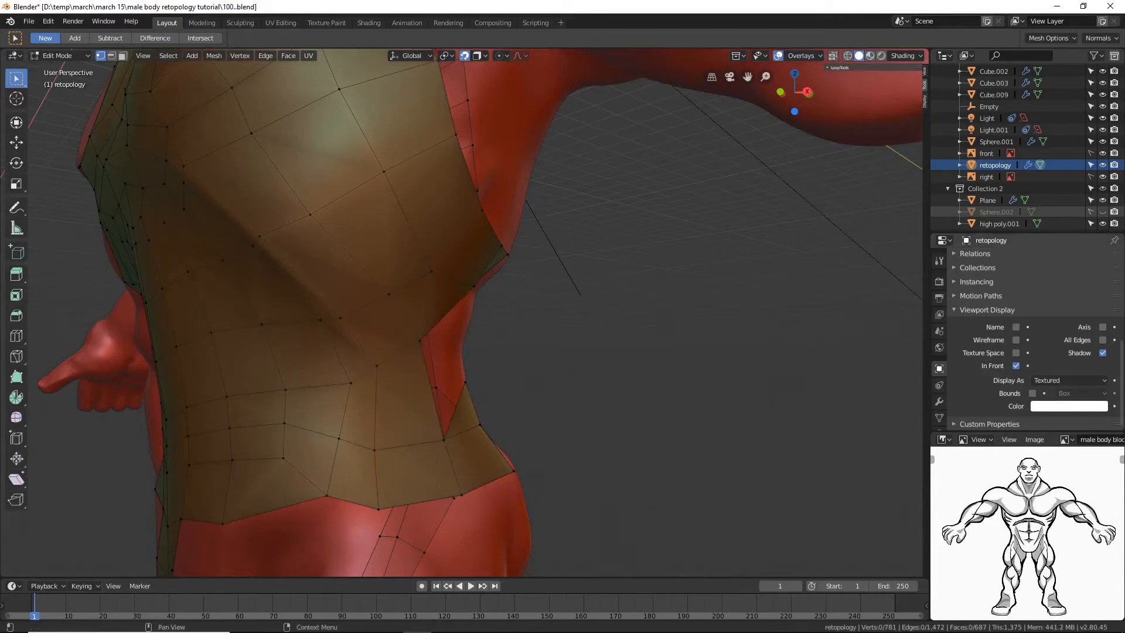
pyautogui.hotkey('ctrl', 'alt', 's')
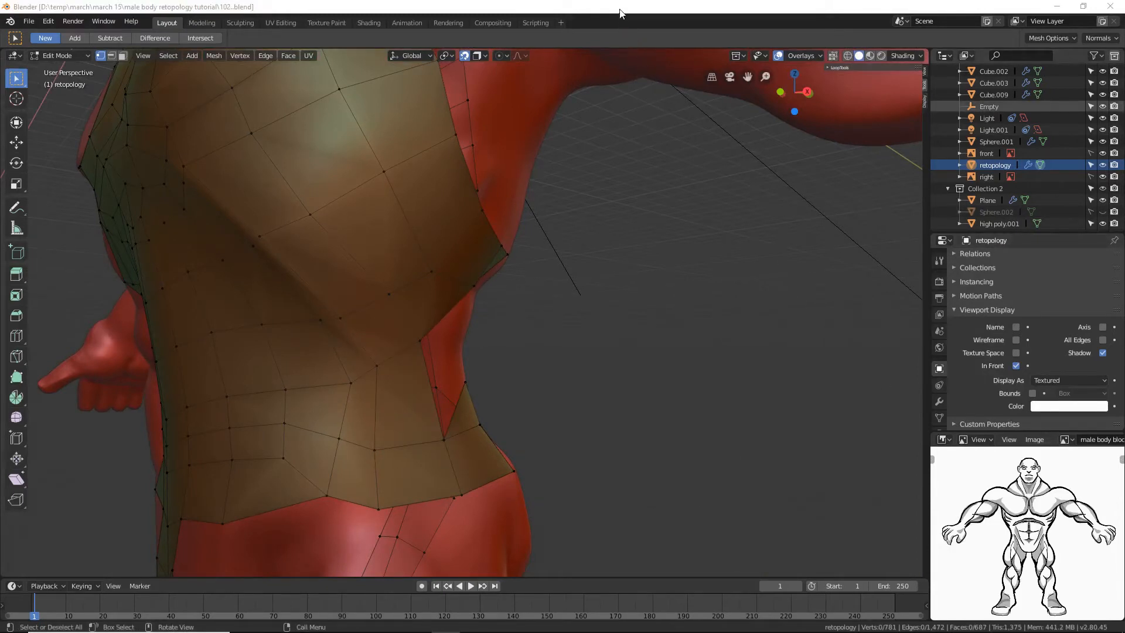
pyautogui.moveTo(721, 376); pyautogui.dragTo(646, 375, button='middle')
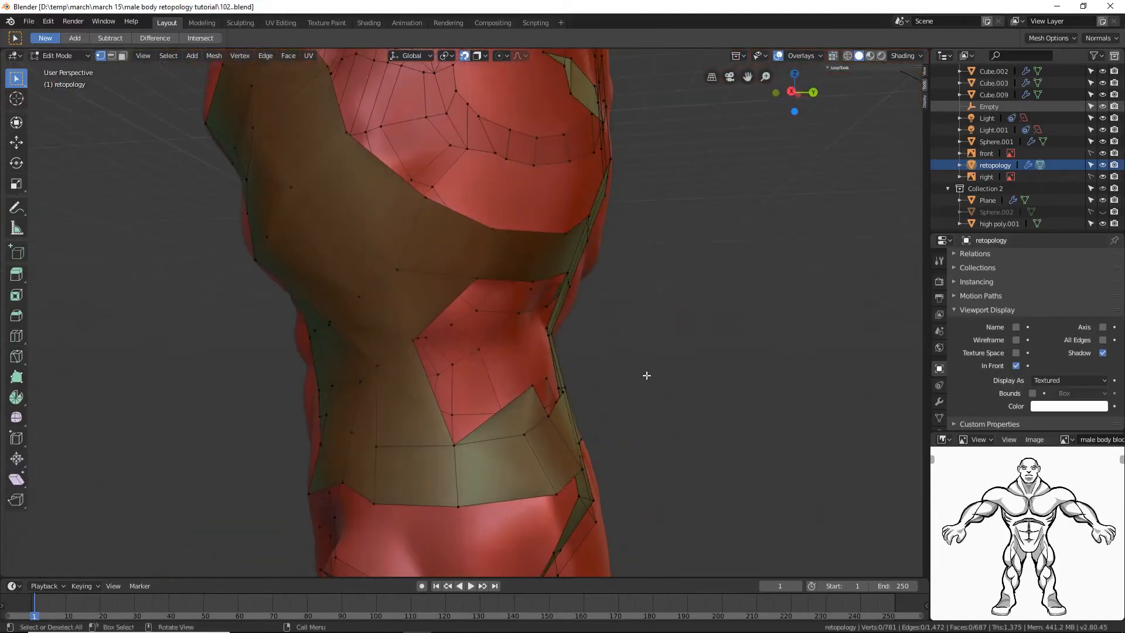
pyautogui.click(454, 444)
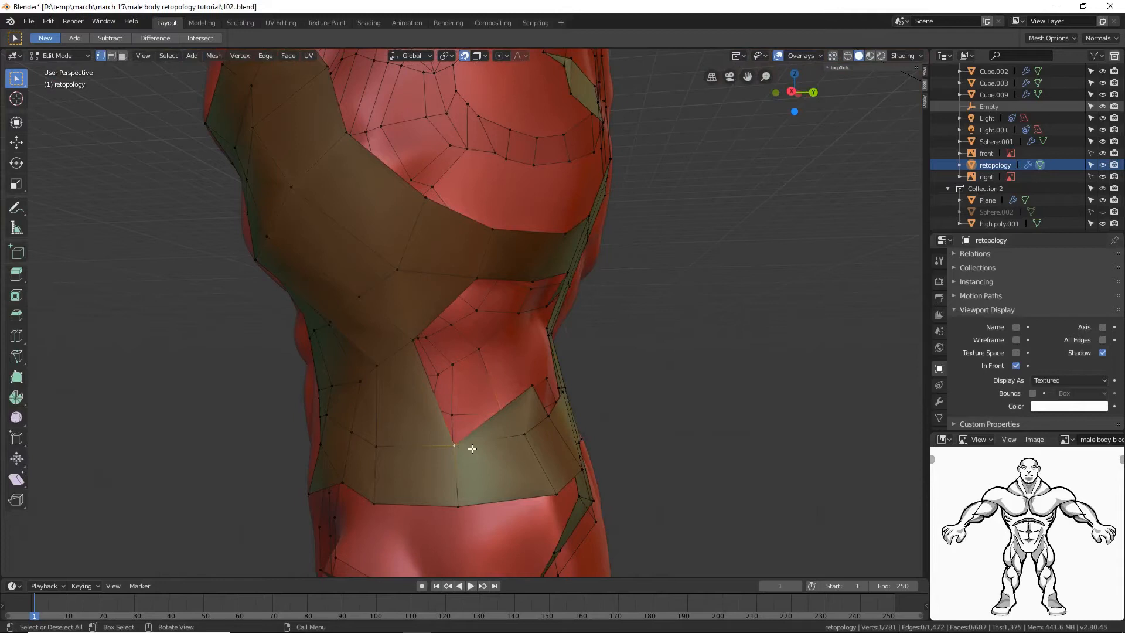
pyautogui.keyDown('shift'); pyautogui.click(415, 336); pyautogui.keyUp('shift')
pyautogui.moveTo(476, 274); pyautogui.dragTo(448, 309, button='middle')
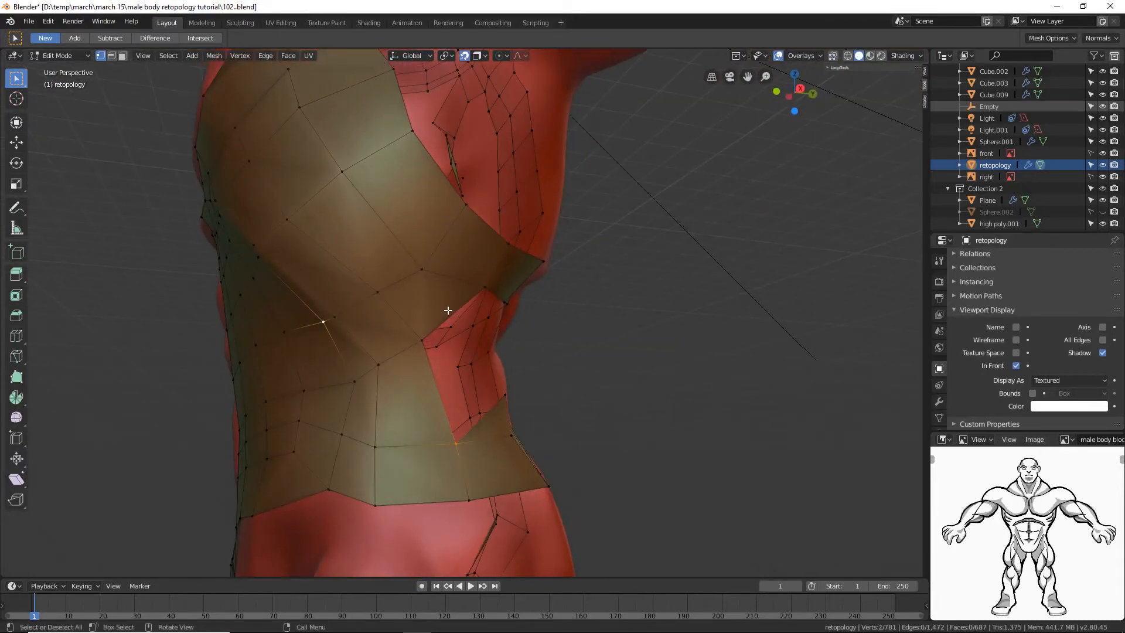
pyautogui.click(457, 444)
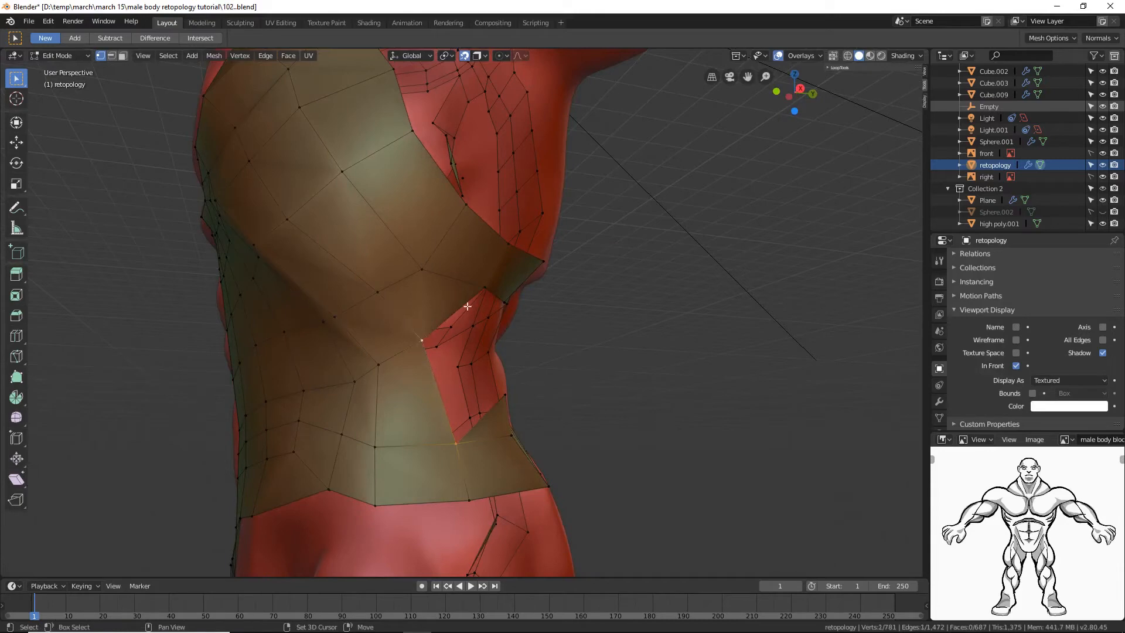
pyautogui.keyDown('ctrl'); pyautogui.click(483, 285); pyautogui.keyUp('ctrl')
pyautogui.moveTo(610, 394); pyautogui.dragTo(572, 410, button='middle')
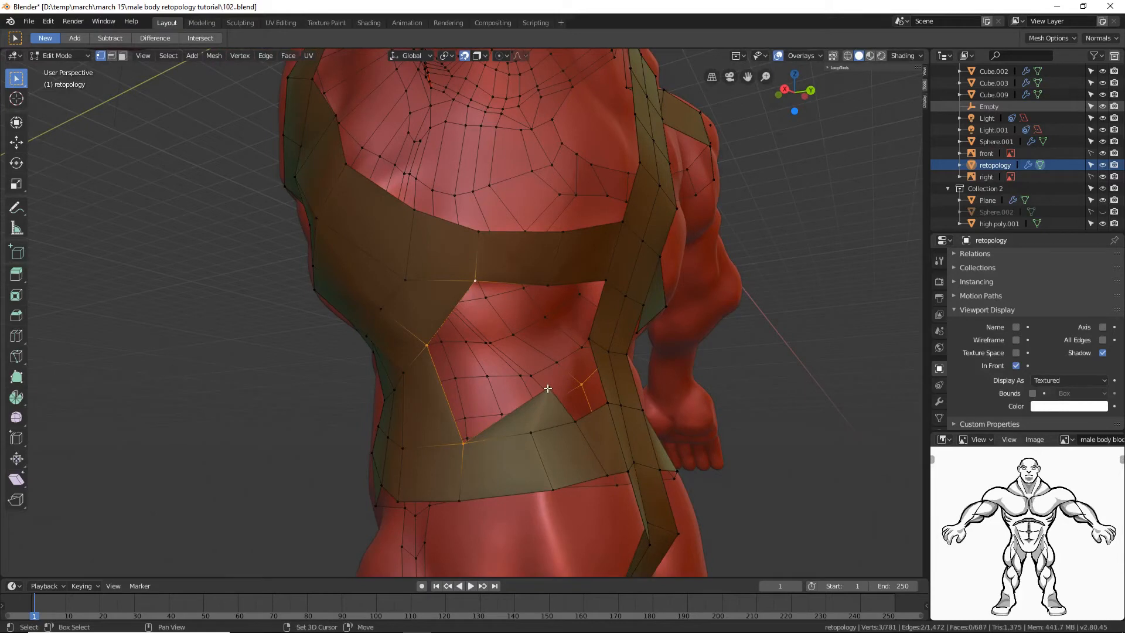
pyautogui.moveTo(670, 454); pyautogui.dragTo(662, 482, button='middle')
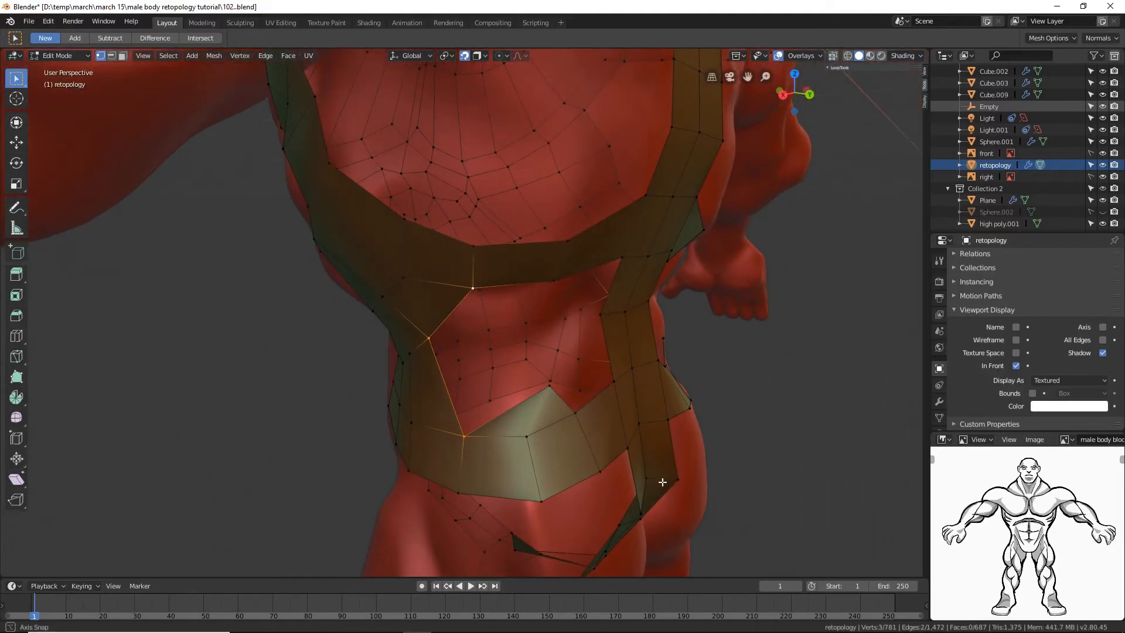
pyautogui.click(126, 231)
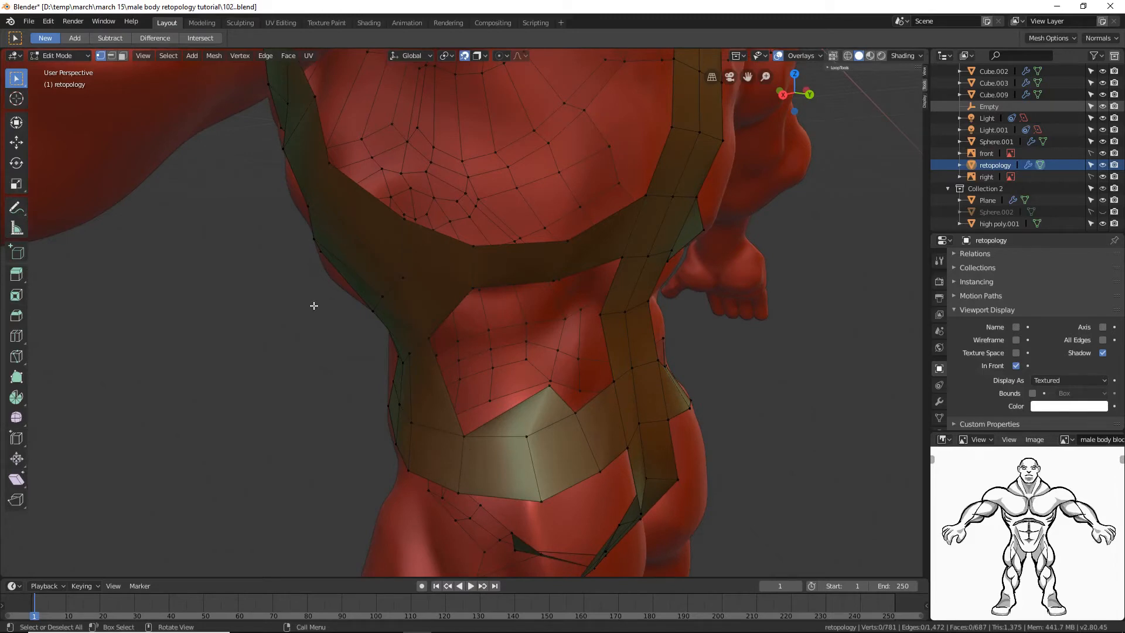
# Step: In face mode, delete the pointed face projecting above the waist strip into the side gap
pyautogui.click(121, 58)
pyautogui.click(531, 416)
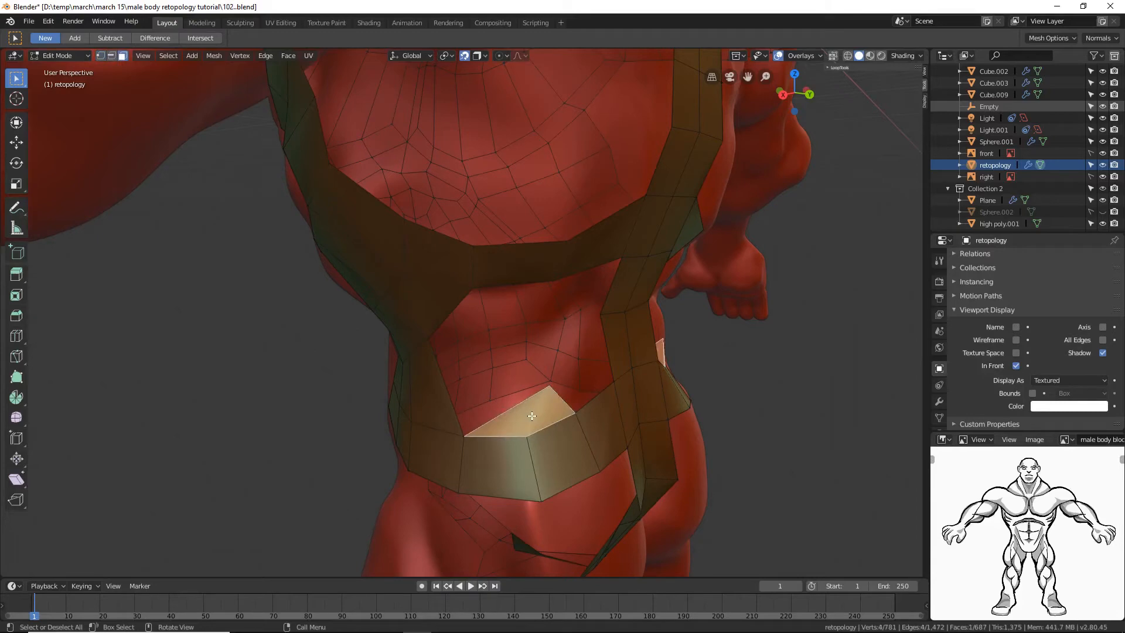
pyautogui.press('x')
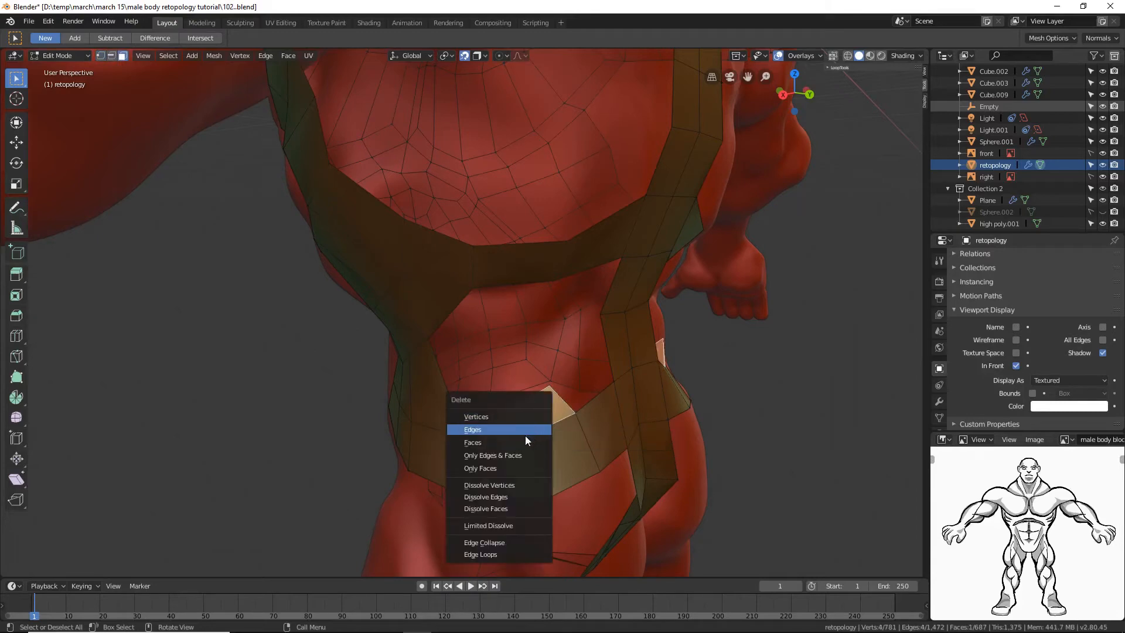
pyautogui.click(523, 441)
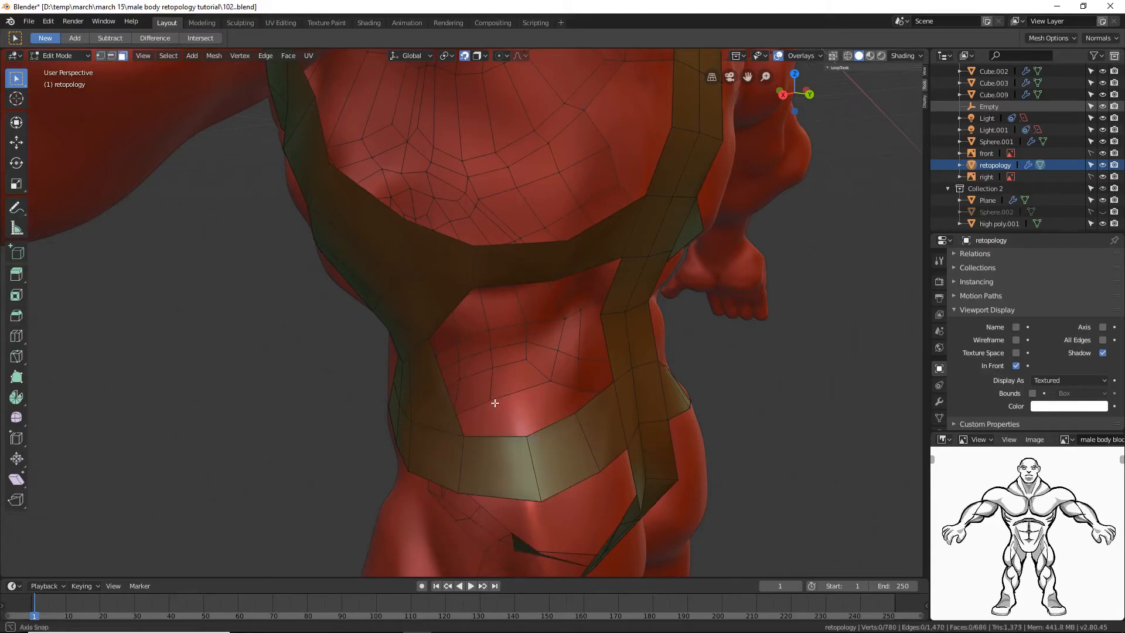
# Step: Build a quad with Poly Build in the side gap's upper front corner, directly below the band under the armpit
pyautogui.moveTo(495, 403); pyautogui.dragTo(484, 382, button='middle')
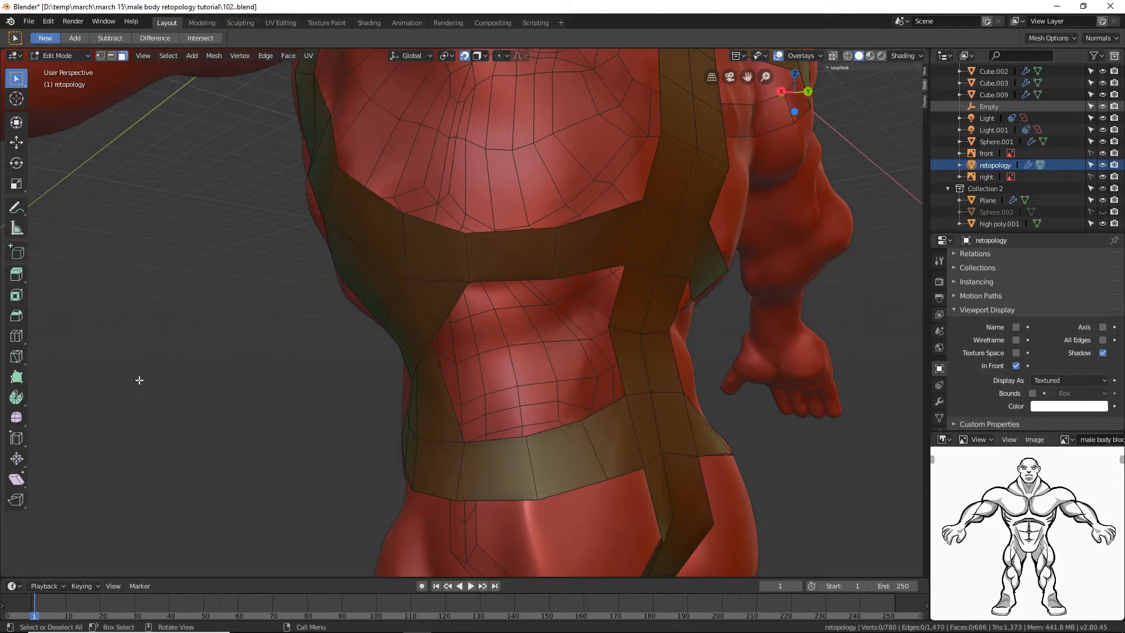
pyautogui.click(19, 379)
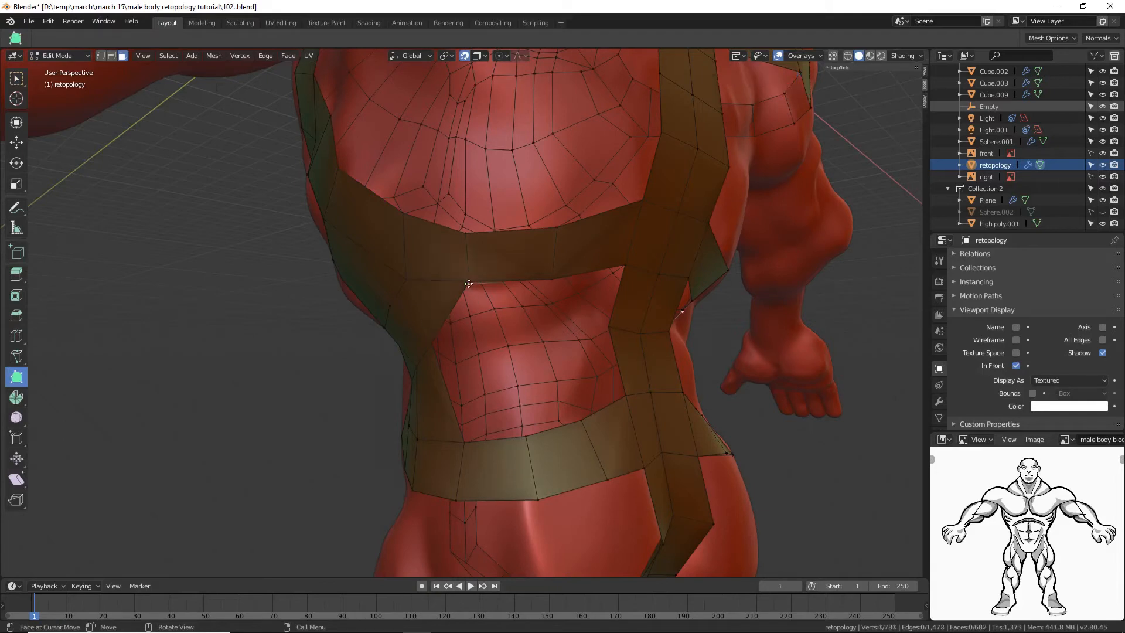
pyautogui.moveTo(497, 323); pyautogui.dragTo(544, 339)
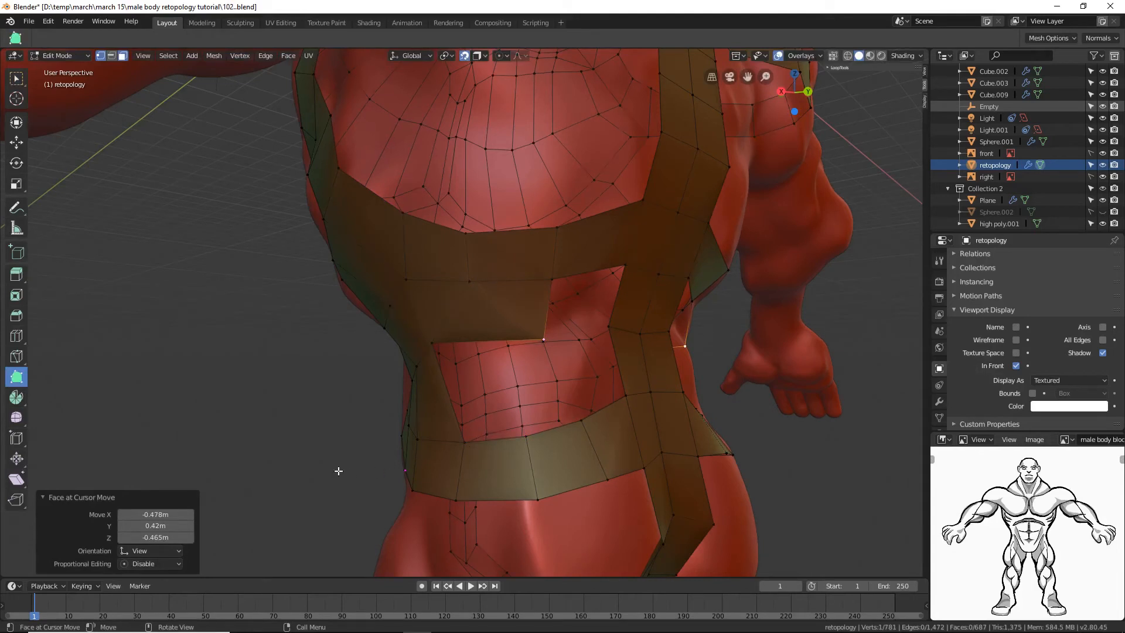
# Step: Fill a quad joining the lower edge of the new side face to the waist strip
pyautogui.click(17, 79)
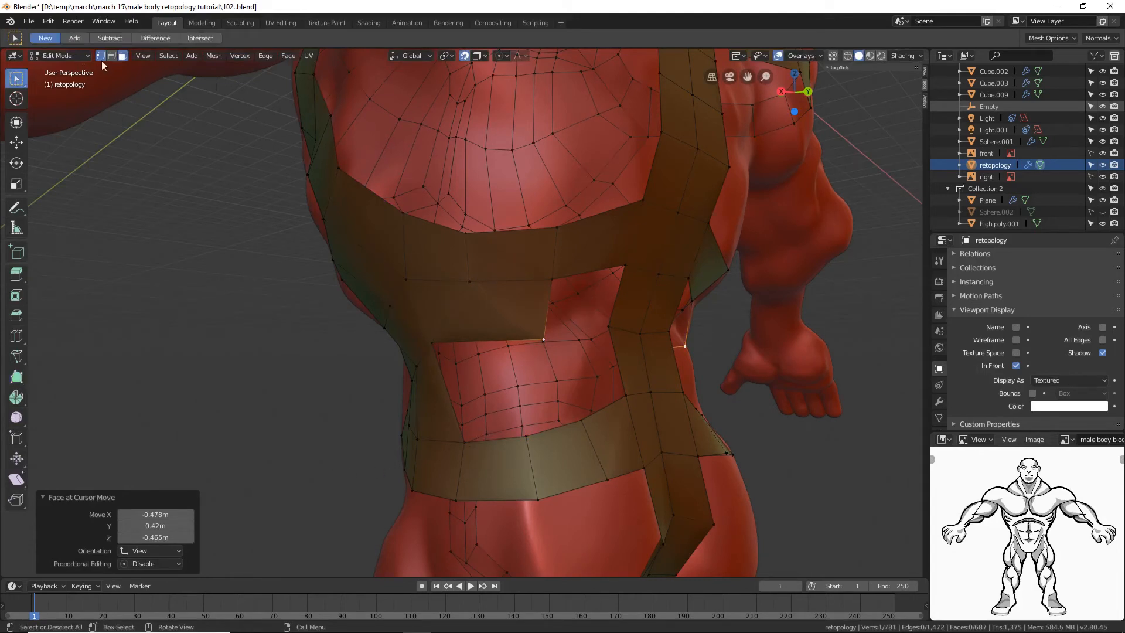
pyautogui.moveTo(467, 382); pyautogui.dragTo(492, 375, button='middle')
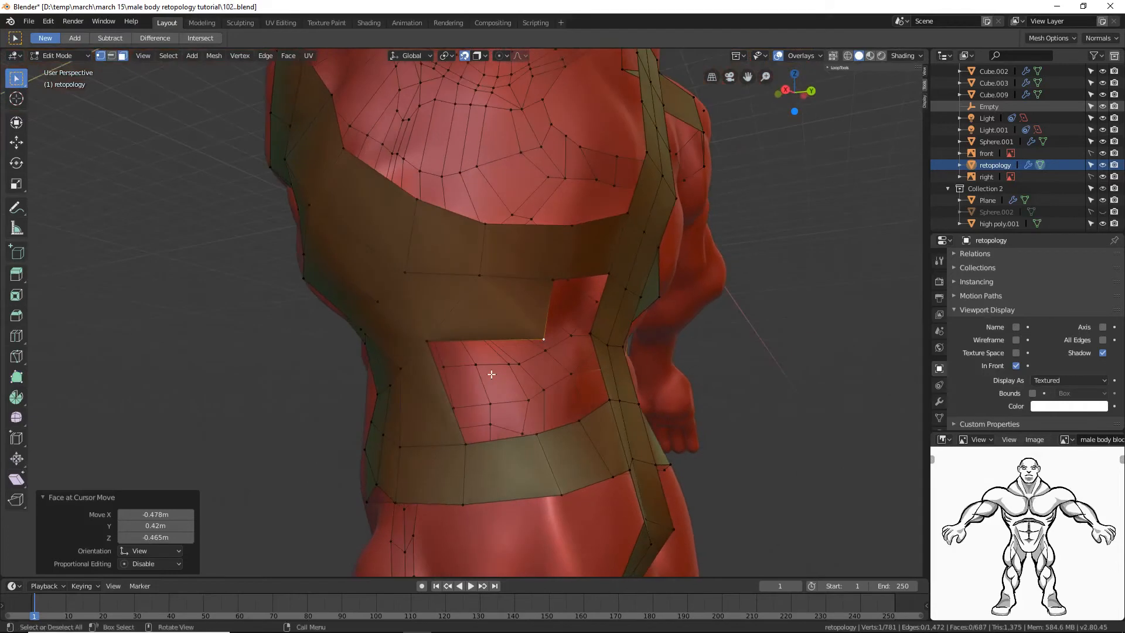
pyautogui.keyDown('shift'); pyautogui.click(427, 340); pyautogui.keyUp('shift')
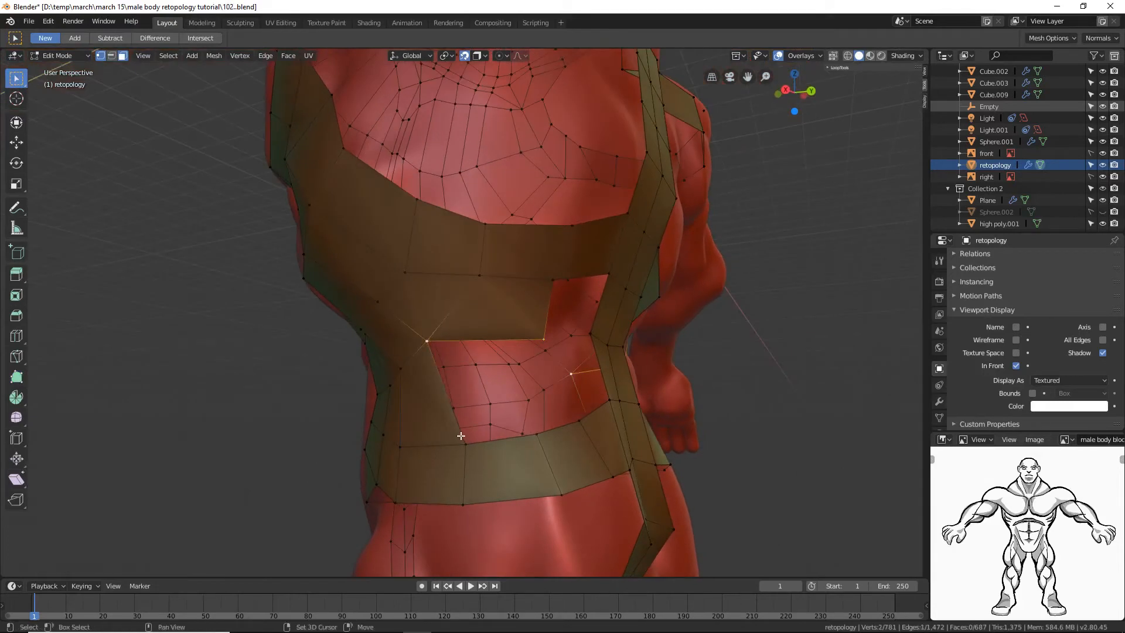
pyautogui.keyDown('shift'); pyautogui.click(465, 440); pyautogui.keyUp('shift')
pyautogui.press('f')
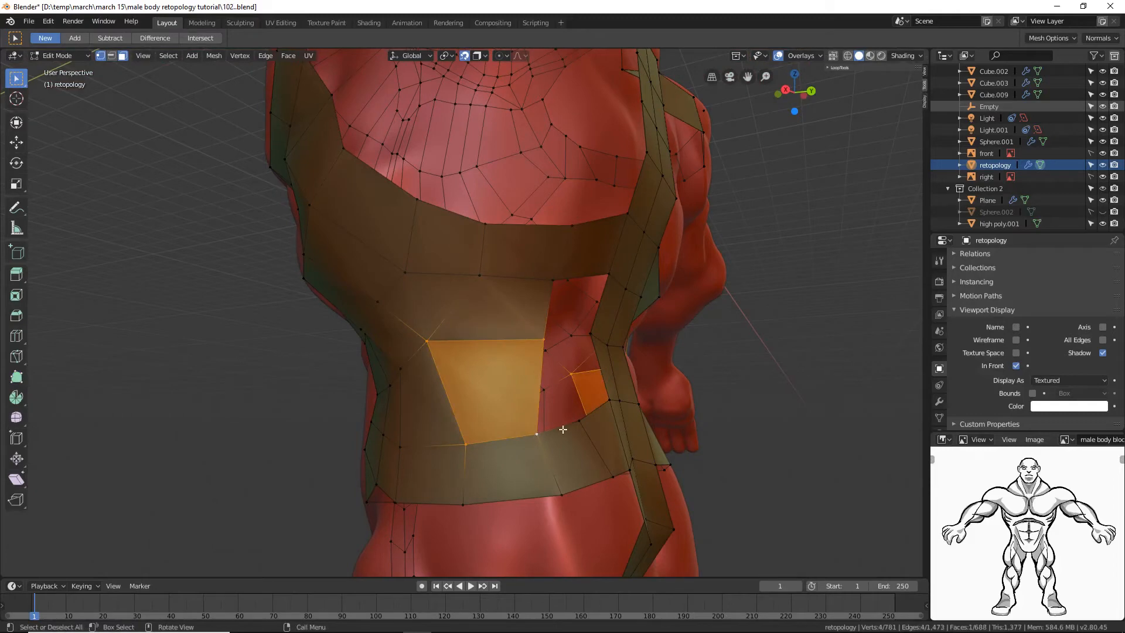
# Step: Add a centred loop cut across the rib band directly above the remaining gap beside the back's center strip, and deselect
pyautogui.click(766, 453)
pyautogui.moveTo(791, 402); pyautogui.dragTo(765, 392, button='middle')
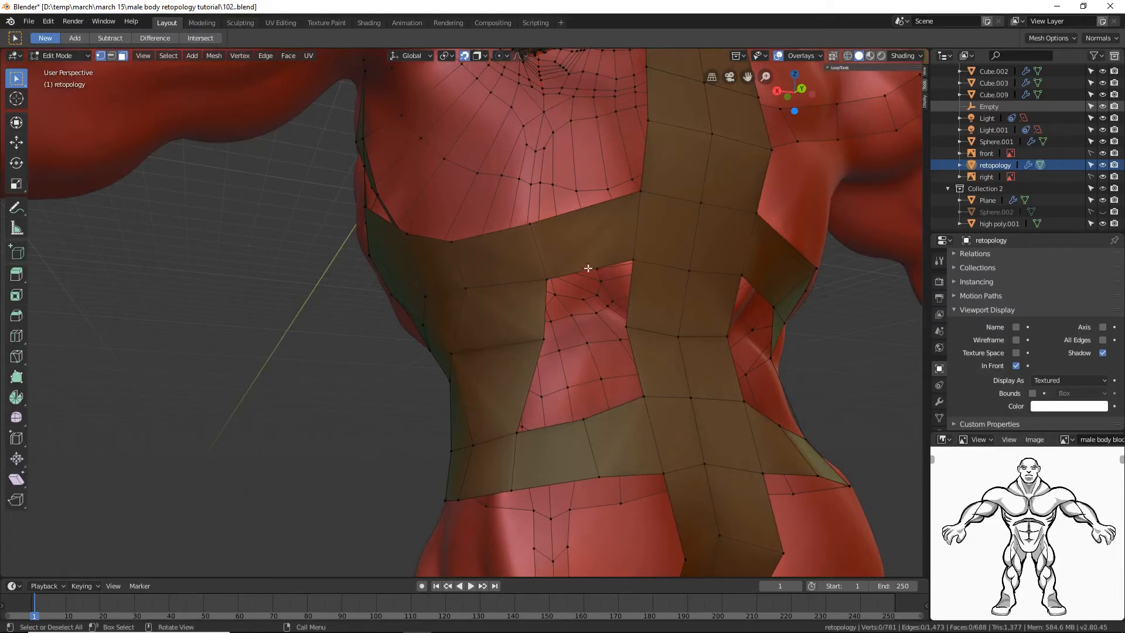
pyautogui.hotkey('ctrl', 'r')
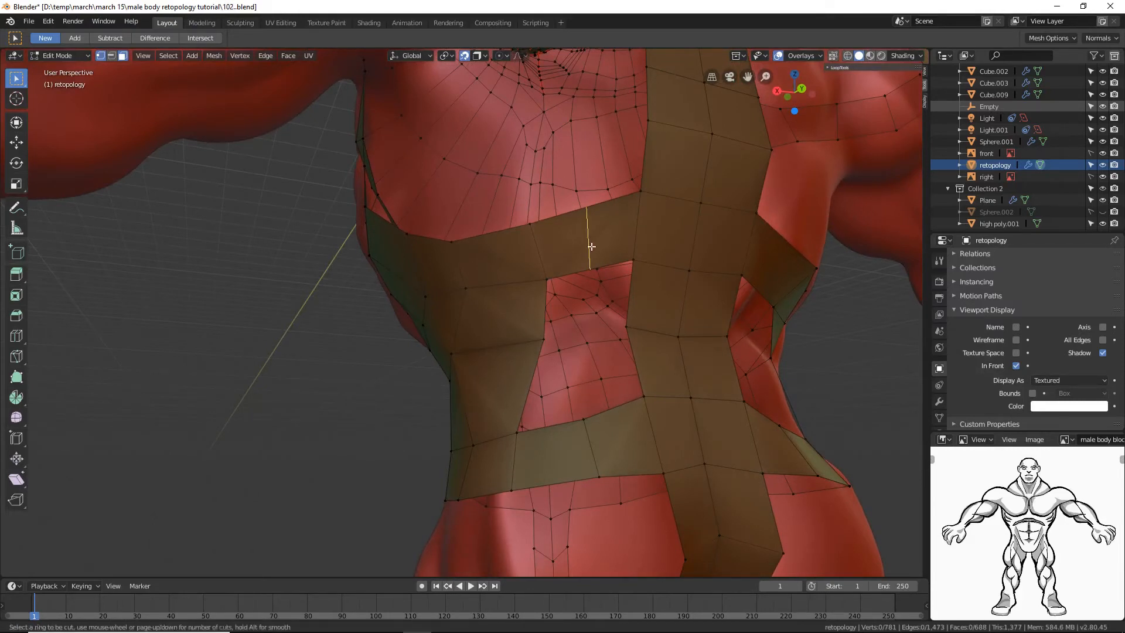
pyautogui.click(591, 246)
pyautogui.click(591, 246)
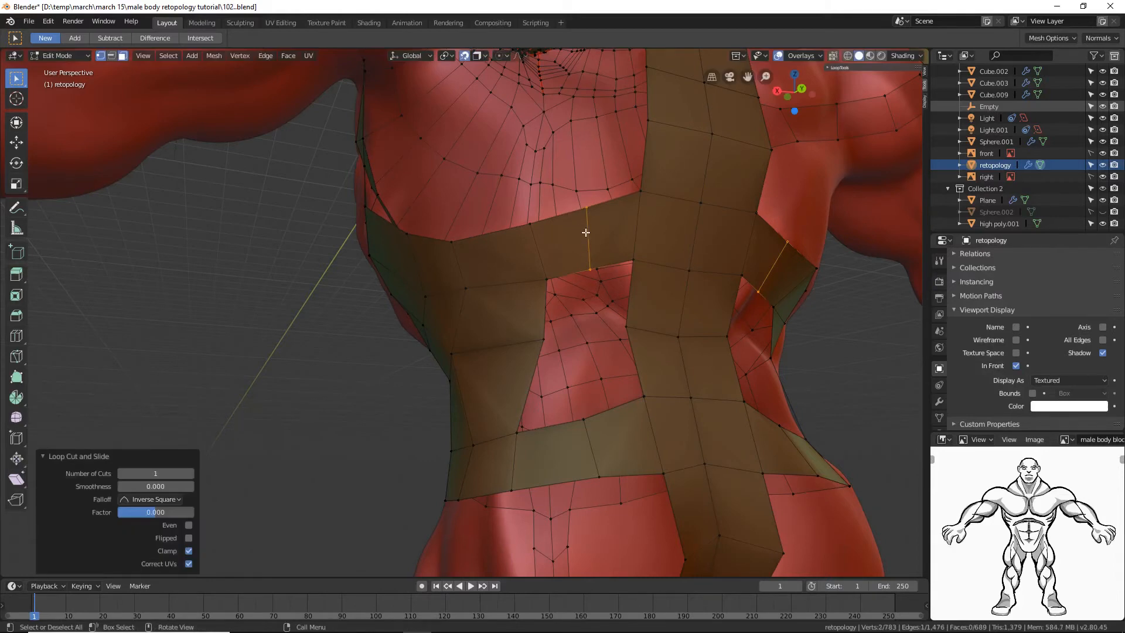
pyautogui.click(366, 434)
pyautogui.click(545, 281)
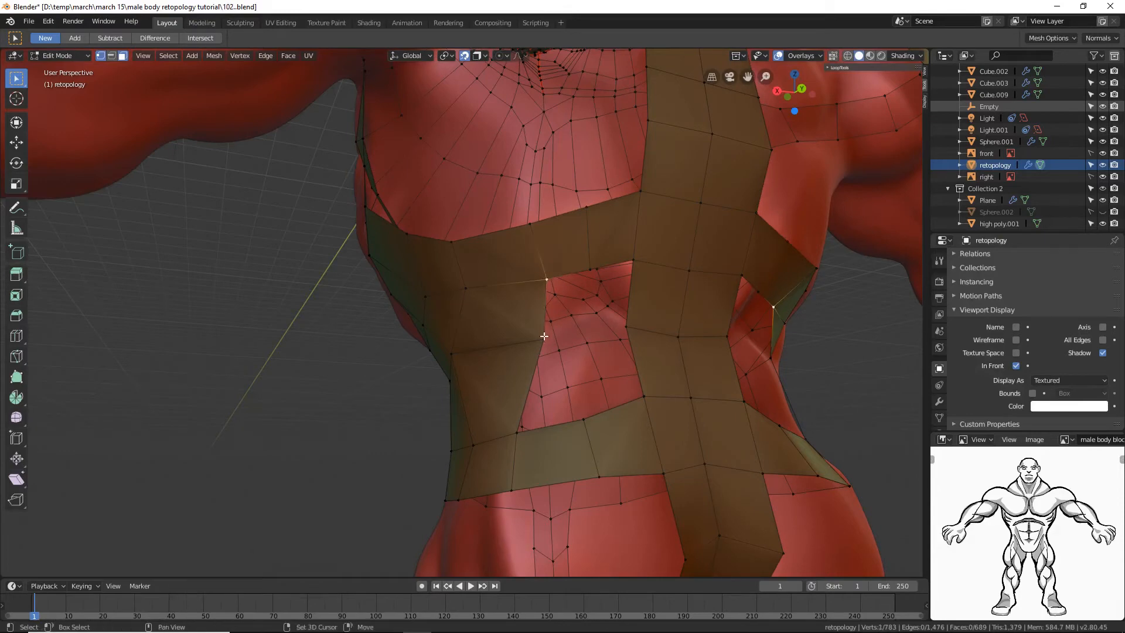
pyautogui.press('f')
pyautogui.click(351, 420)
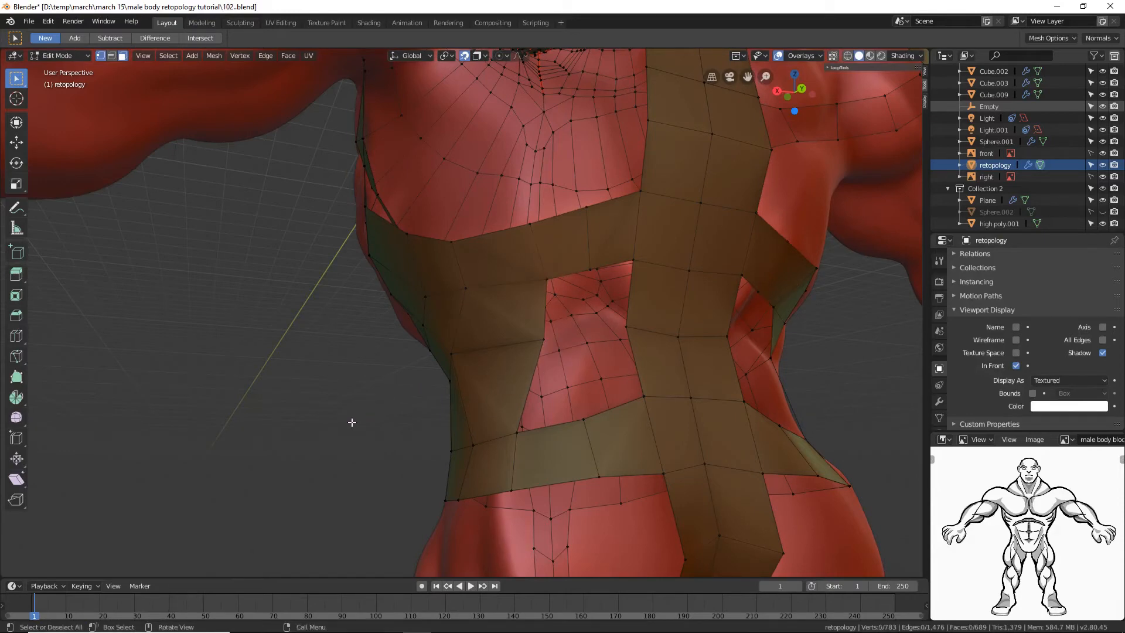
# Step: Duplicate the outer vertex midway down the gap and move the copy about -0.593 m along X into the gap
pyautogui.moveTo(352, 419); pyautogui.dragTo(368, 439, button='middle')
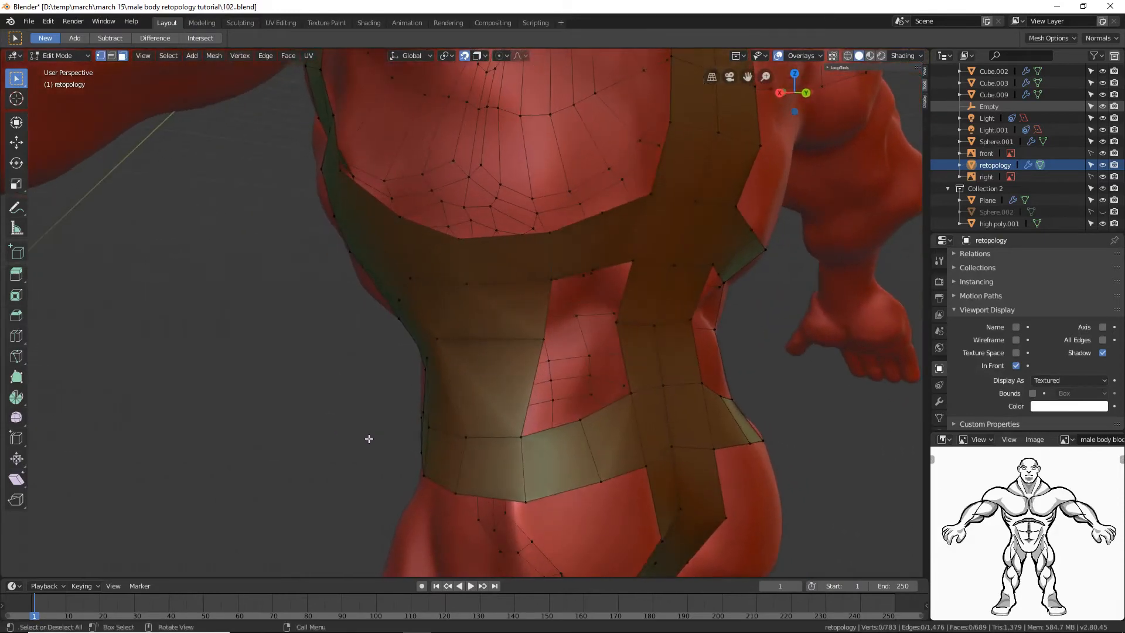
pyautogui.click(544, 340)
pyautogui.hotkey('shift', 'd')
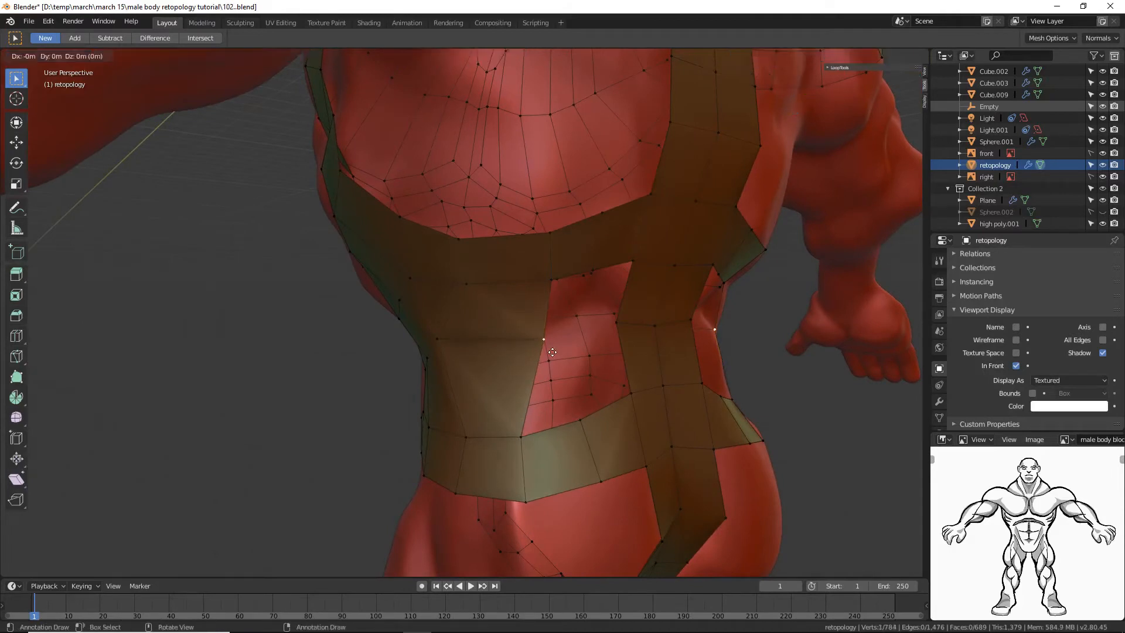
pyautogui.rightClick(552, 352)
pyautogui.click(16, 142)
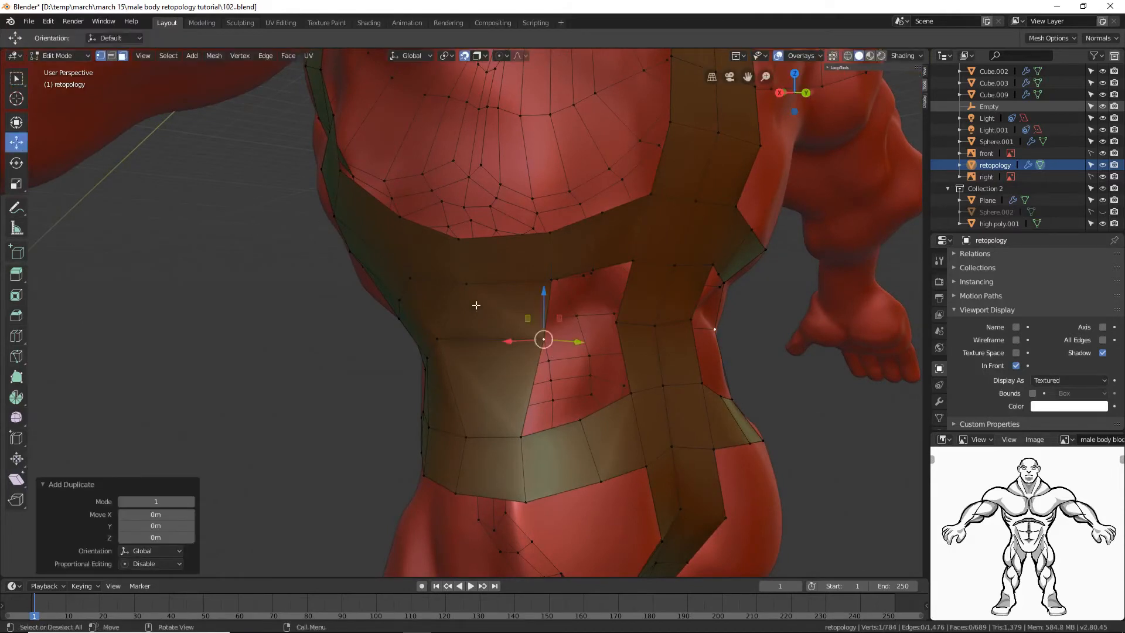
pyautogui.moveTo(509, 339); pyautogui.dragTo(555, 335)
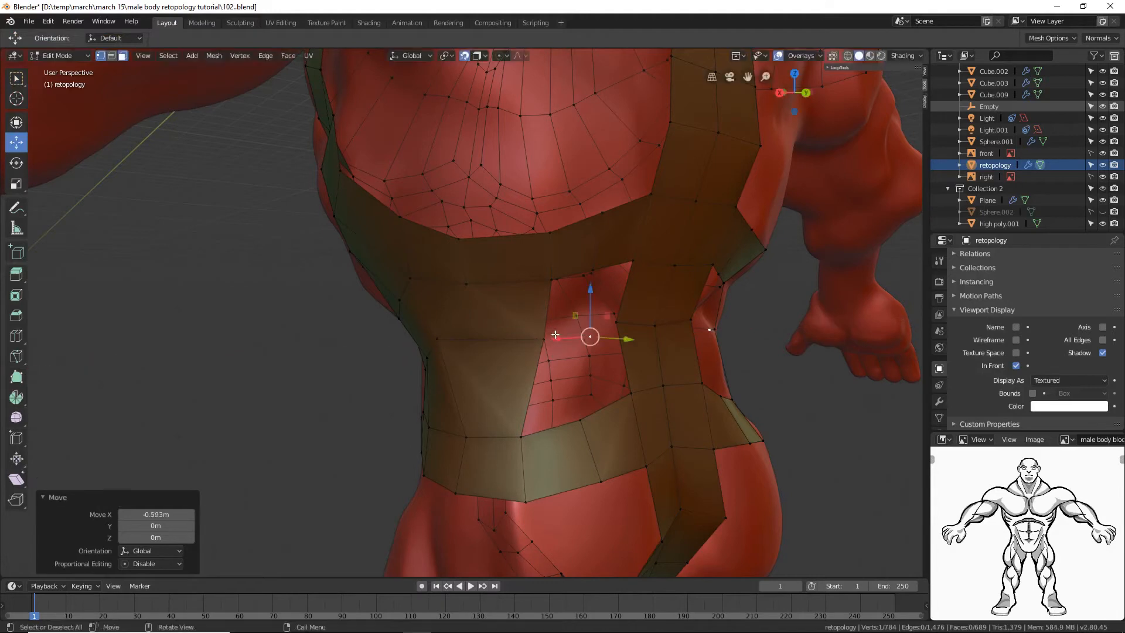
# Step: Fill a quad from the rib band's lower edge to the duplicated vertex in the gap's upper outer part, deselect, and save as 103..blend
pyautogui.click(551, 279)
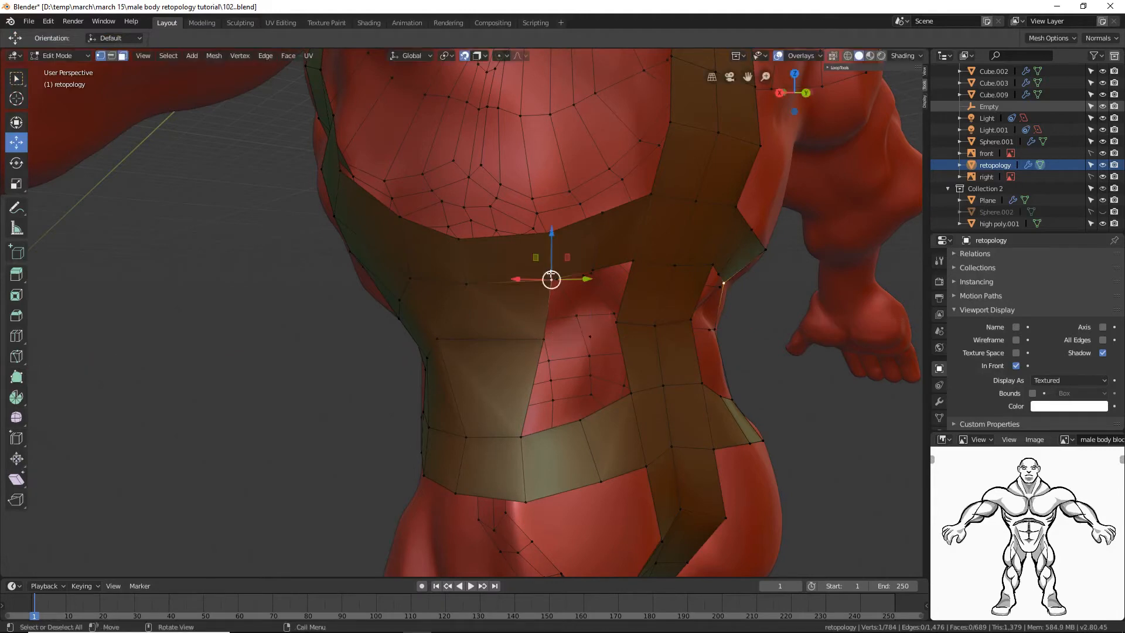
pyautogui.keyDown('shift'); pyautogui.click(596, 262); pyautogui.keyUp('shift')
pyautogui.moveTo(622, 371); pyautogui.dragTo(601, 342, button='middle')
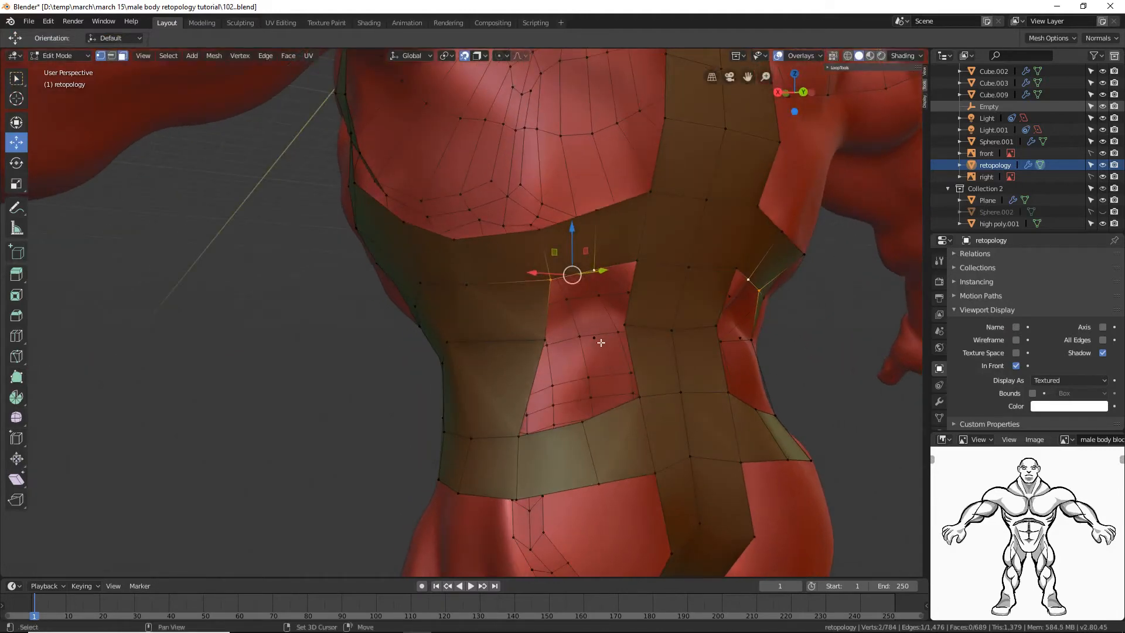
pyautogui.keyDown('shift'); pyautogui.click(595, 339); pyautogui.keyUp('shift')
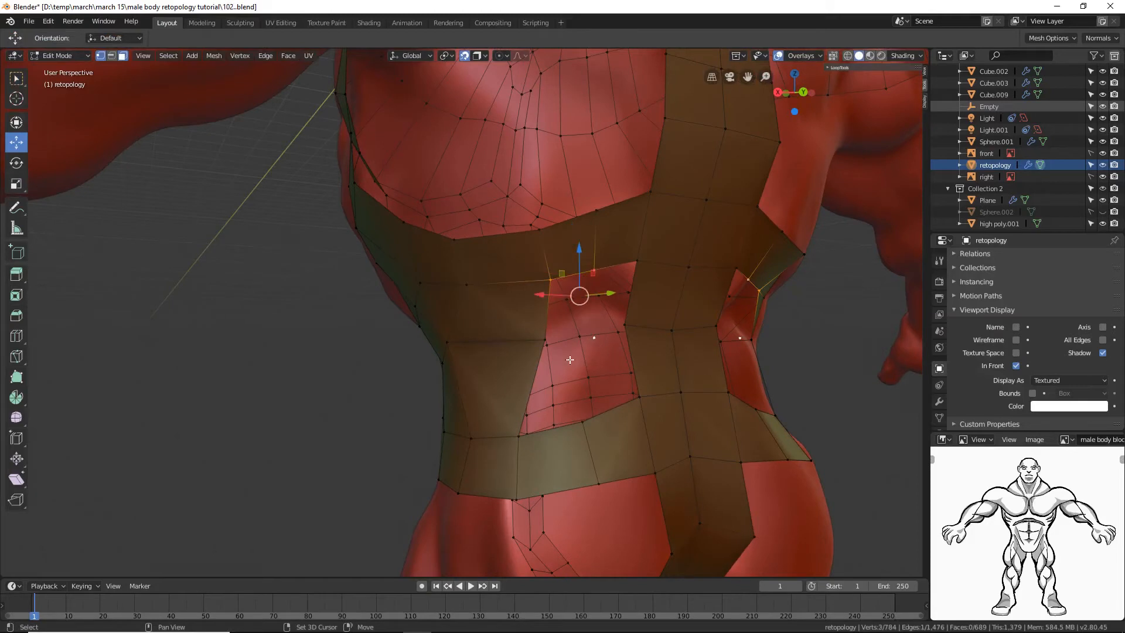
pyautogui.keyDown('shift'); pyautogui.click(543, 338); pyautogui.keyUp('shift')
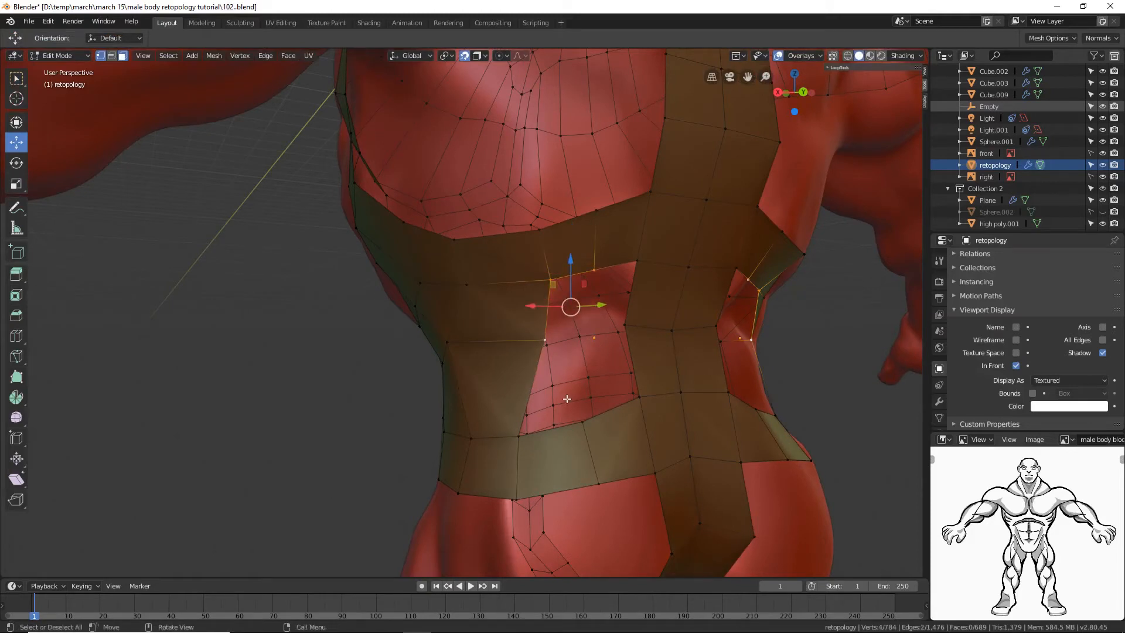
pyautogui.press('f')
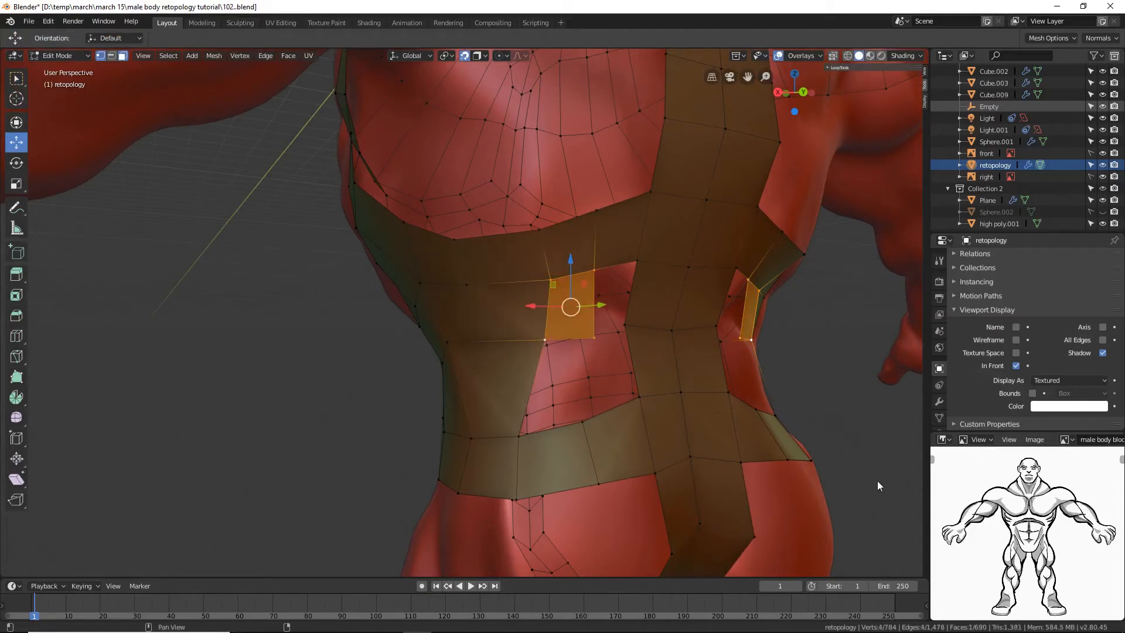
pyautogui.hotkey('alt', 'a')
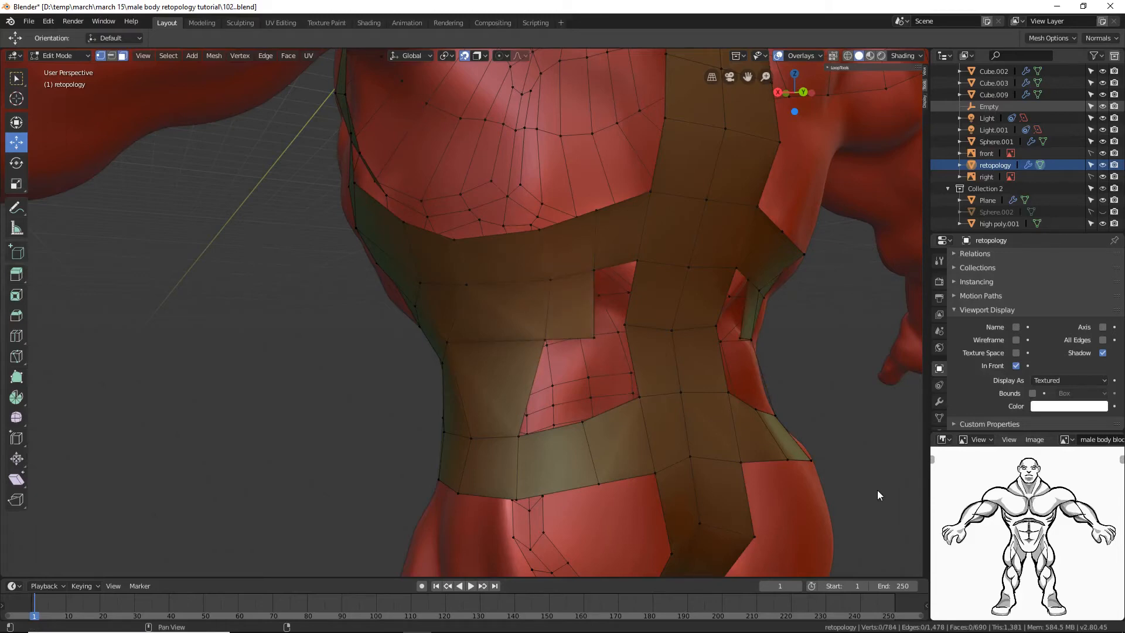
pyautogui.hotkey('ctrl', 'alt', 's')
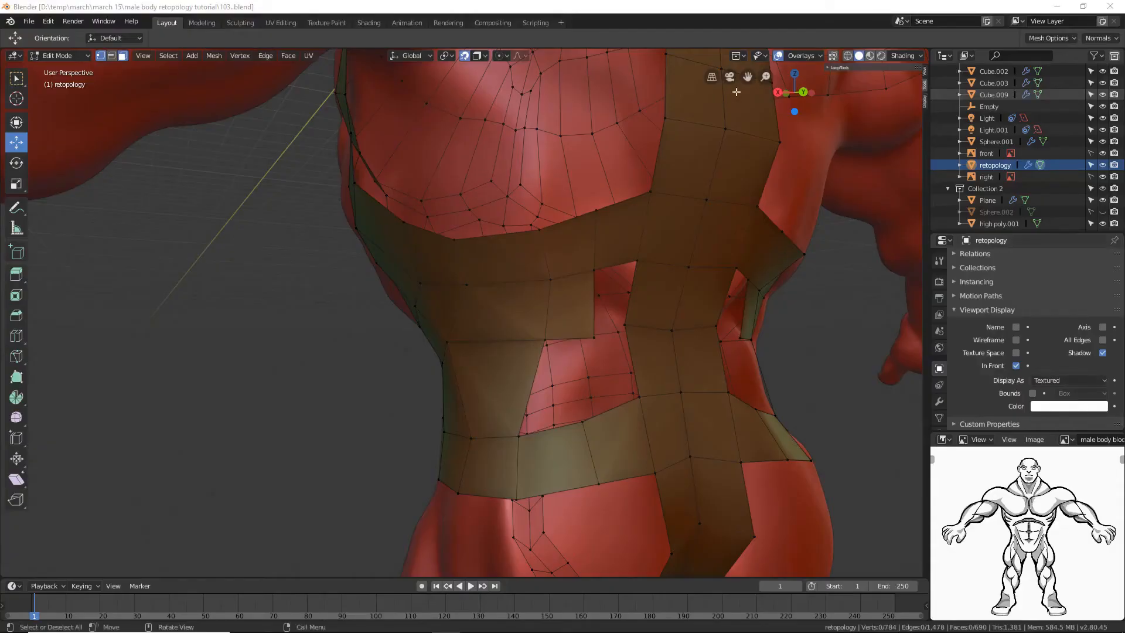
# Step: Fill the quad between the new face and the back's center strip under the rib band, and deselect
pyautogui.click(593, 269)
pyautogui.keyDown('shift'); pyautogui.click(641, 250); pyautogui.keyUp('shift')
pyautogui.keyDown('shift'); pyautogui.click(622, 321); pyautogui.keyUp('shift')
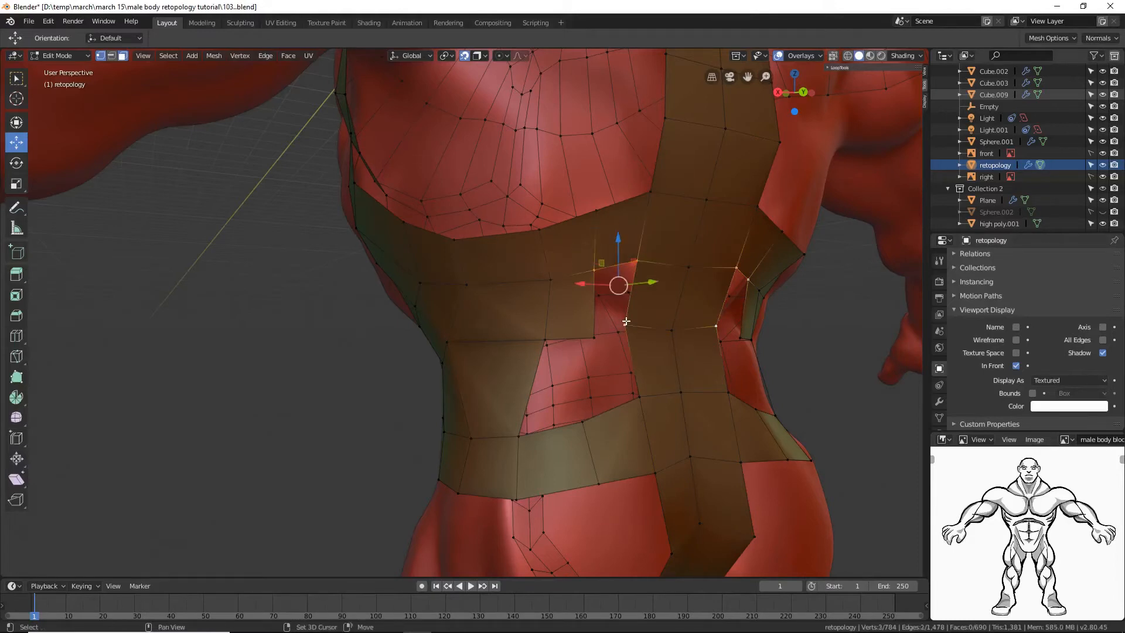
pyautogui.keyDown('shift'); pyautogui.click(594, 337); pyautogui.keyUp('shift')
pyautogui.press('f')
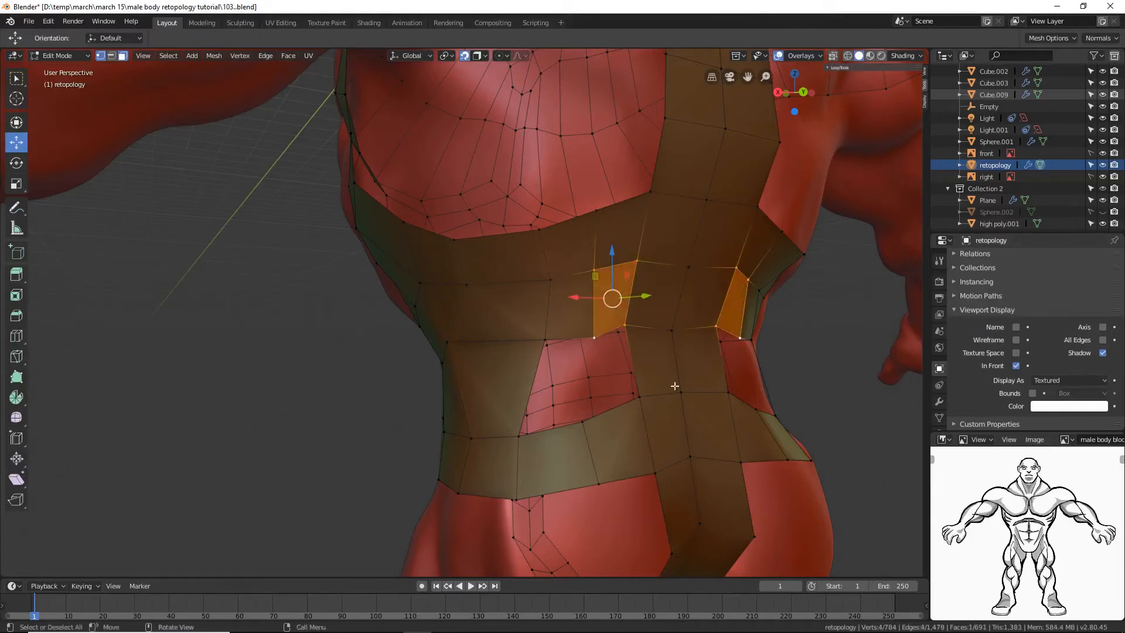
pyautogui.hotkey('alt', 'a')
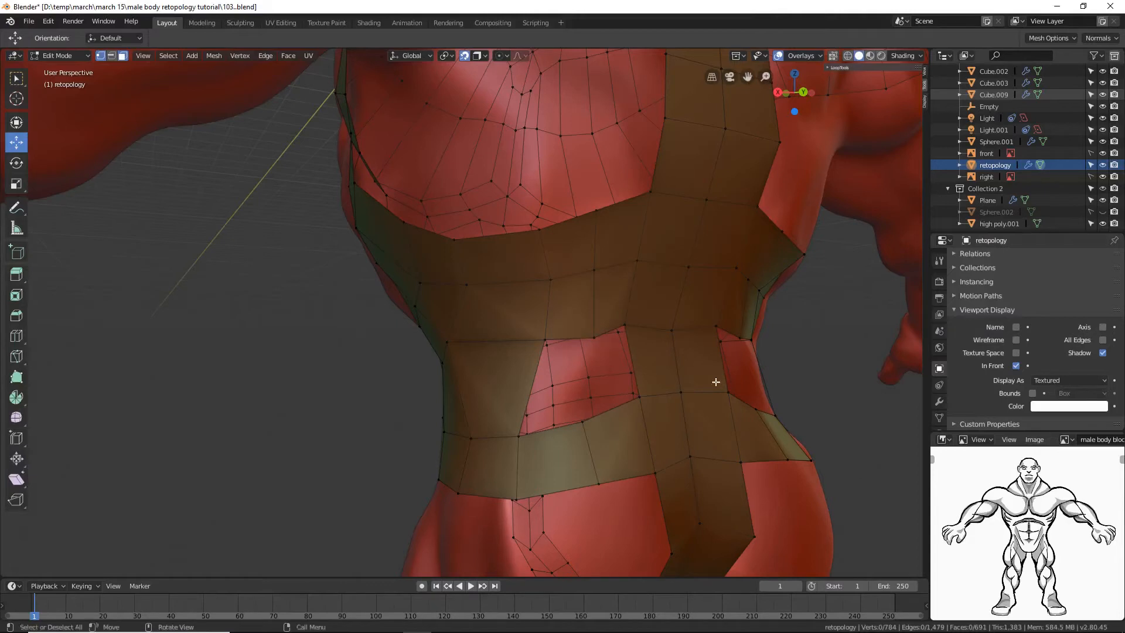
# Step: Fill a quad in the gap's lower outer part, joining the new upper face to the waist strip
pyautogui.click(543, 339)
pyautogui.keyDown('shift'); pyautogui.click(594, 333); pyautogui.keyUp('shift')
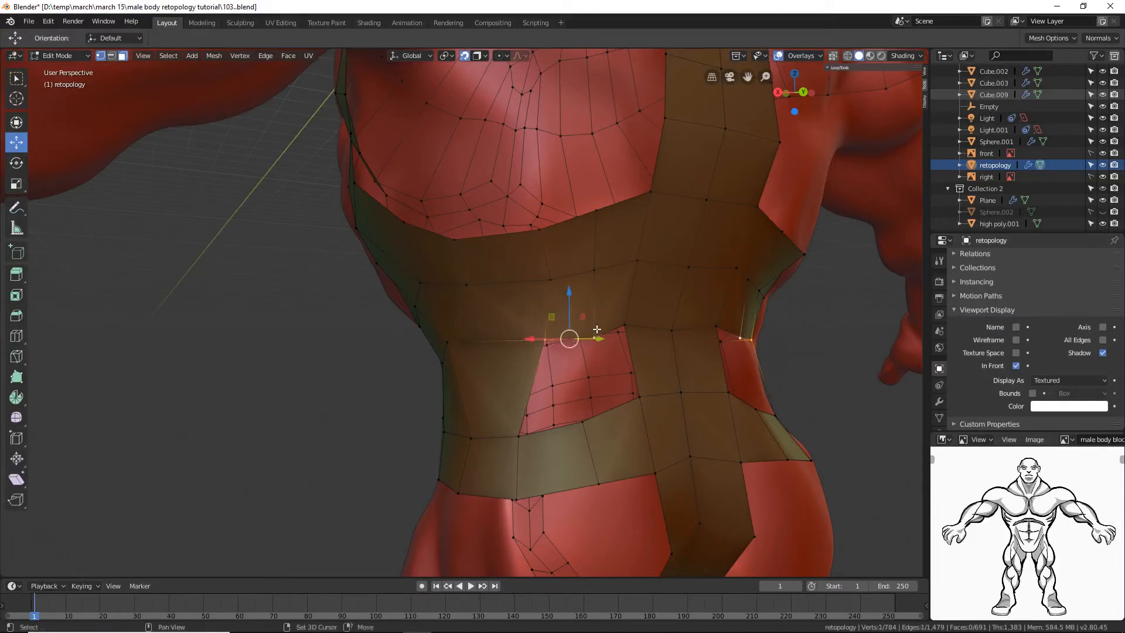
pyautogui.keyDown('shift'); pyautogui.click(588, 427); pyautogui.keyUp('shift')
pyautogui.keyDown('shift'); pyautogui.click(515, 436); pyautogui.keyUp('shift')
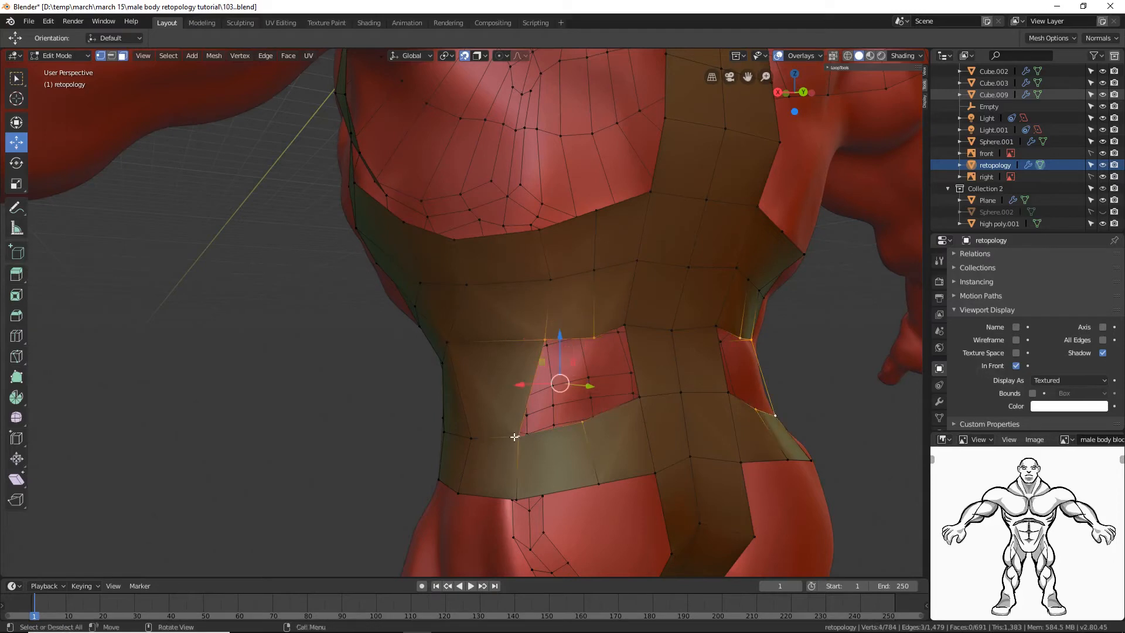
pyautogui.press('f')
# Step: Fill the last open quad between the waist strip and the back's center strip, deselect, and save as 104..blend
pyautogui.click(593, 337)
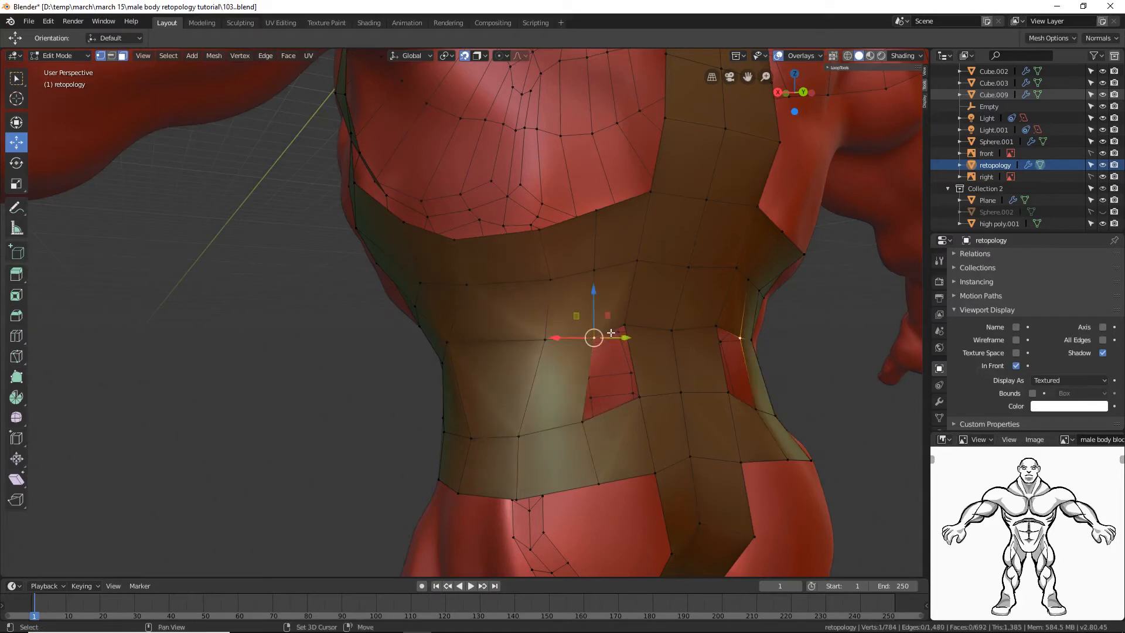
pyautogui.keyDown('shift'); pyautogui.click(625, 324); pyautogui.keyUp('shift')
pyautogui.keyDown('shift'); pyautogui.click(637, 394); pyautogui.keyUp('shift')
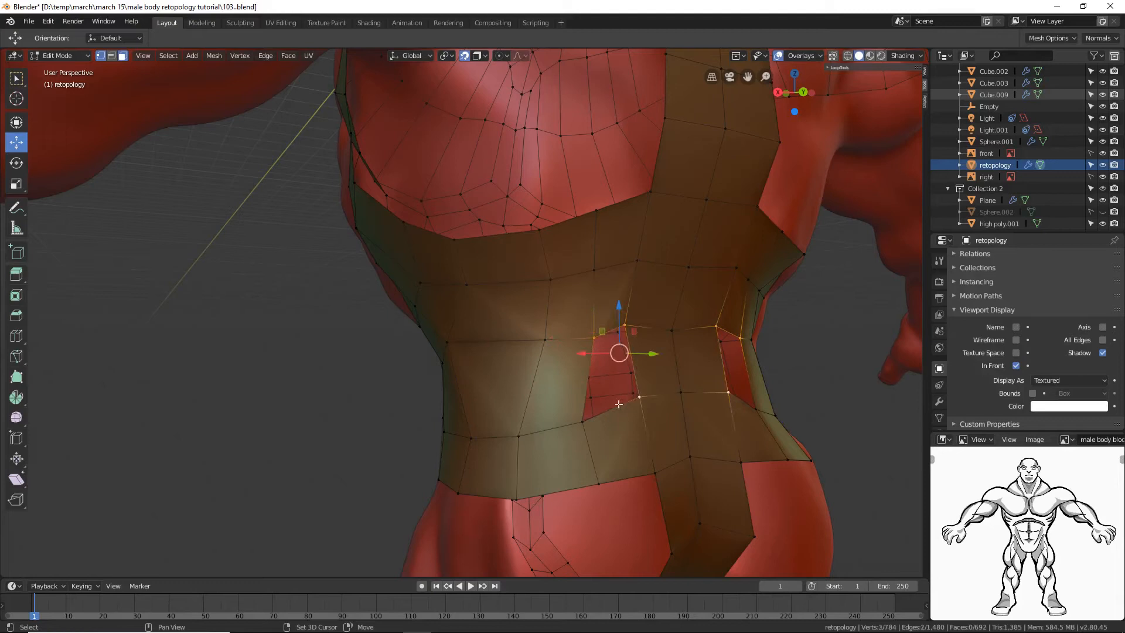
pyautogui.keyDown('shift'); pyautogui.click(593, 425); pyautogui.keyUp('shift')
pyautogui.press('f')
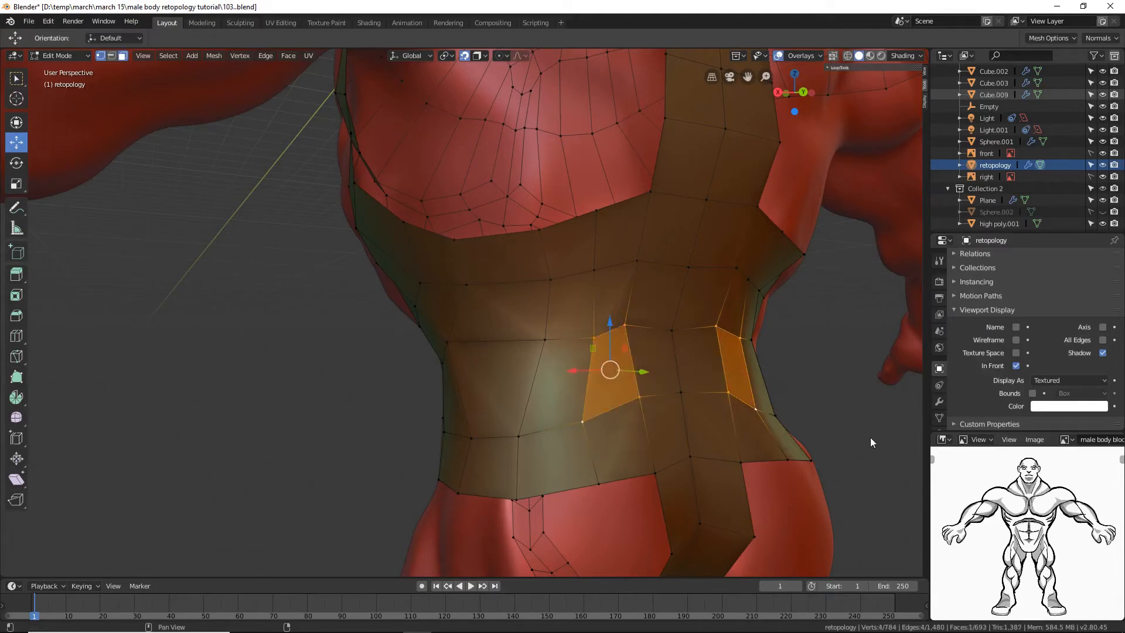
pyautogui.hotkey('alt', 'a')
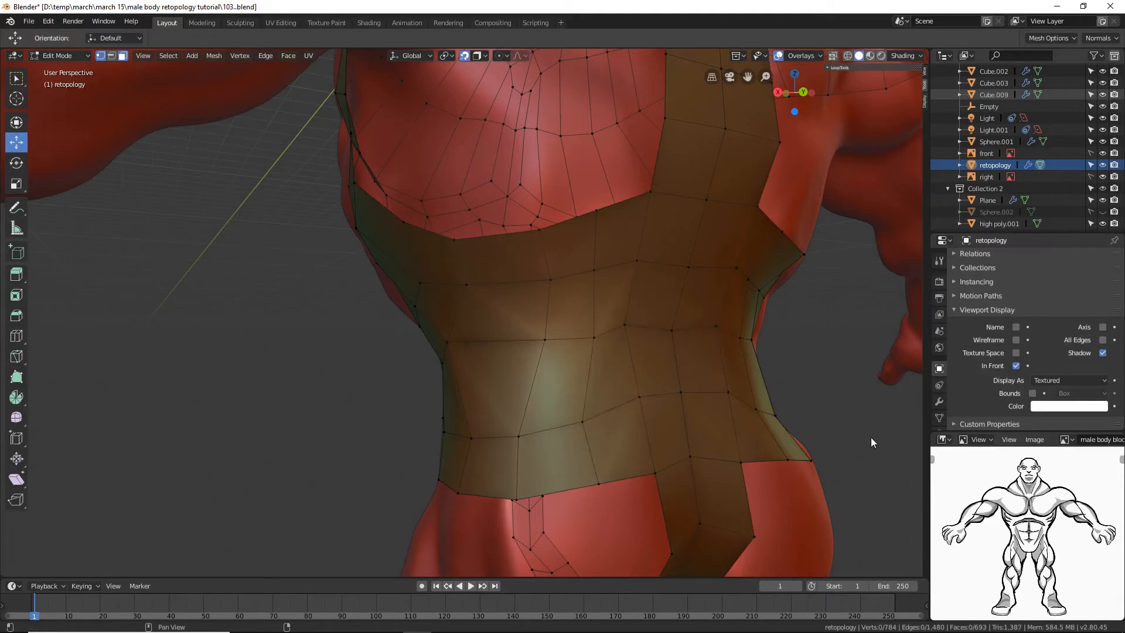
pyautogui.hotkey('ctrl', 'alt', 's')
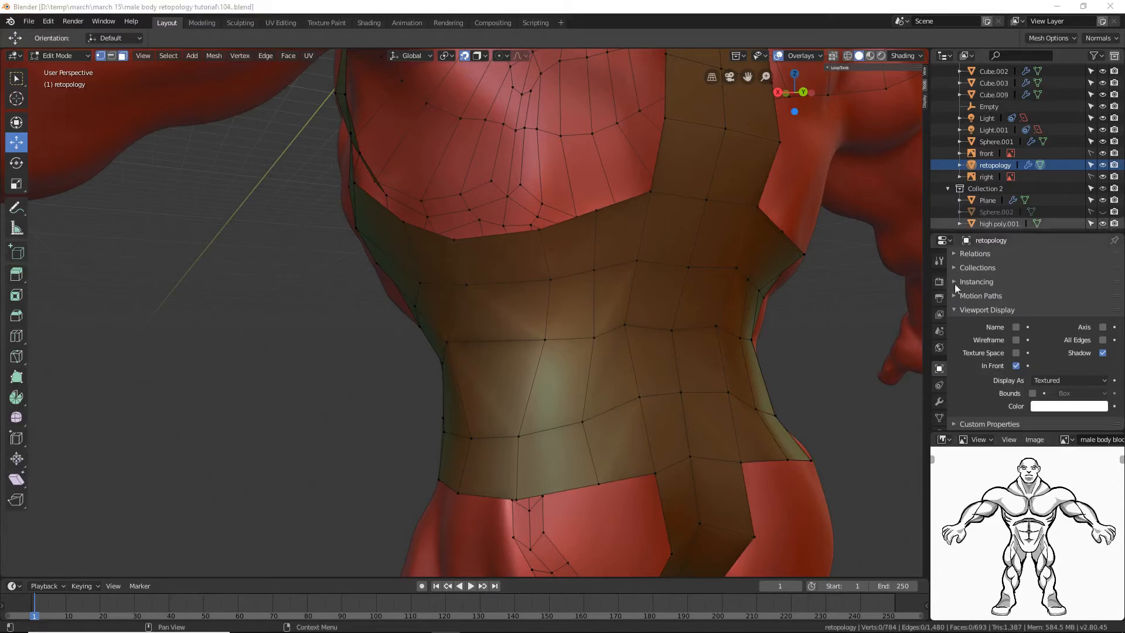
# Step: Select the lower face of the center strip between the buttocks and nudge it with snapping onto the body surface
pyautogui.click(713, 11)
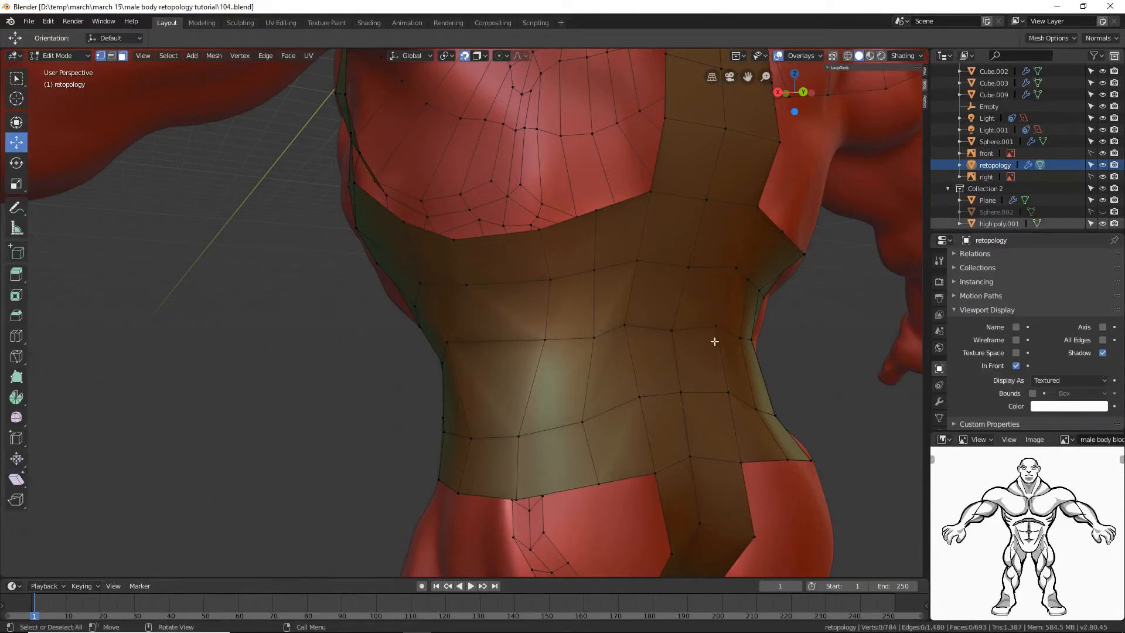
pyautogui.keyDown('shift'); pyautogui.moveTo(717, 367); pyautogui.dragTo(726, 297, button='middle'); pyautogui.keyUp('shift')
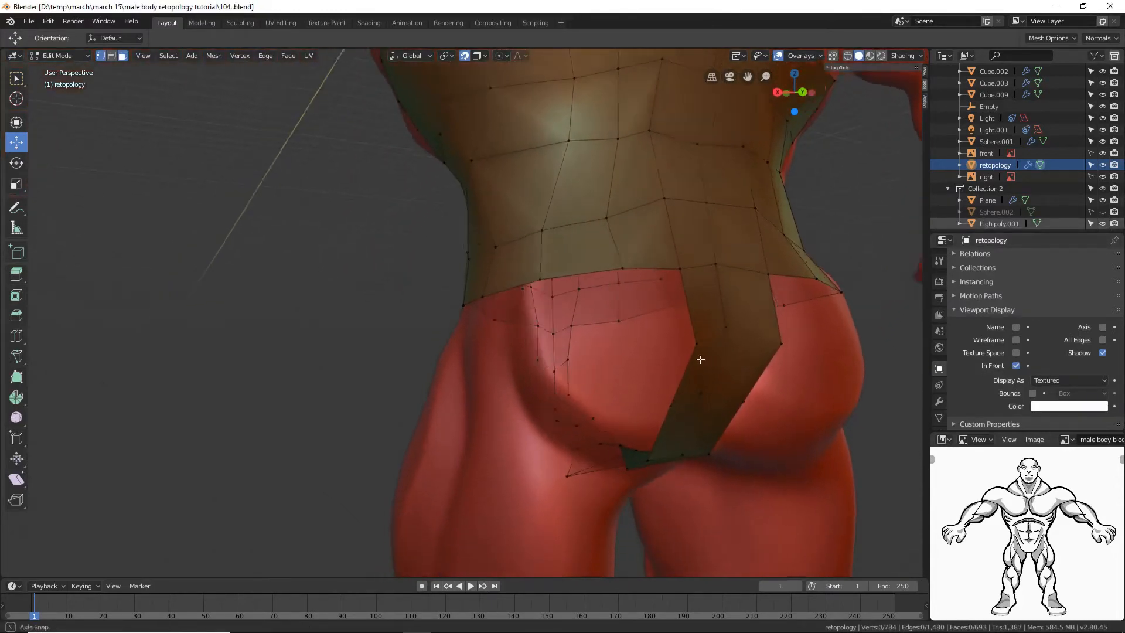
pyautogui.moveTo(701, 359); pyautogui.dragTo(650, 342, button='middle')
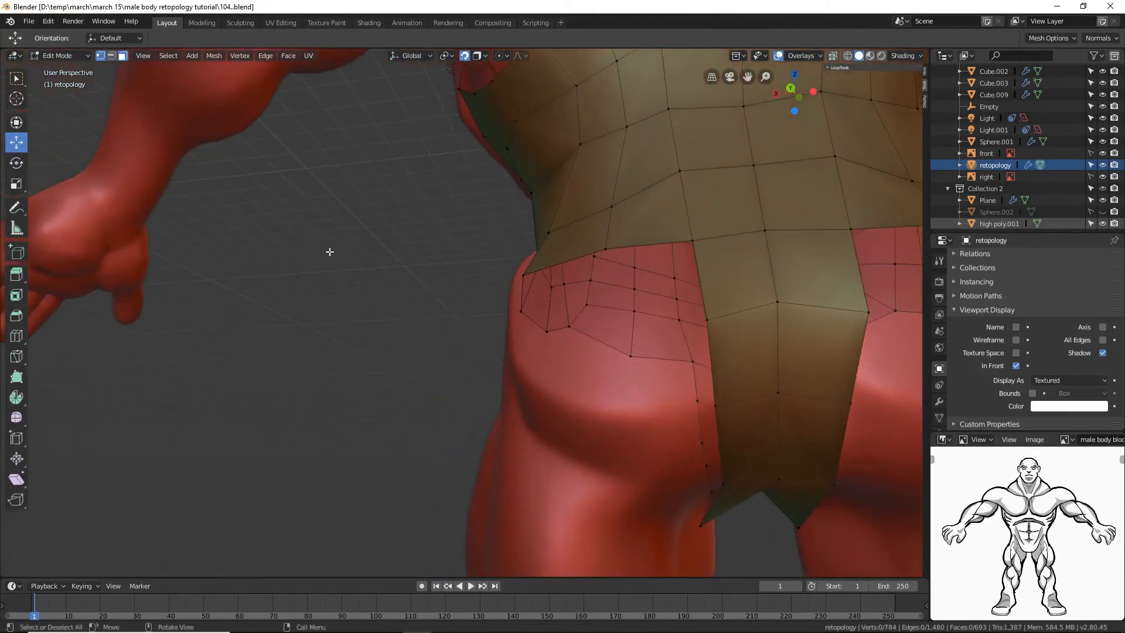
pyautogui.click(740, 440)
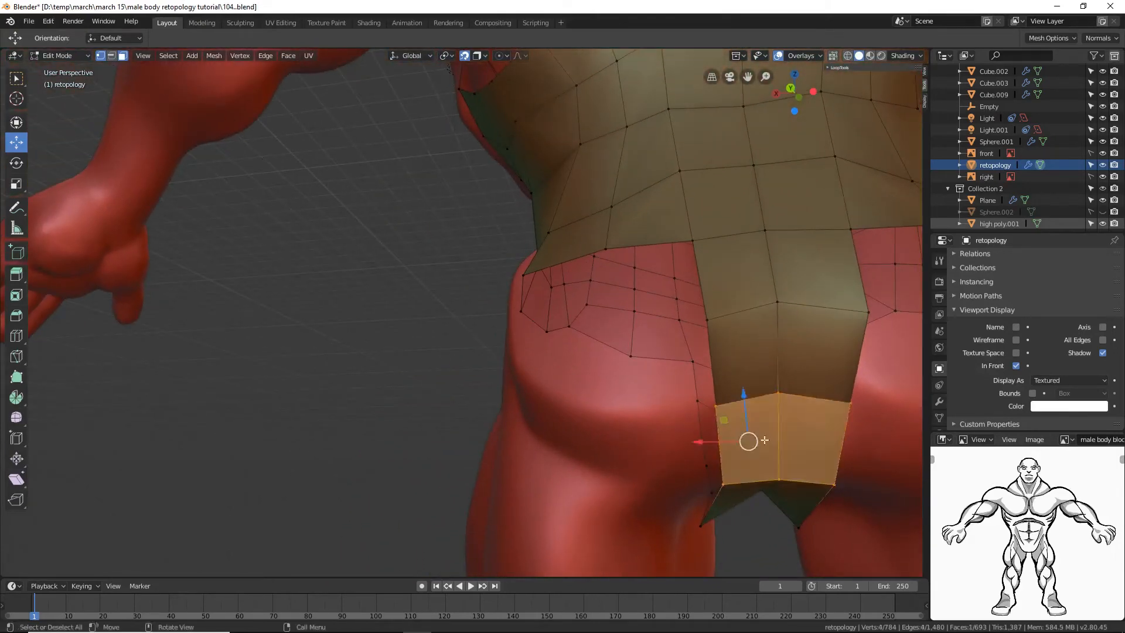
pyautogui.click(748, 441)
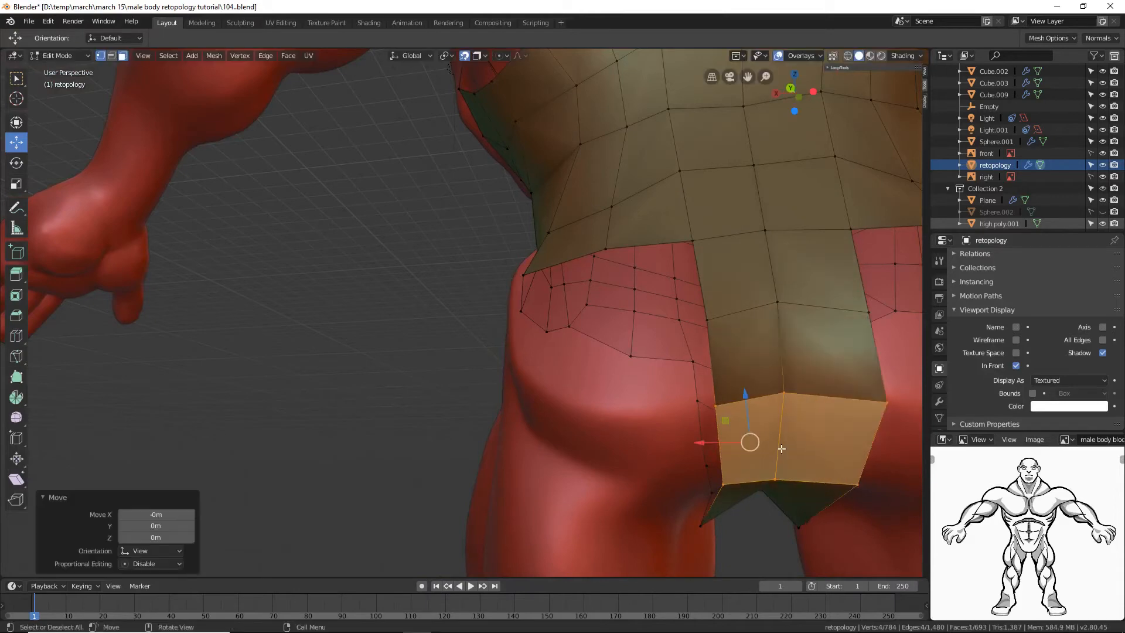
# Step: Add a centred horizontal loop cut through that lower strip face, snap it onto the body surface, and switch to edge selection
pyautogui.moveTo(748, 442); pyautogui.dragTo(694, 466, button='middle')
pyautogui.hotkey('ctrl', 'r')
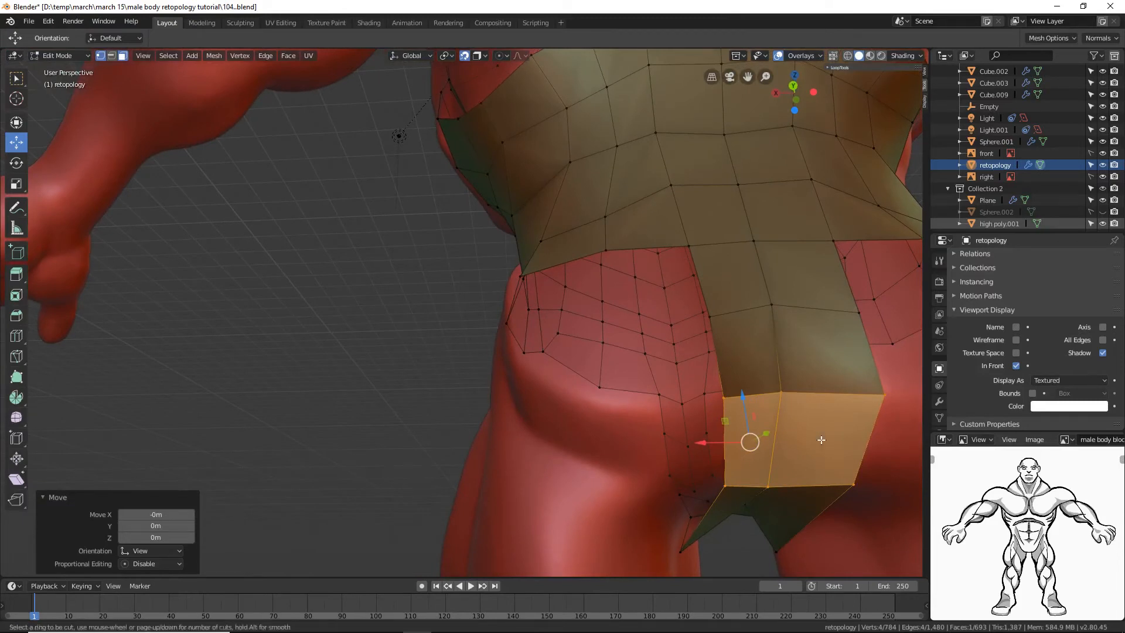
pyautogui.click(765, 443)
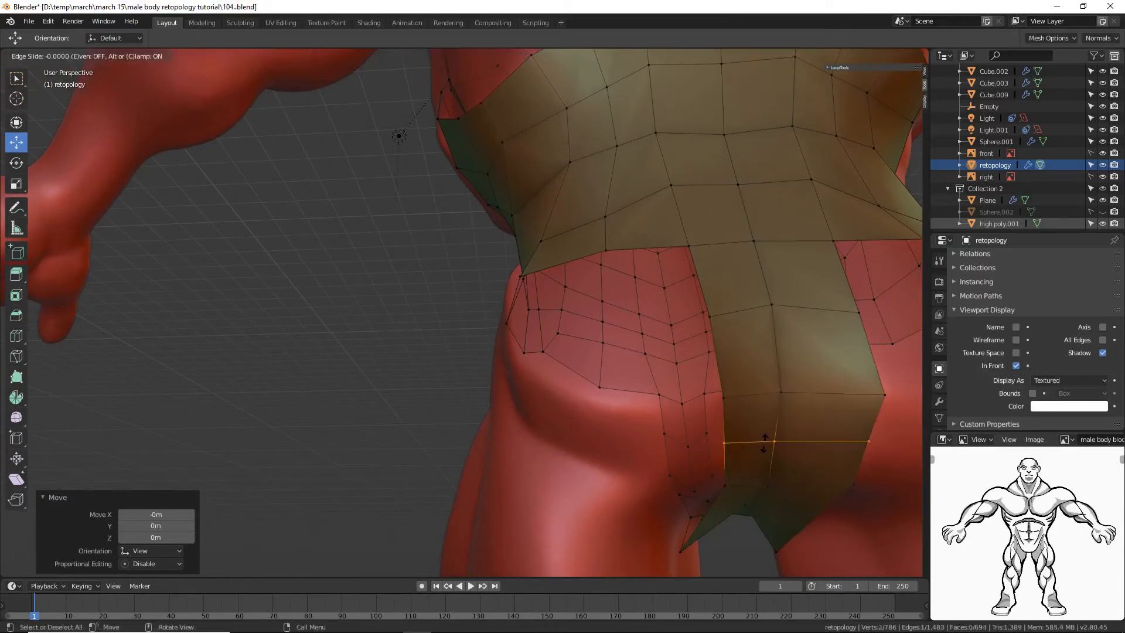
pyautogui.rightClick(764, 443)
pyautogui.moveTo(764, 443); pyautogui.dragTo(764, 442)
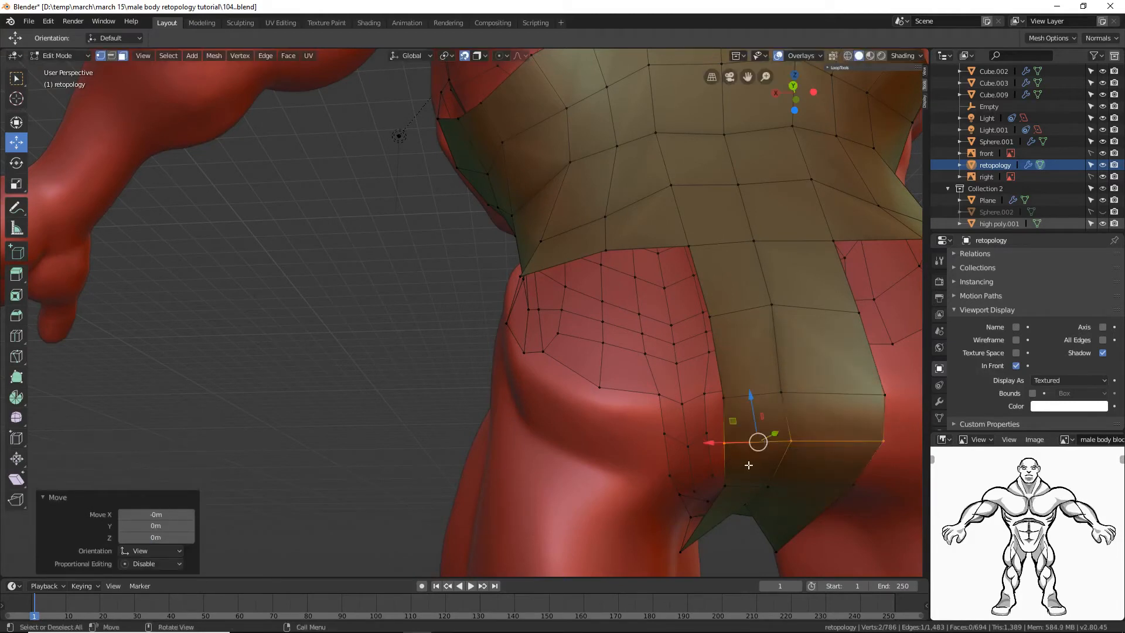
pyautogui.click(111, 55)
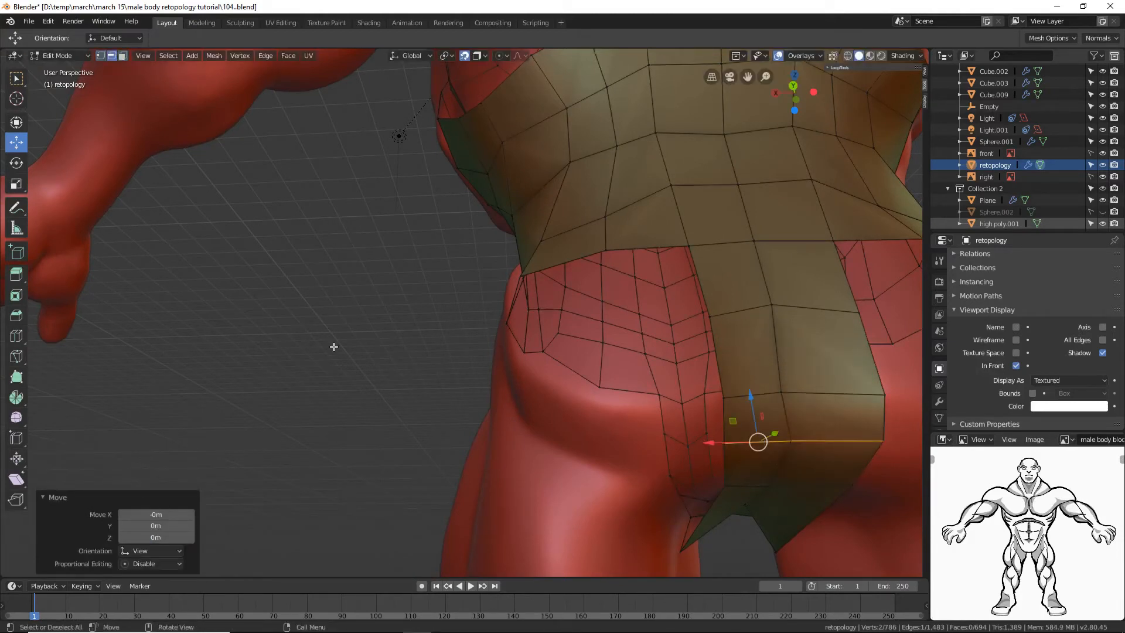
# Step: Extrude the center strip's lower side edge outward under the buttock in three segments that curve around and up toward the hip's side
pyautogui.click(413, 390)
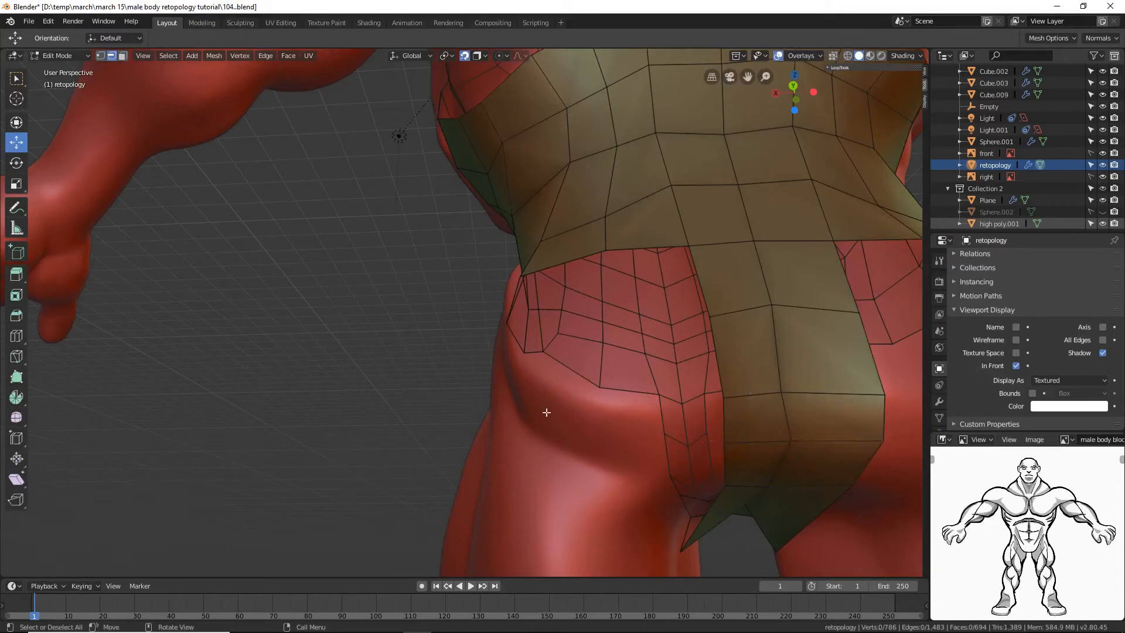
pyautogui.click(719, 456)
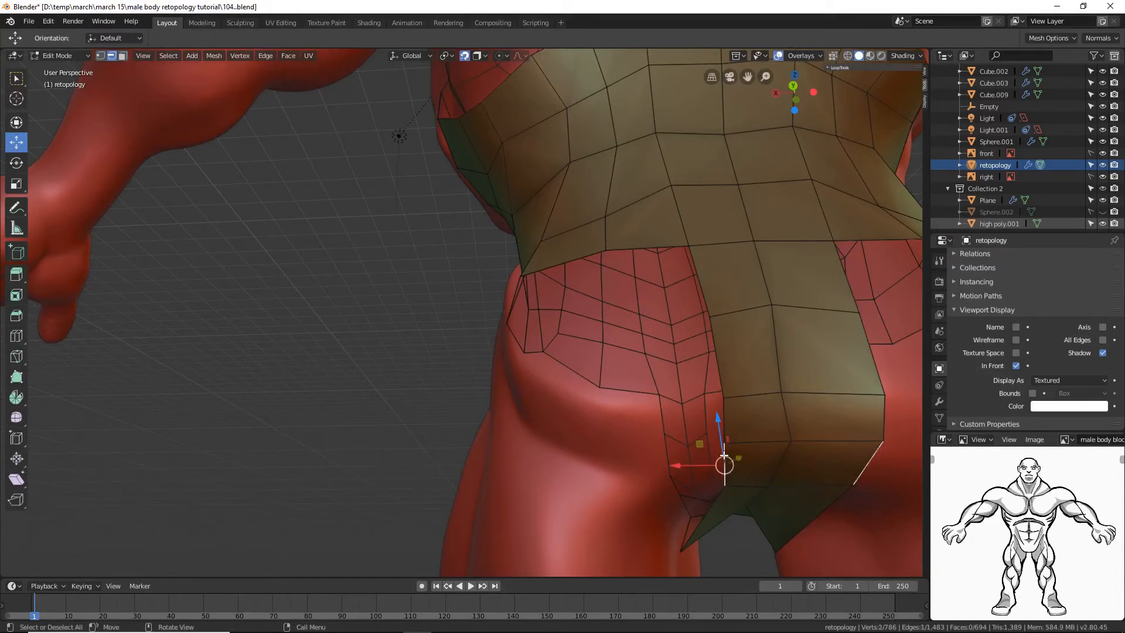
pyautogui.keyDown('ctrl'); pyautogui.rightClick(625, 441); pyautogui.keyUp('ctrl')
pyautogui.moveTo(624, 442); pyautogui.dragTo(571, 403, button='middle')
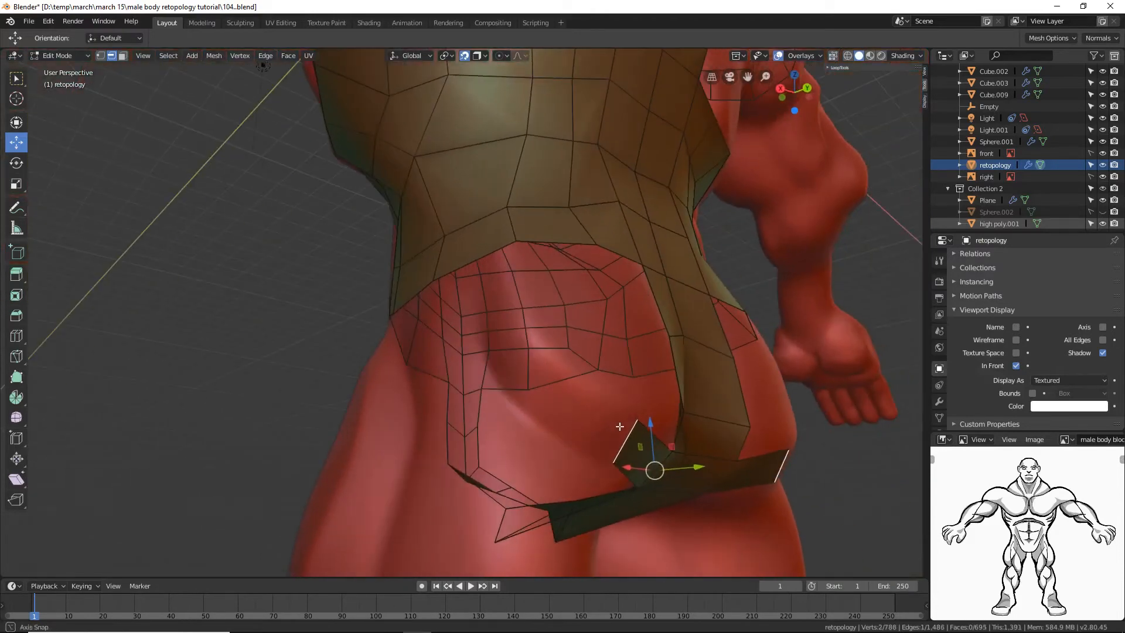
pyautogui.keyDown('ctrl'); pyautogui.rightClick(545, 395); pyautogui.keyUp('ctrl')
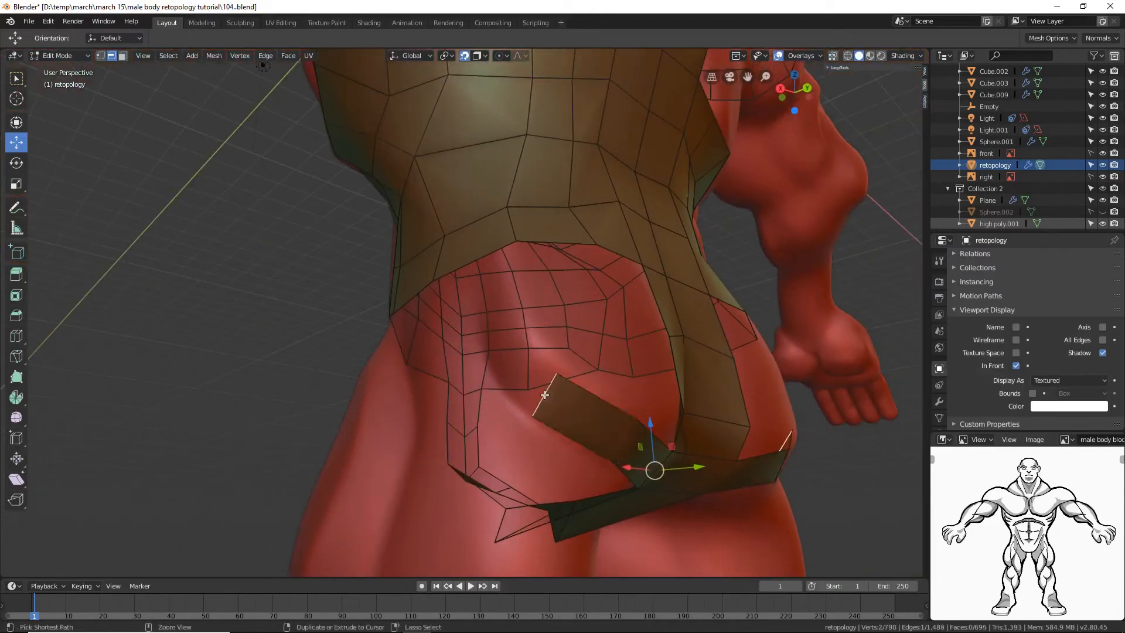
pyautogui.keyDown('ctrl'); pyautogui.rightClick(501, 342); pyautogui.keyUp('ctrl')
pyautogui.moveTo(495, 335)
pyautogui.mouseDown(button='middle')
pyautogui.moveTo(536, 368)
pyautogui.moveTo(459, 366)
pyautogui.moveTo(452, 354)
pyautogui.moveTo(509, 370)
pyautogui.moveTo(498, 342)
pyautogui.mouseUp(button='middle')
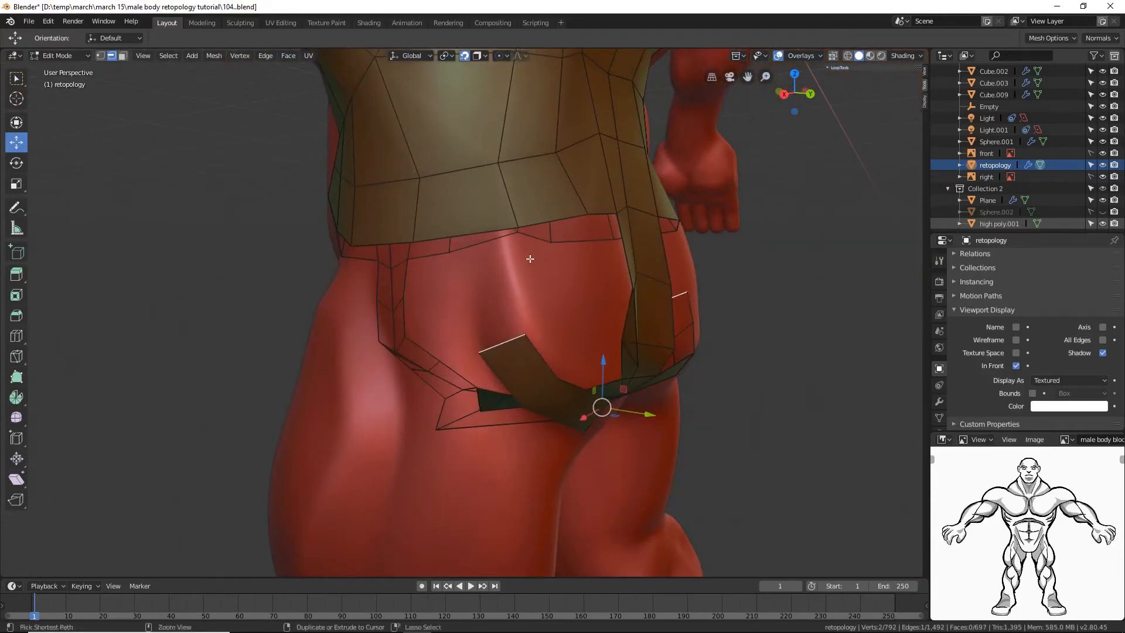
pyautogui.scroll(-3, 531, 294)
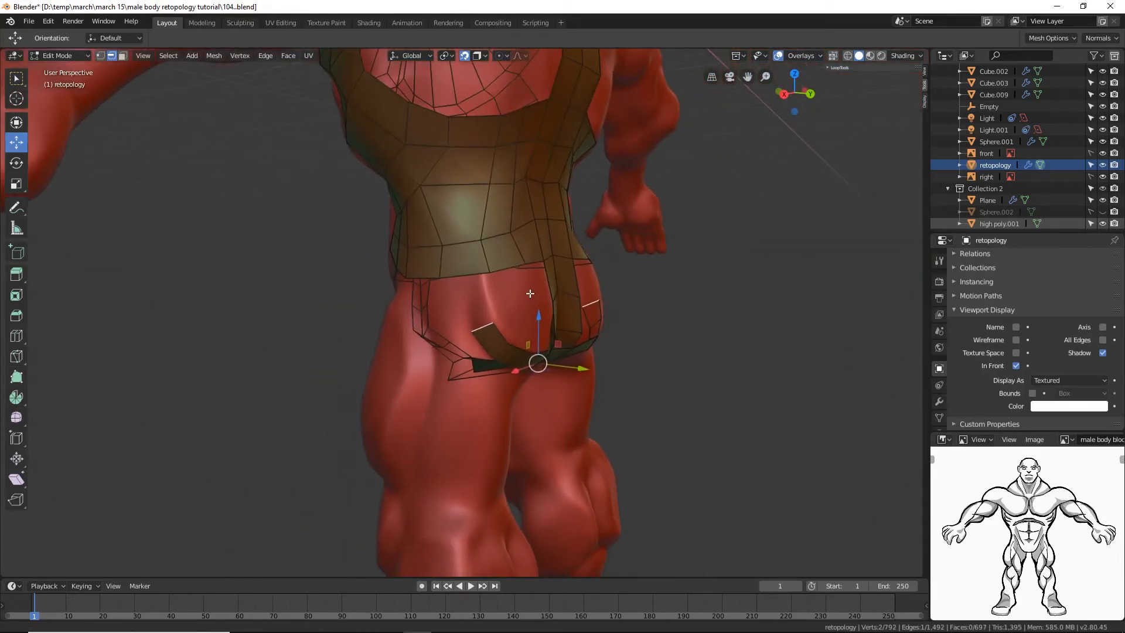
pyautogui.scroll(3, 527, 281)
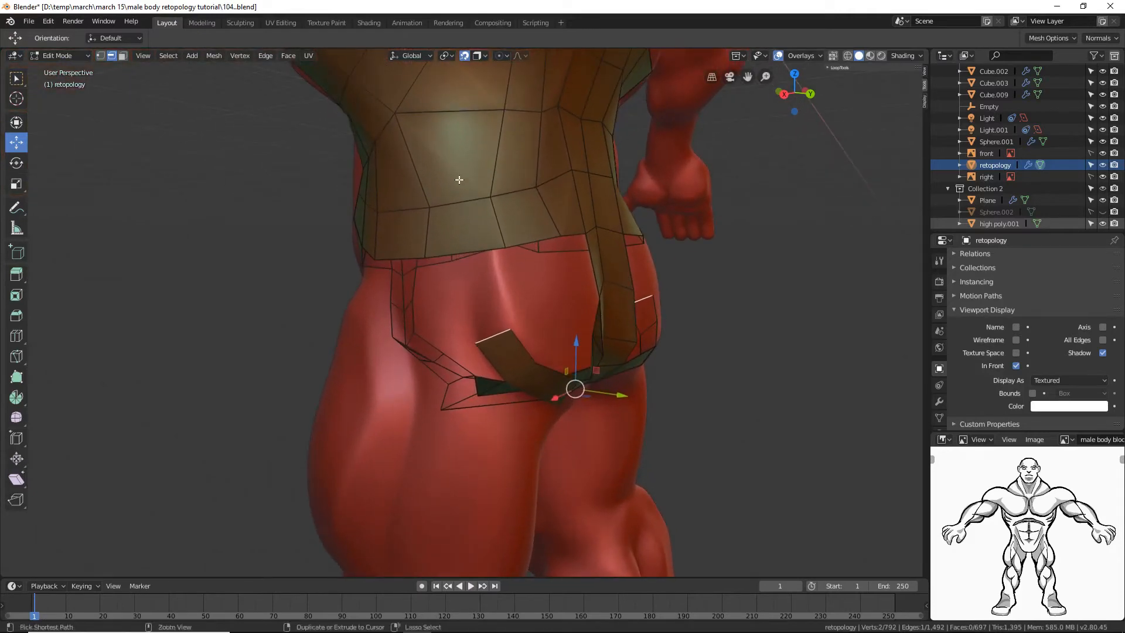
# Step: Add a centred vertical loop cut through the waist faces above the new strip and clear the selection
pyautogui.hotkey('ctrl', 'r')
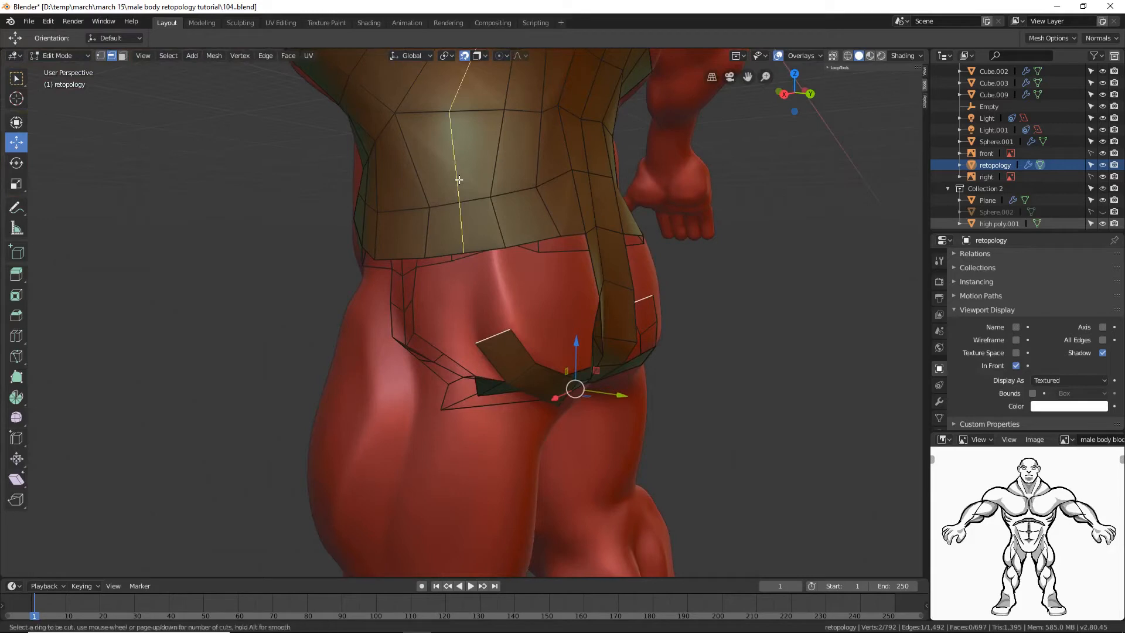
pyautogui.click(459, 180)
pyautogui.rightClick(459, 180)
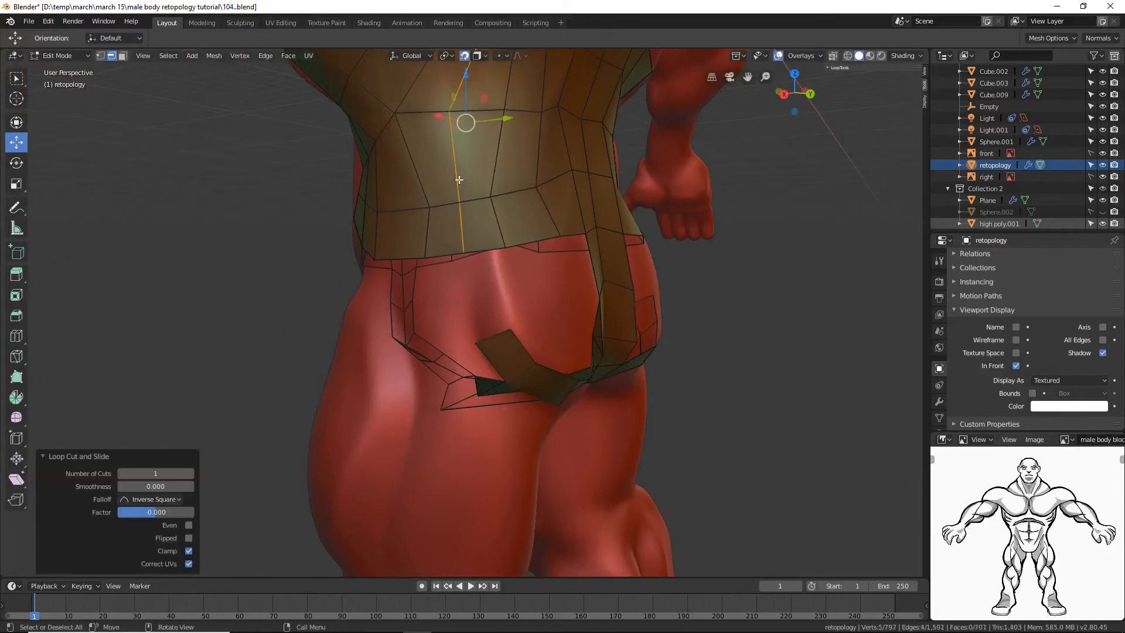
pyautogui.click(727, 307)
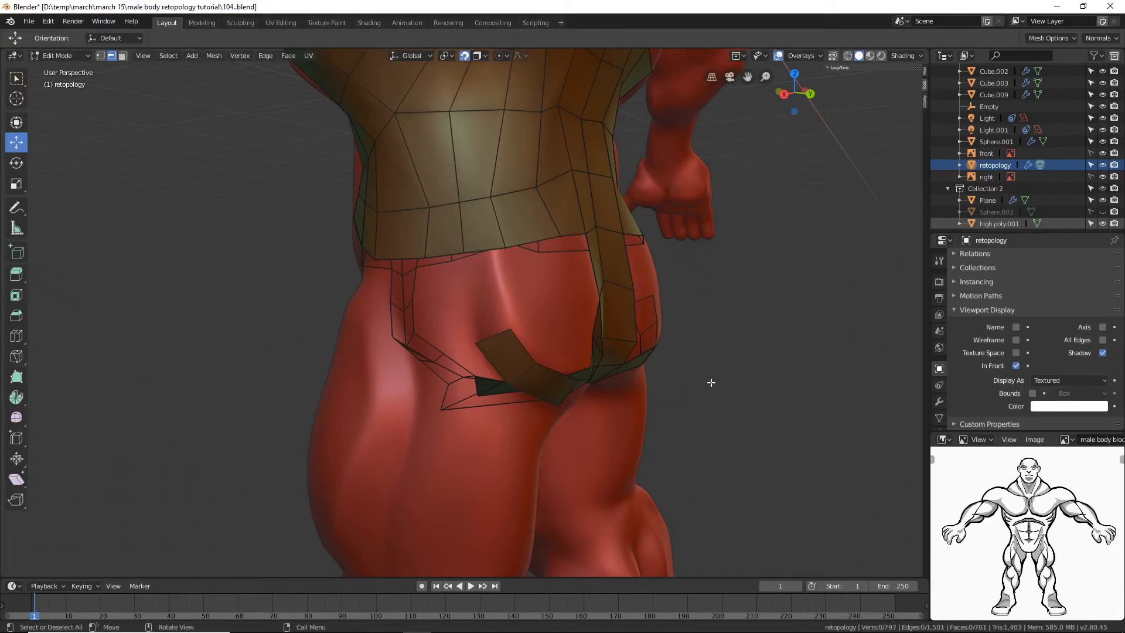
# Step: Fill a face between the new strip's upper end and the waist's lower edge, deselect, and save as 106..blend
pyautogui.moveTo(711, 382); pyautogui.dragTo(743, 381, button='middle')
pyautogui.click(495, 330)
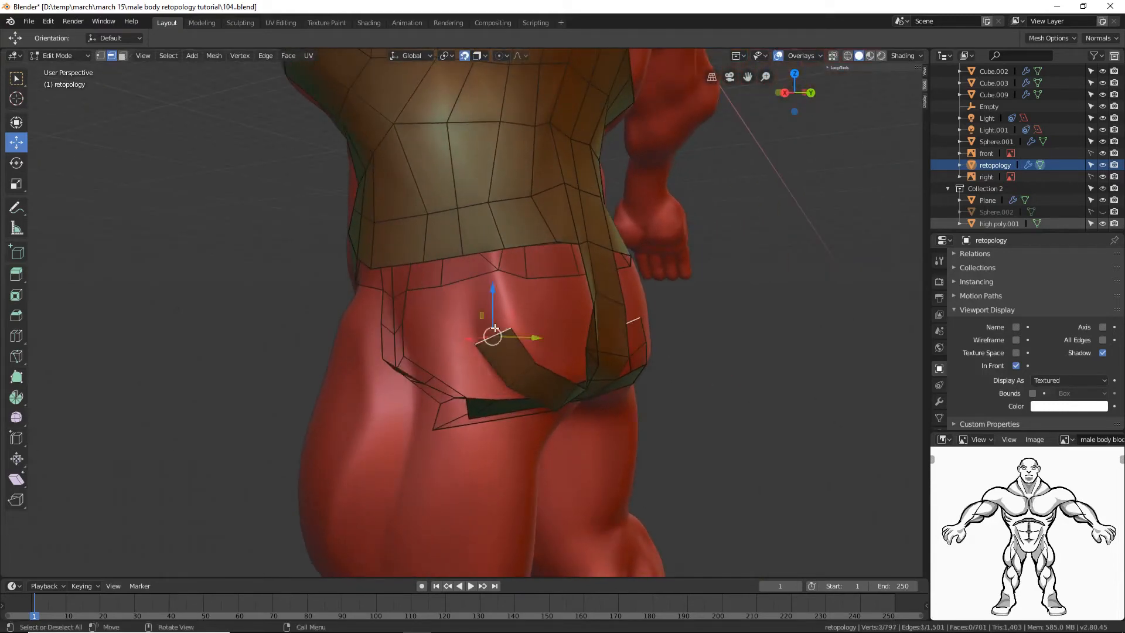
pyautogui.keyDown('shift'); pyautogui.click(475, 253); pyautogui.keyUp('shift')
pyautogui.press('f')
pyautogui.click(784, 434)
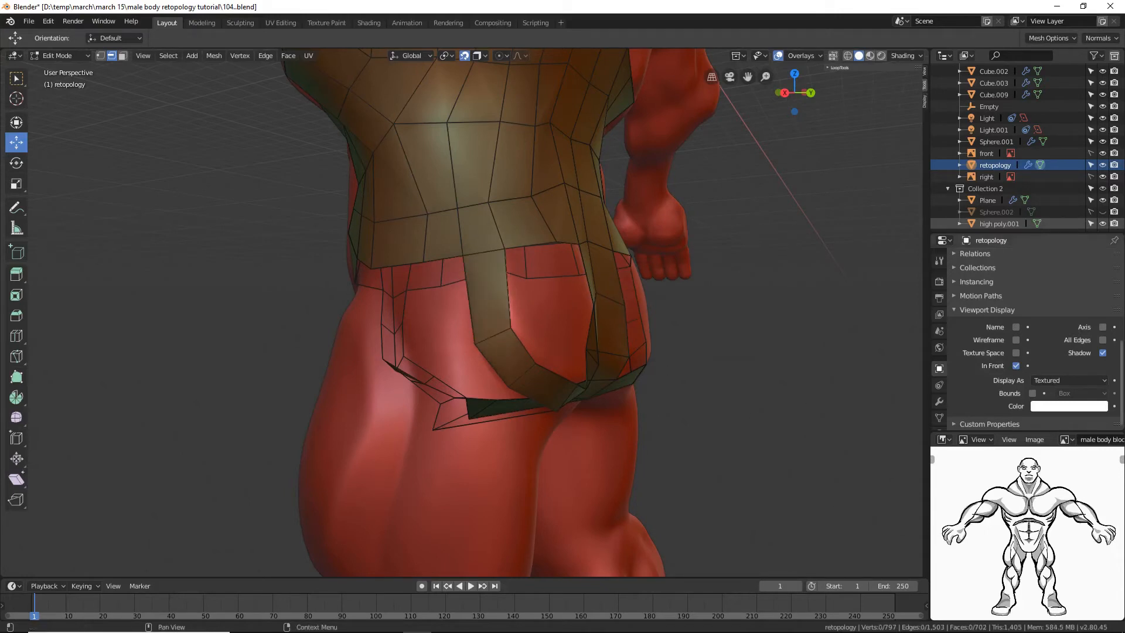
pyautogui.hotkey('ctrl', 'alt', 's')
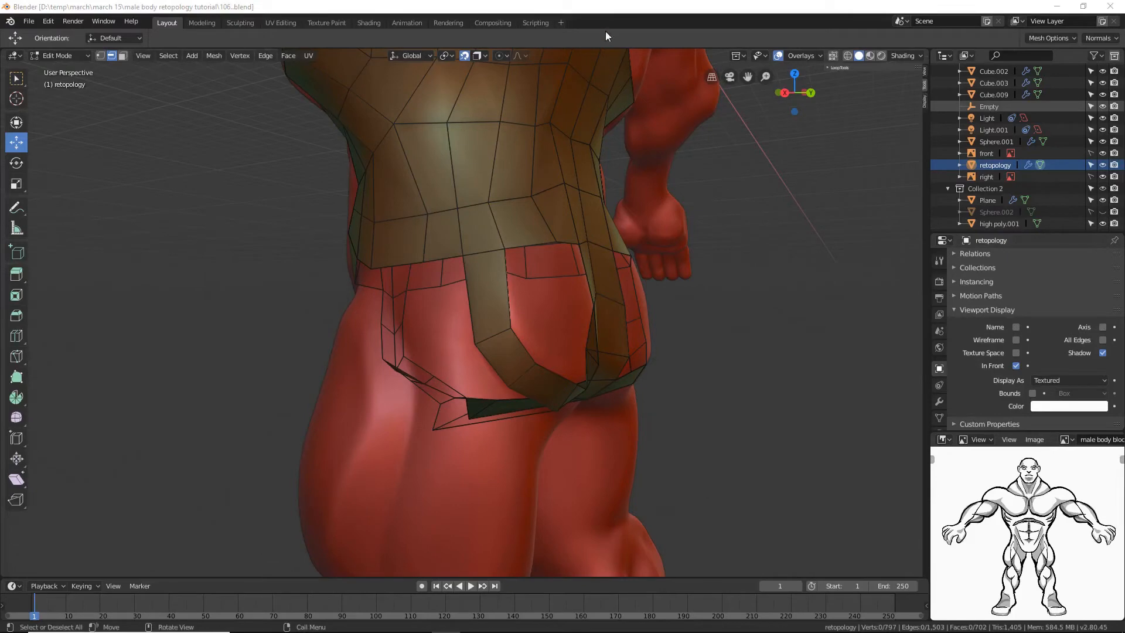
# Step: Delete the under-buttock strip's innermost face and the center strip's two neighbouring lower faces
pyautogui.moveTo(755, 311); pyautogui.dragTo(670, 282, button='middle')
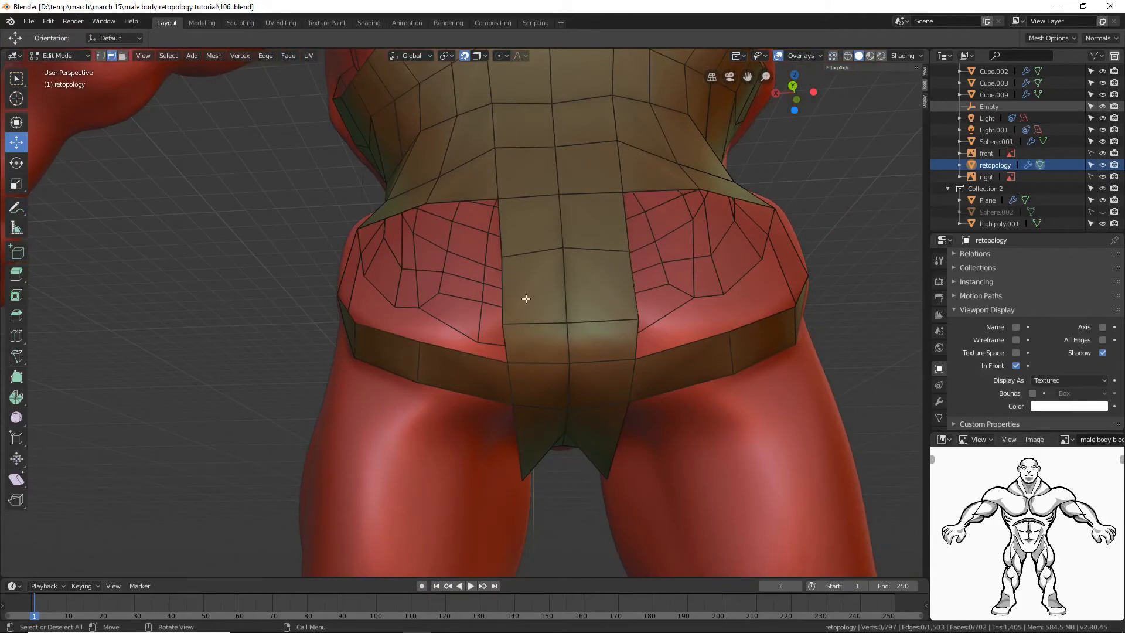
pyautogui.click(123, 56)
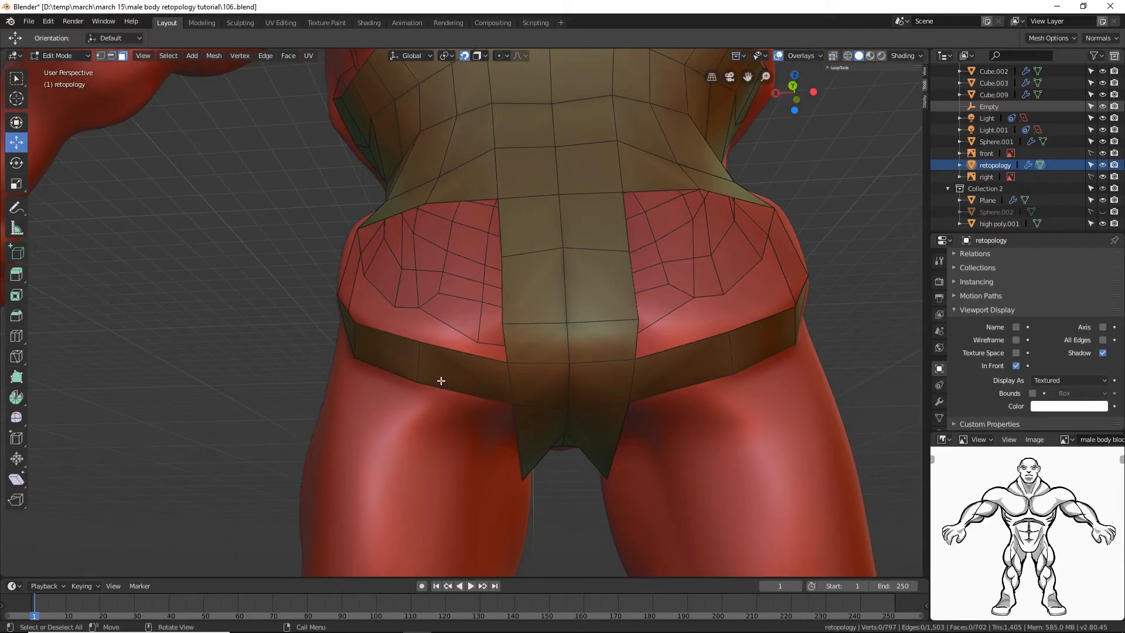
pyautogui.keyDown('alt'); pyautogui.click(463, 371); pyautogui.keyUp('alt')
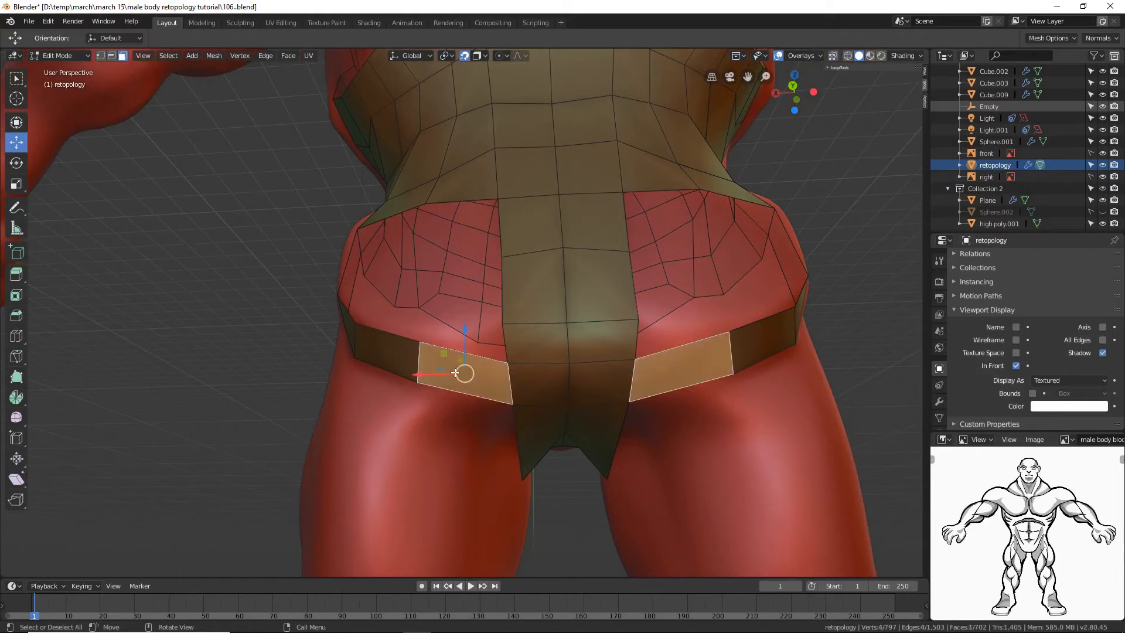
pyautogui.keyDown('alt'); pyautogui.keyDown('shift'); pyautogui.click(527, 344); pyautogui.keyUp('shift'); pyautogui.keyUp('alt')
pyautogui.keyDown('alt'); pyautogui.keyDown('shift'); pyautogui.click(530, 380); pyautogui.keyUp('shift'); pyautogui.keyUp('alt')
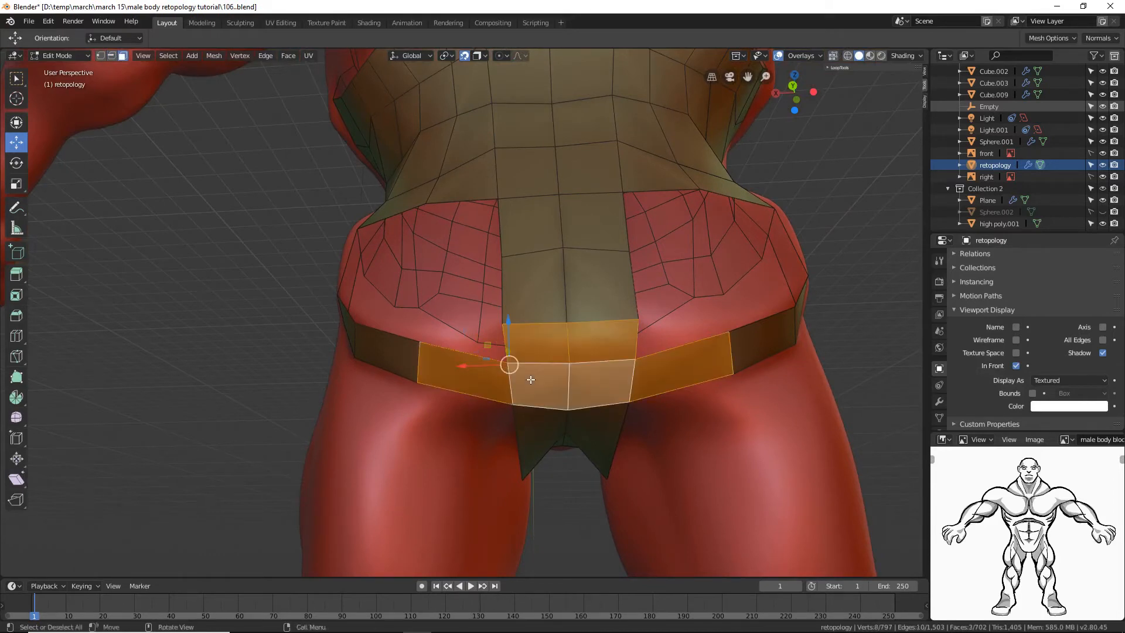
pyautogui.press('x')
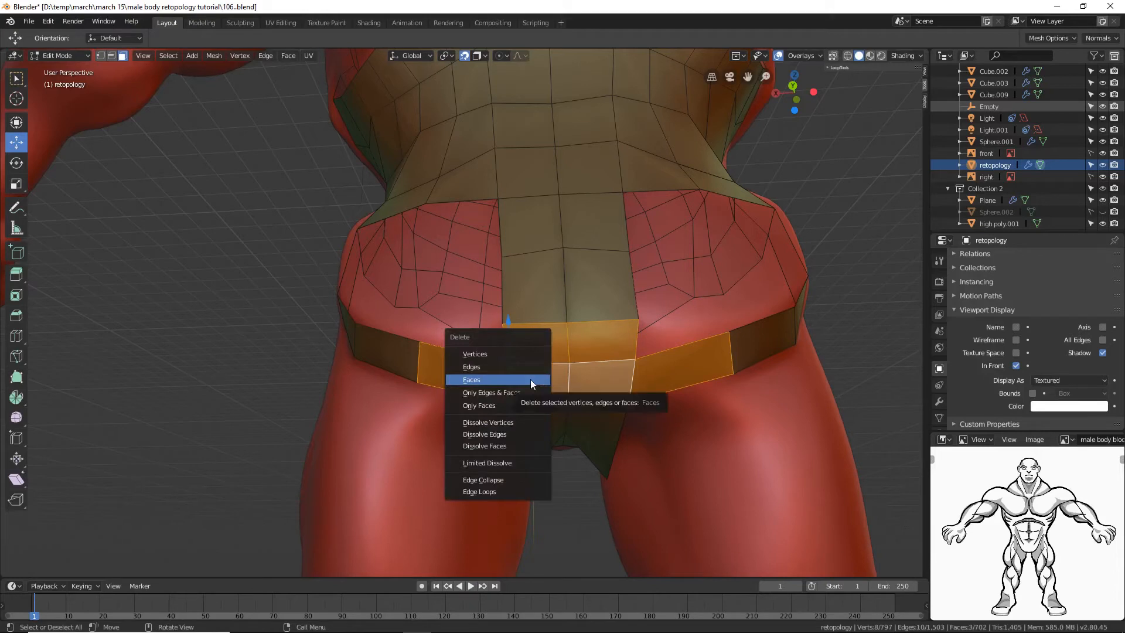
pyautogui.click(530, 381)
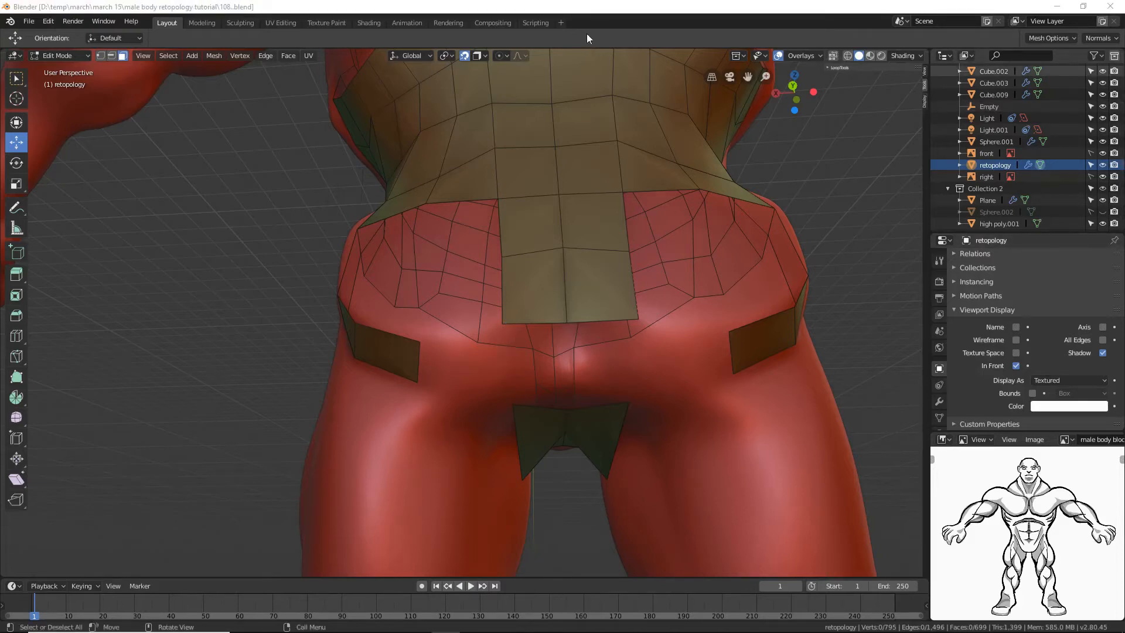
# Step: Raise the outer bottom vertex of the shortened center strip, and move its middle bottom vertex -0.0392 m along Z
pyautogui.click(101, 55)
pyautogui.click(502, 320)
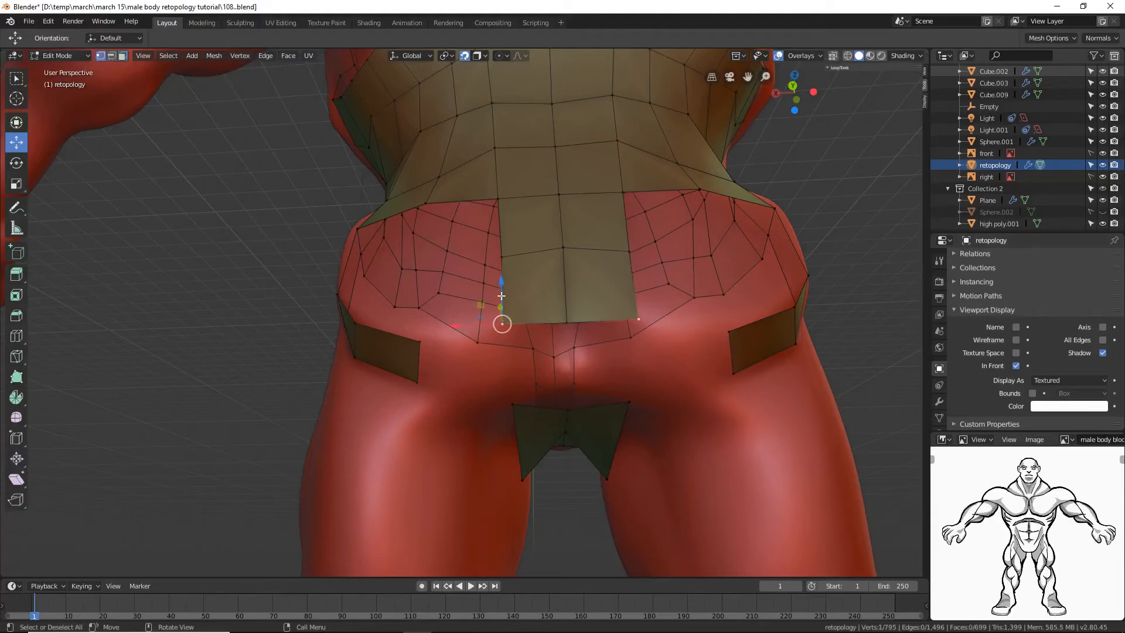
pyautogui.moveTo(501, 296); pyautogui.dragTo(563, 293)
pyautogui.click(566, 319)
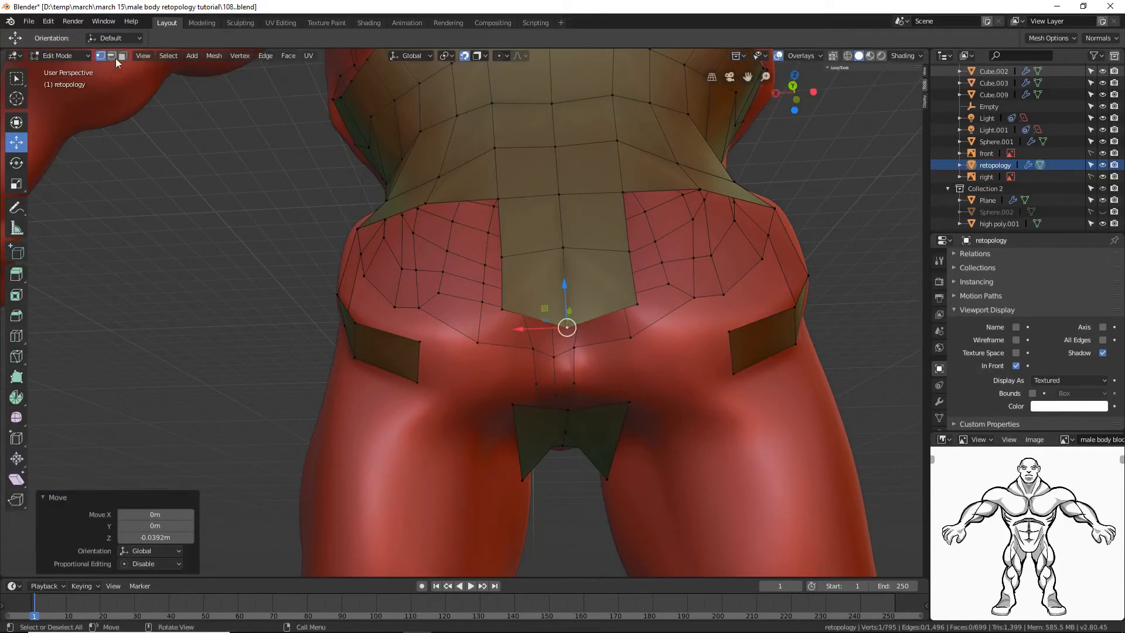
pyautogui.click(196, 206)
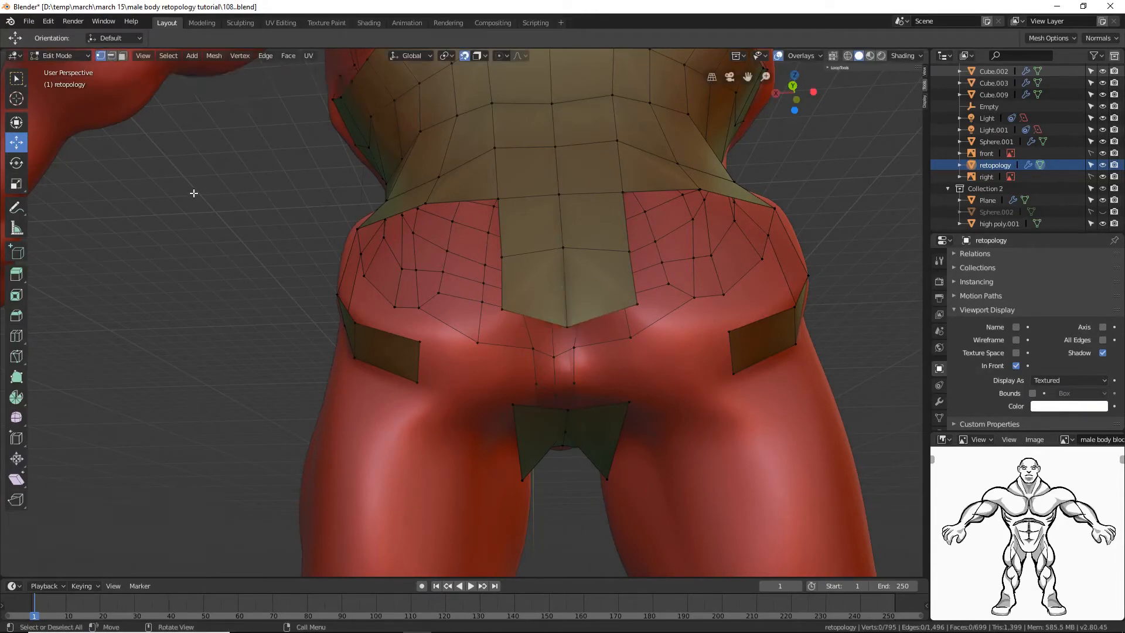
# Step: Fill a face between the center strip's bottom edge and the open inner end of the under-buttock strip
pyautogui.click(111, 55)
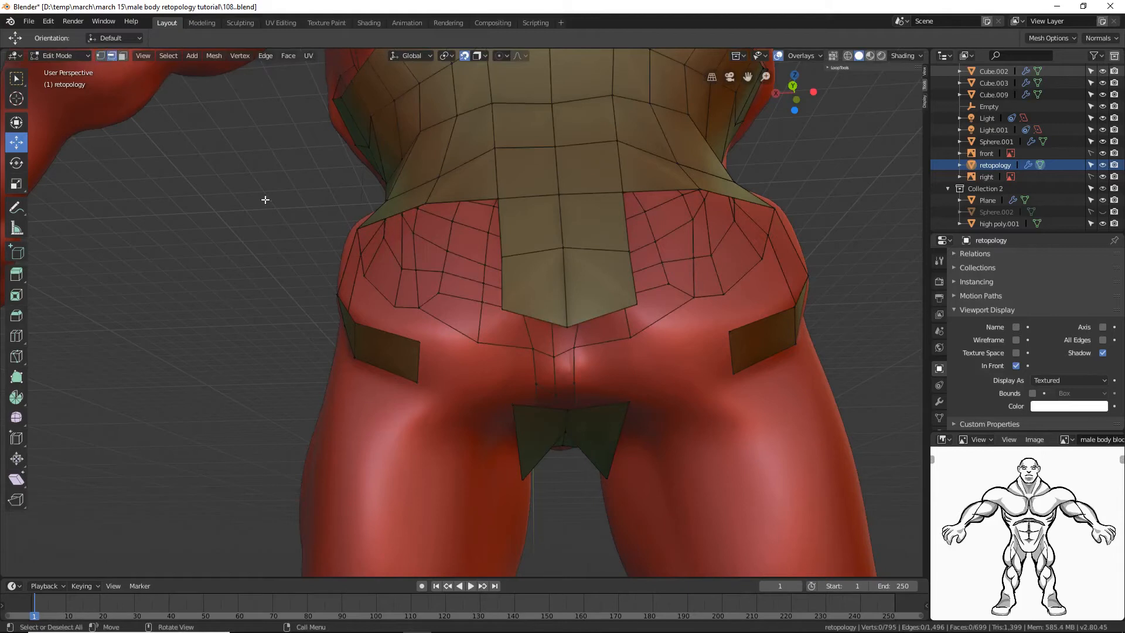
pyautogui.click(522, 315)
pyautogui.keyDown('shift'); pyautogui.click(419, 359); pyautogui.keyUp('shift')
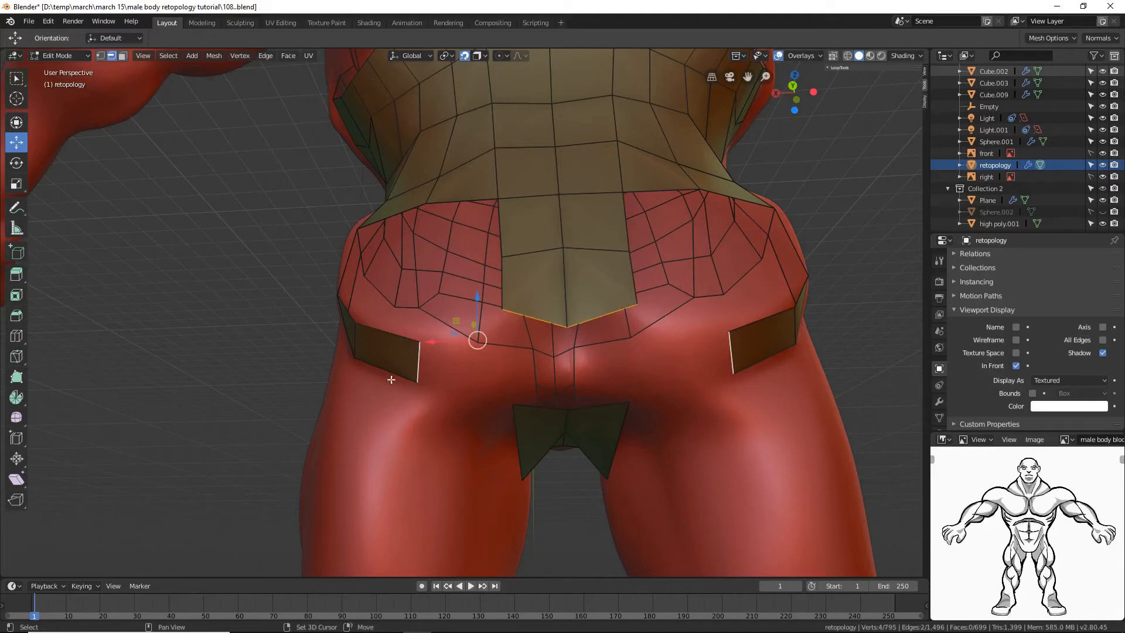
pyautogui.press('f')
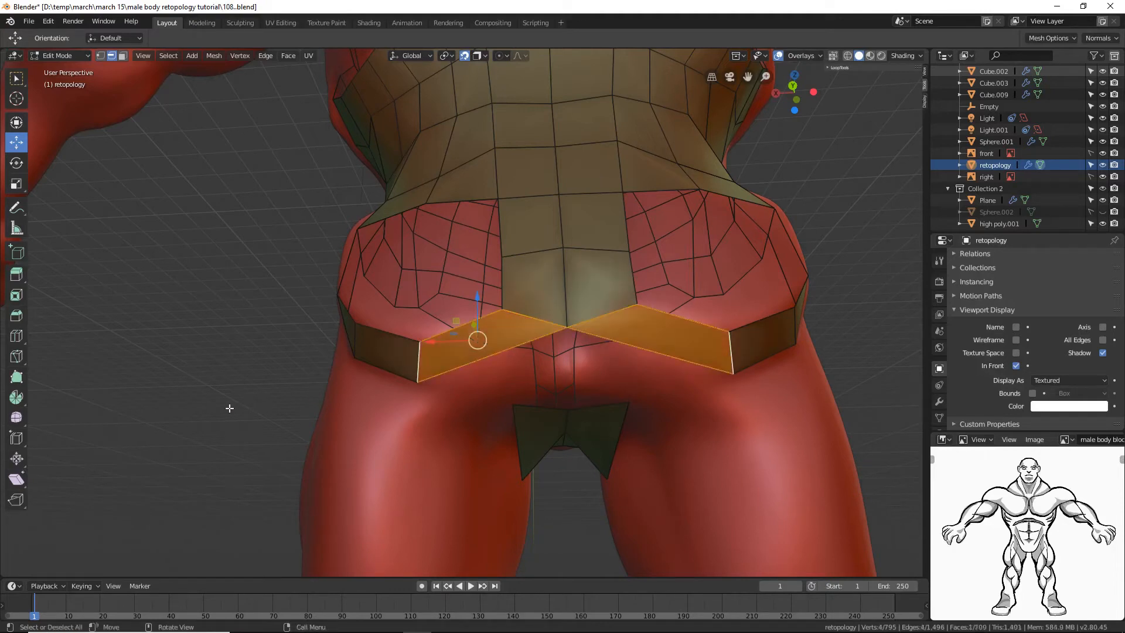
# Step: Add a centred loop cut across the new connecting face, move it -0.17 m along Z, and deselect
pyautogui.hotkey('ctrl', 'r')
pyautogui.click(478, 341)
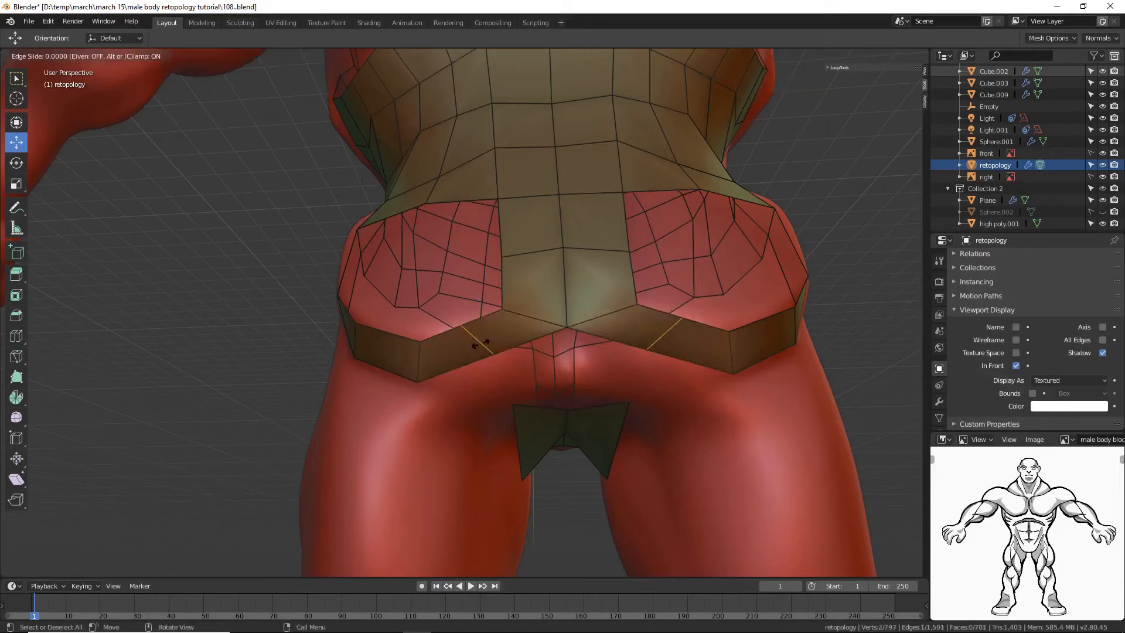
pyautogui.rightClick(480, 342)
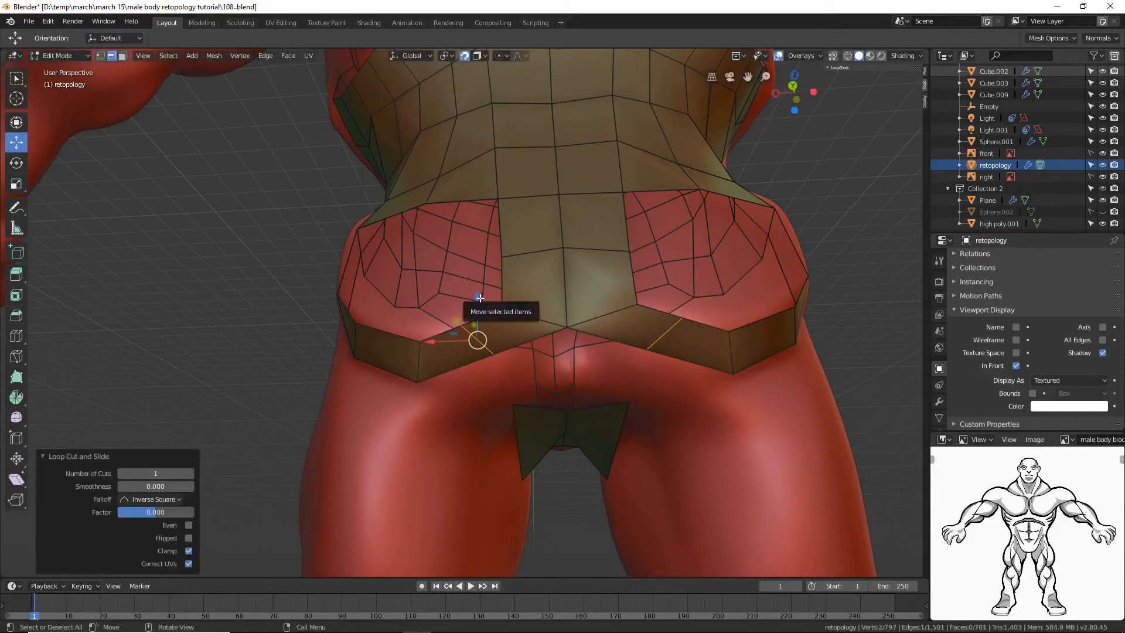
pyautogui.moveTo(479, 297); pyautogui.dragTo(479, 318)
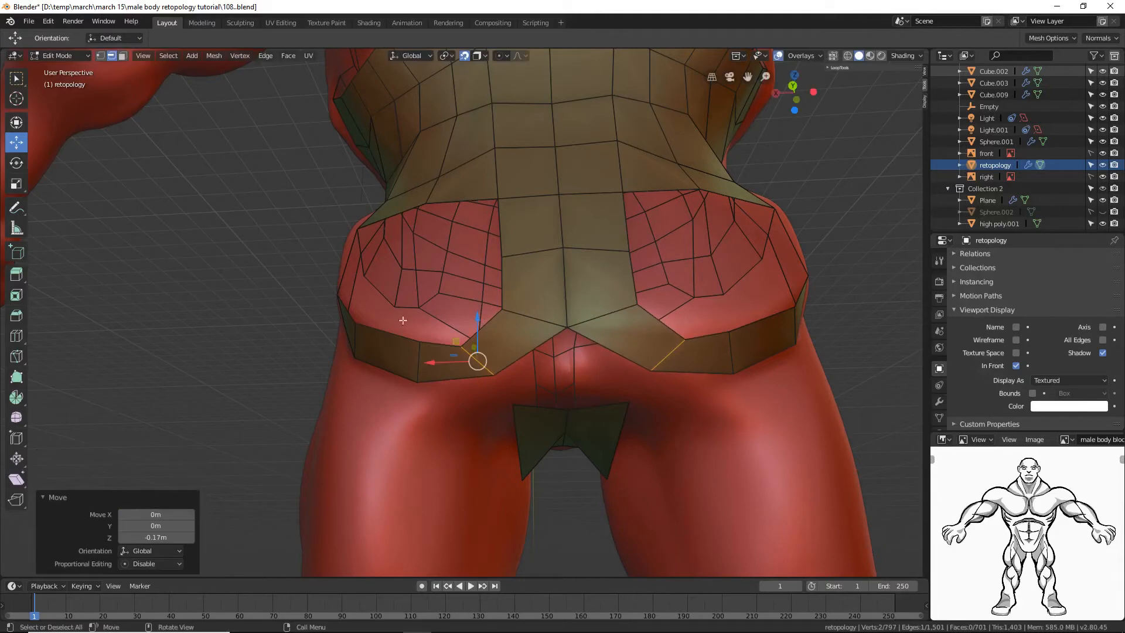
pyautogui.click(186, 397)
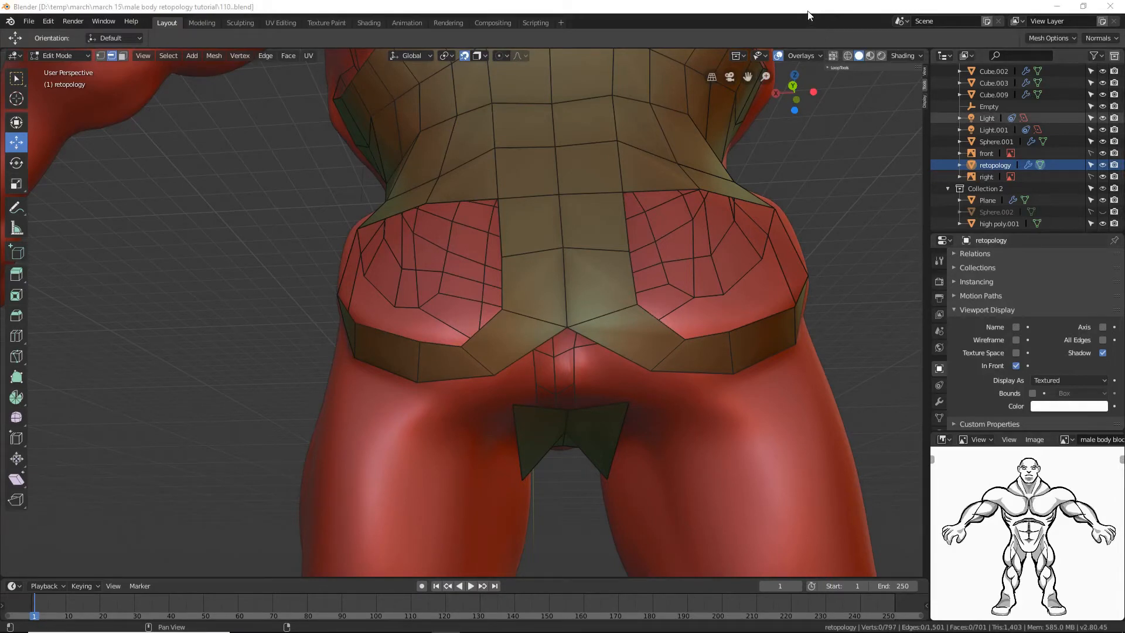
pyautogui.click(807, 11)
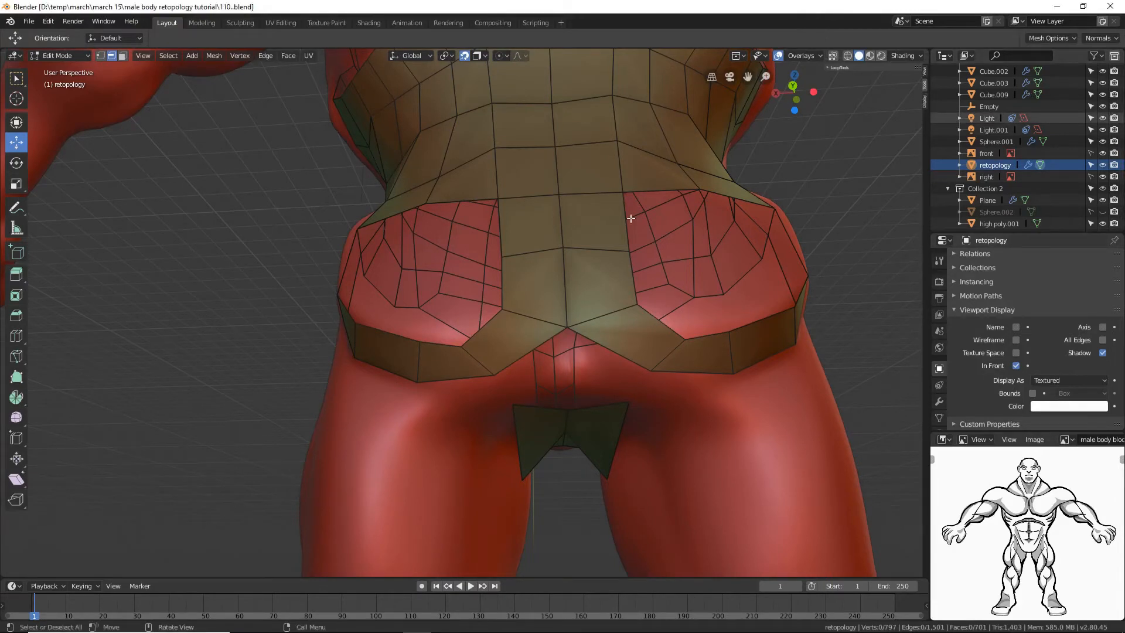
# Step: Fill the gap between the crotch piece's upper edge and the strip above, save as 111..blend, and switch to vertex selection
pyautogui.click(530, 403)
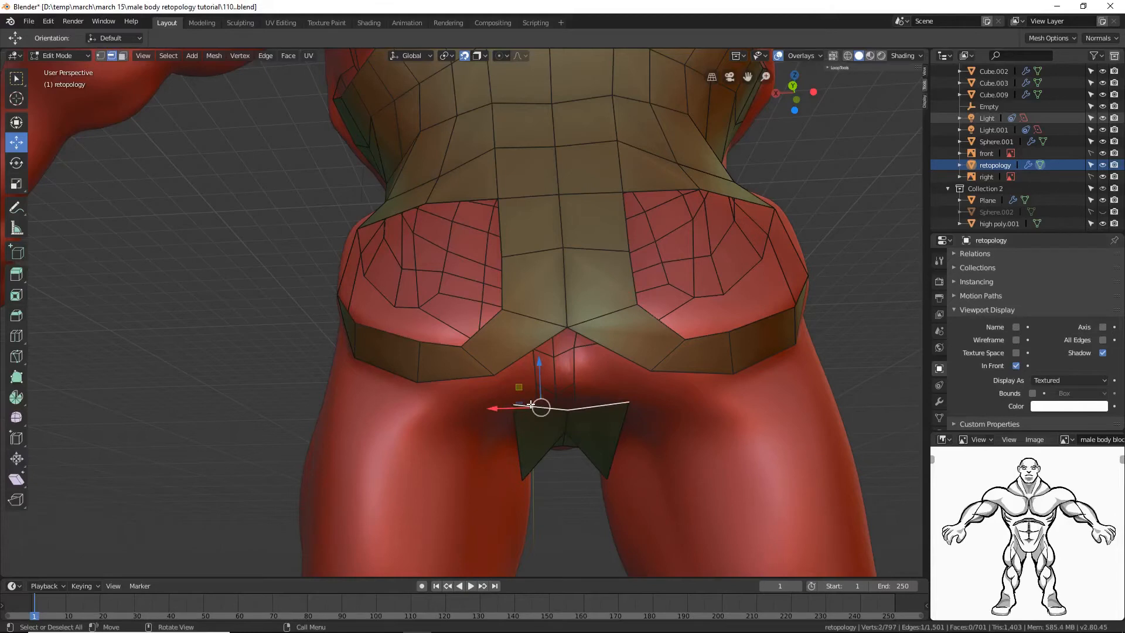
pyautogui.keyDown('shift'); pyautogui.click(545, 339); pyautogui.keyUp('shift')
pyautogui.press('f')
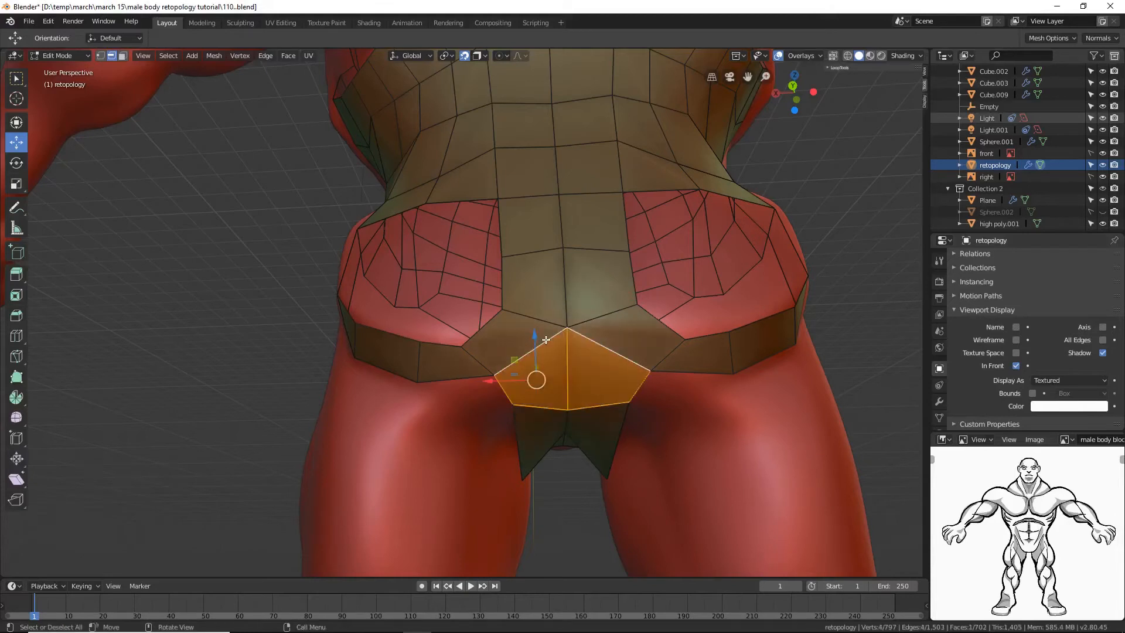
pyautogui.click(209, 505)
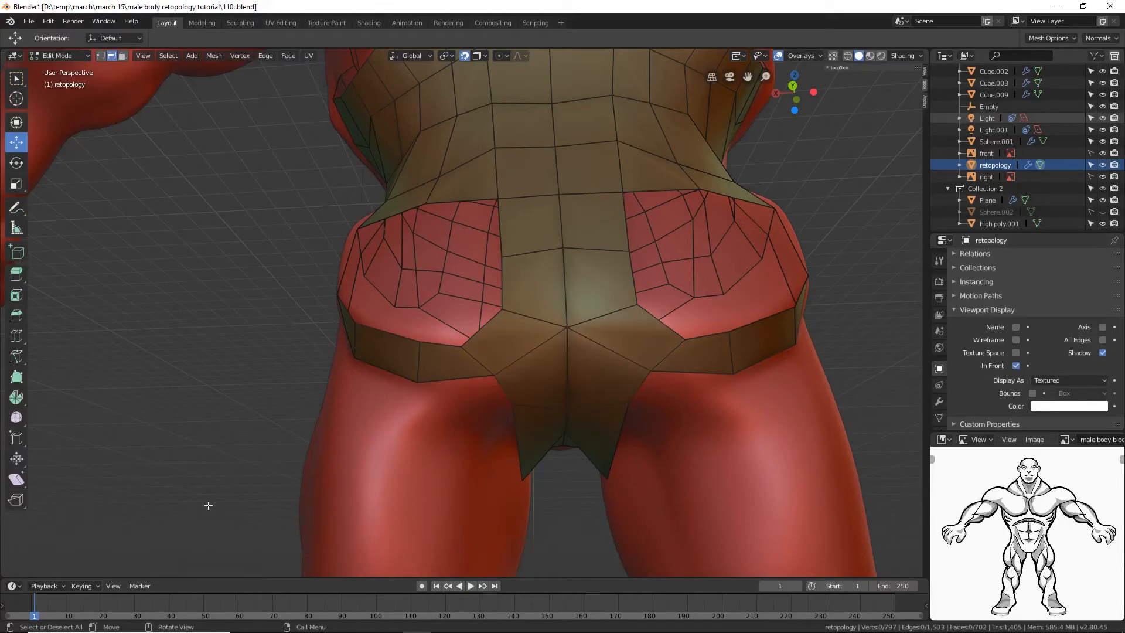
pyautogui.hotkey('ctrl', 'alt', 's')
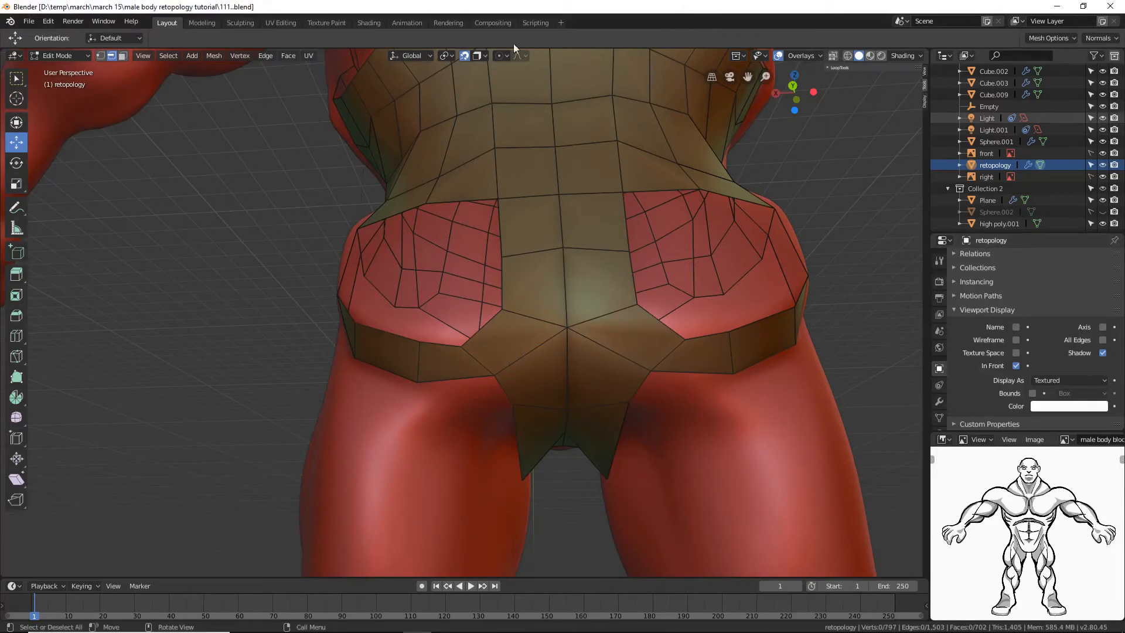
pyautogui.click(101, 55)
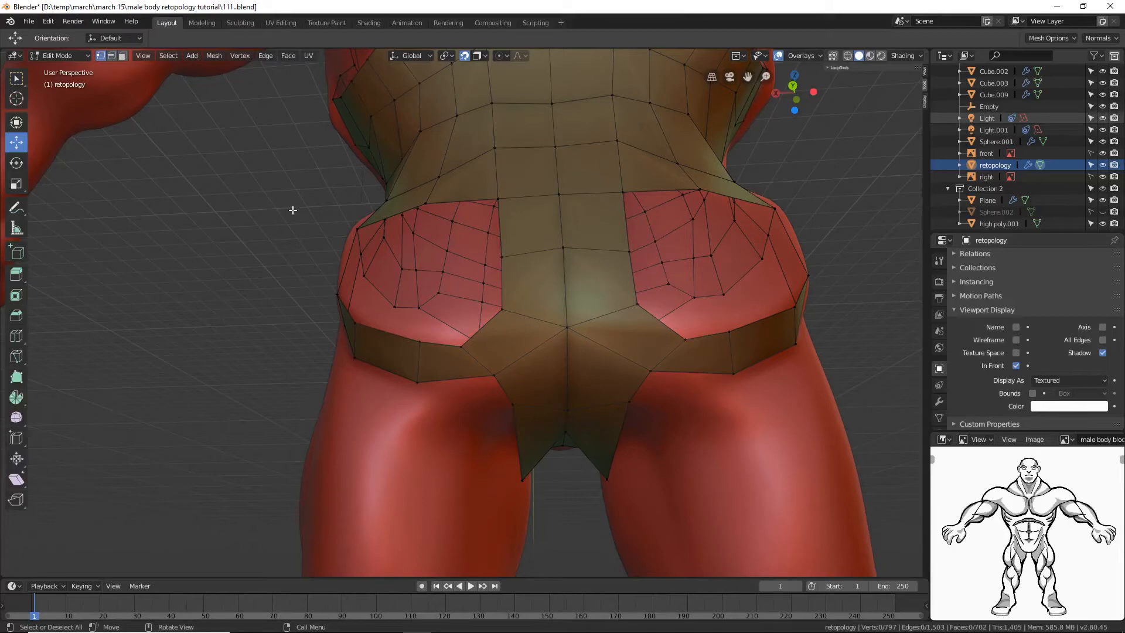
# Step: Add a centred loop cut across the strip under the buttock, between its outer corner and middle edge, and deselect
pyautogui.keyDown('alt'); pyautogui.click(431, 341); pyautogui.keyUp('alt')
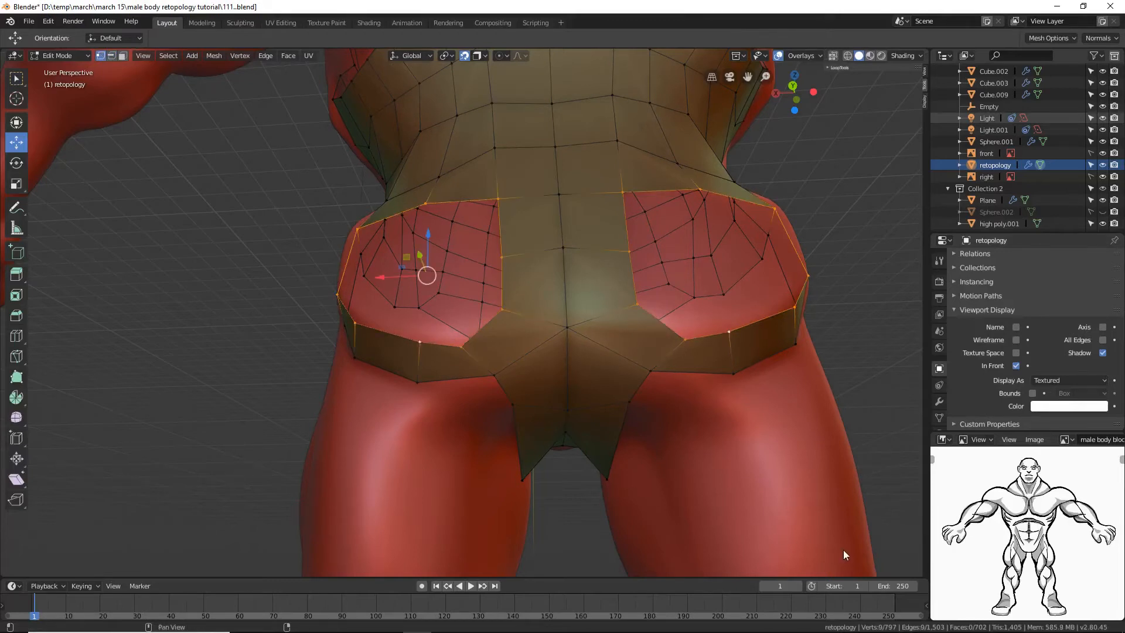
pyautogui.moveTo(269, 369); pyautogui.dragTo(350, 387, button='middle')
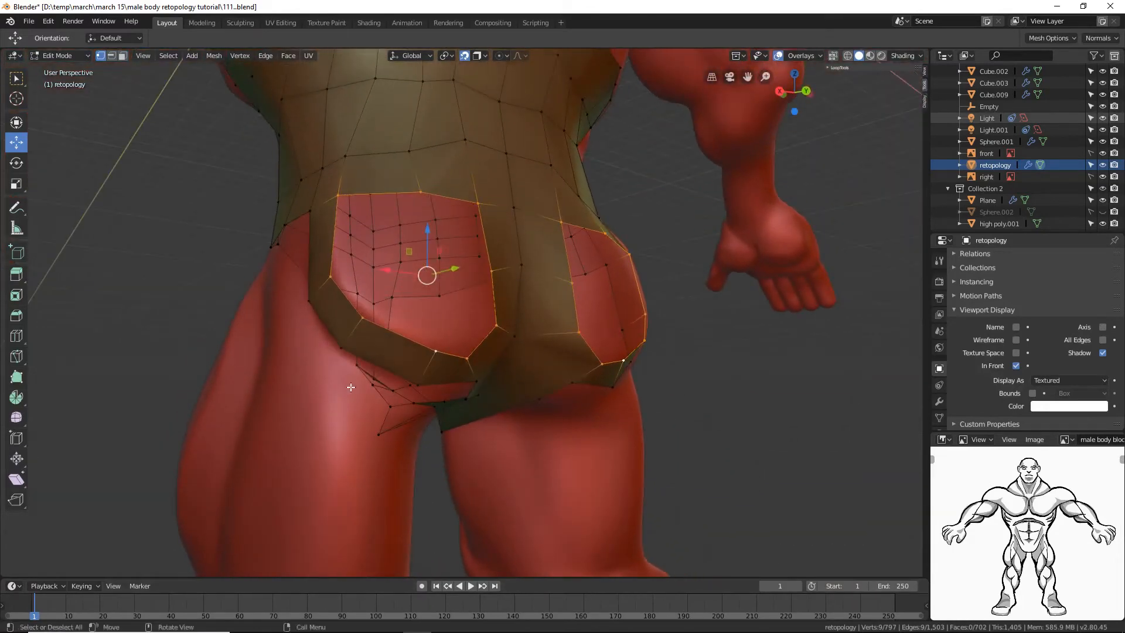
pyautogui.hotkey('ctrl', 'r')
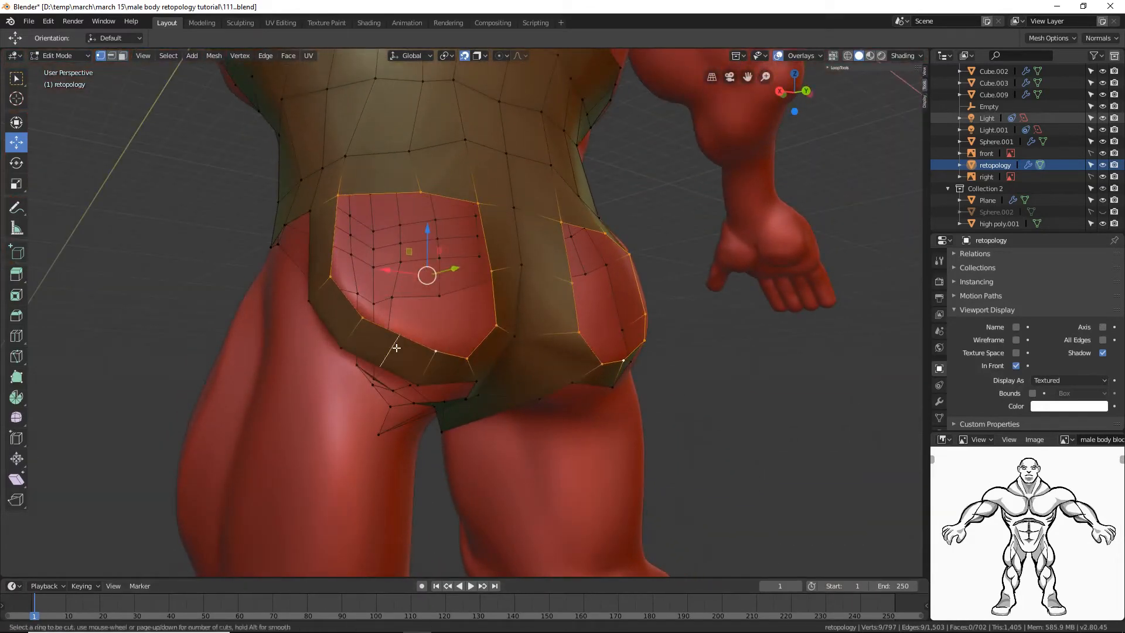
pyautogui.click(396, 348)
pyautogui.rightClick(392, 349)
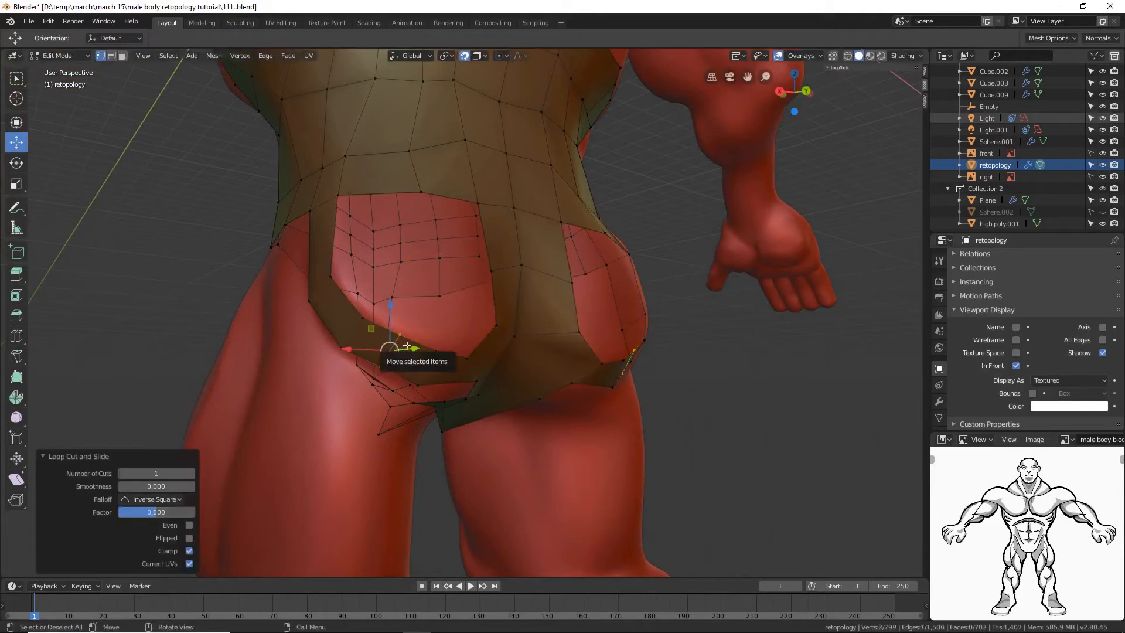
pyautogui.click(758, 445)
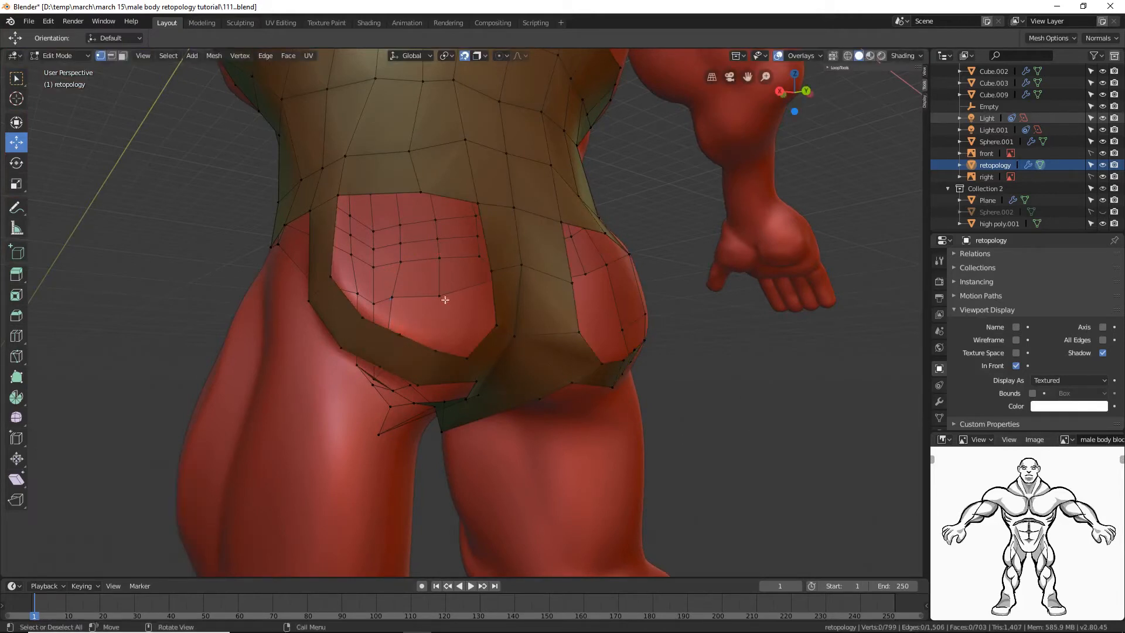
# Step: Select the open boundary loop around the buttock and close it with Grid Fill using a span of 2
pyautogui.keyDown('alt'); pyautogui.click(573, 328); pyautogui.keyUp('alt')
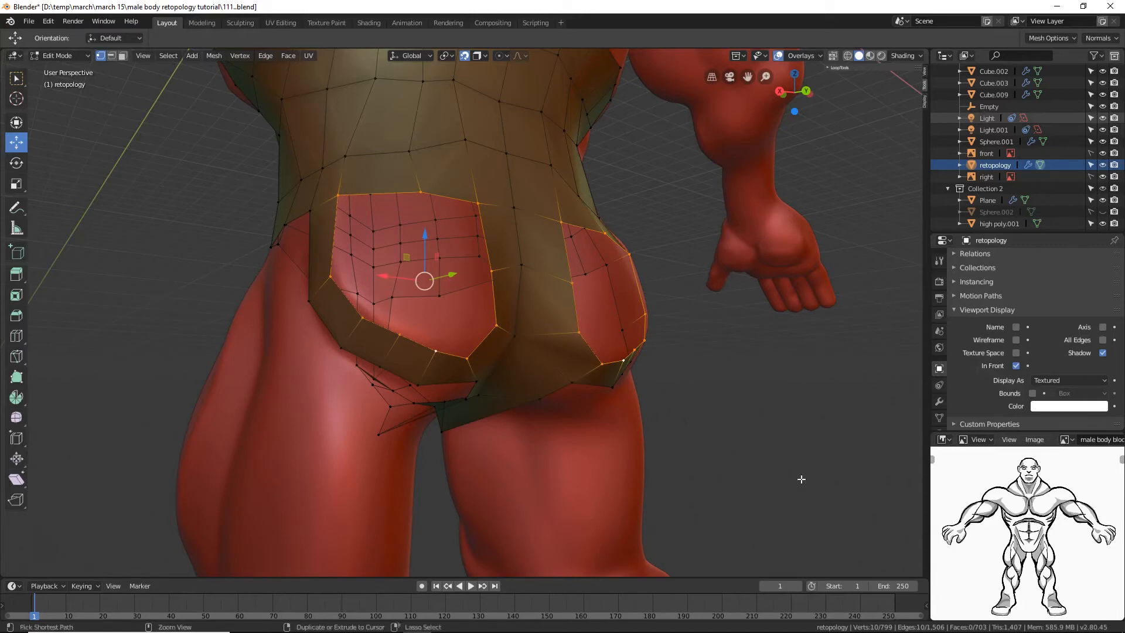
pyautogui.hotkey('ctrl', 'f')
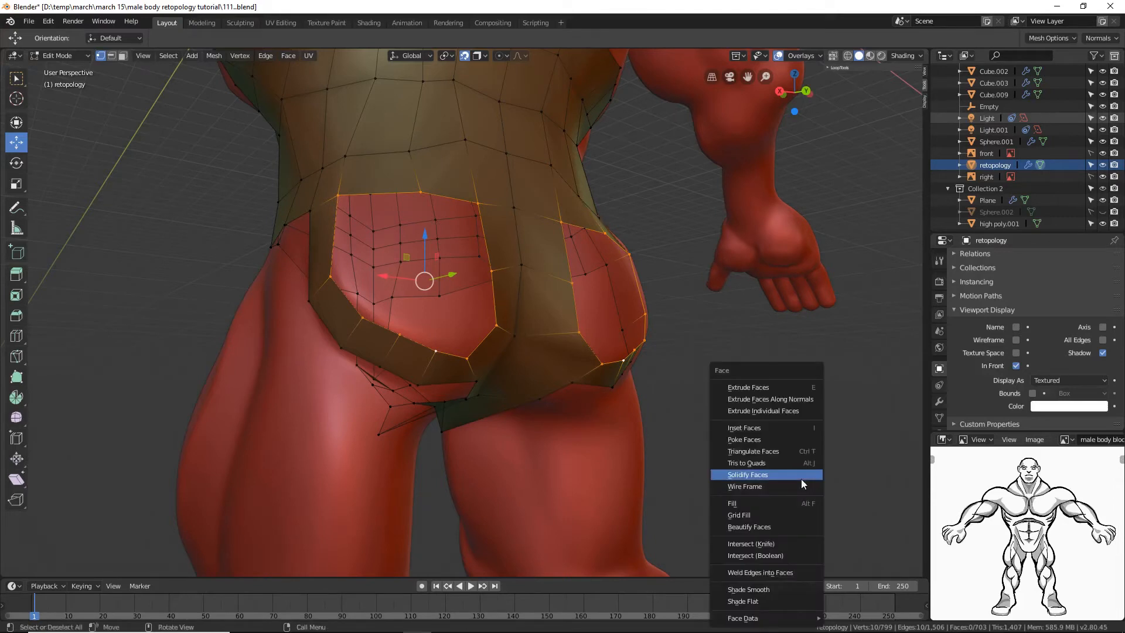
pyautogui.click(783, 513)
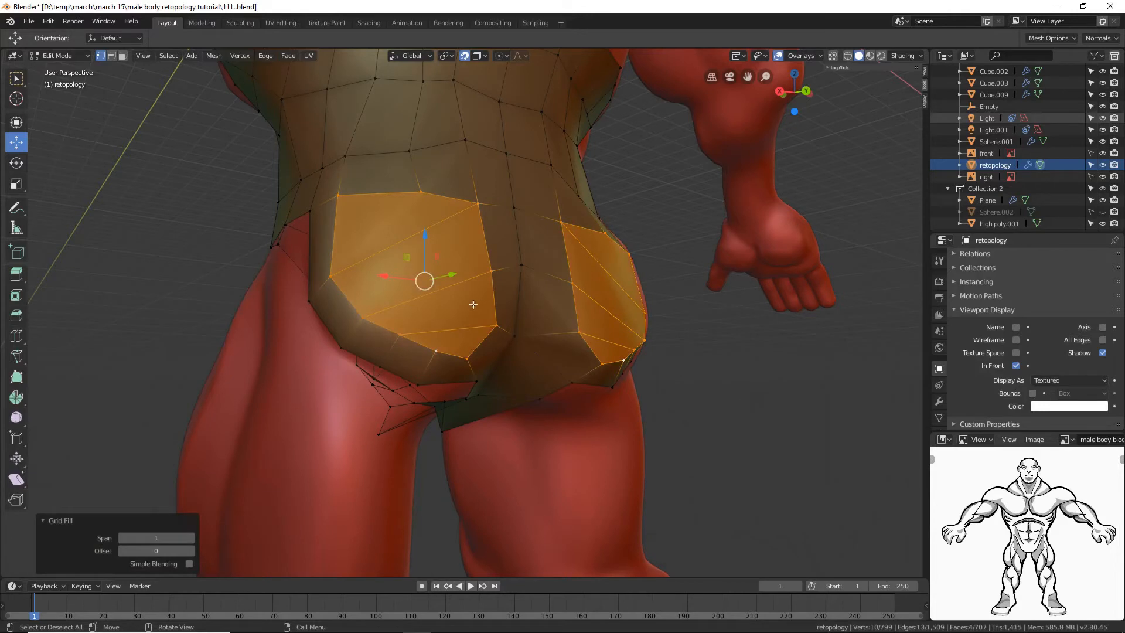
pyautogui.click(192, 538)
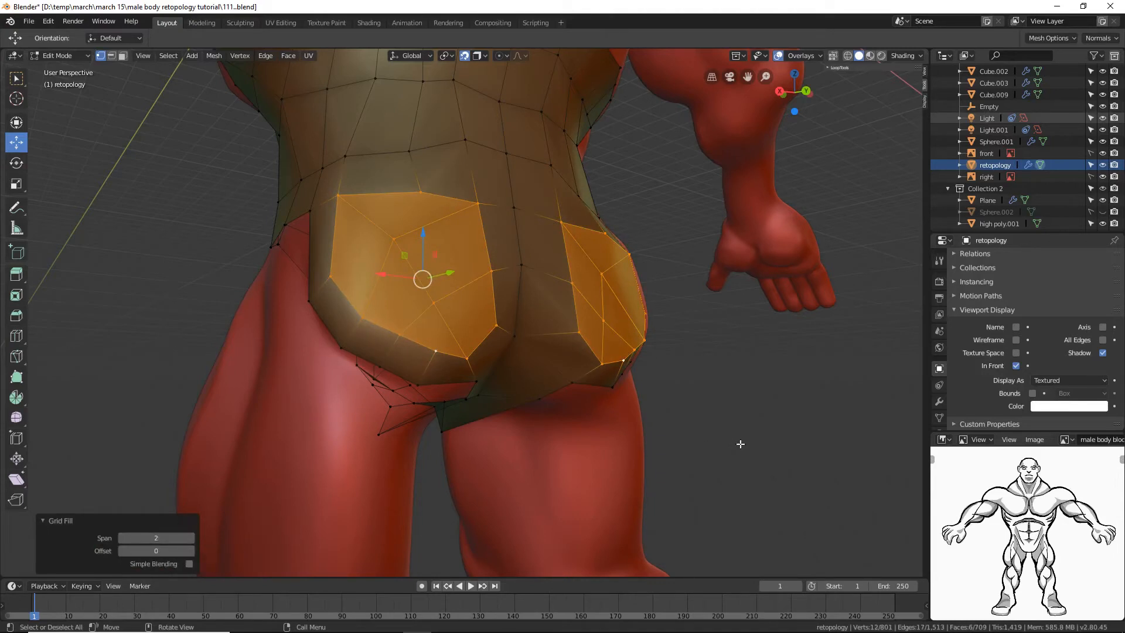
# Step: Smooth the selected vertices of the new buttock patch three times at 0.500 smoothing
pyautogui.click(213, 56)
pyautogui.click(240, 55)
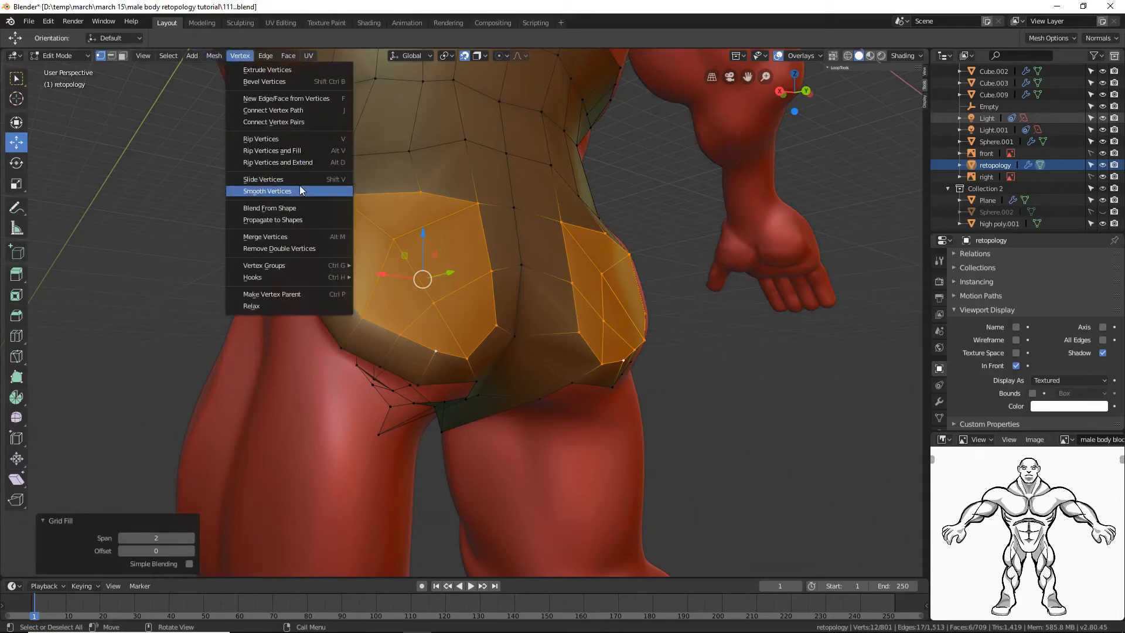
pyautogui.click(300, 185)
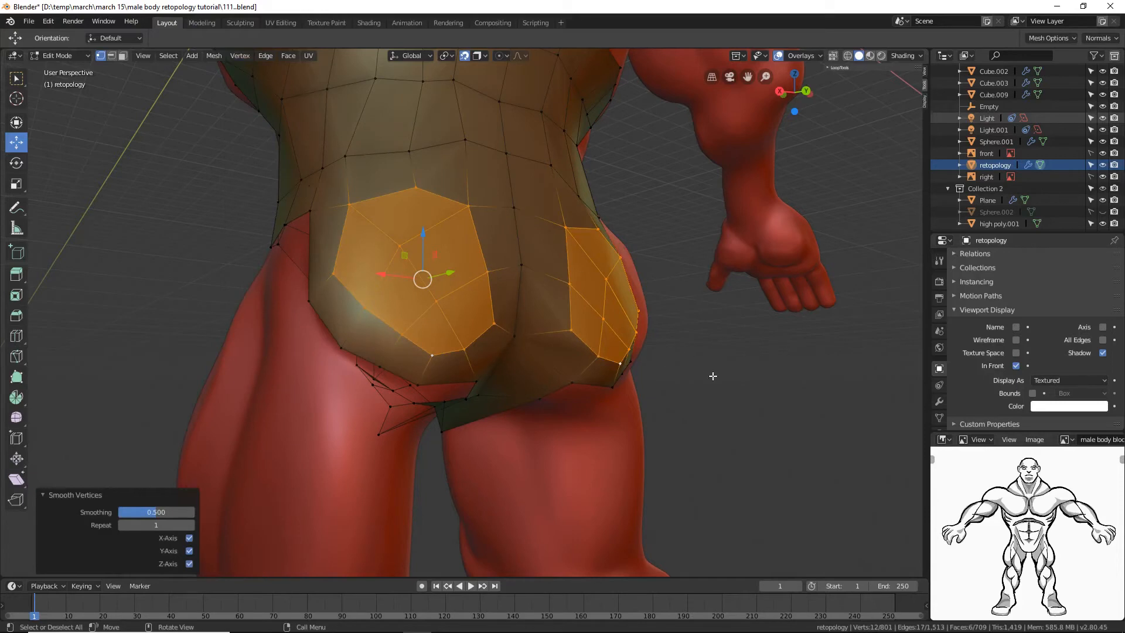
pyautogui.hotkey('shift', 'r')
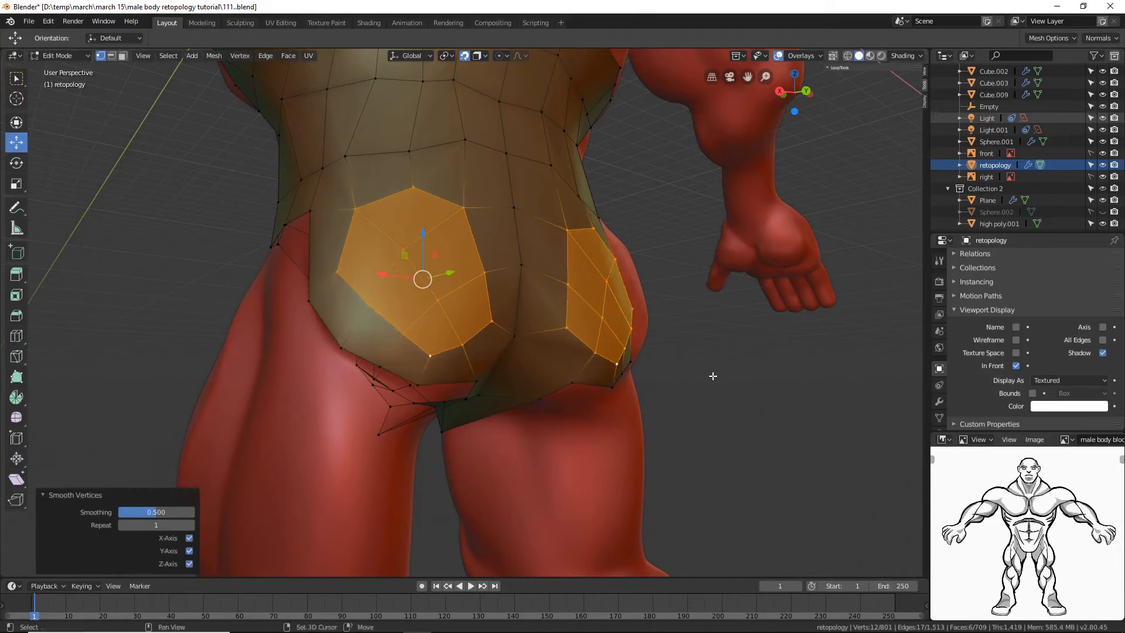
pyautogui.hotkey('shift', 'r')
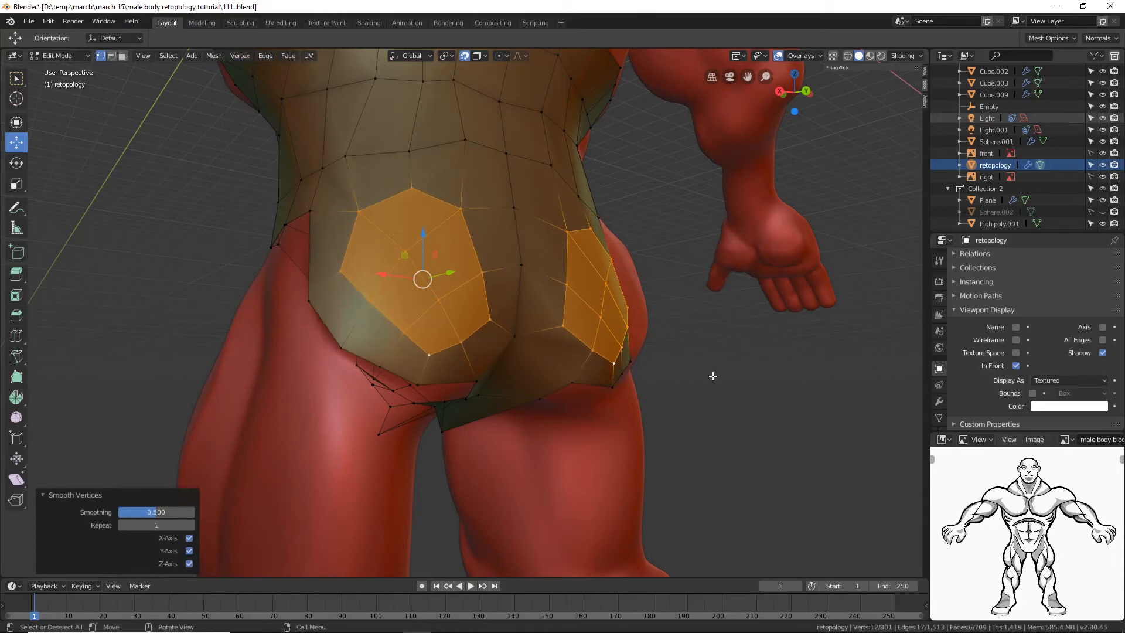
# Step: Snap the smoothed buttock patch onto the sculpt's surface with a zero-distance move, deselect, and save incrementally as 113..blend
pyautogui.press('g')
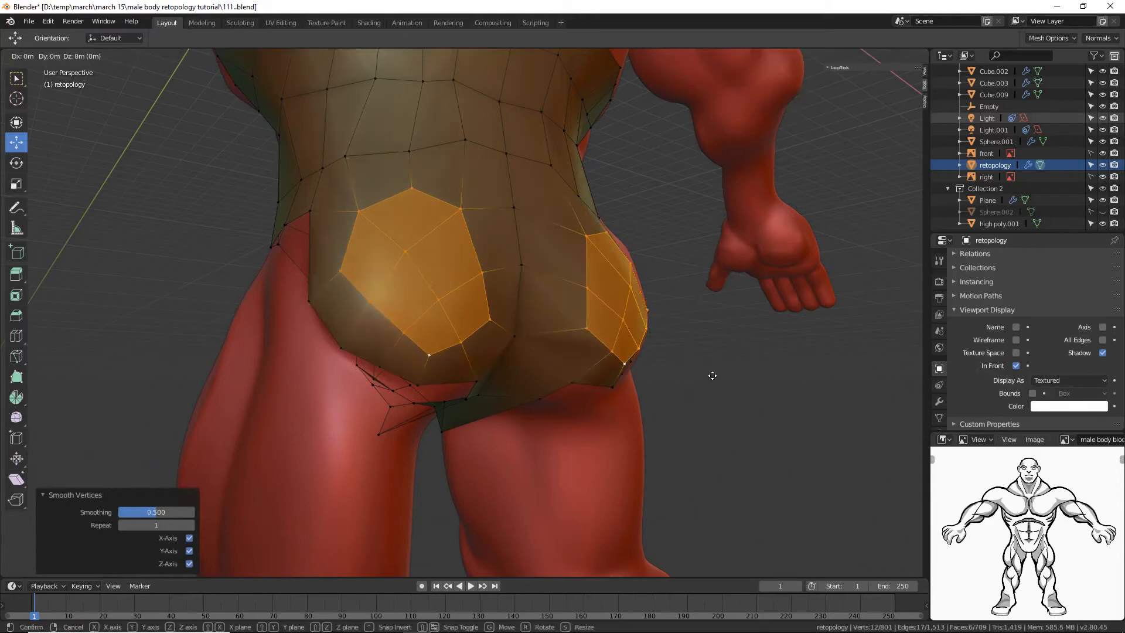
pyautogui.click(712, 375)
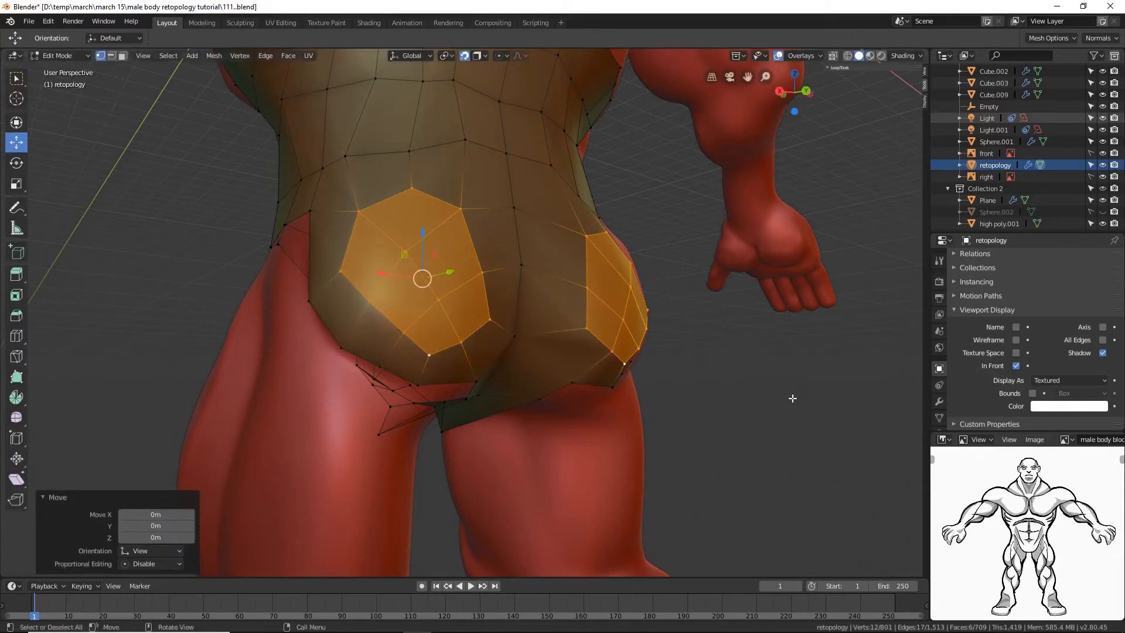
pyautogui.hotkey('alt', 'a')
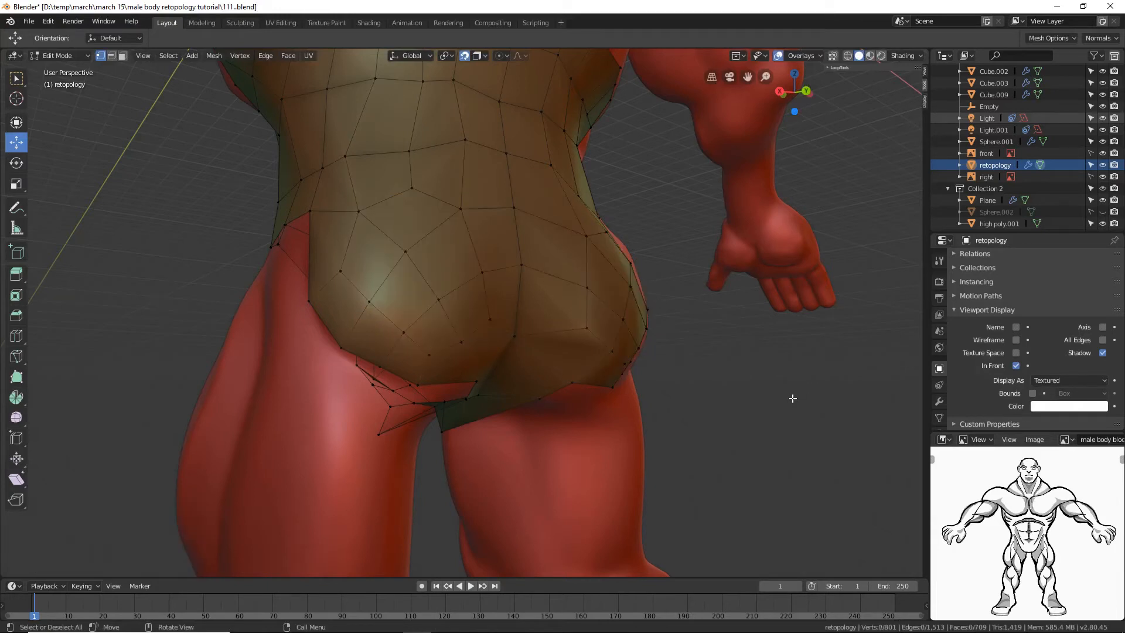
pyautogui.hotkey('ctrl', 'alt', 's')
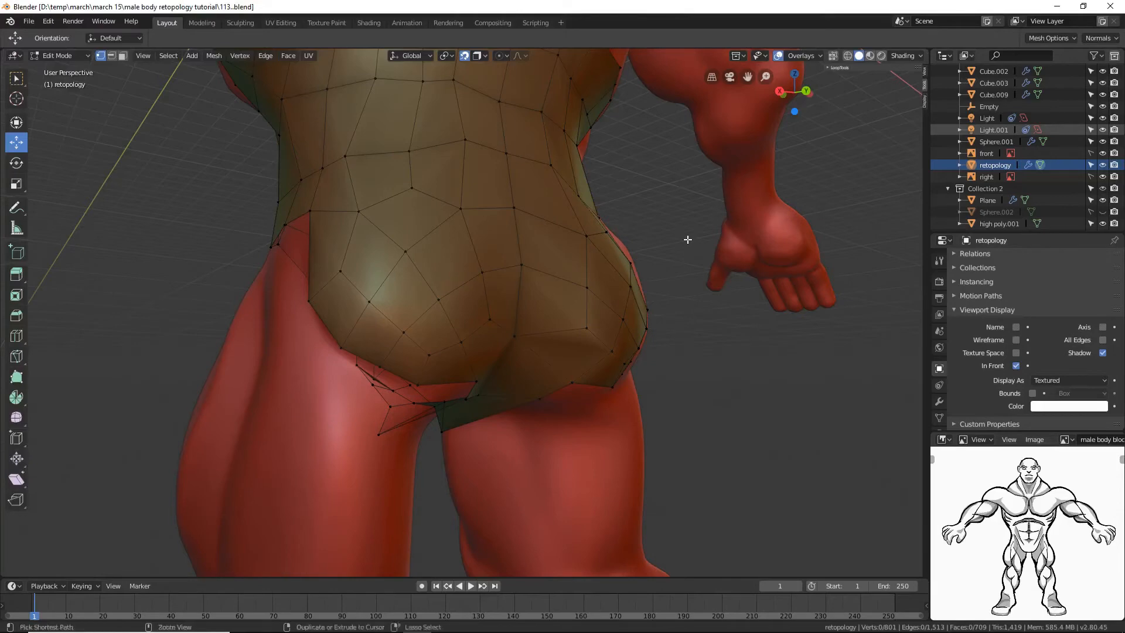
# Step: Fill a quad face in the upper back corner between the center strip and the shoulder strip
pyautogui.scroll(-5, 688, 264)
pyautogui.moveTo(423, 255); pyautogui.dragTo(615, 344, button='middle')
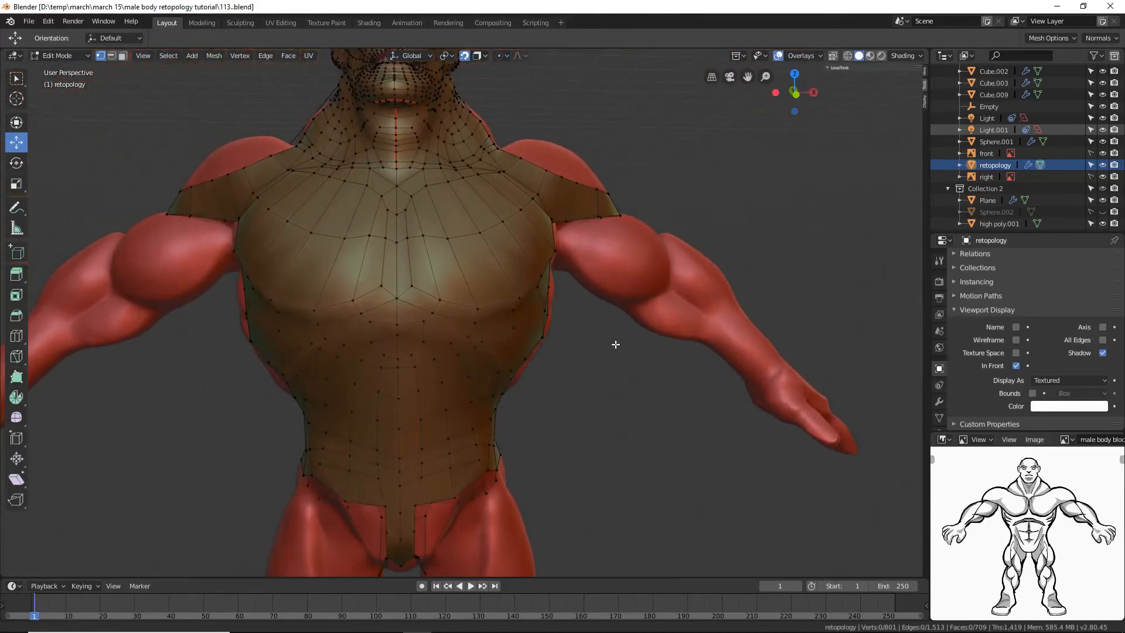
pyautogui.moveTo(655, 284); pyautogui.dragTo(610, 293, button='middle')
pyautogui.moveTo(539, 293); pyautogui.dragTo(480, 293, button='middle')
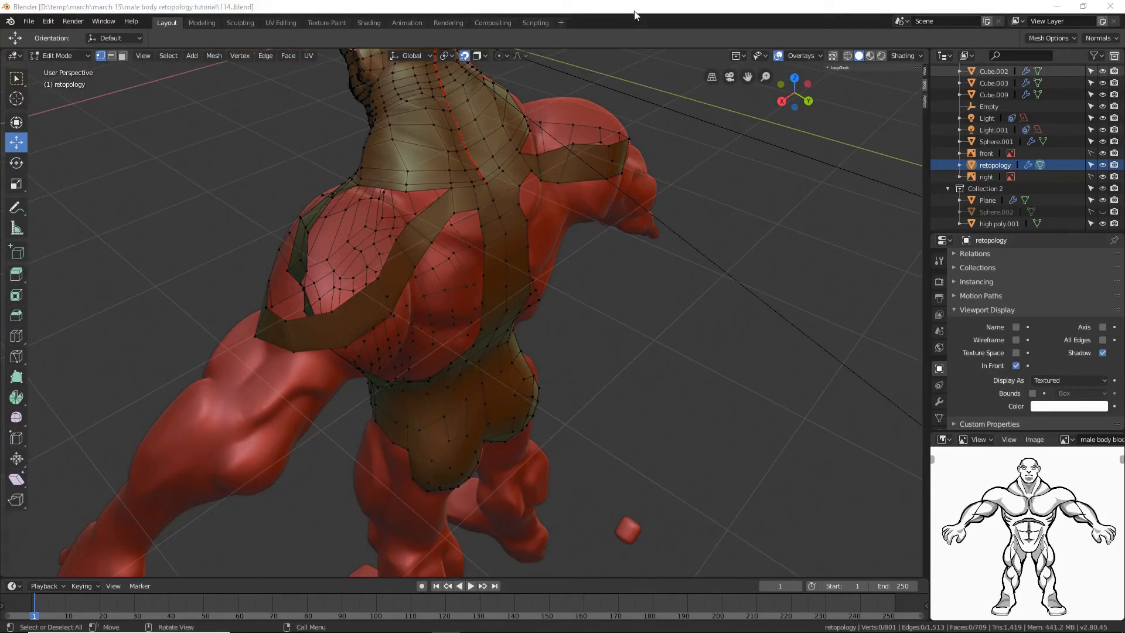
pyautogui.moveTo(636, 94); pyautogui.dragTo(537, 264, button='middle')
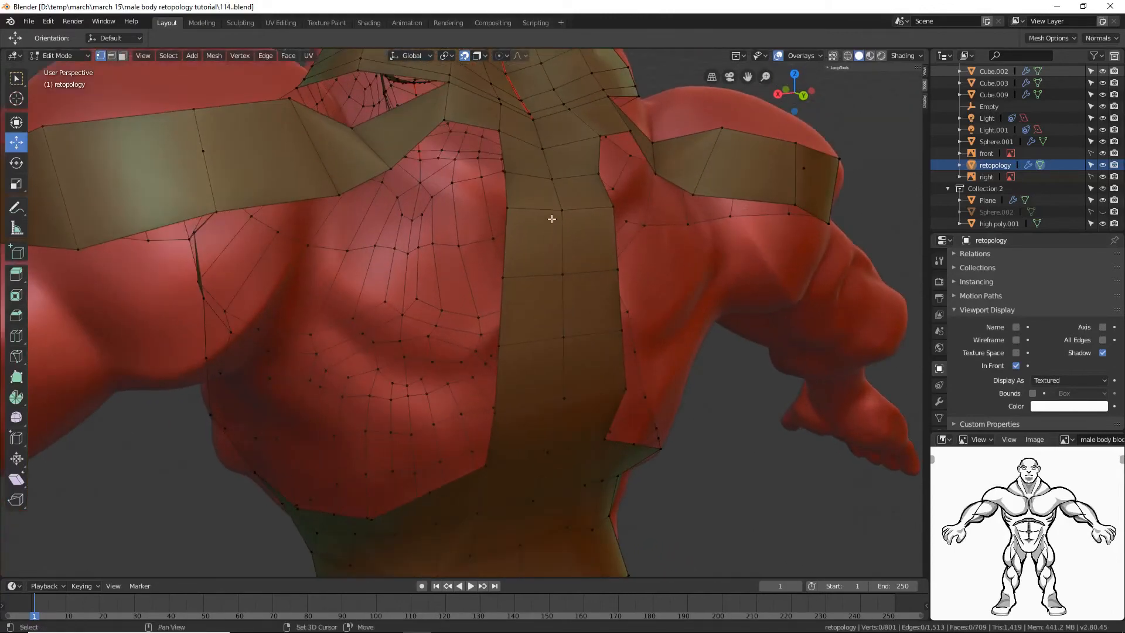
pyautogui.keyDown('shift'); pyautogui.moveTo(552, 219); pyautogui.dragTo(553, 259, button='middle'); pyautogui.keyUp('shift')
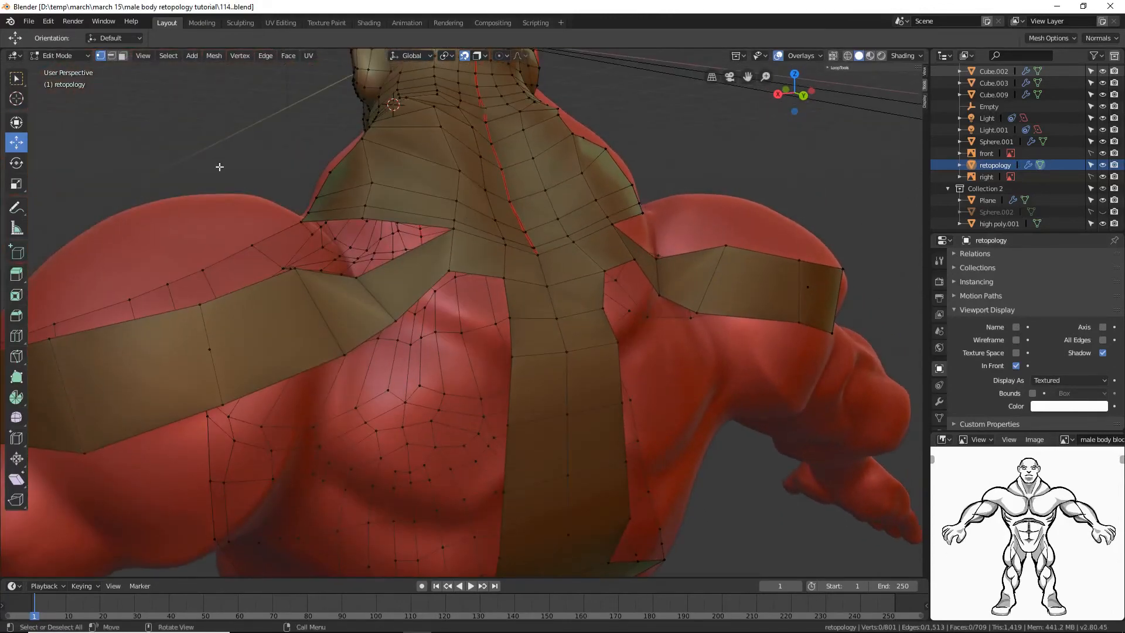
pyautogui.click(448, 270)
pyautogui.keyDown('shift'); pyautogui.click(502, 277); pyautogui.keyUp('shift')
pyautogui.keyDown('shift'); pyautogui.click(510, 316); pyautogui.keyUp('shift')
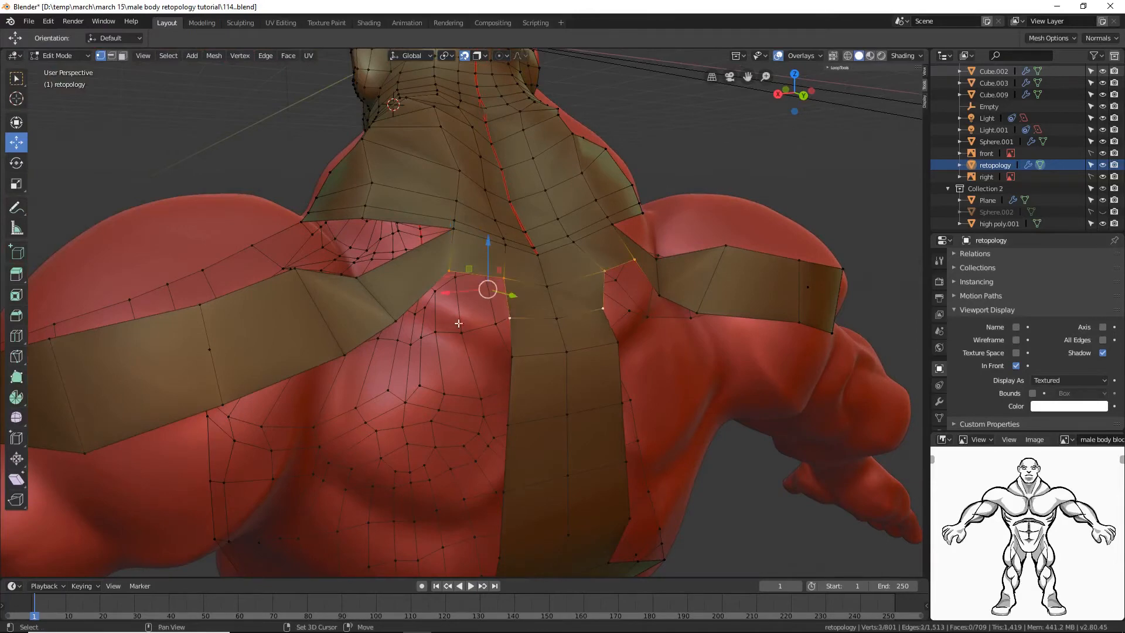
pyautogui.keyDown('shift'); pyautogui.click(396, 320); pyautogui.keyUp('shift')
pyautogui.press('f')
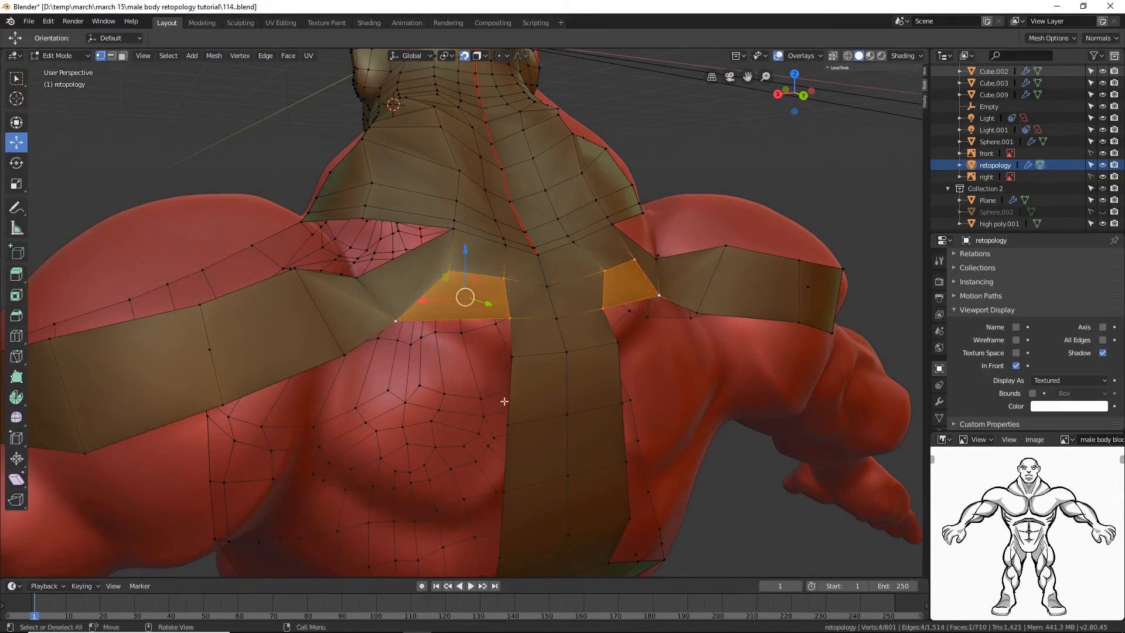
# Step: Fill a second quad below the new corner face, joining the shoulder strip's lower edge to the center strip, and deselect
pyautogui.moveTo(504, 401); pyautogui.dragTo(496, 394, button='middle')
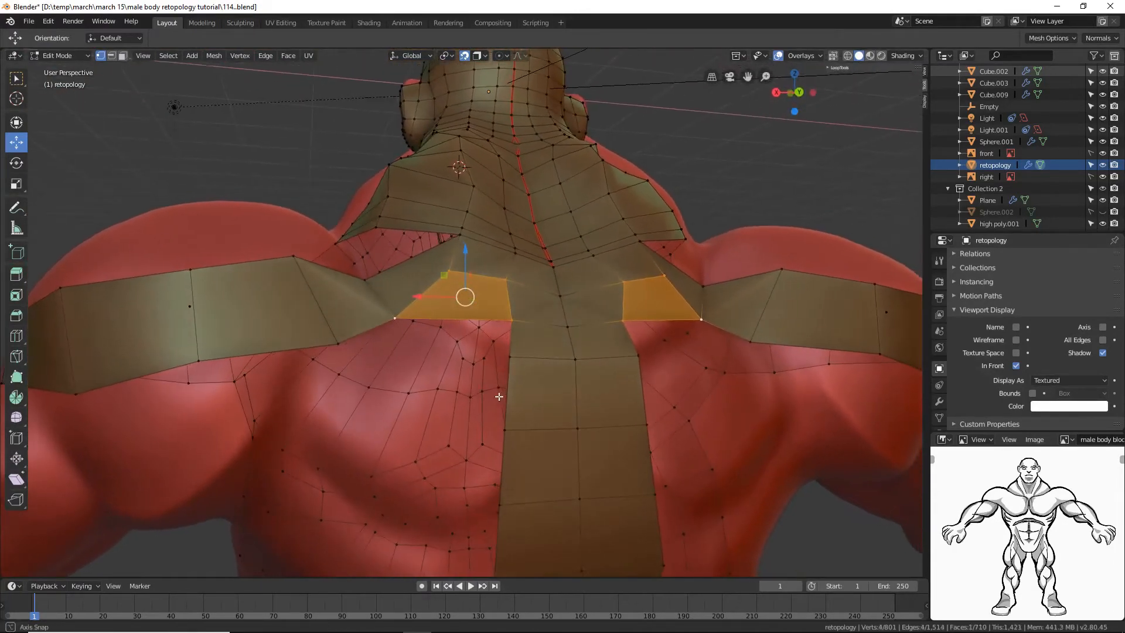
pyautogui.click(395, 318)
pyautogui.keyDown('shift'); pyautogui.click(338, 342); pyautogui.keyUp('shift')
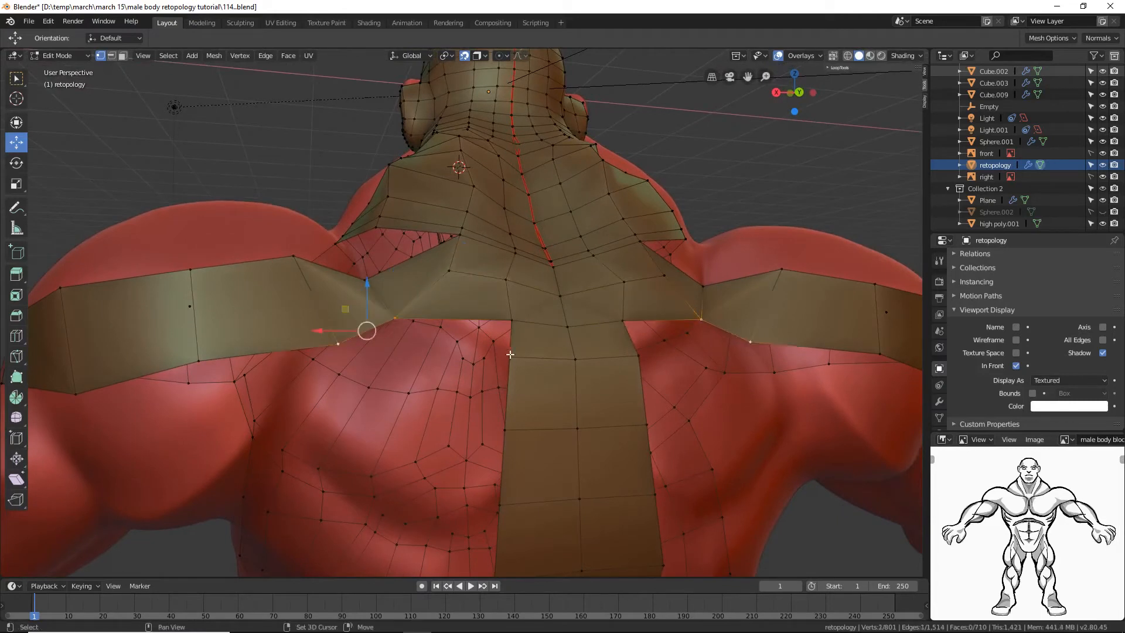
pyautogui.keyDown('shift'); pyautogui.click(510, 356); pyautogui.keyUp('shift')
pyautogui.keyDown('shift'); pyautogui.click(511, 321); pyautogui.keyUp('shift')
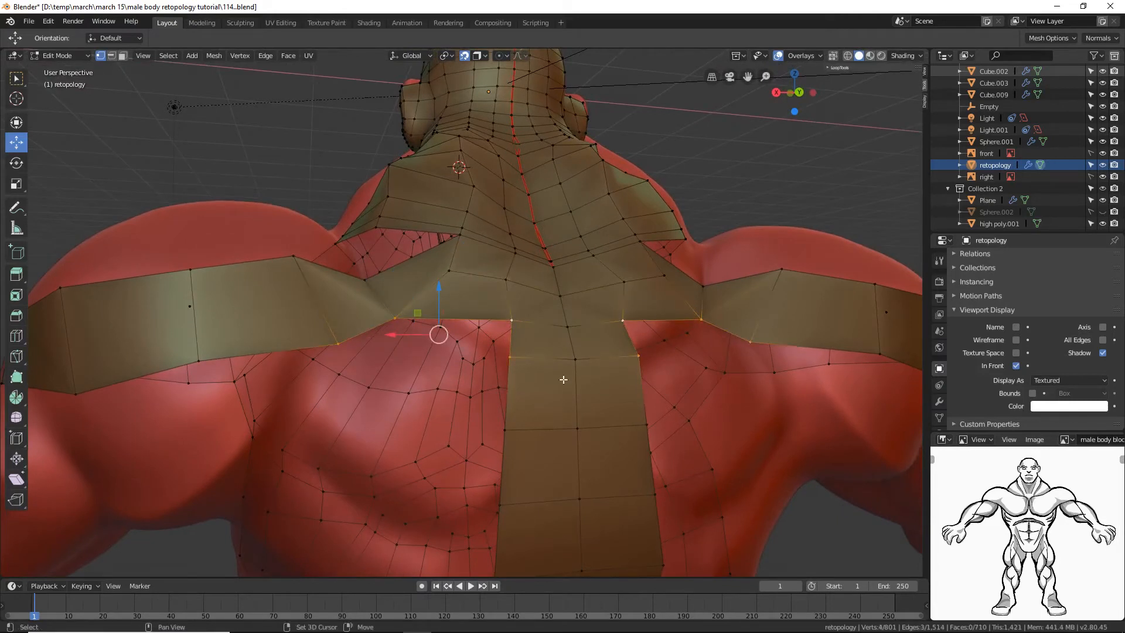
pyautogui.press('f')
pyautogui.moveTo(563, 380); pyautogui.dragTo(595, 411, button='middle')
pyautogui.click(755, 509)
# Step: In edge selection, extrude the chest's side edge below the armpit toward the back and snap the new edge to the surface
pyautogui.moveTo(477, 457); pyautogui.dragTo(537, 389, button='middle')
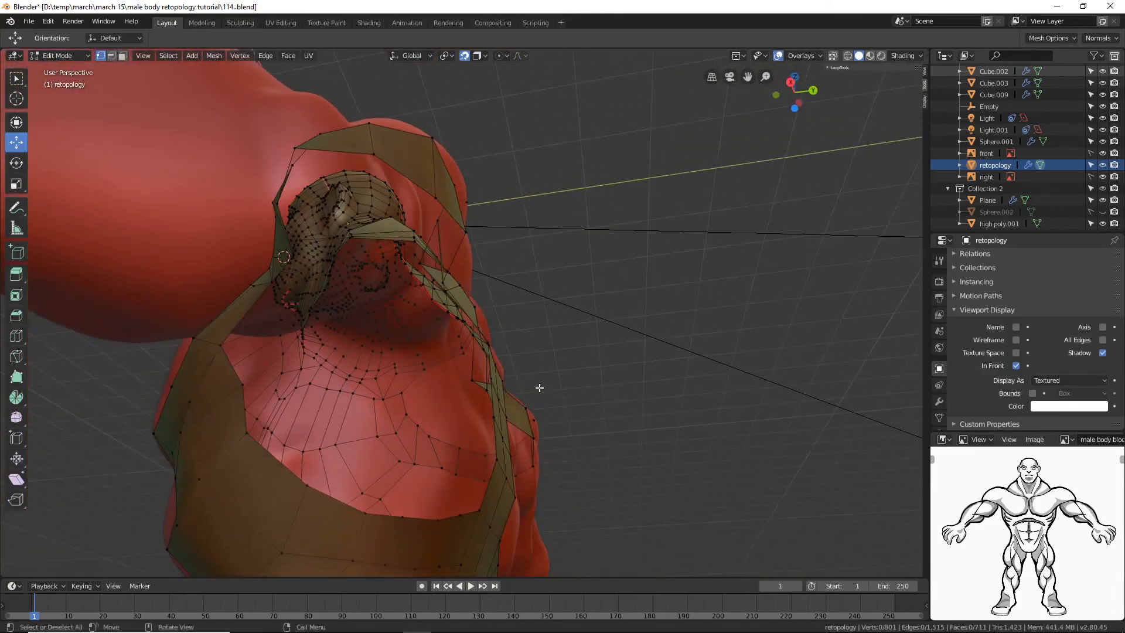
pyautogui.click(221, 345)
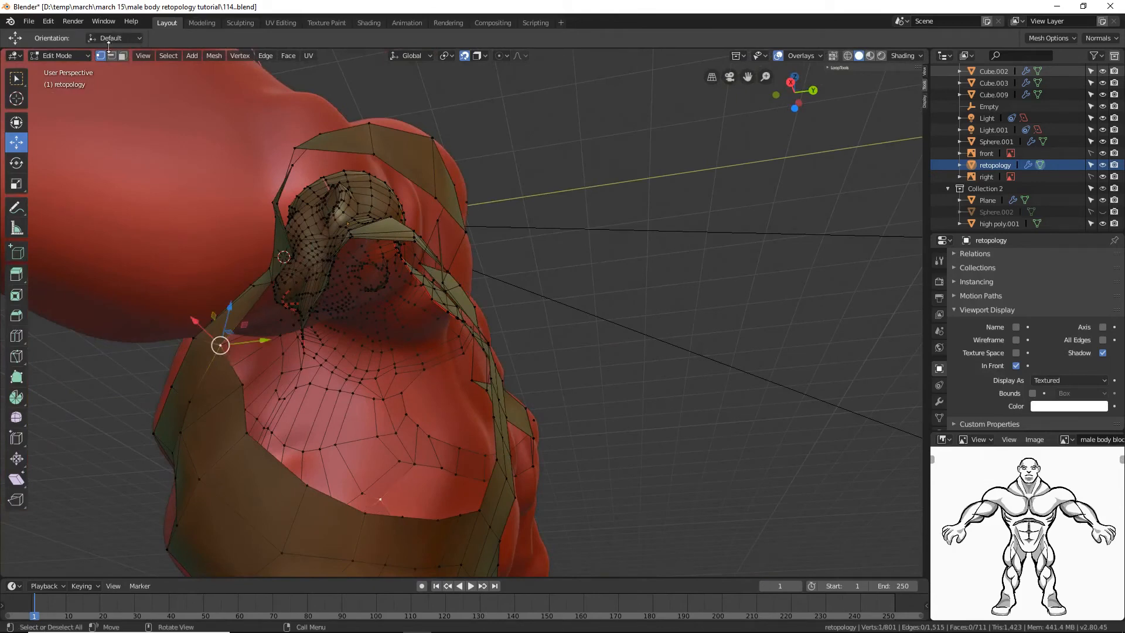
pyautogui.click(111, 55)
pyautogui.moveTo(193, 146); pyautogui.dragTo(271, 210, button='middle')
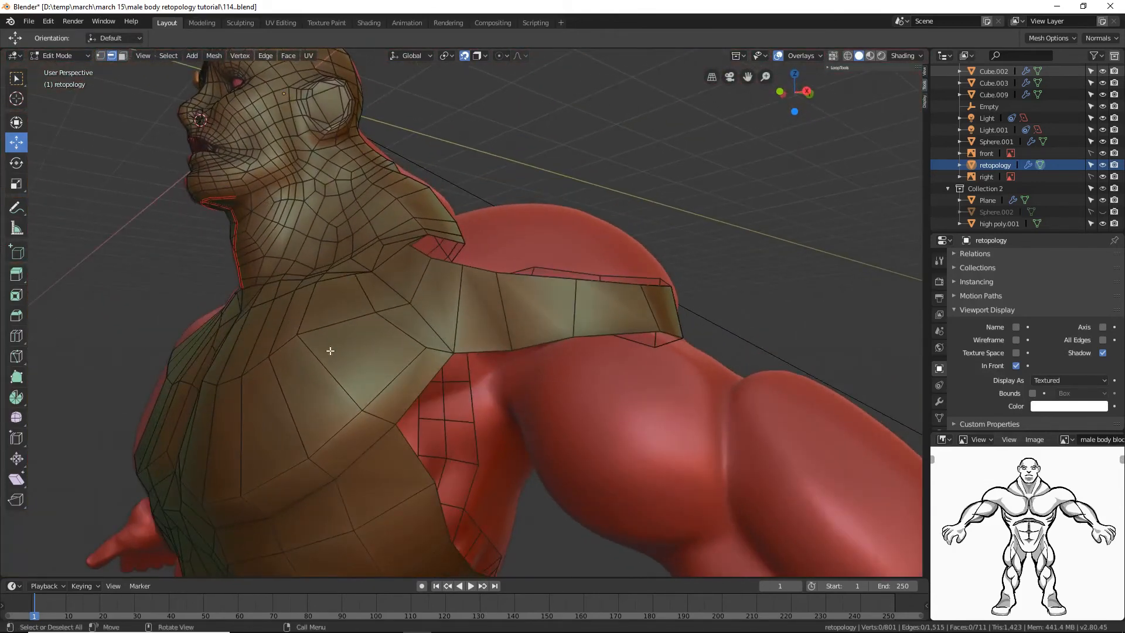
pyautogui.click(419, 454)
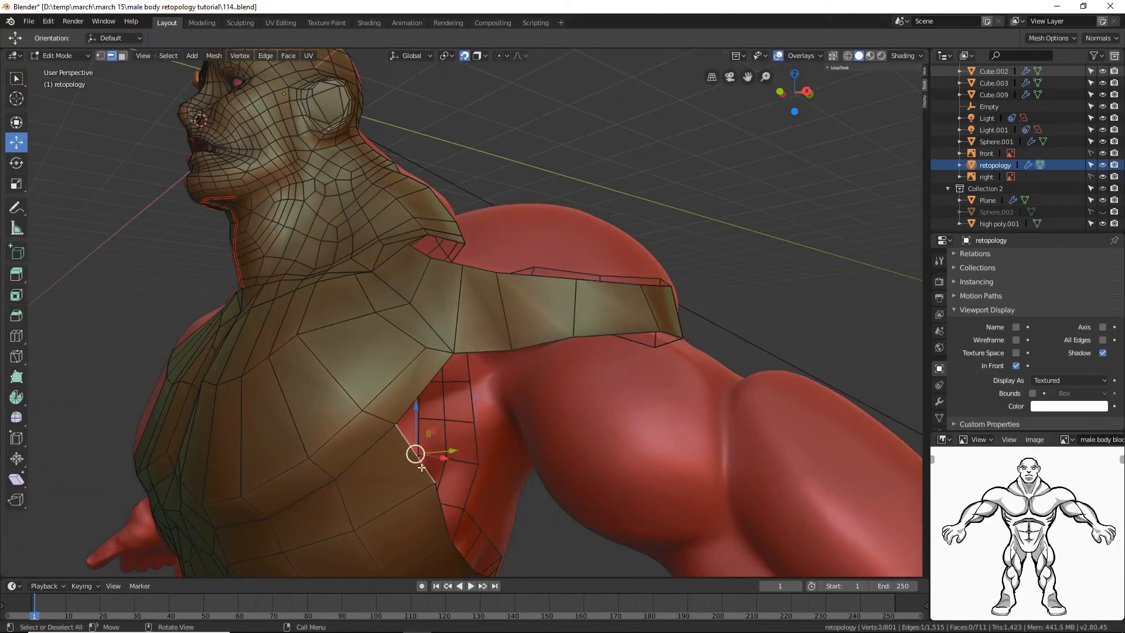
pyautogui.moveTo(423, 467); pyautogui.dragTo(477, 465, button='middle')
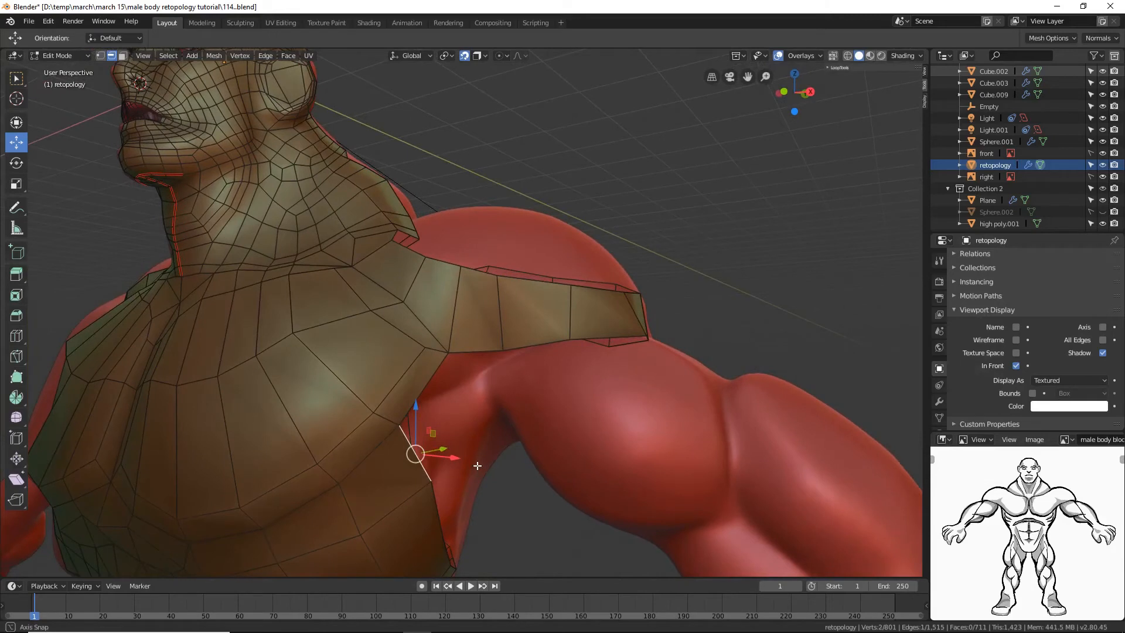
pyautogui.moveTo(477, 465); pyautogui.dragTo(478, 465, button='middle')
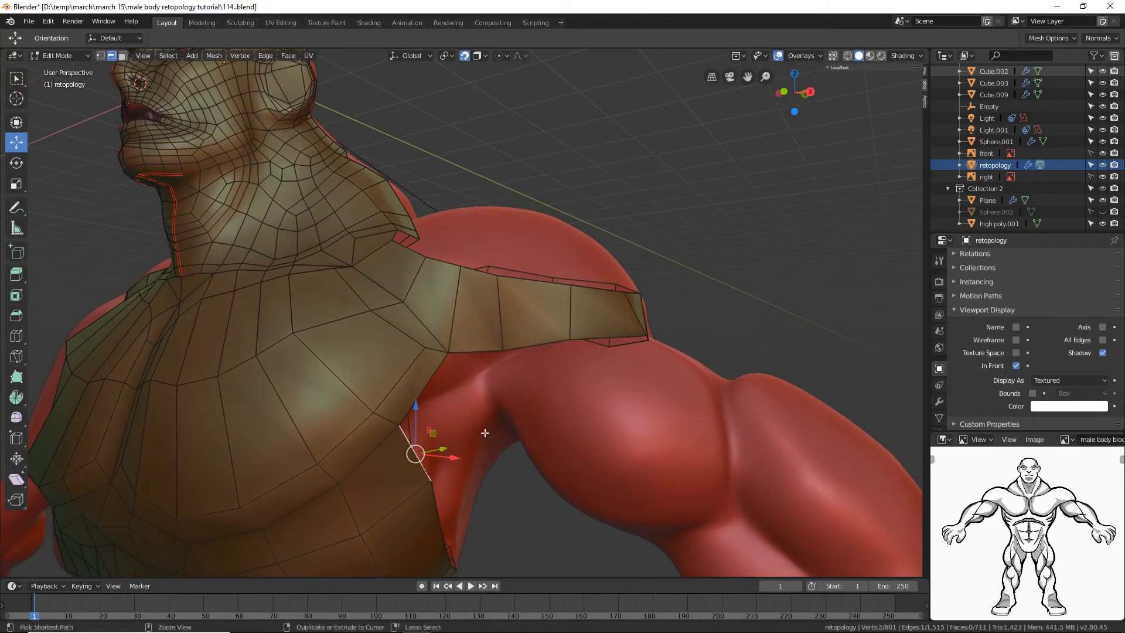
pyautogui.keyDown('ctrl'); pyautogui.rightClick(483, 442); pyautogui.keyUp('ctrl')
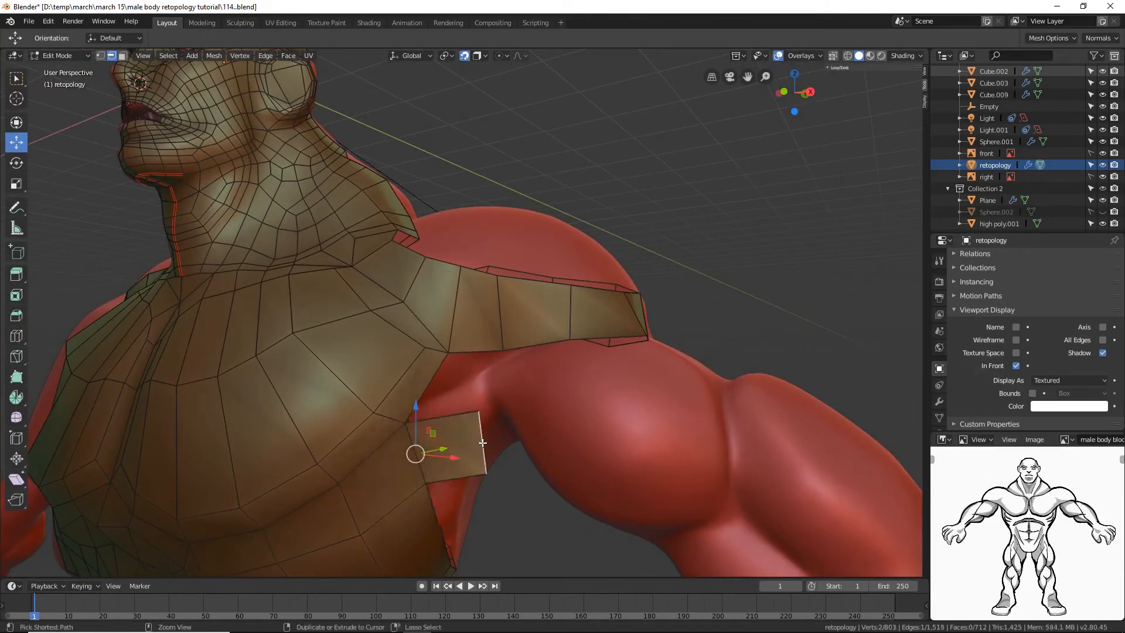
pyautogui.moveTo(543, 479)
pyautogui.mouseDown(button='middle')
pyautogui.moveTo(492, 429)
pyautogui.moveTo(502, 460)
pyautogui.moveTo(525, 469)
pyautogui.mouseUp(button='middle')
pyautogui.press('g')
pyautogui.click(527, 471)
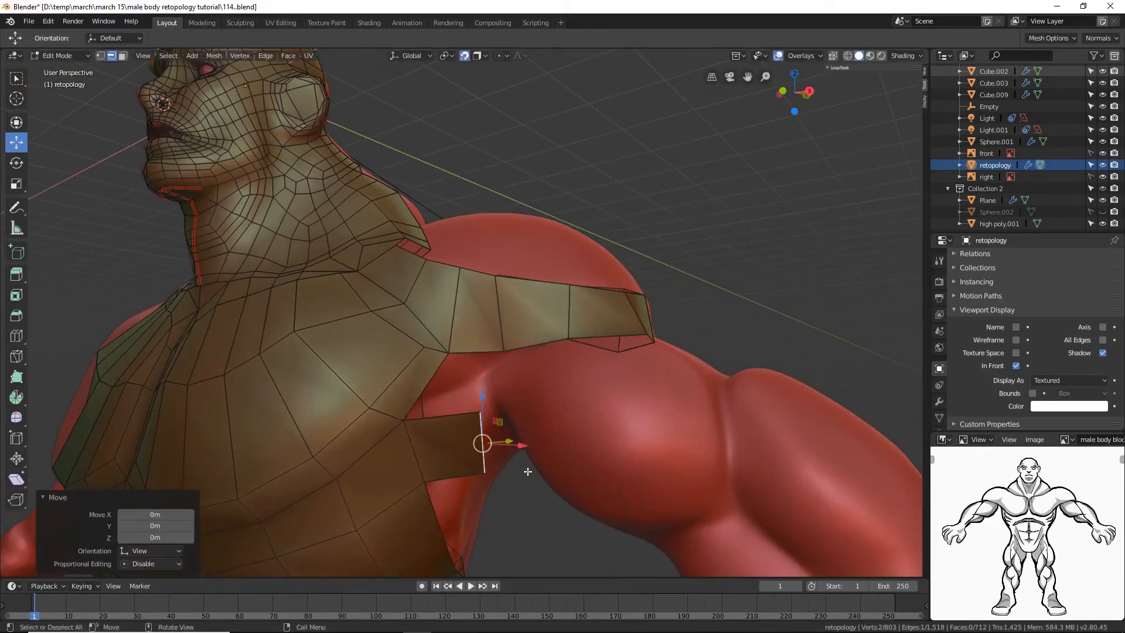
# Step: Extrude the under-armpit strip's end edge around toward the back and scale the new edge to 0.629
pyautogui.moveTo(524, 514); pyautogui.dragTo(725, 529, button='middle')
pyautogui.keyDown('ctrl'); pyautogui.rightClick(561, 449); pyautogui.keyUp('ctrl')
pyautogui.press('s')
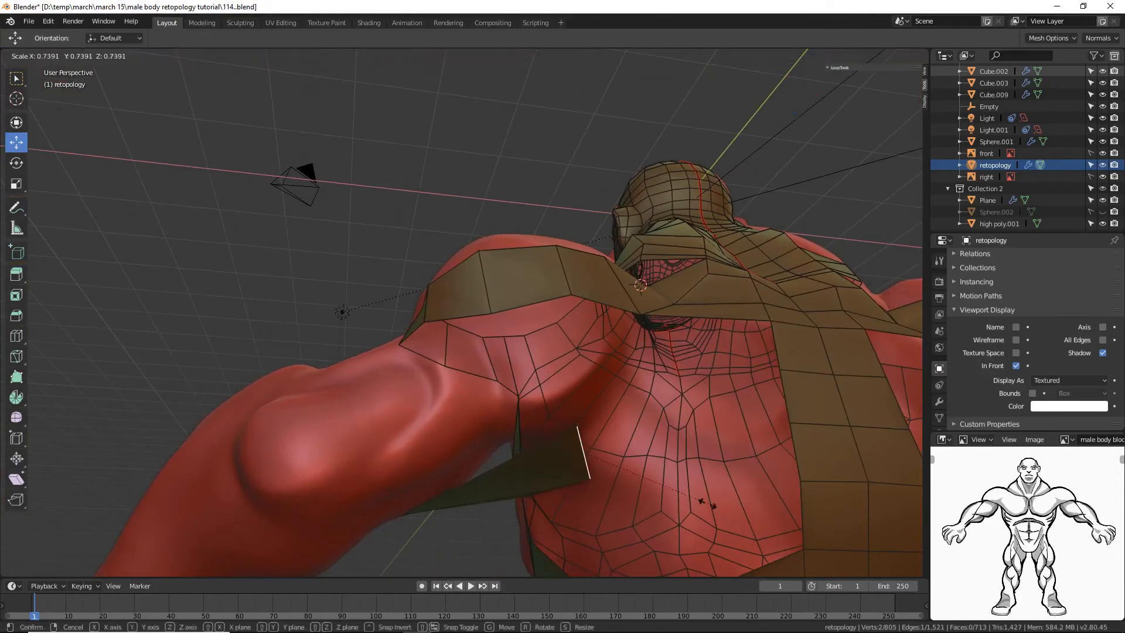
pyautogui.click(674, 493)
pyautogui.moveTo(674, 493); pyautogui.dragTo(464, 337, button='middle')
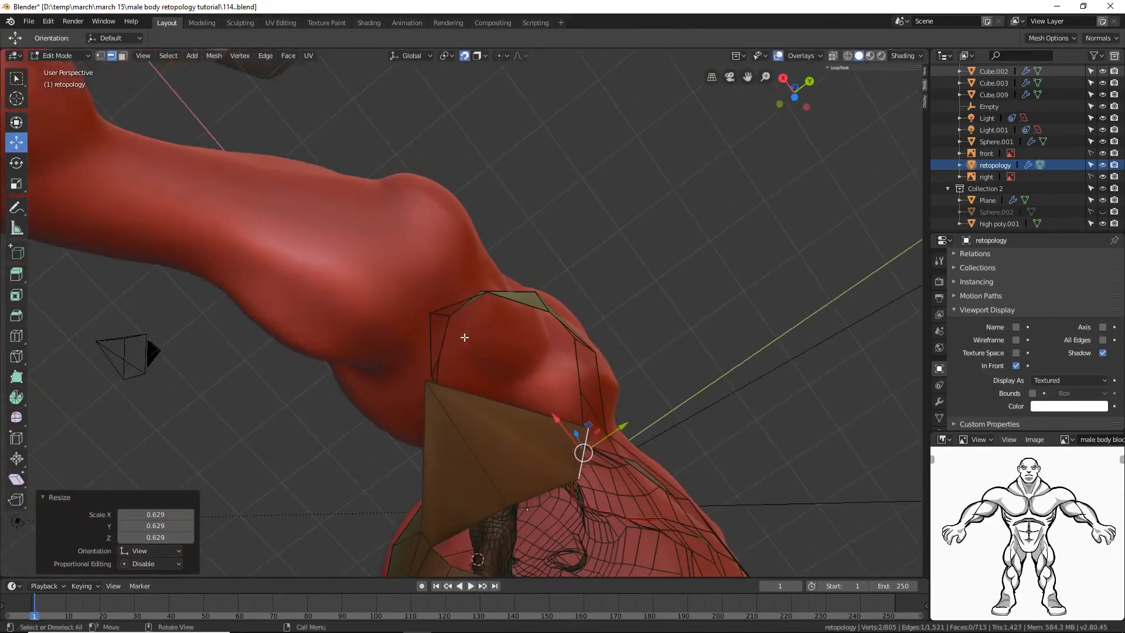
# Step: In vertex selection, move the stray upper vertex of the under-armpit strip -1.01 m along X onto the body's side
pyautogui.click(100, 57)
pyautogui.click(425, 380)
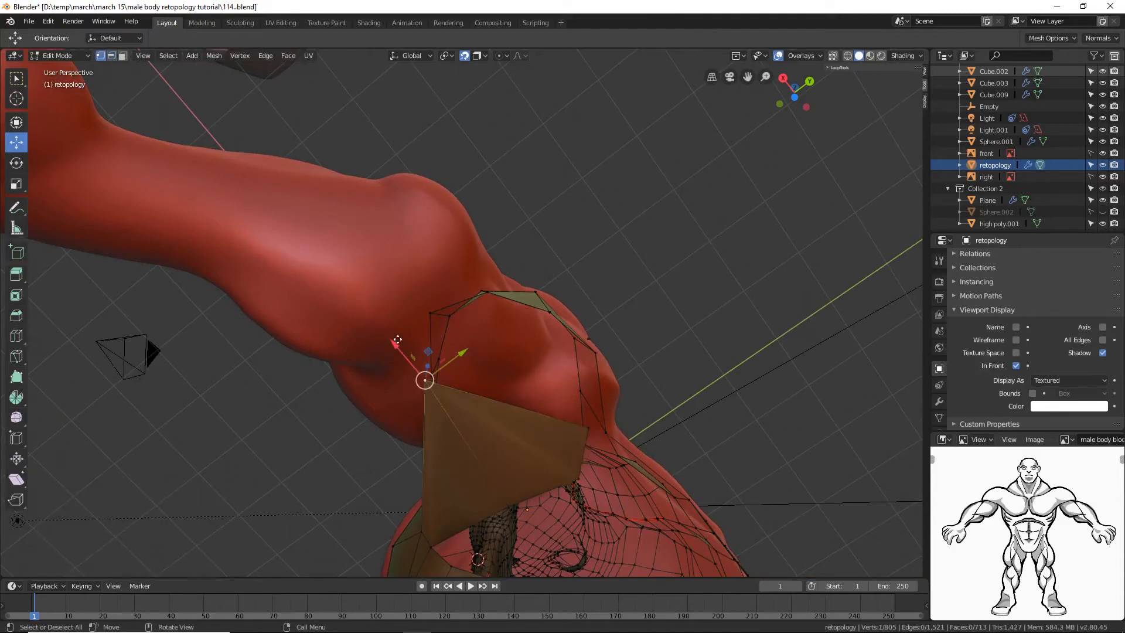
pyautogui.moveTo(398, 339); pyautogui.dragTo(452, 446)
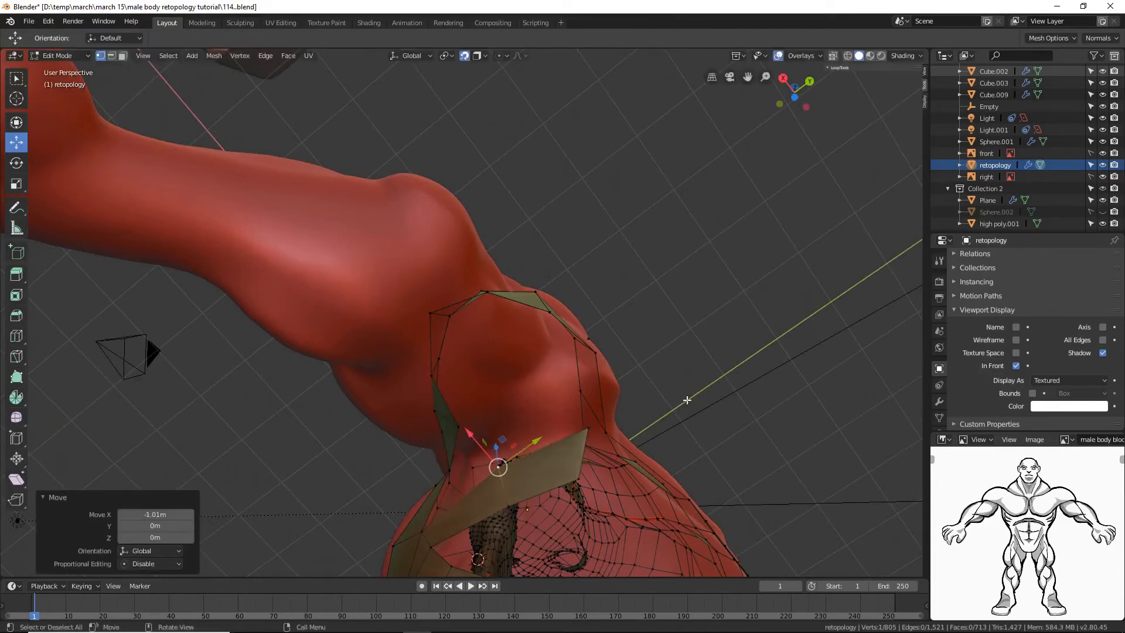
pyautogui.moveTo(687, 400); pyautogui.dragTo(626, 496, button='middle')
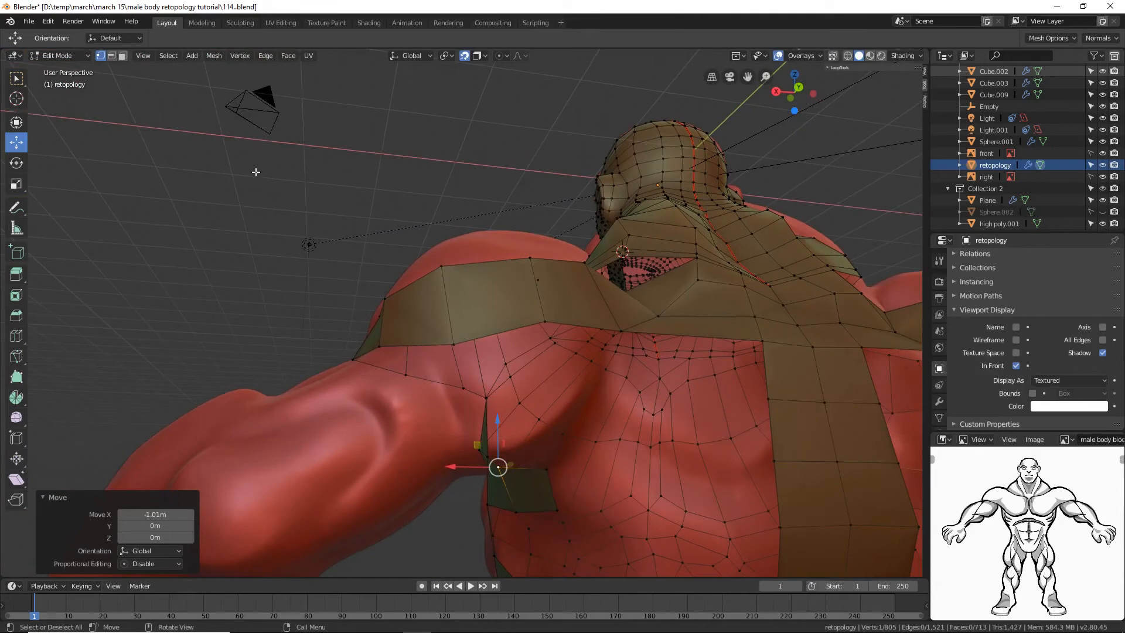
# Step: In edge selection, extrude the under-armpit strip's back end edge one more quad across the back toward the spine
pyautogui.click(111, 55)
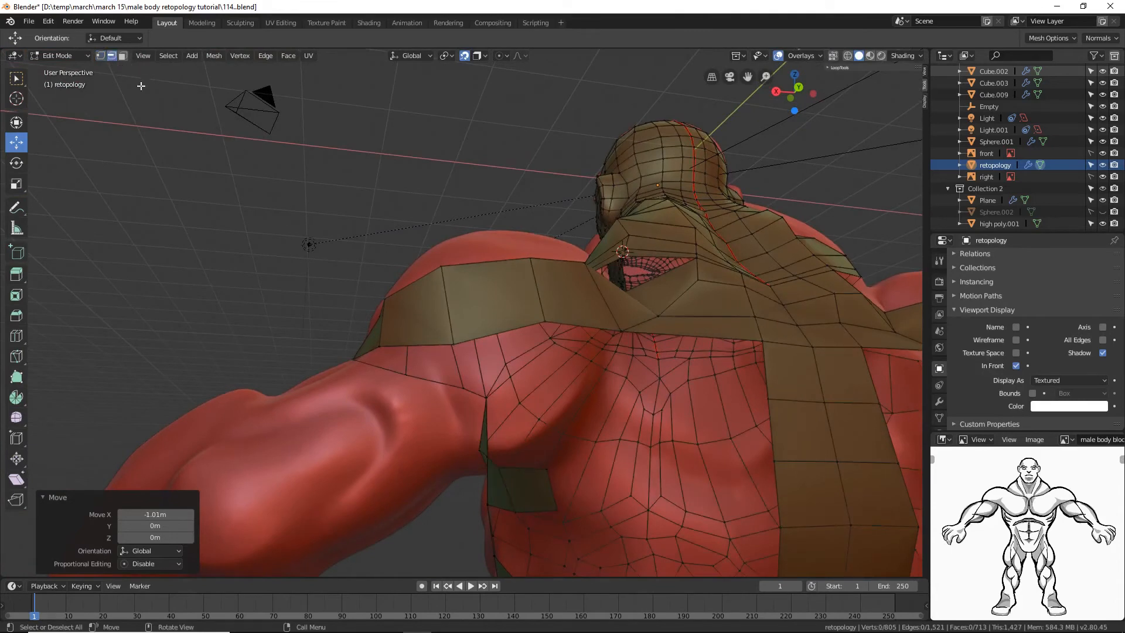
pyautogui.click(553, 490)
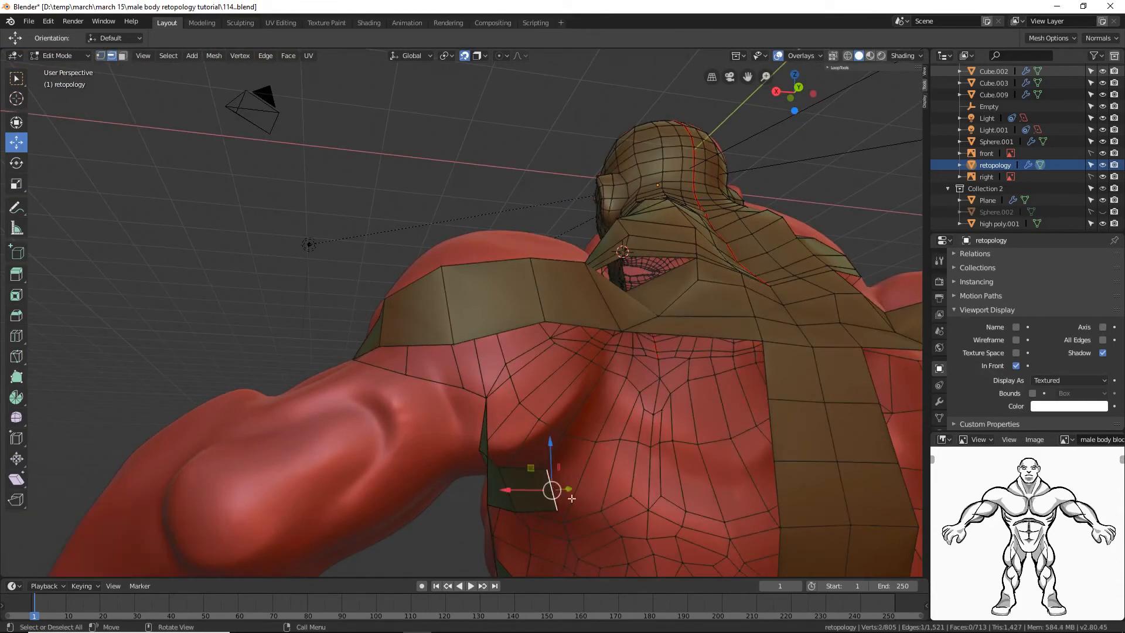
pyautogui.keyDown('ctrl'); pyautogui.rightClick(622, 491); pyautogui.keyUp('ctrl')
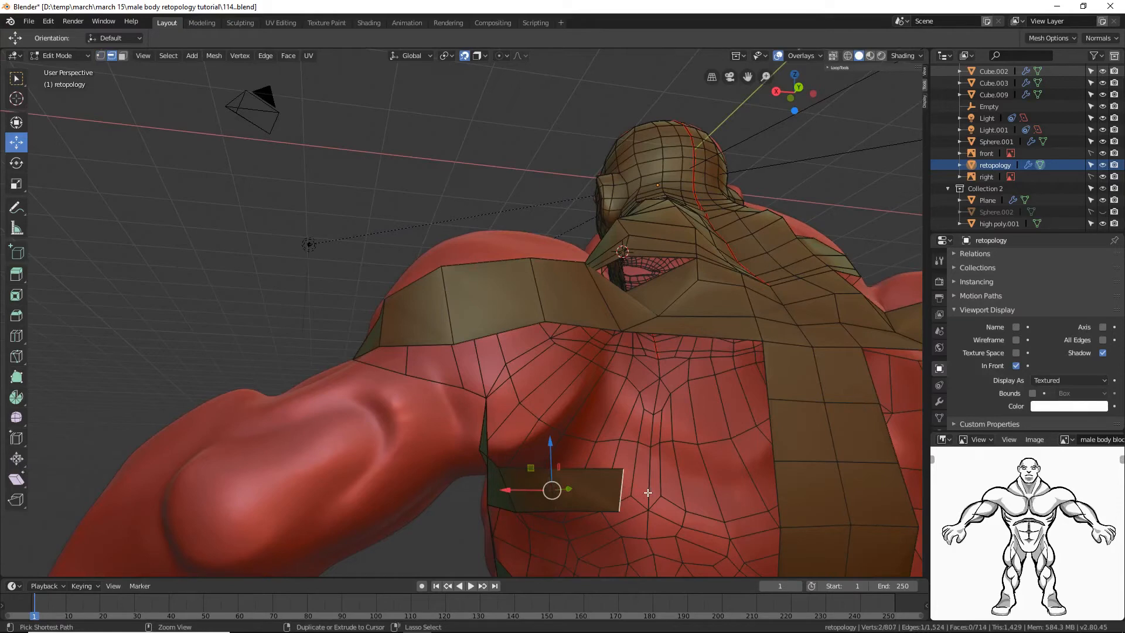
# Step: Fill a quad face between the under-armpit strip's end edge and the center back strip's side edge, and deselect
pyautogui.keyDown('shift'); pyautogui.click(776, 489); pyautogui.keyUp('shift')
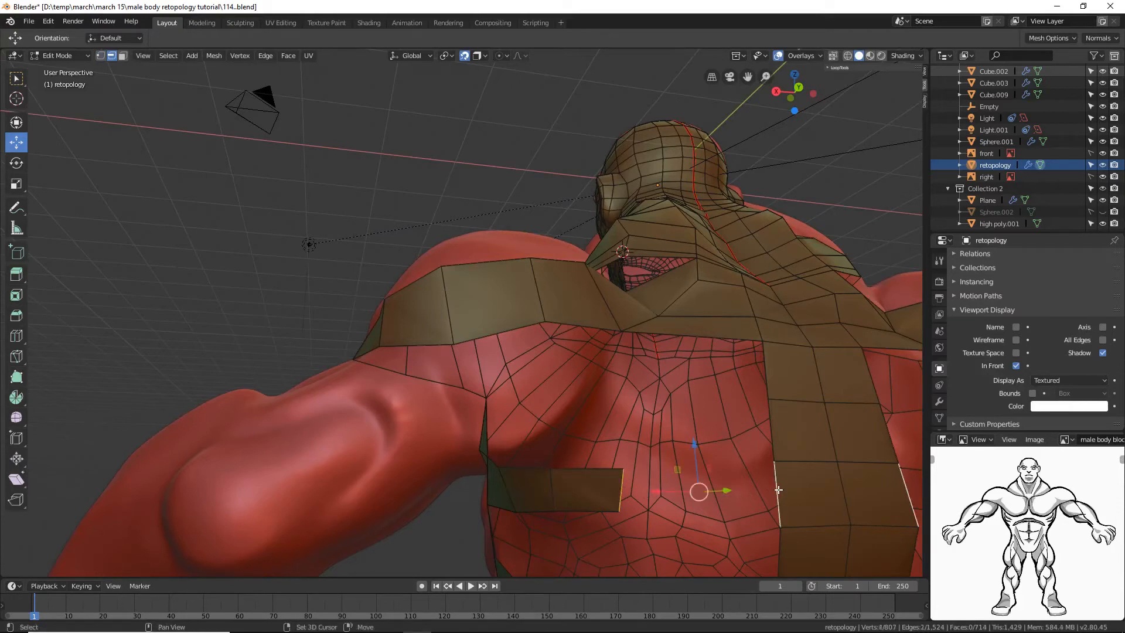
pyautogui.press('f')
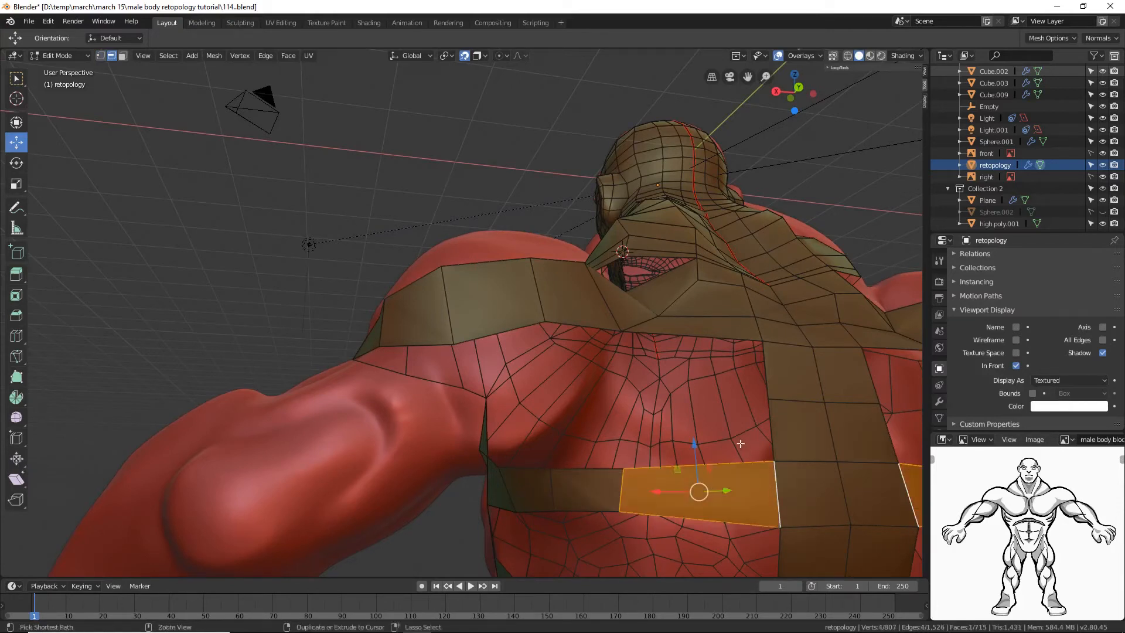
pyautogui.hotkey('alt', 'a')
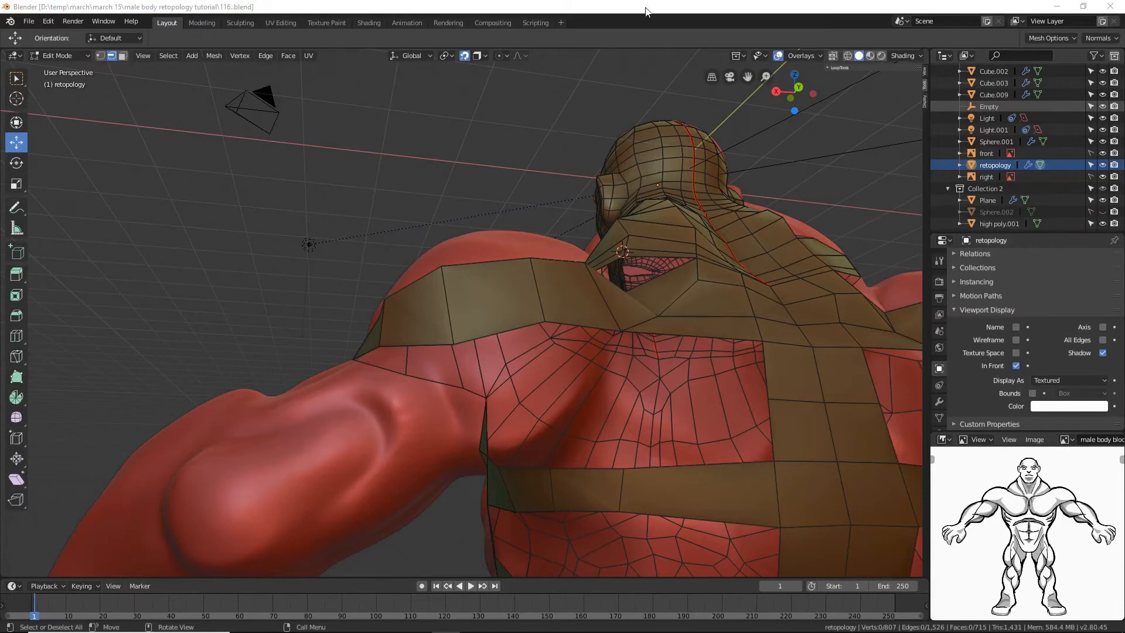
# Step: In vertex selection, use Poly Build to add a quad below the shoulder strip, alongside the center back strip
pyautogui.click(646, 8)
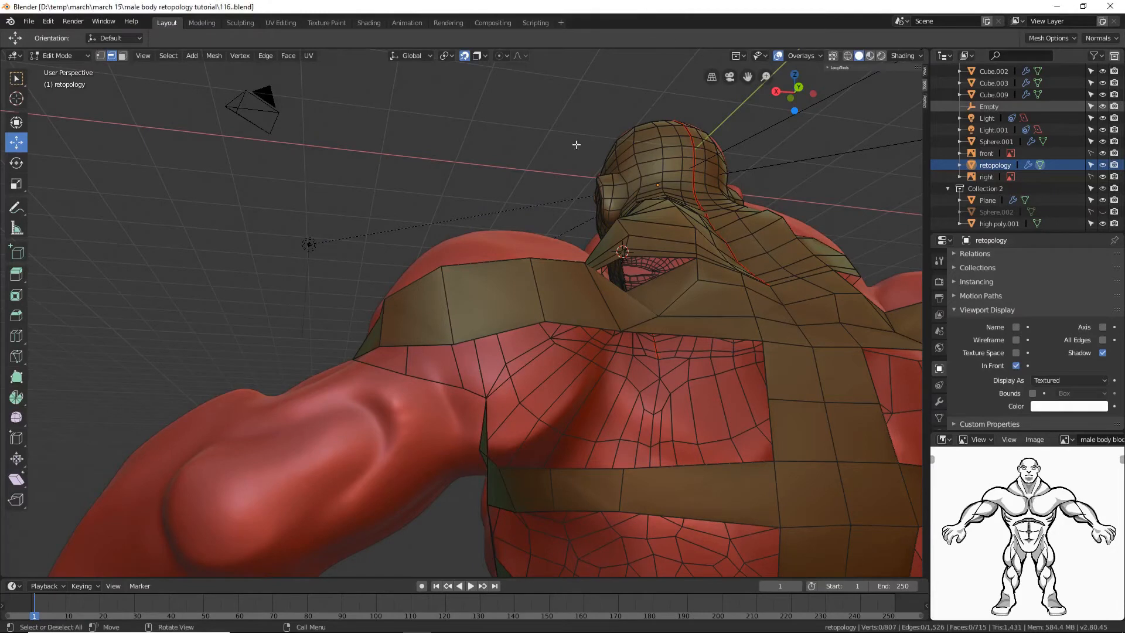
pyautogui.click(17, 377)
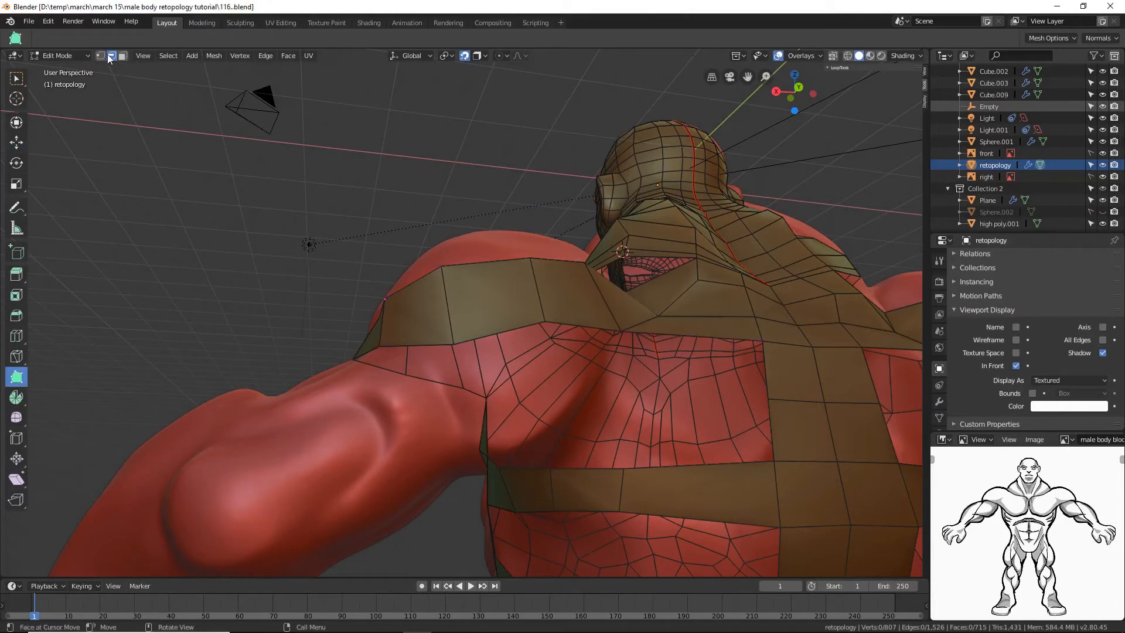
pyautogui.press('1')
pyautogui.moveTo(762, 342); pyautogui.dragTo(626, 392)
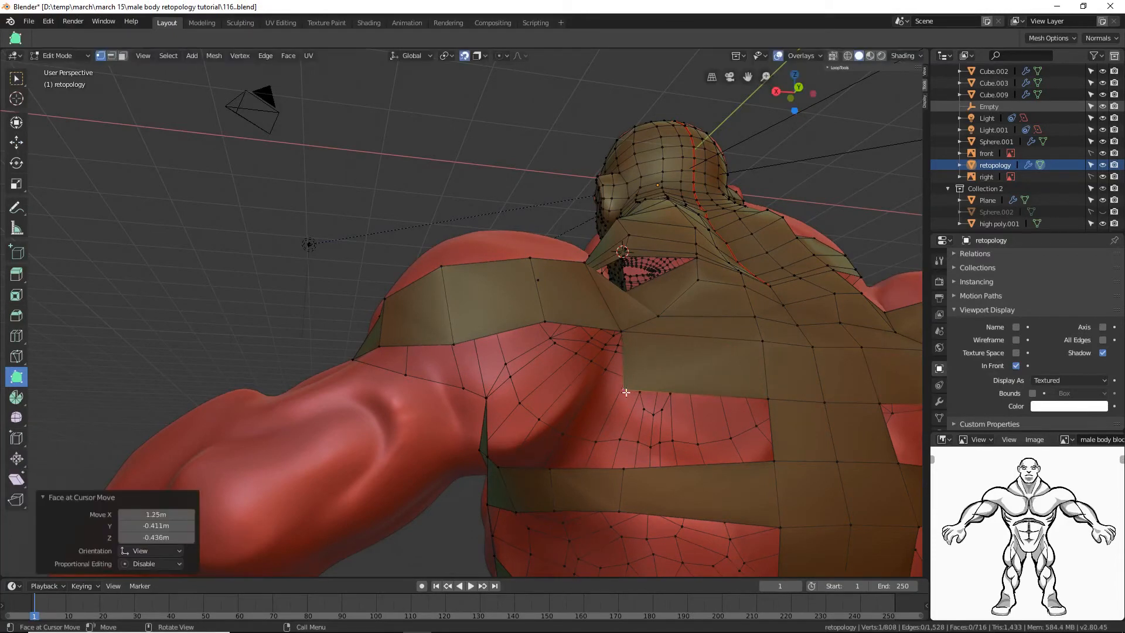
# Step: Fill the gap between the new upper-back quad and the under-armpit strip with a face from its four corner vertices
pyautogui.click(16, 80)
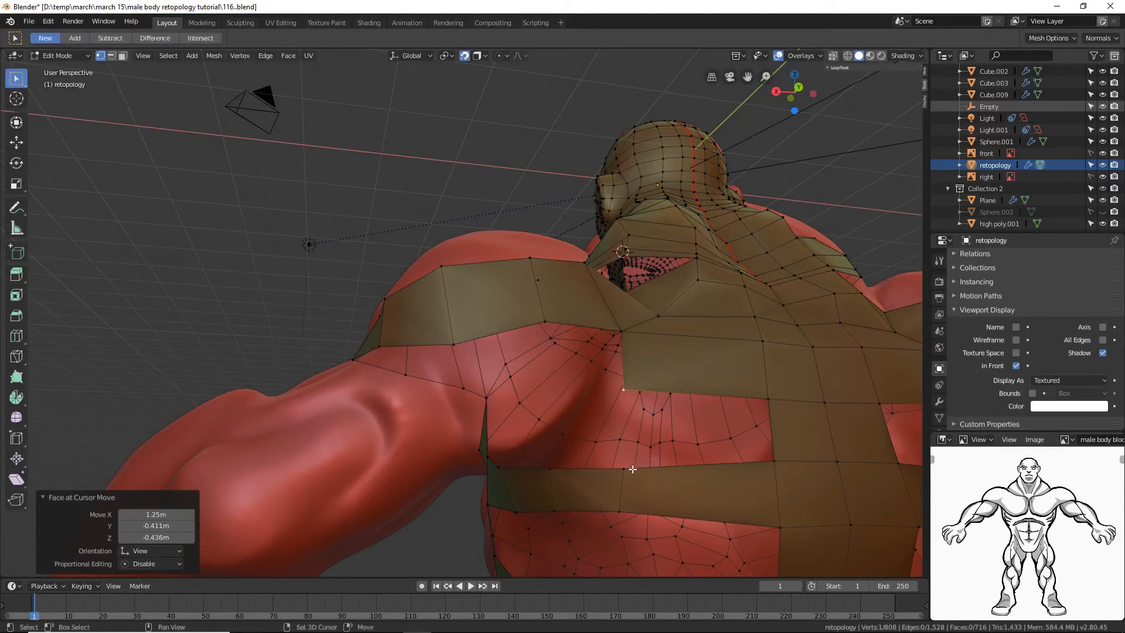
pyautogui.keyDown('shift'); pyautogui.click(632, 468); pyautogui.keyUp('shift')
pyautogui.keyDown('shift'); pyautogui.click(776, 461); pyautogui.keyUp('shift')
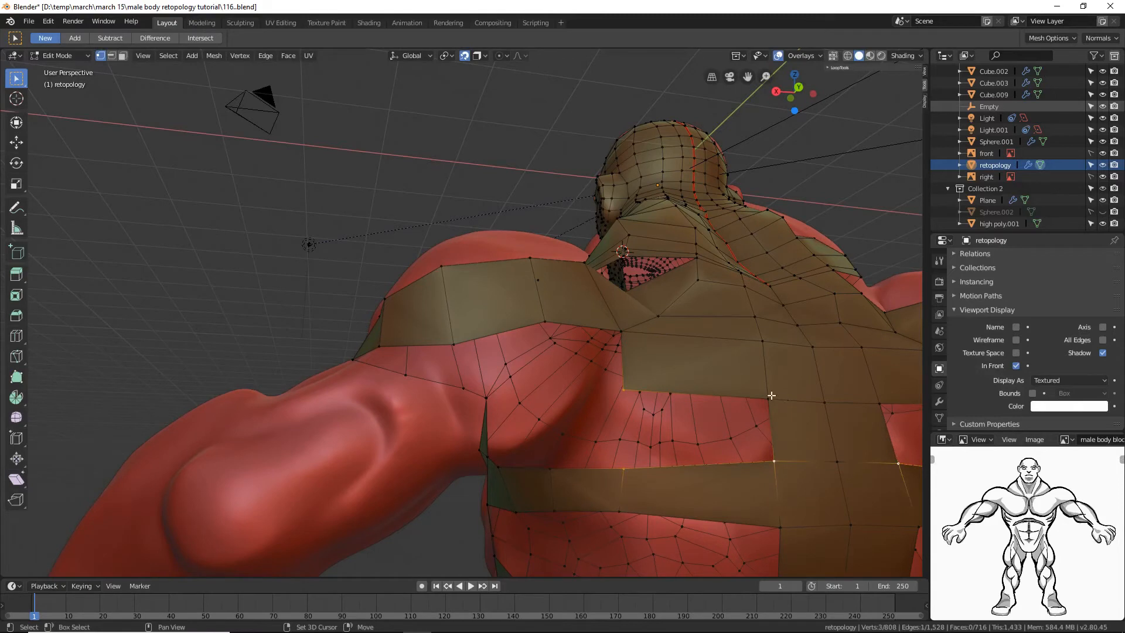
pyautogui.keyDown('shift'); pyautogui.click(771, 396); pyautogui.keyUp('shift')
pyautogui.press('f')
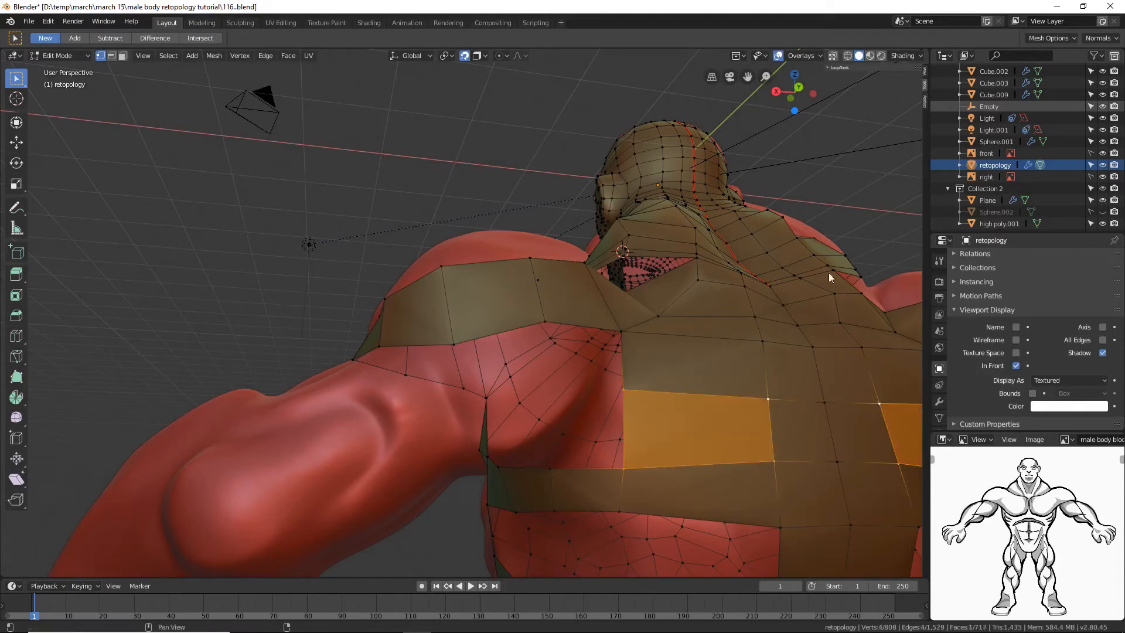
# Step: Clear the face selection and save the file as incremental version 118
pyautogui.click(873, 247)
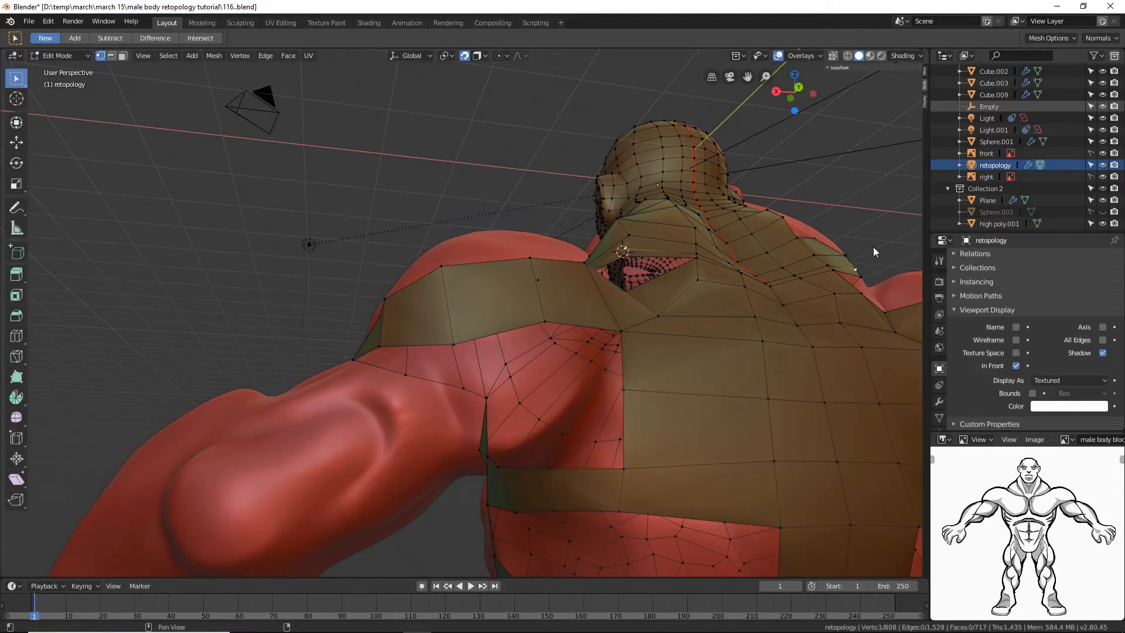
pyautogui.hotkey('ctrl', 'alt', 's')
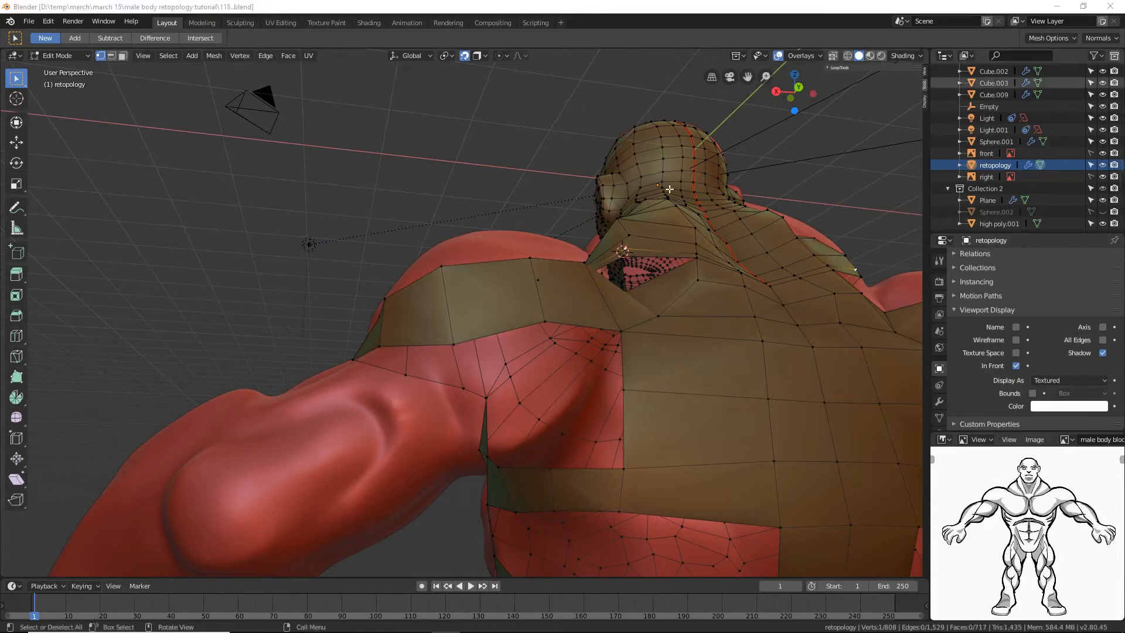
# Step: Select the boundary loop of the hole on the side of the ribcage and close it with a Grid Fill using a span of 3
pyautogui.moveTo(620, 200); pyautogui.dragTo(648, 349, button='middle')
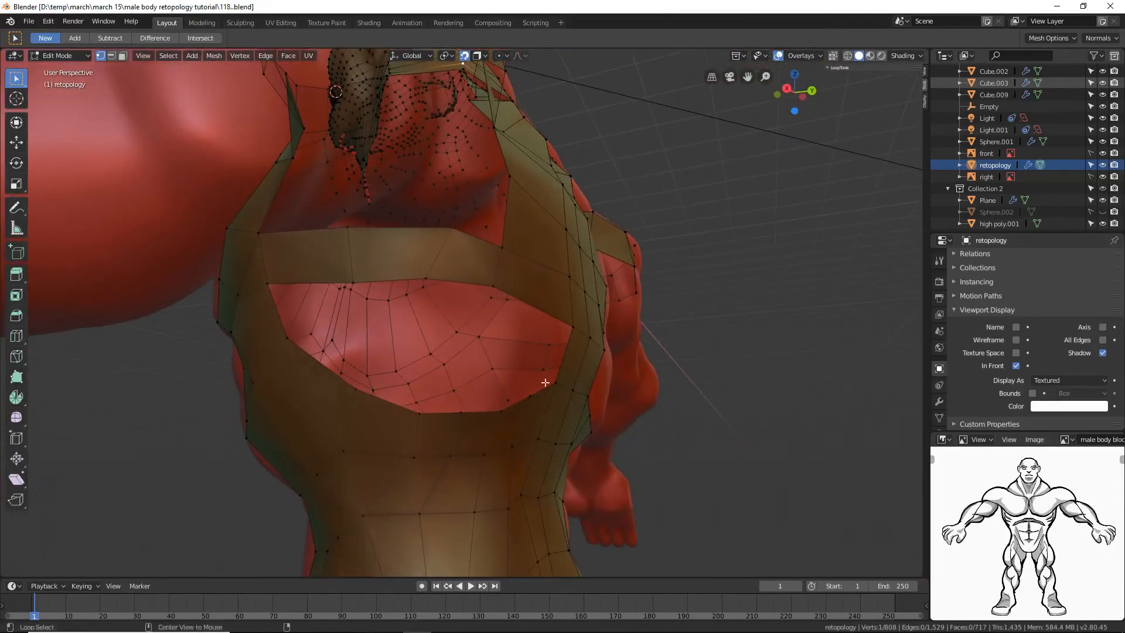
pyautogui.keyDown('alt'); pyautogui.click(504, 407); pyautogui.keyUp('alt')
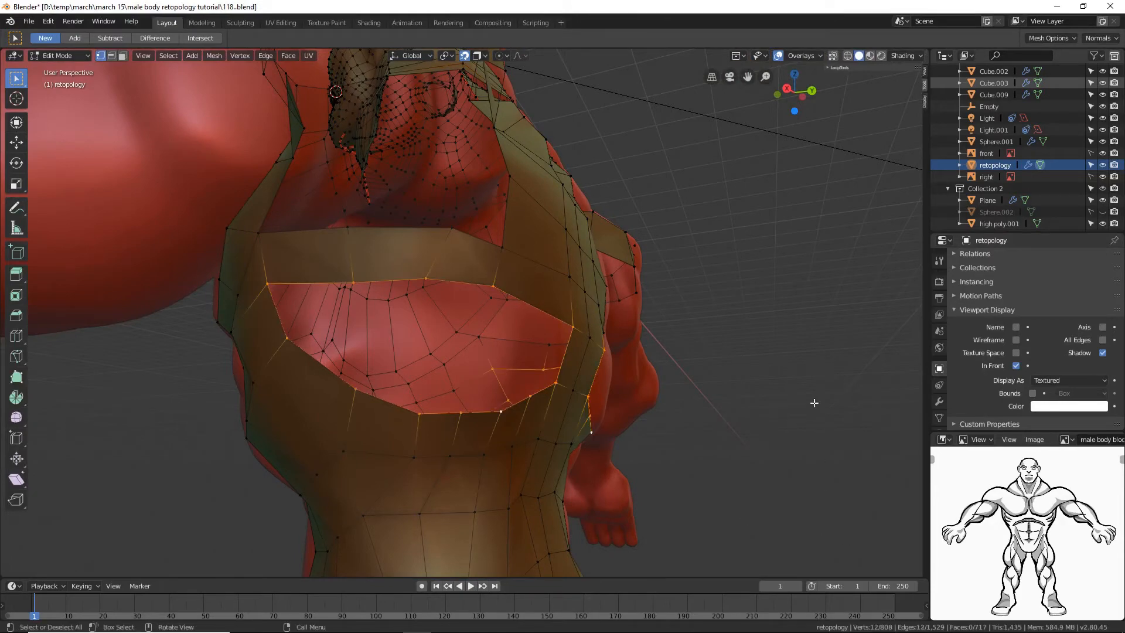
pyautogui.moveTo(795, 356); pyautogui.dragTo(771, 362, button='middle')
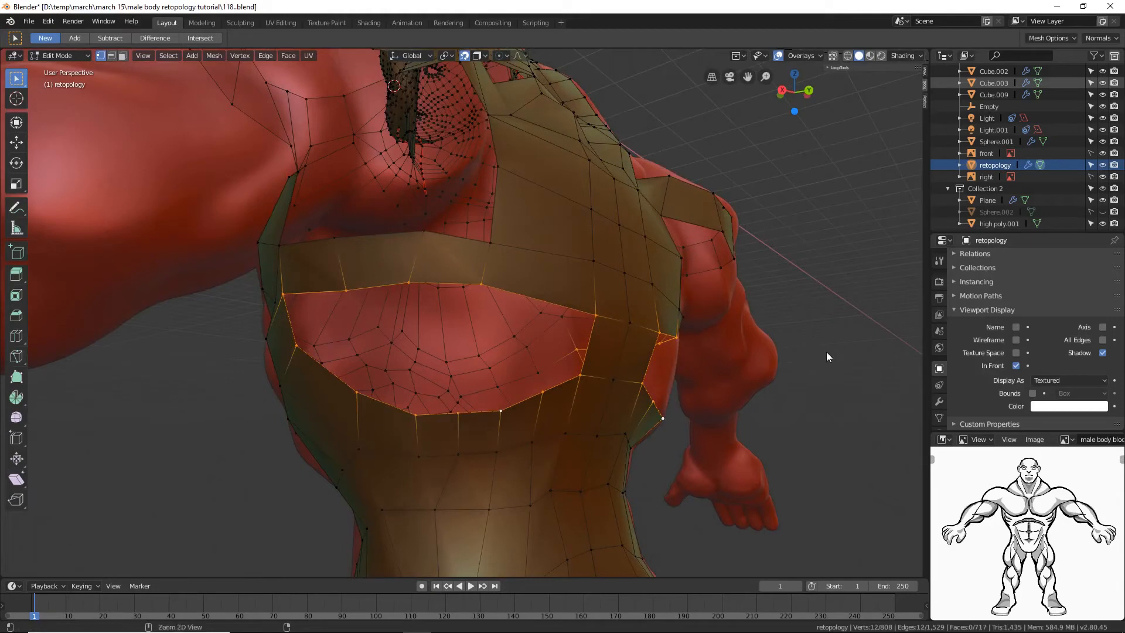
pyautogui.hotkey('ctrl', 'f')
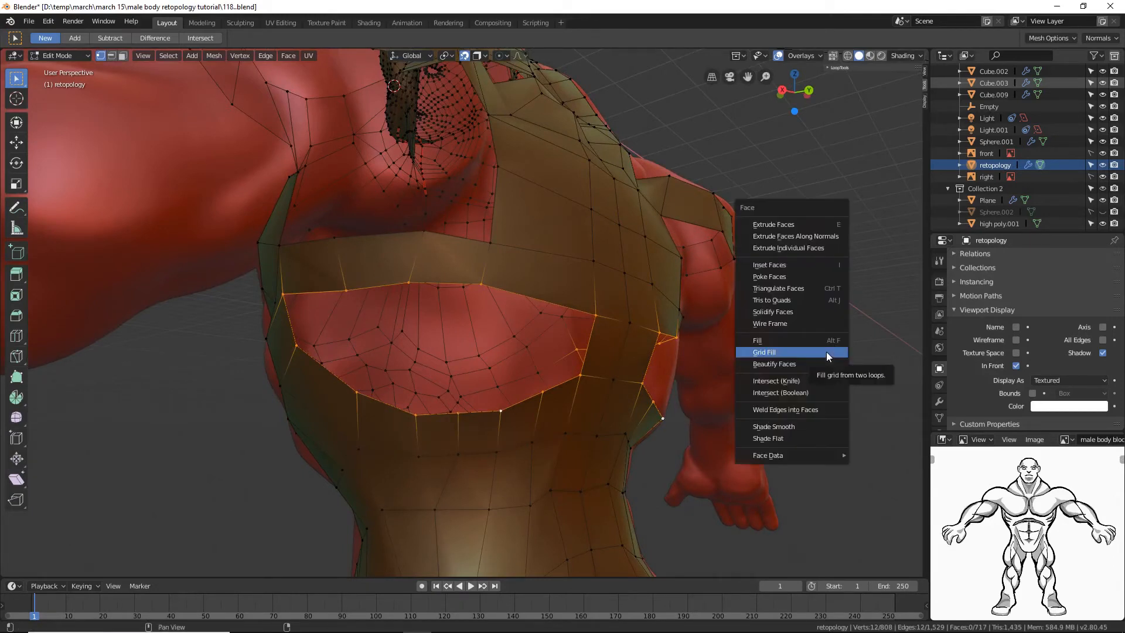
pyautogui.click(826, 352)
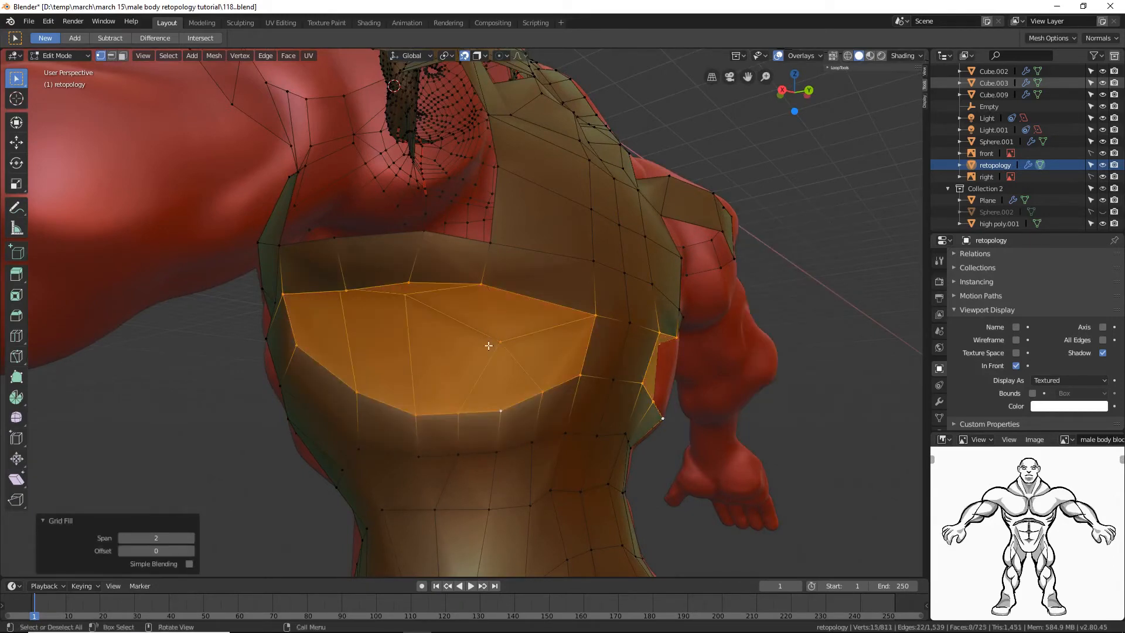
pyautogui.click(122, 538)
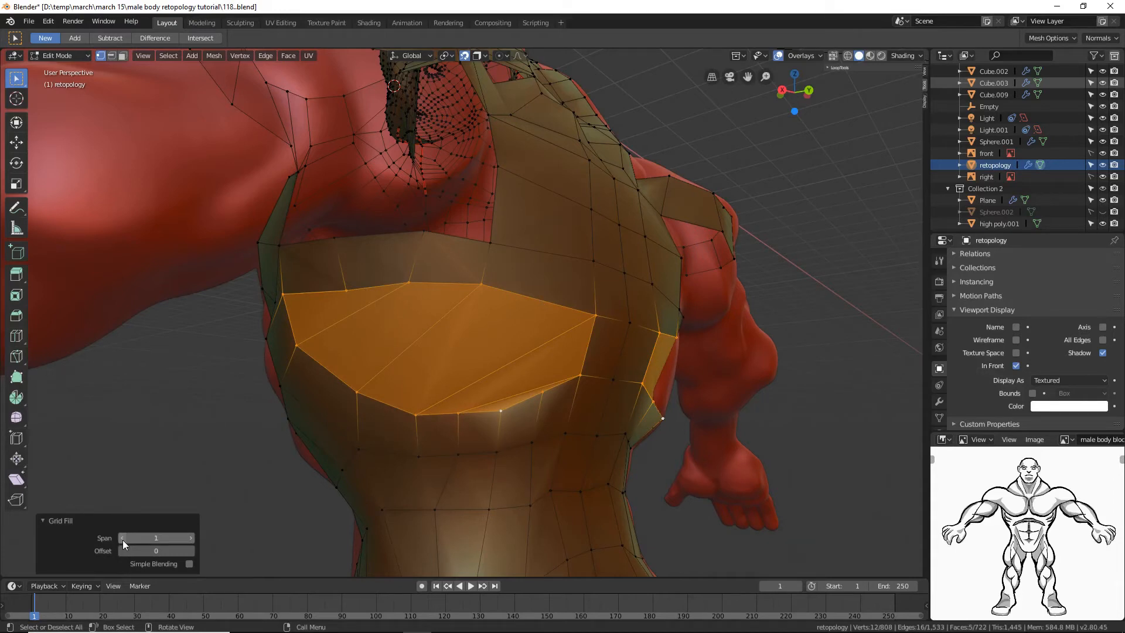
pyautogui.click(190, 537)
pyautogui.click(189, 537)
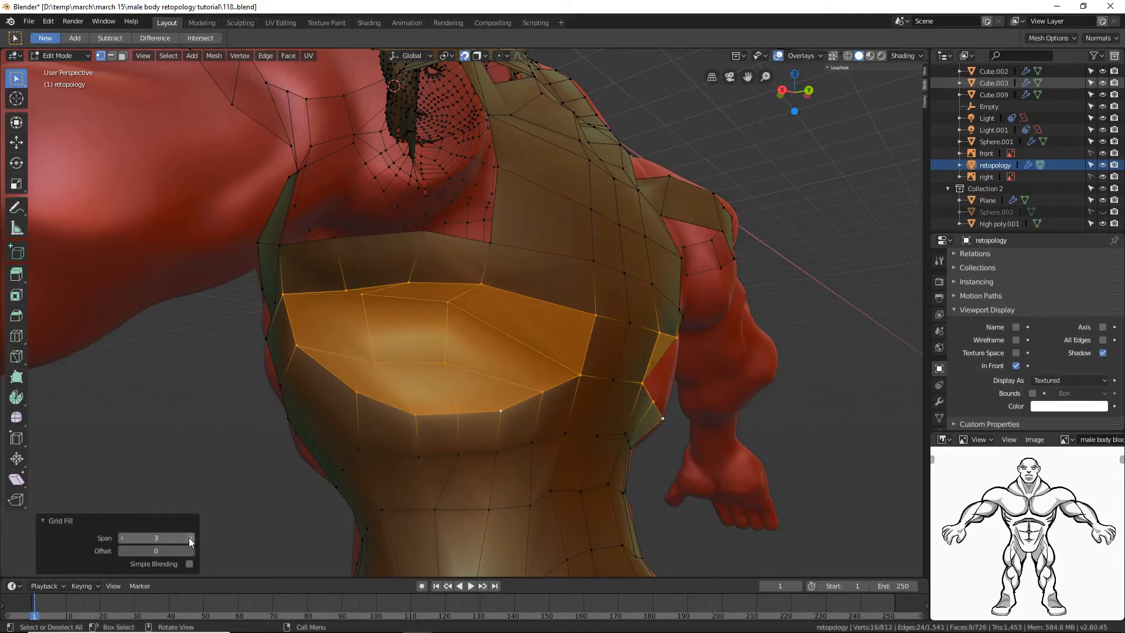
pyautogui.click(189, 537)
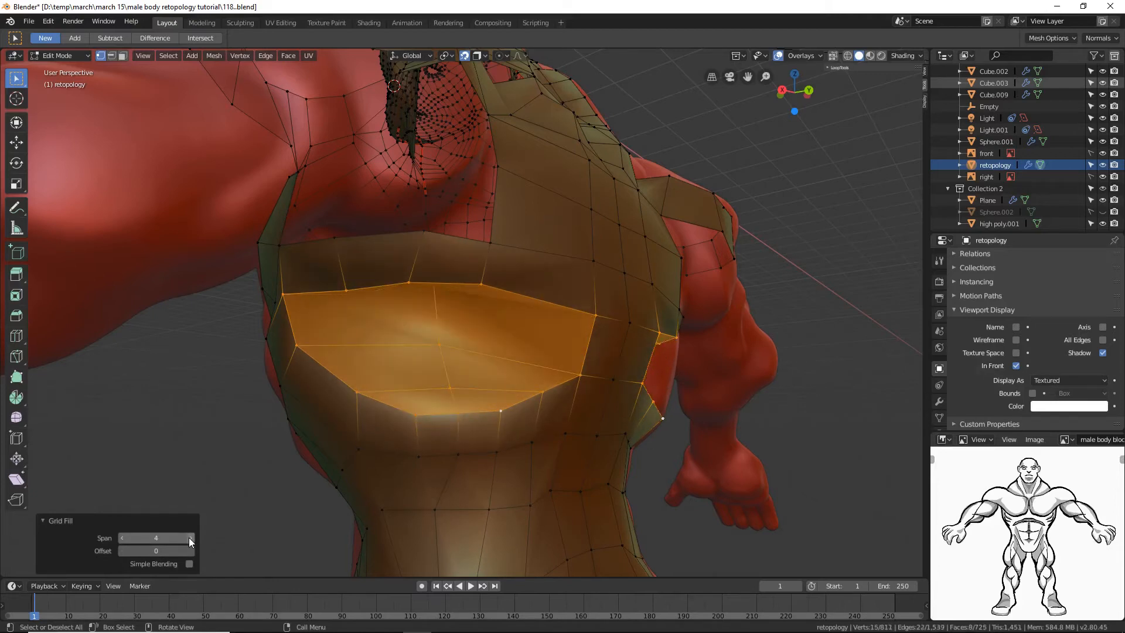
pyautogui.click(122, 538)
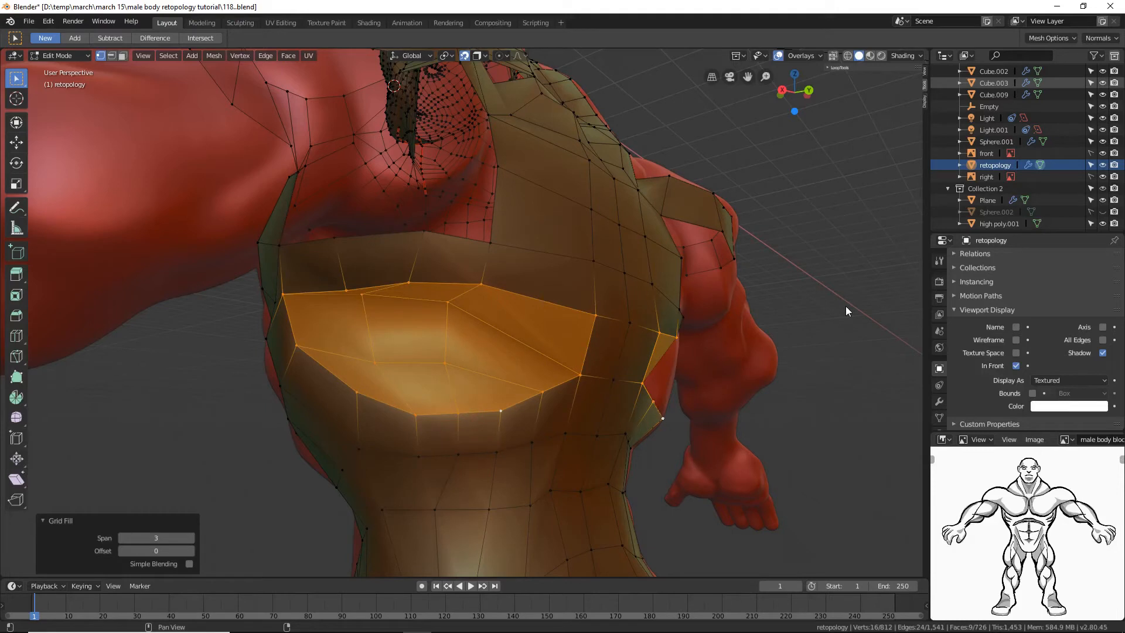
# Step: Smooth the filled patch's vertices five times and snap them back onto the high-poly body by grabbing and confirming in place
pyautogui.click(240, 56)
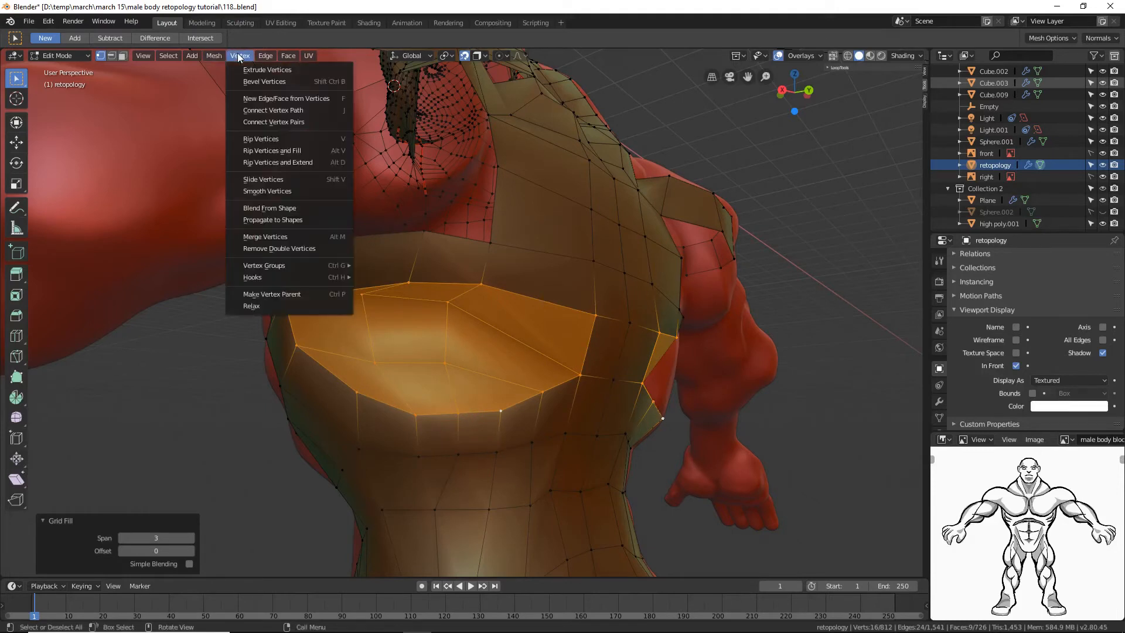
pyautogui.click(302, 192)
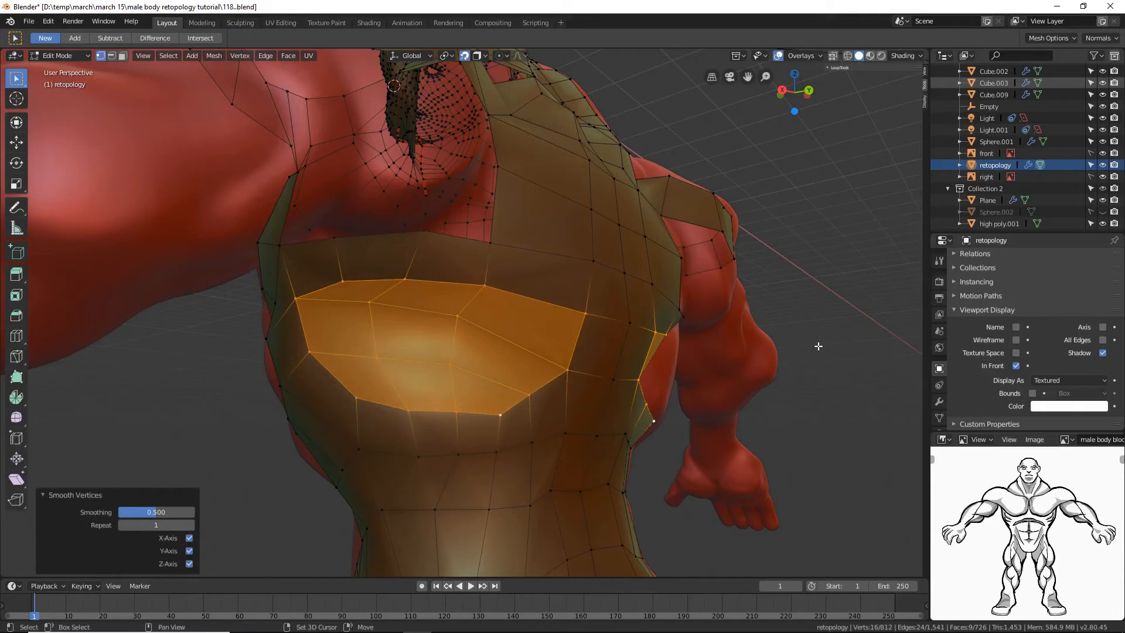
pyautogui.hotkey('shift', 'r')
pyautogui.hotkey('shift', 'r')
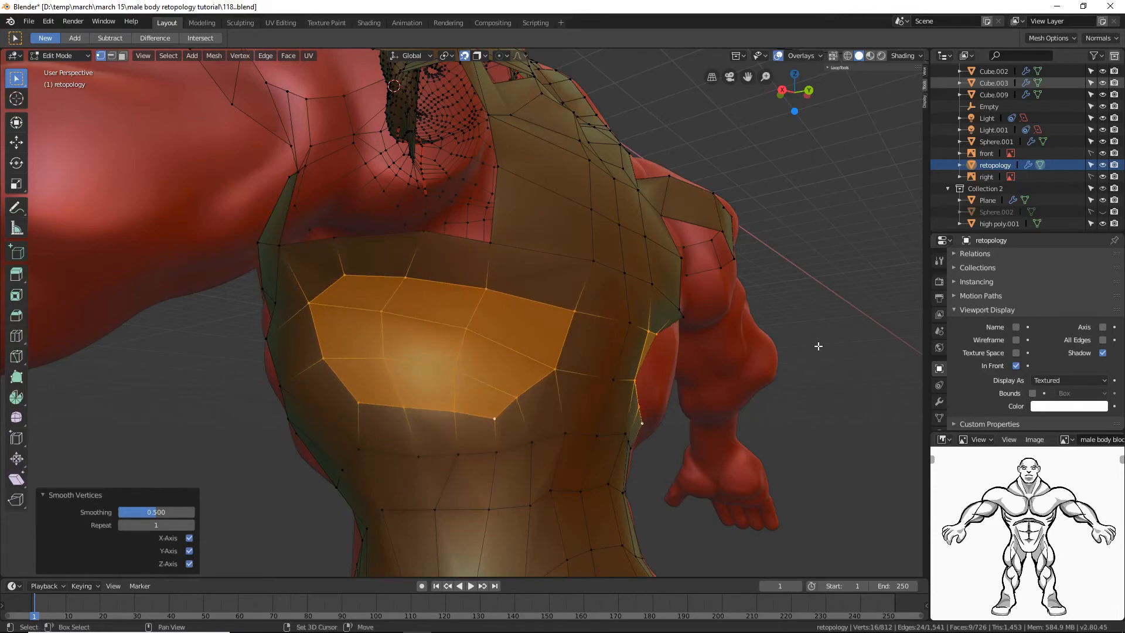
pyautogui.hotkey('shift', 'r')
pyautogui.hotkey('shift', 'r')
pyautogui.press('g')
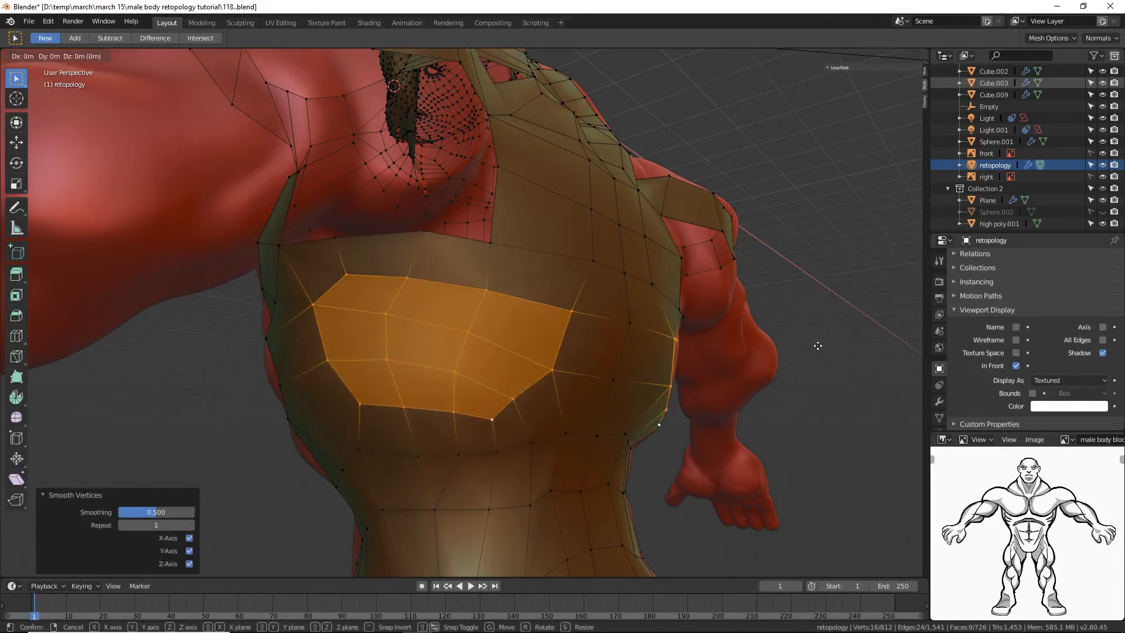
pyautogui.click(817, 346)
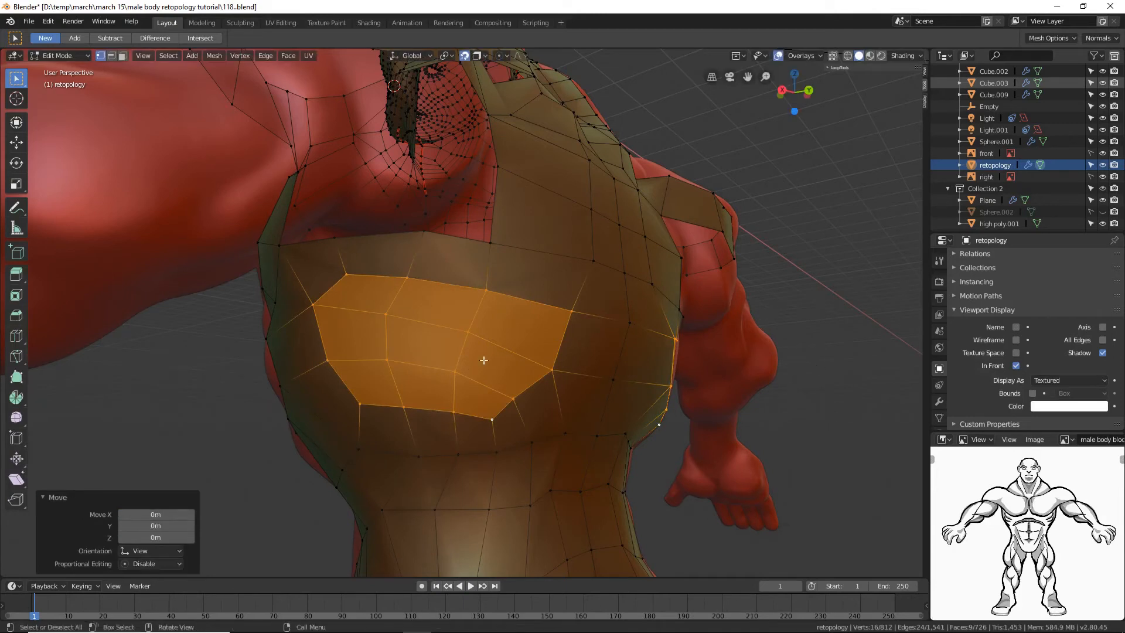
# Step: Deselect the smoothed patch and save the file as incremental version 120
pyautogui.click(830, 435)
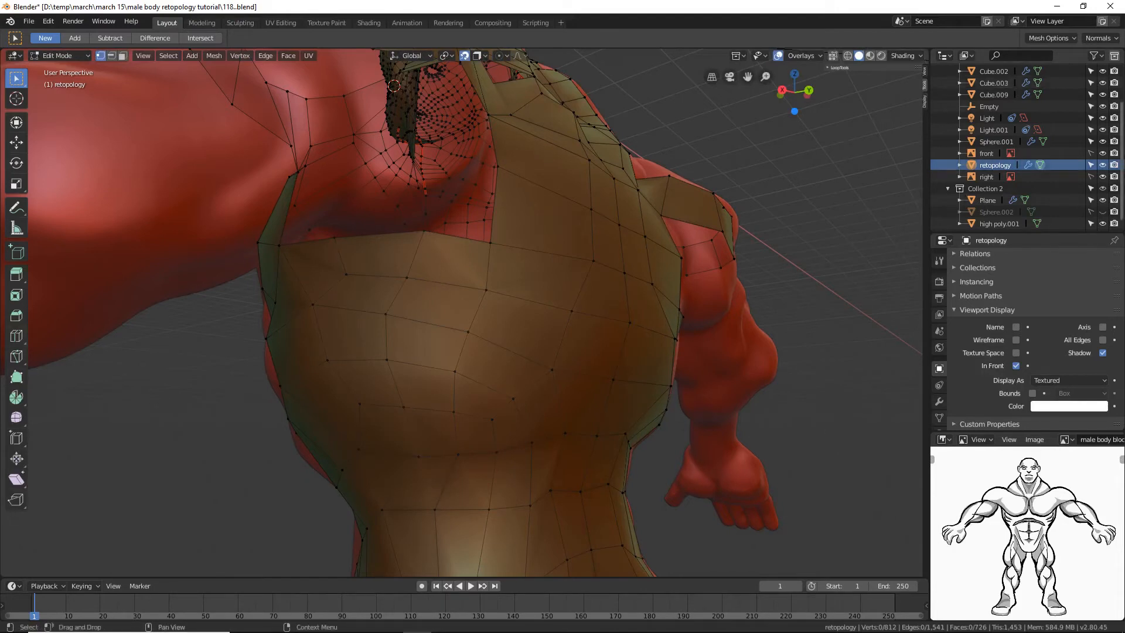
pyautogui.hotkey('ctrl', 'alt', 's')
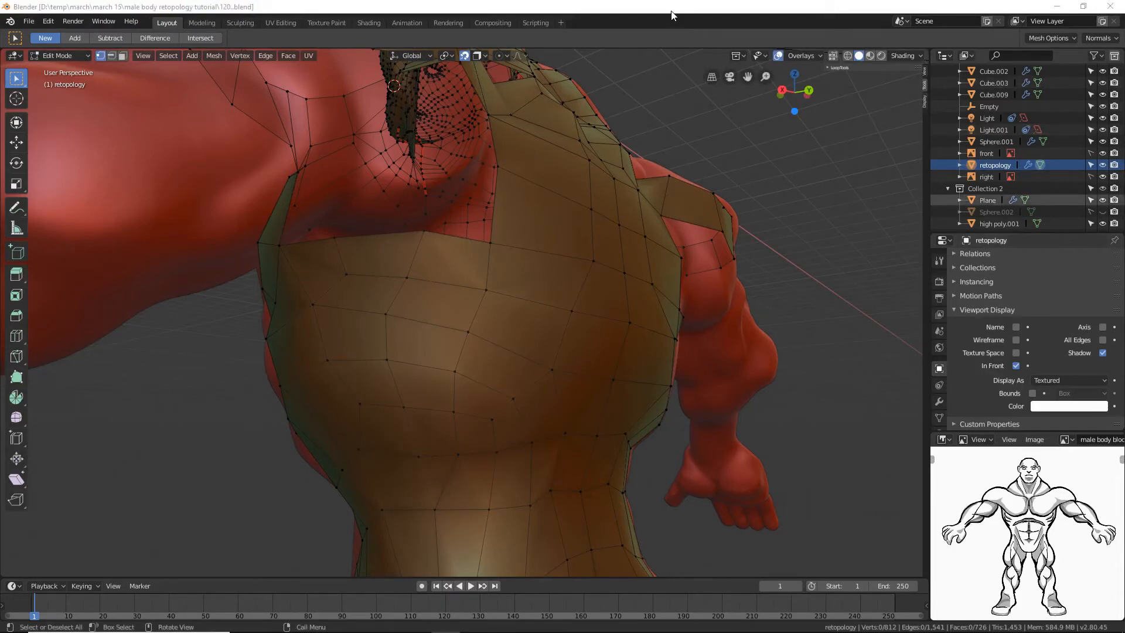
# Step: Circle-select the newly filled faces on the side of the torso in face mode and re-snap them to the body without moving them
pyautogui.moveTo(702, 118); pyautogui.dragTo(691, 243, button='middle')
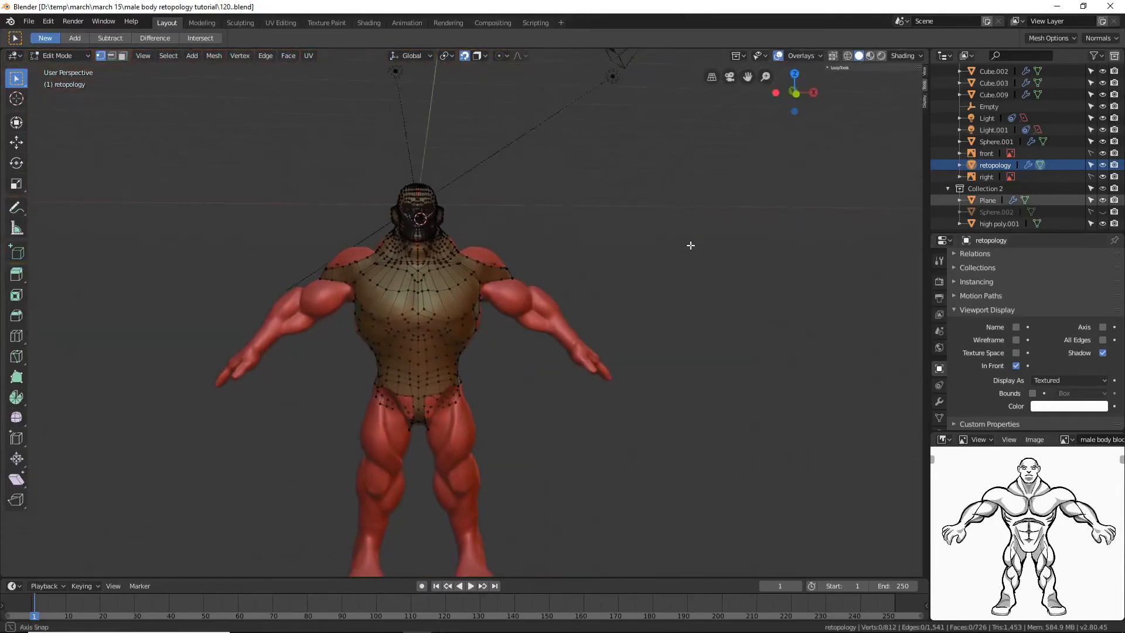
pyautogui.scroll(3, 610, 313)
pyautogui.scroll(2, 609, 312)
pyautogui.moveTo(617, 281); pyautogui.dragTo(538, 205, button='middle')
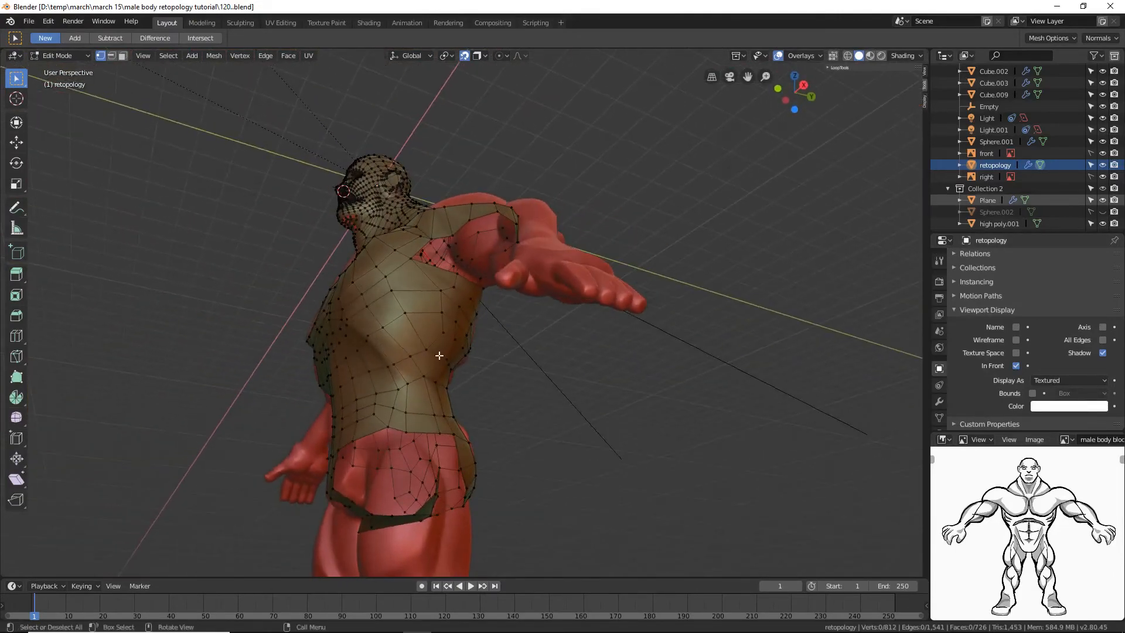
pyautogui.press('c')
pyautogui.moveTo(443, 350); pyautogui.dragTo(449, 328)
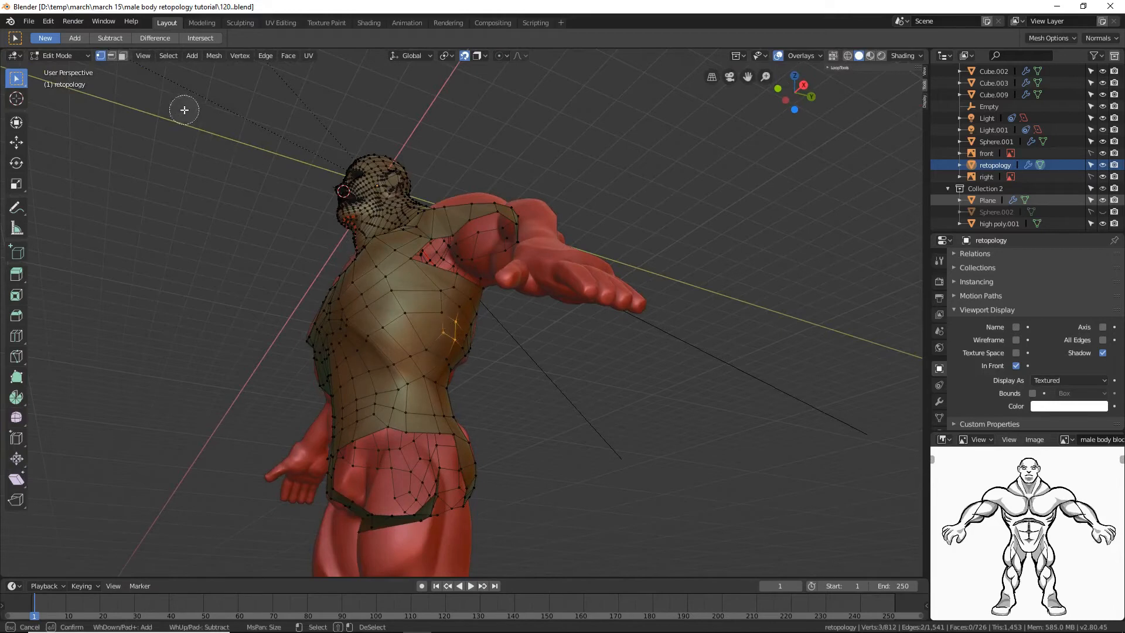
pyautogui.click(123, 55)
pyautogui.moveTo(398, 322)
pyautogui.mouseDown()
pyautogui.moveTo(434, 335)
pyautogui.moveTo(441, 320)
pyautogui.moveTo(451, 346)
pyautogui.moveTo(546, 387)
pyautogui.mouseUp()
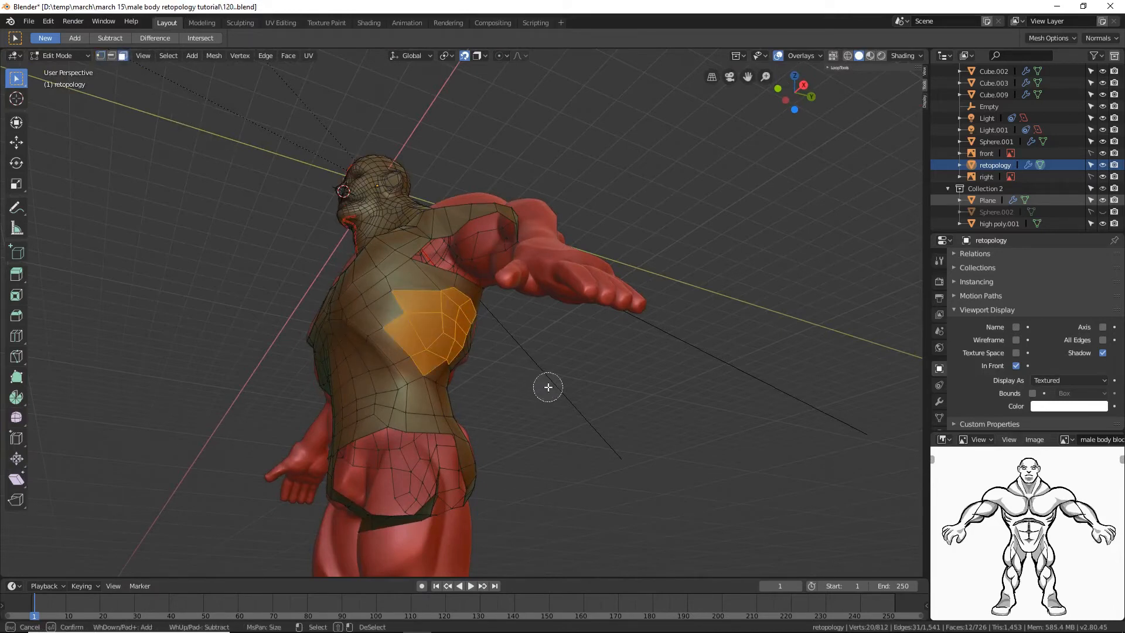
pyautogui.press('Escape')
pyautogui.press('g')
pyautogui.click(548, 387)
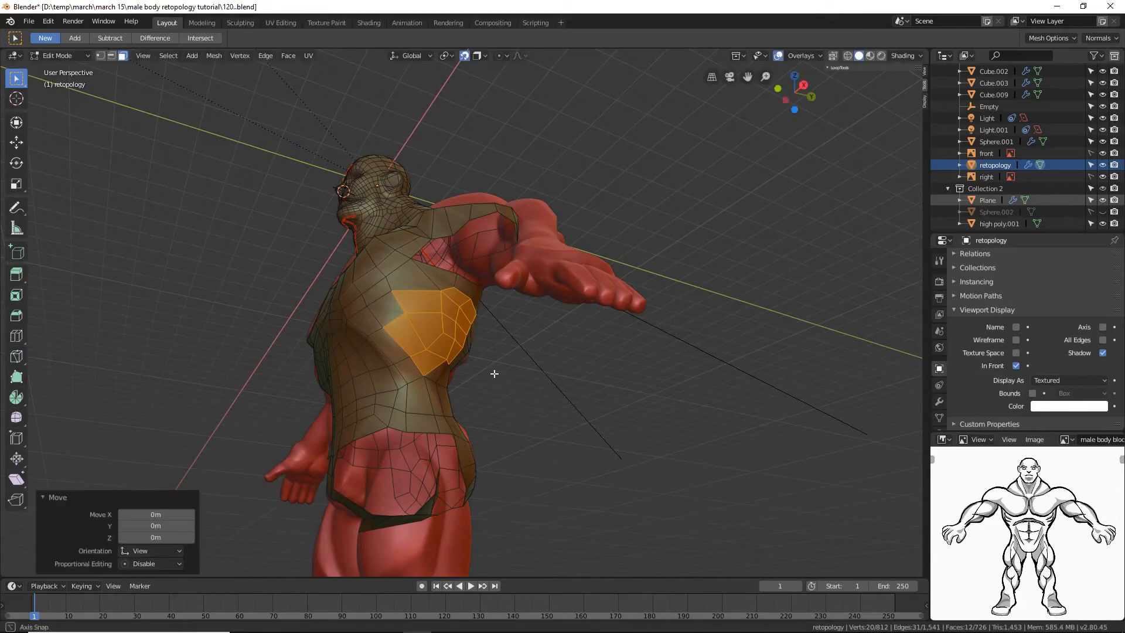
# Step: Re-snap the single large face on the side of the ribs to the body surface in place, and deselect it
pyautogui.moveTo(494, 373); pyautogui.dragTo(465, 340, button='middle')
pyautogui.click(420, 326)
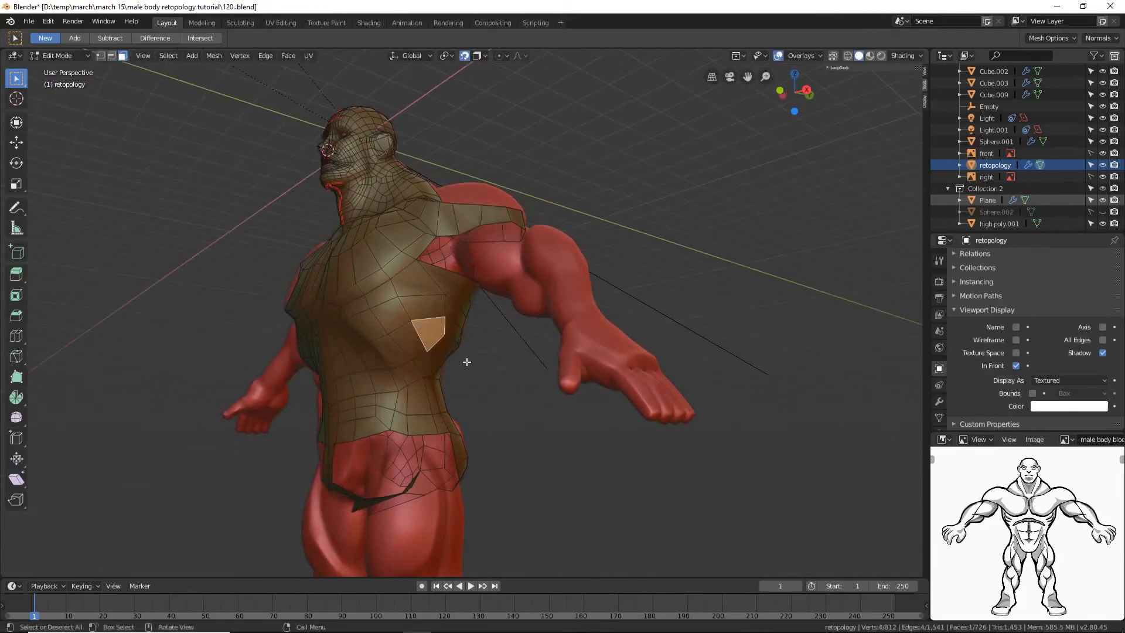
pyautogui.press('g')
pyautogui.click(466, 362)
pyautogui.moveTo(484, 379); pyautogui.dragTo(550, 387, button='middle')
pyautogui.click(553, 436)
# Step: Move the open edge under the crotch up about 0.22 m along Z, deselect it, and save the file as incremental version 122
pyautogui.moveTo(510, 420); pyautogui.dragTo(539, 374, button='middle')
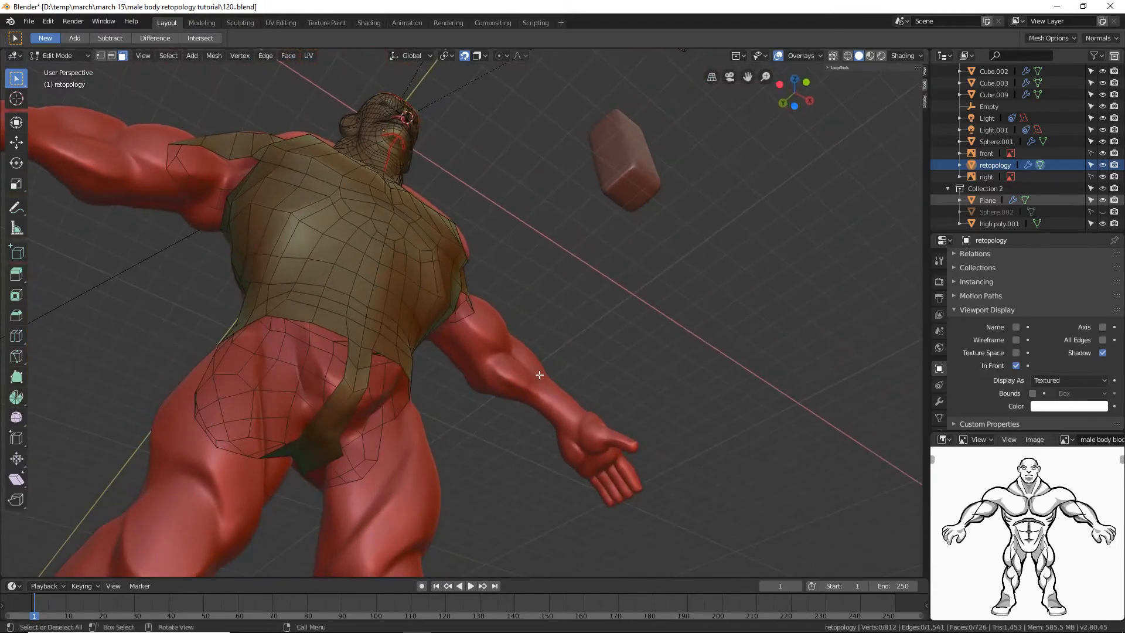
pyautogui.click(111, 56)
pyautogui.click(333, 457)
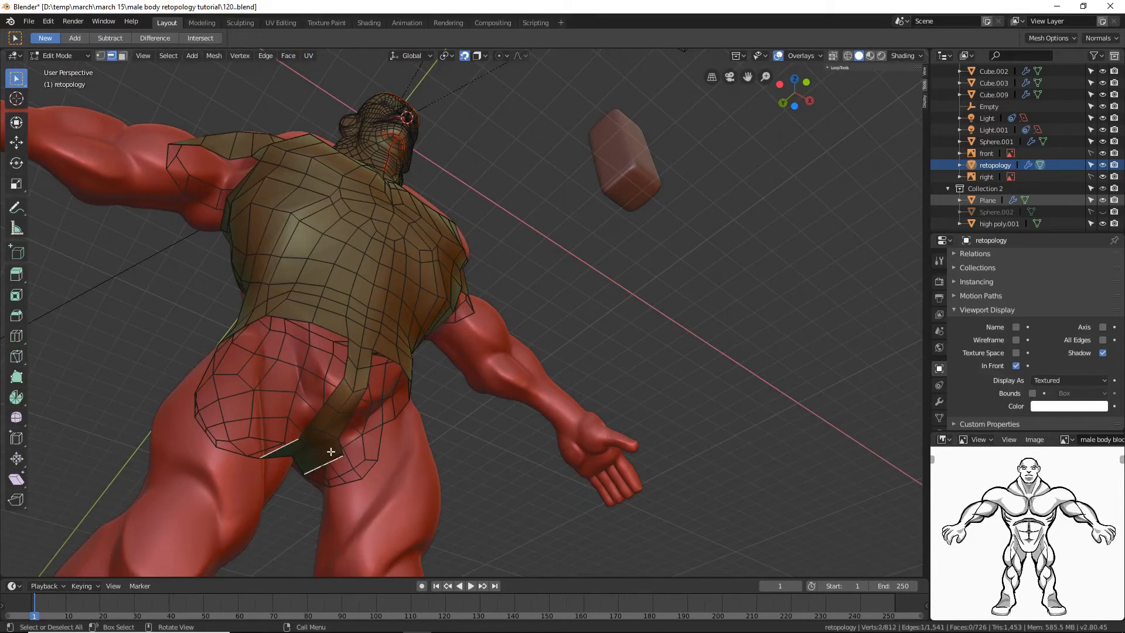
pyautogui.click(15, 142)
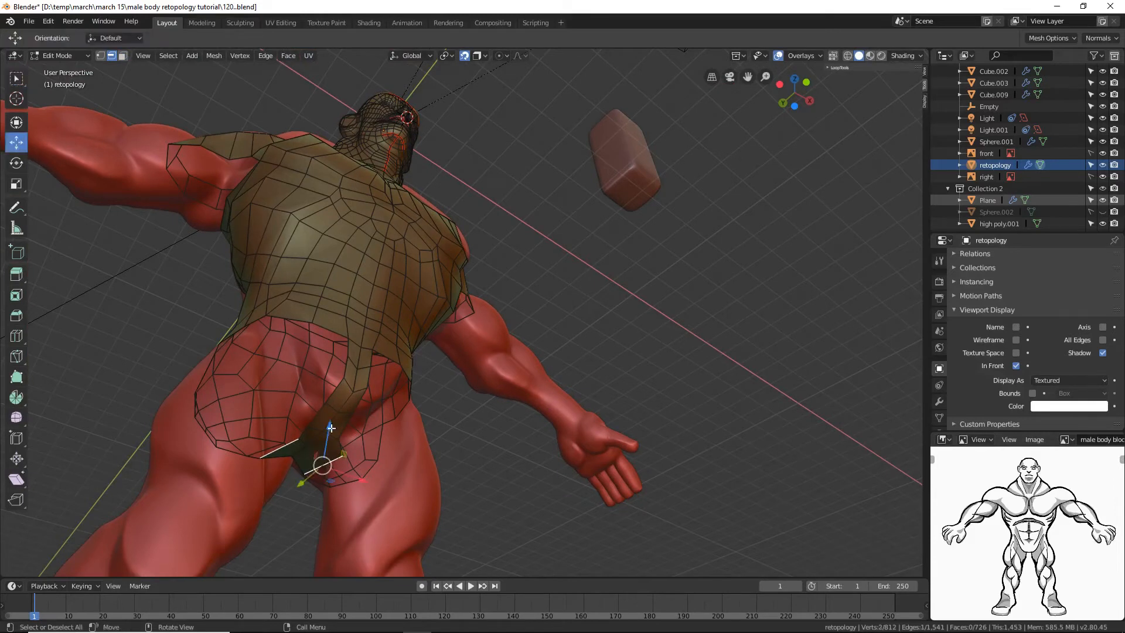
pyautogui.moveTo(331, 428); pyautogui.dragTo(332, 417)
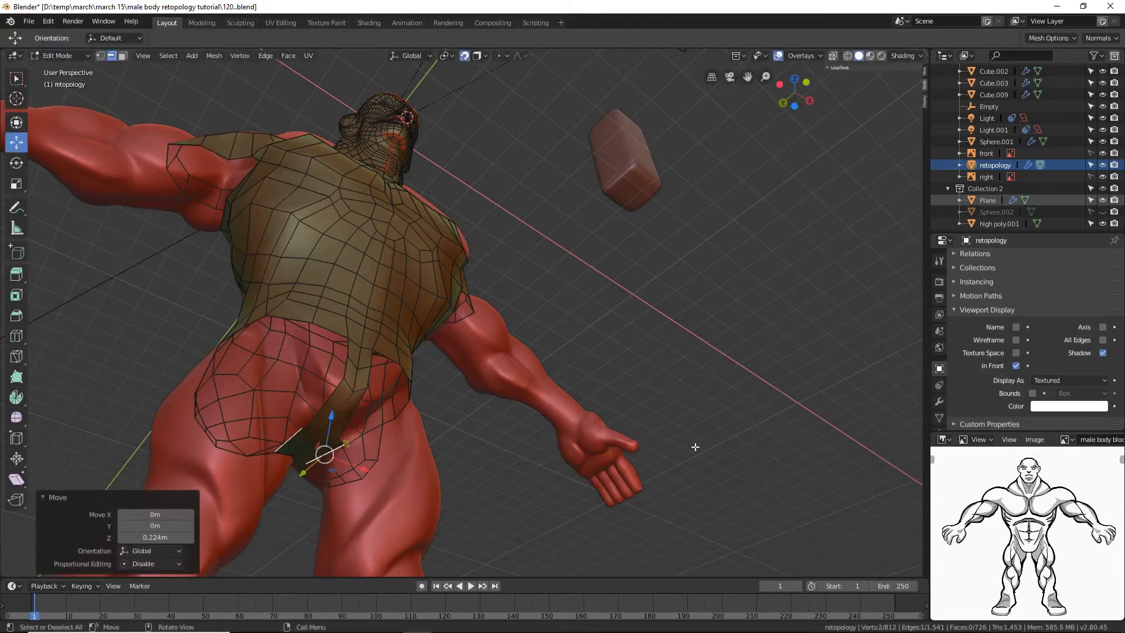
pyautogui.click(724, 458)
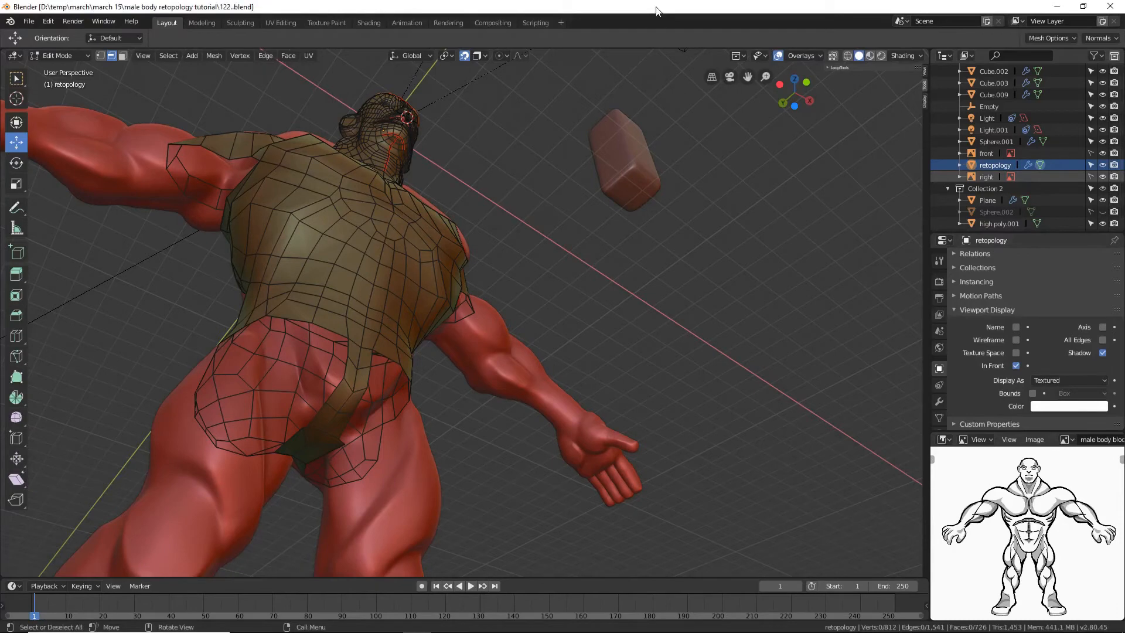
# Step: Duplicate in place the vertex on the upper back strip bordering the opening beside the neck, working in vertex mode
pyautogui.moveTo(711, 231); pyautogui.dragTo(469, 326, button='middle')
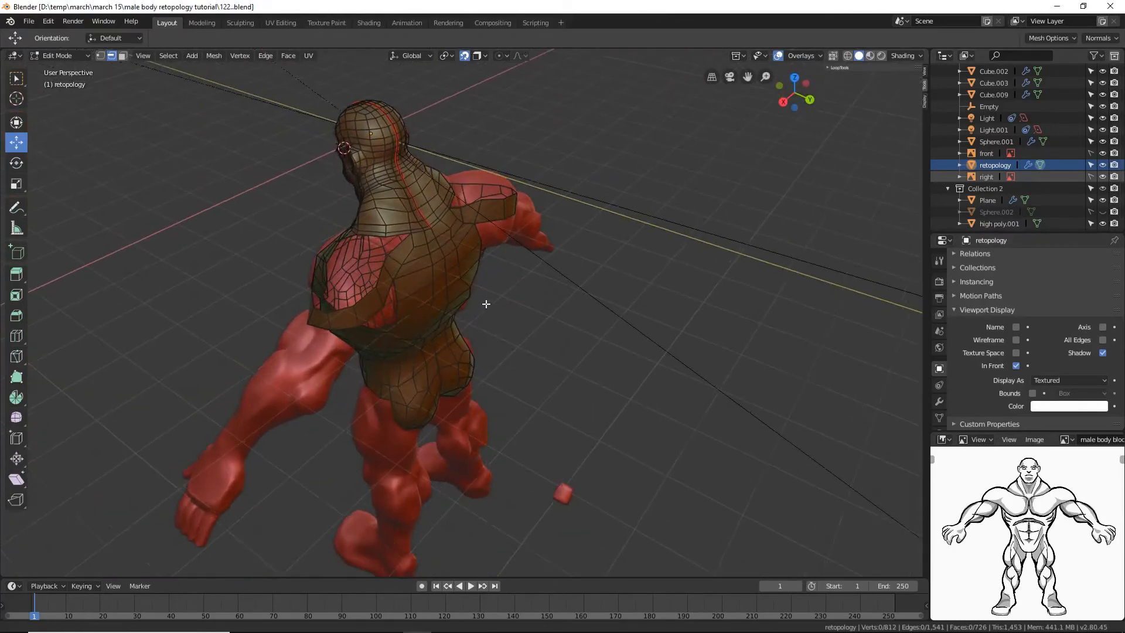
pyautogui.scroll(5, 483, 266)
pyautogui.moveTo(484, 266); pyautogui.dragTo(510, 253, button='middle')
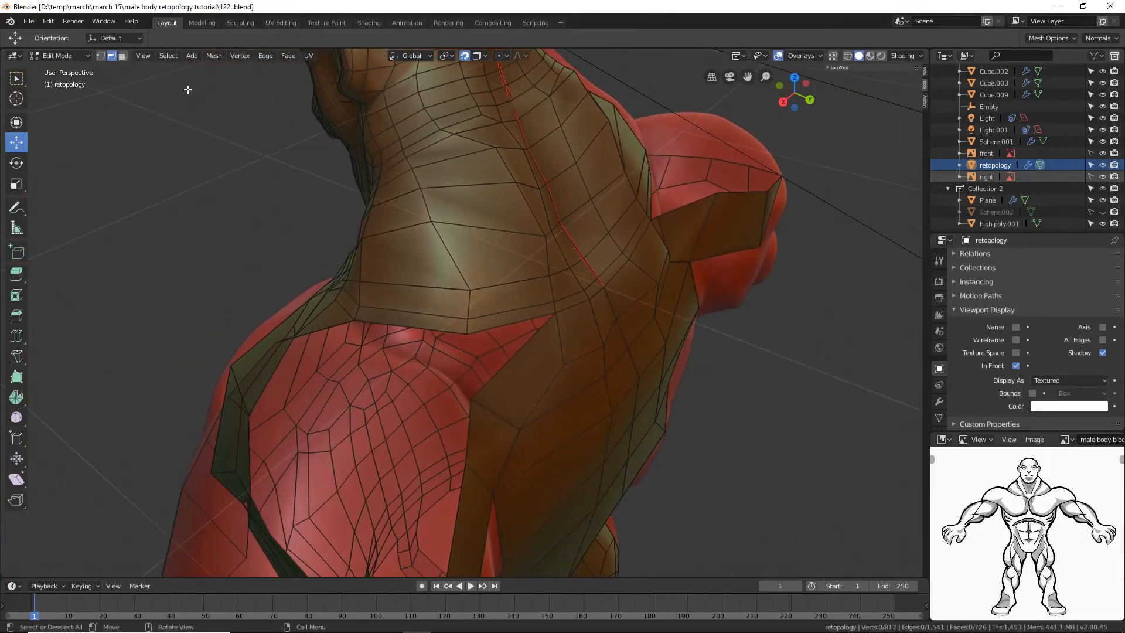
pyautogui.click(100, 55)
pyautogui.moveTo(412, 323); pyautogui.dragTo(450, 369, button='middle')
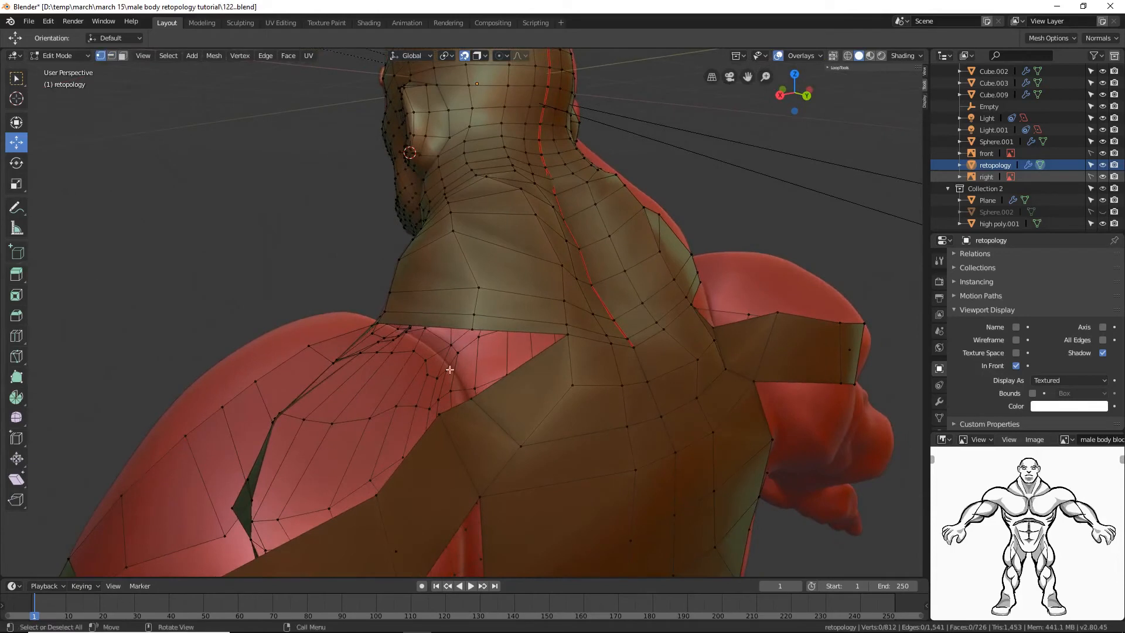
pyautogui.click(471, 398)
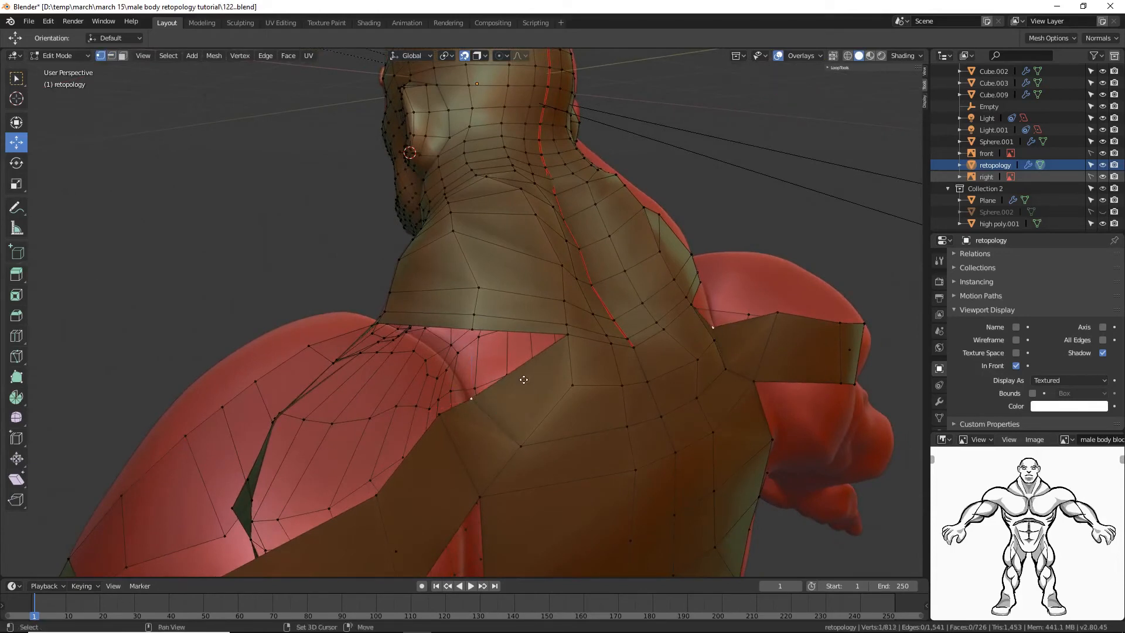
pyautogui.rightClick(552, 380)
# Step: Move the duplicated vertex about 0.32 m up along Z and about 0.18 m along X, into the shoulder opening
pyautogui.moveTo(468, 358); pyautogui.dragTo(471, 317)
pyautogui.press('g')
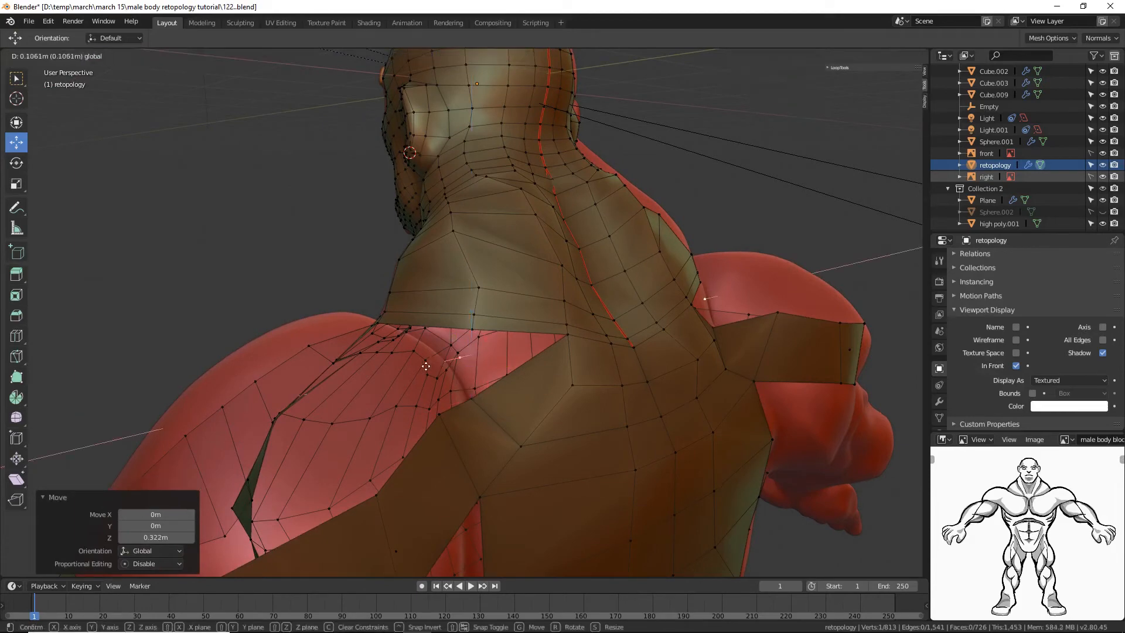
pyautogui.click(420, 367)
pyautogui.moveTo(501, 390)
pyautogui.mouseDown(button='middle')
pyautogui.moveTo(509, 396)
pyautogui.moveTo(490, 401)
pyautogui.moveTo(508, 410)
pyautogui.mouseUp(button='middle')
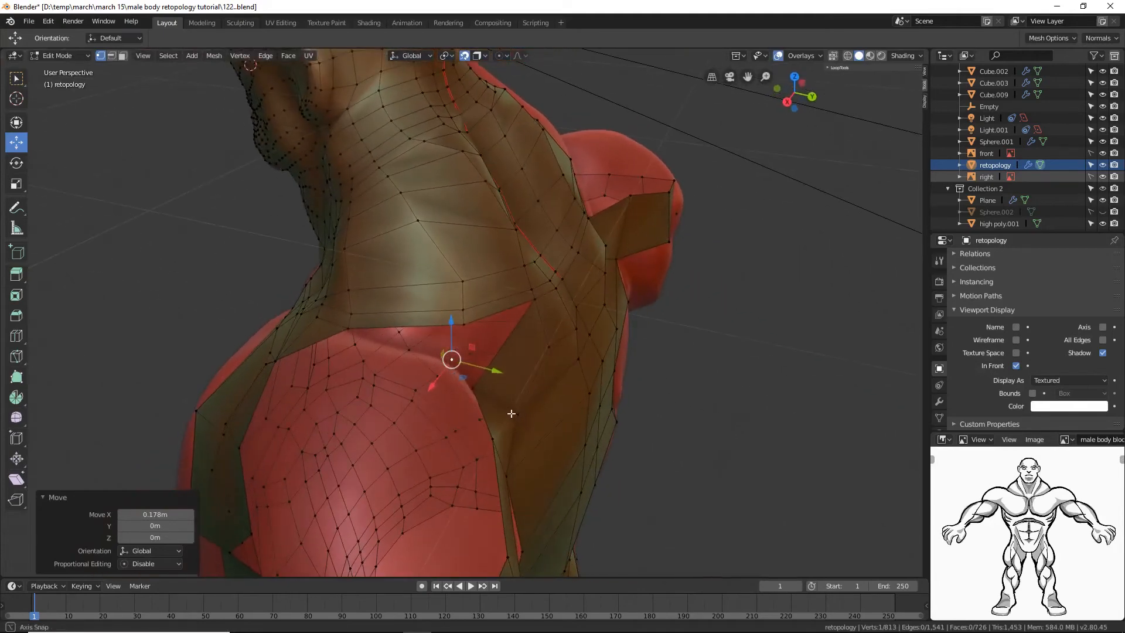
# Step: Fill a quad between the moved vertex and the three neighbouring border vertices at the back of the shoulder opening, and deselect it
pyautogui.click(474, 388)
pyautogui.keyDown('shift'); pyautogui.click(452, 358); pyautogui.keyUp('shift')
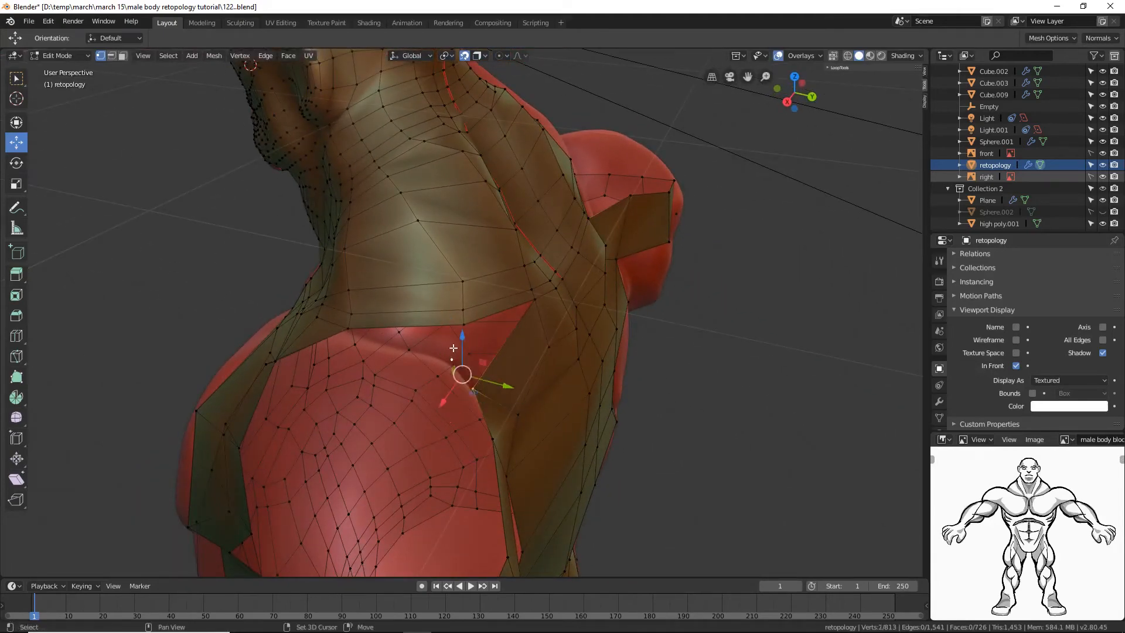
pyautogui.keyDown('shift'); pyautogui.click(463, 317); pyautogui.keyUp('shift')
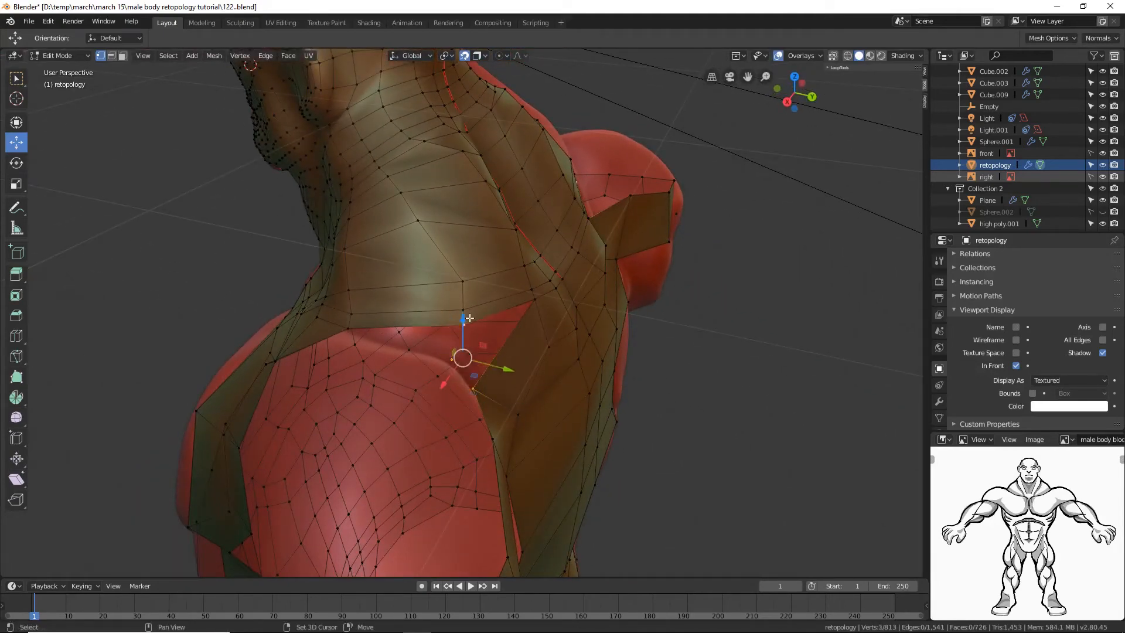
pyautogui.keyDown('shift'); pyautogui.click(534, 298); pyautogui.keyUp('shift')
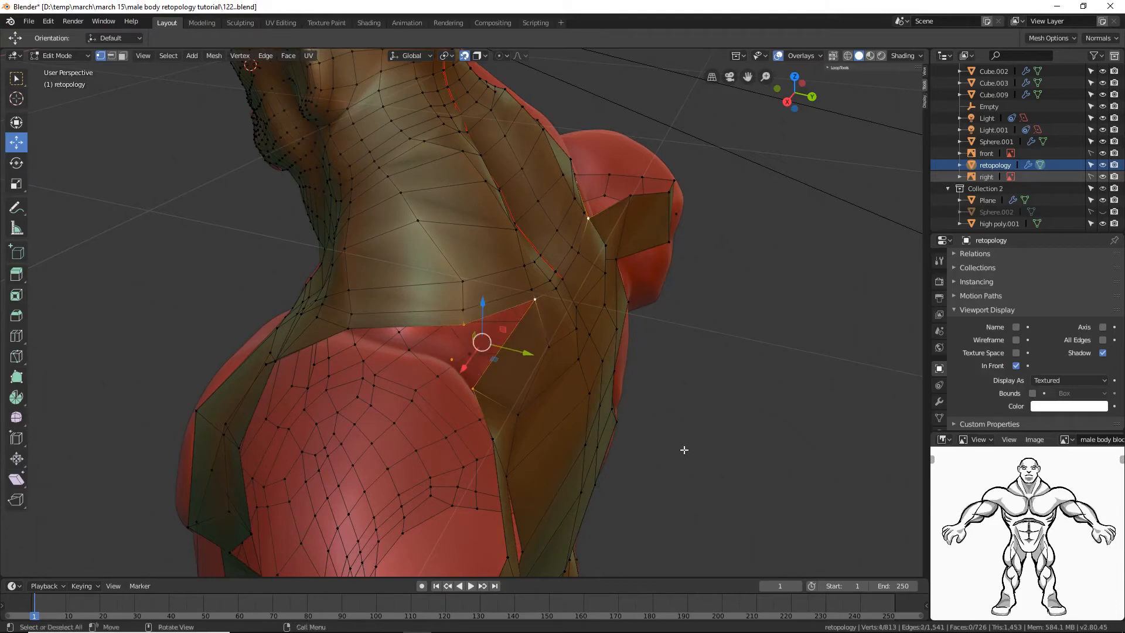
pyautogui.press('f')
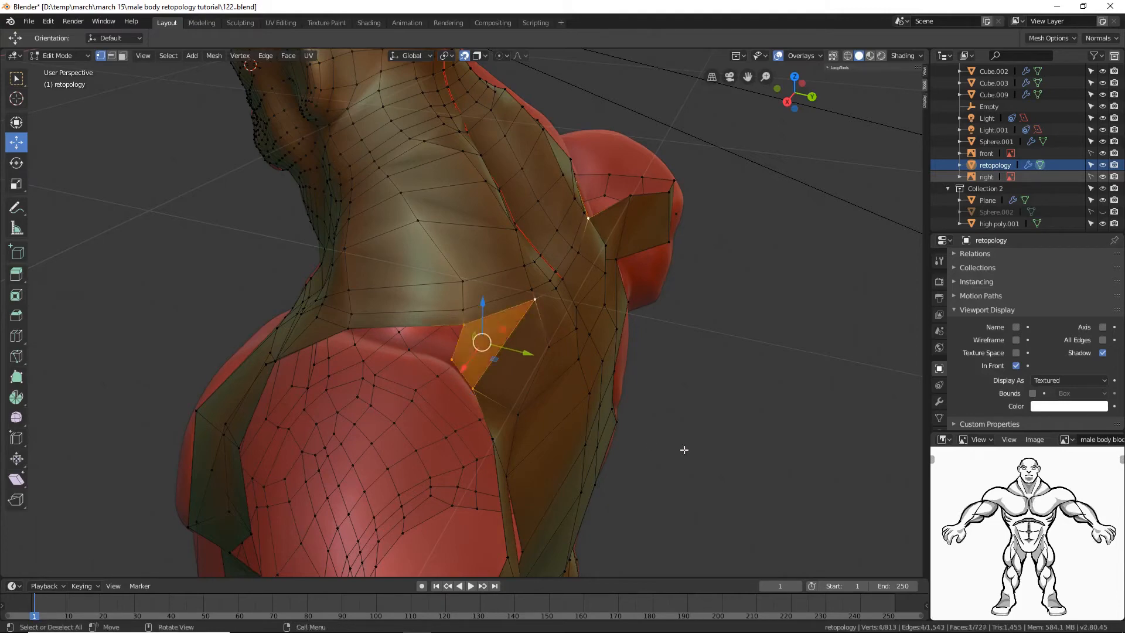
pyautogui.moveTo(680, 452); pyautogui.dragTo(728, 450, button='middle')
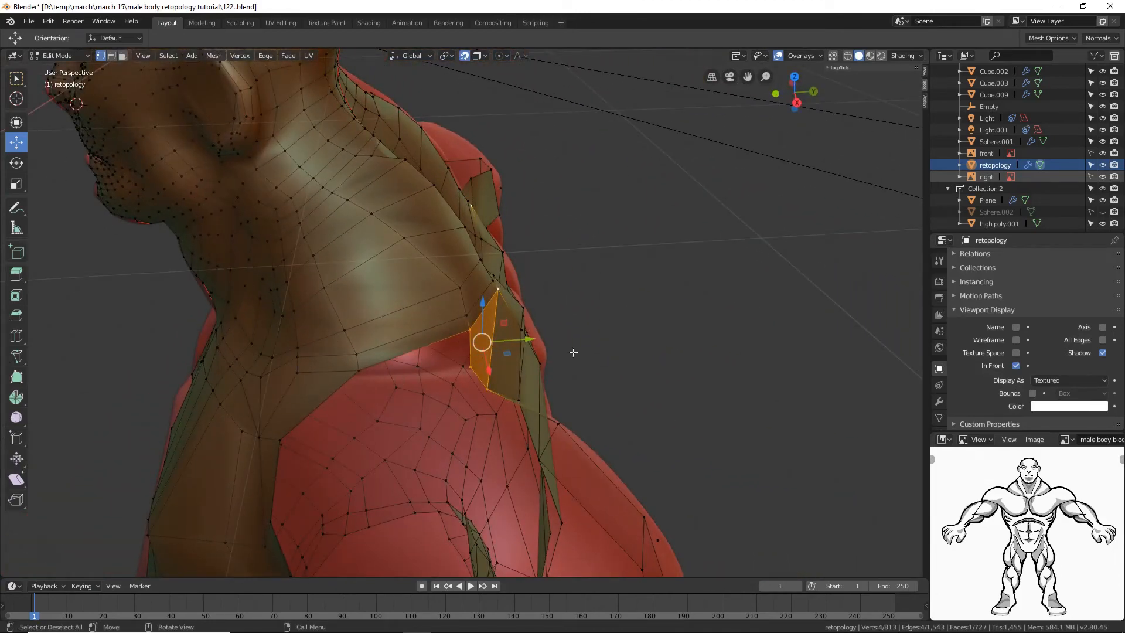
pyautogui.click(680, 373)
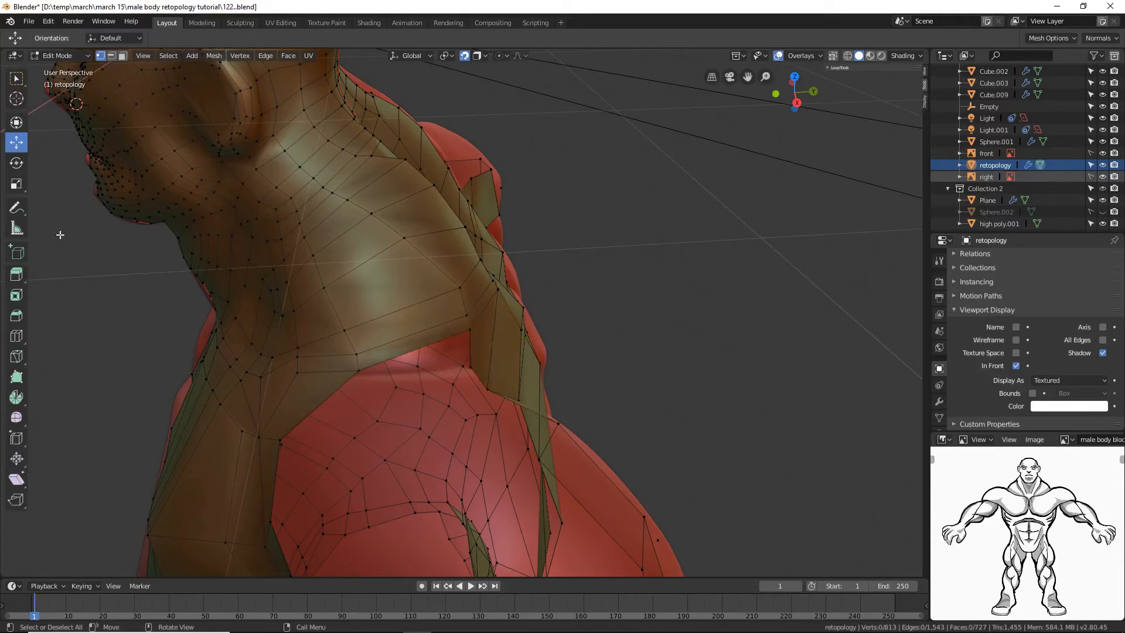
# Step: Add two quads with Poly Build along the neck-side border of the shoulder opening, continuing from the back towards the collarbone
pyautogui.click(16, 376)
pyautogui.moveTo(474, 328); pyautogui.dragTo(371, 395)
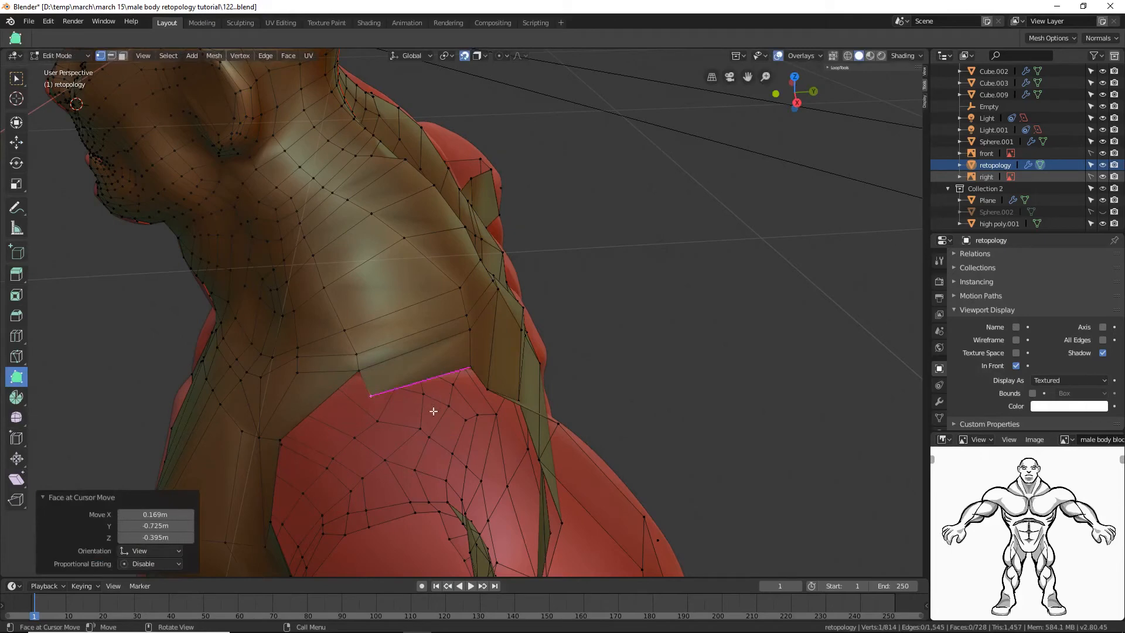
pyautogui.moveTo(473, 424); pyautogui.dragTo(516, 396, button='middle')
pyautogui.moveTo(526, 288); pyautogui.dragTo(491, 365)
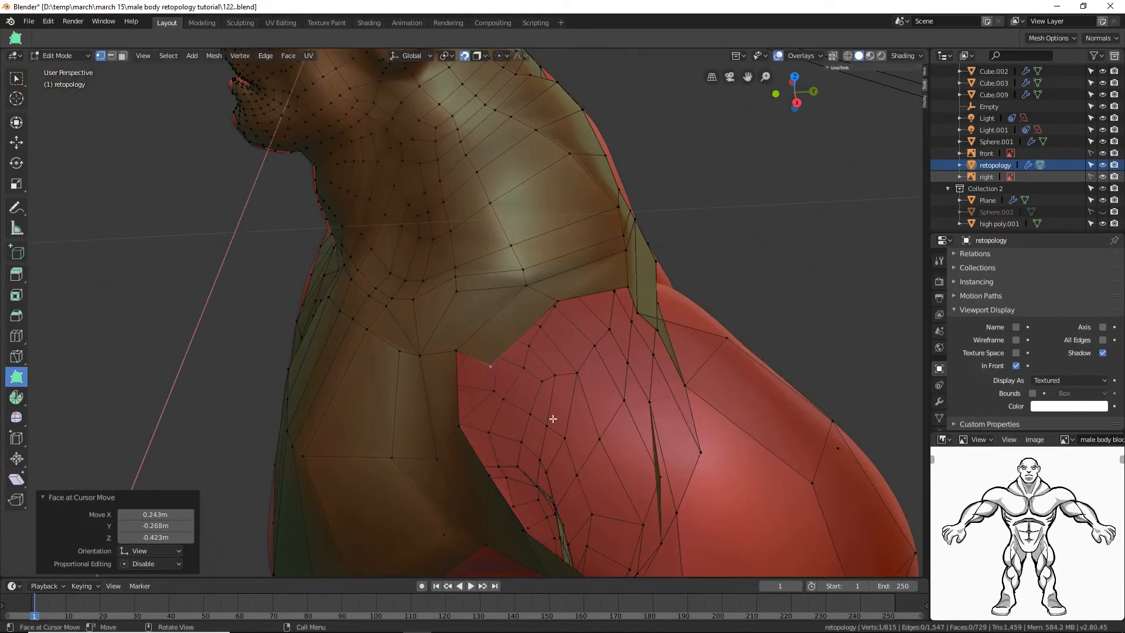
# Step: Continue the Poly Build row with quads along the front border of the shoulder opening towards the outer deltoid
pyautogui.moveTo(552, 418); pyautogui.dragTo(578, 372, button='middle')
pyautogui.moveTo(435, 231); pyautogui.dragTo(619, 350)
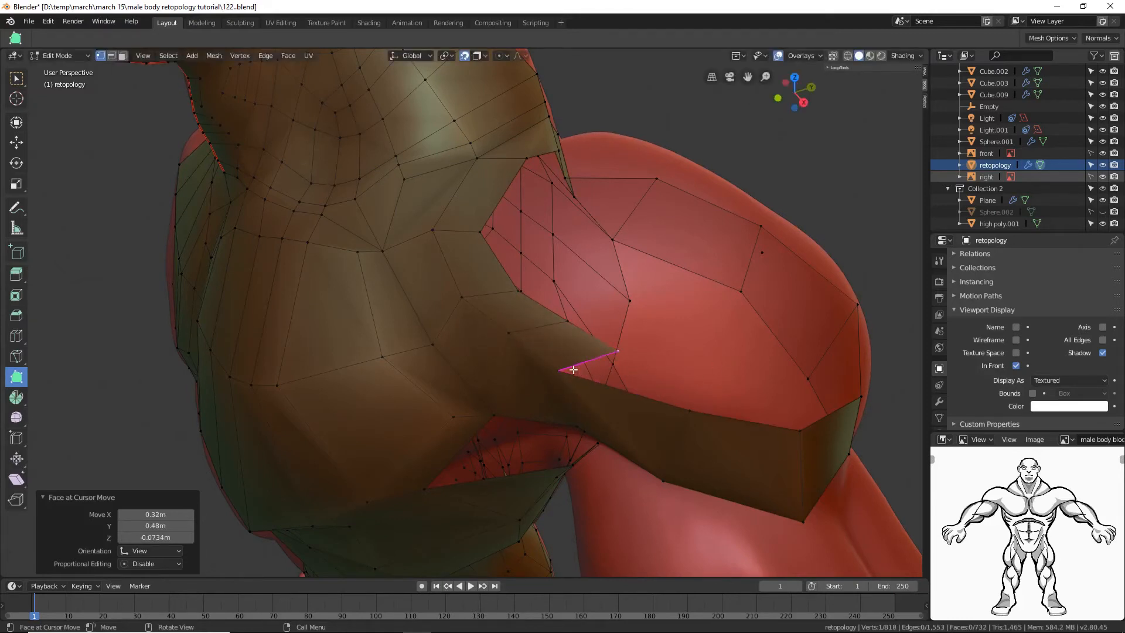
pyautogui.moveTo(563, 370); pyautogui.dragTo(715, 375)
# Step: Add three more quads with Poly Build along the strip around the outer end of the shoulder
pyautogui.moveTo(785, 334); pyautogui.dragTo(547, 314, button='middle')
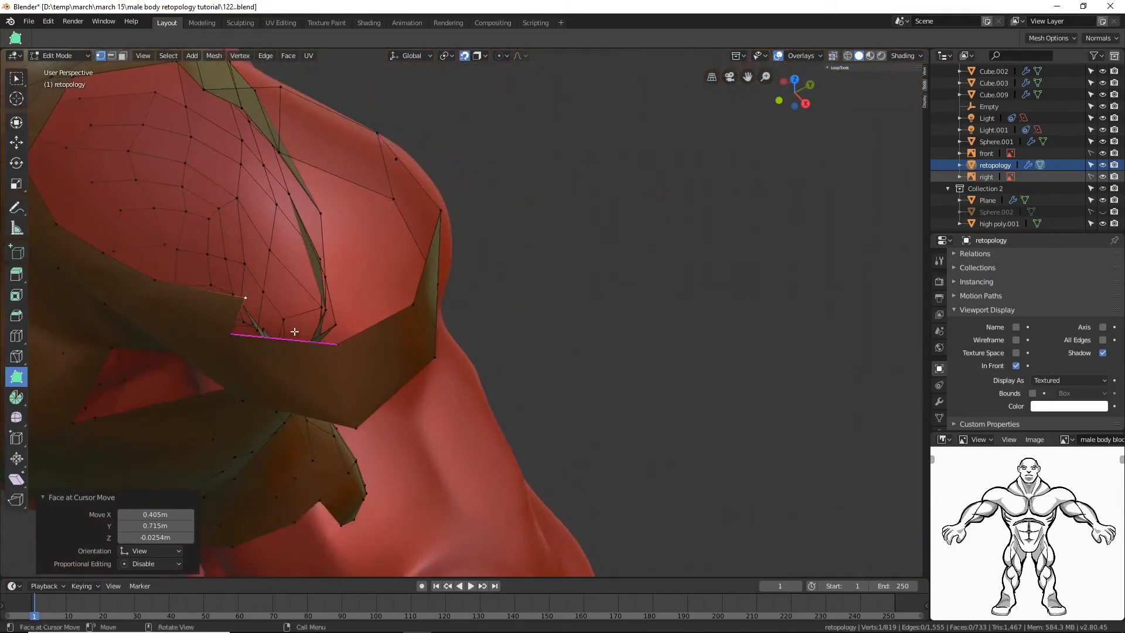
pyautogui.moveTo(232, 334); pyautogui.dragTo(310, 294)
pyautogui.moveTo(337, 344); pyautogui.dragTo(385, 271)
pyautogui.moveTo(465, 323); pyautogui.dragTo(547, 316, button='middle')
pyautogui.moveTo(410, 306); pyautogui.dragTo(463, 219)
# Step: Add two Poly Build quads above the rear shoulder strip, continuing the row towards the upper back
pyautogui.moveTo(657, 309); pyautogui.dragTo(567, 290, button='middle')
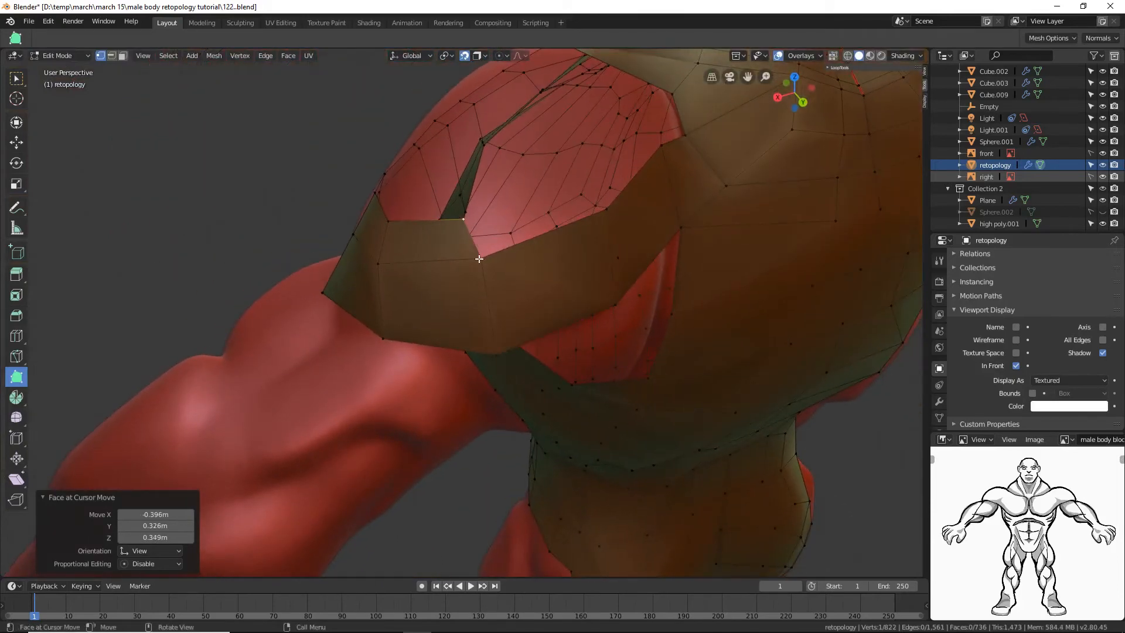
pyautogui.moveTo(478, 255); pyautogui.dragTo(533, 188)
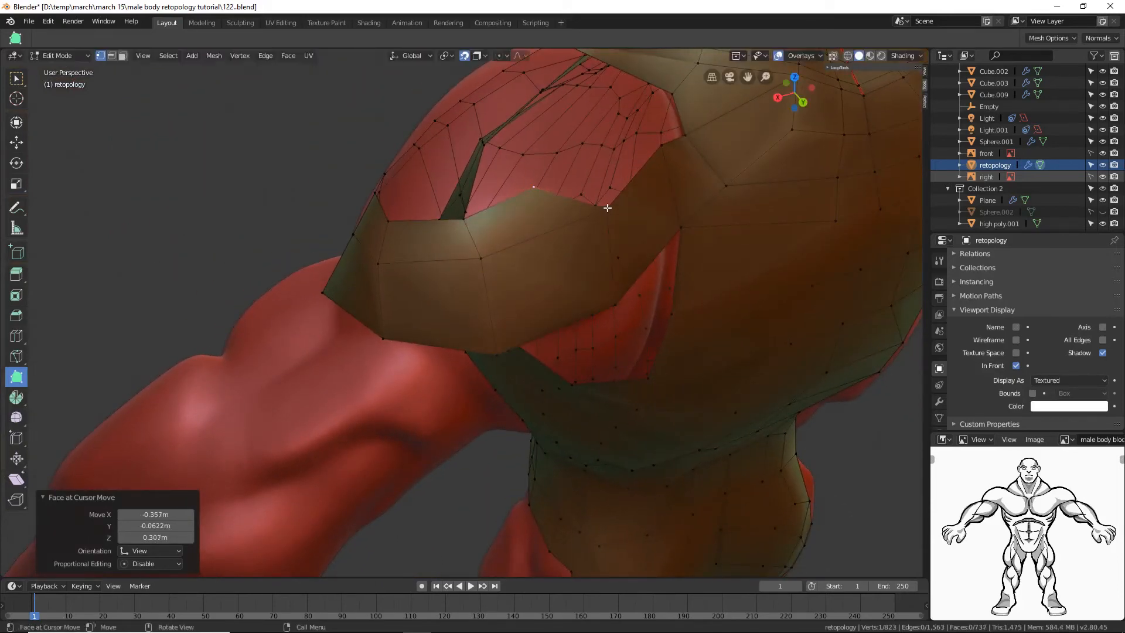
pyautogui.moveTo(607, 208); pyautogui.dragTo(613, 126)
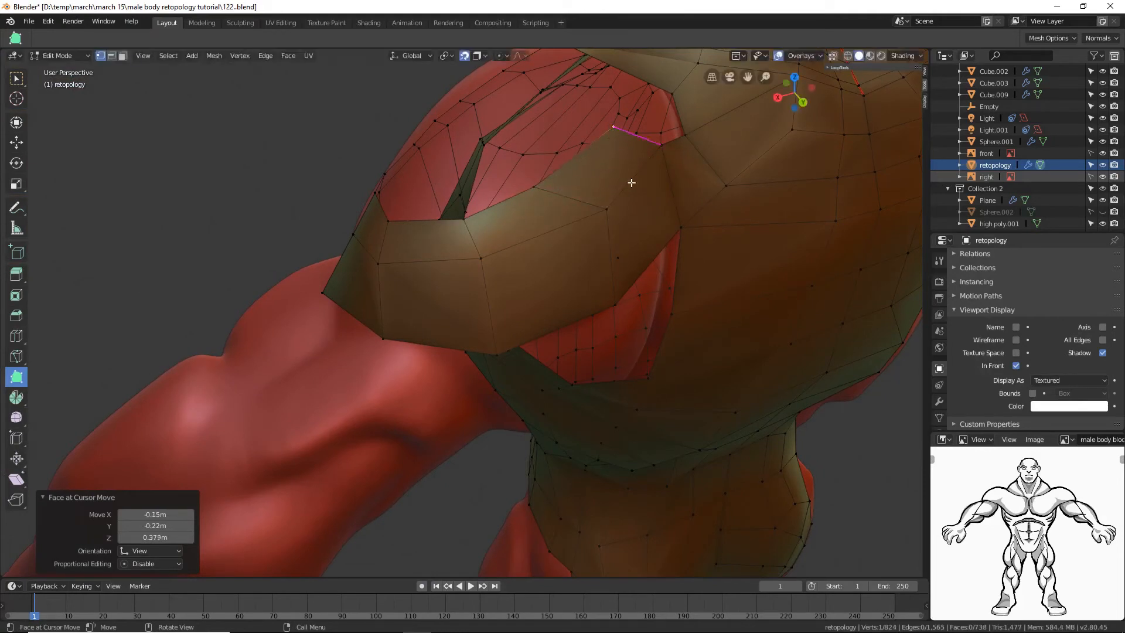
pyautogui.click(859, 458)
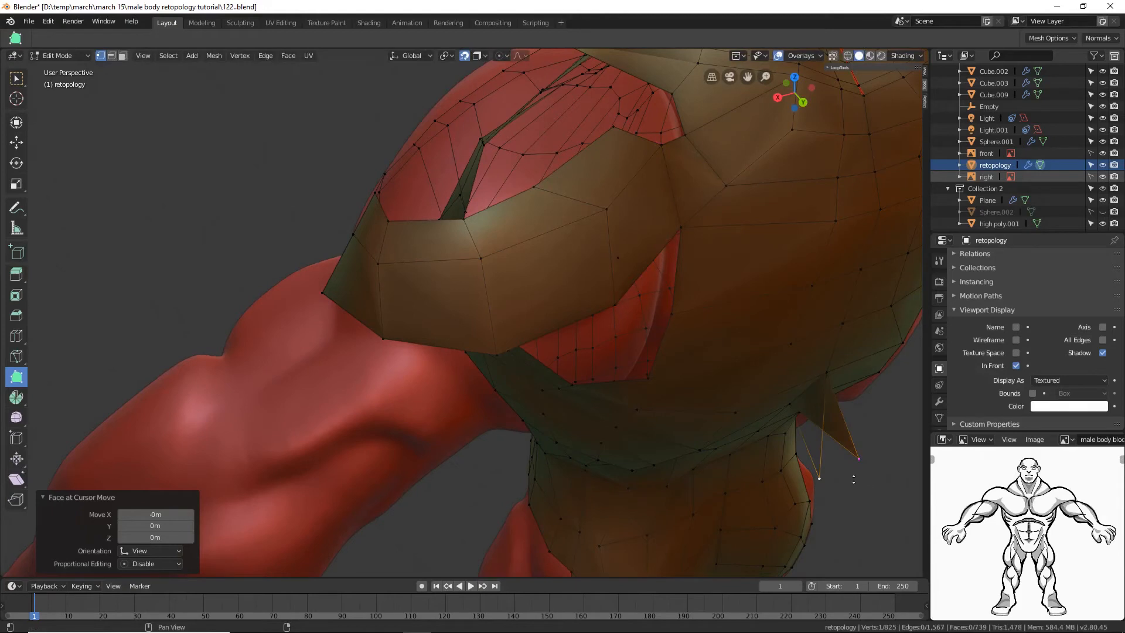
pyautogui.click(17, 78)
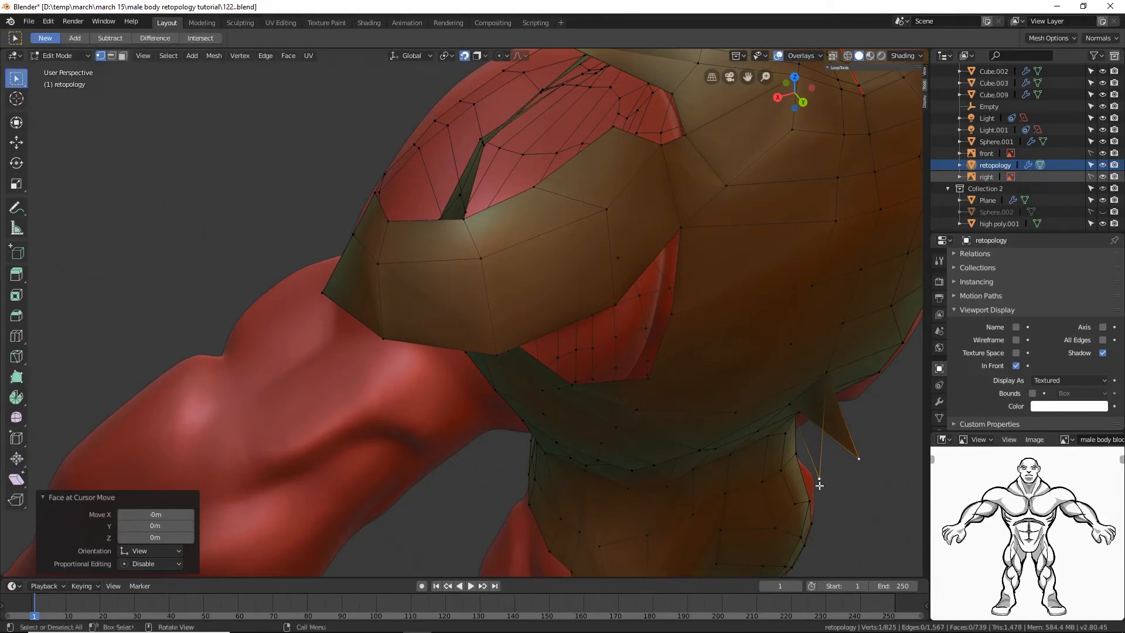
pyautogui.moveTo(796, 87); pyautogui.dragTo(908, 109)
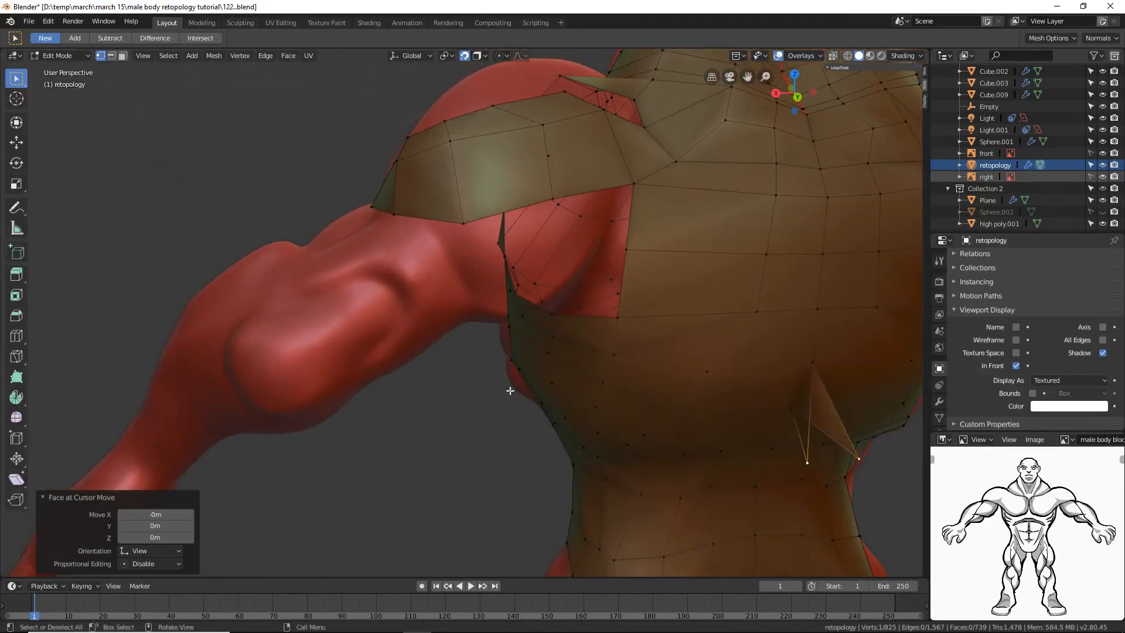
pyautogui.press('x')
pyautogui.click(487, 376)
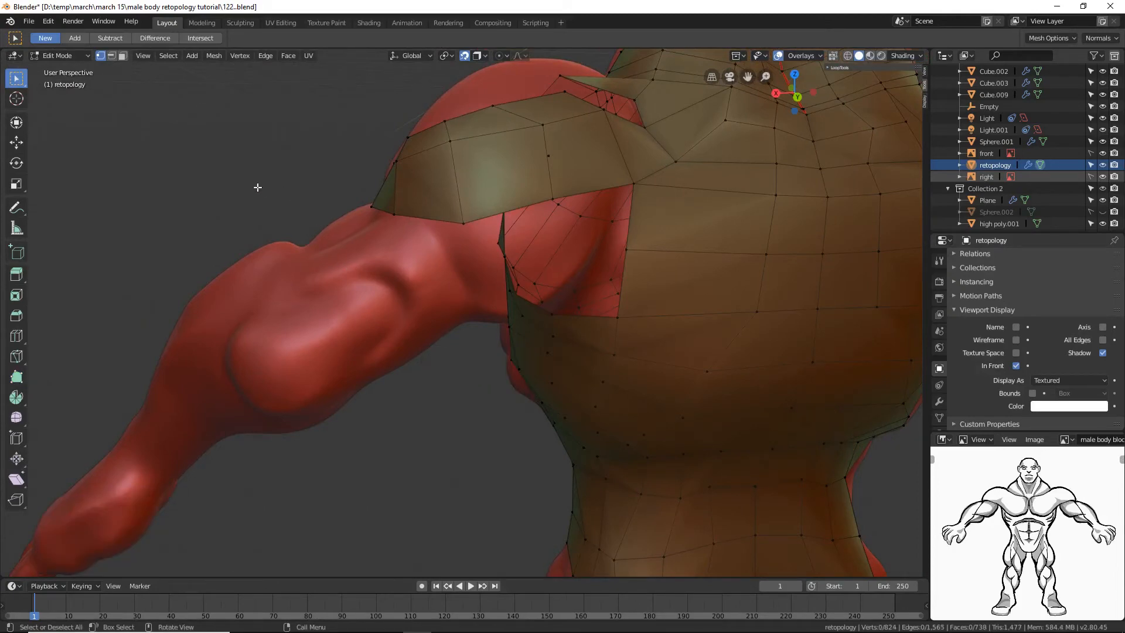
# Step: Fill a quad from the four vertices at the upper-back corner of the shoulder opening to close the row around it
pyautogui.moveTo(258, 187); pyautogui.dragTo(528, 334, button='middle')
pyautogui.scroll(2, 598, 311)
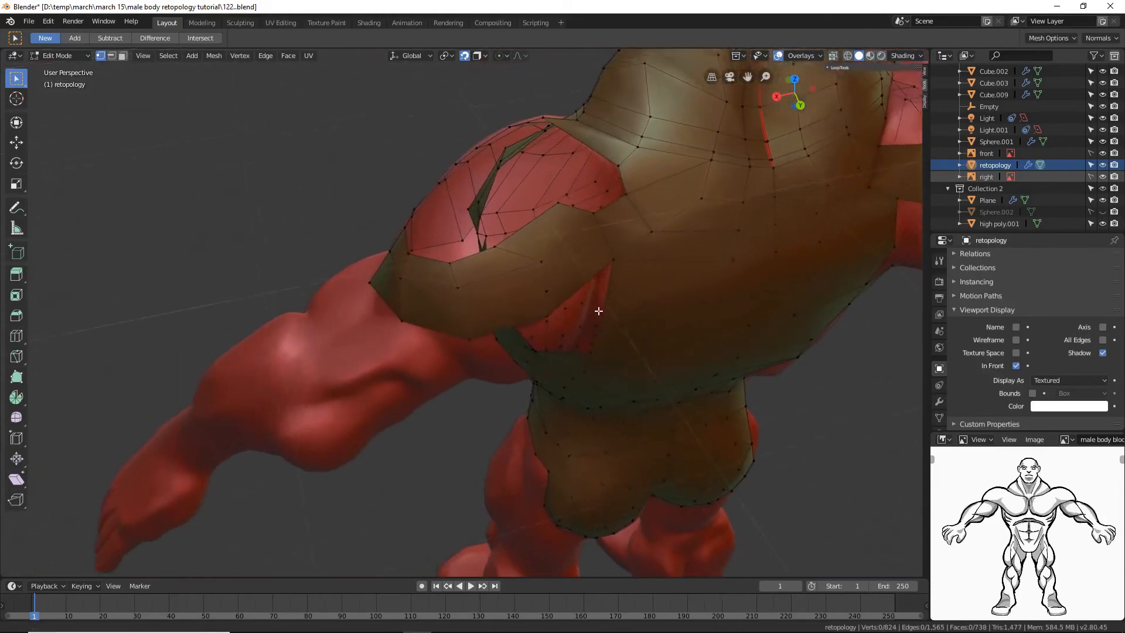
pyautogui.moveTo(598, 311); pyautogui.dragTo(604, 268, button='middle')
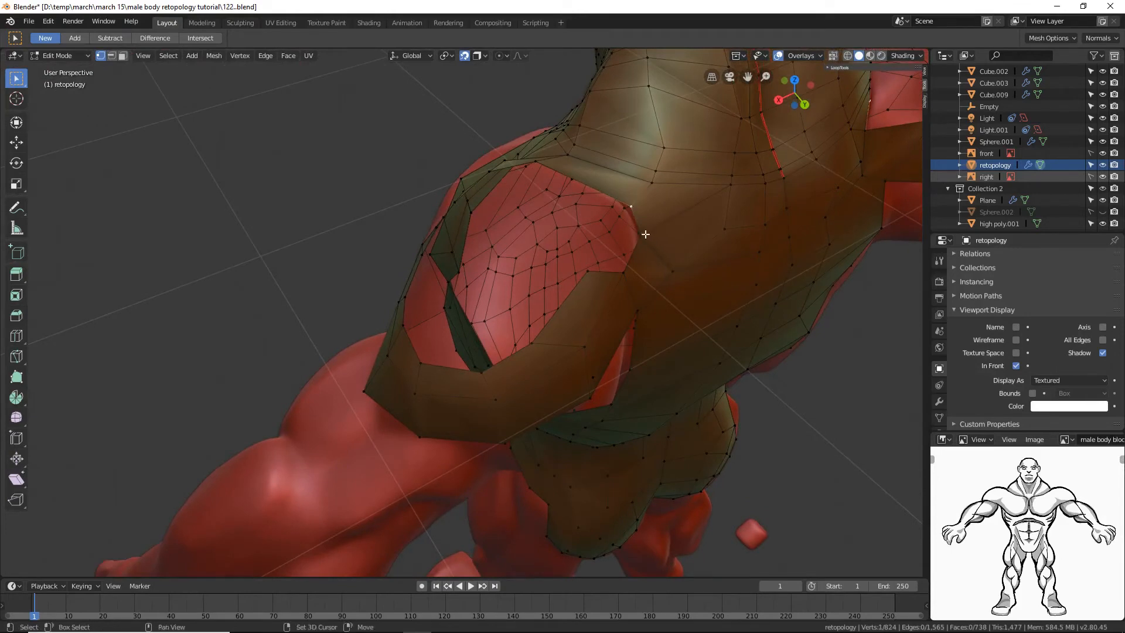
pyautogui.keyDown('shift'); pyautogui.click(641, 236); pyautogui.keyUp('shift')
pyautogui.keyDown('shift'); pyautogui.click(624, 272); pyautogui.keyUp('shift')
pyautogui.keyDown('shift'); pyautogui.click(590, 269); pyautogui.keyUp('shift')
pyautogui.press('f')
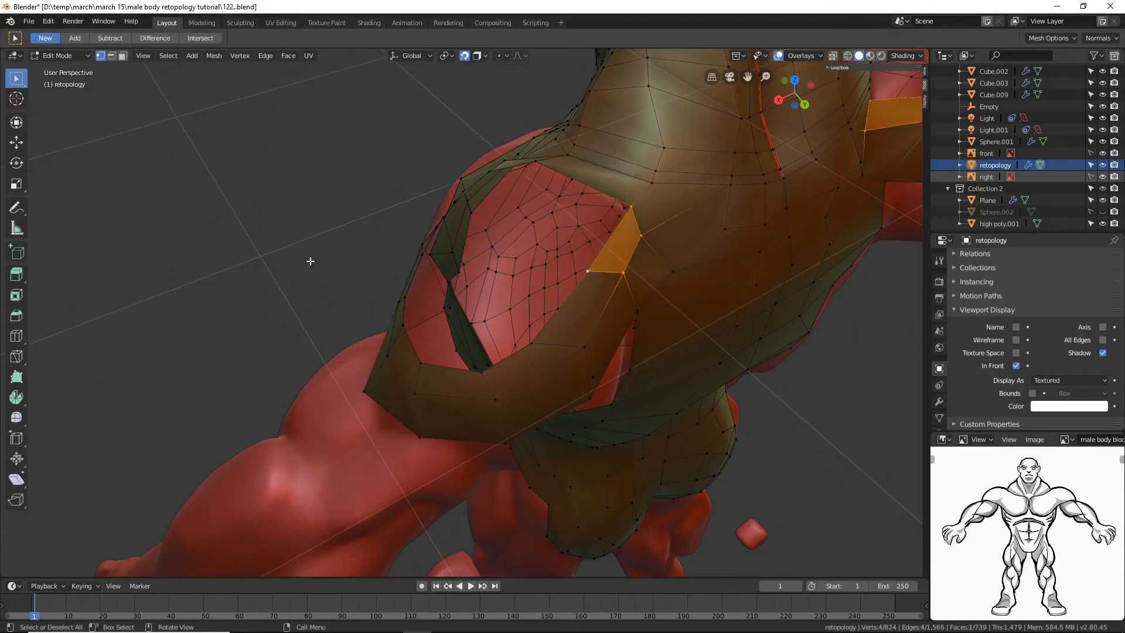
# Step: Select the border loop of the remaining opening on top of the shoulder and close it with Grid Fill, span 4 and offset 0
pyautogui.moveTo(310, 261); pyautogui.dragTo(397, 333, button='middle')
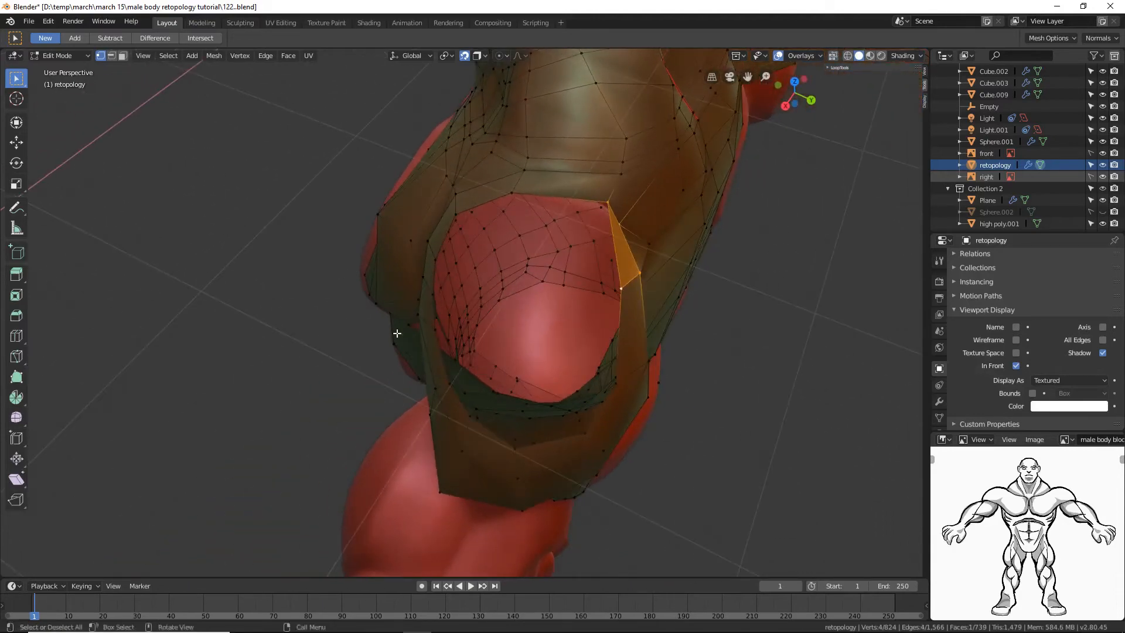
pyautogui.keyDown('alt'); pyautogui.click(481, 420); pyautogui.keyUp('alt')
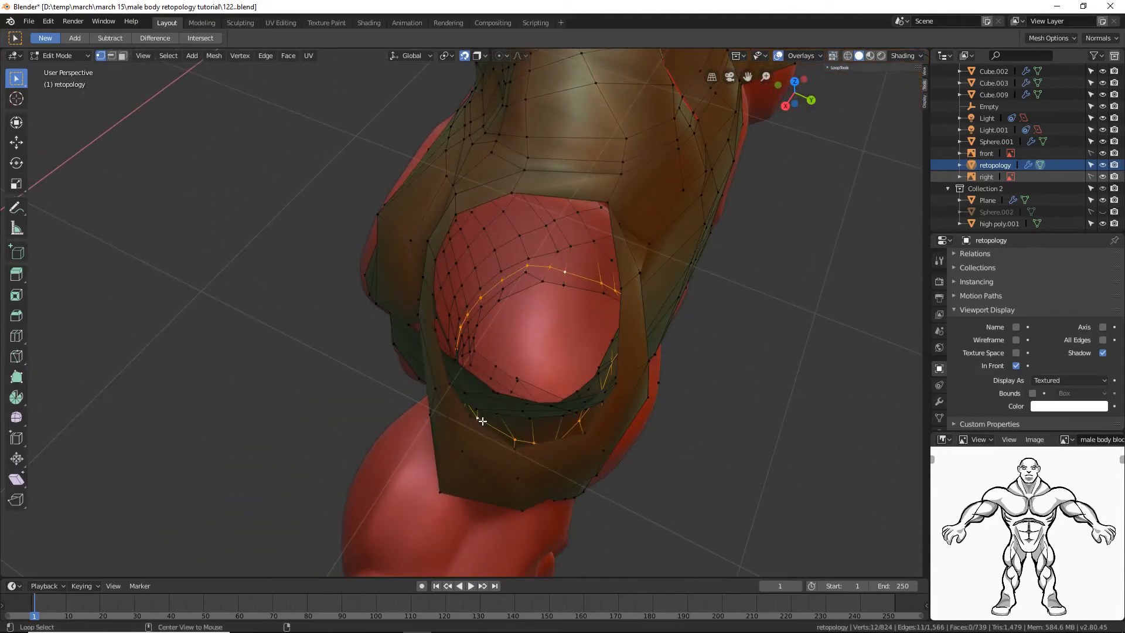
pyautogui.moveTo(552, 447); pyautogui.dragTo(497, 249, button='middle')
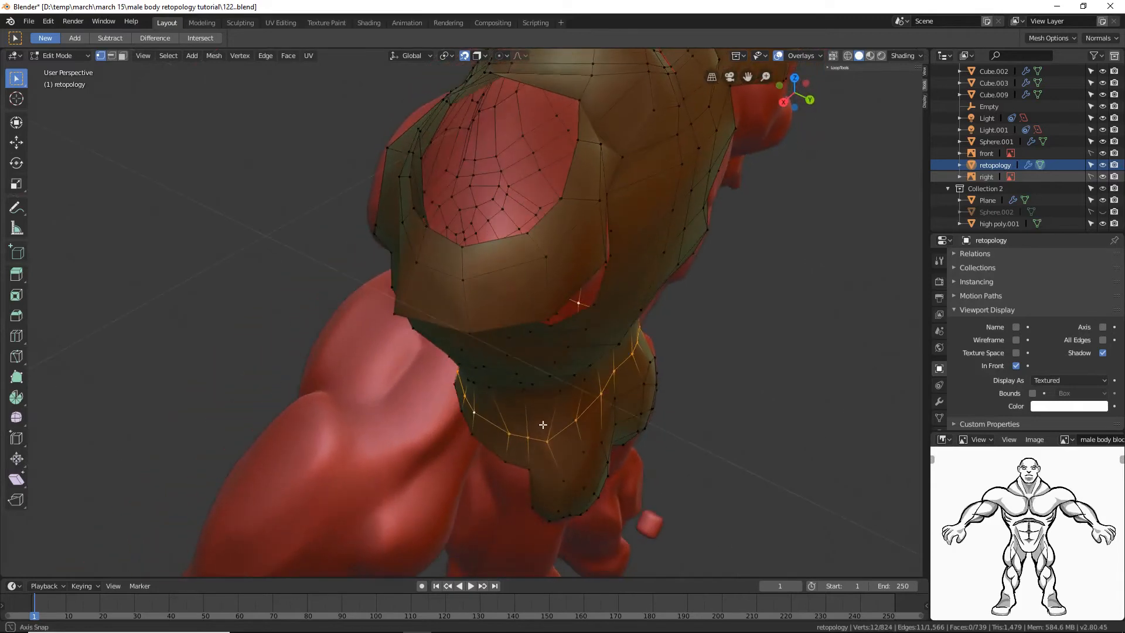
pyautogui.keyDown('alt'); pyautogui.click(493, 240); pyautogui.keyUp('alt')
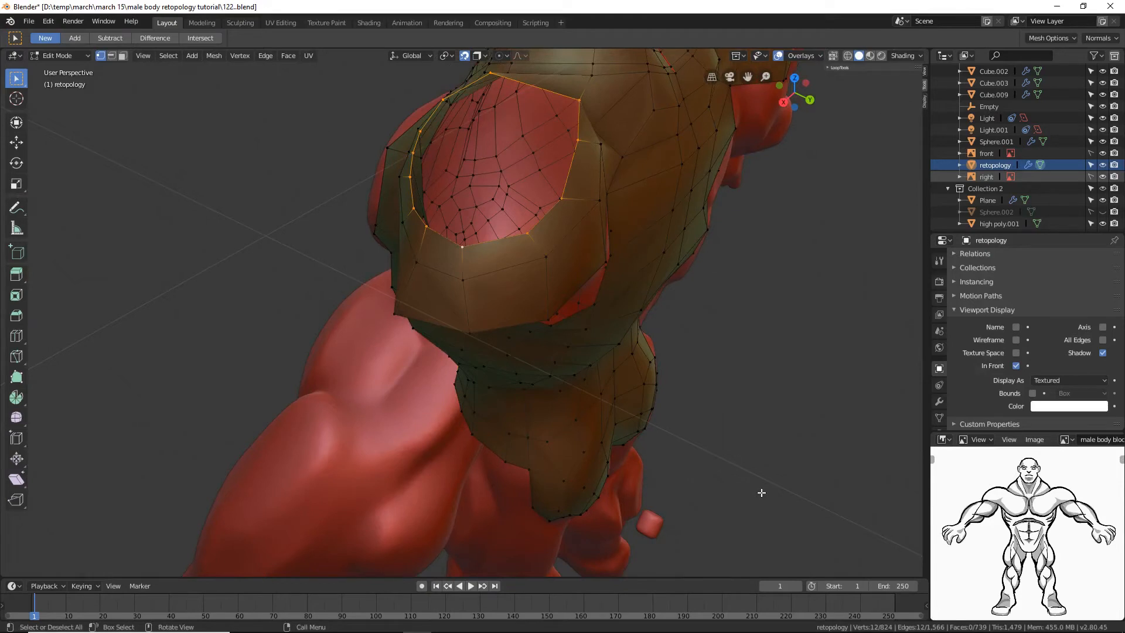
pyautogui.press('ctrl')
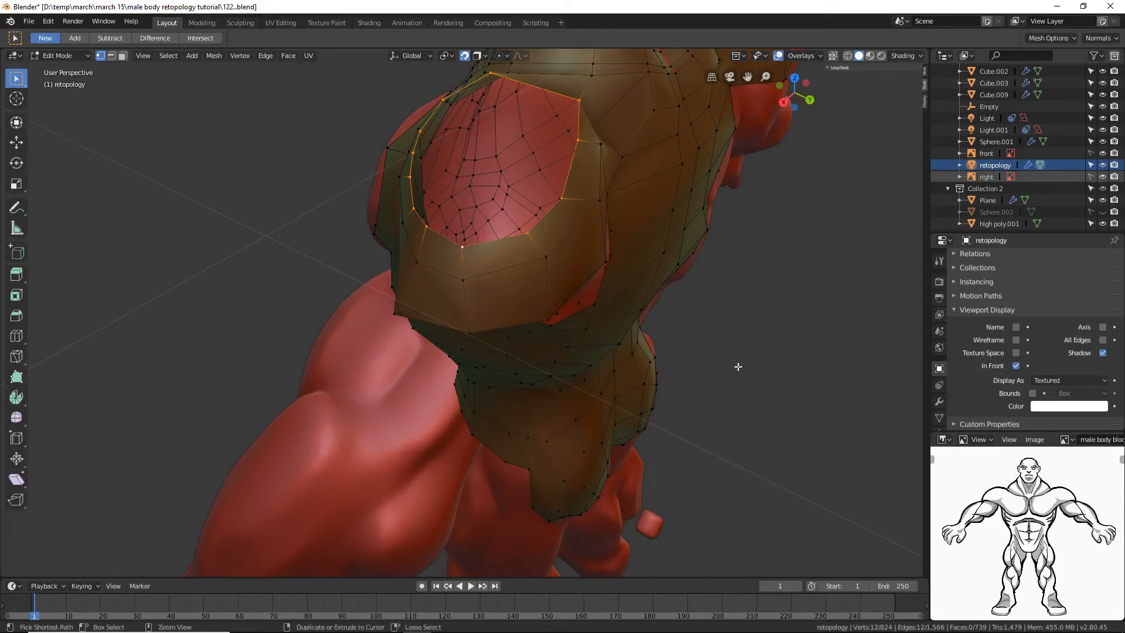
pyautogui.hotkey('ctrl', 'f')
pyautogui.click(737, 367)
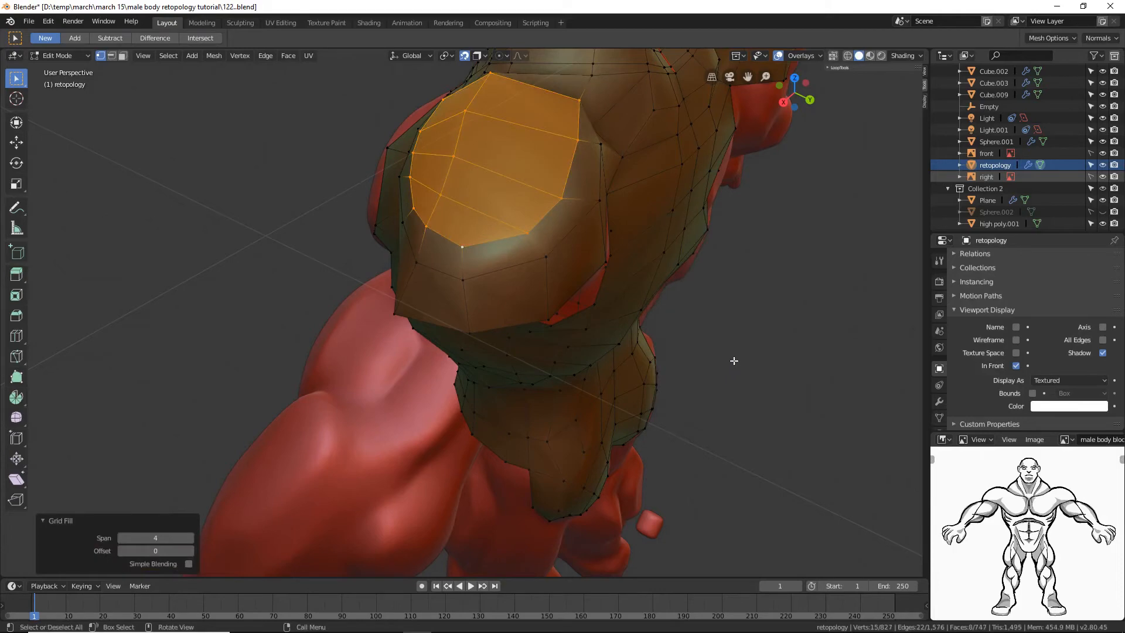
# Step: Apply Smooth Vertices twice, with smoothing 0.500, to the filled patch on top of the shoulder
pyautogui.moveTo(449, 329); pyautogui.dragTo(626, 270, button='middle')
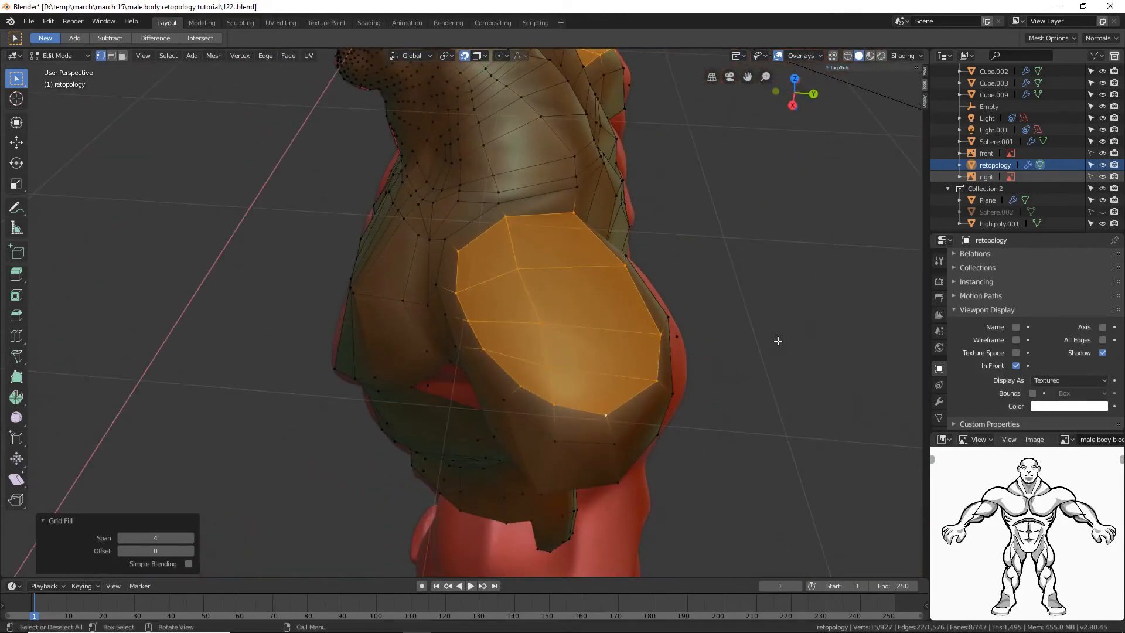
pyautogui.click(237, 55)
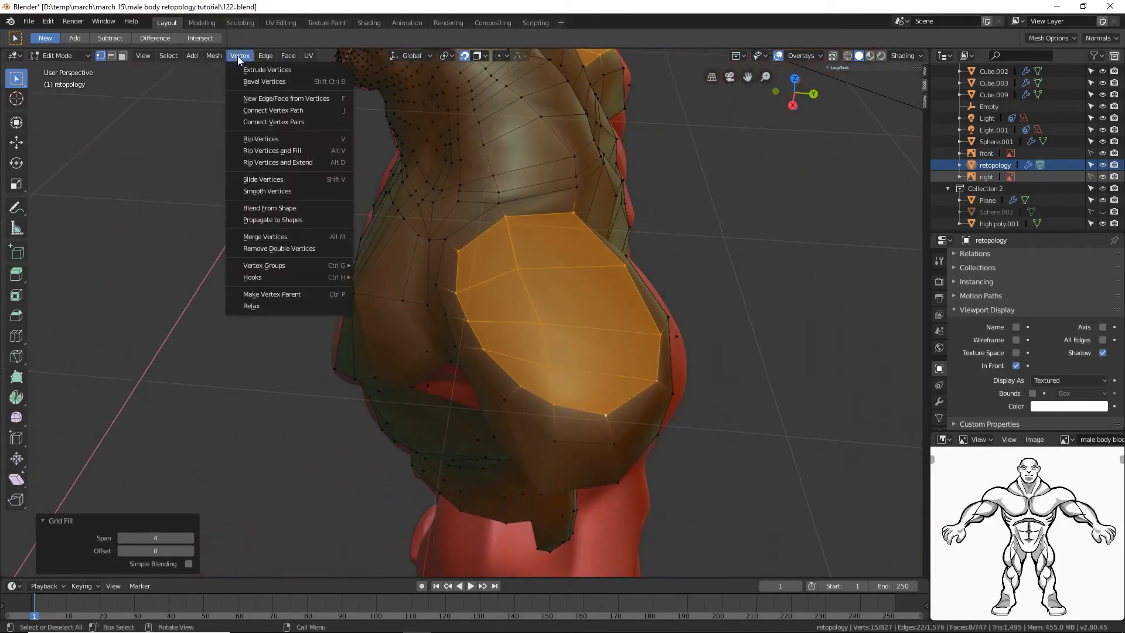
pyautogui.click(300, 191)
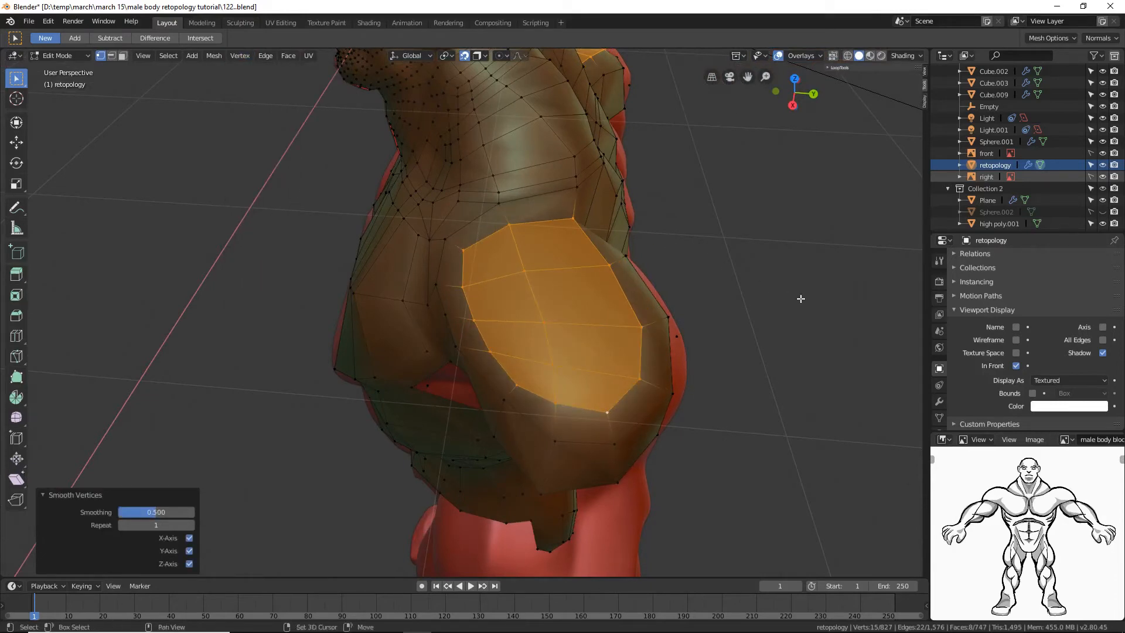
pyautogui.hotkey('shift', 'r')
# Step: Re-snap the smoothed shoulder patch to the sculpt in place, deselect it, and save the file as incremental version 123
pyautogui.press('g')
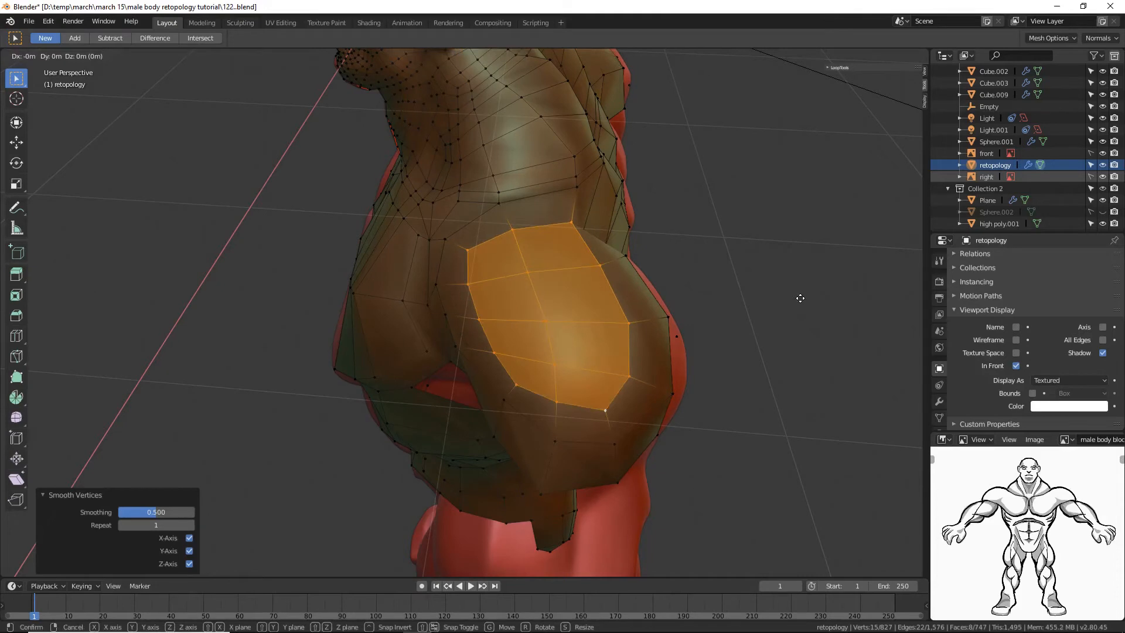
pyautogui.click(801, 299)
pyautogui.click(800, 298)
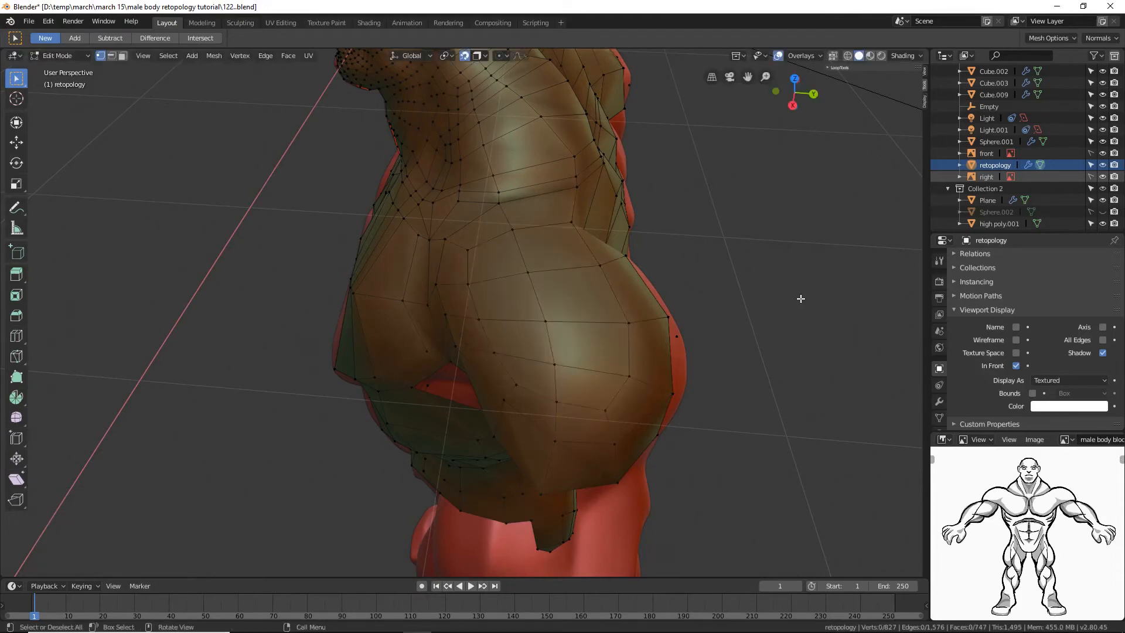
pyautogui.hotkey('ctrl', 'alt', 's')
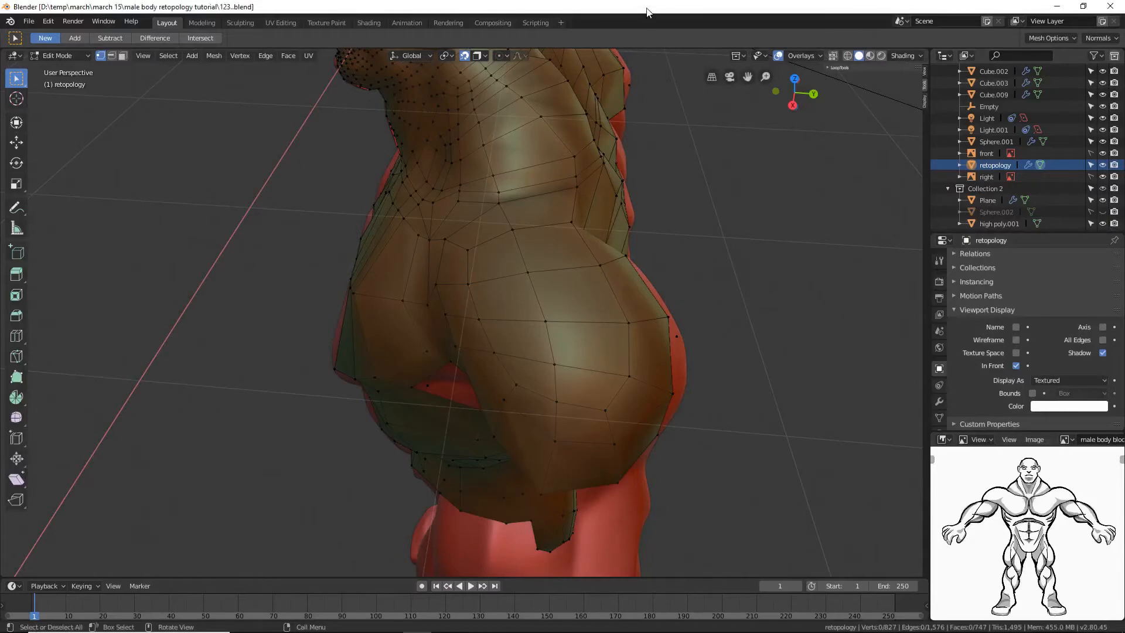
# Step: Fill a quad from the four vertices between chest and shoulder at the front armpit, deselect it, and save as incremental version 125
pyautogui.moveTo(397, 312); pyautogui.dragTo(445, 287, button='middle')
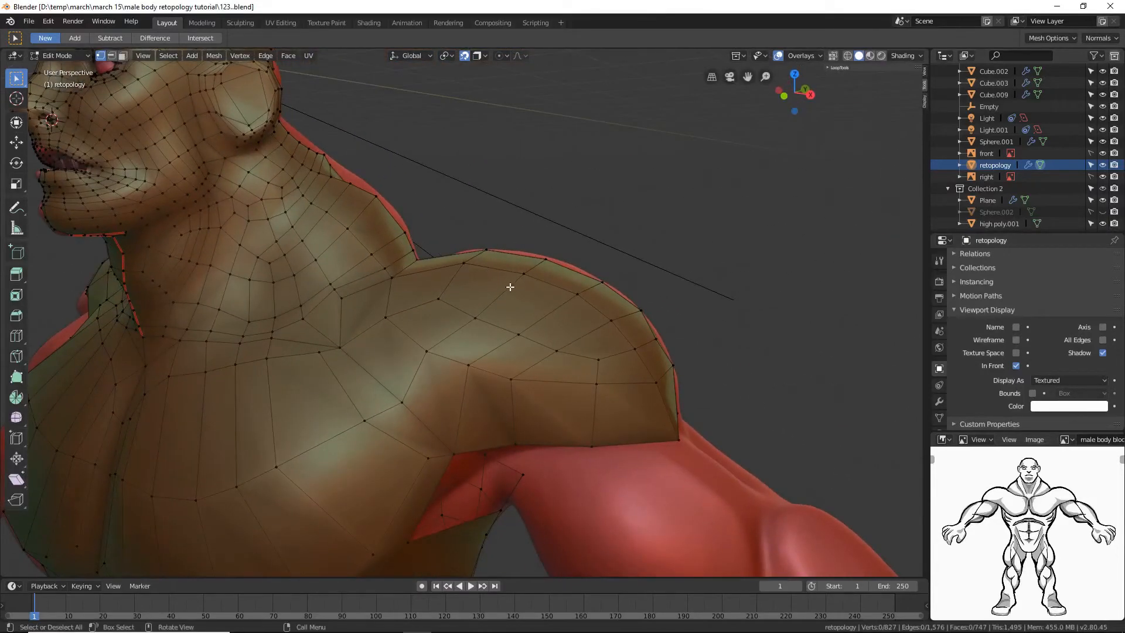
pyautogui.keyDown('ctrl'); pyautogui.moveTo(511, 285); pyautogui.dragTo(512, 314, button='middle'); pyautogui.keyUp('ctrl')
pyautogui.moveTo(397, 324); pyautogui.dragTo(466, 353, button='middle')
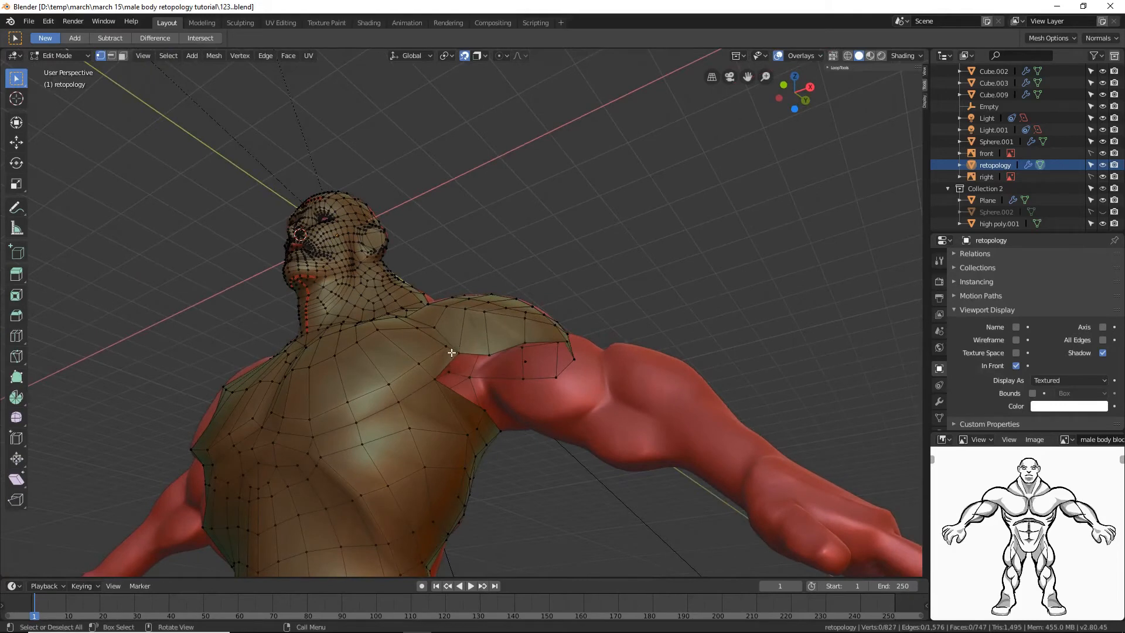
pyautogui.click(451, 352)
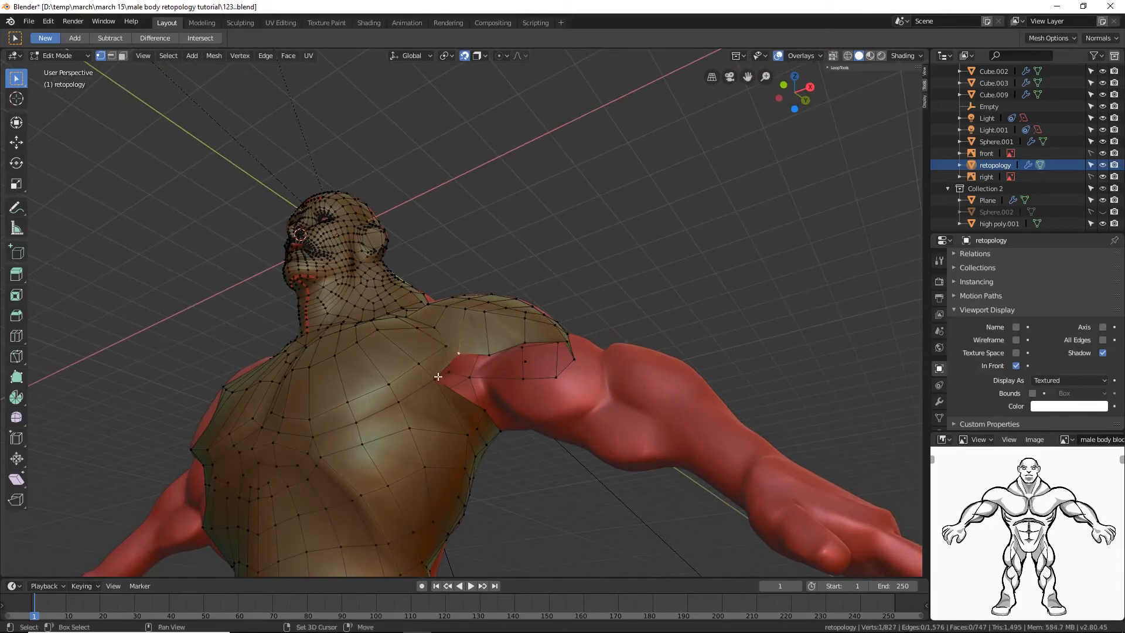
pyautogui.keyDown('shift'); pyautogui.click(436, 378); pyautogui.keyUp('shift')
pyautogui.keyDown('shift'); pyautogui.click(487, 353); pyautogui.keyUp('shift')
pyautogui.press('f')
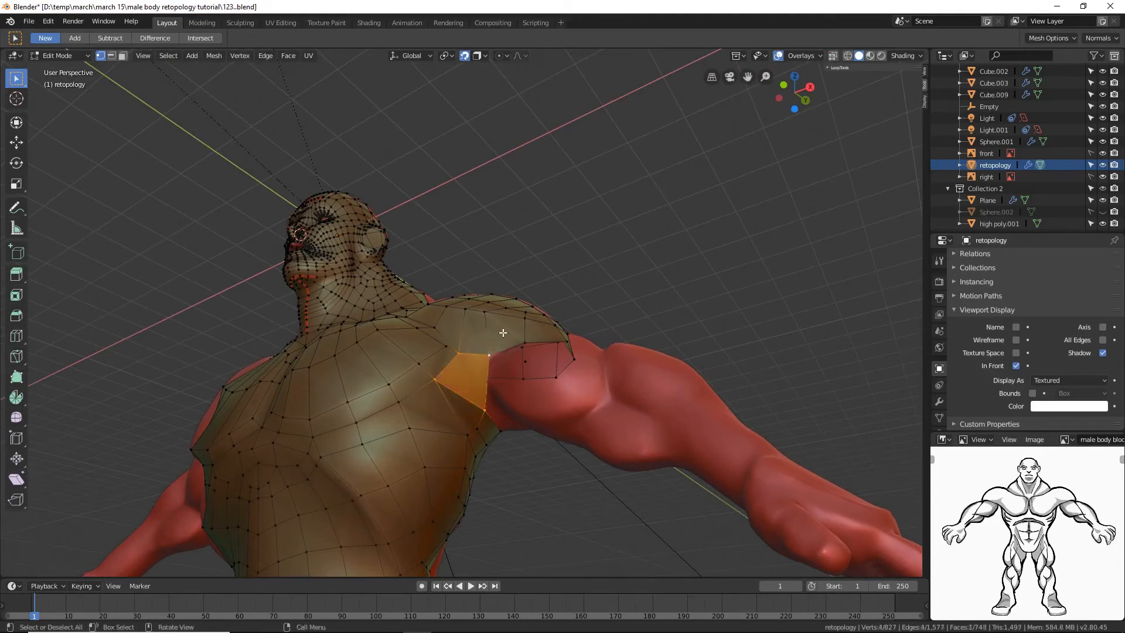
pyautogui.hotkey('alt', 'a')
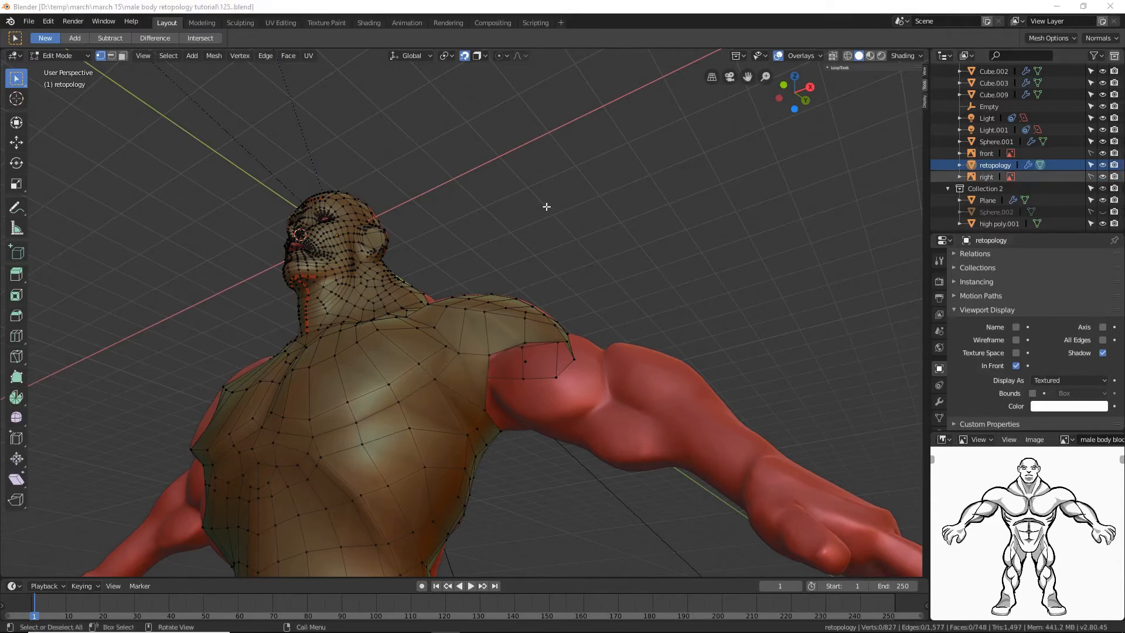
pyautogui.click(556, 8)
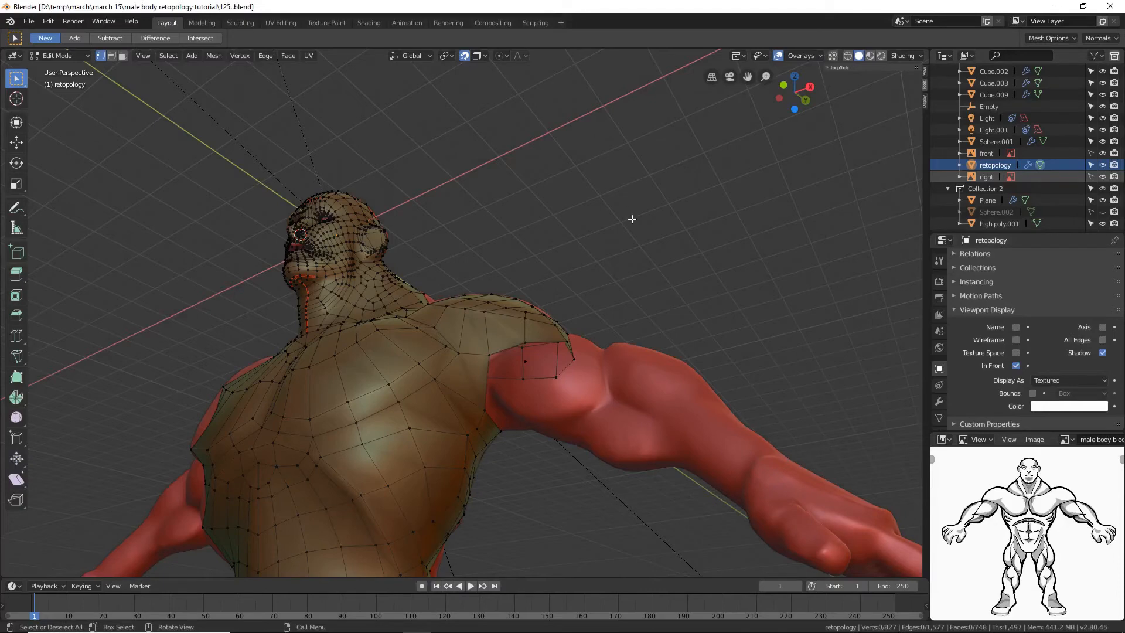
# Step: Pull a new quad with Poly Build from the lower edge of the rear shoulder into the upper-back gap, and return to the selection tool
pyautogui.moveTo(631, 219); pyautogui.dragTo(403, 250, button='middle')
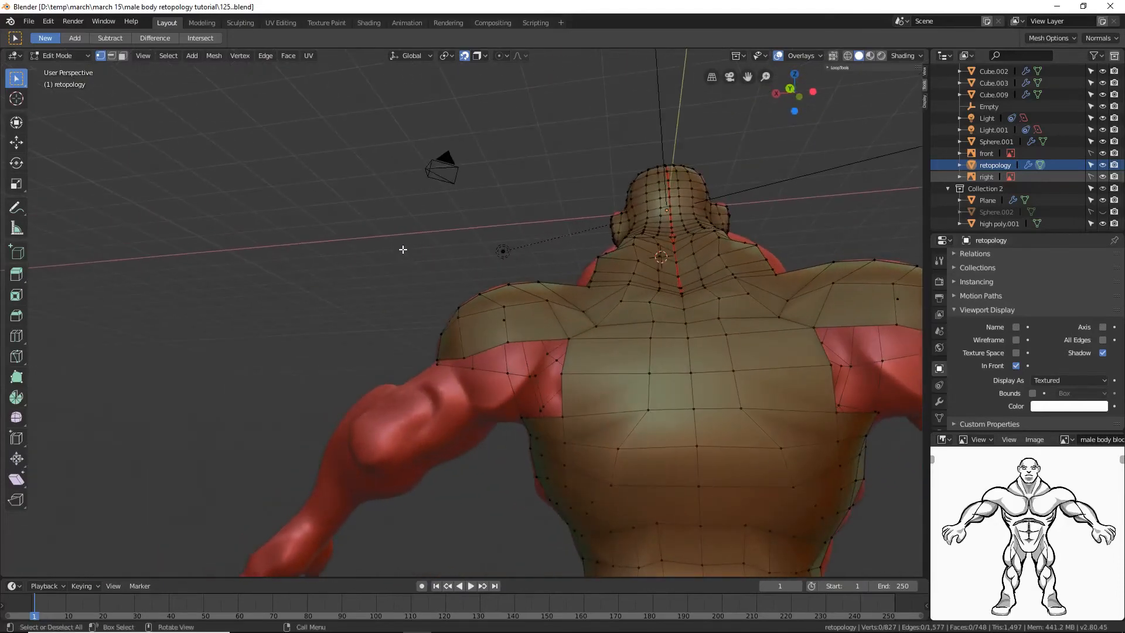
pyautogui.moveTo(523, 347); pyautogui.dragTo(553, 329, button='middle')
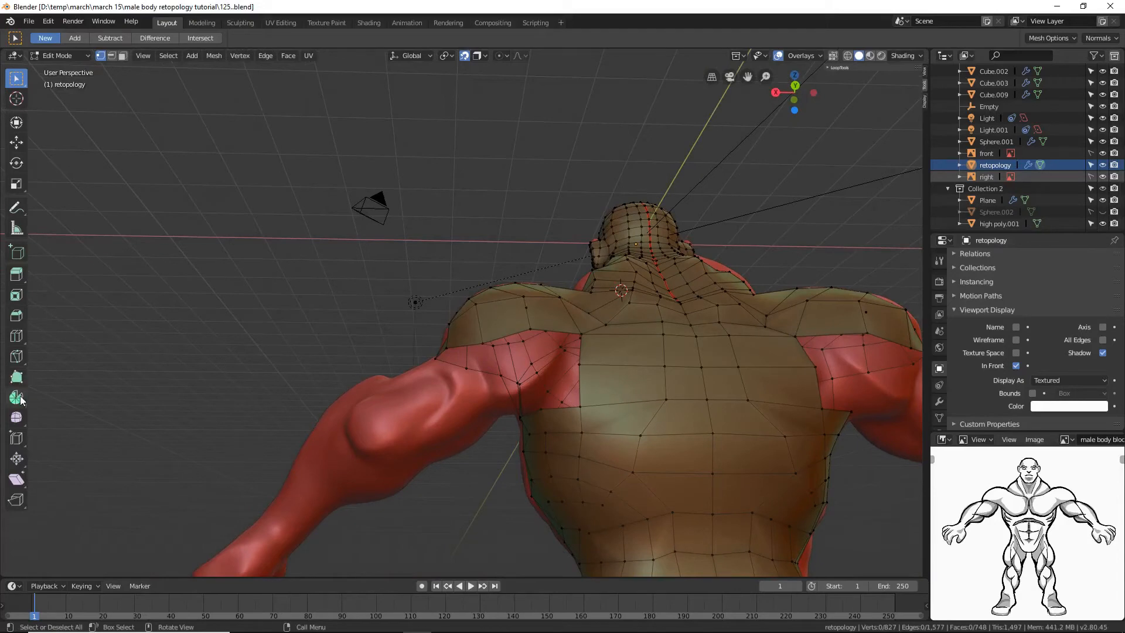
pyautogui.click(16, 377)
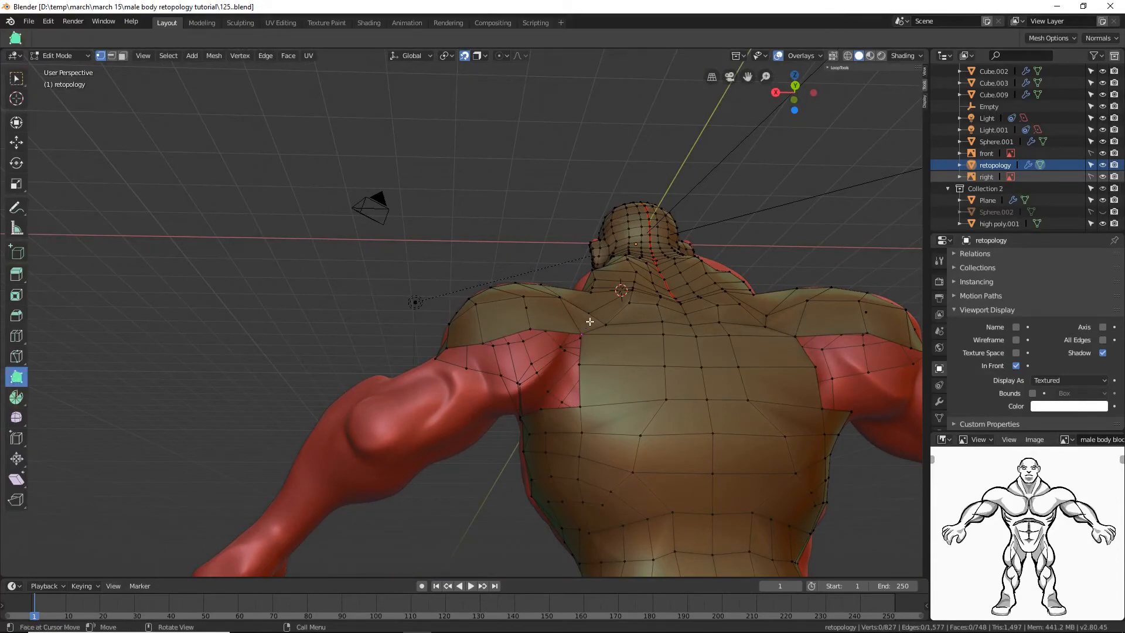
pyautogui.moveTo(531, 356); pyautogui.dragTo(530, 356)
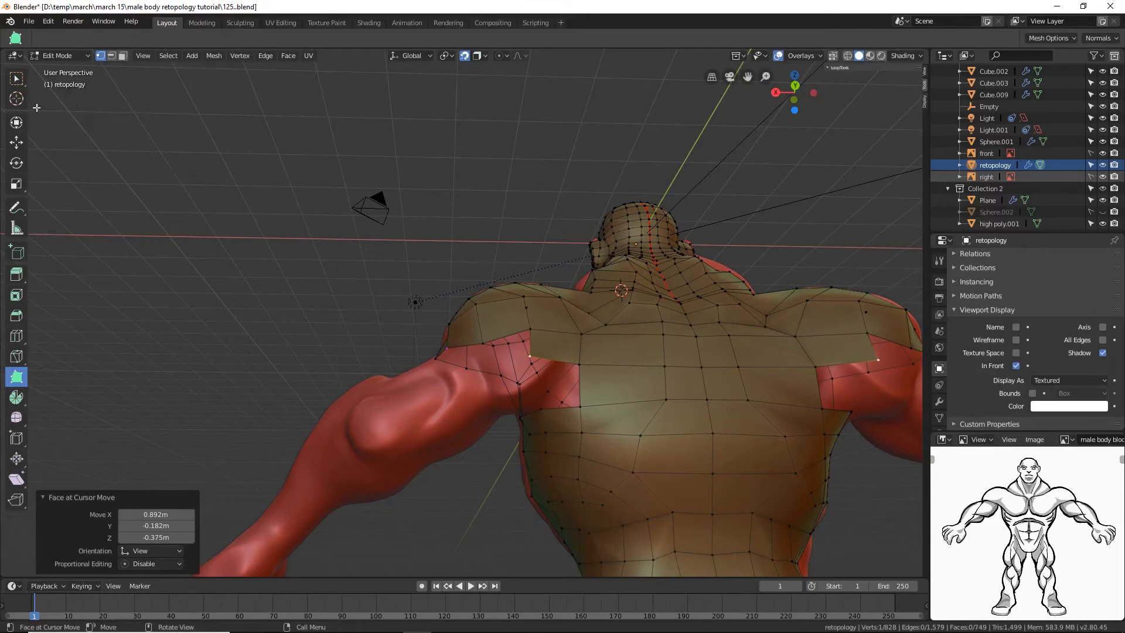
pyautogui.click(16, 80)
# Step: Fill the quad directly below the new upper-back face from its four corner vertices, deselect it, and save as incremental version 126
pyautogui.moveTo(454, 387); pyautogui.dragTo(573, 362, button='middle')
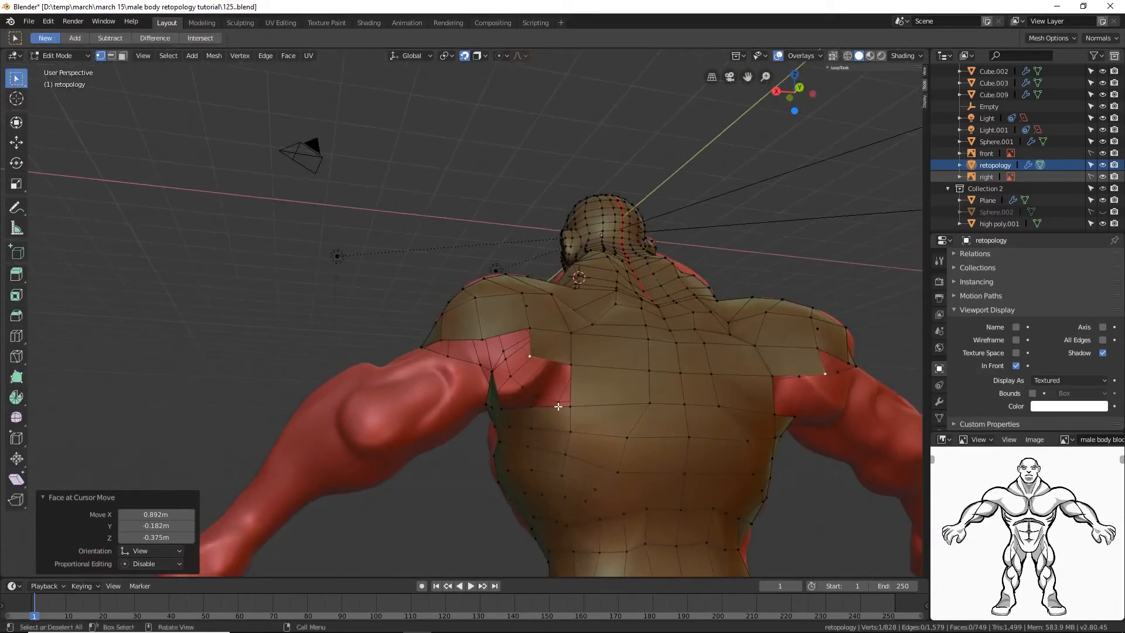
pyautogui.keyDown('shift'); pyautogui.click(572, 362); pyautogui.keyUp('shift')
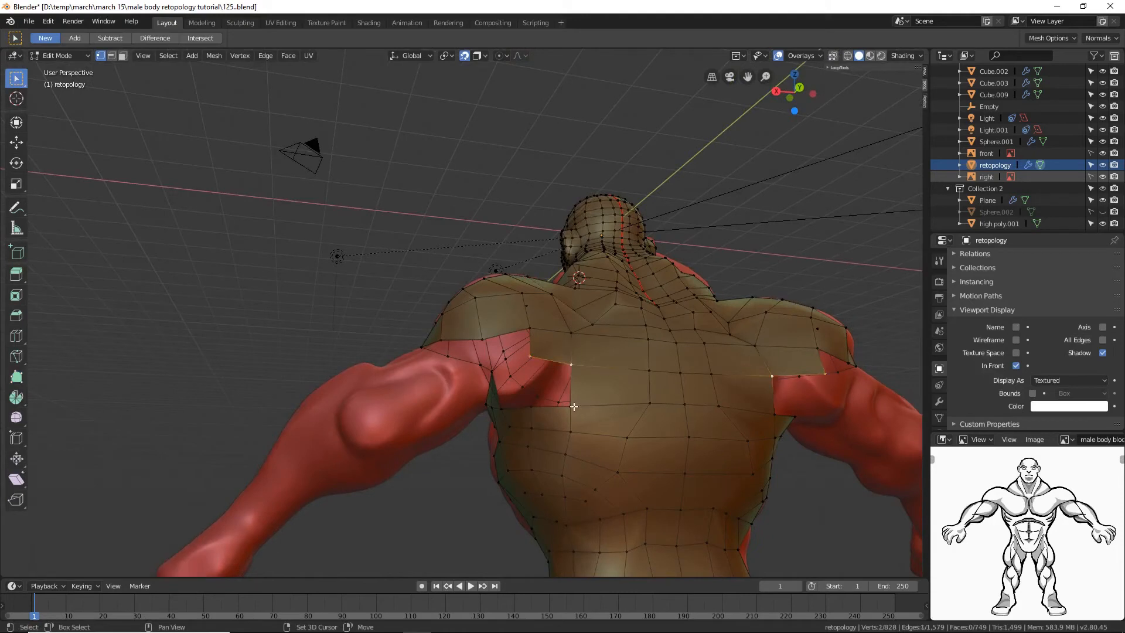
pyautogui.keyDown('shift'); pyautogui.click(572, 405); pyautogui.keyUp('shift')
pyautogui.keyDown('shift'); pyautogui.click(530, 405); pyautogui.keyUp('shift')
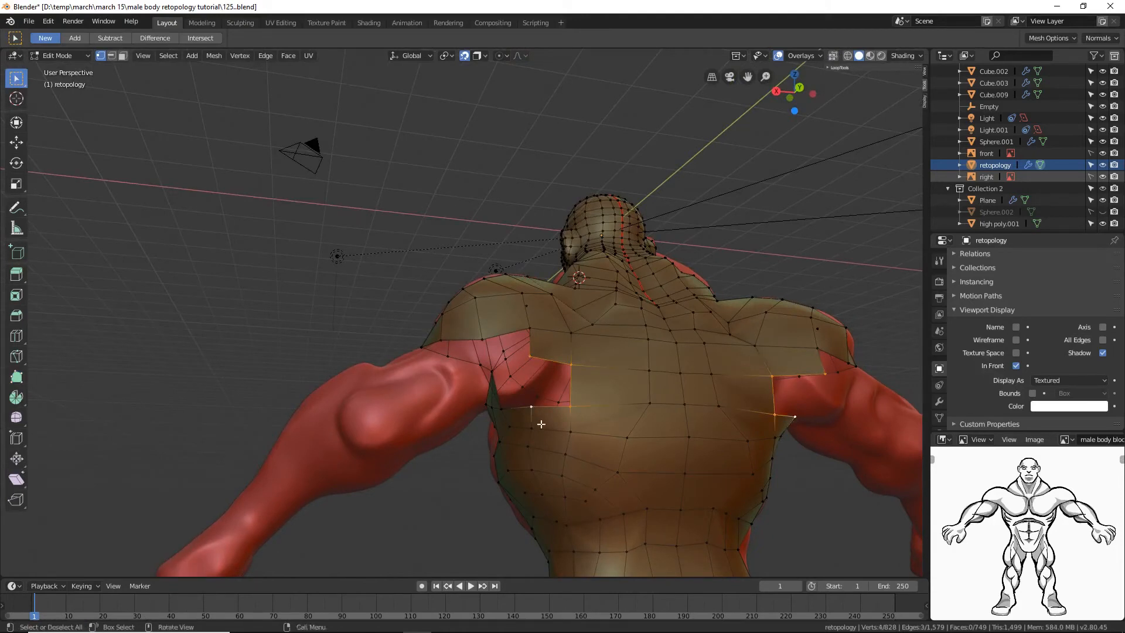
pyautogui.press('f')
pyautogui.hotkey('alt', 'a')
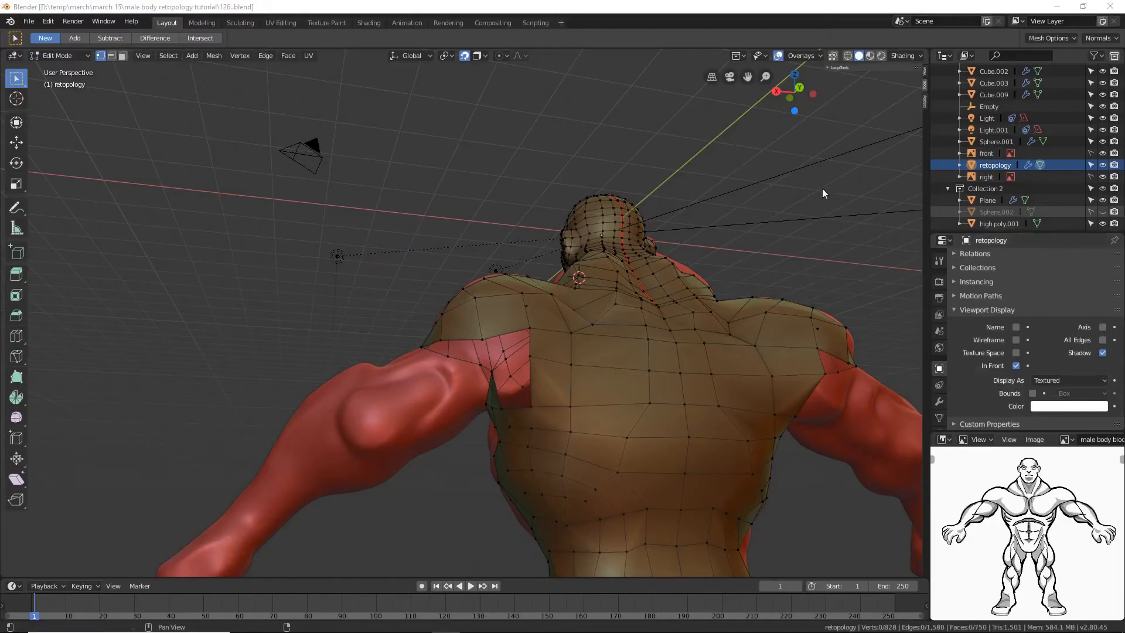
# Step: Extrude a vertex from the rear shoulder rim down into the armpit gap and fill a quad joining it to the back patch
pyautogui.moveTo(641, 106); pyautogui.dragTo(529, 263, button='middle')
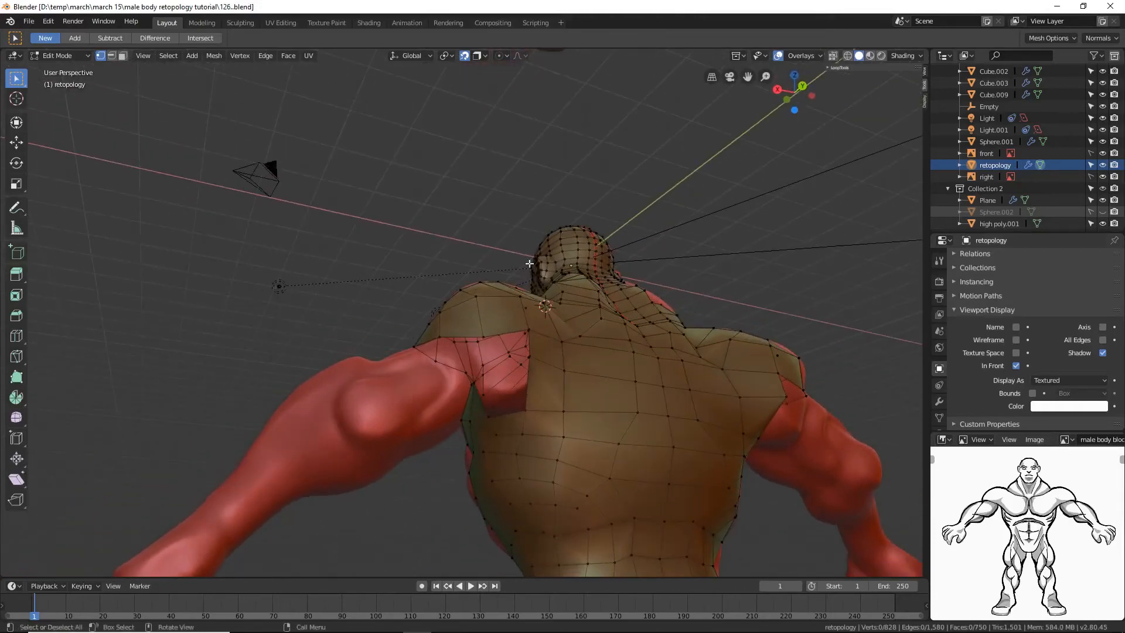
pyautogui.click(487, 334)
pyautogui.moveTo(524, 359); pyautogui.dragTo(517, 381, button='middle')
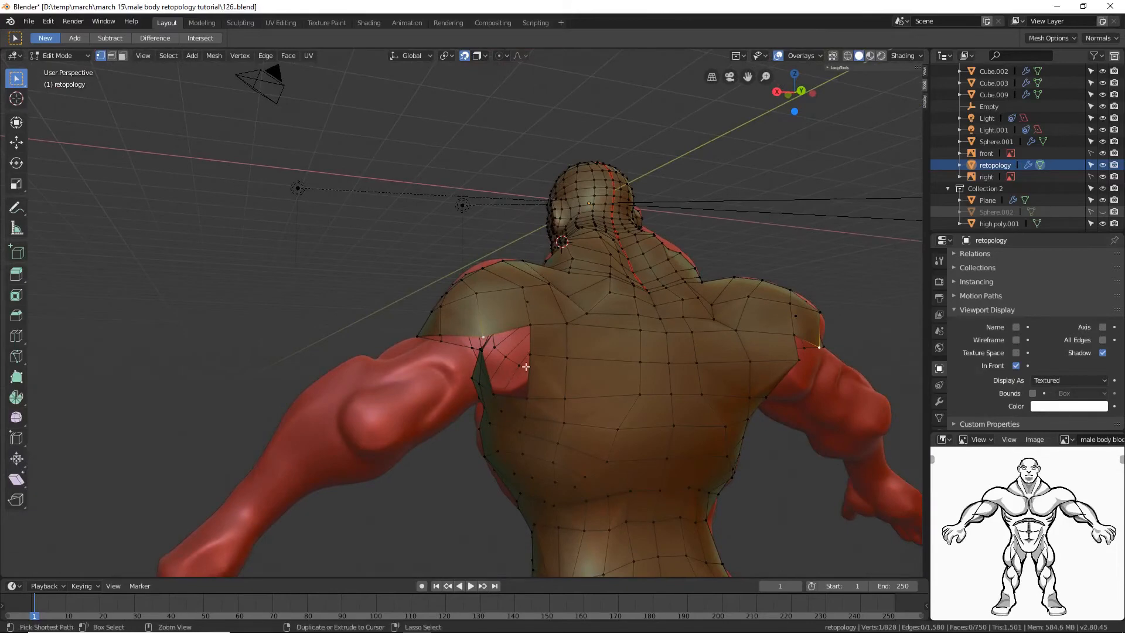
pyautogui.keyDown('ctrl'); pyautogui.rightClick(497, 355); pyautogui.keyUp('ctrl')
pyautogui.moveTo(509, 372)
pyautogui.mouseDown(button='middle')
pyautogui.moveTo(526, 323)
pyautogui.moveTo(517, 361)
pyautogui.moveTo(527, 367)
pyautogui.mouseUp(button='middle')
pyautogui.keyDown('shift'); pyautogui.click(531, 357); pyautogui.keyUp('shift')
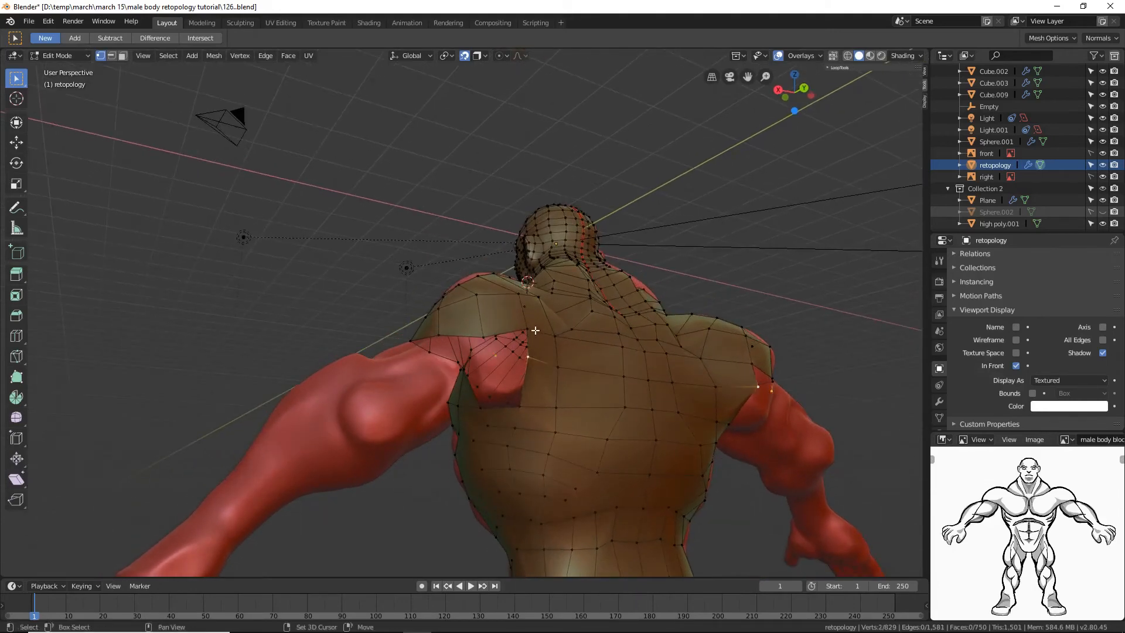
pyautogui.keyDown('shift'); pyautogui.click(530, 325); pyautogui.keyUp('shift')
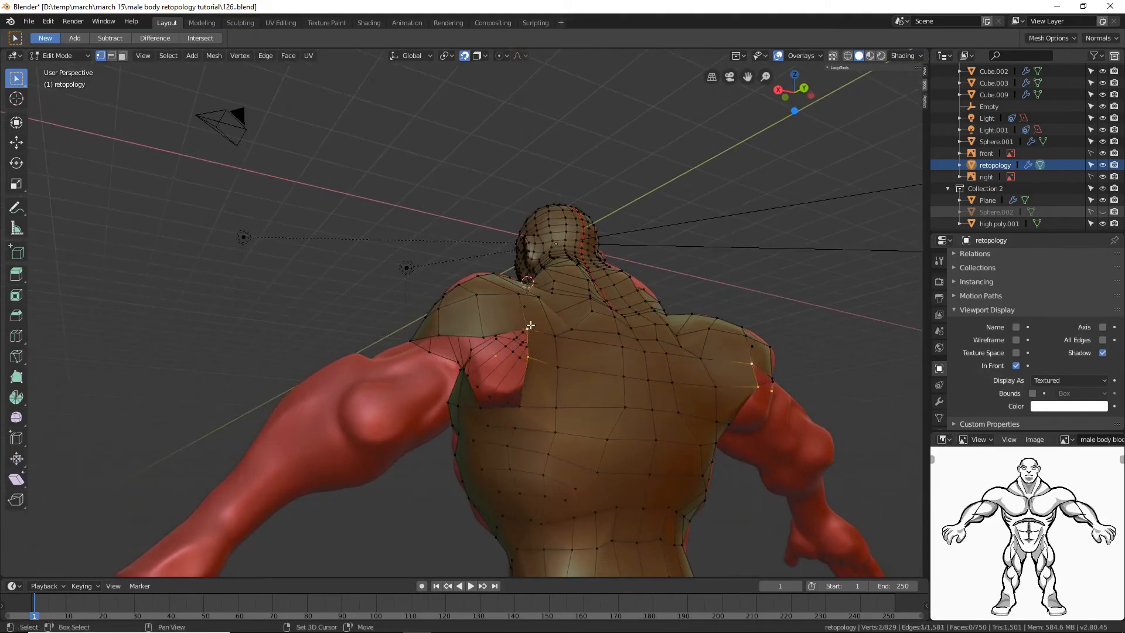
pyautogui.keyDown('shift'); pyautogui.click(484, 336); pyautogui.keyUp('shift')
pyautogui.press('f')
pyautogui.click(765, 270)
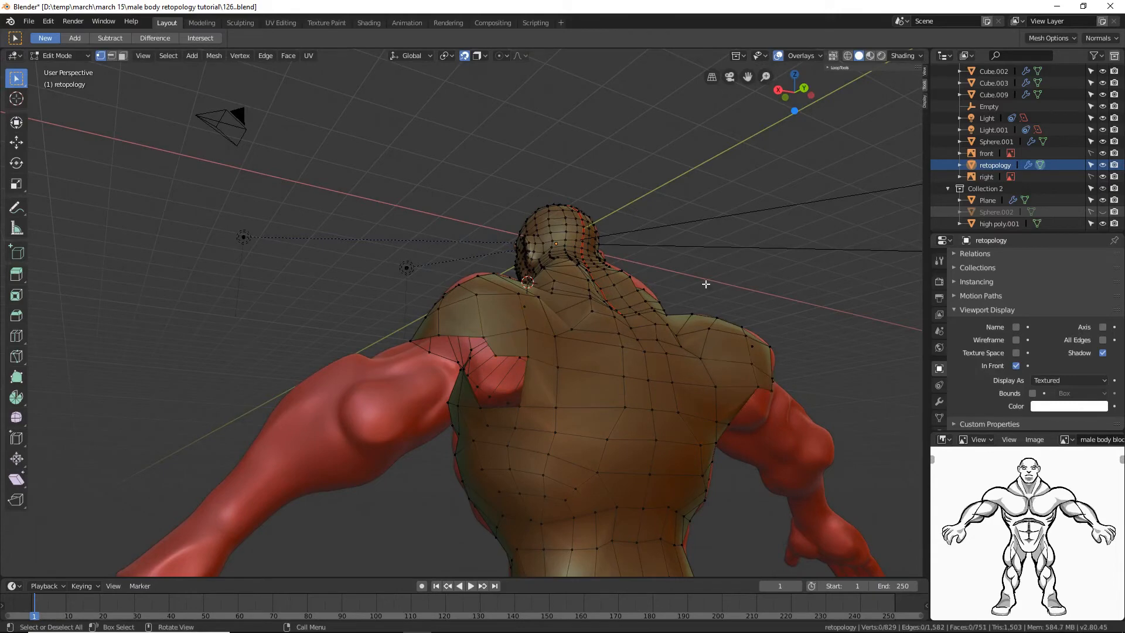
# Step: Check the shoulder patch from behind and the whole torso from the front, and save the file as incremental version 128
pyautogui.moveTo(703, 283); pyautogui.dragTo(684, 332, button='middle')
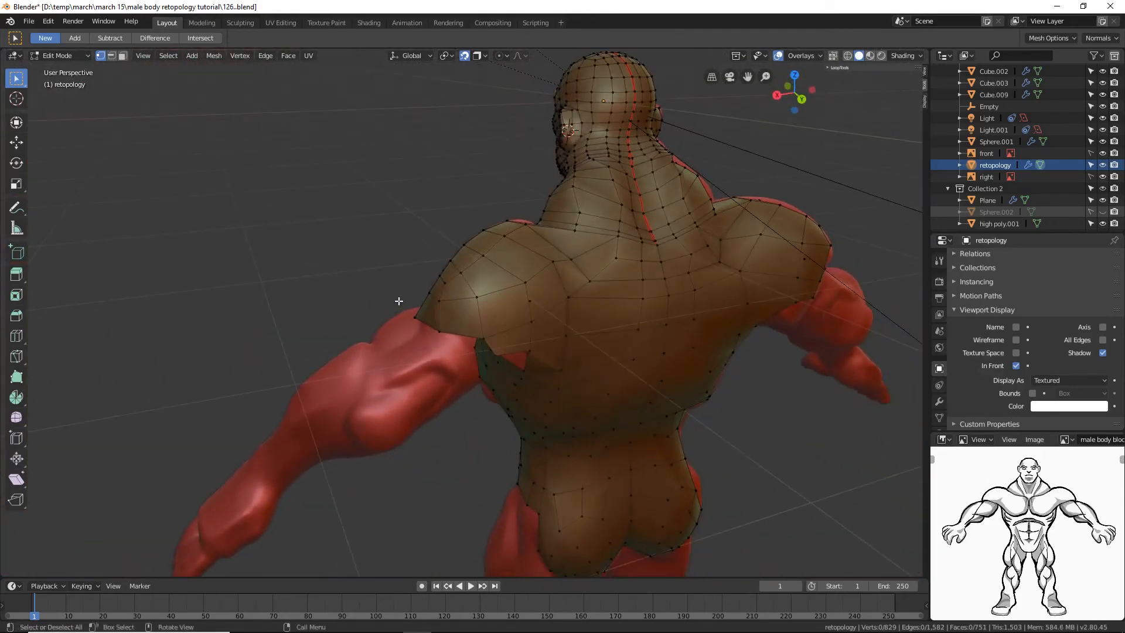
pyautogui.moveTo(397, 301); pyautogui.dragTo(533, 289, button='middle')
pyautogui.keyDown('ctrl'); pyautogui.moveTo(660, 261); pyautogui.dragTo(593, 322, button='middle'); pyautogui.keyUp('ctrl')
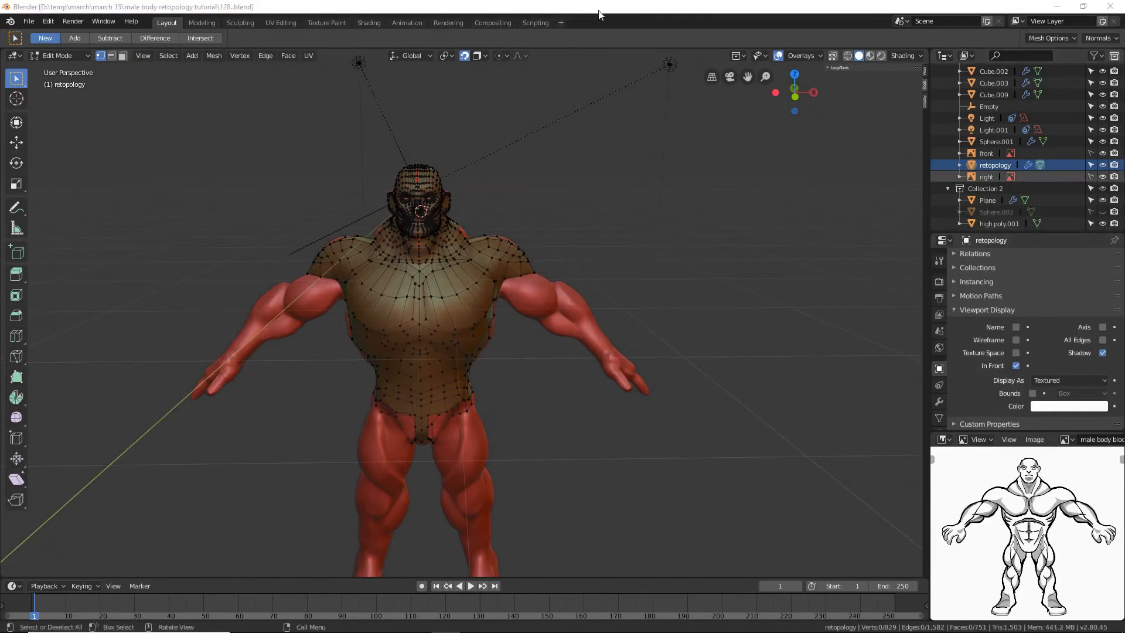
pyautogui.click(598, 7)
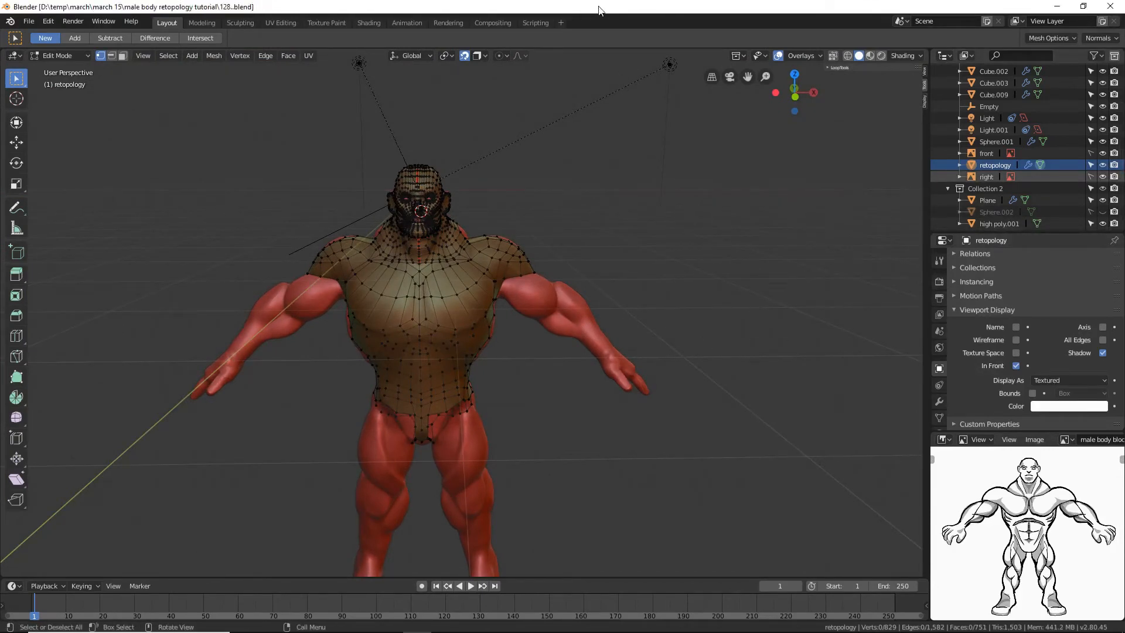
# Step: Switch to edge selection and extrude a side edge of the crotch strip outward into a first quad on the inner thigh
pyautogui.click(111, 56)
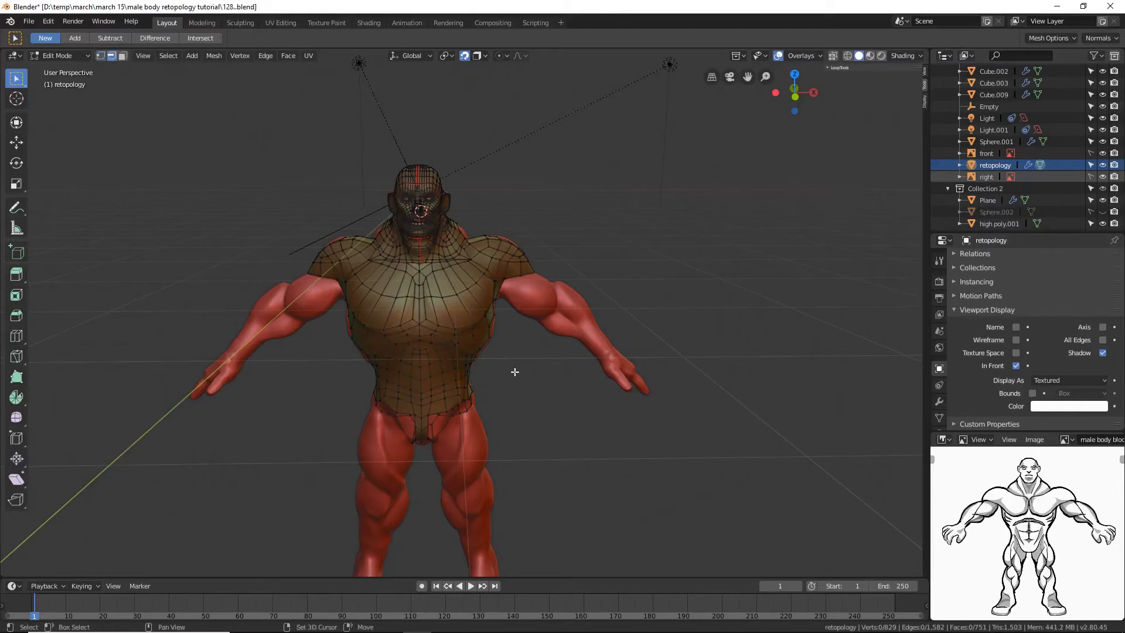
pyautogui.moveTo(515, 371); pyautogui.dragTo(530, 303, button='middle')
pyautogui.moveTo(393, 228)
pyautogui.mouseDown(button='middle')
pyautogui.moveTo(402, 246)
pyautogui.moveTo(388, 243)
pyautogui.mouseUp(button='middle')
pyautogui.moveTo(301, 318); pyautogui.dragTo(324, 299, button='middle')
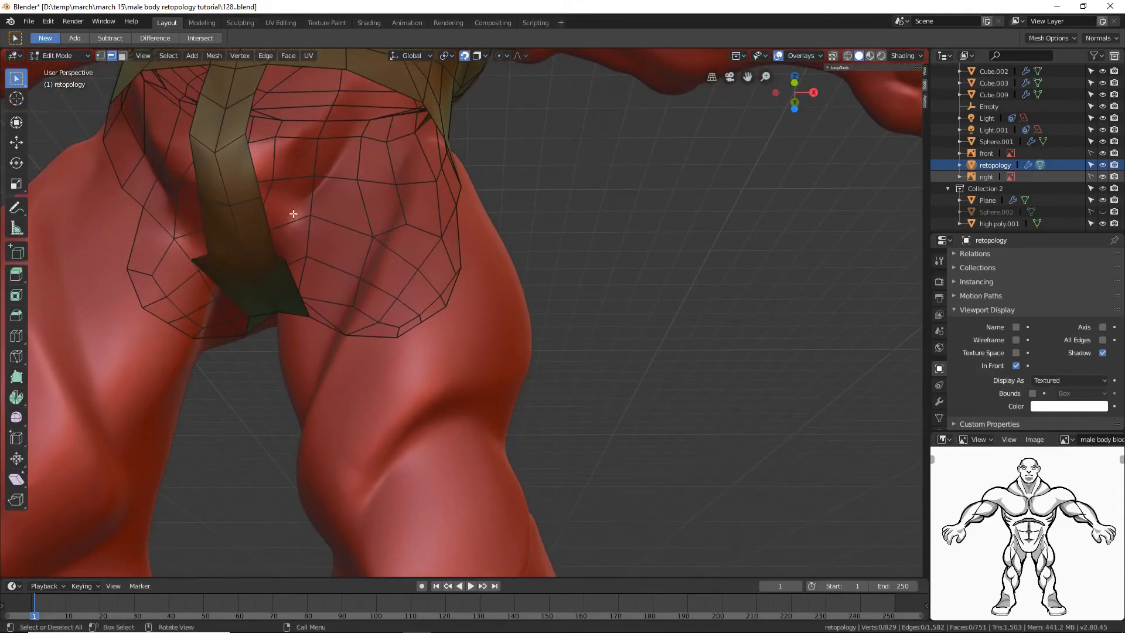
pyautogui.click(258, 177)
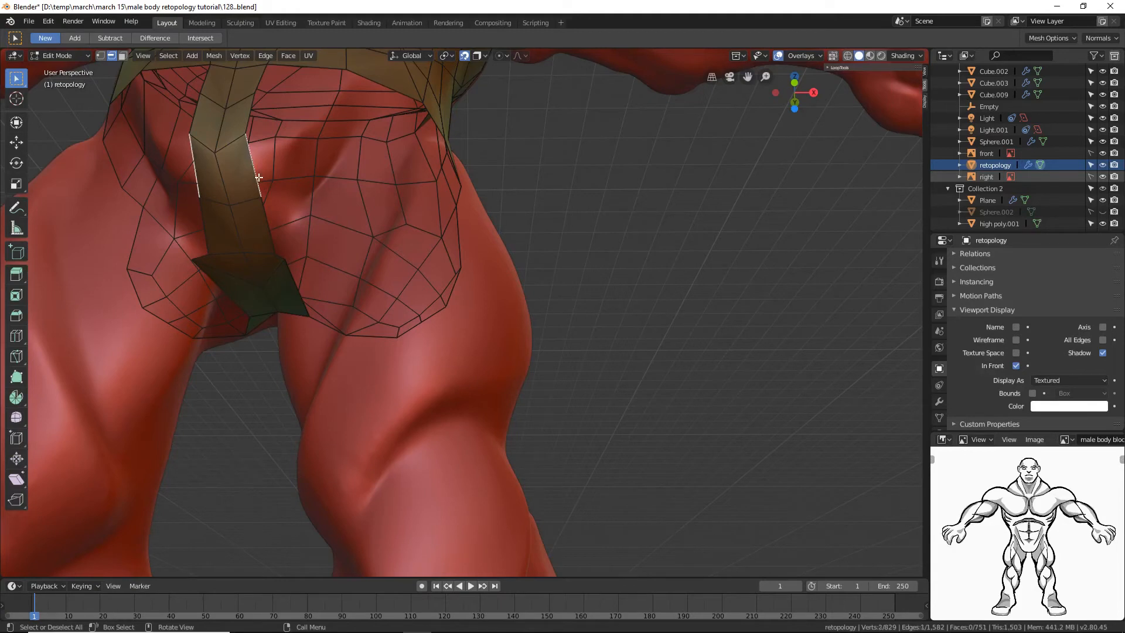
pyautogui.keyDown('ctrl'); pyautogui.rightClick(306, 158); pyautogui.keyUp('ctrl')
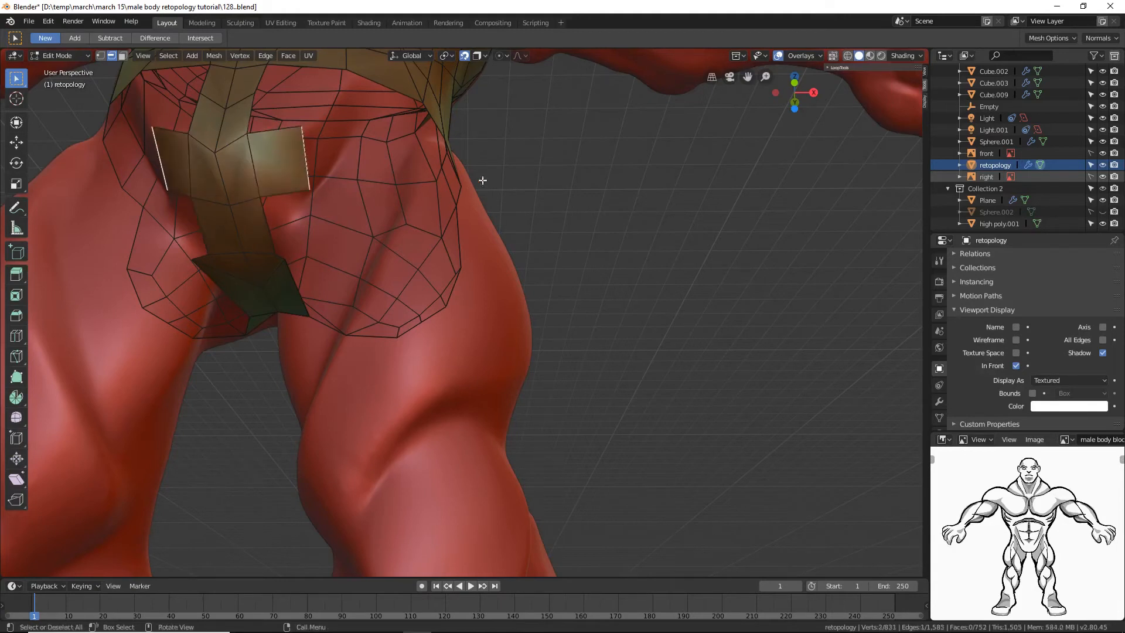
# Step: Extrude the strip's end edge through four more quads along the groin crease to the outer hip, and save as incremental version 130
pyautogui.moveTo(570, 169); pyautogui.dragTo(544, 215, button='middle')
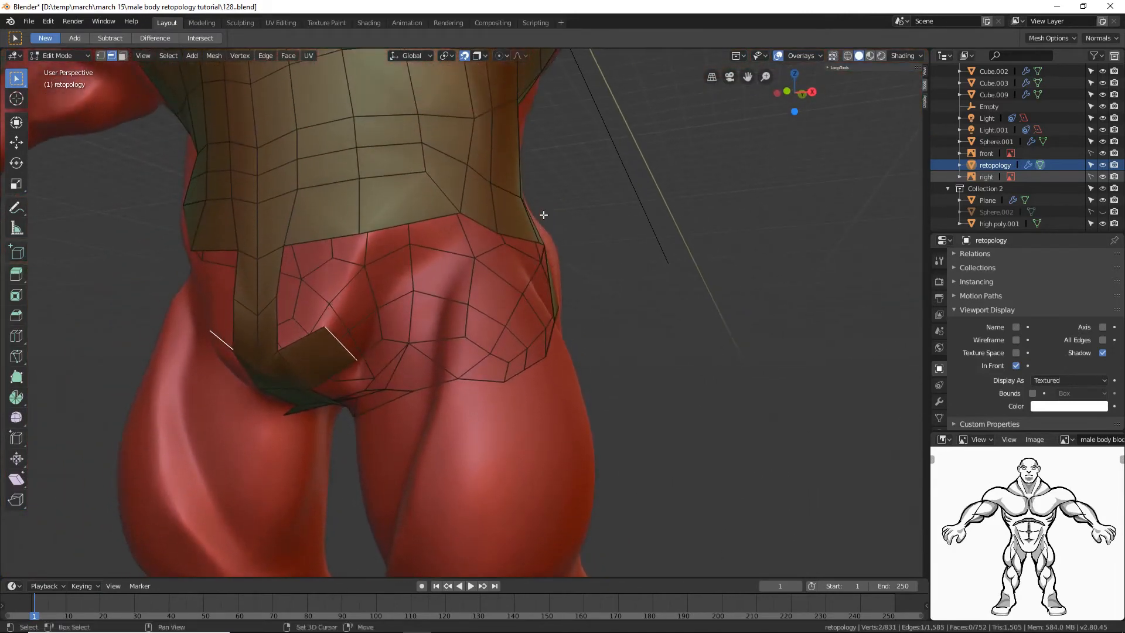
pyautogui.keyDown('ctrl'); pyautogui.rightClick(387, 299); pyautogui.keyUp('ctrl')
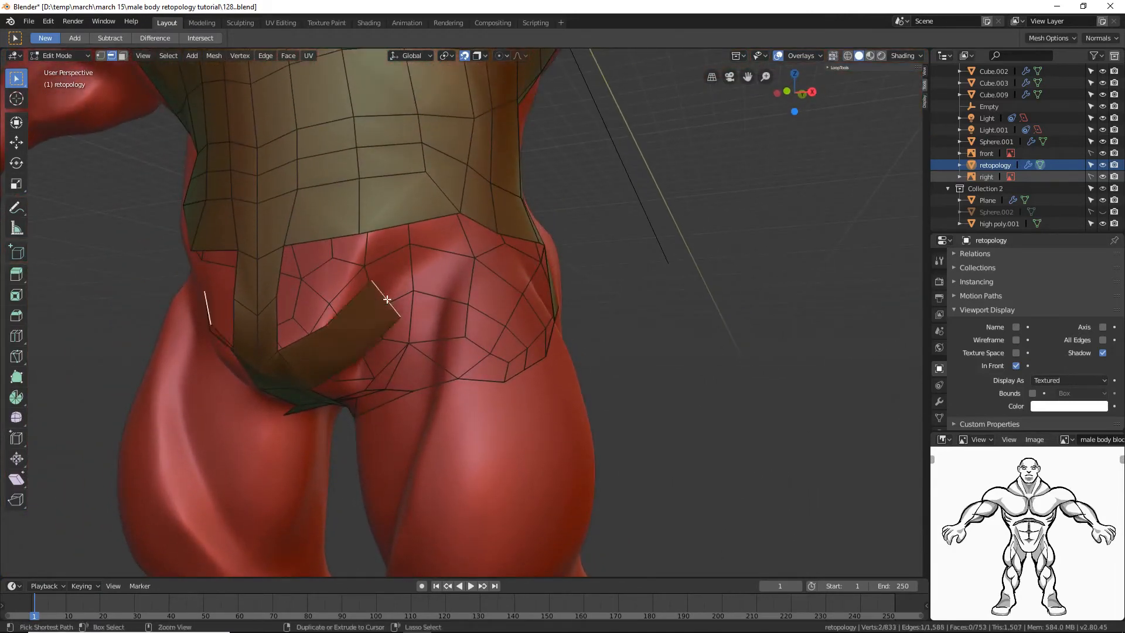
pyautogui.keyDown('ctrl'); pyautogui.rightClick(469, 258); pyautogui.keyUp('ctrl')
pyautogui.moveTo(563, 281); pyautogui.dragTo(559, 304, button='middle')
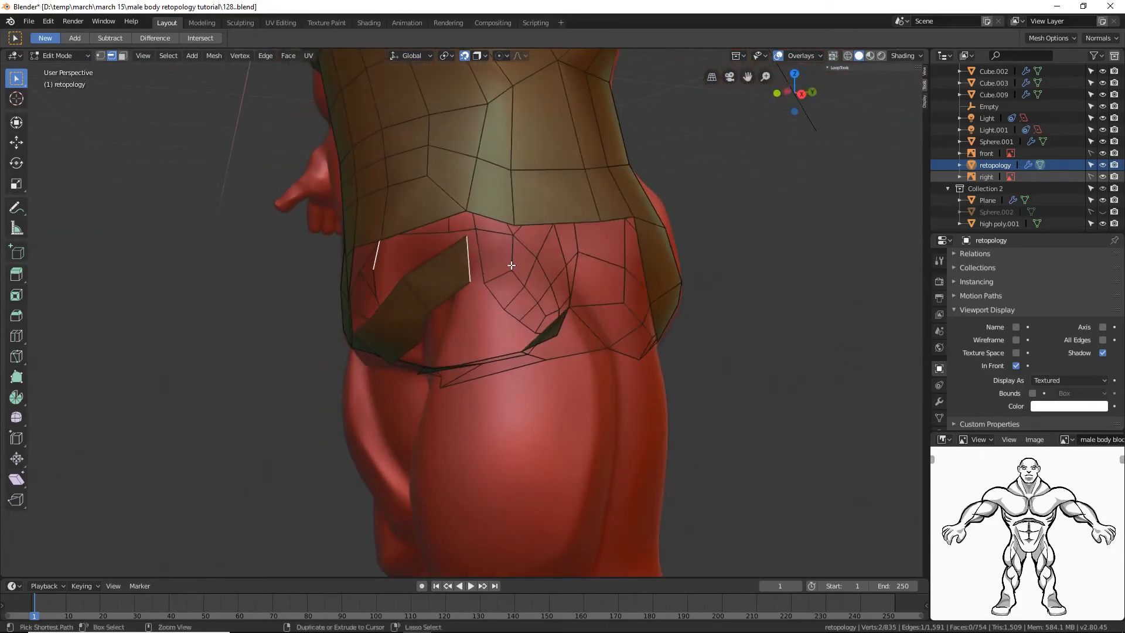
pyautogui.keyDown('ctrl'); pyautogui.rightClick(511, 266); pyautogui.keyUp('ctrl')
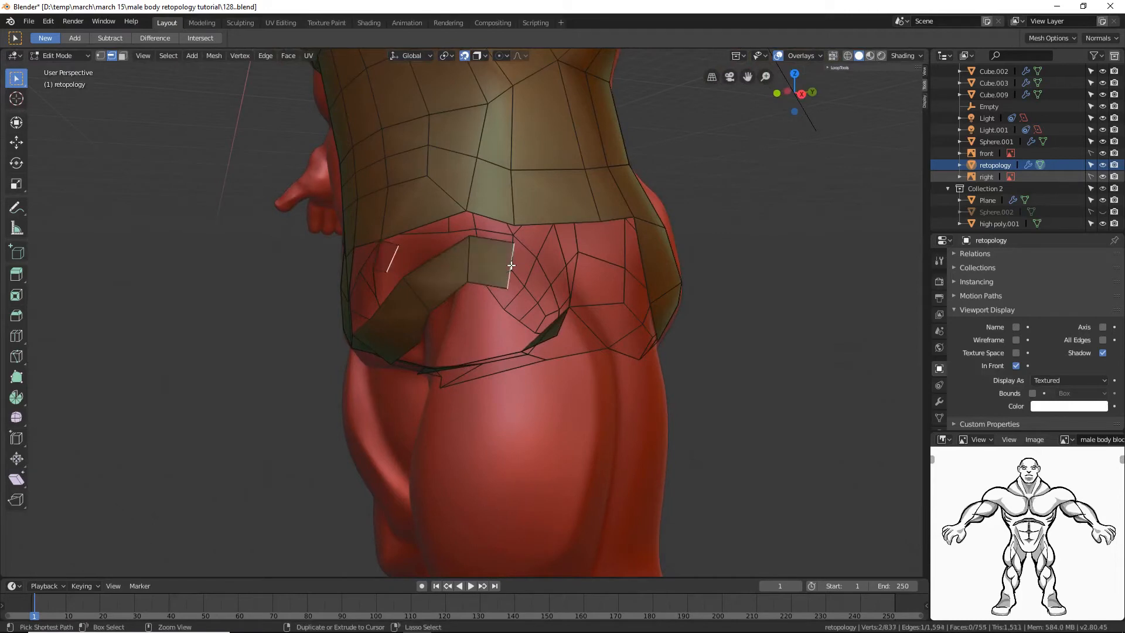
pyautogui.keyDown('ctrl'); pyautogui.rightClick(602, 265); pyautogui.keyUp('ctrl')
pyautogui.moveTo(775, 299); pyautogui.dragTo(733, 306, button='middle')
pyautogui.click(861, 394)
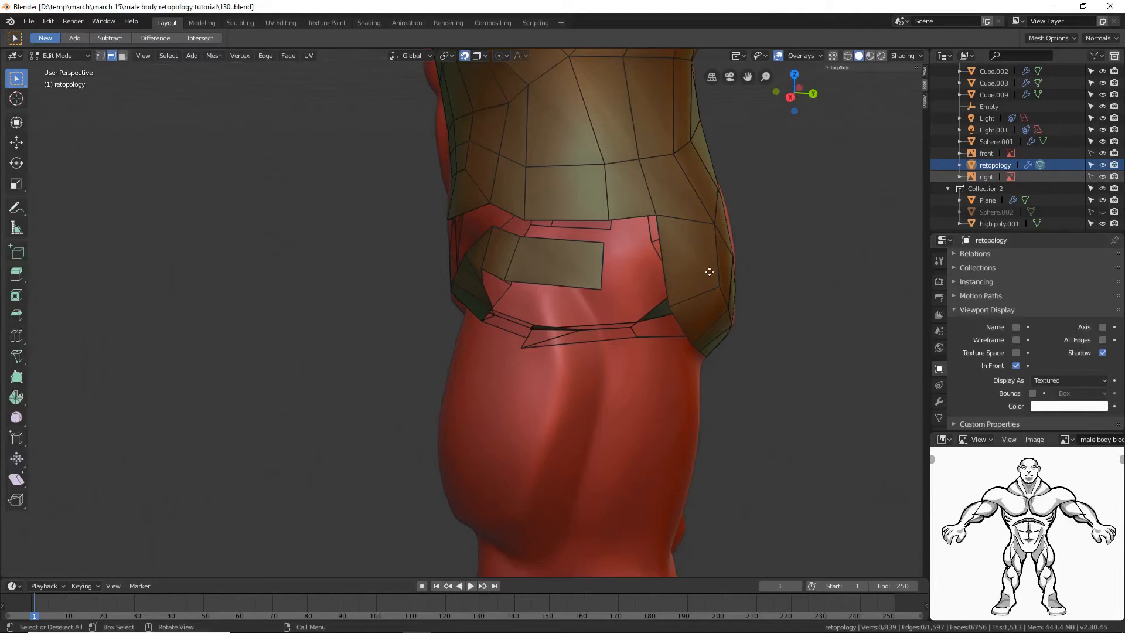
# Step: Add a single centred loop cut horizontally across the buttock faces beside the hip gap, and deselect it
pyautogui.hotkey('ctrl', 'r')
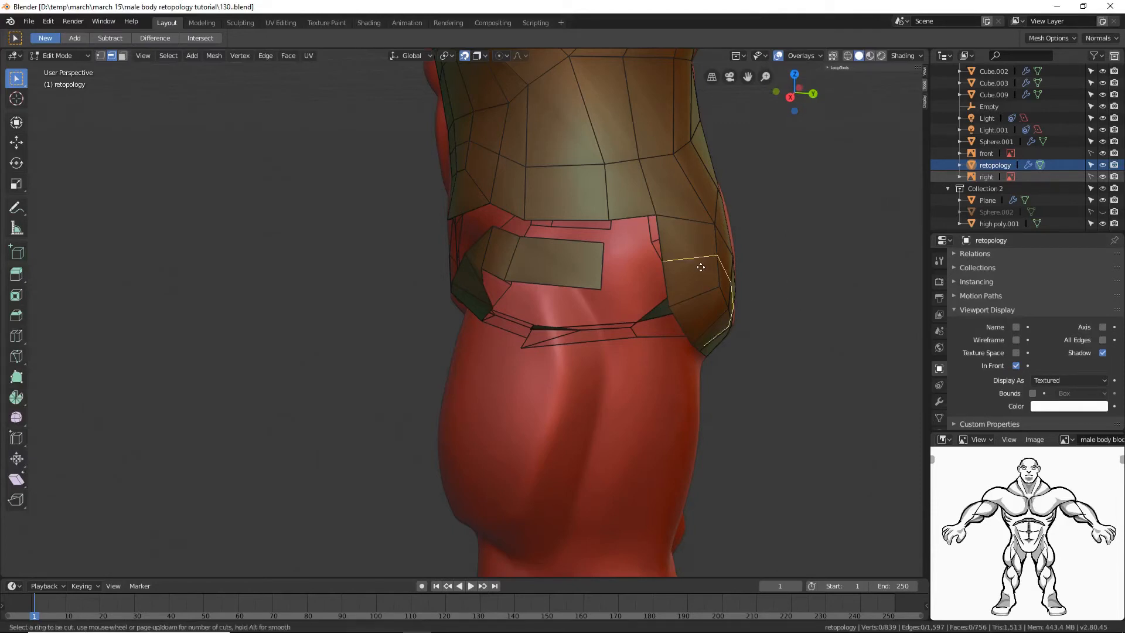
pyautogui.click(700, 267)
pyautogui.rightClick(701, 267)
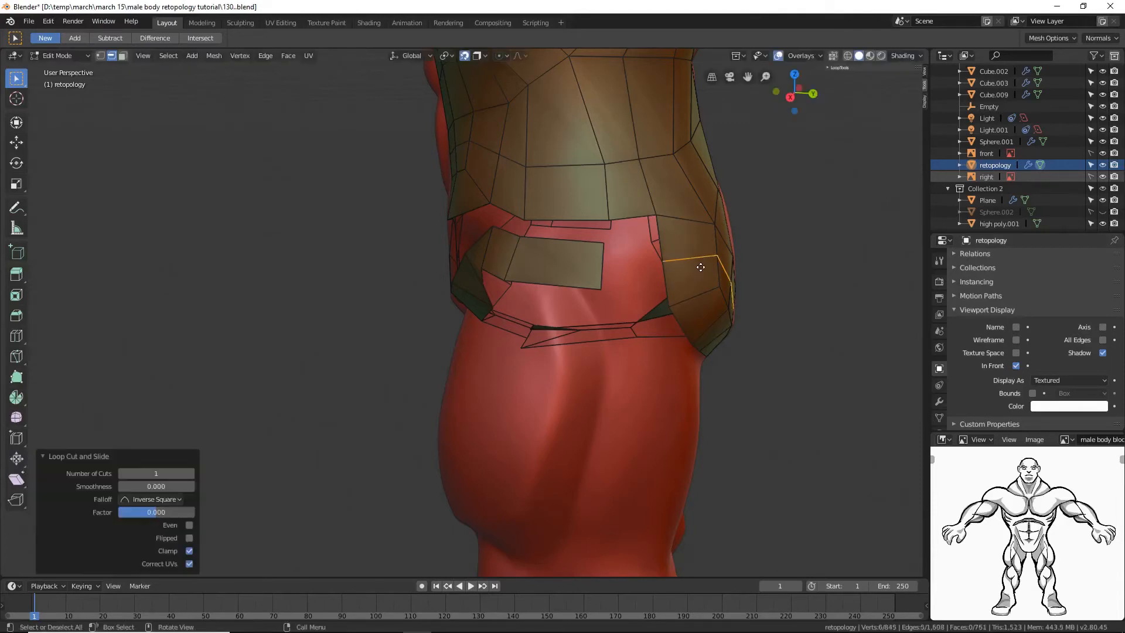
pyautogui.click(771, 398)
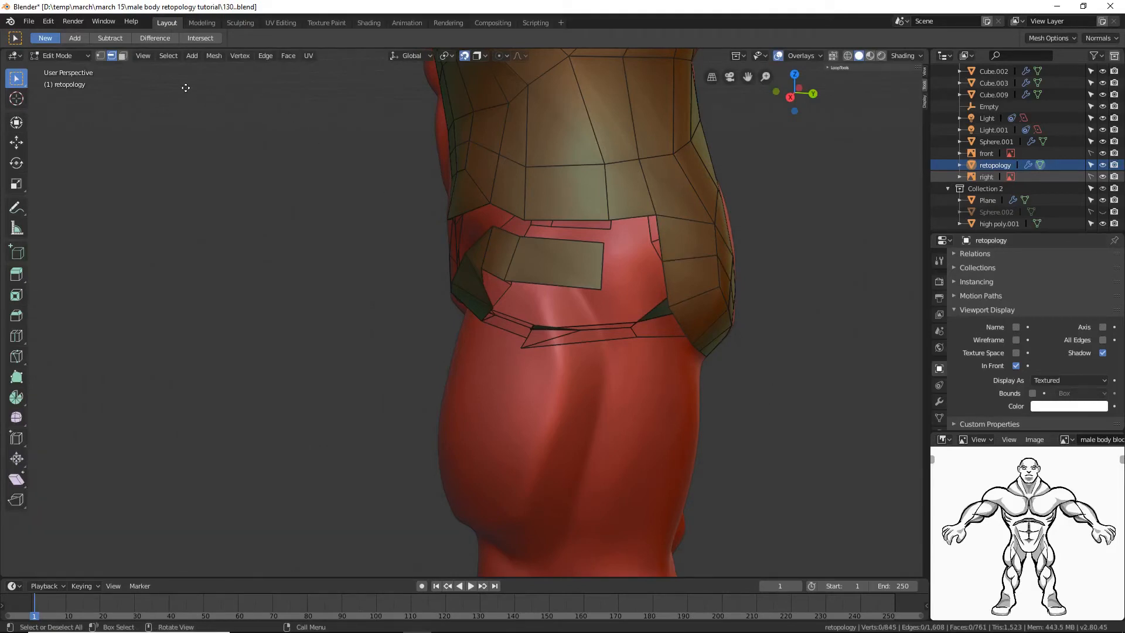
# Step: Move the end edge of the groin strip at the outer hip down 0.171 m along Z
pyautogui.click(596, 263)
pyautogui.click(17, 144)
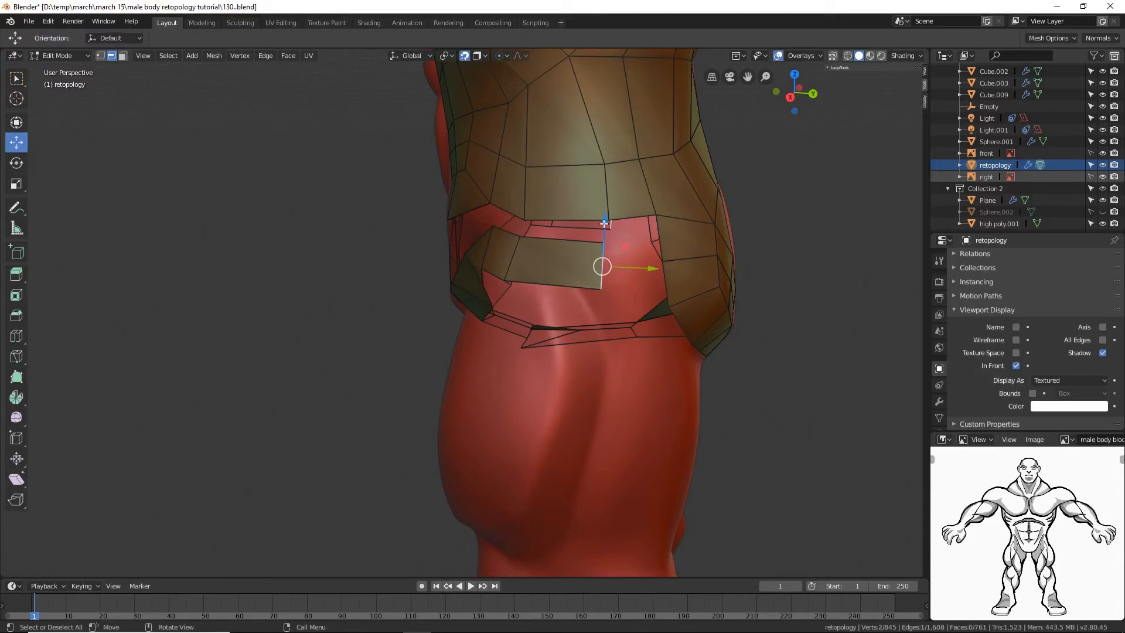
pyautogui.moveTo(612, 237); pyautogui.dragTo(600, 259)
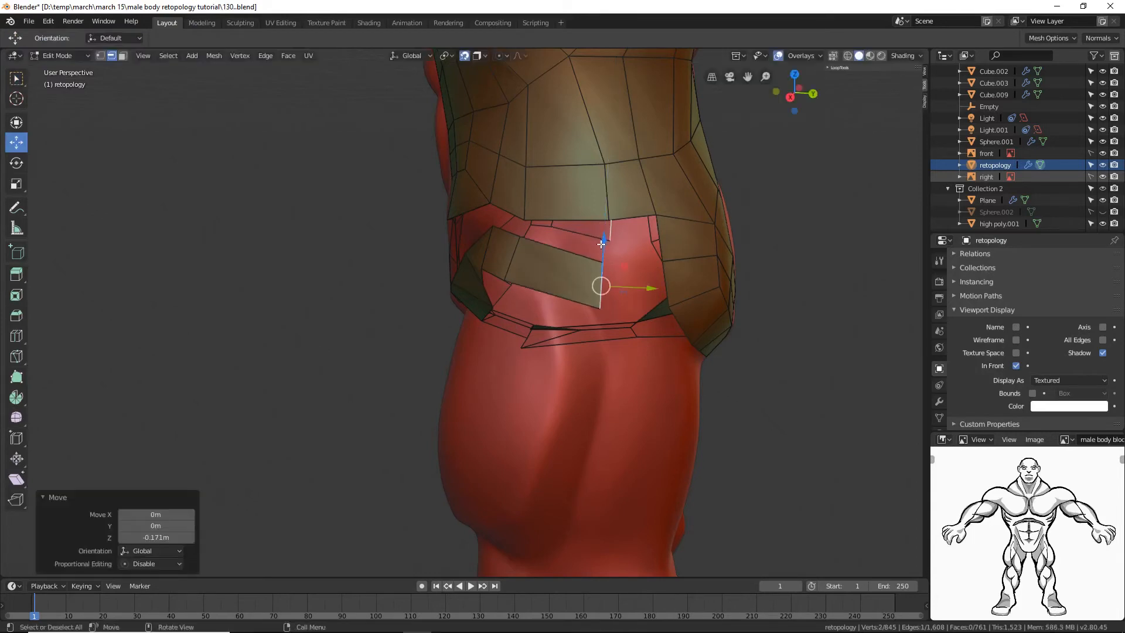
# Step: Fill a face between the hip strip's end edge and the facing buttock edge, and save as incremental version 132
pyautogui.keyDown('shift'); pyautogui.click(669, 272); pyautogui.keyUp('shift')
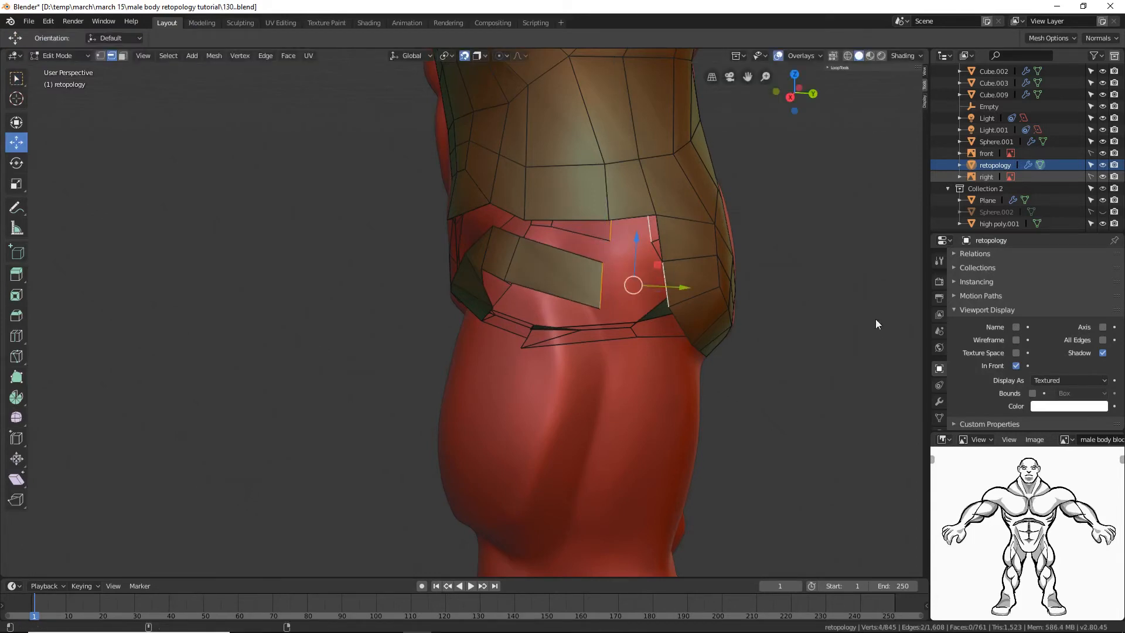
pyautogui.press('f')
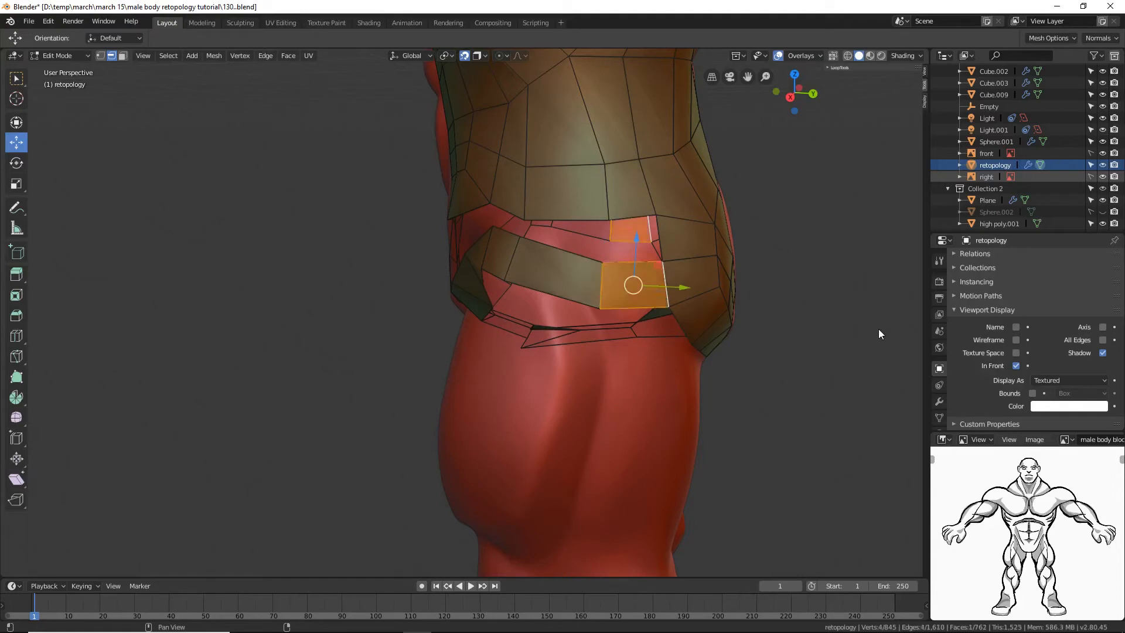
pyautogui.hotkey('alt', 'a')
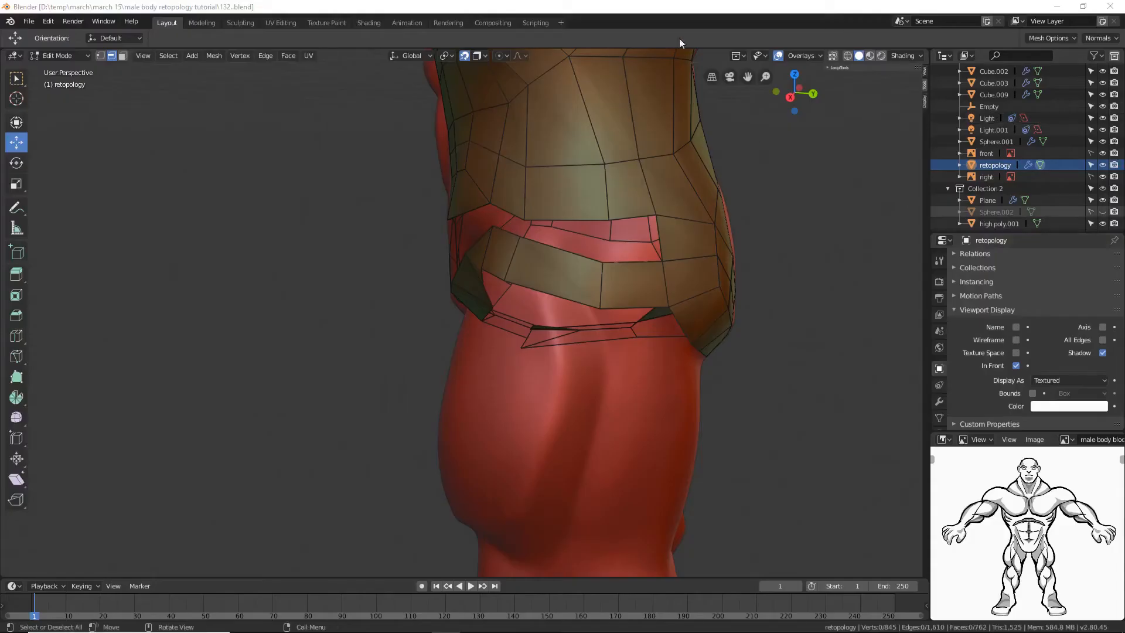
# Step: In vertex selection with Poly Build, add a quad in the corner between the central crotch strip and the groin strip
pyautogui.moveTo(572, 160); pyautogui.dragTo(666, 144, button='middle')
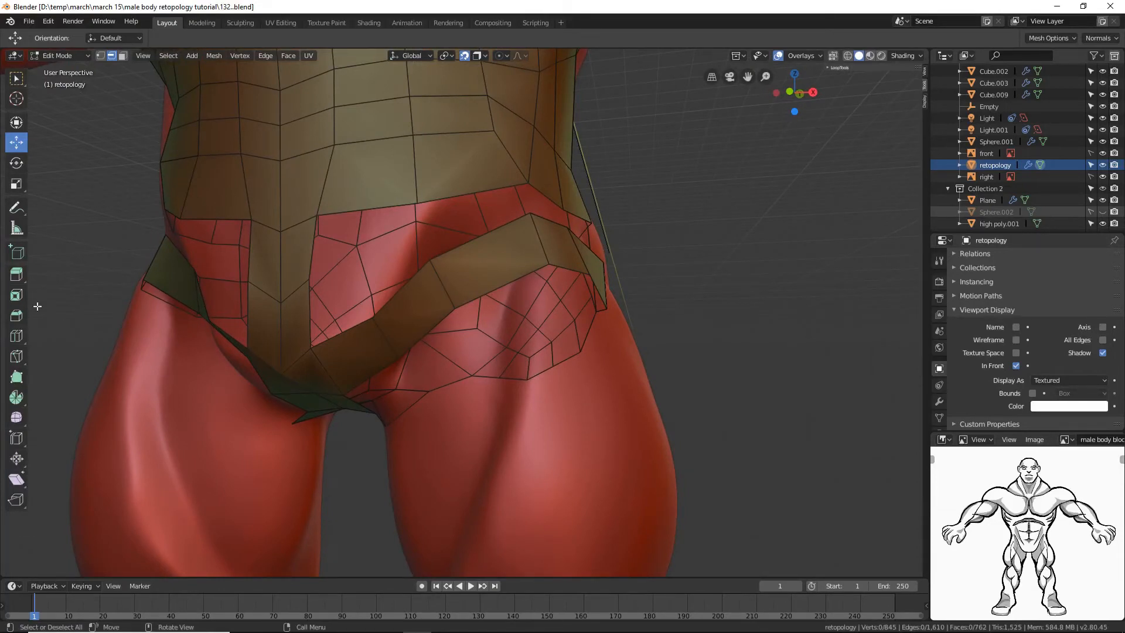
pyautogui.click(16, 377)
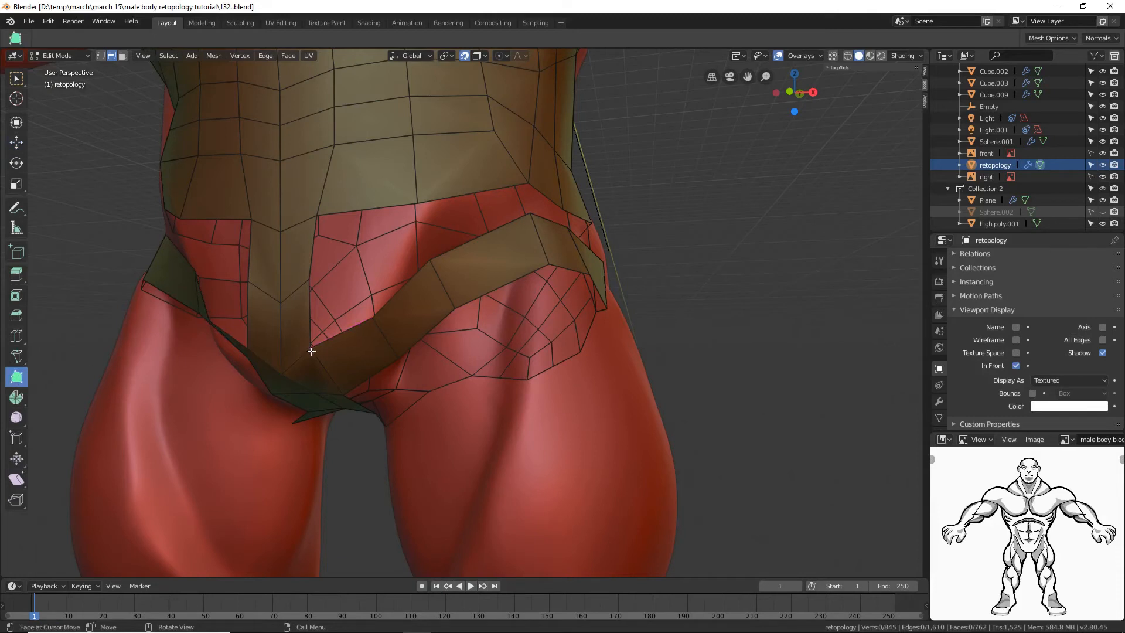
pyautogui.click(101, 55)
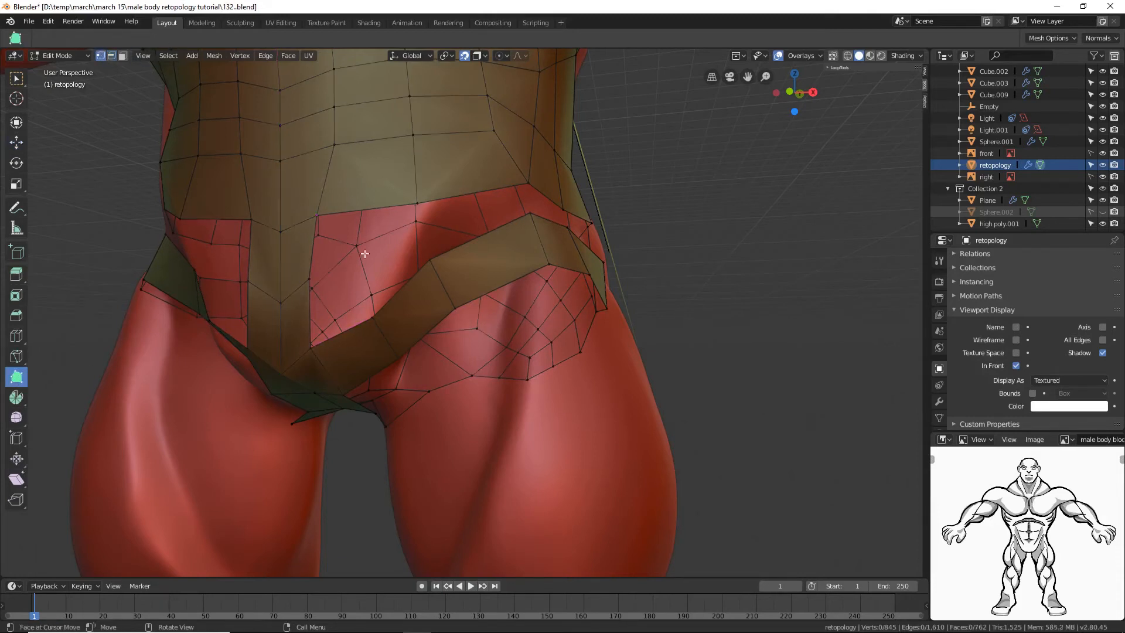
pyautogui.keyDown('ctrl'); pyautogui.moveTo(311, 348); pyautogui.dragTo(371, 258); pyautogui.keyUp('ctrl')
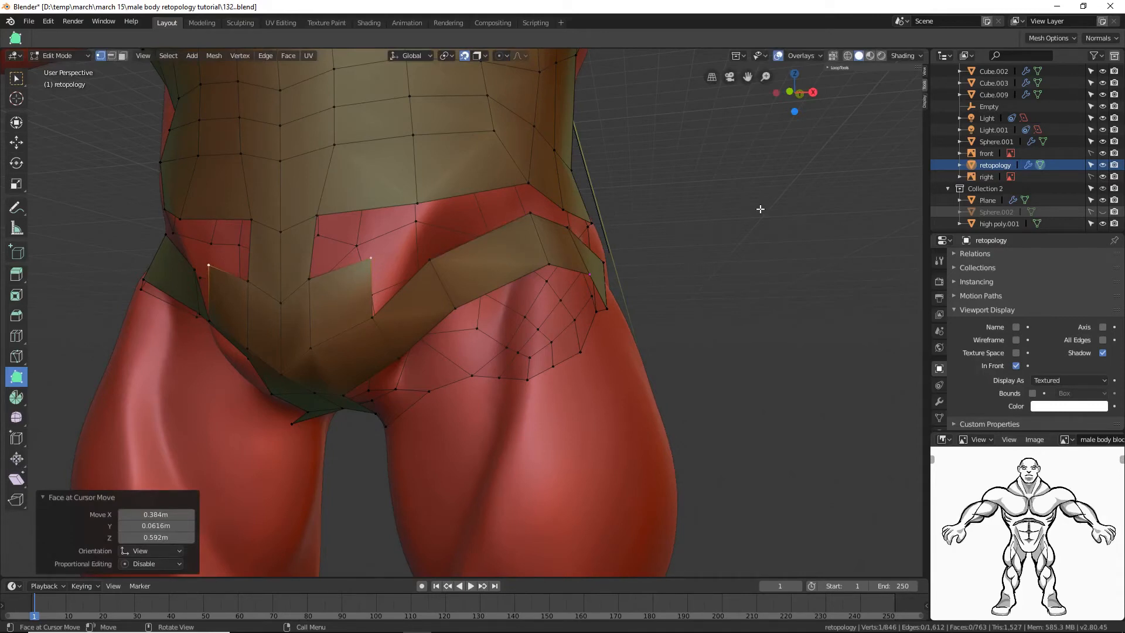
# Step: Return to box selection, add a single centred vertical loop cut through the abdomen faces beside the central strip, and deselect it
pyautogui.click(17, 78)
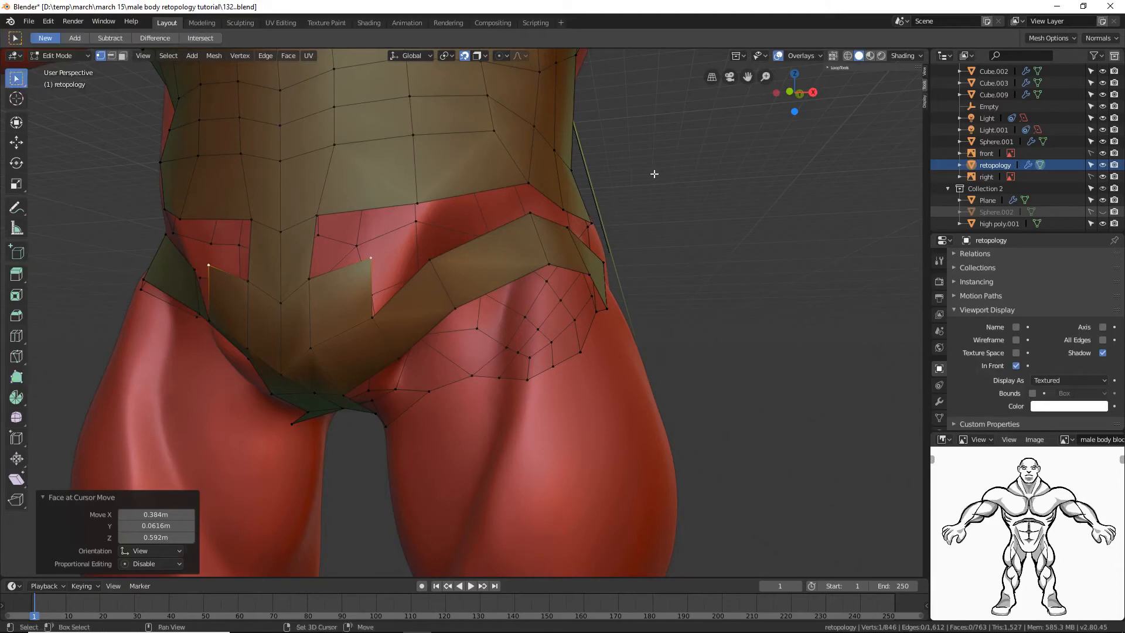
pyautogui.moveTo(654, 174); pyautogui.dragTo(664, 182, button='middle')
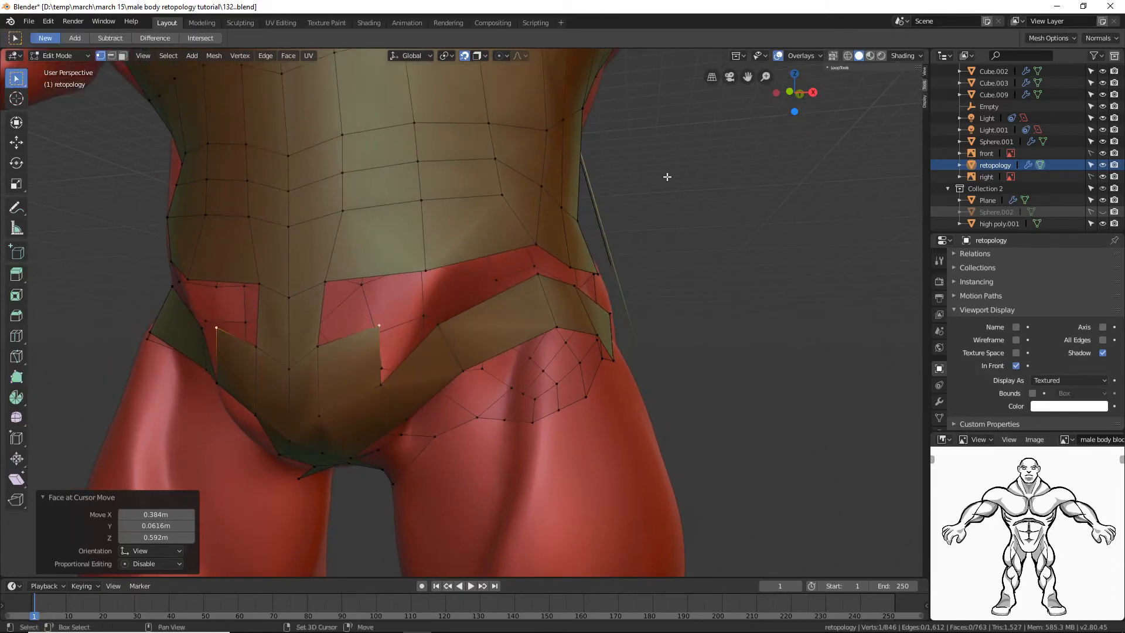
pyautogui.keyDown('shift'); pyautogui.moveTo(665, 181); pyautogui.dragTo(674, 251, button='middle'); pyautogui.keyUp('shift')
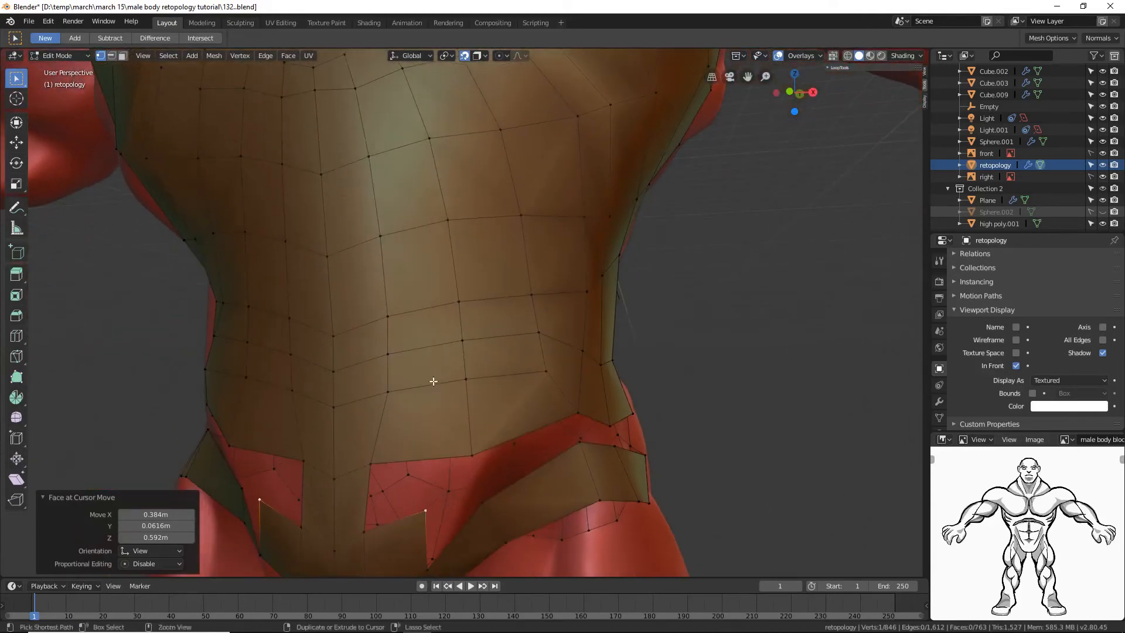
pyautogui.hotkey('ctrl', 'r')
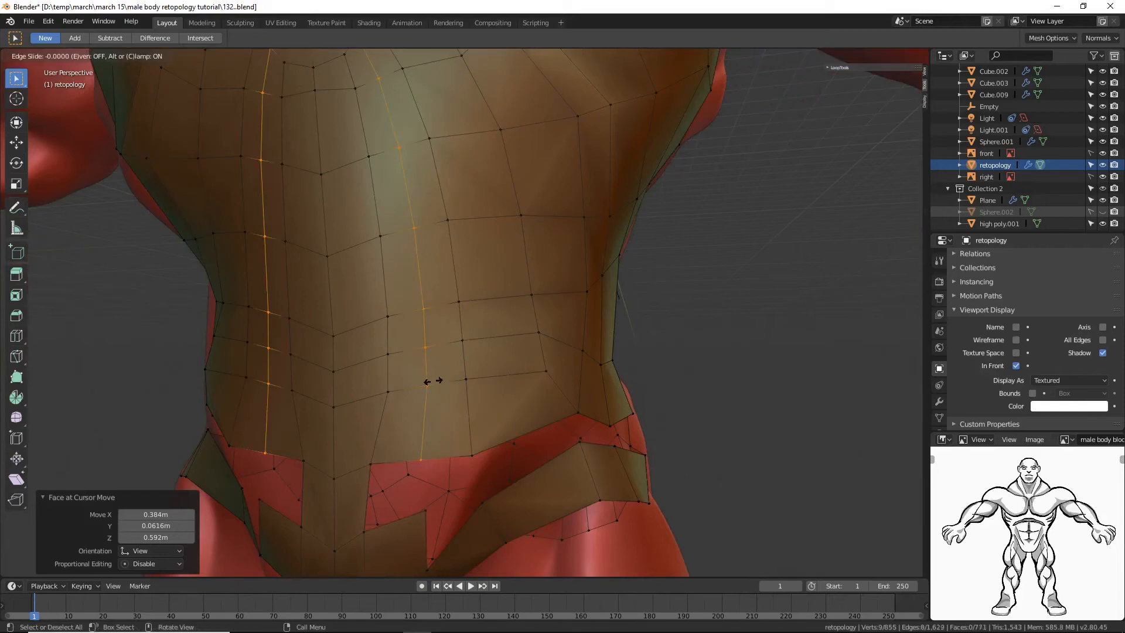
pyautogui.click(434, 382)
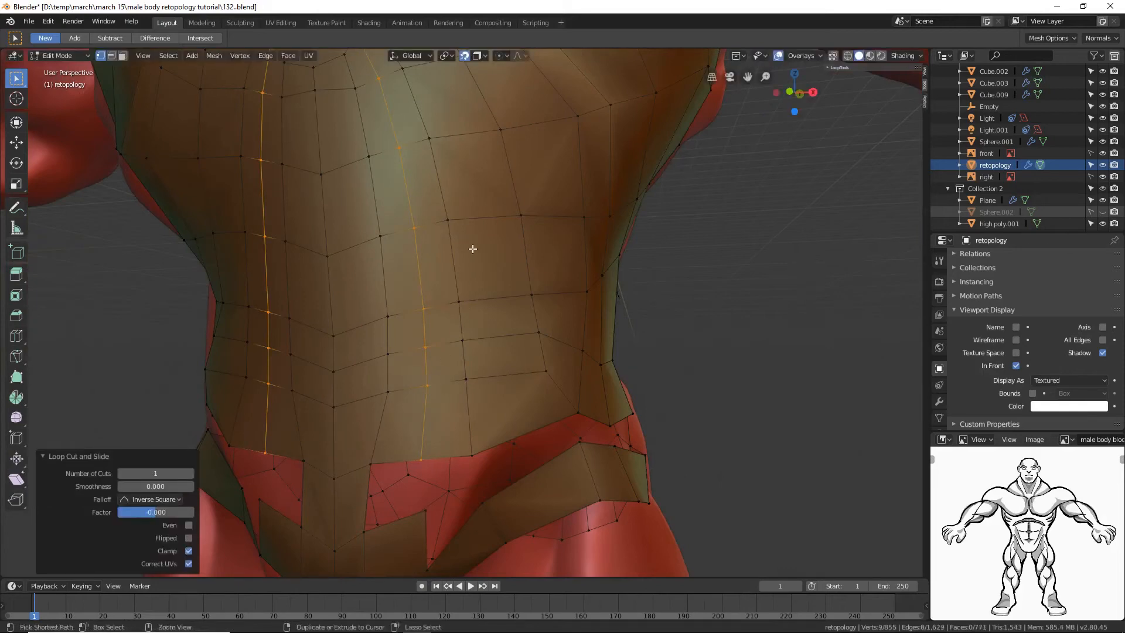
pyautogui.scroll(-4, 473, 258)
pyautogui.scroll(4, 474, 269)
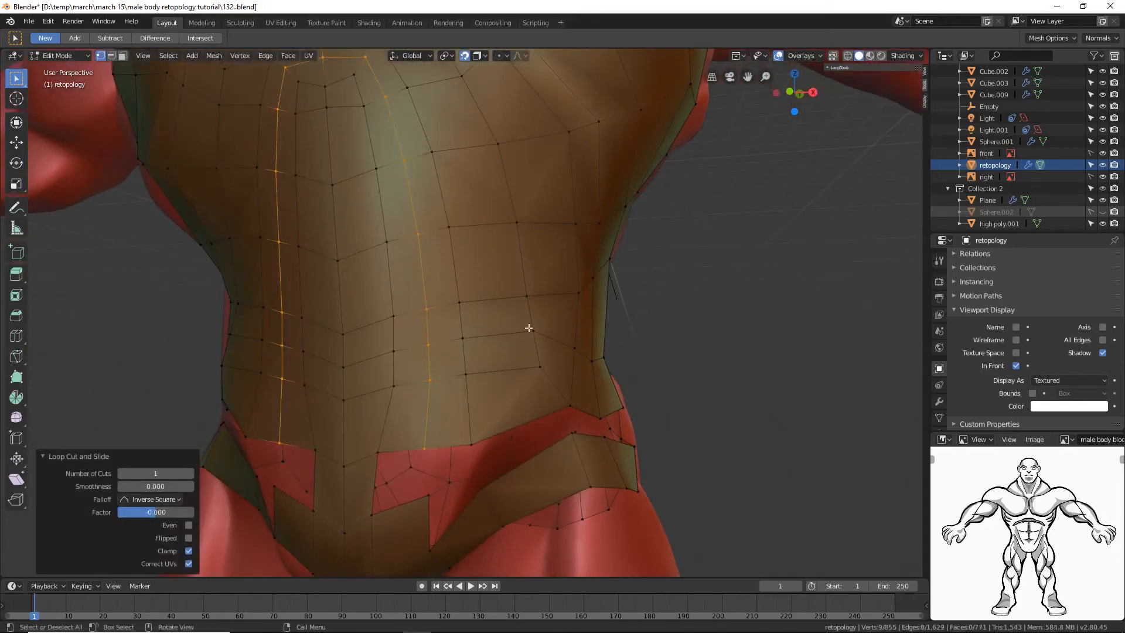
pyautogui.click(710, 396)
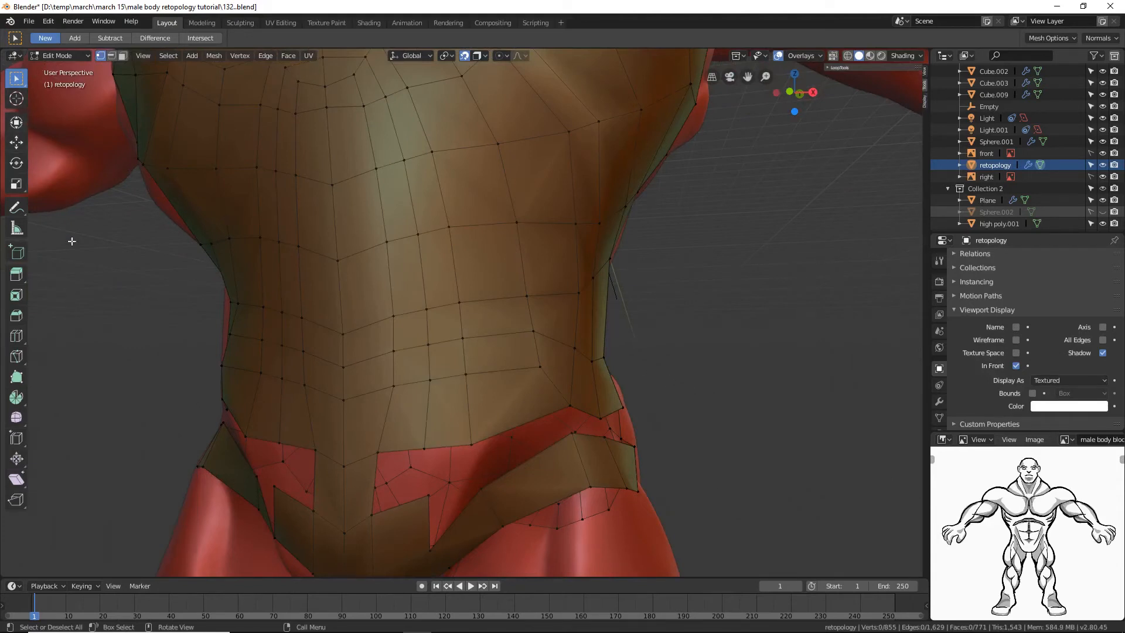
# Step: Using edge selection, fill the gap between the abdomen's lower edge and the new groin quad, and save as incremental version 134
pyautogui.click(112, 55)
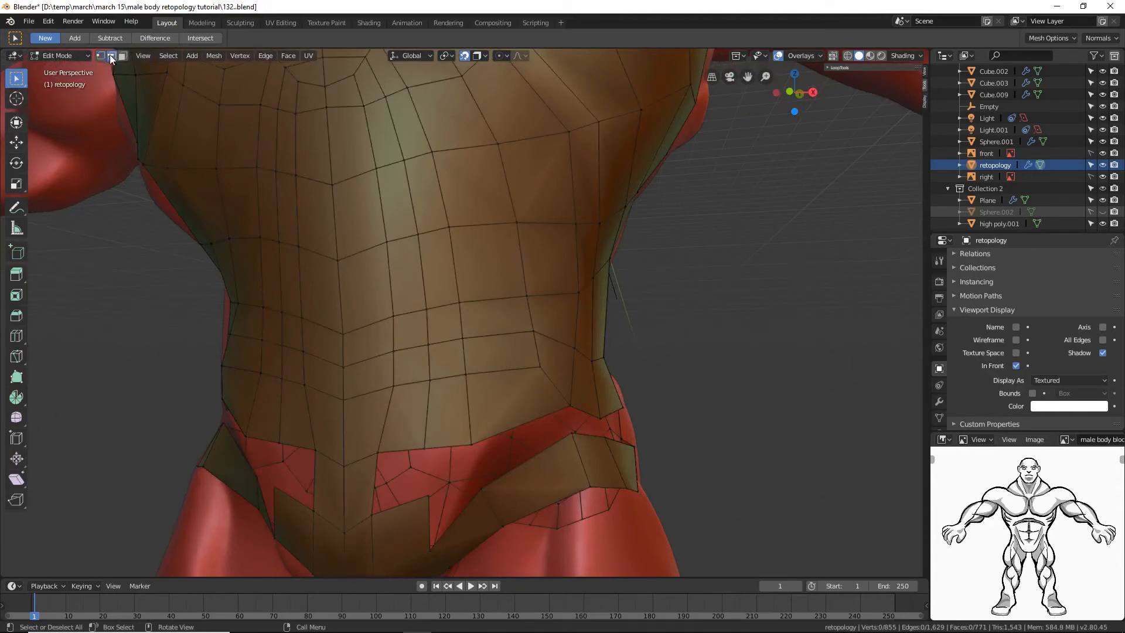
pyautogui.keyDown('alt'); pyautogui.click(403, 458); pyautogui.keyUp('alt')
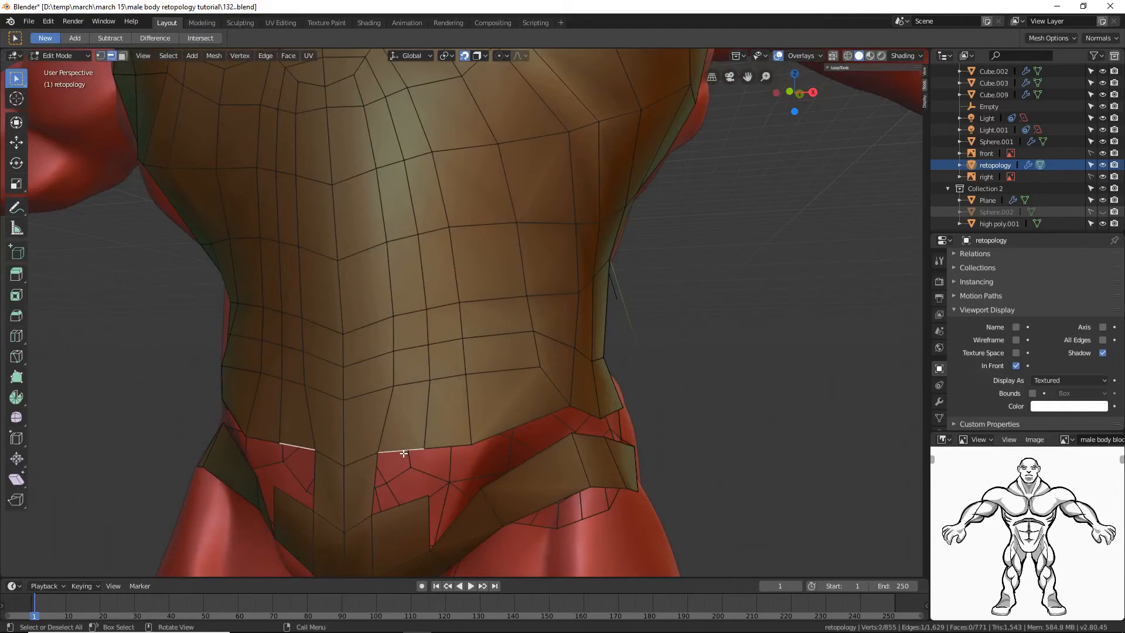
pyautogui.keyDown('alt'); pyautogui.keyDown('shift'); pyautogui.click(375, 473); pyautogui.keyUp('shift'); pyautogui.keyUp('alt')
pyautogui.keyDown('alt'); pyautogui.keyDown('shift'); pyautogui.click(410, 500); pyautogui.keyUp('shift'); pyautogui.keyUp('alt')
pyautogui.press('f')
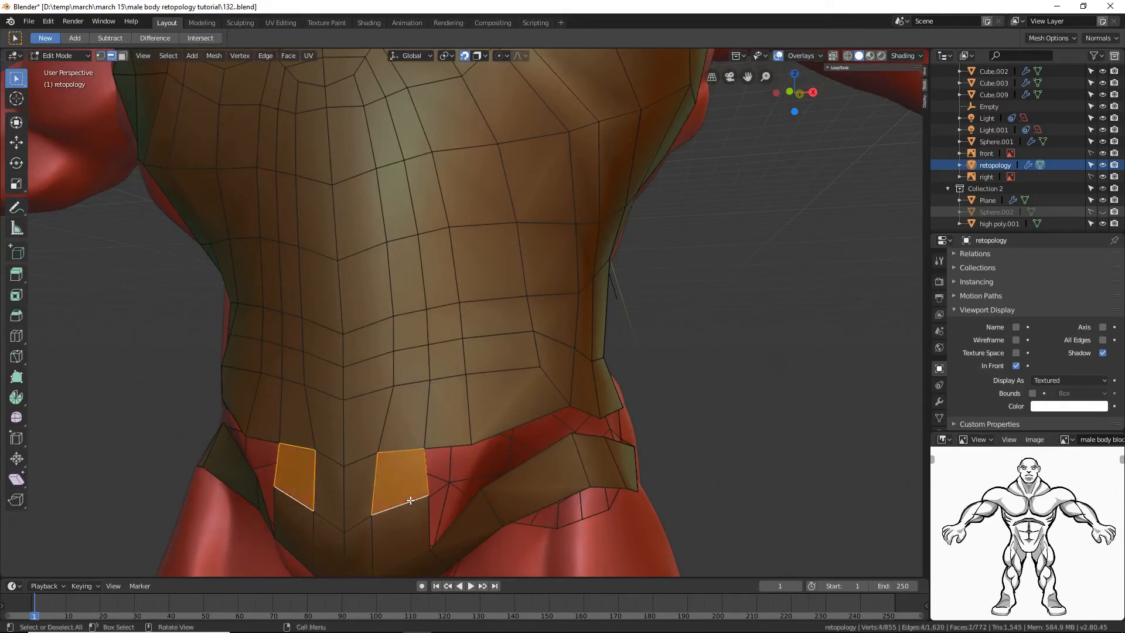
pyautogui.click(746, 416)
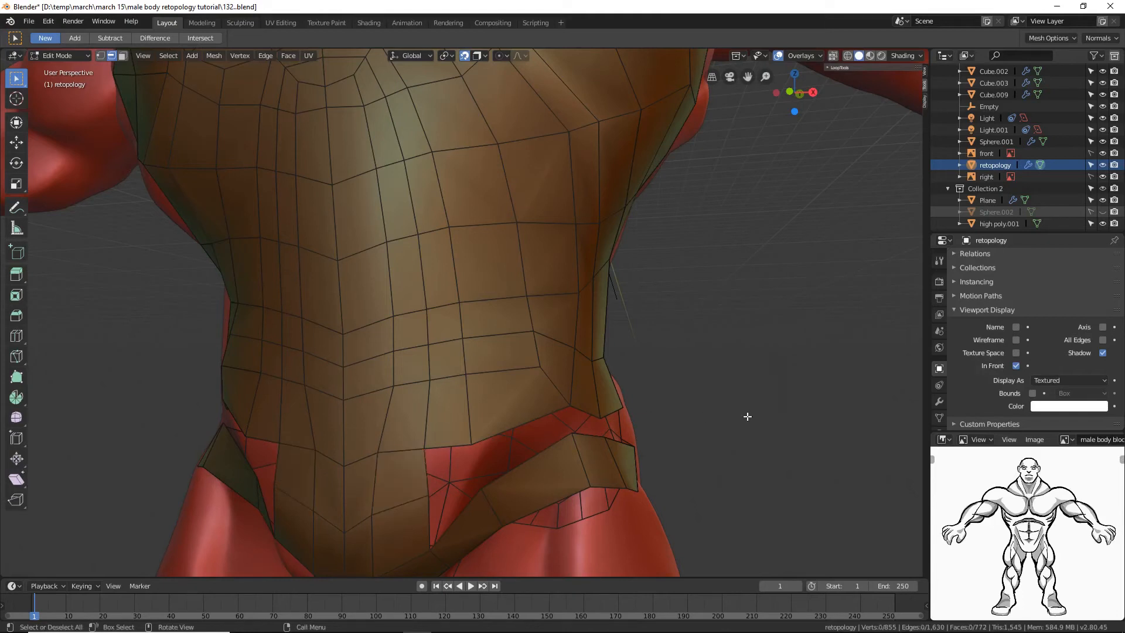
pyautogui.hotkey('ctrl', 'alt', 's')
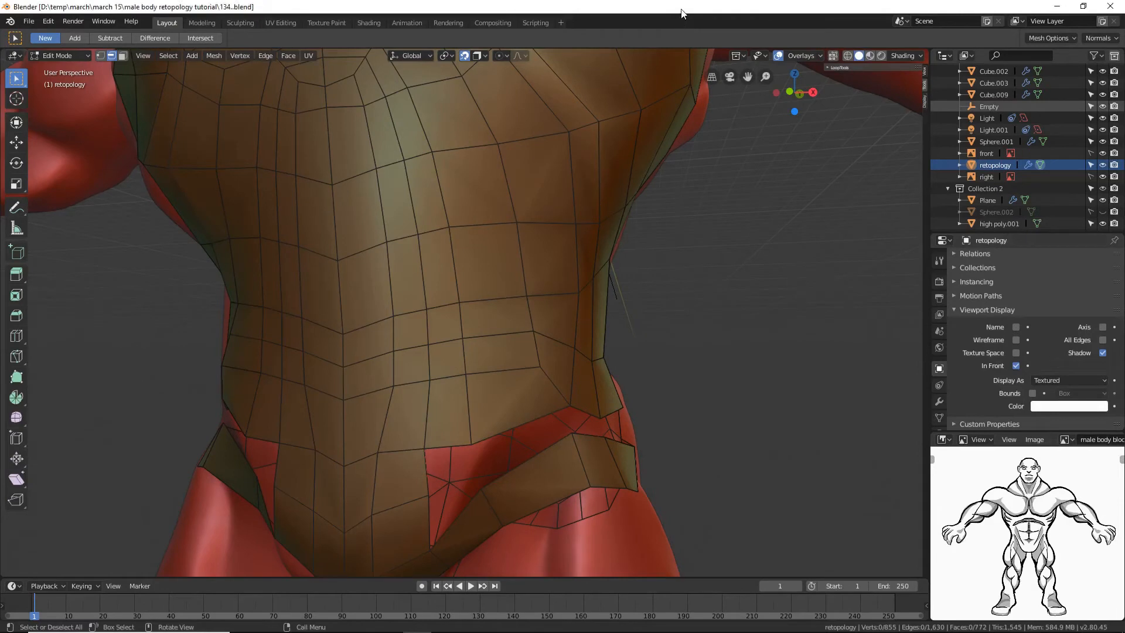
# Step: Extrude a chain of four vertices from the groin quad's upper outer corner through the middle of the gap around the hip
pyautogui.click(100, 56)
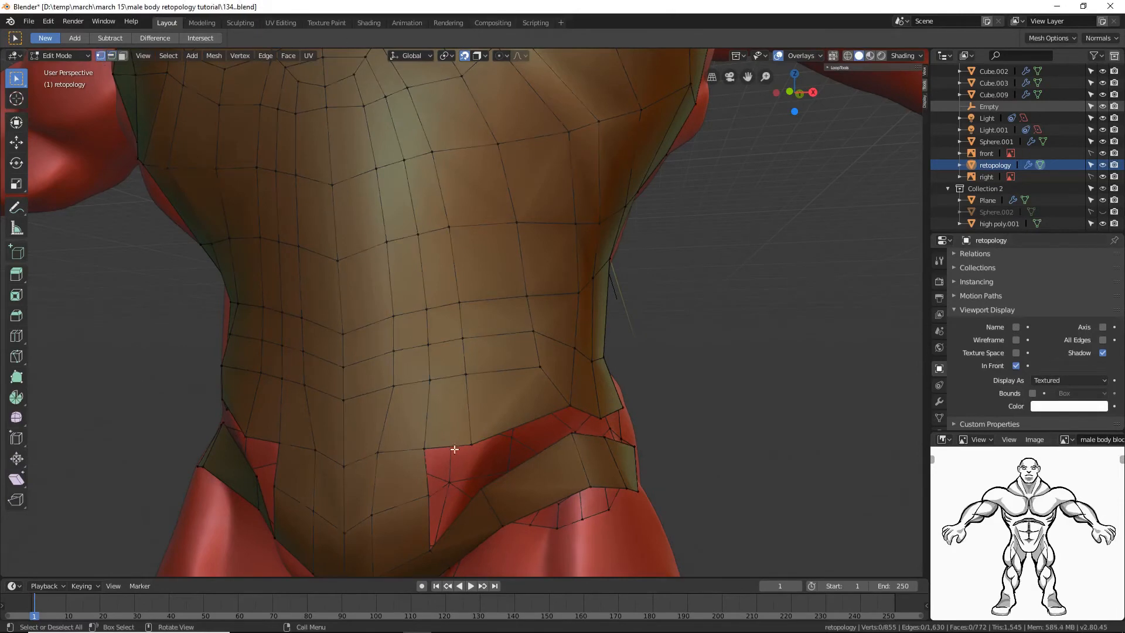
pyautogui.click(432, 497)
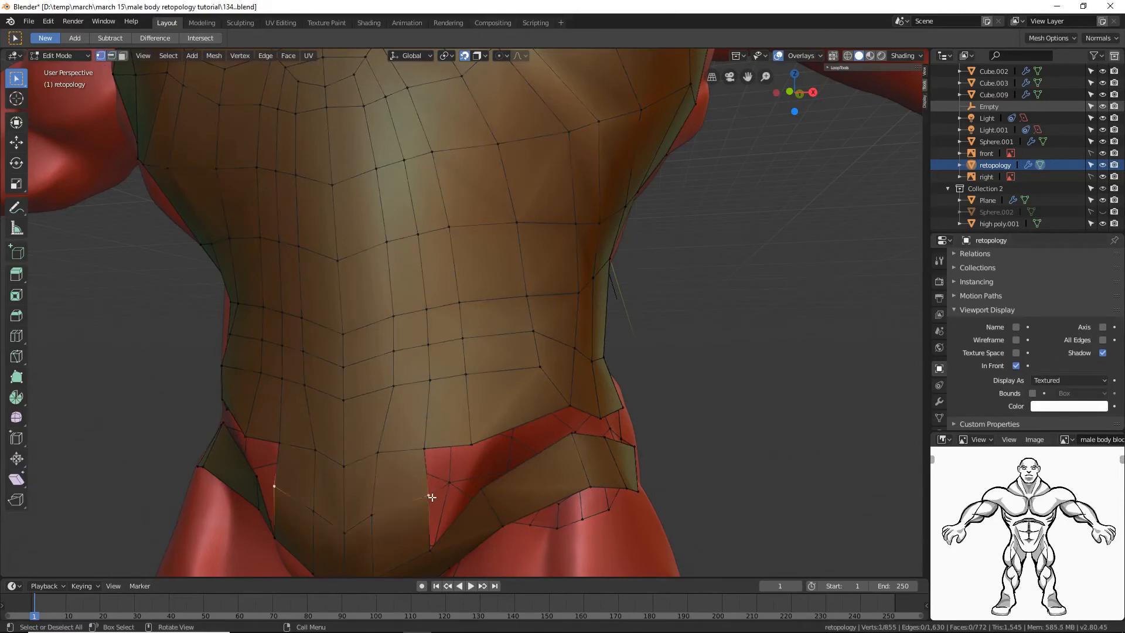
pyautogui.keyDown('ctrl'); pyautogui.rightClick(478, 464); pyautogui.keyUp('ctrl')
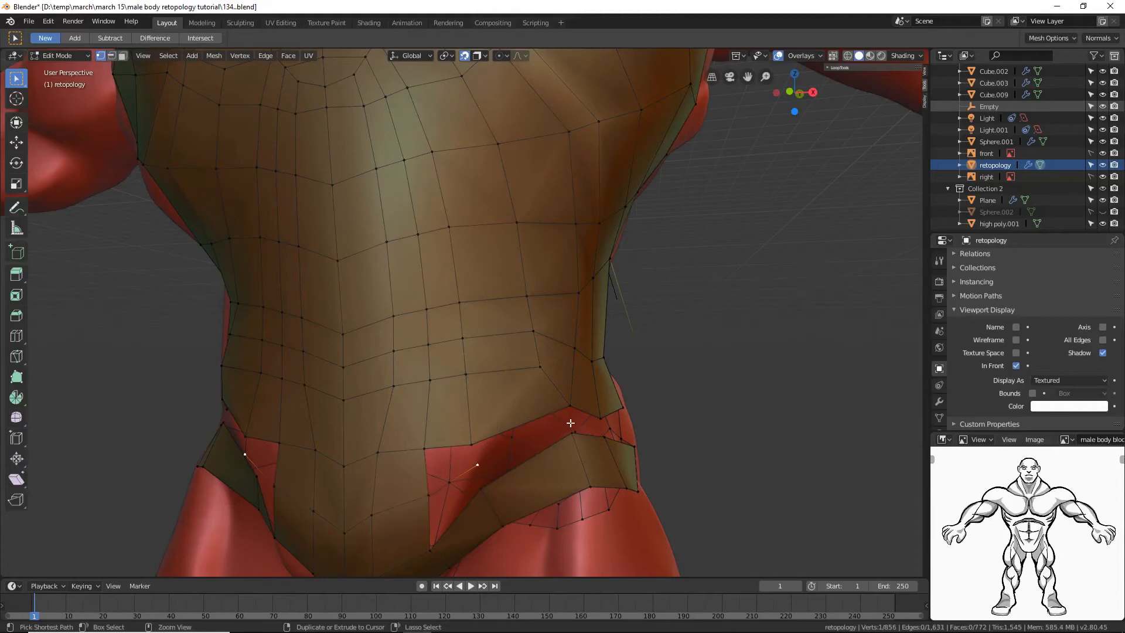
pyautogui.keyDown('ctrl'); pyautogui.rightClick(571, 421); pyautogui.keyUp('ctrl')
pyautogui.moveTo(784, 381); pyautogui.dragTo(693, 381, button='middle')
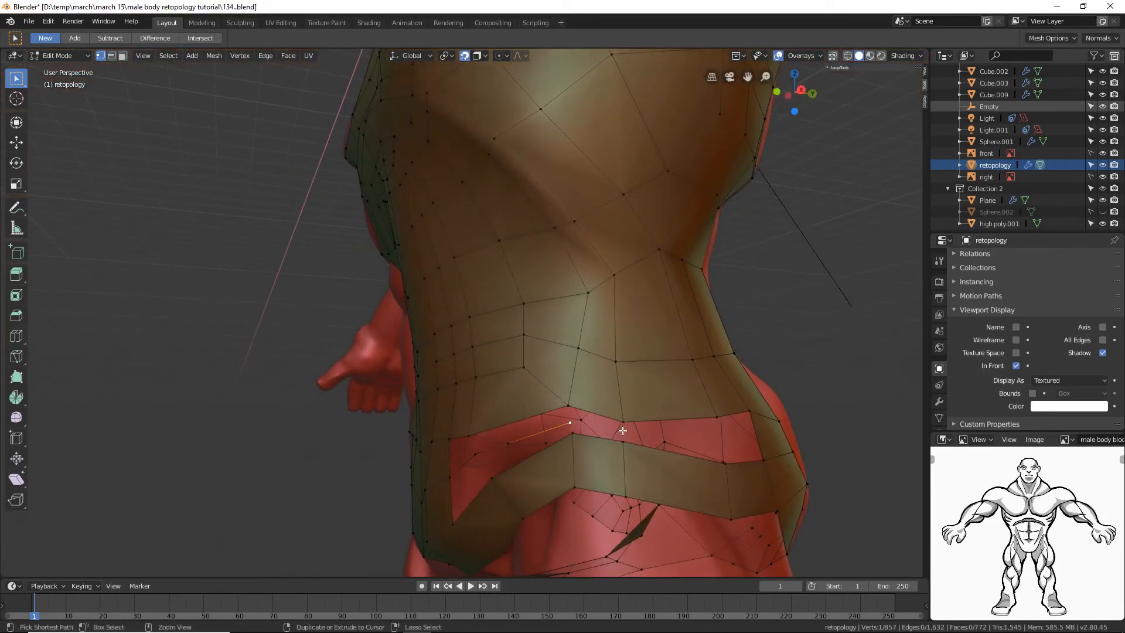
pyautogui.keyDown('ctrl'); pyautogui.rightClick(622, 431); pyautogui.keyUp('ctrl')
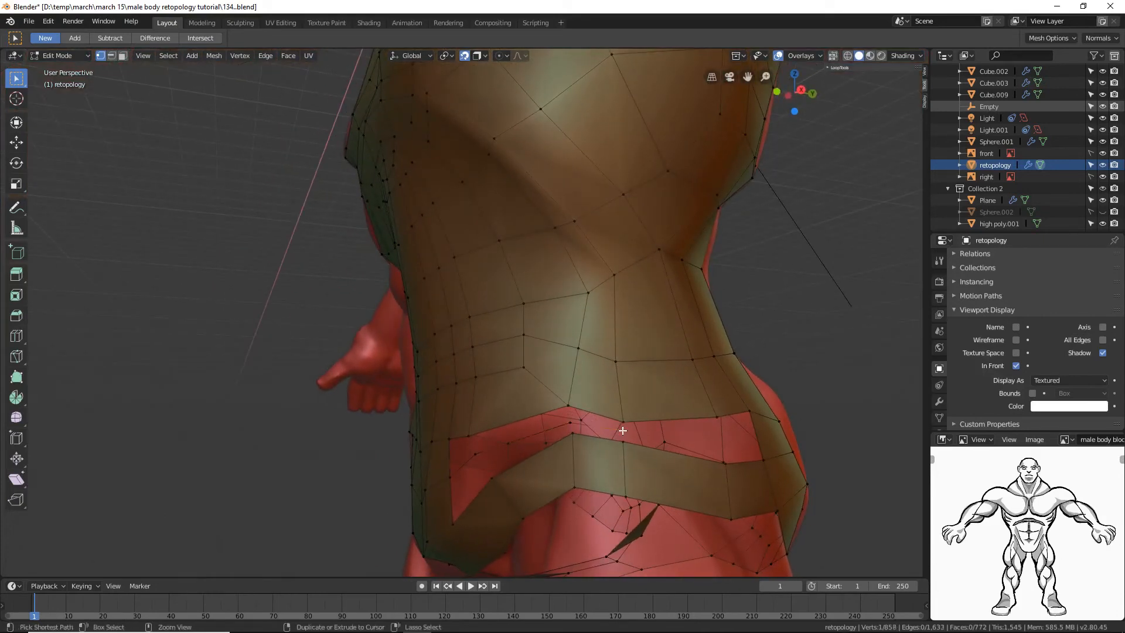
pyautogui.keyDown('ctrl'); pyautogui.rightClick(719, 439); pyautogui.keyUp('ctrl')
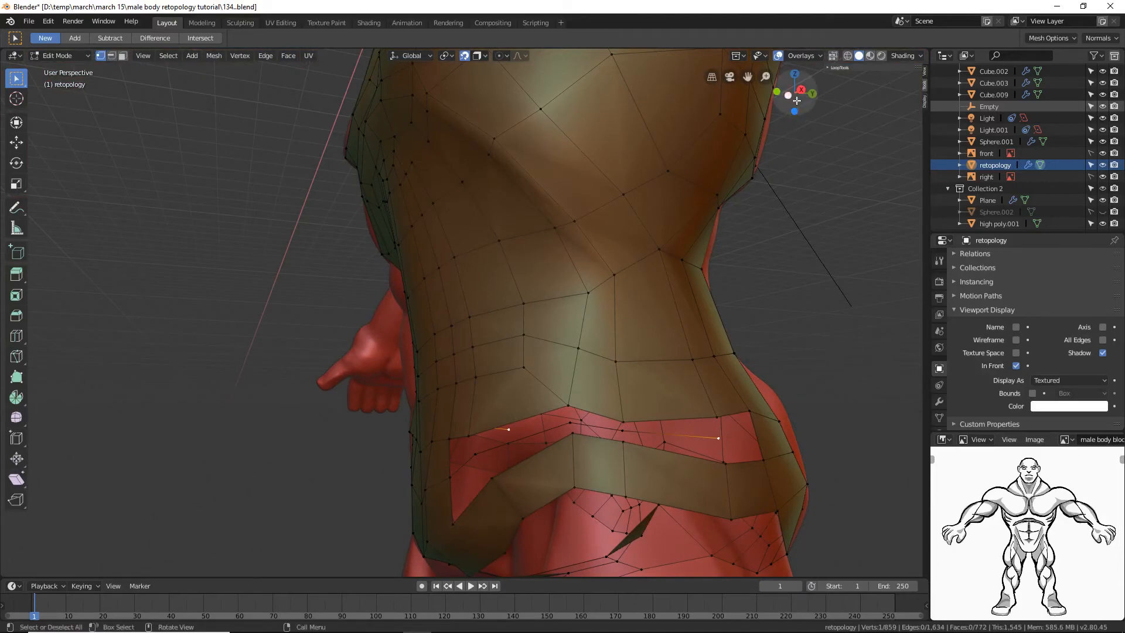
# Step: Add a single centred horizontal loop cut across the buttock faces beside the vertex chain, deselect it, and save as incremental version 135
pyautogui.moveTo(794, 94); pyautogui.dragTo(770, 96)
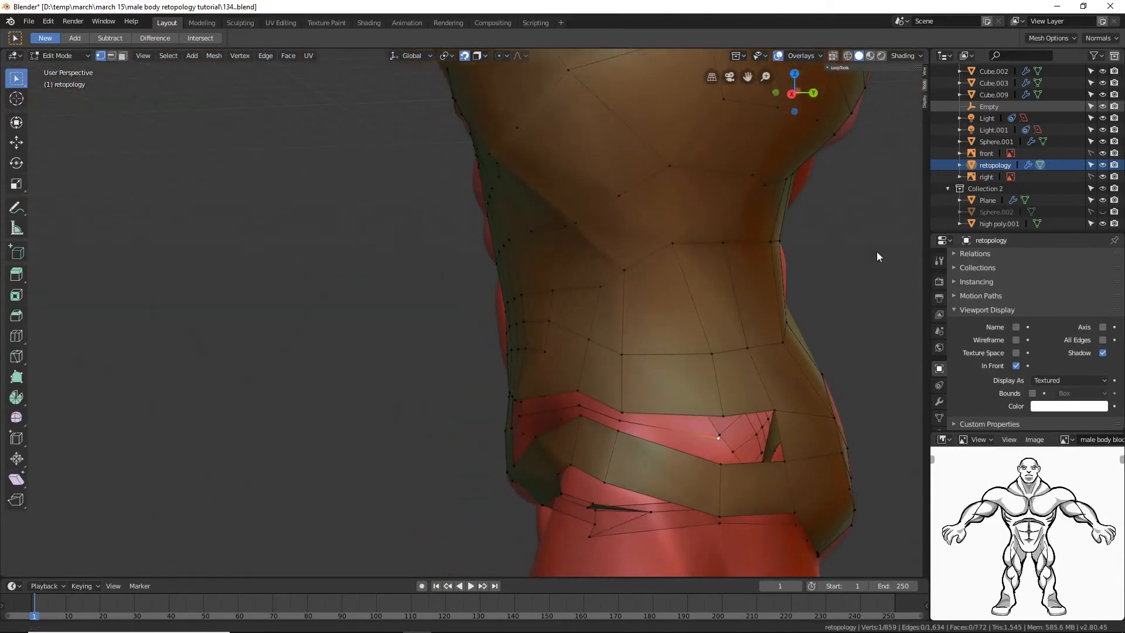
pyautogui.moveTo(876, 252); pyautogui.dragTo(838, 246, button='middle')
pyautogui.moveTo(689, 346); pyautogui.dragTo(708, 342, button='middle')
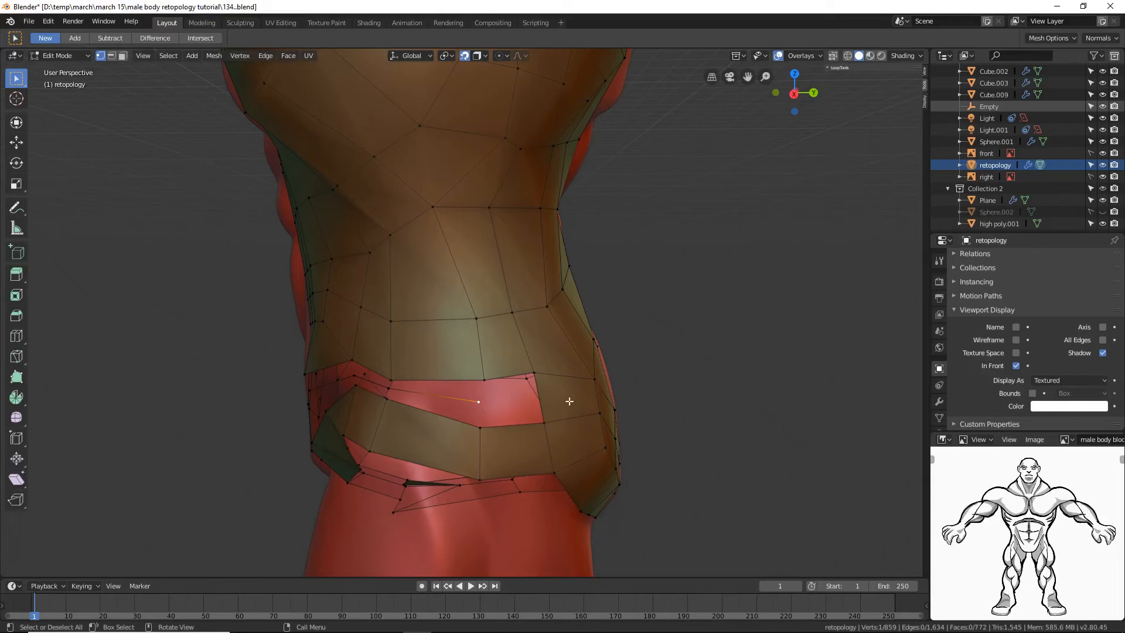
pyautogui.press('ctrl')
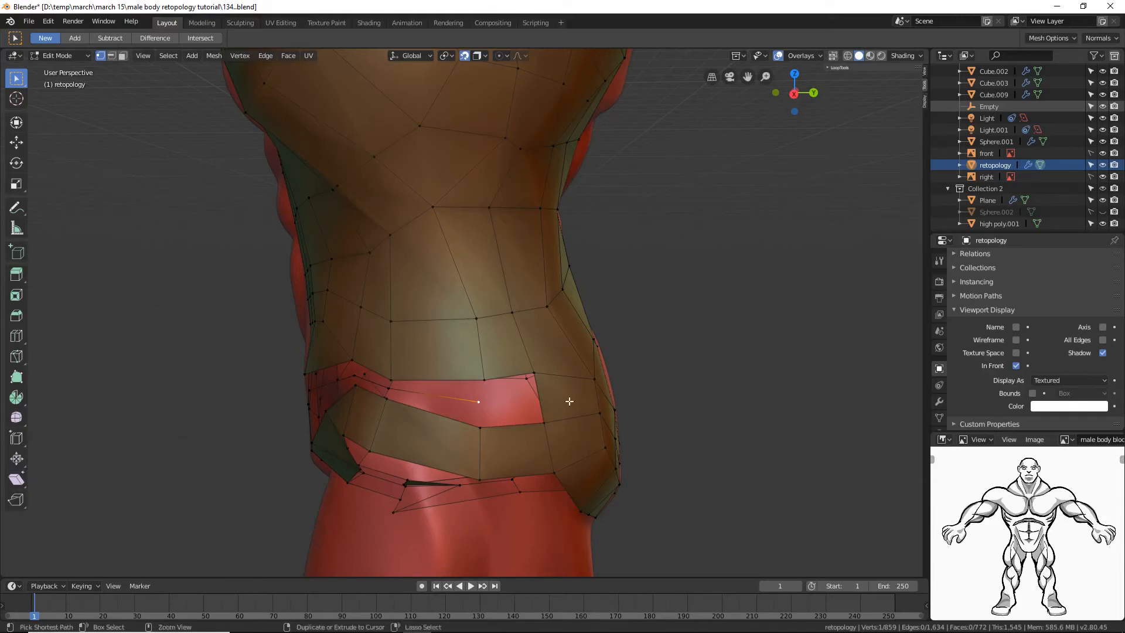
pyautogui.hotkey('ctrl', 'r')
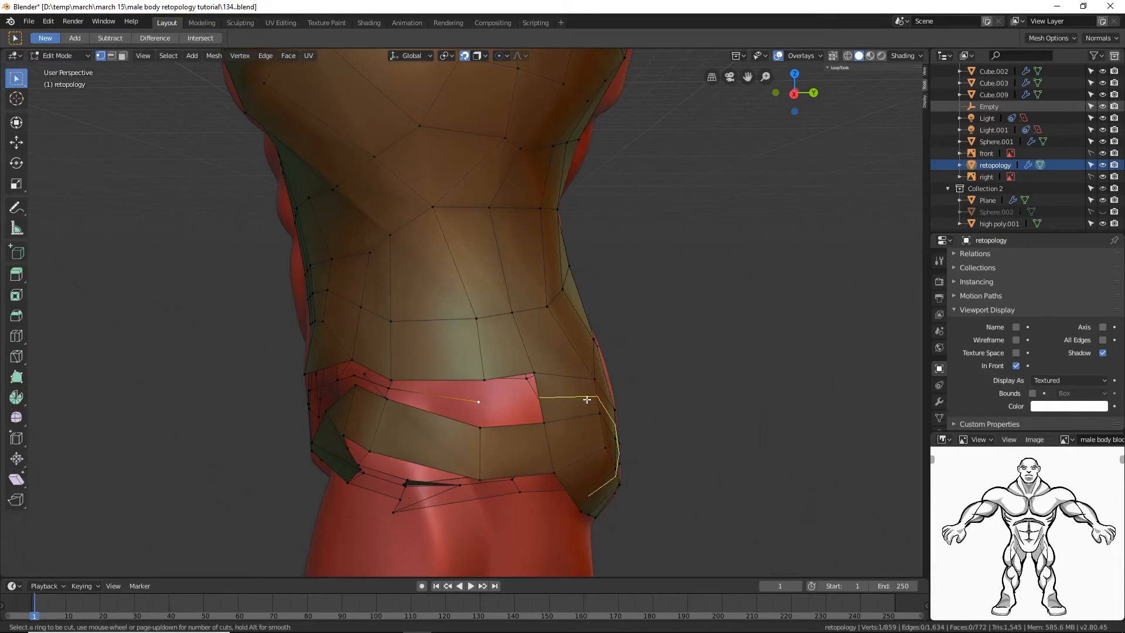
pyautogui.click(586, 400)
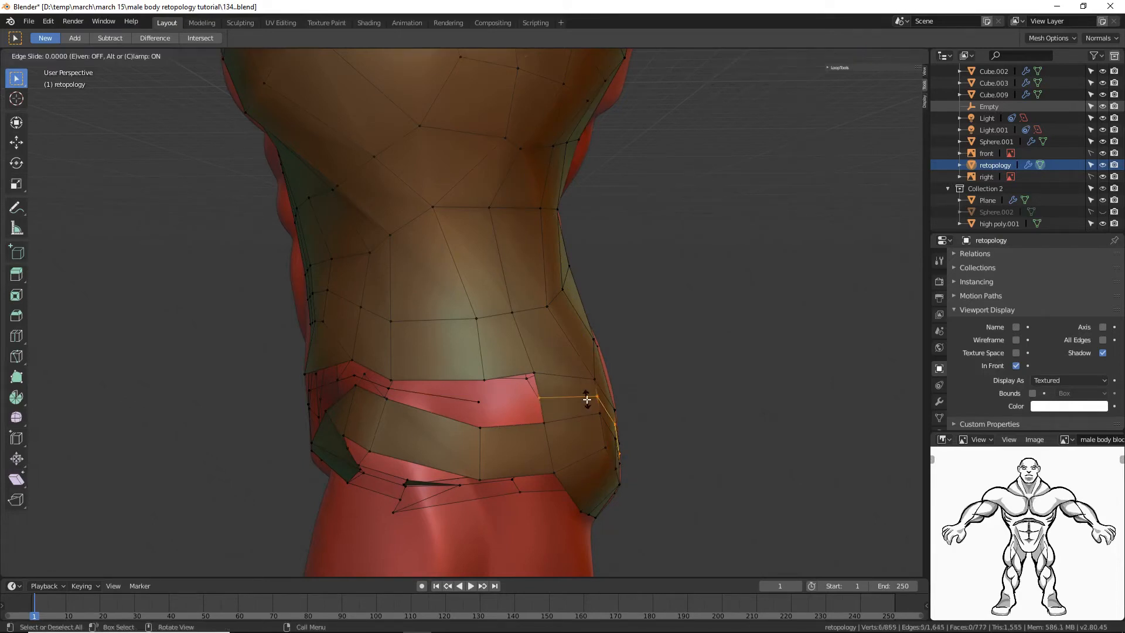
pyautogui.rightClick(587, 399)
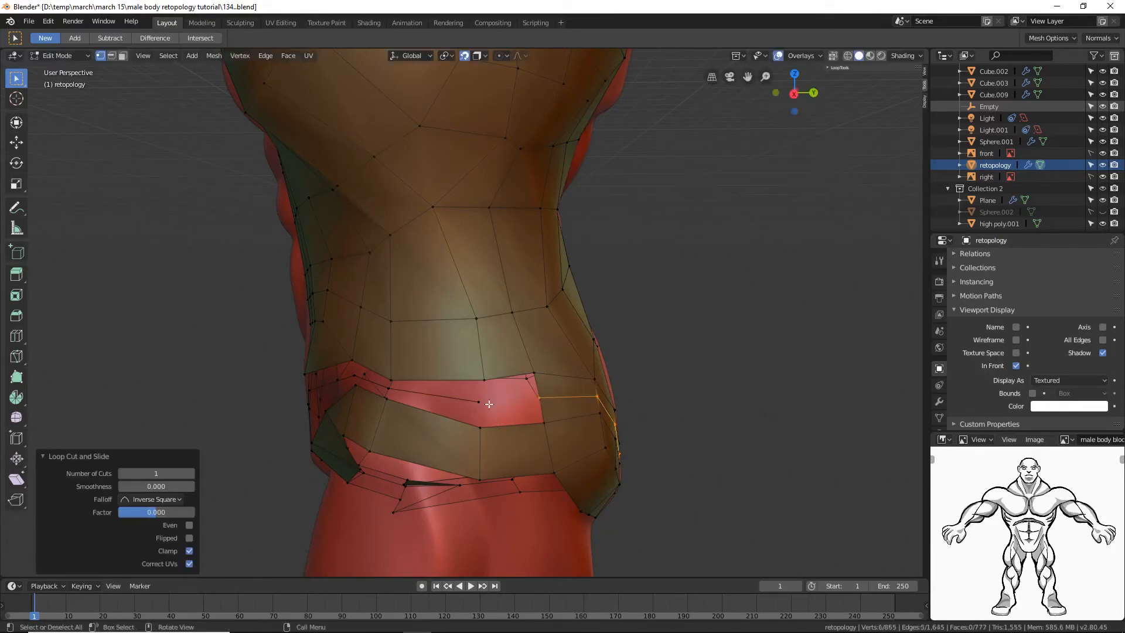
pyautogui.click(738, 414)
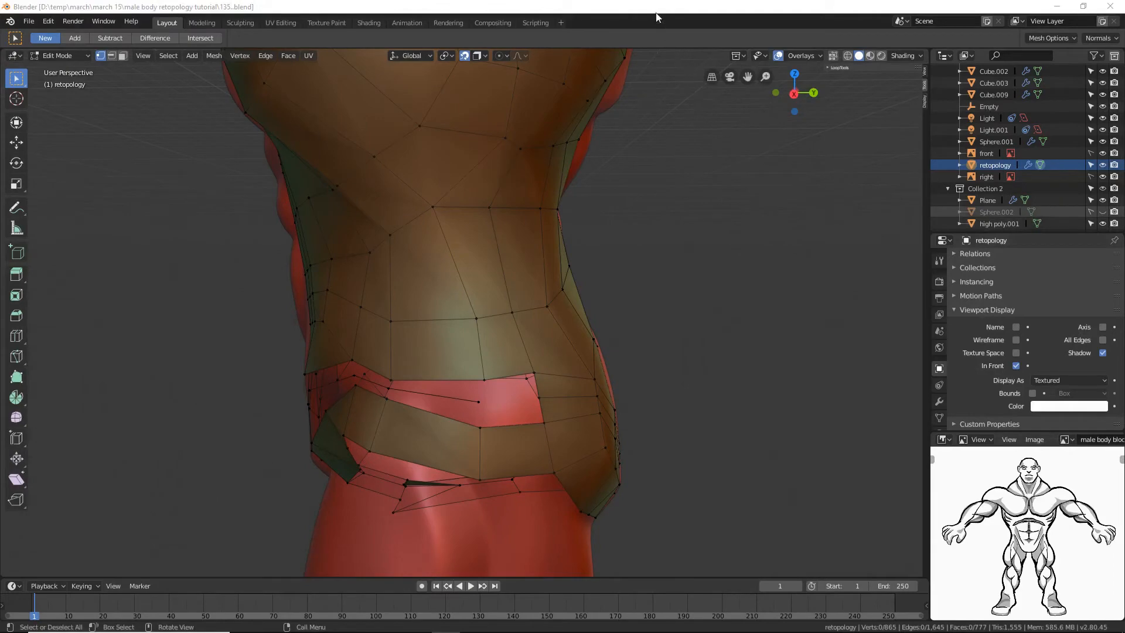
pyautogui.hotkey('ctrl', 'alt', 's')
pyautogui.moveTo(475, 264); pyautogui.dragTo(597, 248, button='middle')
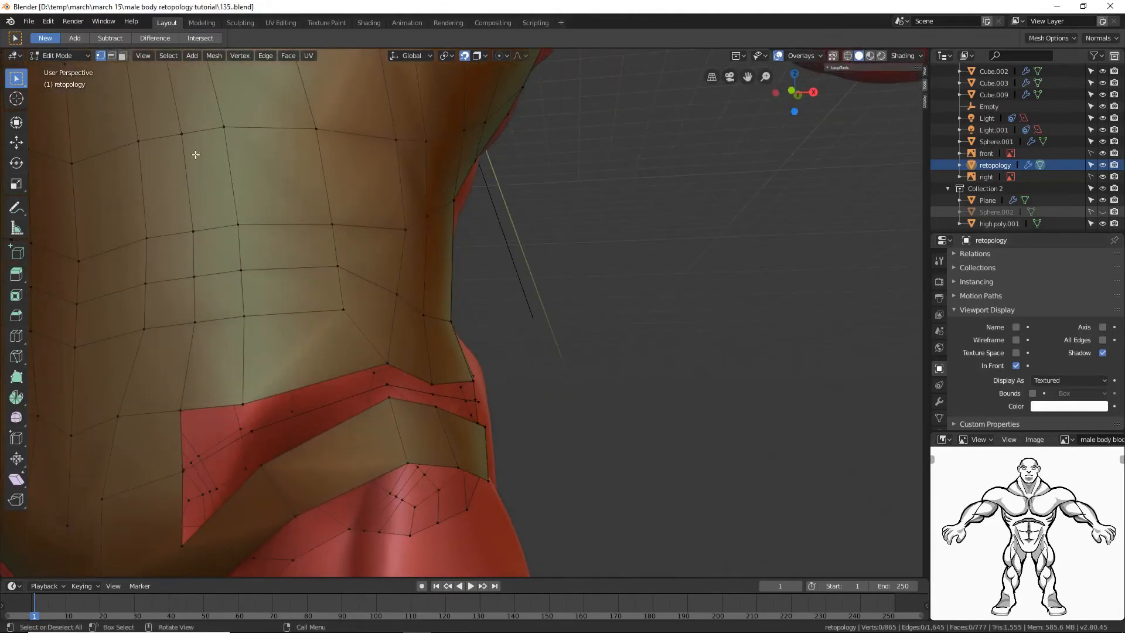
# Step: Fill the first quad of the upper gap between the abdomen's lower outer corner and the groin end of the vertex chain, and deselect it
pyautogui.click(181, 409)
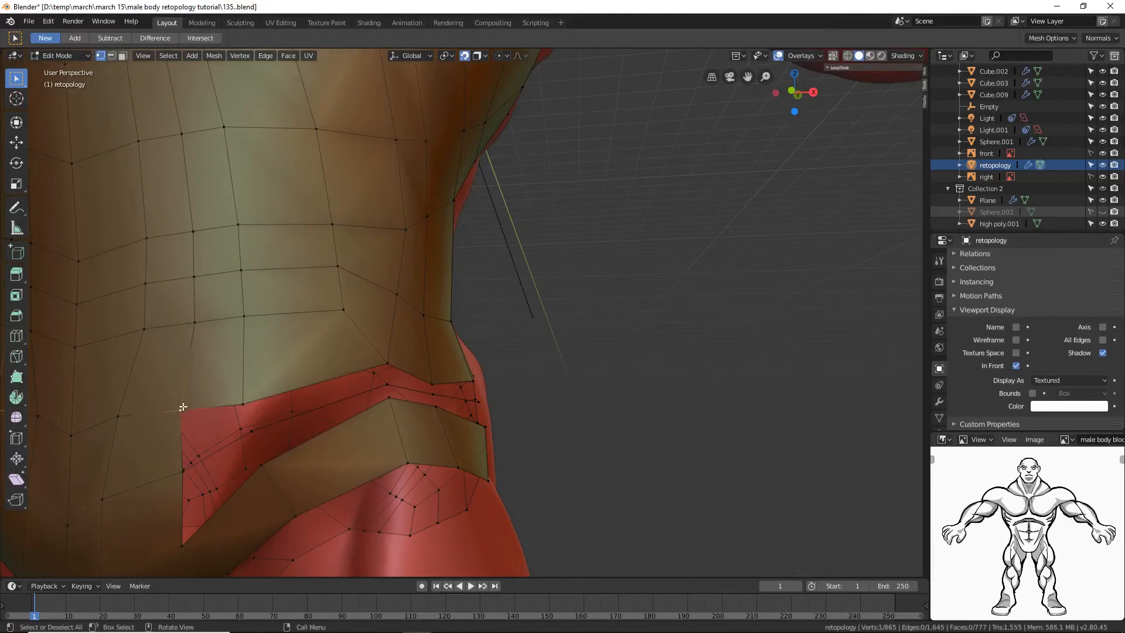
pyautogui.keyDown('shift'); pyautogui.click(183, 470); pyautogui.keyUp('shift')
pyautogui.press('f')
pyautogui.click(629, 442)
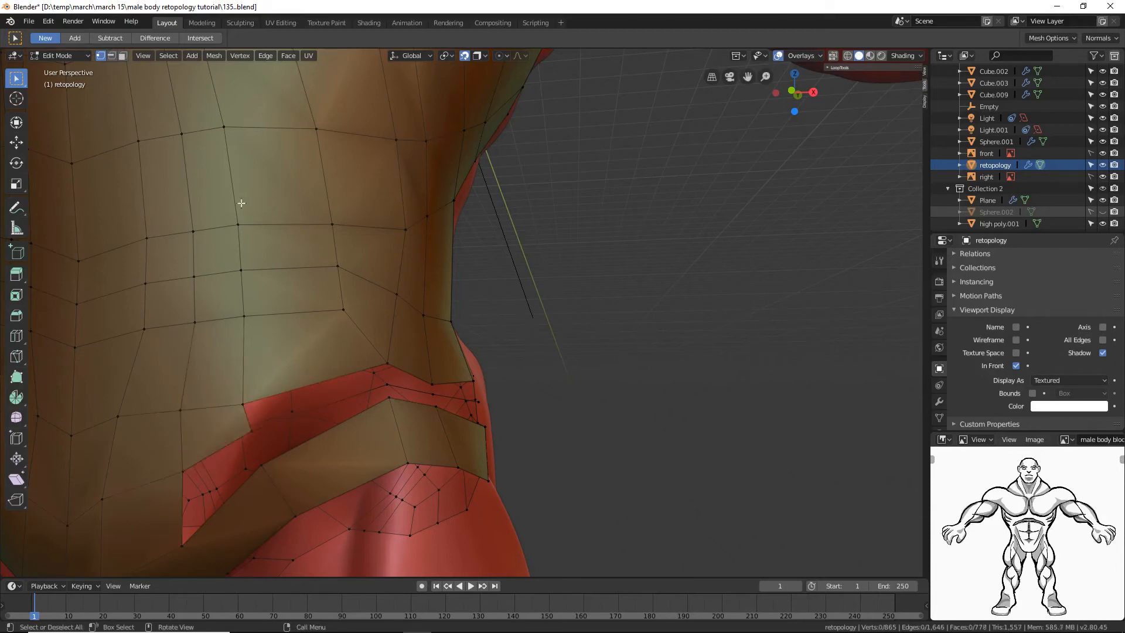
# Step: Using edge selection, fill the rest of the gap between the waist edge and the vertex chain around the hip to the back faces
pyautogui.click(111, 55)
pyautogui.click(246, 419)
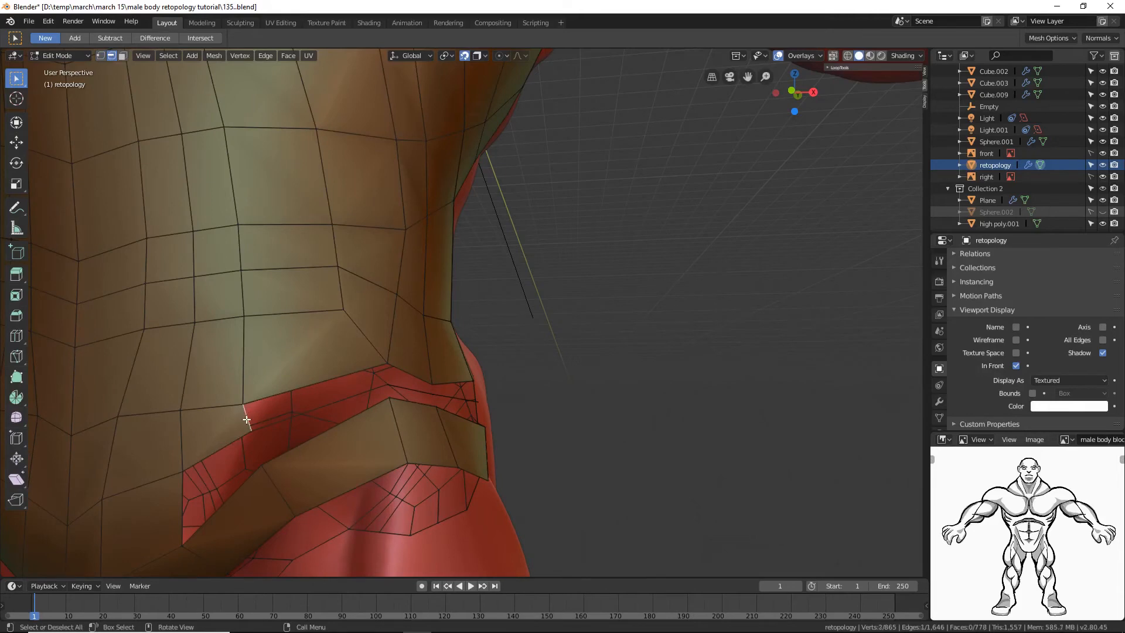
pyautogui.press('f')
pyautogui.press('f')
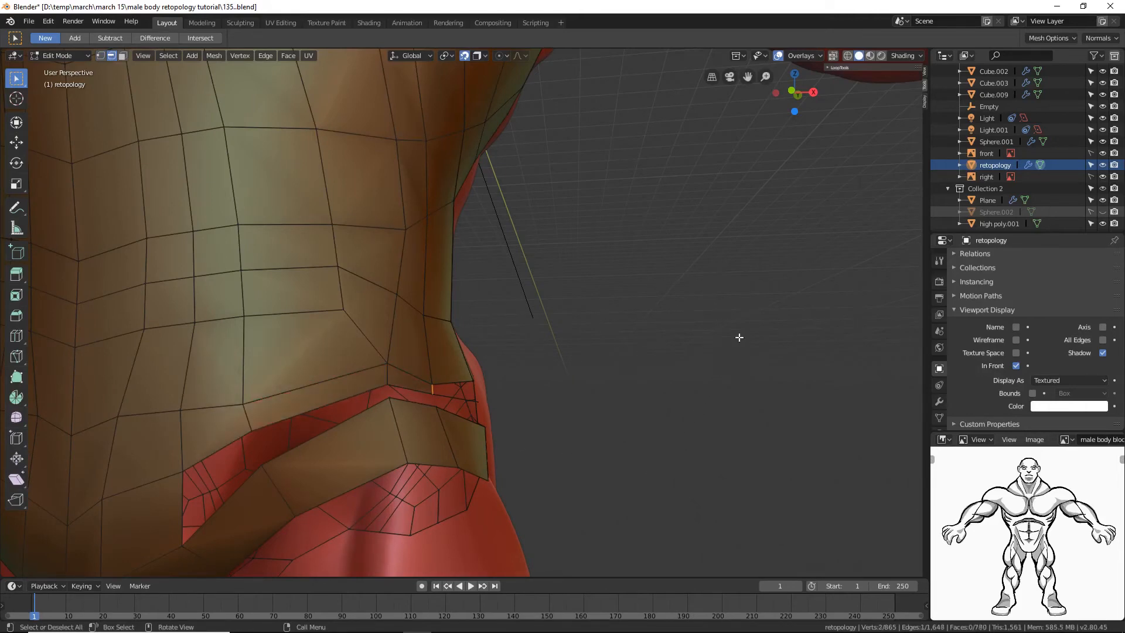
pyautogui.moveTo(739, 337); pyautogui.dragTo(638, 336, button='middle')
pyautogui.press('f')
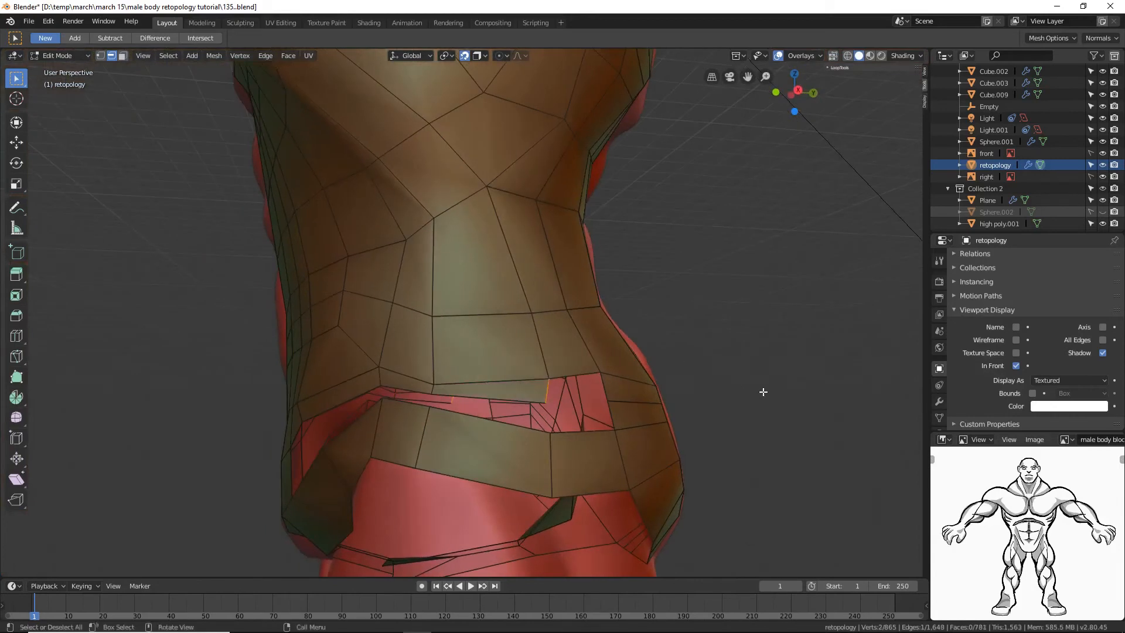
pyautogui.keyDown('shift'); pyautogui.click(566, 375); pyautogui.keyUp('shift')
pyautogui.press('f')
pyautogui.click(753, 380)
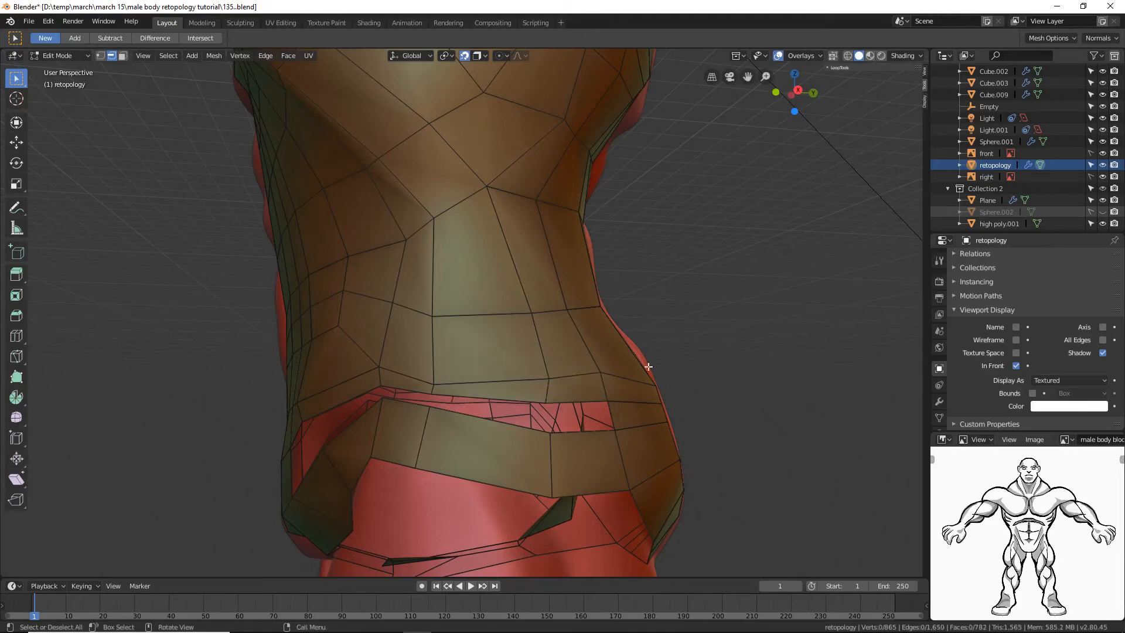
# Step: Fill the opening below the chain's groin end with a quad from its four corner vertices, and deselect it
pyautogui.moveTo(649, 367); pyautogui.dragTo(743, 359, button='middle')
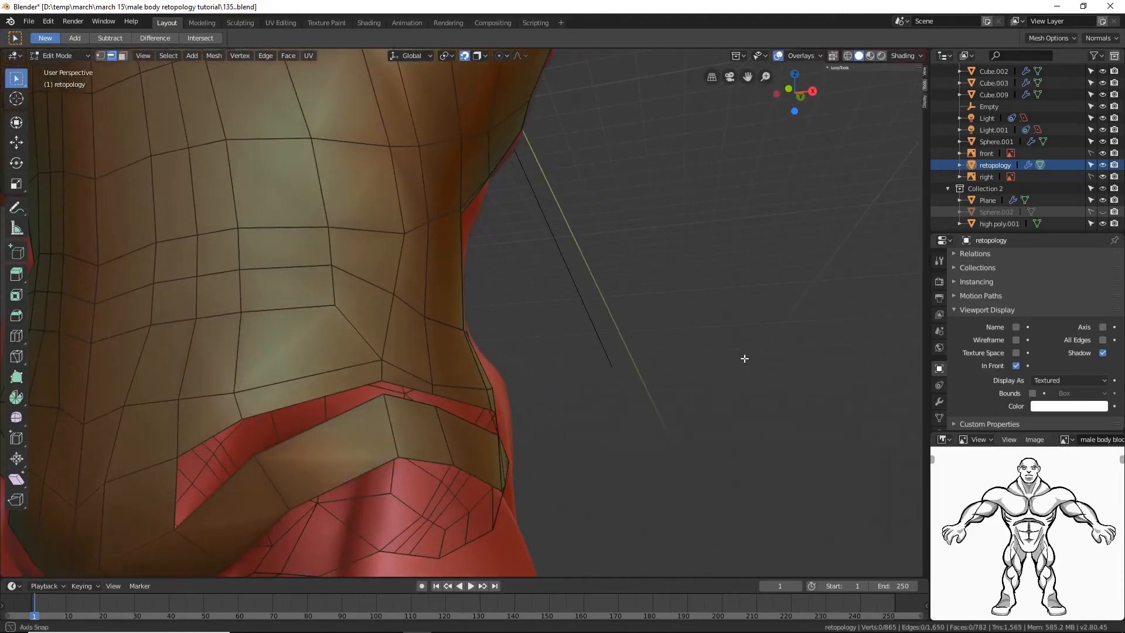
pyautogui.click(188, 448)
pyautogui.keyDown('shift'); pyautogui.click(176, 473); pyautogui.keyUp('shift')
pyautogui.keyDown('shift'); pyautogui.click(211, 494); pyautogui.keyUp('shift')
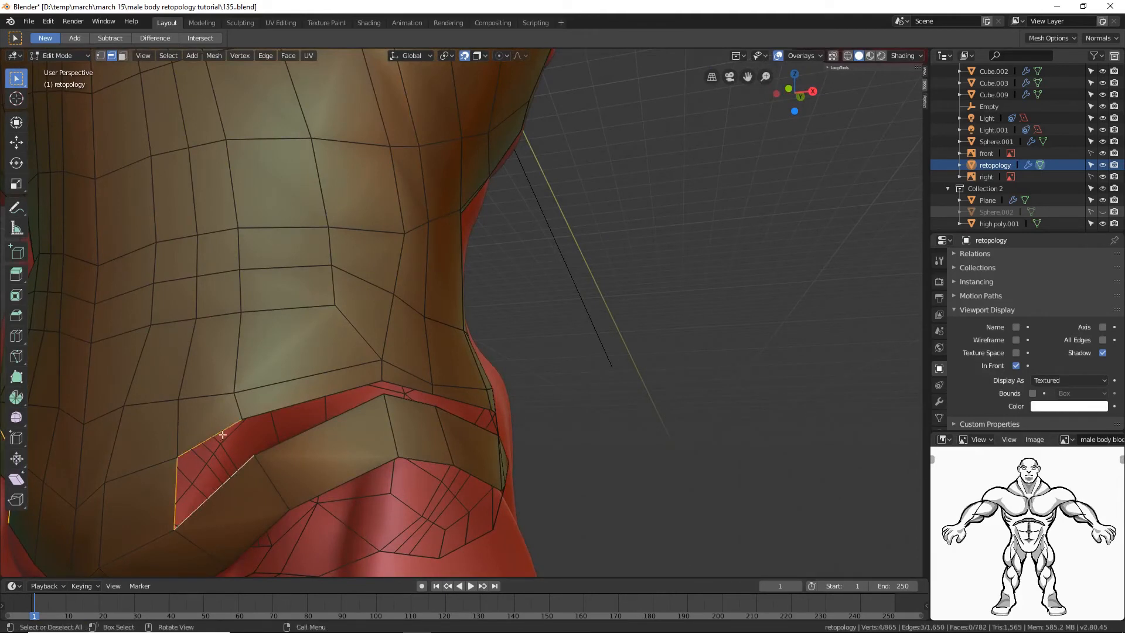
pyautogui.click(100, 55)
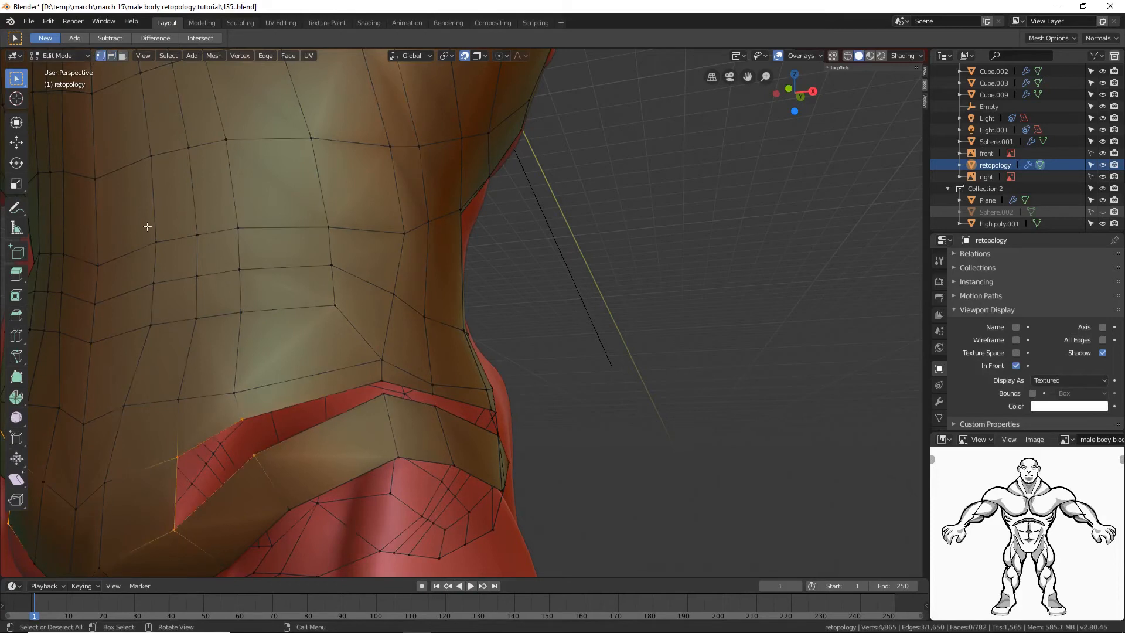
pyautogui.press('f')
pyautogui.click(606, 432)
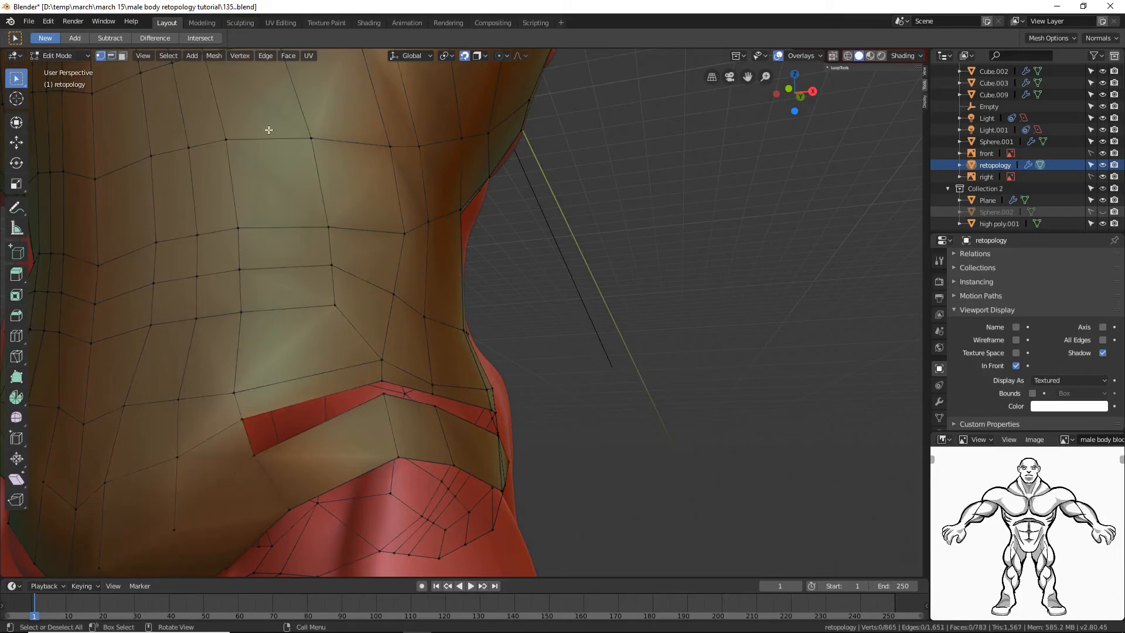
# Step: Using edge selection, fill the remaining gap between the chain and the hip strip around to the buttock, and save as incremental version 136
pyautogui.click(111, 55)
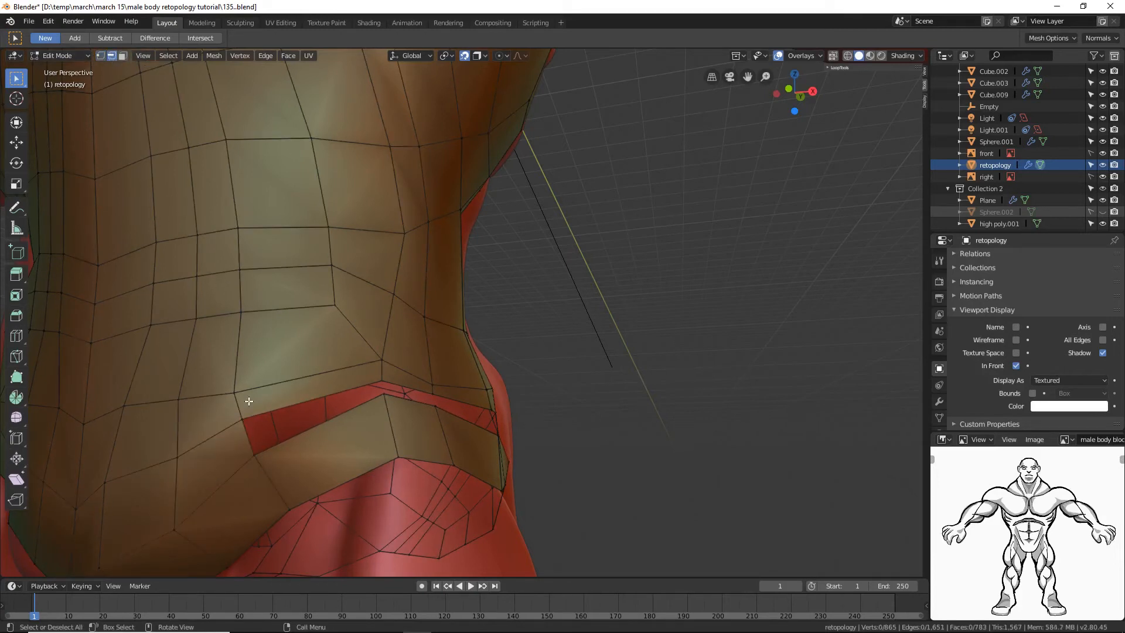
pyautogui.click(250, 438)
pyautogui.press('f')
pyautogui.press('f')
pyautogui.moveTo(633, 490); pyautogui.dragTo(675, 406, button='middle')
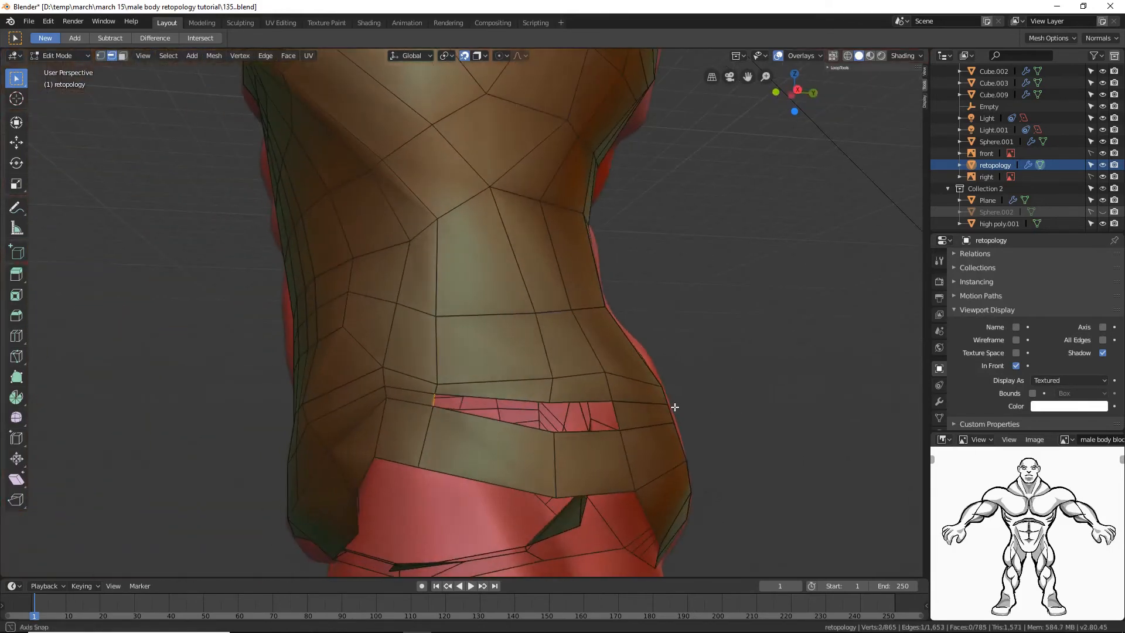
pyautogui.press('f')
pyautogui.press('f')
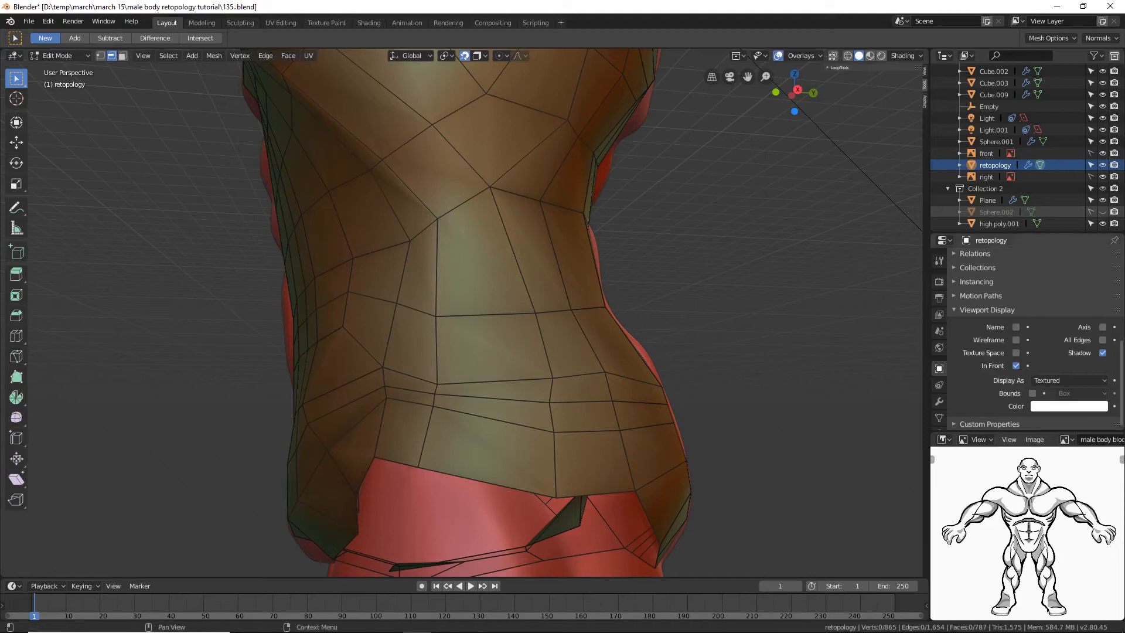
pyautogui.hotkey('ctrl', 'alt', 's')
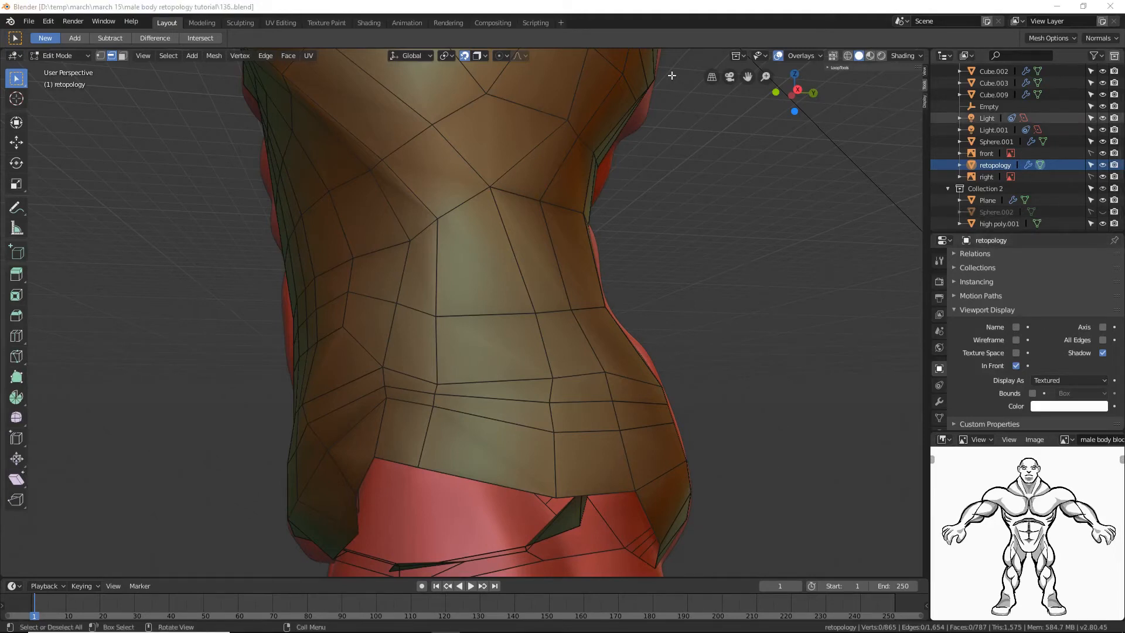
# Step: Using vertex selection, fill the notch beside the central strip on the groin's underside with a quad, deselect it, and save as incremental version 139
pyautogui.moveTo(655, 185); pyautogui.dragTo(588, 283, button='middle')
pyautogui.scroll(-5, 588, 283)
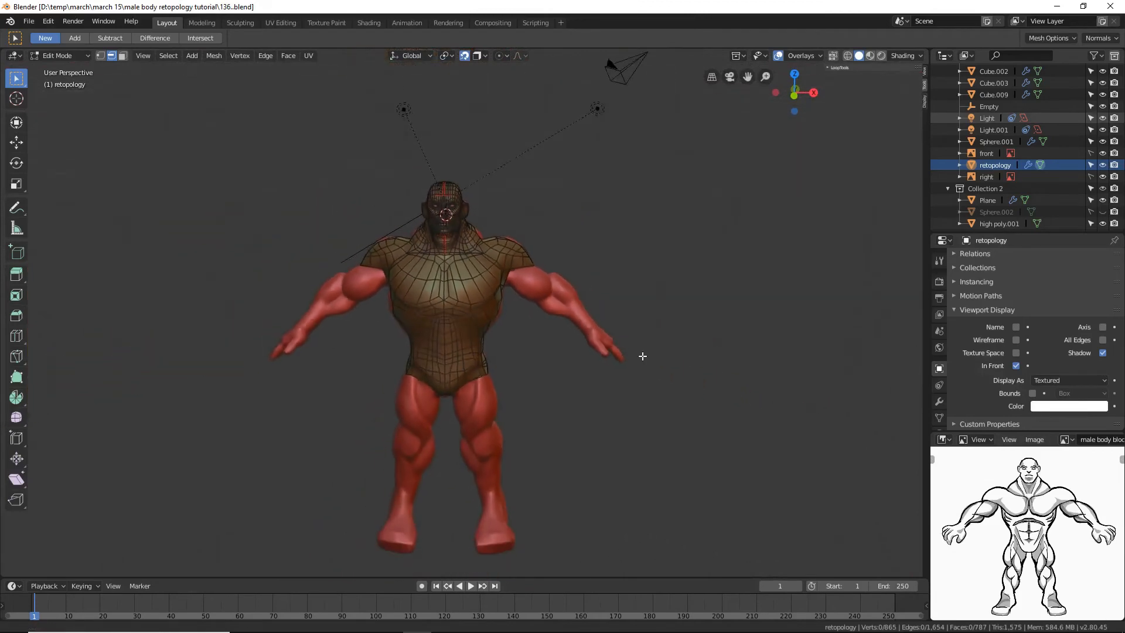
pyautogui.scroll(5, 642, 344)
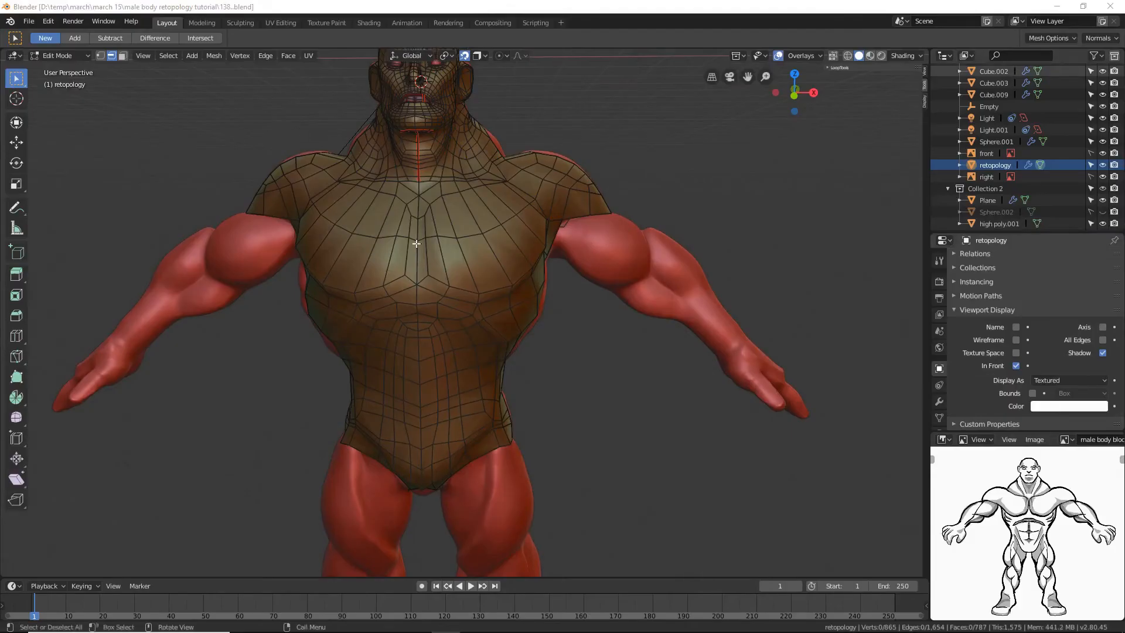
pyautogui.moveTo(572, 394); pyautogui.dragTo(574, 318, button='middle')
pyautogui.scroll(6, 605, 366)
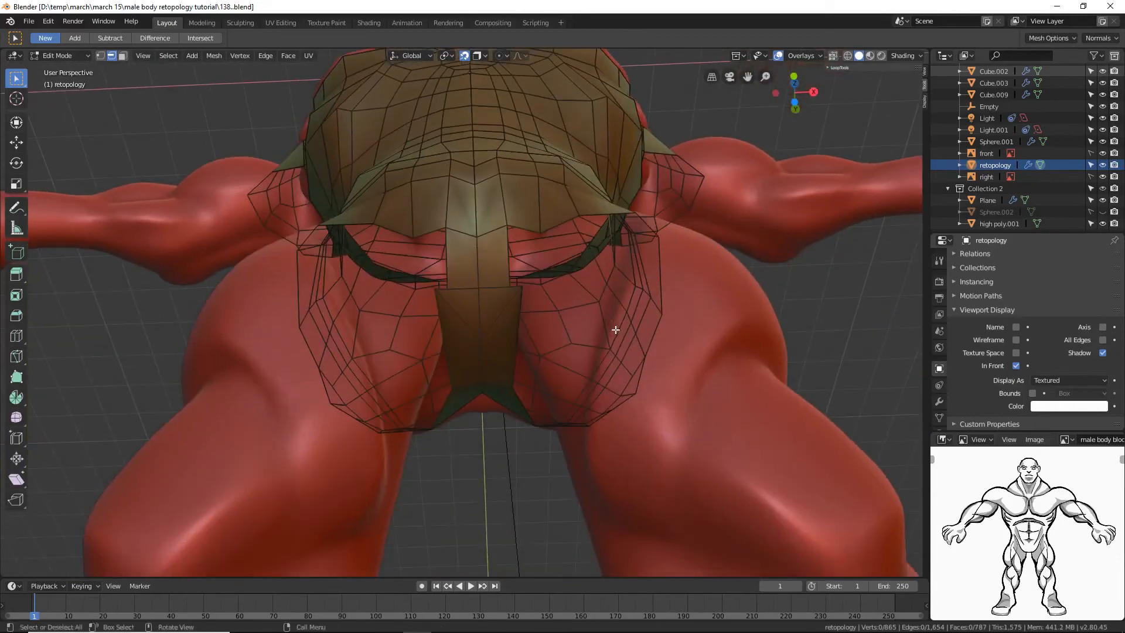
pyautogui.keyDown('ctrl'); pyautogui.moveTo(615, 329); pyautogui.dragTo(623, 308, button='middle'); pyautogui.keyUp('ctrl')
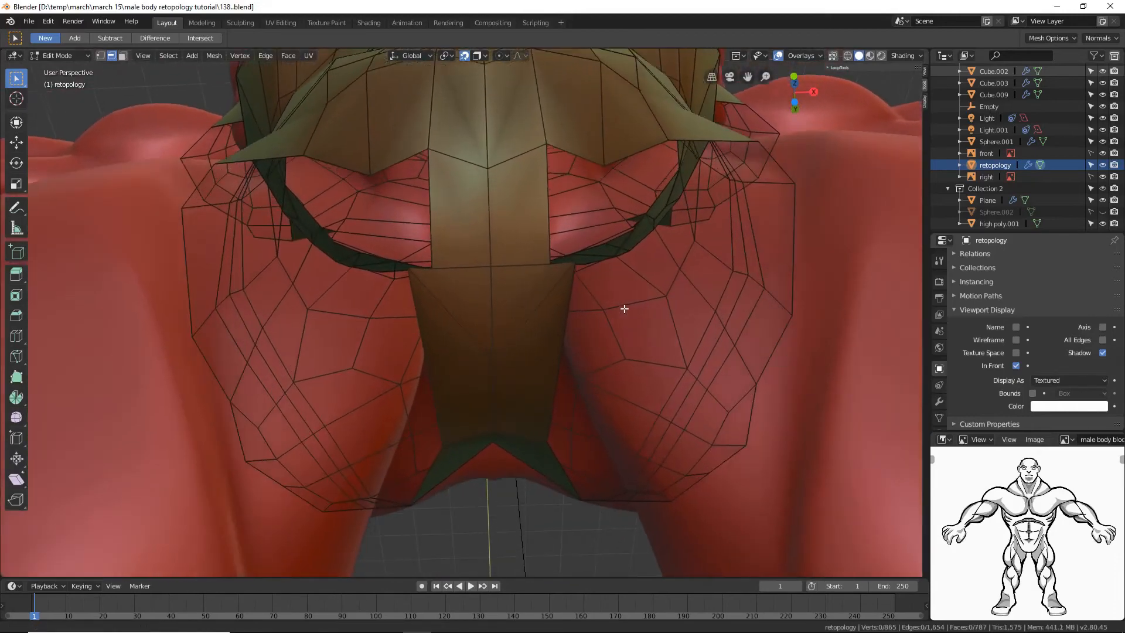
pyautogui.click(101, 56)
pyautogui.moveTo(521, 287); pyautogui.dragTo(525, 316, button='middle')
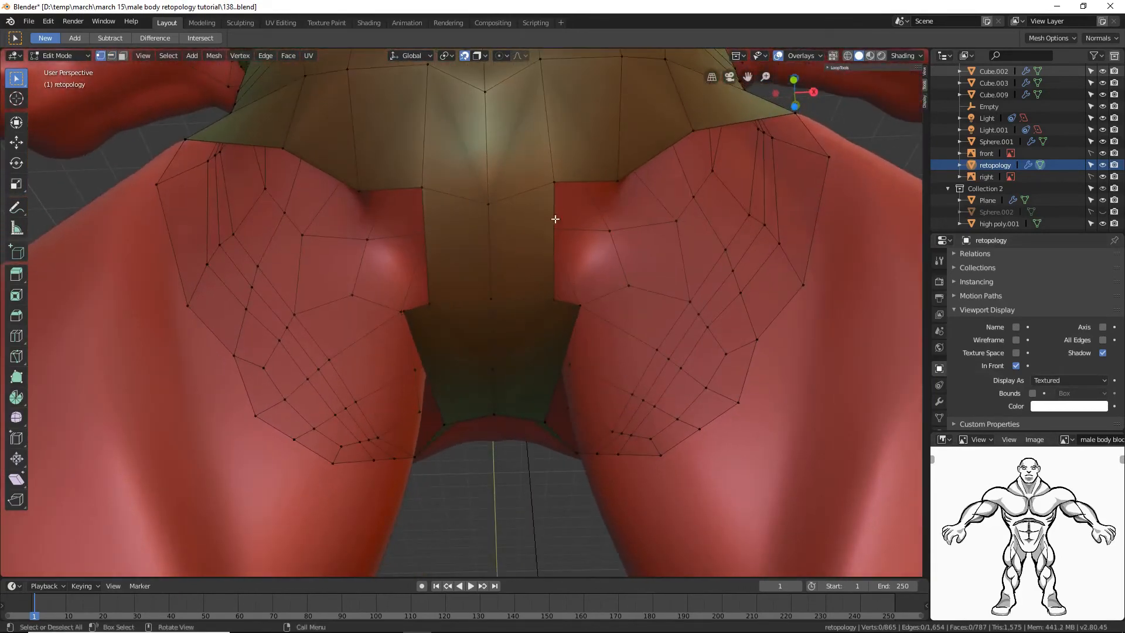
pyautogui.click(554, 182)
pyautogui.keyDown('shift'); pyautogui.click(617, 181); pyautogui.keyUp('shift')
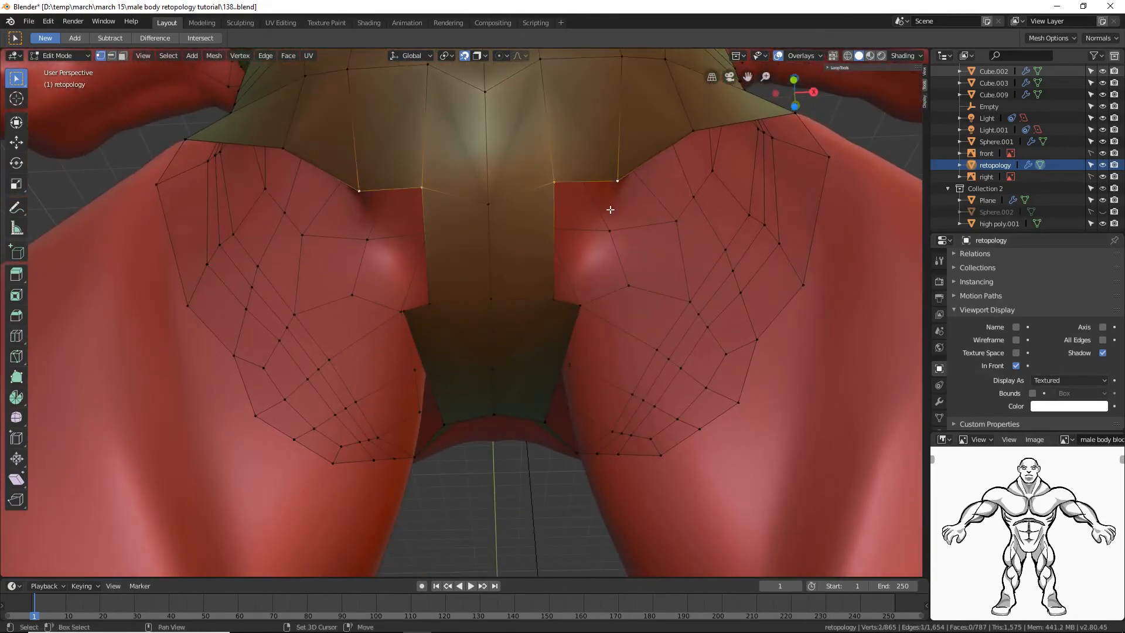
pyautogui.keyDown('shift'); pyautogui.click(579, 305); pyautogui.keyUp('shift')
pyautogui.keyDown('shift'); pyautogui.click(554, 298); pyautogui.keyUp('shift')
pyautogui.press('f')
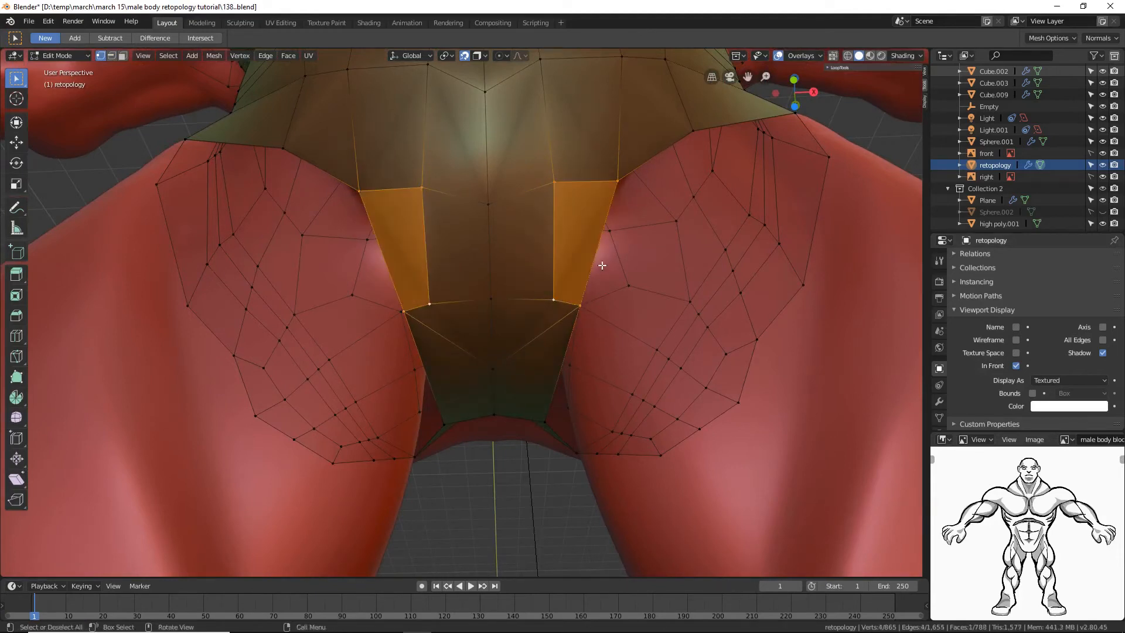
pyautogui.click(876, 130)
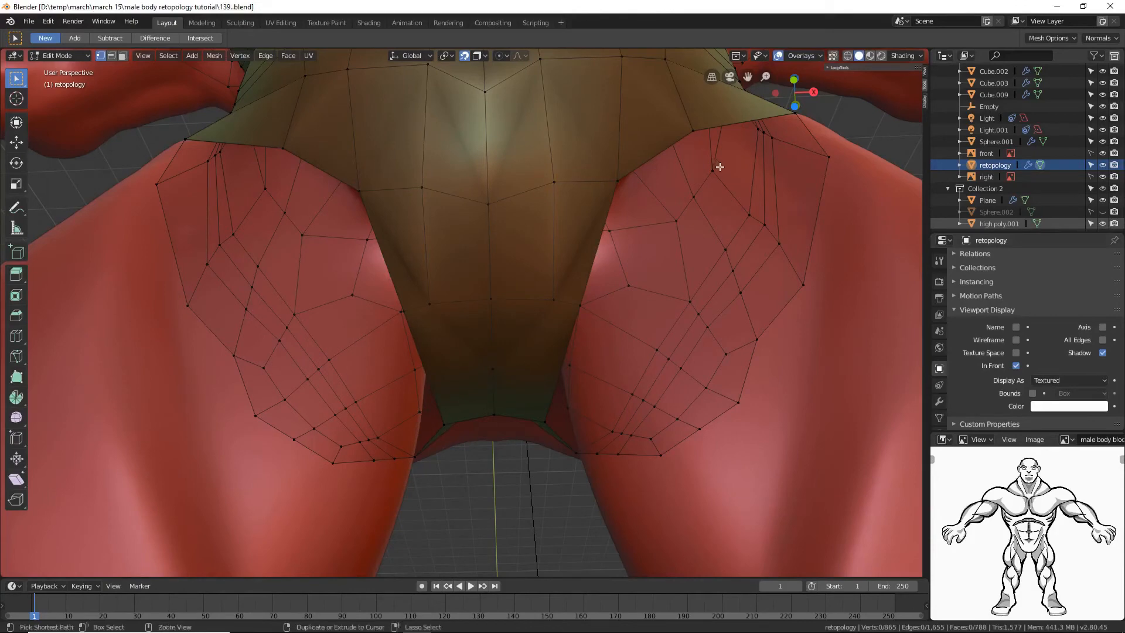
# Step: Select the edge loop around the leg opening to check its vertex count, deselect it, and save as incremental version 140
pyautogui.scroll(-5, 719, 172)
pyautogui.moveTo(720, 181); pyautogui.dragTo(690, 232, button='middle')
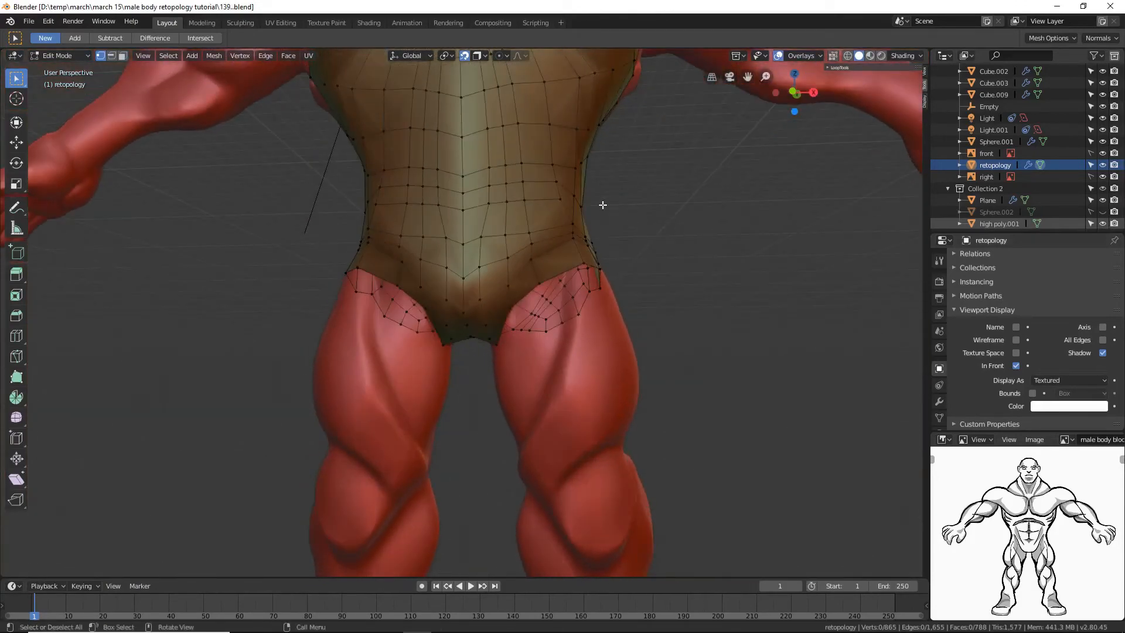
pyautogui.keyDown('alt'); pyautogui.click(539, 279); pyautogui.keyUp('alt')
pyautogui.keyDown('alt'); pyautogui.click(542, 279); pyautogui.keyUp('alt')
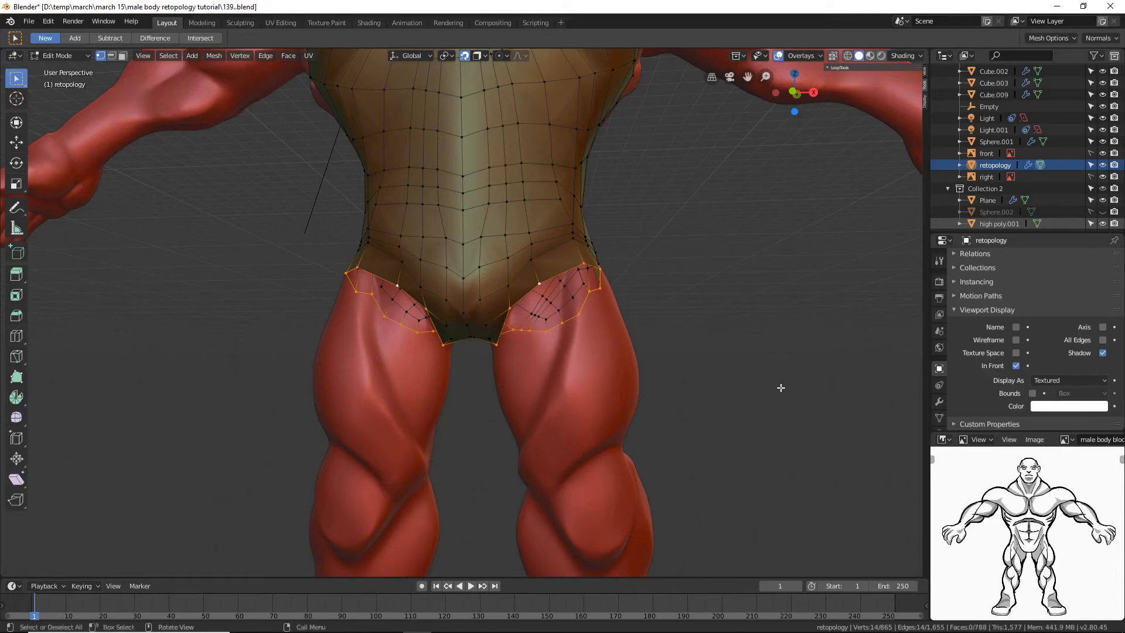
pyautogui.hotkey('alt', 'a')
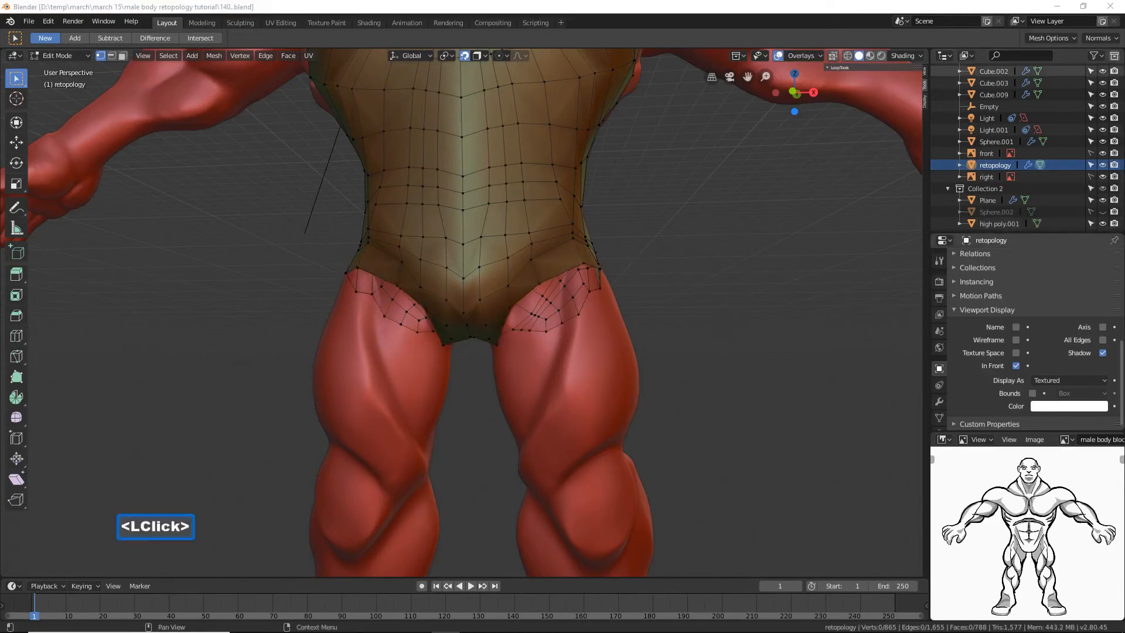
pyautogui.hotkey('ctrl', 'alt', 's')
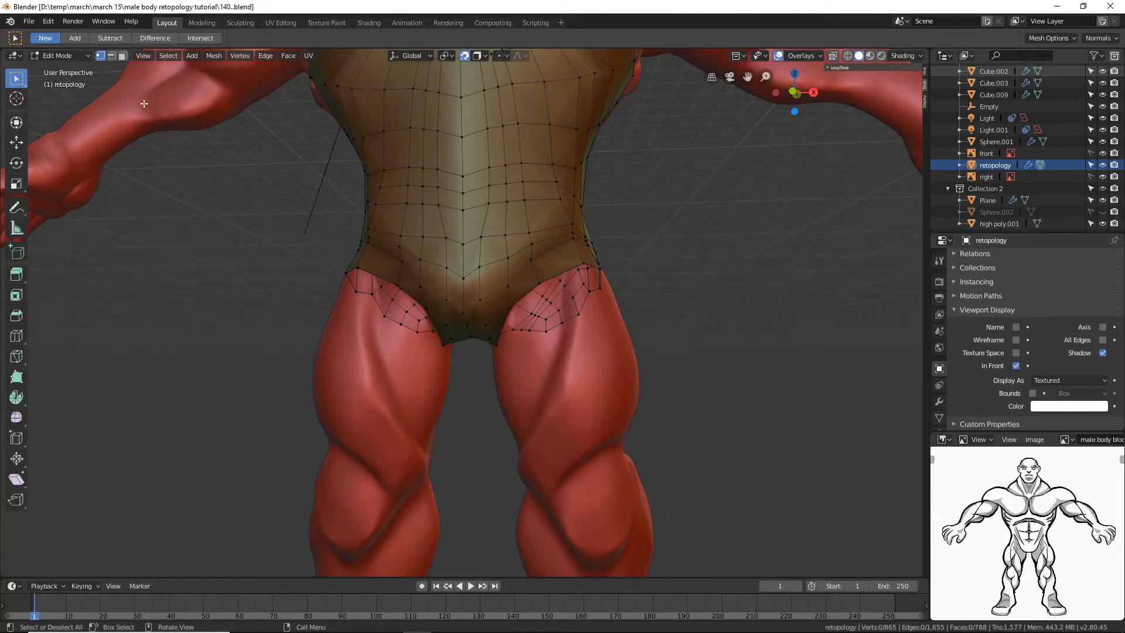
# Step: Switch to Object Mode with snapping turned off, and place the 3D cursor on the figure's left thigh, saving as incremental version 141
pyautogui.click(86, 54)
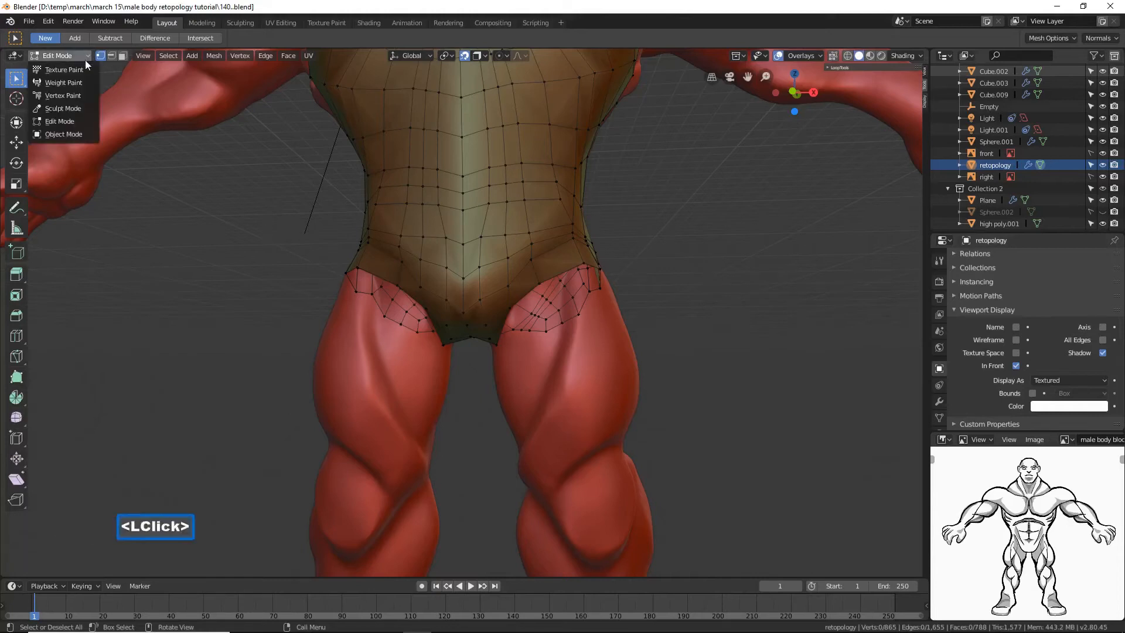
pyautogui.click(63, 135)
pyautogui.click(467, 57)
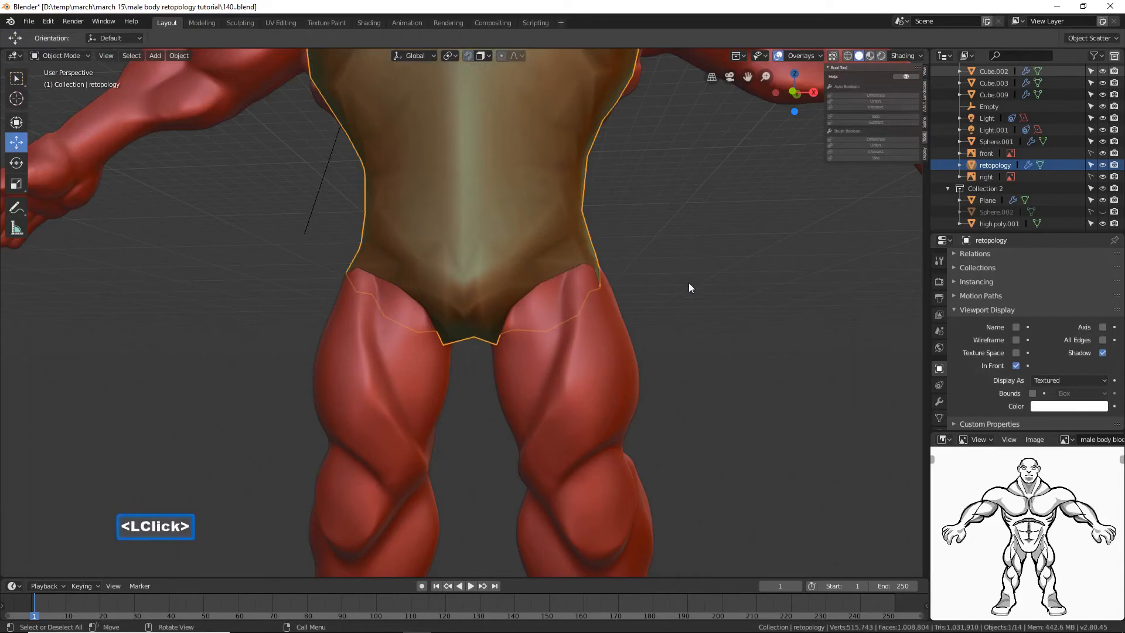
pyautogui.keyDown('shift'); pyautogui.rightClick(574, 365); pyautogui.keyUp('shift')
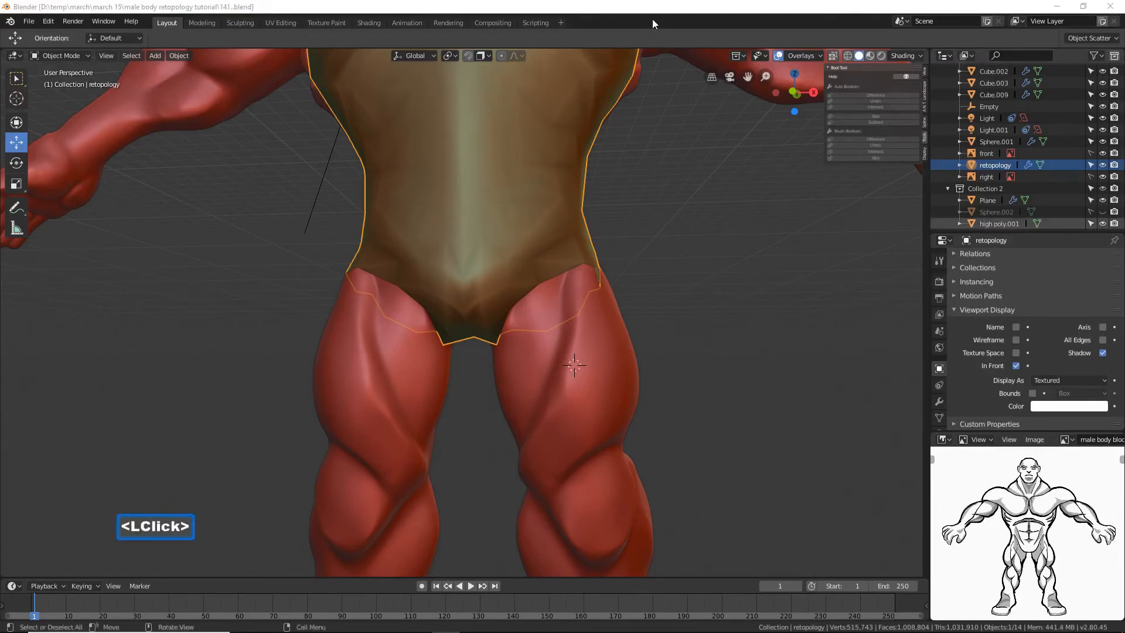
pyautogui.click(656, 20)
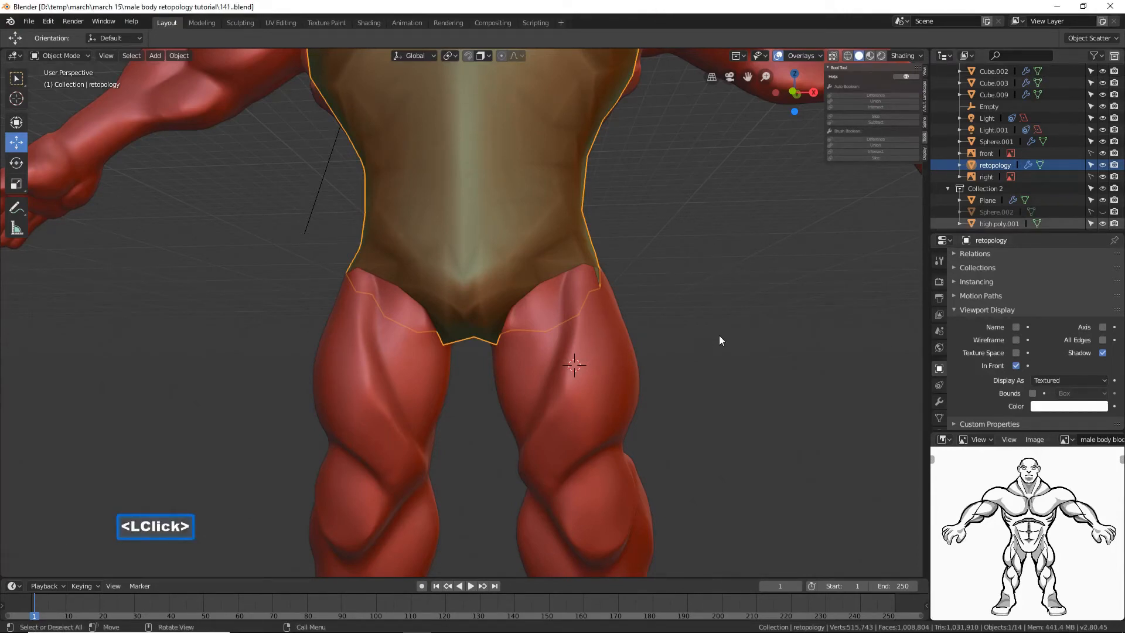
# Step: Add a 14-vertex cylinder with cap fill type Nothing at the 3D cursor, deselect it, and save as incremental version 142
pyautogui.hotkey('shift', 'a')
pyautogui.moveTo(718, 335)
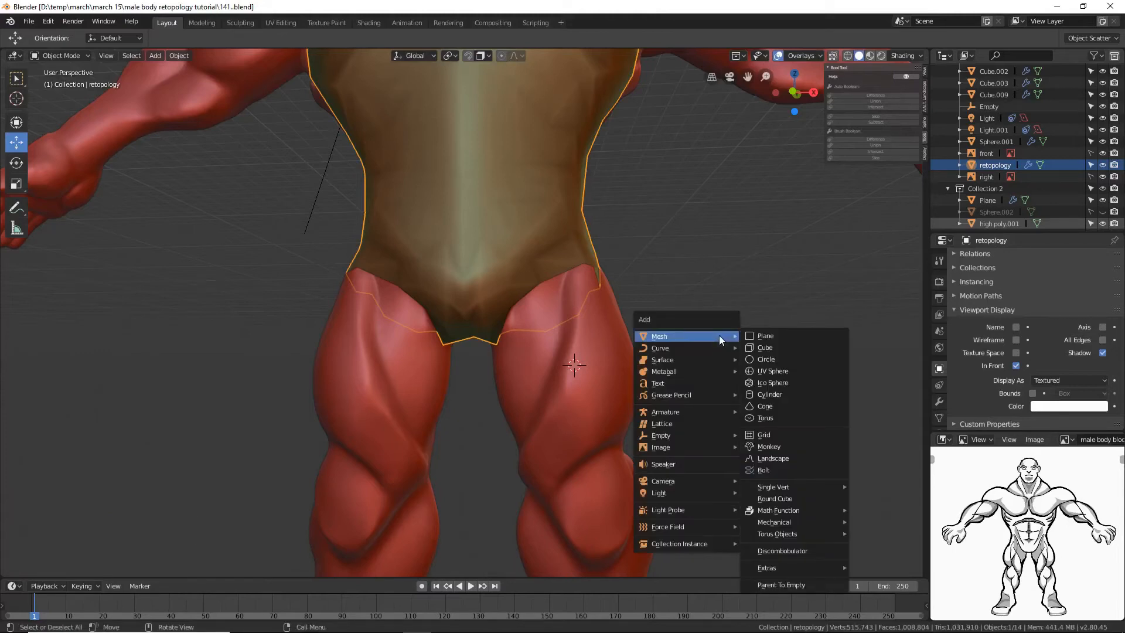
pyautogui.click(820, 392)
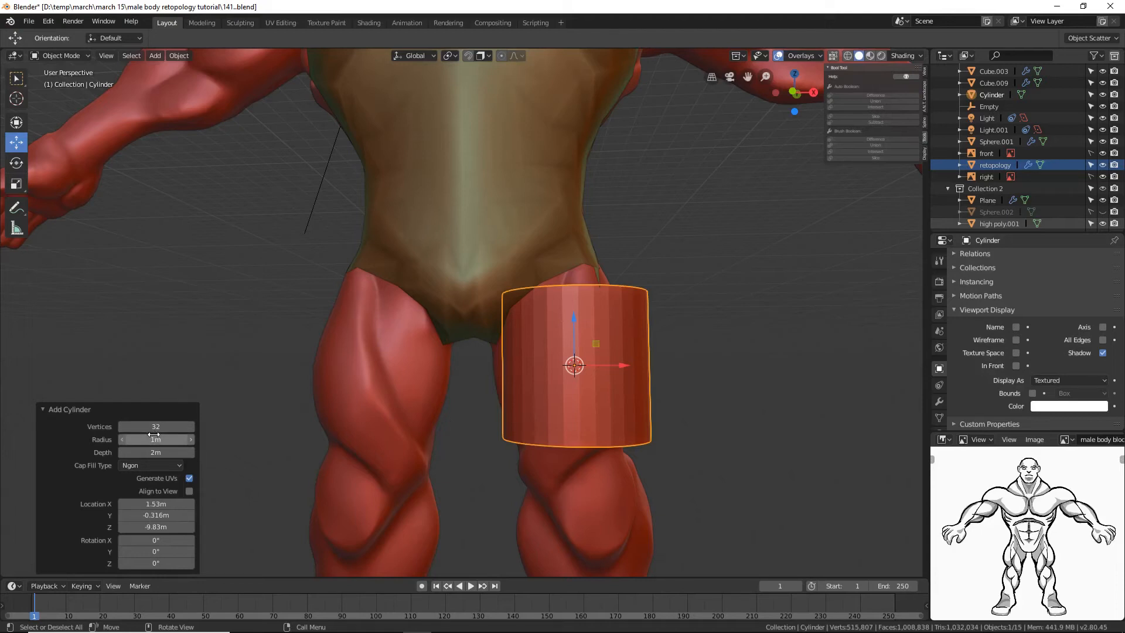
pyautogui.click(154, 427)
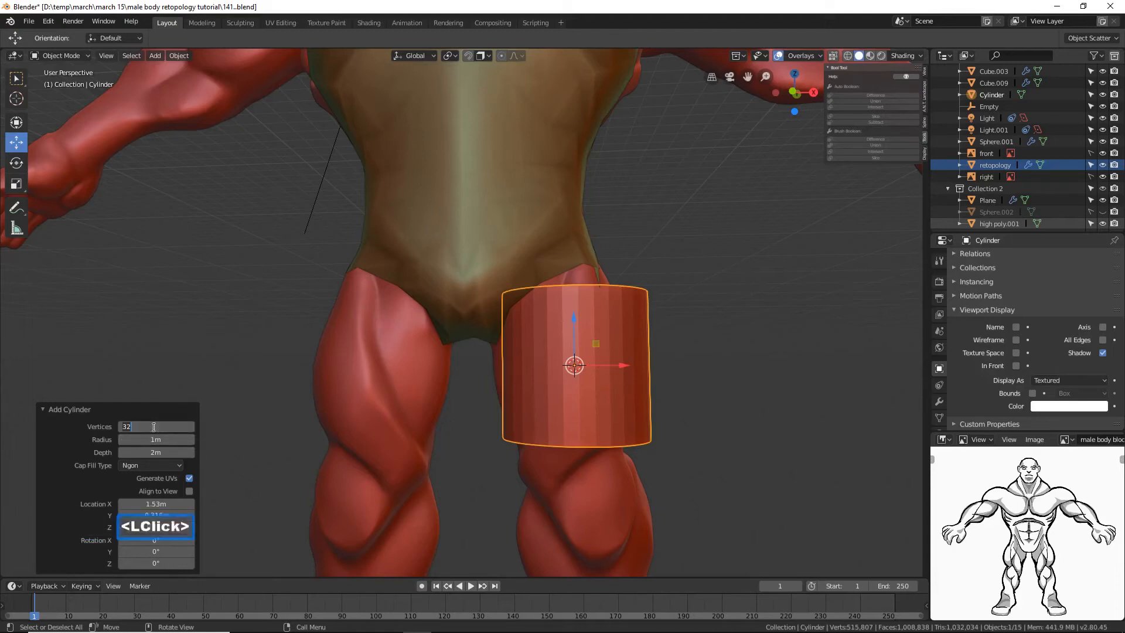
pyautogui.press('BackSpace')
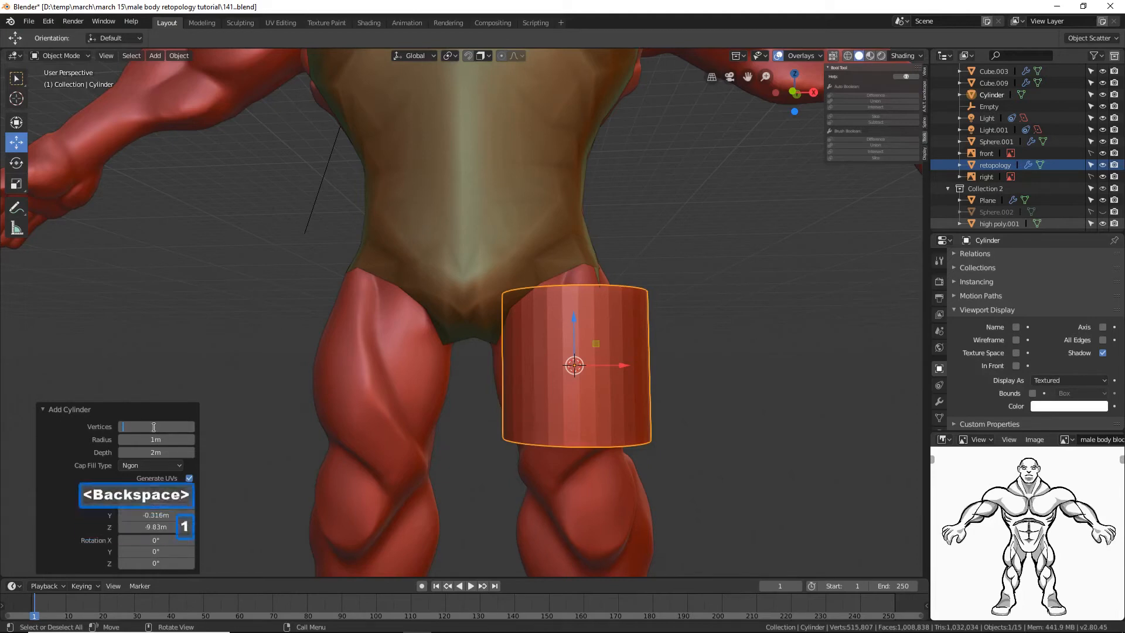
pyautogui.write('14')
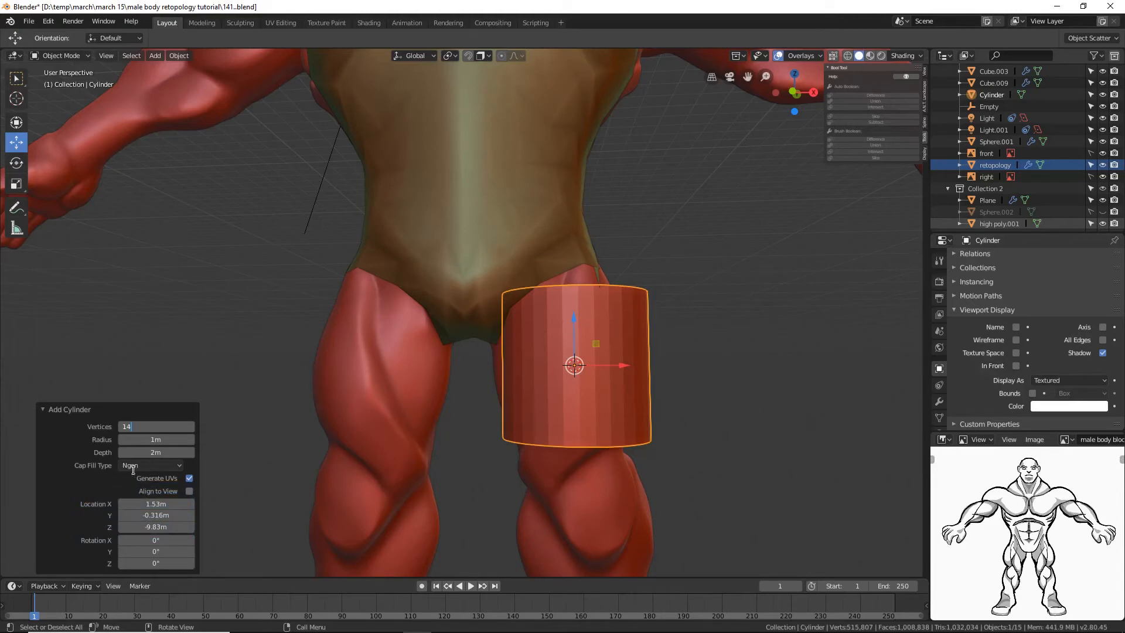
pyautogui.click(180, 466)
pyautogui.click(180, 465)
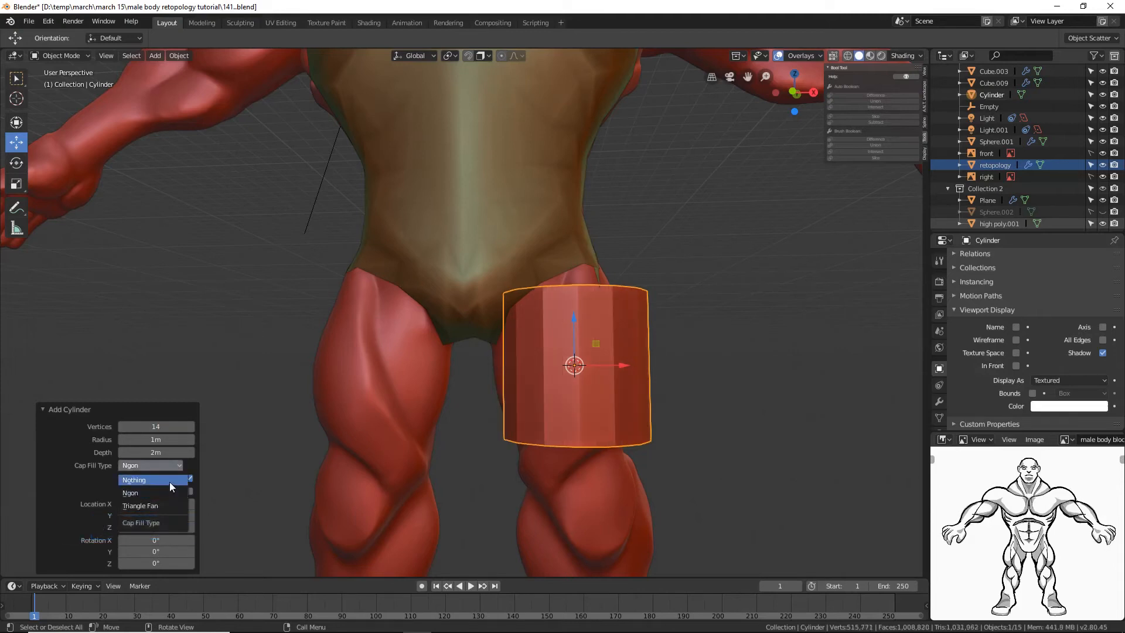
pyautogui.click(170, 481)
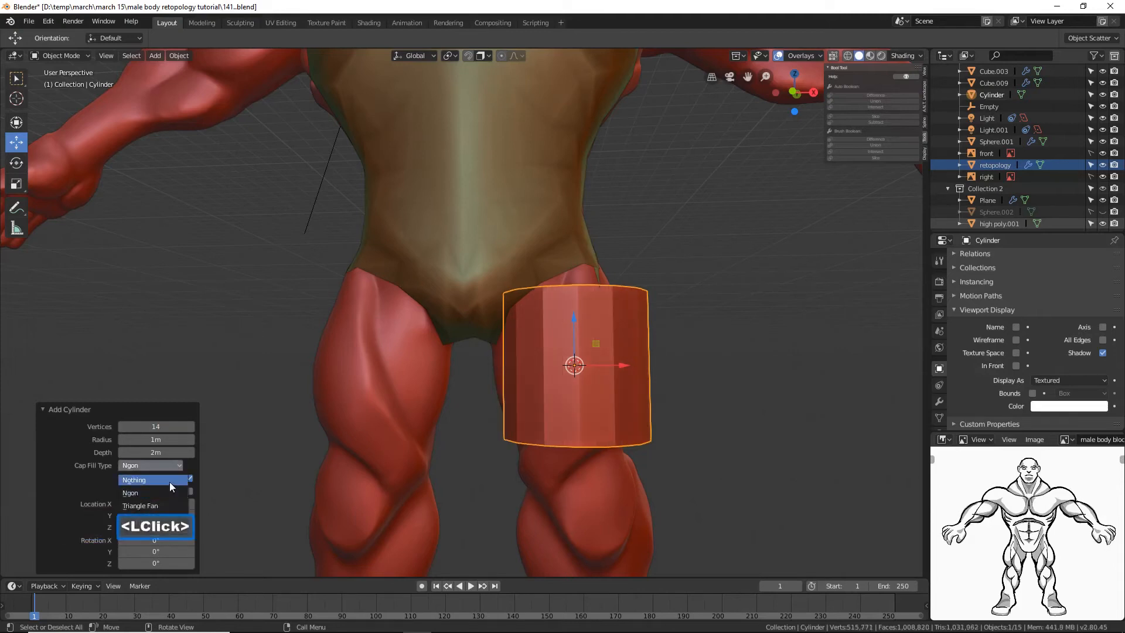
pyautogui.click(757, 484)
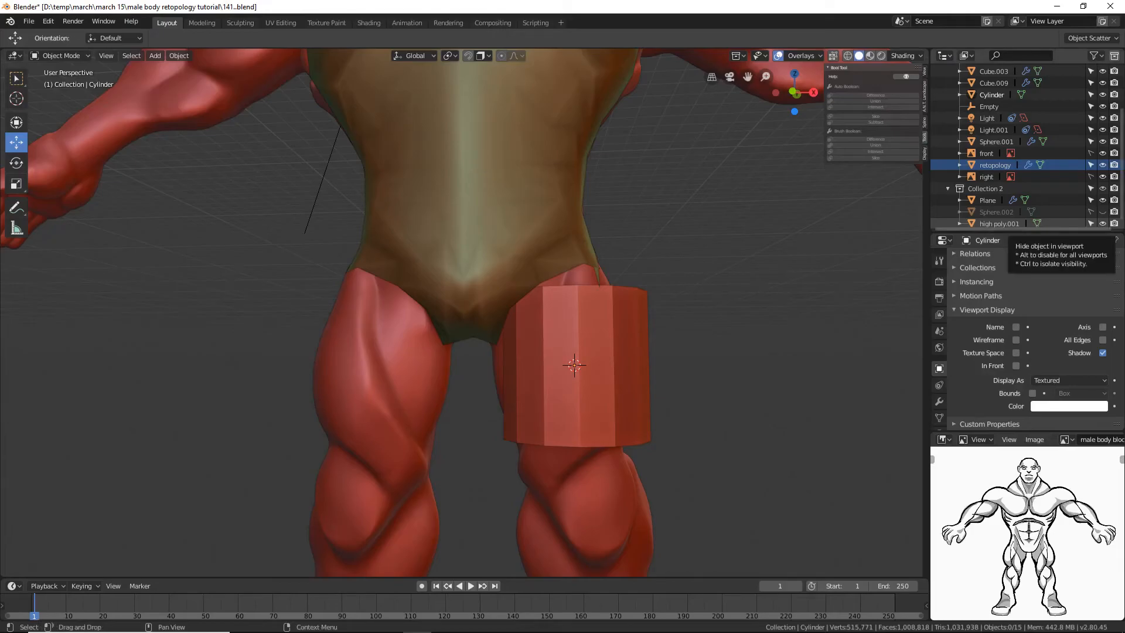
pyautogui.click(678, 195)
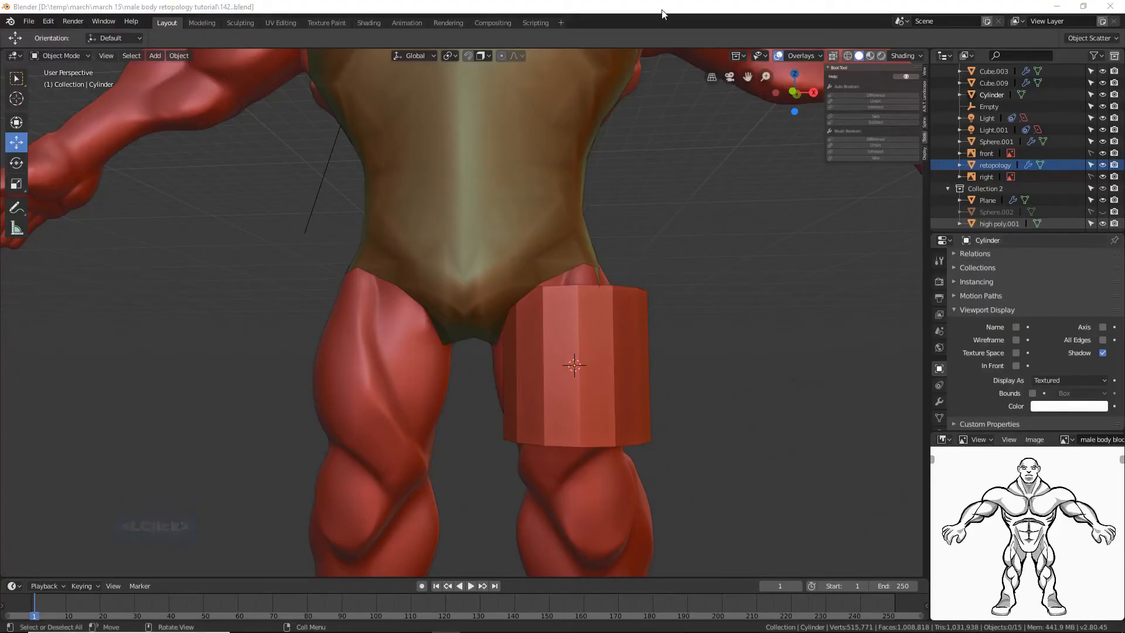
# Step: Scale the cylinder down along Z into a short band, and shrink it uniformly until it is narrower than the thigh
pyautogui.click(640, 410)
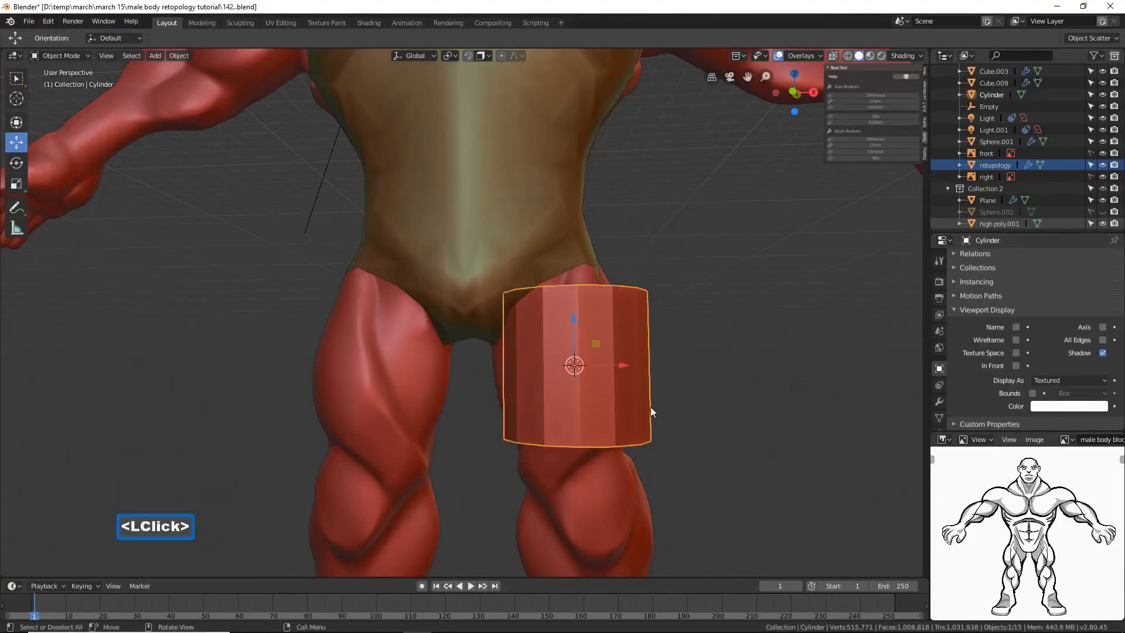
pyautogui.press('s')
pyautogui.press('z')
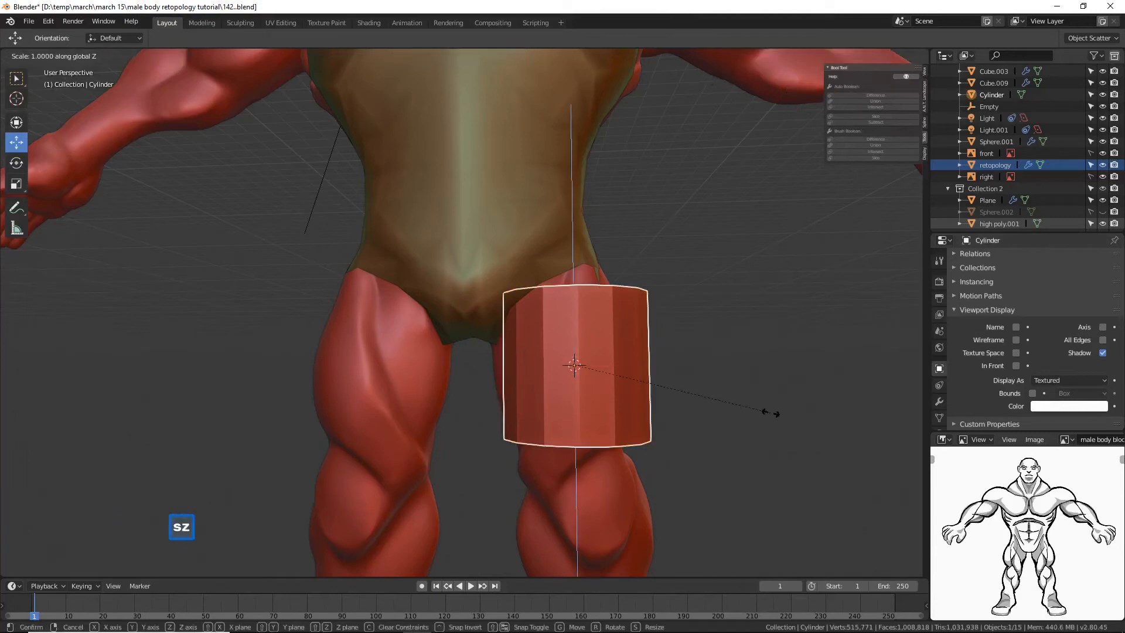
pyautogui.click(656, 387)
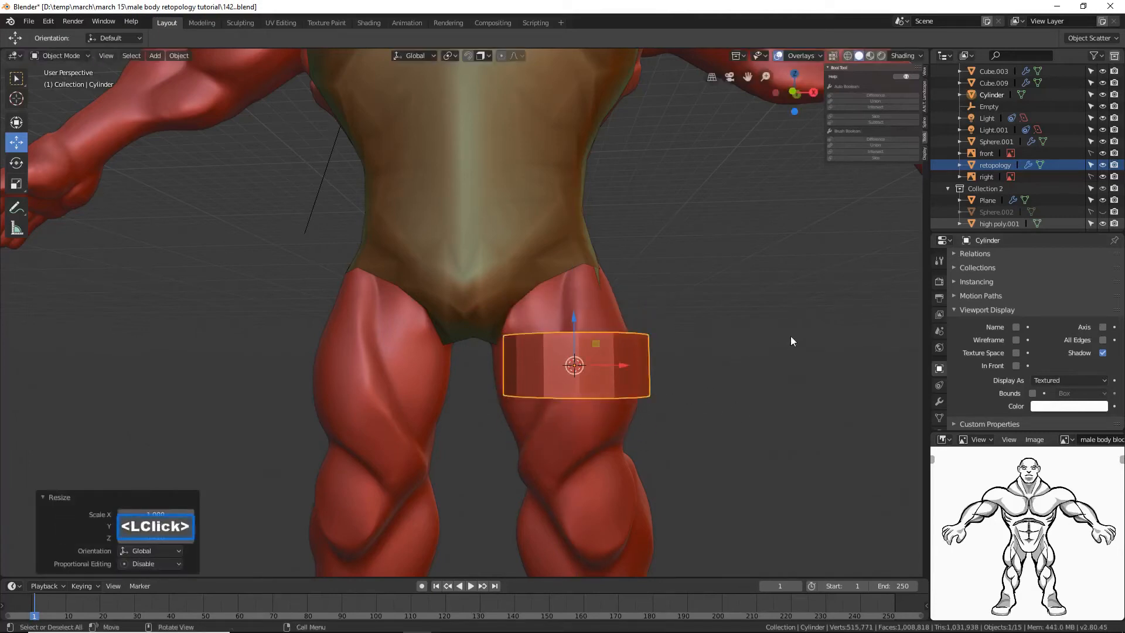
pyautogui.moveTo(817, 304); pyautogui.dragTo(730, 351, button='middle')
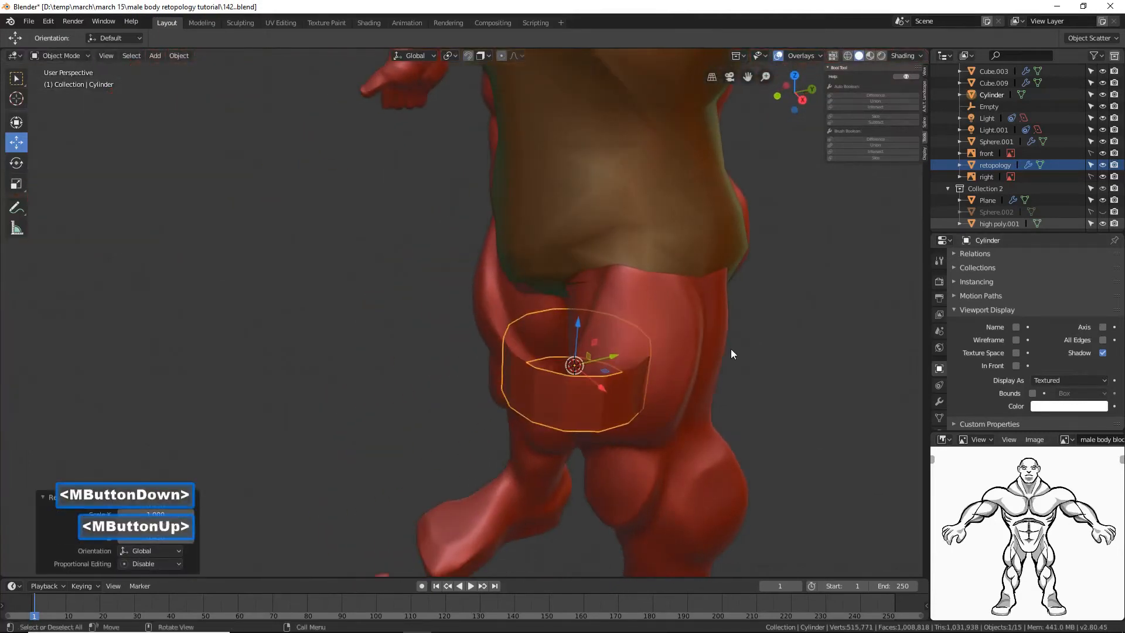
pyautogui.press('s')
pyautogui.click(721, 399)
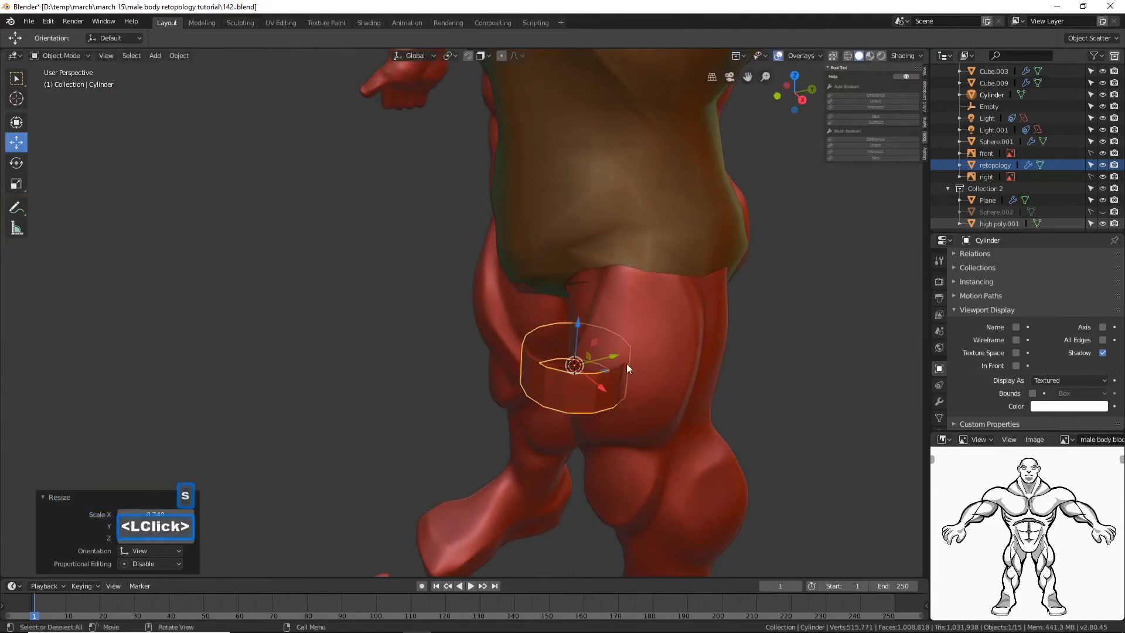
# Step: Move the band about 1.16 m along Y into the thigh, enable In Front display for it, and save as incremental version 143
pyautogui.moveTo(619, 355); pyautogui.dragTo(683, 336)
pyautogui.moveTo(683, 336); pyautogui.dragTo(751, 360, button='middle')
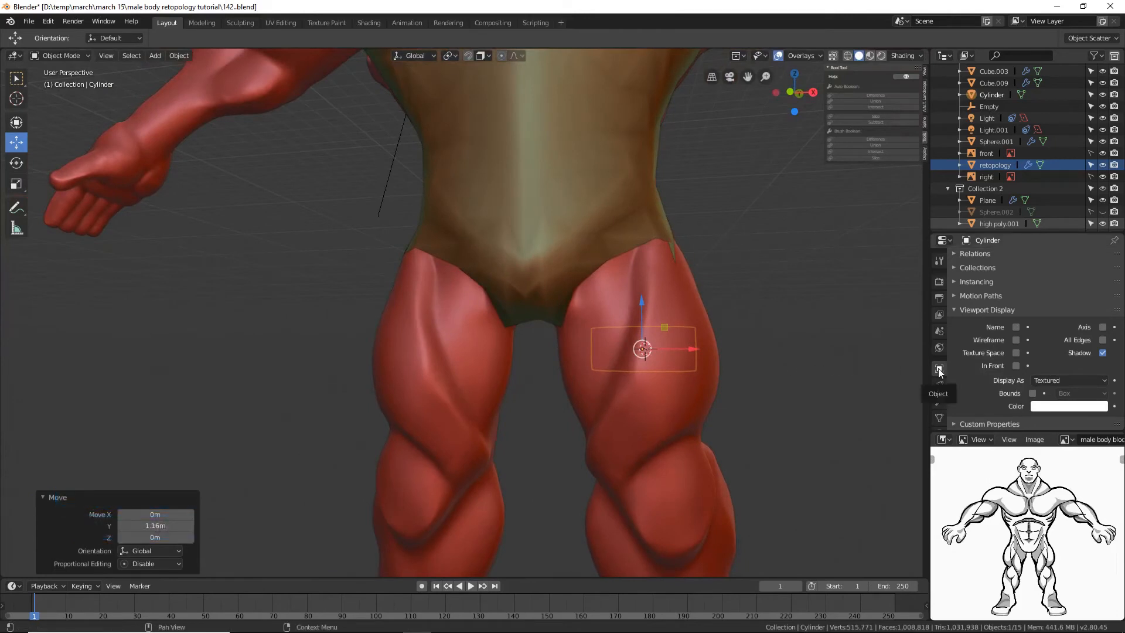
pyautogui.click(1015, 365)
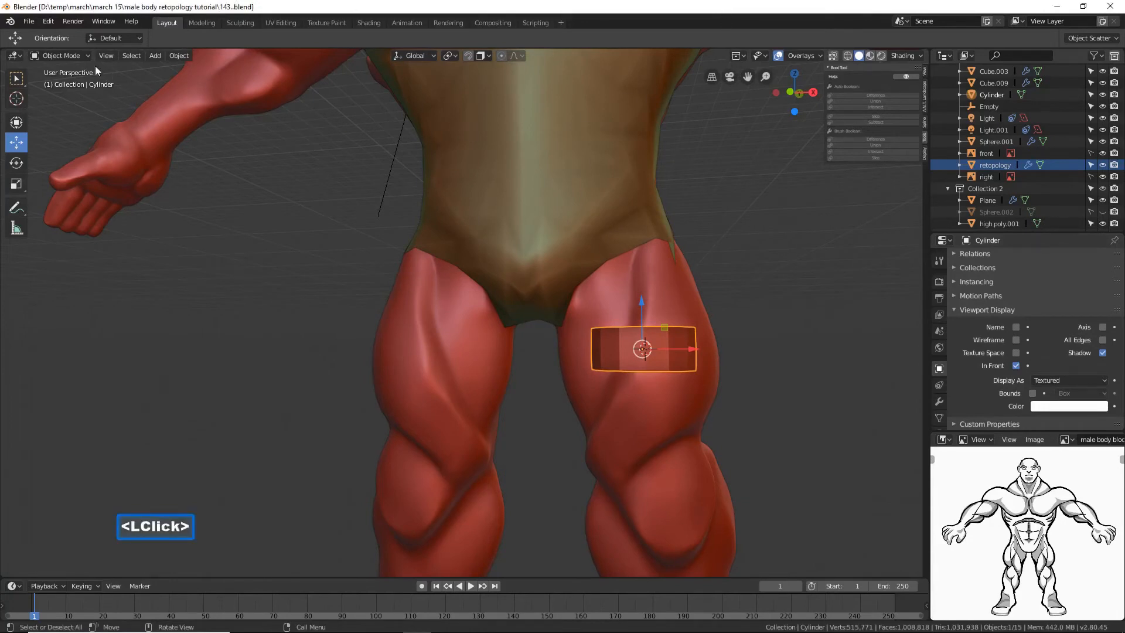
# Step: In Edit Mode, duplicate the thigh band in place and move the copy straight down along Z to the knee
pyautogui.click(80, 56)
pyautogui.click(73, 112)
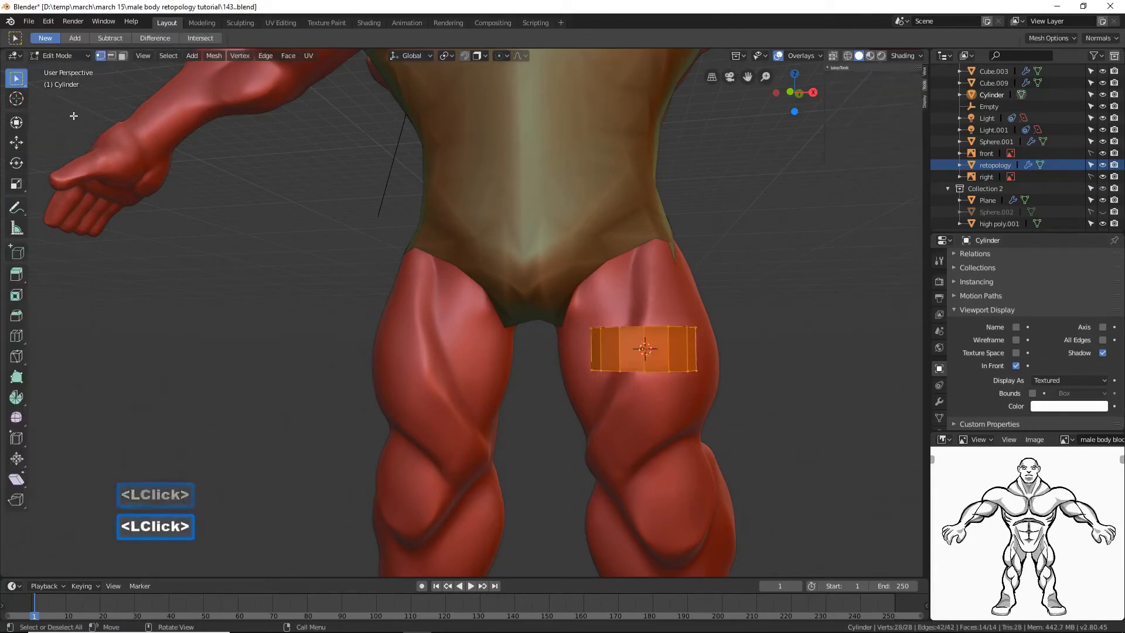
pyautogui.hotkey('shift', 'd')
pyautogui.rightClick(717, 372)
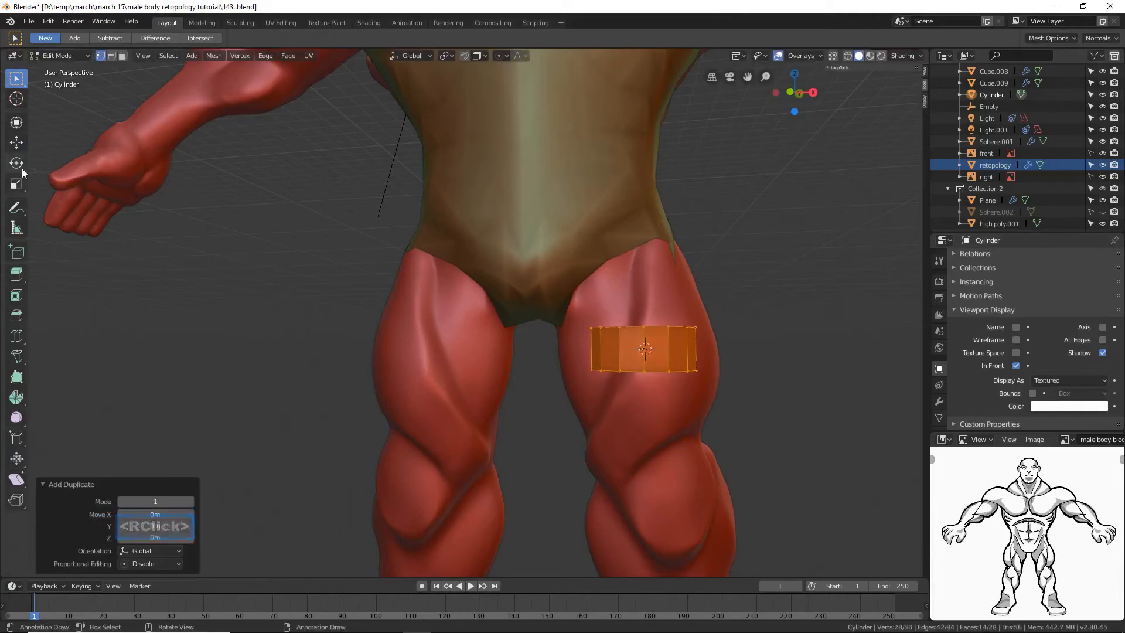
pyautogui.click(17, 143)
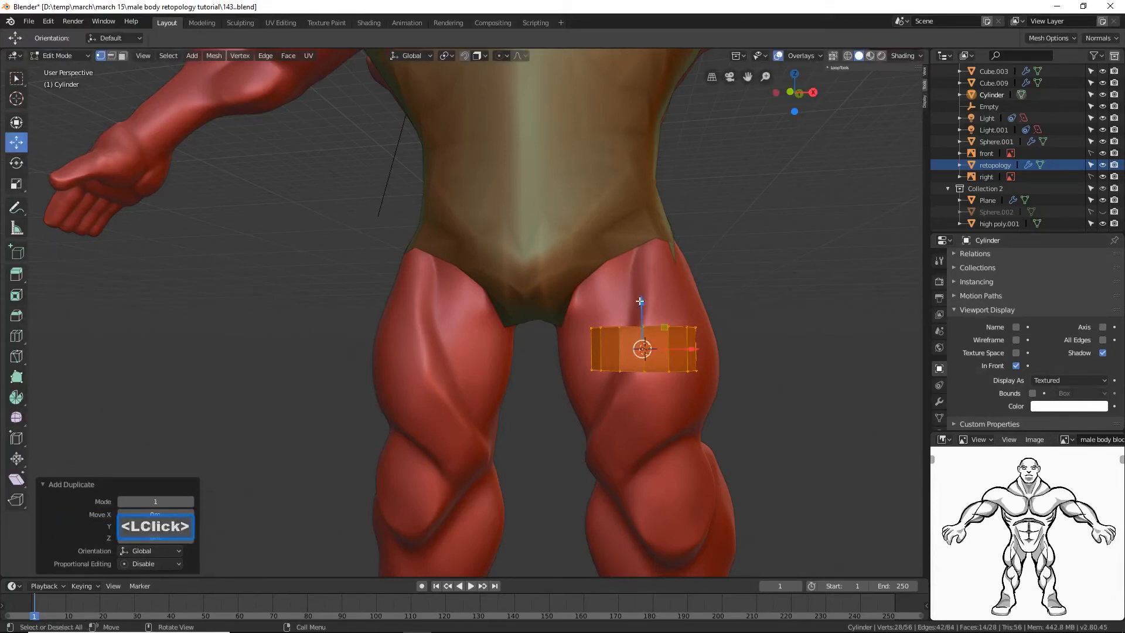
pyautogui.moveTo(639, 301); pyautogui.dragTo(687, 426)
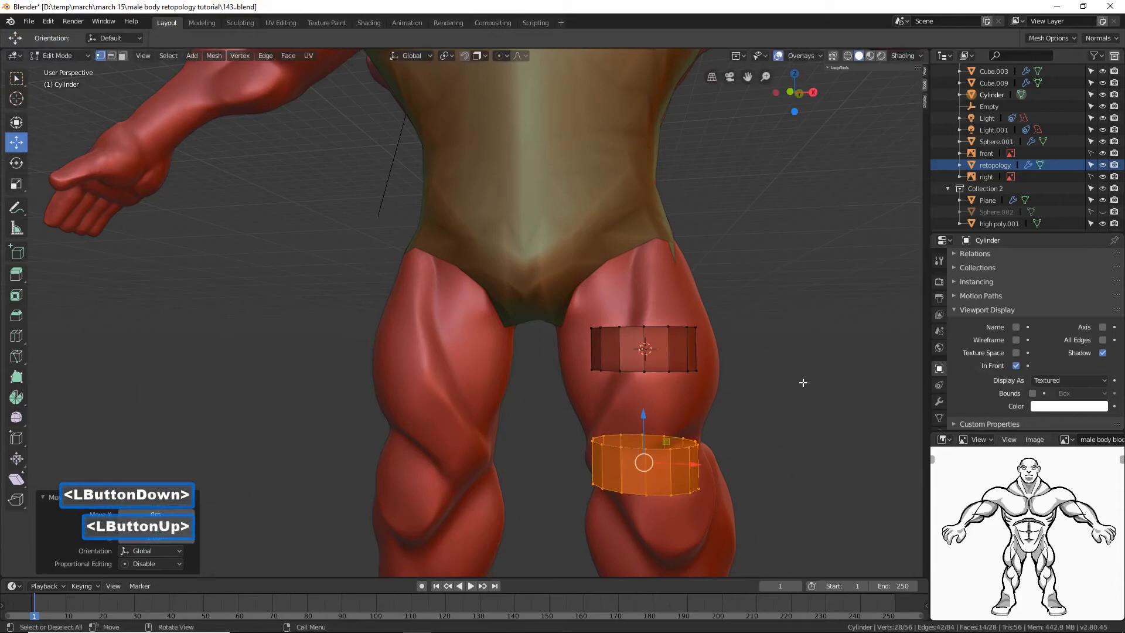
# Step: Fit the knee band inside the leg by shifting it slightly backward, scaling it down a little, and nudging it outward along X
pyautogui.moveTo(803, 382); pyautogui.dragTo(685, 459, button='middle')
pyautogui.moveTo(684, 458); pyautogui.dragTo(704, 468)
pyautogui.press('s')
pyautogui.click(785, 492)
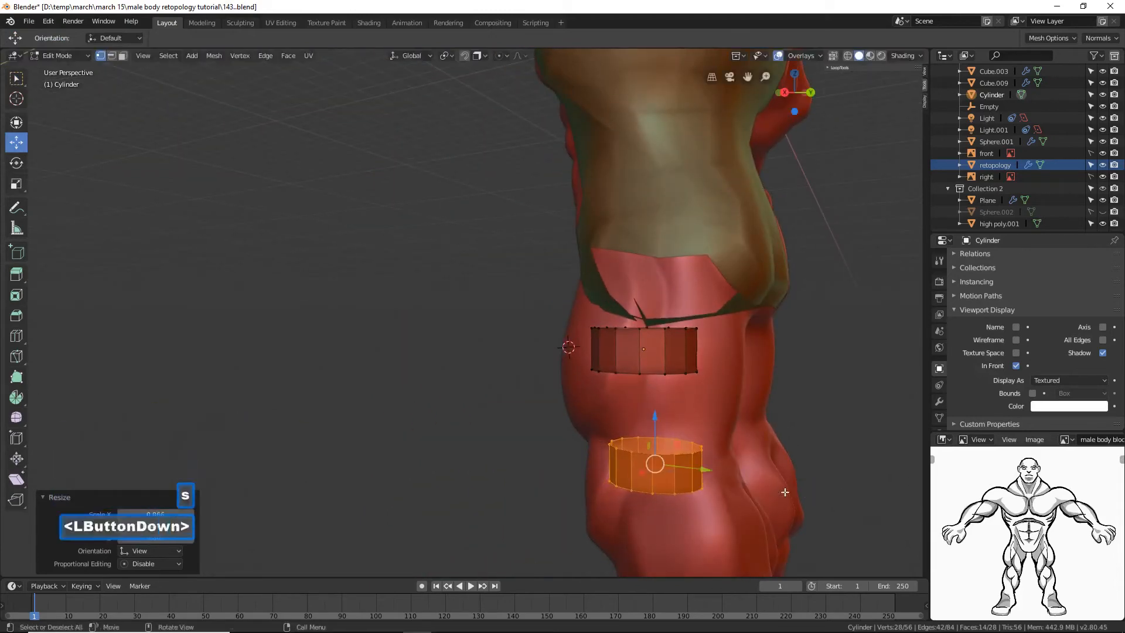
pyautogui.moveTo(785, 492); pyautogui.dragTo(713, 426, button='middle')
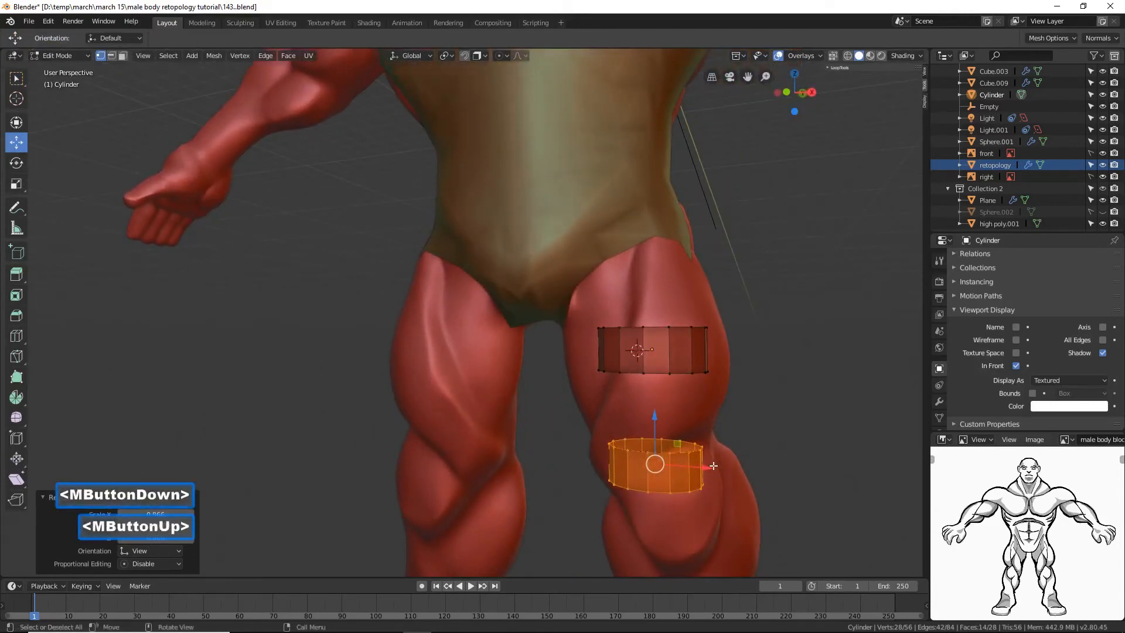
pyautogui.moveTo(710, 467); pyautogui.dragTo(732, 448)
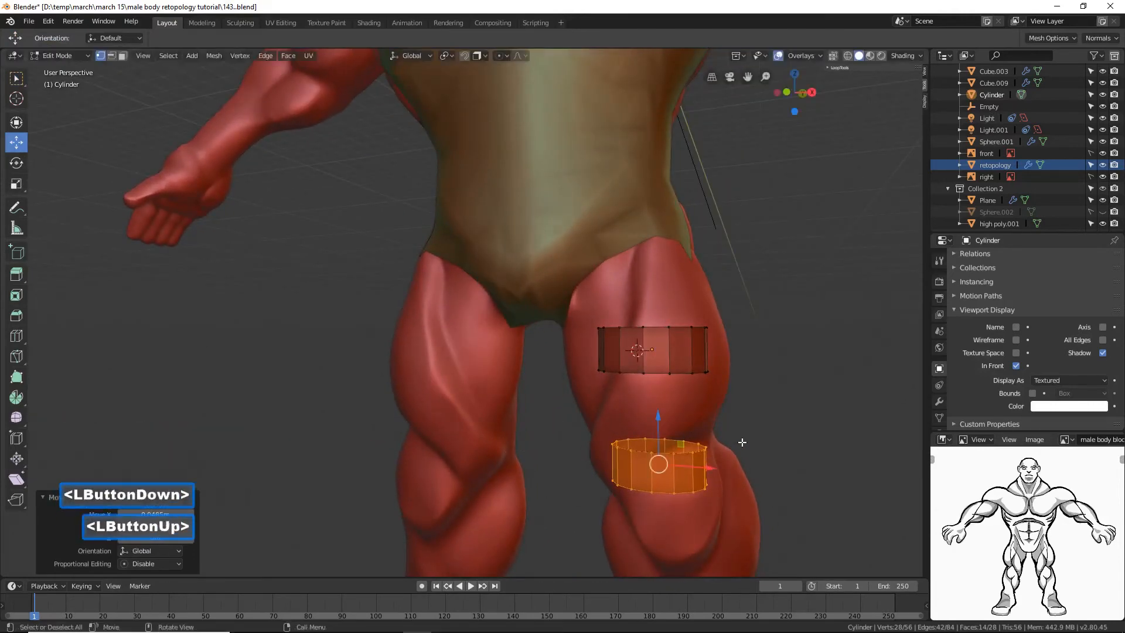
# Step: Duplicate the knee band, move the copy down to the calf, and shift it outward and backward to sit inside the leg
pyautogui.moveTo(763, 447)
pyautogui.keyDown('ctrl'); pyautogui.mouseDown(button='middle')
pyautogui.moveTo(731, 449)
pyautogui.moveTo(740, 449)
pyautogui.mouseUp(button='middle'); pyautogui.keyUp('ctrl')
pyautogui.press('d')
pyautogui.rightClick(712, 420)
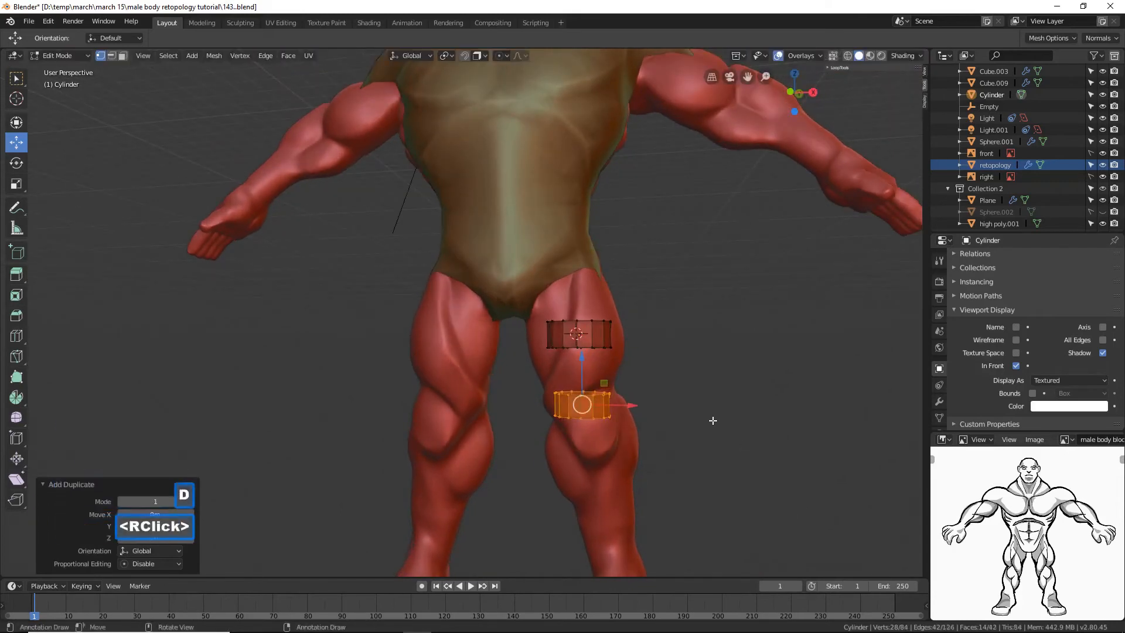
pyautogui.moveTo(585, 359); pyautogui.dragTo(585, 419)
pyautogui.moveTo(630, 465); pyautogui.dragTo(650, 465)
pyautogui.moveTo(650, 465)
pyautogui.mouseDown(button='middle')
pyautogui.moveTo(620, 466)
pyautogui.moveTo(644, 472)
pyautogui.mouseUp(button='middle')
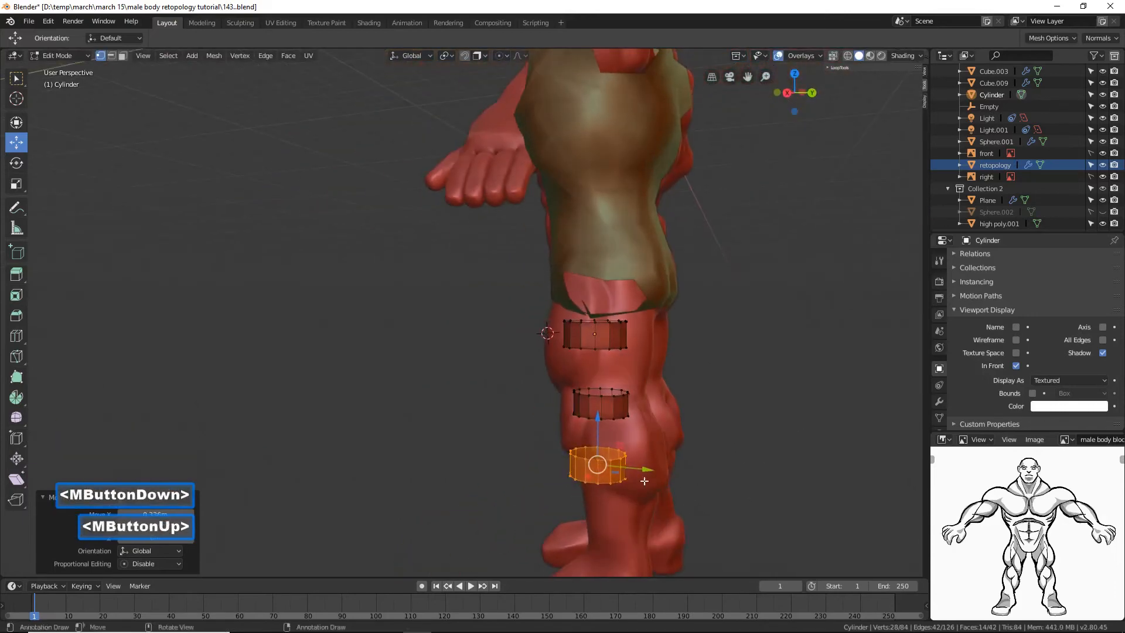
pyautogui.moveTo(645, 472); pyautogui.dragTo(668, 472)
pyautogui.moveTo(668, 472); pyautogui.dragTo(668, 454, button='middle')
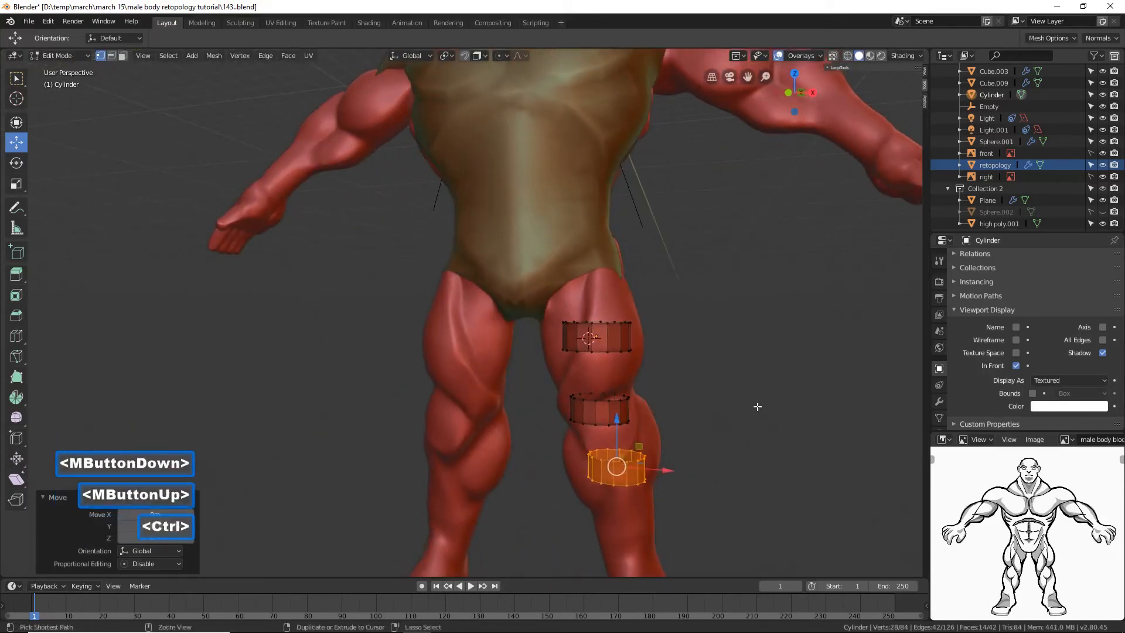
# Step: Duplicate the calf band, move the copy down to the lower shin, shift it about 0.152 m along X, and scale it down
pyautogui.keyDown('ctrl'); pyautogui.moveTo(753, 405); pyautogui.dragTo(757, 422, button='middle'); pyautogui.keyUp('ctrl')
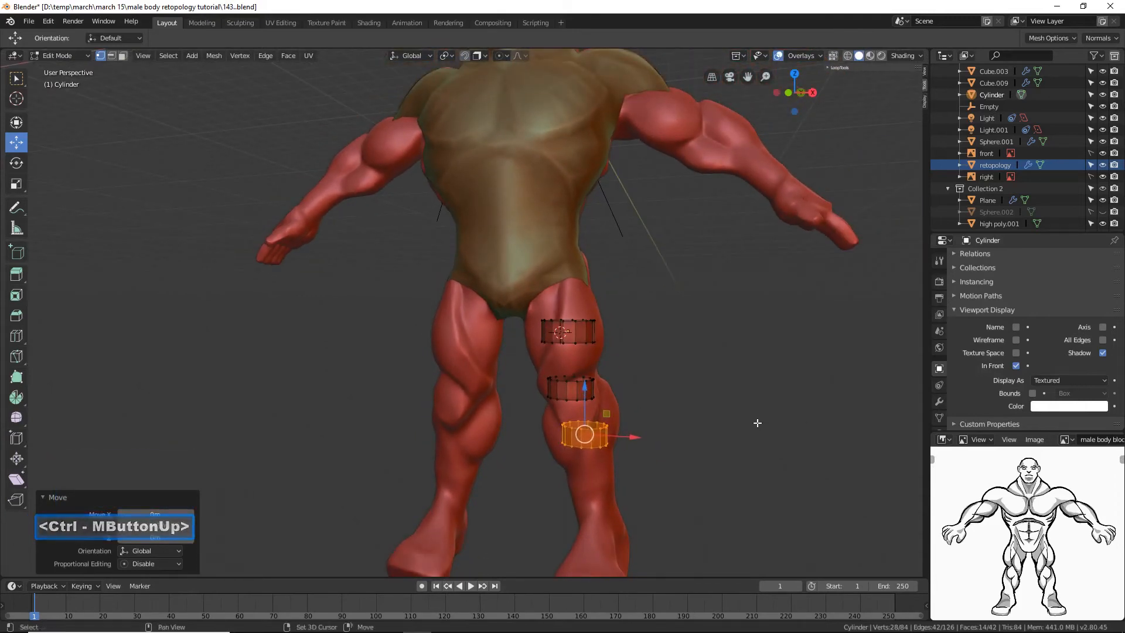
pyautogui.hotkey('shift', 'd')
pyautogui.rightClick(613, 392)
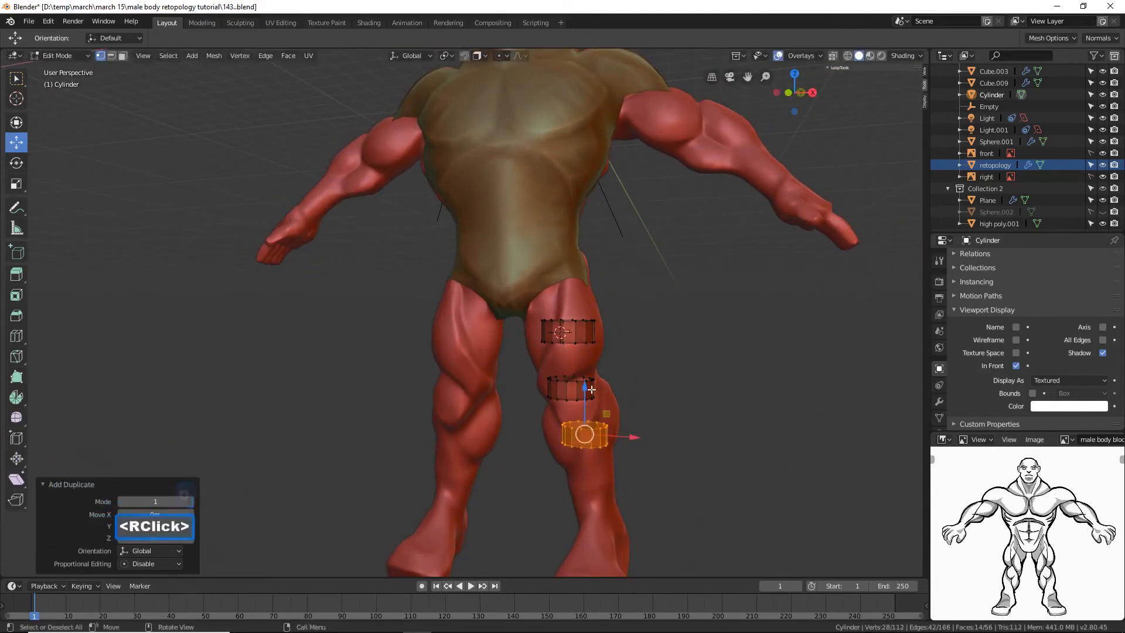
pyautogui.moveTo(585, 388); pyautogui.dragTo(585, 432)
pyautogui.moveTo(623, 483); pyautogui.dragTo(628, 482)
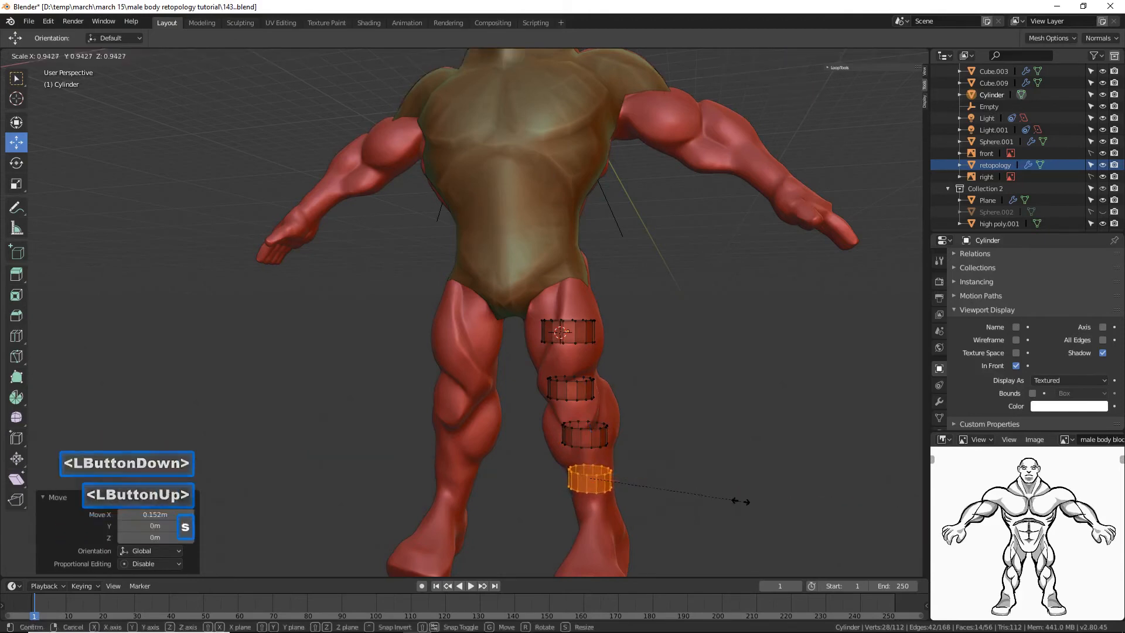
pyautogui.press('s')
pyautogui.click(712, 498)
pyautogui.moveTo(712, 498); pyautogui.dragTo(630, 448, button='middle')
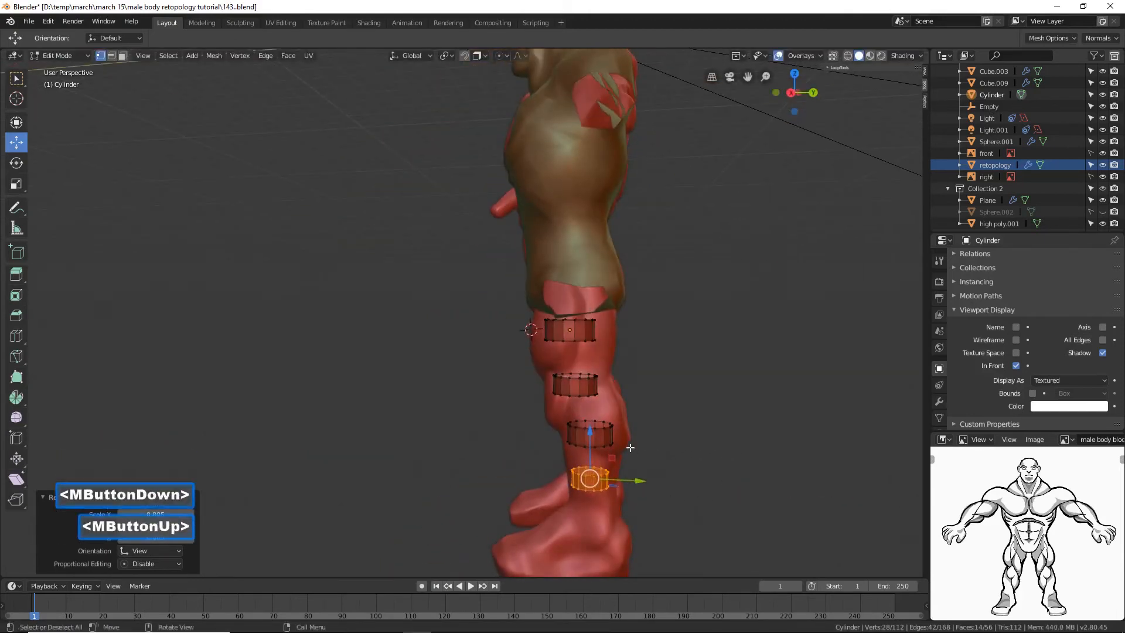
pyautogui.moveTo(530, 446); pyautogui.dragTo(636, 472, button='middle')
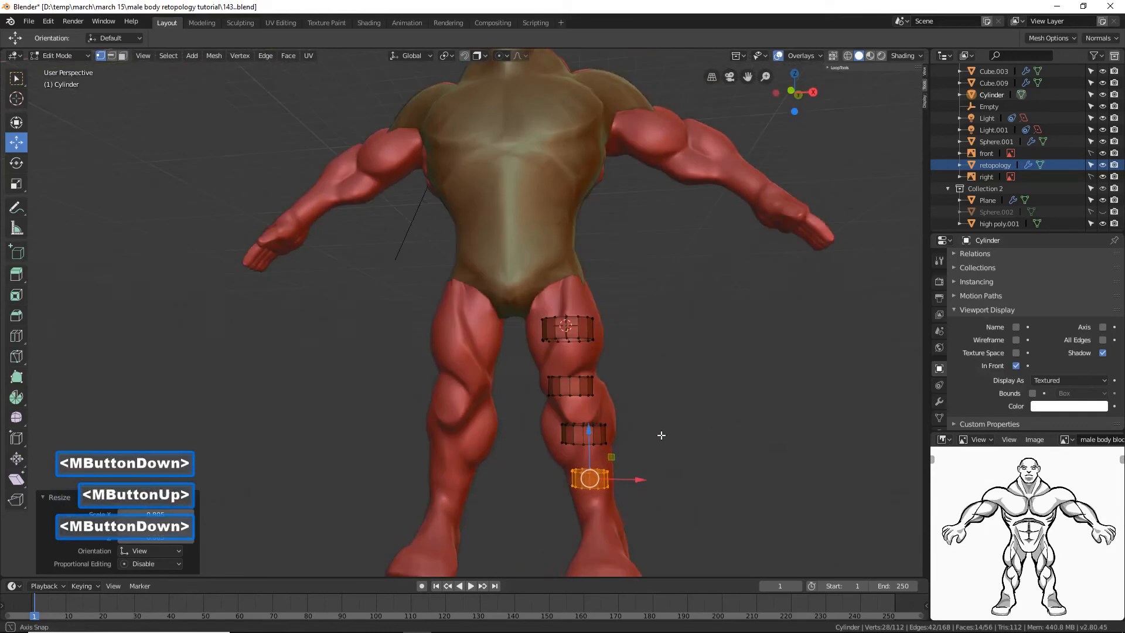
# Step: Deselect the lower shin band, save as incremental version 144, and return the cylinder to Object Mode
pyautogui.click(762, 462)
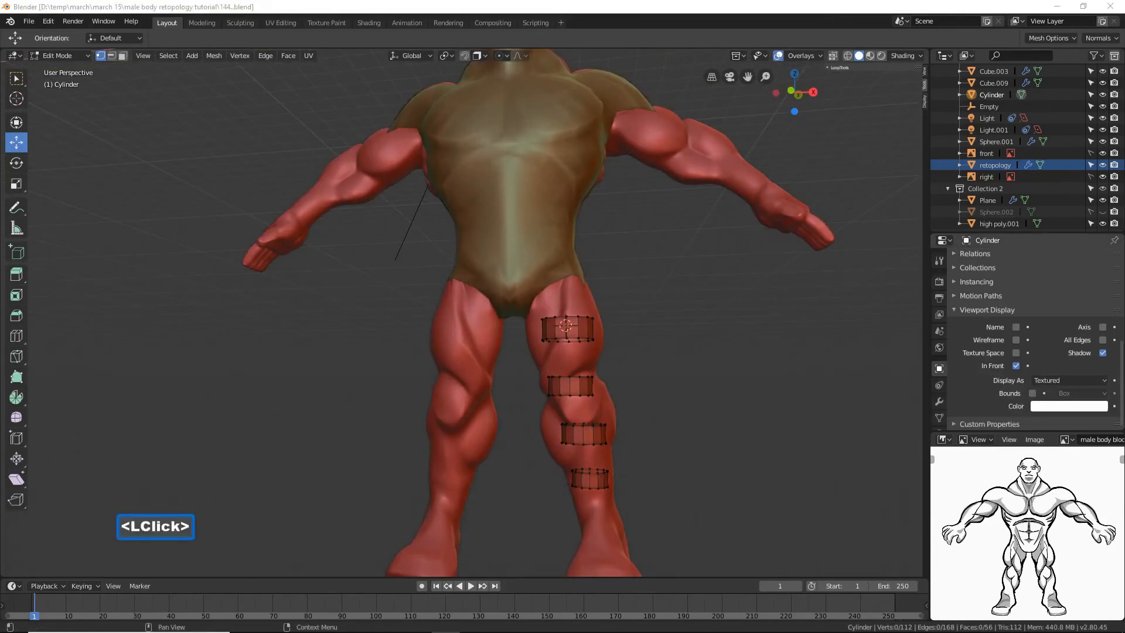
pyautogui.click(694, 6)
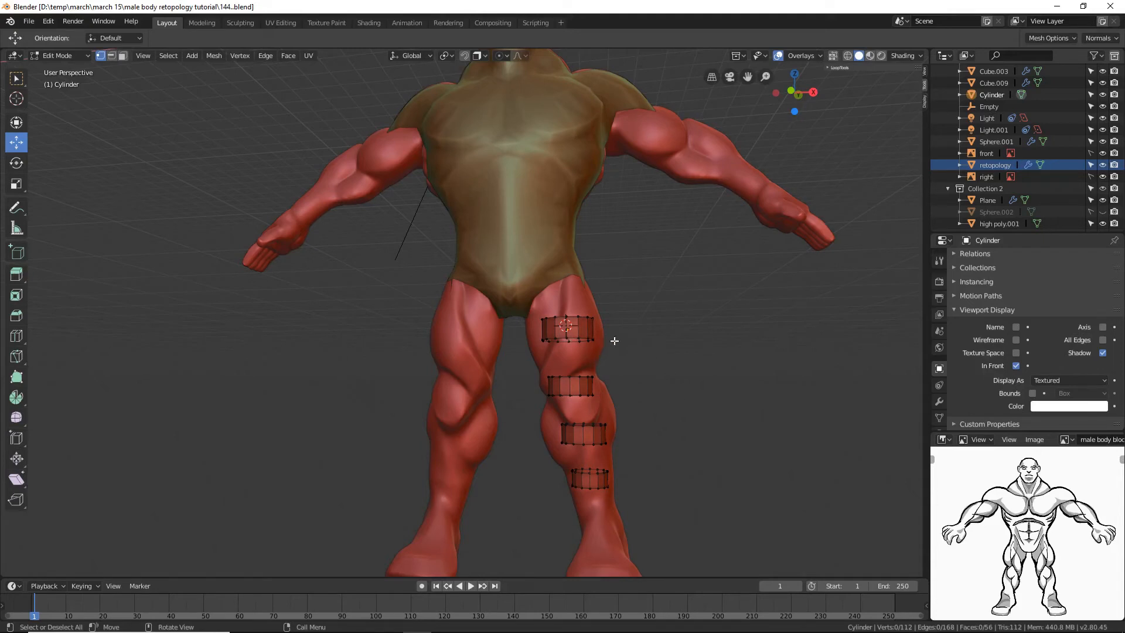
pyautogui.click(62, 56)
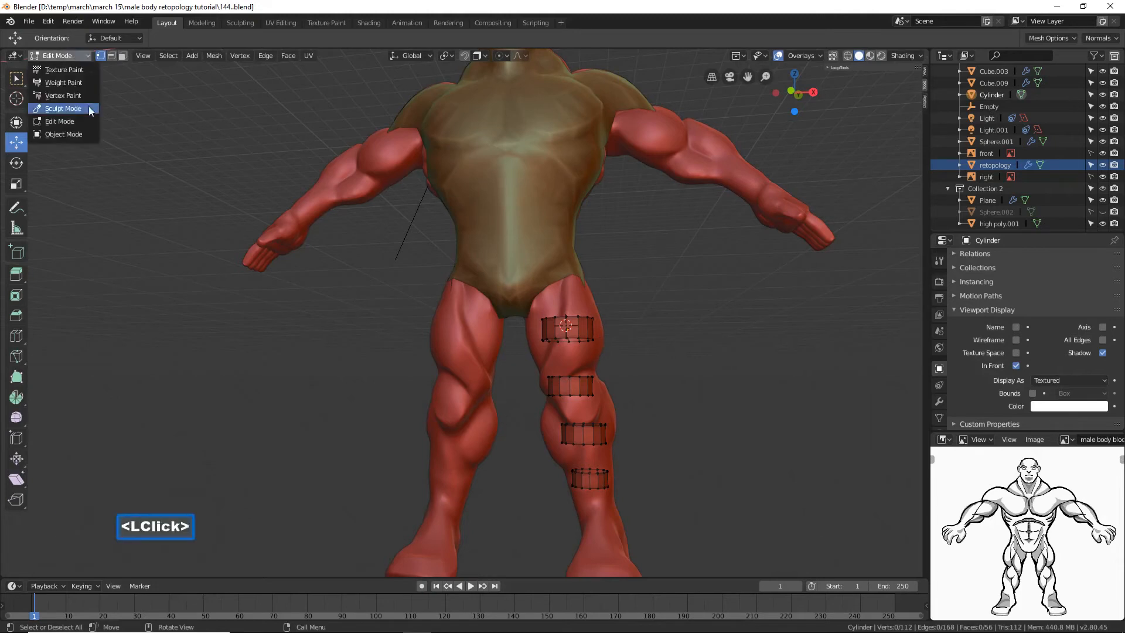
pyautogui.click(70, 134)
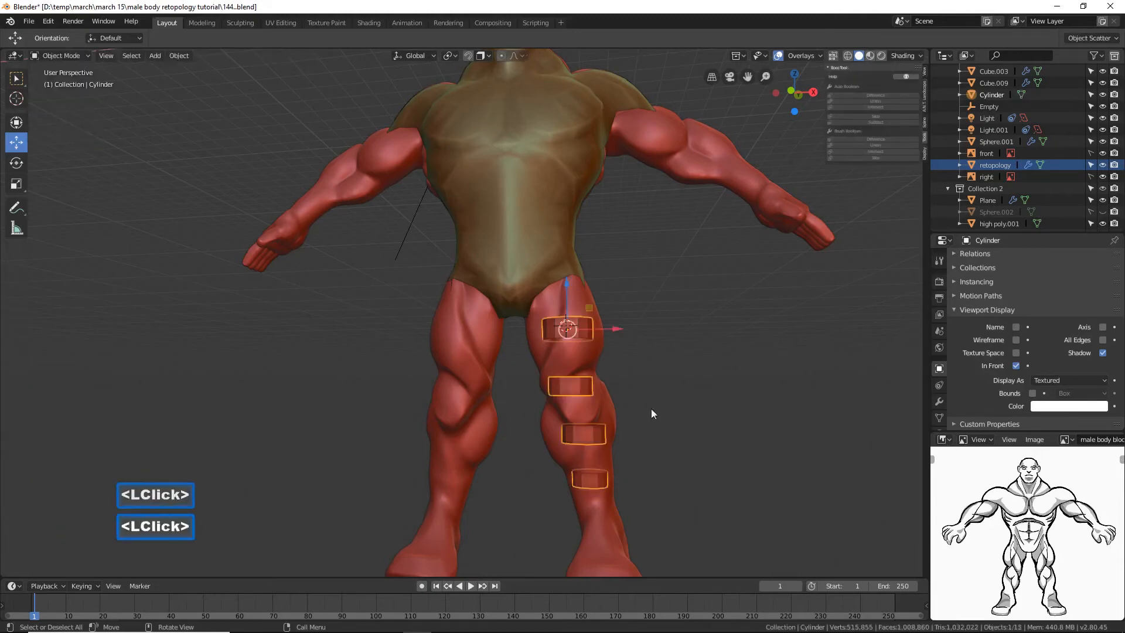
# Step: Add a Shrinkwrap modifier to the cylinder leg bands and save the file as incremental version 145
pyautogui.click(938, 401)
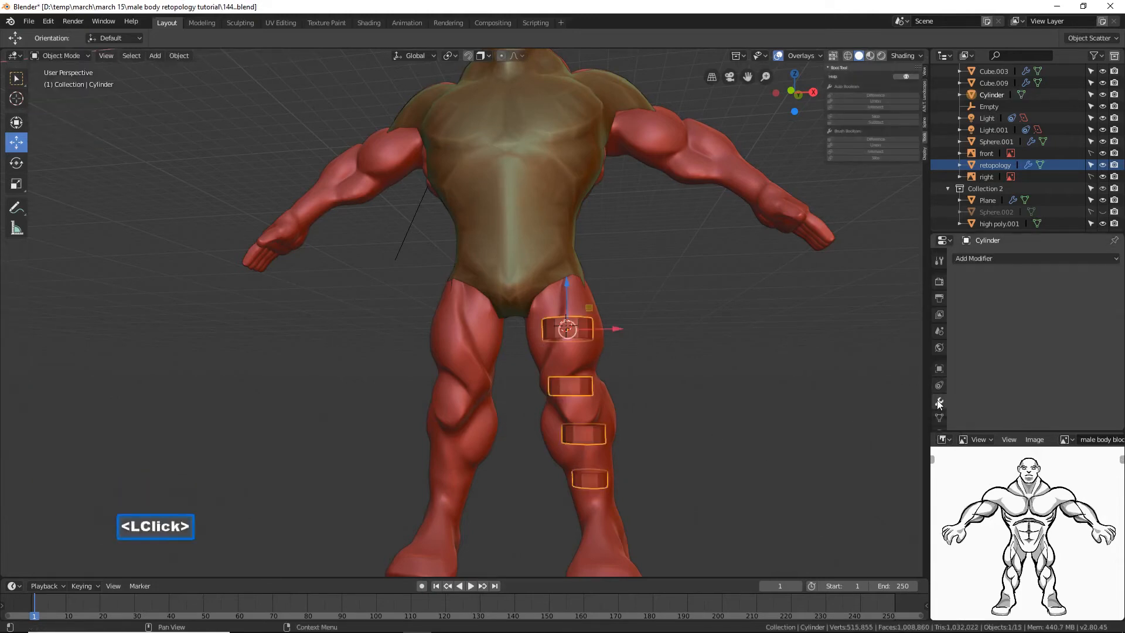
pyautogui.click(1056, 258)
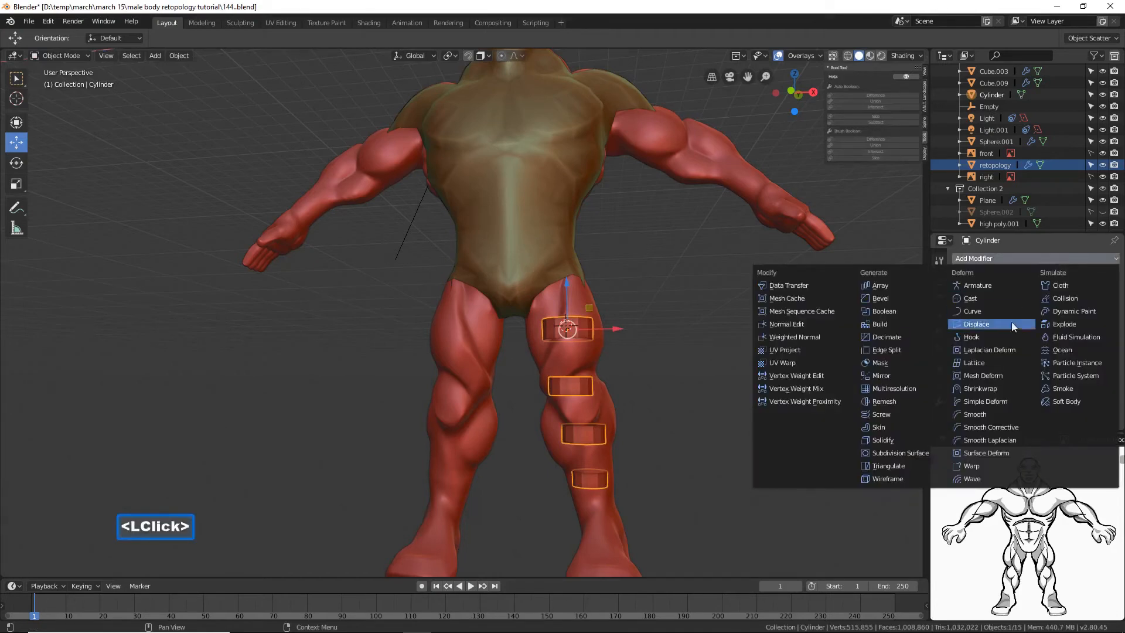
pyautogui.click(1016, 386)
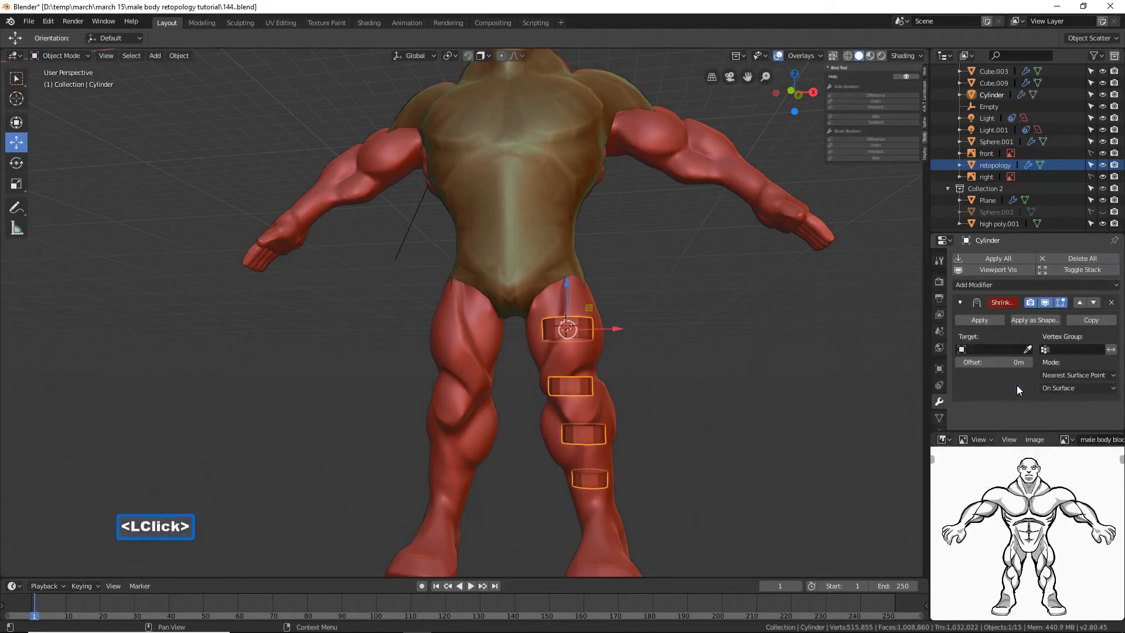
pyautogui.hotkey('ctrl', 'alt', 's')
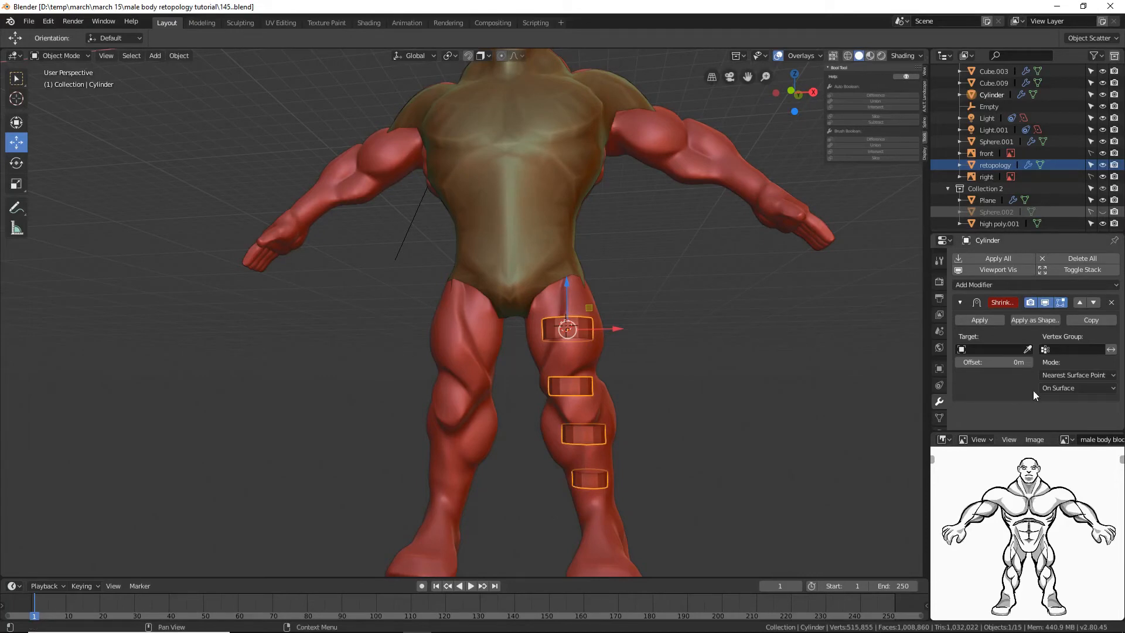
# Step: Set the Shrinkwrap mode to Project and snap mode to Above Surface, with the high poly.001 body as target
pyautogui.click(1078, 375)
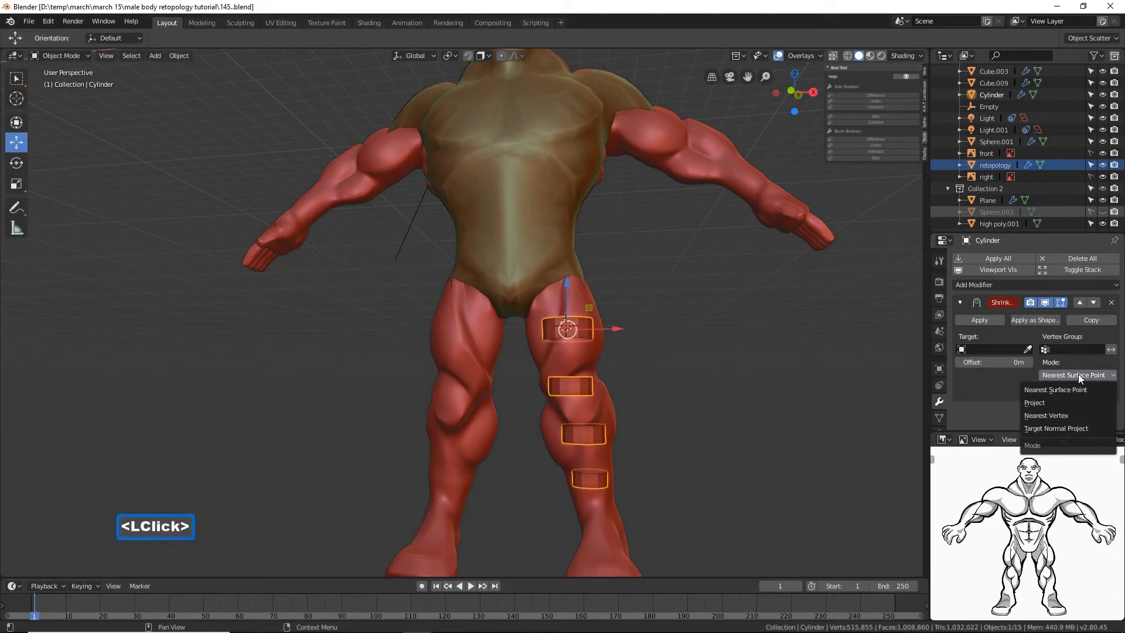
pyautogui.click(1065, 403)
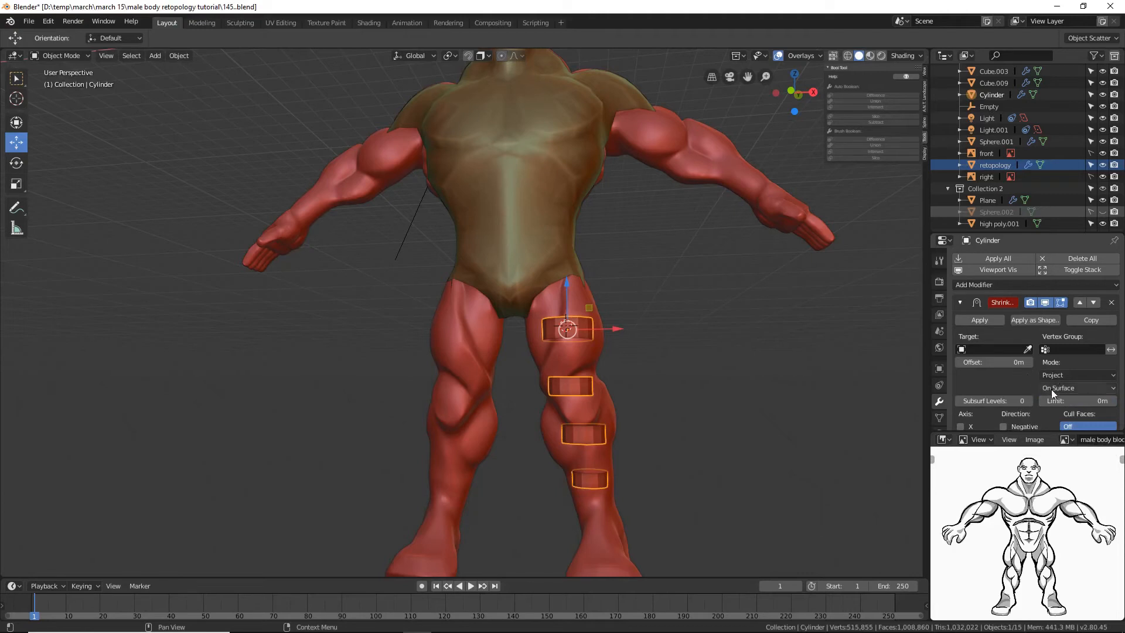
pyautogui.click(1114, 390)
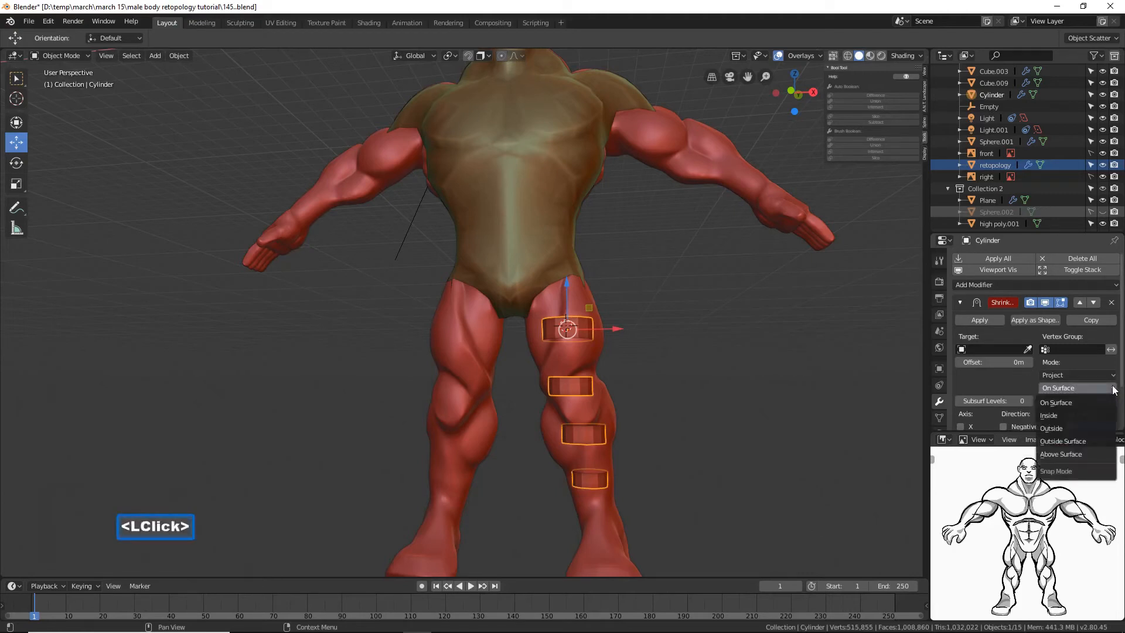
pyautogui.click(1096, 456)
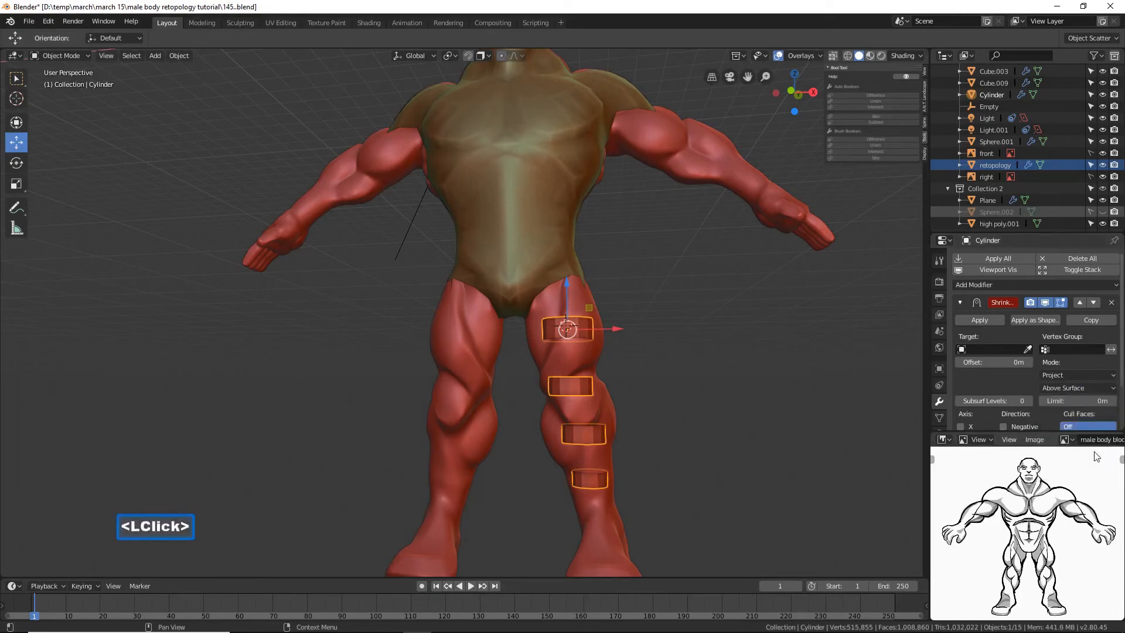
pyautogui.click(1027, 349)
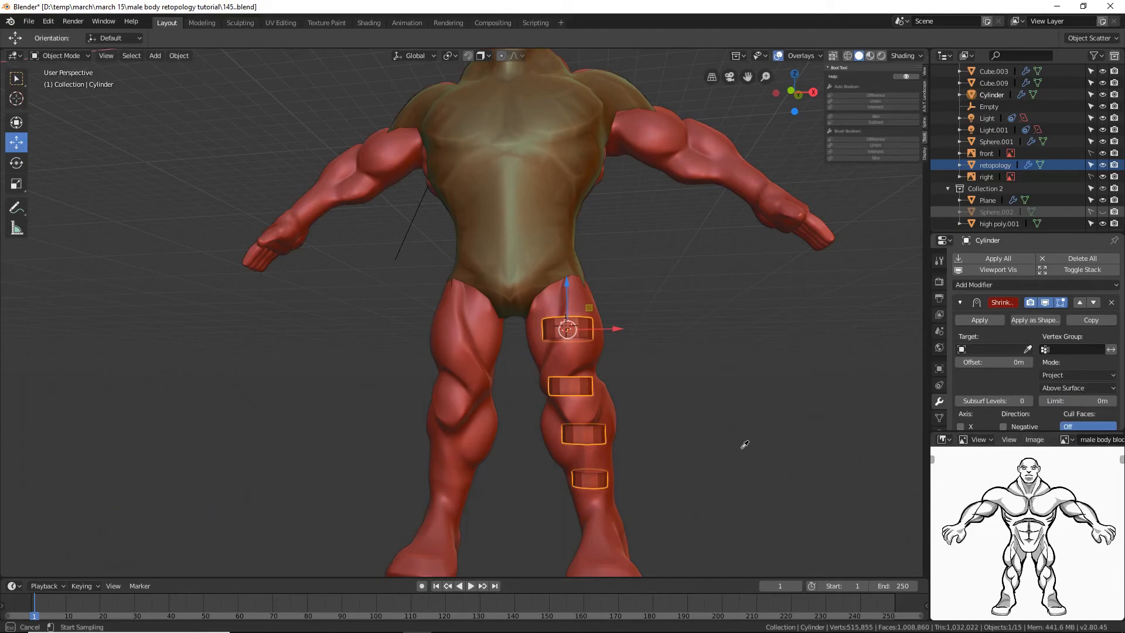
pyautogui.click(607, 502)
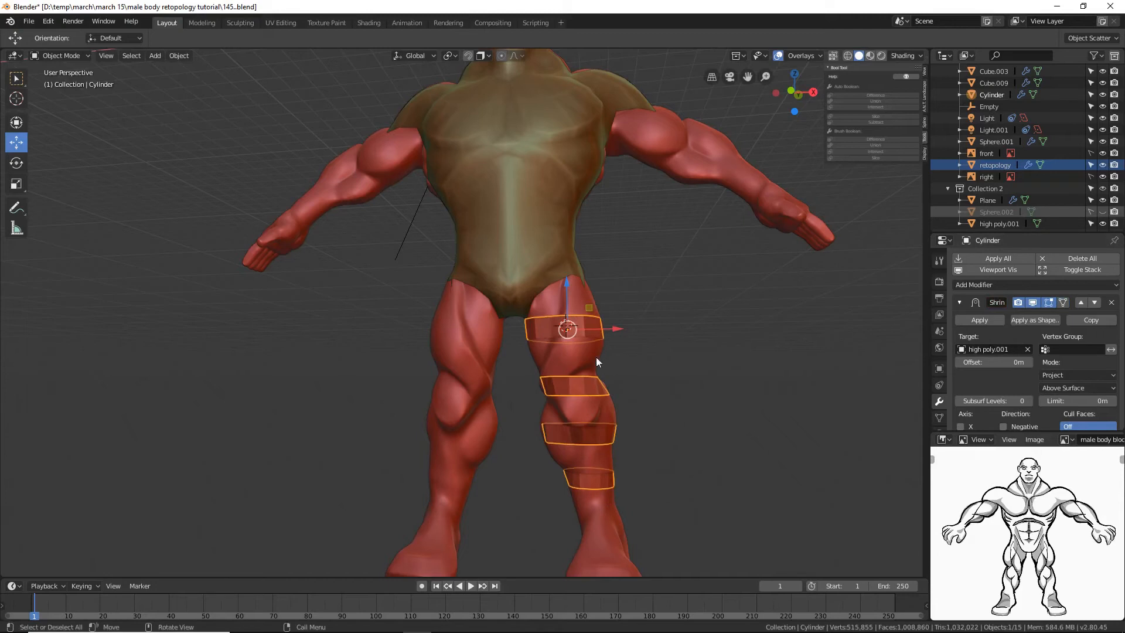
# Step: Save the file as incremental version 146 and apply the Shrinkwrap modifier to the leg bands
pyautogui.moveTo(611, 367); pyautogui.dragTo(681, 390, button='middle')
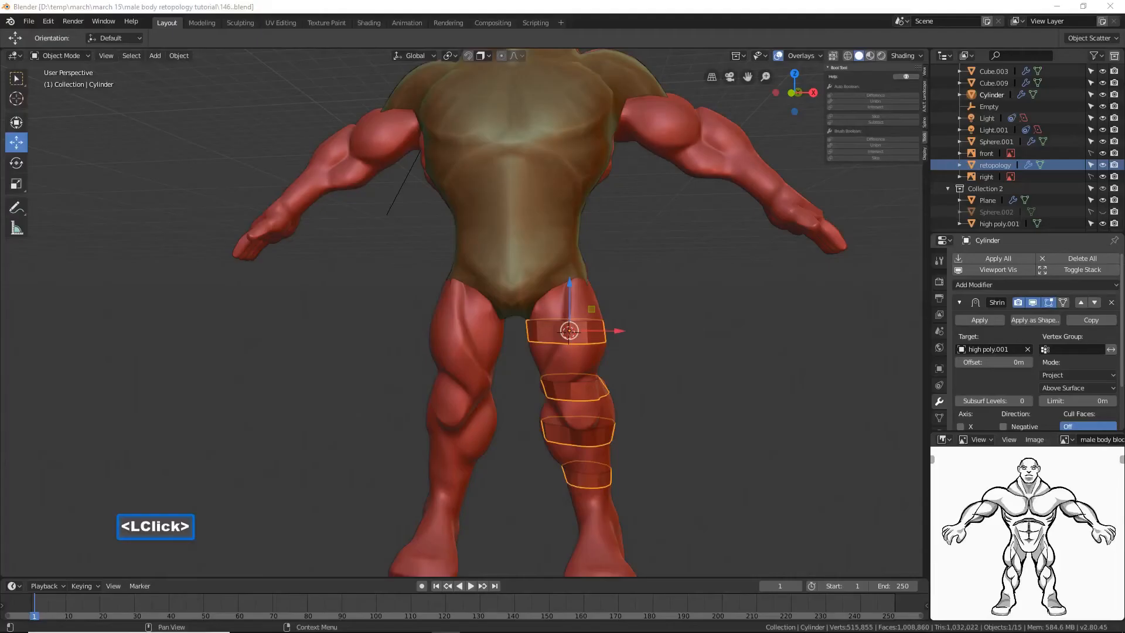
pyautogui.click(729, 9)
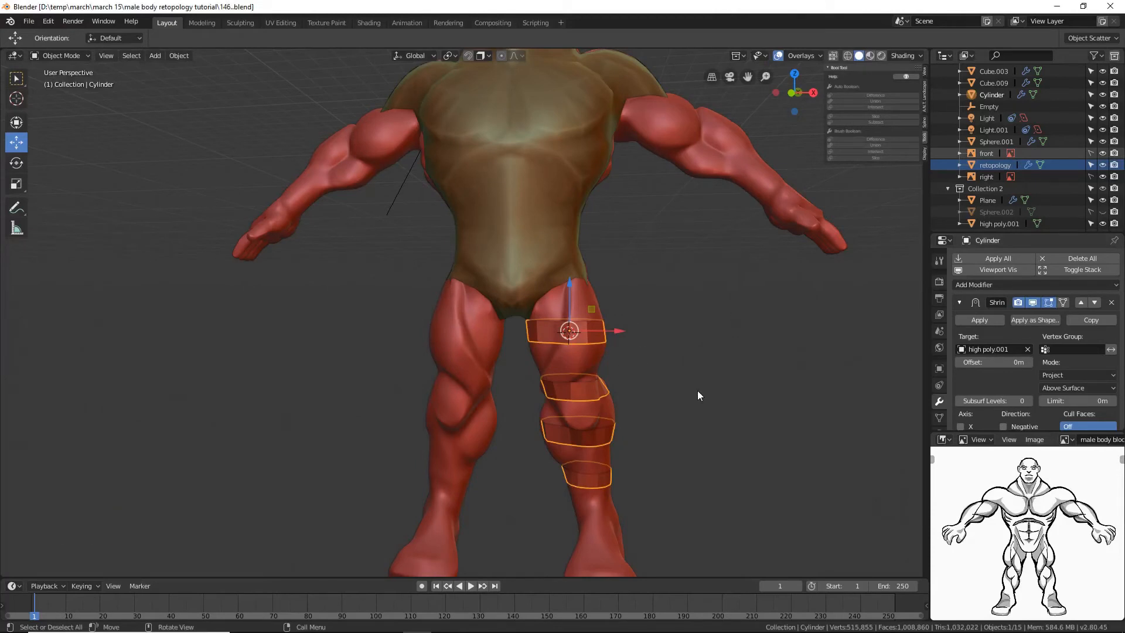
pyautogui.click(979, 320)
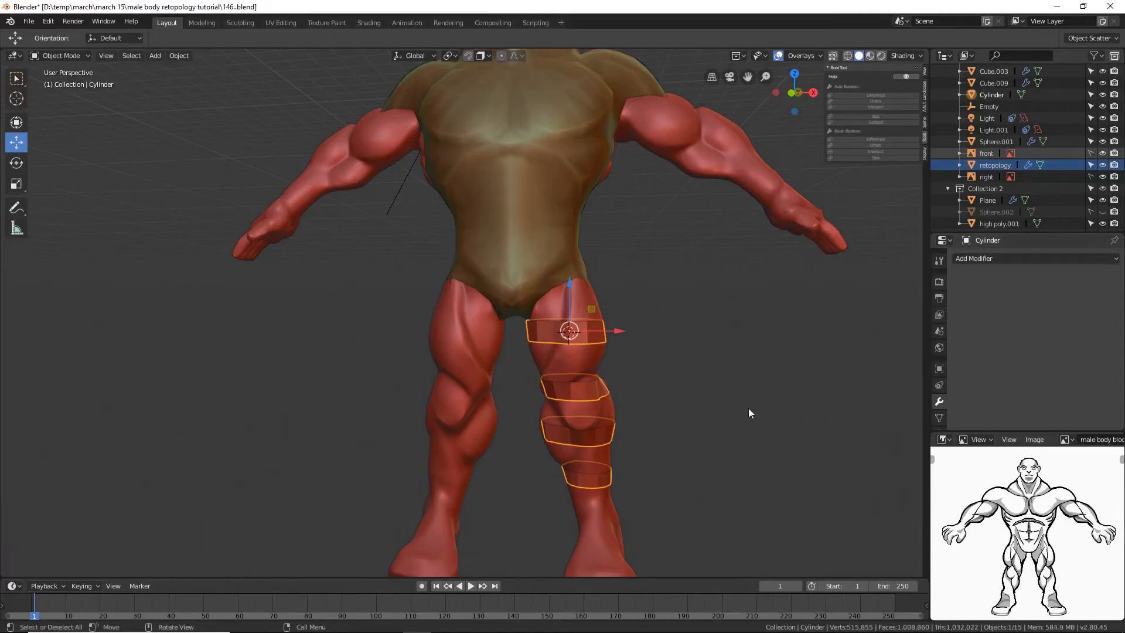
# Step: Switch the cylinder to Edit Mode and save the file as incremental version 147
pyautogui.click(82, 55)
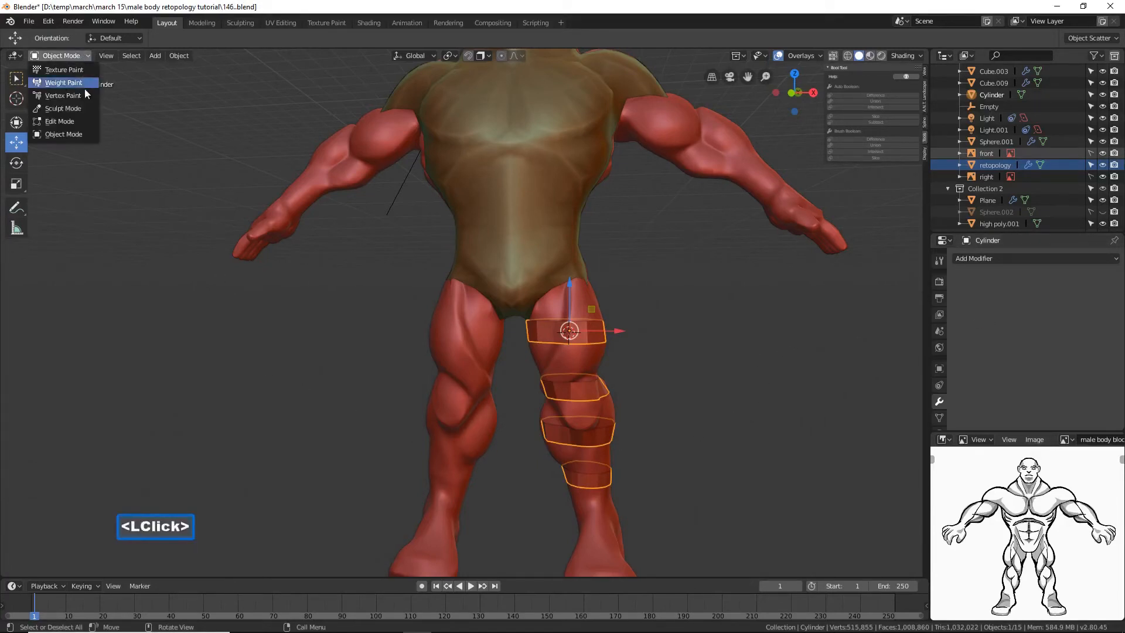
pyautogui.click(88, 121)
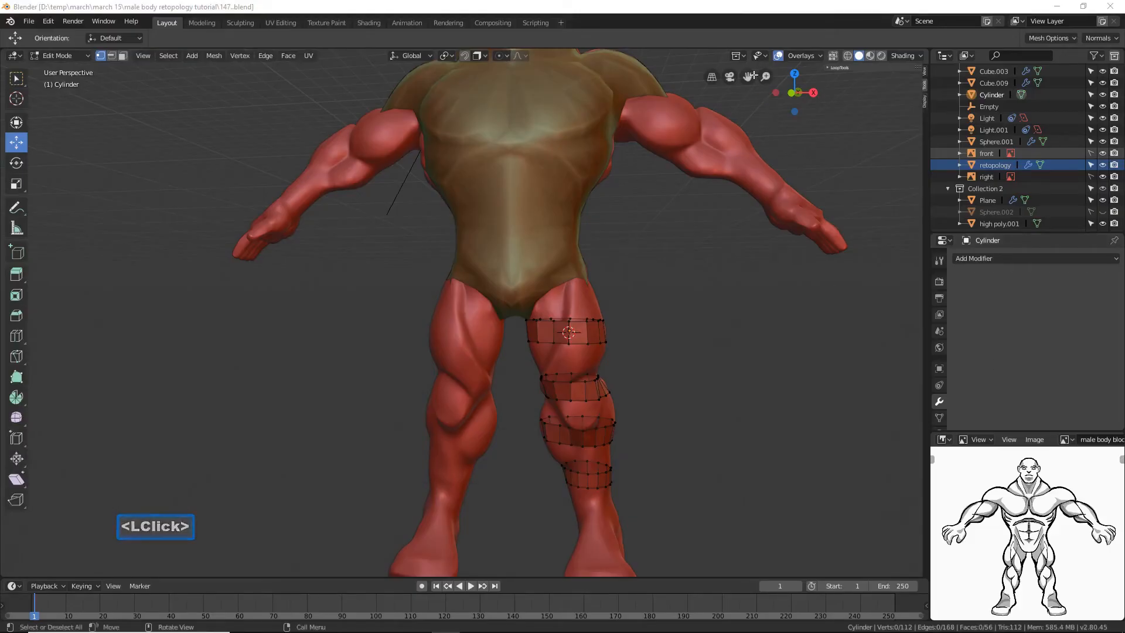
pyautogui.click(731, 10)
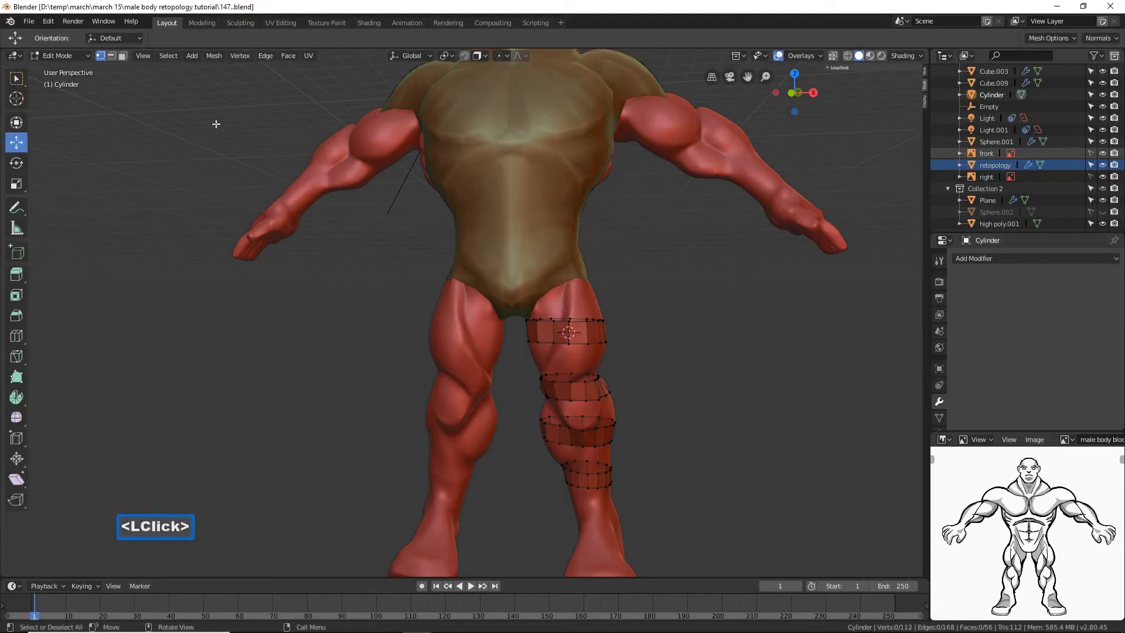
# Step: Bridge the thigh band's lower edge loop to the knee band's upper edge loop, deselect, and save as incremental version 148
pyautogui.click(111, 55)
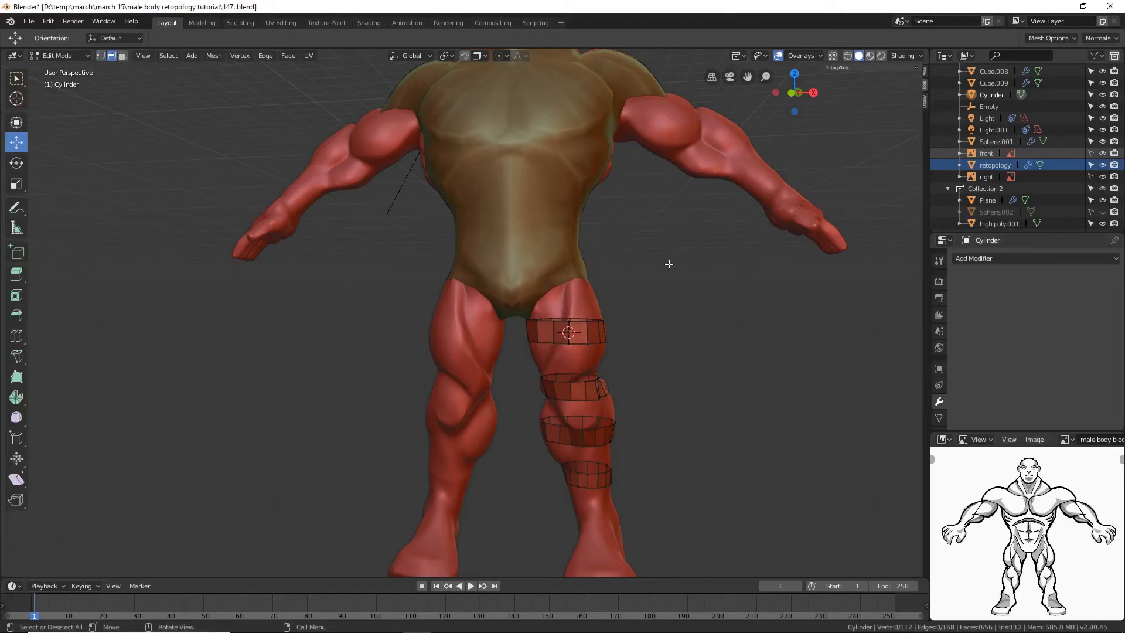
pyautogui.press('alt')
pyautogui.keyDown('alt'); pyautogui.click(583, 342); pyautogui.keyUp('alt')
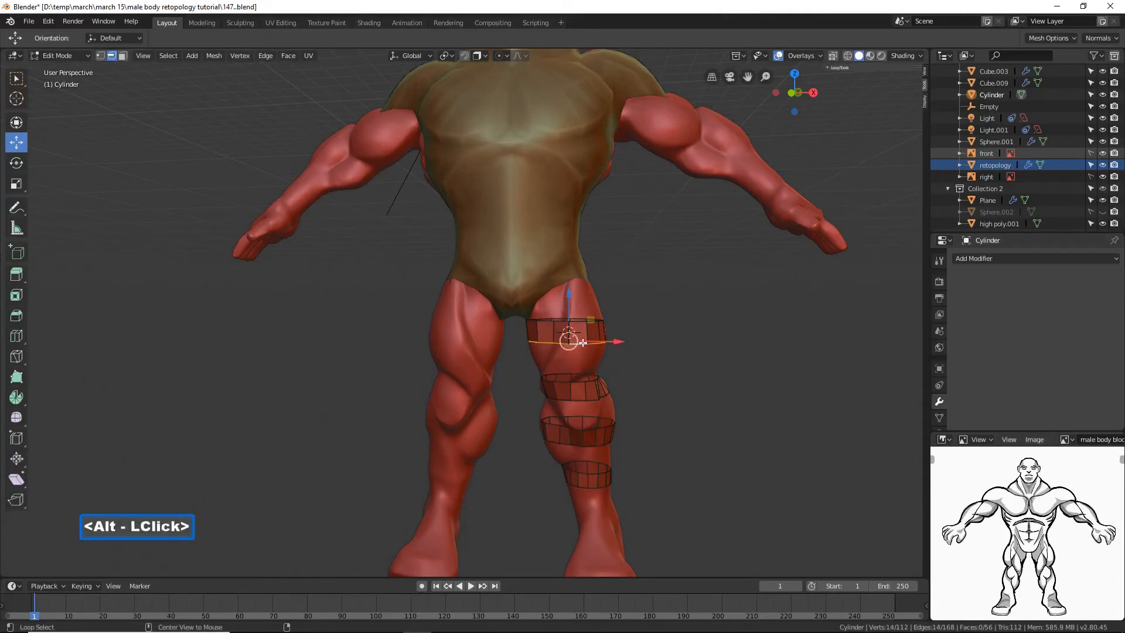
pyautogui.keyDown('alt'); pyautogui.keyDown('shift'); pyautogui.click(582, 381); pyautogui.keyUp('shift'); pyautogui.keyUp('alt')
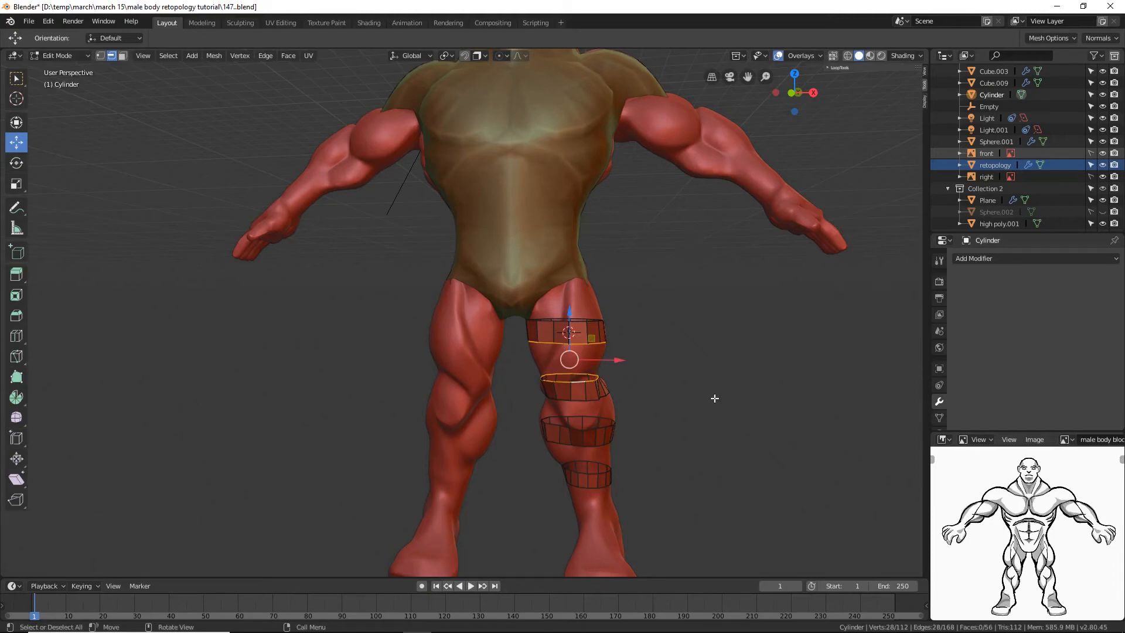
pyautogui.press('ctrl')
pyautogui.hotkey('ctrl', 'e')
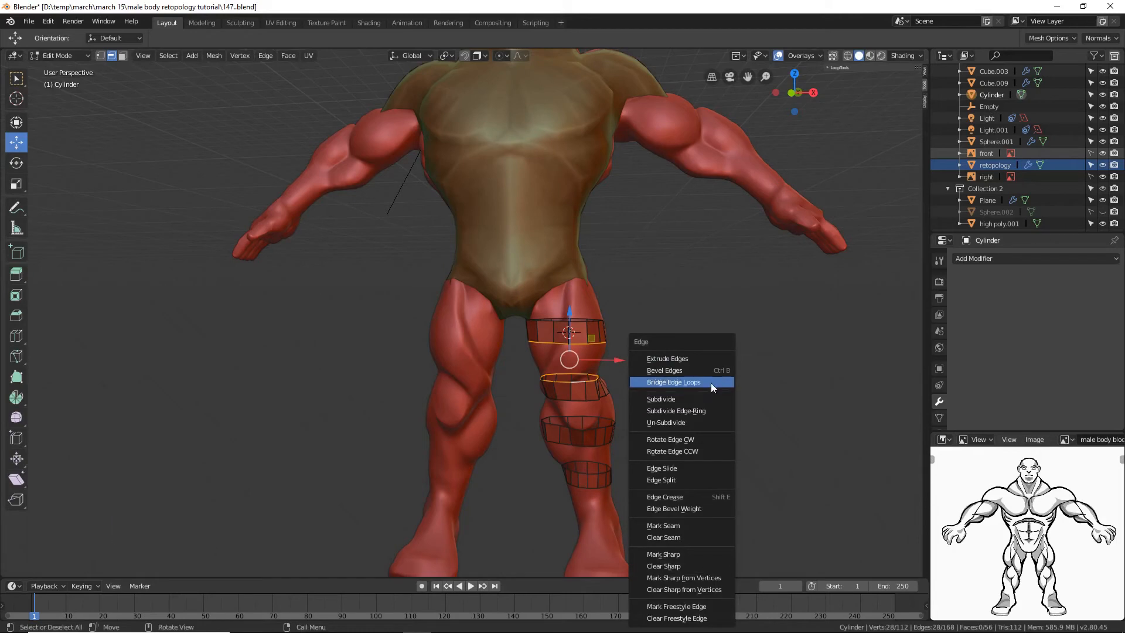
pyautogui.click(711, 382)
pyautogui.click(787, 443)
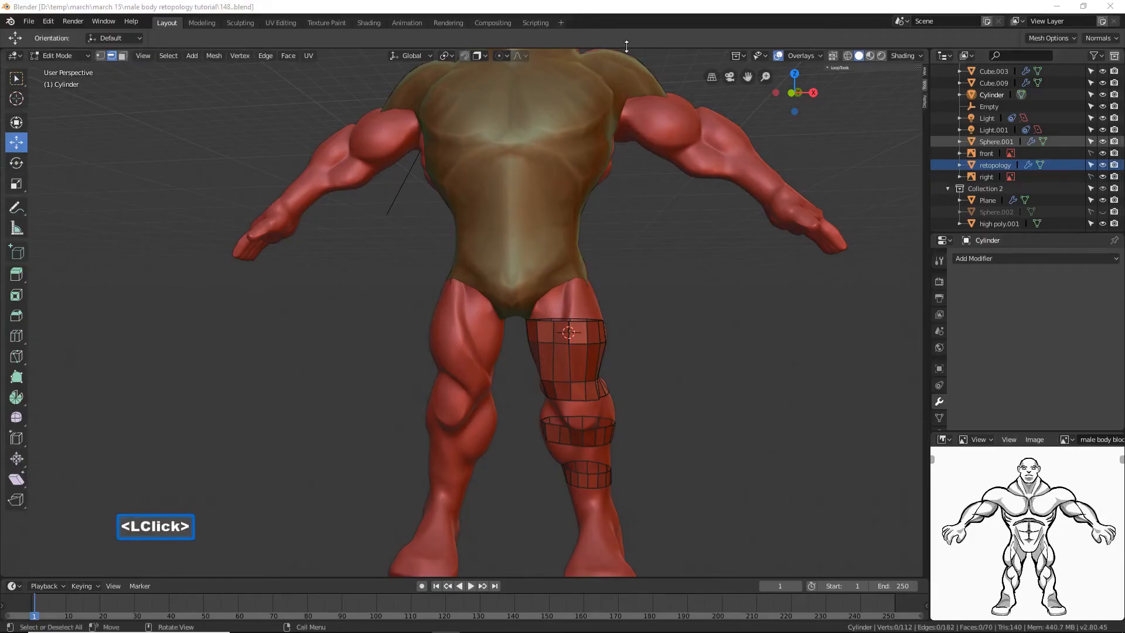
pyautogui.click(743, 271)
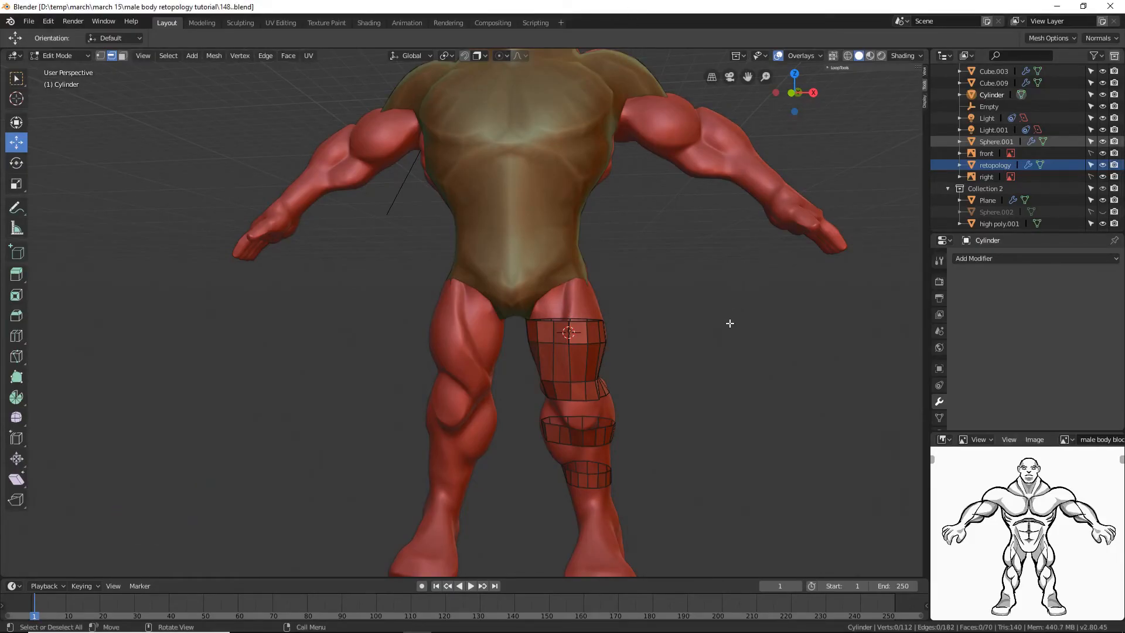
# Step: Bridge the knee band's lower edge loop to the calf band's upper edge loop, and save as incremental version 149
pyautogui.keyDown('alt'); pyautogui.click(590, 400); pyautogui.keyUp('alt')
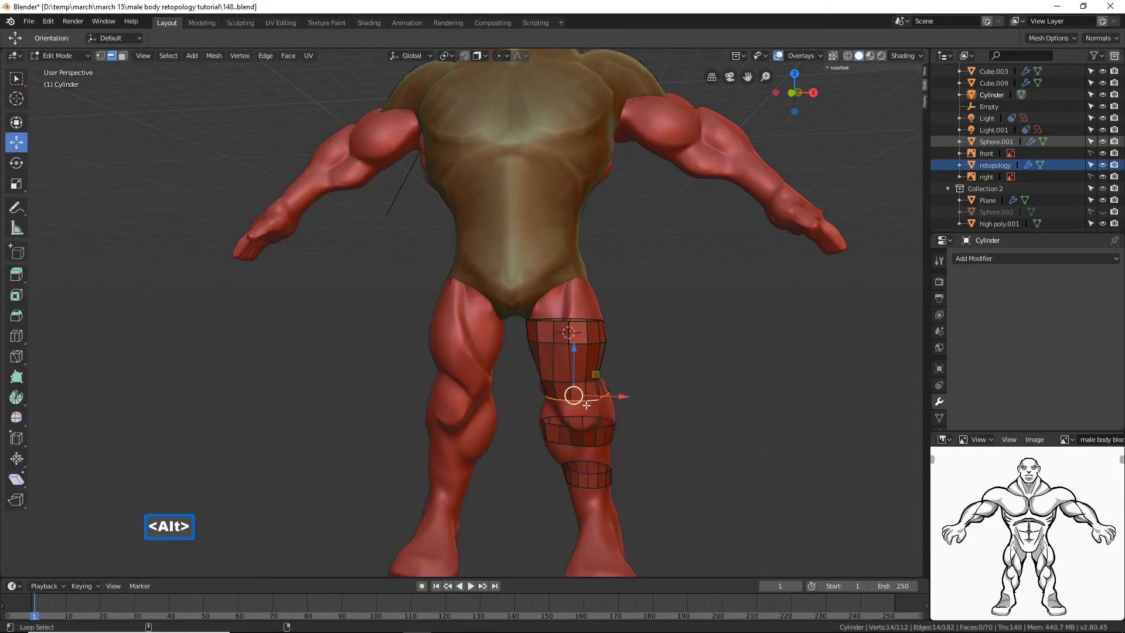
pyautogui.keyDown('alt'); pyautogui.keyDown('shift'); pyautogui.click(592, 428); pyautogui.keyUp('shift'); pyautogui.keyUp('alt')
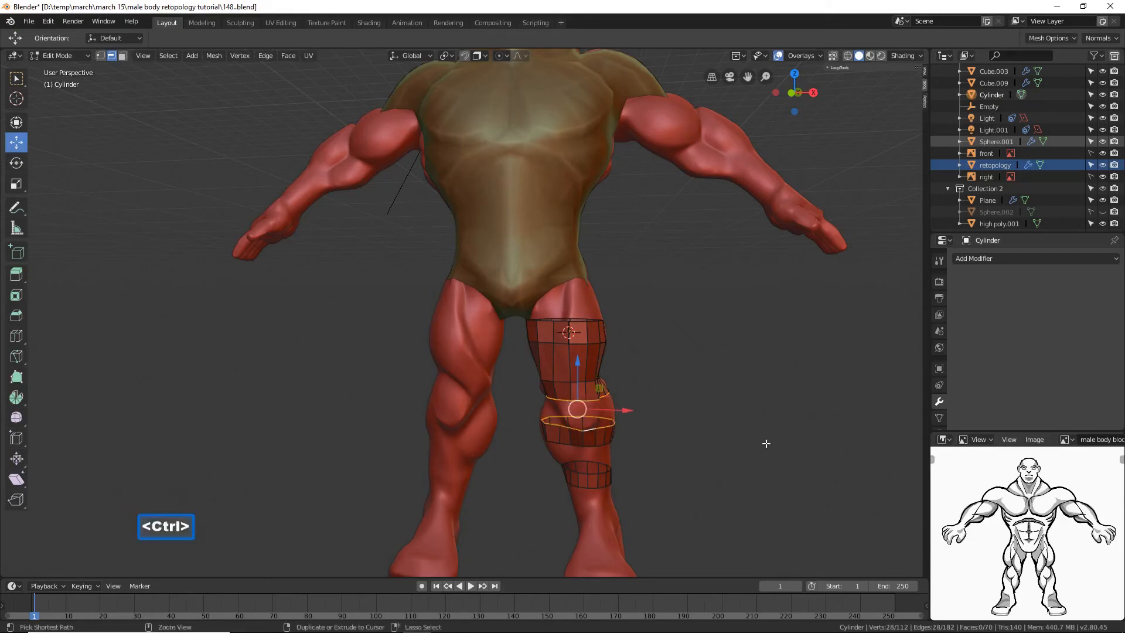
pyautogui.hotkey('ctrl', 'e')
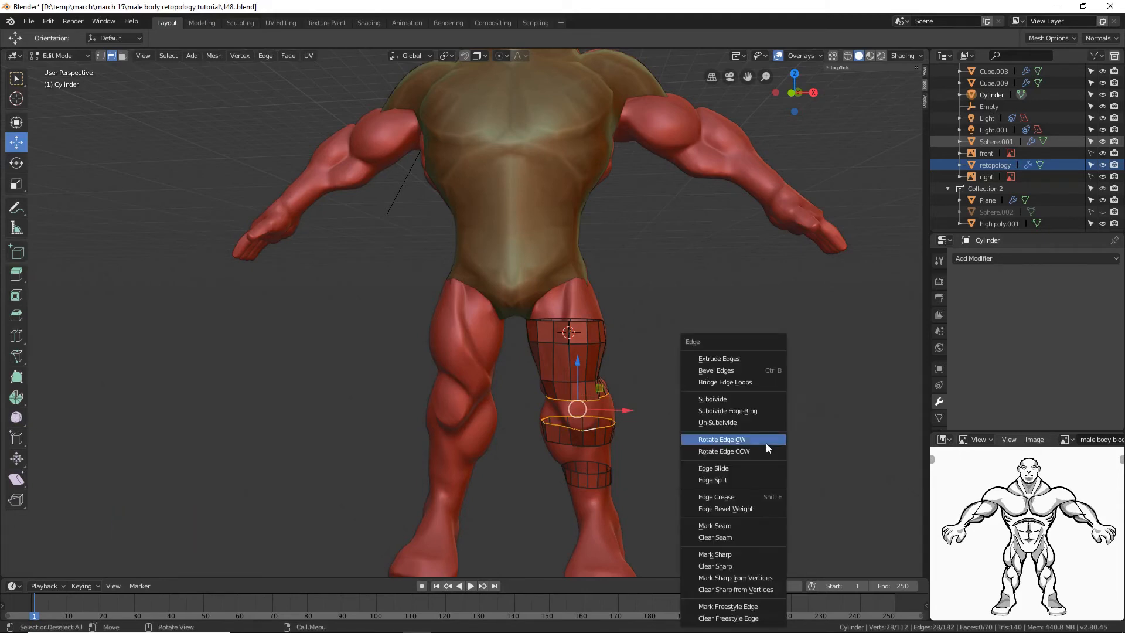
pyautogui.click(768, 382)
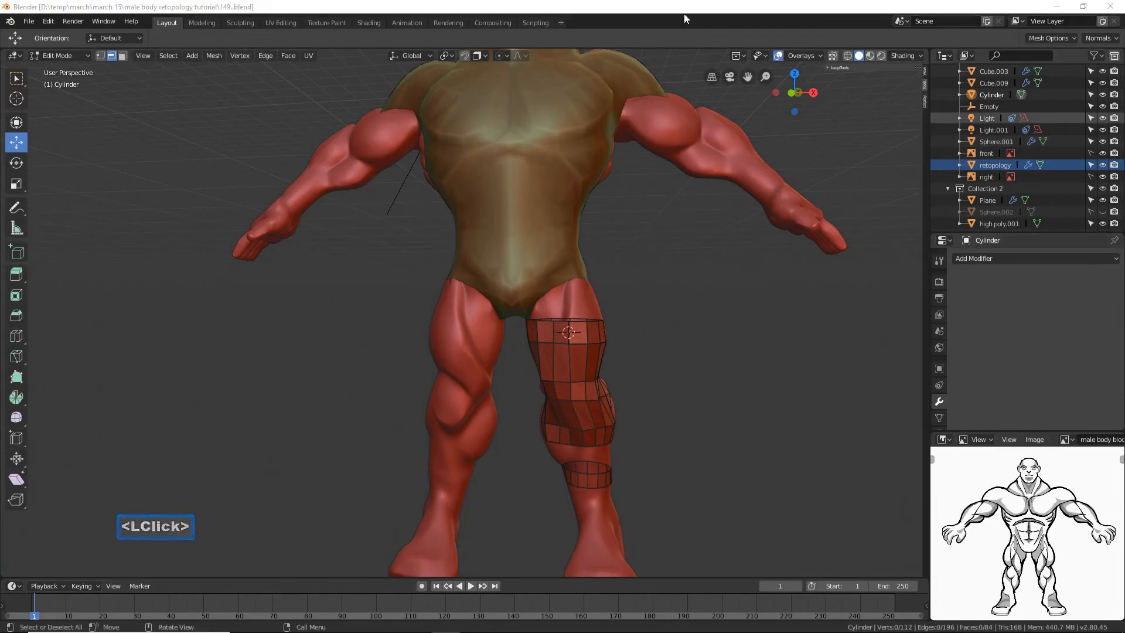
pyautogui.click(682, 13)
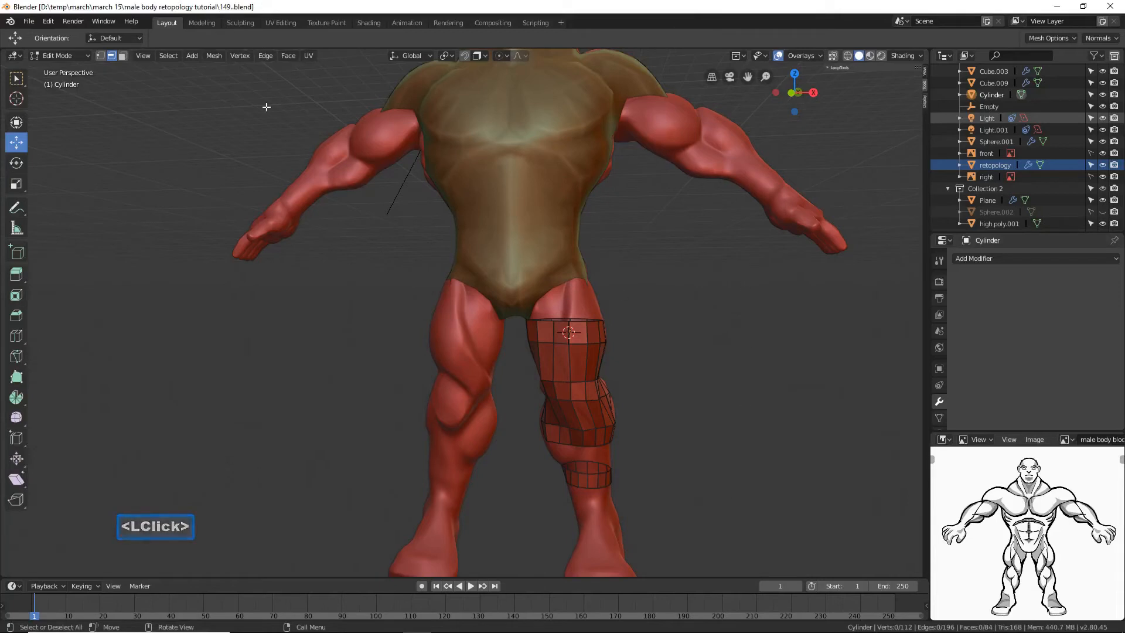
# Step: Duplicate the linked faces of the lower shin band, move the copy down to the ankle, and scale it to about 0.89
pyautogui.click(125, 57)
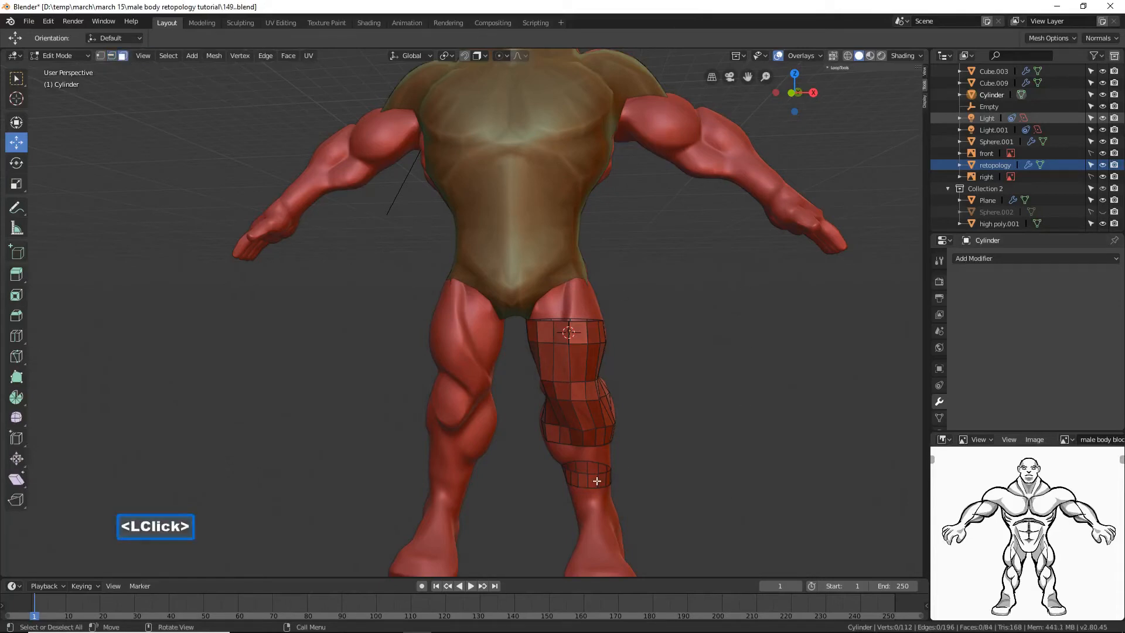
pyautogui.press('l')
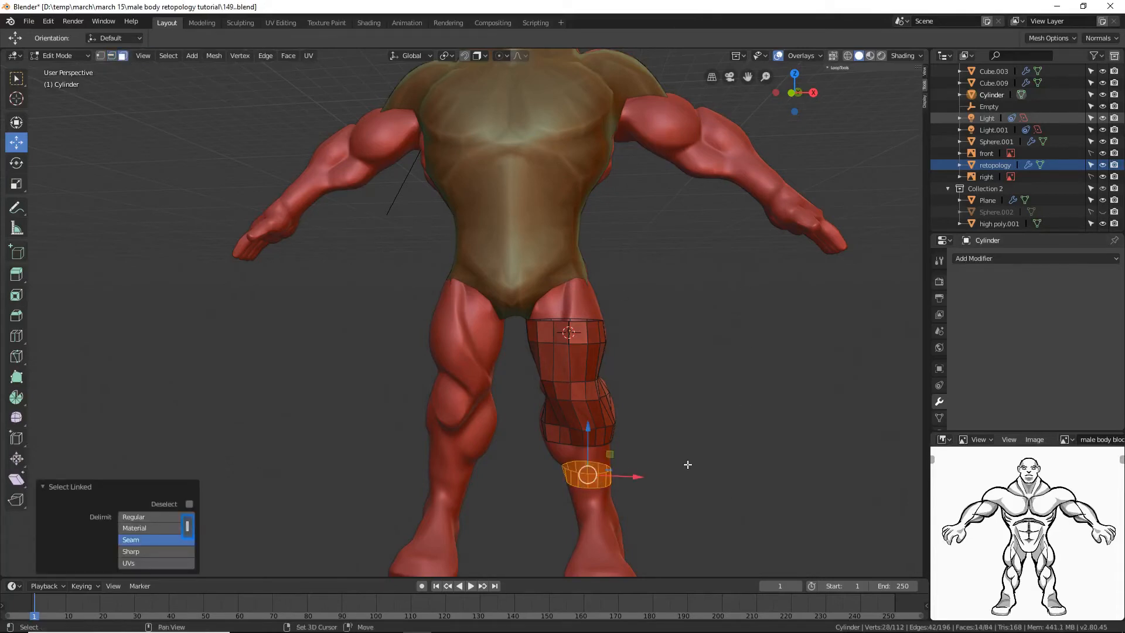
pyautogui.hotkey('shift', 'd')
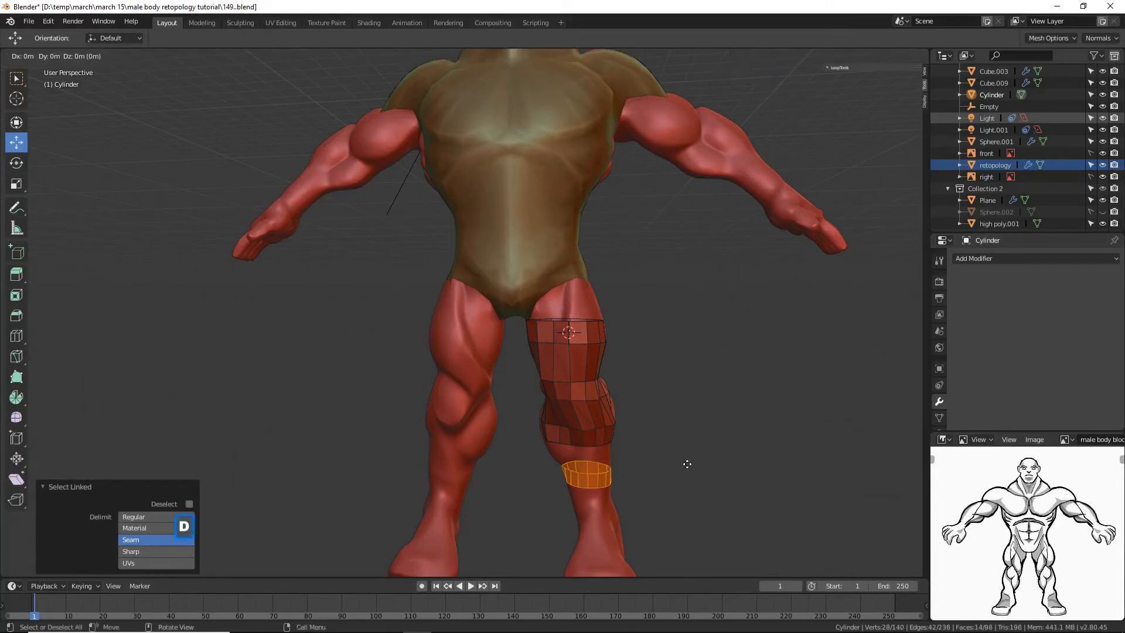
pyautogui.rightClick(668, 459)
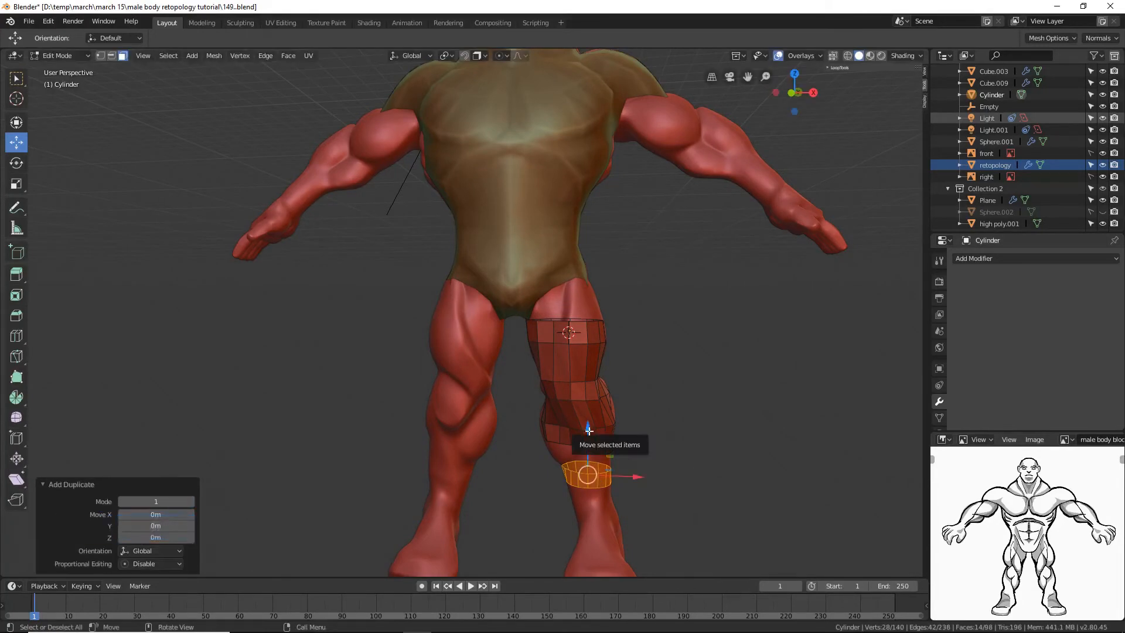
pyautogui.moveTo(588, 430); pyautogui.dragTo(597, 459)
pyautogui.press('s')
pyautogui.click(720, 492)
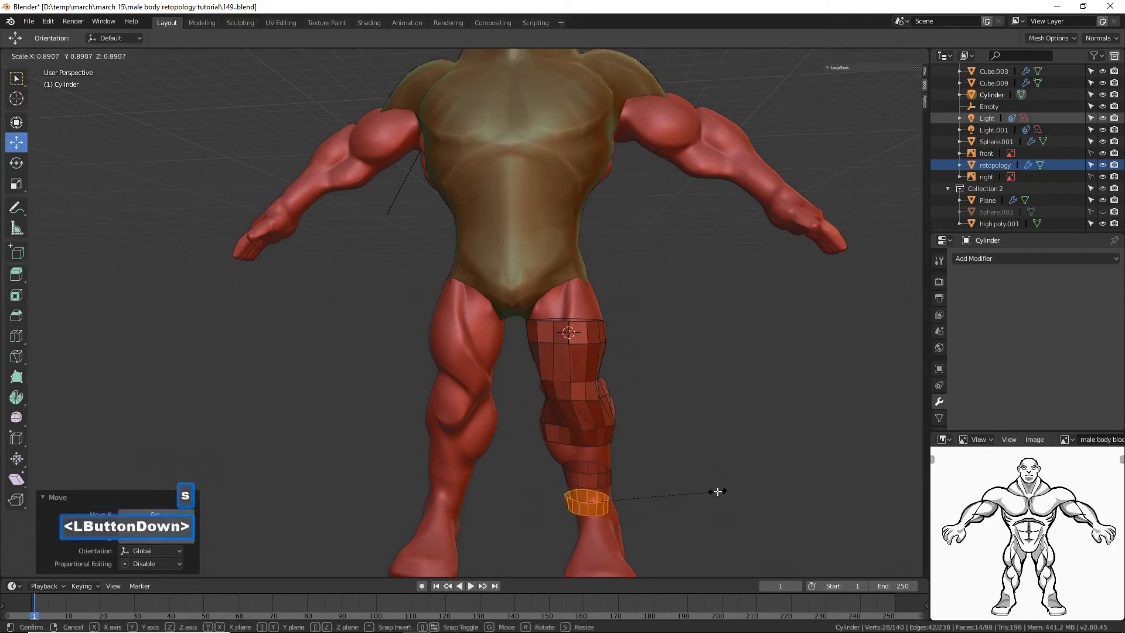
# Step: Shift the ankle band outward along X by about 0.15 m to centre it on the leg
pyautogui.moveTo(725, 472); pyautogui.dragTo(650, 500, button='middle')
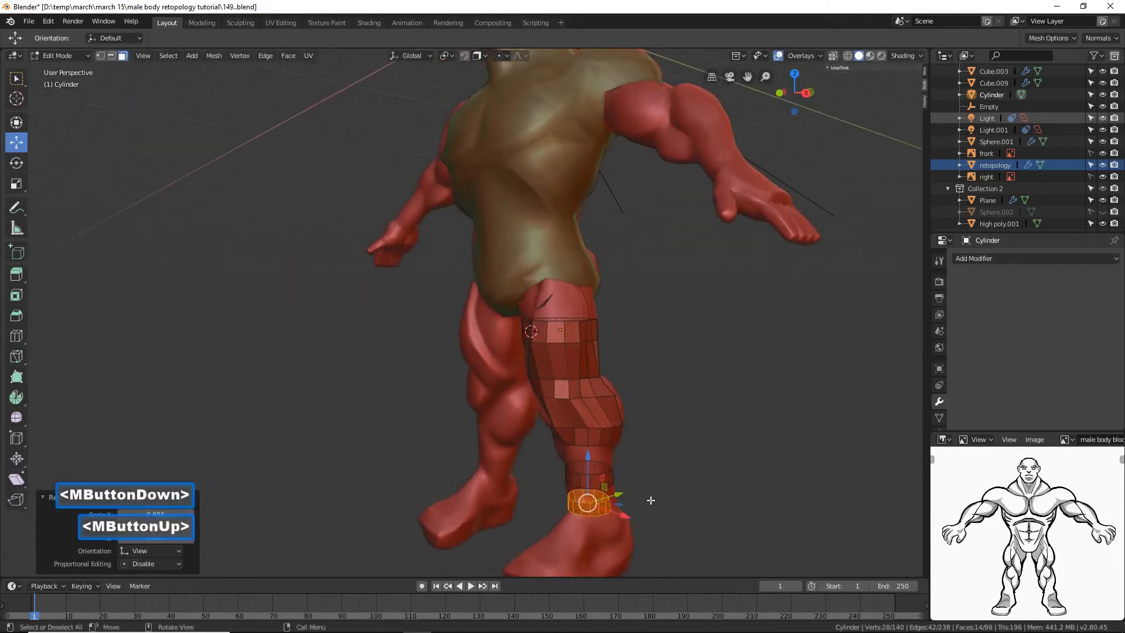
pyautogui.moveTo(629, 513); pyautogui.dragTo(636, 478)
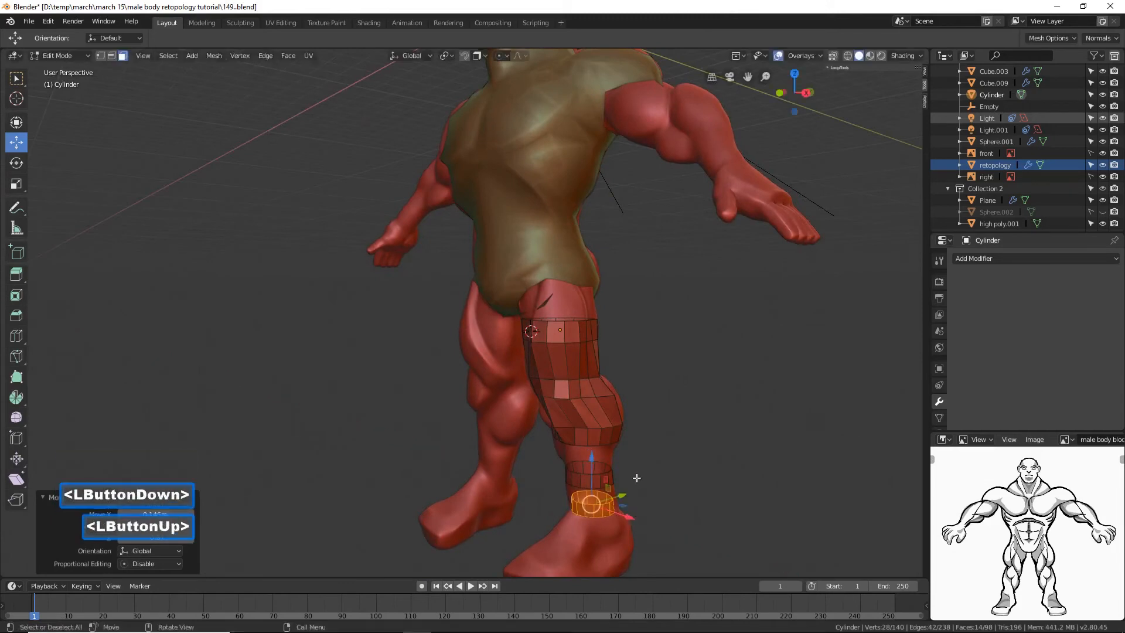
pyautogui.moveTo(628, 436); pyautogui.dragTo(711, 425, button='middle')
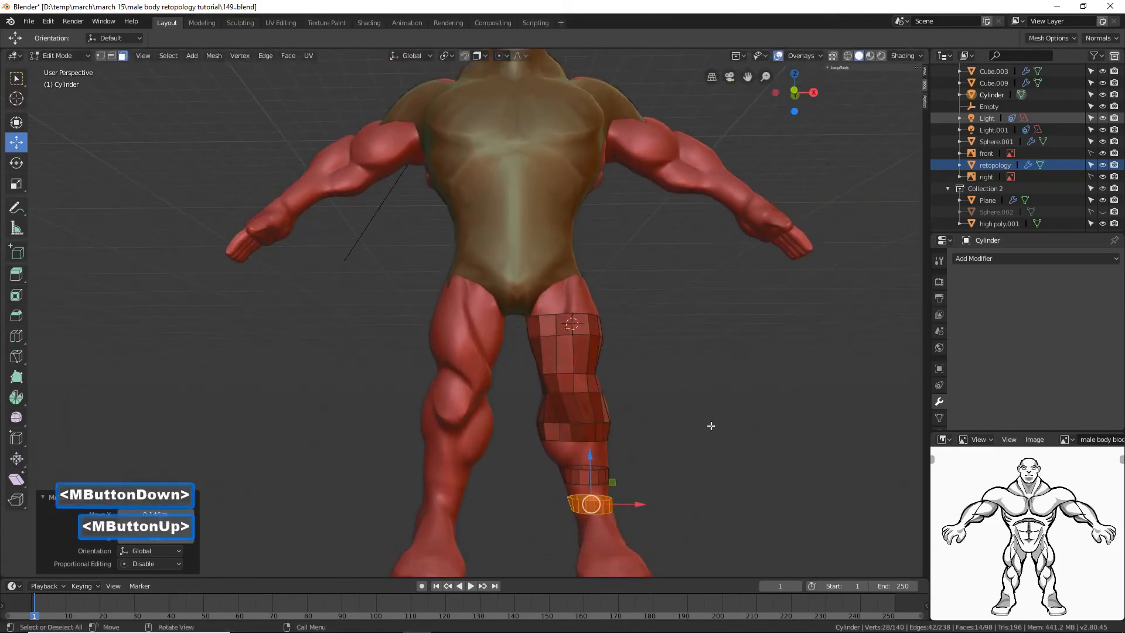
# Step: Scale the ankle band to about 0.85, deselect it, and save as incremental version 150
pyautogui.press('s')
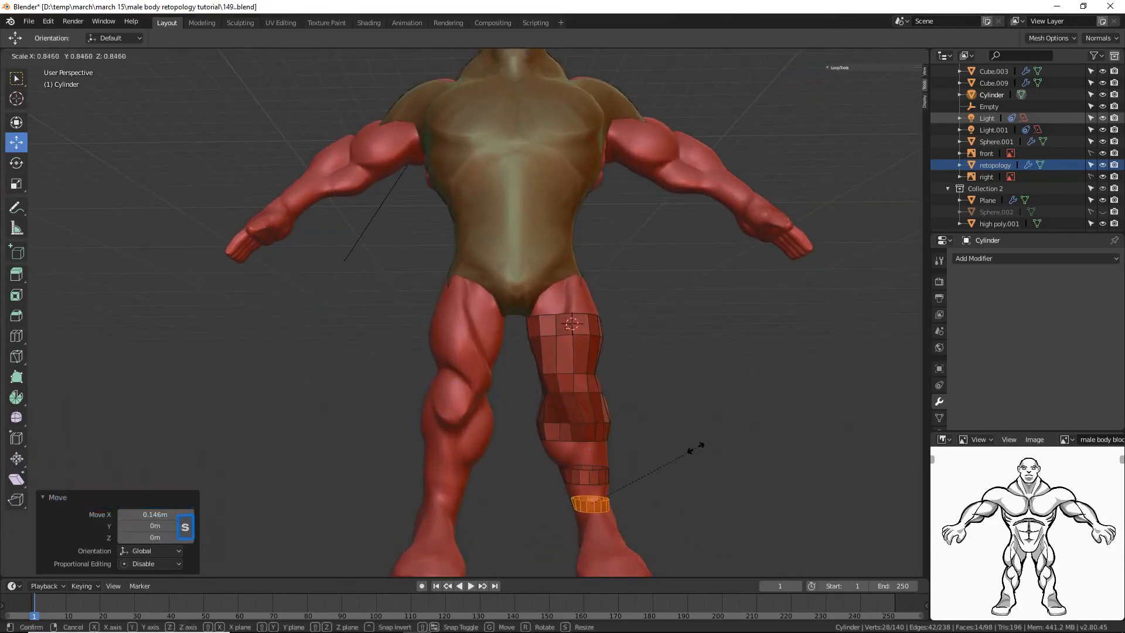
pyautogui.click(695, 448)
pyautogui.moveTo(695, 448); pyautogui.dragTo(736, 431, button='middle')
pyautogui.click(738, 432)
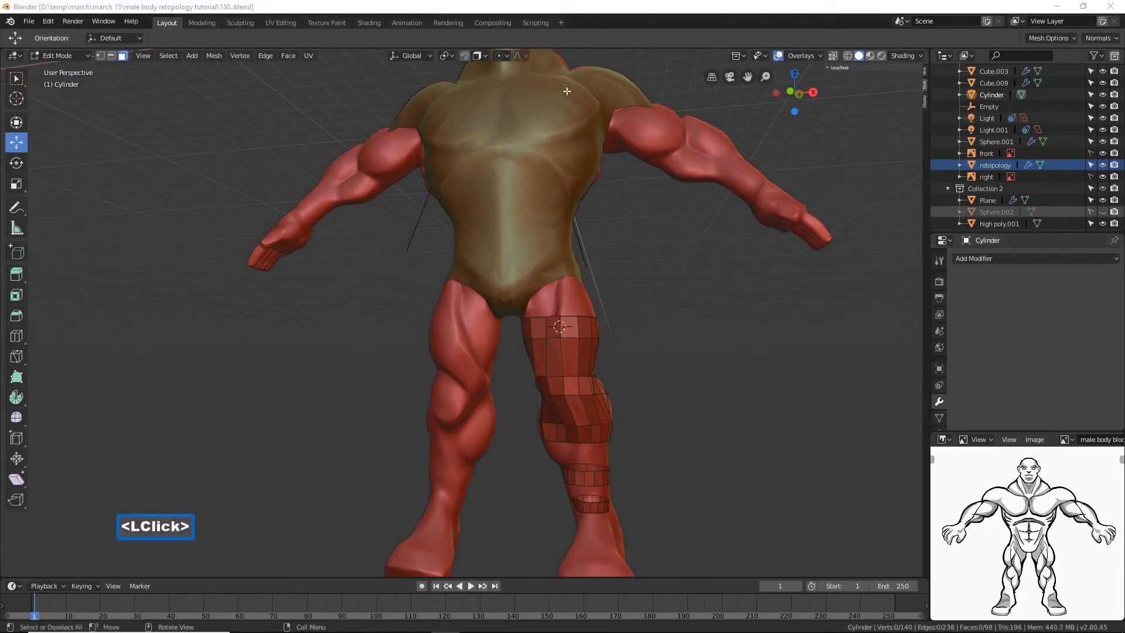
pyautogui.click(611, 10)
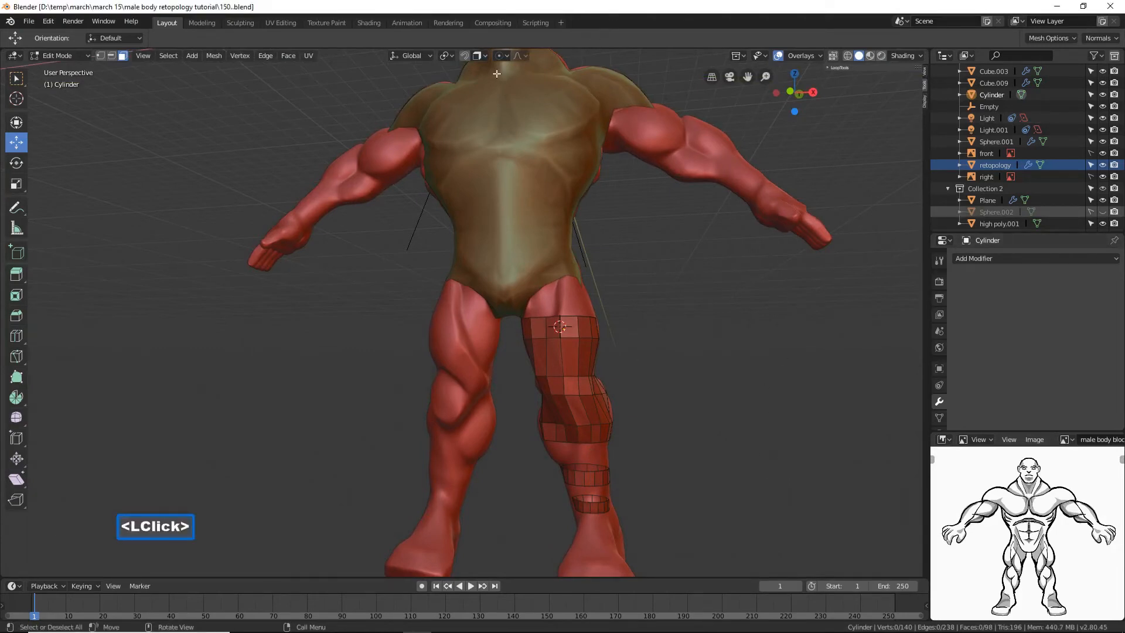
# Step: Bridge the calf band's lower edge loop to the shin band's upper edge loop, deselect, and save as incremental version 151
pyautogui.click(113, 57)
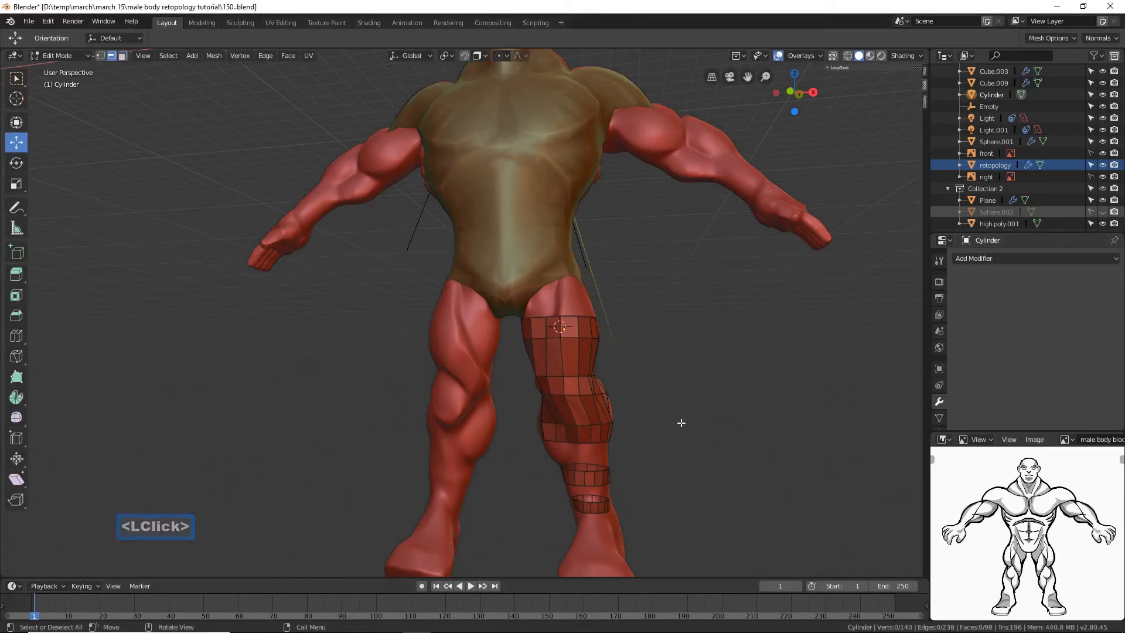
pyautogui.press('alt')
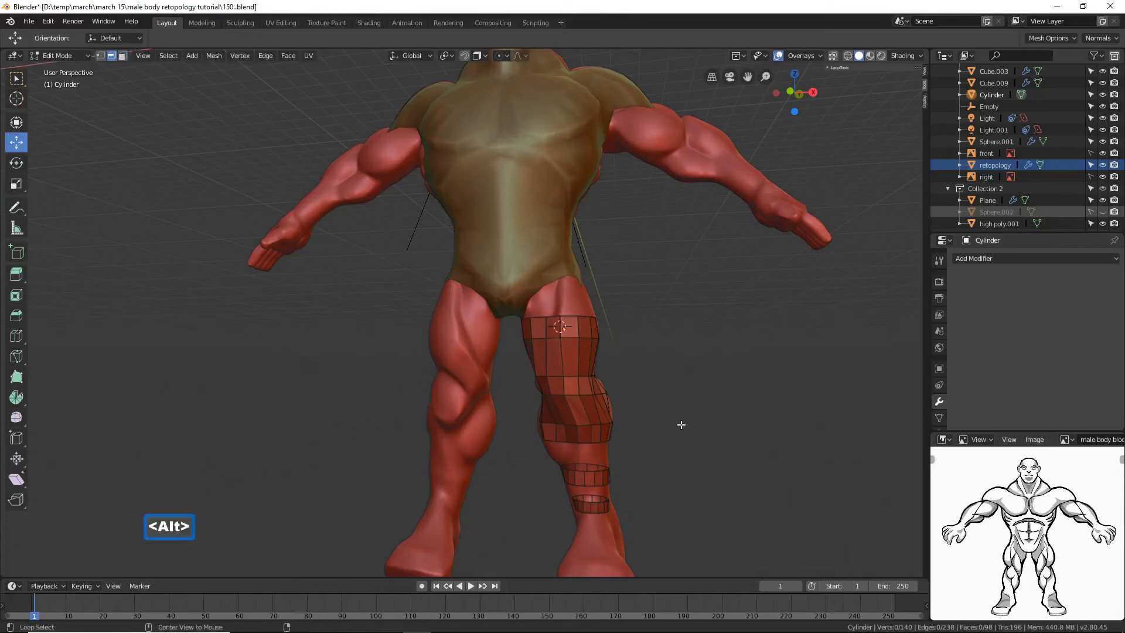
pyautogui.keyDown('alt'); pyautogui.click(578, 439); pyautogui.keyUp('alt')
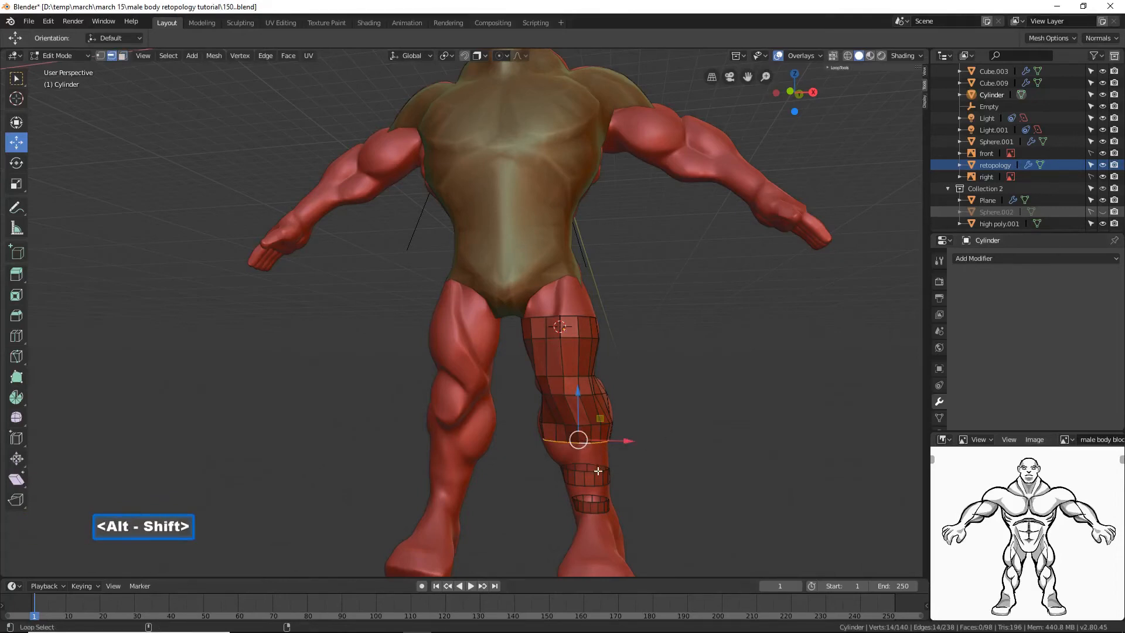
pyautogui.keyDown('alt'); pyautogui.keyDown('shift'); pyautogui.click(598, 471); pyautogui.keyUp('shift'); pyautogui.keyUp('alt')
pyautogui.hotkey('ctrl', 'e')
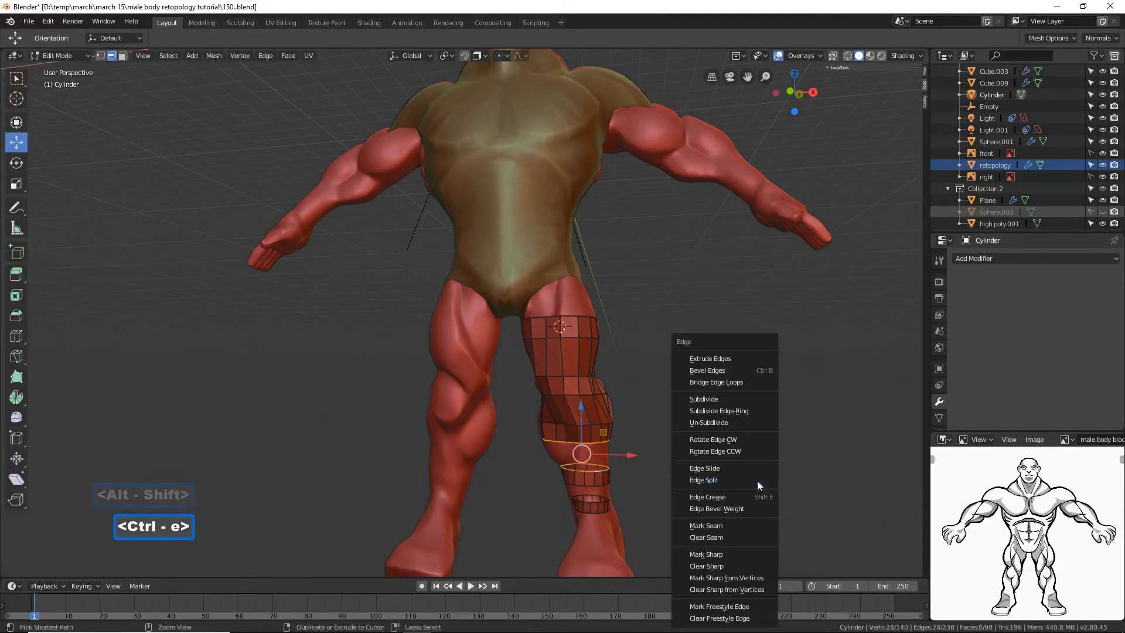
pyautogui.click(756, 384)
pyautogui.click(804, 506)
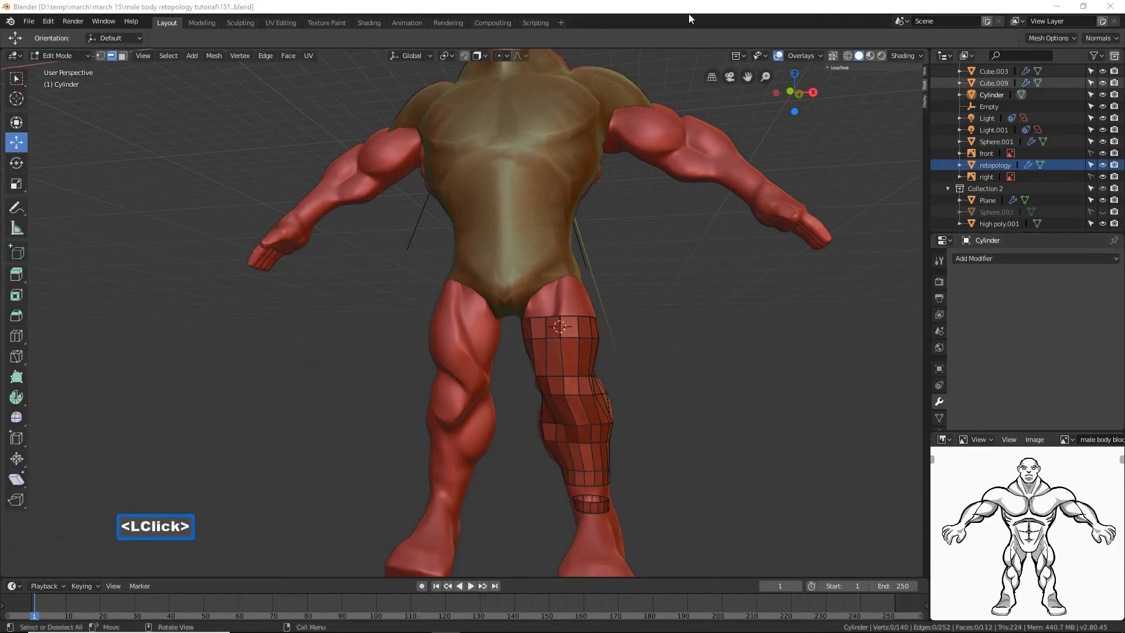
pyautogui.click(688, 10)
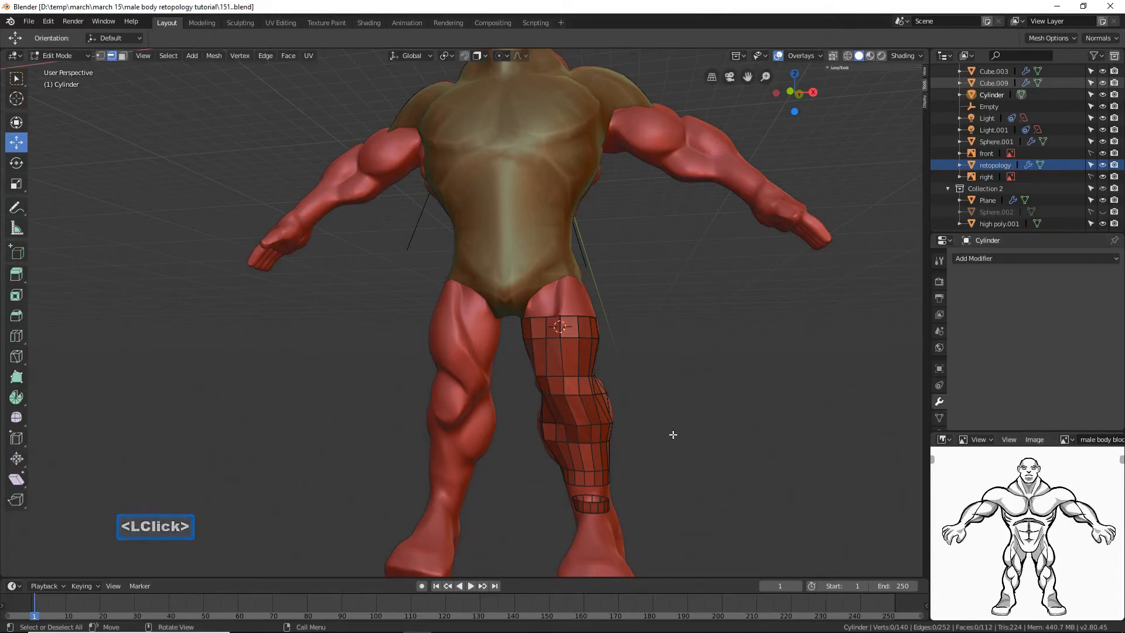
# Step: Bridge the shin band's lower edge loop to the ankle band's upper edge loop, deselect, and save as incremental version 152
pyautogui.keyDown('alt'); pyautogui.click(591, 484); pyautogui.keyUp('alt')
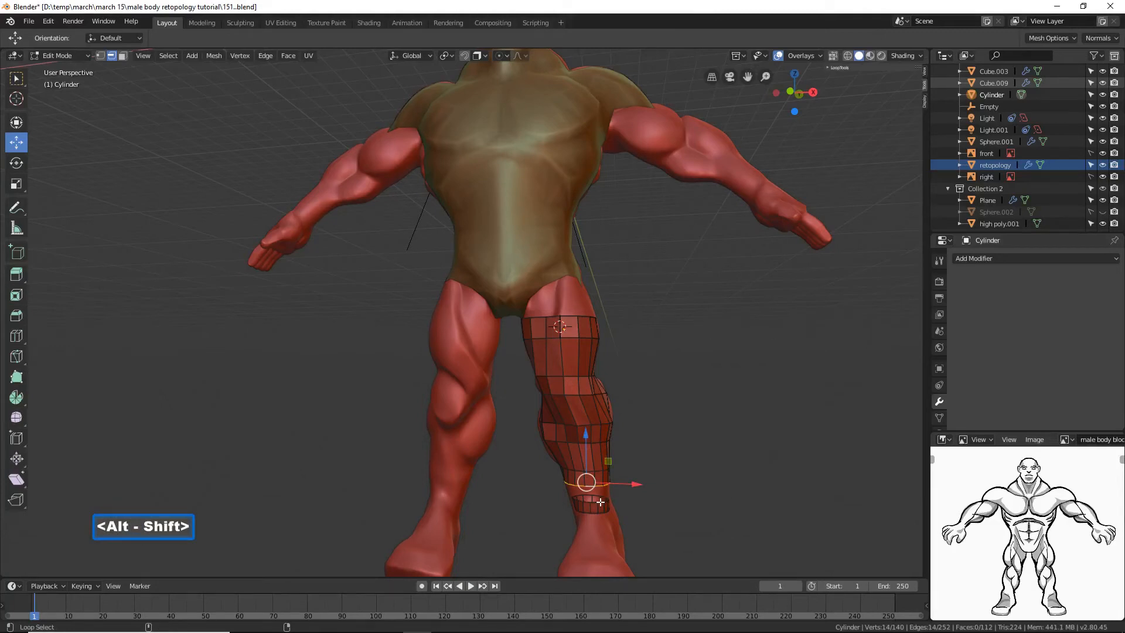
pyautogui.keyDown('alt'); pyautogui.keyDown('shift'); pyautogui.click(600, 502); pyautogui.keyUp('shift'); pyautogui.keyUp('alt')
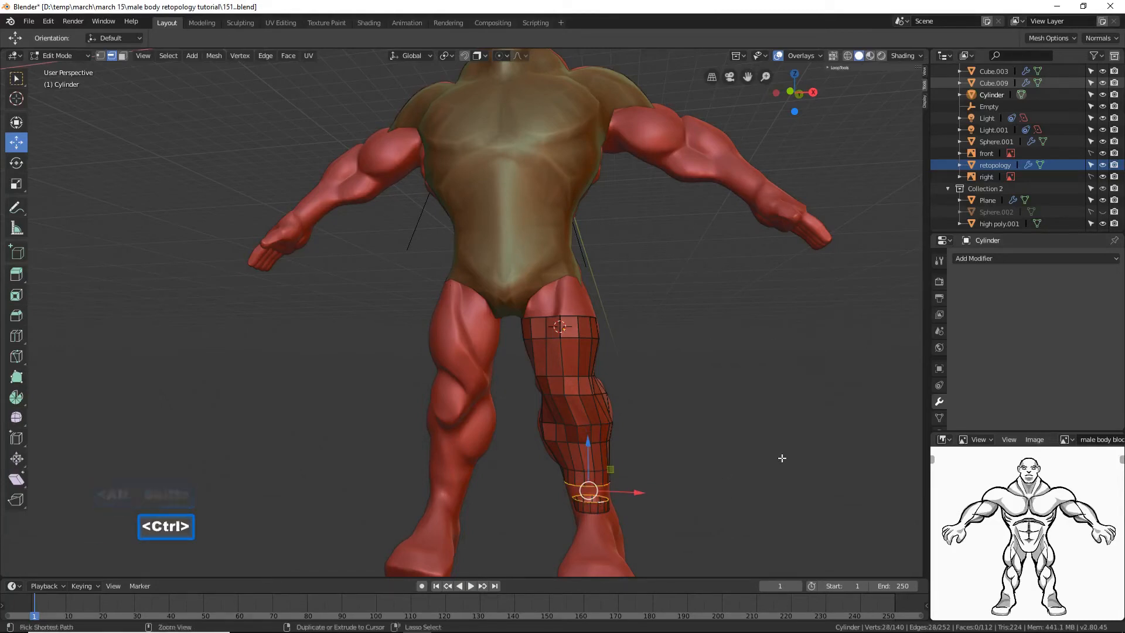
pyautogui.hotkey('ctrl', 'e')
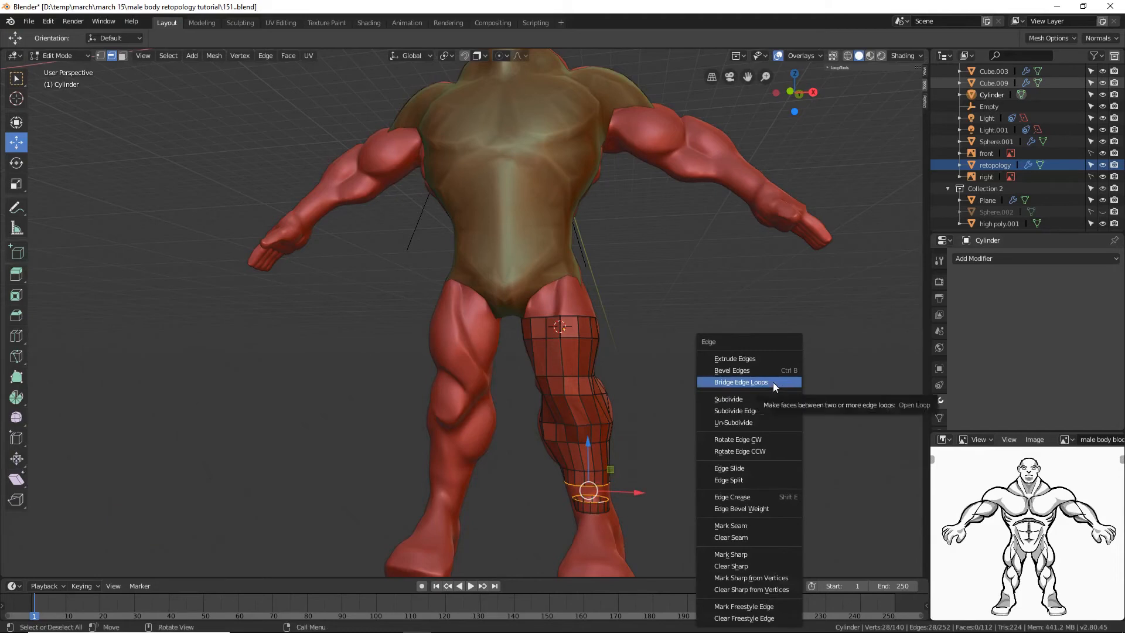
pyautogui.click(771, 381)
pyautogui.click(767, 471)
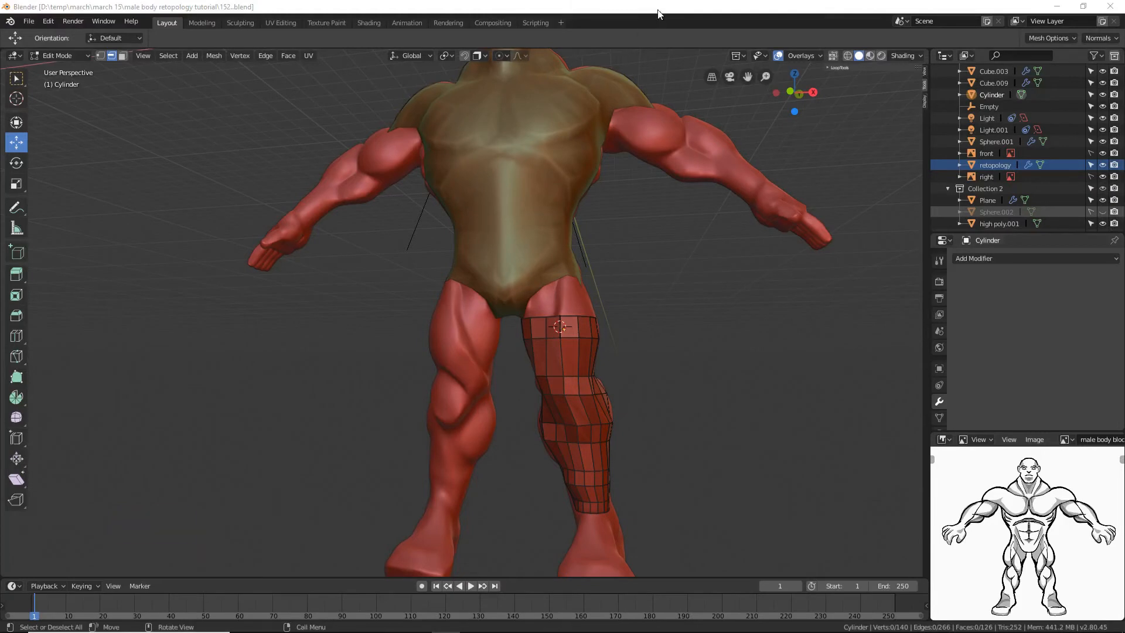
# Step: In Object Mode, add a Shrinkwrap modifier to the leg cylinder using Project mode, Above Surface snapping and high poly.001 as target
pyautogui.click(82, 53)
pyautogui.click(78, 134)
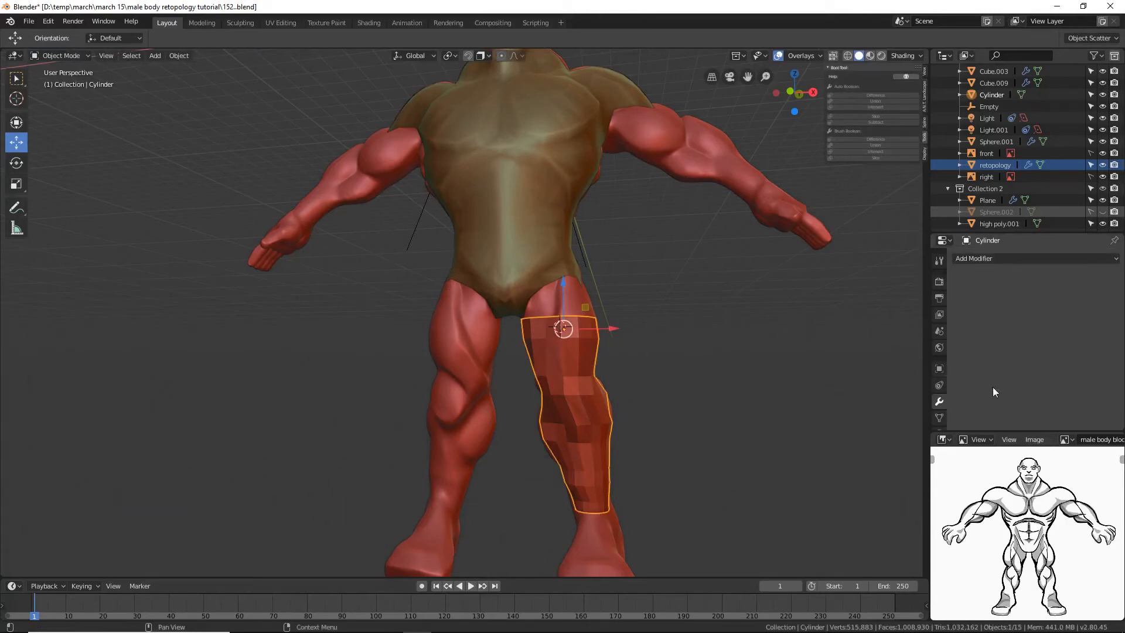
pyautogui.click(1088, 258)
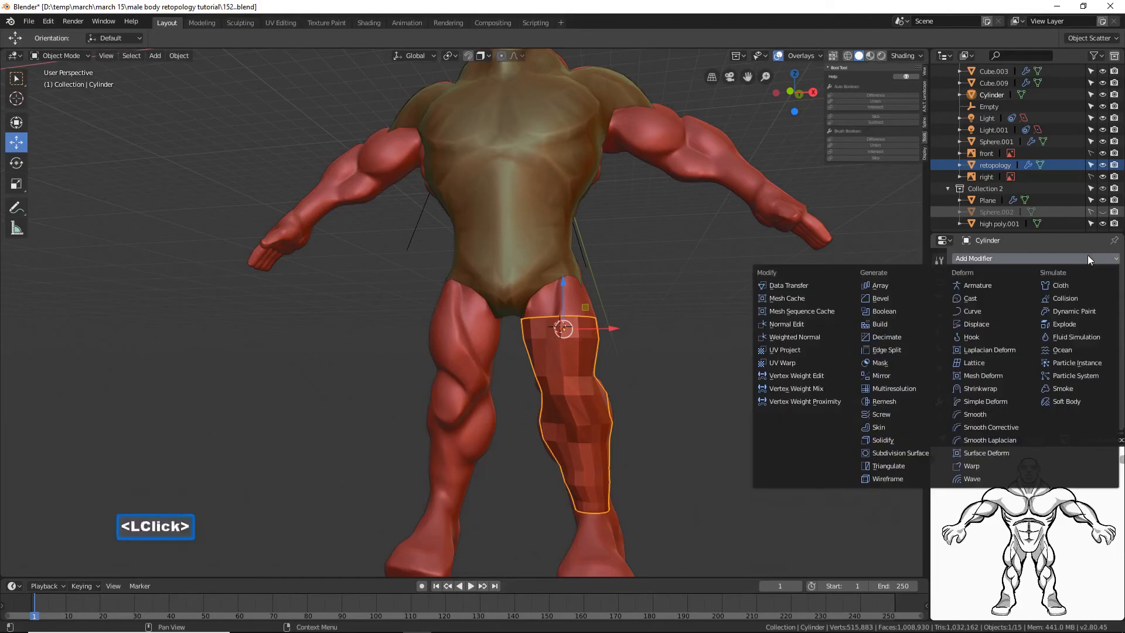
pyautogui.click(1017, 386)
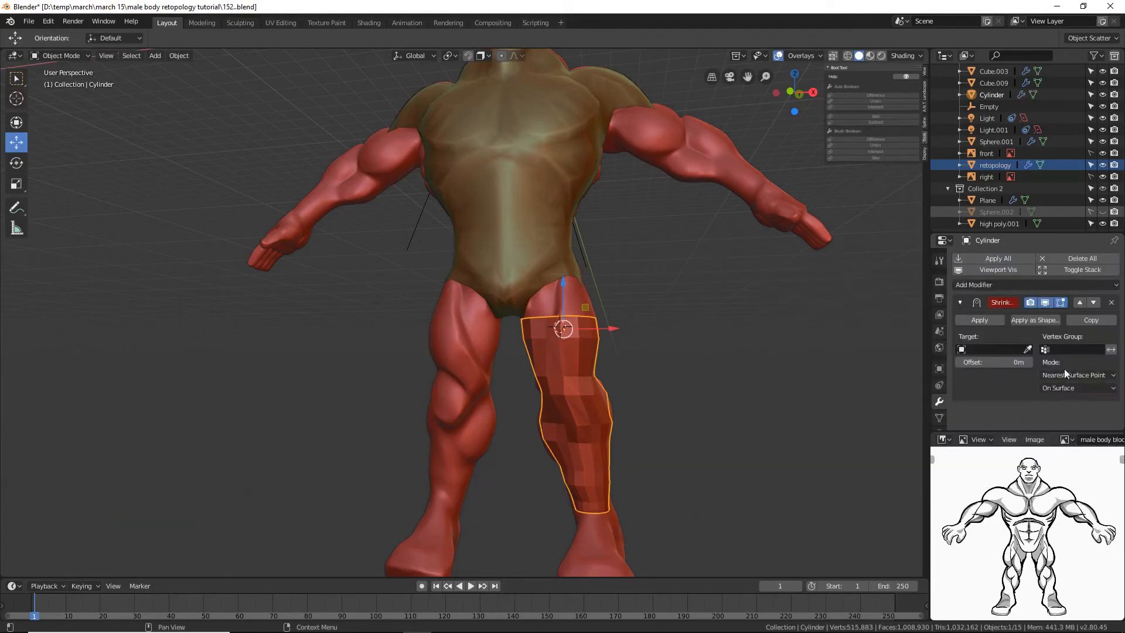
pyautogui.click(1105, 378)
pyautogui.click(1067, 402)
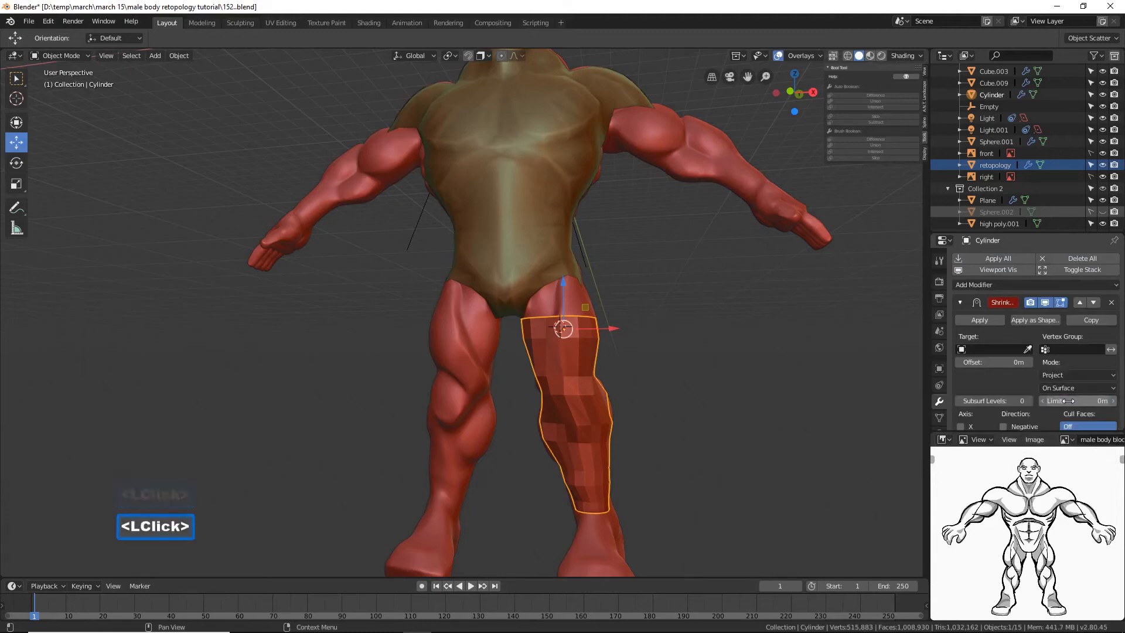
pyautogui.click(1078, 388)
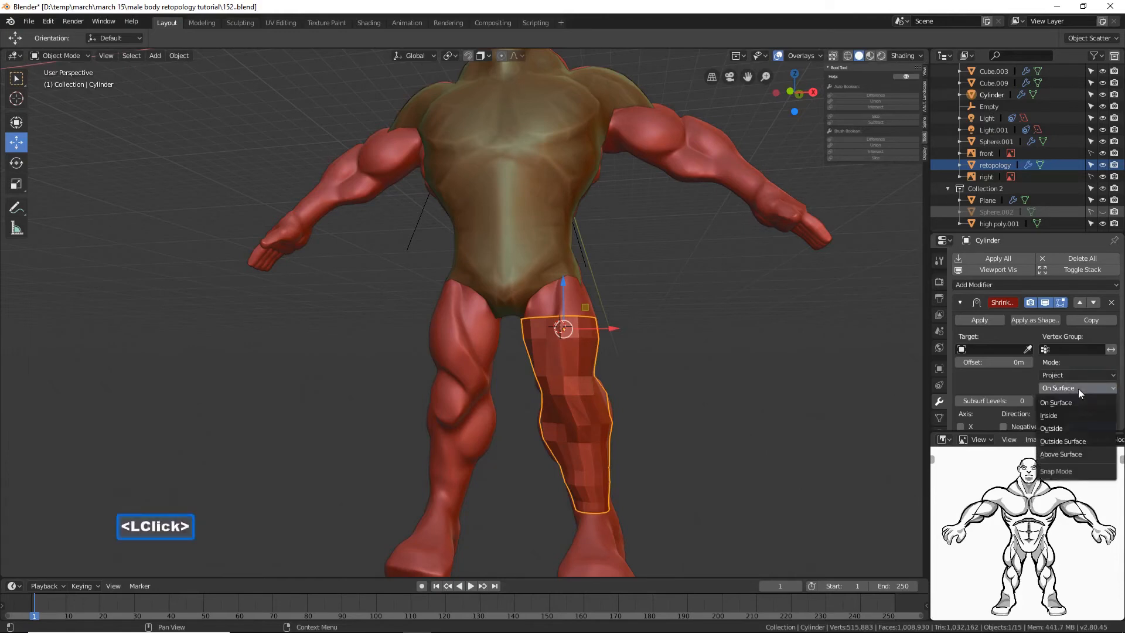
pyautogui.click(1092, 454)
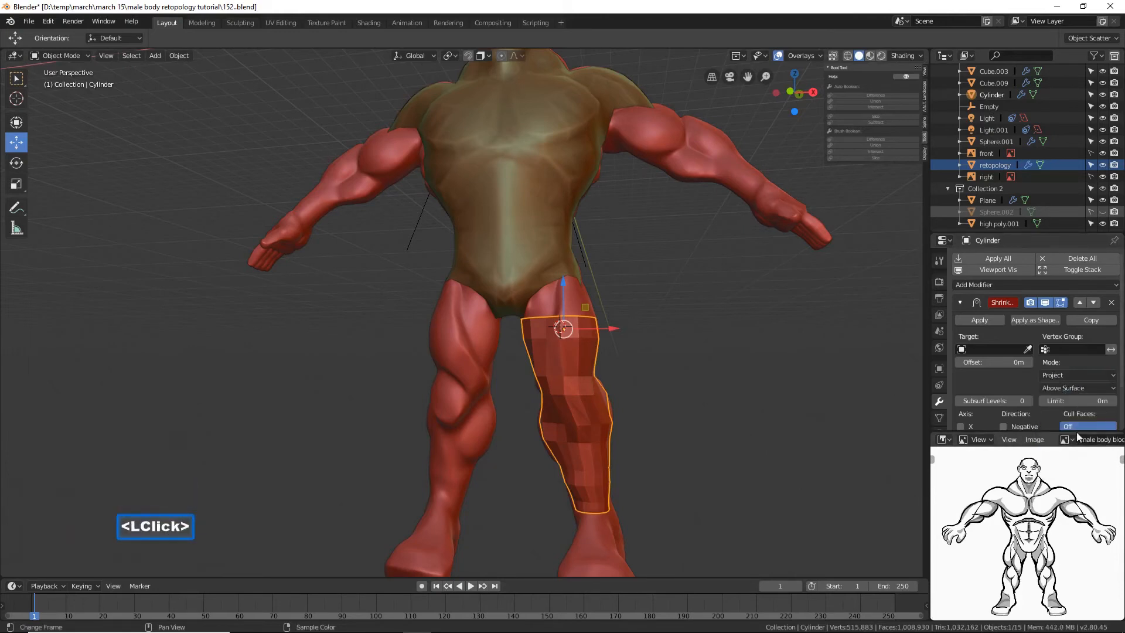
pyautogui.click(1027, 349)
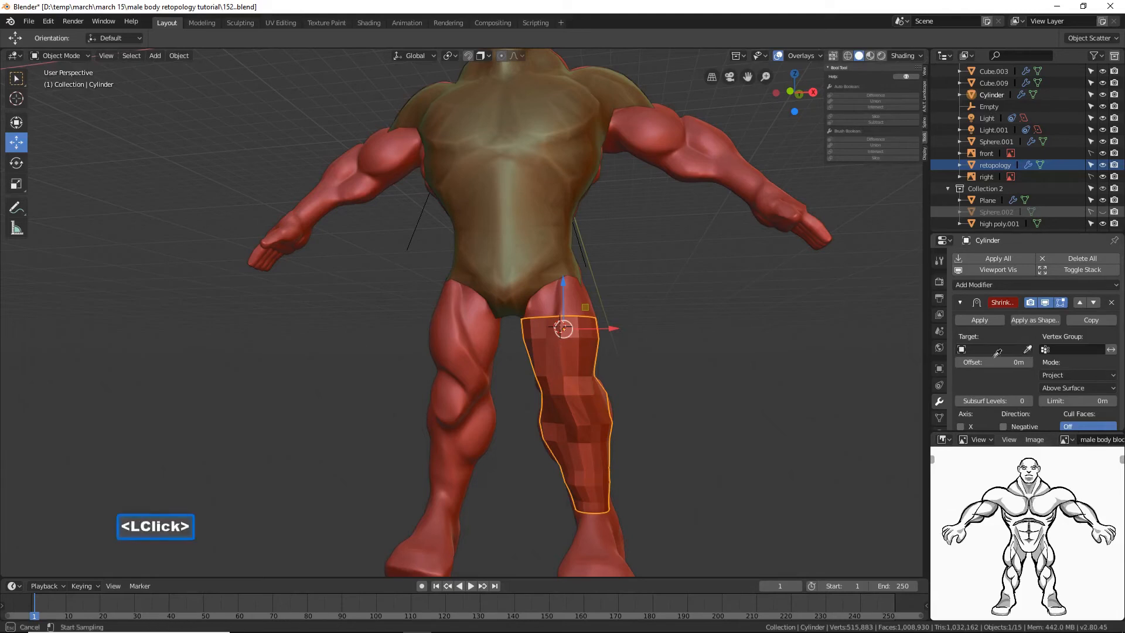
pyautogui.click(579, 296)
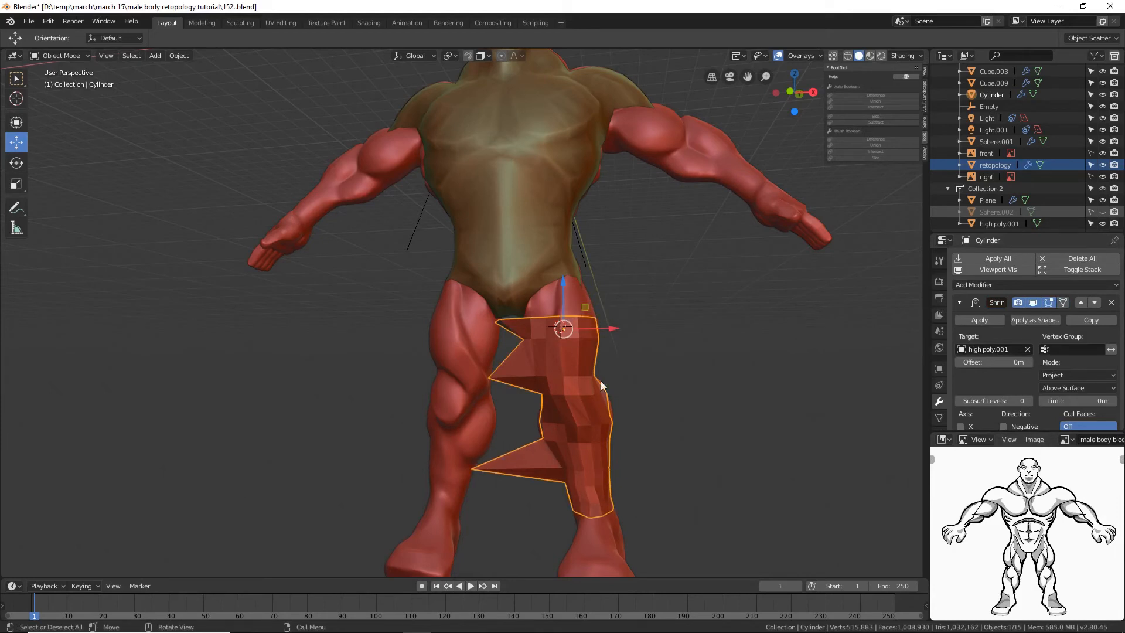
# Step: Move the leg mesh up 0.035 m along Z and save as incremental version 154
pyautogui.moveTo(563, 281); pyautogui.dragTo(561, 280)
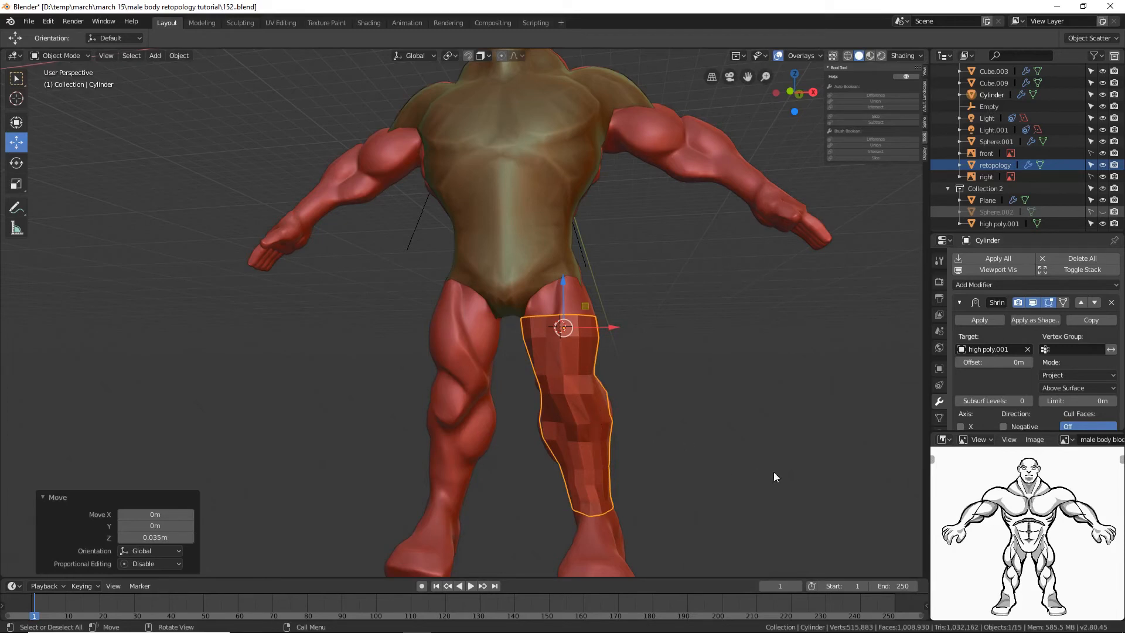
pyautogui.click(979, 320)
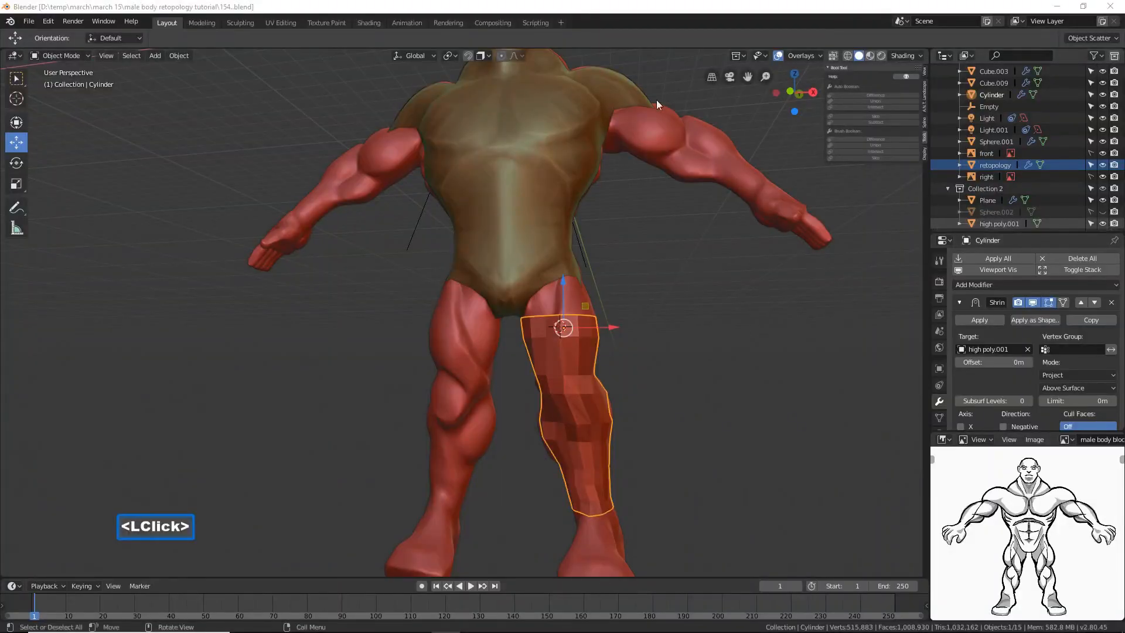
# Step: Apply smooth shading to the leg retopology mesh
pyautogui.click(595, 349)
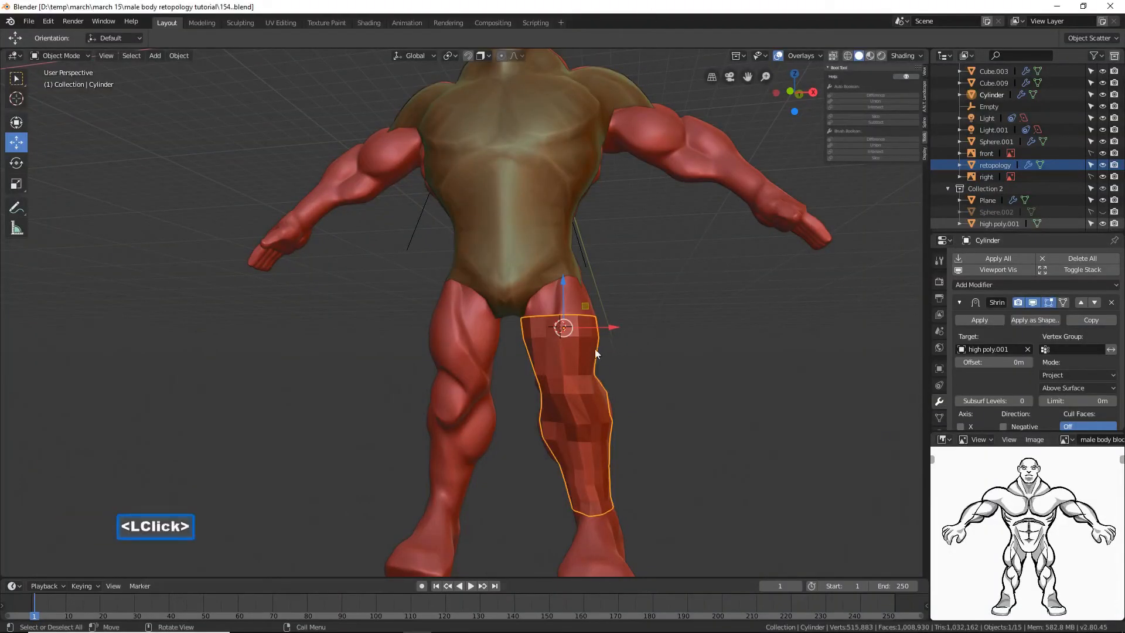
pyautogui.rightClick(689, 375)
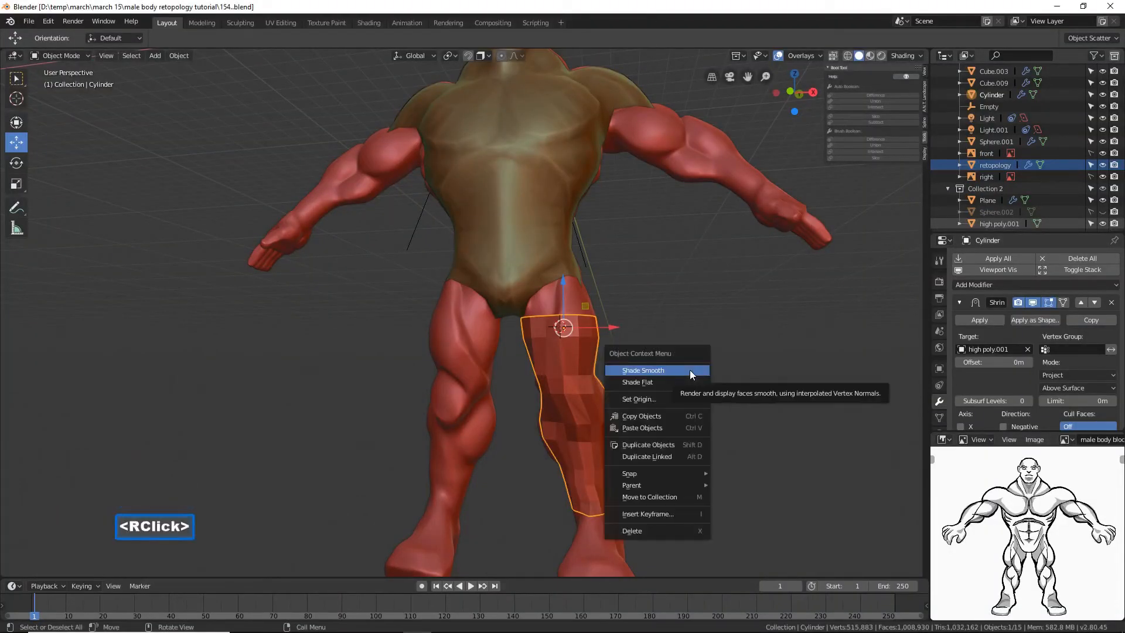
pyautogui.click(690, 374)
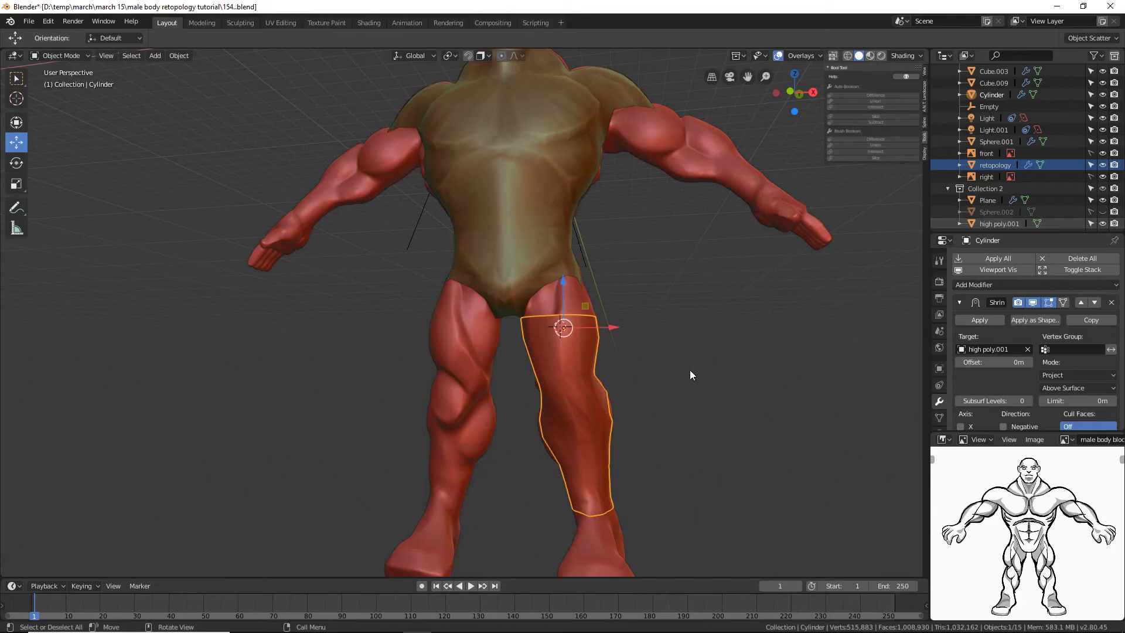
# Step: In Edit Mode, add a single centred loop cut across the middle of the thigh section, with factor 0
pyautogui.click(58, 55)
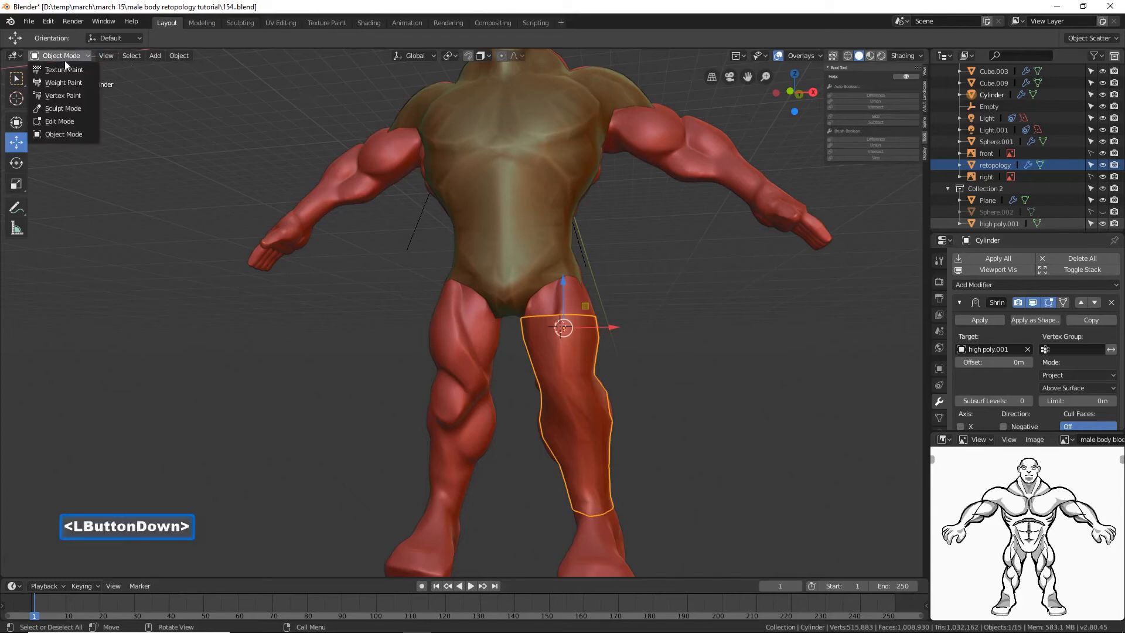
pyautogui.click(59, 76)
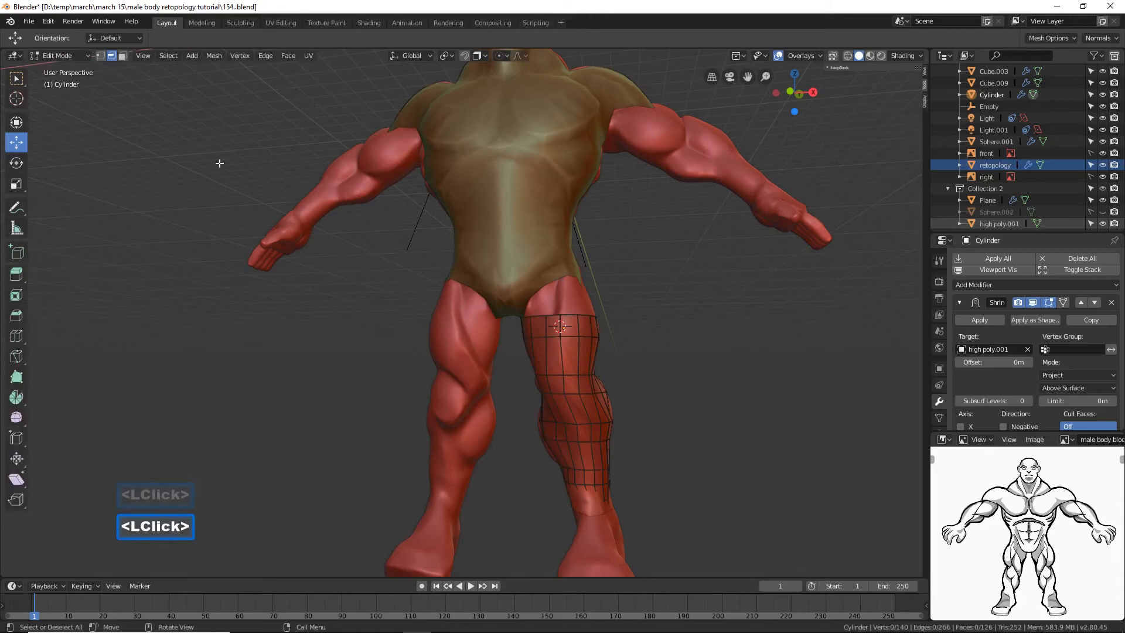
pyautogui.hotkey('ctrl', 'r')
pyautogui.click(588, 360)
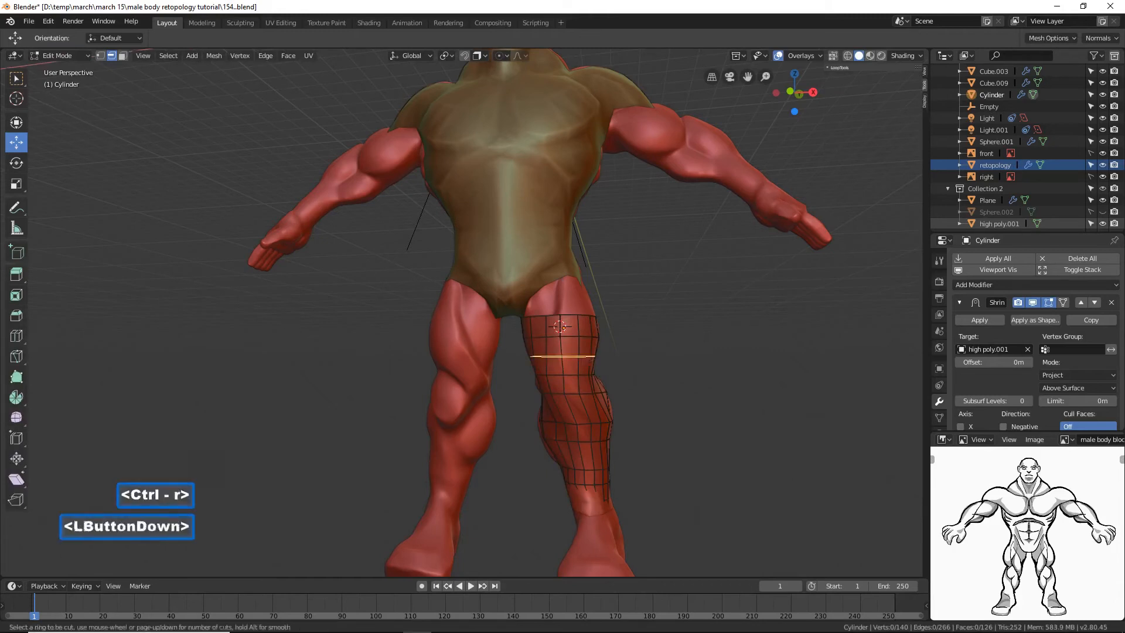
pyautogui.click(588, 360)
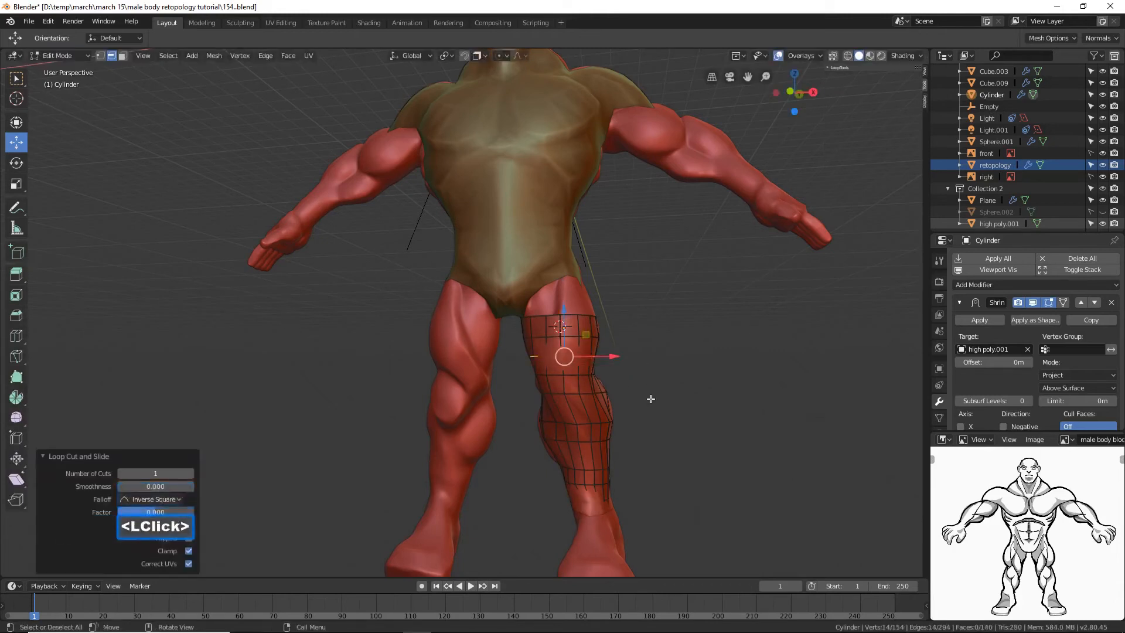
# Step: Add a single centred loop cut between the knee band and the calf band, with factor 0
pyautogui.hotkey('ctrl', 'r')
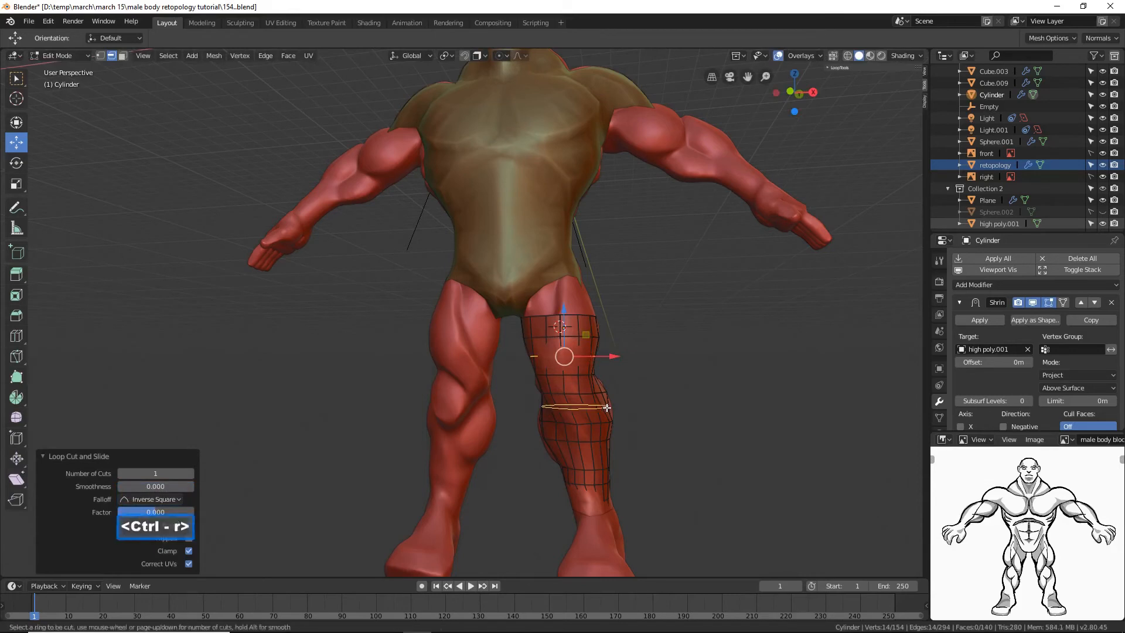
pyautogui.click(606, 408)
pyautogui.click(607, 407)
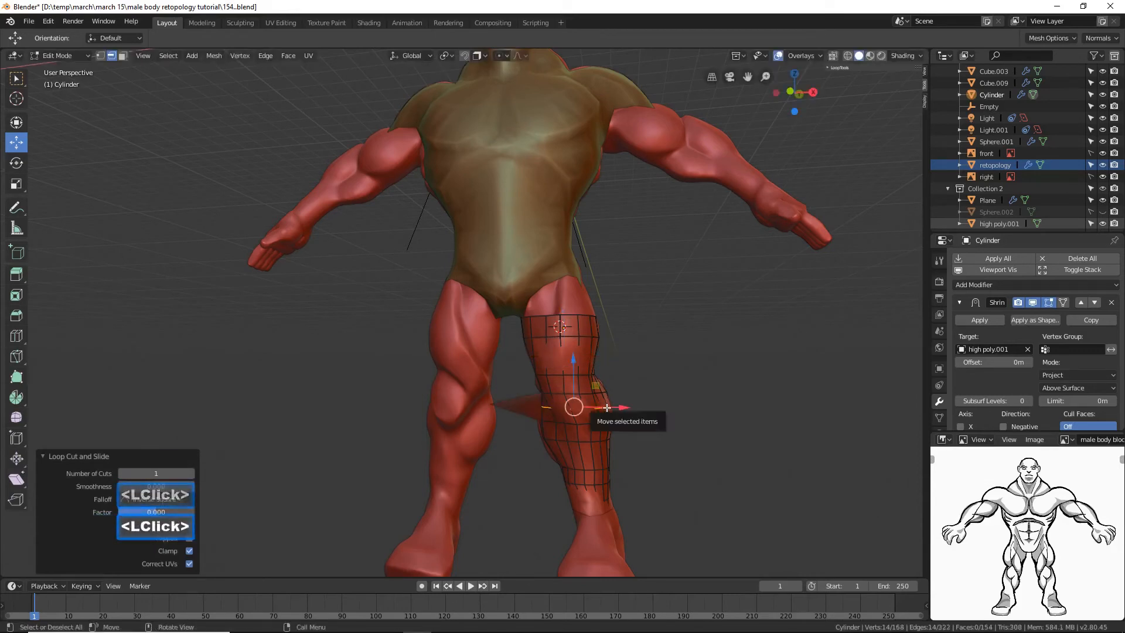
pyautogui.moveTo(606, 407); pyautogui.dragTo(606, 407)
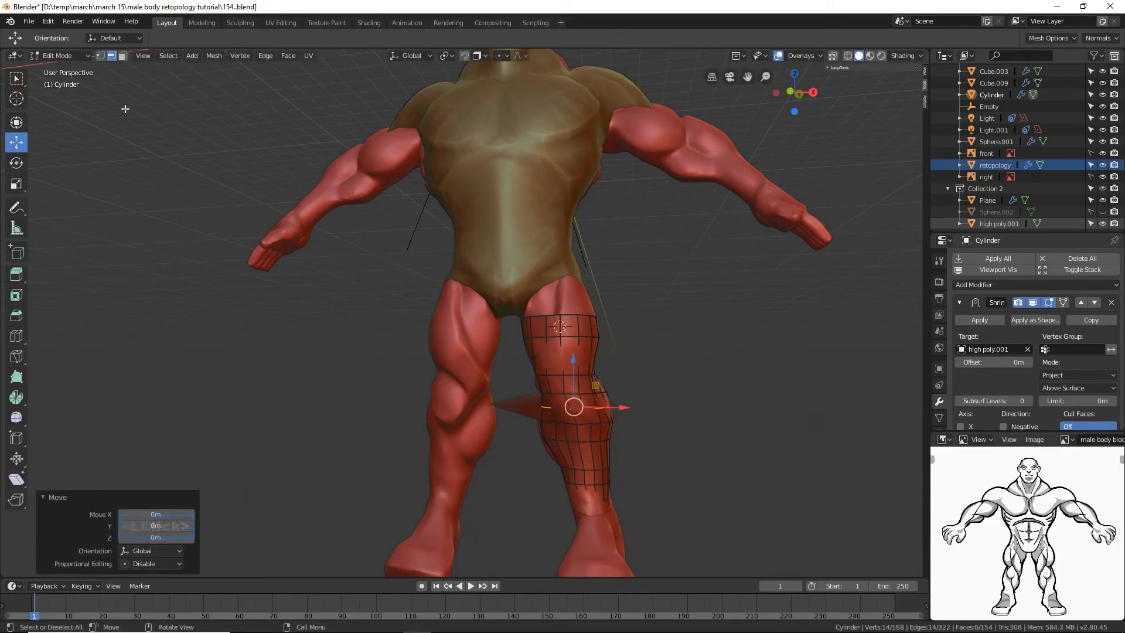
# Step: Switch to vertex selection and try to pick the tip of the stray spike beside the knee
pyautogui.click(100, 56)
pyautogui.click(488, 404)
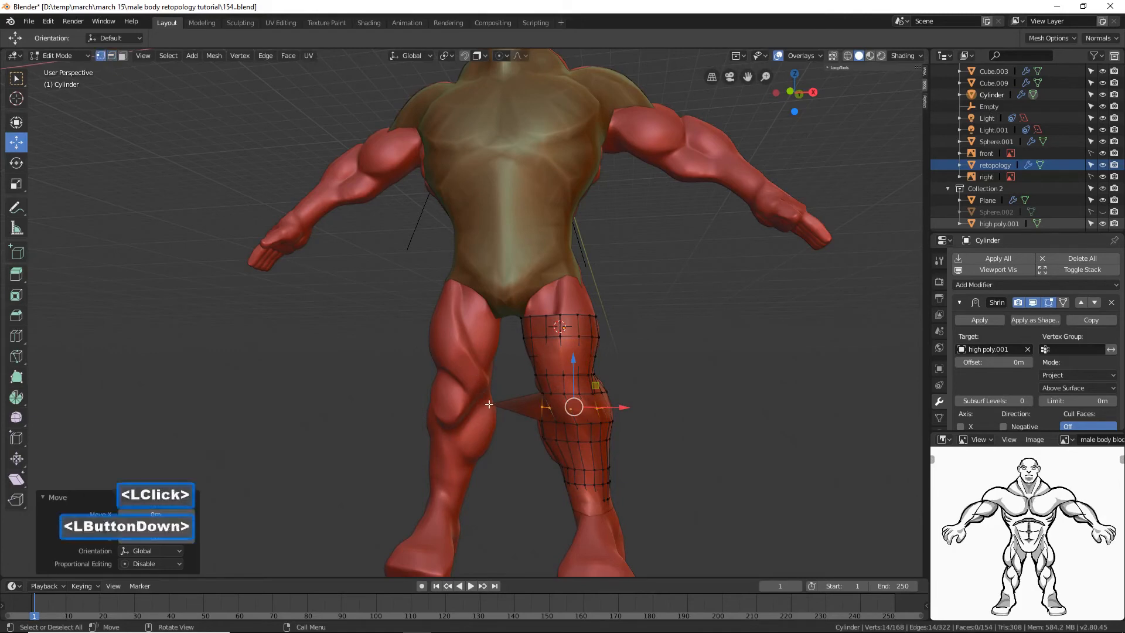
pyautogui.click(493, 402)
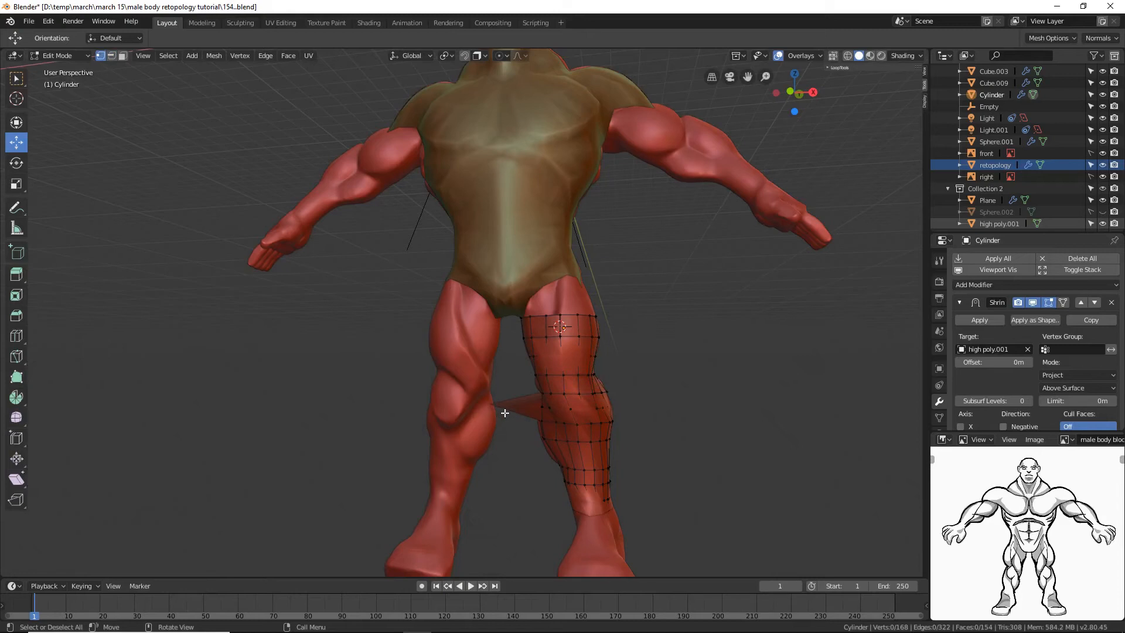
pyautogui.press('c')
pyautogui.moveTo(496, 398)
pyautogui.mouseDown()
pyautogui.moveTo(502, 427)
pyautogui.moveTo(495, 389)
pyautogui.mouseUp()
pyautogui.rightClick(492, 394)
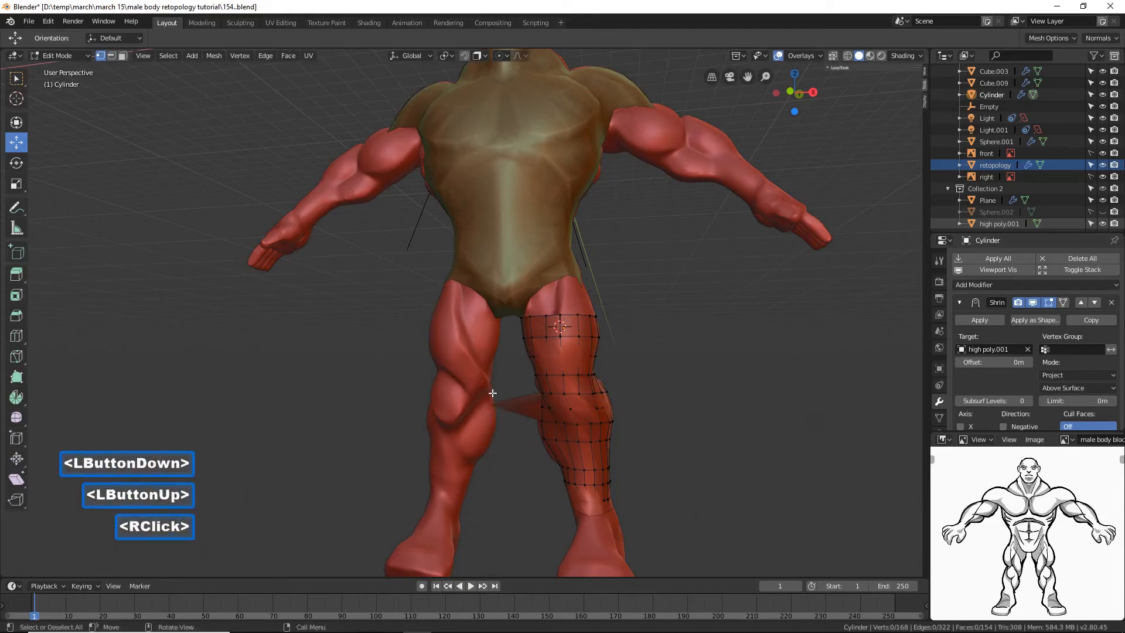
# Step: Select the horizontal edge loop across the knee and edge-slide it with a factor of -0.172
pyautogui.keyDown('ctrl'); pyautogui.moveTo(706, 424); pyautogui.dragTo(730, 378, button='middle'); pyautogui.keyUp('ctrl')
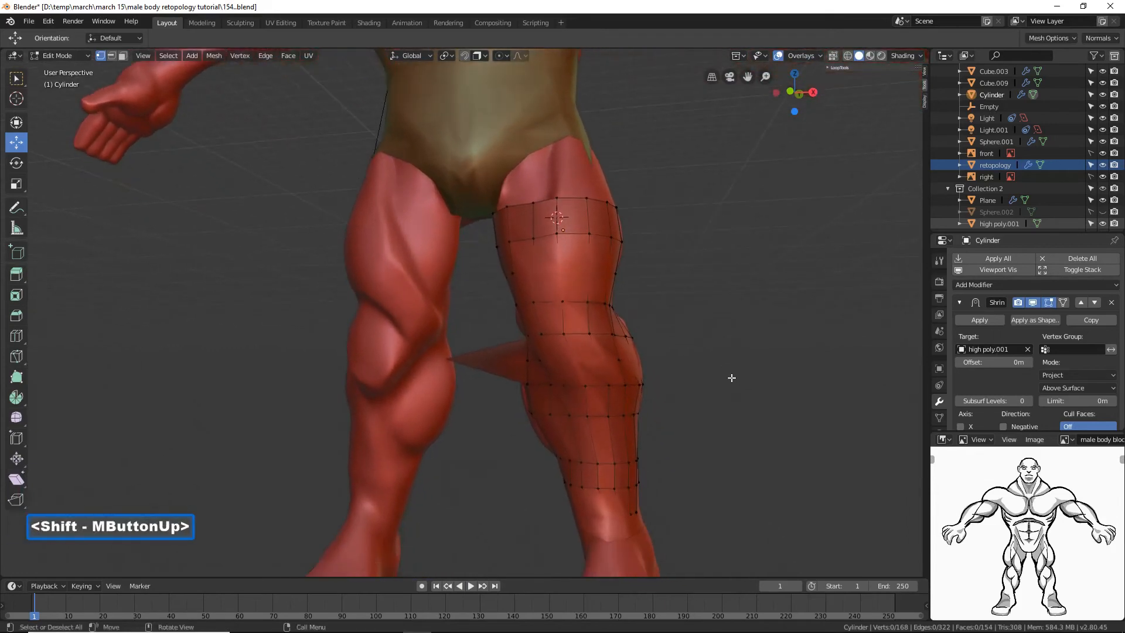
pyautogui.keyDown('alt'); pyautogui.click(602, 361); pyautogui.keyUp('alt')
pyautogui.keyDown('alt'); pyautogui.moveTo(612, 358); pyautogui.dragTo(615, 358); pyautogui.keyUp('alt')
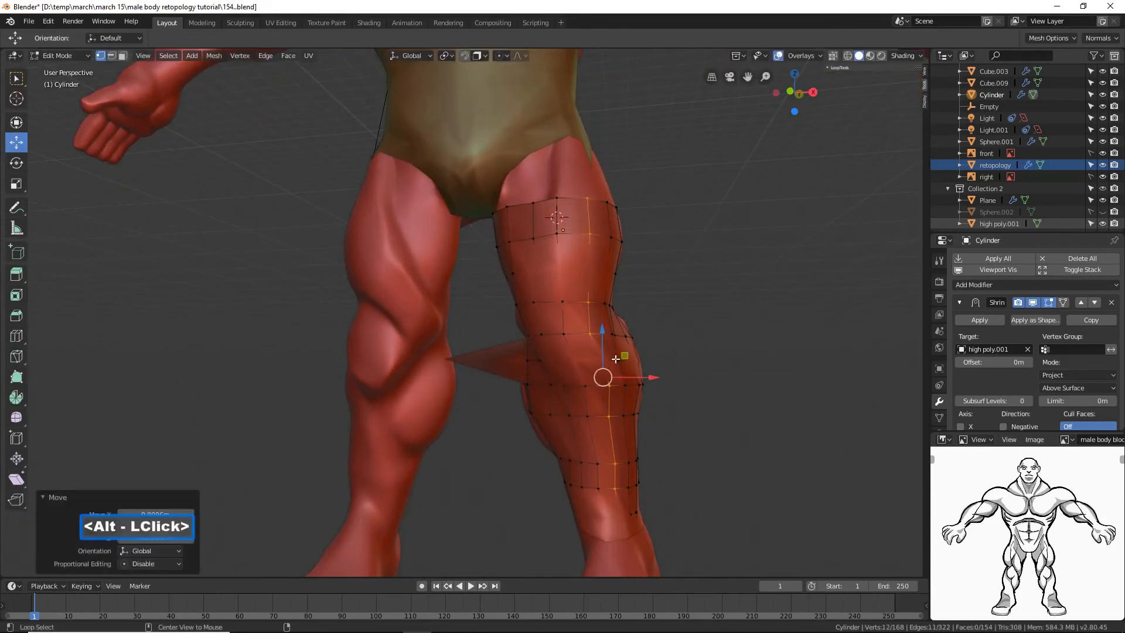
pyautogui.keyDown('alt'); pyautogui.click(539, 360); pyautogui.keyUp('alt')
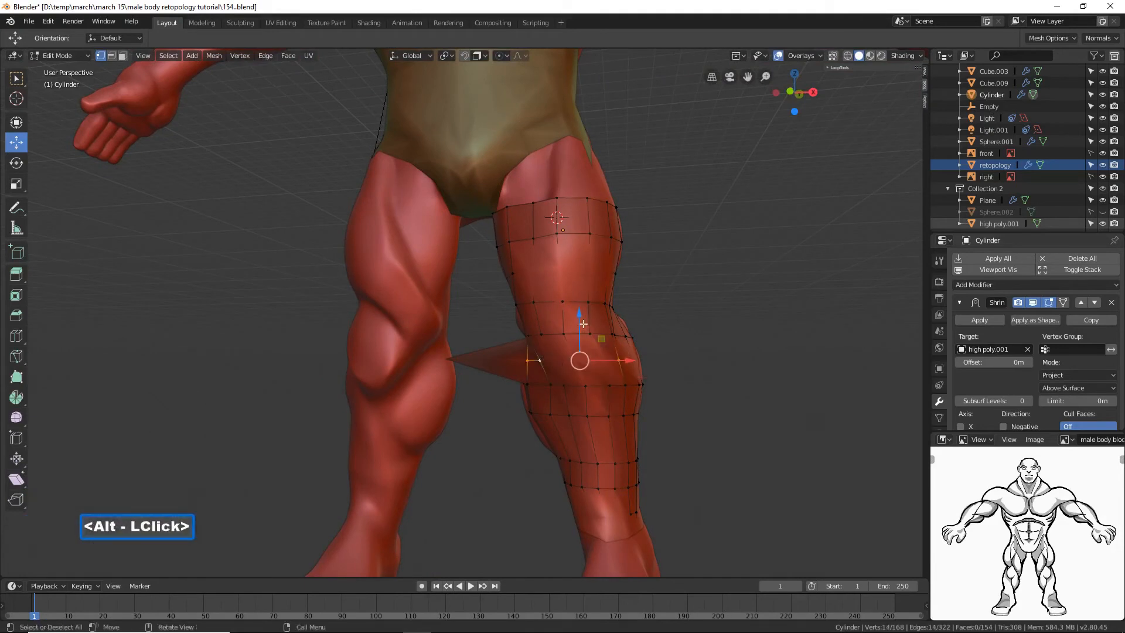
pyautogui.press('g')
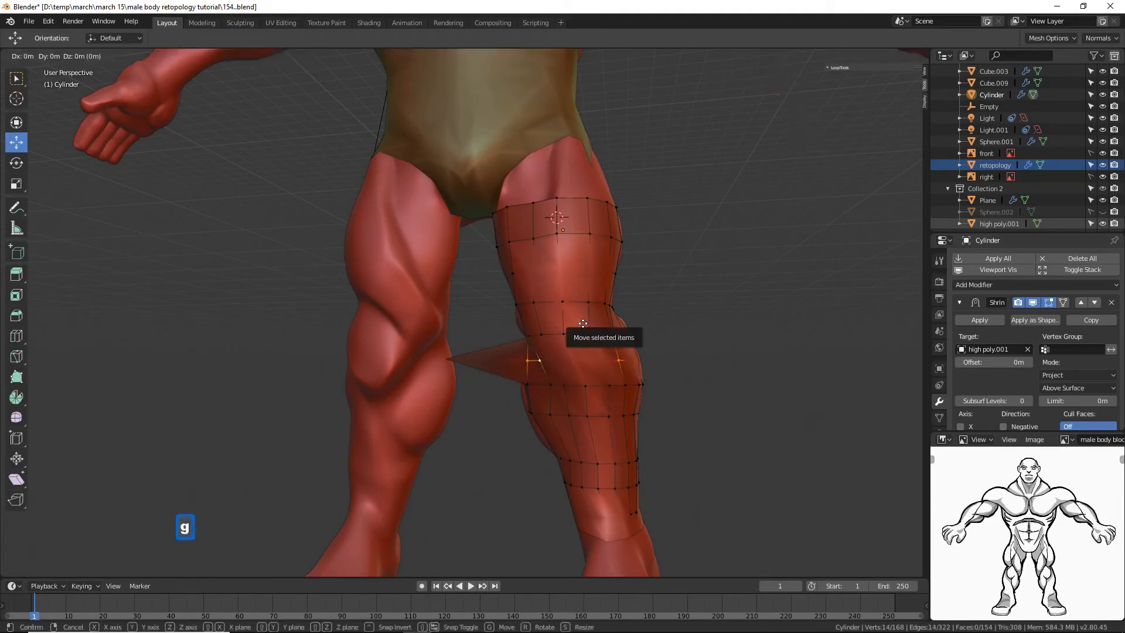
pyautogui.press('g')
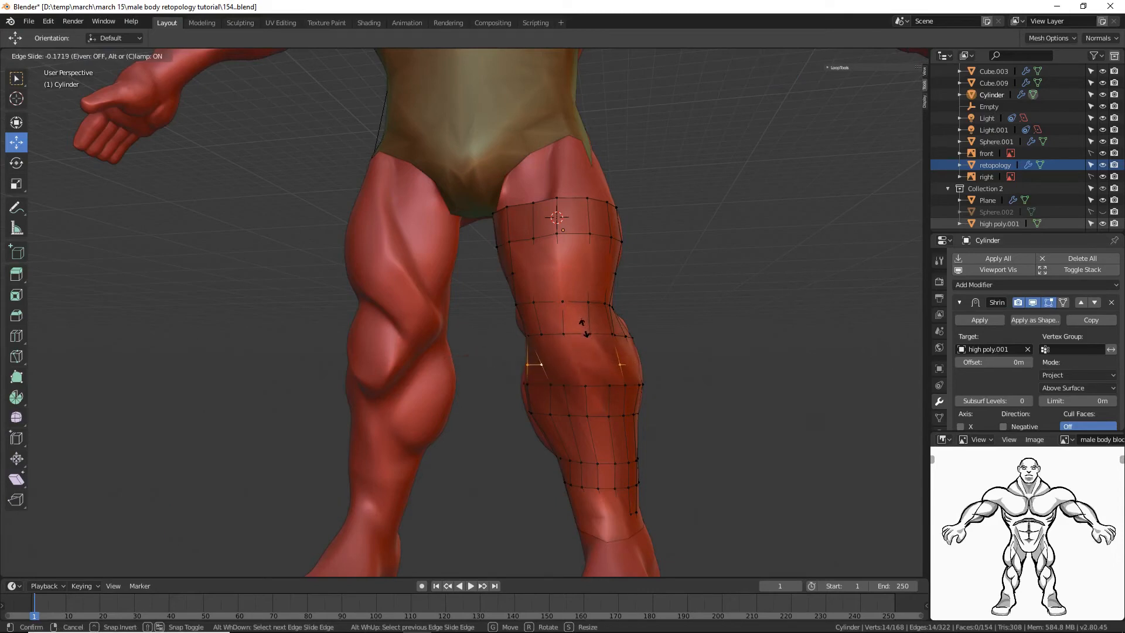
pyautogui.click(584, 328)
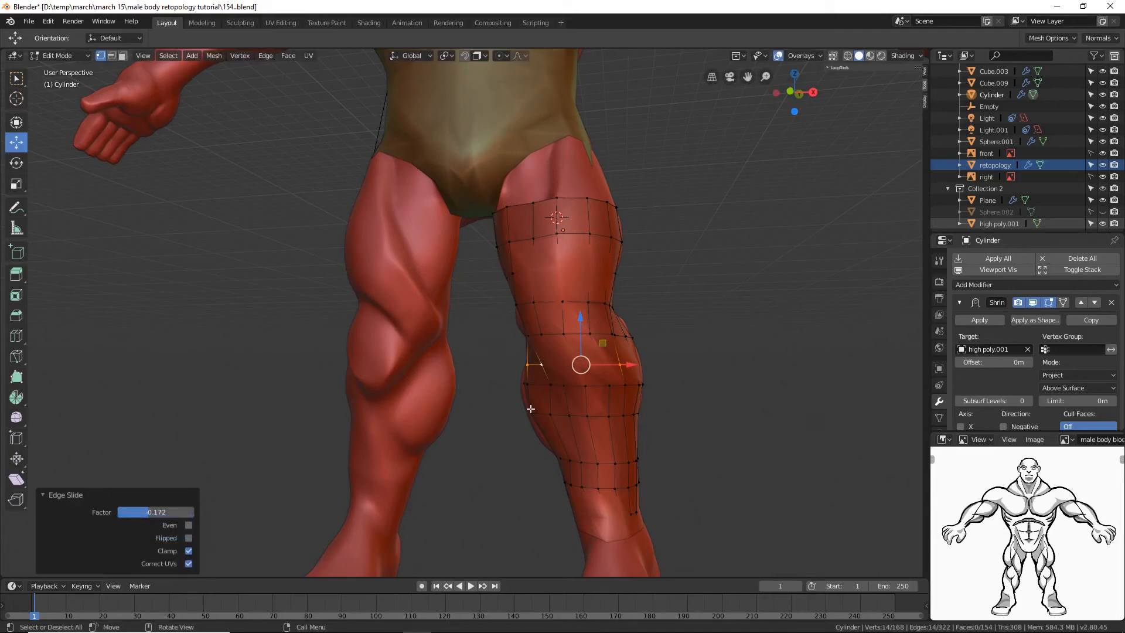
# Step: Clear the vertex selection and save the file as incremental version 155
pyautogui.click(754, 459)
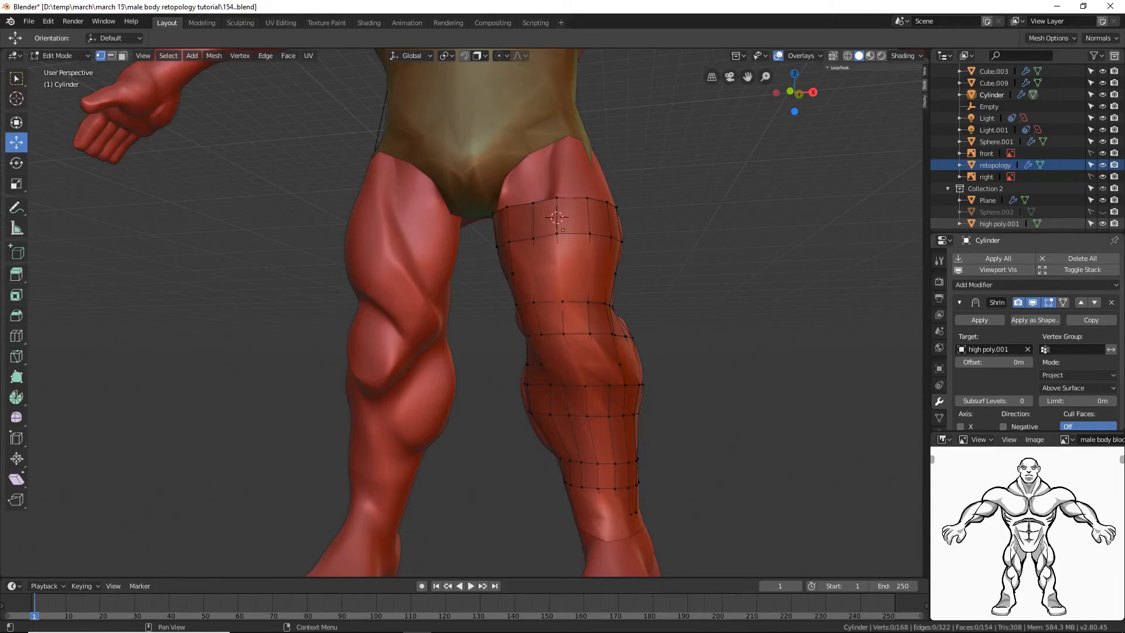
pyautogui.hotkey('ctrl', 'alt', 's')
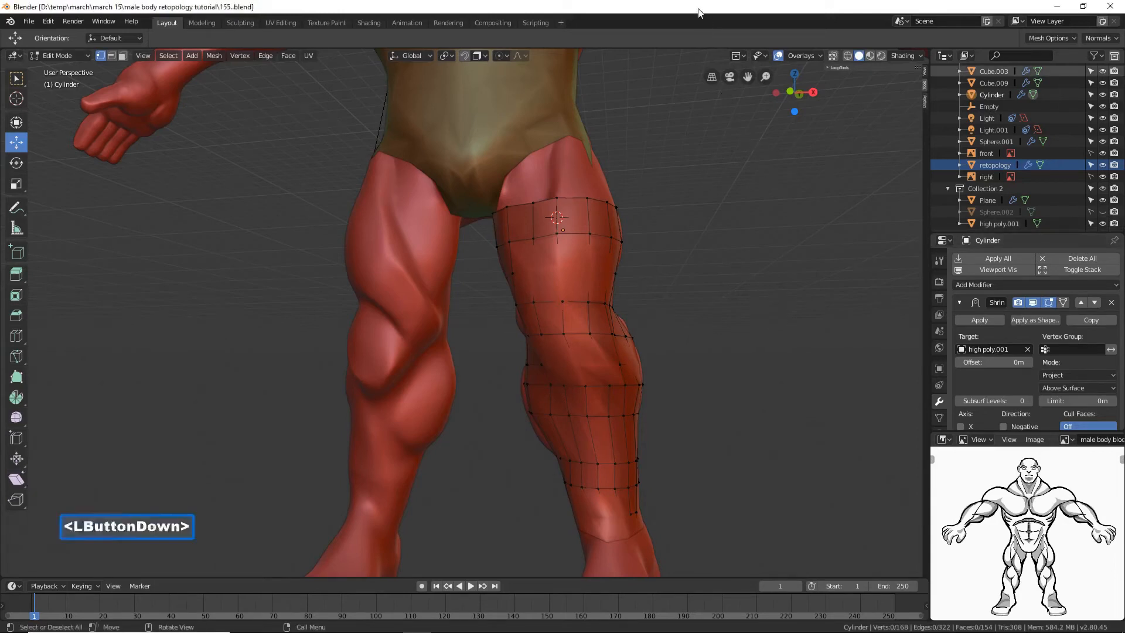
pyautogui.click(699, 12)
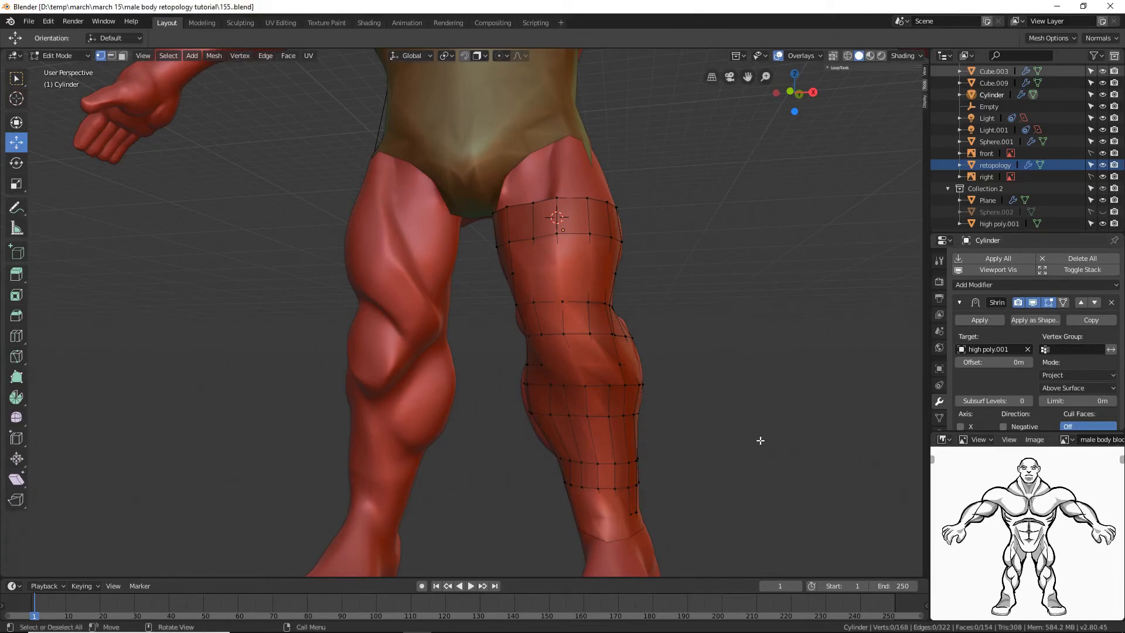
# Step: In Object Mode, apply the leg mesh's Shrinkwrap modifier and save as incremental version 156
pyautogui.click(62, 55)
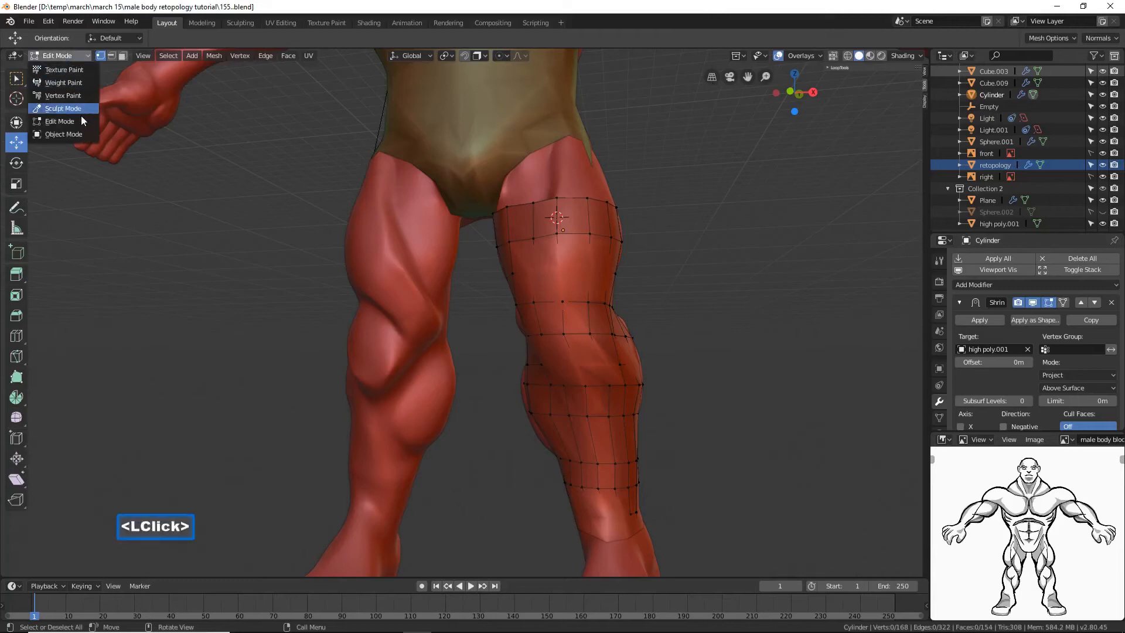
pyautogui.click(80, 134)
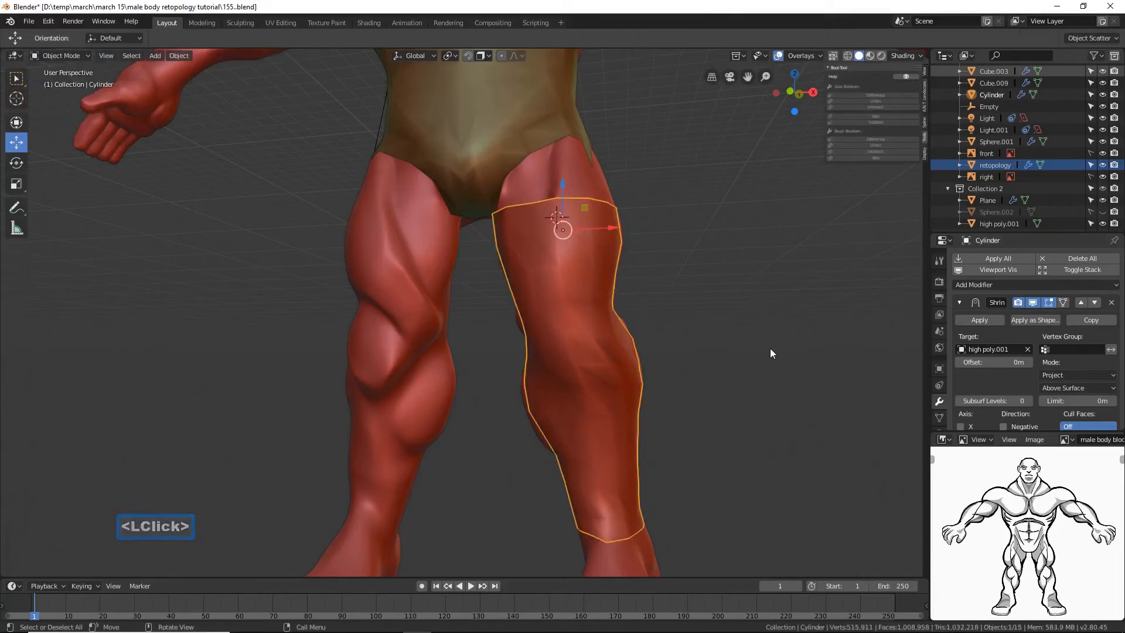
pyautogui.click(1063, 302)
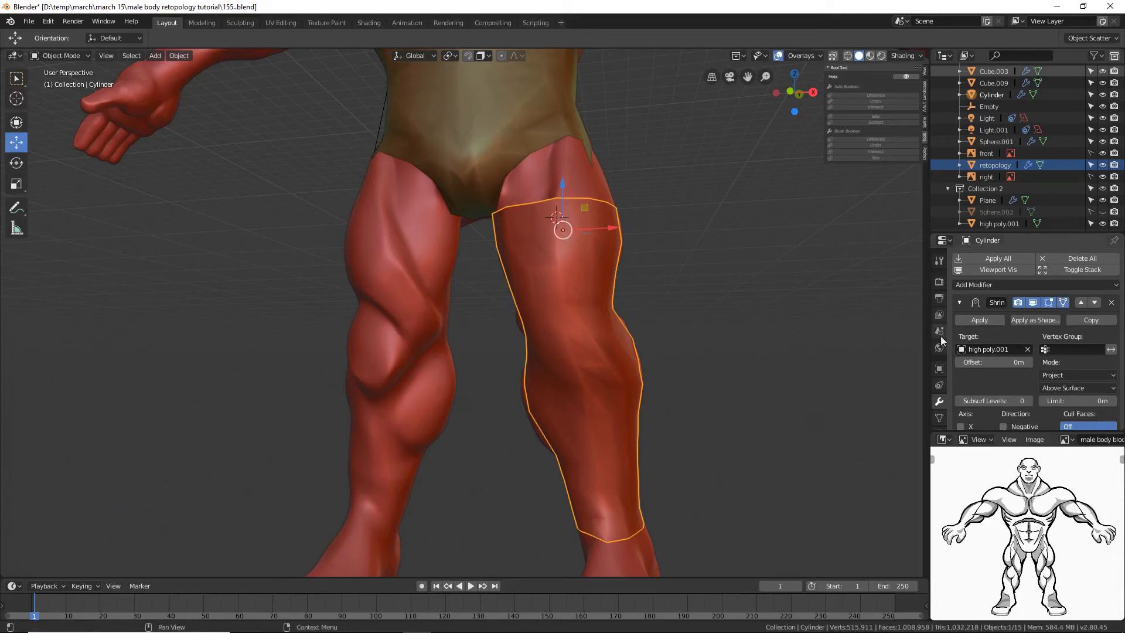
pyautogui.click(973, 321)
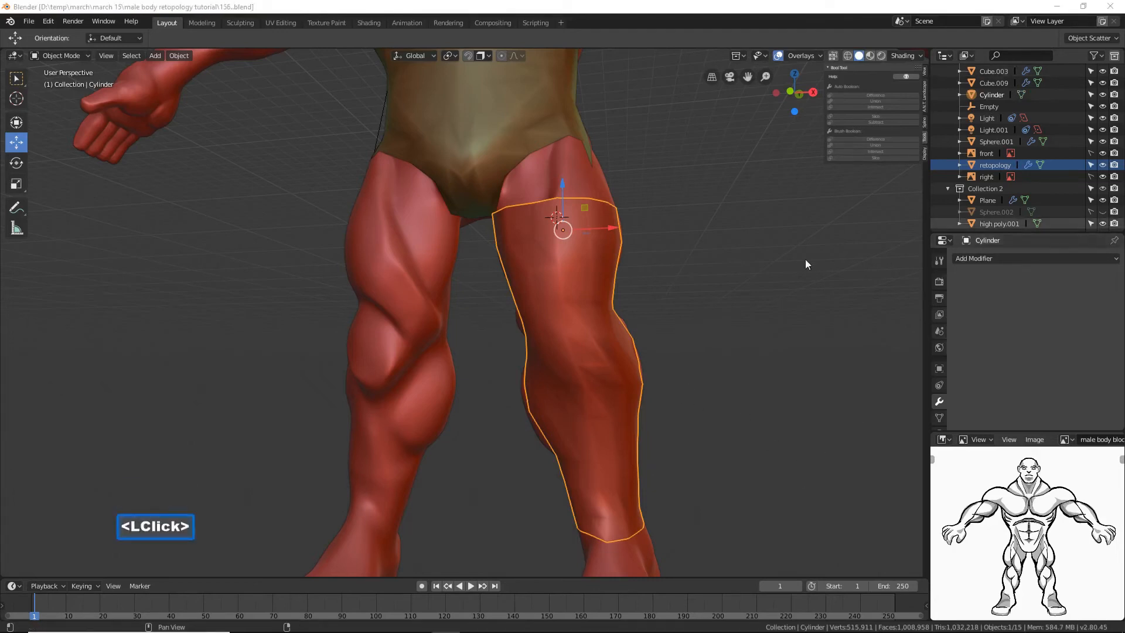
pyautogui.click(726, 10)
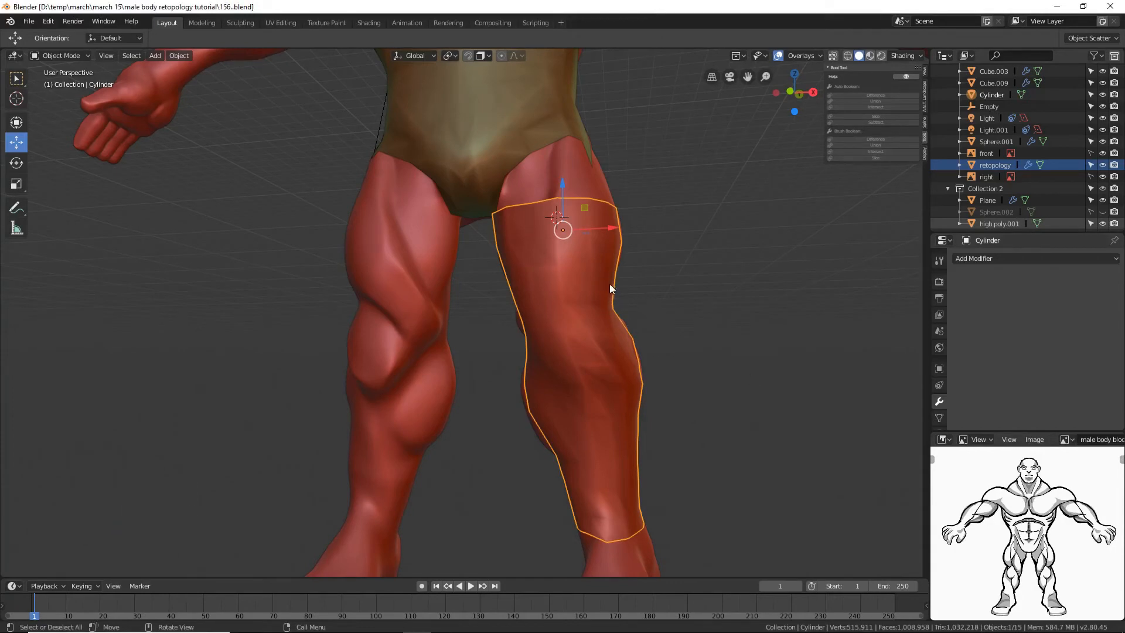
# Step: Join the leg Cylinder into the retopology body object and save as incremental version 157
pyautogui.click(654, 300)
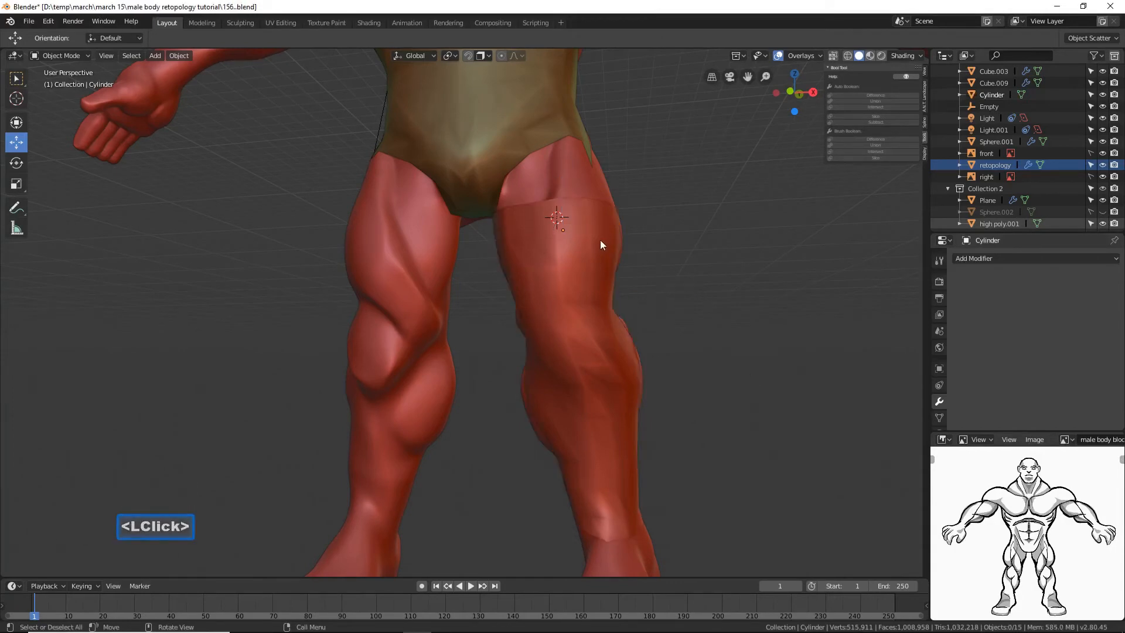
pyautogui.click(590, 262)
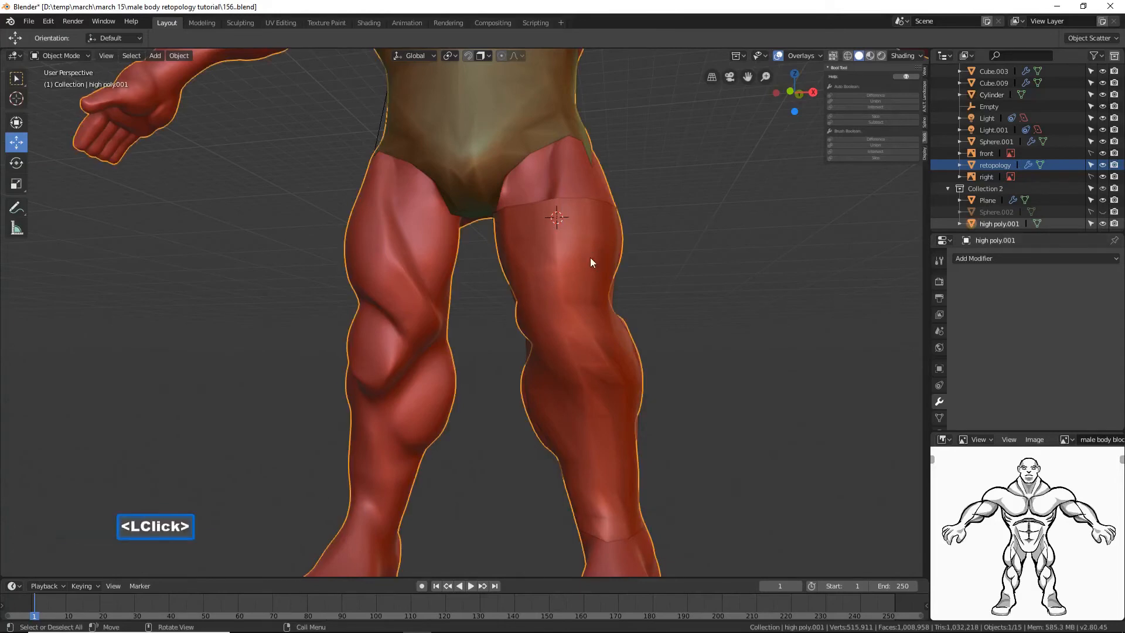
pyautogui.click(589, 264)
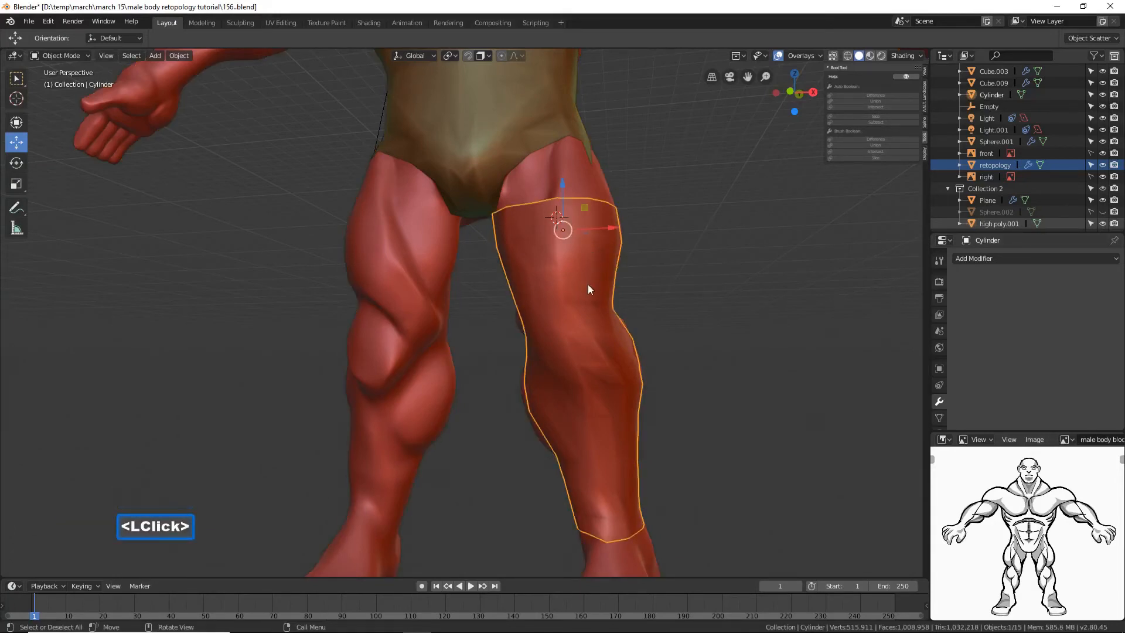
pyautogui.keyDown('shift'); pyautogui.click(561, 102); pyautogui.keyUp('shift')
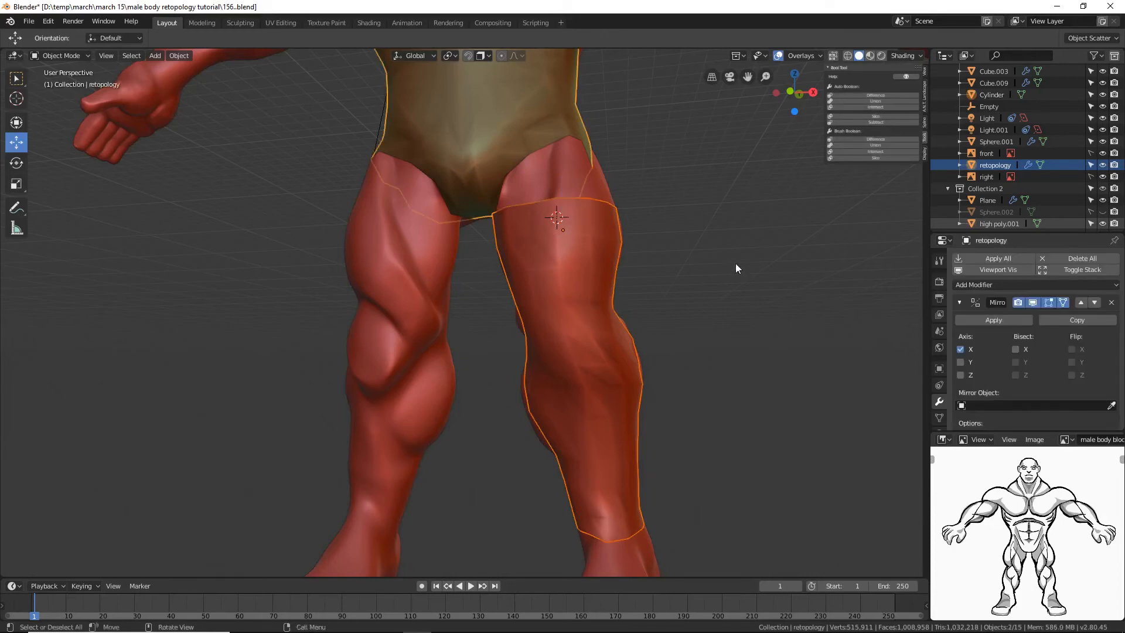
pyautogui.press('ctrl')
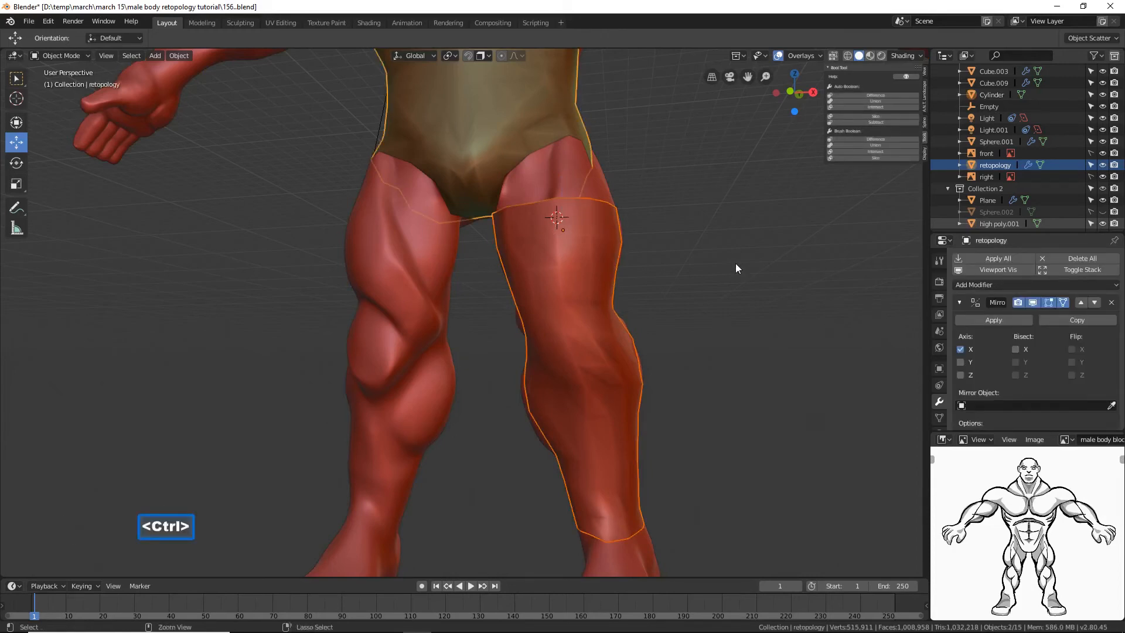
pyautogui.hotkey('ctrl', 'j')
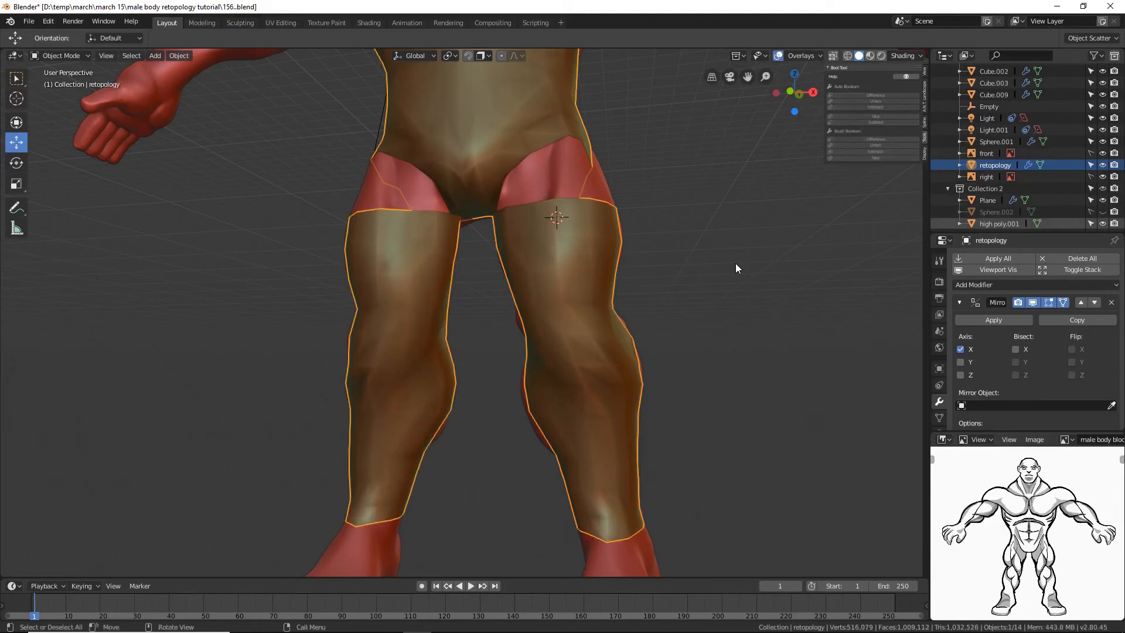
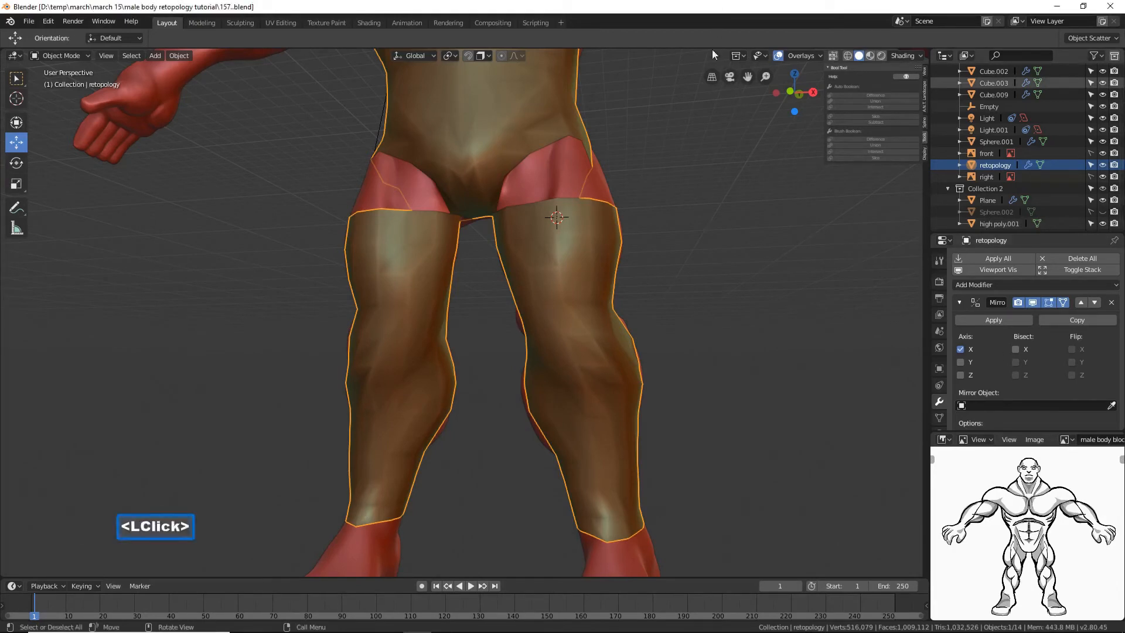
# Step: In Edit Mode on the retopology mesh, edge-slide the leg's open top loop with factor 0.231, then deselect it
pyautogui.keyDown('shift'); pyautogui.moveTo(753, 241); pyautogui.dragTo(755, 295, button='middle'); pyautogui.keyUp('shift')
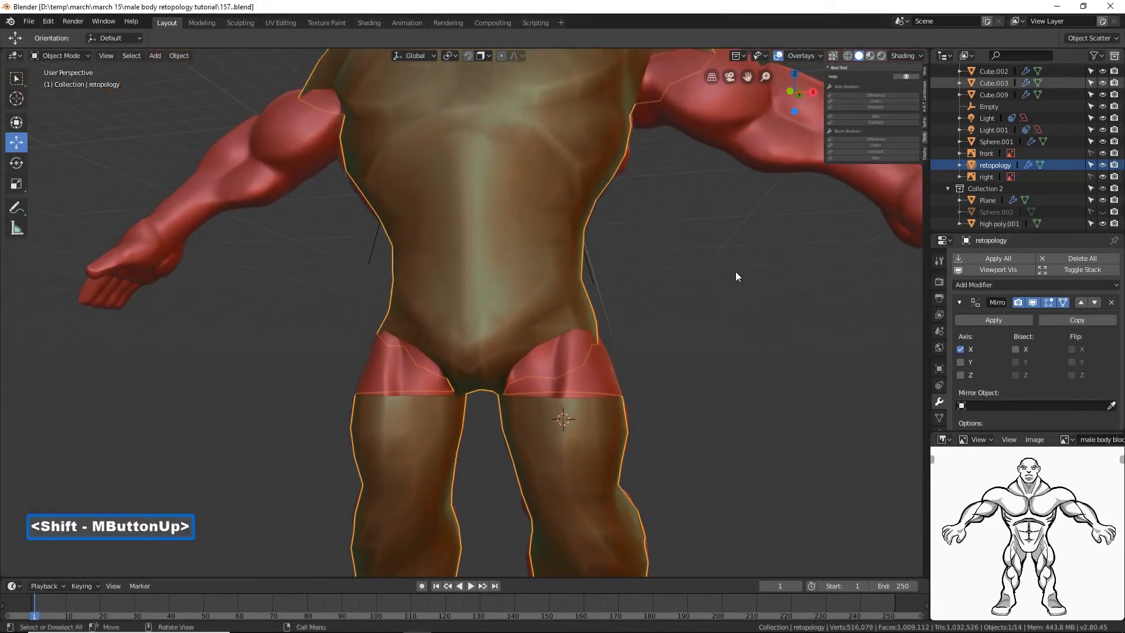
pyautogui.click(77, 57)
pyautogui.click(85, 120)
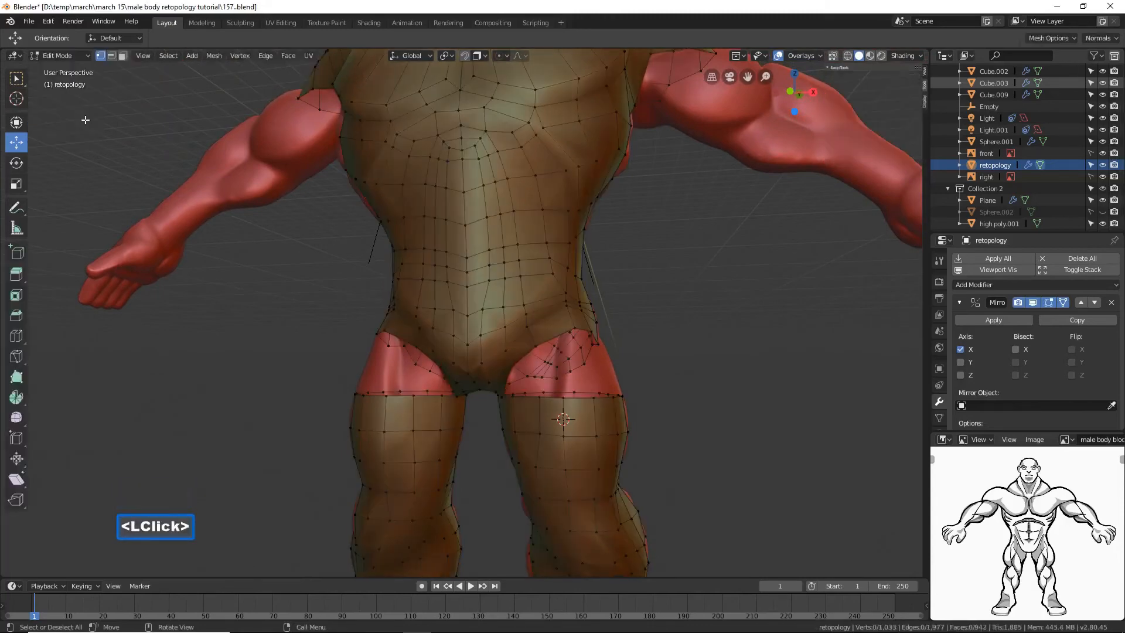
pyautogui.moveTo(627, 326); pyautogui.dragTo(651, 322, button='middle')
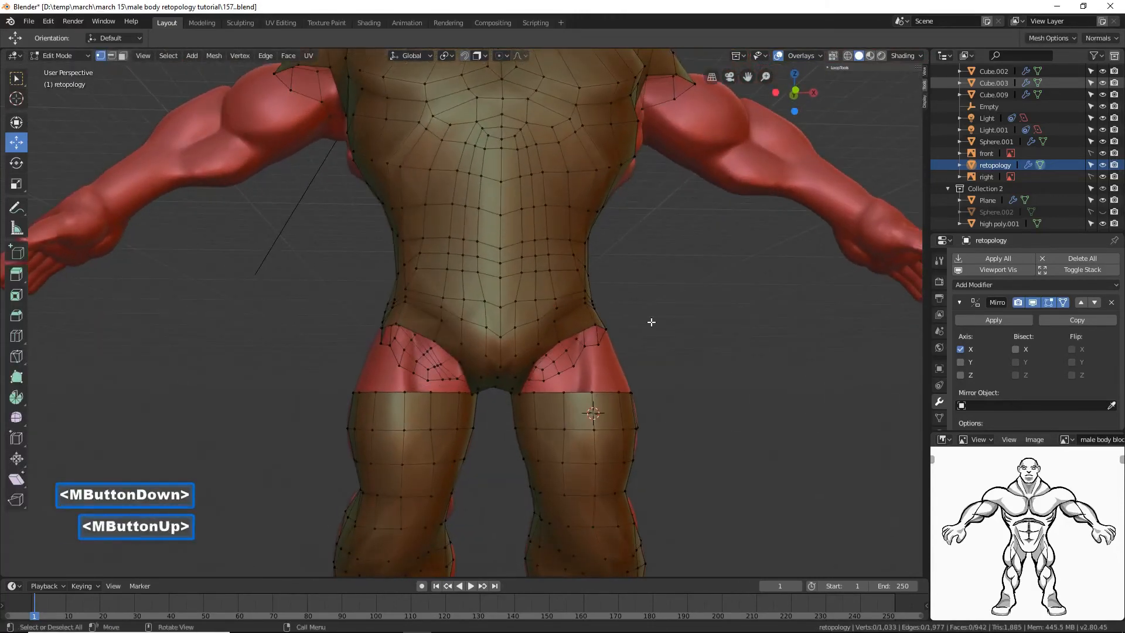
pyautogui.keyDown('alt'); pyautogui.click(586, 392); pyautogui.keyUp('alt')
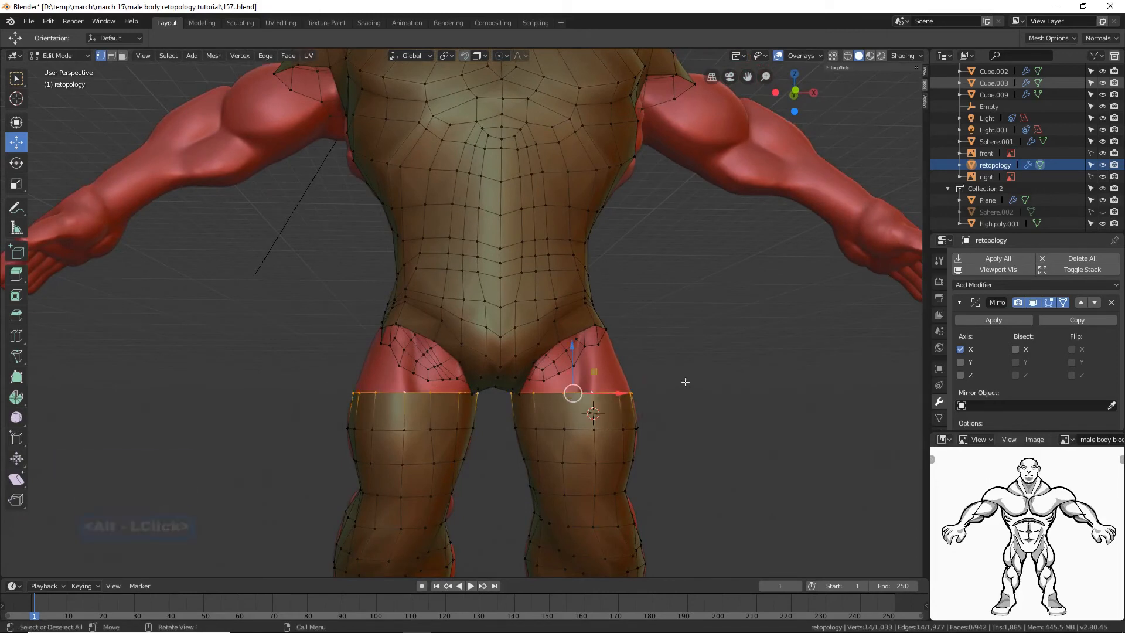
pyautogui.press('g')
pyautogui.press('g')
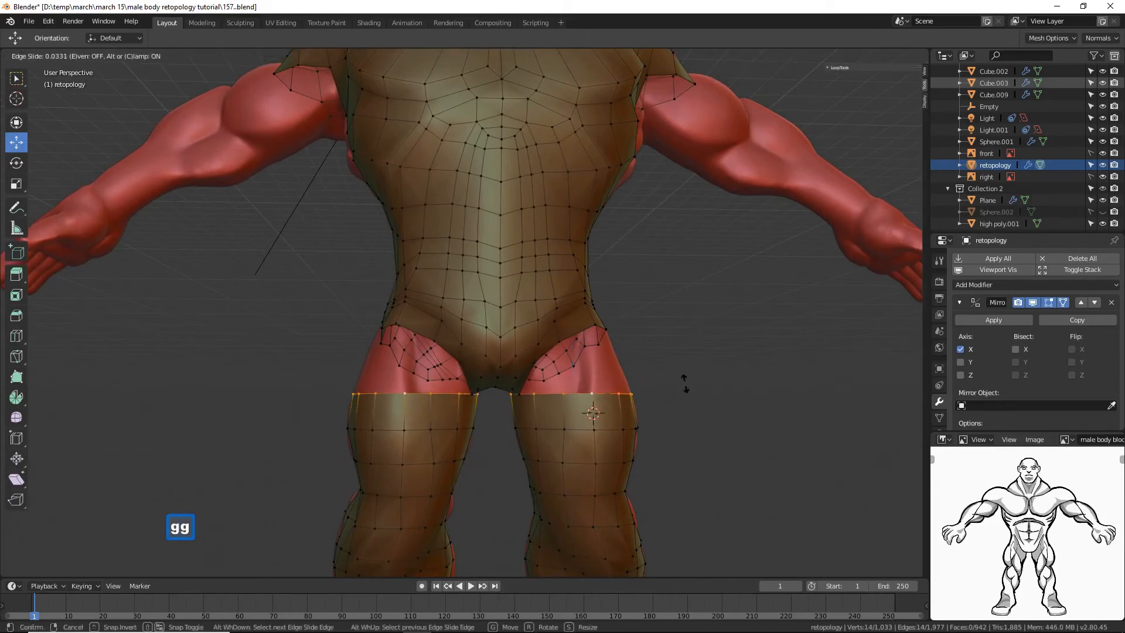
pyautogui.click(684, 385)
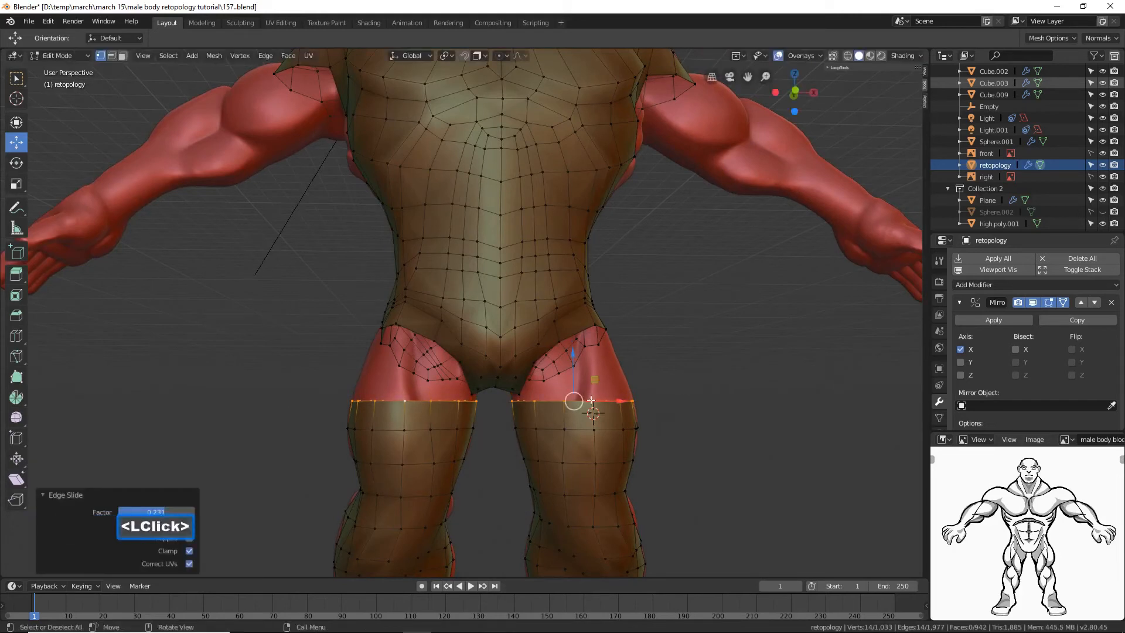
pyautogui.click(682, 389)
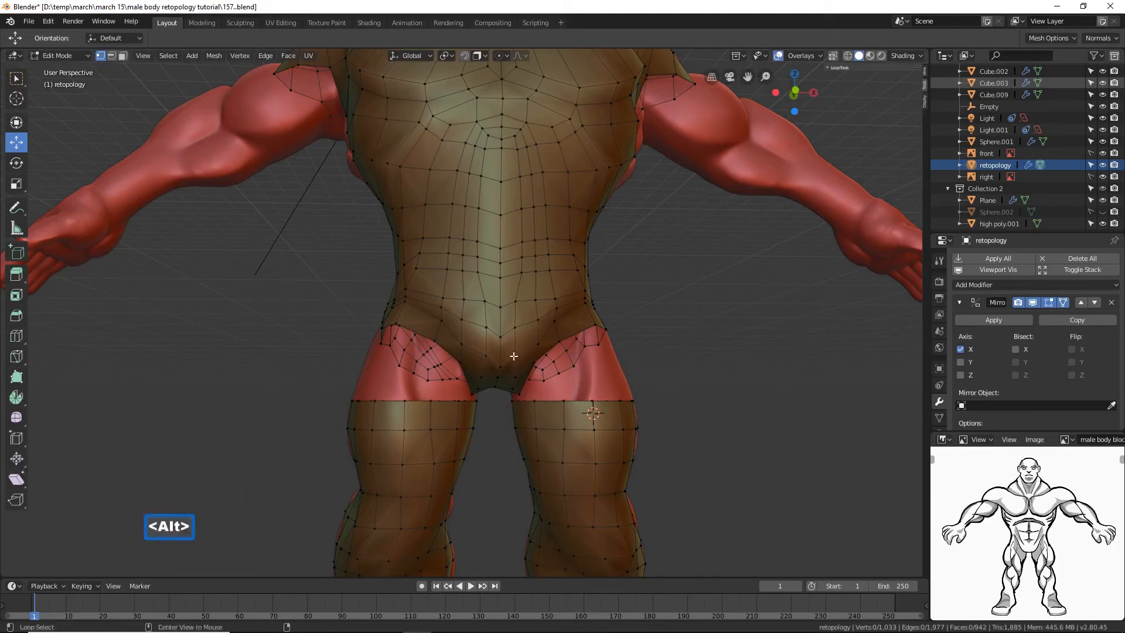
# Step: Select the hip opening's boundary loop together with the thigh's top edge loop, and save as incremental version 158
pyautogui.keyDown('alt'); pyautogui.click(533, 363); pyautogui.keyUp('alt')
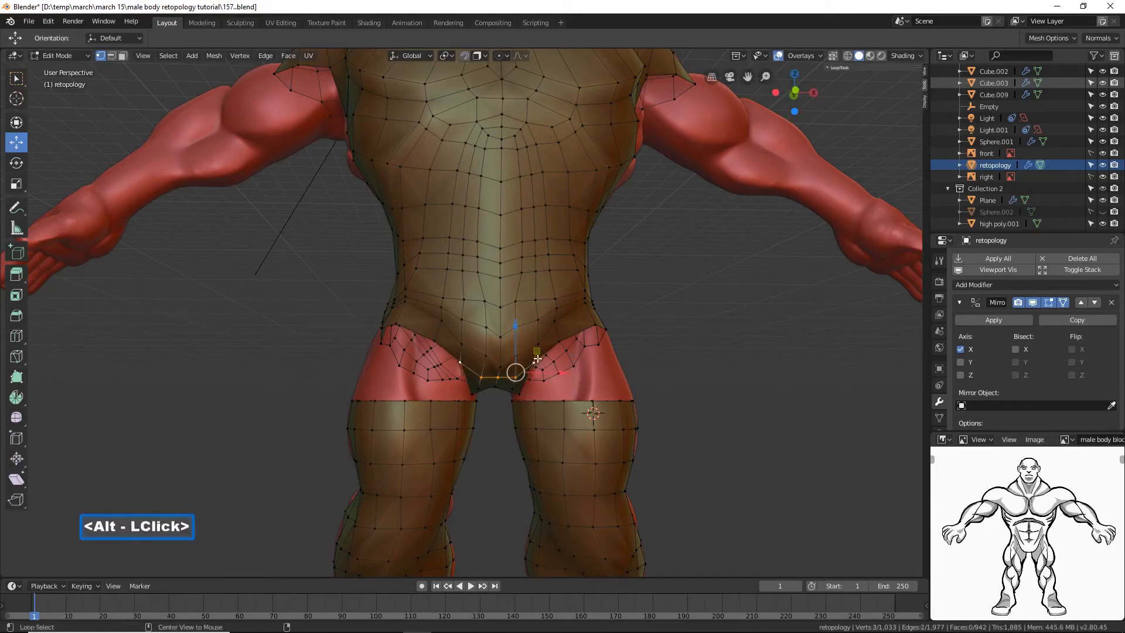
pyautogui.keyDown('alt'); pyautogui.click(536, 358); pyautogui.keyUp('alt')
pyautogui.keyDown('alt'); pyautogui.click(561, 340); pyautogui.keyUp('alt')
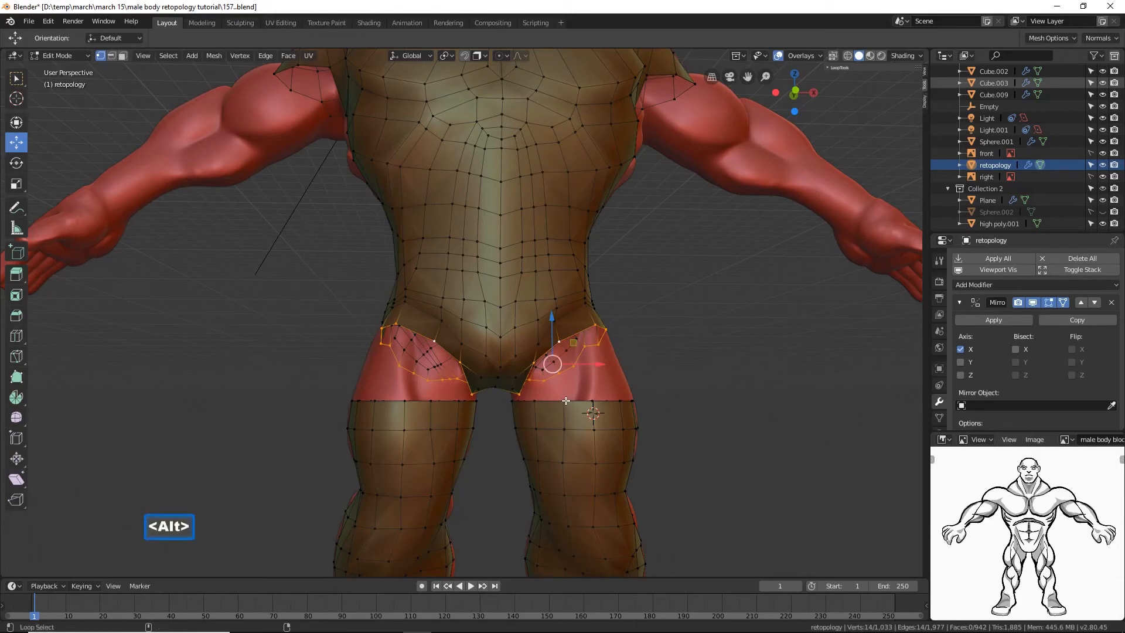
pyautogui.keyDown('alt'); pyautogui.keyDown('shift'); pyautogui.click(565, 401); pyautogui.keyUp('shift'); pyautogui.keyUp('alt')
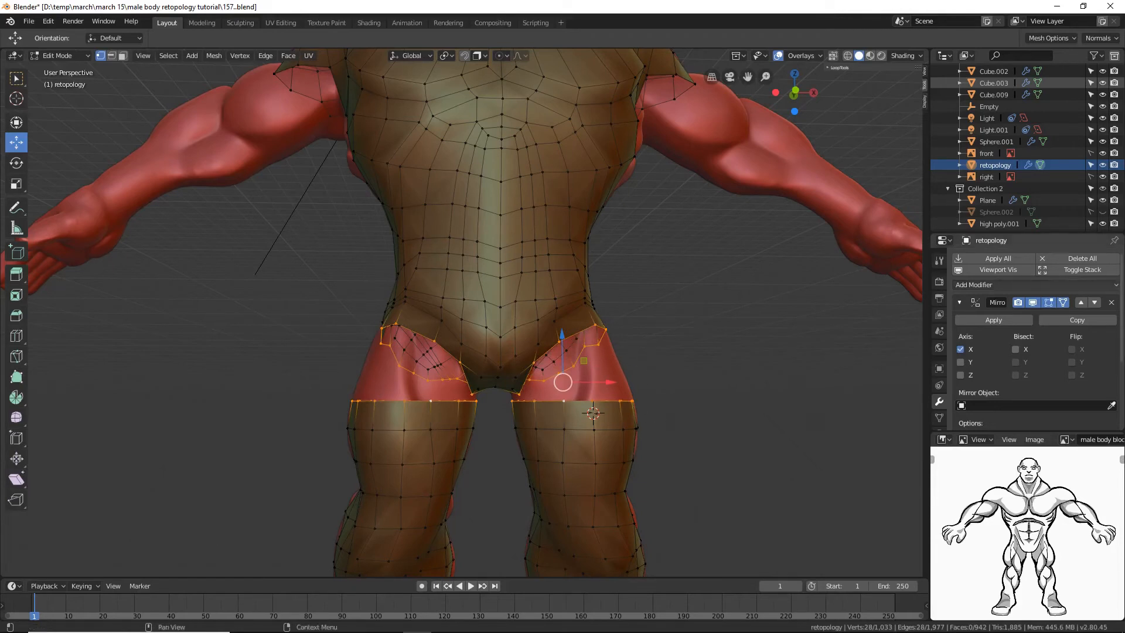
pyautogui.click(682, 200)
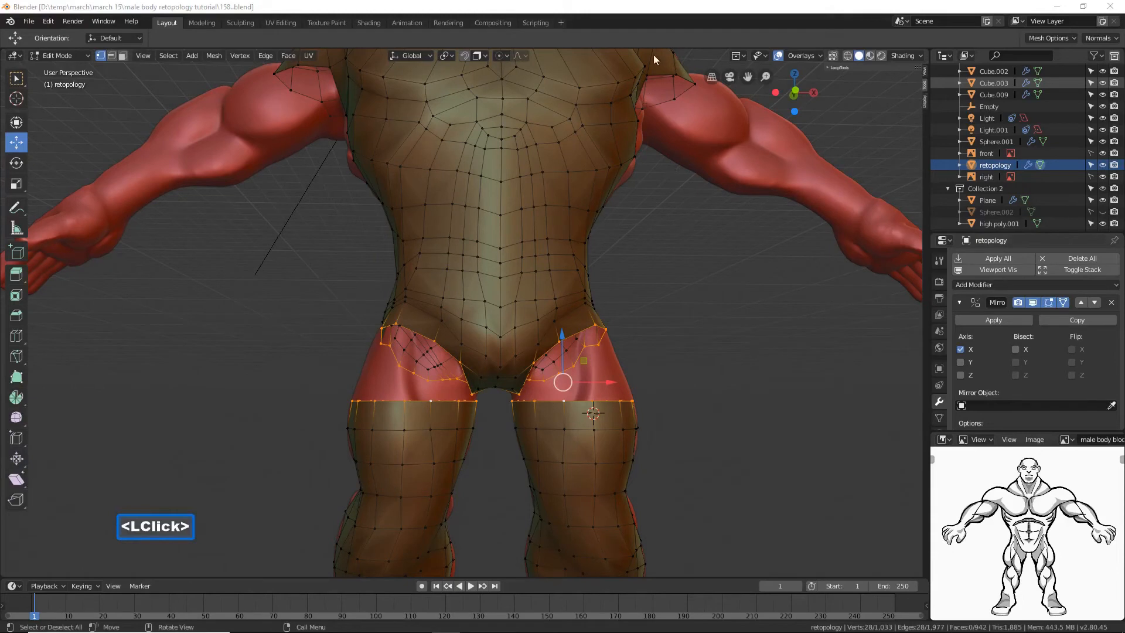
# Step: In edge select mode, bridge the selected hip opening and thigh edge loops, deselect the result, and save as incremental version 161
pyautogui.click(646, 7)
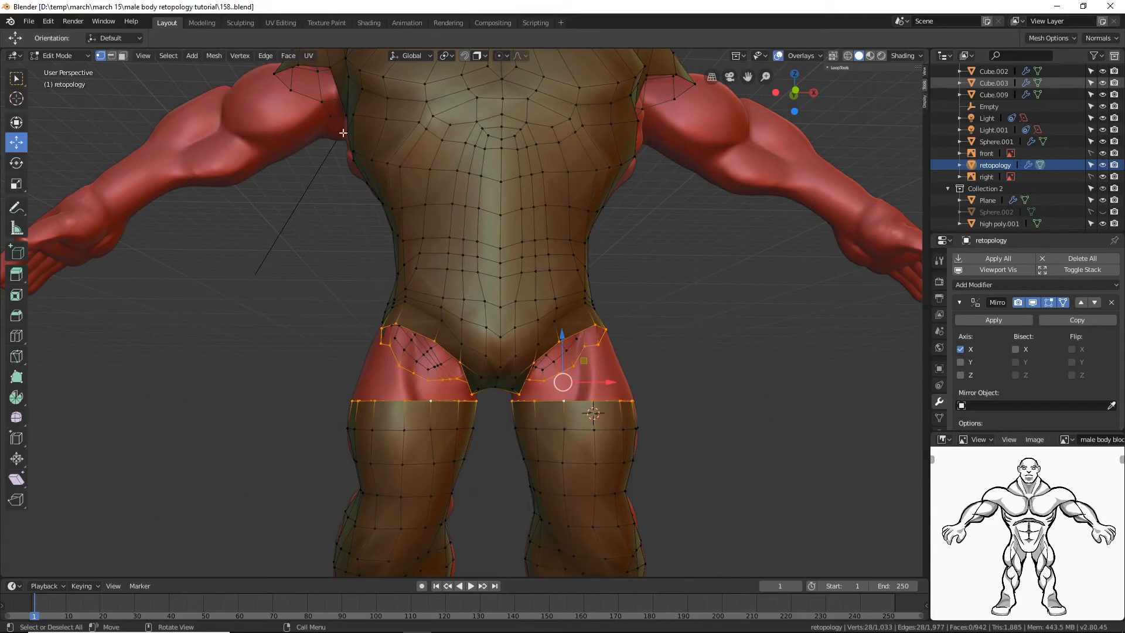
pyautogui.click(112, 54)
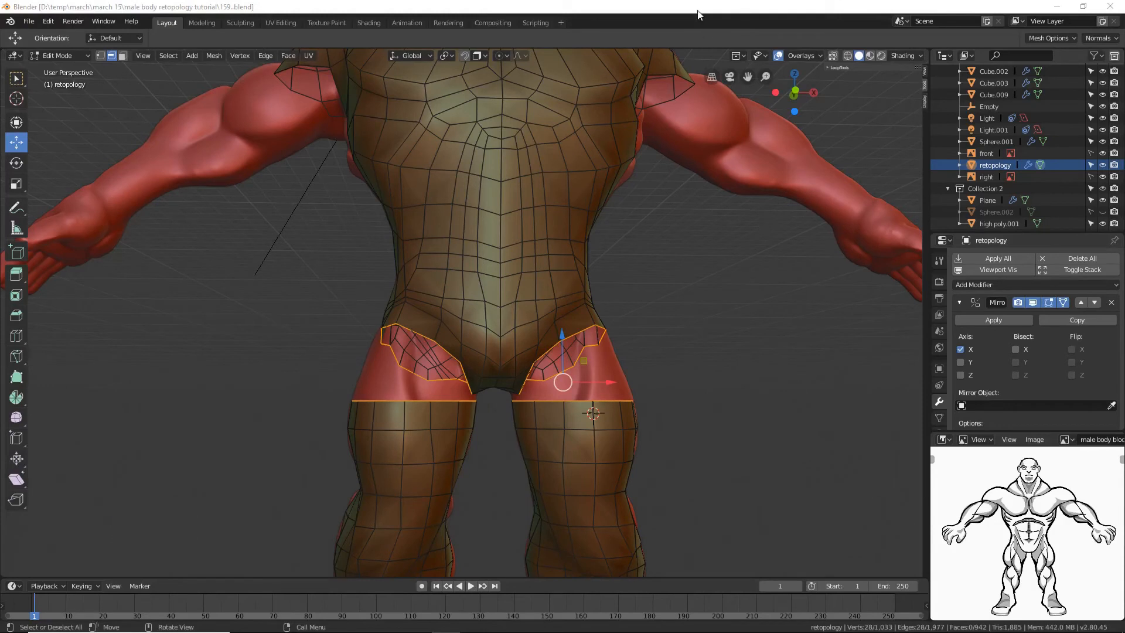
pyautogui.click(697, 13)
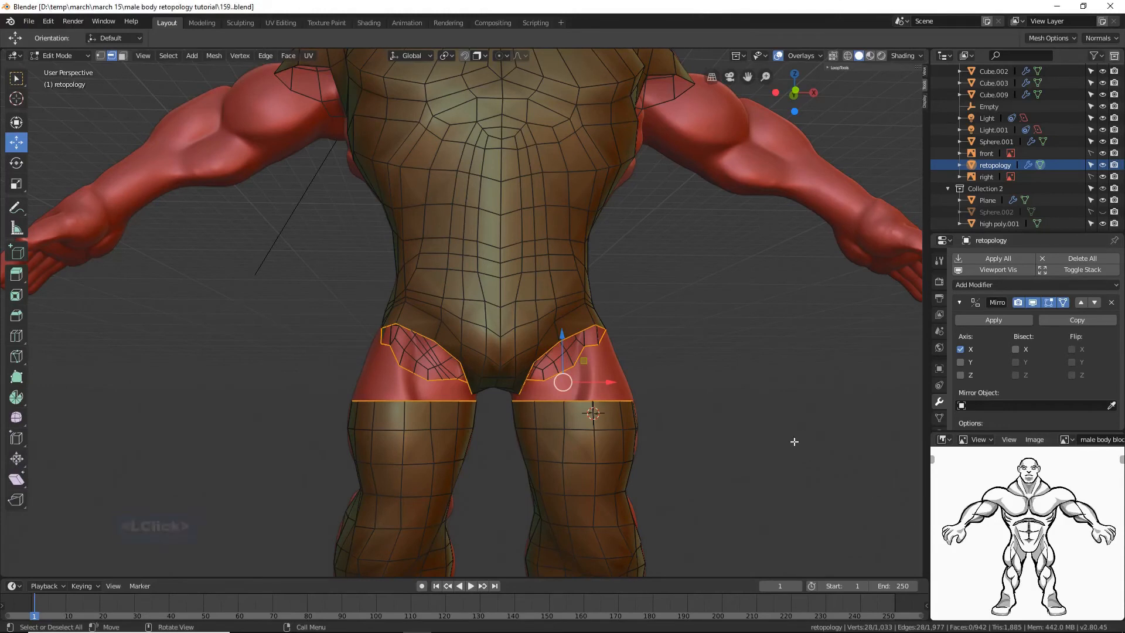
pyautogui.press('ctrl')
pyautogui.hotkey('ctrl', 'e')
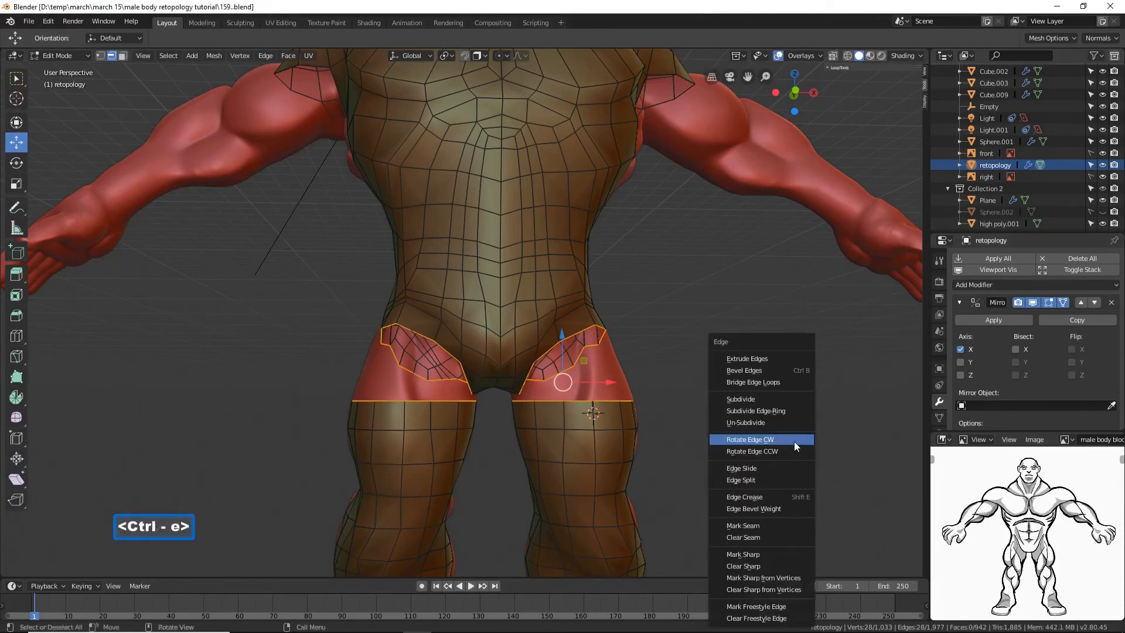
pyautogui.click(792, 381)
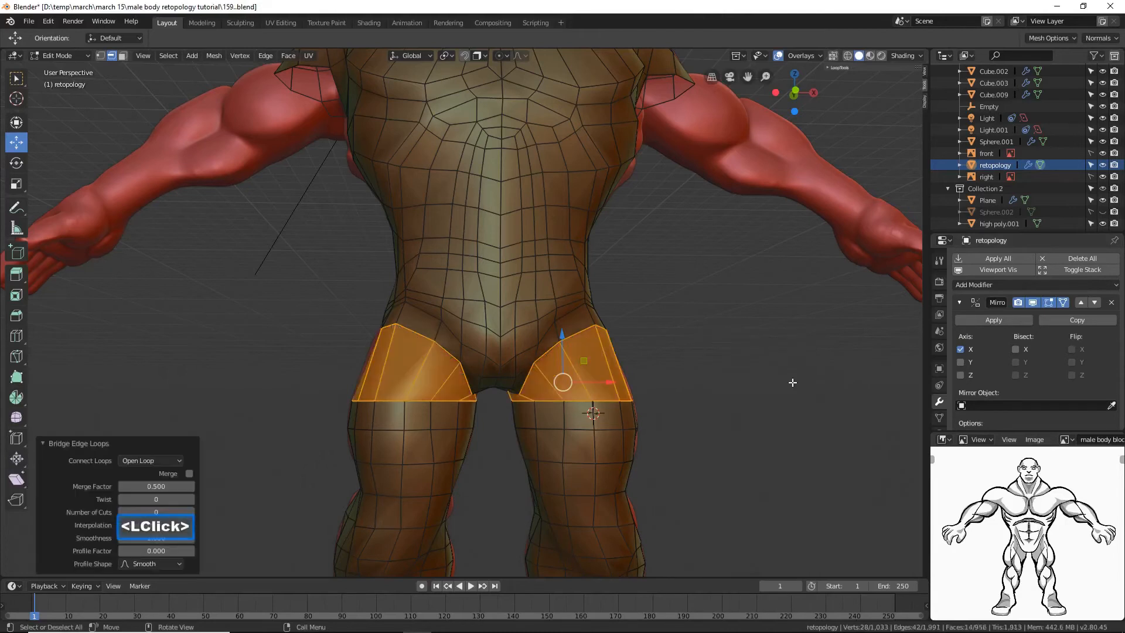
pyautogui.click(791, 382)
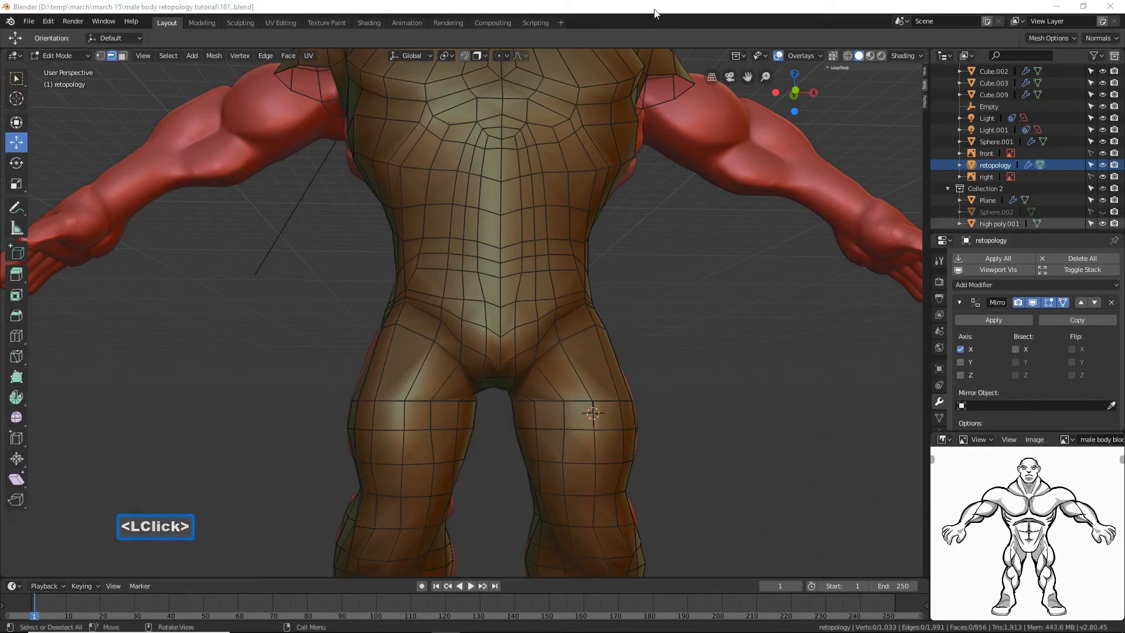
pyautogui.click(652, 10)
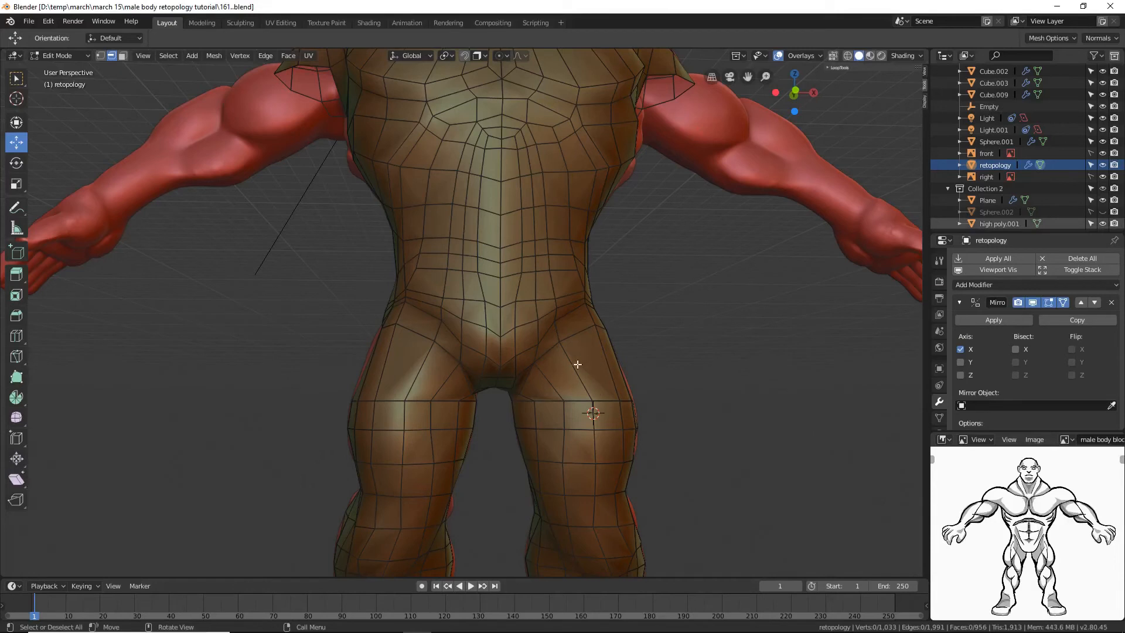
# Step: Add two evenly spaced loop cuts around the bridged upper-thigh section without sliding them
pyautogui.press('ctrl')
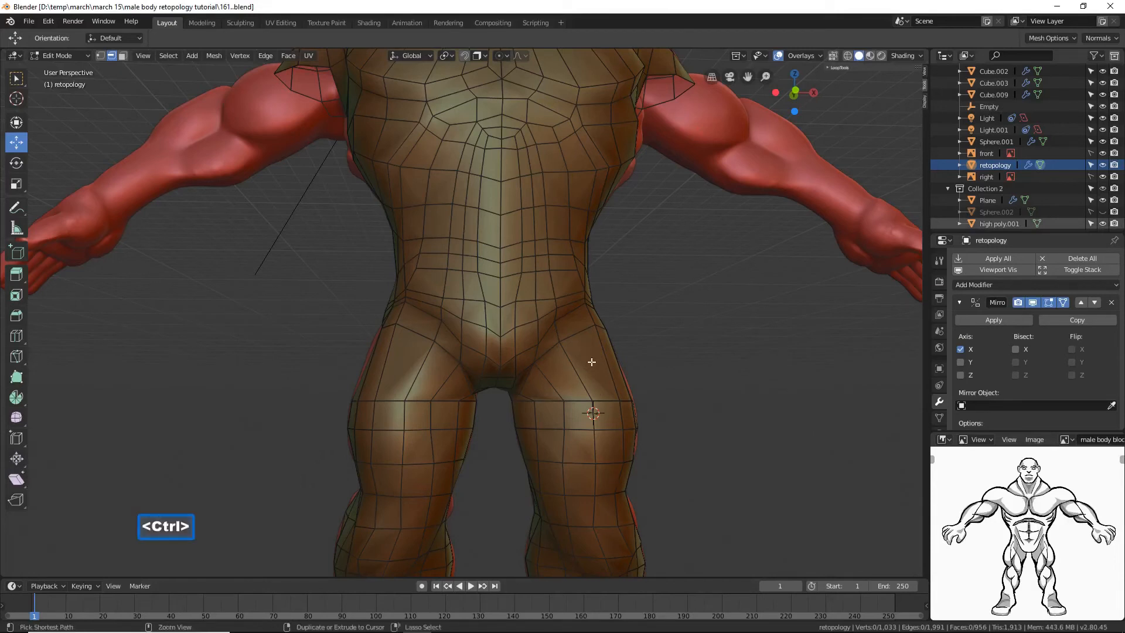
pyautogui.hotkey('ctrl', 'r')
pyautogui.scroll(1, 591, 362)
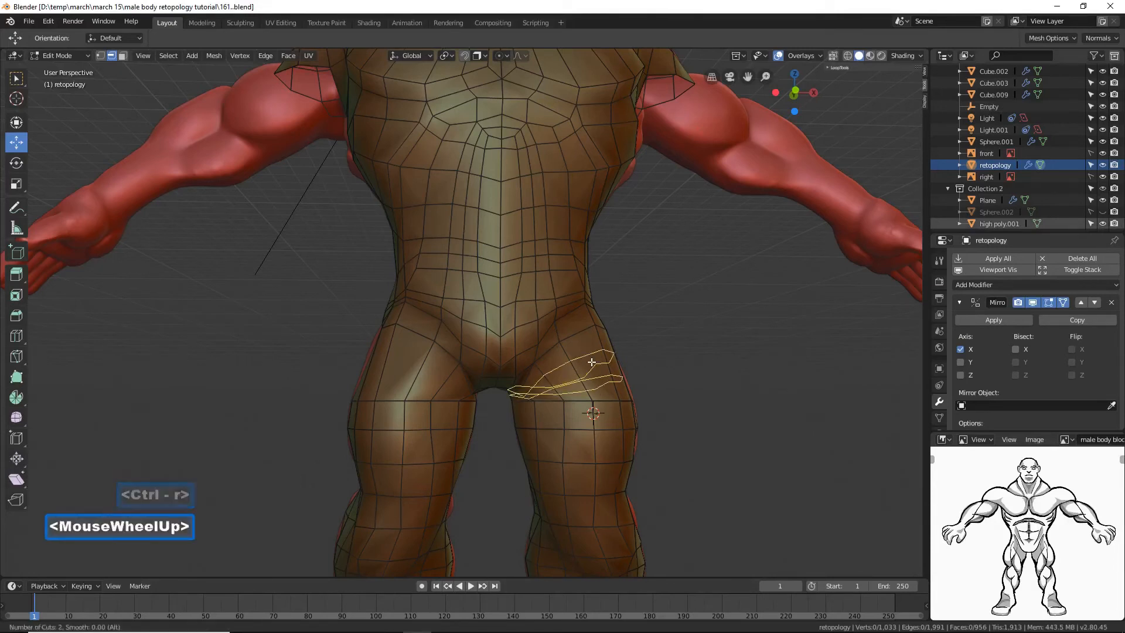
pyautogui.click(592, 362)
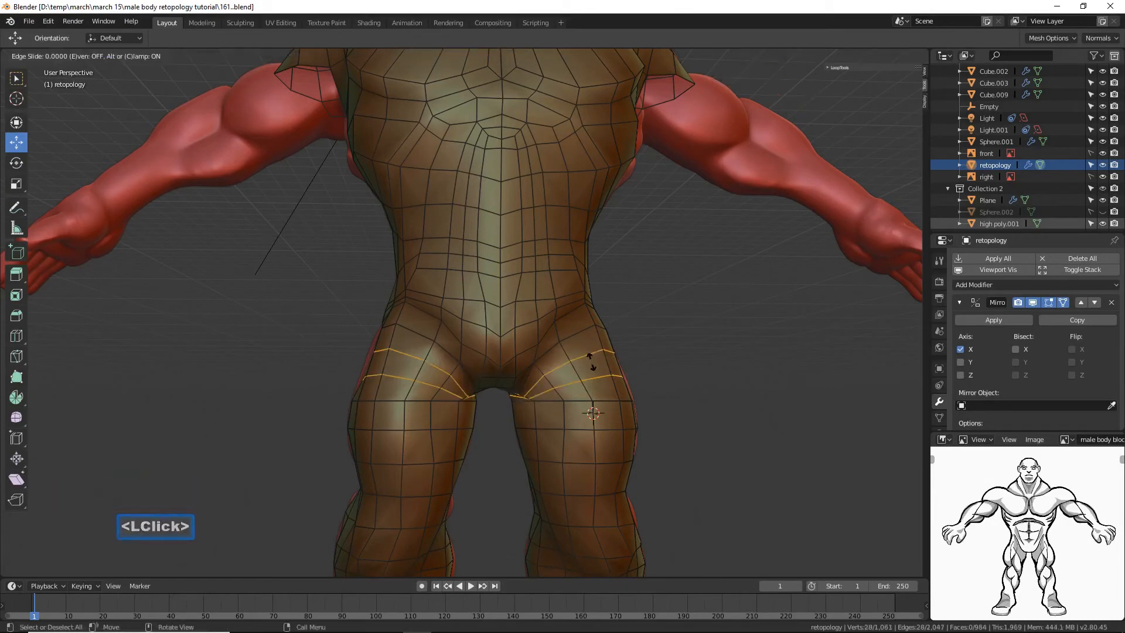
pyautogui.click(591, 361)
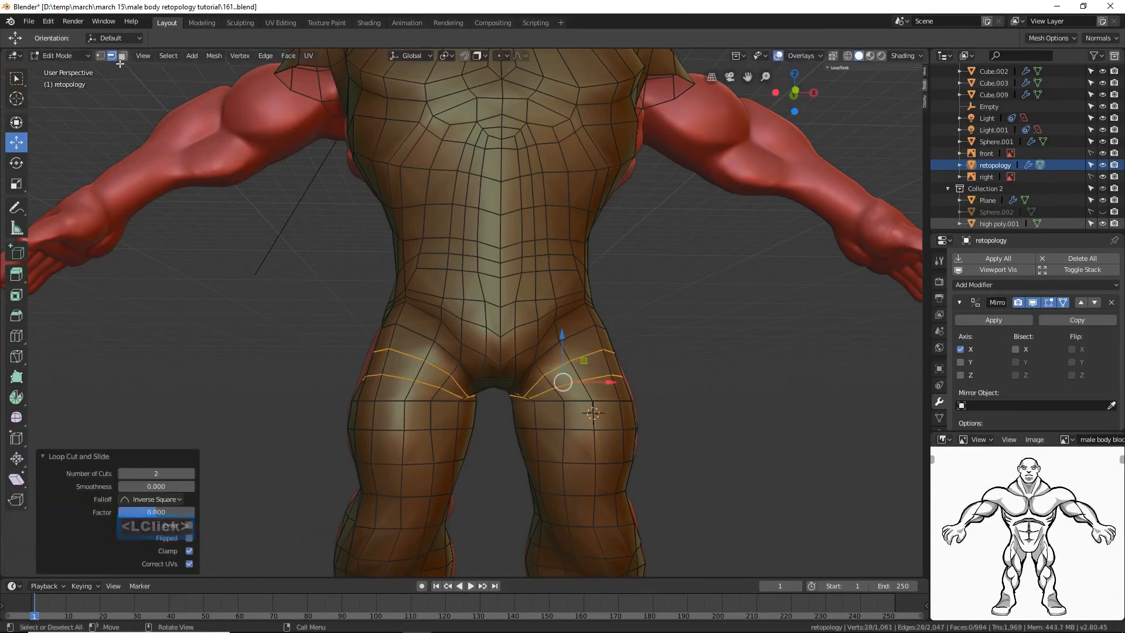
# Step: In vertex select mode, smooth the two new thigh loops' vertices several times at 0.500 smoothing, and save as incremental version 162
pyautogui.click(99, 55)
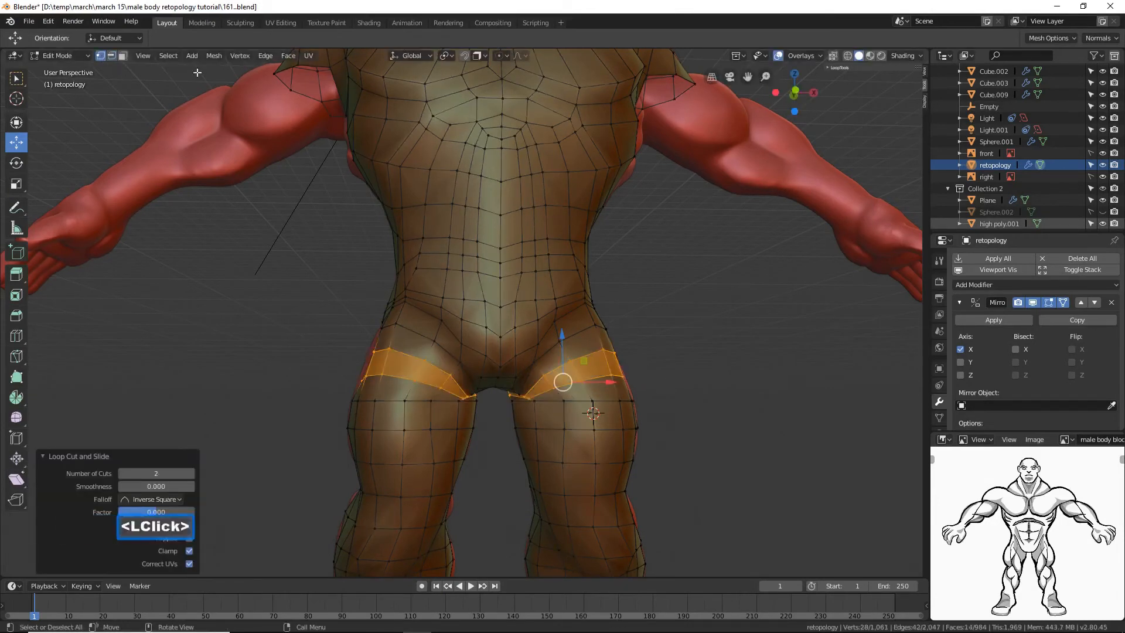
pyautogui.click(245, 56)
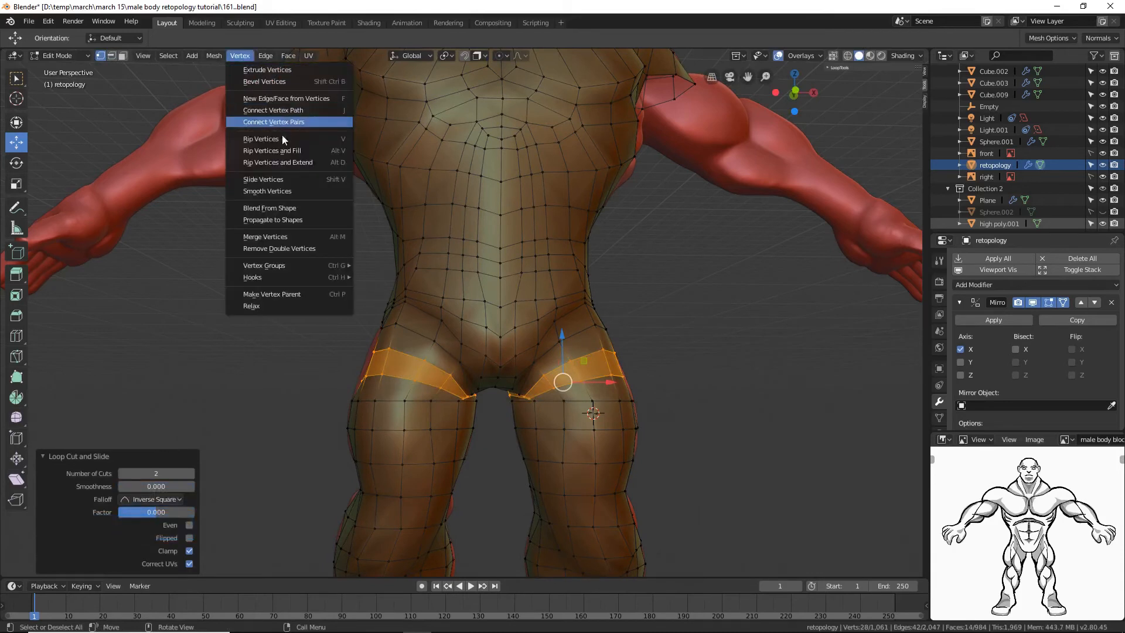
pyautogui.click(299, 192)
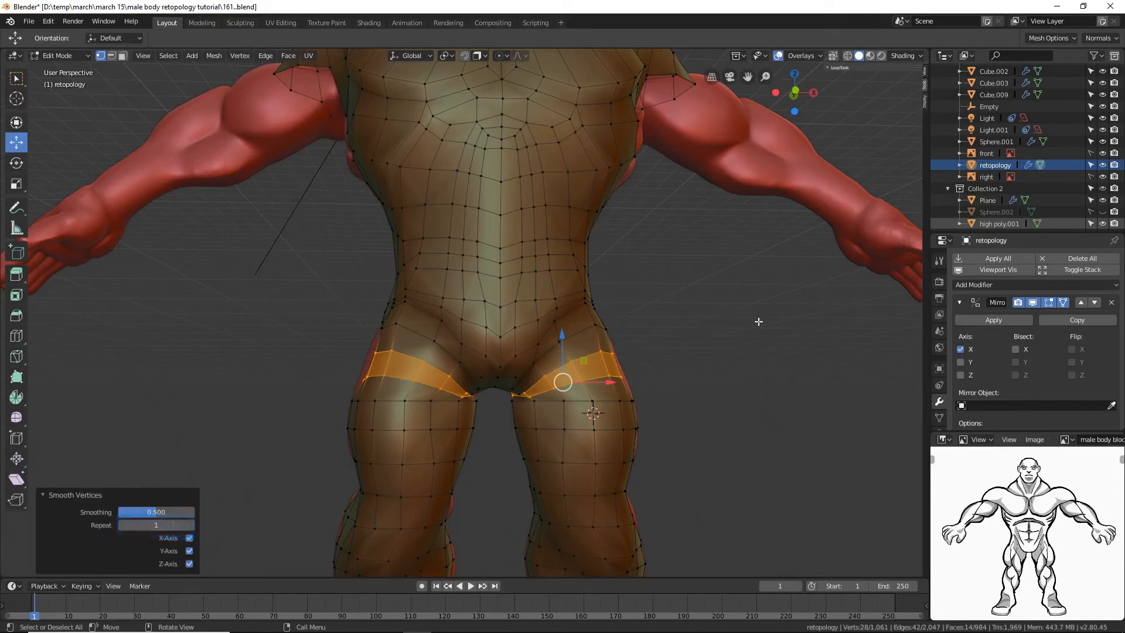
pyautogui.hotkey('shift', 'r')
pyautogui.hotkey('shift', 'r')
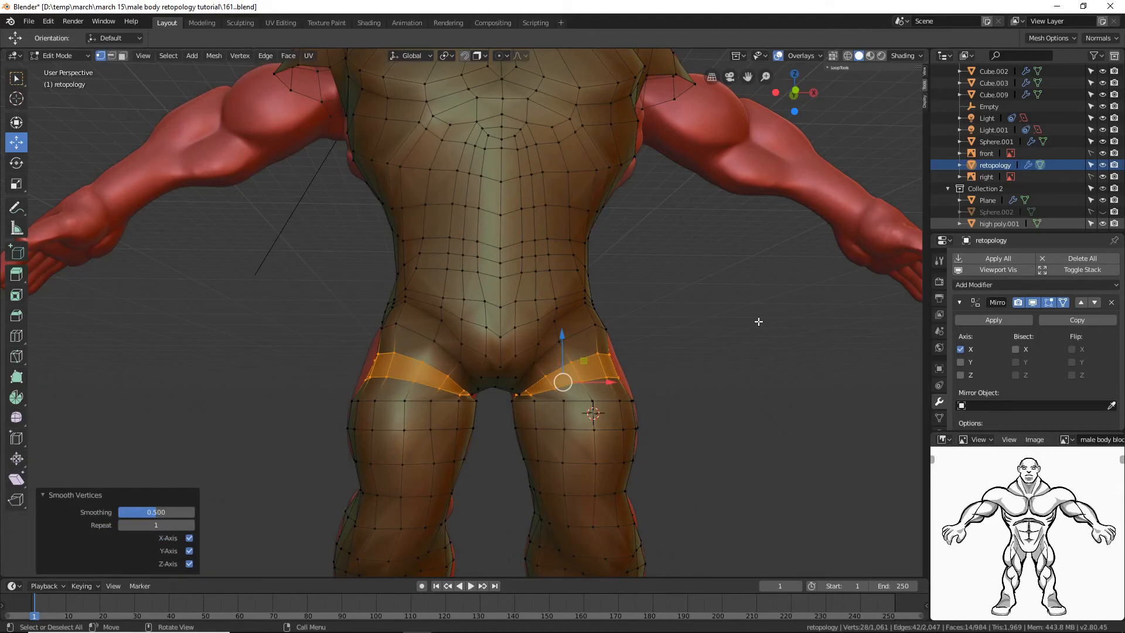
pyautogui.moveTo(734, 334)
pyautogui.mouseDown(button='middle')
pyautogui.moveTo(673, 323)
pyautogui.moveTo(675, 311)
pyautogui.moveTo(748, 328)
pyautogui.moveTo(724, 340)
pyautogui.mouseUp(button='middle')
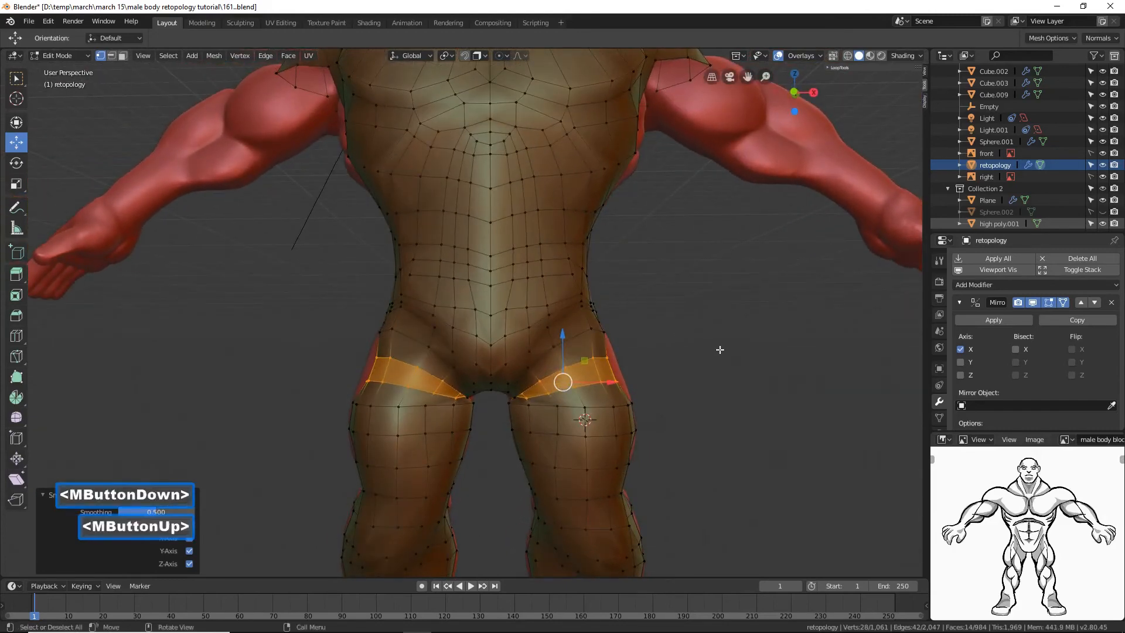
pyautogui.press('shift')
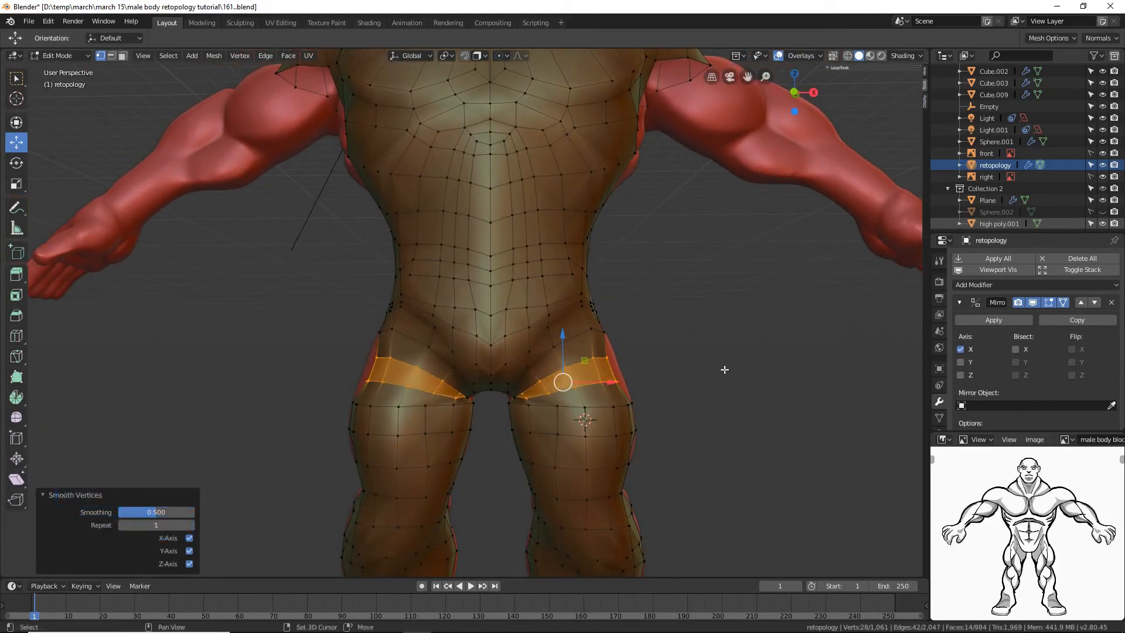
pyautogui.hotkey('shift', 'r')
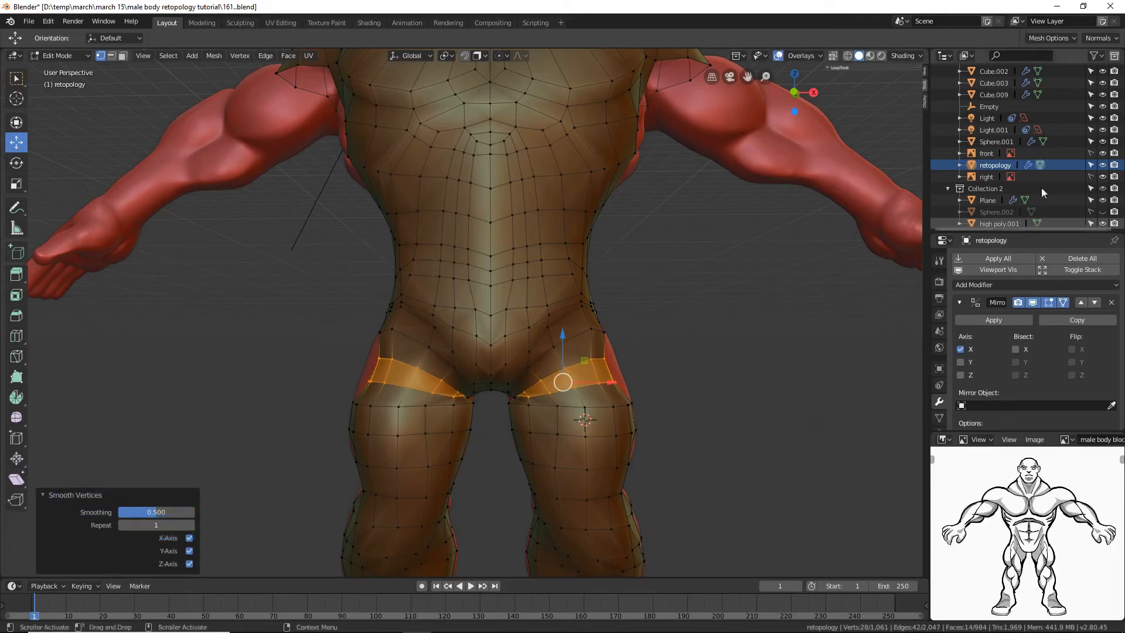
pyautogui.click(607, 79)
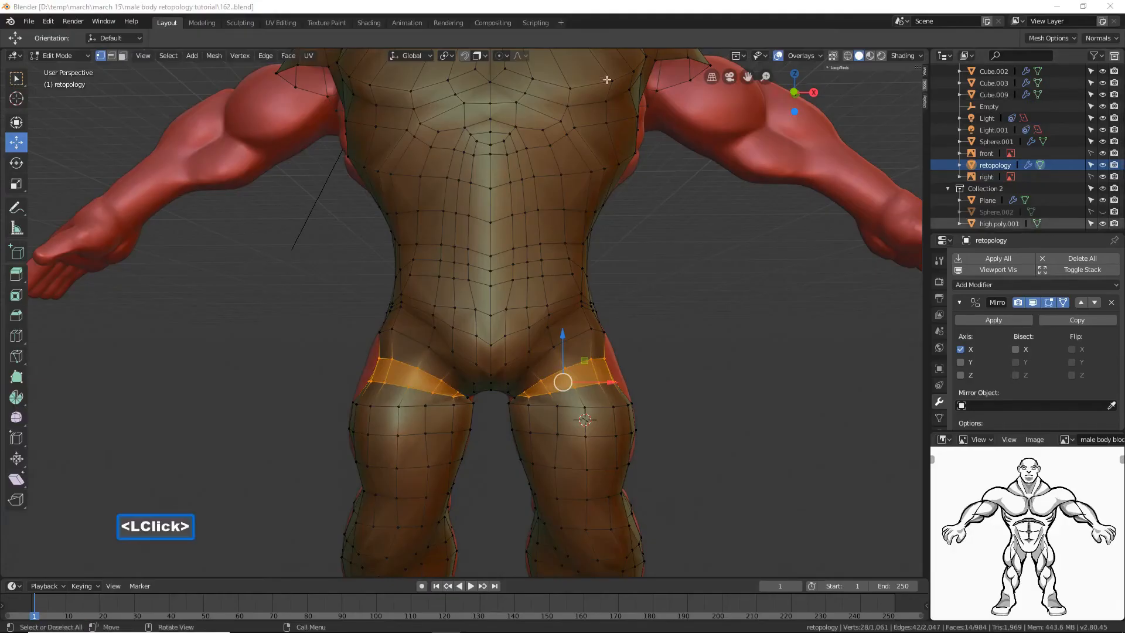
pyautogui.click(656, 13)
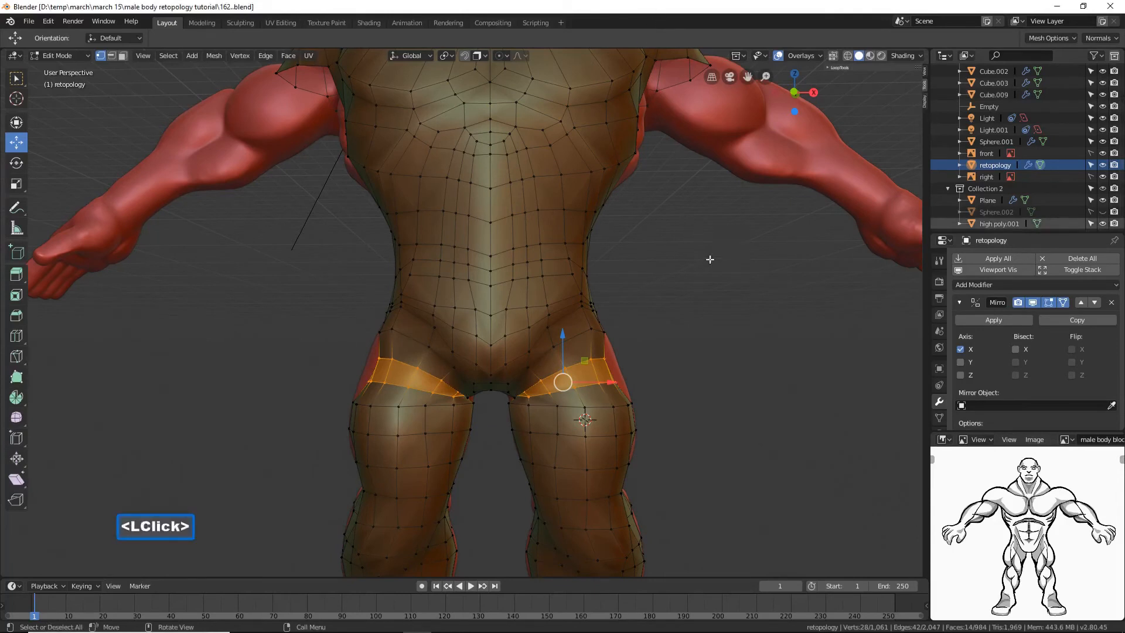
# Step: In Object Mode, add a Shrinkwrap modifier with Above Surface snapping to the retopology body, and save as incremental version 163
pyautogui.click(737, 321)
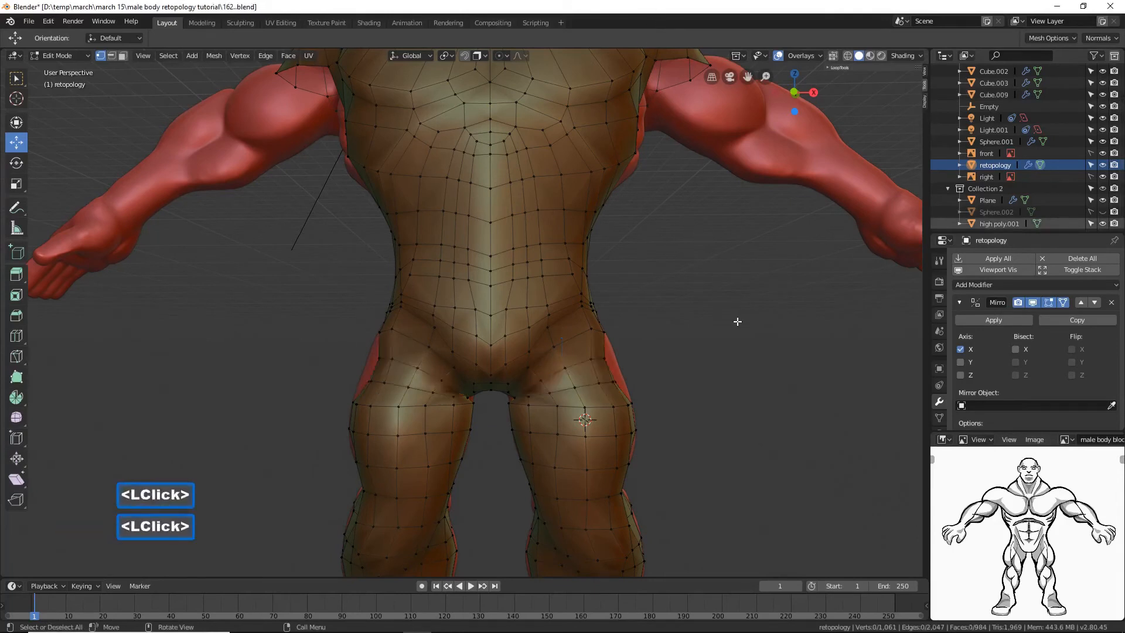
pyautogui.click(79, 52)
pyautogui.click(88, 134)
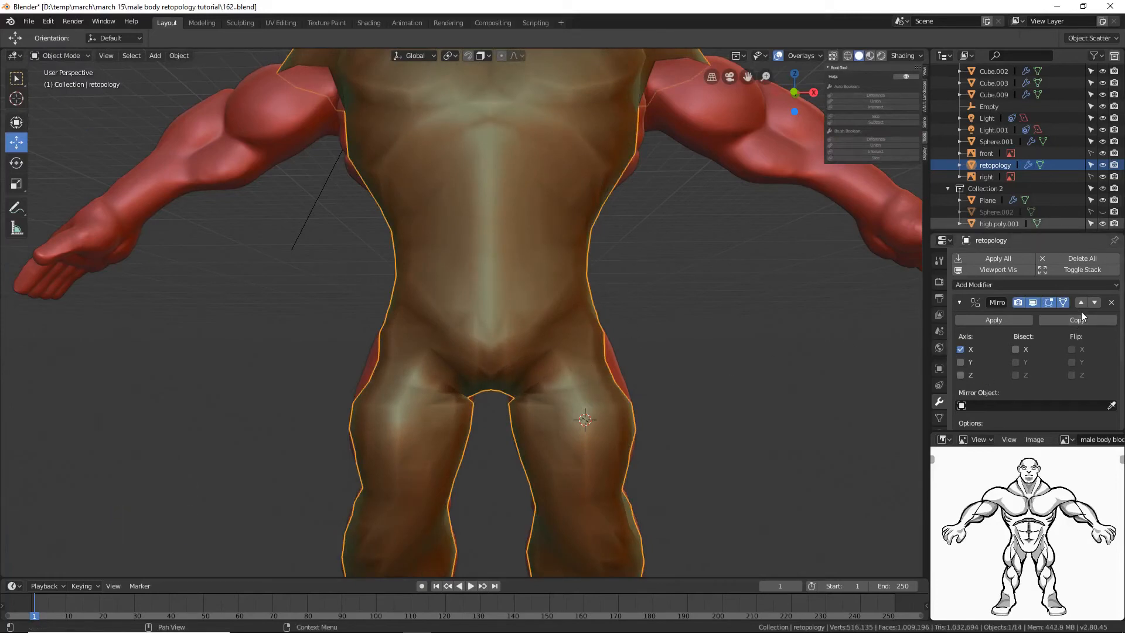
pyautogui.click(1094, 286)
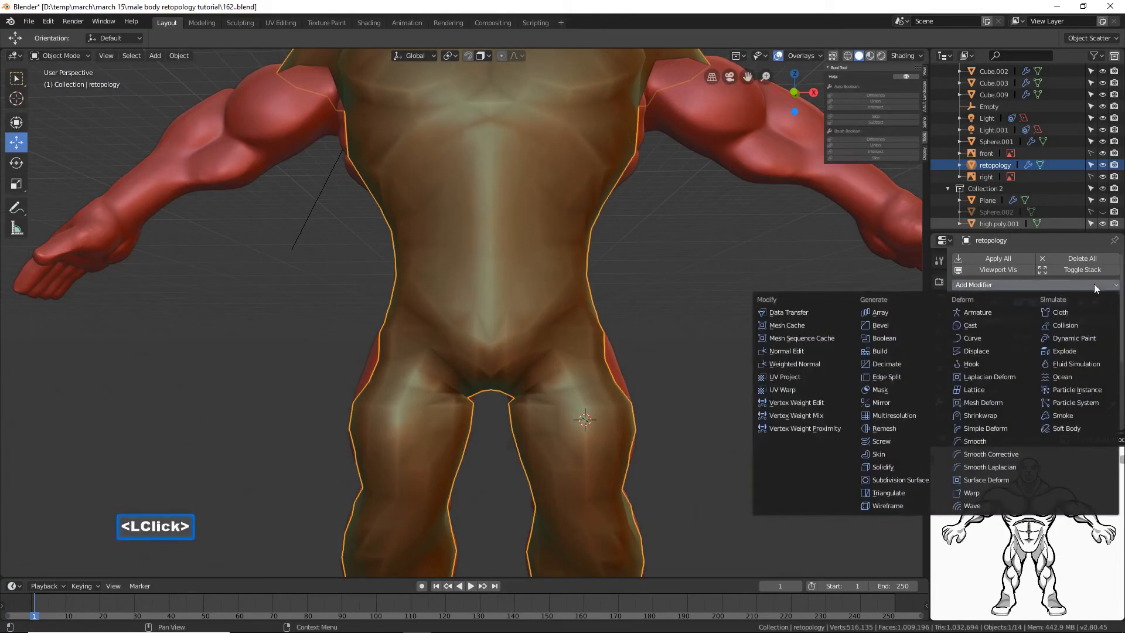
pyautogui.click(1021, 414)
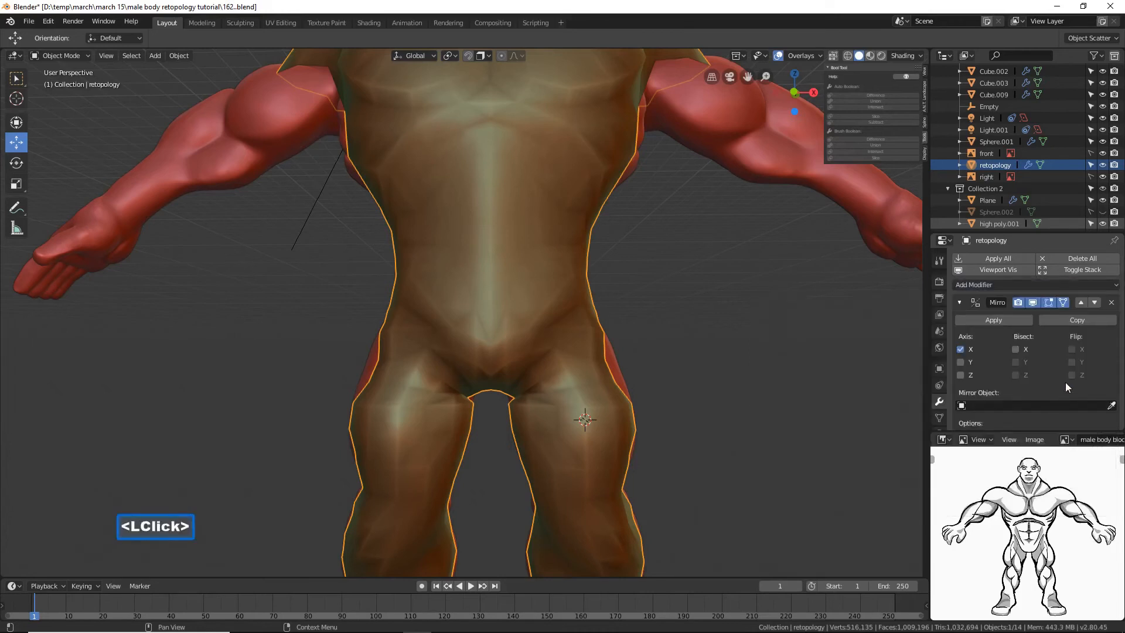
pyautogui.scroll(-8, 1065, 382)
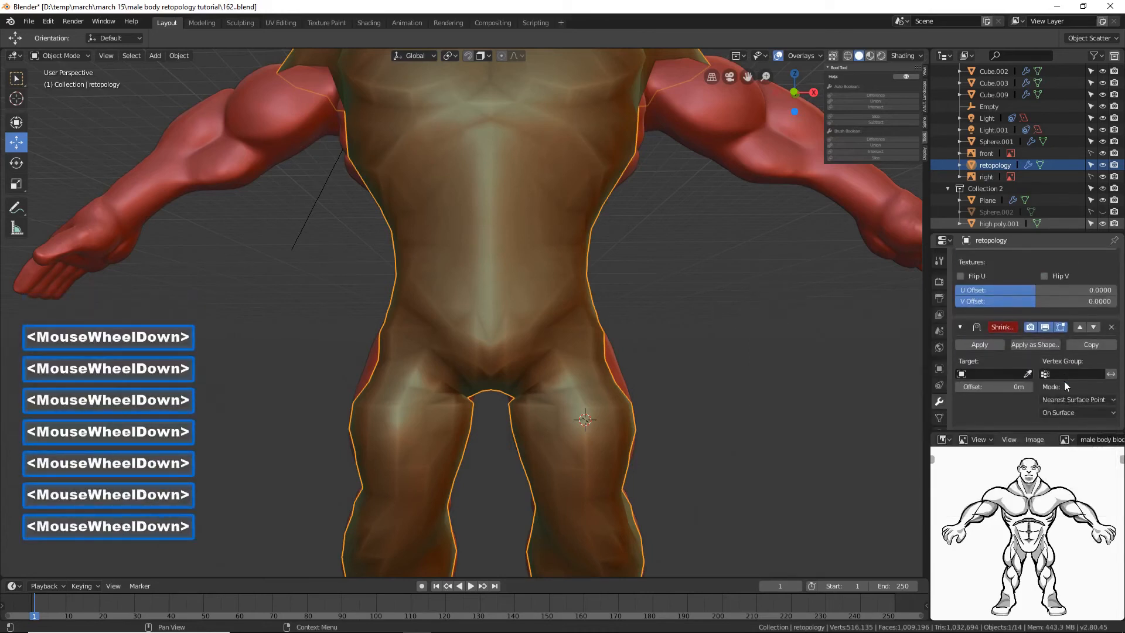
pyautogui.click(1070, 412)
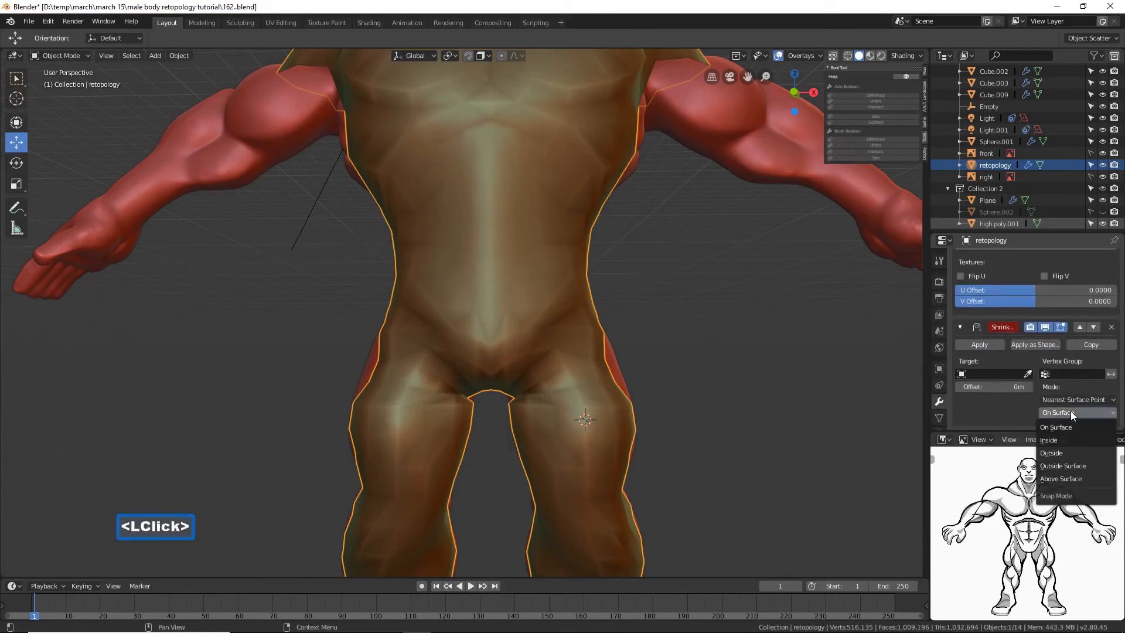
pyautogui.click(1091, 477)
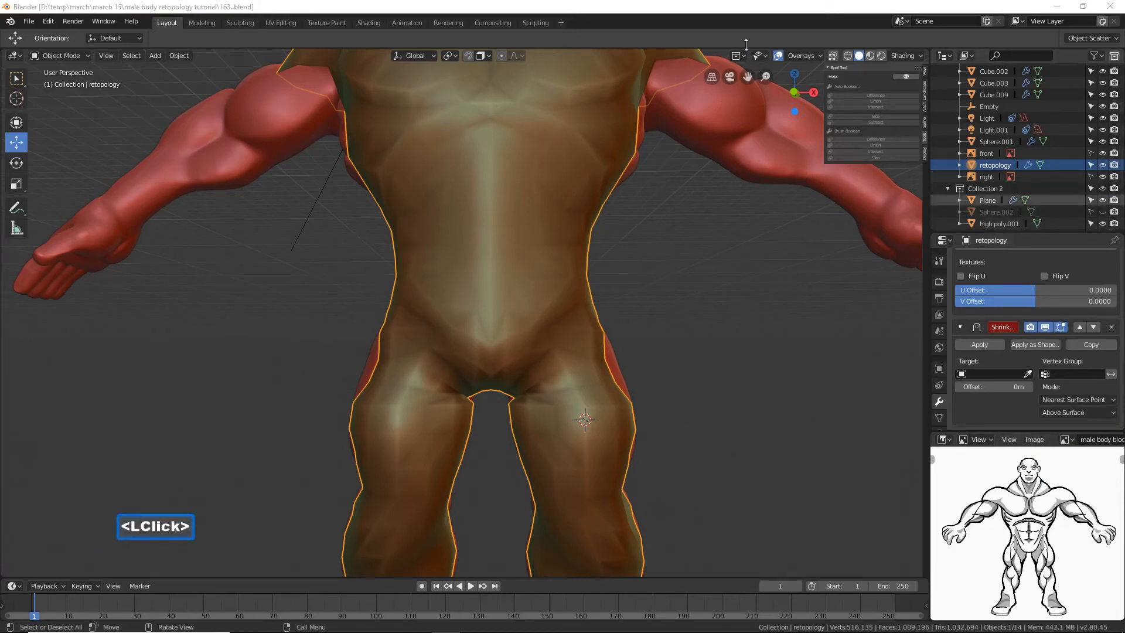
pyautogui.click(739, 5)
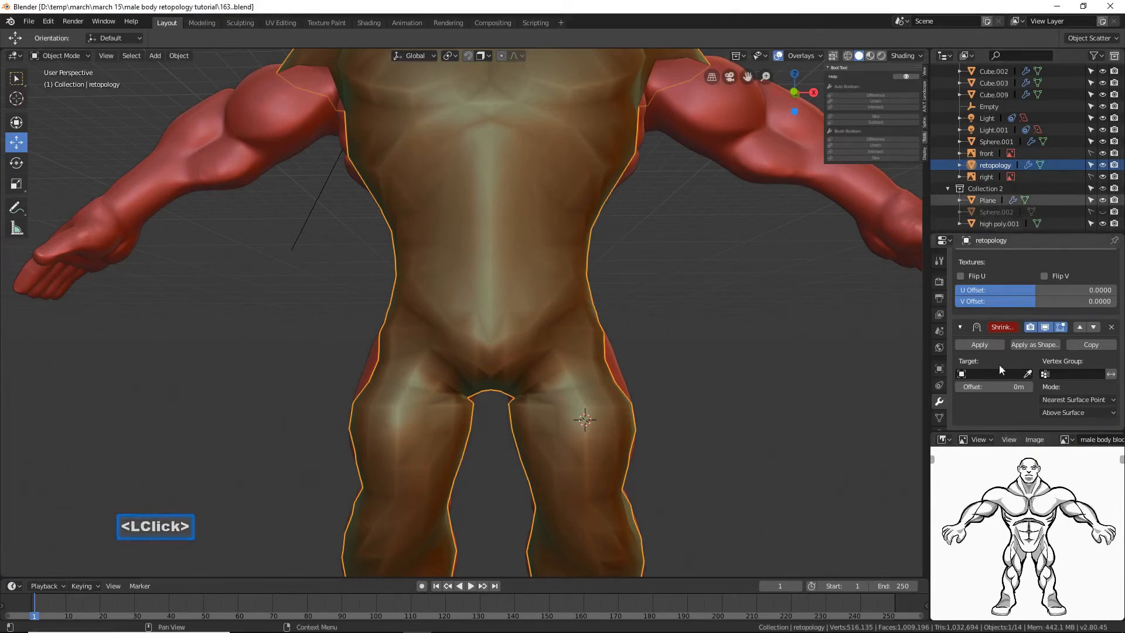
# Step: Set the Shrinkwrap target to high poly.001 and enable the modifier's on-cage display
pyautogui.click(1028, 371)
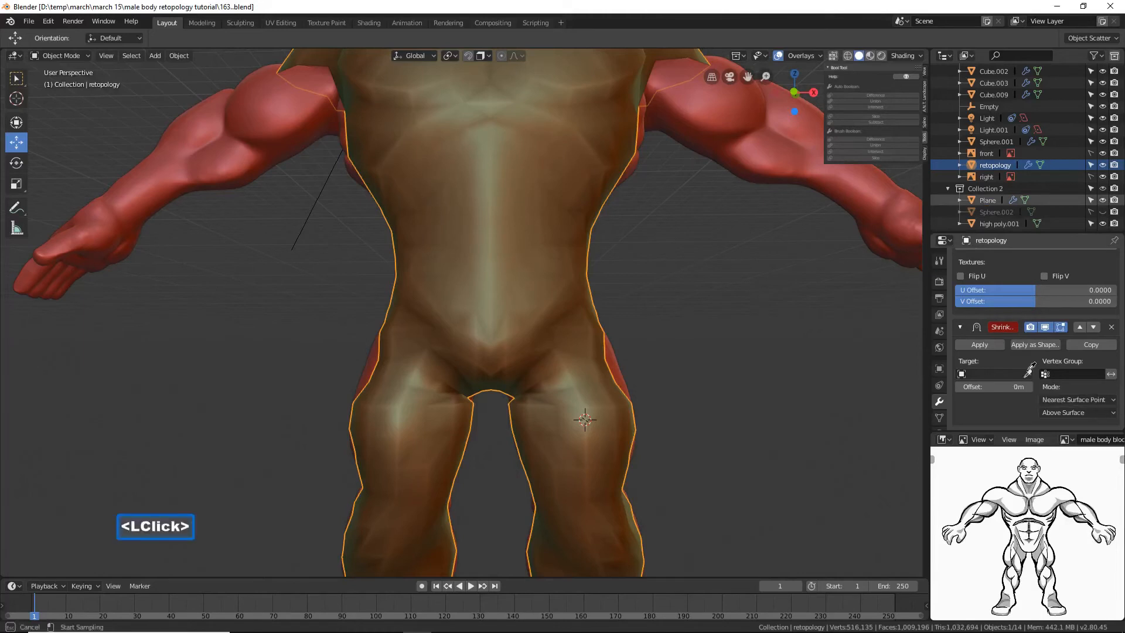
pyautogui.click(797, 149)
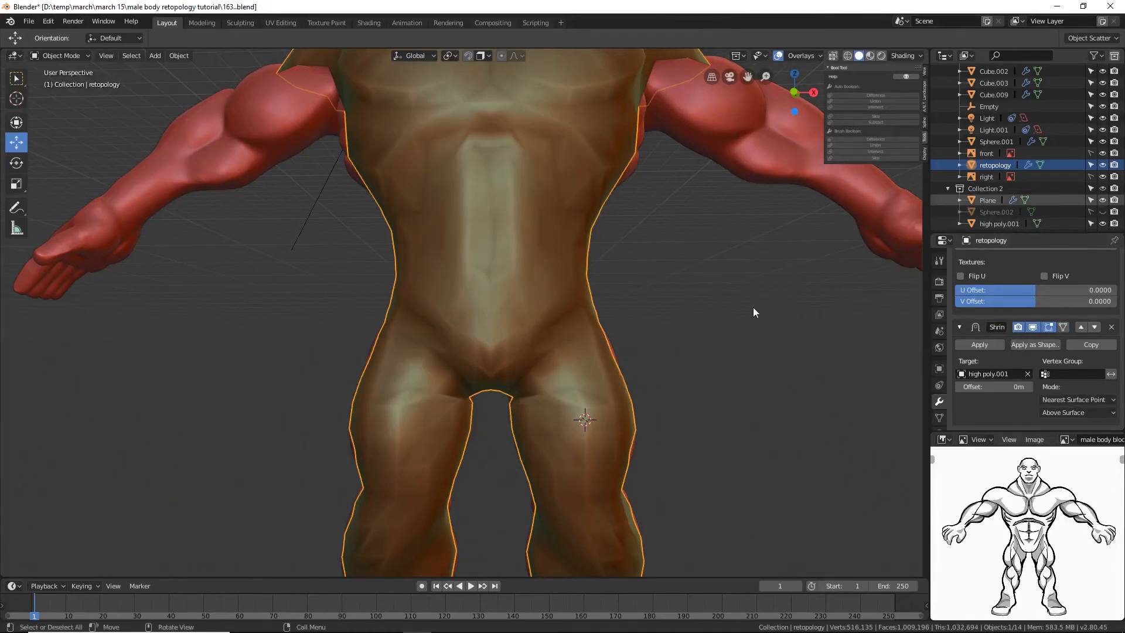
pyautogui.click(1061, 326)
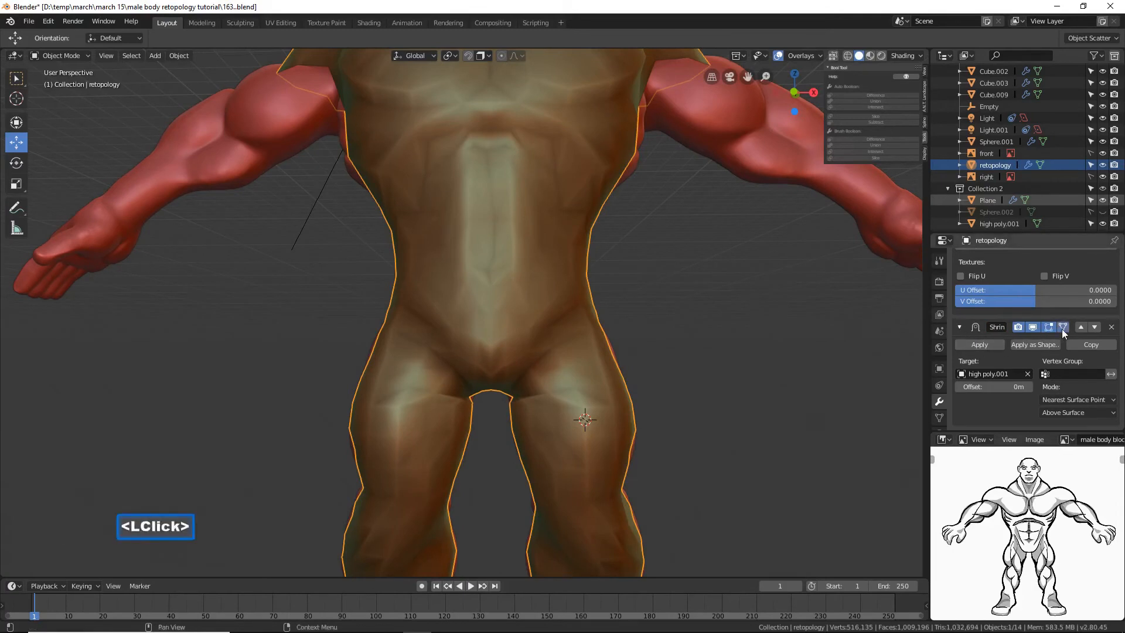
# Step: Apply the Shrinkwrap modifier, save as incremental version 164, and return to Edit Mode on the retopology mesh
pyautogui.click(979, 344)
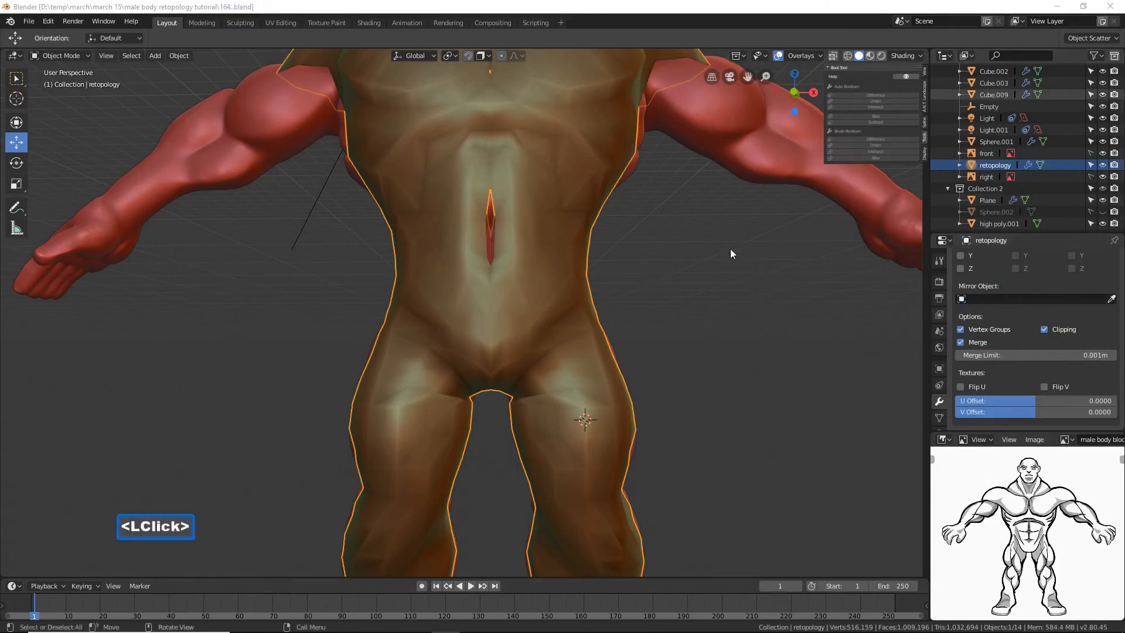
pyautogui.click(668, 6)
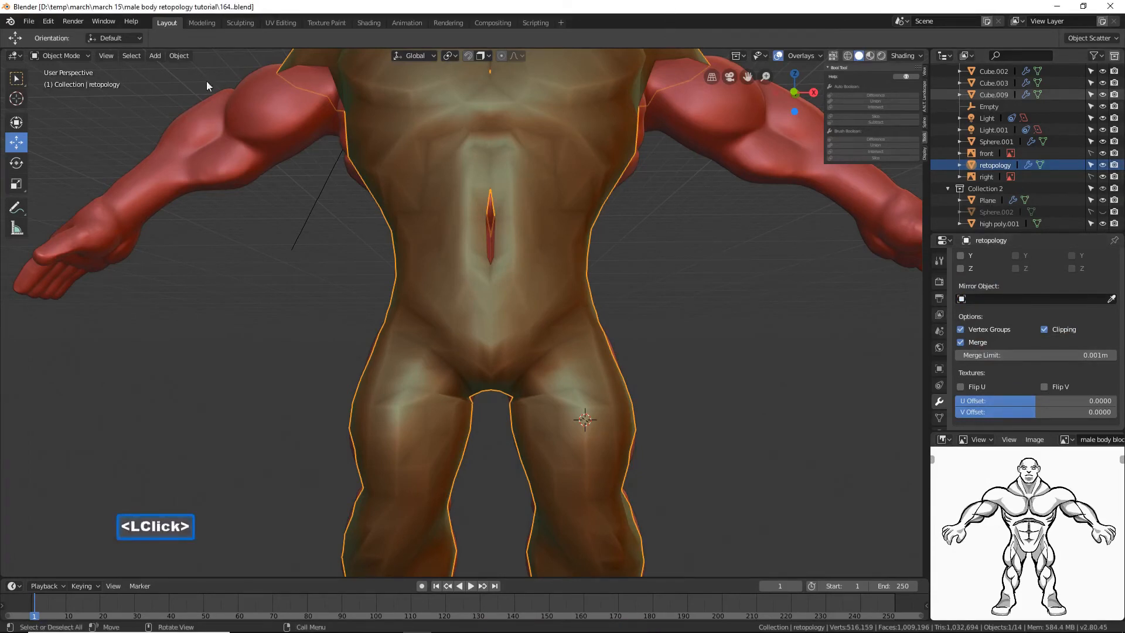
pyautogui.click(80, 54)
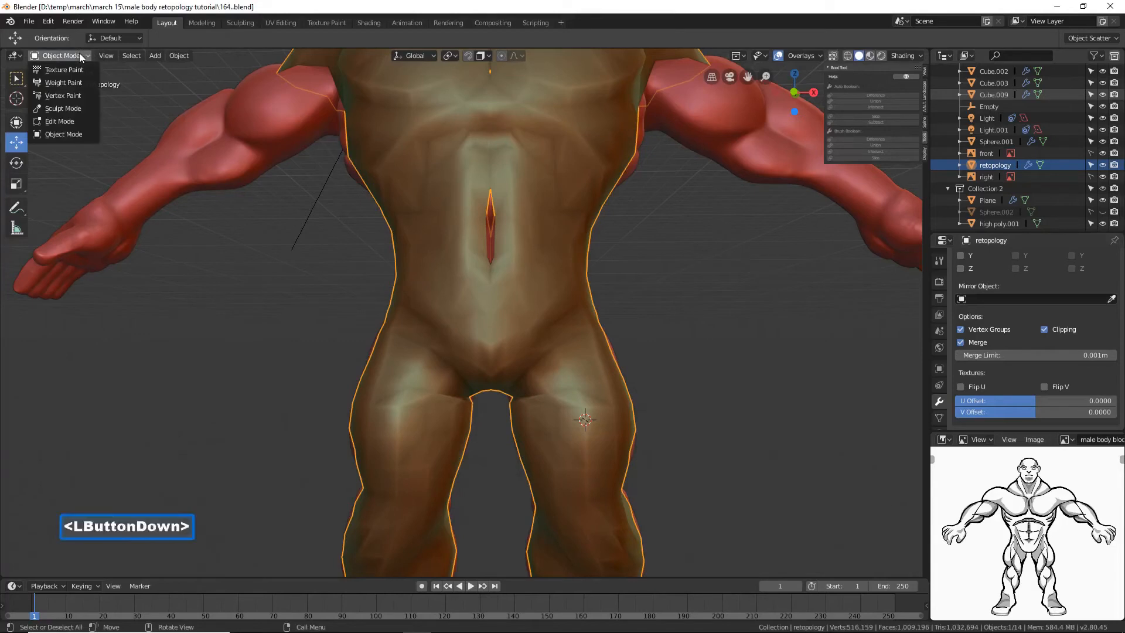
pyautogui.click(79, 120)
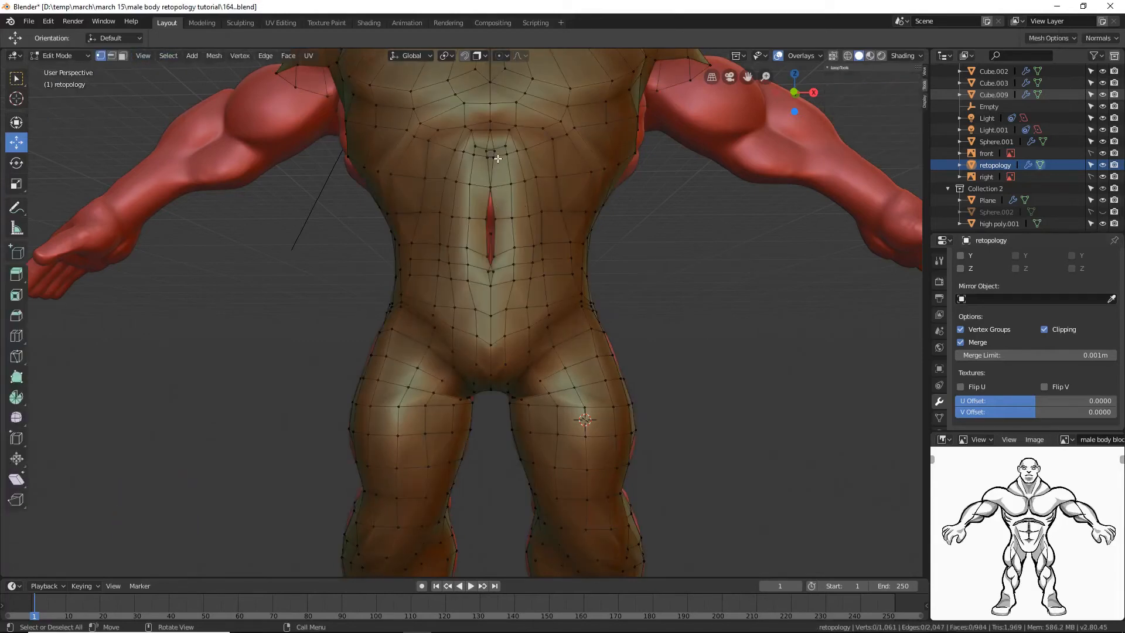
# Step: Close the gap down the front of the abdomen by moving its centre vertices along X onto the mirror seam
pyautogui.keyDown('shift'); pyautogui.moveTo(650, 234); pyautogui.dragTo(673, 301, button='middle'); pyautogui.keyUp('shift')
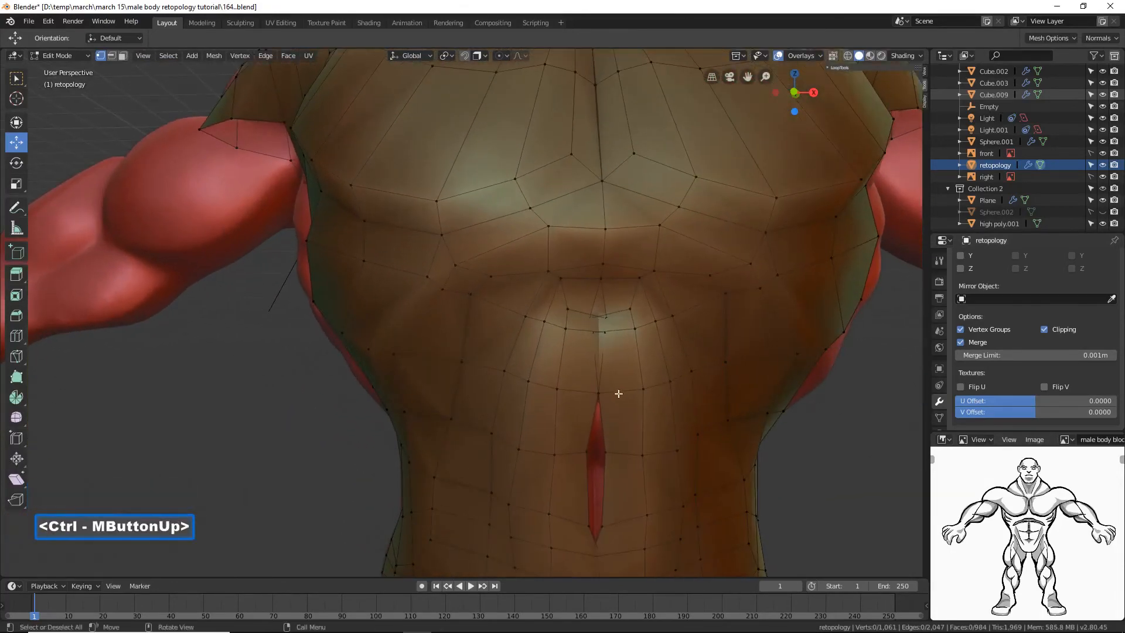
pyautogui.click(606, 354)
pyautogui.click(606, 391)
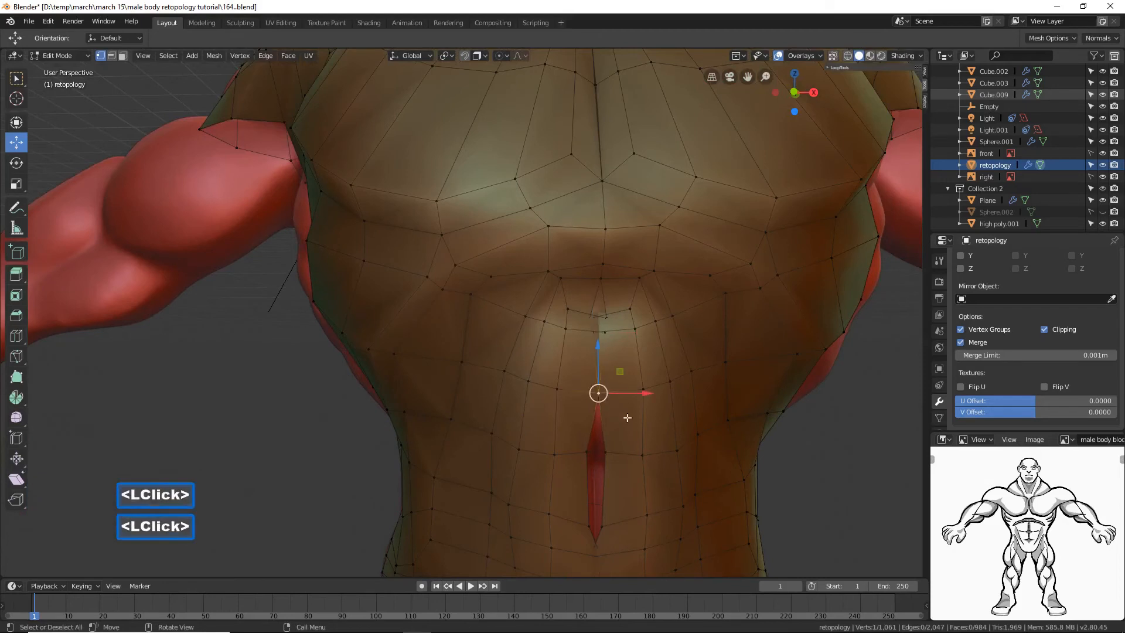
pyautogui.click(597, 452)
pyautogui.moveTo(637, 452); pyautogui.dragTo(625, 454)
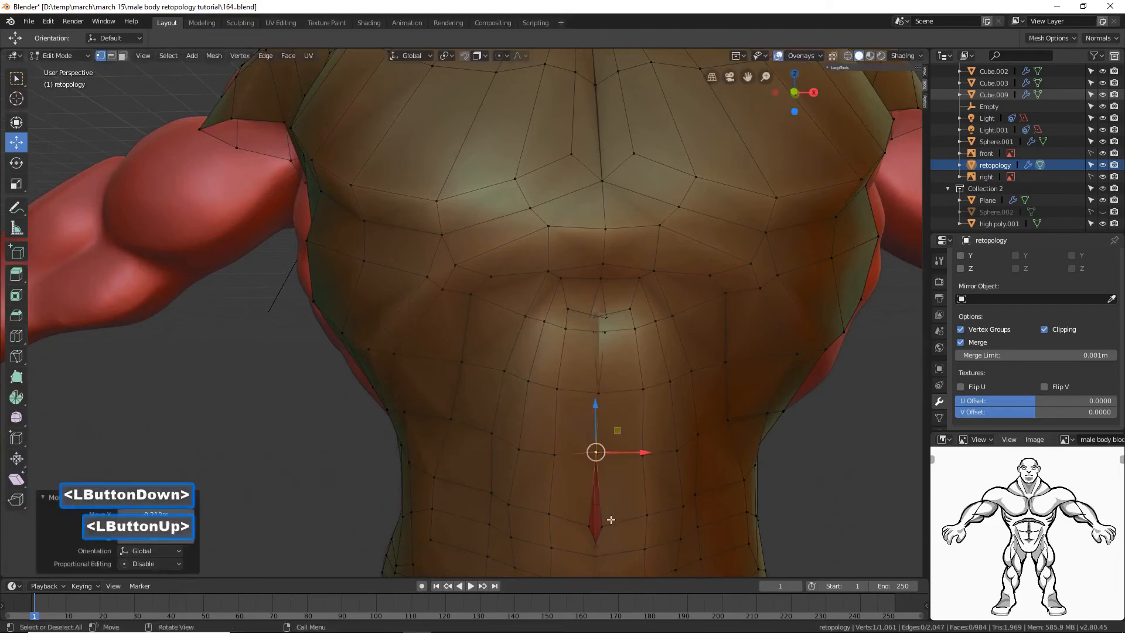
pyautogui.click(611, 521)
pyautogui.moveTo(646, 527); pyautogui.dragTo(638, 528)
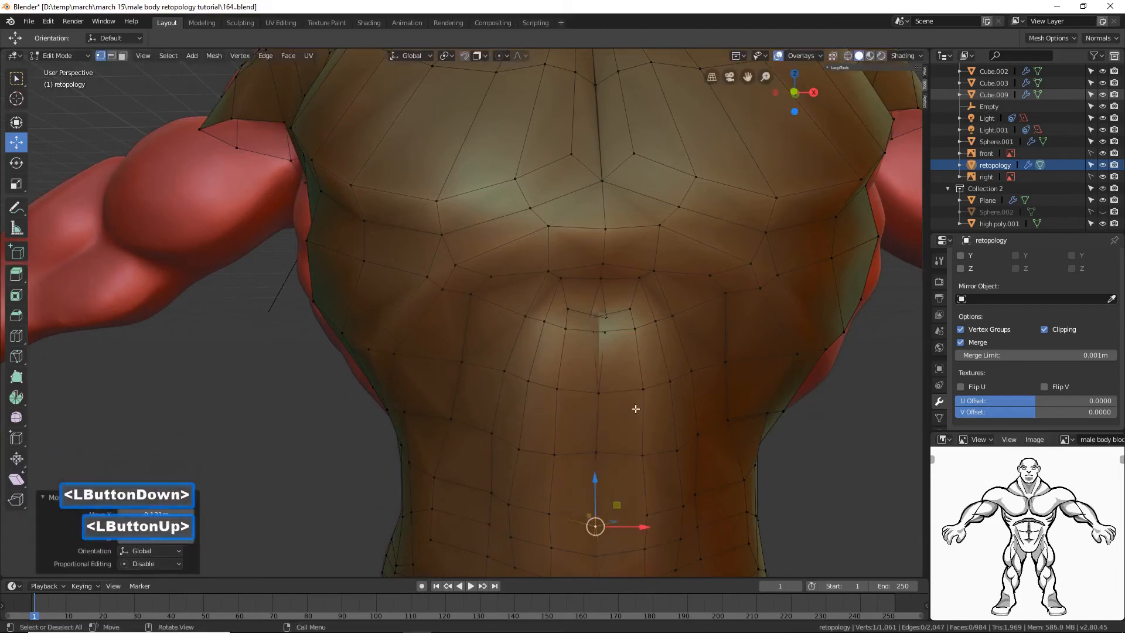
# Step: Move the upper abdomen's two stray centre vertices along X onto the mirror seam and save as incremental version 165
pyautogui.click(603, 332)
pyautogui.moveTo(643, 332); pyautogui.dragTo(659, 337)
pyautogui.click(653, 276)
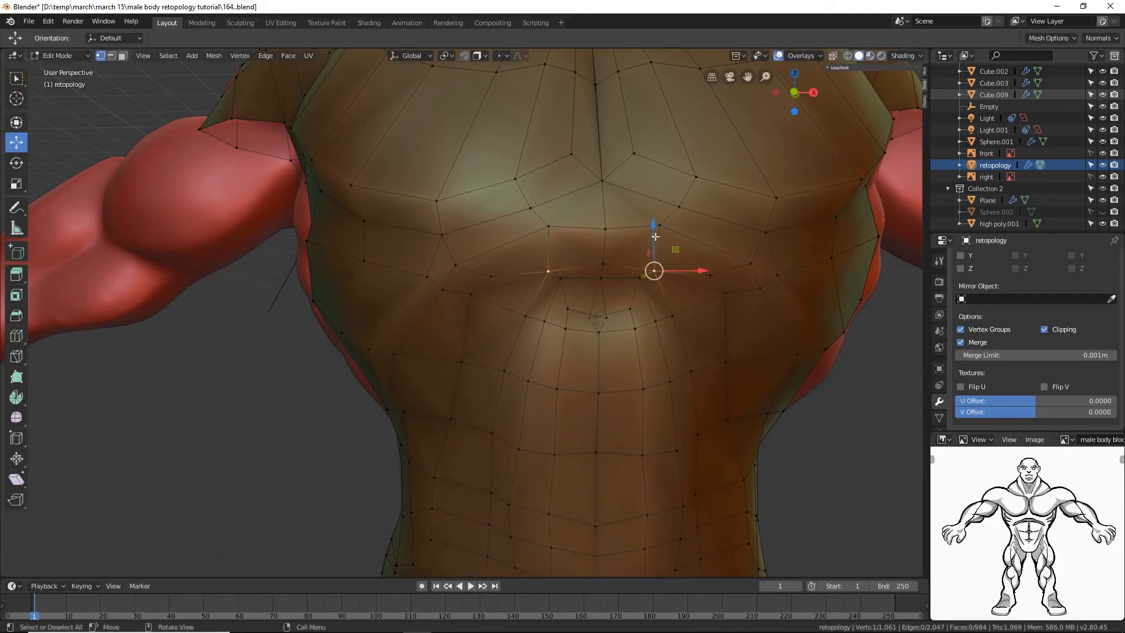
pyautogui.click(605, 320)
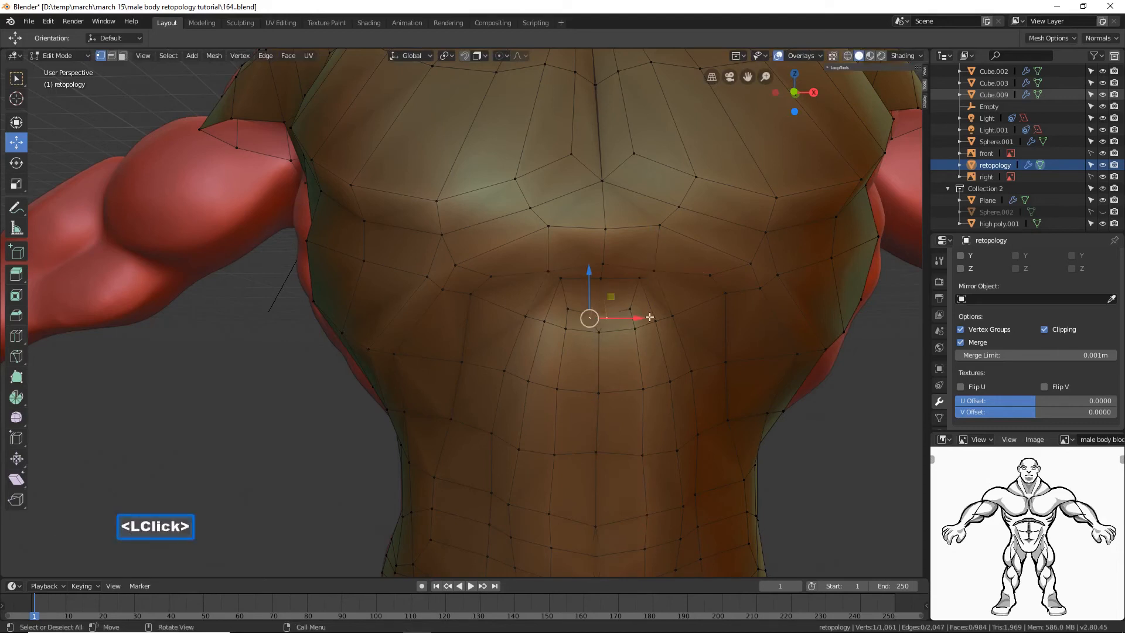
pyautogui.moveTo(649, 317); pyautogui.dragTo(680, 337)
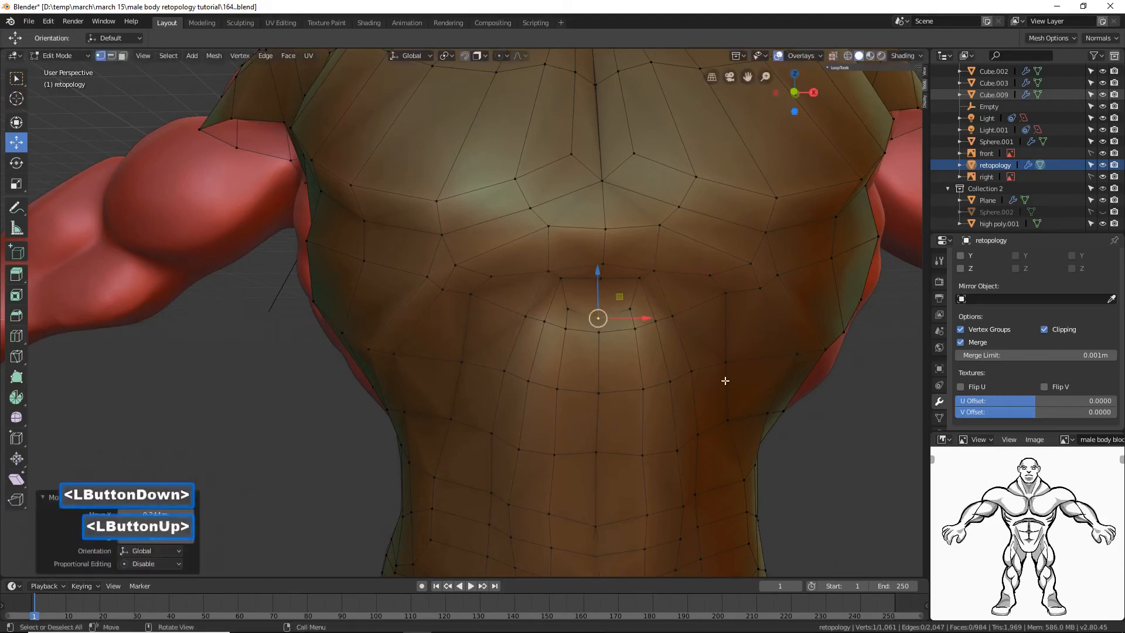
pyautogui.click(838, 475)
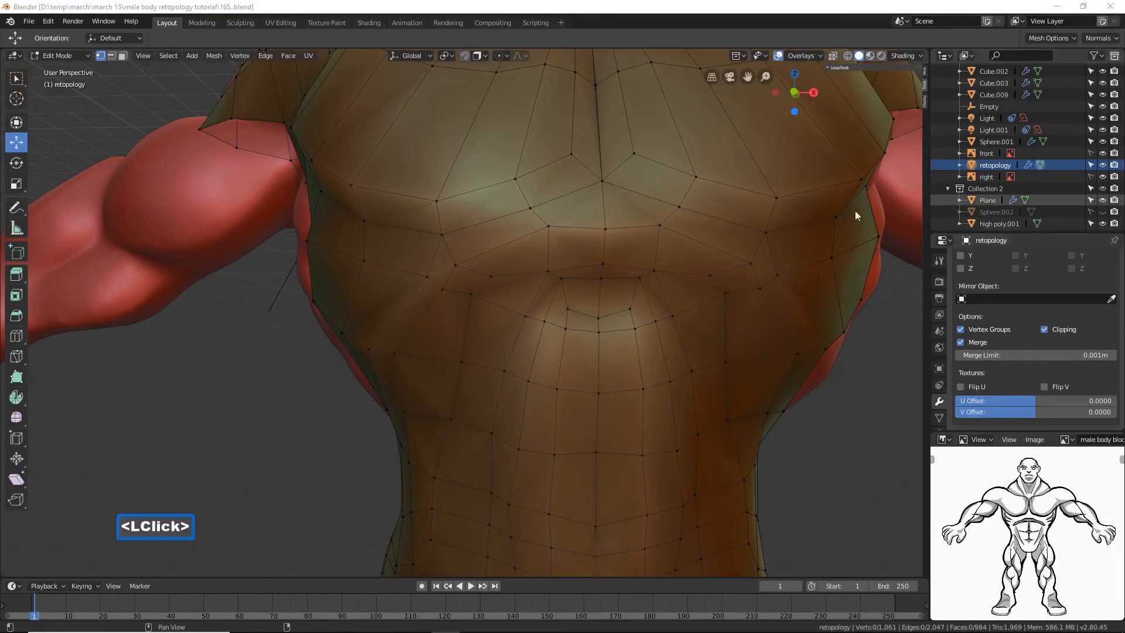
pyautogui.click(796, 171)
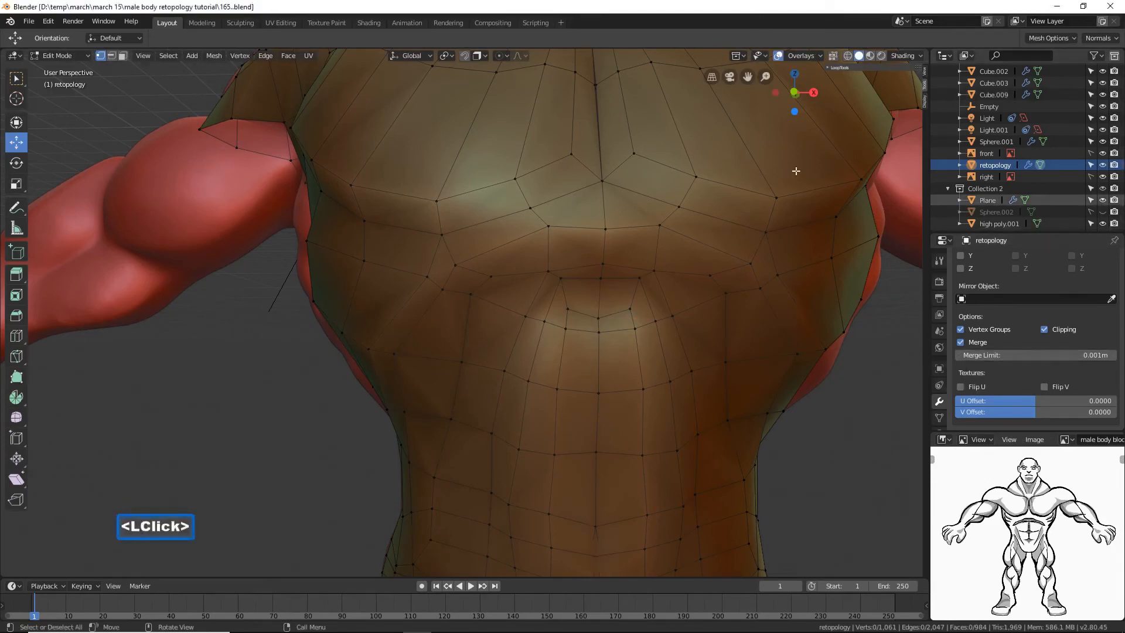
# Step: Close the gap between the shoulder blades by moving the two upper-back centre vertices along X onto the mirror seam
pyautogui.keyDown('ctrl'); pyautogui.moveTo(808, 179); pyautogui.dragTo(560, 221, button='middle'); pyautogui.keyUp('ctrl')
pyautogui.keyDown('ctrl'); pyautogui.moveTo(612, 269); pyautogui.dragTo(610, 257, button='middle'); pyautogui.keyUp('ctrl')
pyautogui.keyDown('shift'); pyautogui.moveTo(592, 160); pyautogui.dragTo(587, 222, button='middle'); pyautogui.keyUp('shift')
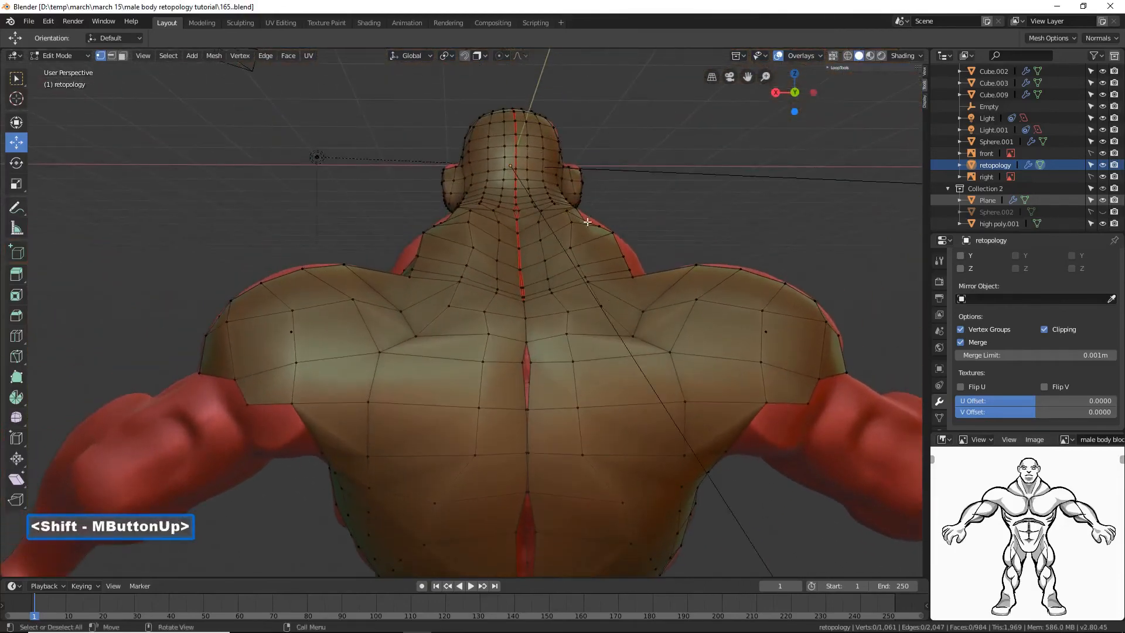
pyautogui.click(557, 362)
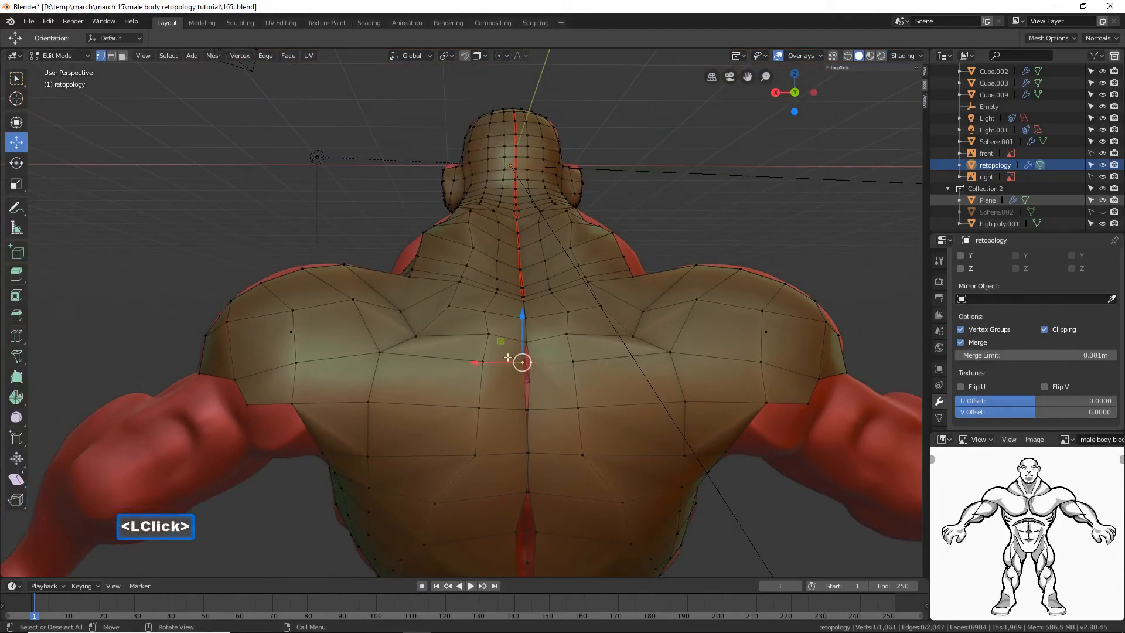
pyautogui.moveTo(478, 361); pyautogui.dragTo(482, 362)
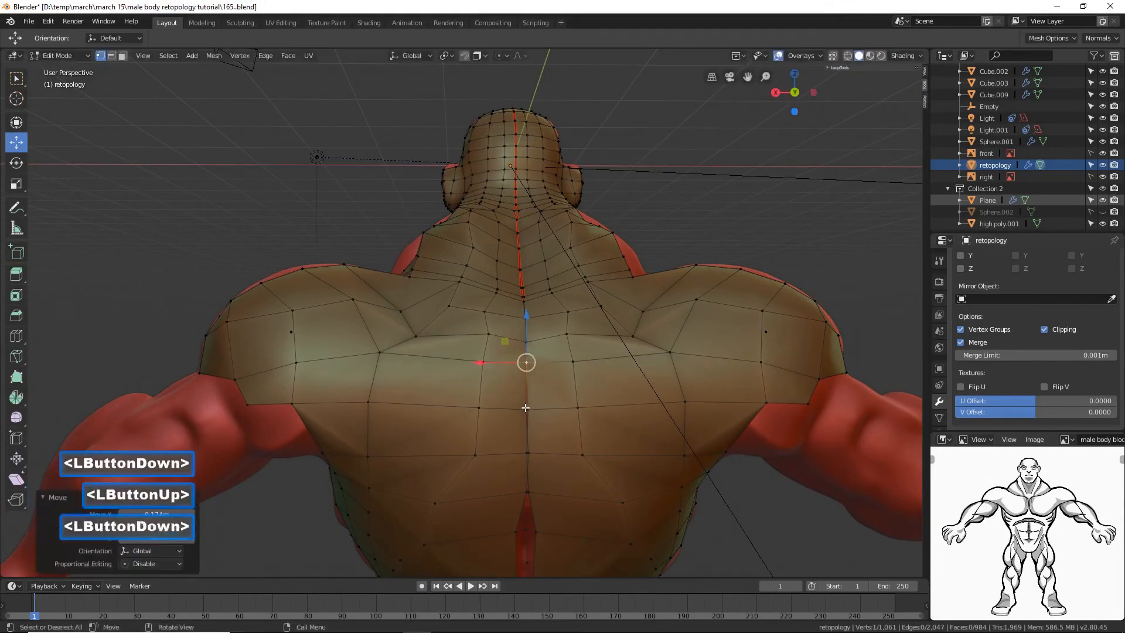
pyautogui.click(525, 408)
pyautogui.moveTo(491, 408); pyautogui.dragTo(504, 415)
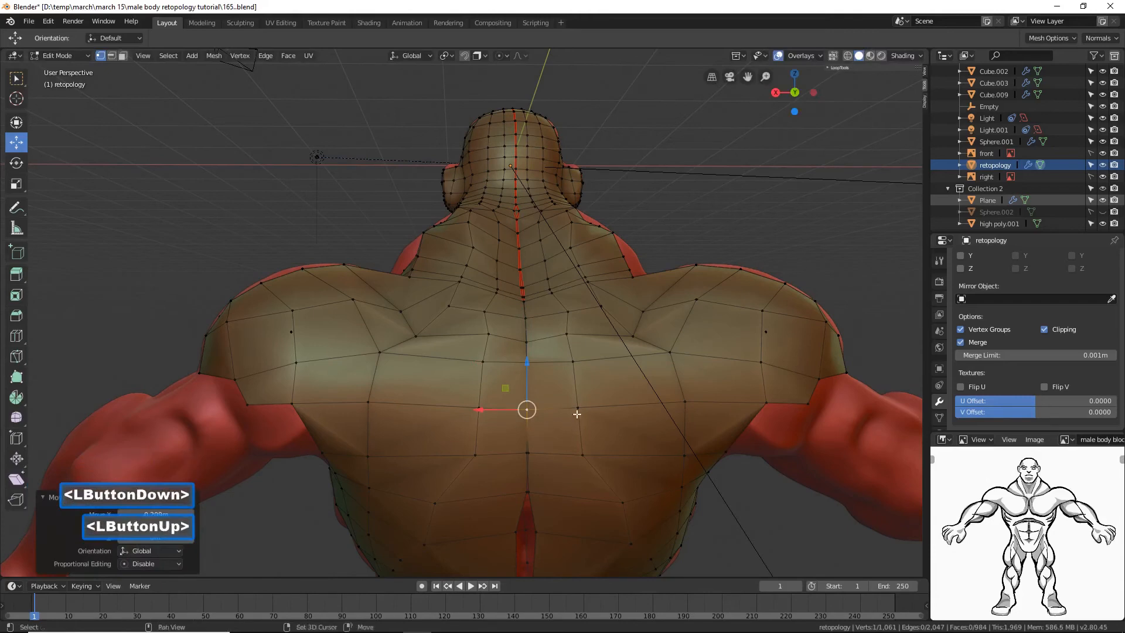
# Step: Close the mid-back gap by moving the centre vertices along the spine on X onto the mirror seam
pyautogui.keyDown('shift'); pyautogui.moveTo(576, 413); pyautogui.dragTo(573, 376, button='middle'); pyautogui.keyUp('shift')
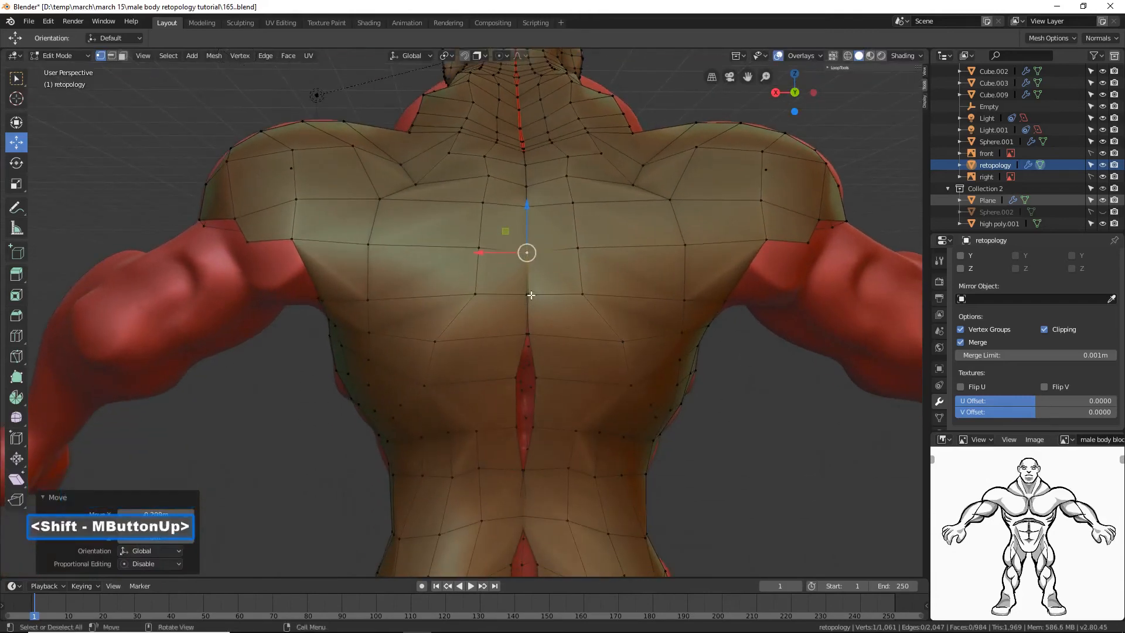
pyautogui.click(531, 295)
pyautogui.moveTo(484, 296); pyautogui.dragTo(505, 340)
pyautogui.click(525, 334)
pyautogui.click(514, 375)
pyautogui.moveTo(480, 377); pyautogui.dragTo(491, 378)
pyautogui.click(514, 427)
pyautogui.moveTo(478, 427); pyautogui.dragTo(499, 427)
# Step: Move the lower back's centre vertex along X onto the mirror seam and save as incremental version 166
pyautogui.keyDown('shift'); pyautogui.moveTo(565, 377); pyautogui.dragTo(553, 249, button='middle'); pyautogui.keyUp('shift')
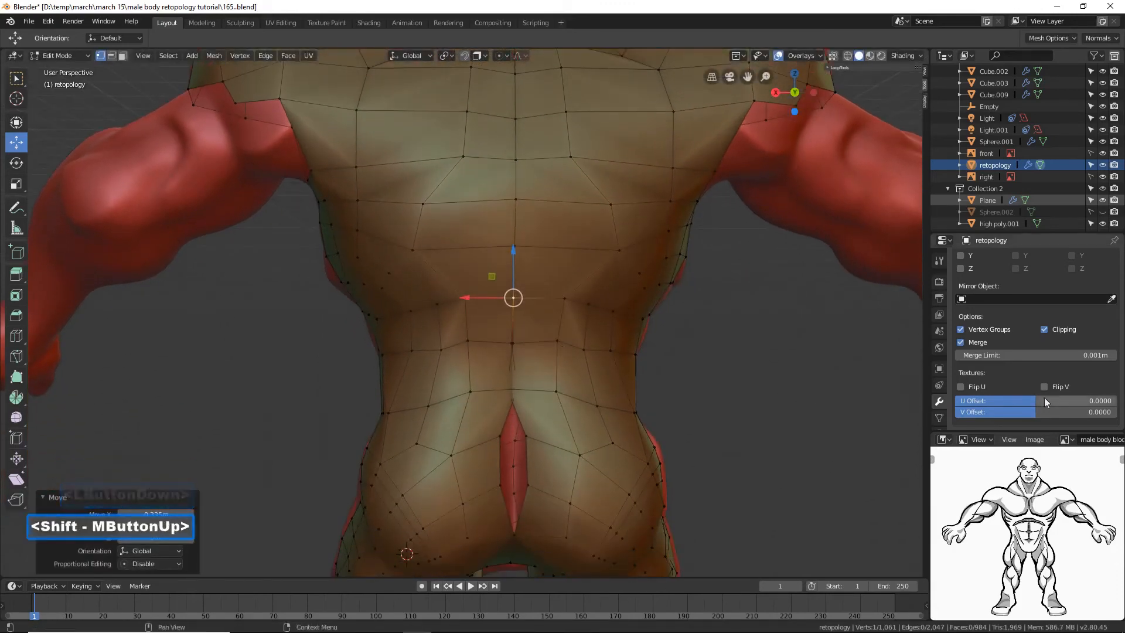
pyautogui.click(512, 343)
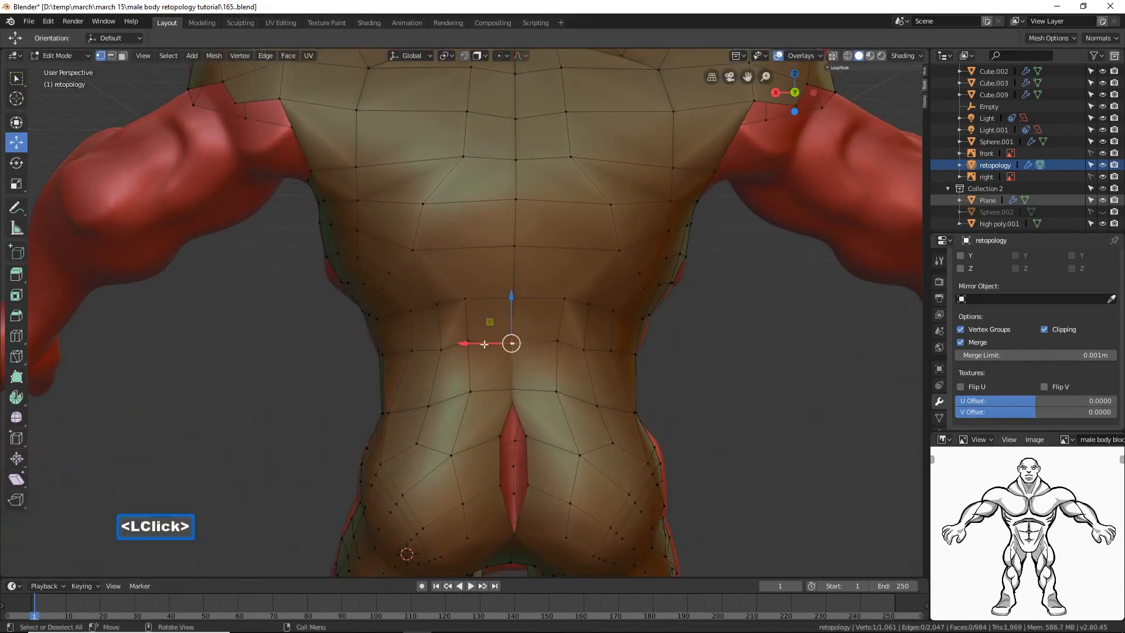
pyautogui.moveTo(471, 344); pyautogui.dragTo(486, 347)
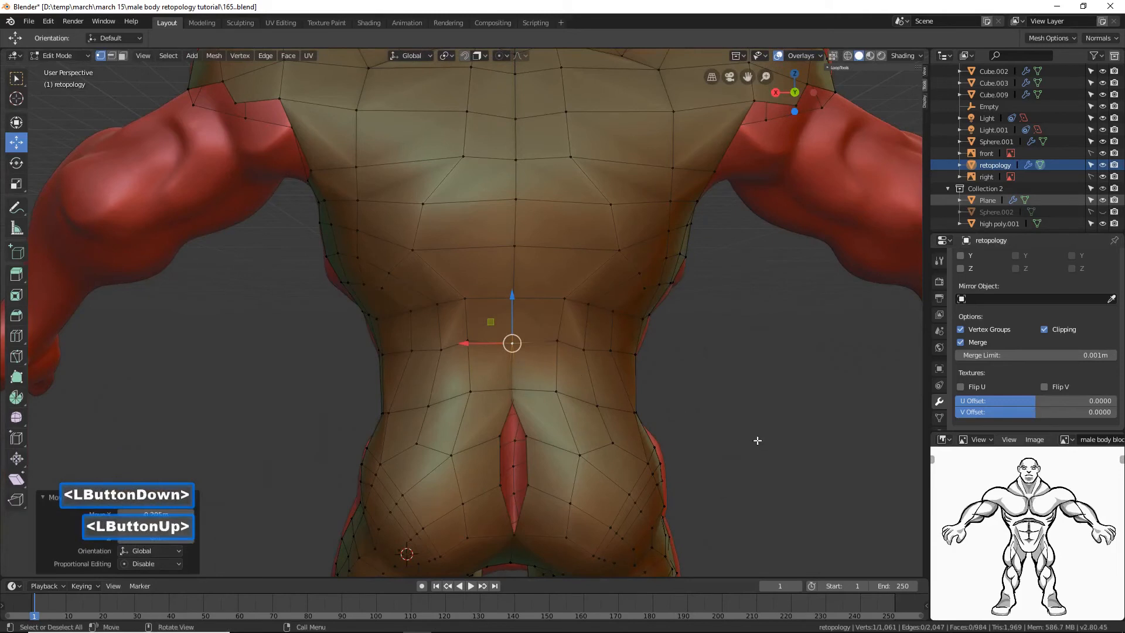
pyautogui.click(757, 440)
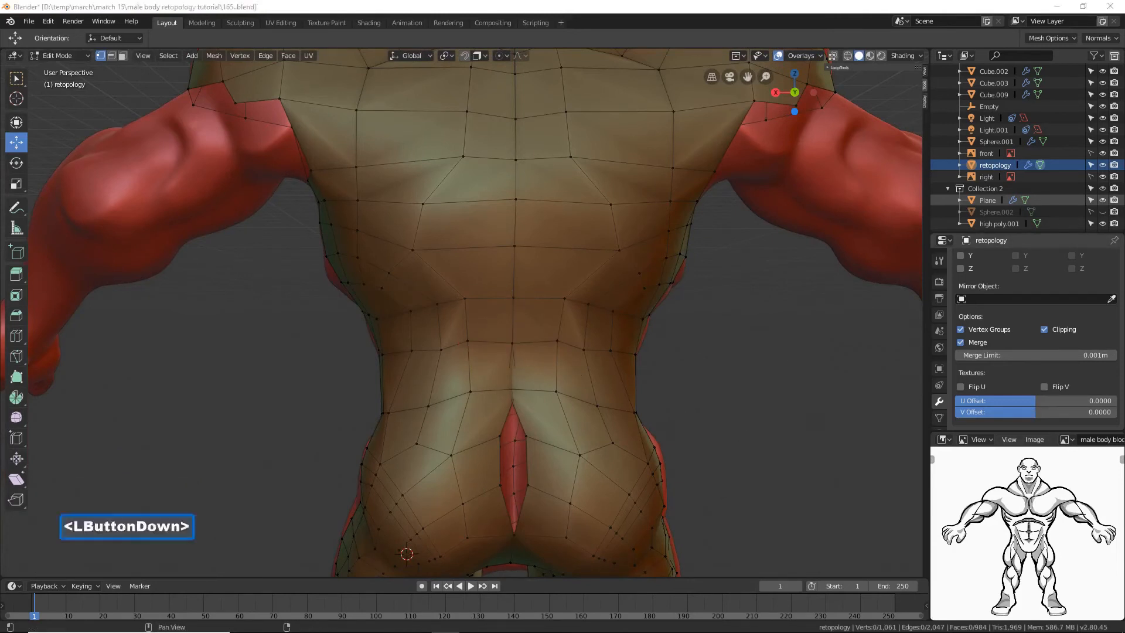
pyautogui.click(764, 423)
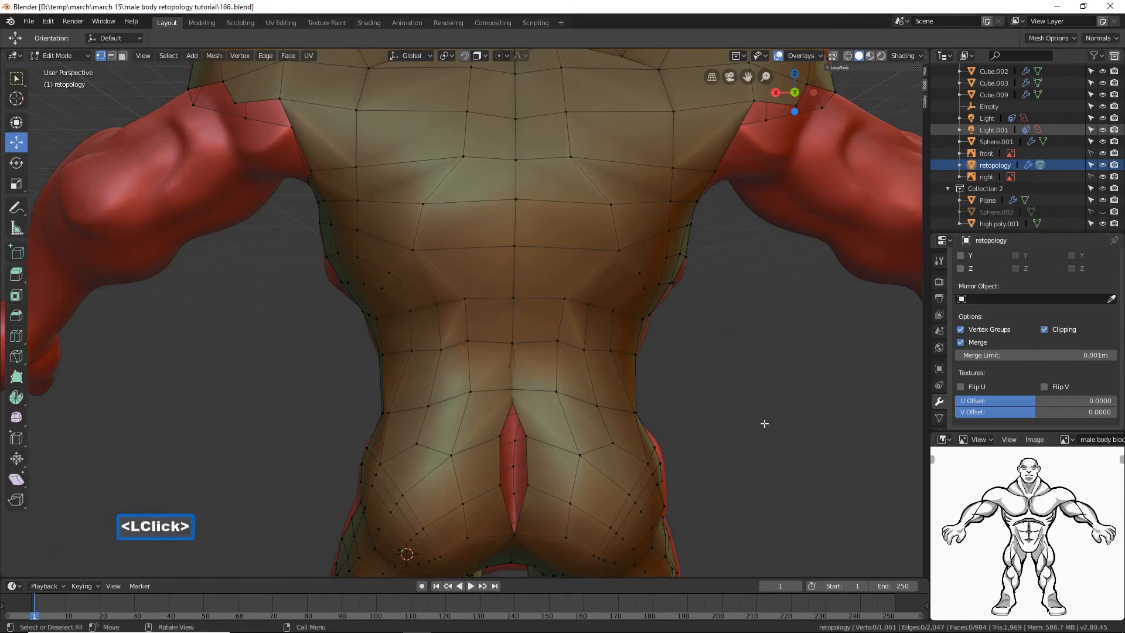
# Step: Close the gap between the buttocks by moving its two open centre vertices along X onto the mirror seam
pyautogui.click(499, 436)
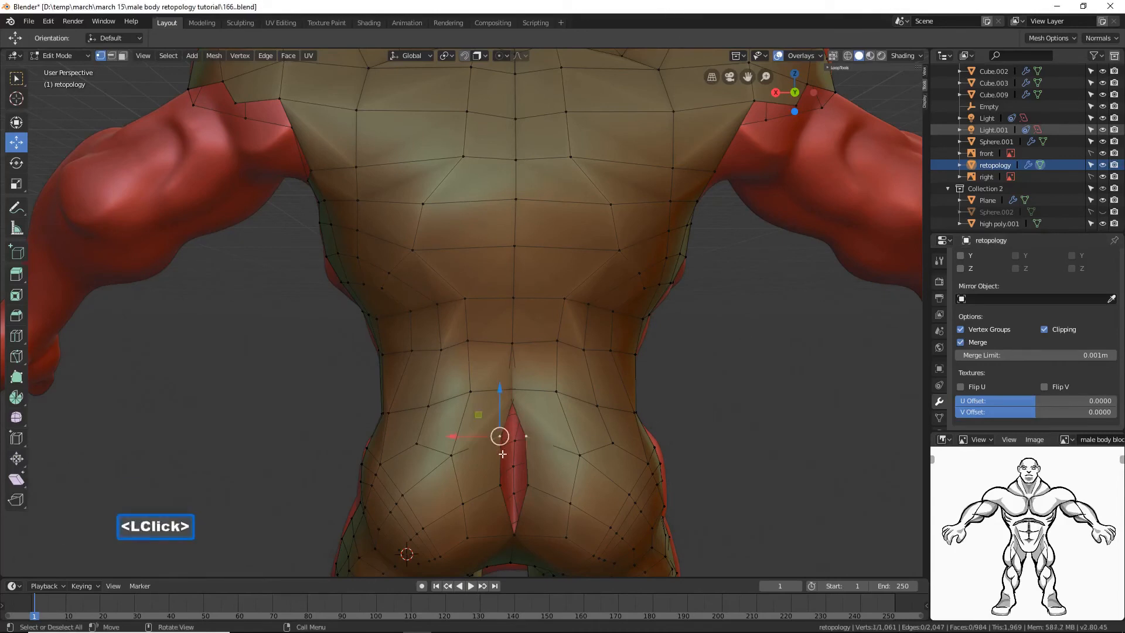
pyautogui.click(456, 435)
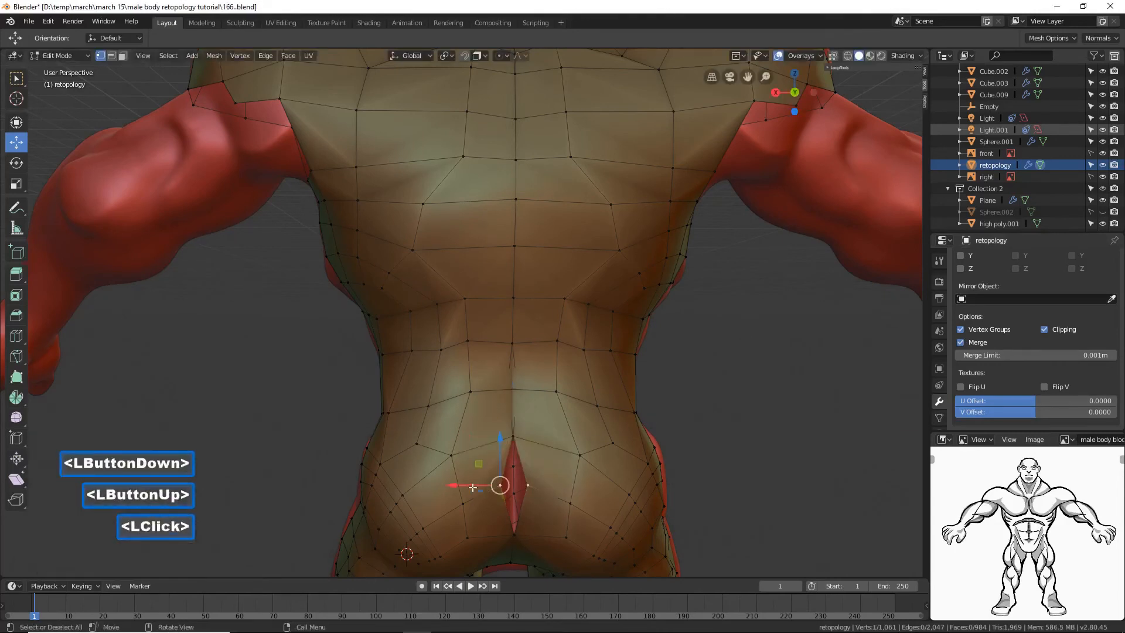
pyautogui.click(467, 485)
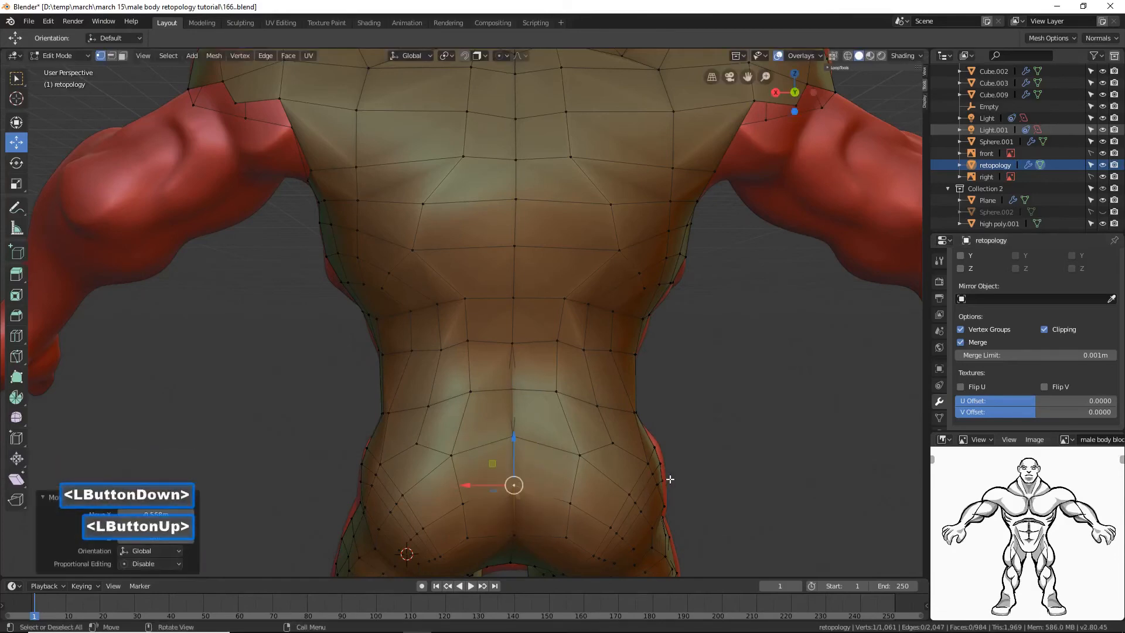
# Step: Move the remaining off-centre vertex above the buttocks along X onto the mirror seam and save as incremental version 167
pyautogui.keyDown('shift'); pyautogui.moveTo(701, 470); pyautogui.dragTo(708, 381, button='middle'); pyautogui.keyUp('shift')
pyautogui.click(769, 401)
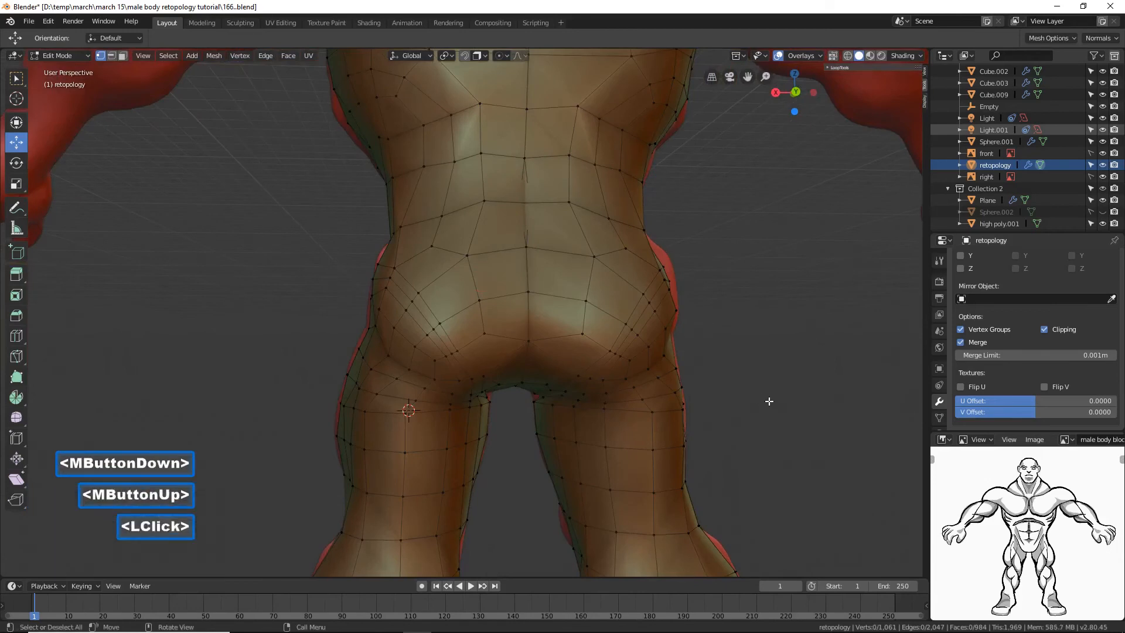
pyautogui.click(530, 203)
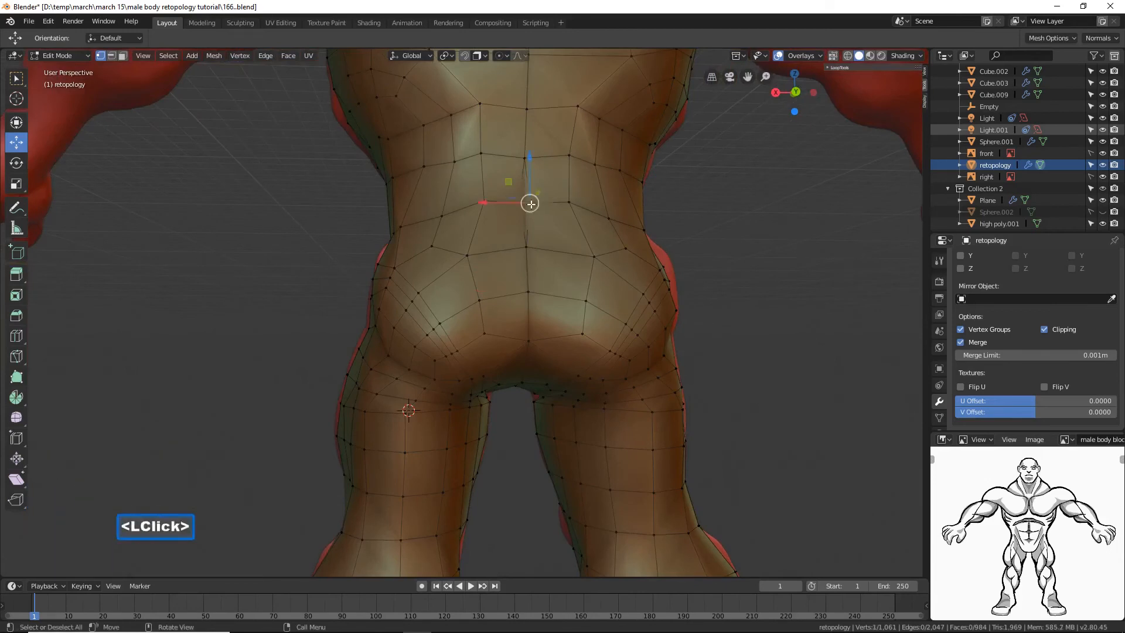
pyautogui.moveTo(497, 208); pyautogui.dragTo(454, 206)
pyautogui.click(810, 382)
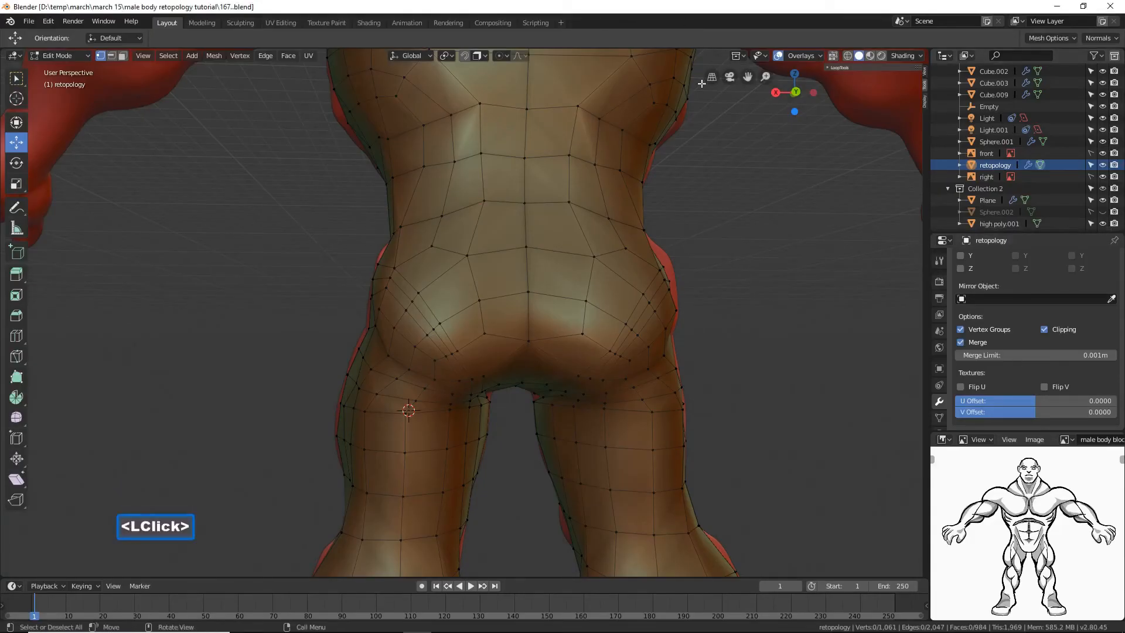
# Step: Loop-select the open boundary edges of the retopology mesh at the upper arm, save as incremental version 168, and clear the selection
pyautogui.keyDown('ctrl'); pyautogui.moveTo(728, 183); pyautogui.dragTo(637, 215, button='middle'); pyautogui.keyUp('ctrl')
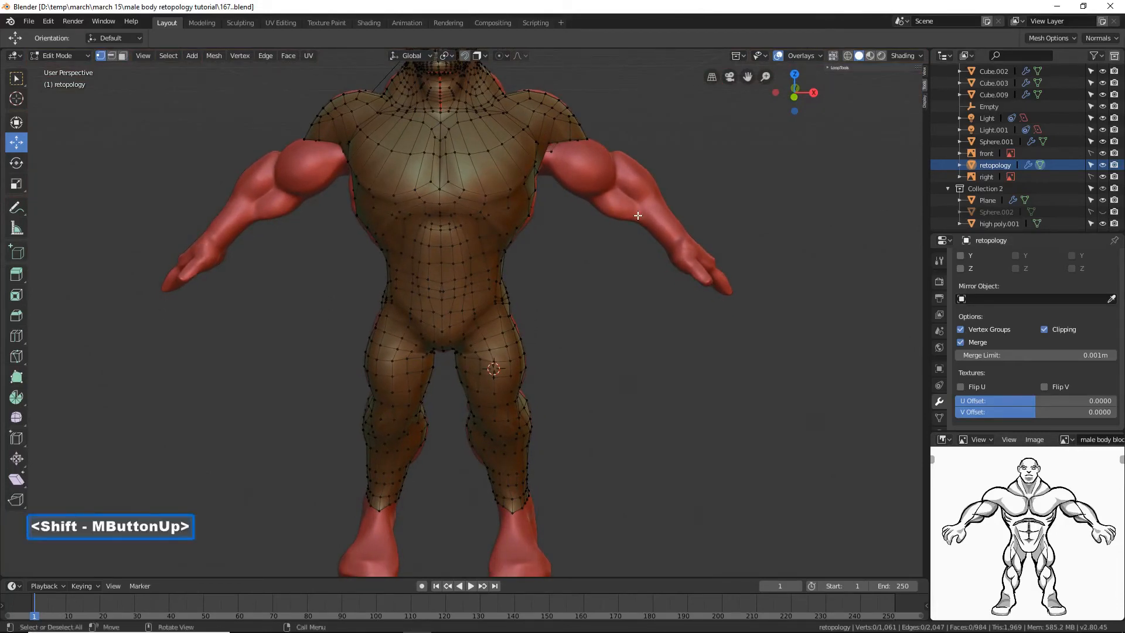
pyautogui.click(69, 52)
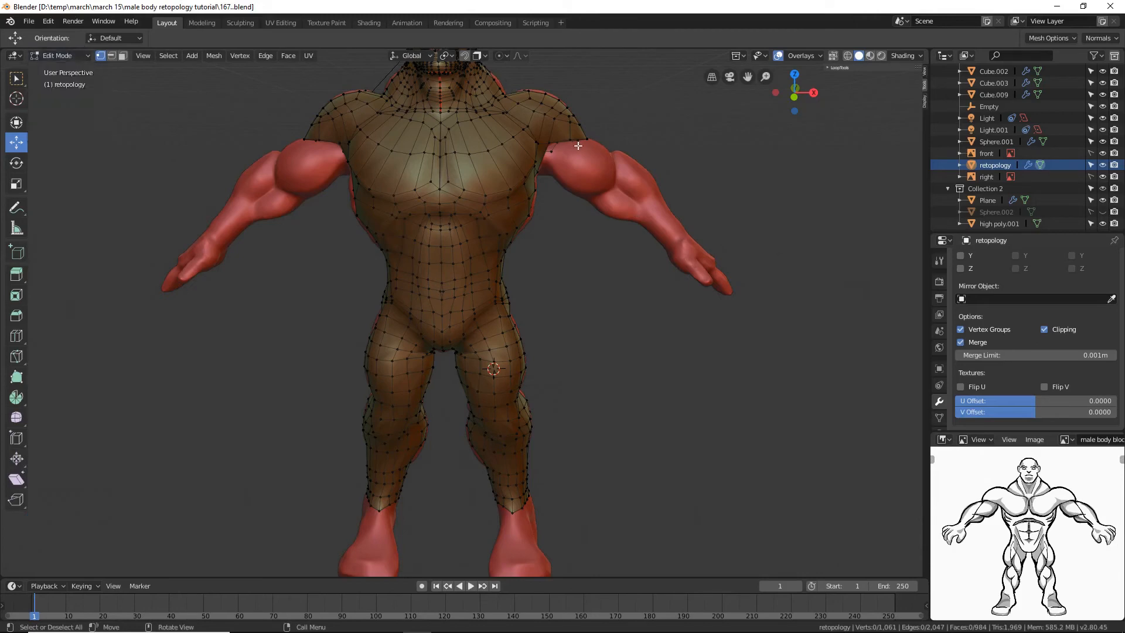
pyautogui.moveTo(673, 171)
pyautogui.keyDown('ctrl'); pyautogui.mouseDown(button='middle')
pyautogui.moveTo(682, 158)
pyautogui.moveTo(674, 163)
pyautogui.mouseUp(button='middle'); pyautogui.keyUp('ctrl')
pyautogui.moveTo(674, 163); pyautogui.dragTo(637, 174, button='middle')
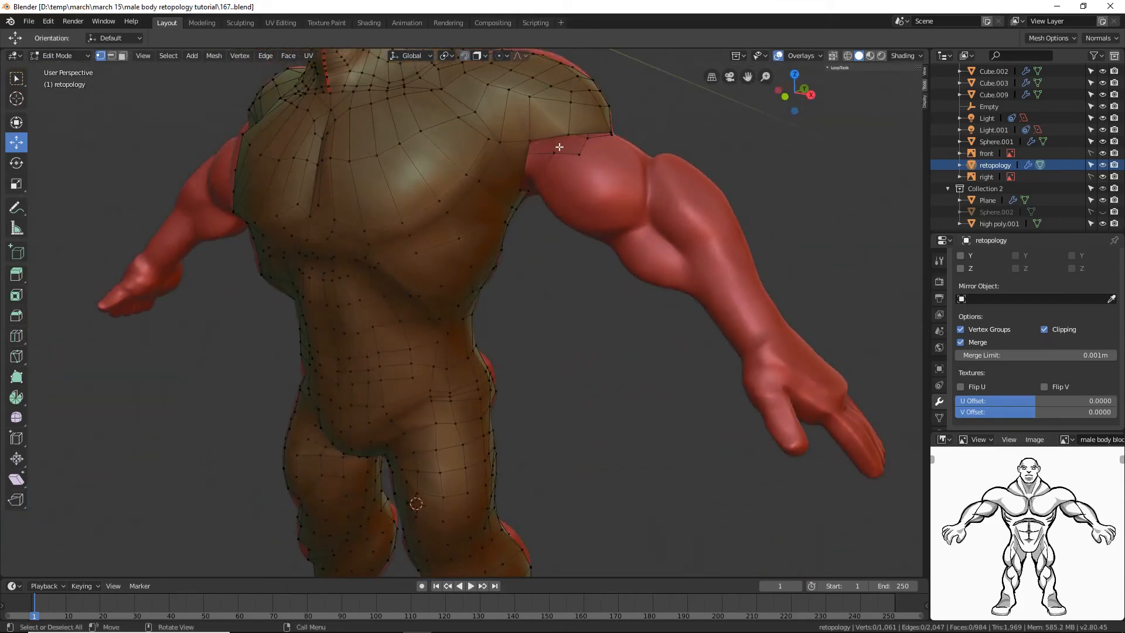
pyautogui.moveTo(559, 147); pyautogui.dragTo(587, 155, button='middle')
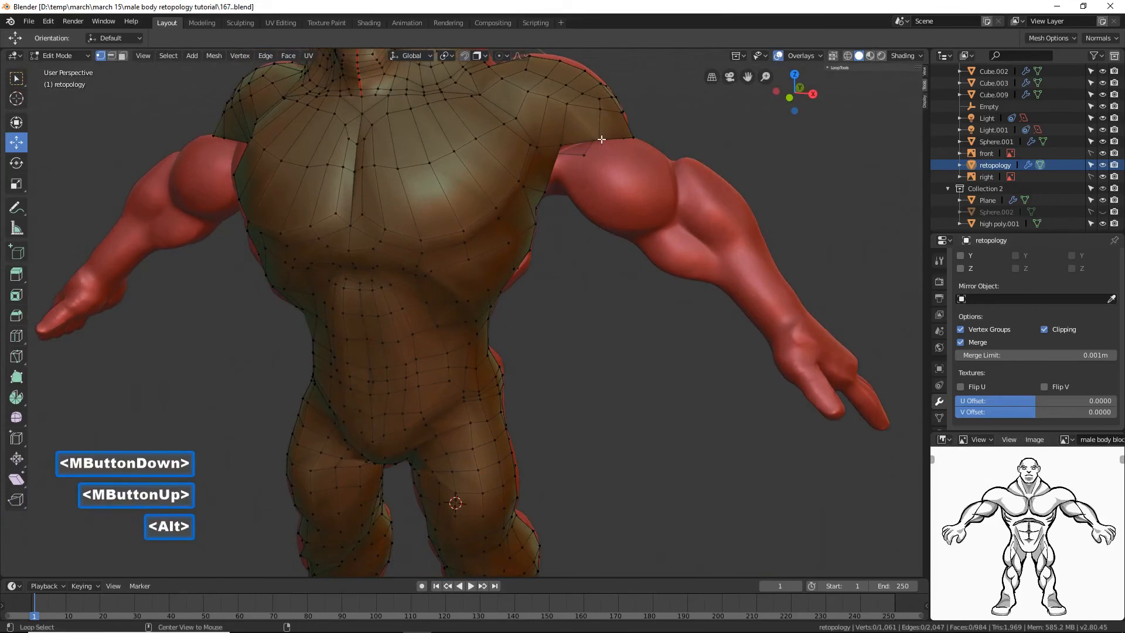
pyautogui.keyDown('alt'); pyautogui.click(587, 140); pyautogui.keyUp('alt')
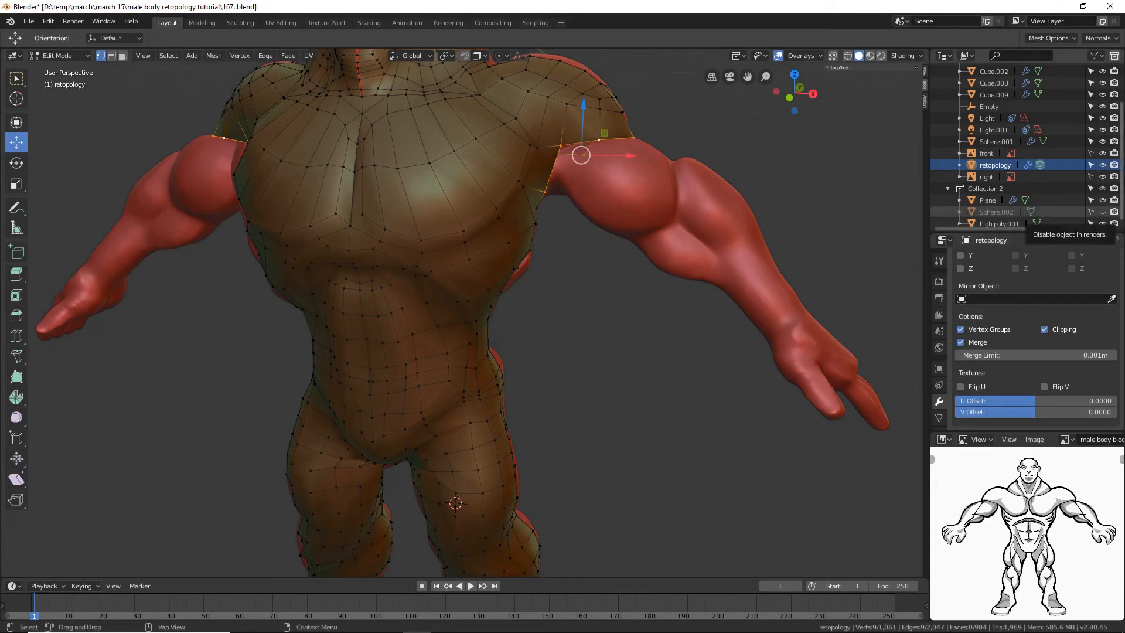
pyautogui.click(661, 318)
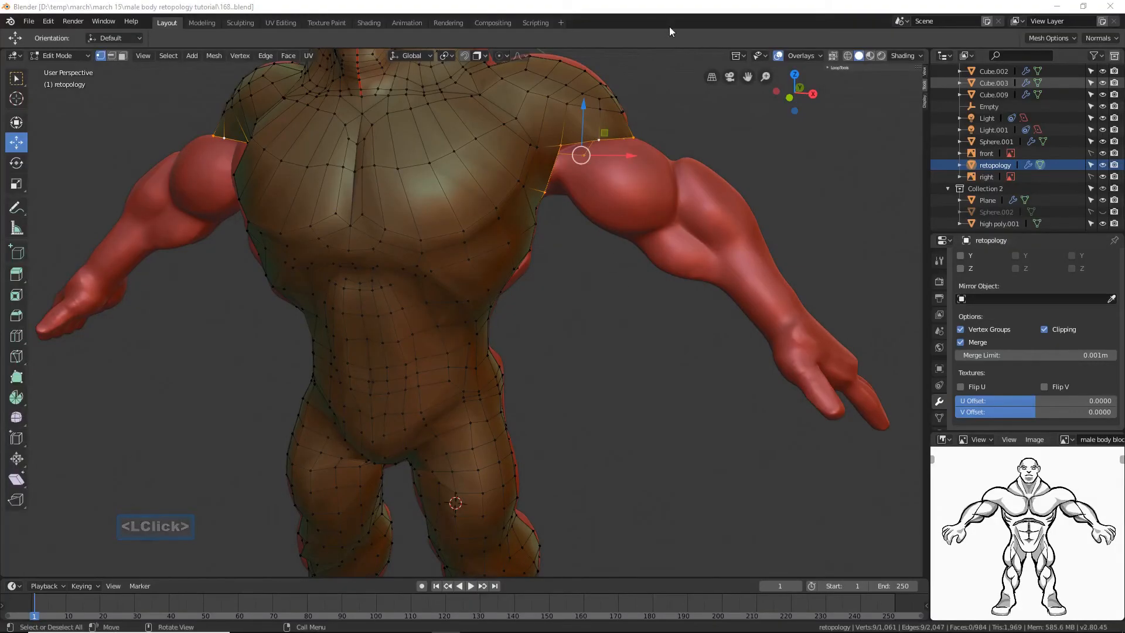
pyautogui.click(668, 331)
# Step: Add a single horizontal loop cut across the upper back, level with the armpit opening, without sliding it
pyautogui.moveTo(689, 369); pyautogui.dragTo(472, 349, button='middle')
pyautogui.click(530, 315)
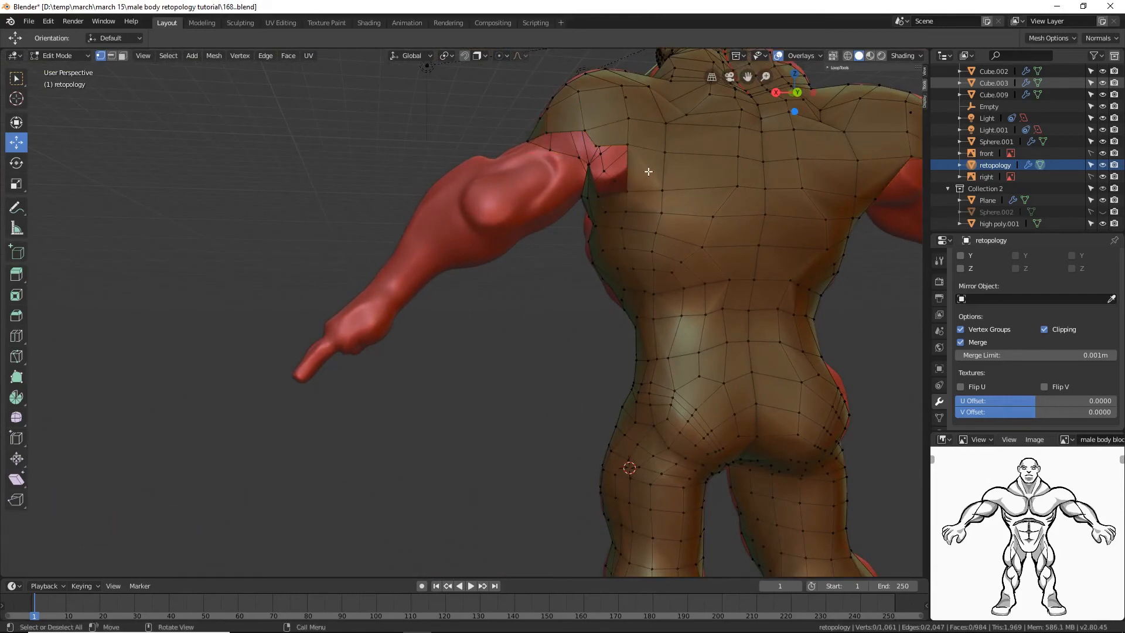
pyautogui.press('ctrl')
pyautogui.hotkey('ctrl', 'r')
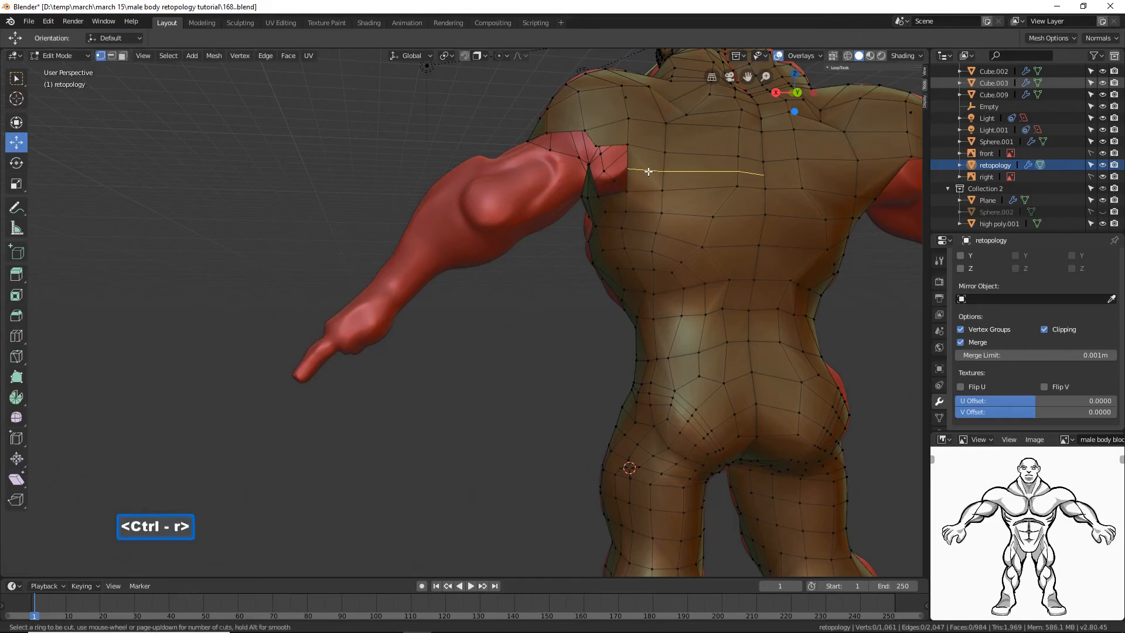
pyautogui.click(648, 171)
pyautogui.click(644, 175)
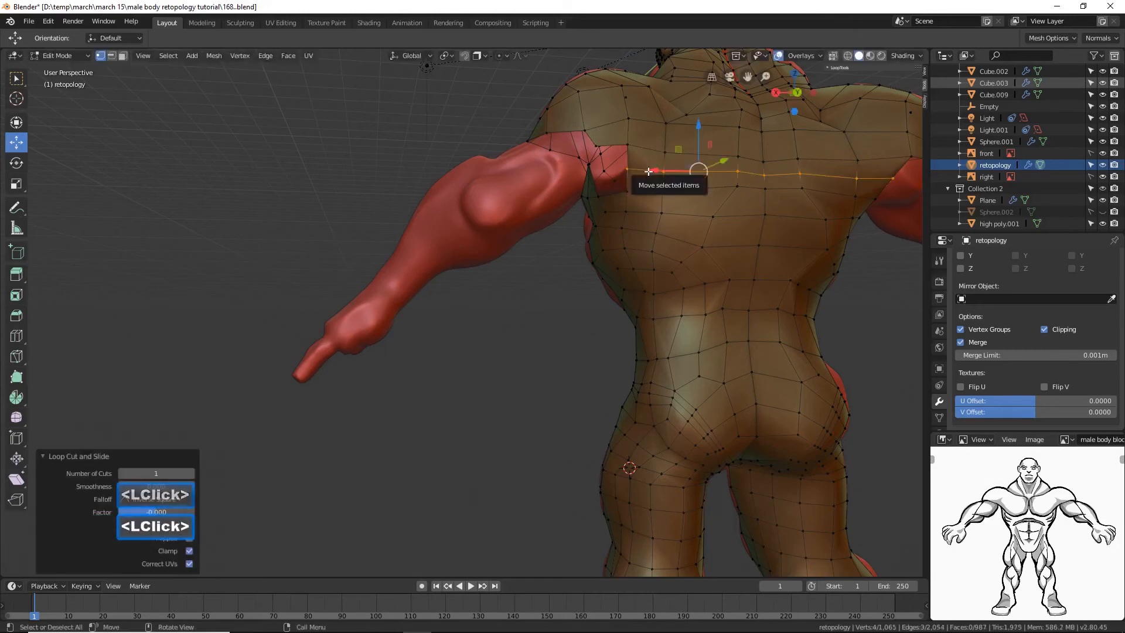
pyautogui.click(510, 410)
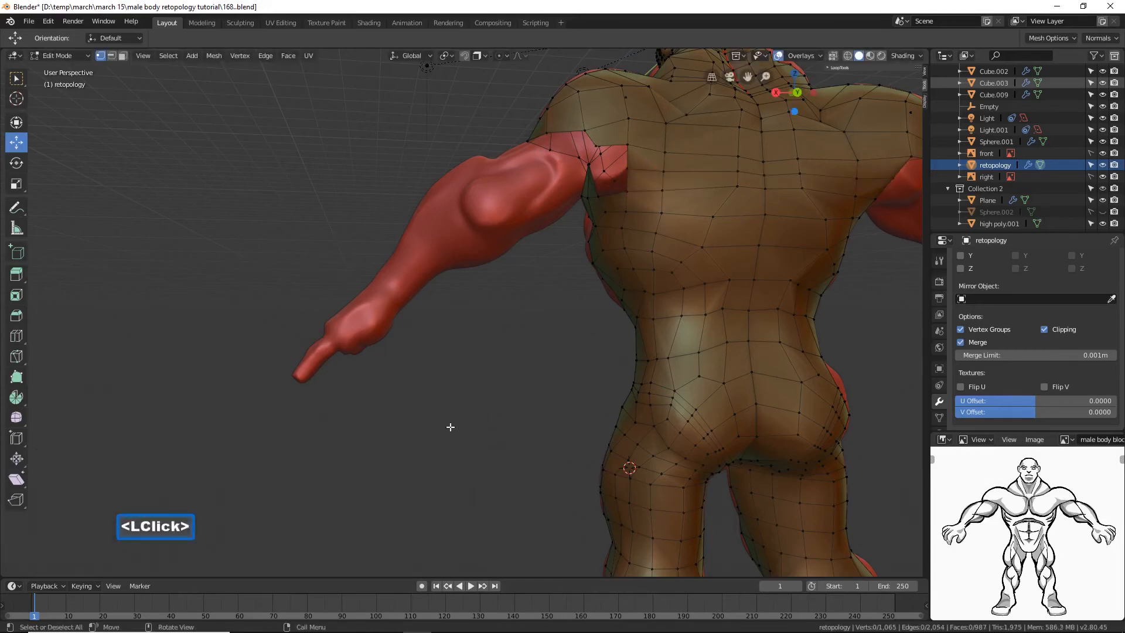
# Step: Loop-select the shoulder opening's open boundary edges to check their vertex count, clear the selection, and save as incremental version 170
pyautogui.moveTo(378, 449); pyautogui.dragTo(572, 449, button='middle')
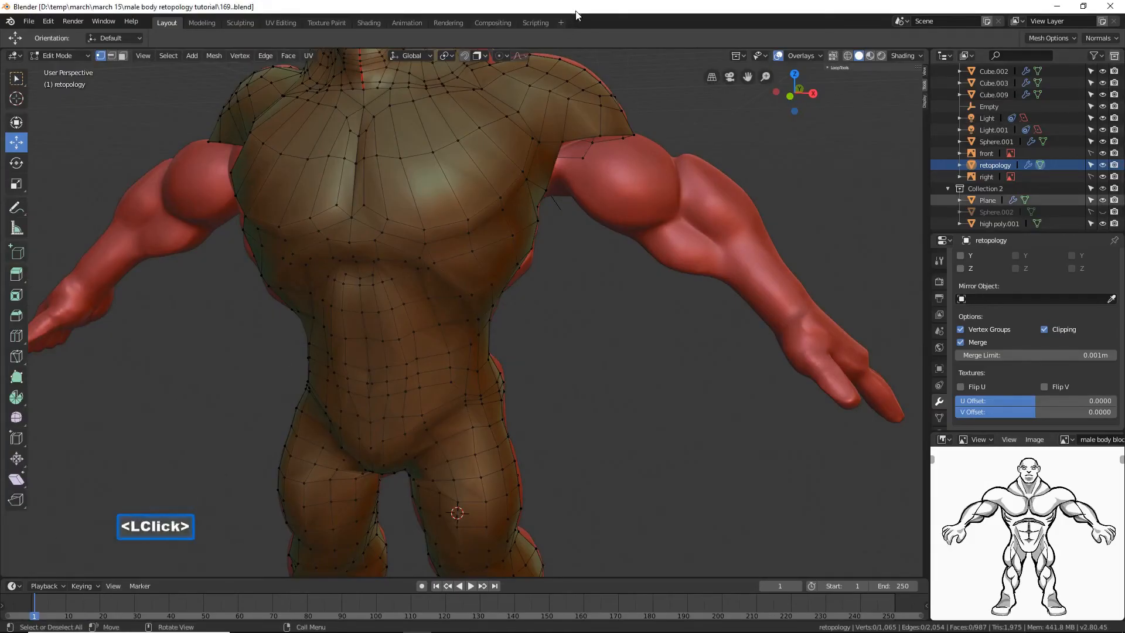
pyautogui.keyDown('alt'); pyautogui.click(577, 139); pyautogui.keyUp('alt')
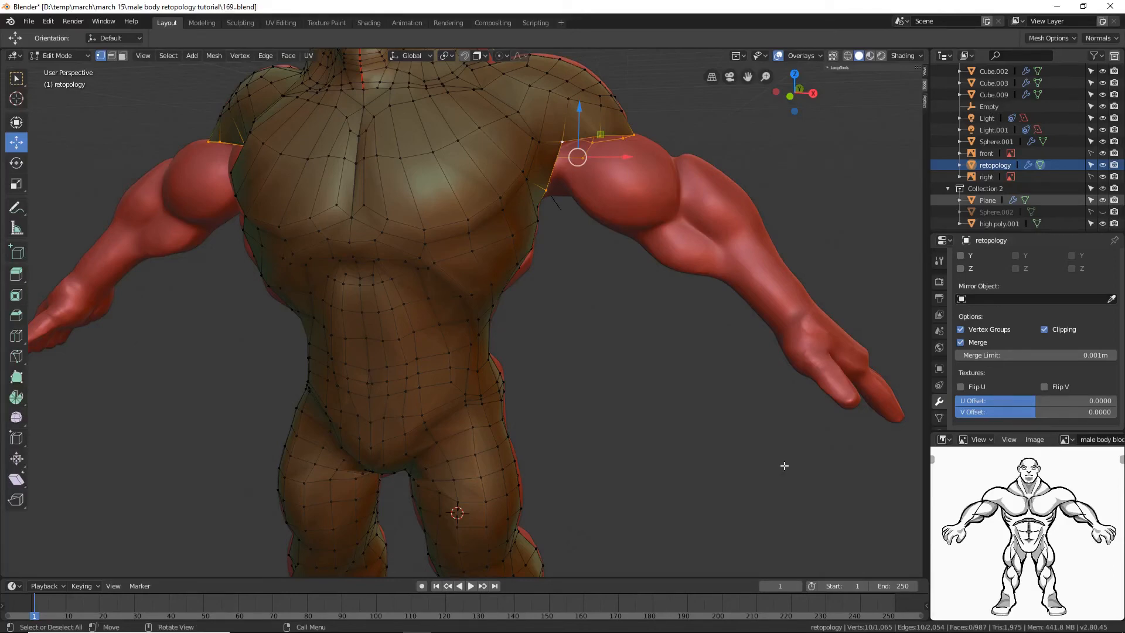
pyautogui.moveTo(765, 431); pyautogui.dragTo(719, 418, button='middle')
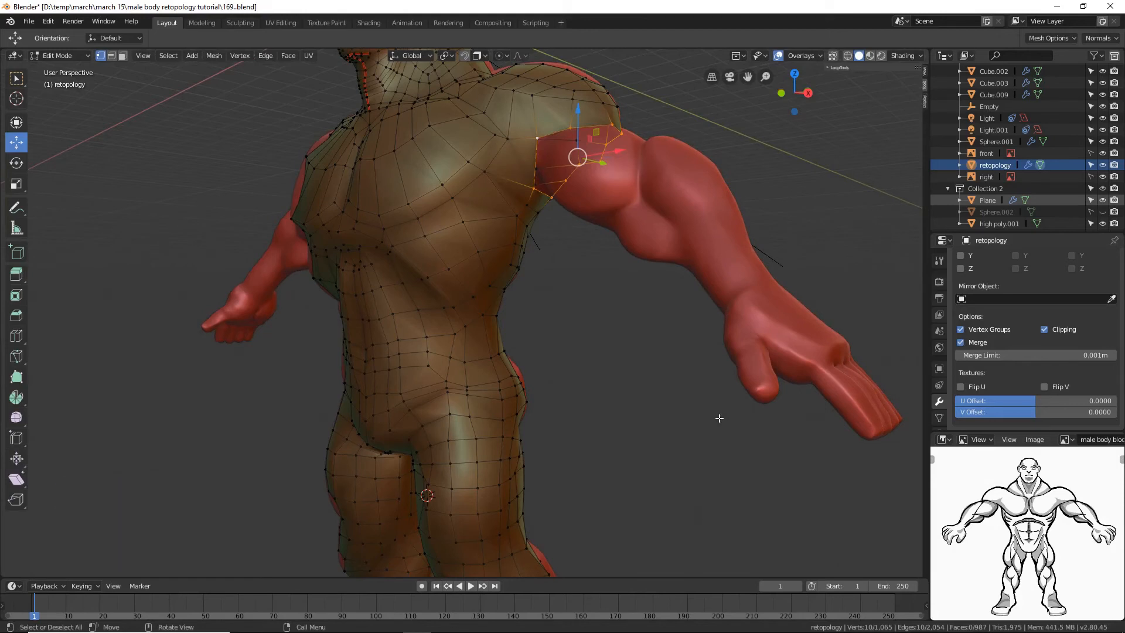
pyautogui.click(719, 418)
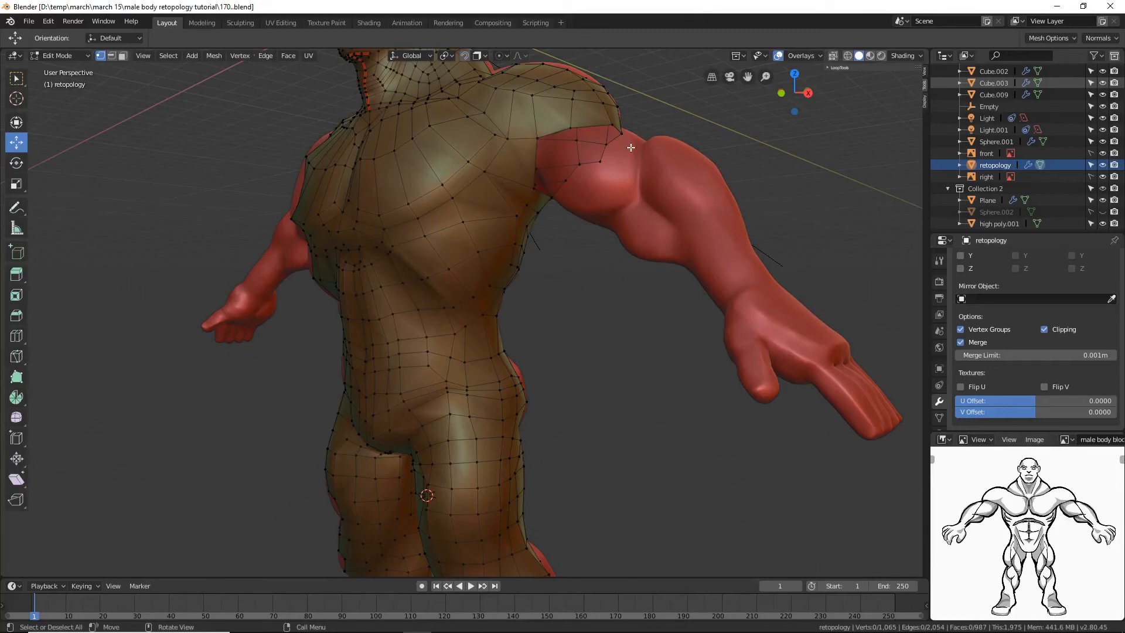
# Step: Switch the retopology mesh to Object Mode and place the 3D cursor on the upper arm beside the shoulder opening
pyautogui.click(76, 54)
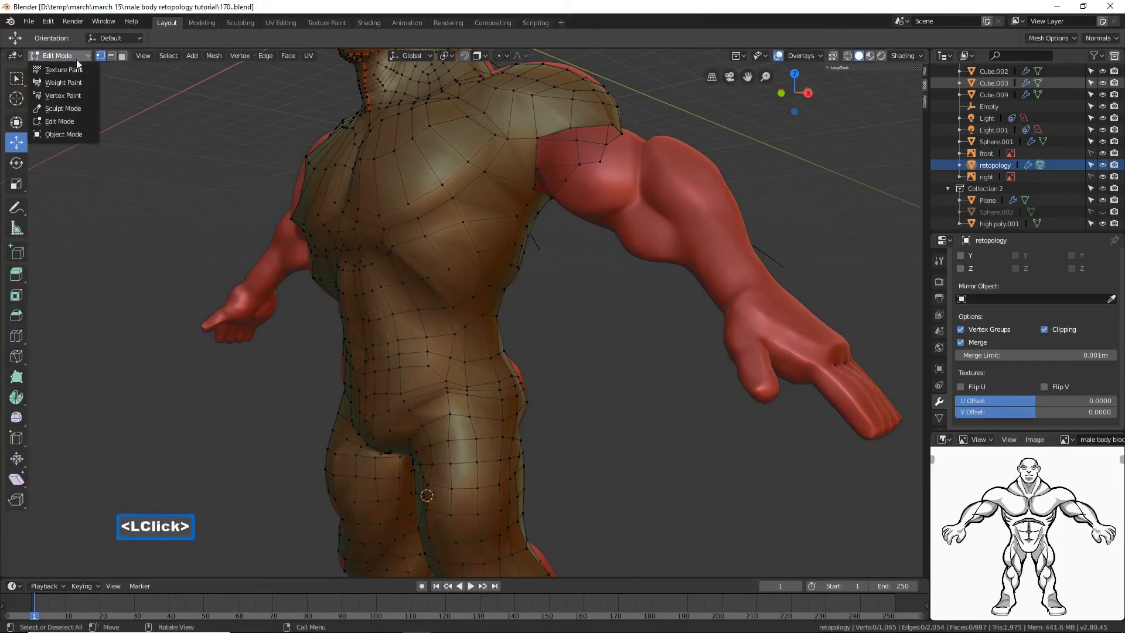
pyautogui.click(78, 136)
pyautogui.moveTo(506, 249)
pyautogui.mouseDown(button='middle')
pyautogui.moveTo(459, 241)
pyautogui.moveTo(525, 240)
pyautogui.mouseUp(button='middle')
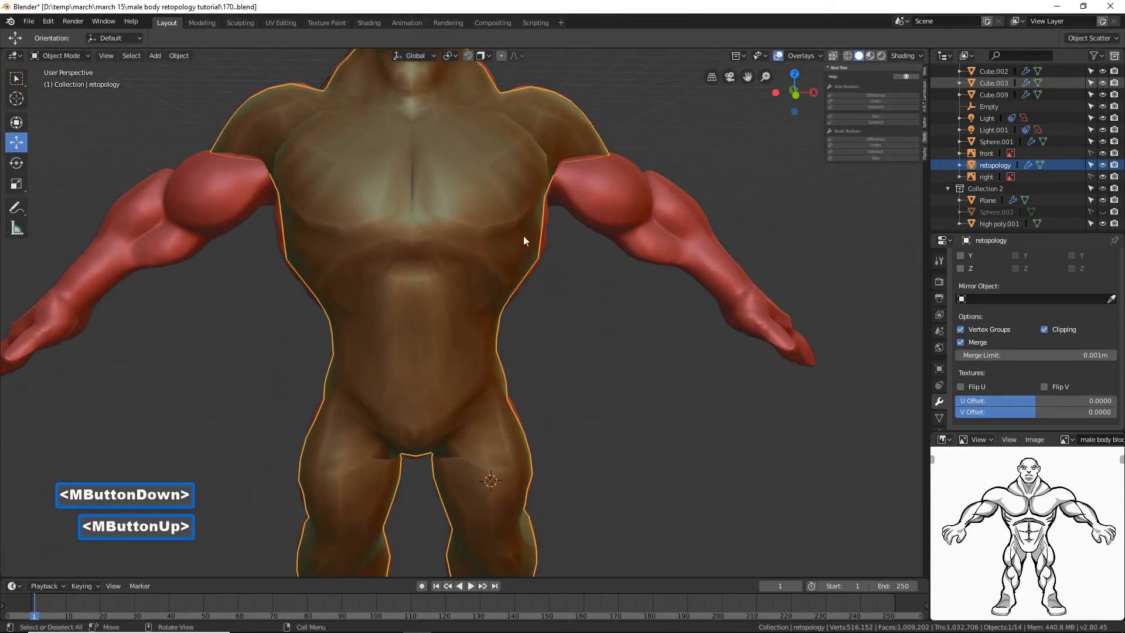
pyautogui.keyDown('shift'); pyautogui.rightClick(621, 192); pyautogui.keyUp('shift')
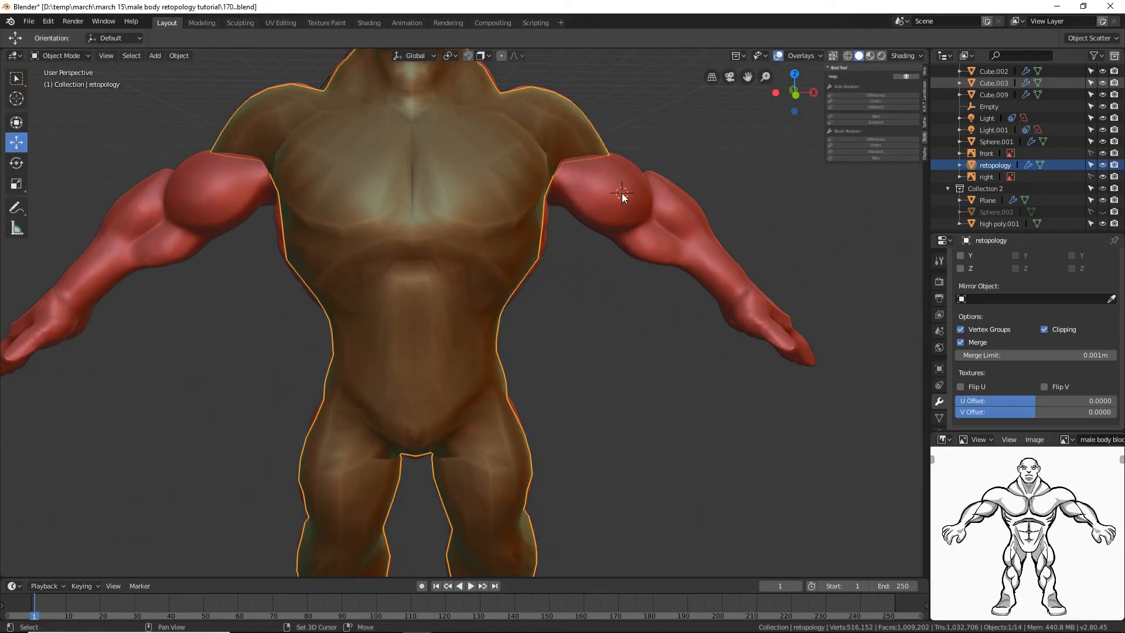
# Step: Add a cylinder at the 3D cursor with 10 vertices and cap fill type Nothing, deselect it, and save as incremental version 171
pyautogui.hotkey('shift', 'a')
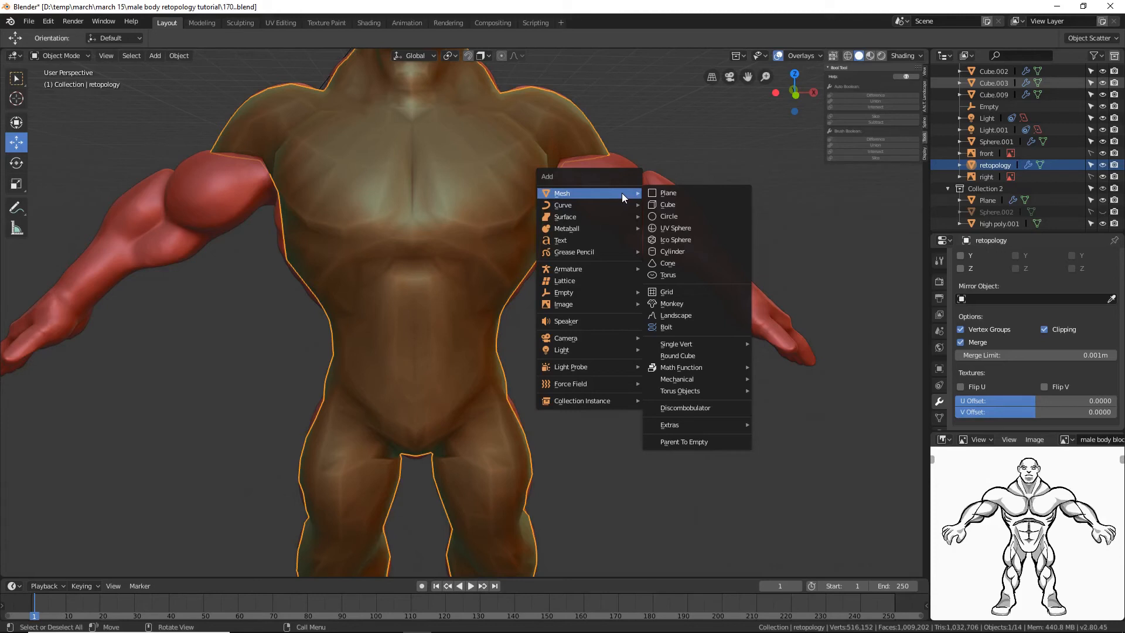
pyautogui.click(707, 250)
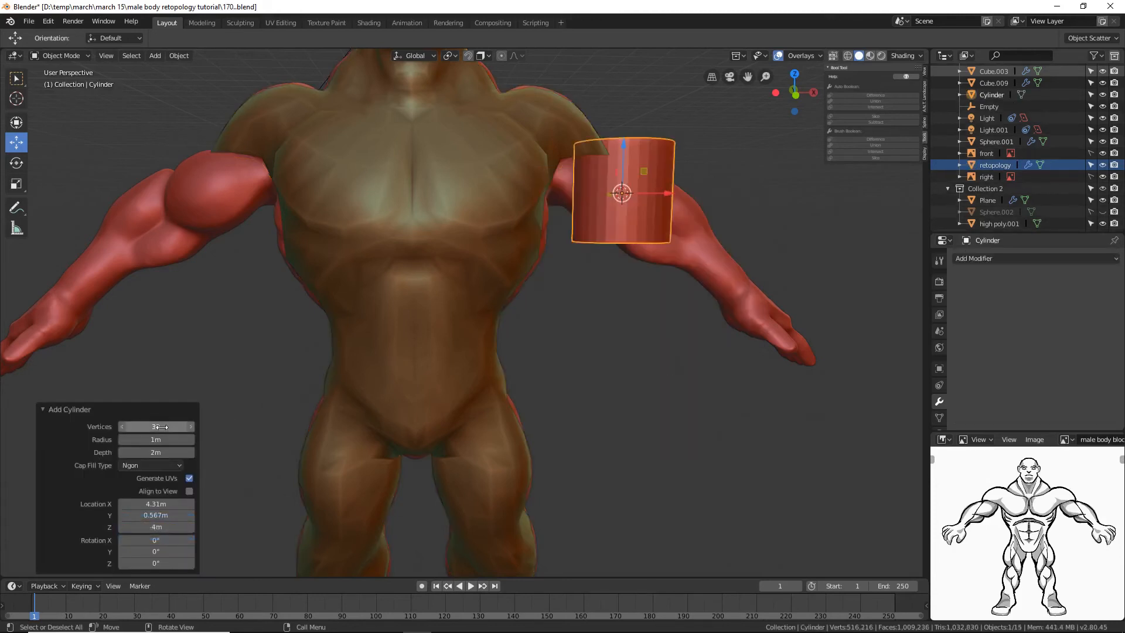
pyautogui.click(157, 427)
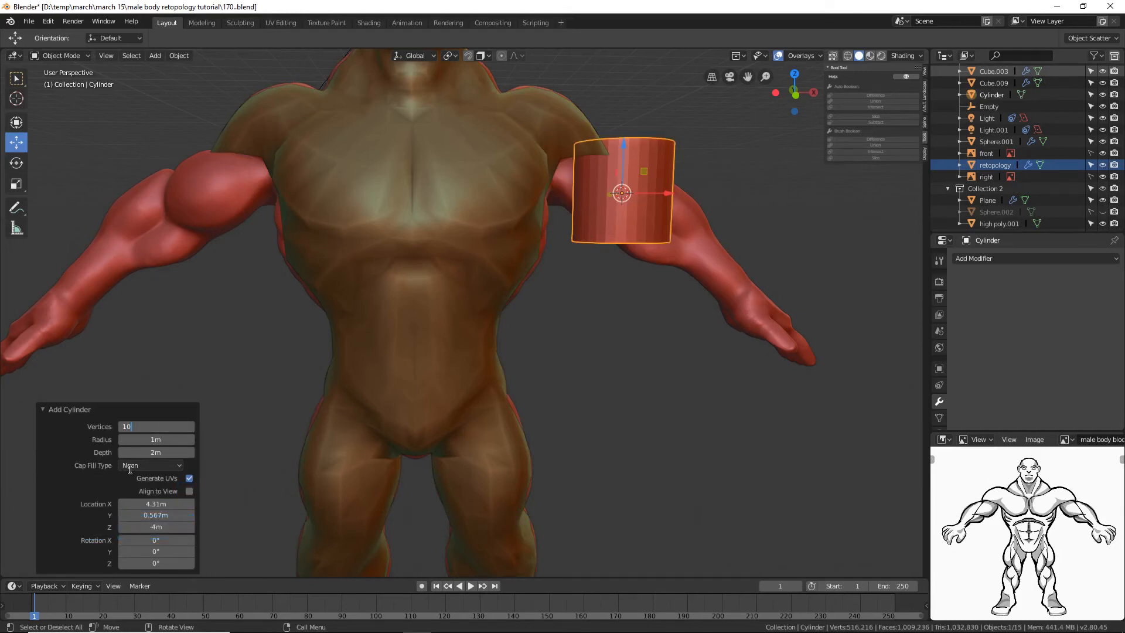
pyautogui.click(180, 466)
pyautogui.click(181, 467)
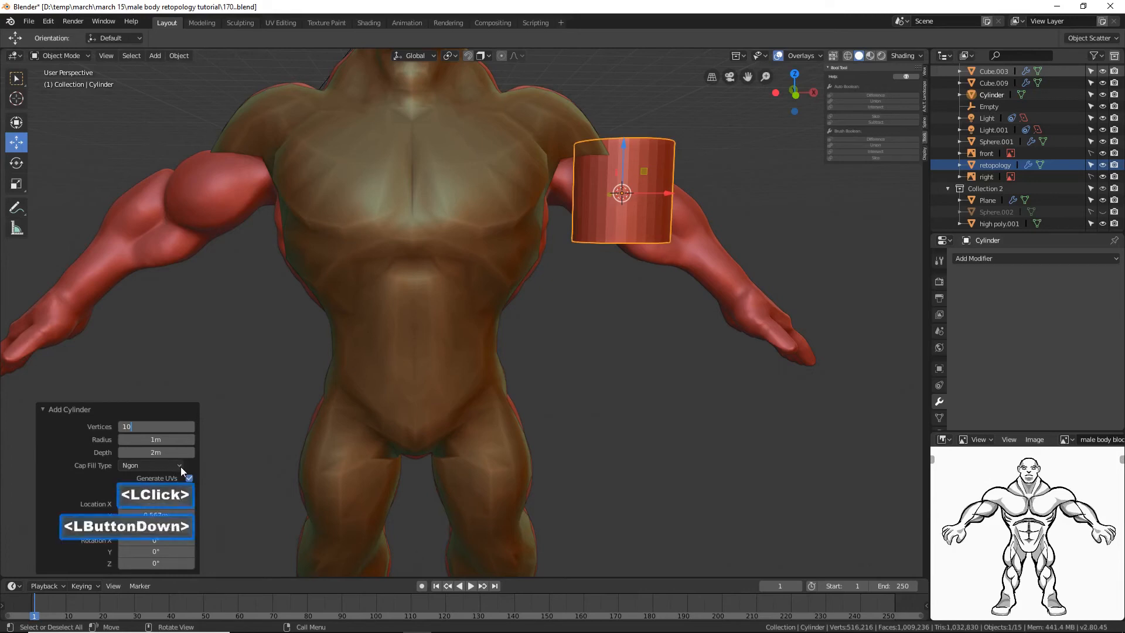
pyautogui.click(166, 479)
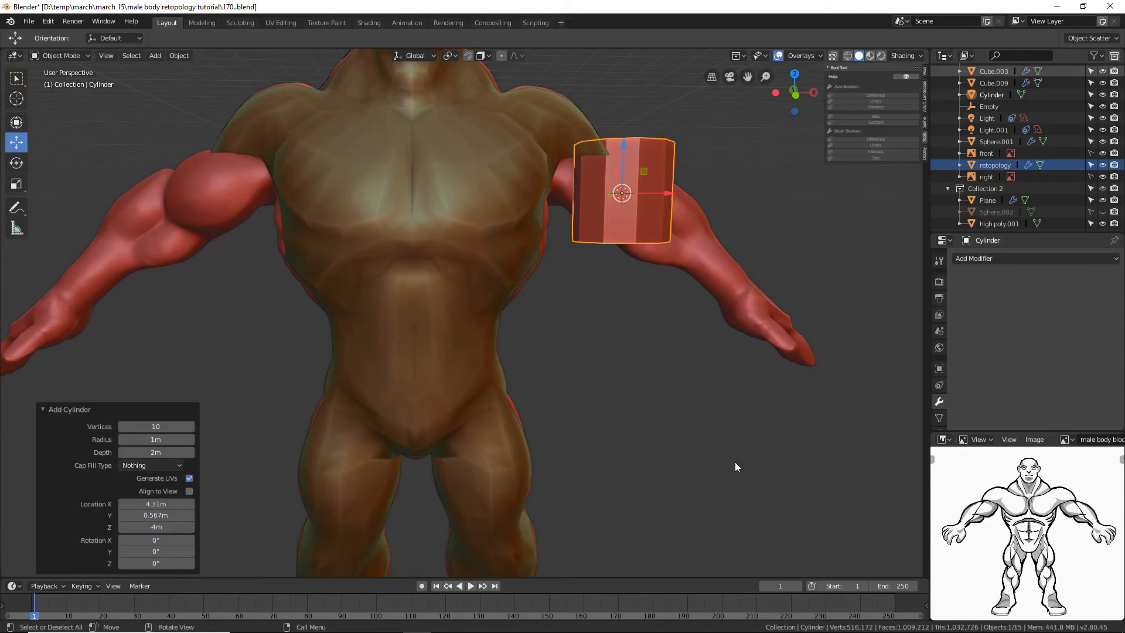
pyautogui.click(768, 459)
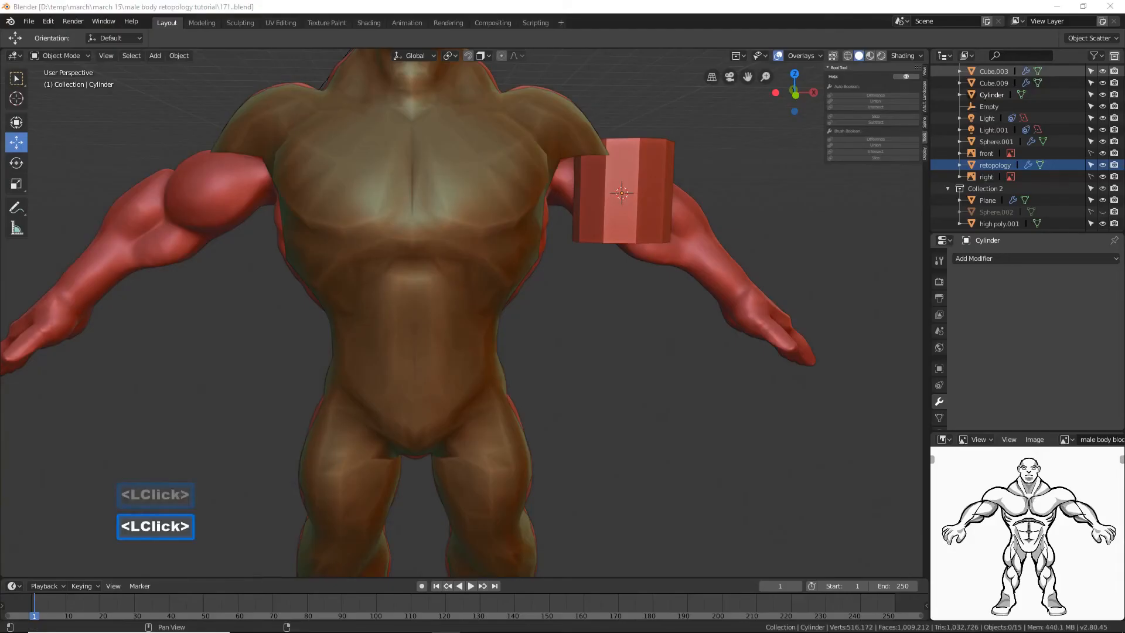
# Step: Flatten the cylinder along Z to less than half its height, and scale it down uniformly to about 0.64 into a small ring
pyautogui.click(661, 209)
pyautogui.press('s')
pyautogui.press('z')
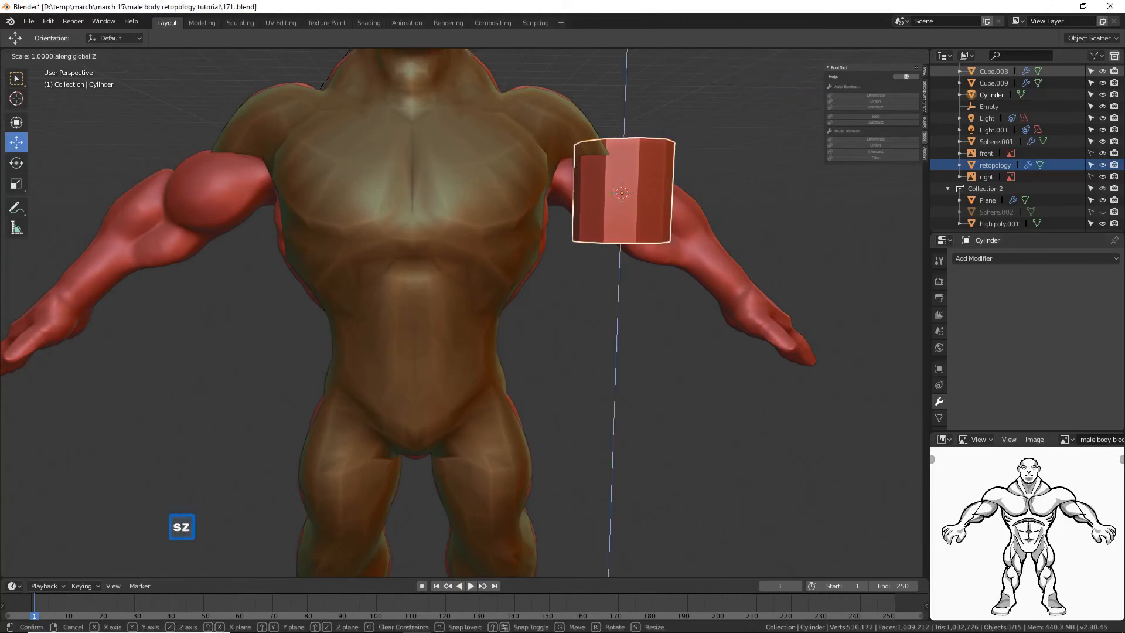
pyautogui.click(746, 213)
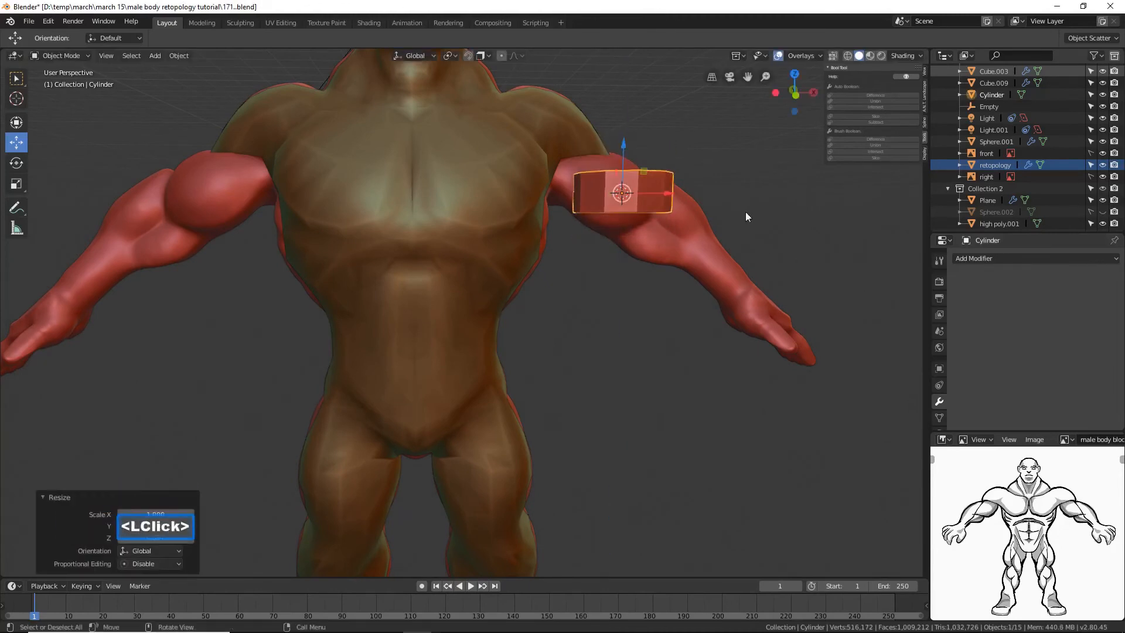
pyautogui.press('s')
pyautogui.click(742, 218)
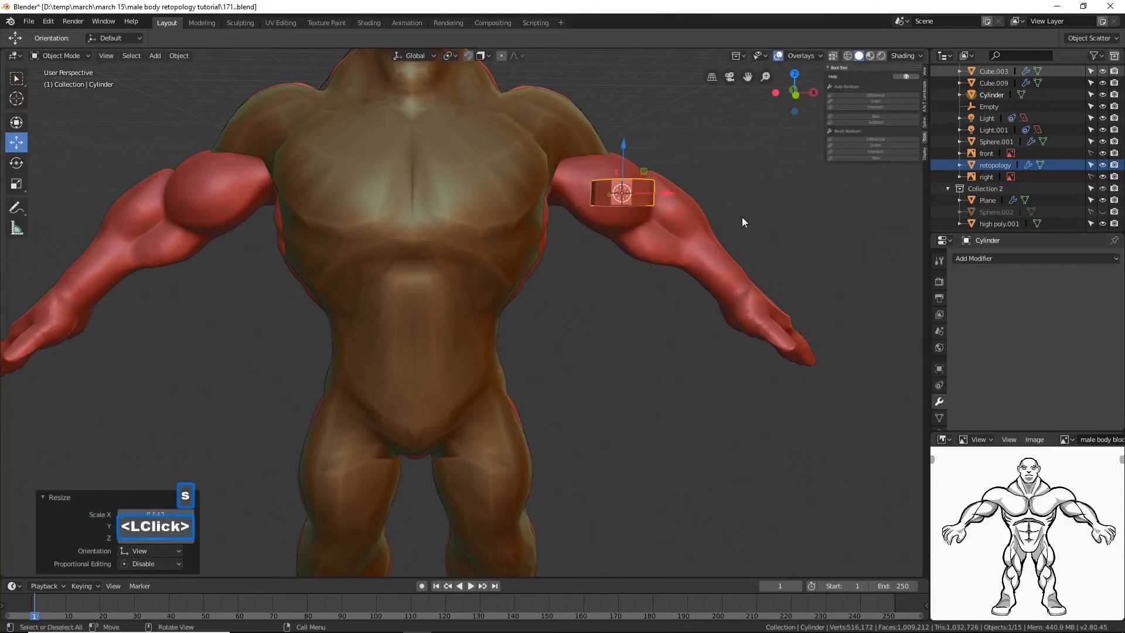
# Step: Rotate the cylinder by about -62°, scale it down and move it in depth to surround the character's left upper arm
pyautogui.press('r')
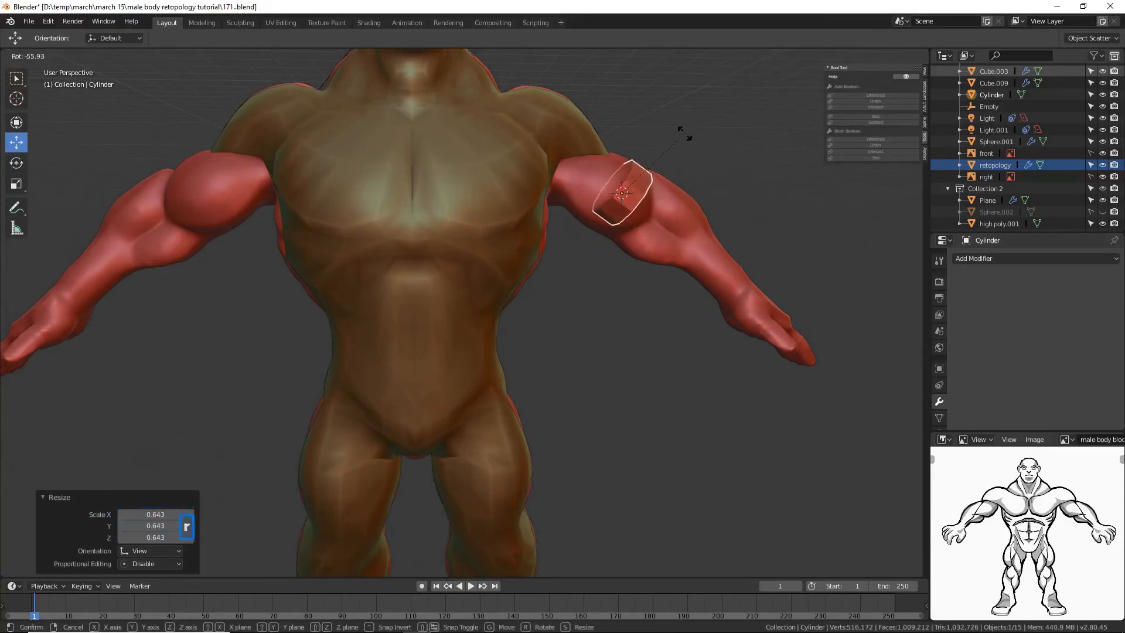
pyautogui.click(675, 136)
pyautogui.press('s')
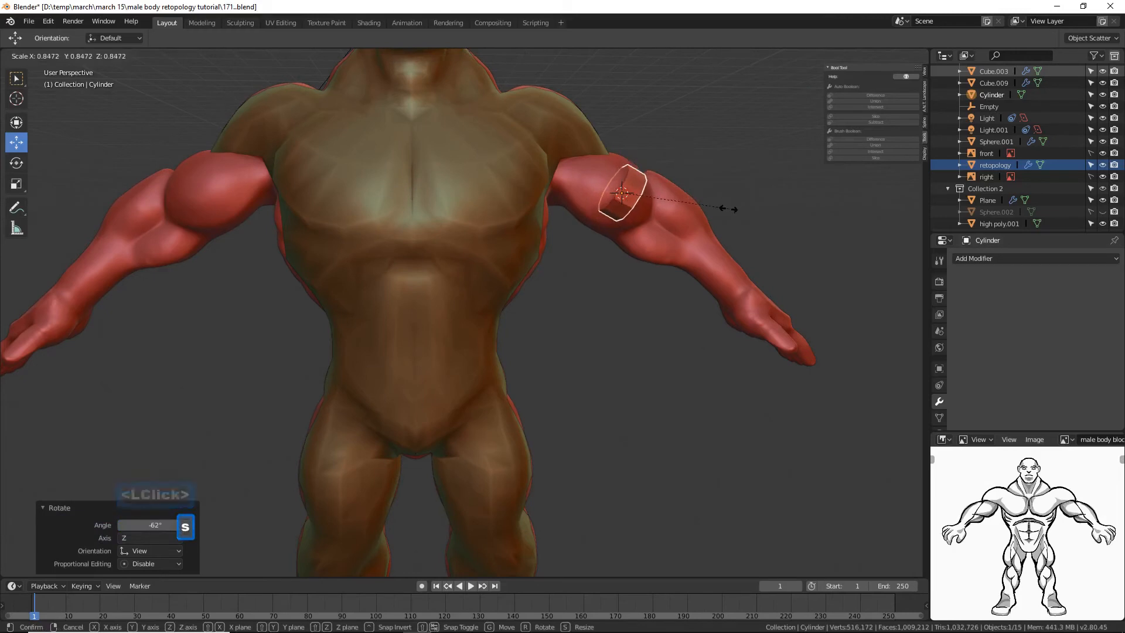
pyautogui.click(771, 216)
pyautogui.moveTo(771, 223); pyautogui.dragTo(647, 243, button='middle')
pyautogui.moveTo(670, 190); pyautogui.dragTo(688, 210)
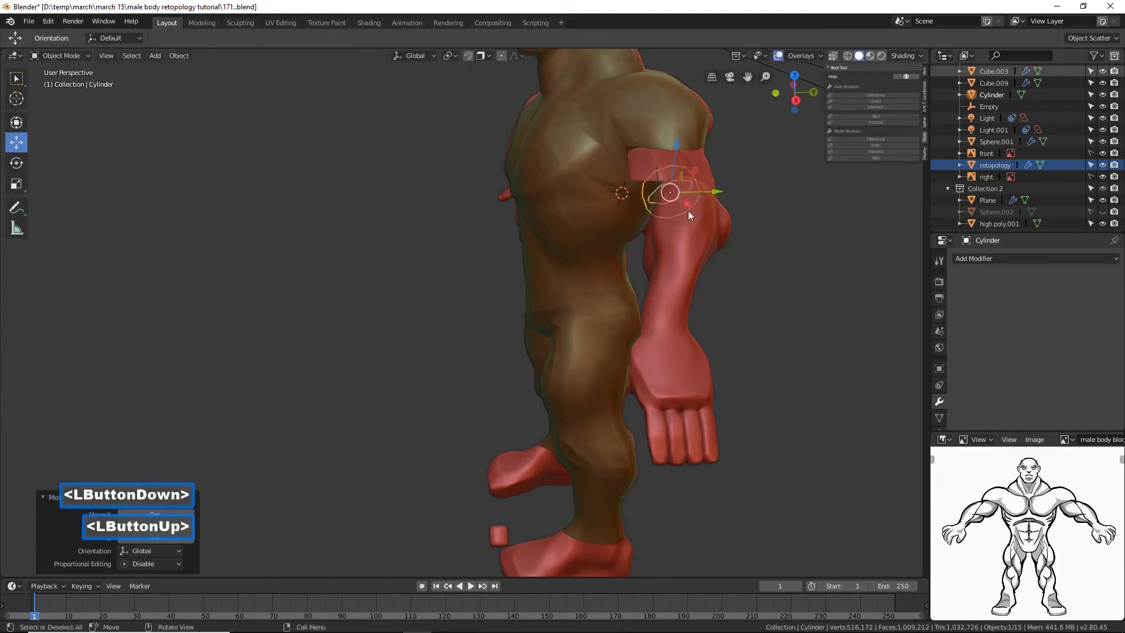
pyautogui.moveTo(684, 212); pyautogui.dragTo(782, 203, button='middle')
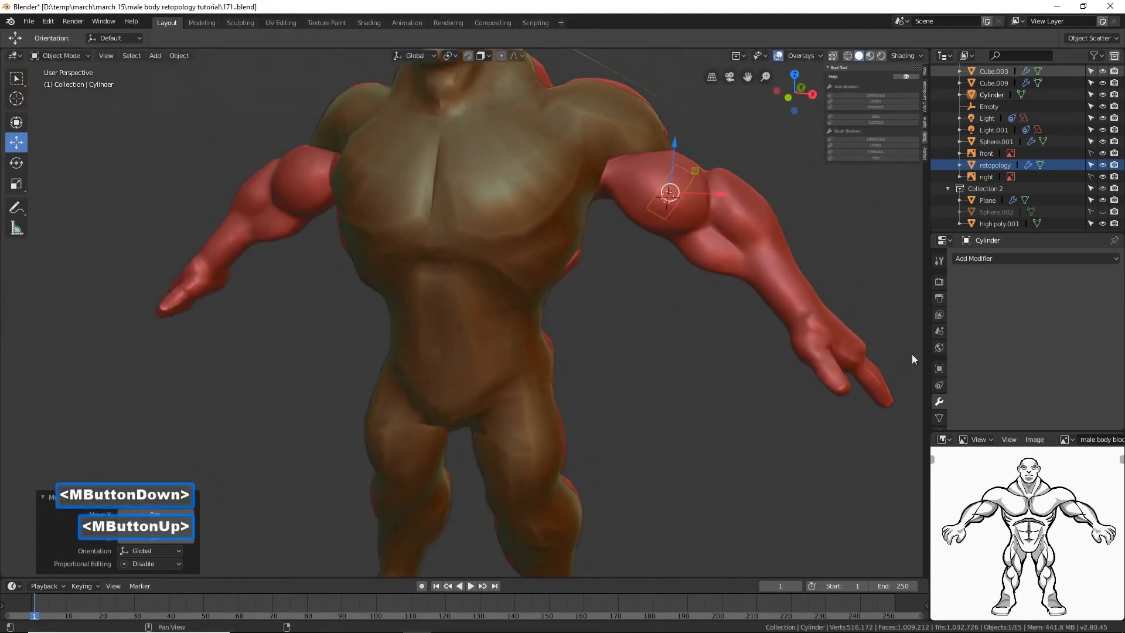
# Step: Enable the In Front viewport display for the cylinder
pyautogui.click(939, 369)
pyautogui.scroll(-6, 985, 373)
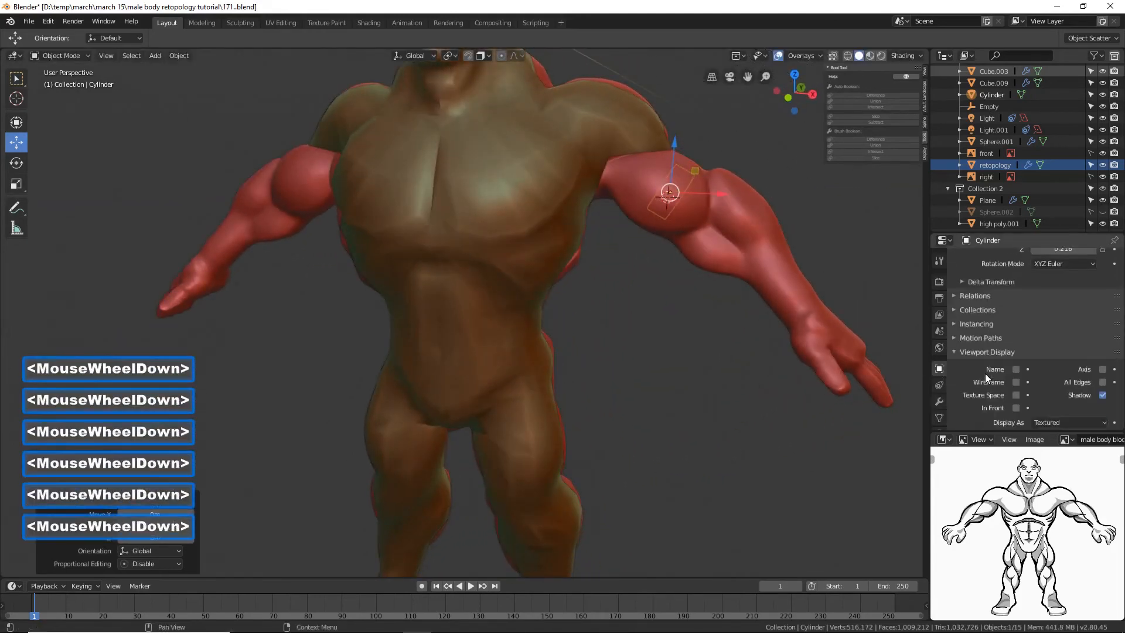
pyautogui.click(1015, 407)
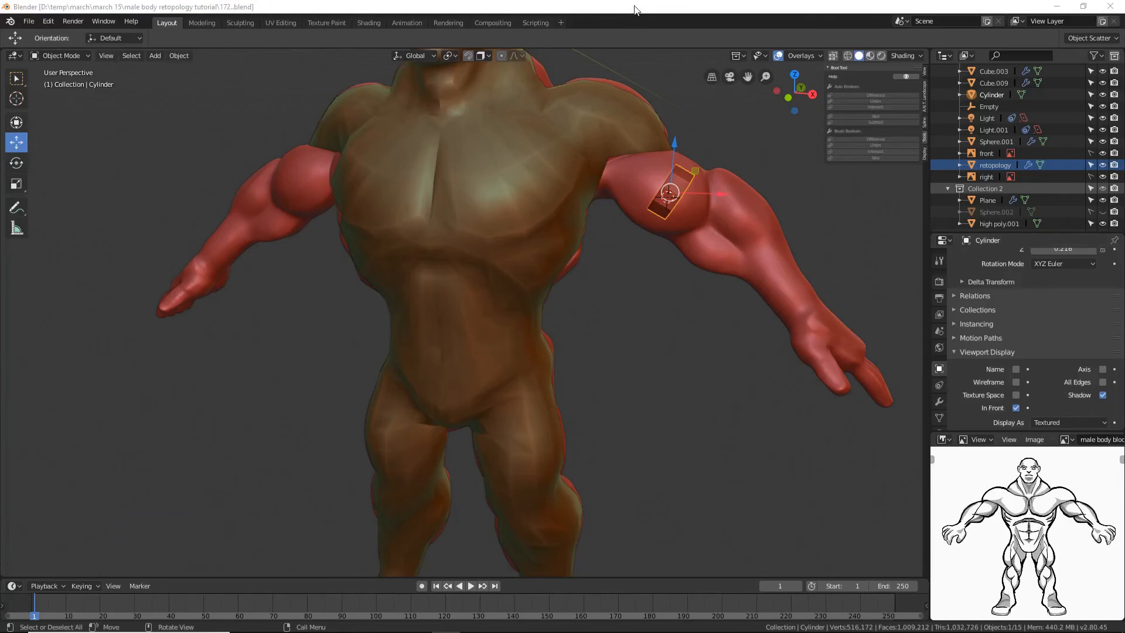
# Step: In Edit Mode, duplicate the upper-arm ring, move the copy along the arm to the elbow and scale it to fit
pyautogui.click(81, 58)
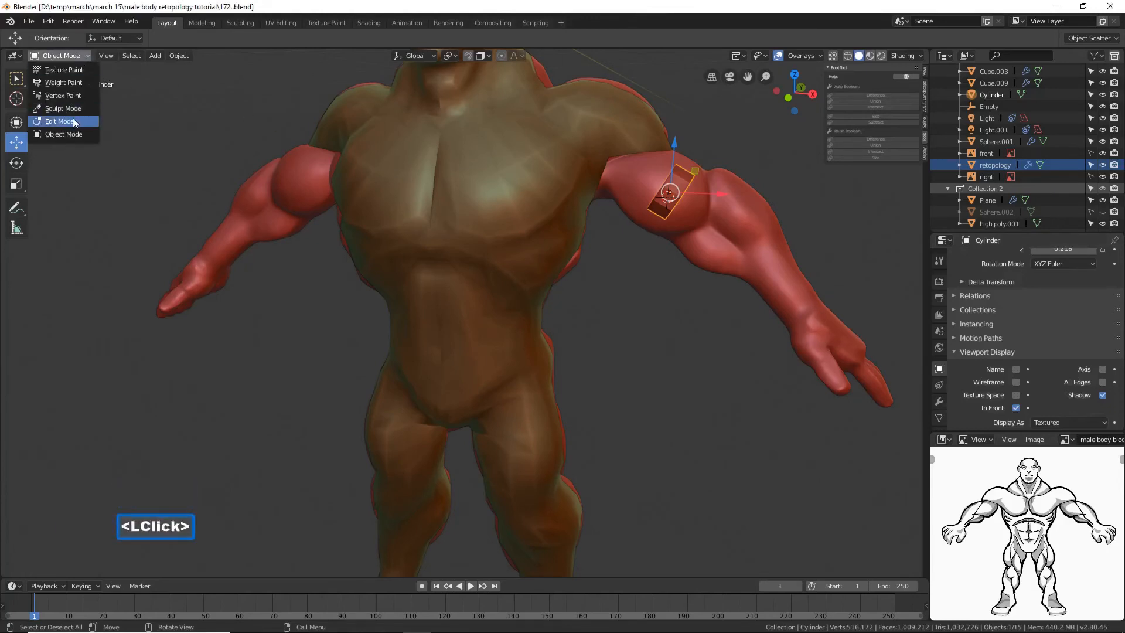
pyautogui.click(65, 82)
pyautogui.hotkey('shift', 'd')
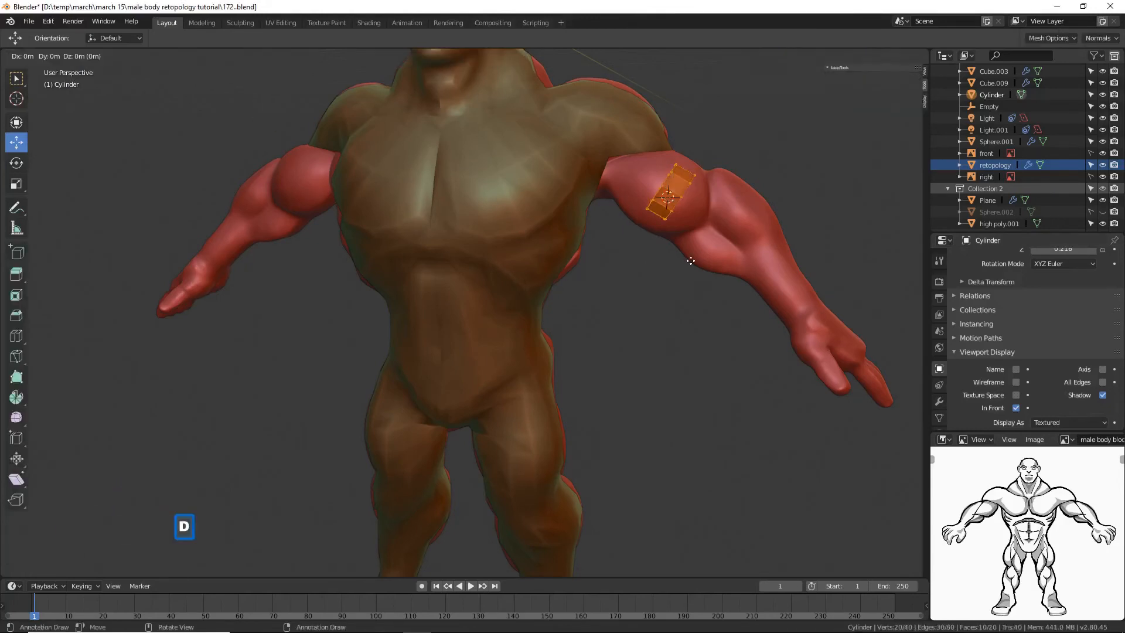
pyautogui.rightClick(702, 211)
pyautogui.moveTo(704, 196); pyautogui.dragTo(759, 199)
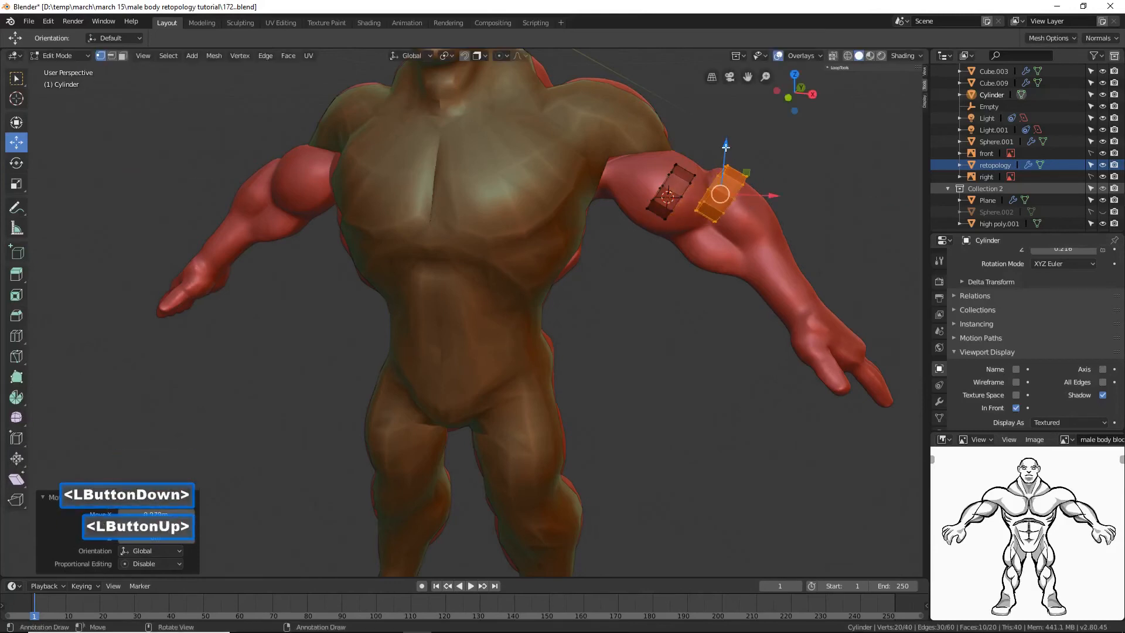
pyautogui.moveTo(726, 148); pyautogui.dragTo(722, 182)
pyautogui.moveTo(763, 224); pyautogui.dragTo(742, 261, button='middle')
pyautogui.press('s')
pyautogui.click(766, 311)
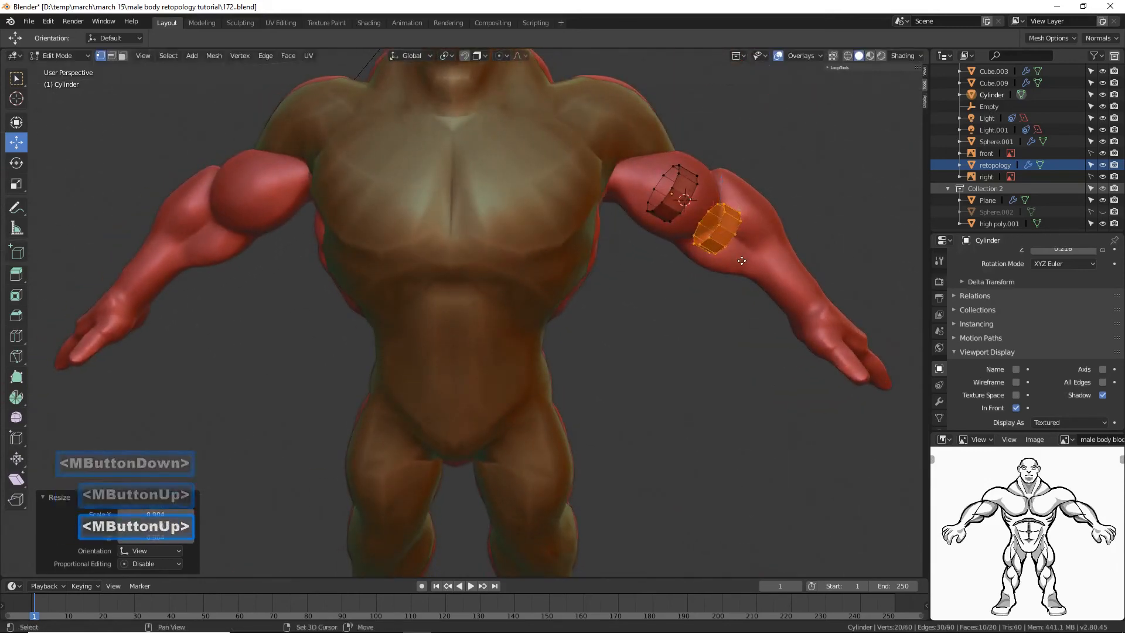
# Step: Duplicate the elbow ring, move the copy down to the forearm and scale it to about 0.645
pyautogui.hotkey('shift', 'd')
pyautogui.rightClick(744, 258)
pyautogui.moveTo(760, 235); pyautogui.dragTo(814, 249)
pyautogui.moveTo(777, 194); pyautogui.dragTo(774, 224)
pyautogui.press('s')
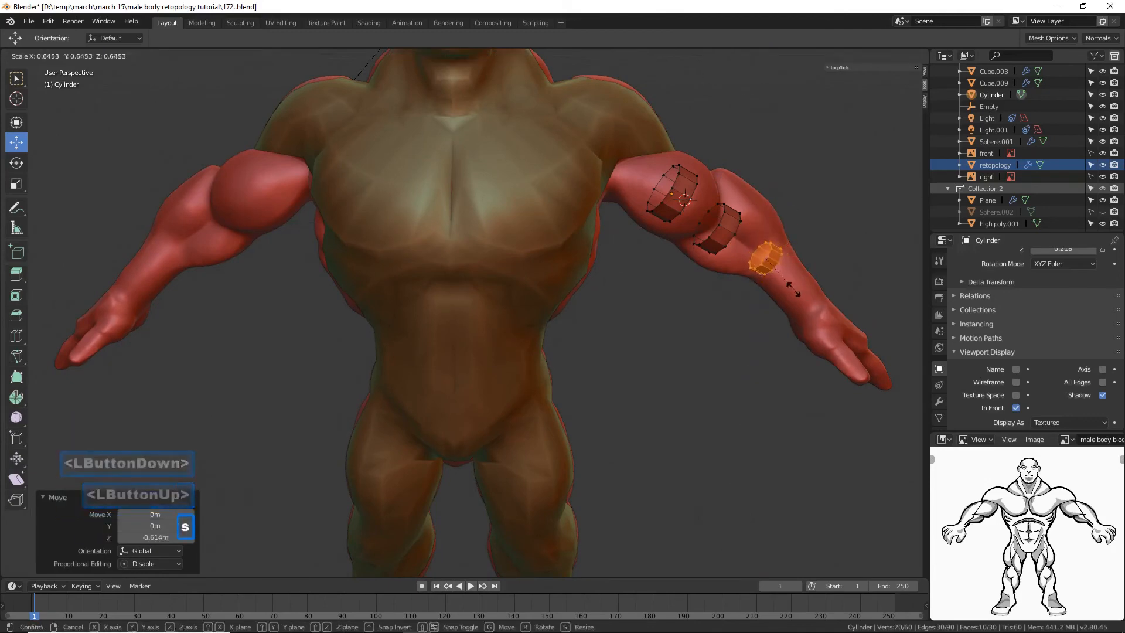
pyautogui.click(793, 289)
# Step: Shift the forearm ring in depth onto the forearm and rotate it to follow the arm's direction
pyautogui.moveTo(793, 290); pyautogui.dragTo(630, 287, button='middle')
pyautogui.moveTo(723, 282); pyautogui.dragTo(747, 304, button='middle')
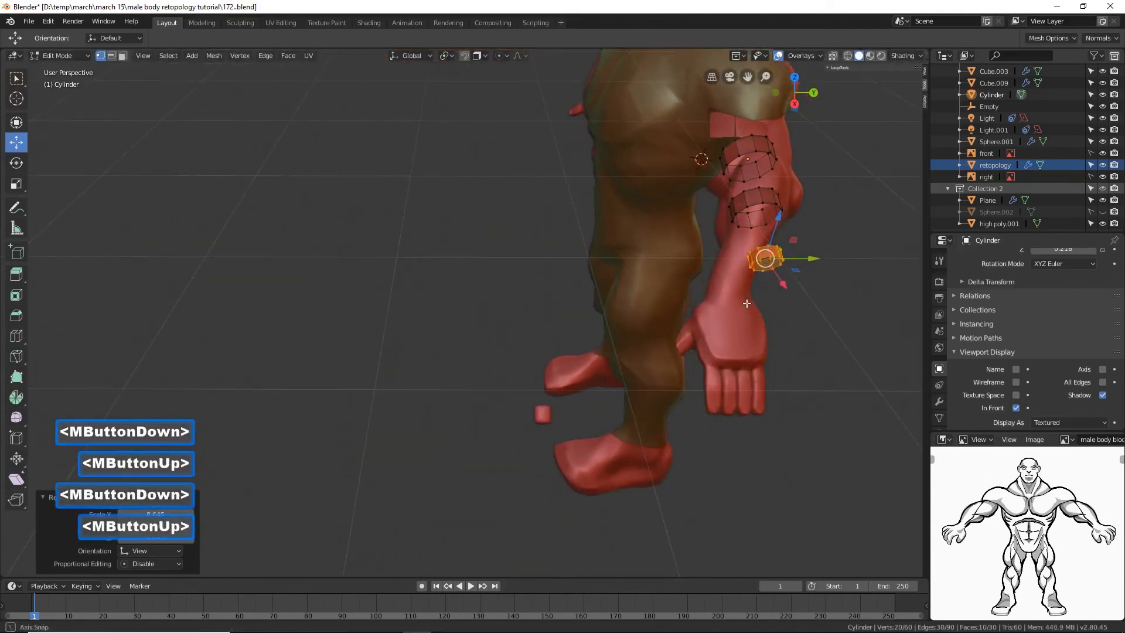
pyautogui.moveTo(816, 260); pyautogui.dragTo(793, 259)
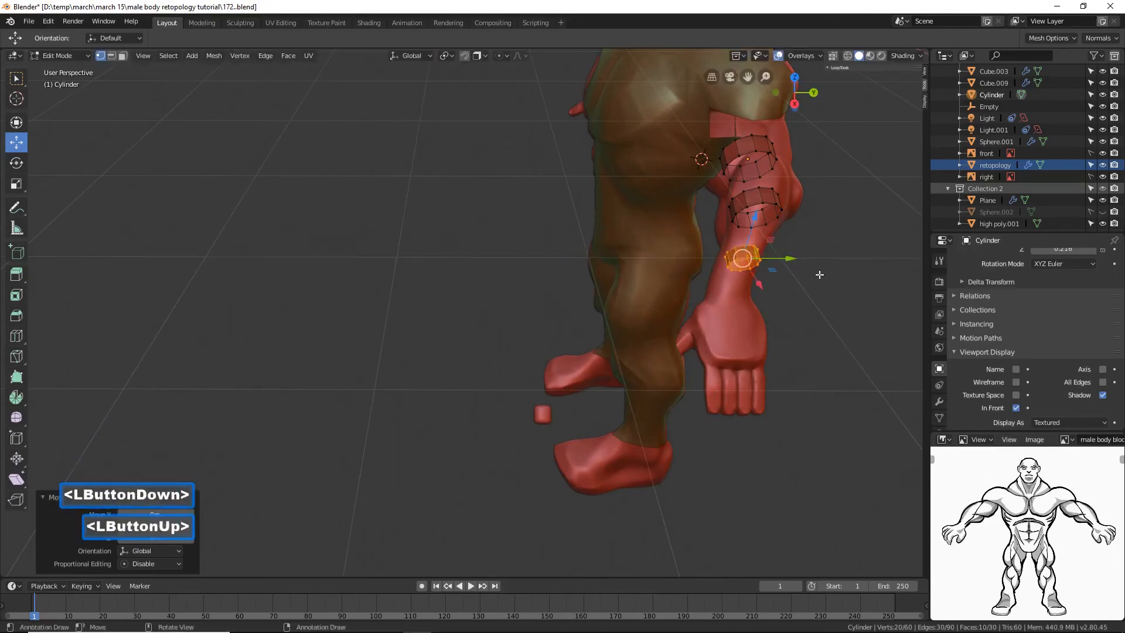
pyautogui.press('r')
pyautogui.click(805, 288)
pyautogui.moveTo(704, 288); pyautogui.dragTo(748, 284, button='middle')
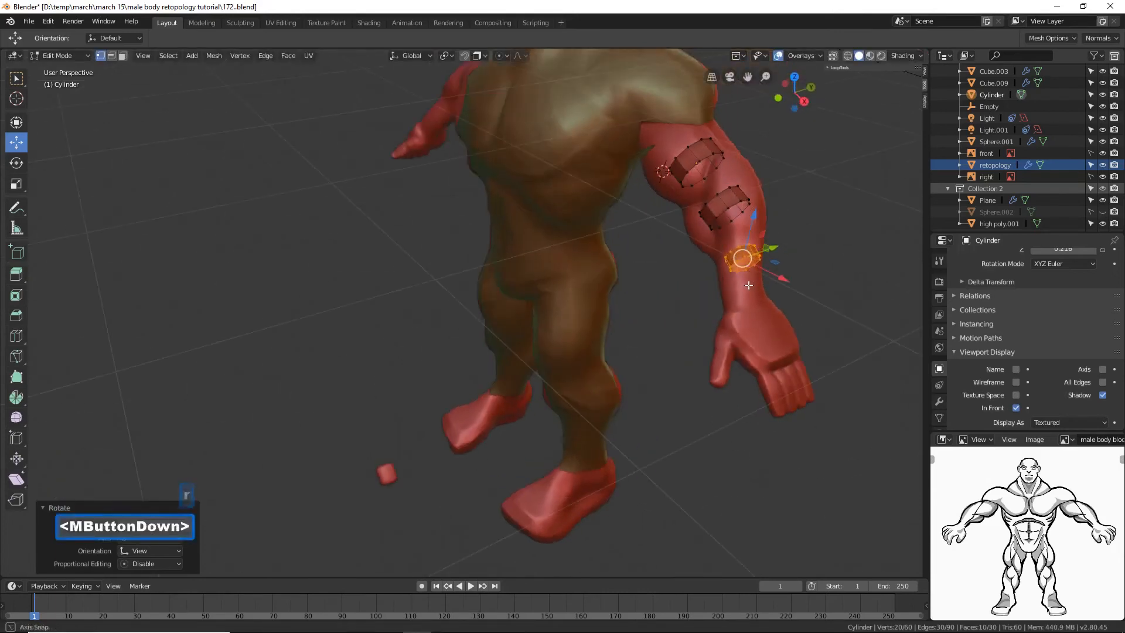
pyautogui.moveTo(774, 245); pyautogui.dragTo(773, 247)
pyautogui.moveTo(772, 247); pyautogui.dragTo(794, 280, button='middle')
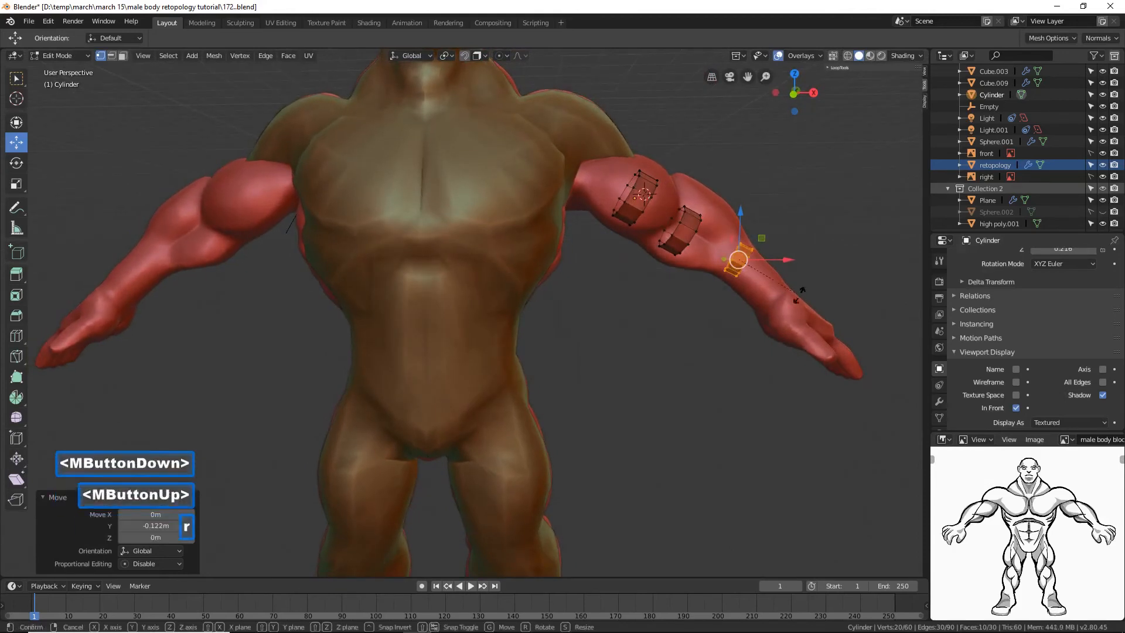
pyautogui.press('r')
pyautogui.click(797, 301)
# Step: Duplicate the forearm ring, move the copy to the wrist and scale it down to fit
pyautogui.keyDown('shift'); pyautogui.moveTo(797, 300); pyautogui.dragTo(765, 312, button='middle'); pyautogui.keyUp('shift')
pyautogui.hotkey('shift', 'd')
pyautogui.rightClick(766, 312)
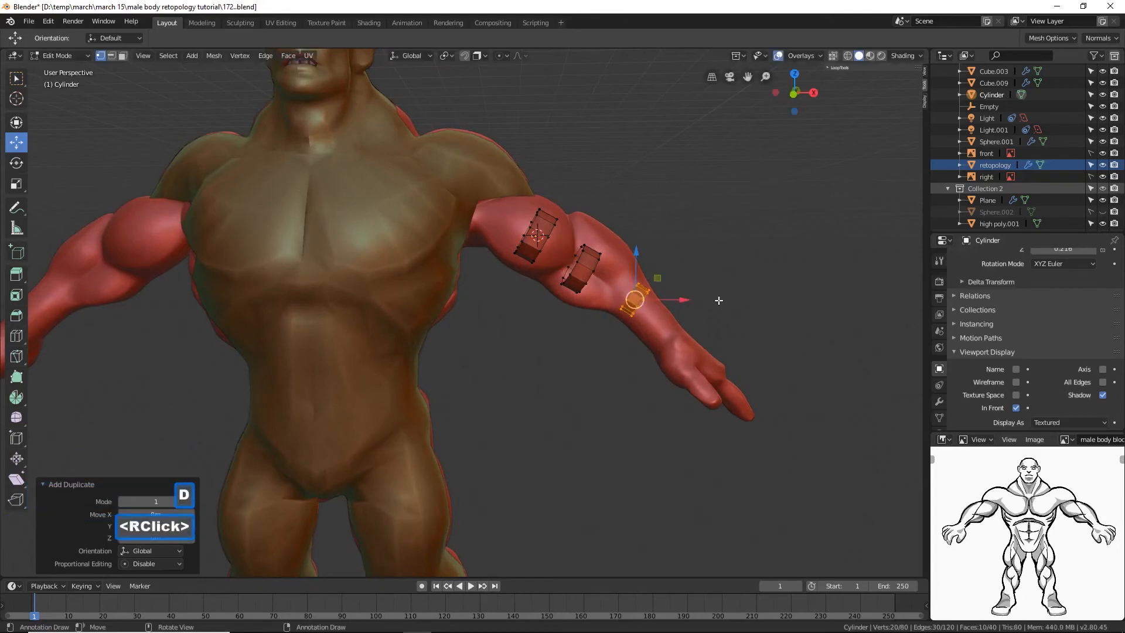
pyautogui.moveTo(638, 253); pyautogui.dragTo(637, 280)
pyautogui.moveTo(683, 323); pyautogui.dragTo(702, 333)
pyautogui.moveTo(703, 332)
pyautogui.mouseDown(button='middle')
pyautogui.moveTo(609, 311)
pyautogui.moveTo(688, 356)
pyautogui.moveTo(700, 340)
pyautogui.mouseUp(button='middle')
pyautogui.moveTo(704, 322); pyautogui.dragTo(731, 339)
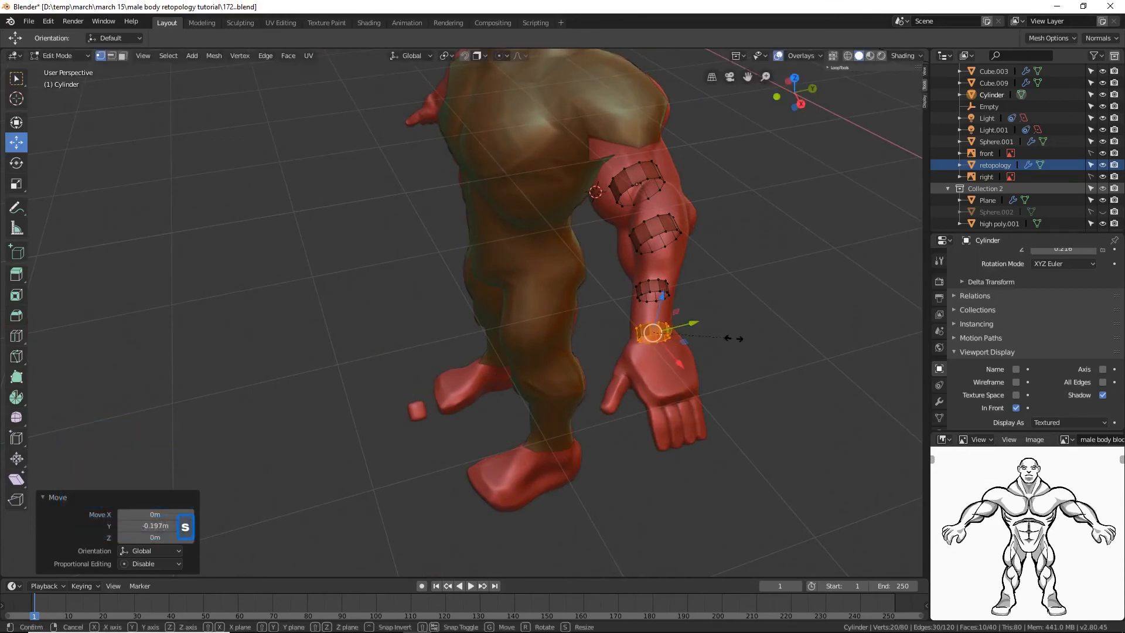
pyautogui.press('s')
pyautogui.click(700, 348)
pyautogui.moveTo(700, 348); pyautogui.dragTo(712, 298, button='middle')
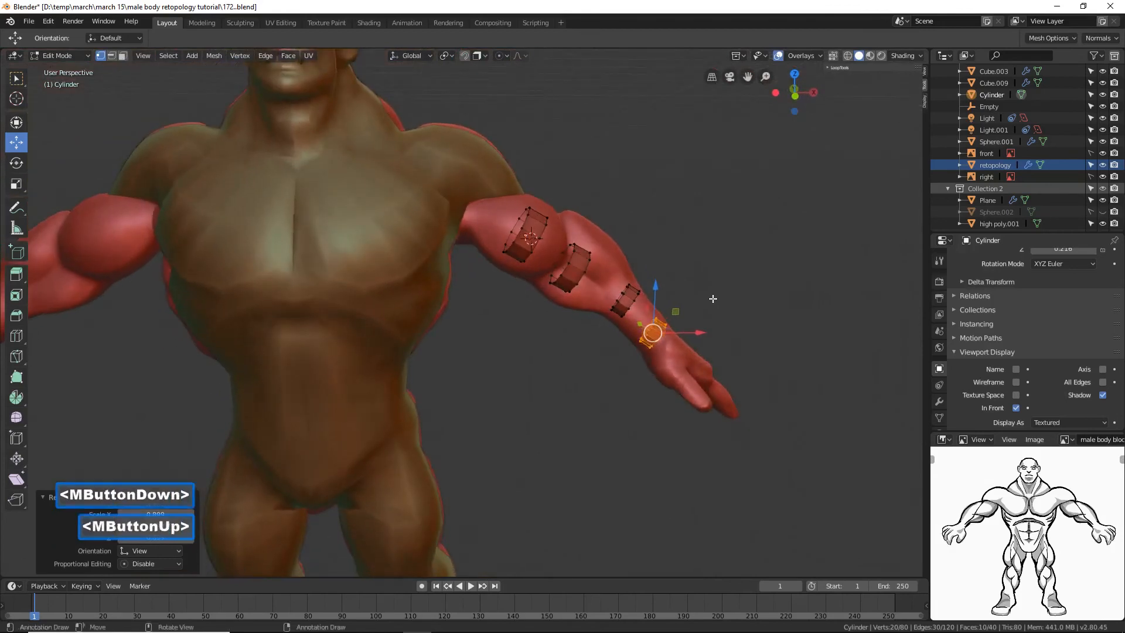
# Step: Deselect the mesh and save the file under the incremented name 173
pyautogui.click(816, 415)
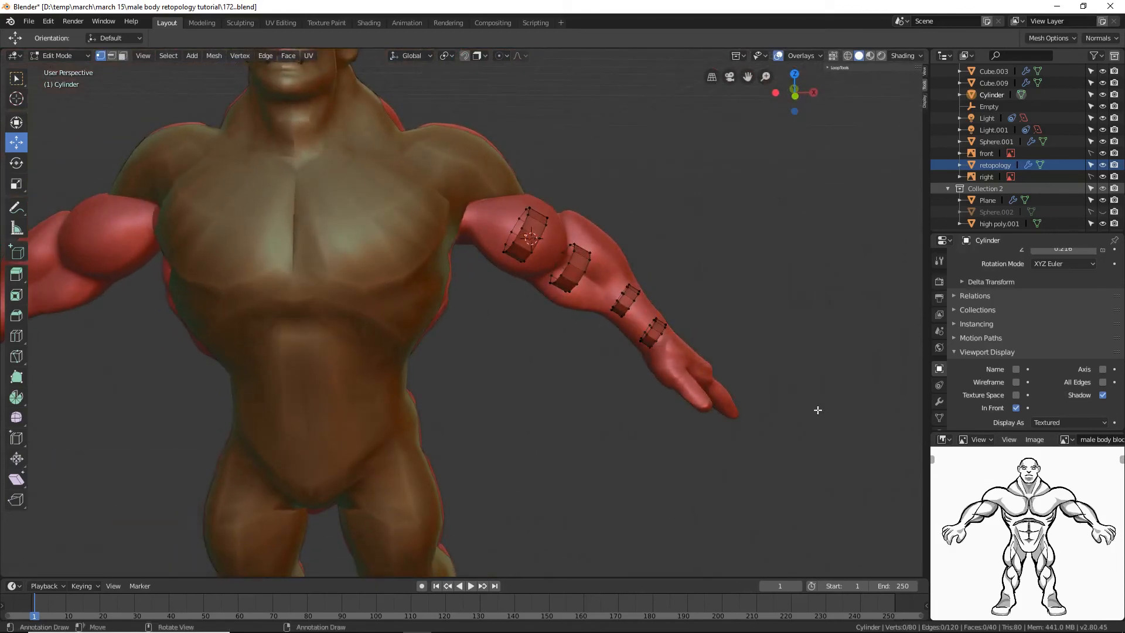
pyautogui.hotkey('ctrl', 'alt', 's')
pyautogui.click(803, 154)
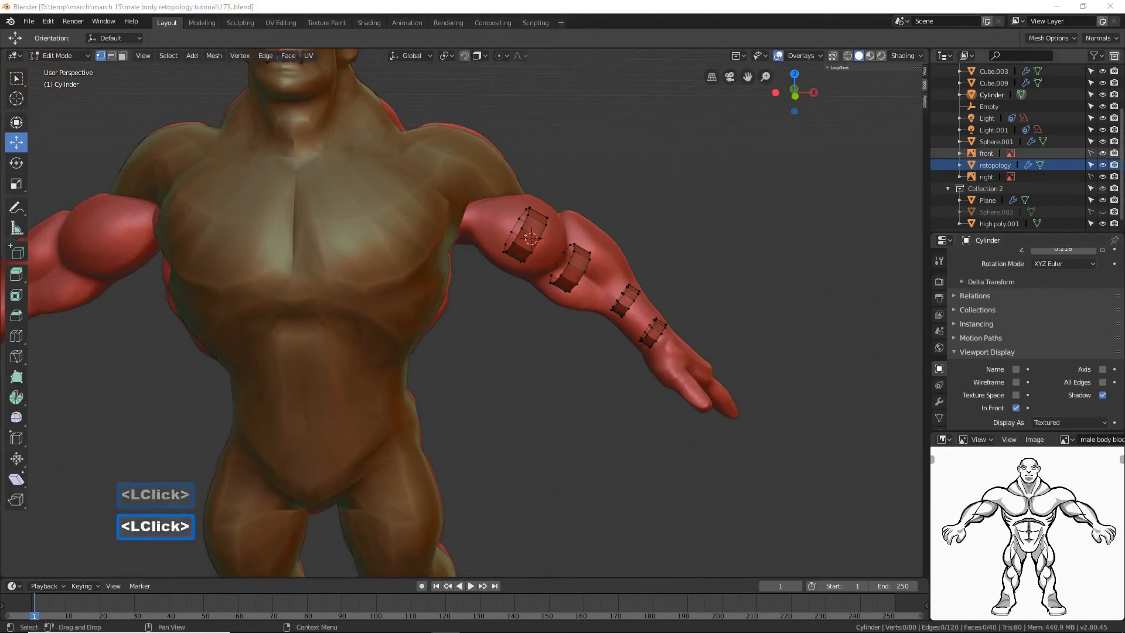
pyautogui.click(707, 26)
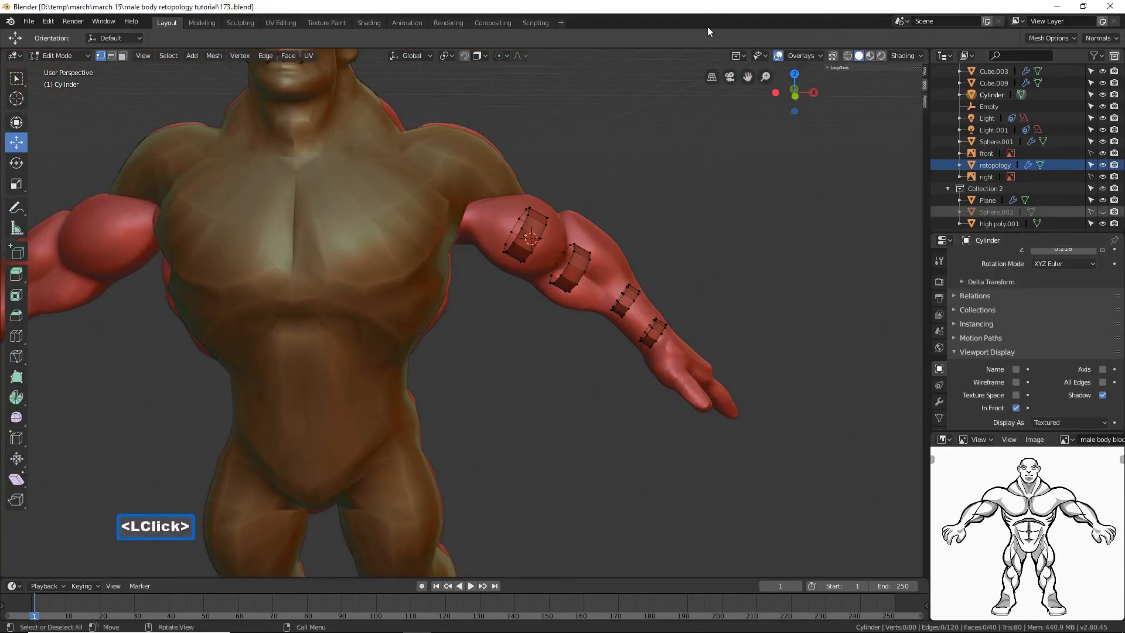
# Step: Return to Object Mode and add a Shrinkwrap modifier to the arm rings
pyautogui.click(71, 55)
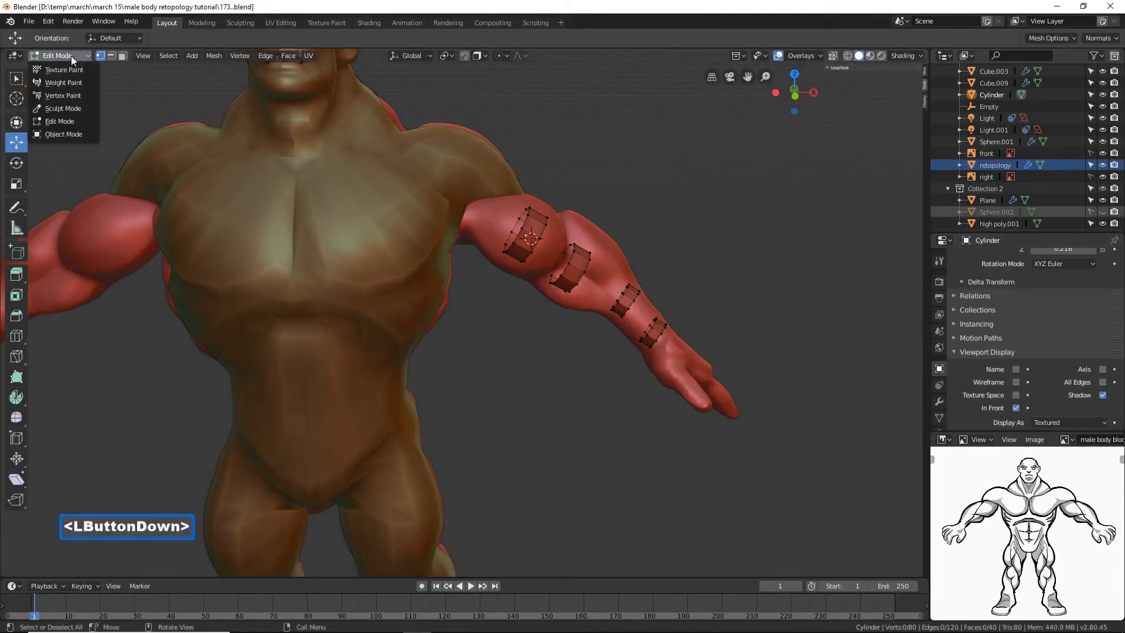
pyautogui.click(85, 134)
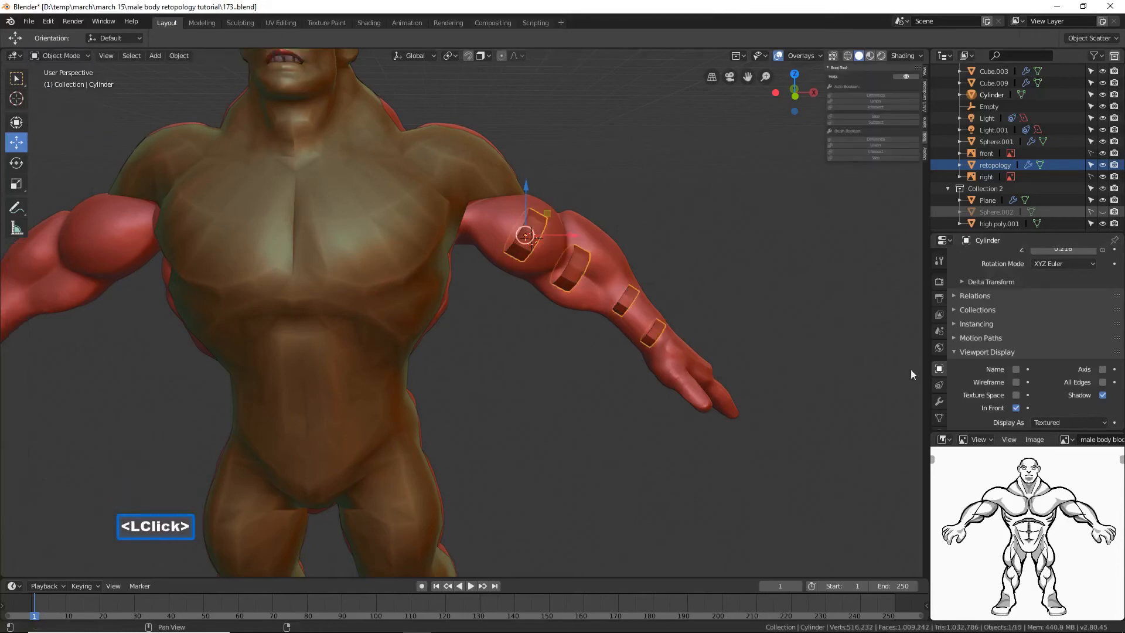
pyautogui.click(938, 400)
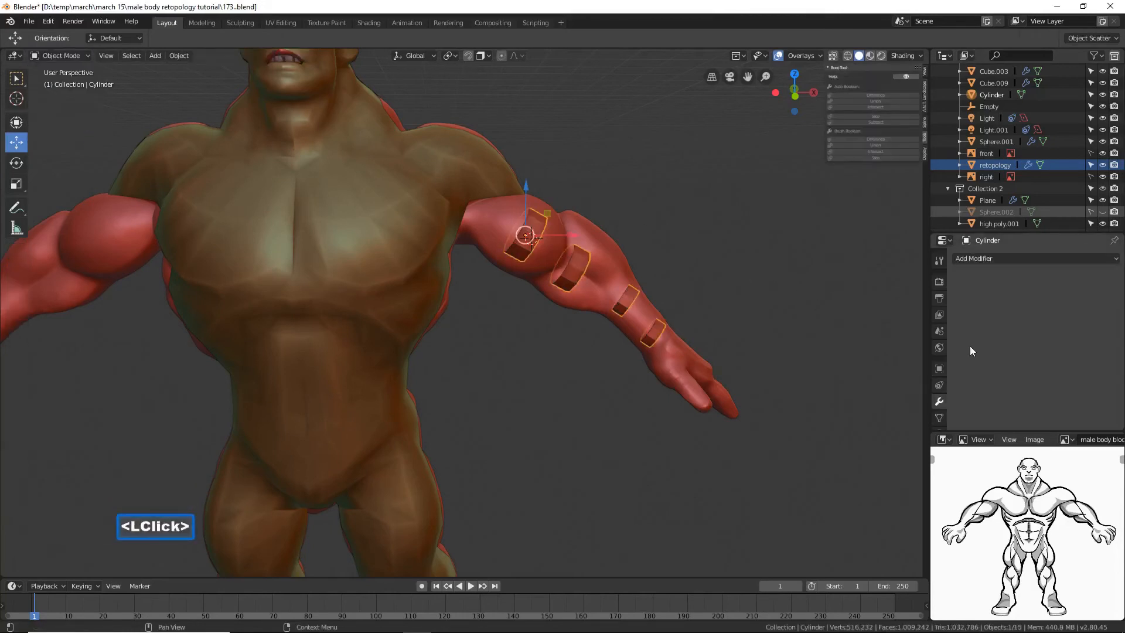
pyautogui.click(1042, 258)
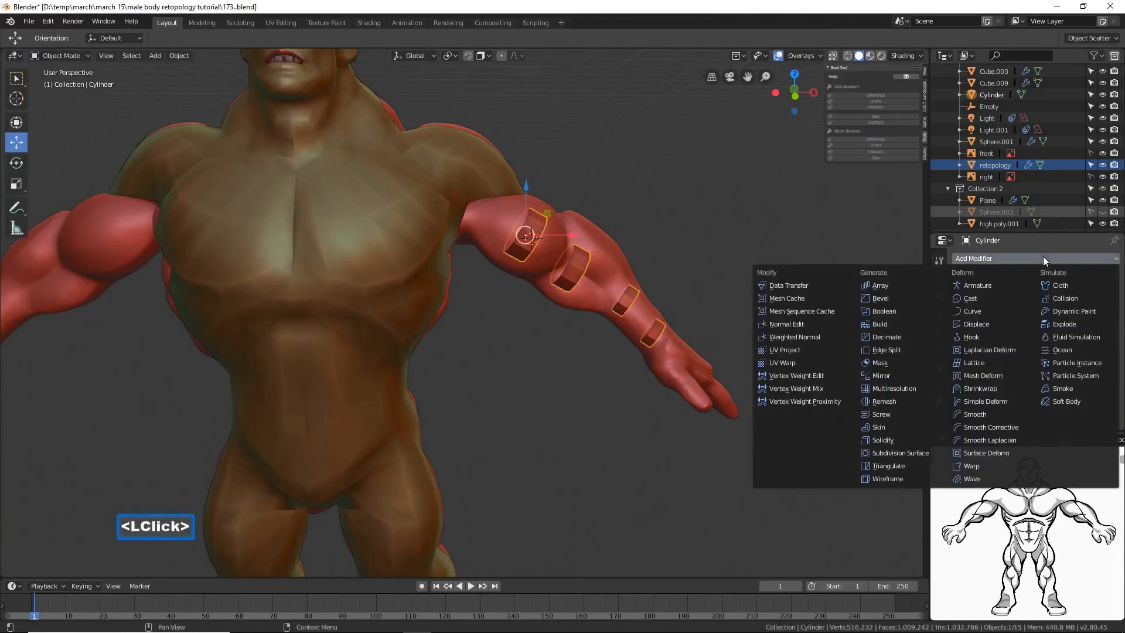
pyautogui.click(1012, 388)
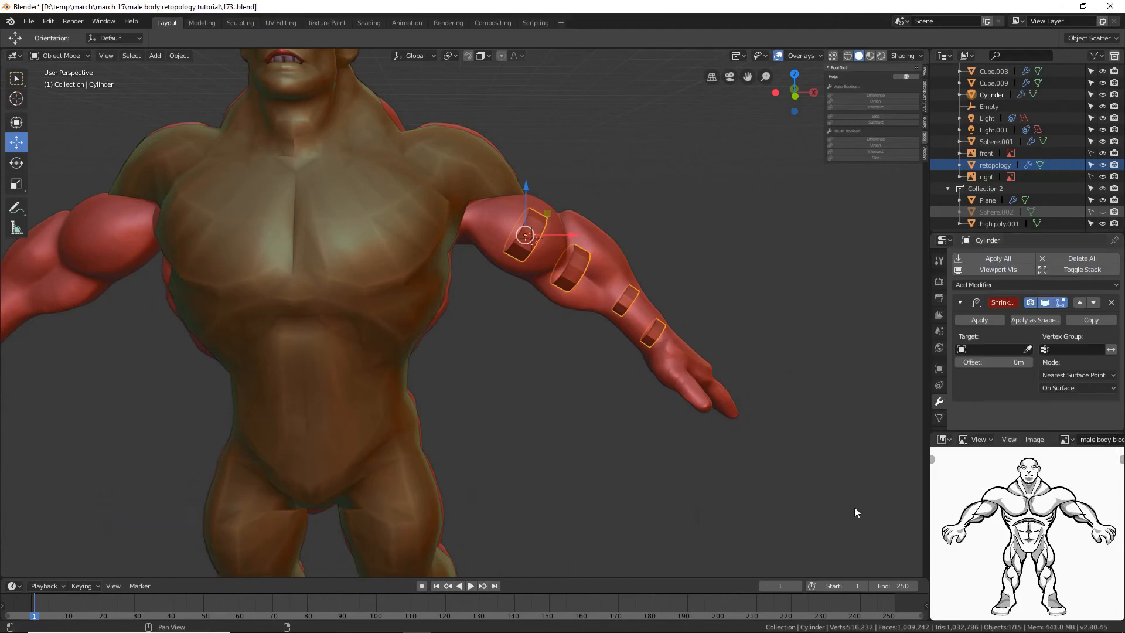
# Step: Save the file under the incremented name 174
pyautogui.hotkey('ctrl', 'alt', 's')
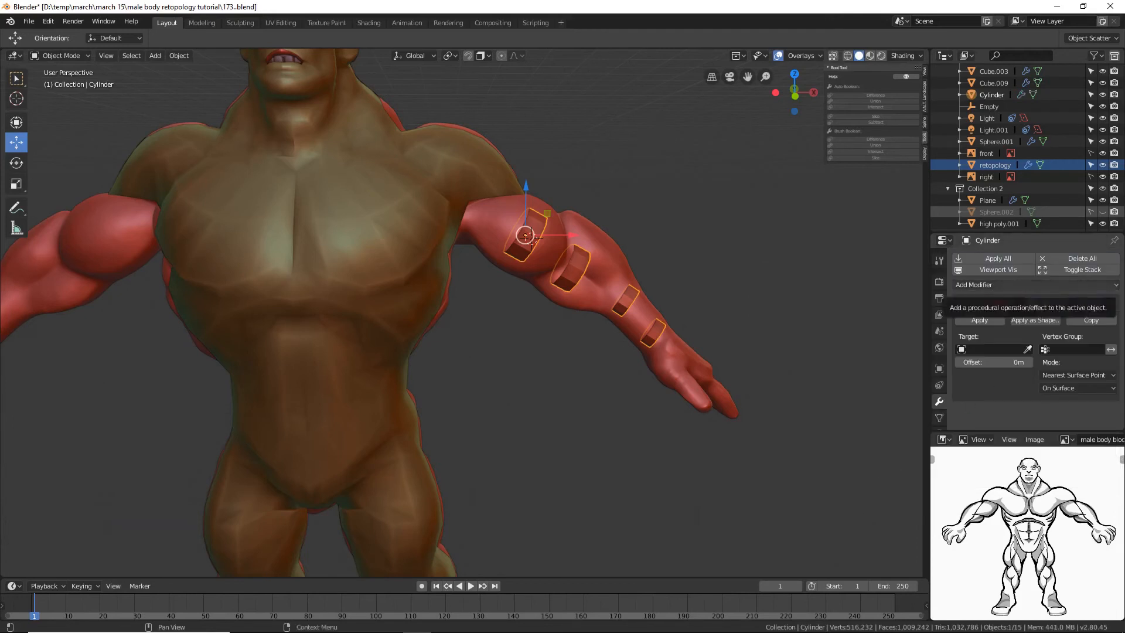
pyautogui.click(676, 97)
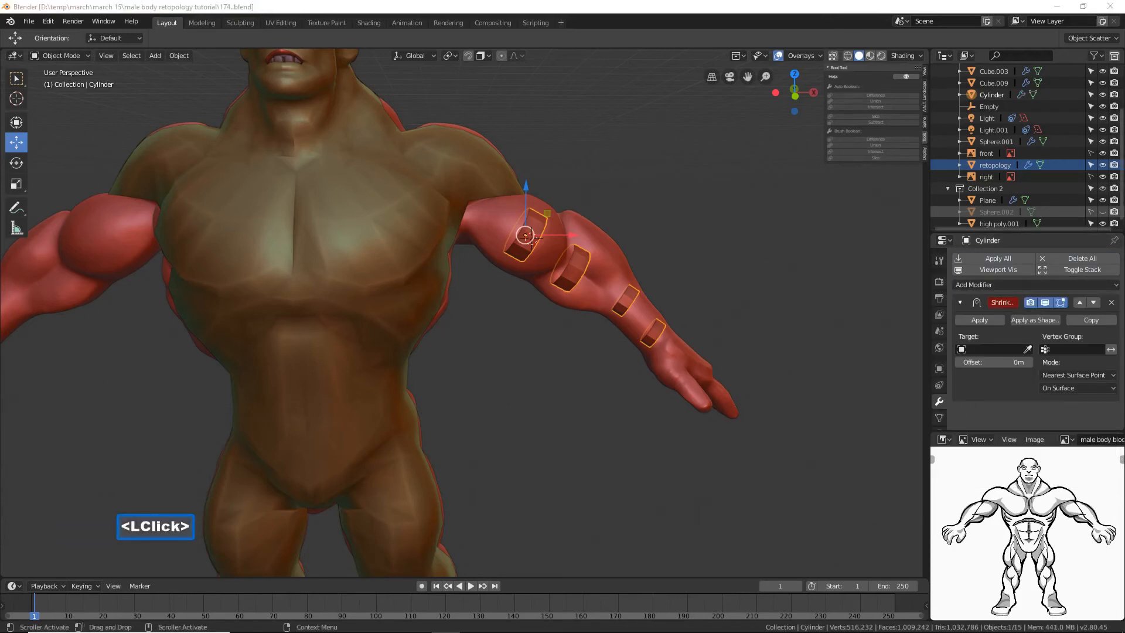
pyautogui.click(670, 13)
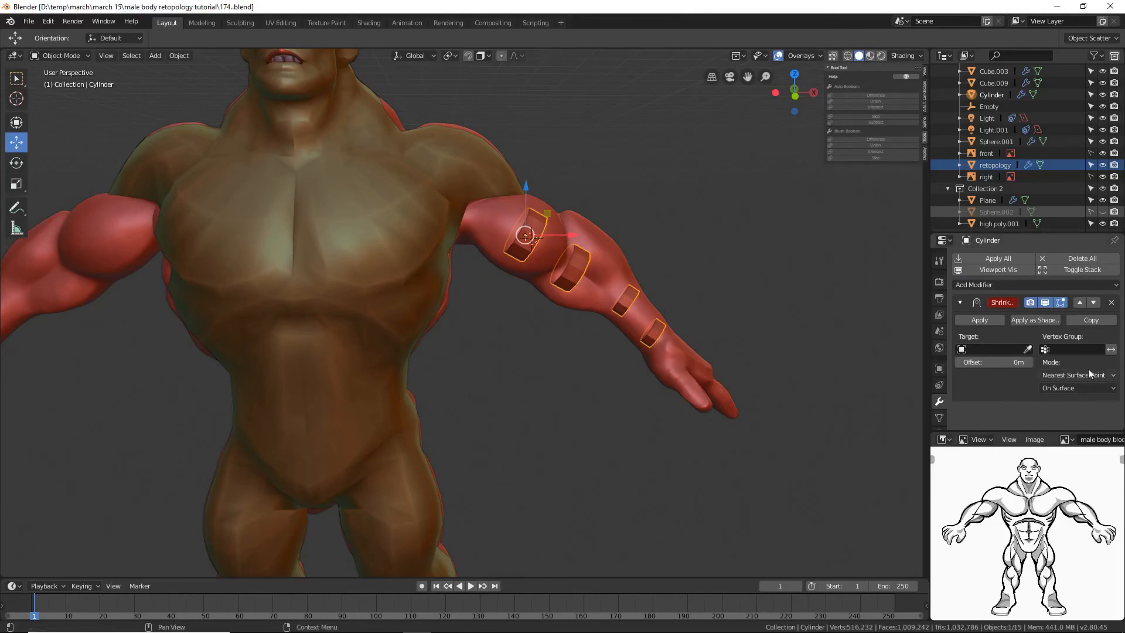
# Step: Set the arm rings' Shrinkwrap to Project mode with Above Surface snapping and target the high poly.001 body
pyautogui.click(1112, 377)
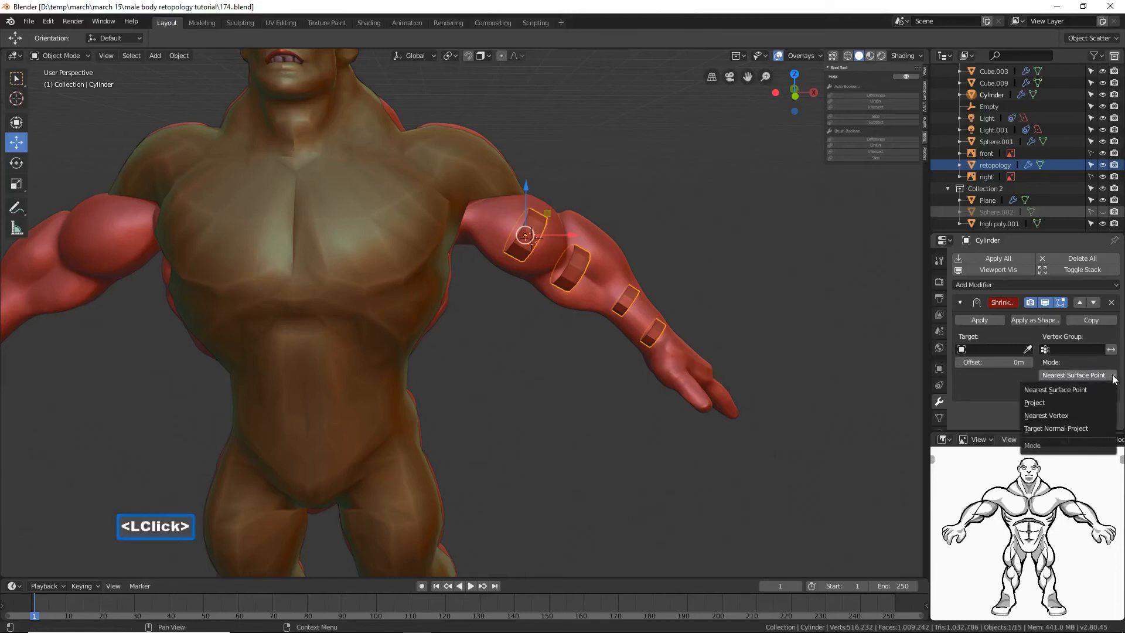
pyautogui.click(1082, 403)
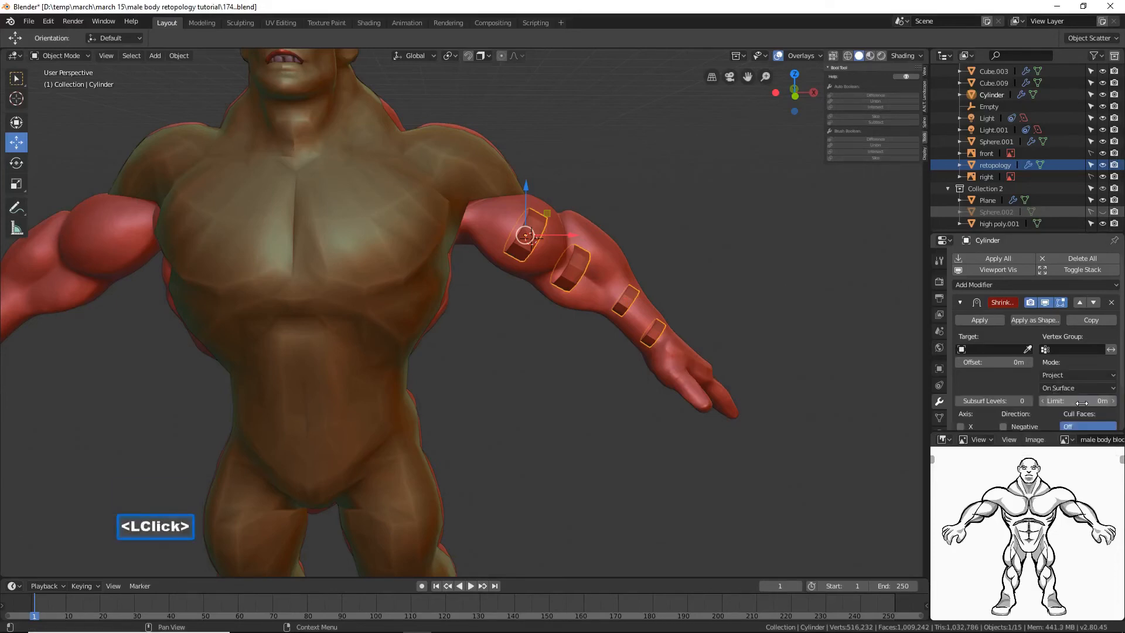
pyautogui.scroll(-2, 1076, 386)
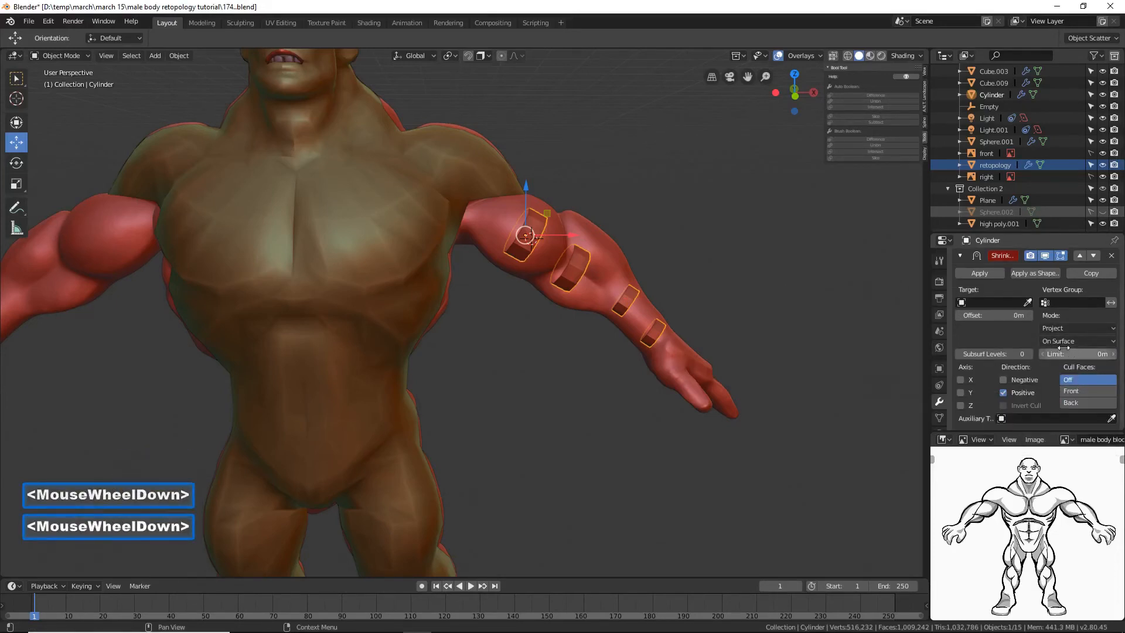
pyautogui.click(1103, 341)
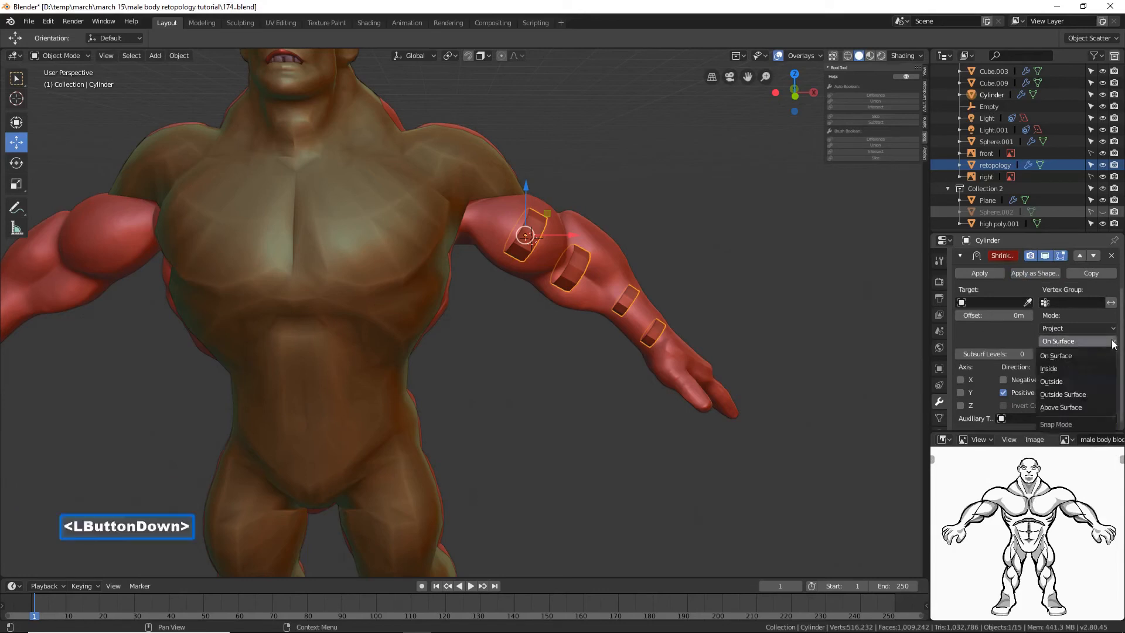
pyautogui.click(1093, 405)
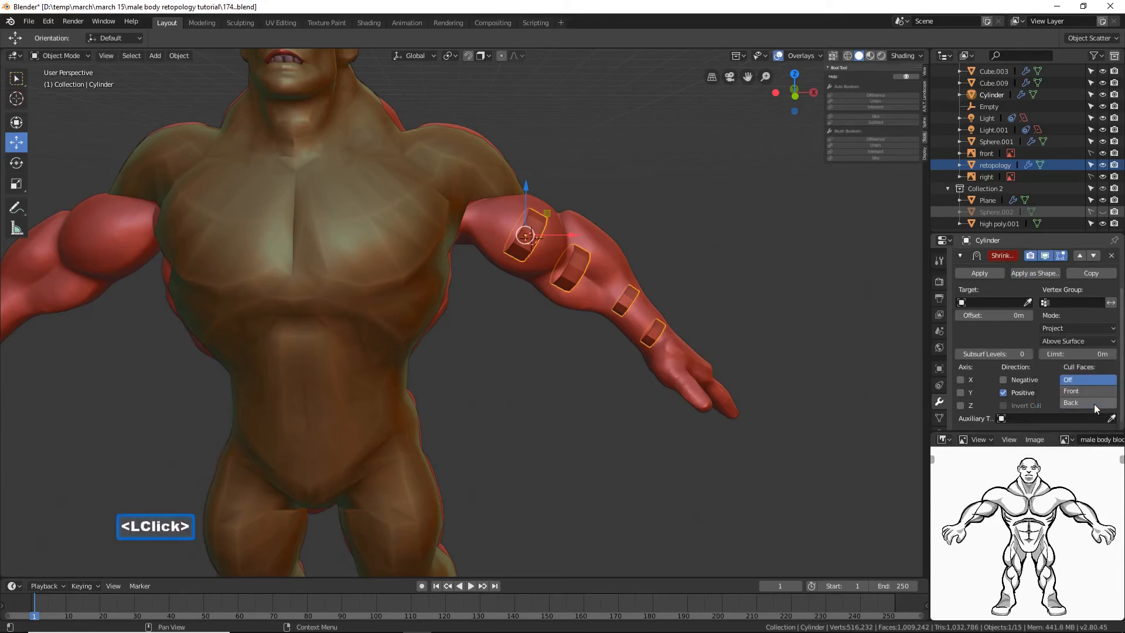
pyautogui.click(1029, 300)
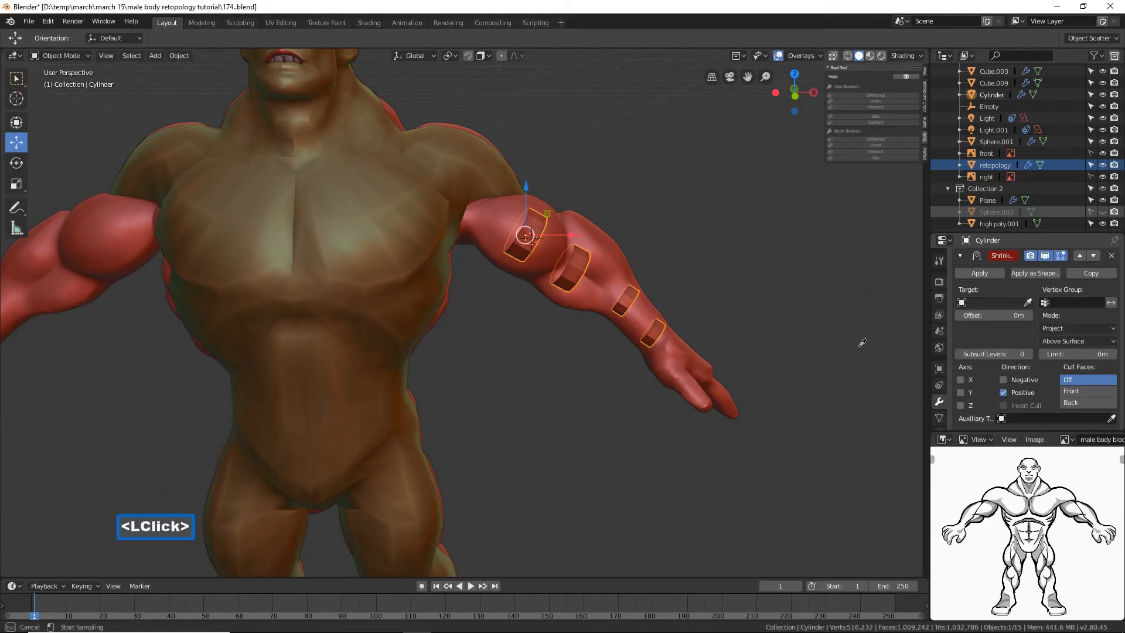
pyautogui.click(690, 354)
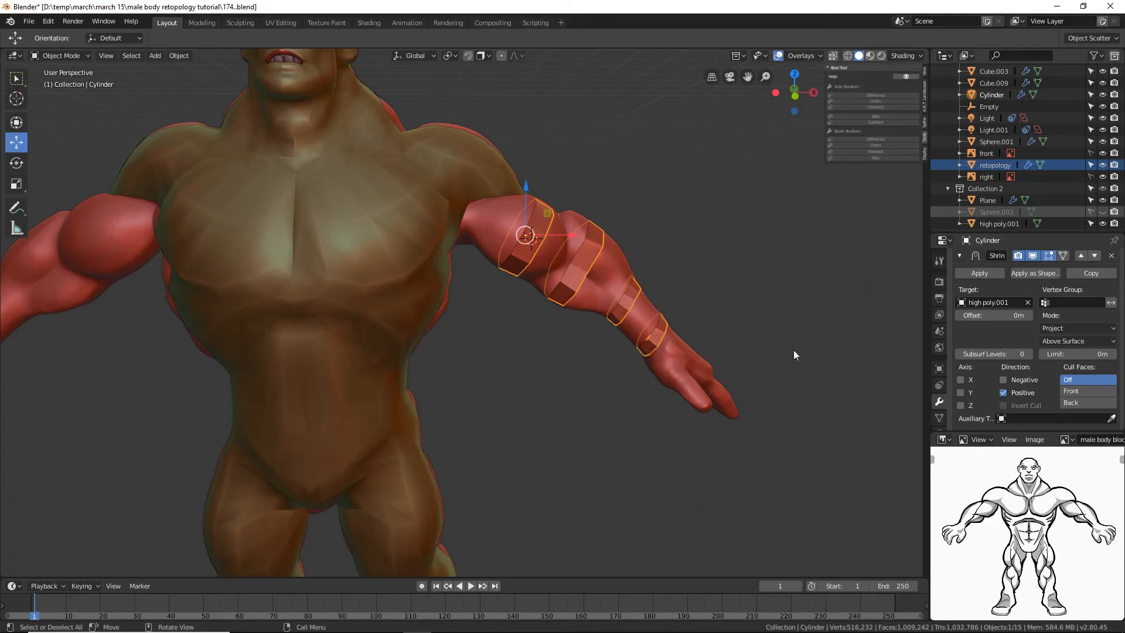
# Step: Apply the Shrinkwrap modifier to the arm rings, saving incremented files 175 before and 176 after applying
pyautogui.click(1048, 188)
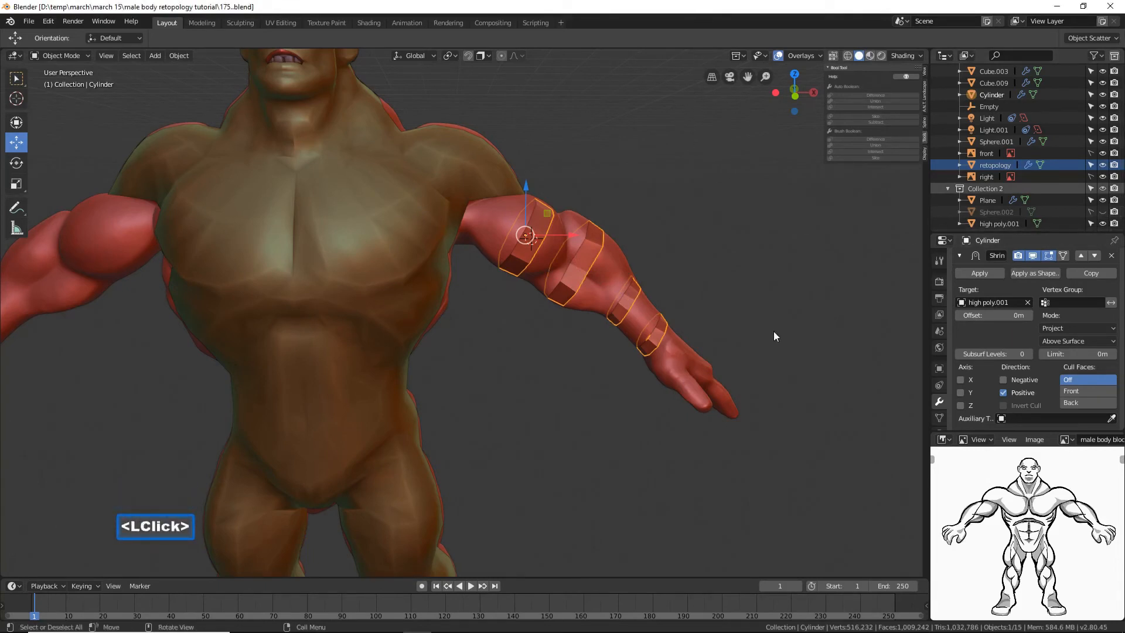
pyautogui.click(971, 271)
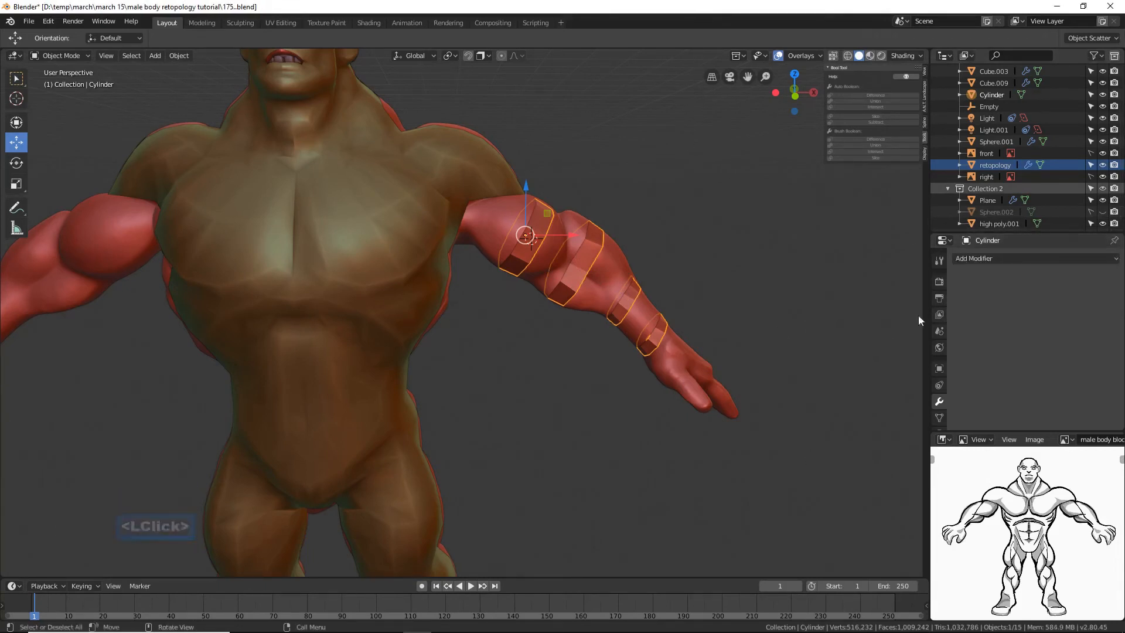
pyautogui.click(1102, 212)
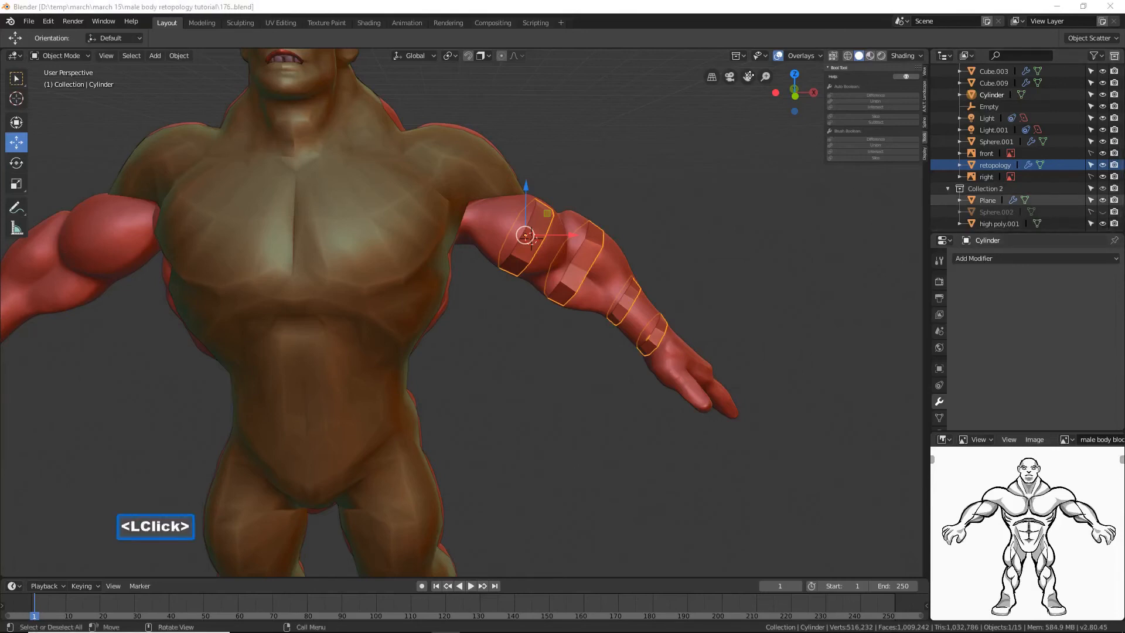
pyautogui.click(697, 14)
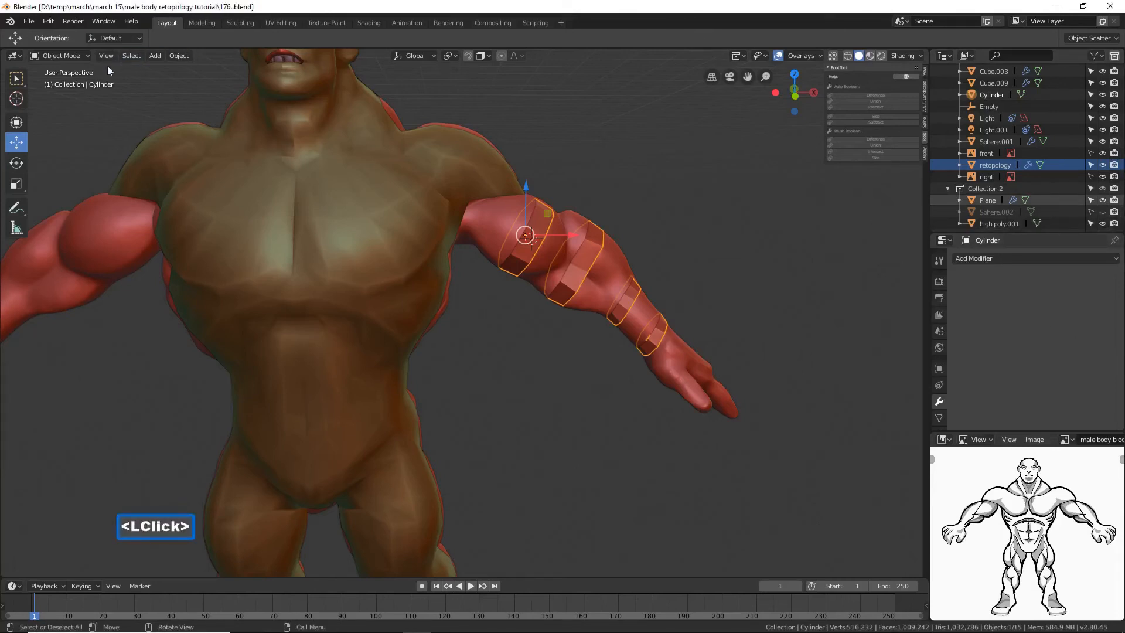
# Step: In Edit Mode with edge selection, bridge the facing edge loops of the upper-arm and elbow rings and save as 177
pyautogui.click(83, 58)
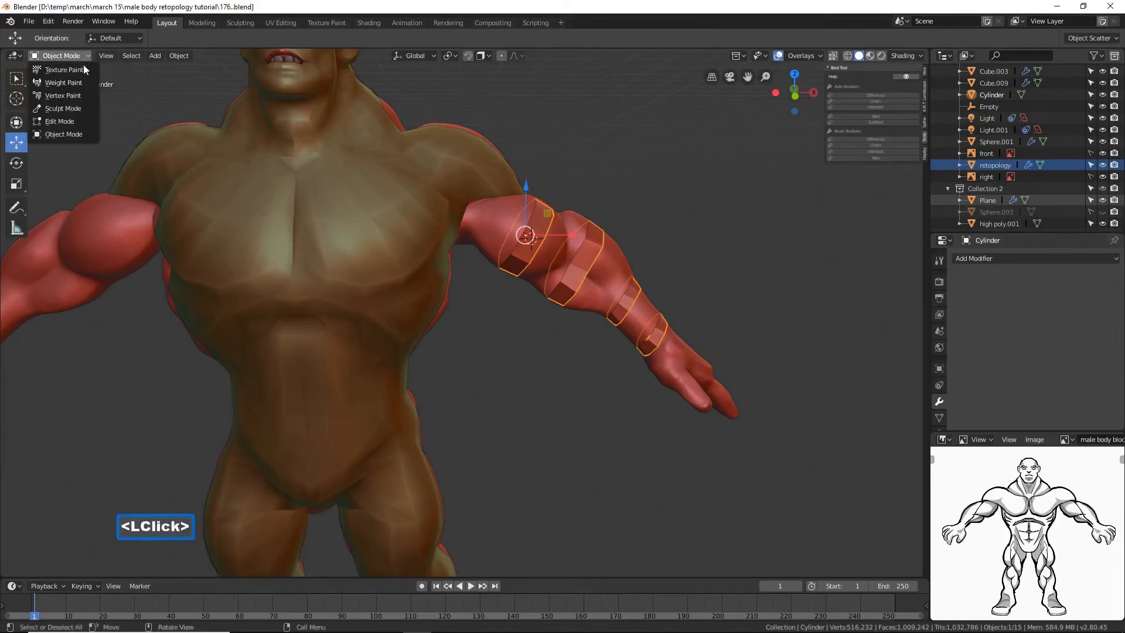
pyautogui.click(65, 120)
pyautogui.click(111, 56)
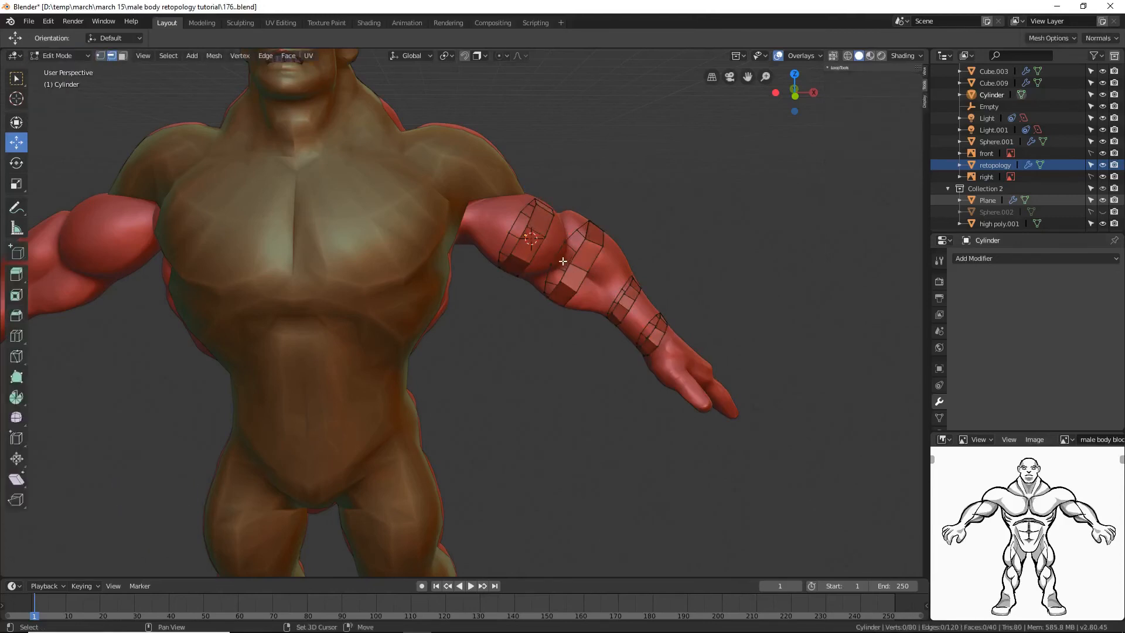
pyautogui.keyDown('alt'); pyautogui.click(537, 250); pyautogui.keyUp('alt')
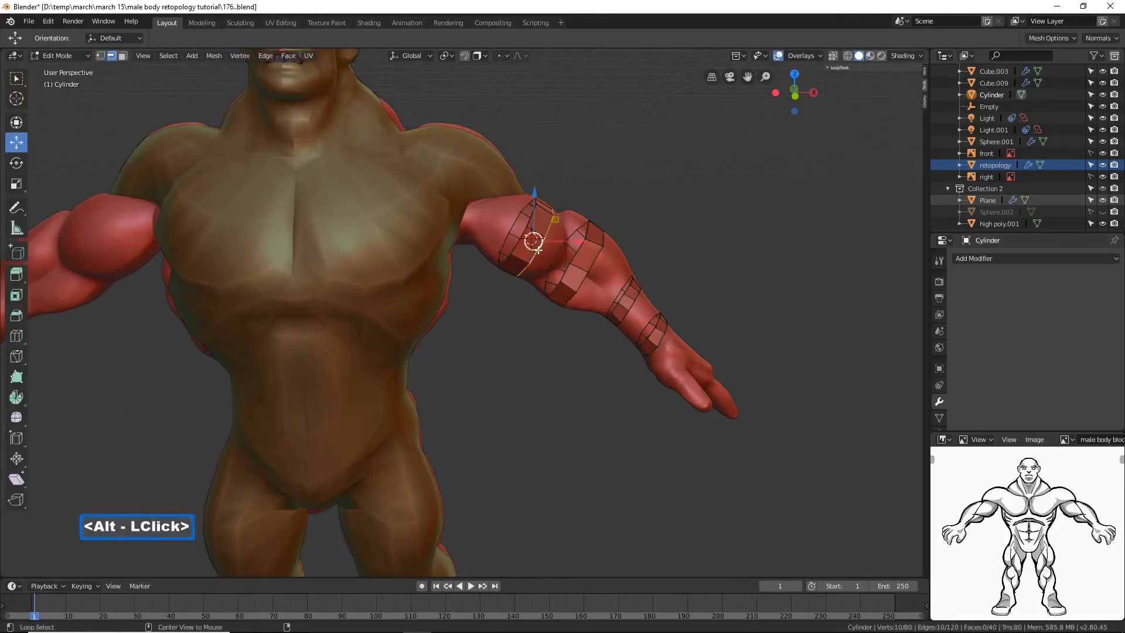
pyautogui.keyDown('alt'); pyautogui.keyDown('shift'); pyautogui.click(566, 270); pyautogui.keyUp('shift'); pyautogui.keyUp('alt')
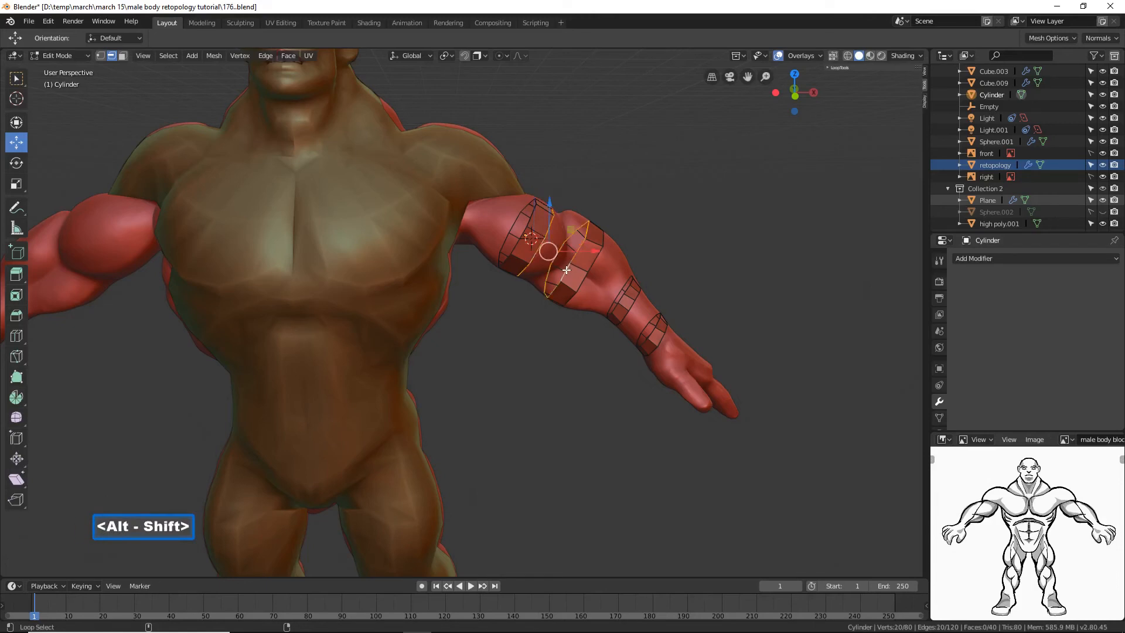
pyautogui.hotkey('ctrl', 'e')
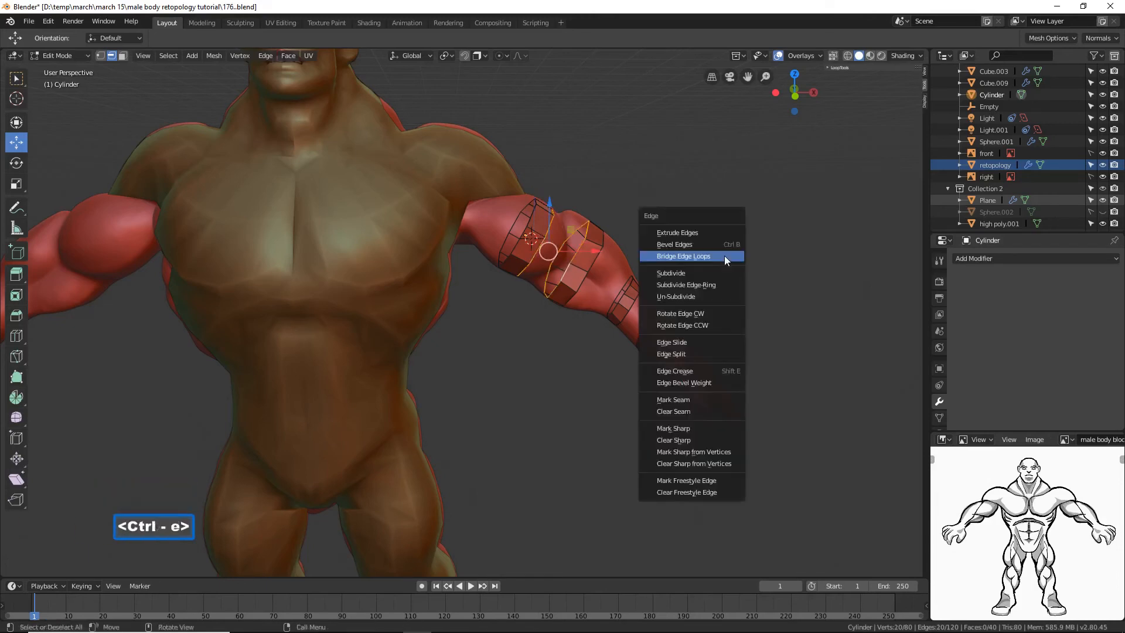
pyautogui.click(724, 255)
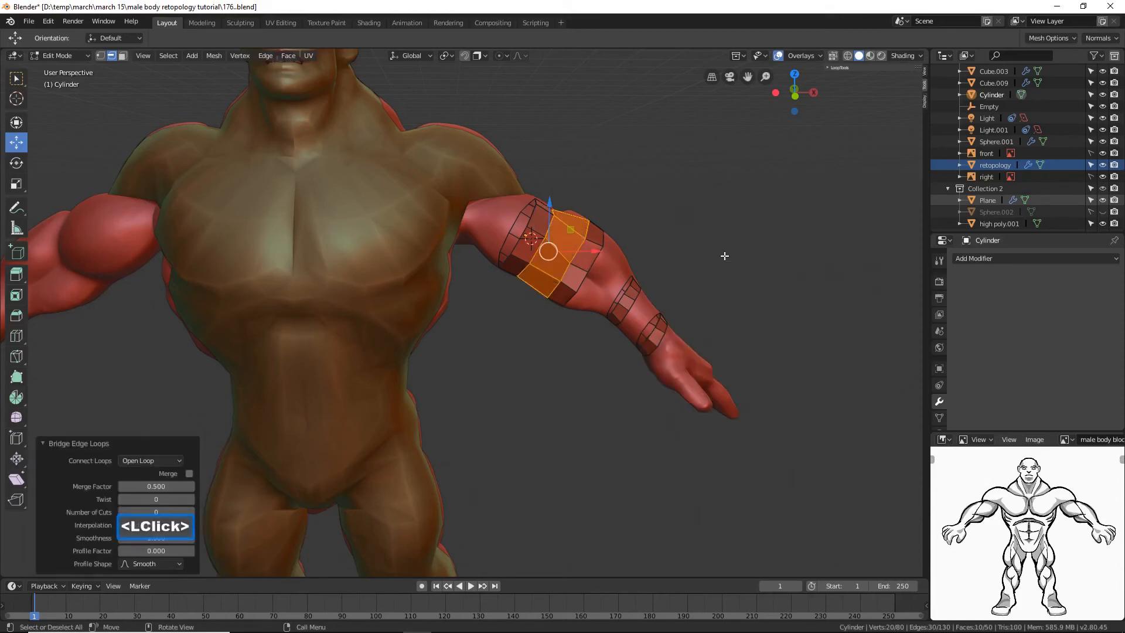
pyautogui.click(809, 351)
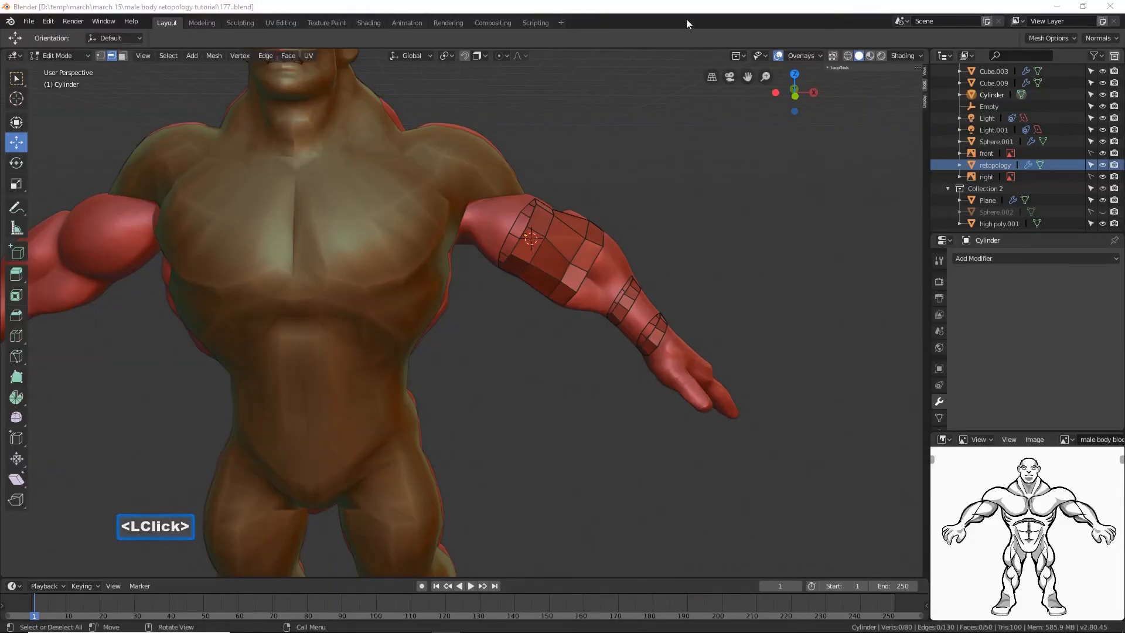
pyautogui.click(691, 9)
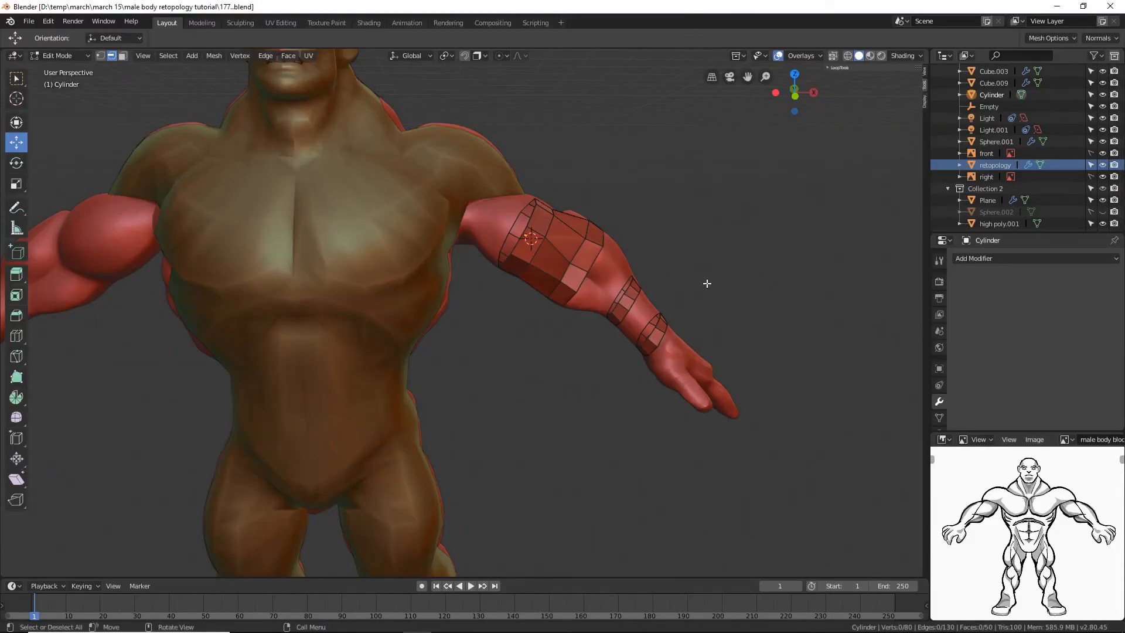
# Step: Bridge the elbow ring's lower edge loop to the forearm ring's upper loop and save the file as 178
pyautogui.keyDown('alt'); pyautogui.click(580, 278); pyautogui.keyUp('alt')
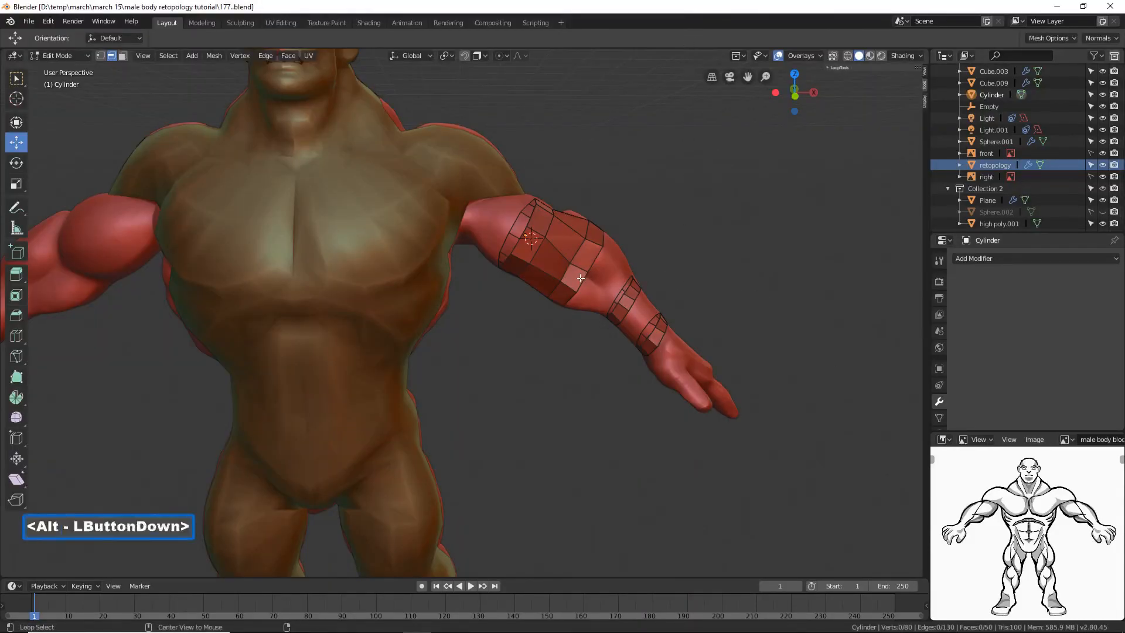
pyautogui.keyDown('alt'); pyautogui.keyDown('shift'); pyautogui.click(622, 295); pyautogui.keyUp('shift'); pyautogui.keyUp('alt')
pyautogui.press('ctrl')
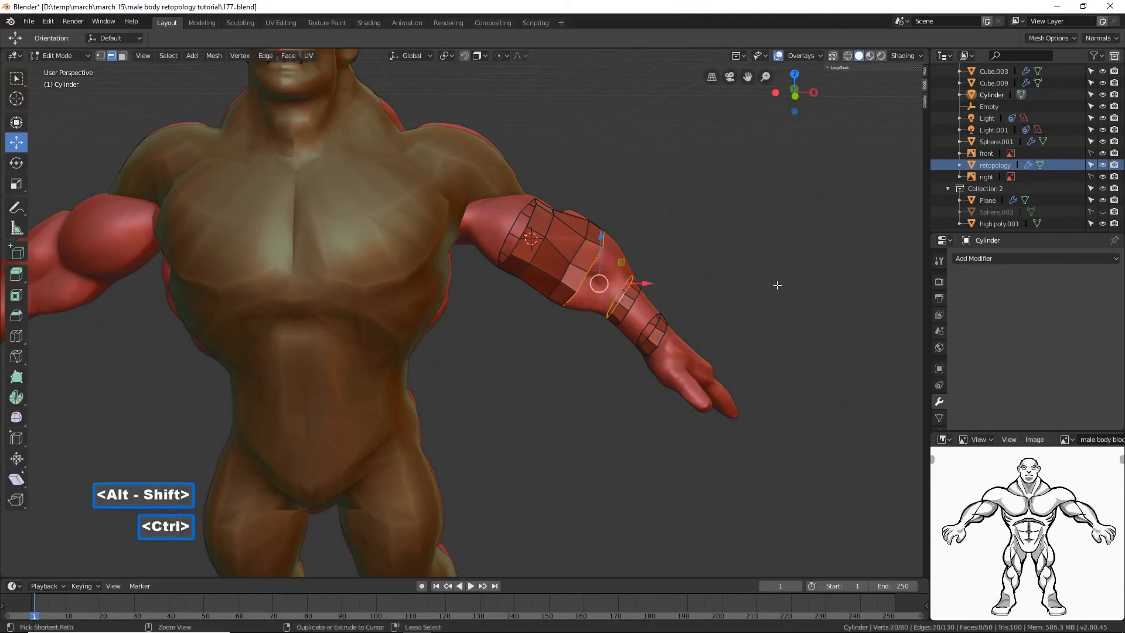
pyautogui.hotkey('ctrl', 'e')
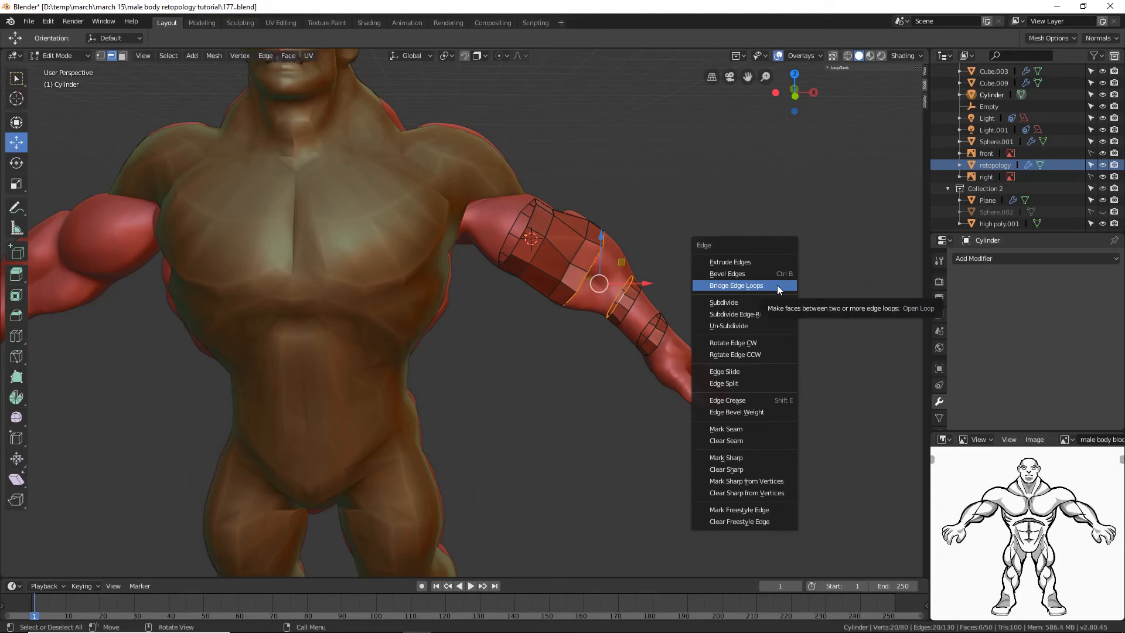
pyautogui.click(777, 285)
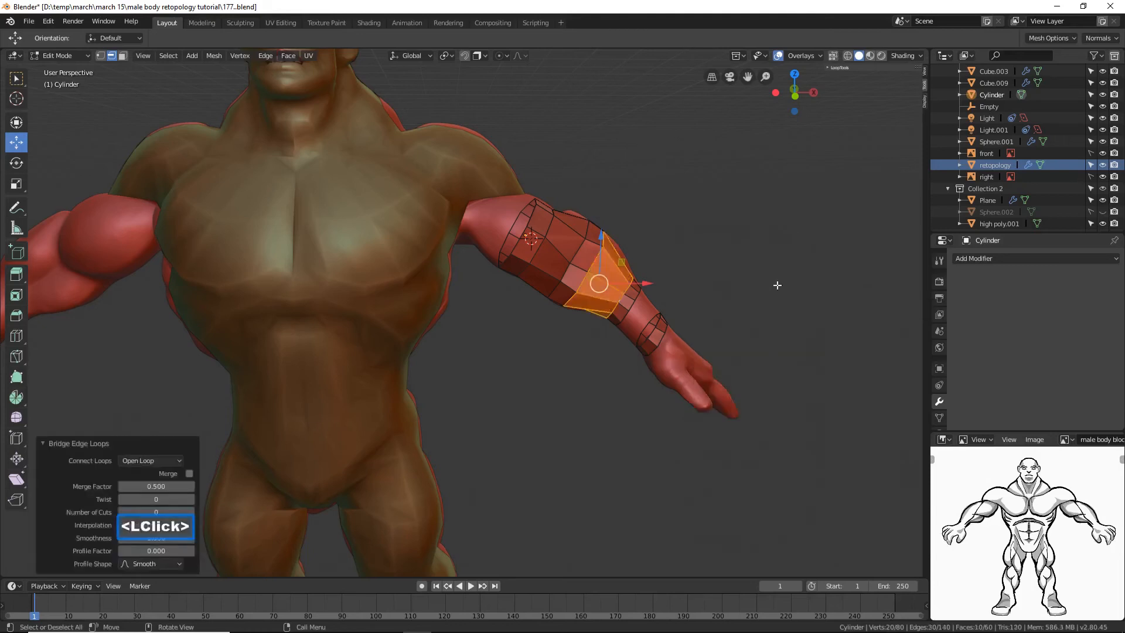
pyautogui.click(809, 399)
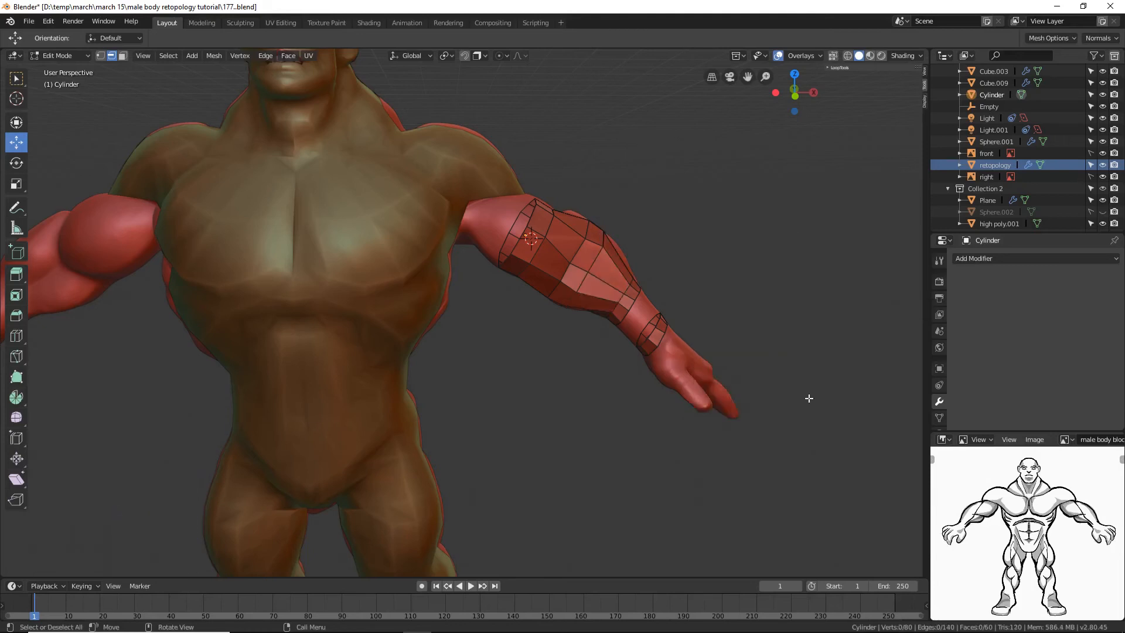
pyautogui.hotkey('ctrl', 'shift', 's')
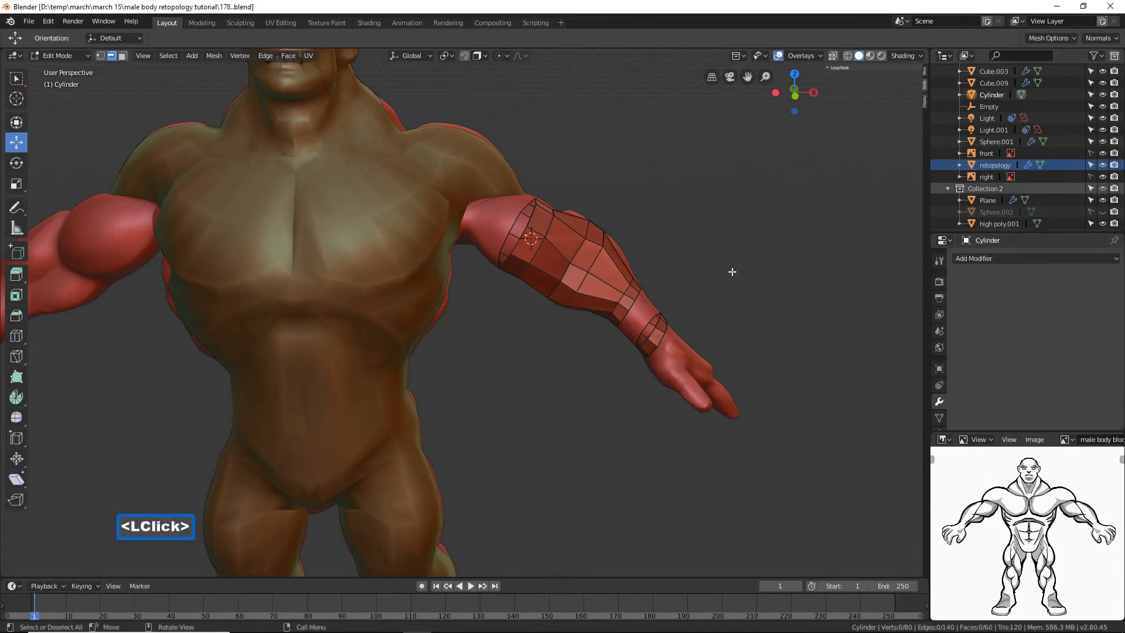
# Step: Bridge the forearm ring's lower edge loop to the wrist ring's upper loop and save the file as 179
pyautogui.keyDown('alt'); pyautogui.click(630, 305); pyautogui.keyUp('alt')
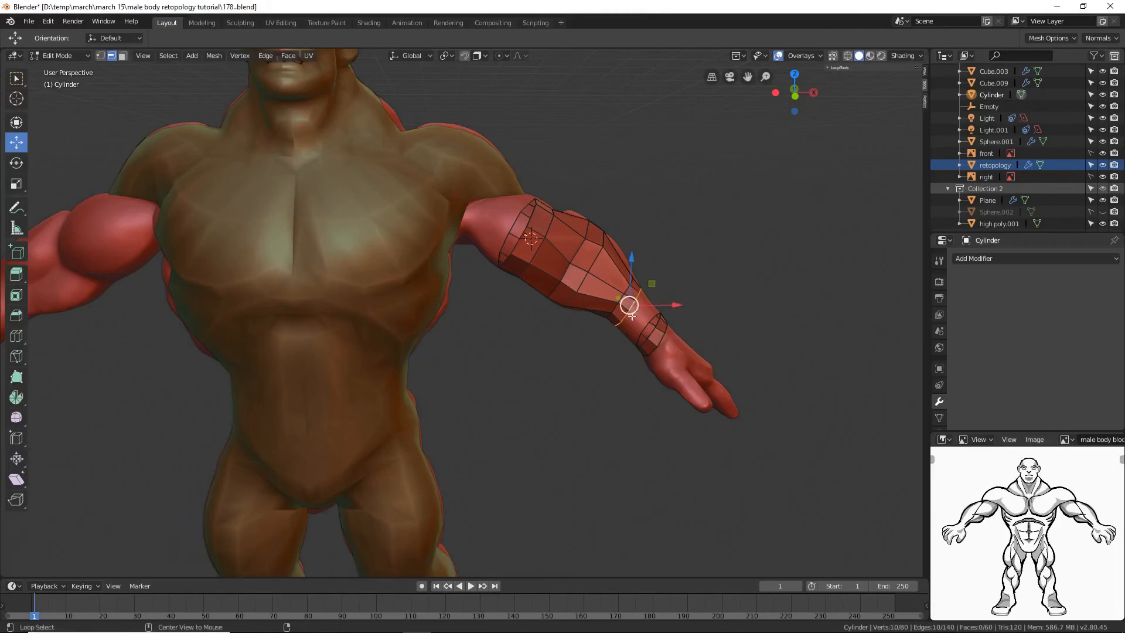
pyautogui.keyDown('alt'); pyautogui.keyDown('shift'); pyautogui.click(651, 330); pyautogui.keyUp('shift'); pyautogui.keyUp('alt')
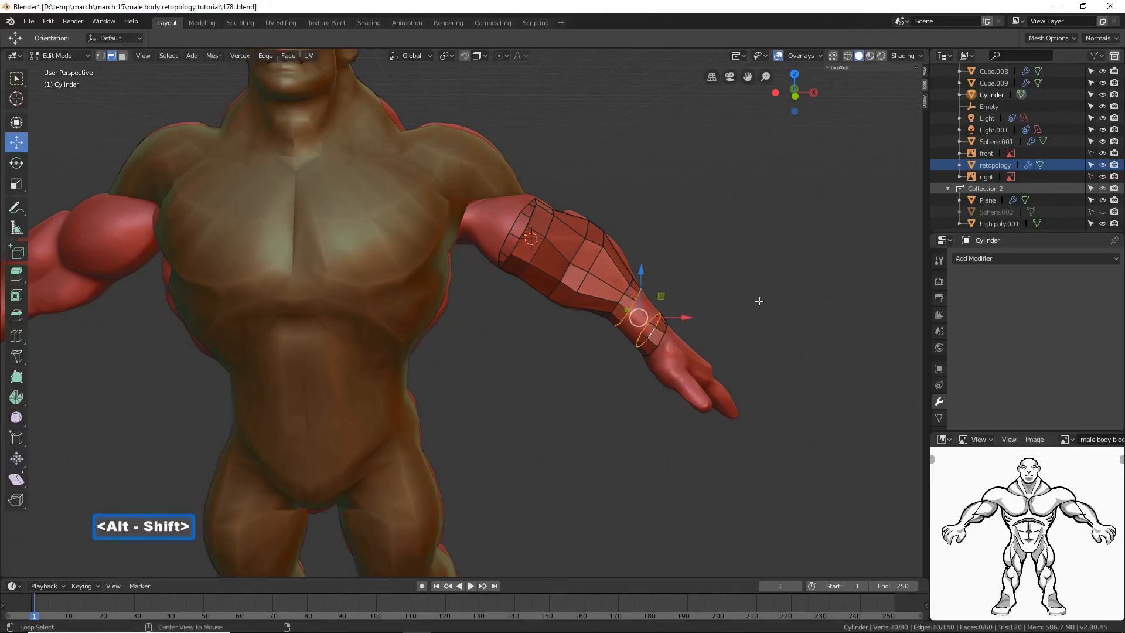
pyautogui.hotkey('ctrl', 'e')
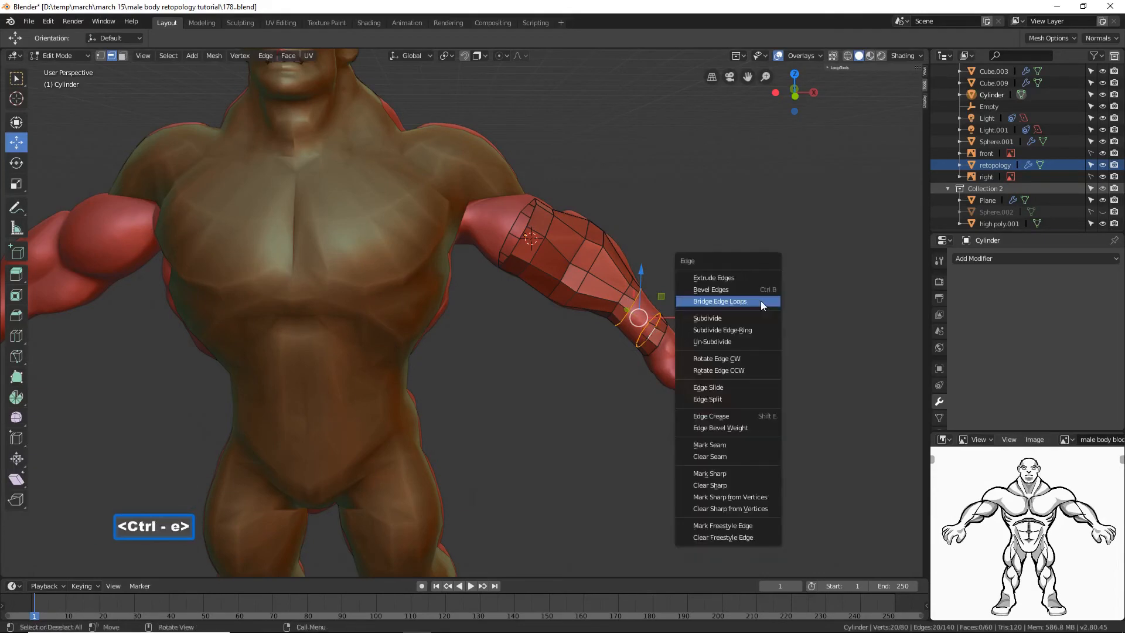
pyautogui.click(760, 300)
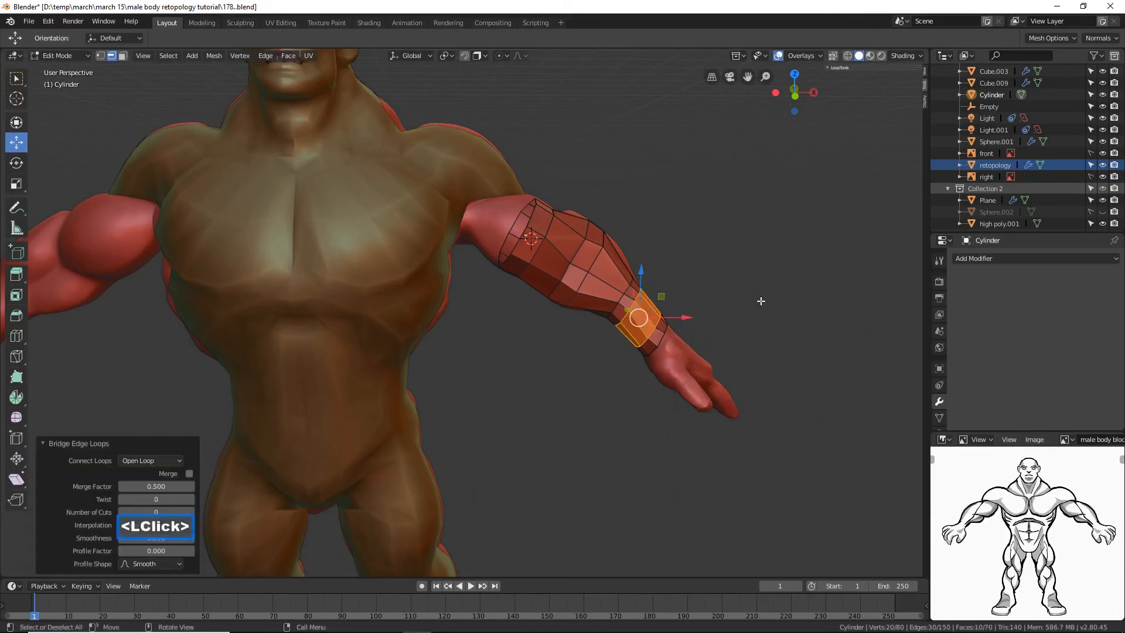
pyautogui.click(776, 357)
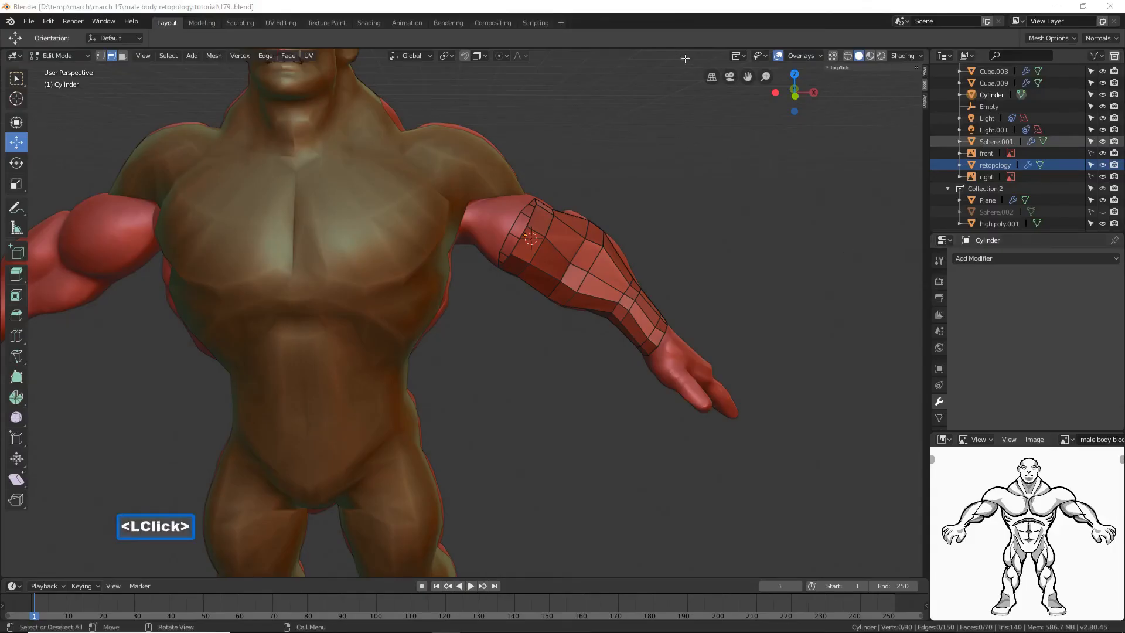
pyautogui.click(662, 10)
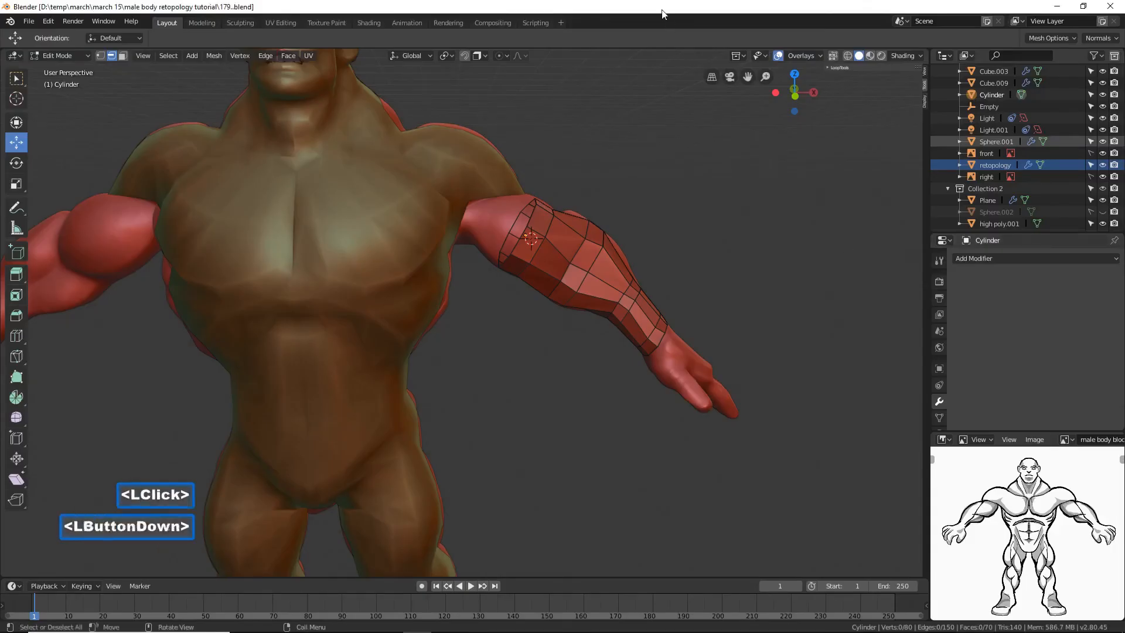
# Step: In Object Mode, add a Shrinkwrap modifier to the arm sleeve with snap mode Above Surface and high poly.001 as target
pyautogui.click(82, 57)
pyautogui.click(85, 134)
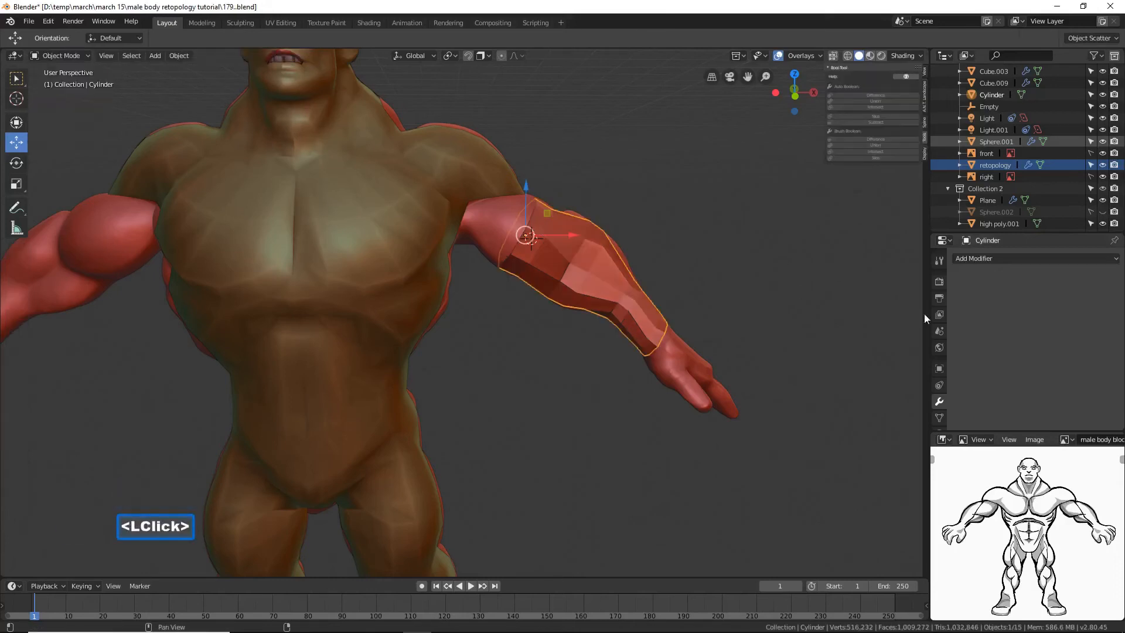
pyautogui.click(1081, 259)
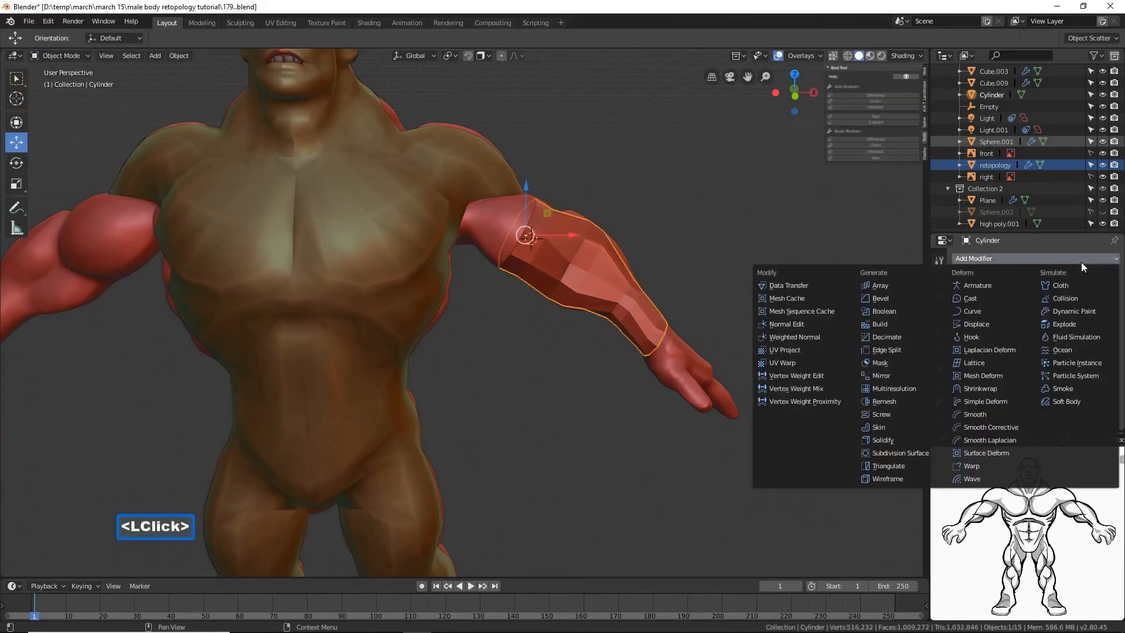
pyautogui.click(1014, 385)
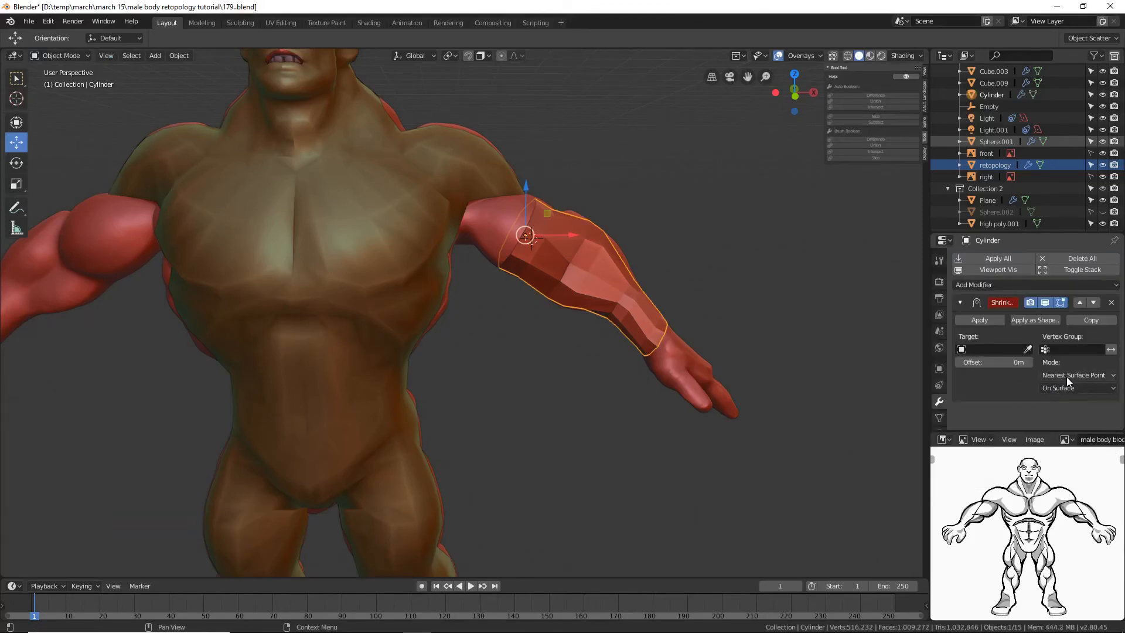
pyautogui.click(1081, 388)
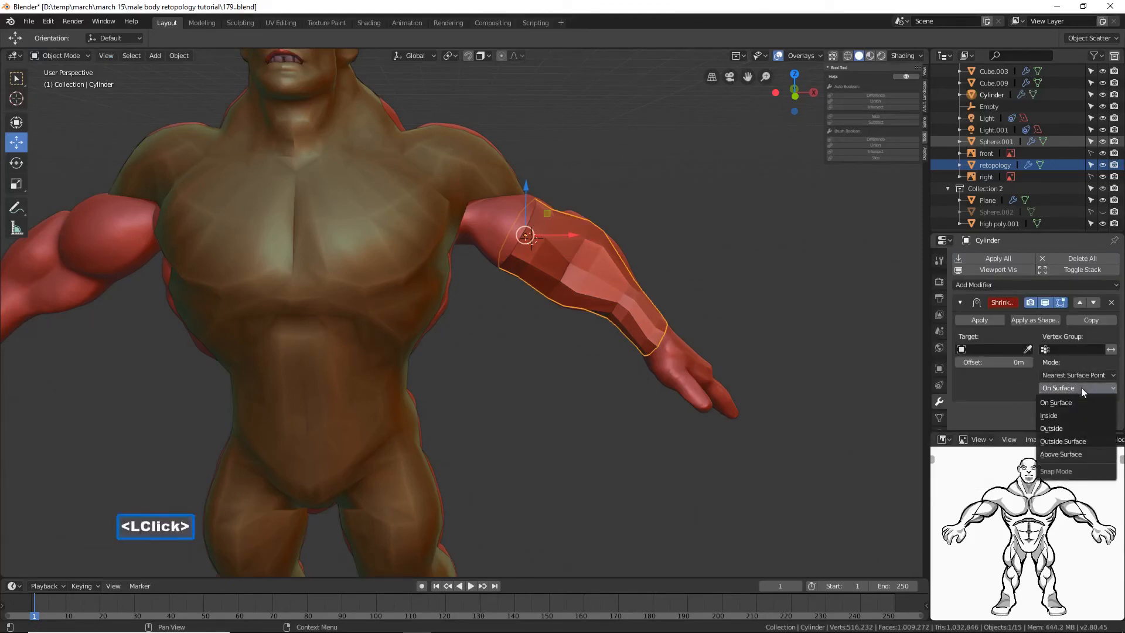
pyautogui.click(1075, 453)
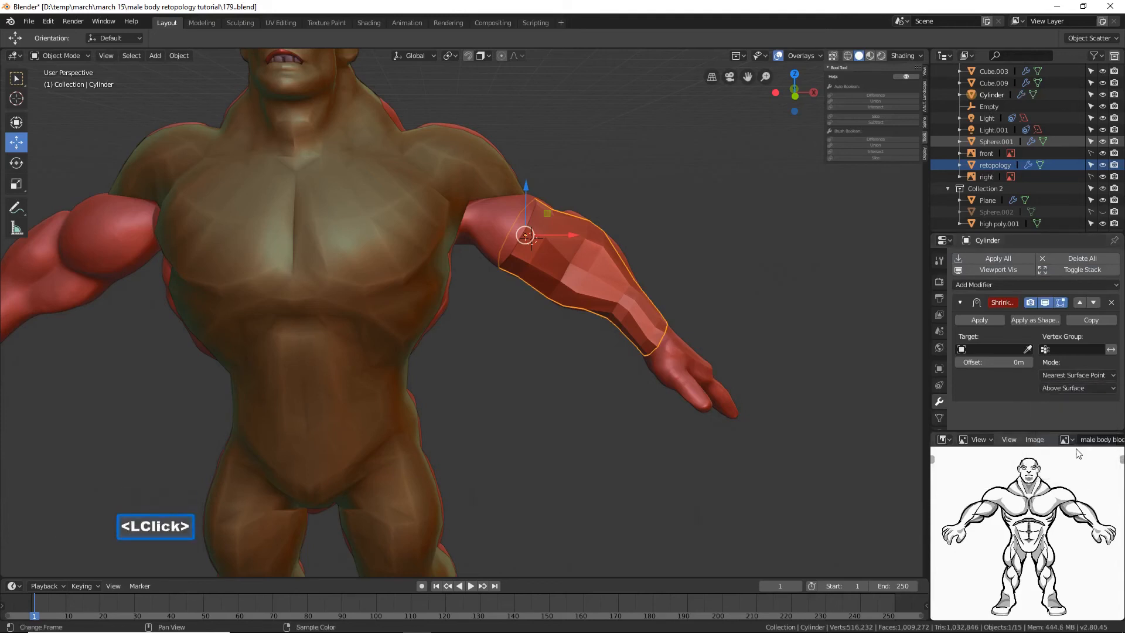
pyautogui.click(1026, 349)
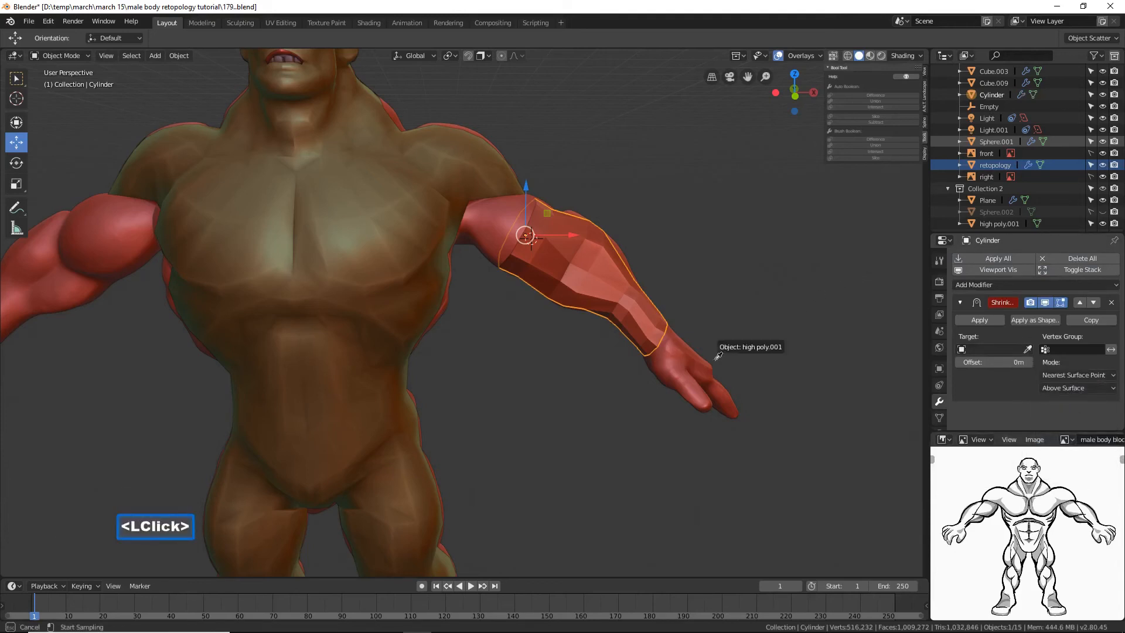
pyautogui.click(677, 344)
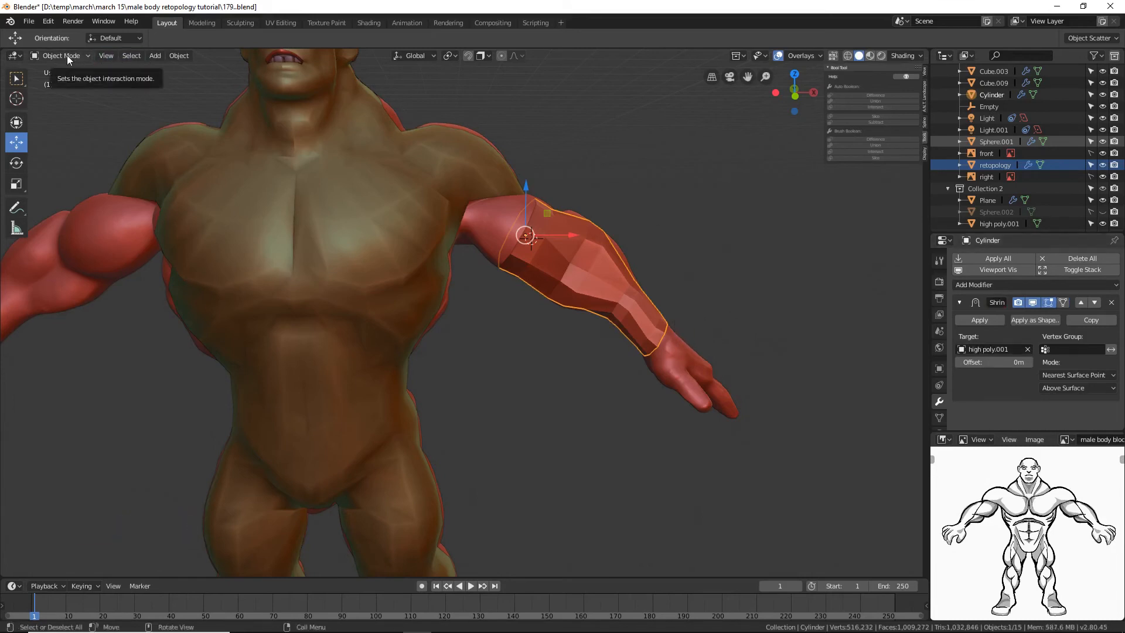
# Step: Shade the arm sleeve smooth and return to Edit Mode, saving the file as 181
pyautogui.rightClick(665, 233)
pyautogui.click(665, 234)
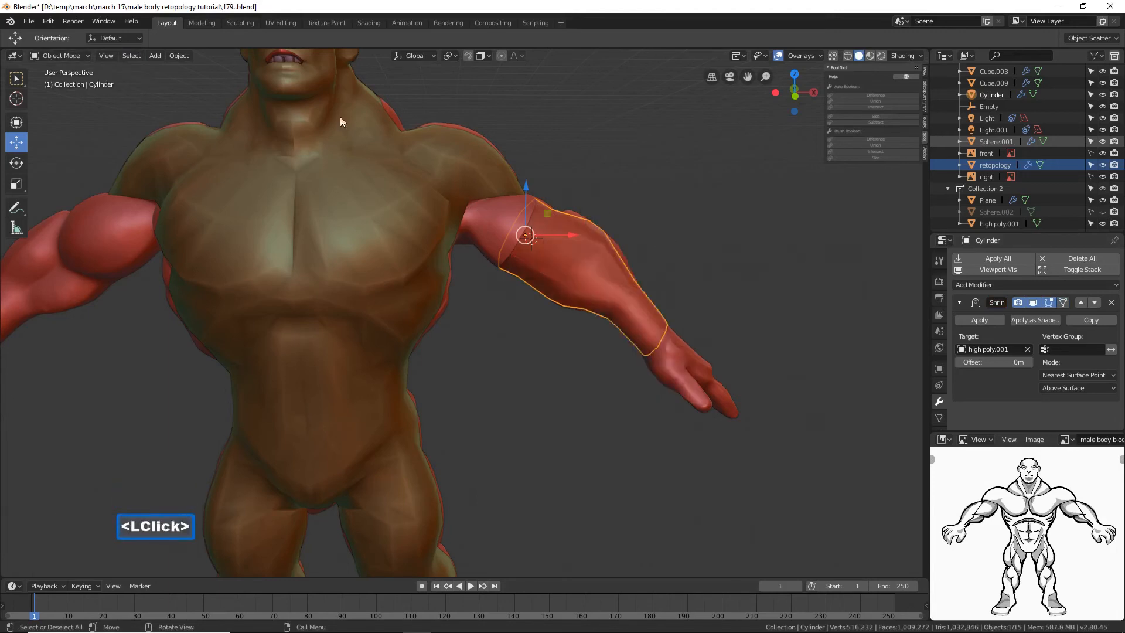
pyautogui.click(76, 55)
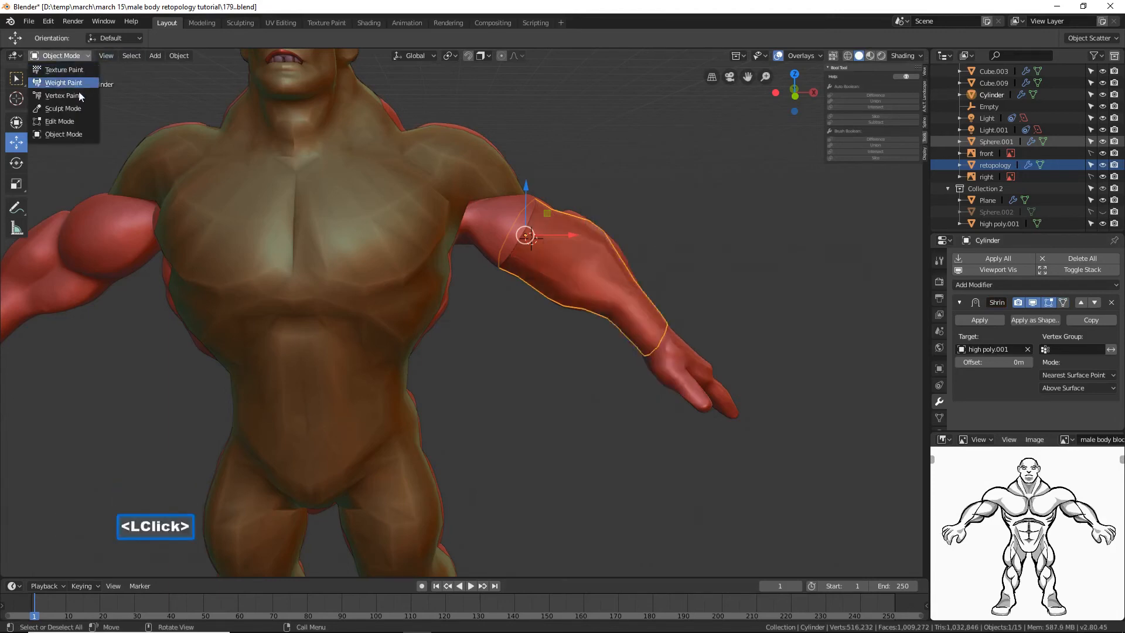
pyautogui.click(61, 122)
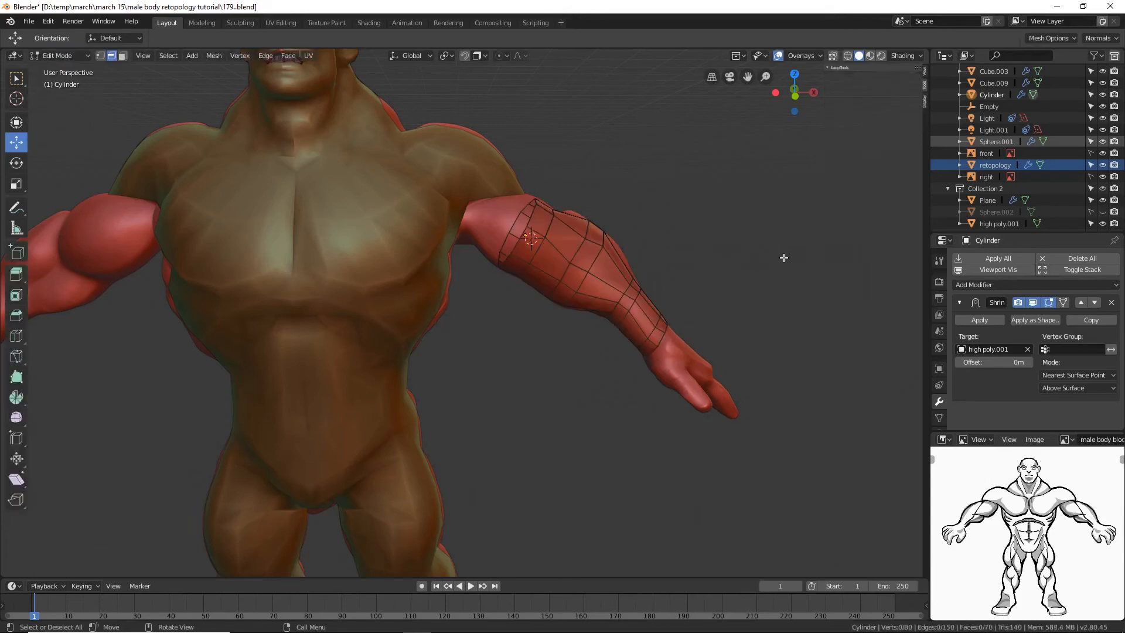
pyautogui.click(690, 281)
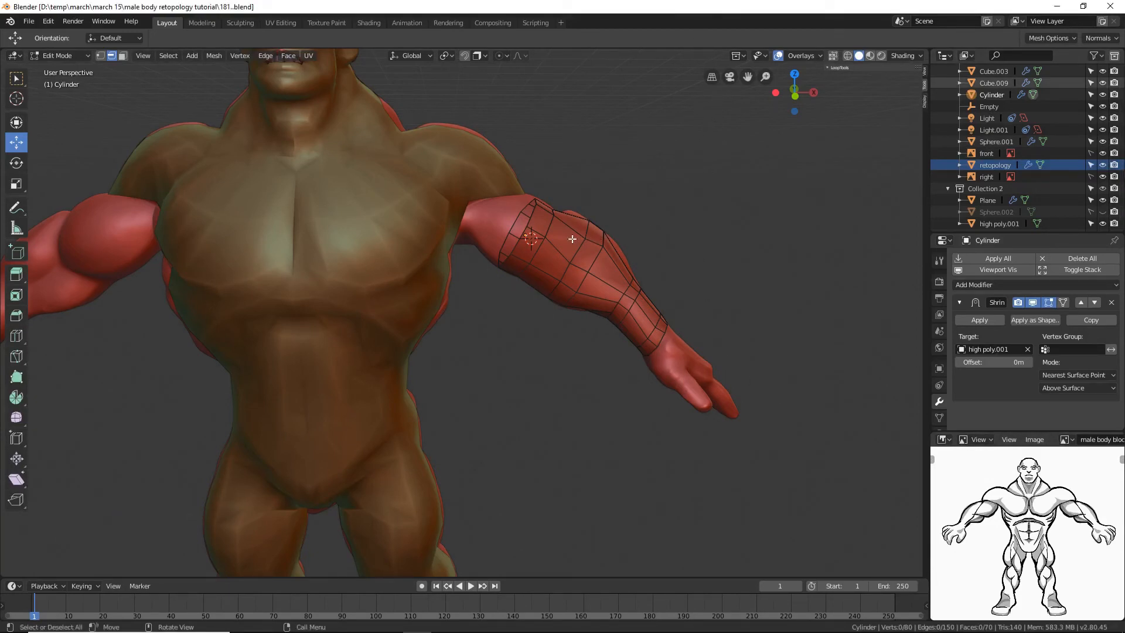
# Step: Add a centred loop cut to each of the bridged upper-arm and forearm sections of the sleeve and save as 182
pyautogui.press('ctrl')
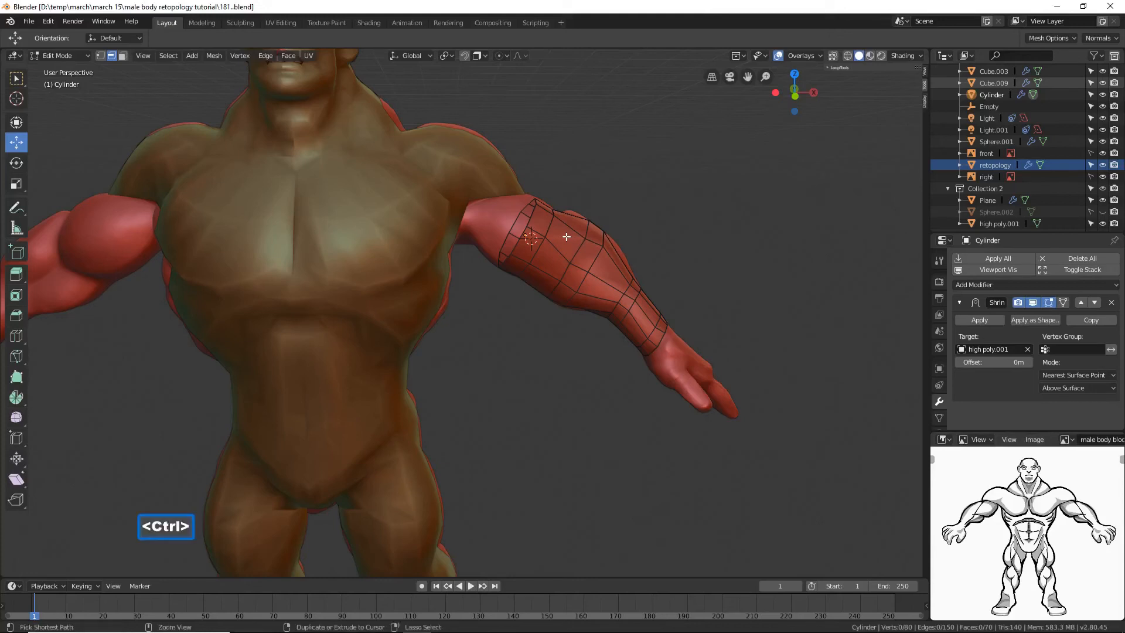
pyautogui.hotkey('ctrl', 'r')
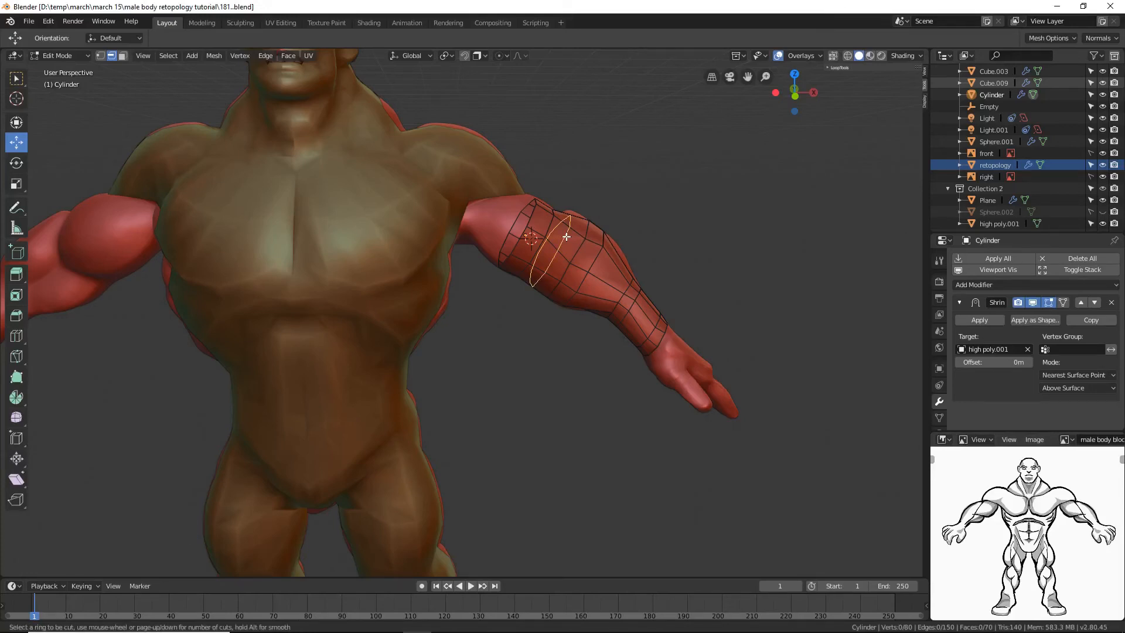
pyautogui.click(566, 236)
pyautogui.click(566, 236)
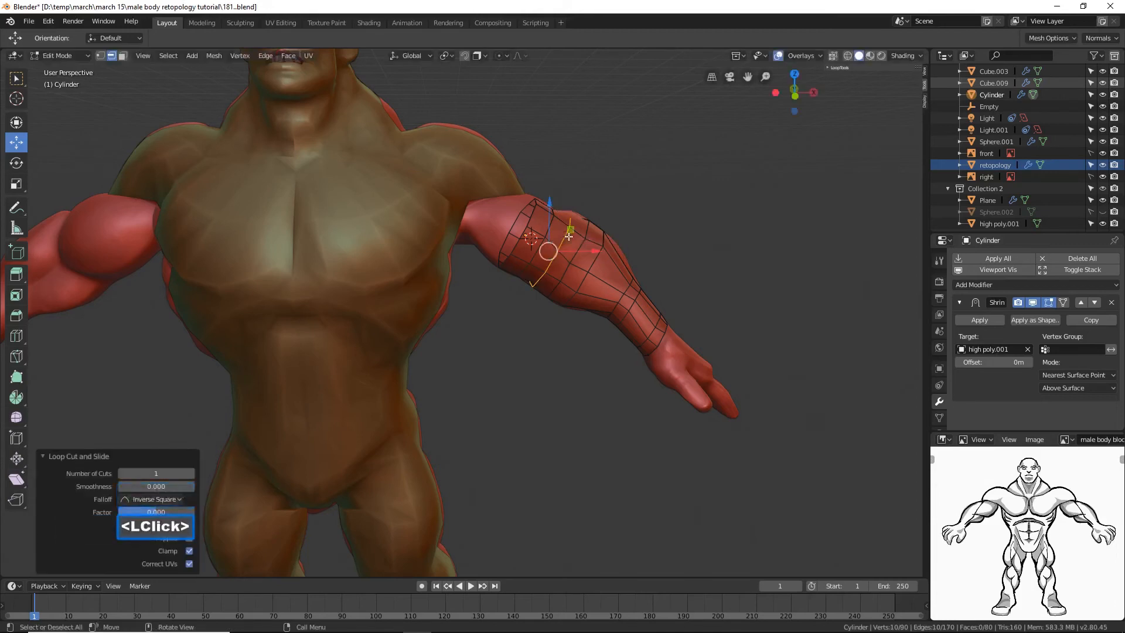
pyautogui.press('ctrl')
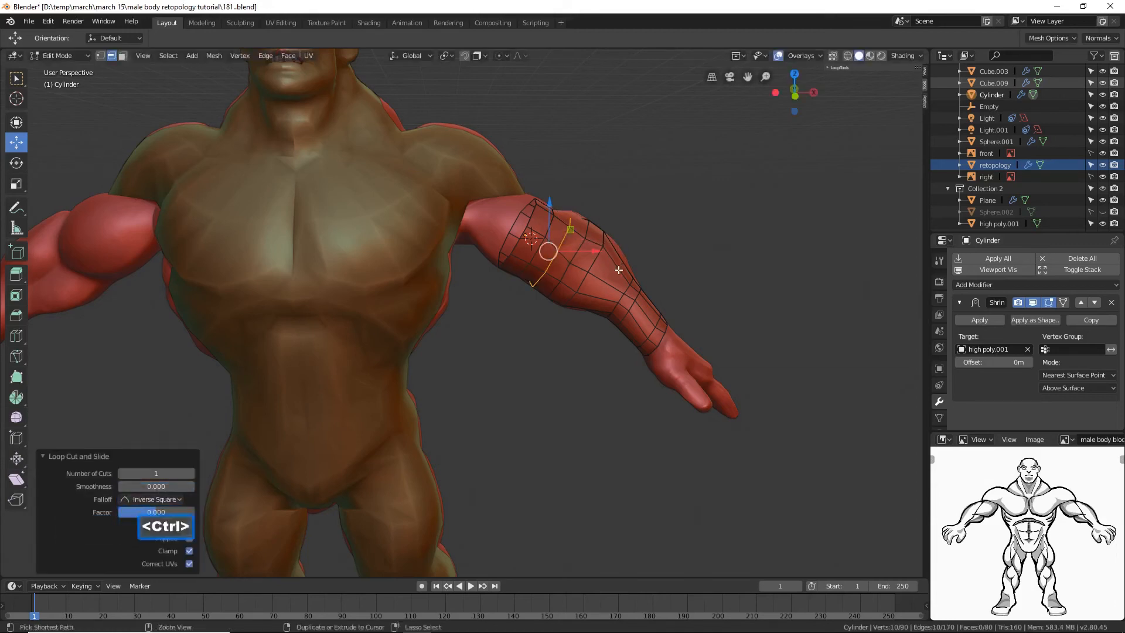
pyautogui.hotkey('ctrl', 'r')
pyautogui.click(618, 270)
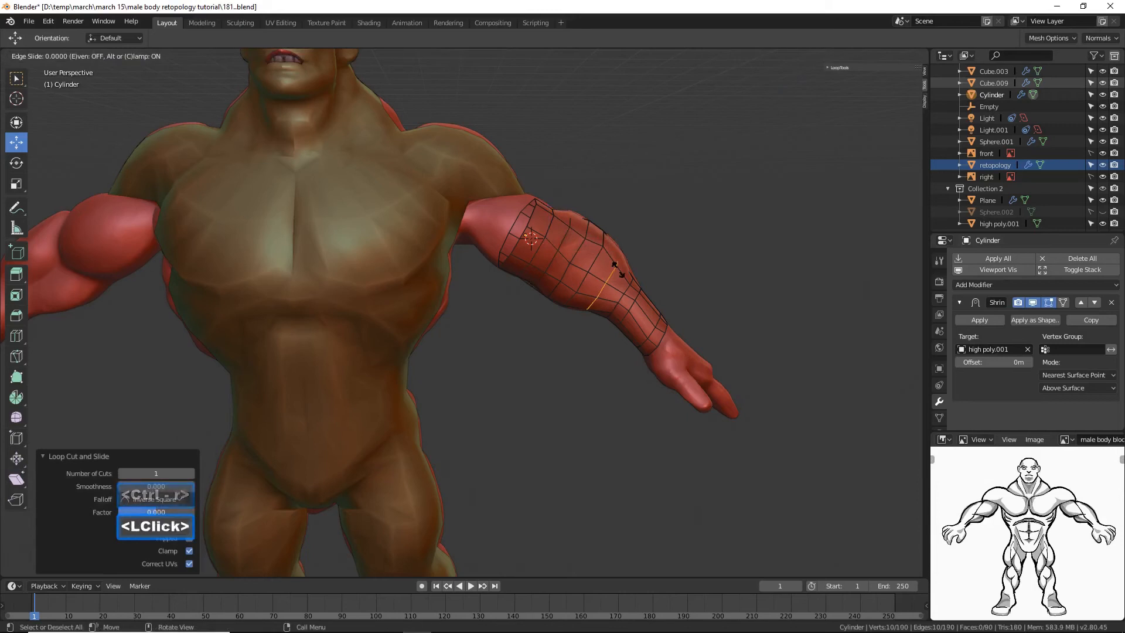
pyautogui.click(619, 270)
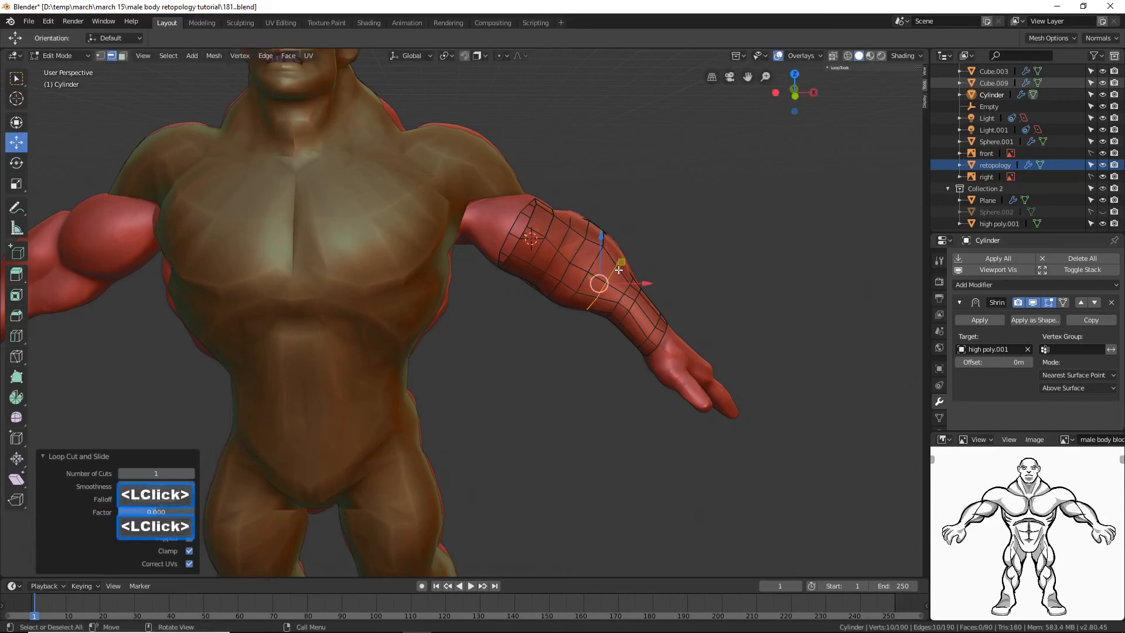
pyautogui.click(806, 352)
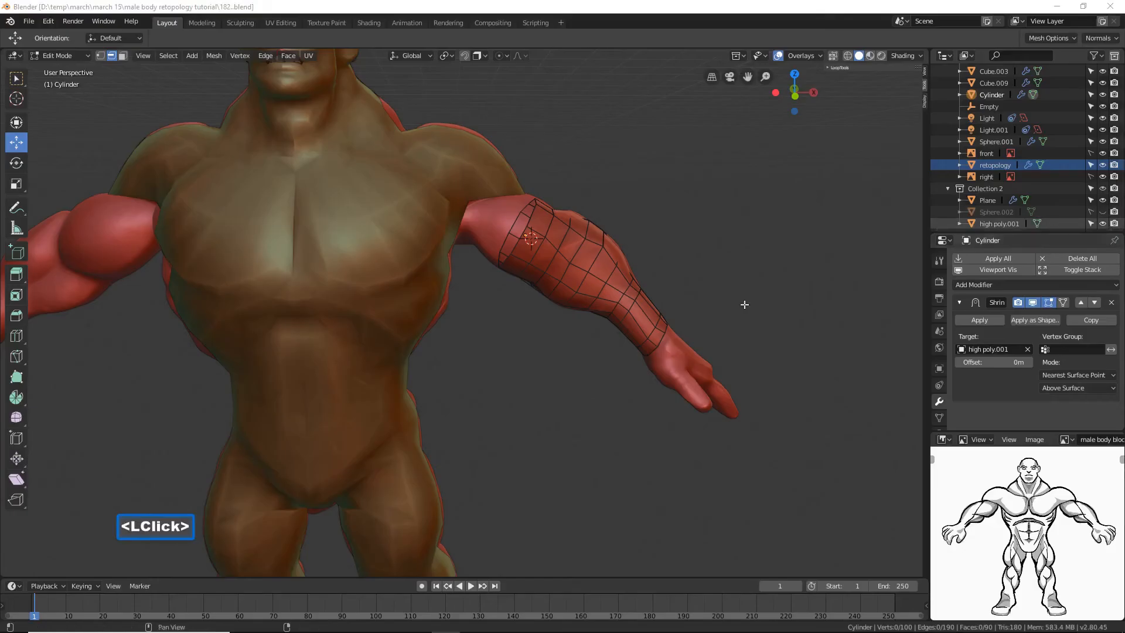
# Step: Apply the arm sleeve's Shrinkwrap modifier in Object Mode and save the file as 184
pyautogui.click(652, 27)
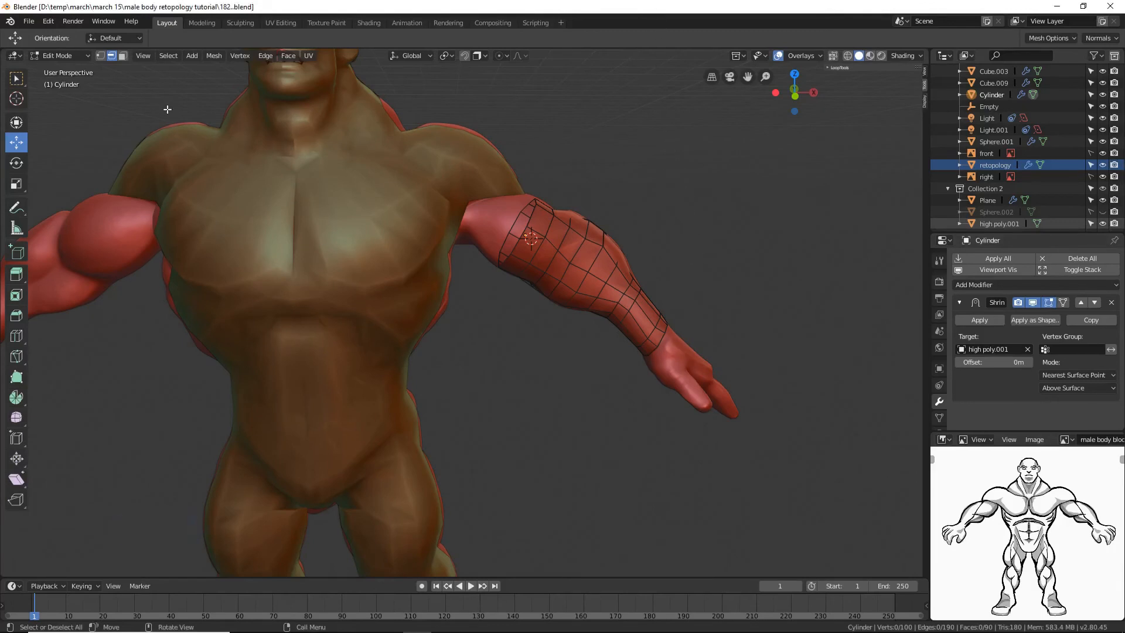
pyautogui.click(83, 58)
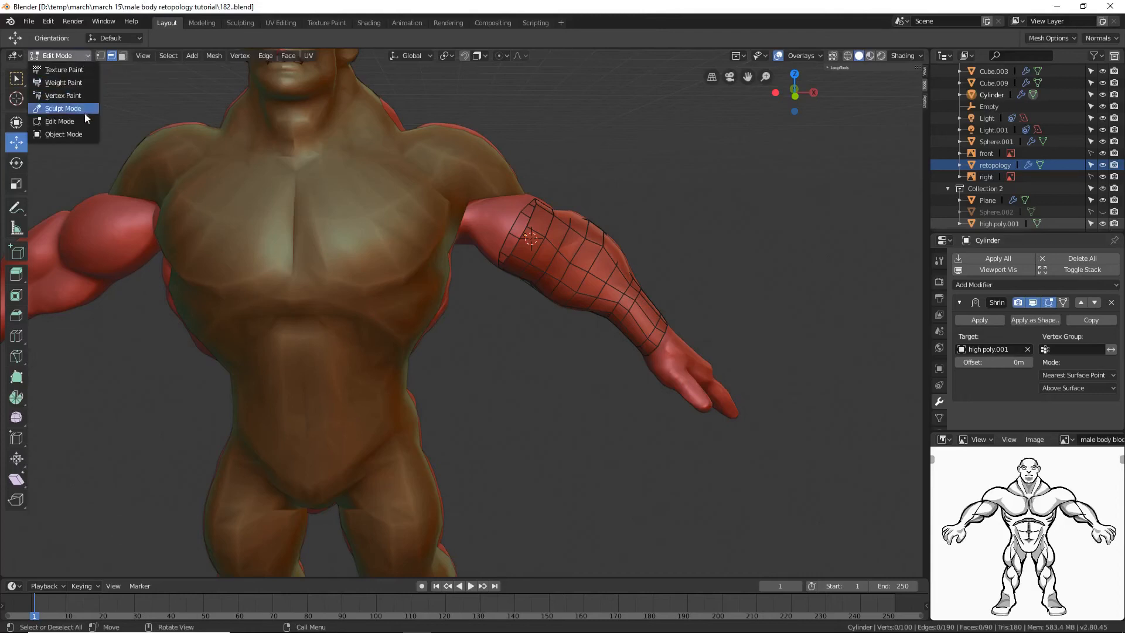
pyautogui.click(80, 133)
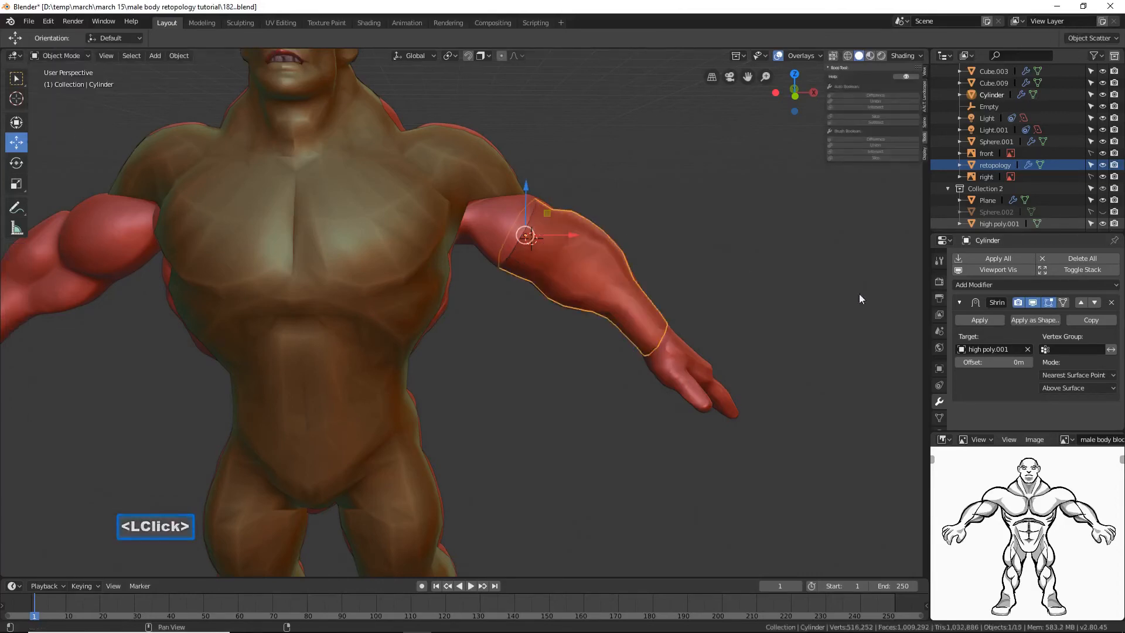
pyautogui.click(975, 318)
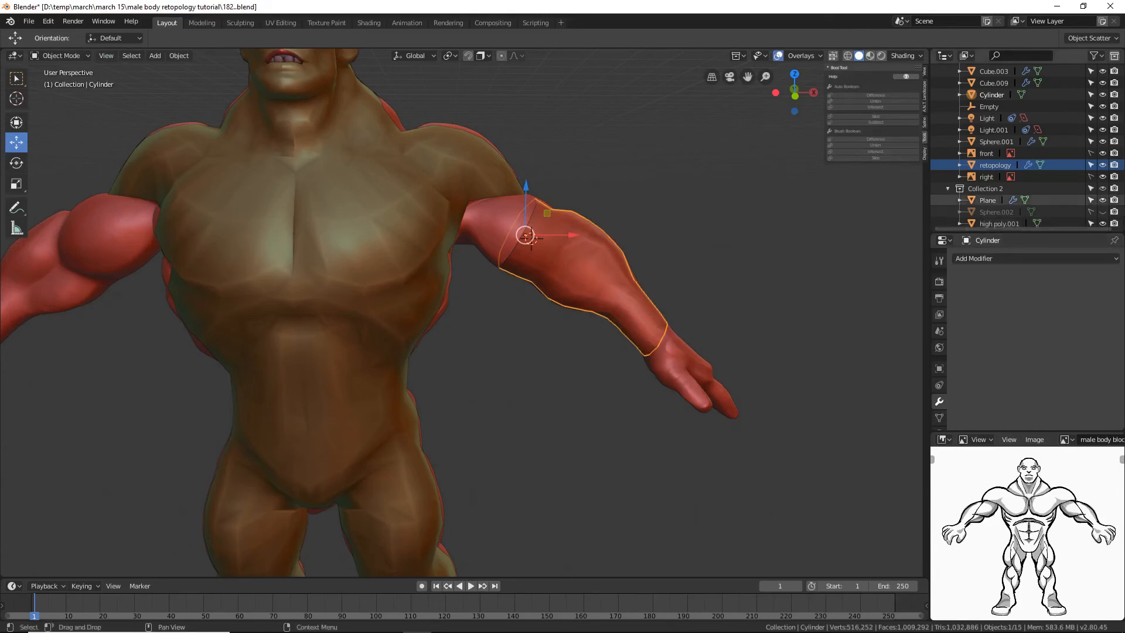
pyautogui.click(749, 150)
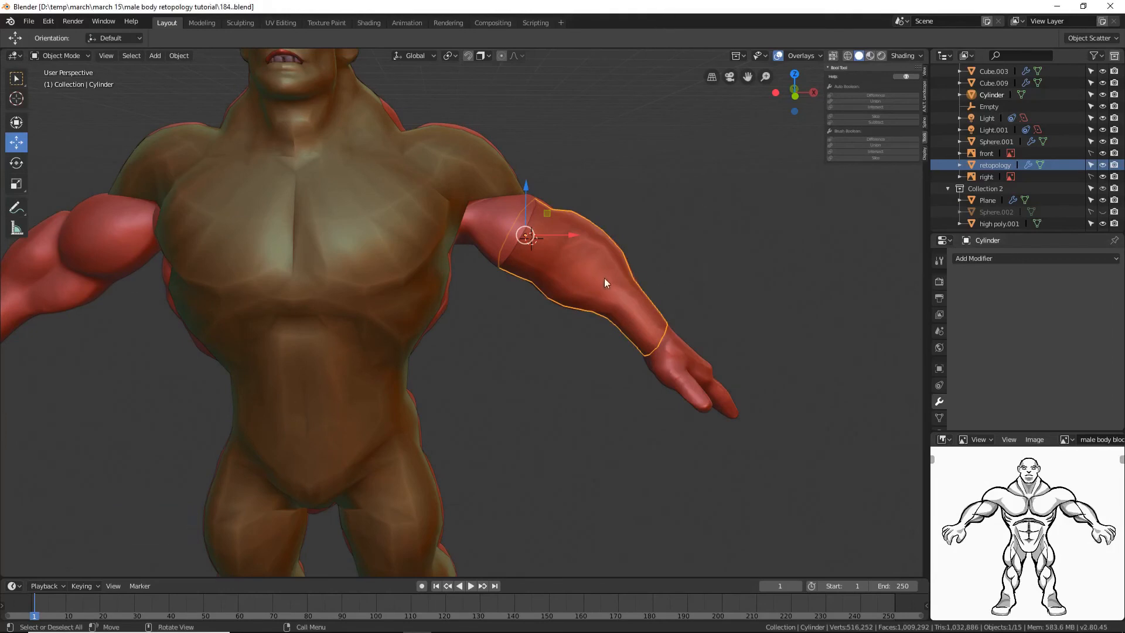
pyautogui.keyDown('shift'); pyautogui.click(473, 153); pyautogui.keyUp('shift')
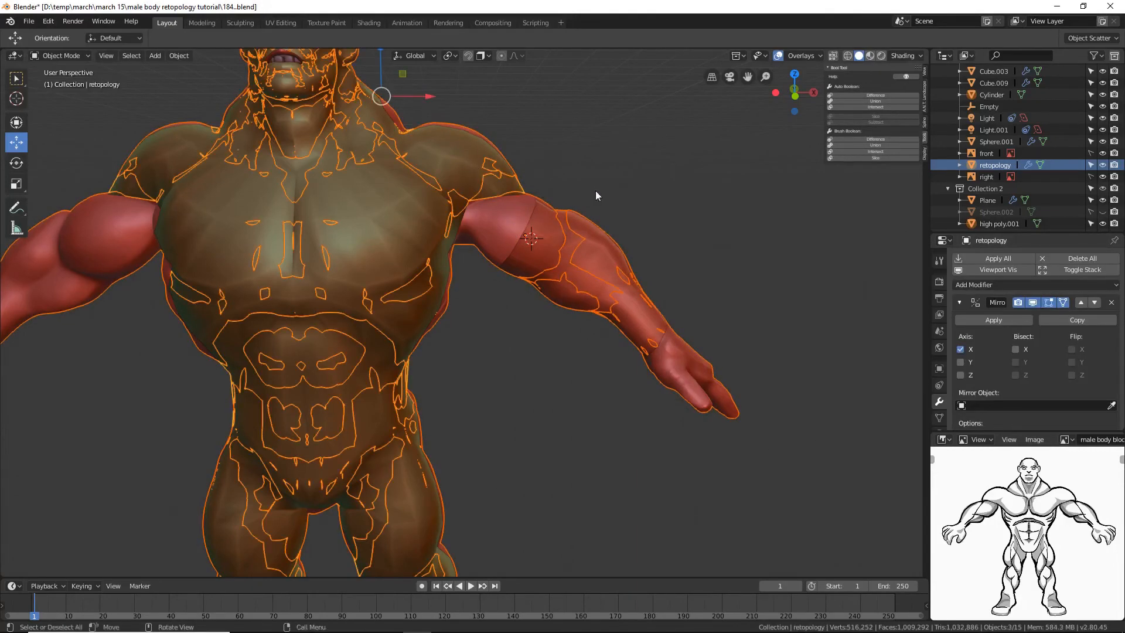
pyautogui.click(649, 202)
pyautogui.click(588, 258)
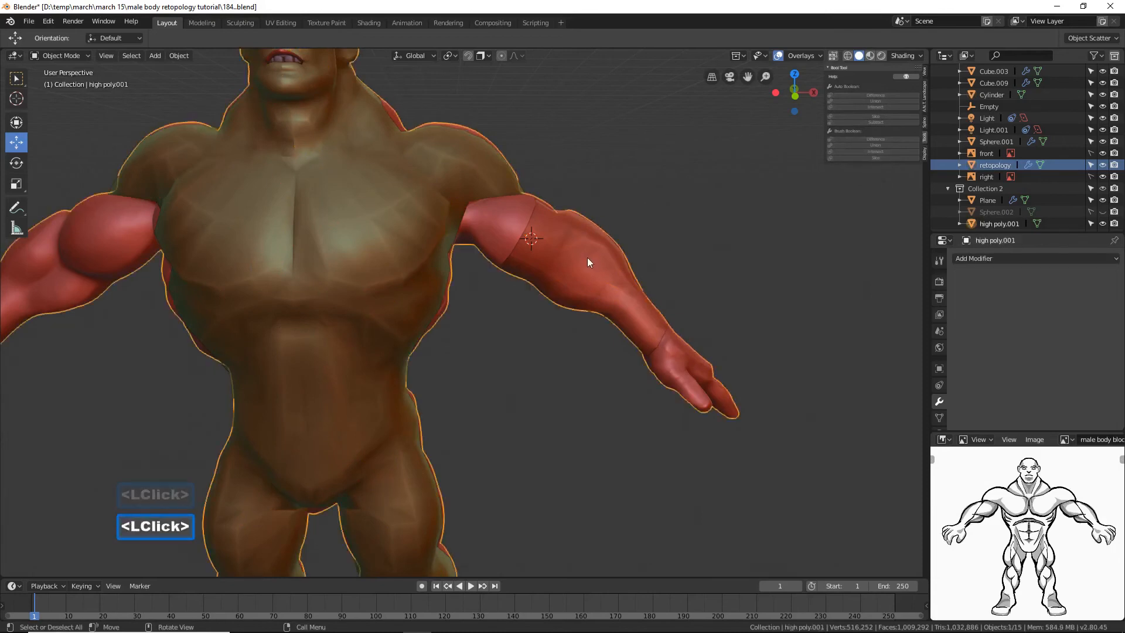
pyautogui.click(587, 258)
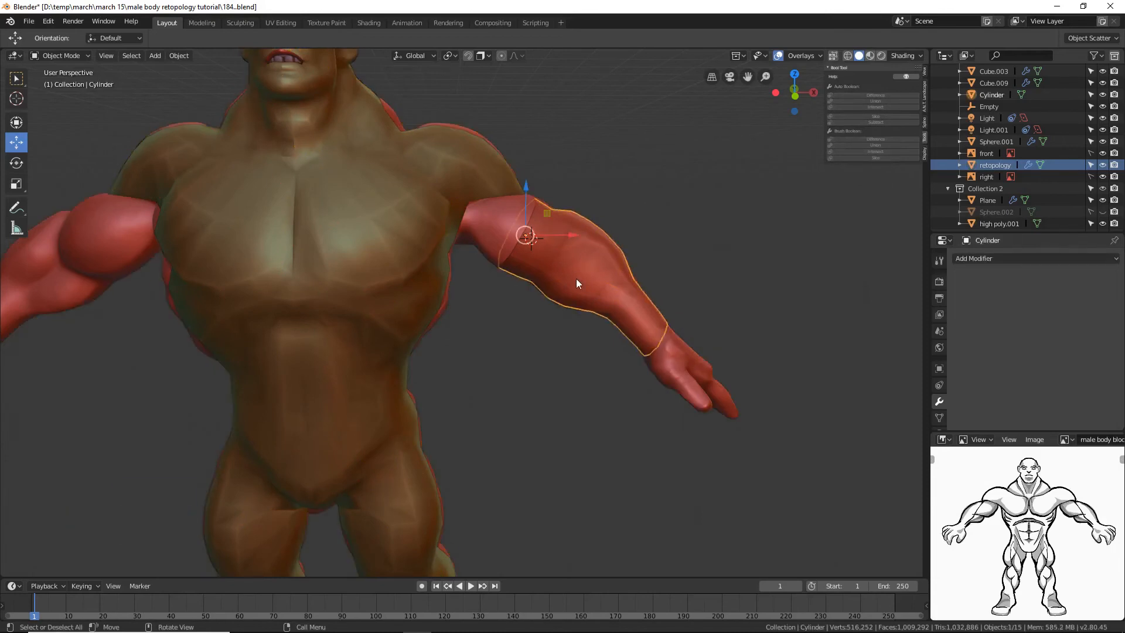
pyautogui.keyDown('shift'); pyautogui.click(355, 227); pyautogui.keyUp('shift')
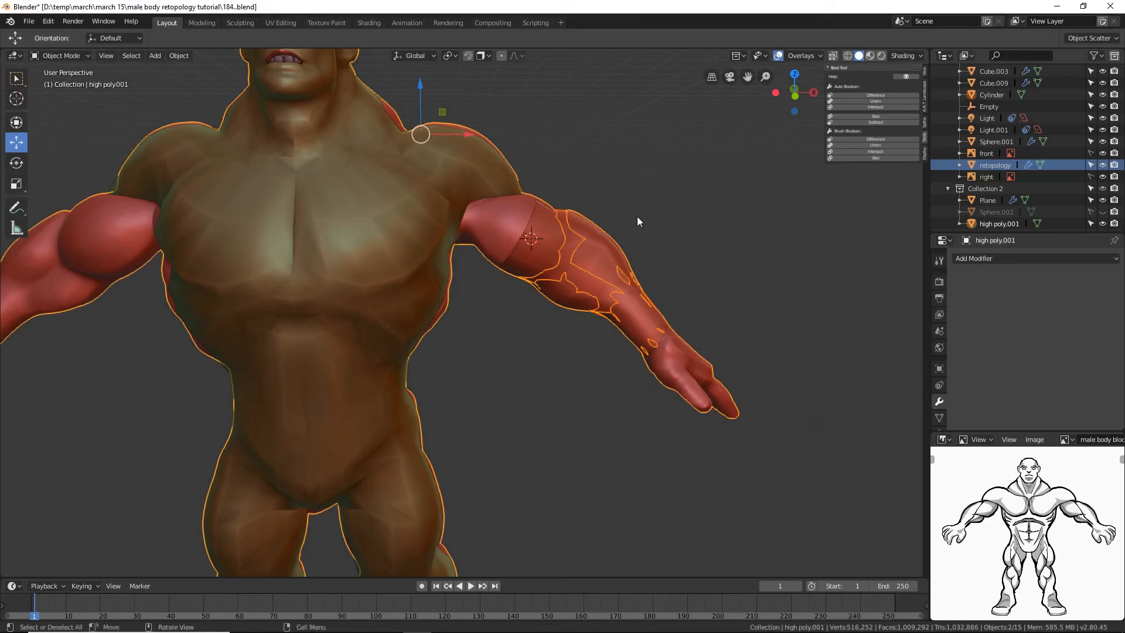
pyautogui.click(654, 215)
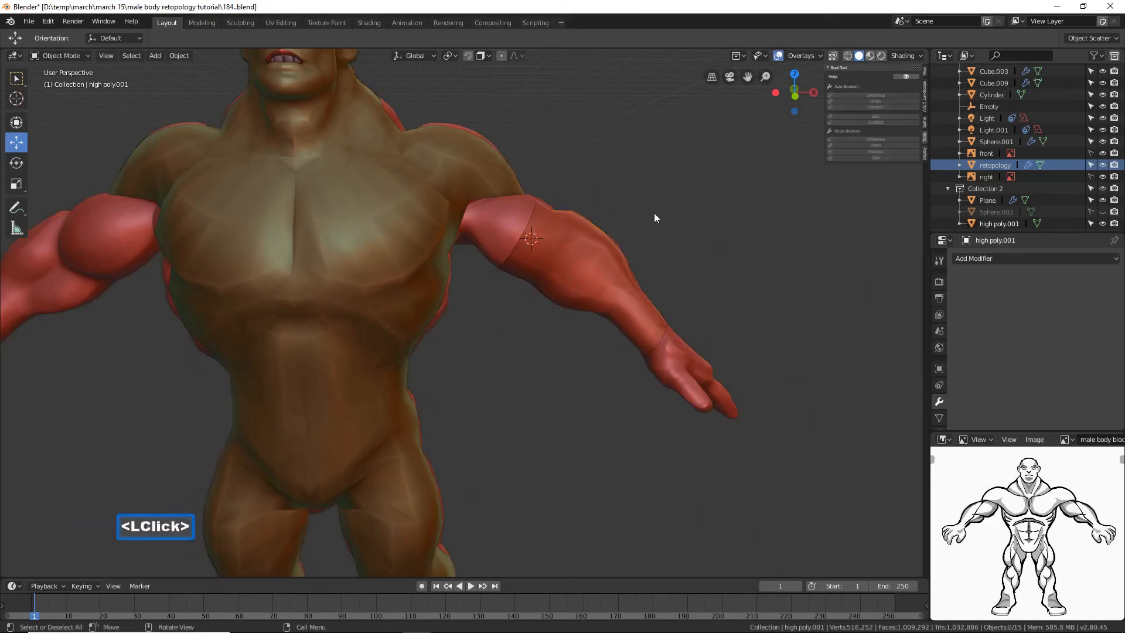
# Step: Identify the high poly.001 sculpt by toggling its visibility and make it unselectable in the viewport
pyautogui.click(494, 225)
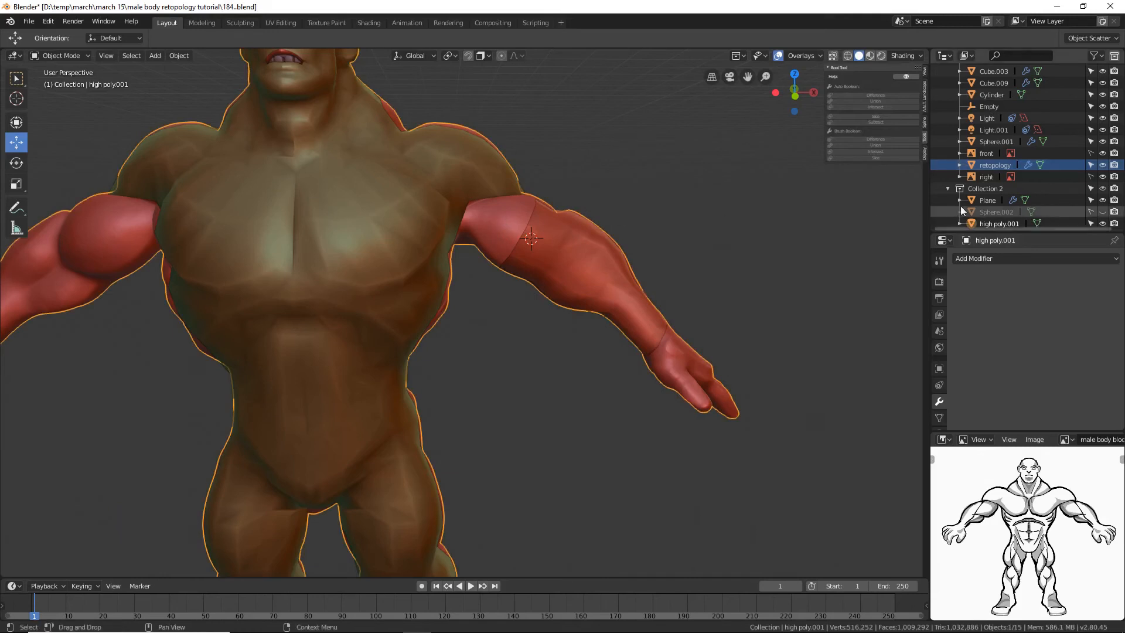
pyautogui.scroll(-1, 1009, 198)
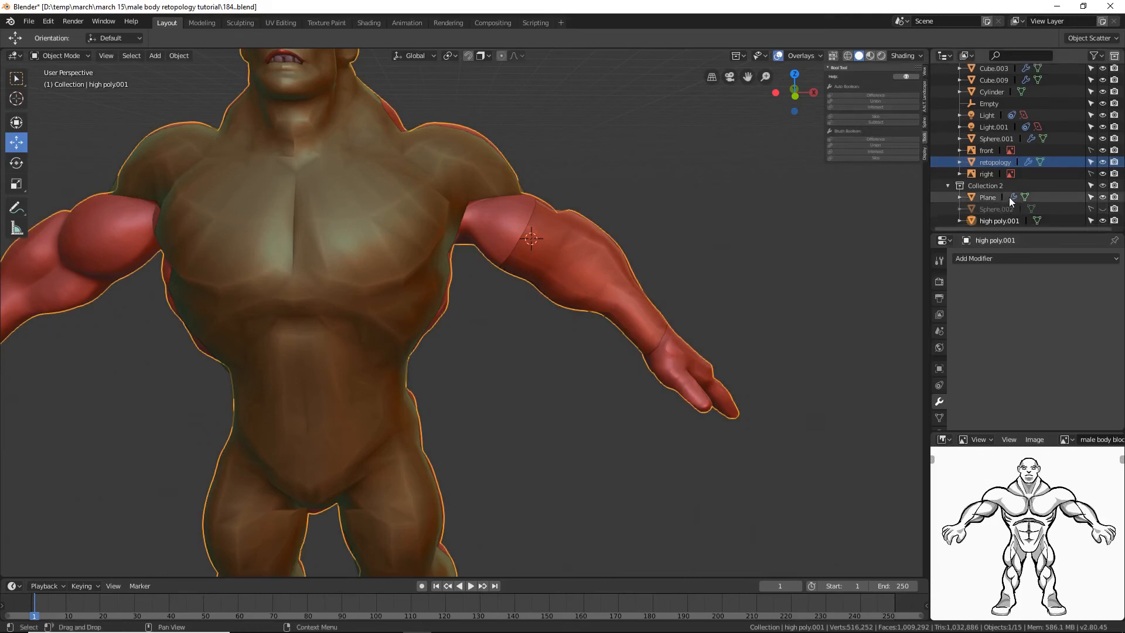
pyautogui.click(1102, 221)
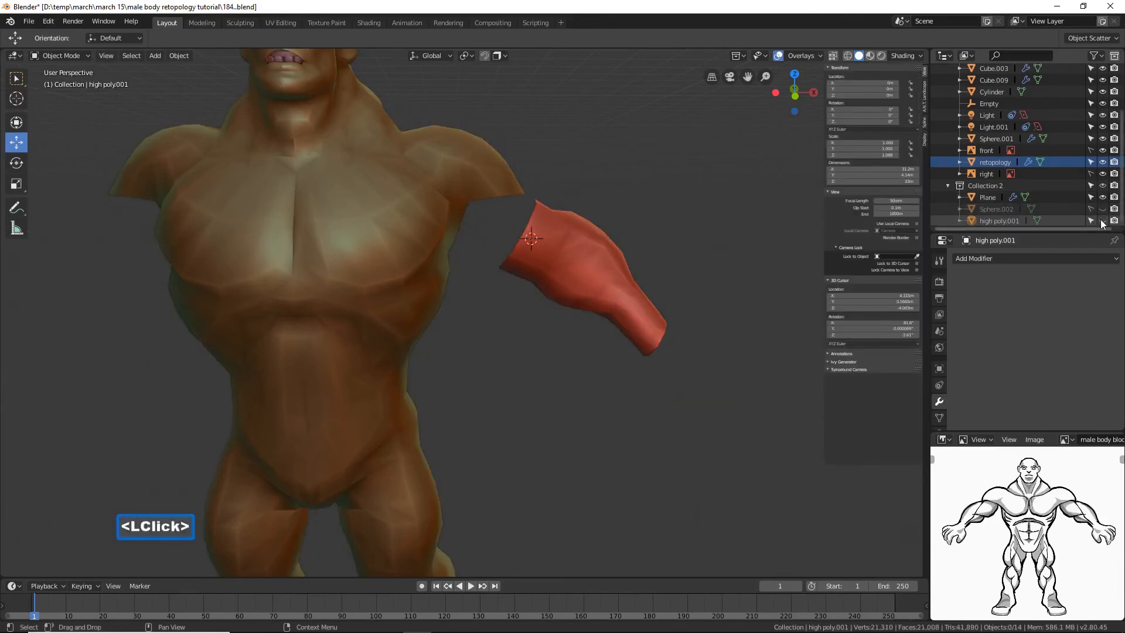
pyautogui.click(1101, 221)
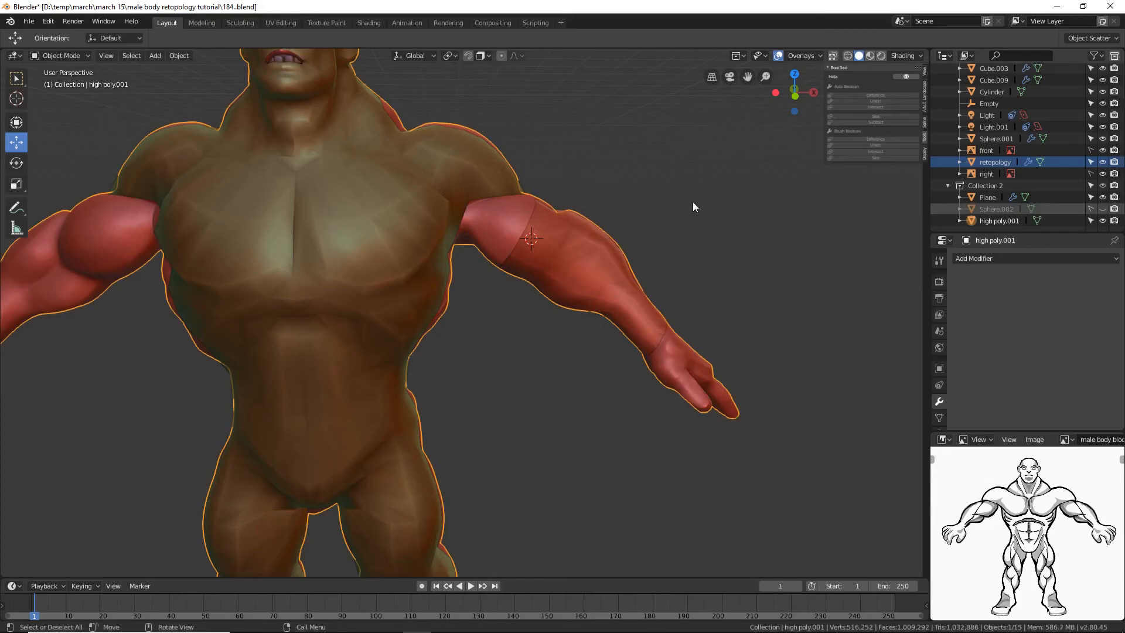
pyautogui.click(1089, 221)
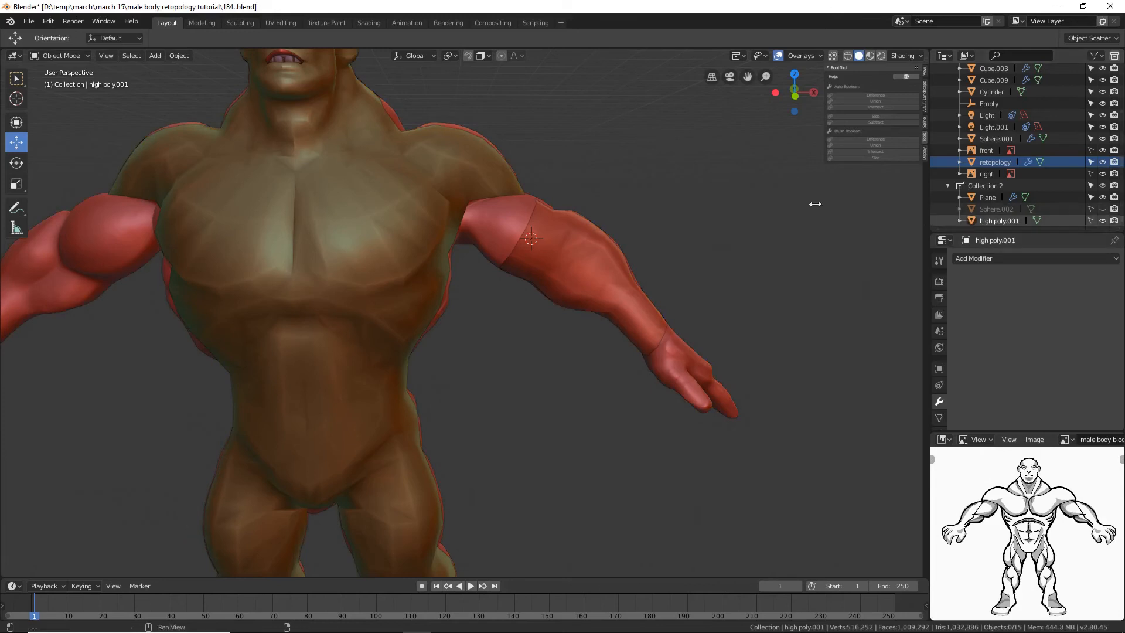
# Step: Join the arm sleeve into the retopology body mesh and save the file as 185
pyautogui.click(616, 267)
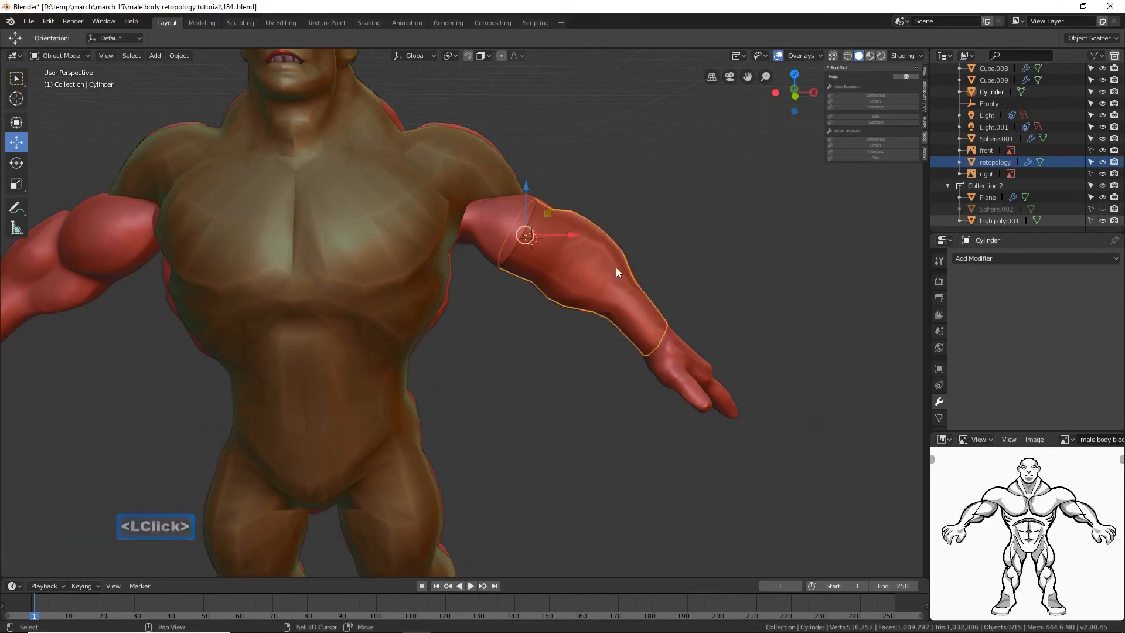
pyautogui.keyDown('shift'); pyautogui.click(407, 192); pyautogui.keyUp('shift')
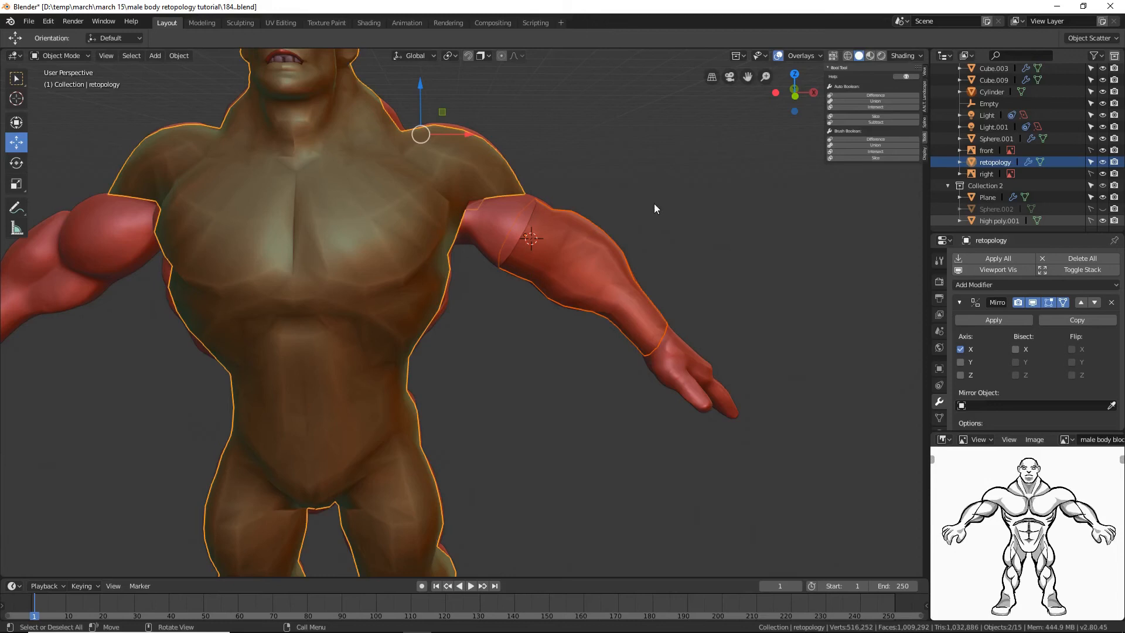
pyautogui.press('ctrl')
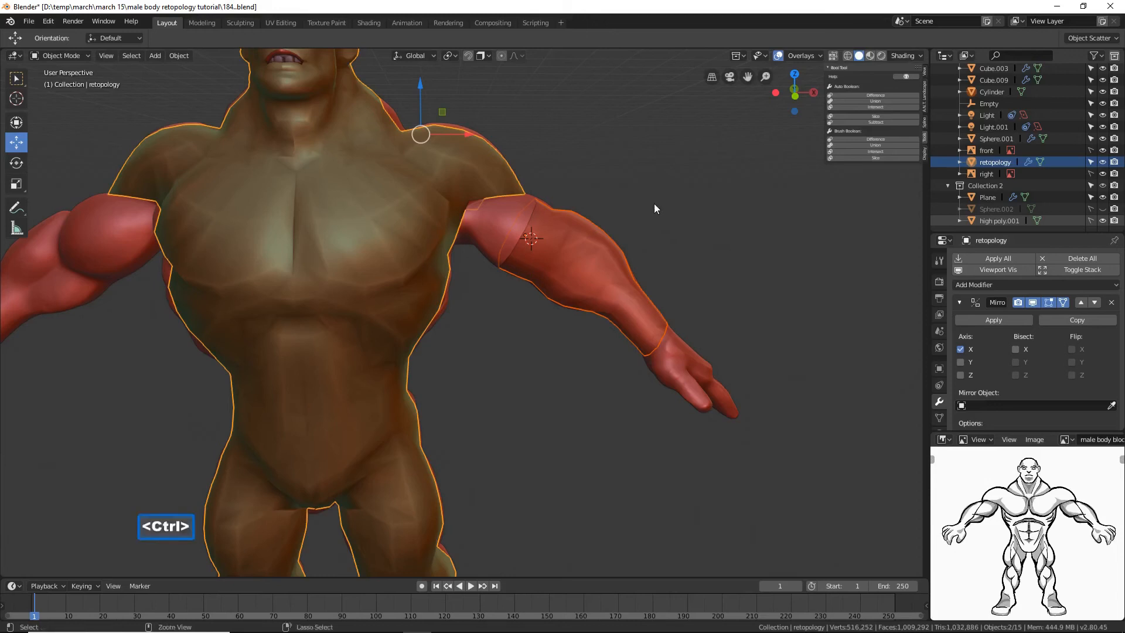
pyautogui.hotkey('ctrl', 'j')
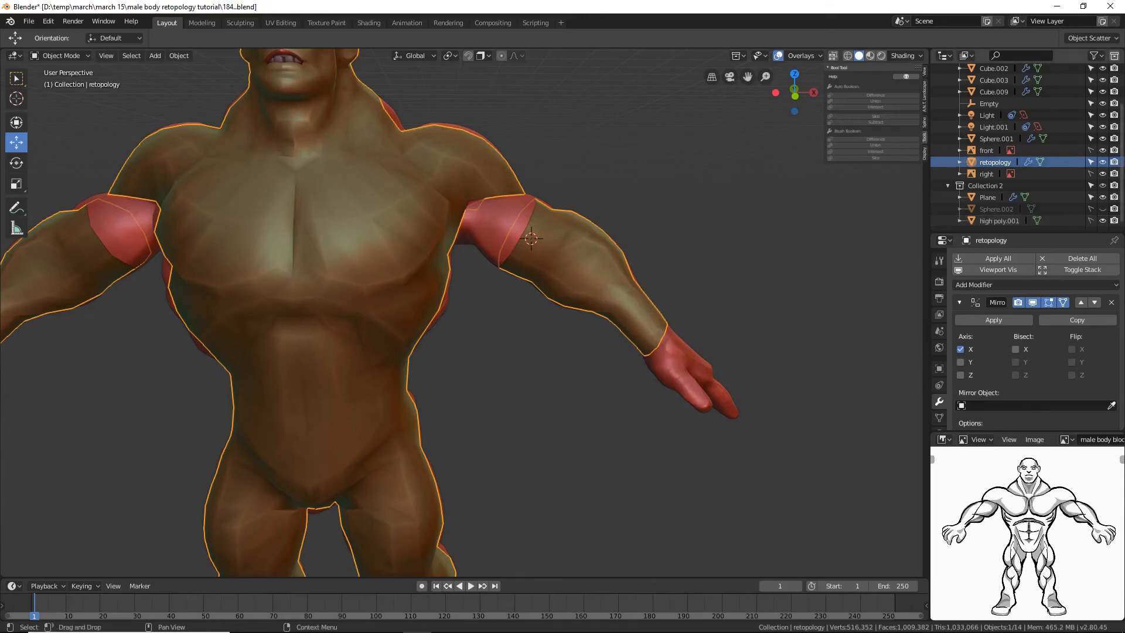
pyautogui.hotkey('ctrl', 'shift', 's')
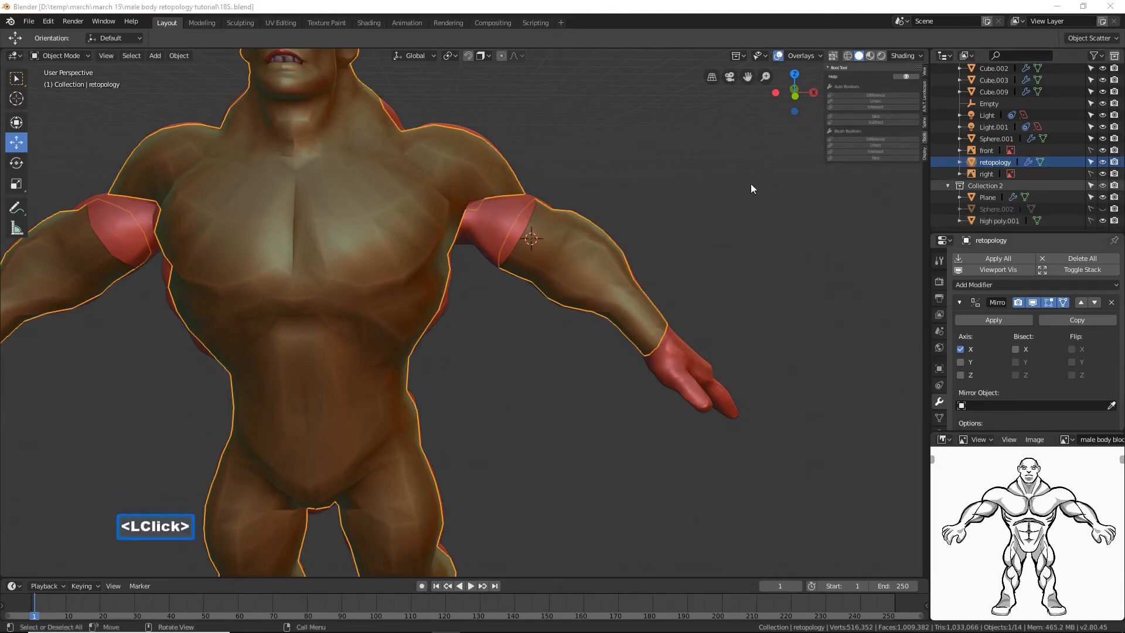
pyautogui.click(660, 12)
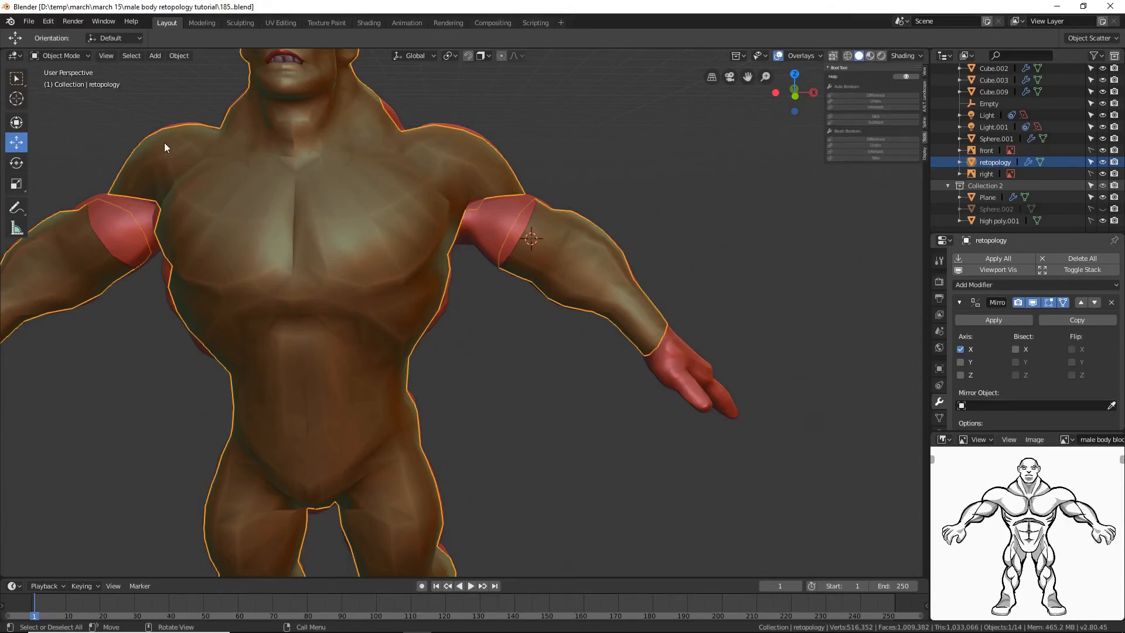
# Step: Enter Edit Mode on the combined retopology mesh and save the file as 186
pyautogui.click(80, 54)
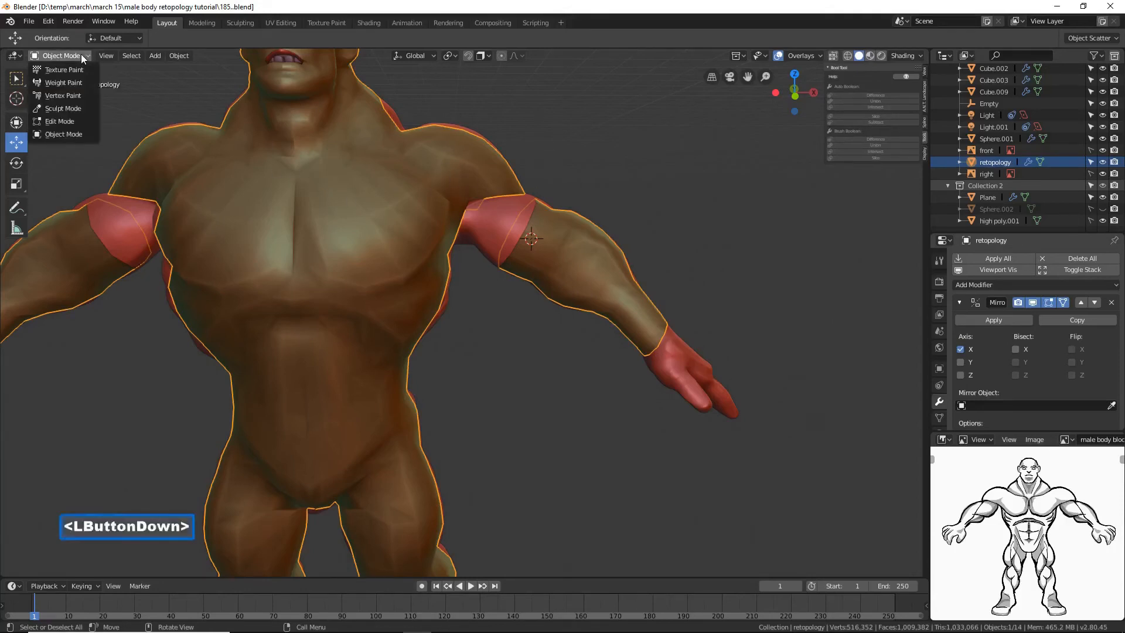
pyautogui.click(79, 121)
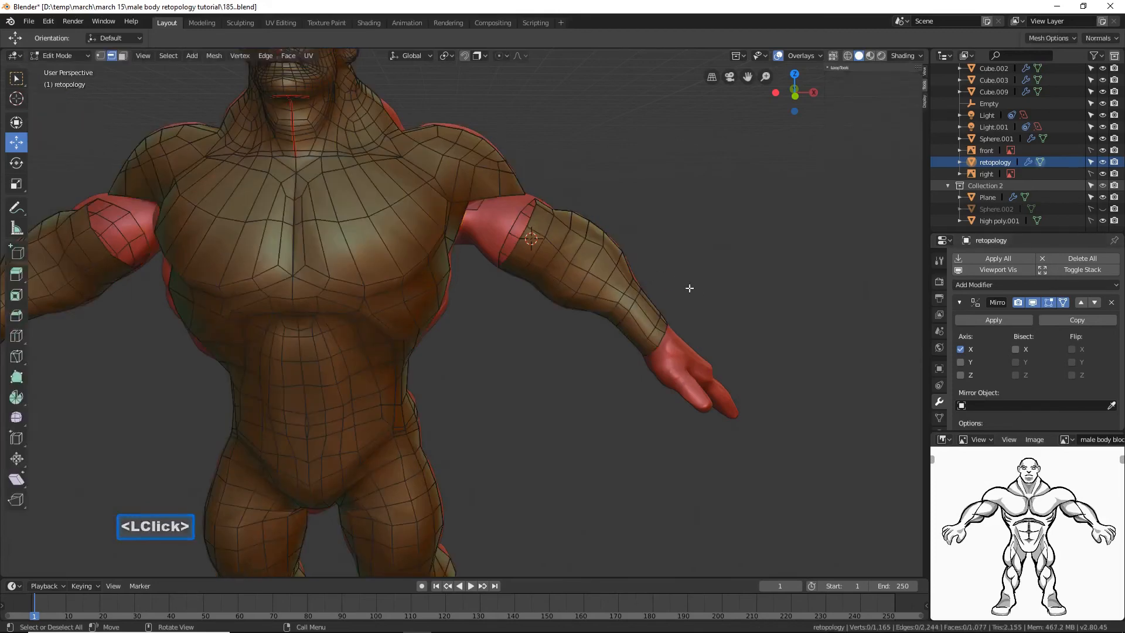
pyautogui.keyDown('ctrl'); pyautogui.moveTo(700, 293); pyautogui.dragTo(697, 276, button='middle'); pyautogui.keyUp('ctrl')
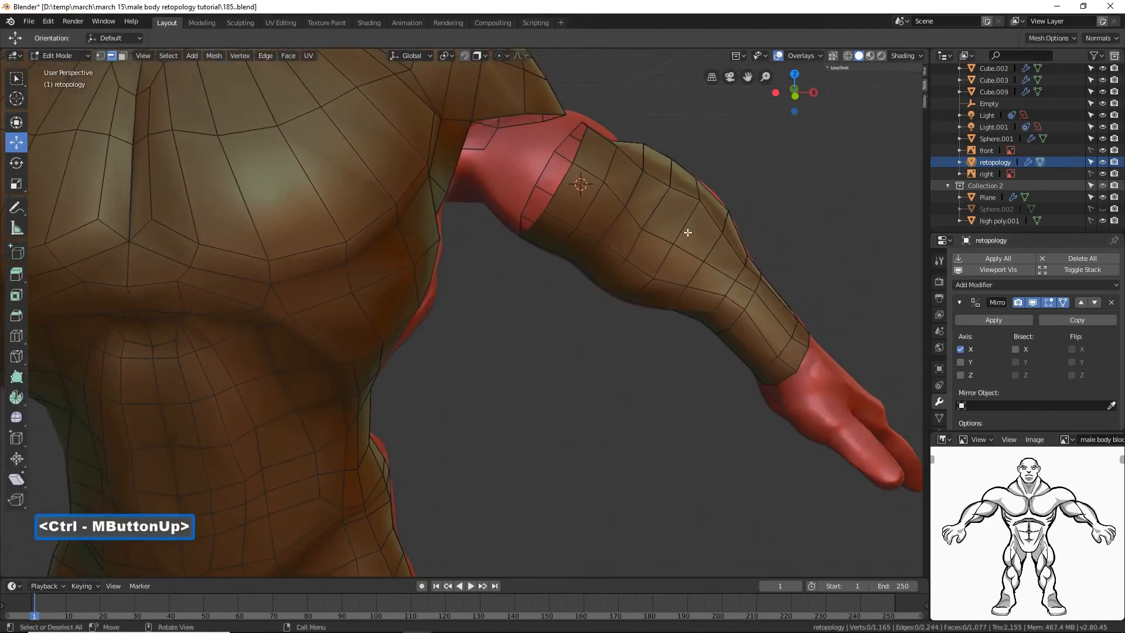
pyautogui.keyDown('shift'); pyautogui.moveTo(693, 216); pyautogui.dragTo(692, 245, button='middle'); pyautogui.keyUp('shift')
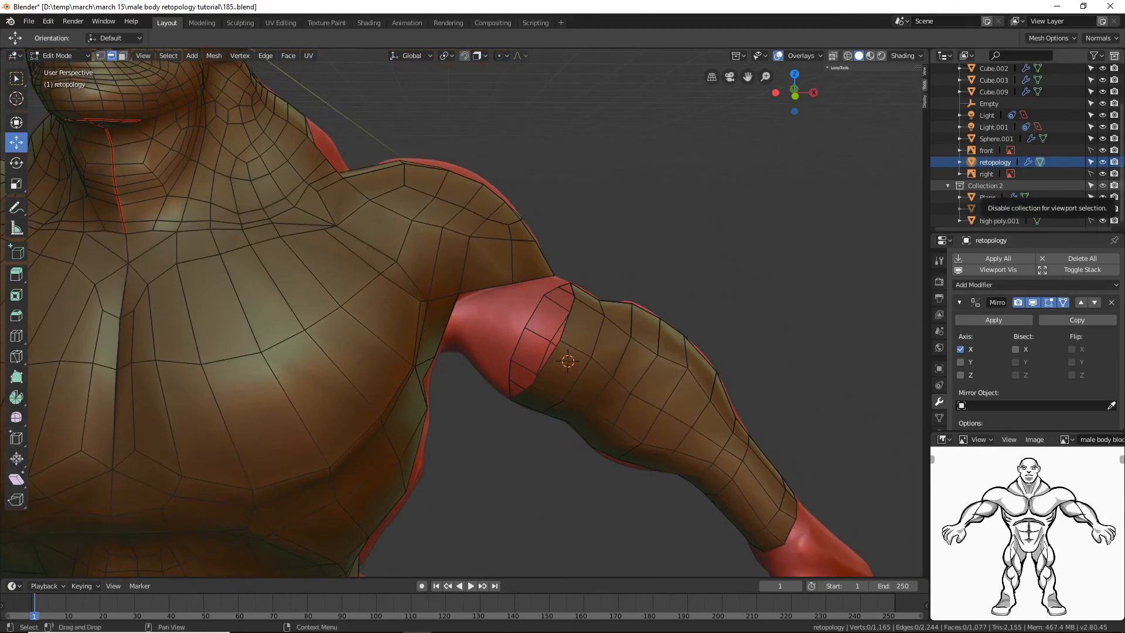
pyautogui.click(1090, 209)
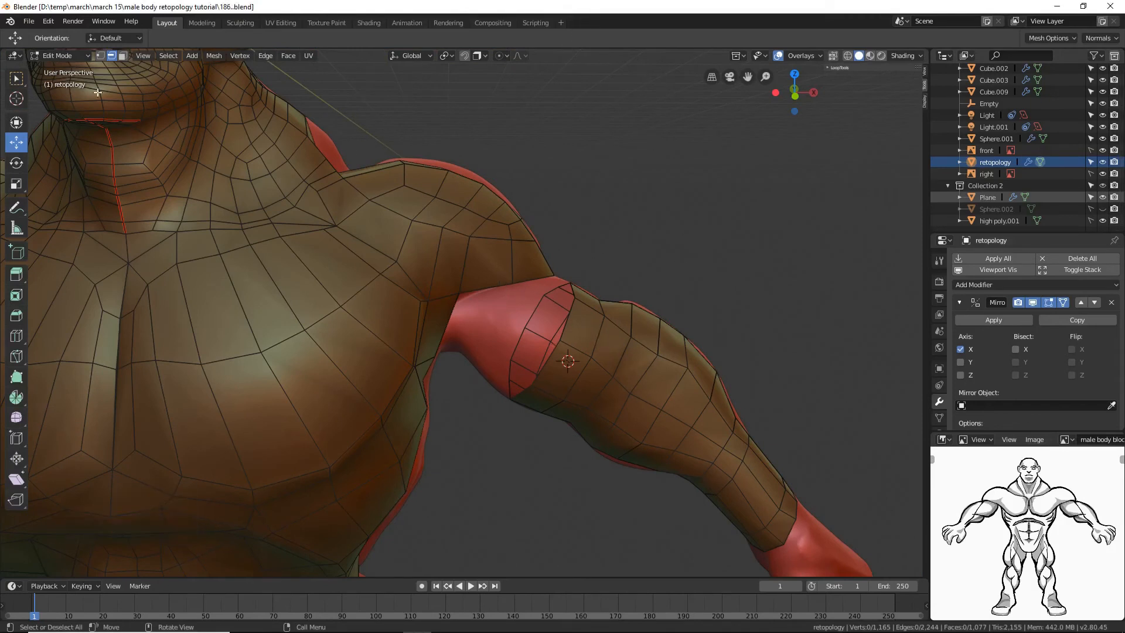
# Step: Bridge the sleeve's upper edge loop to the body's open shoulder loop and save the file as 188
pyautogui.keyDown('alt'); pyautogui.click(553, 353); pyautogui.keyUp('alt')
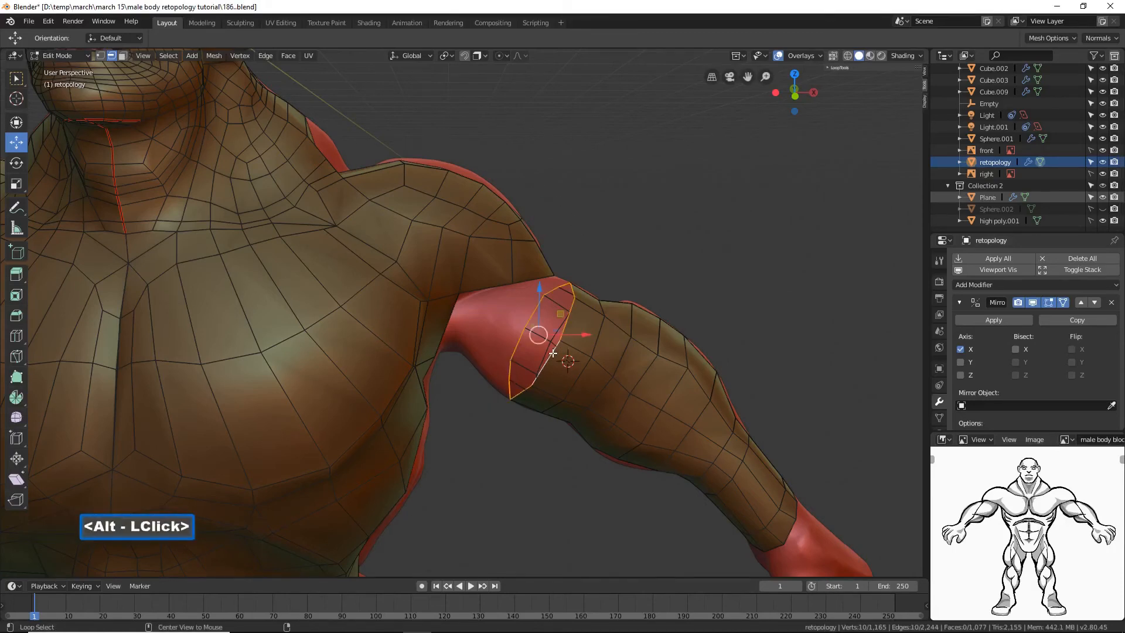
pyautogui.keyDown('alt'); pyautogui.keyDown('shift'); pyautogui.click(496, 286); pyautogui.keyUp('shift'); pyautogui.keyUp('alt')
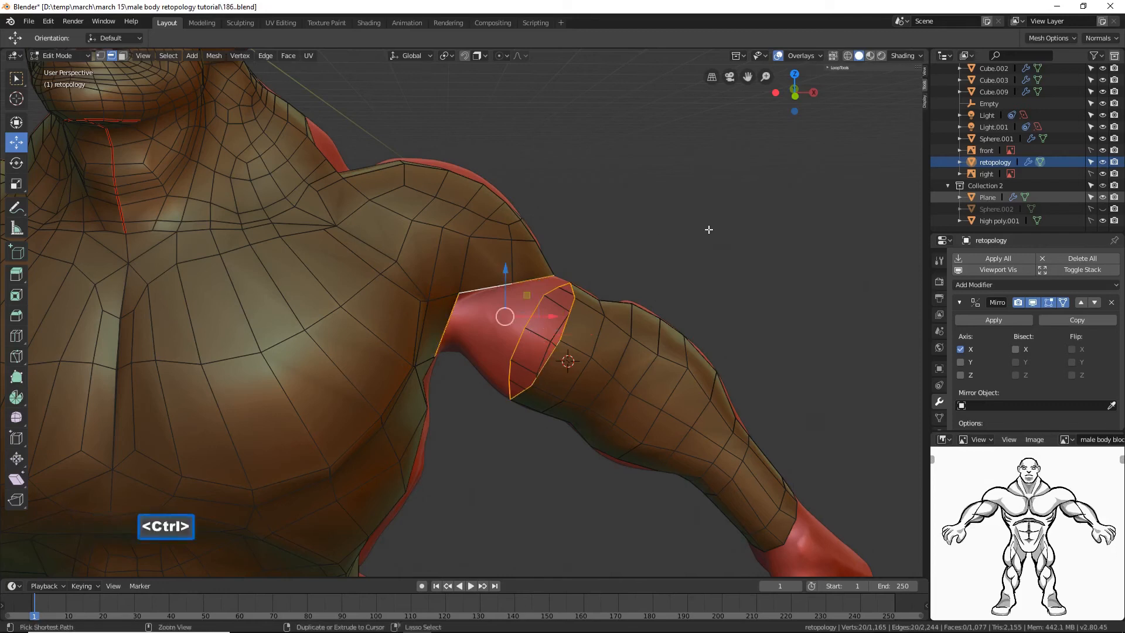
pyautogui.hotkey('ctrl', 'e')
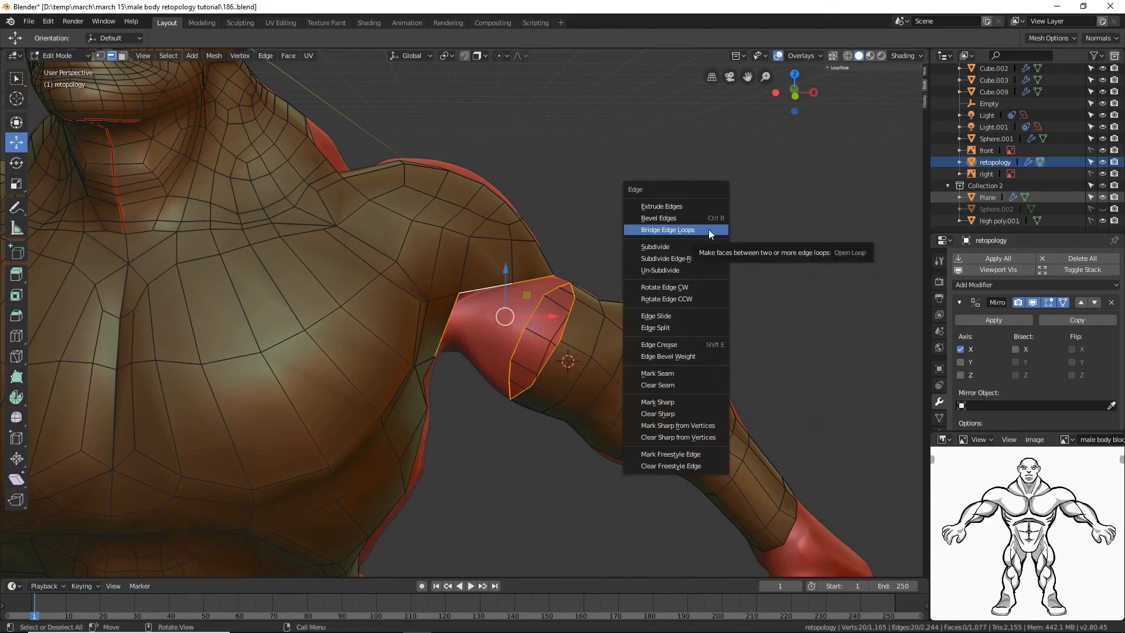
pyautogui.click(708, 229)
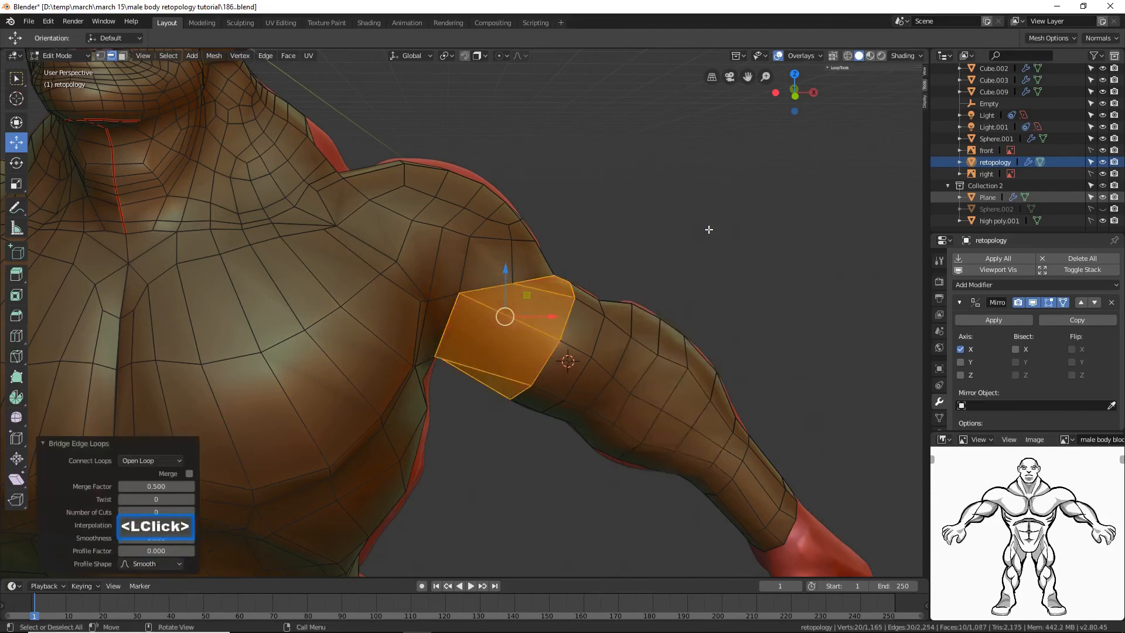
pyautogui.click(772, 305)
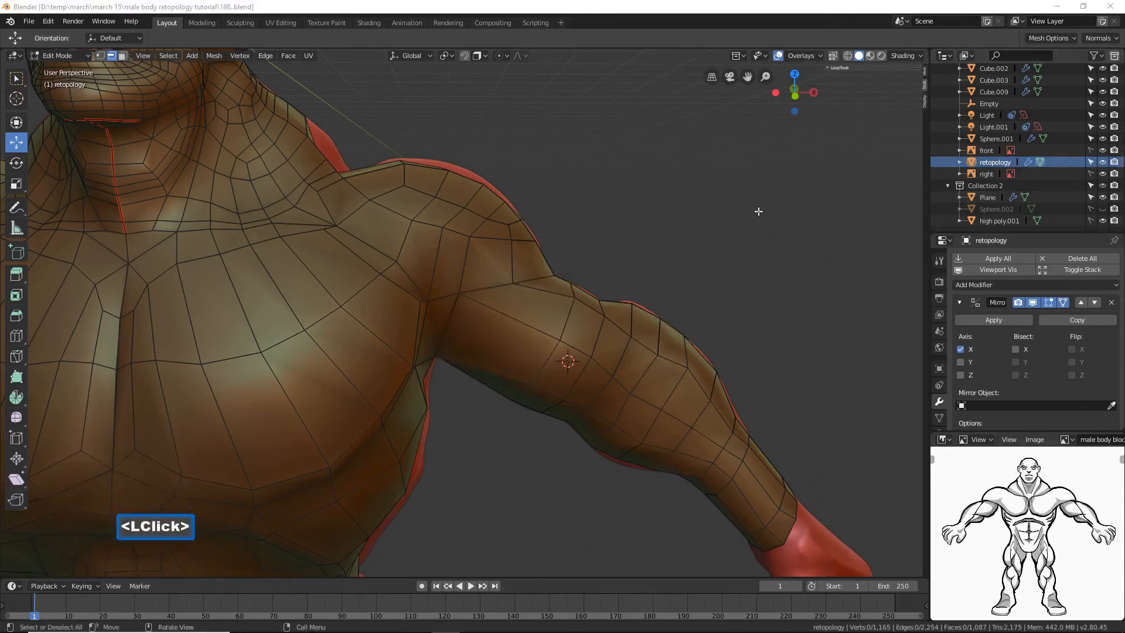
pyautogui.click(694, 18)
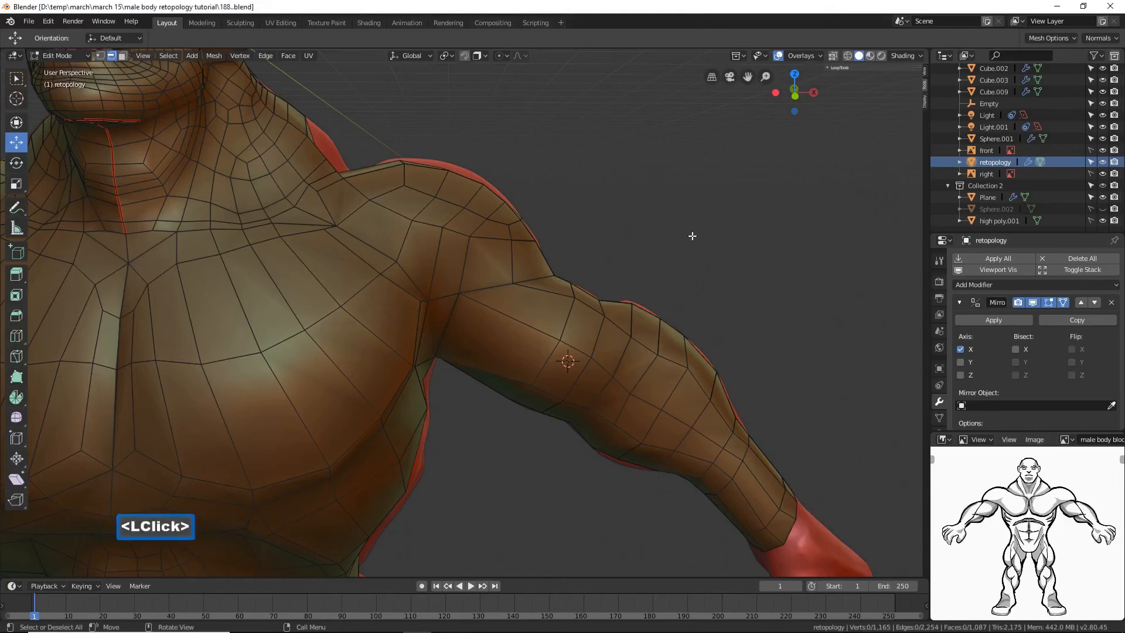
# Step: Add two evenly spaced loop cuts across the bridged upper-arm section and save the file as 189
pyautogui.hotkey('ctrl', 'r')
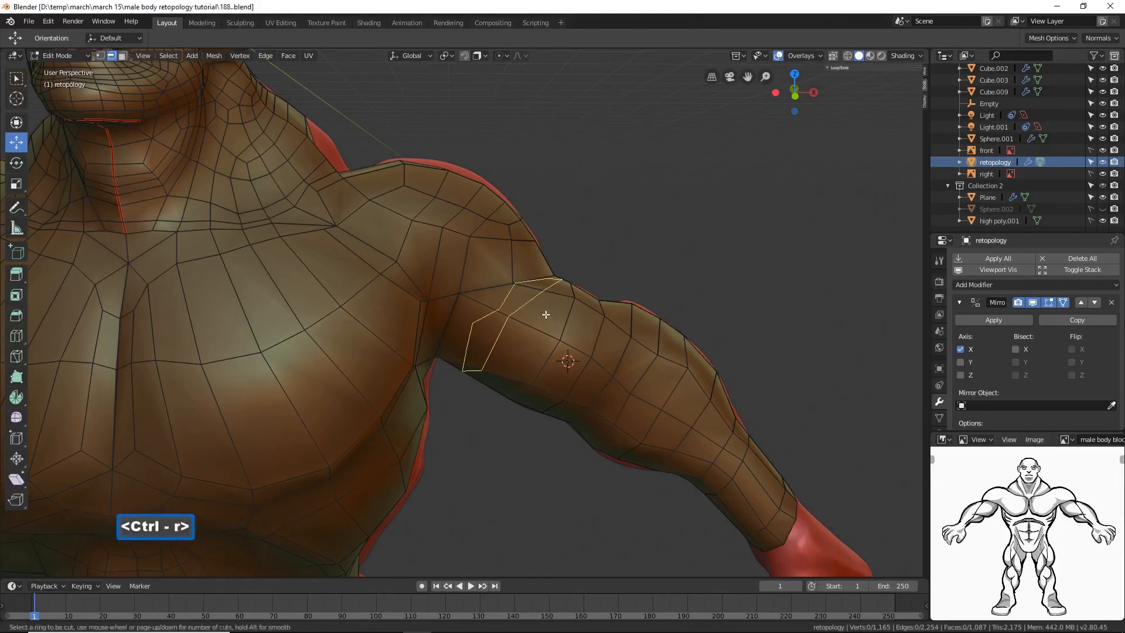
pyautogui.scroll(1, 545, 314)
pyautogui.click(545, 315)
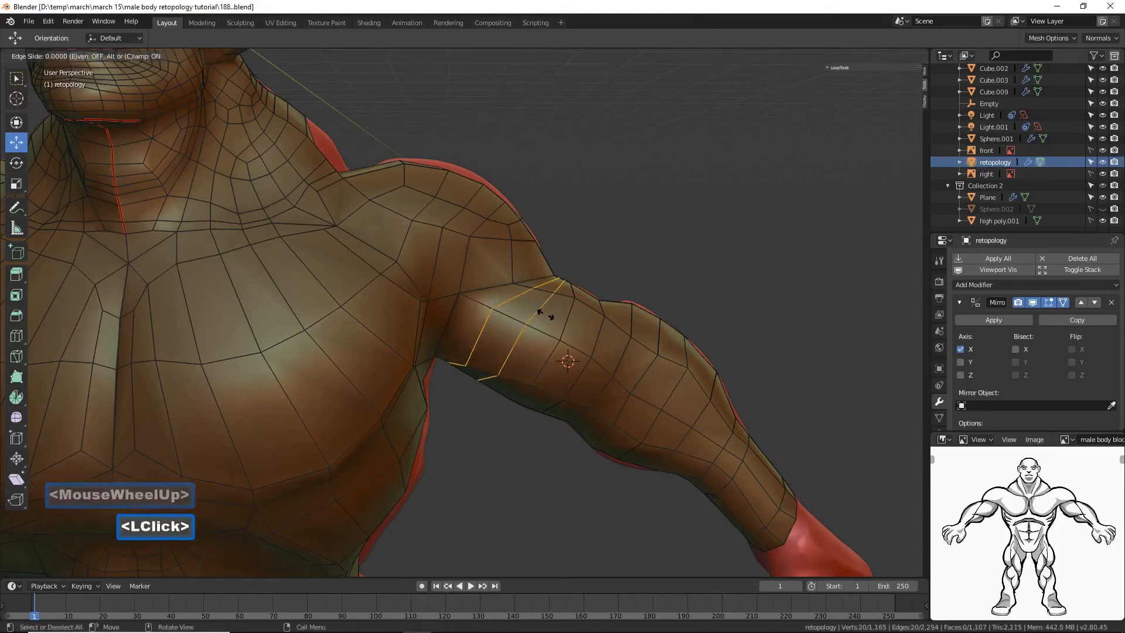
pyautogui.click(546, 315)
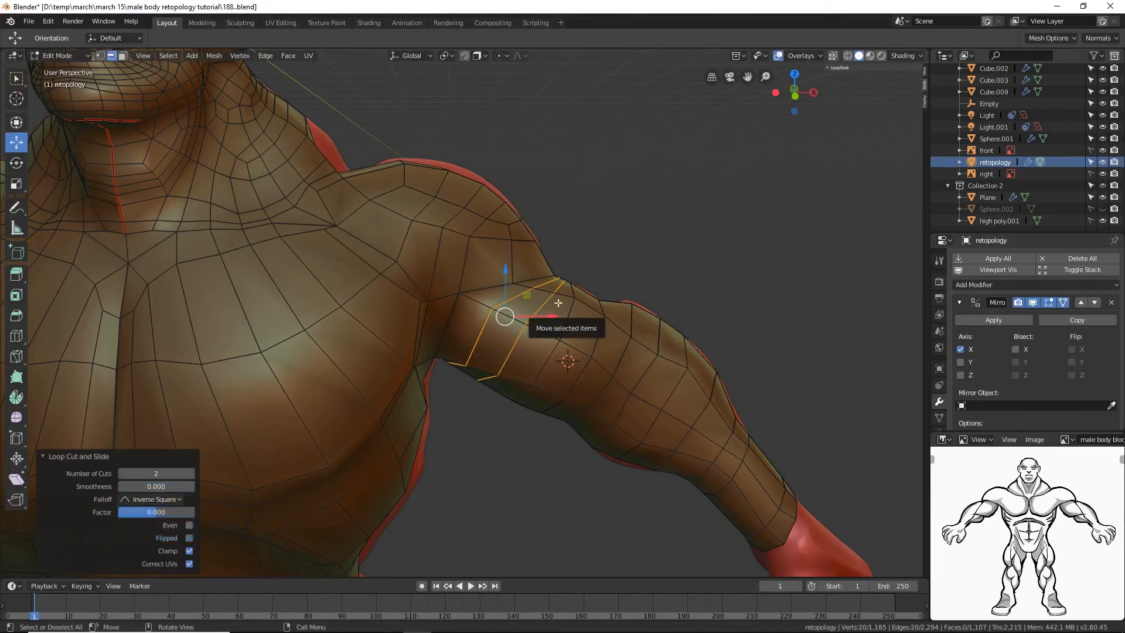
pyautogui.click(777, 318)
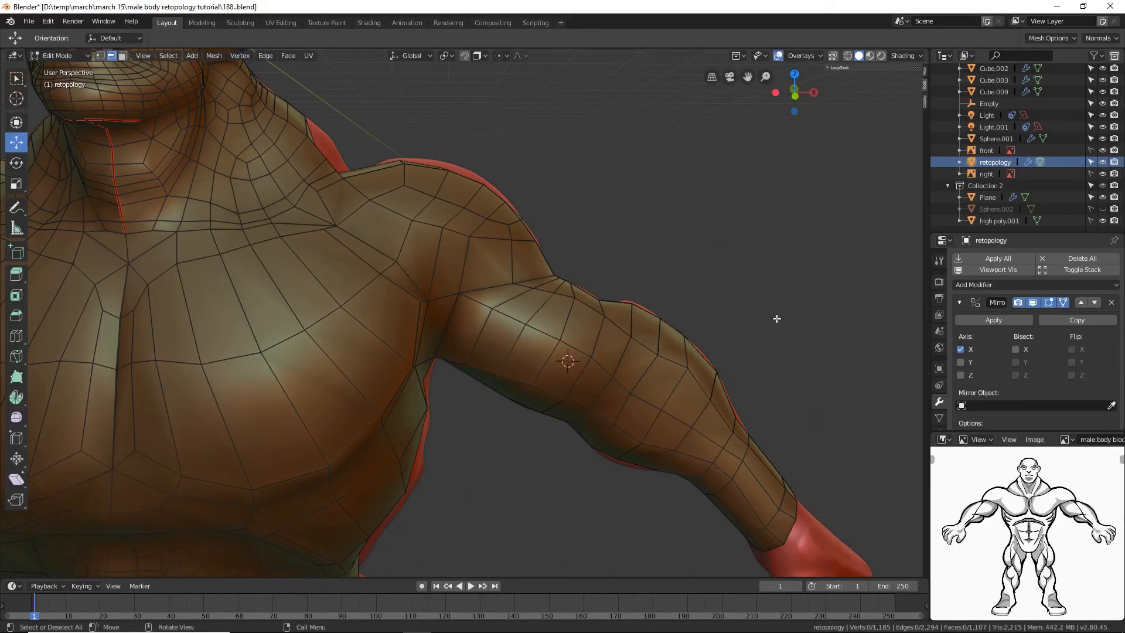
pyautogui.moveTo(770, 321); pyautogui.dragTo(650, 339, button='middle')
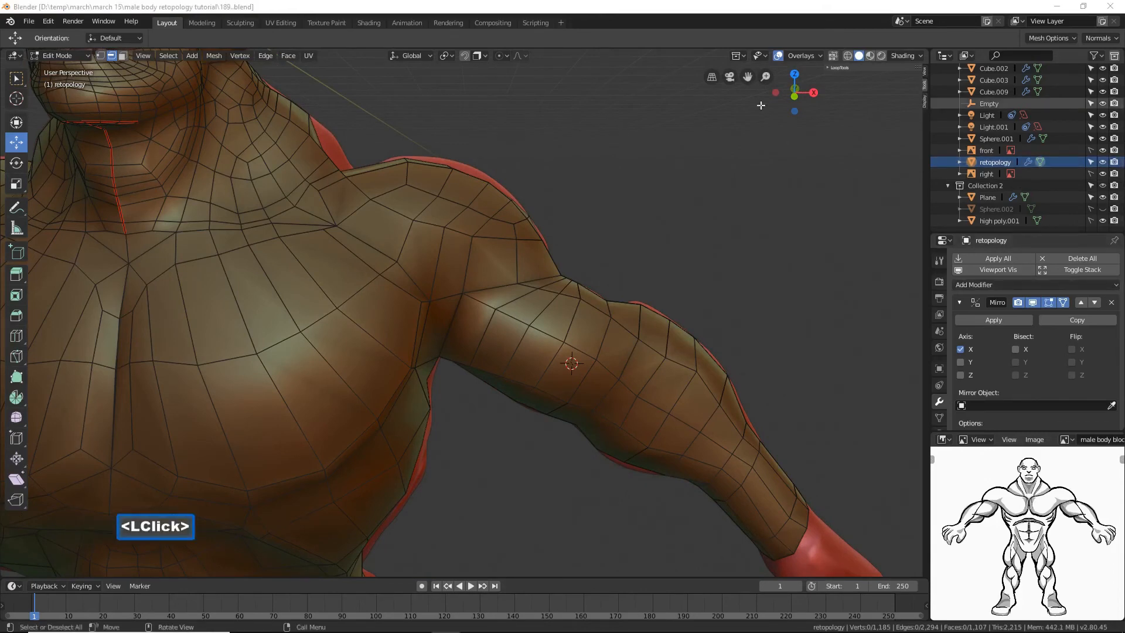
pyautogui.click(716, 10)
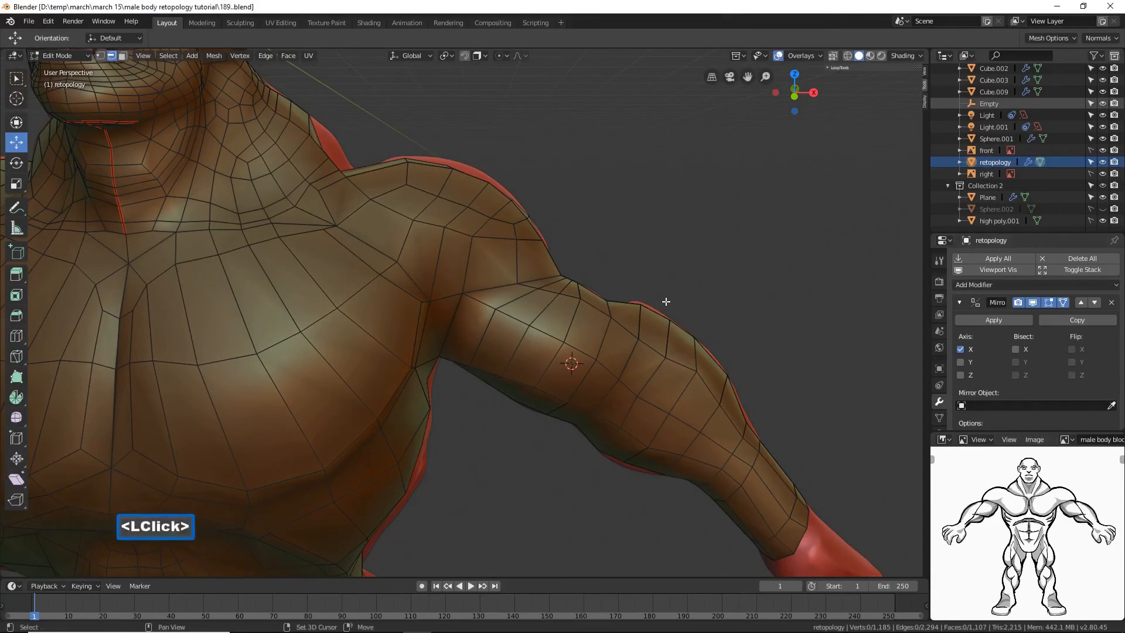
# Step: Nudge the vertex on the lower abdomen's centre line in vertex selection mode and save the file as 191
pyautogui.keyDown('shift'); pyautogui.moveTo(668, 301); pyautogui.dragTo(702, 260, button='middle'); pyautogui.keyUp('shift')
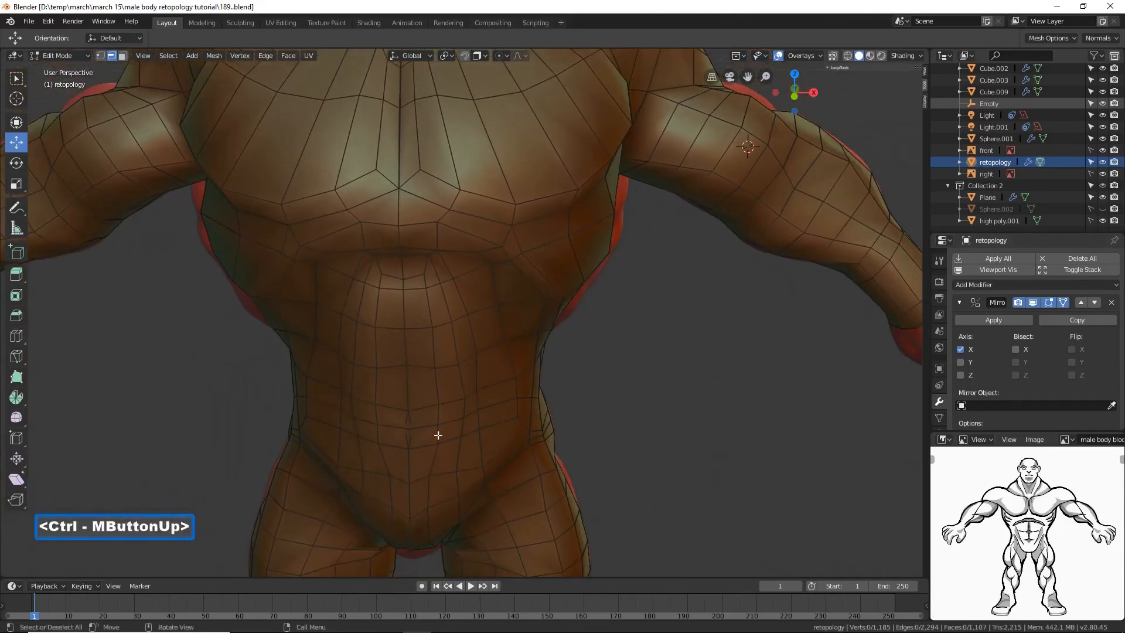
pyautogui.click(101, 56)
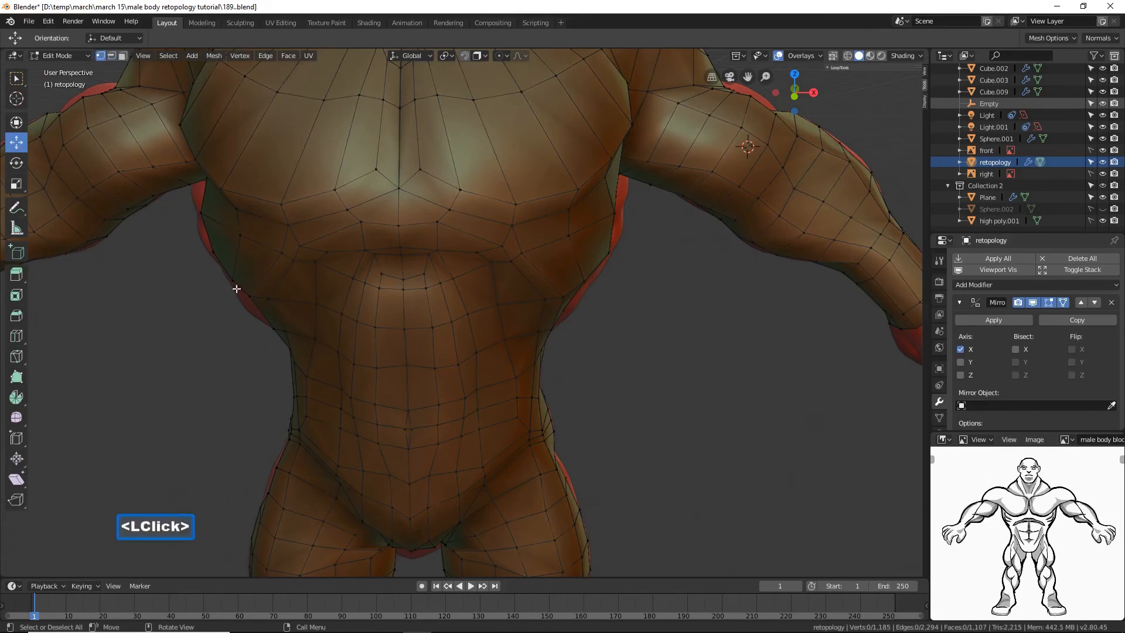
pyautogui.click(409, 429)
pyautogui.moveTo(409, 429)
pyautogui.mouseDown()
pyautogui.moveTo(460, 428)
pyautogui.moveTo(409, 427)
pyautogui.mouseUp()
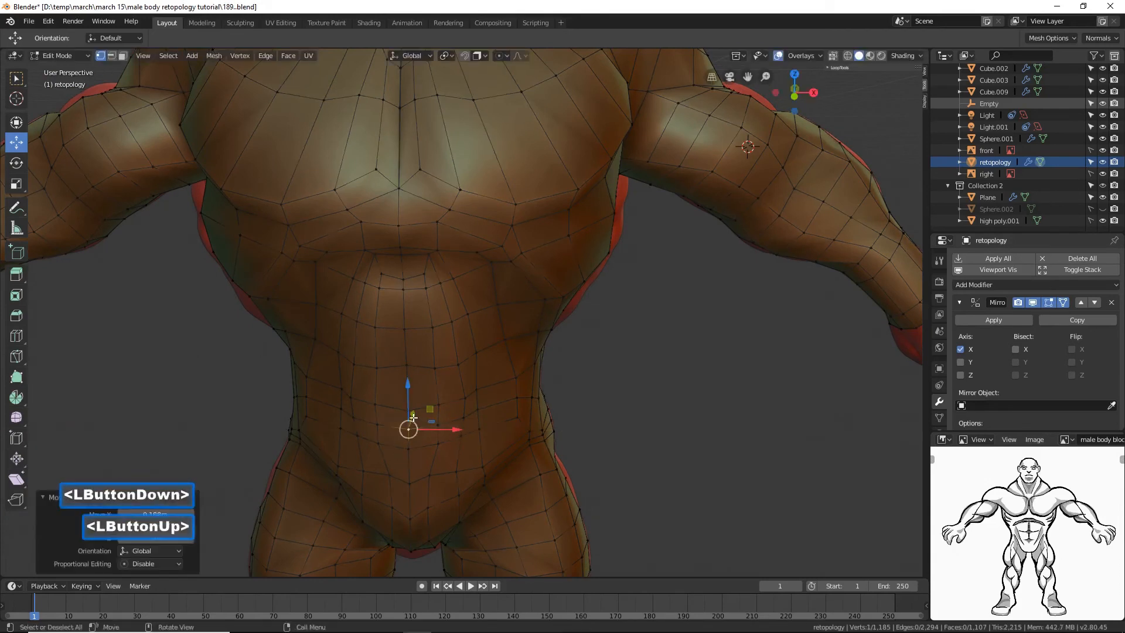
pyautogui.click(698, 461)
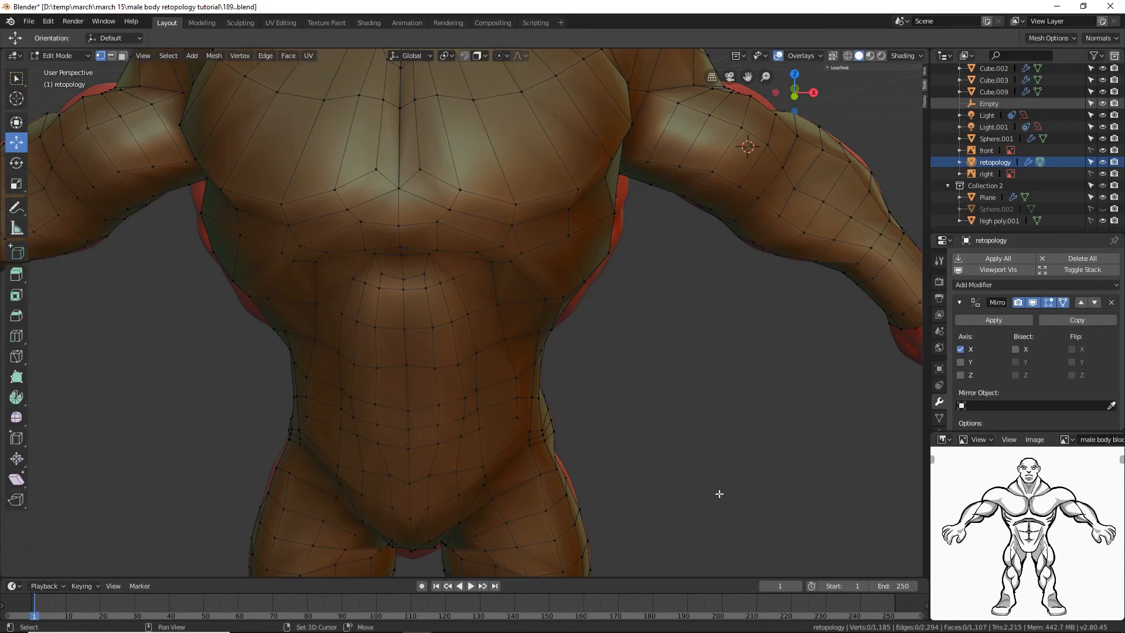
pyautogui.keyDown('shift'); pyautogui.moveTo(726, 494); pyautogui.dragTo(705, 405, button='middle'); pyautogui.keyUp('shift')
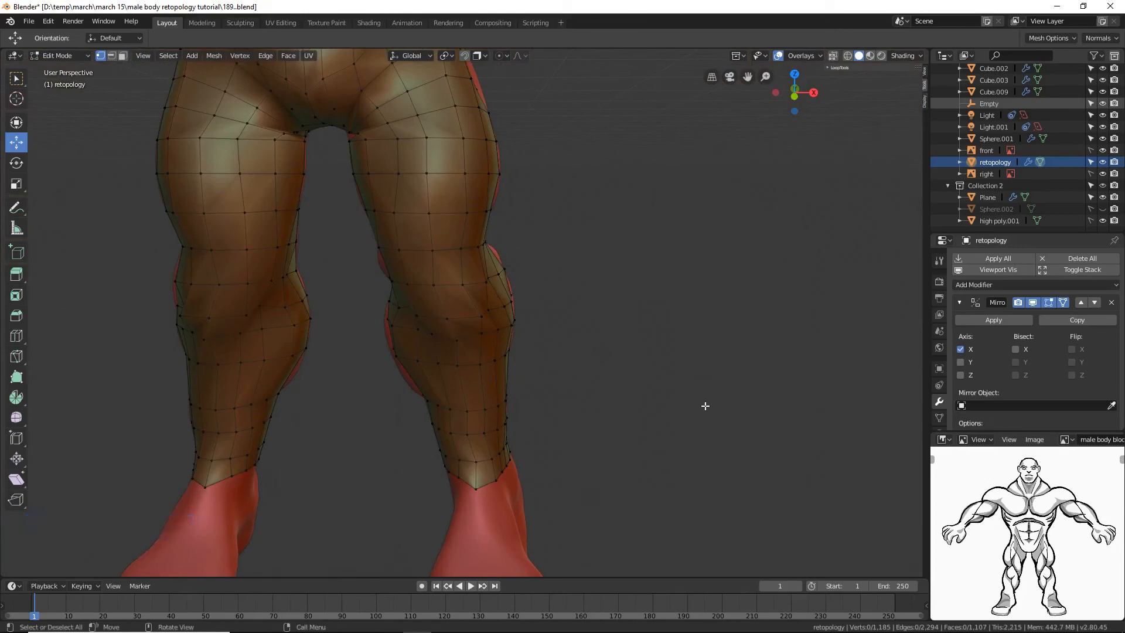
pyautogui.click(649, 15)
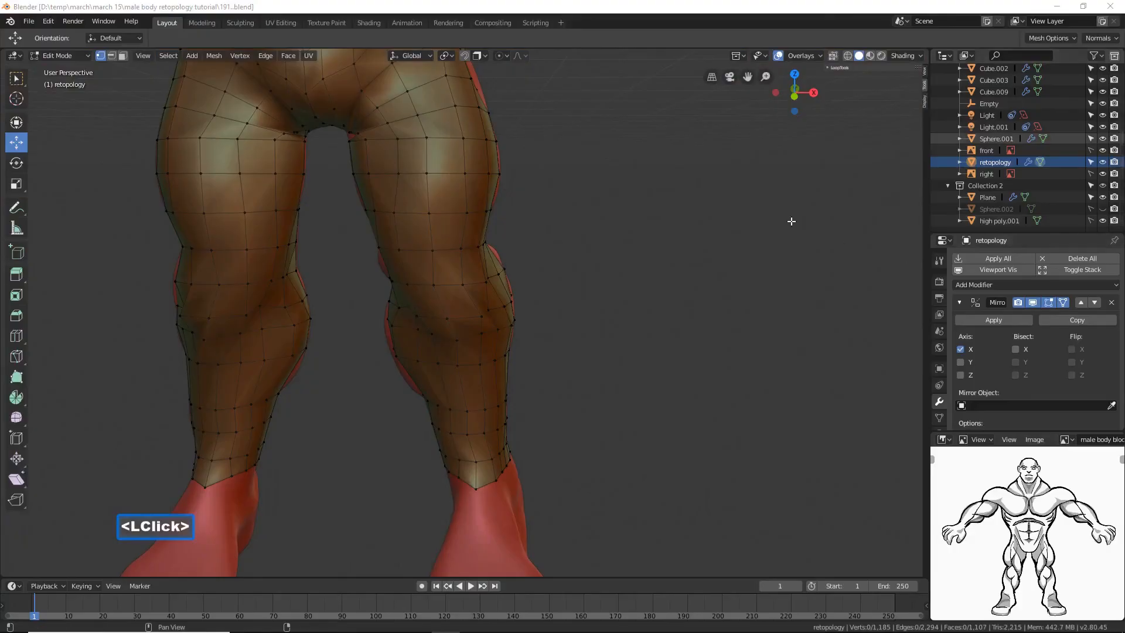
pyautogui.click(649, 15)
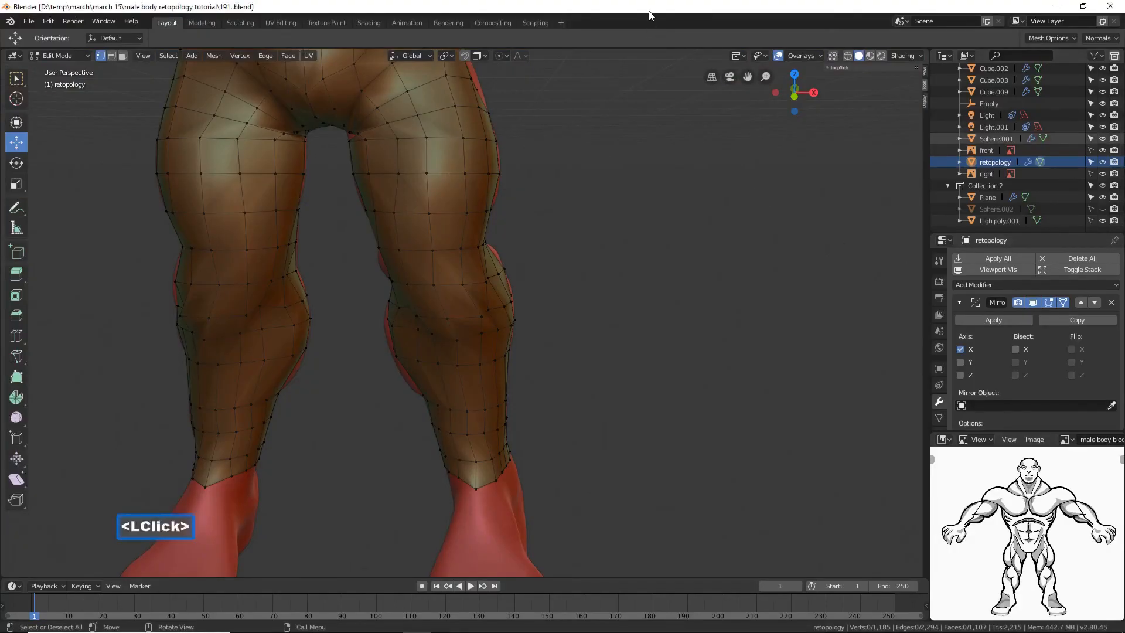
# Step: Turn off the In Front viewport display for the retopology mesh to compare its legs with the sculpt
pyautogui.moveTo(497, 318); pyautogui.dragTo(539, 306, button='middle')
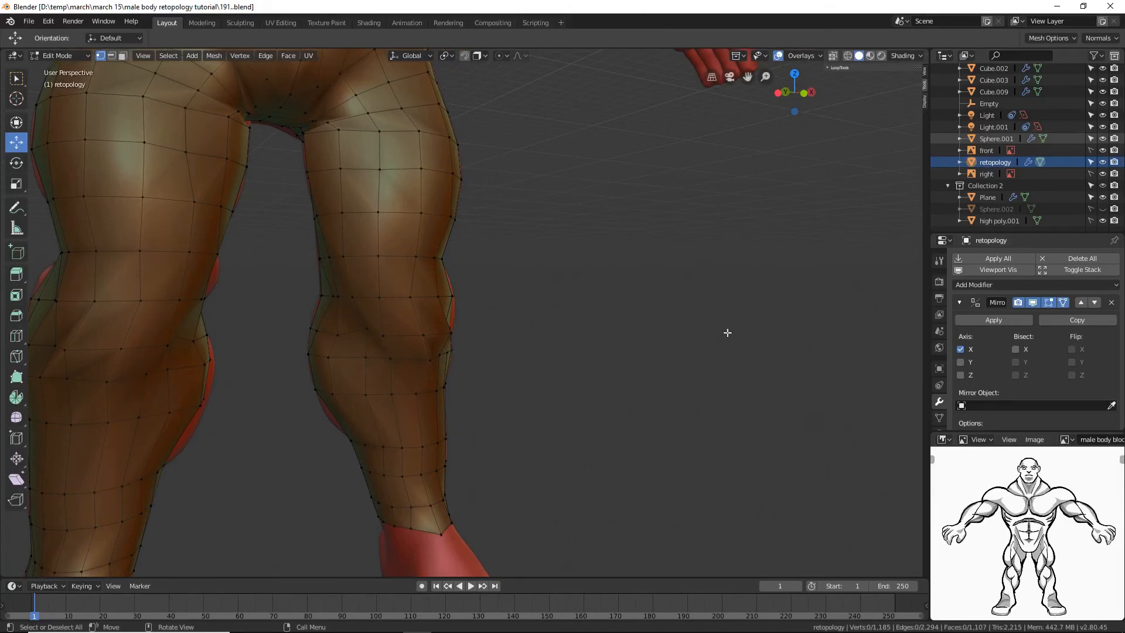
pyautogui.click(939, 371)
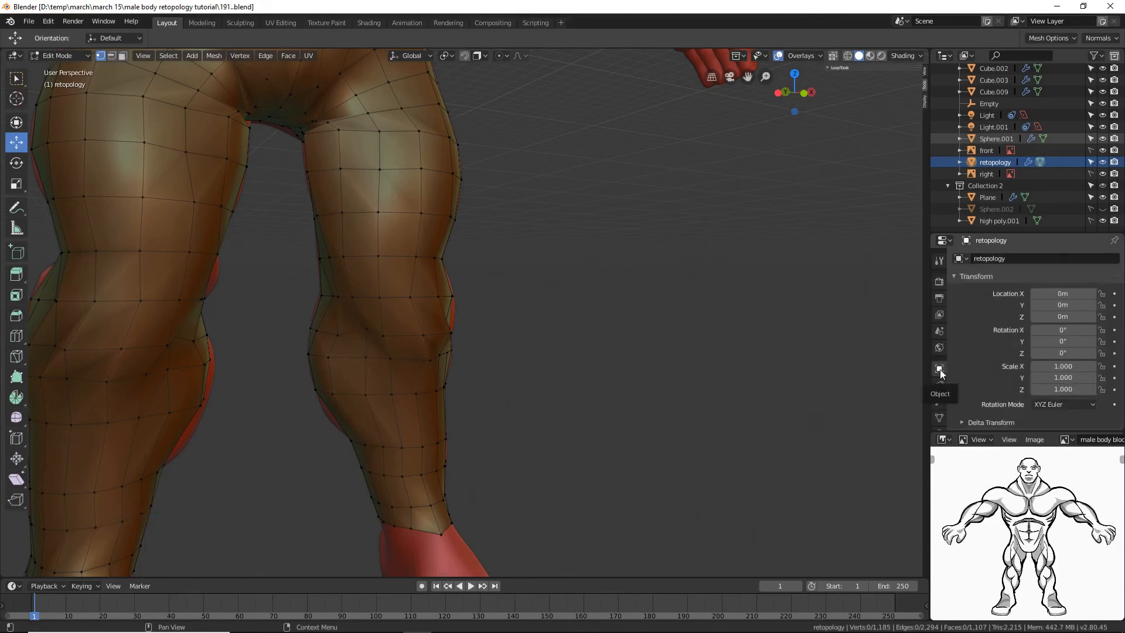
pyautogui.scroll(-7, 1006, 392)
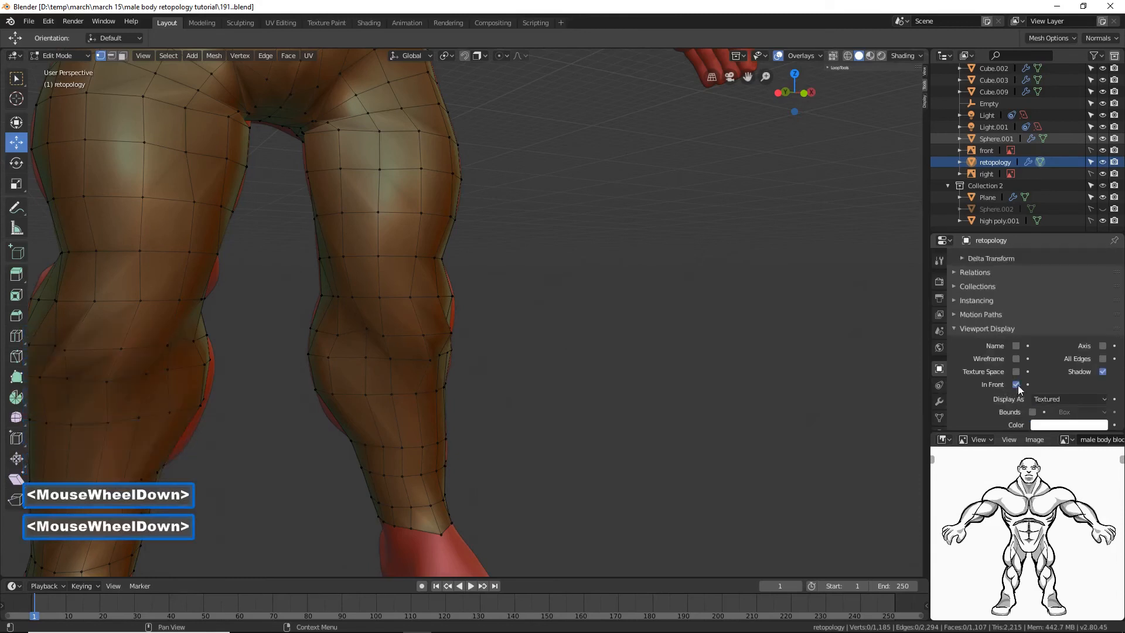
pyautogui.click(1017, 385)
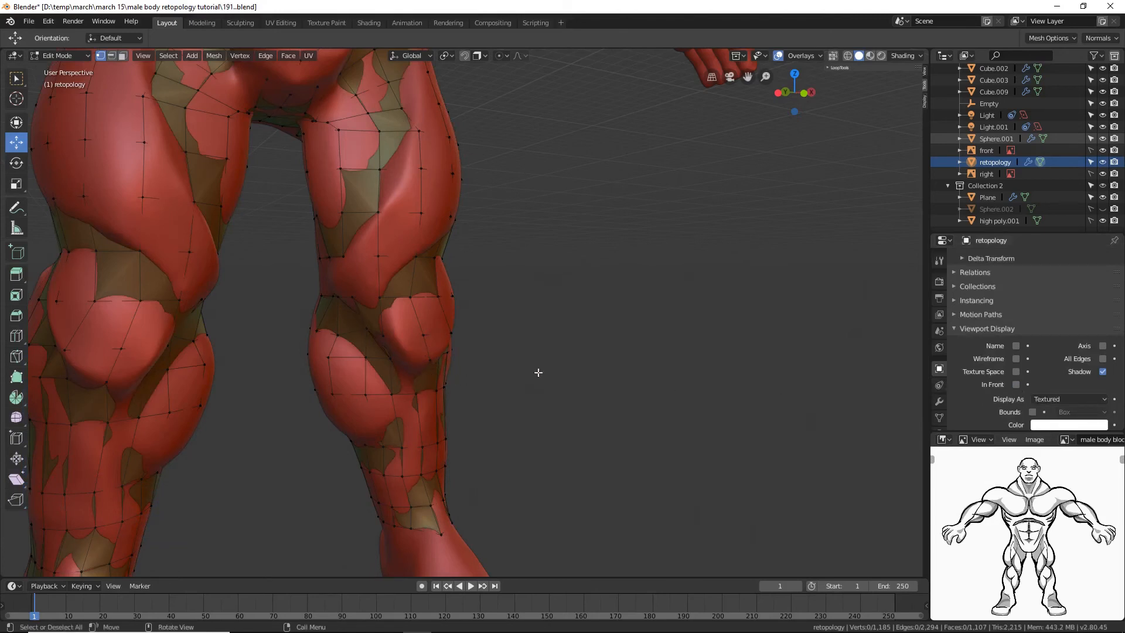
pyautogui.moveTo(535, 371); pyautogui.dragTo(519, 365, button='middle')
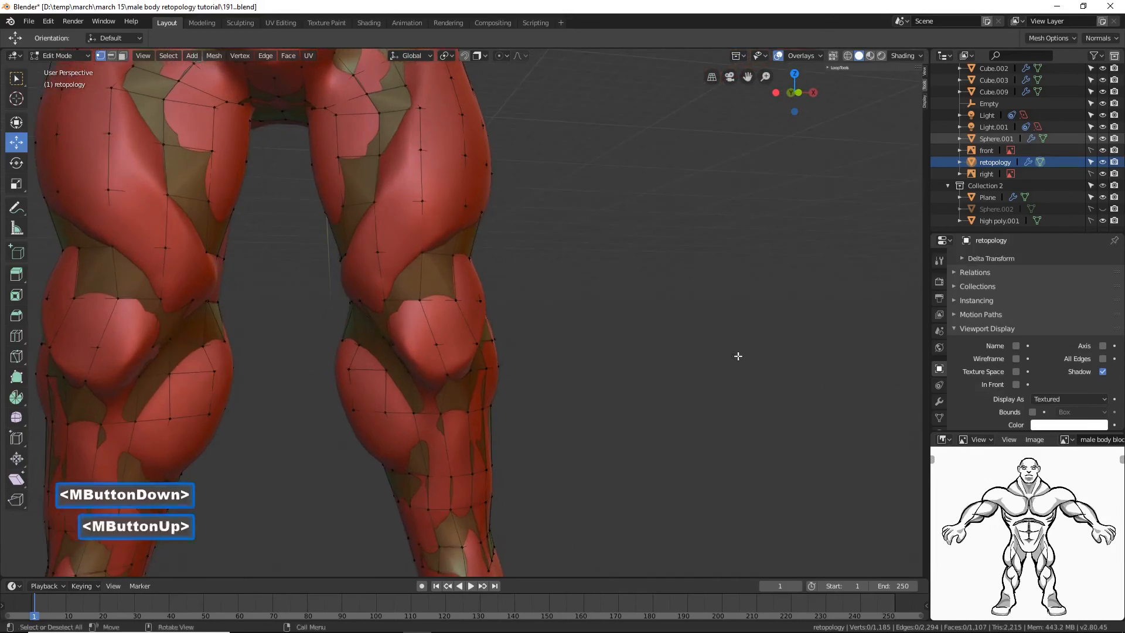
# Step: Turn the In Front display back on for the retopology mesh and save the file as 192
pyautogui.click(1016, 385)
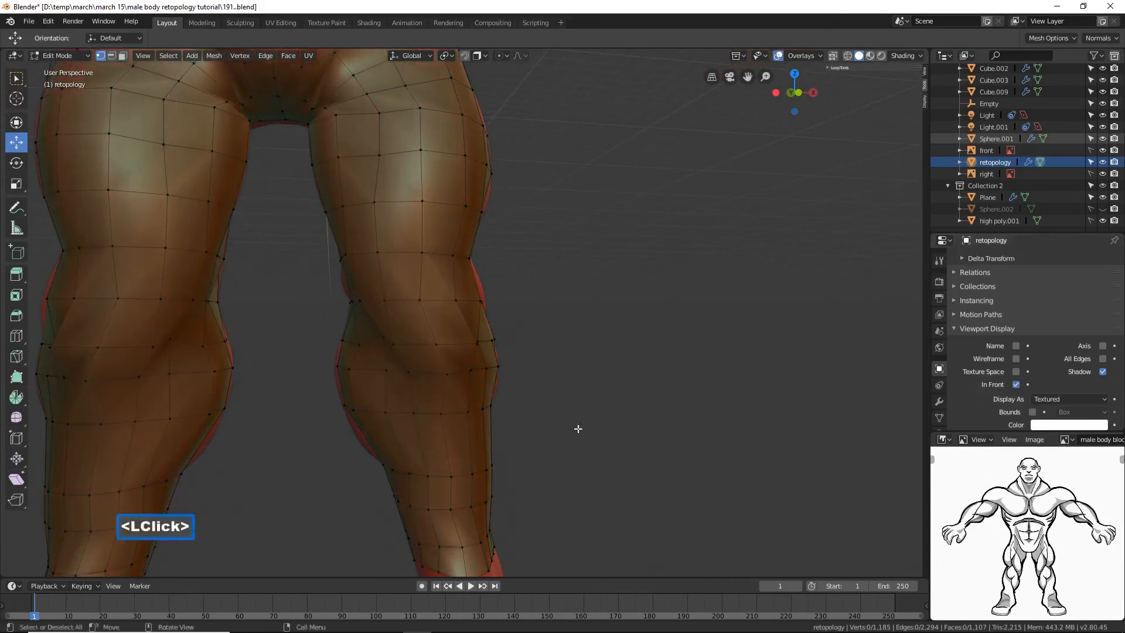
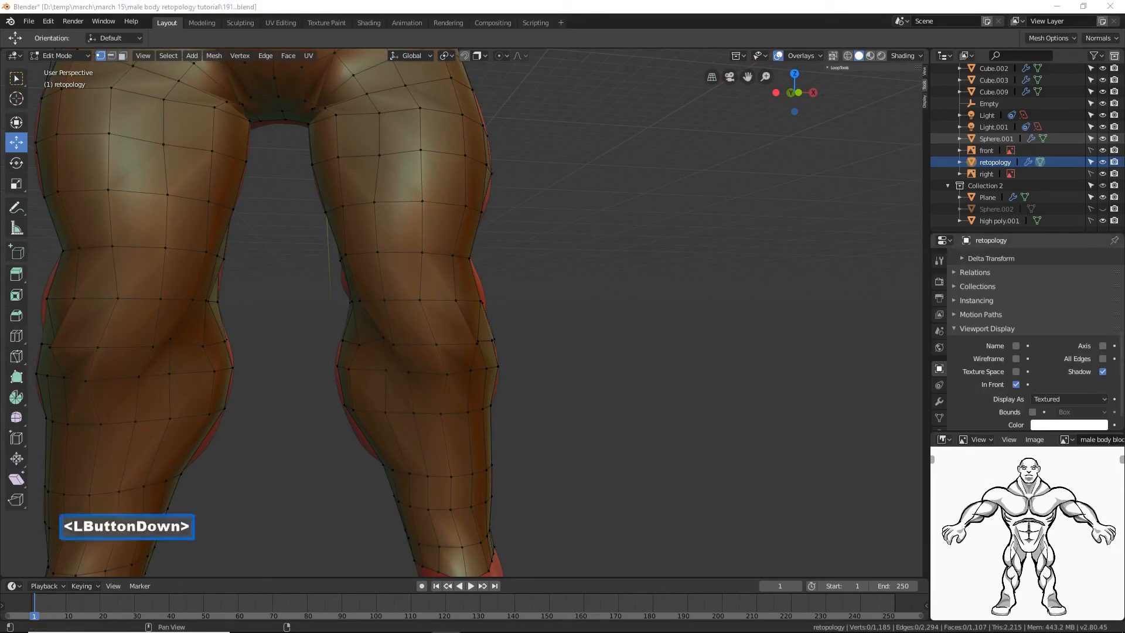
pyautogui.click(724, 14)
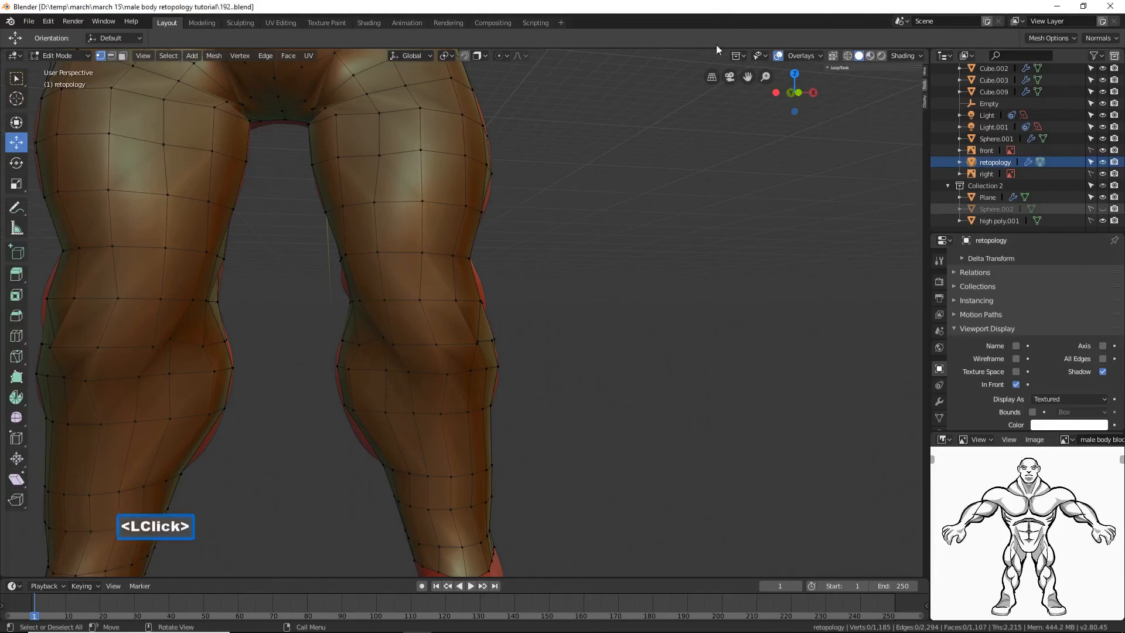
# Step: Rip the horizontal edge loop just below the knees in edge selection mode, leaving the split edges in place
pyautogui.click(111, 56)
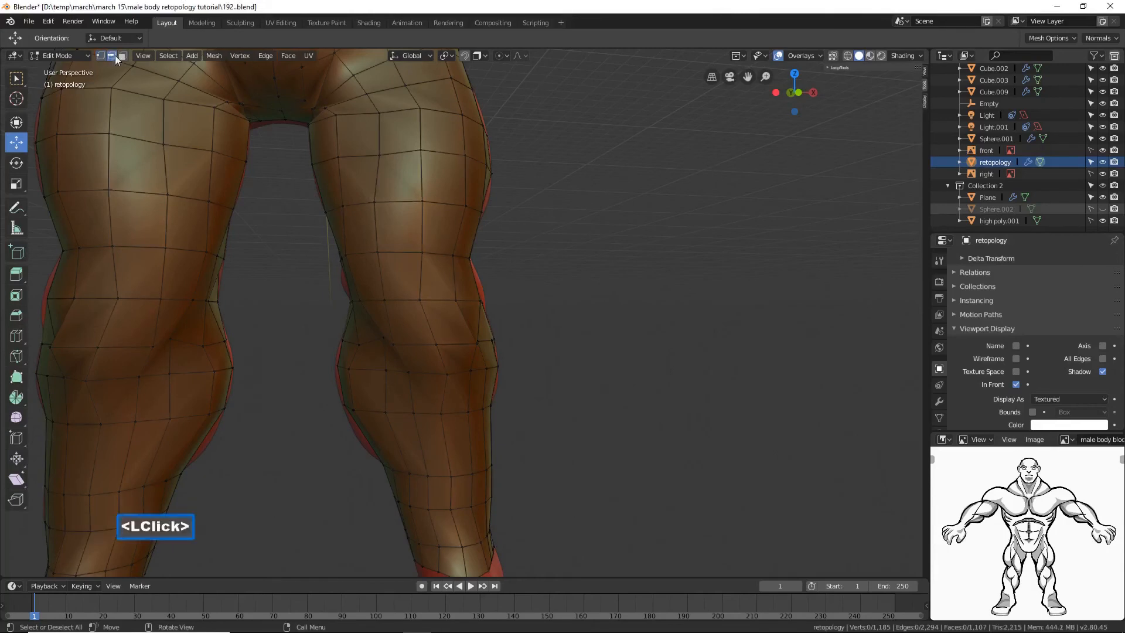
pyautogui.keyDown('alt'); pyautogui.click(437, 374); pyautogui.keyUp('alt')
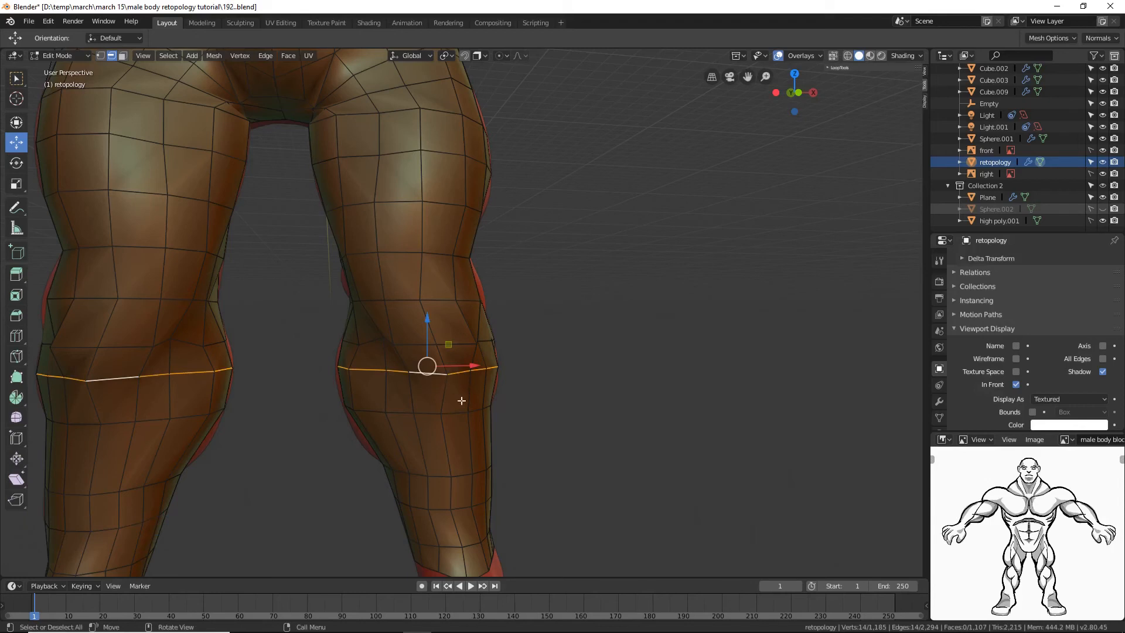
pyautogui.hotkey('shift', 'd')
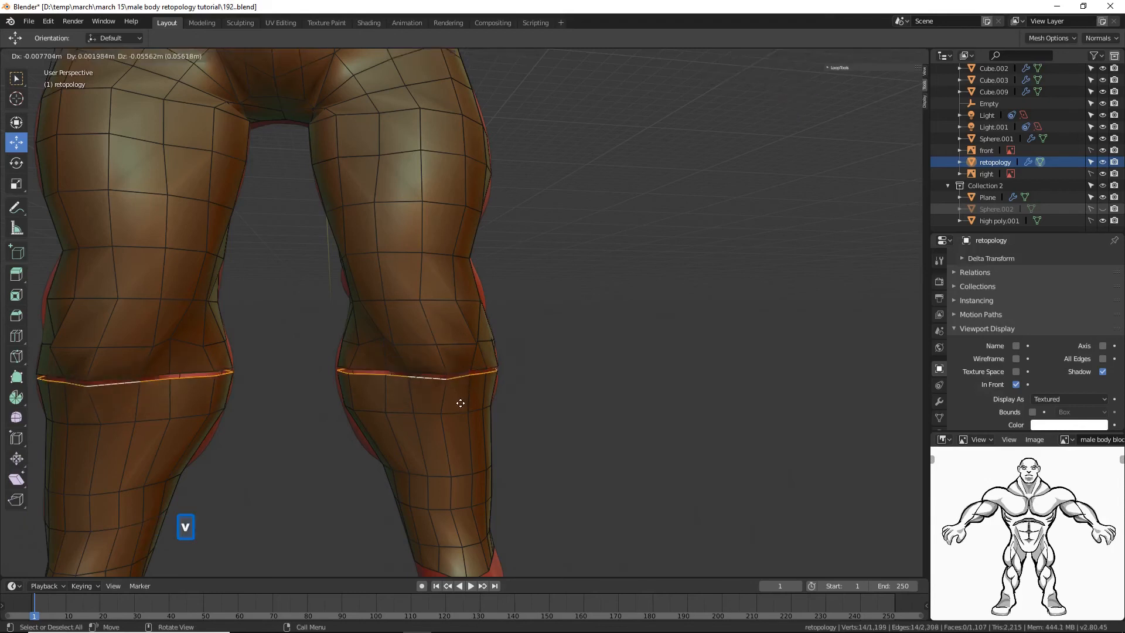
pyautogui.rightClick(459, 404)
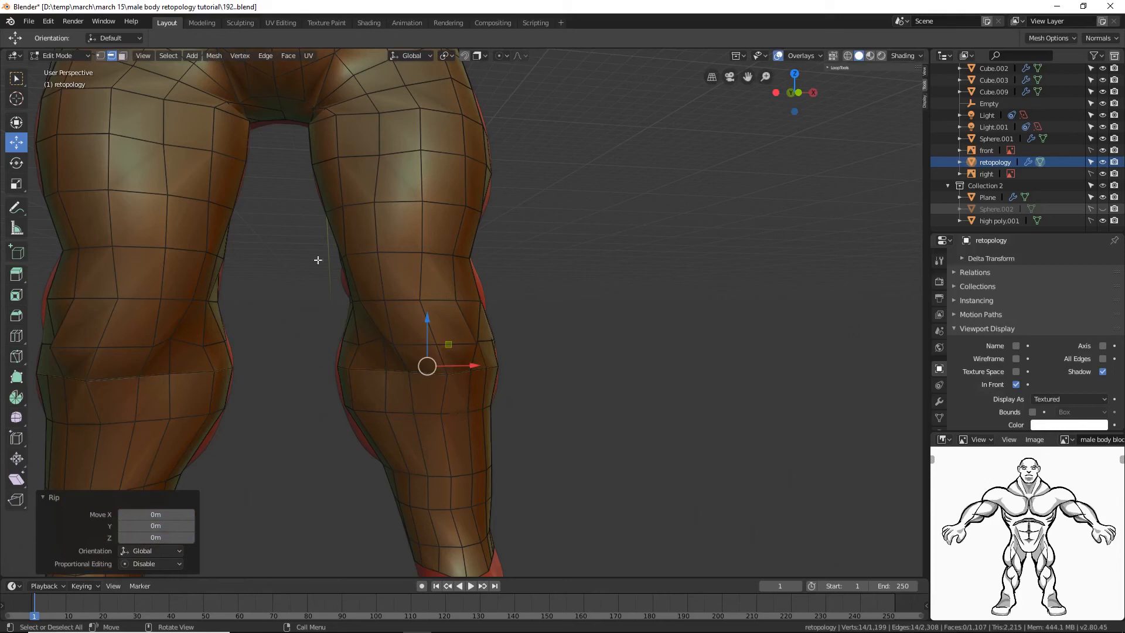
# Step: Delete the linked lower-leg faces below the ripped loop and save the file as 193
pyautogui.click(122, 56)
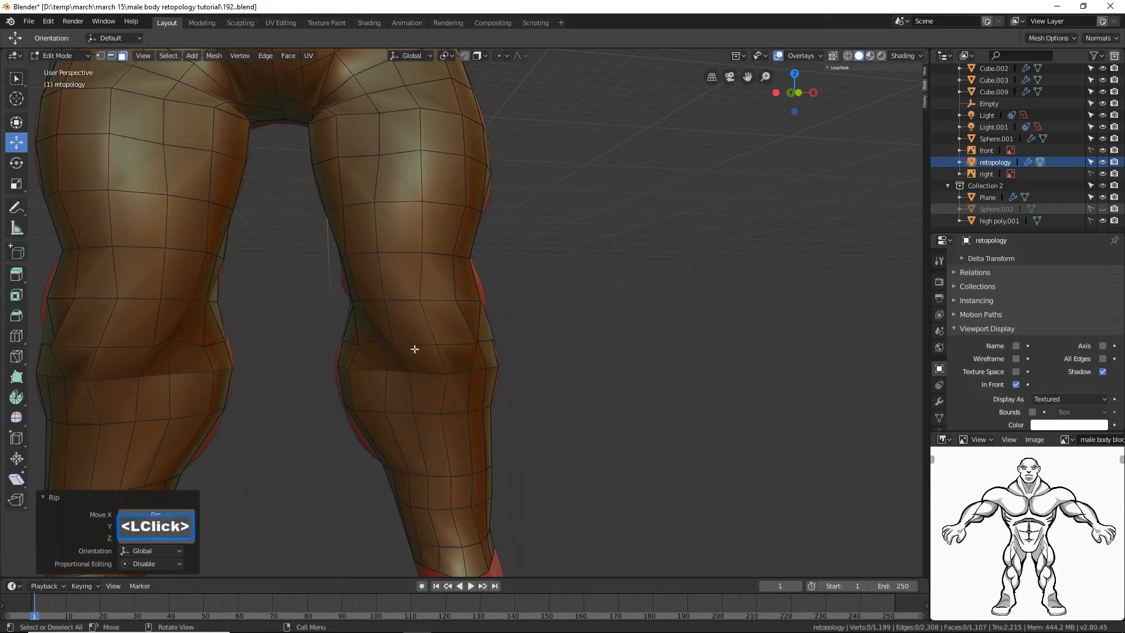
pyautogui.press('l')
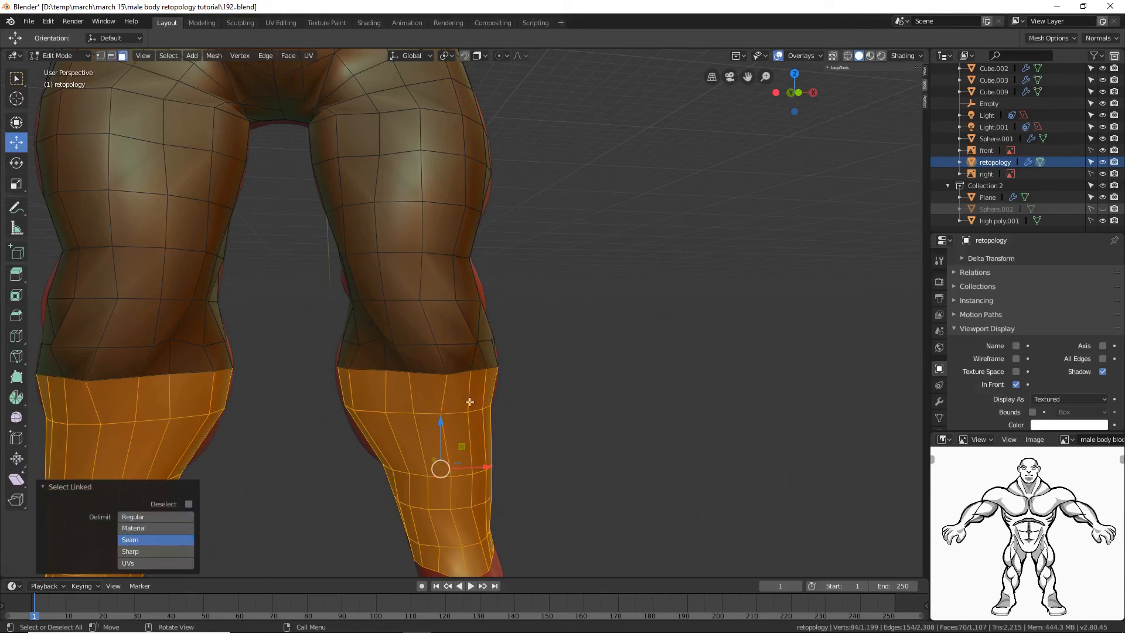
pyautogui.press('x')
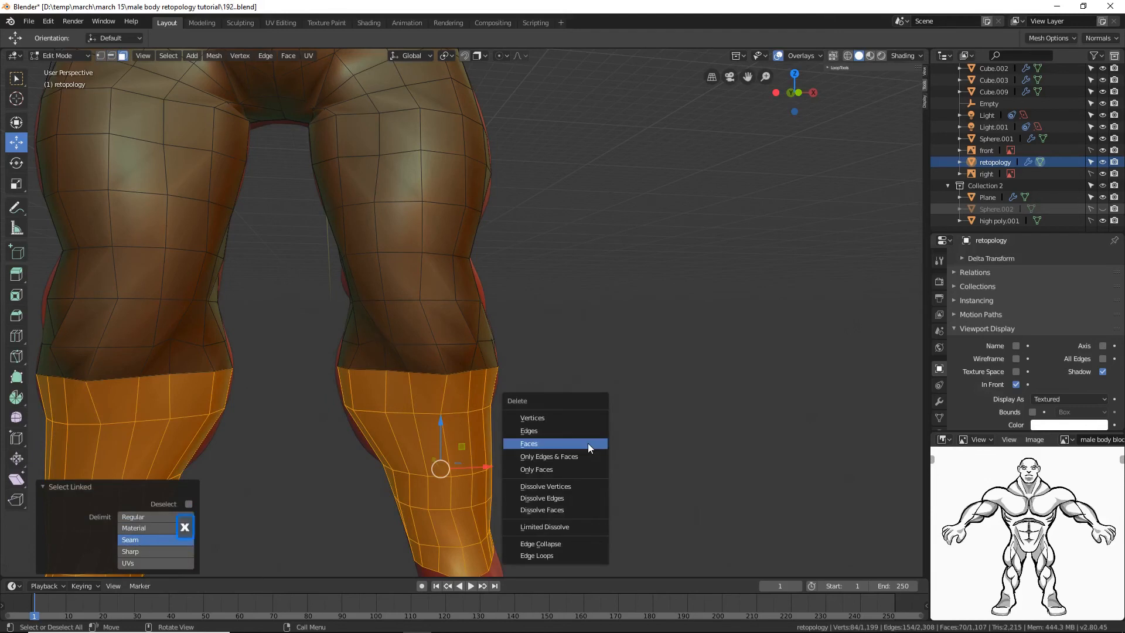
pyautogui.click(588, 443)
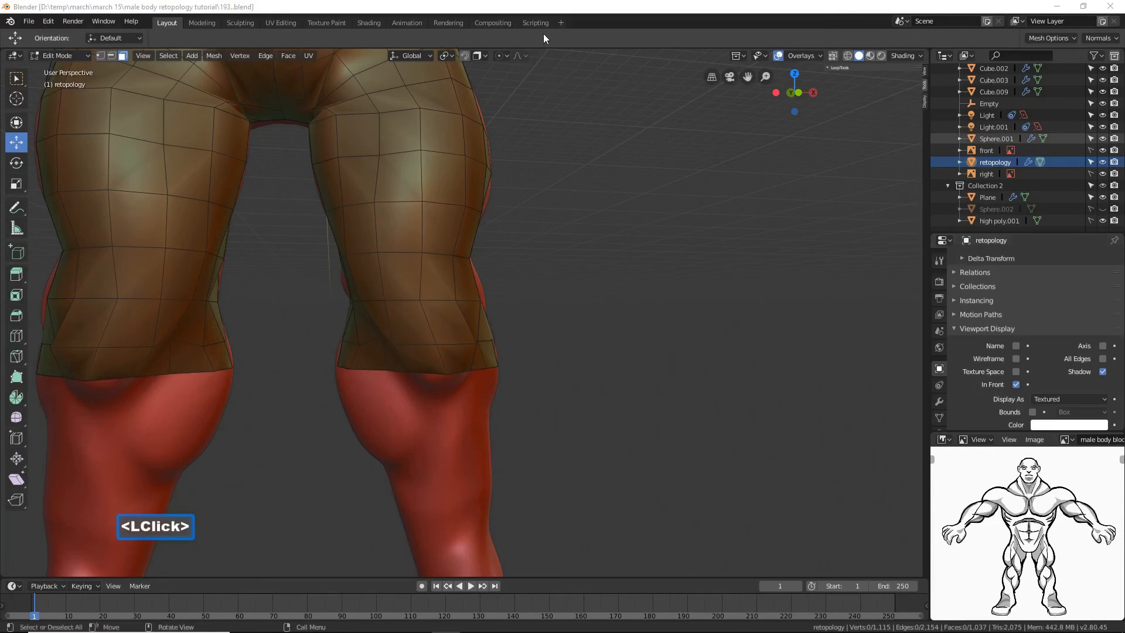
# Step: With snapping on, extrude the open edge at the inner front of the knee down onto the sculpt
pyautogui.click(468, 55)
pyautogui.click(468, 55)
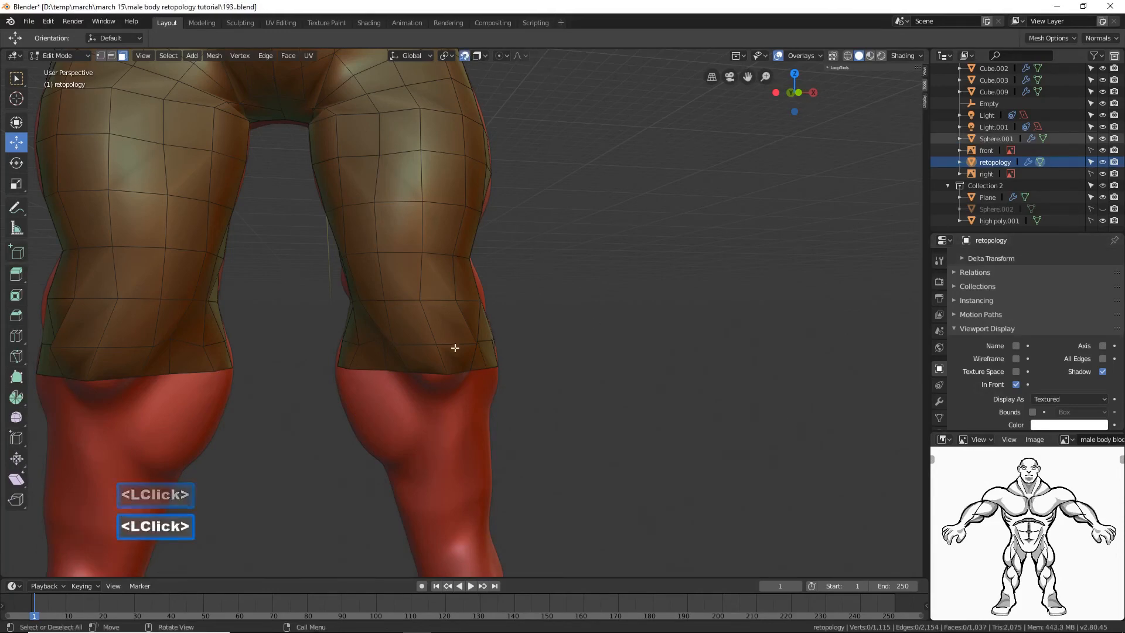
pyautogui.moveTo(455, 348); pyautogui.dragTo(455, 315, button='middle')
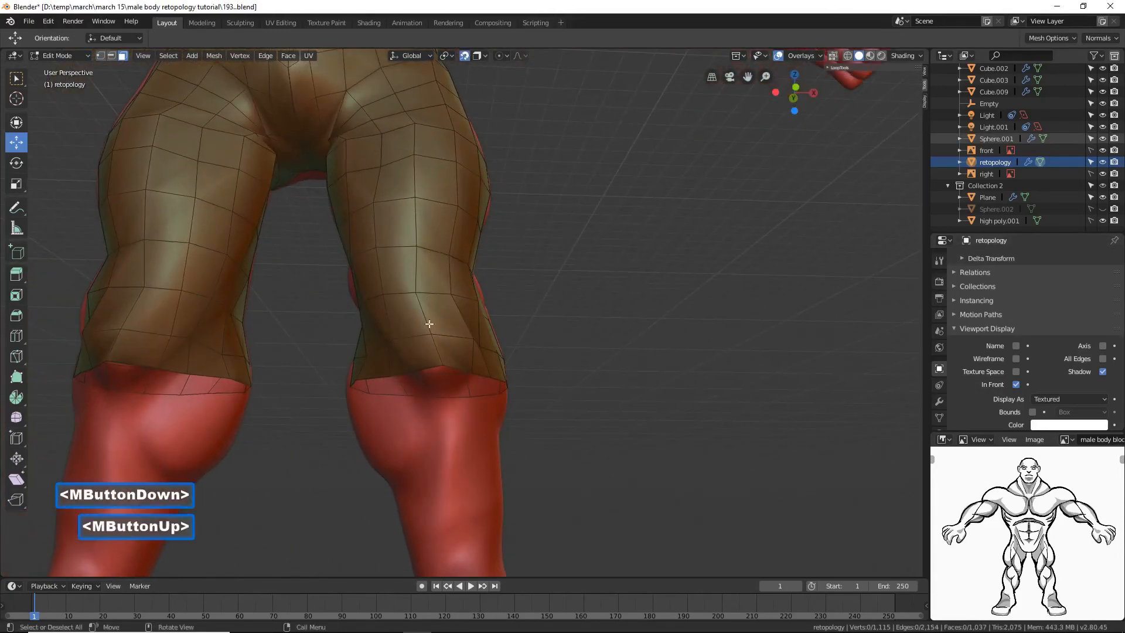
pyautogui.moveTo(424, 354); pyautogui.dragTo(440, 322, button='middle')
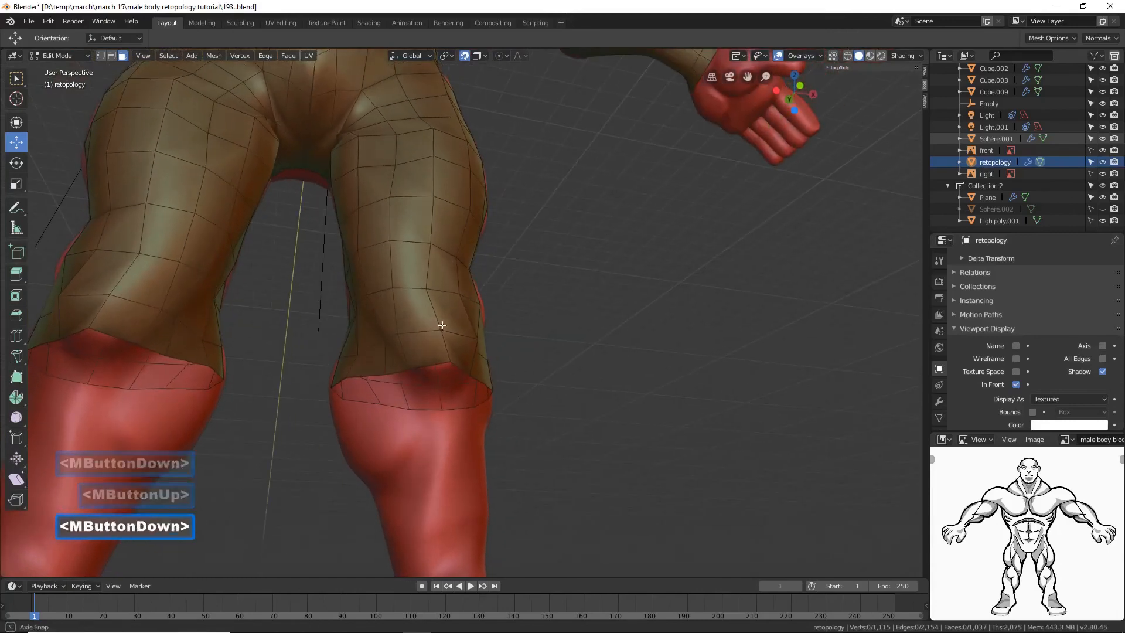
pyautogui.click(394, 373)
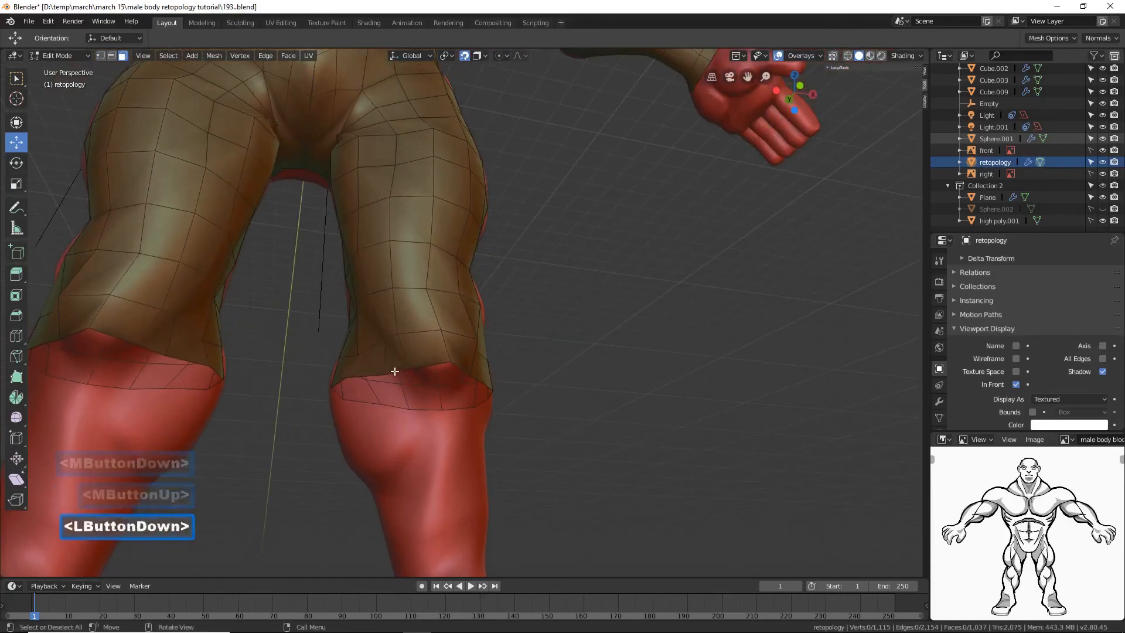
pyautogui.click(111, 56)
pyautogui.click(655, 318)
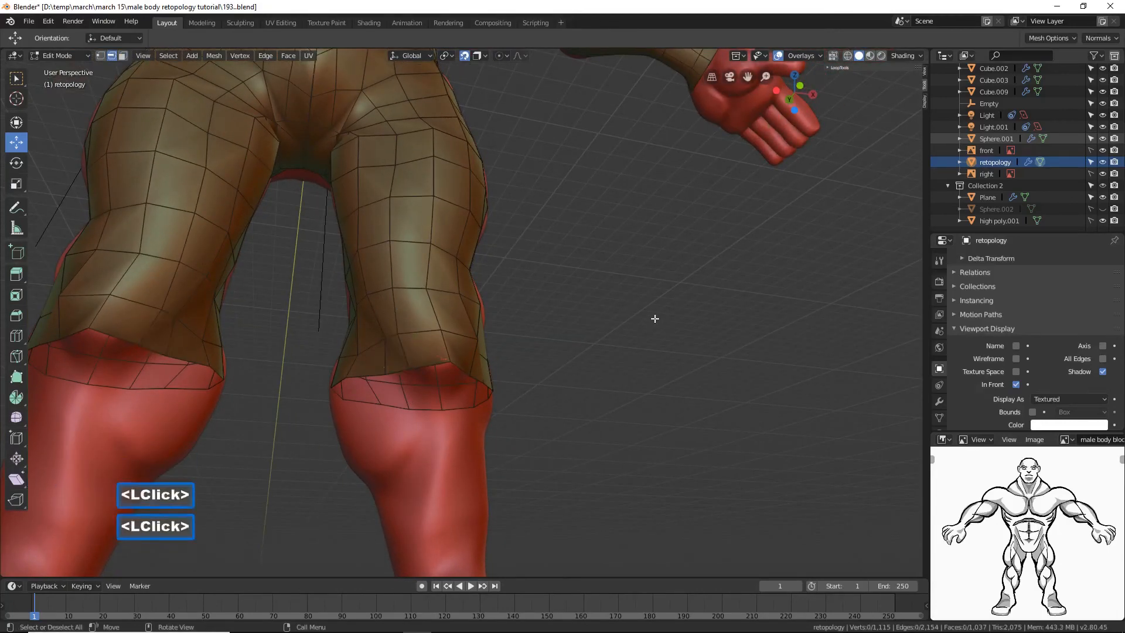
pyautogui.click(396, 371)
pyautogui.moveTo(397, 371); pyautogui.dragTo(402, 399, button='middle')
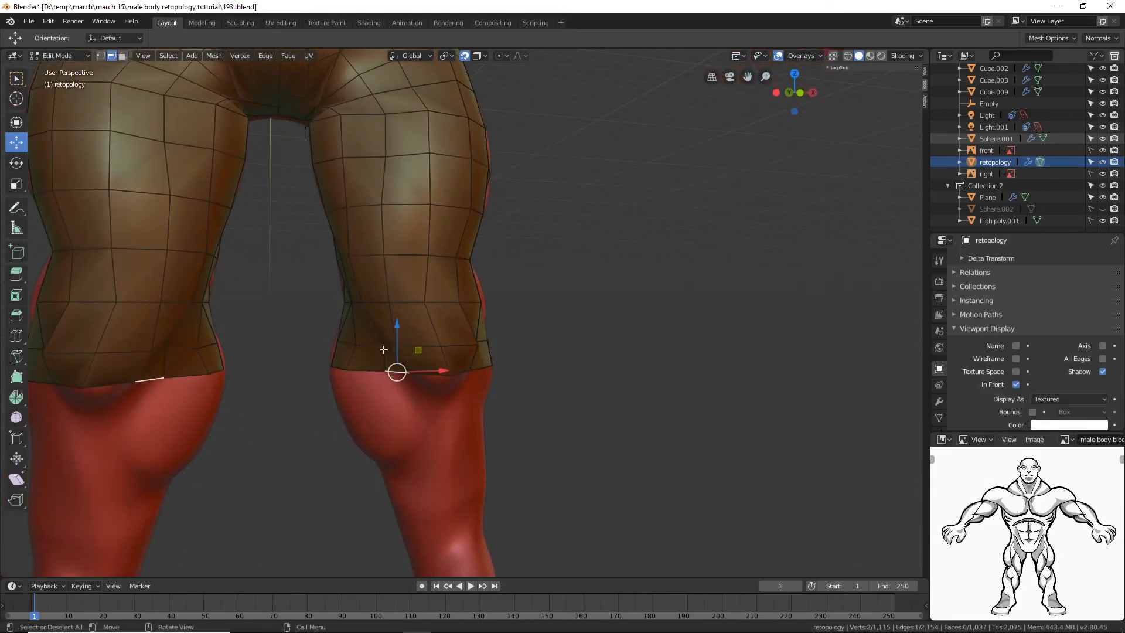
pyautogui.press('ctrl')
pyautogui.keyDown('ctrl'); pyautogui.rightClick(414, 402); pyautogui.keyUp('ctrl')
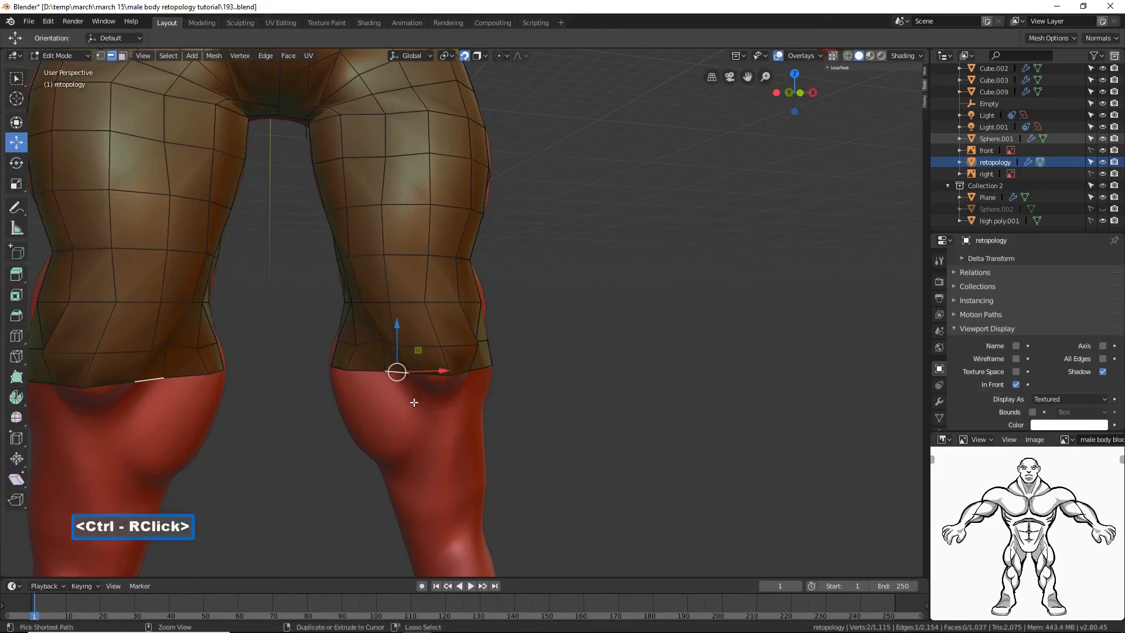
# Step: Extrude the open edge at the outer front of the knee down onto the sculpt and save the file as 194
pyautogui.moveTo(517, 409); pyautogui.dragTo(483, 372, button='middle')
pyautogui.click(480, 370)
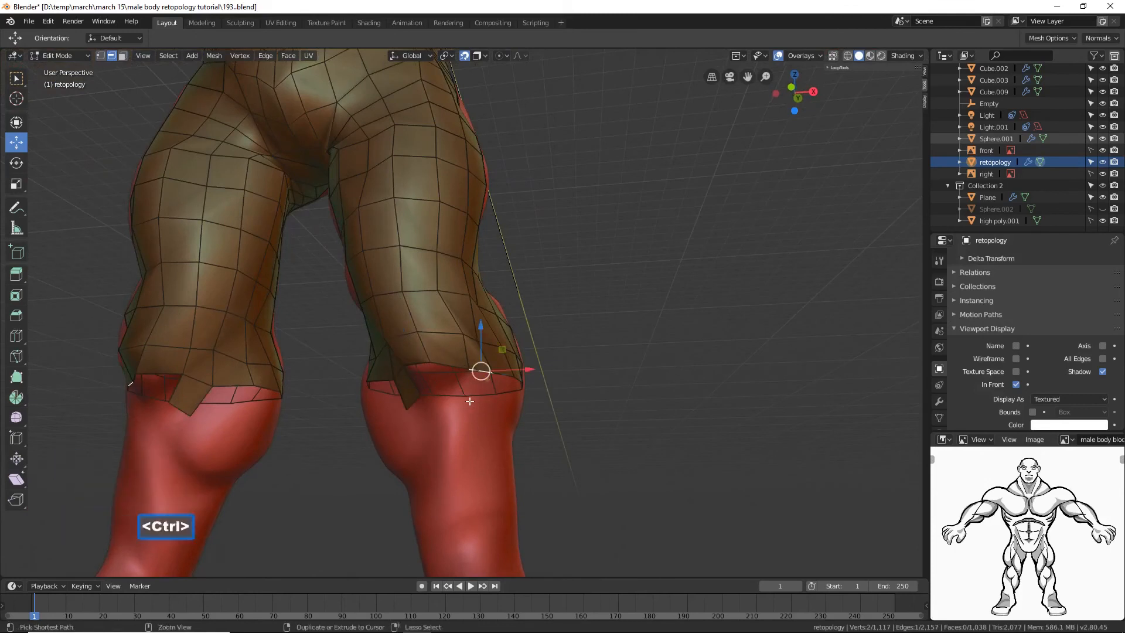
pyautogui.moveTo(470, 400)
pyautogui.keyDown('ctrl'); pyautogui.mouseDown(button='middle')
pyautogui.moveTo(479, 410)
pyautogui.moveTo(496, 385)
pyautogui.moveTo(468, 404)
pyautogui.mouseUp(button='middle'); pyautogui.keyUp('ctrl')
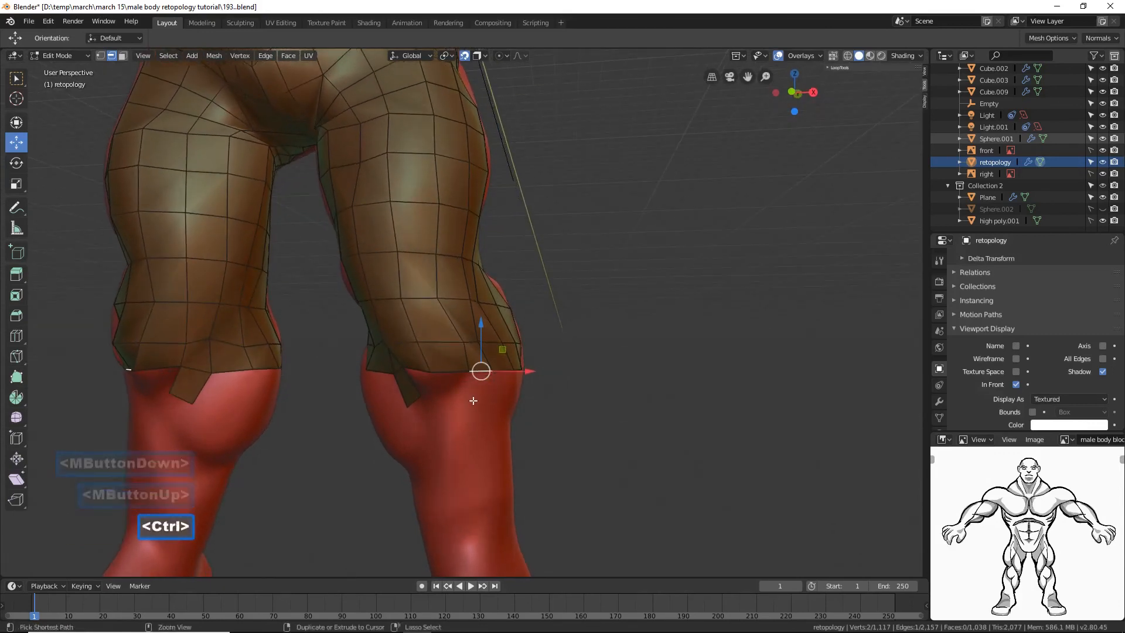
pyautogui.keyDown('ctrl'); pyautogui.rightClick(469, 401); pyautogui.keyUp('ctrl')
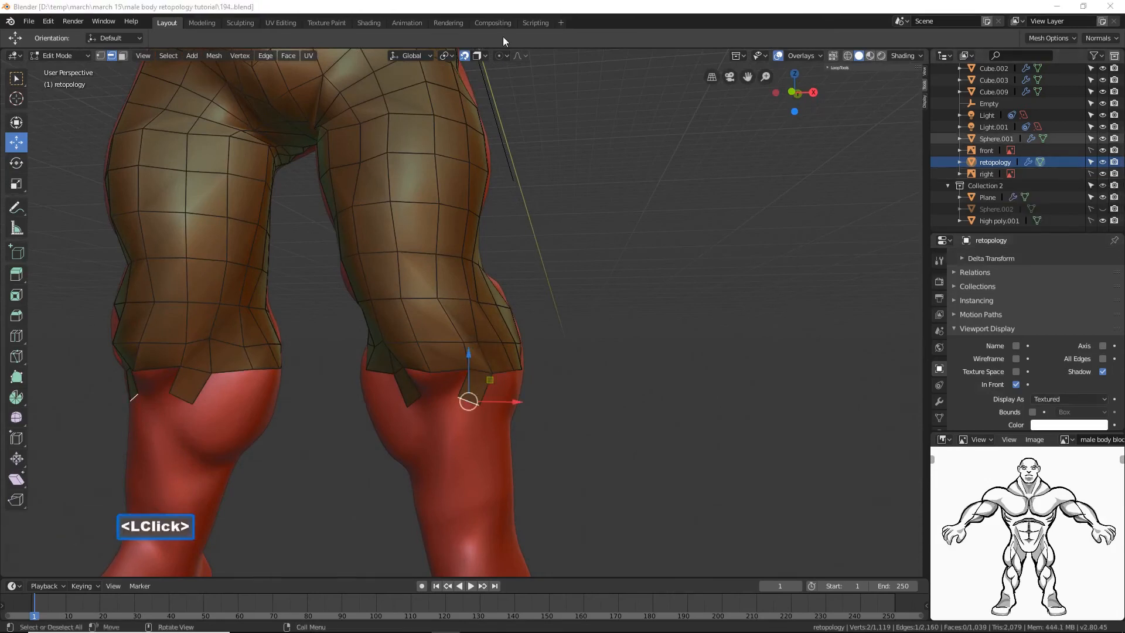
pyautogui.click(521, 219)
# Step: Extrude the inner strip's end edge below the kneecap and fill a face across to the outer strip's end edge
pyautogui.keyDown('ctrl'); pyautogui.moveTo(544, 320); pyautogui.dragTo(572, 372, button='middle'); pyautogui.keyUp('ctrl')
pyautogui.keyDown('shift'); pyautogui.moveTo(387, 494); pyautogui.dragTo(434, 475, button='middle'); pyautogui.keyUp('shift')
pyautogui.click(402, 479)
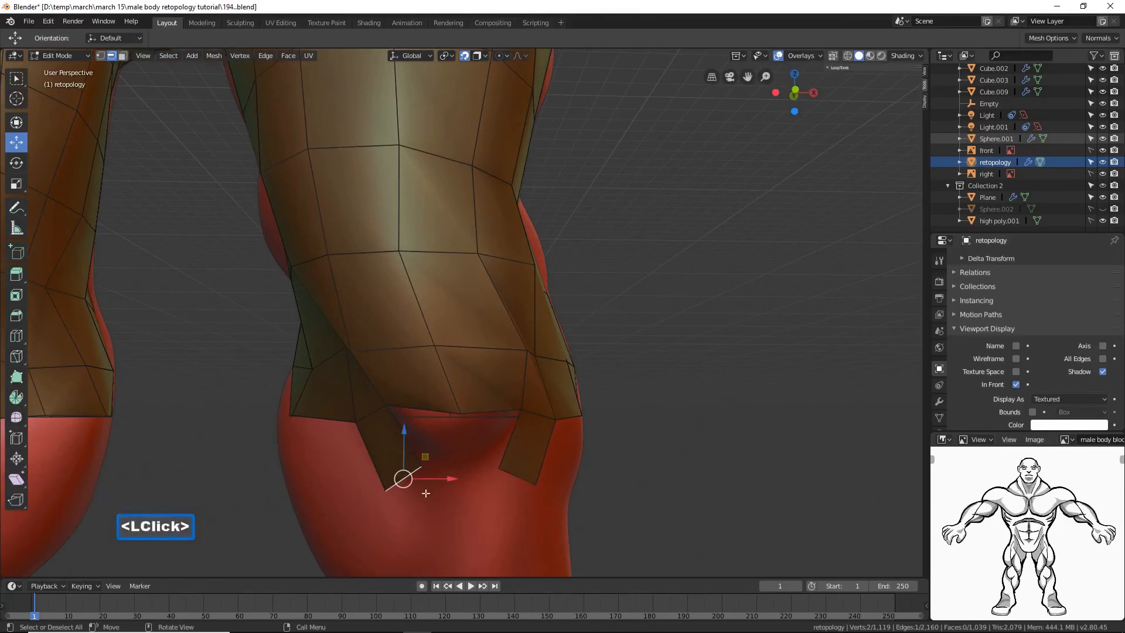
pyautogui.keyDown('ctrl'); pyautogui.rightClick(456, 503); pyautogui.keyUp('ctrl')
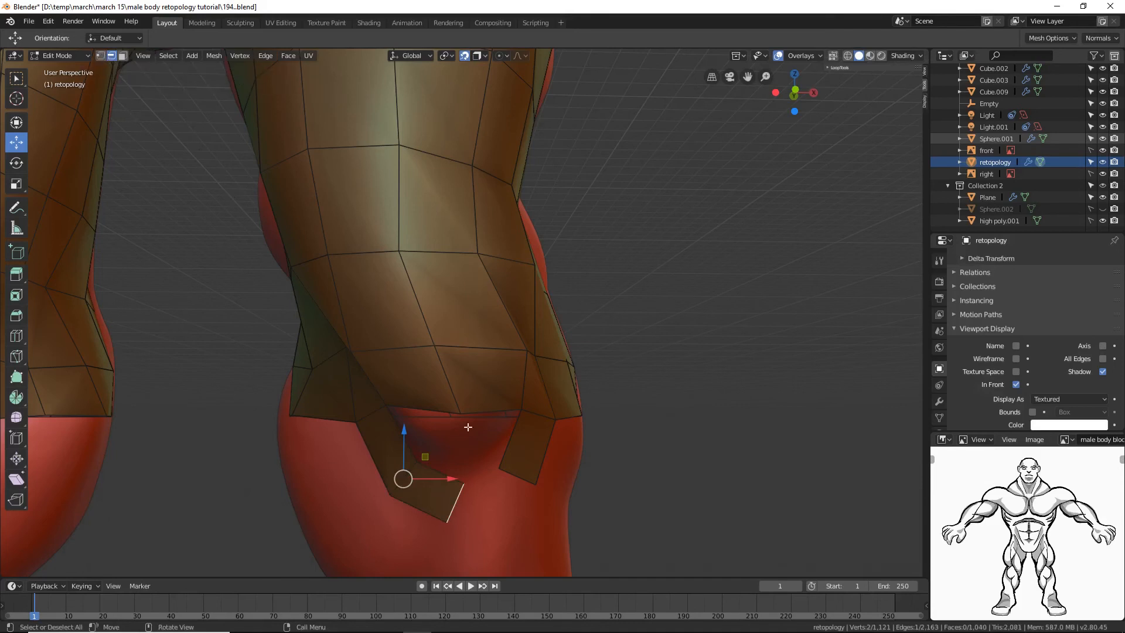
pyautogui.keyDown('shift'); pyautogui.click(513, 473); pyautogui.keyUp('shift')
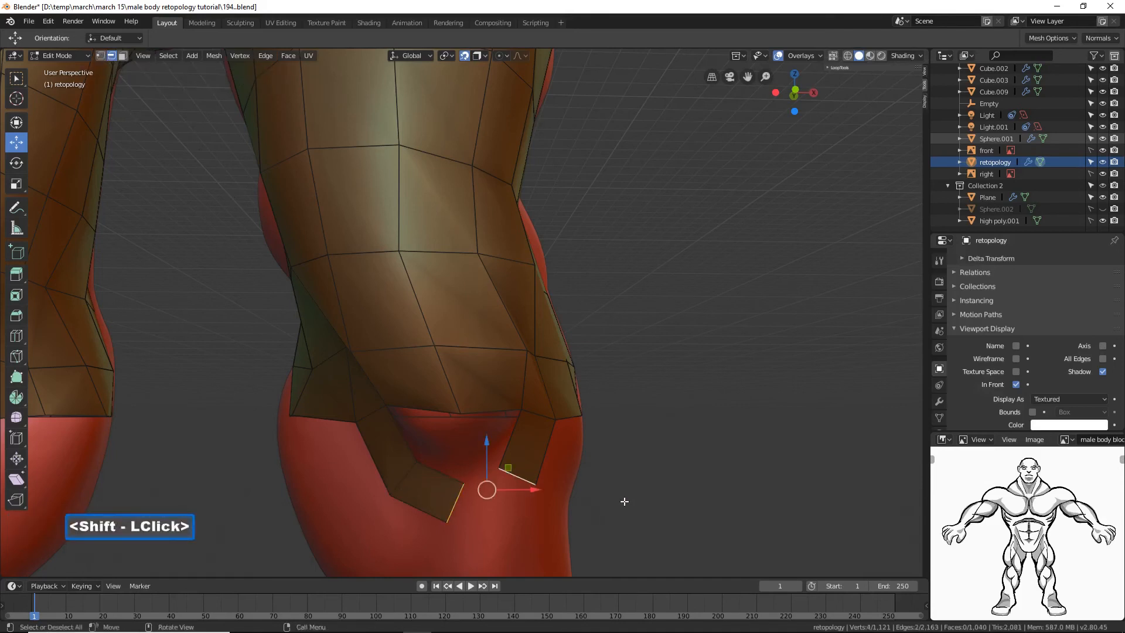
pyautogui.press('f')
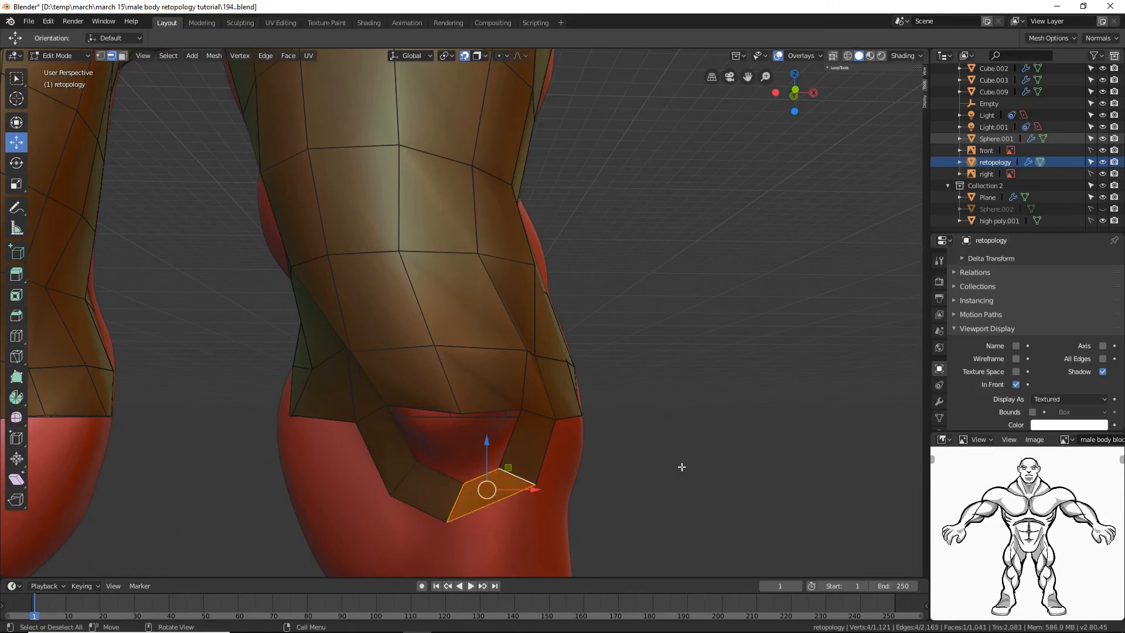
pyautogui.click(681, 467)
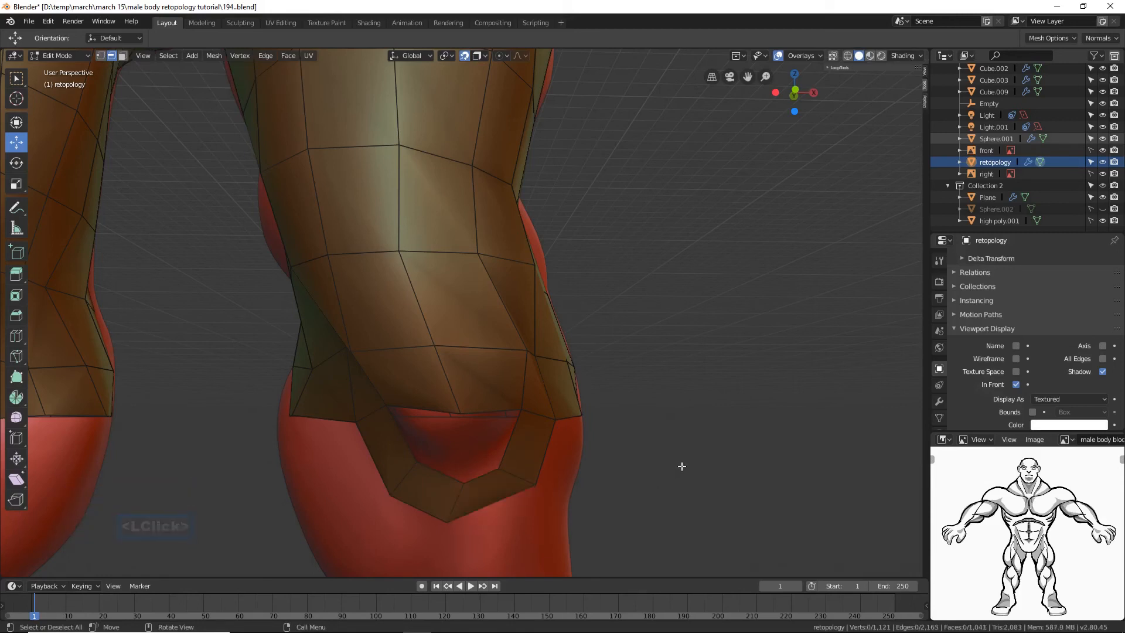
# Step: Move the lowest vertex of the kneecap loop about 0.12 m along X toward the outer side in vertex selection mode
pyautogui.click(105, 56)
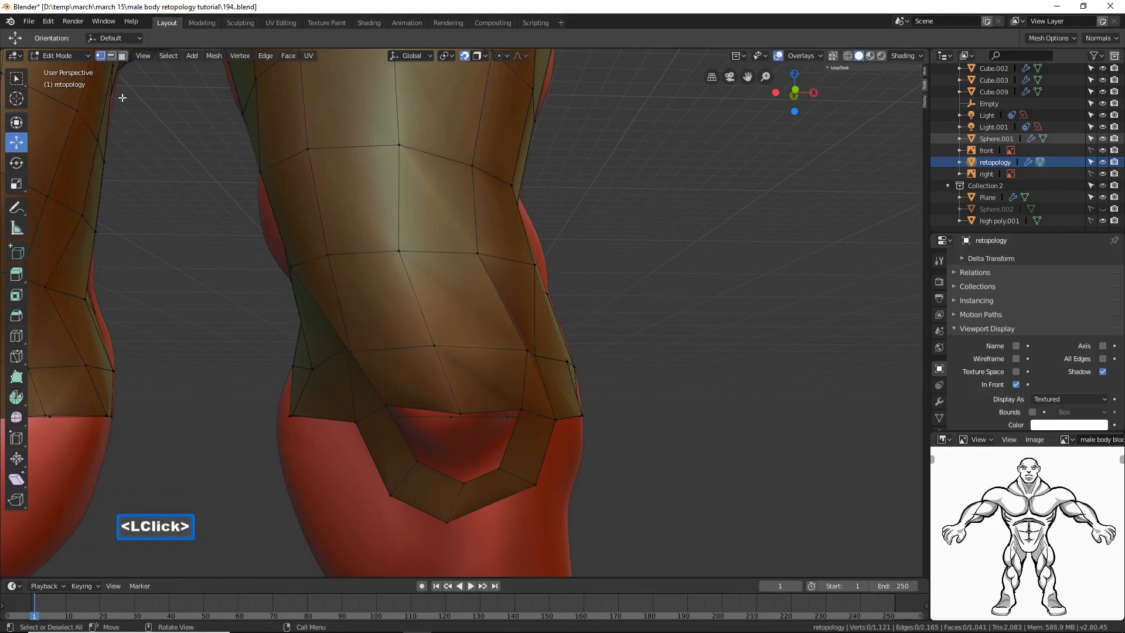
pyautogui.click(446, 520)
pyautogui.moveTo(491, 523); pyautogui.dragTo(512, 524)
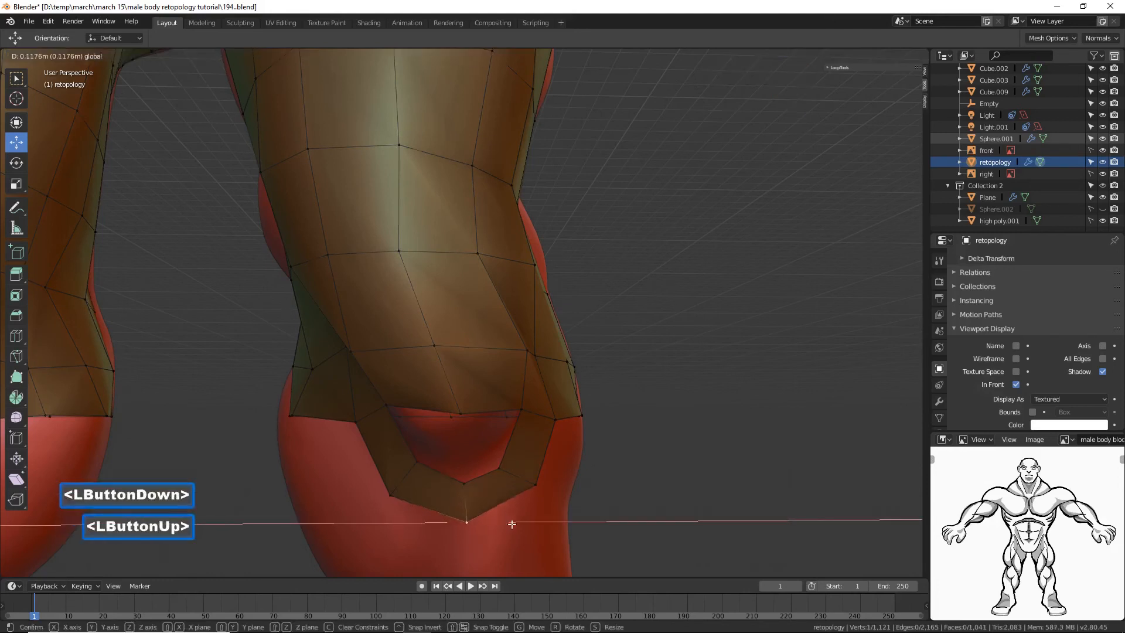
# Step: Fill the inner half of the kneecap hole with a four-vertex face
pyautogui.click(385, 404)
pyautogui.keyDown('shift'); pyautogui.click(460, 413); pyautogui.keyUp('shift')
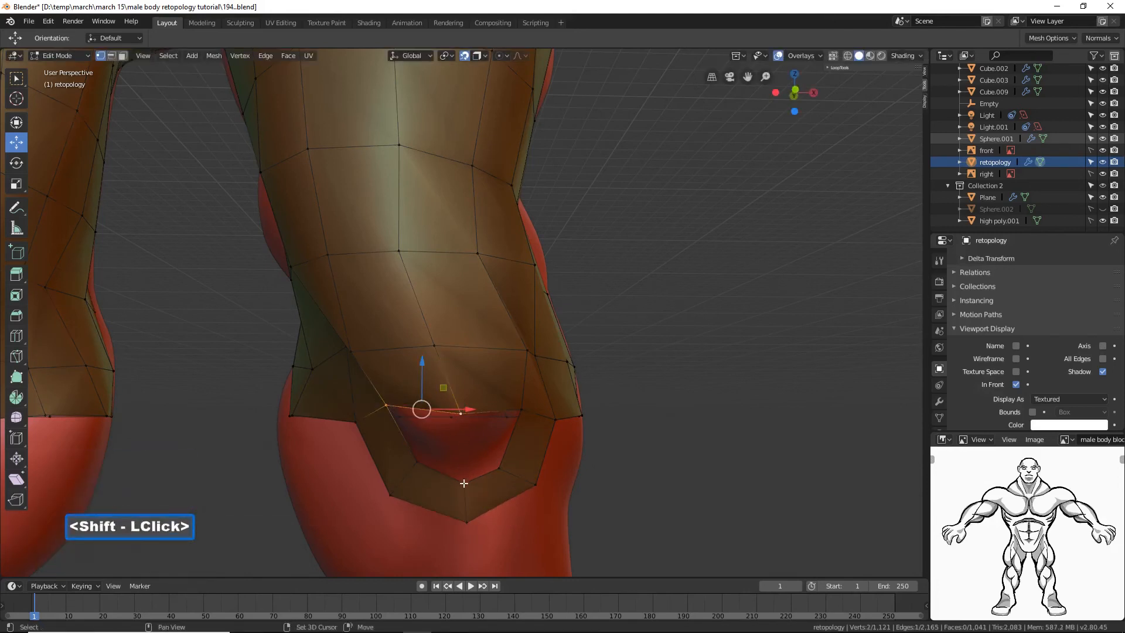
pyautogui.keyDown('shift'); pyautogui.click(464, 482); pyautogui.keyUp('shift')
pyautogui.keyDown('shift'); pyautogui.click(425, 463); pyautogui.keyUp('shift')
pyautogui.press('f')
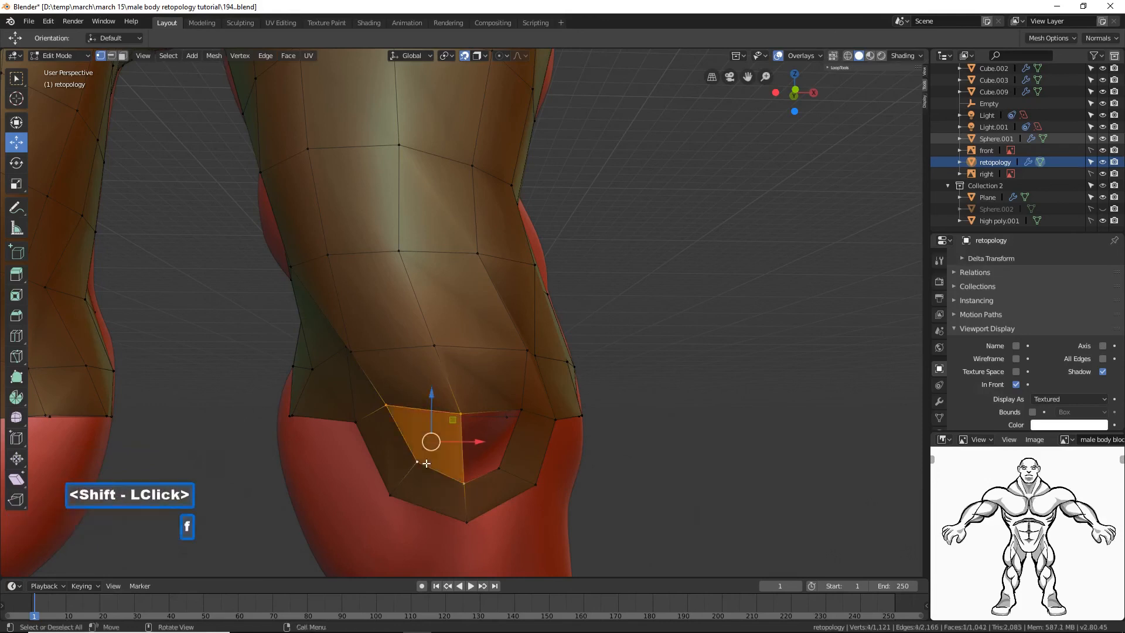
# Step: Fill the outer half of the kneecap hole with a four-vertex face and save the file as 195
pyautogui.click(460, 412)
pyautogui.keyDown('shift'); pyautogui.click(464, 483); pyautogui.keyUp('shift')
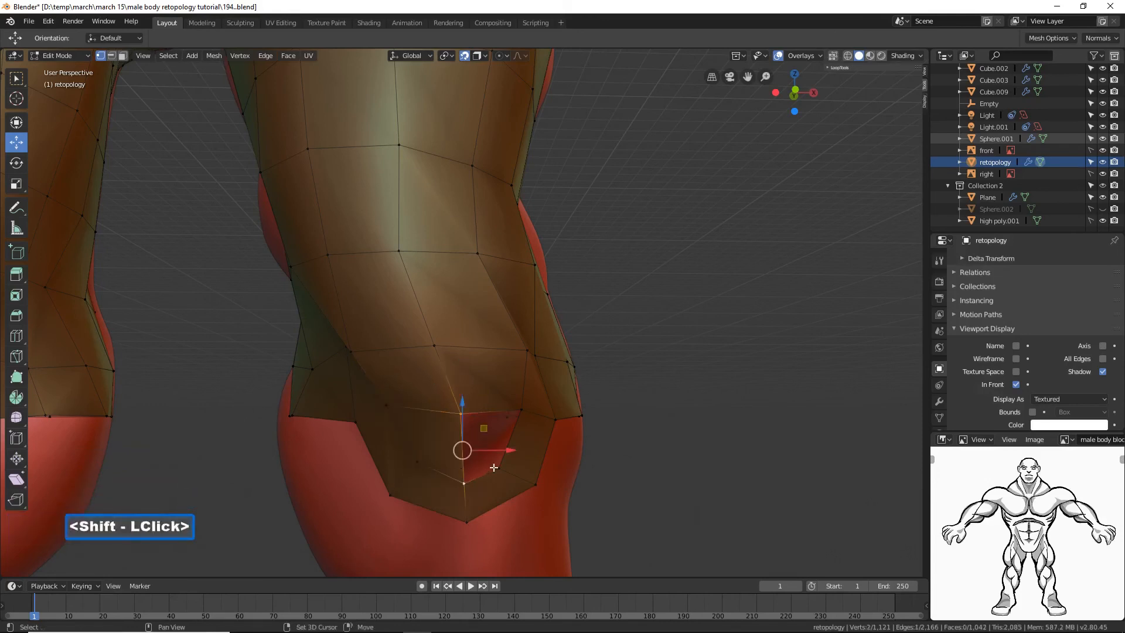
pyautogui.keyDown('shift'); pyautogui.click(500, 465); pyautogui.keyUp('shift')
pyautogui.keyDown('shift'); pyautogui.click(518, 411); pyautogui.keyUp('shift')
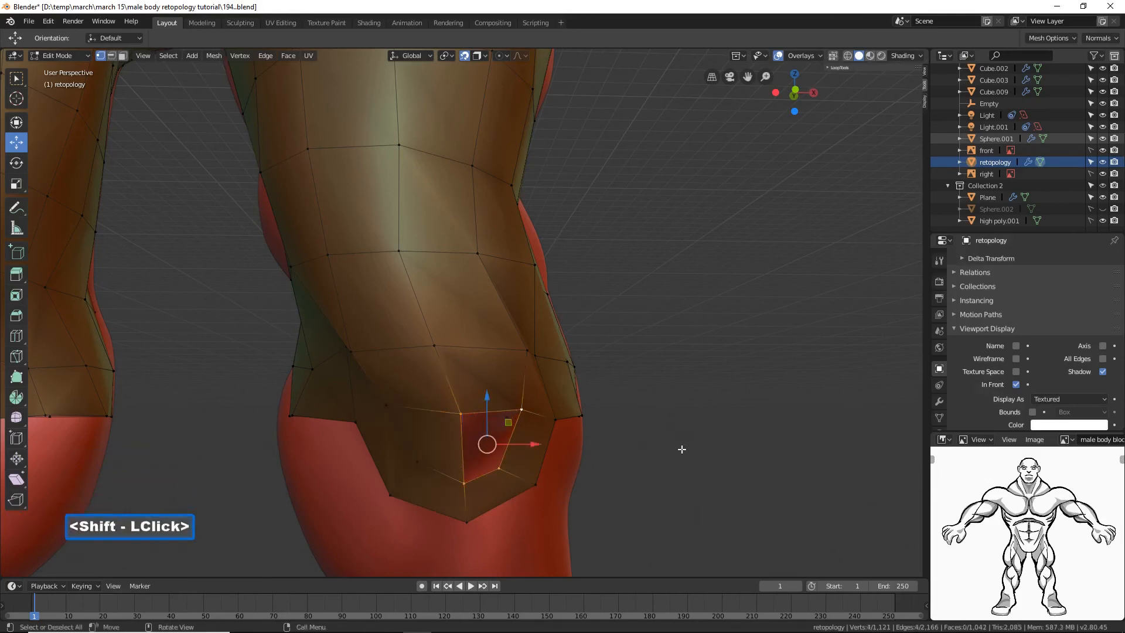
pyautogui.press('f')
pyautogui.click(681, 449)
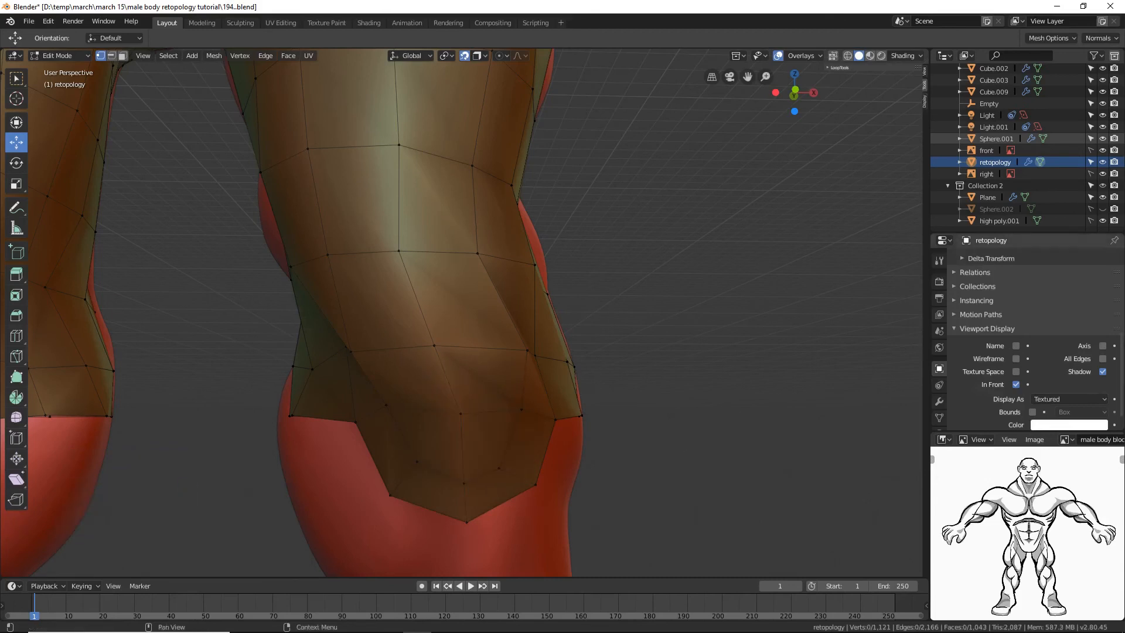
pyautogui.hotkey('ctrl', 'alt', 's')
pyautogui.click(578, 274)
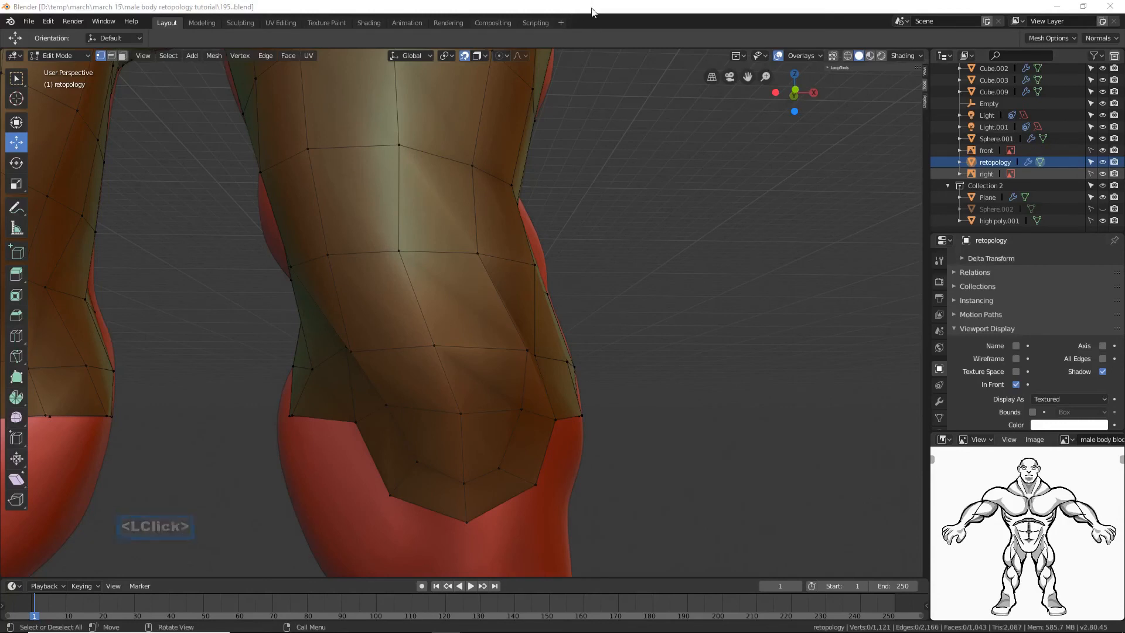
pyautogui.click(643, 136)
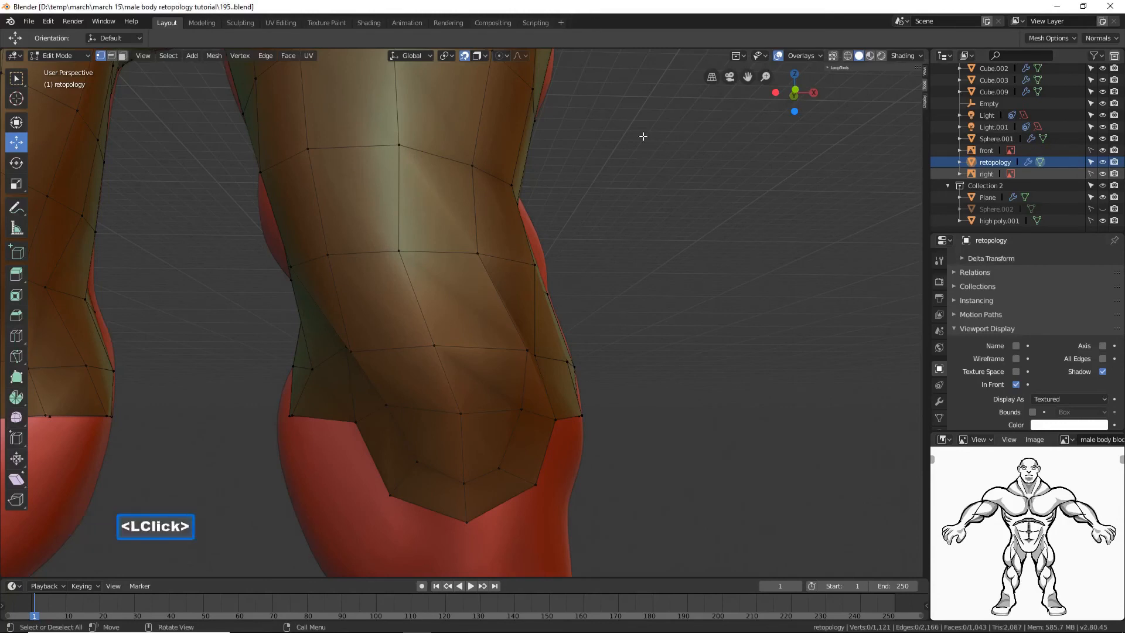
# Step: Build two new faces with Poly Build below the open knee edge, from the kneecap toward the inner side of the leg
pyautogui.click(16, 377)
pyautogui.moveTo(286, 398); pyautogui.dragTo(327, 375, button='middle')
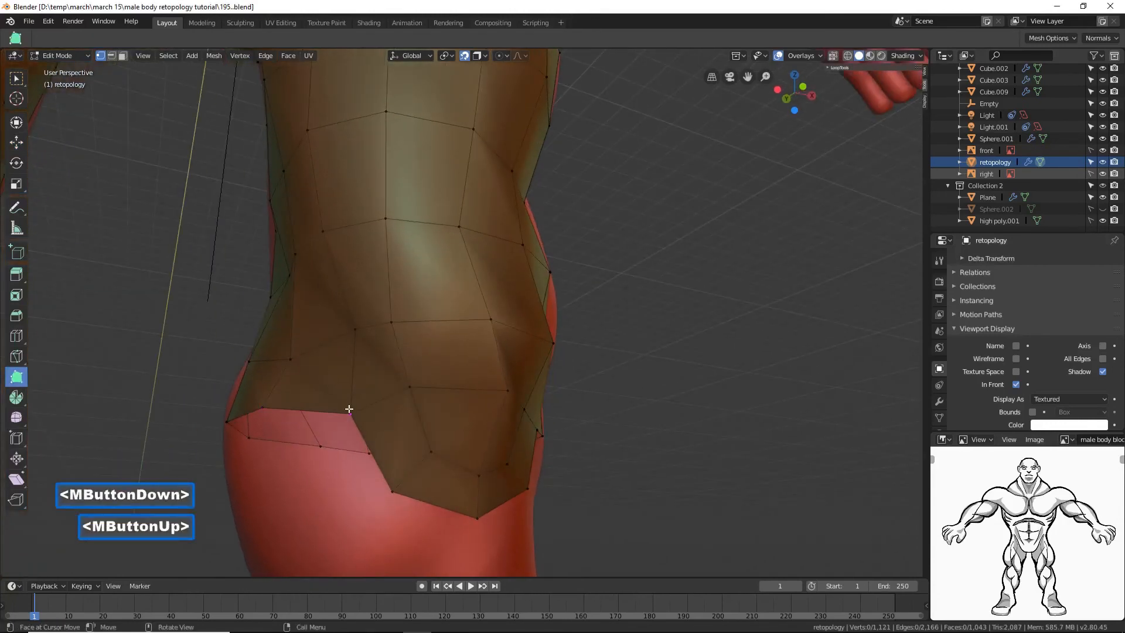
pyautogui.moveTo(345, 411); pyautogui.dragTo(266, 485)
pyautogui.moveTo(320, 446); pyautogui.dragTo(414, 447, button='middle')
pyautogui.moveTo(271, 405); pyautogui.dragTo(166, 472)
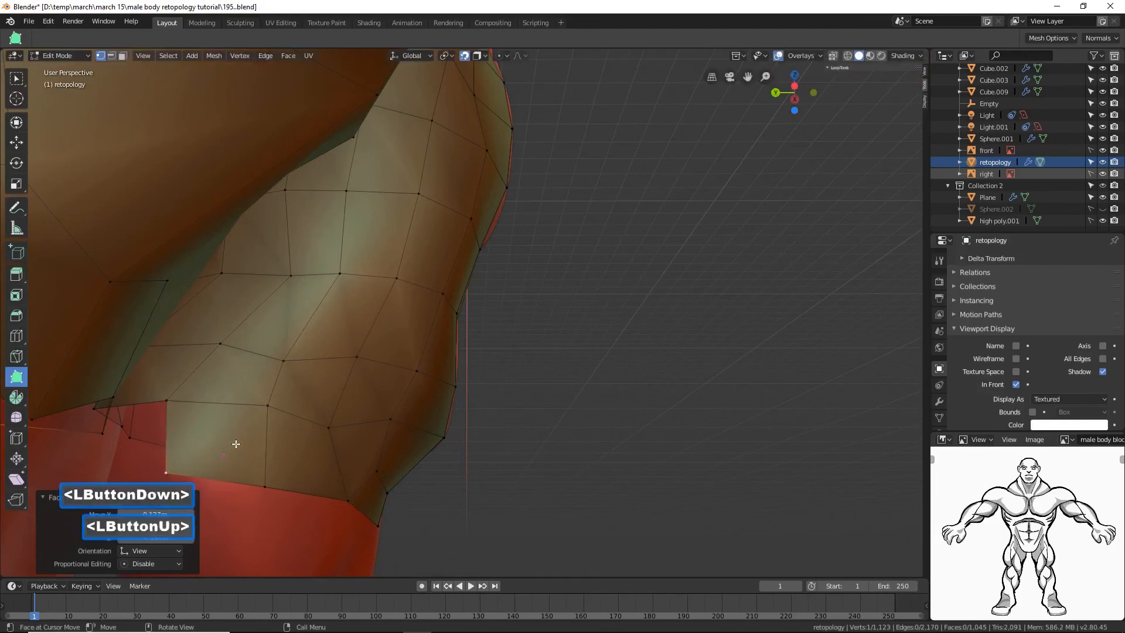
pyautogui.moveTo(325, 398); pyautogui.dragTo(363, 396, button='middle')
pyautogui.keyDown('shift'); pyautogui.moveTo(363, 396); pyautogui.dragTo(319, 394, button='middle'); pyautogui.keyUp('shift')
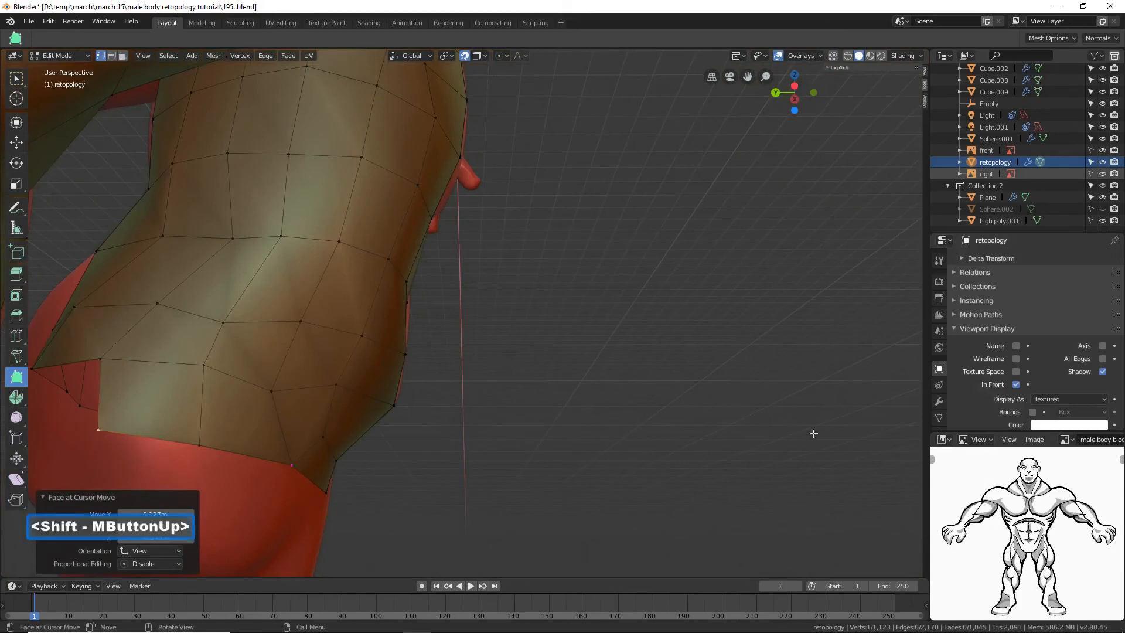
# Step: Hide the Mirror modifier in the viewport and continue the Poly Build row with two faces around the inner side of the knee
pyautogui.click(939, 401)
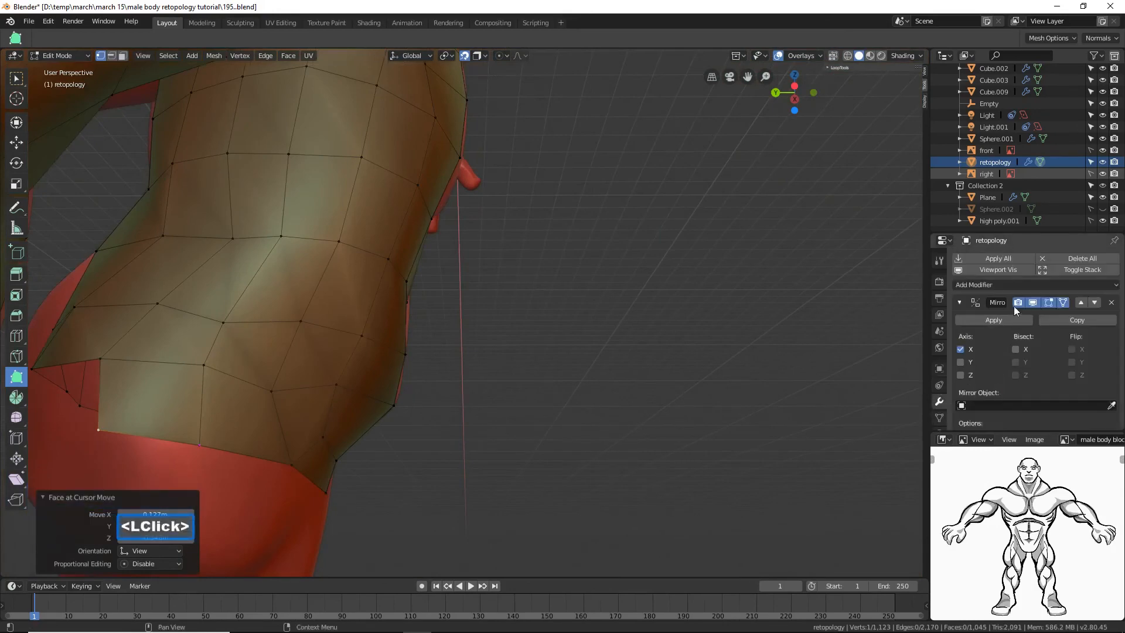
pyautogui.click(1034, 302)
pyautogui.moveTo(507, 394); pyautogui.dragTo(535, 402, button='middle')
pyautogui.moveTo(349, 371)
pyautogui.keyDown('shift'); pyautogui.mouseDown(button='middle')
pyautogui.moveTo(374, 367)
pyautogui.moveTo(350, 370)
pyautogui.mouseUp(button='middle'); pyautogui.keyUp('shift')
pyautogui.moveTo(337, 371); pyautogui.dragTo(240, 432)
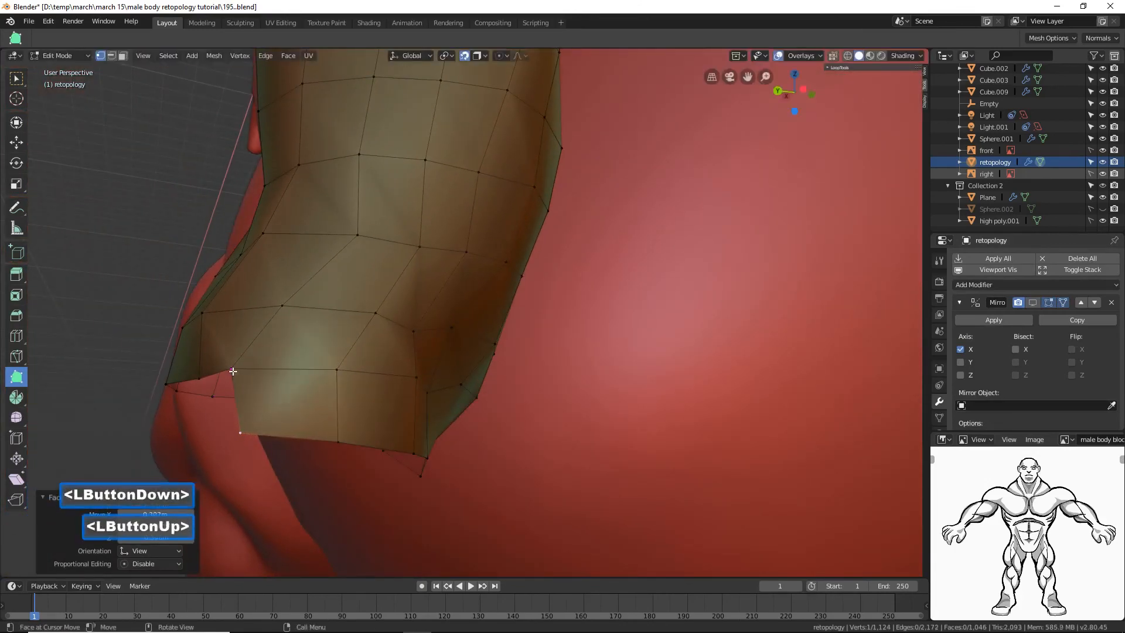
pyautogui.moveTo(233, 371)
pyautogui.mouseDown(button='middle')
pyautogui.moveTo(234, 381)
pyautogui.moveTo(279, 382)
pyautogui.moveTo(250, 372)
pyautogui.mouseUp(button='middle')
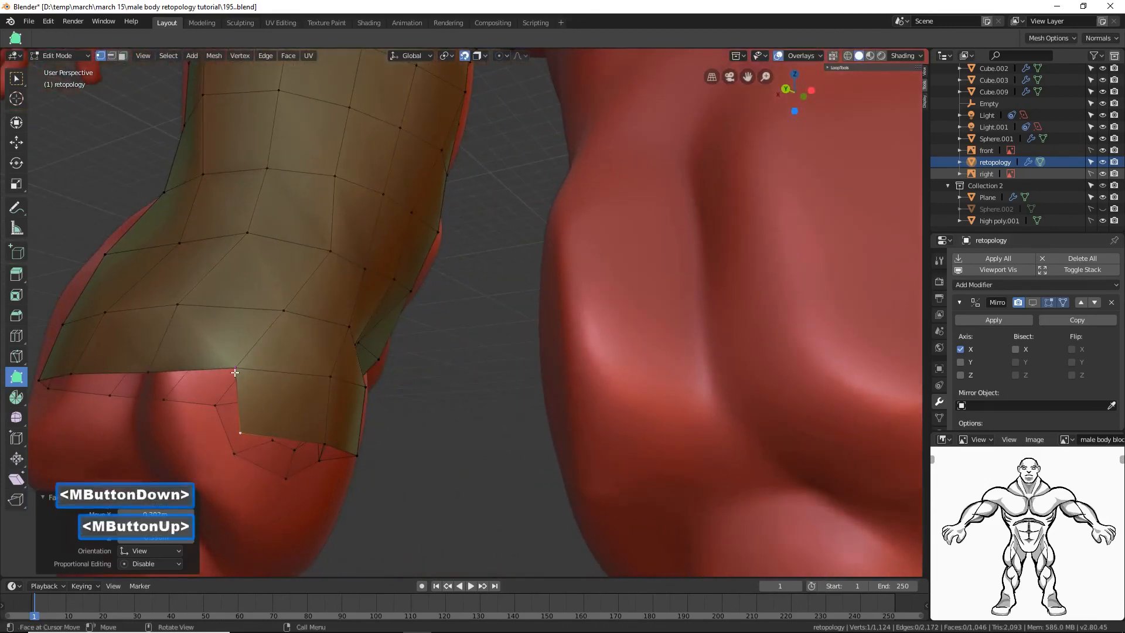
pyautogui.moveTo(234, 373); pyautogui.dragTo(149, 426)
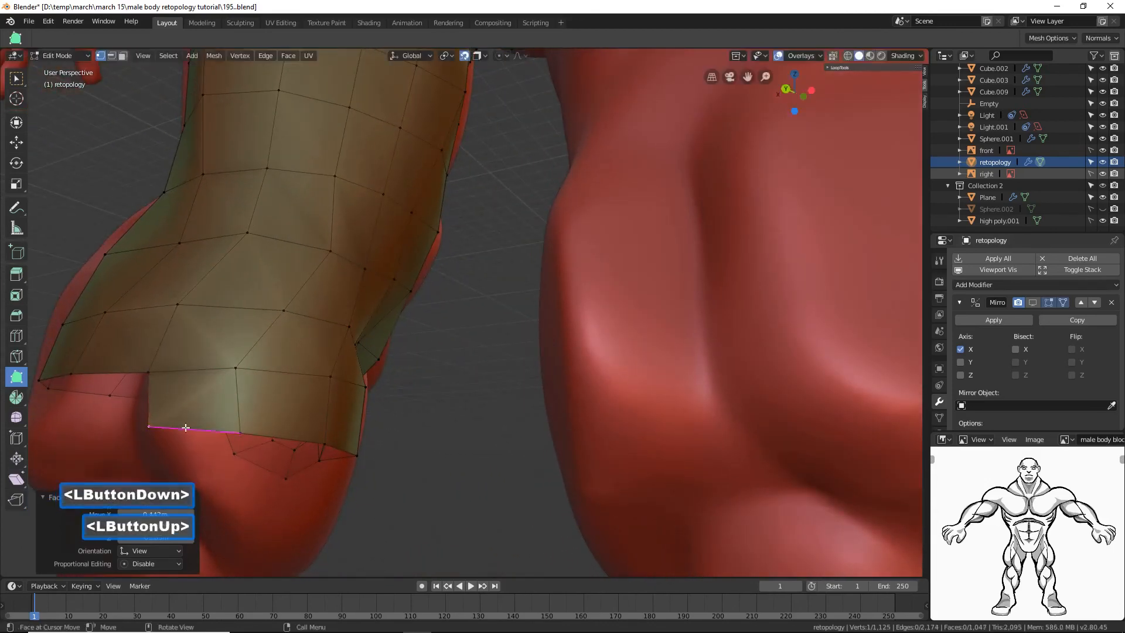
# Step: Extend the row with three more Poly Build faces across the back of the leg above the calf
pyautogui.keyDown('shift'); pyautogui.moveTo(185, 427); pyautogui.dragTo(430, 363, button='middle'); pyautogui.keyUp('shift')
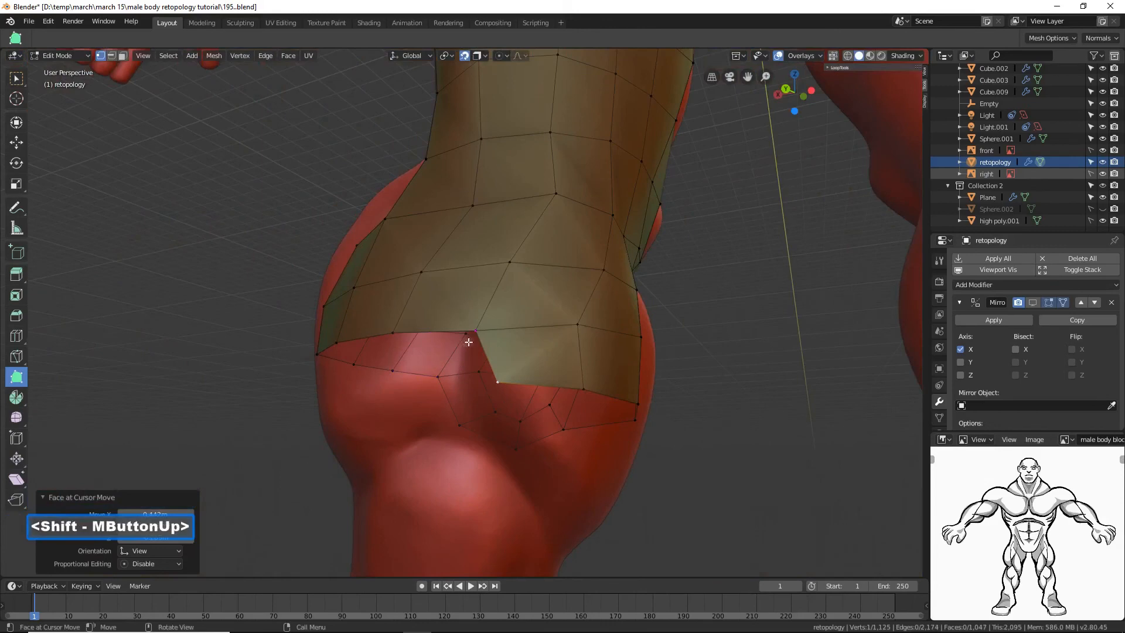
pyautogui.moveTo(471, 332); pyautogui.dragTo(381, 389)
pyautogui.moveTo(346, 369); pyautogui.dragTo(392, 349, button='middle')
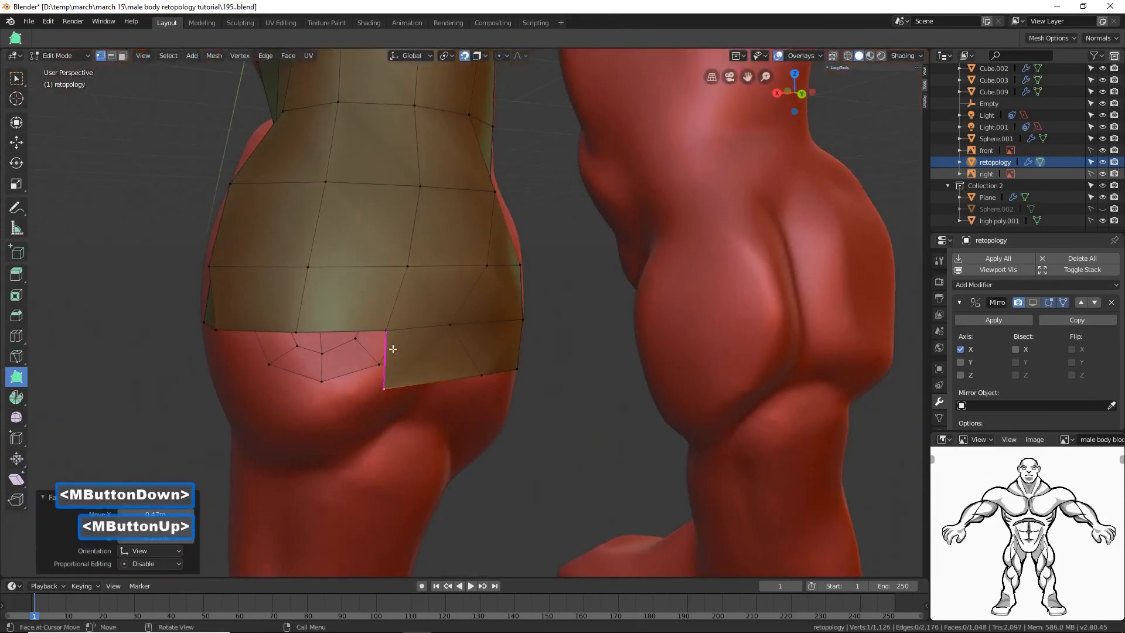
pyautogui.moveTo(385, 335); pyautogui.dragTo(287, 390)
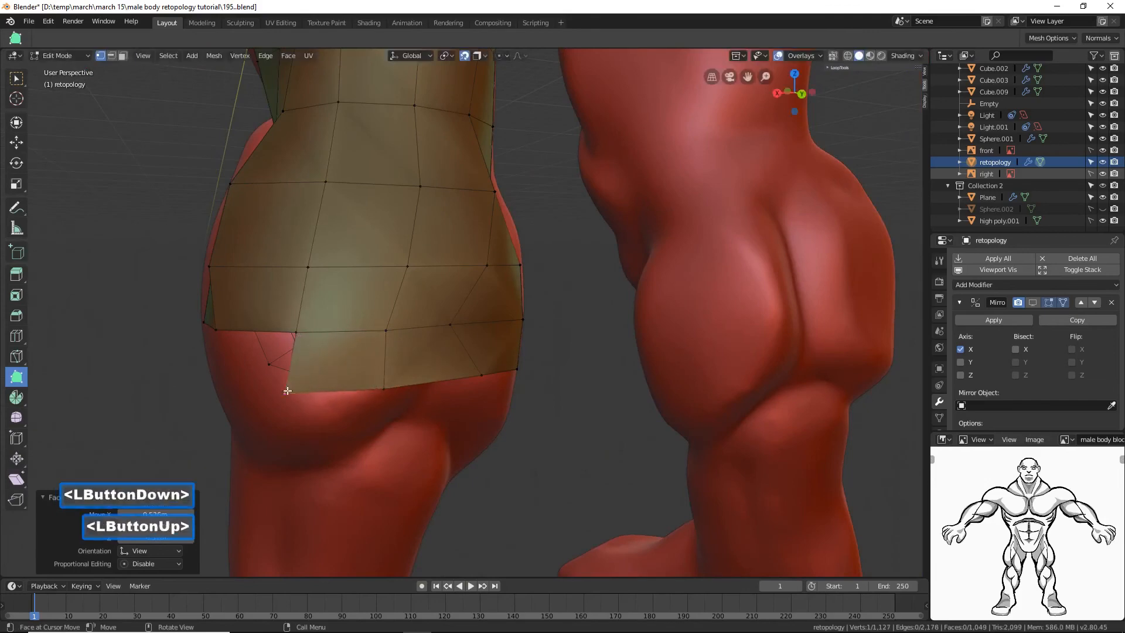
pyautogui.moveTo(297, 336); pyautogui.dragTo(220, 378)
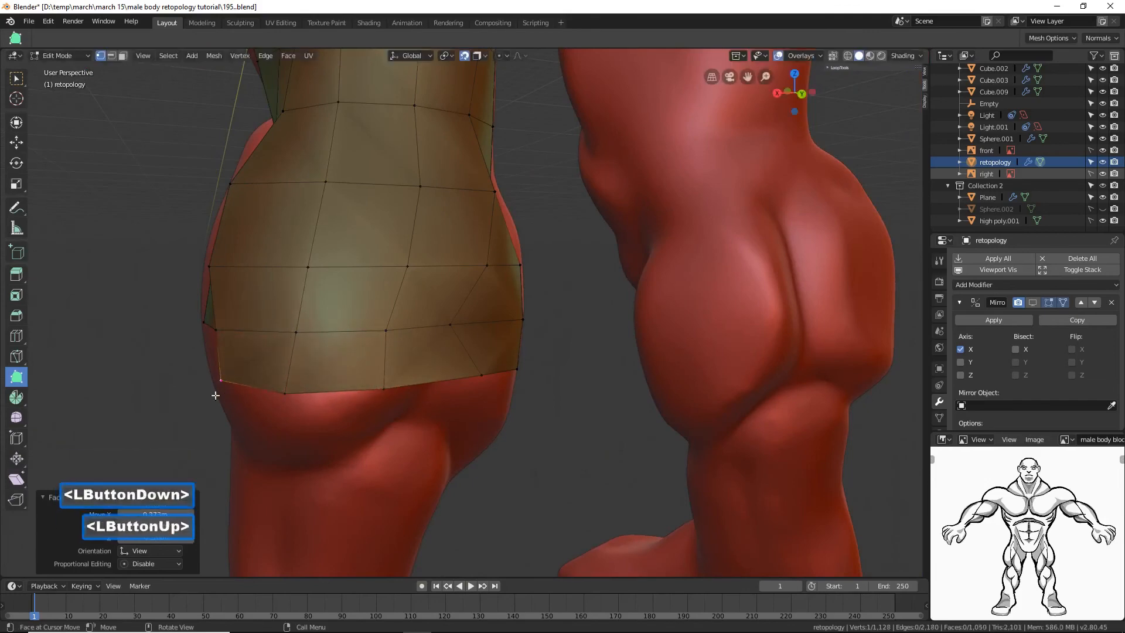
# Step: Add two Poly Build faces around the outer side of the leg, stopping one face short of the kneecap
pyautogui.moveTo(167, 377); pyautogui.dragTo(281, 358, button='middle')
pyautogui.moveTo(242, 331); pyautogui.dragTo(150, 381)
pyautogui.keyDown('shift'); pyautogui.moveTo(208, 359); pyautogui.dragTo(322, 363, button='middle'); pyautogui.keyUp('shift')
pyautogui.moveTo(426, 353); pyautogui.dragTo(359, 424)
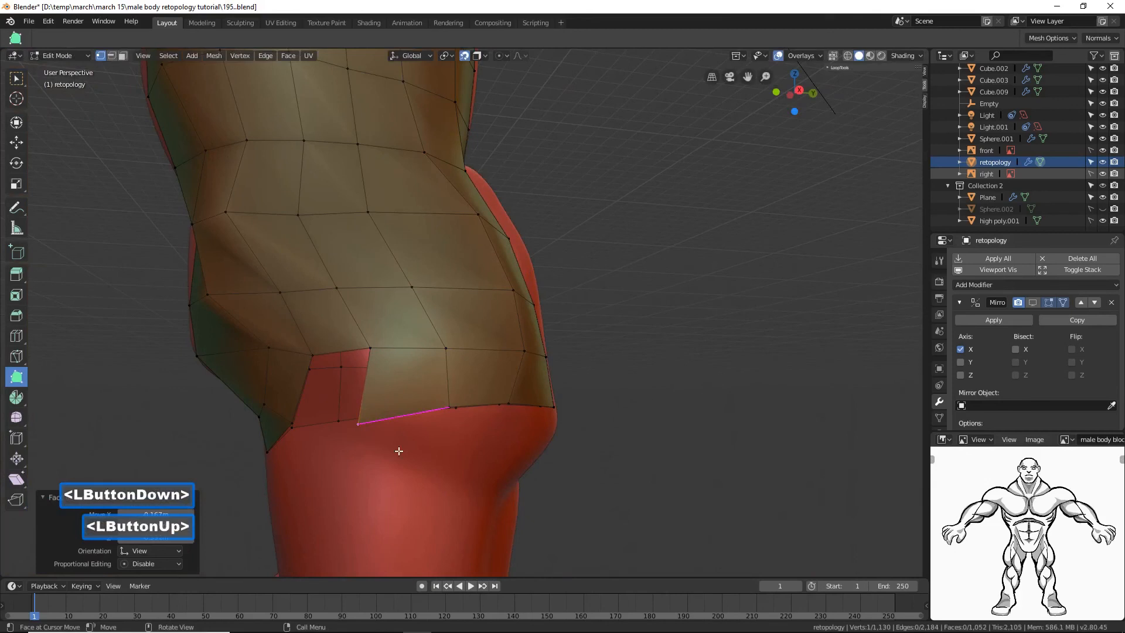
# Step: Fill the remaining gap beside the outer kneecap with a four-vertex face and save the file as 197
pyautogui.click(17, 80)
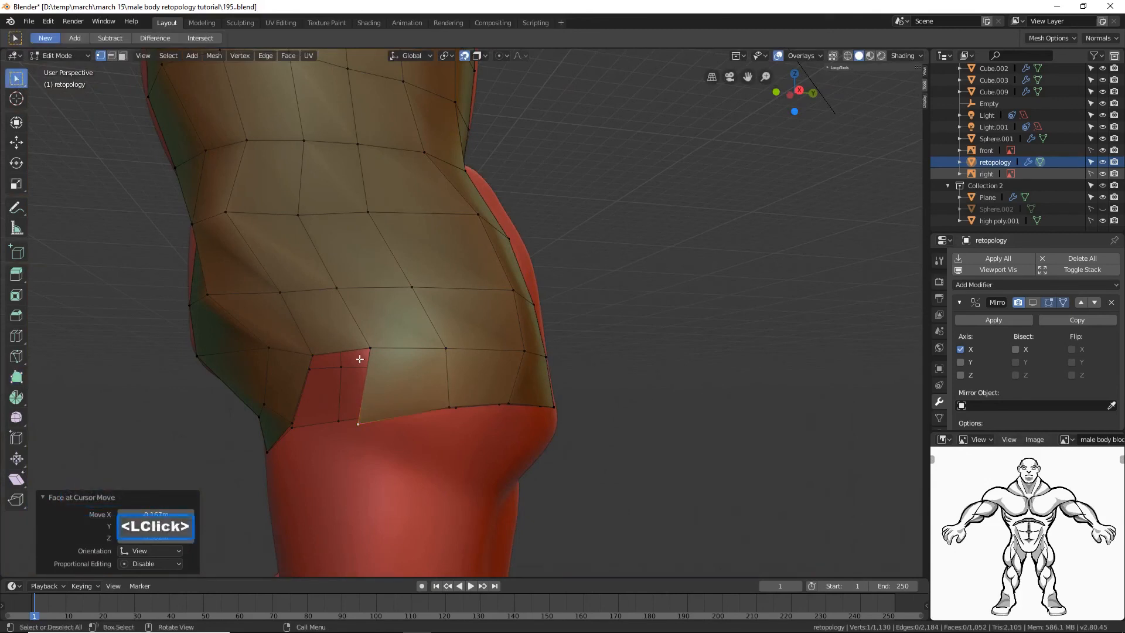
pyautogui.click(311, 355)
pyautogui.keyDown('shift'); pyautogui.click(370, 348); pyautogui.keyUp('shift')
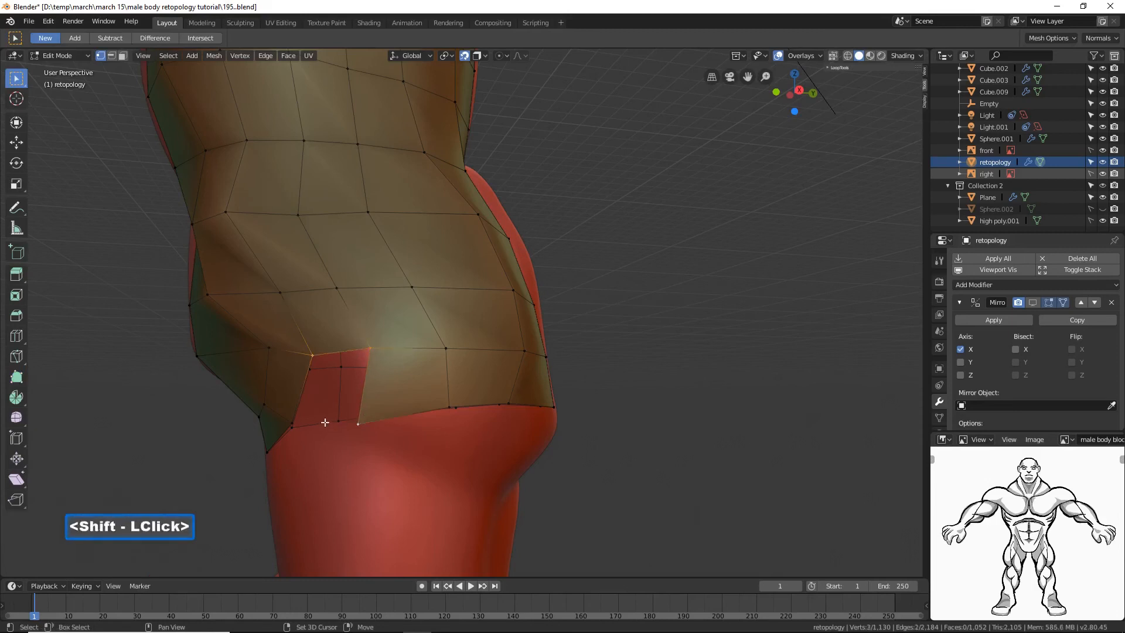
pyautogui.keyDown('shift'); pyautogui.click(291, 421); pyautogui.keyUp('shift')
pyautogui.moveTo(295, 428); pyautogui.dragTo(601, 432, button='middle')
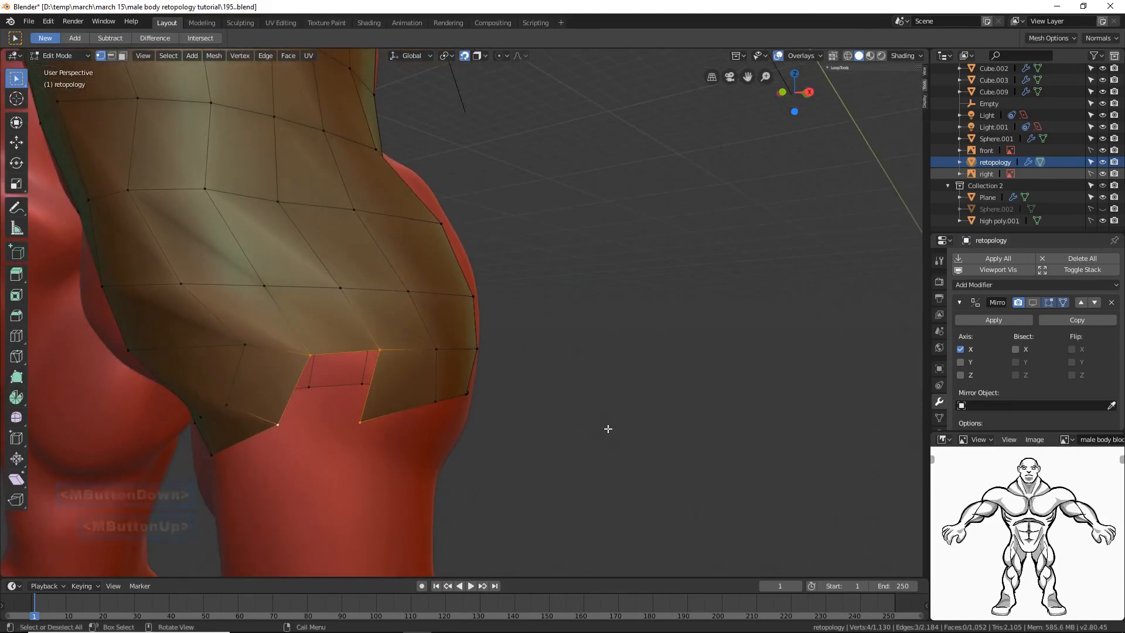
pyautogui.press('f')
pyautogui.click(608, 428)
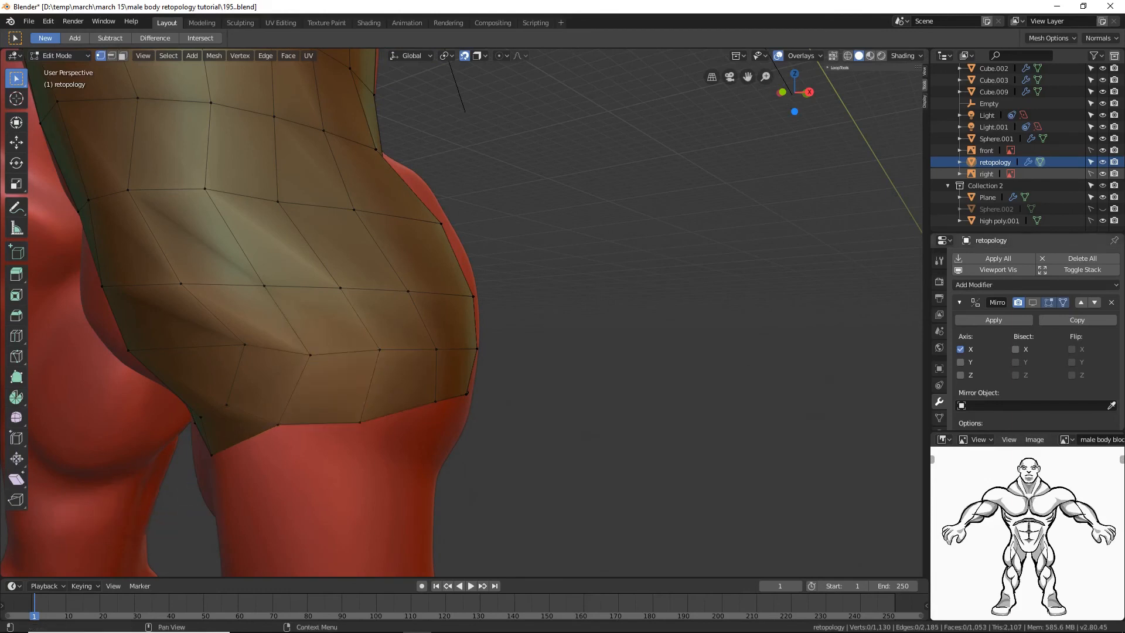
pyautogui.click(727, 129)
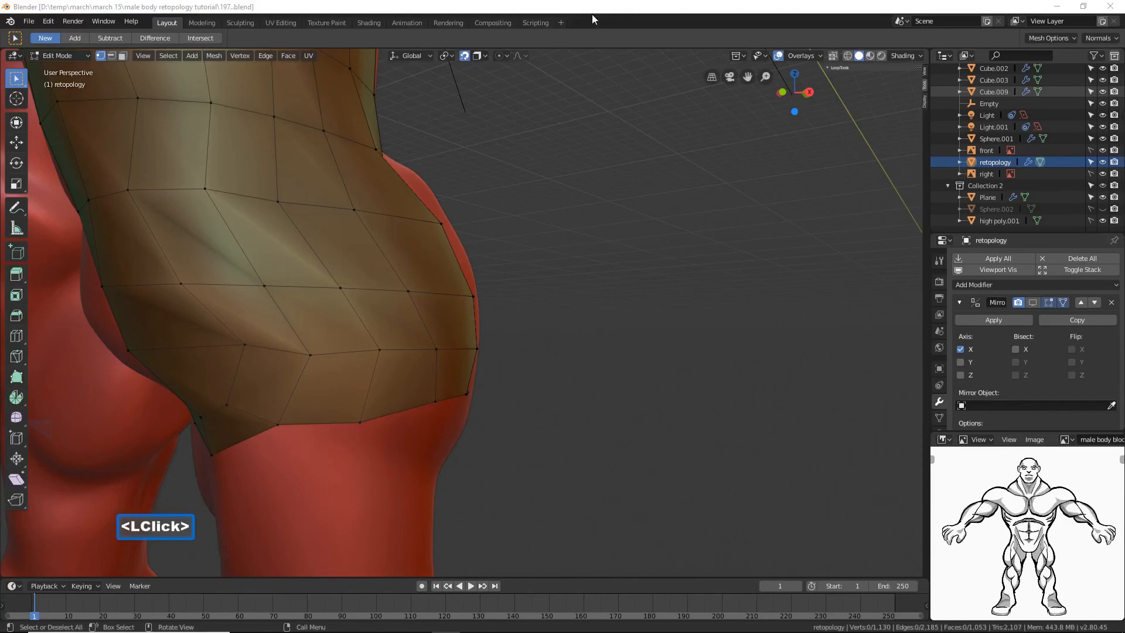
# Step: Extrude the two edges at the kneecap's lower tip and move them down the shin to just above the ankle
pyautogui.scroll(-3, 580, 227)
pyautogui.moveTo(580, 226); pyautogui.dragTo(553, 246, button='middle')
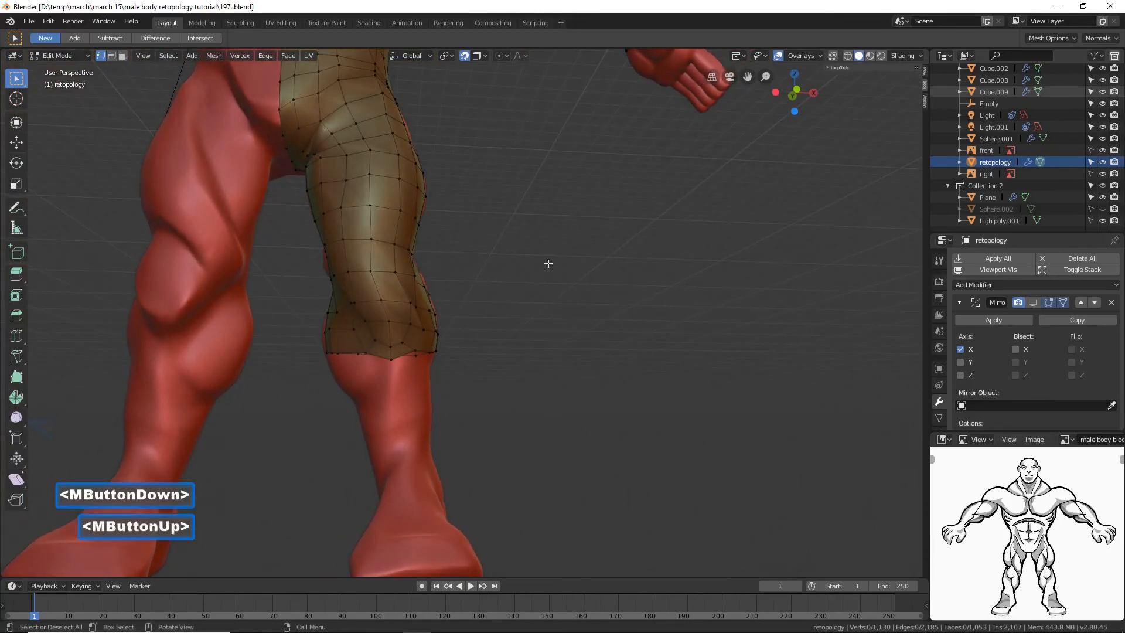
pyautogui.keyDown('ctrl'); pyautogui.moveTo(564, 286); pyautogui.dragTo(564, 281, button='middle'); pyautogui.keyUp('ctrl')
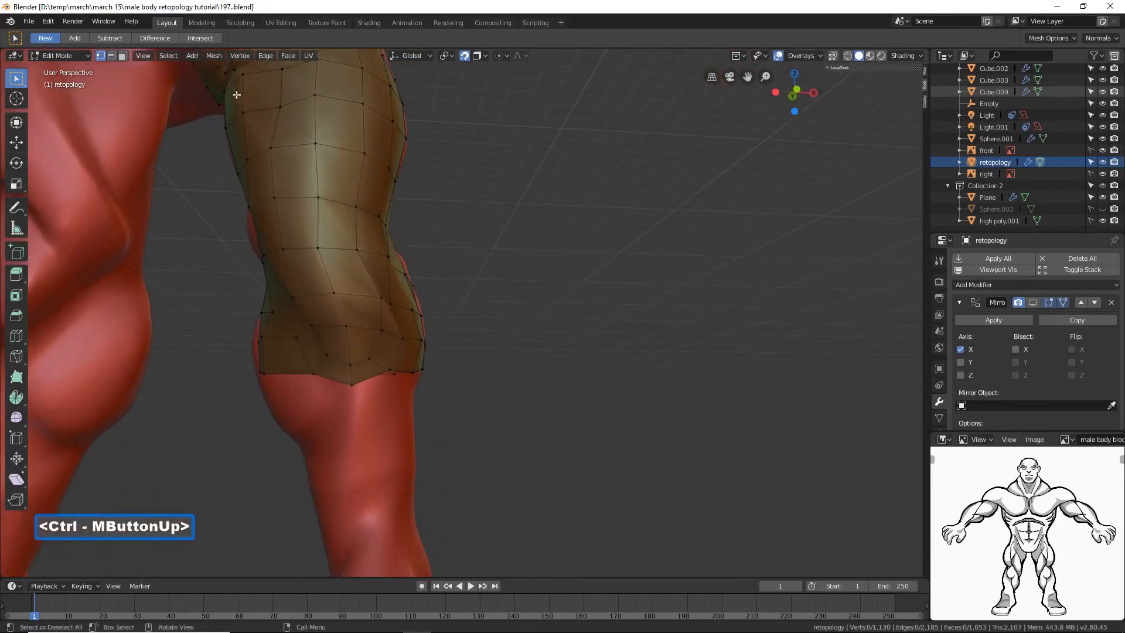
pyautogui.click(112, 55)
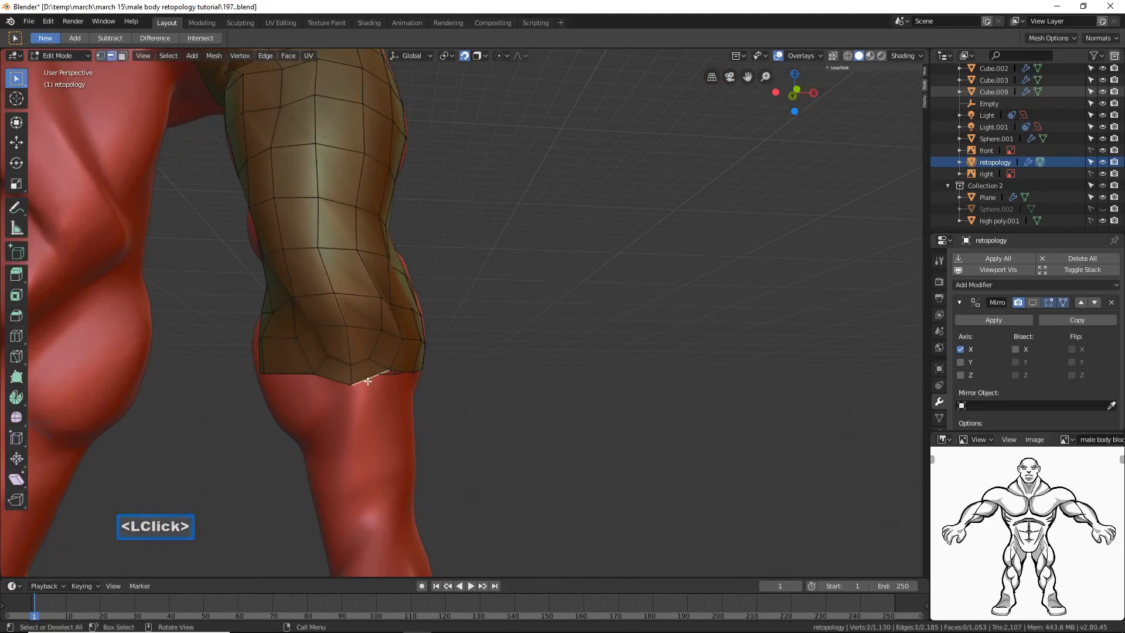
pyautogui.keyDown('shift'); pyautogui.click(333, 378); pyautogui.keyUp('shift')
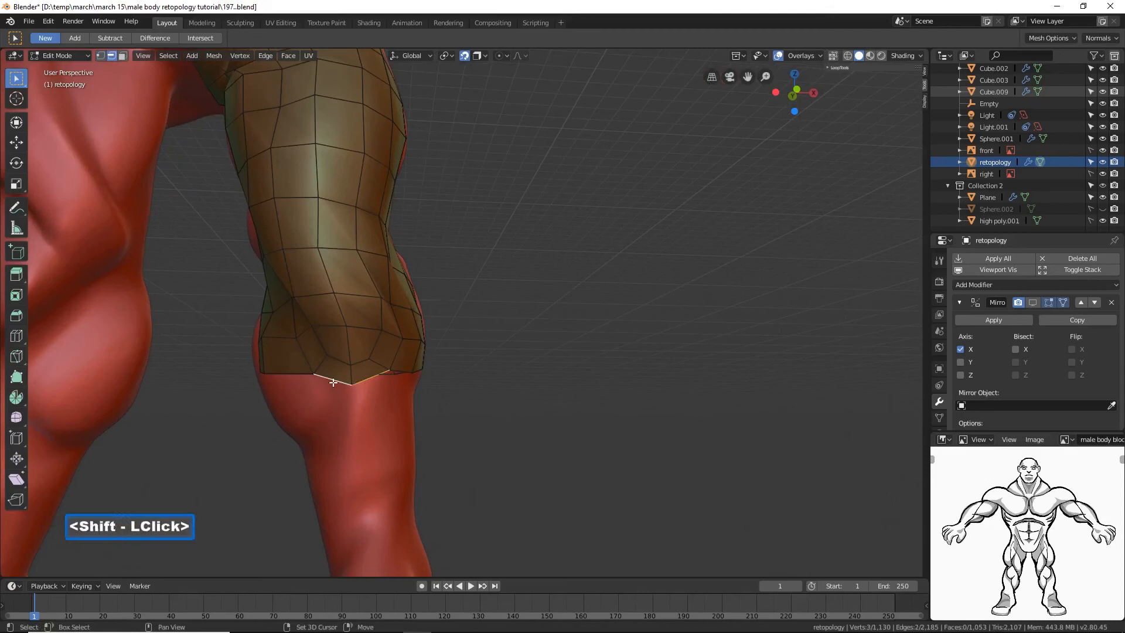
pyautogui.press('e')
pyautogui.rightClick(385, 442)
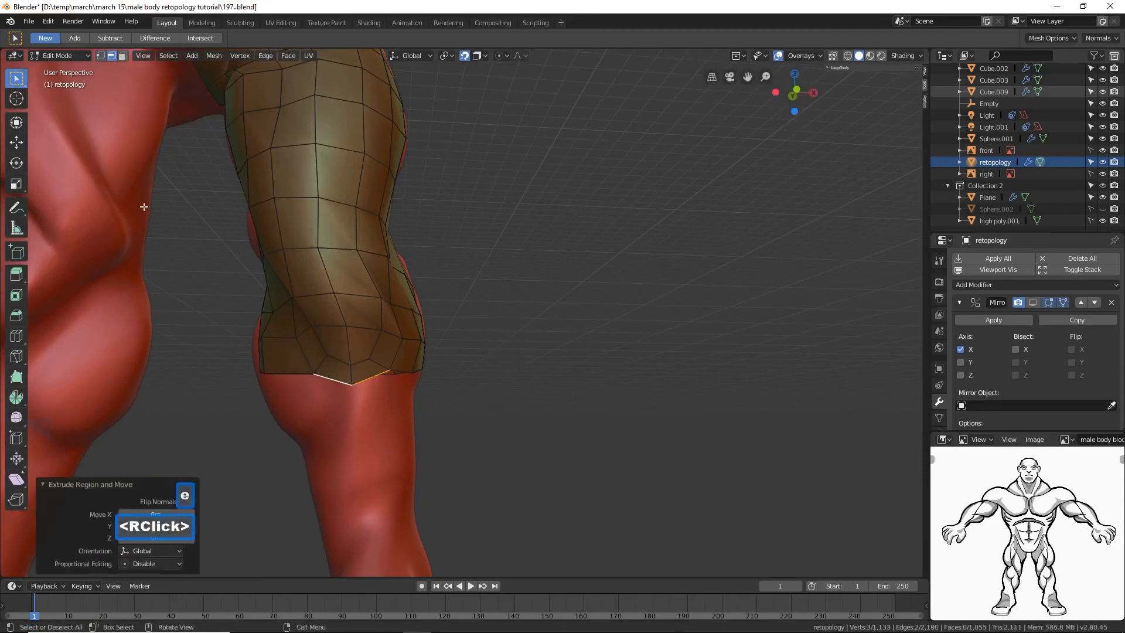
pyautogui.click(17, 142)
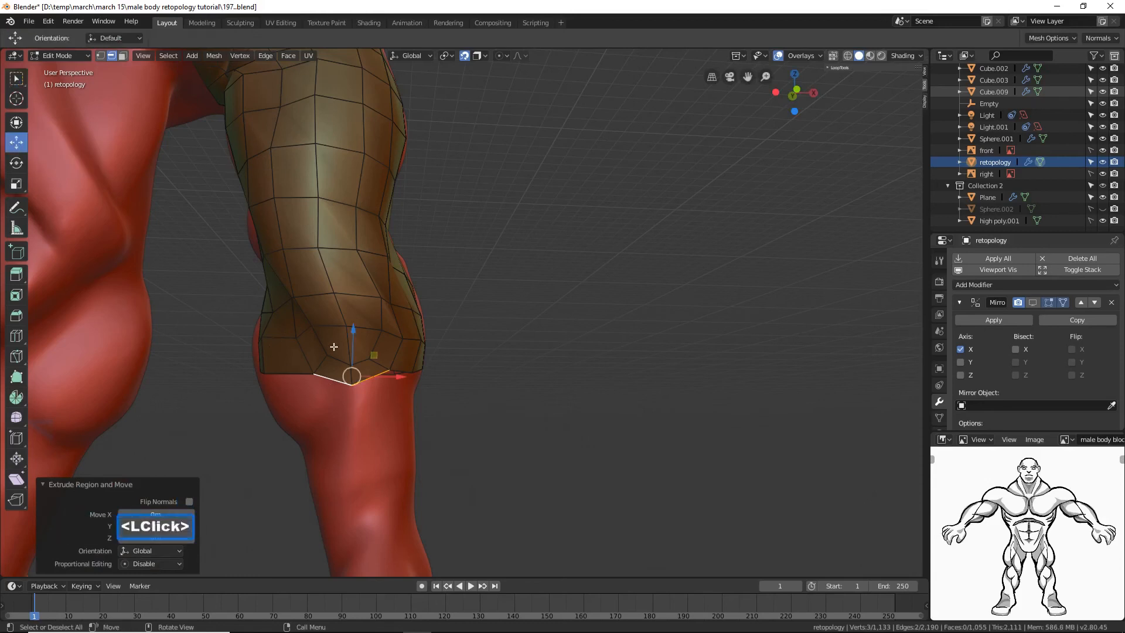
pyautogui.moveTo(351, 336); pyautogui.dragTo(350, 442)
pyautogui.moveTo(399, 485); pyautogui.dragTo(413, 485)
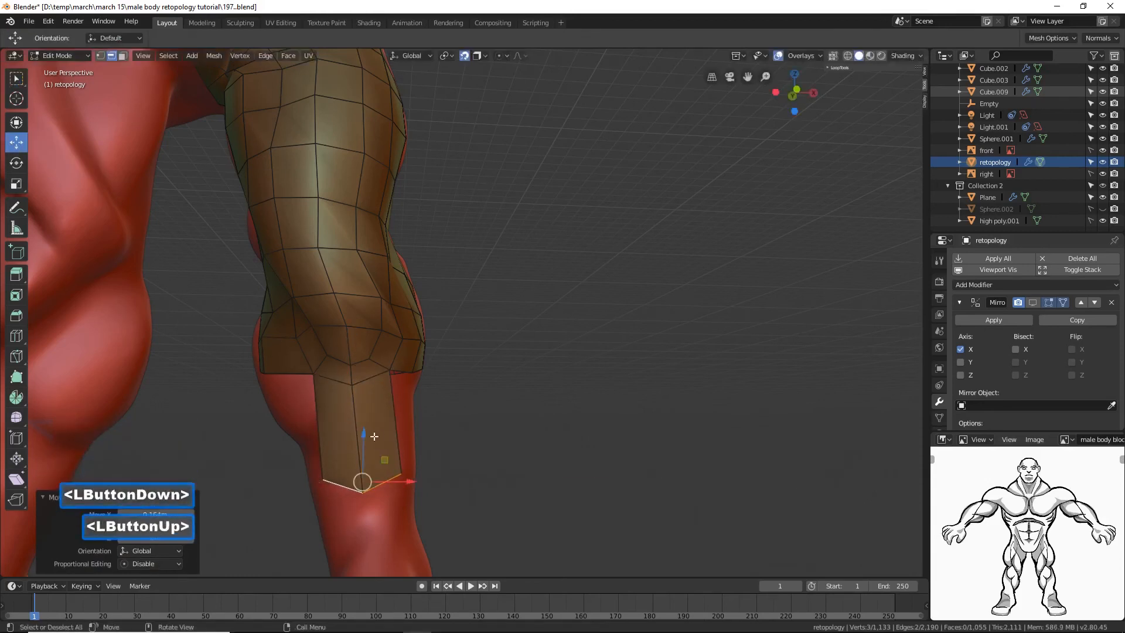
pyautogui.moveTo(366, 435); pyautogui.dragTo(377, 483)
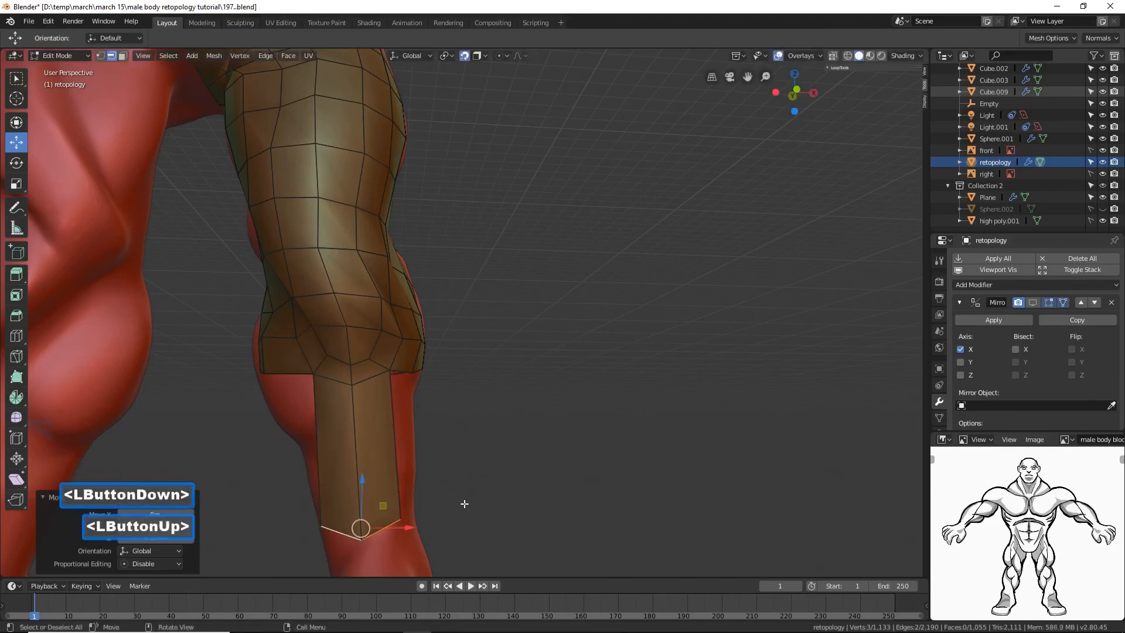
# Step: Scale down the shin strip's end edges, move them slightly lower toward the ankle, and save the file as 198
pyautogui.keyDown('ctrl'); pyautogui.moveTo(492, 482); pyautogui.dragTo(527, 487, button='middle'); pyautogui.keyUp('ctrl')
pyautogui.press('s')
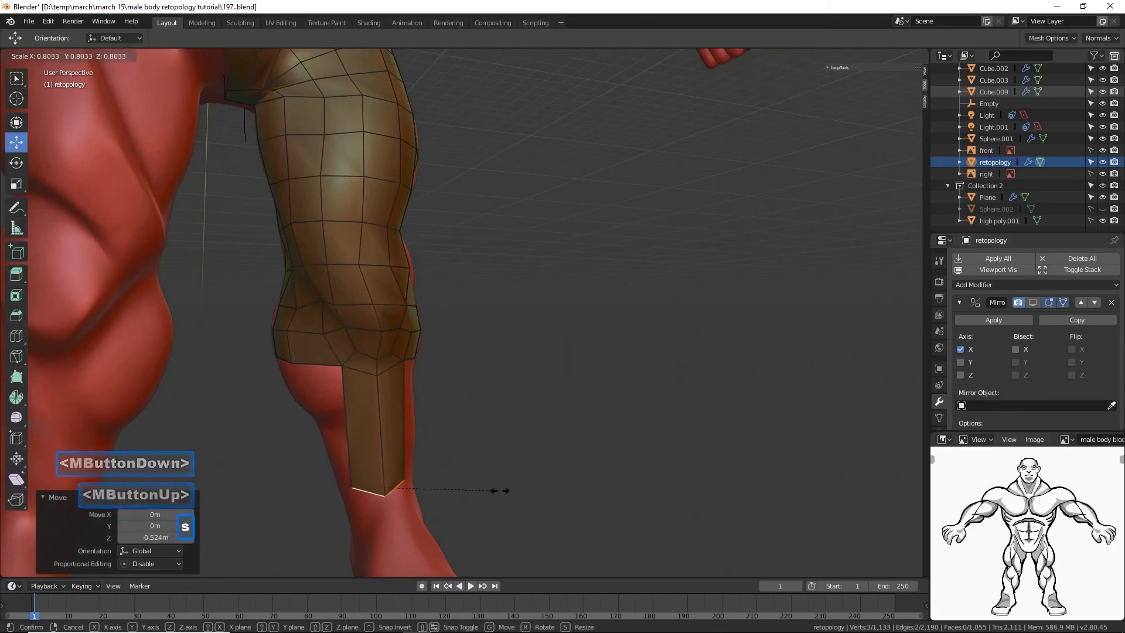
pyautogui.click(496, 490)
pyautogui.moveTo(380, 440); pyautogui.dragTo(459, 494)
pyautogui.moveTo(460, 495); pyautogui.dragTo(625, 461, button='middle')
pyautogui.click(643, 470)
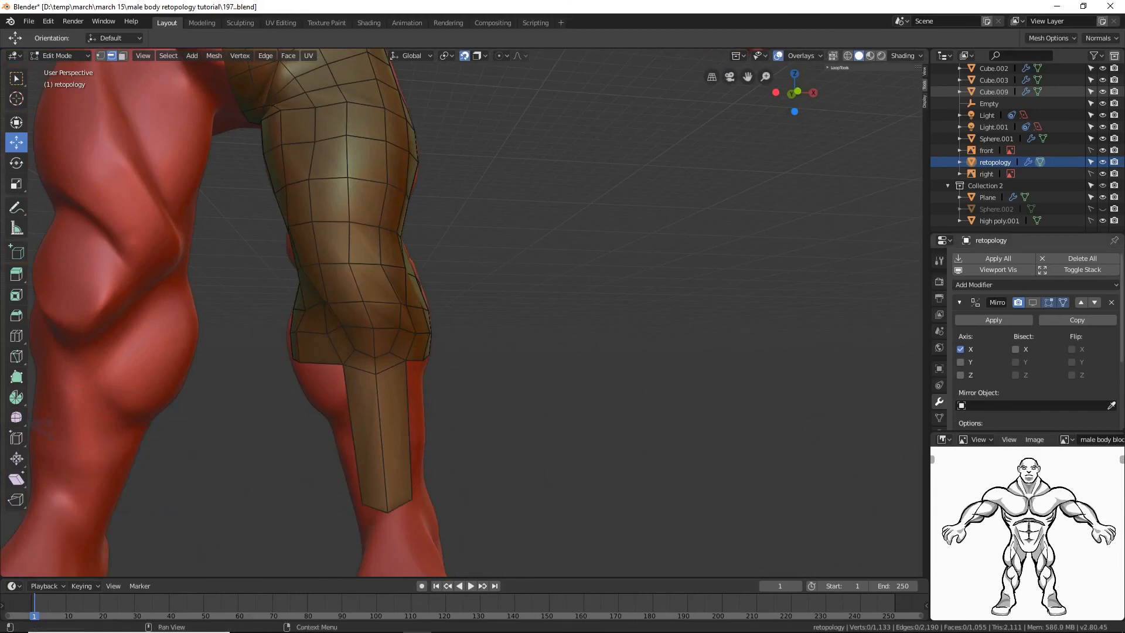
pyautogui.click(727, 277)
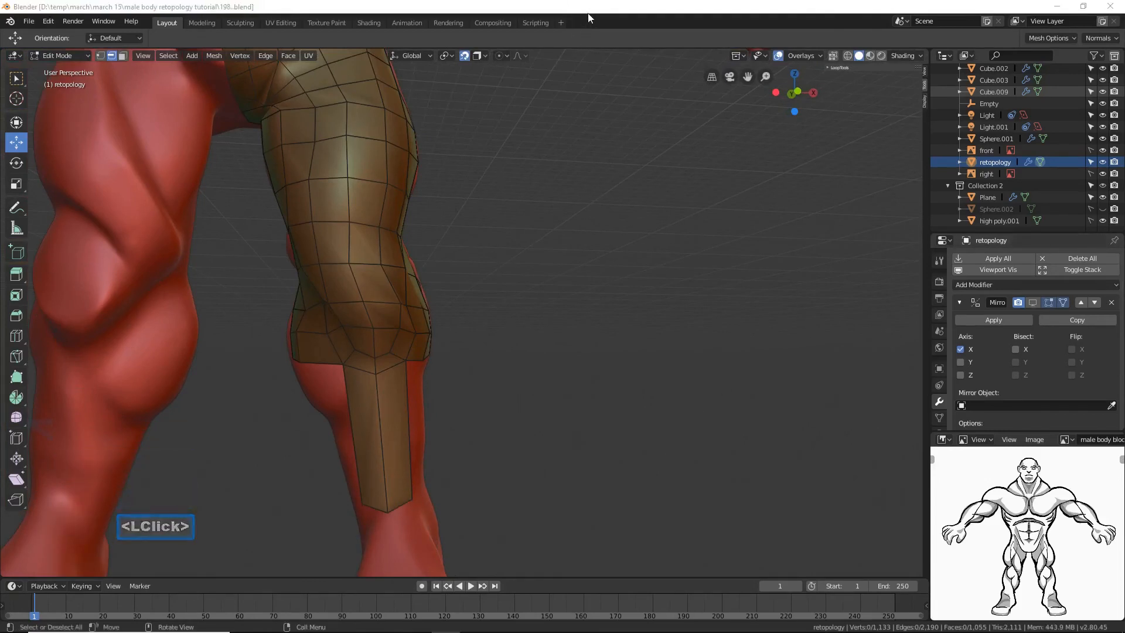
pyautogui.click(590, 165)
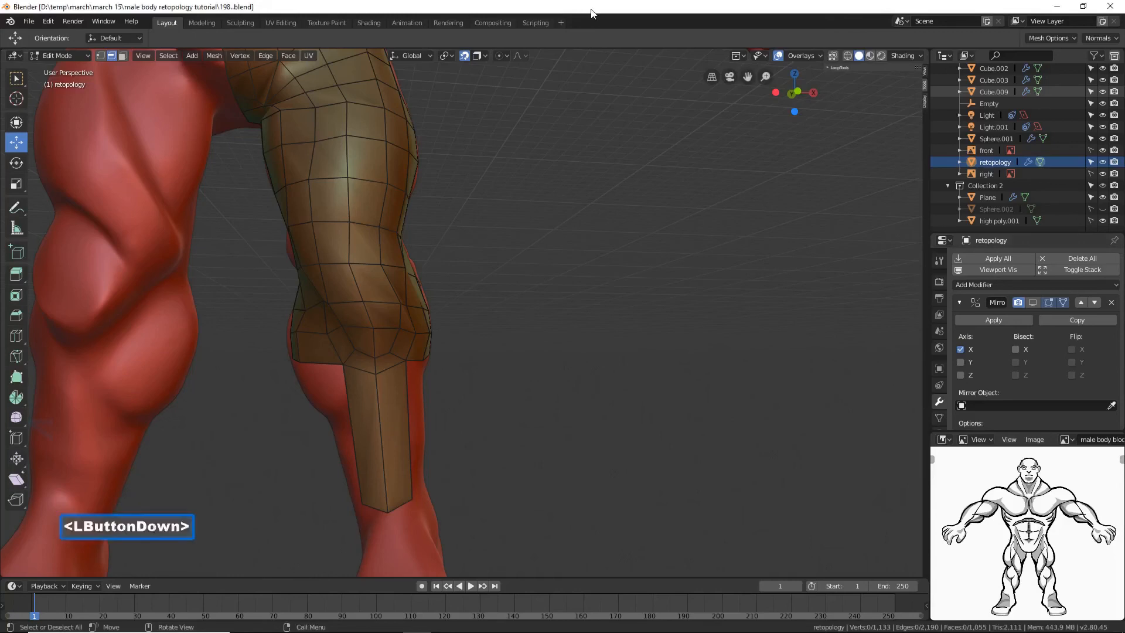
# Step: Extrude a chain of four vertices from the shin strip's outer bottom corner around the outer side of the ankle
pyautogui.click(100, 56)
pyautogui.moveTo(415, 365); pyautogui.dragTo(404, 486, button='middle')
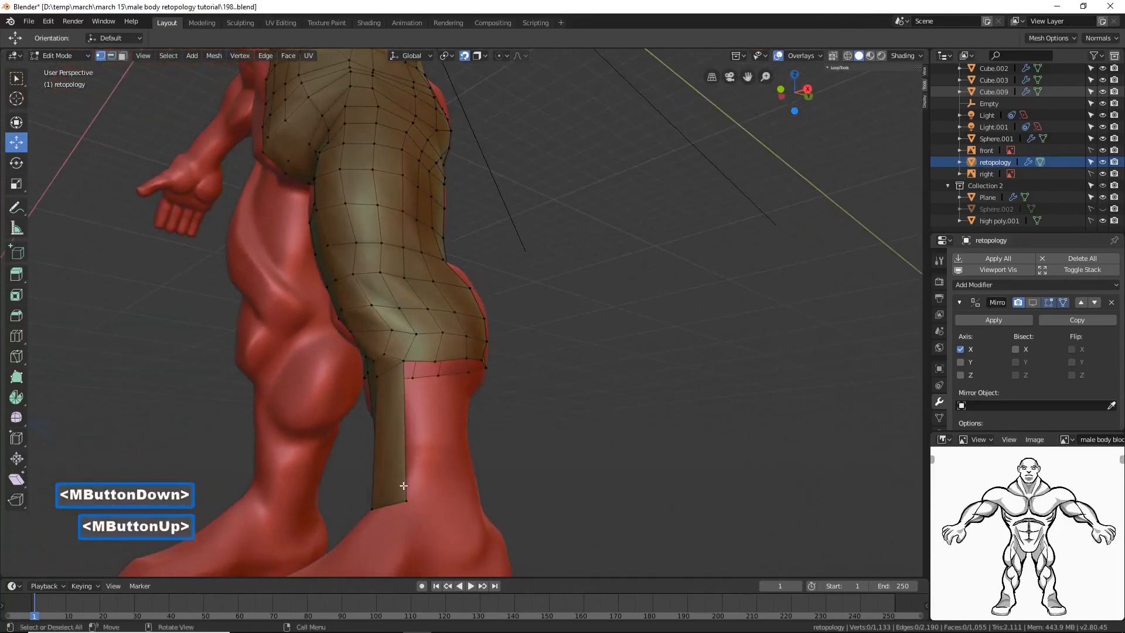
pyautogui.click(408, 501)
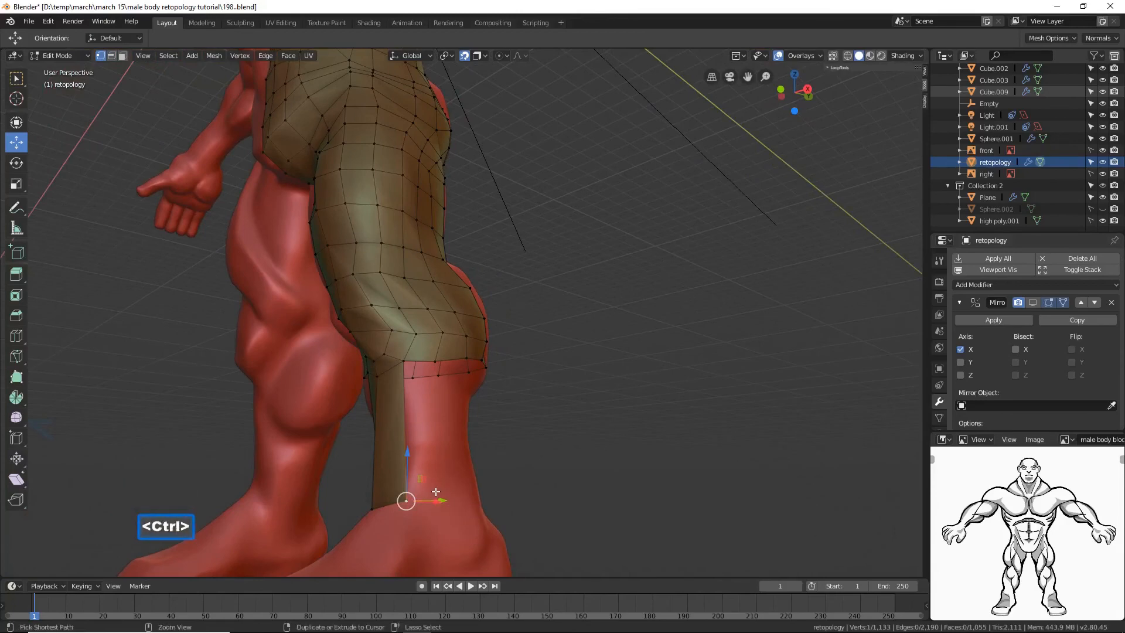
pyautogui.keyDown('ctrl'); pyautogui.rightClick(481, 507); pyautogui.keyUp('ctrl')
pyautogui.moveTo(527, 499); pyautogui.dragTo(477, 487, button='middle')
pyautogui.keyDown('ctrl'); pyautogui.rightClick(474, 490); pyautogui.keyUp('ctrl')
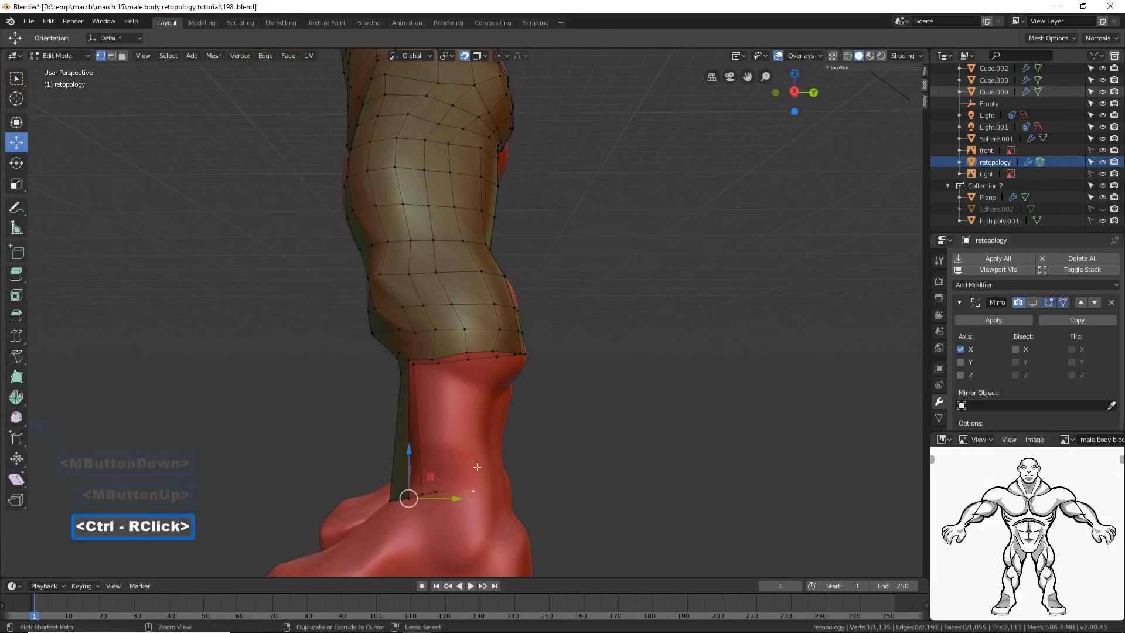
pyautogui.moveTo(524, 468); pyautogui.dragTo(501, 483, button='middle')
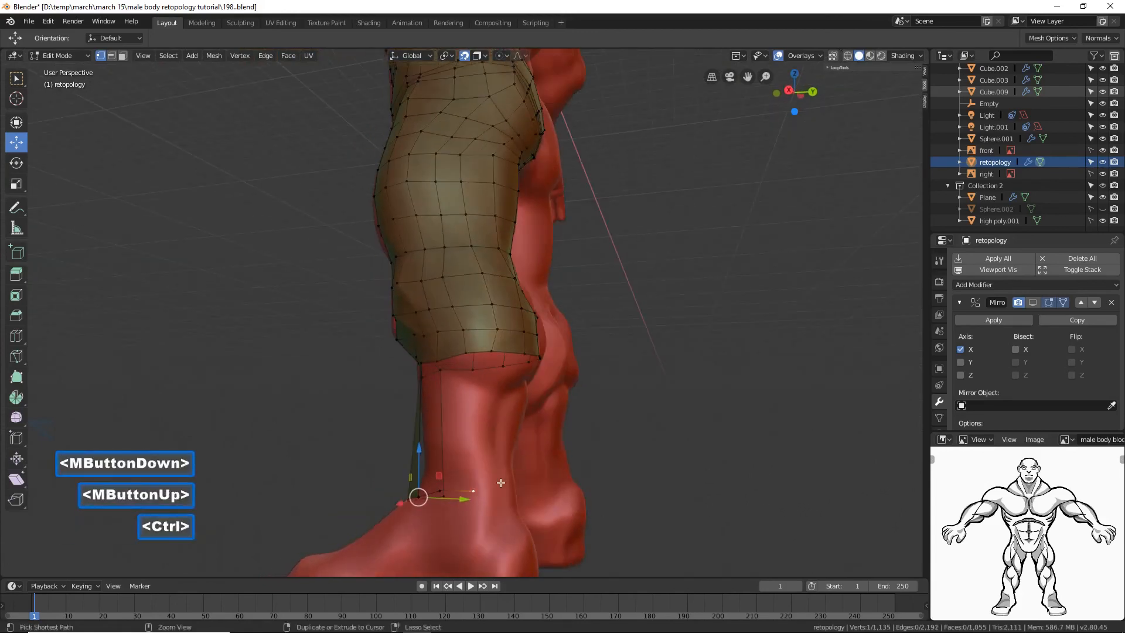
pyautogui.keyDown('ctrl'); pyautogui.rightClick(494, 489); pyautogui.keyUp('ctrl')
pyautogui.moveTo(621, 467); pyautogui.dragTo(499, 398, button='middle')
pyautogui.keyDown('ctrl'); pyautogui.rightClick(515, 488); pyautogui.keyUp('ctrl')
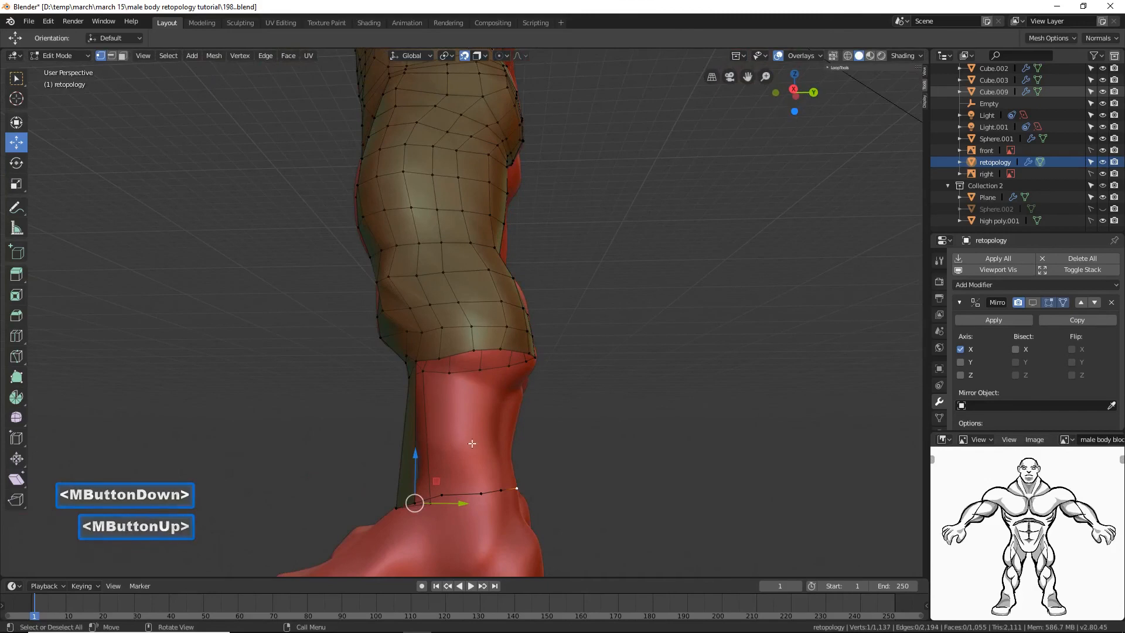
pyautogui.moveTo(571, 445); pyautogui.dragTo(588, 407, button='middle')
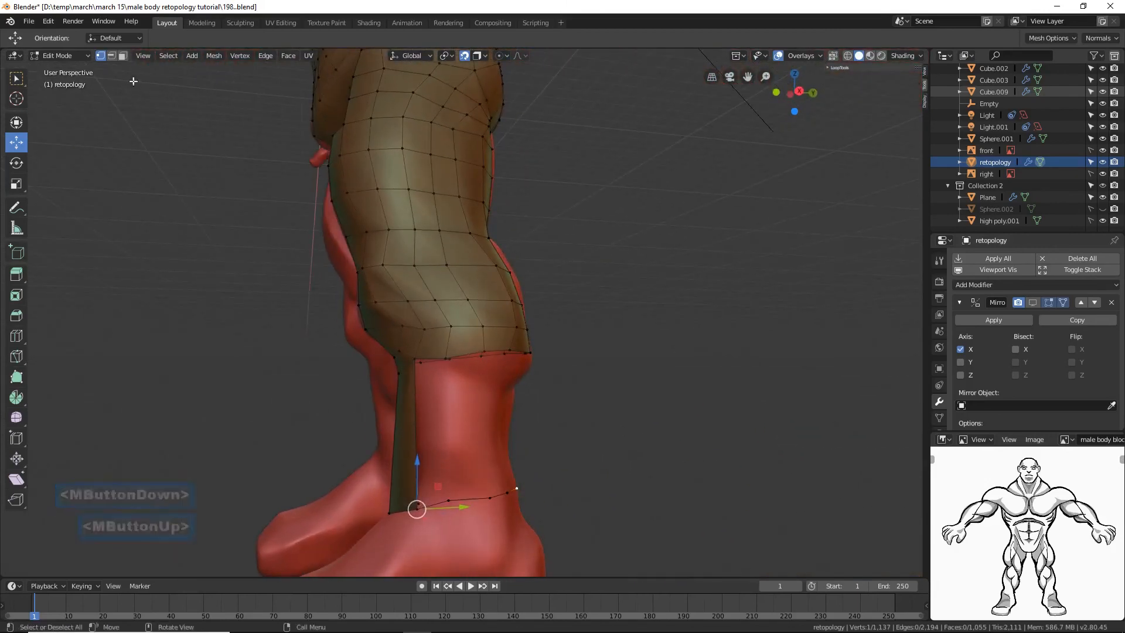
# Step: Fill four faces around the outer shin from the shin strip's outer edge to the end of the ankle vertex chain
pyautogui.press('2')
pyautogui.click(243, 200)
pyautogui.click(413, 422)
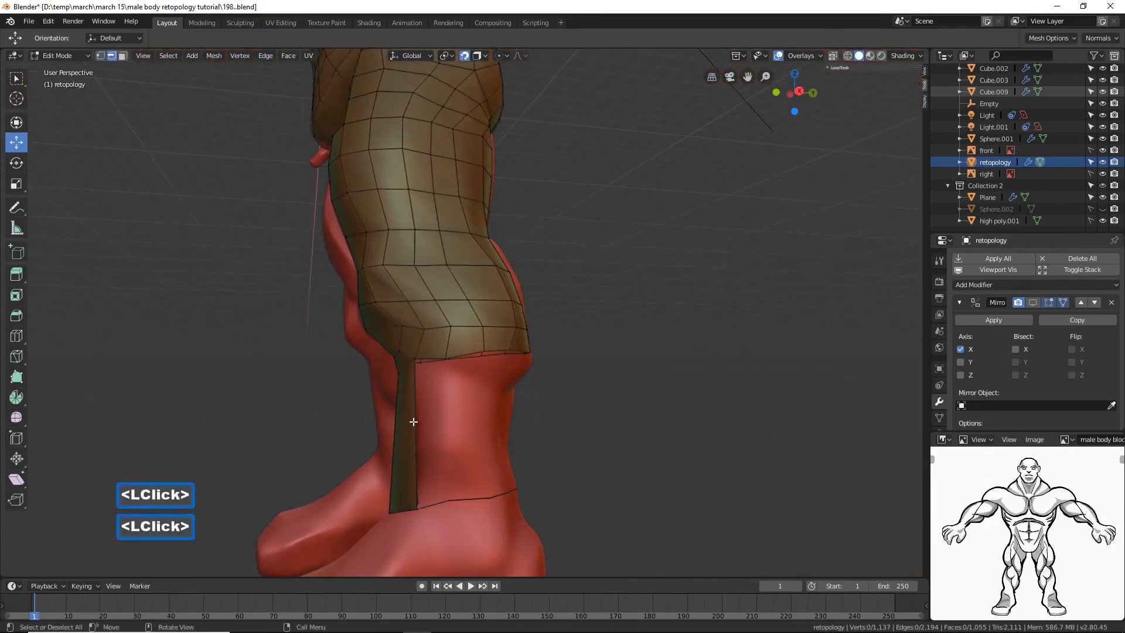
pyautogui.press('f')
pyautogui.press('f')
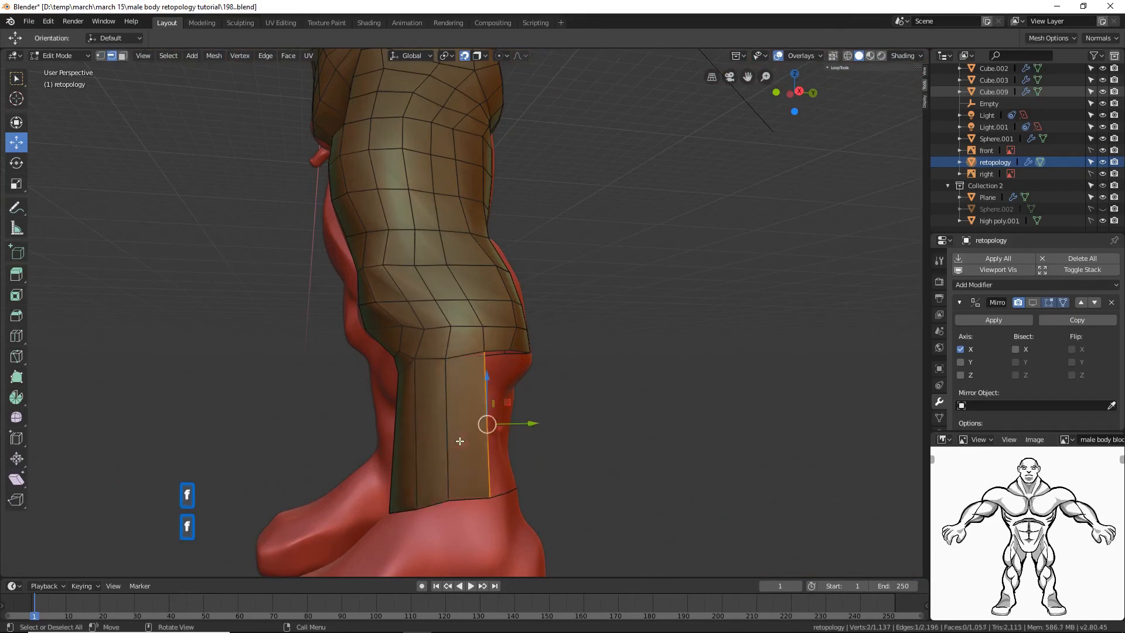
pyautogui.press('f')
pyautogui.moveTo(638, 444); pyautogui.dragTo(571, 443, button='middle')
pyautogui.press('f')
# Step: Extrude three more vertices from the end of the ankle chain around the back of the ankle
pyautogui.click(101, 56)
pyautogui.click(594, 499)
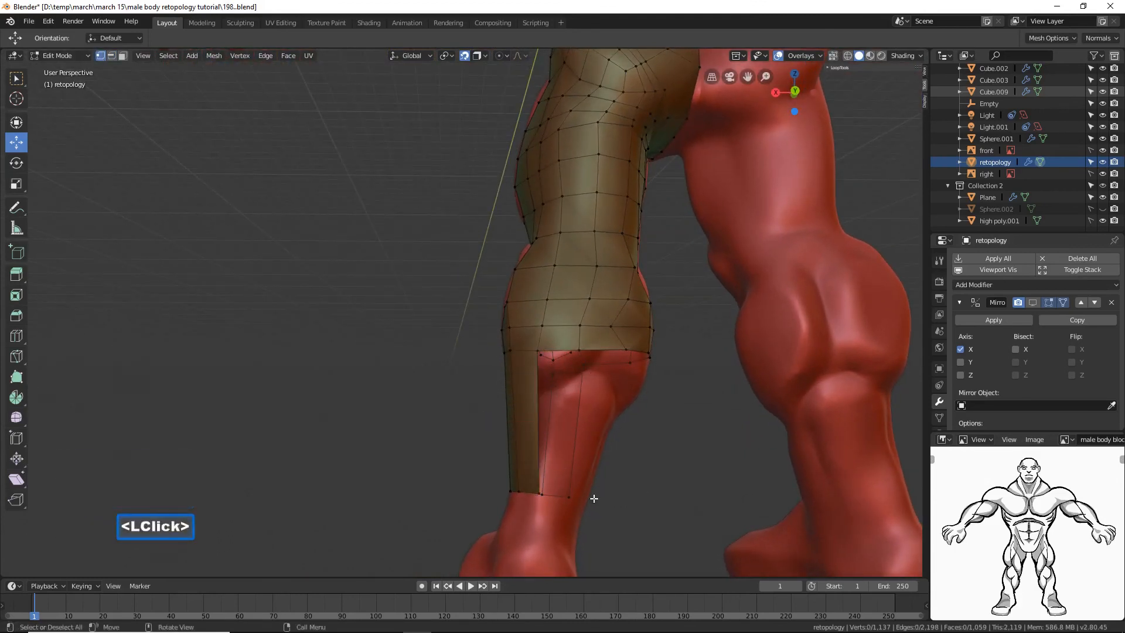
pyautogui.moveTo(570, 491); pyautogui.dragTo(574, 504, button='middle')
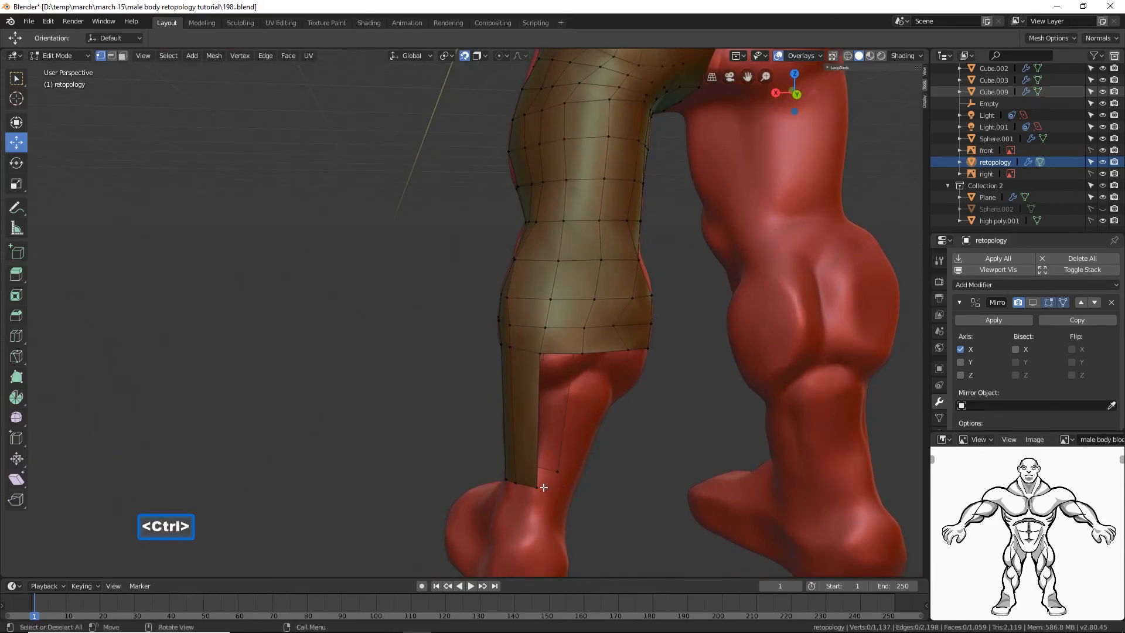
pyautogui.keyDown('ctrl'); pyautogui.click(543, 487); pyautogui.keyUp('ctrl')
pyautogui.keyDown('ctrl'); pyautogui.rightClick(561, 485); pyautogui.keyUp('ctrl')
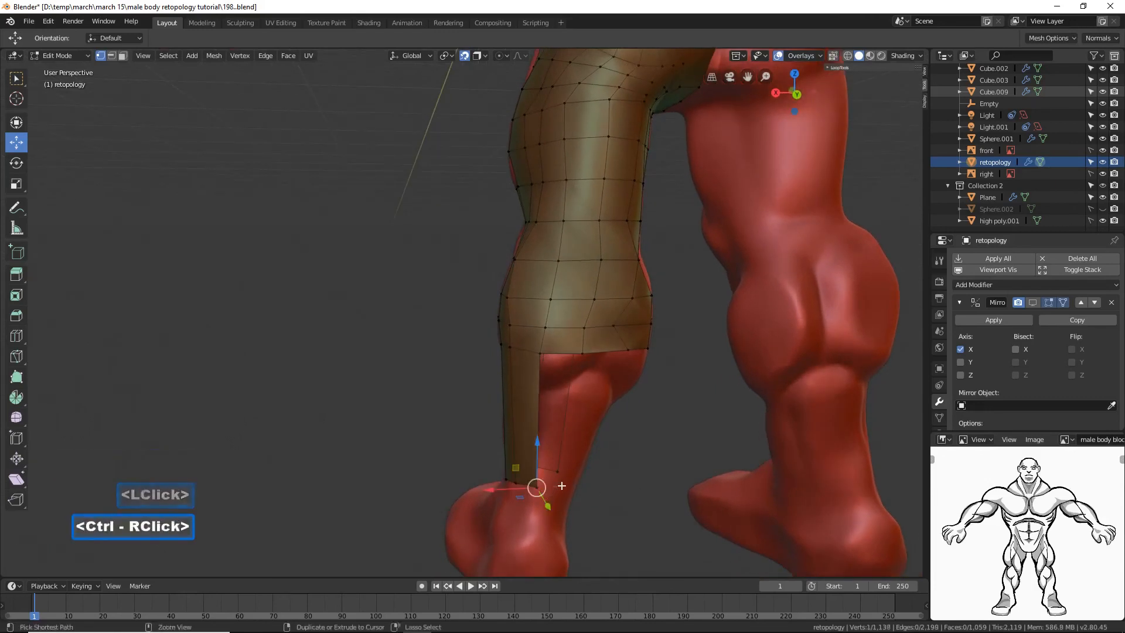
pyautogui.moveTo(655, 482); pyautogui.dragTo(674, 453, button='middle')
pyautogui.keyDown('ctrl'); pyautogui.rightClick(589, 484); pyautogui.keyUp('ctrl')
pyautogui.keyDown('ctrl'); pyautogui.rightClick(617, 482); pyautogui.keyUp('ctrl')
# Step: Fill three faces down the back of the lower leg between the rim below the knee and the ankle chain
pyautogui.click(111, 55)
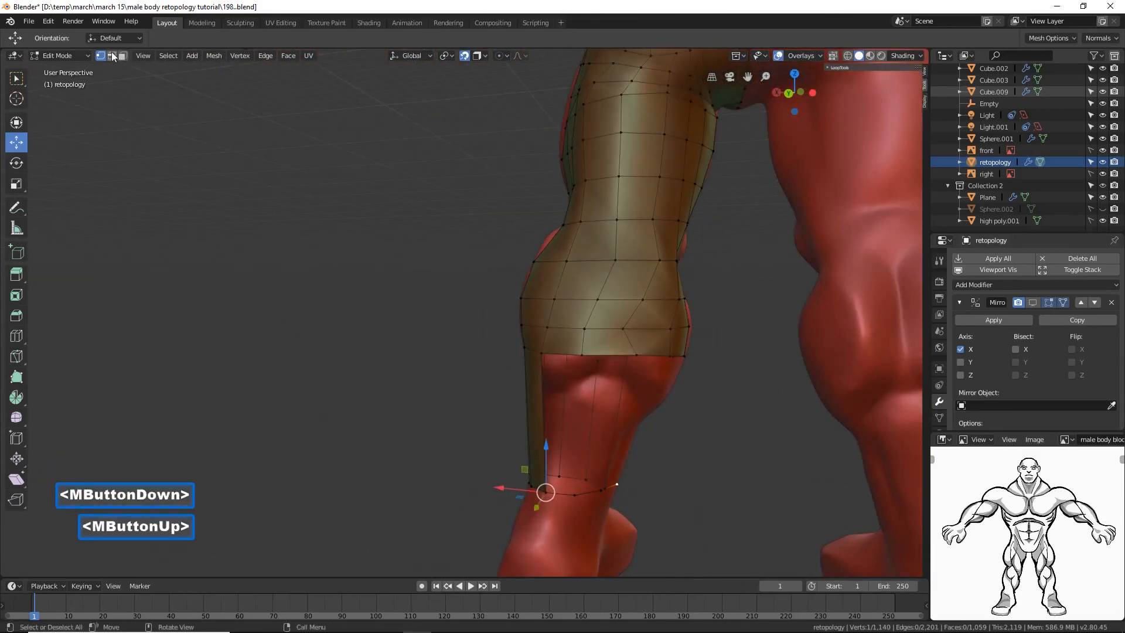
pyautogui.click(545, 417)
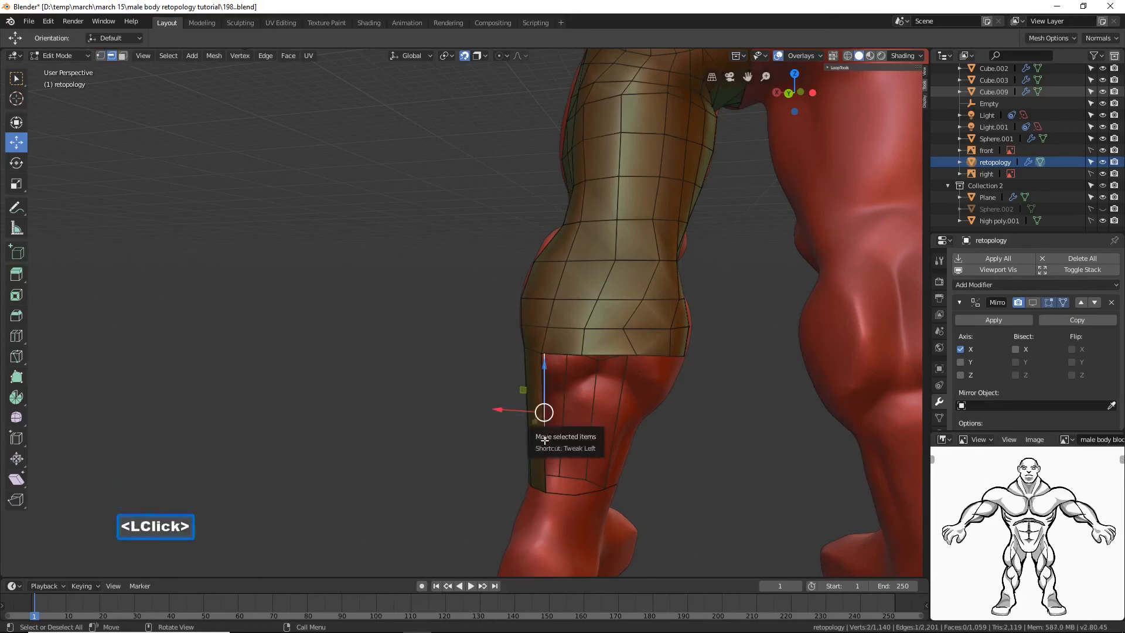
pyautogui.click(543, 430)
pyautogui.press('f')
pyautogui.press('f')
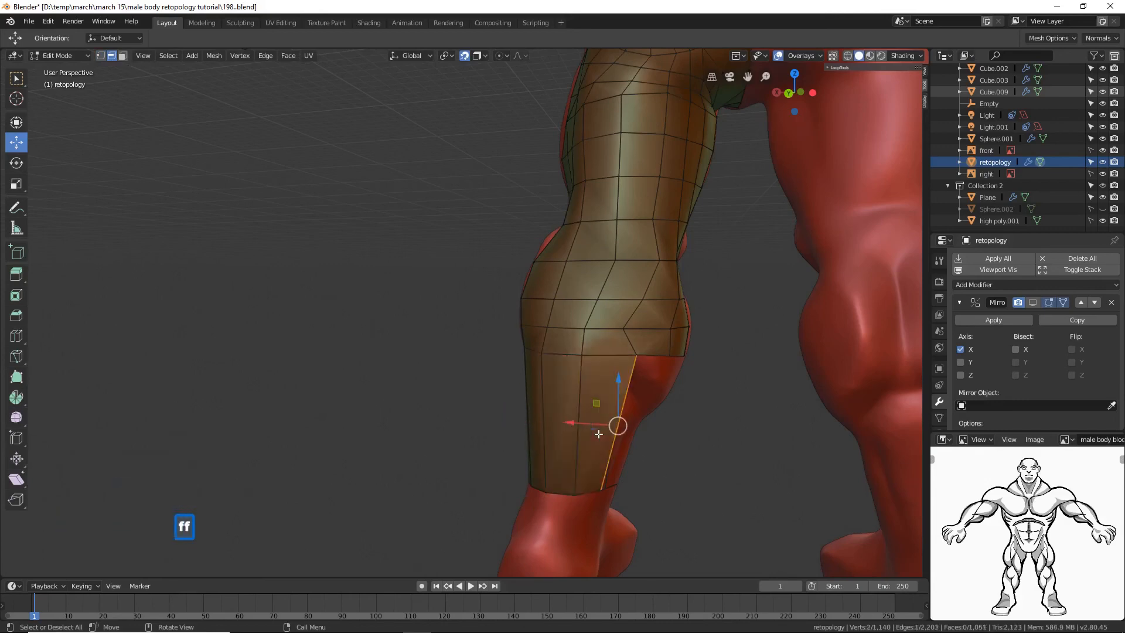
pyautogui.moveTo(633, 449); pyautogui.dragTo(198, 142, button='middle')
pyautogui.press('f')
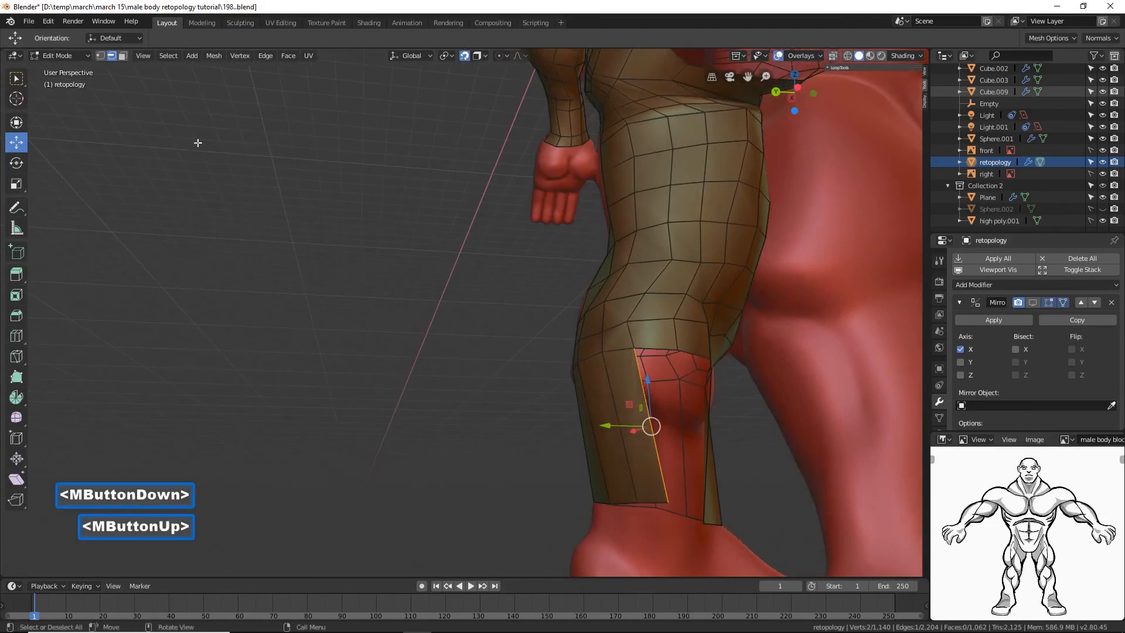
# Step: Extrude one vertex from the ankle chain's end toward the inner ankle and fill the face above it
pyautogui.click(100, 55)
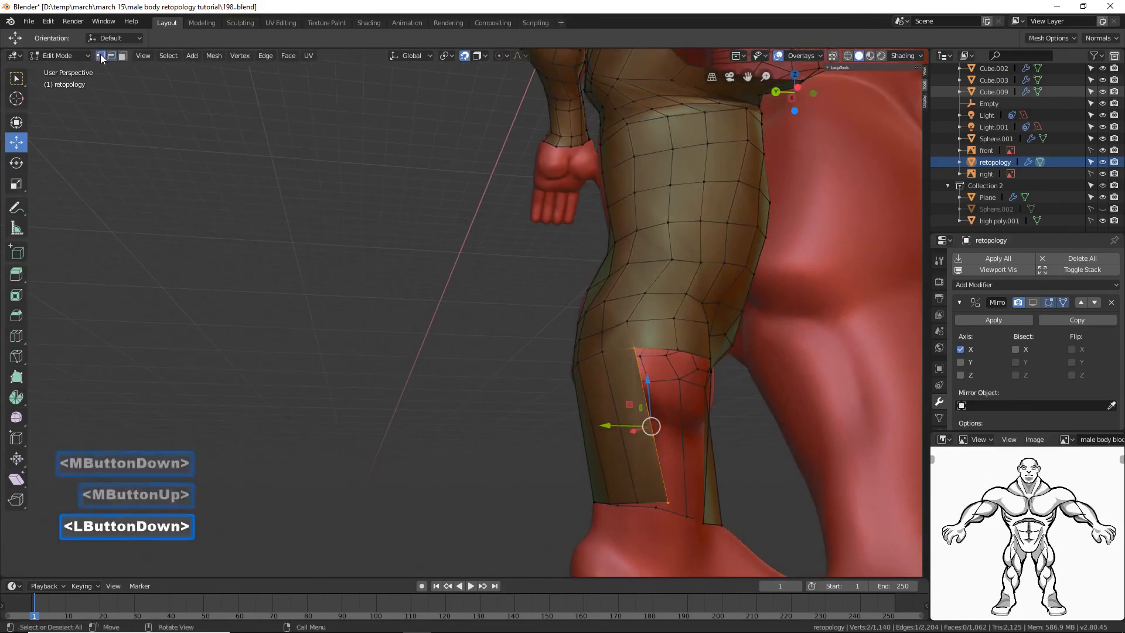
pyautogui.click(752, 508)
pyautogui.moveTo(751, 509); pyautogui.dragTo(689, 506, button='middle')
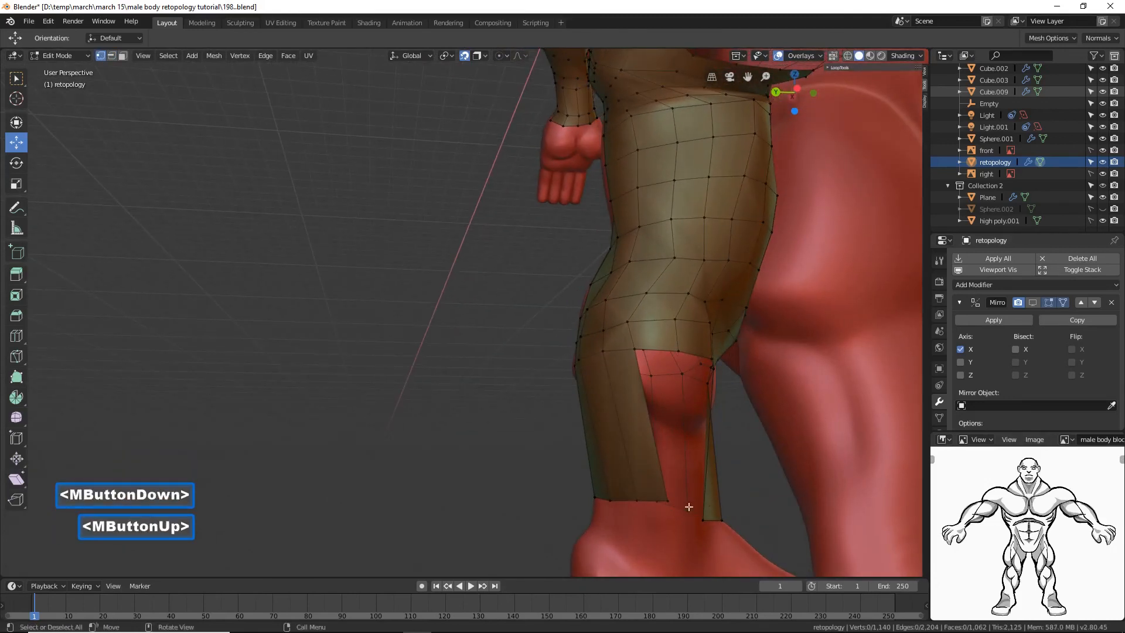
pyautogui.click(667, 500)
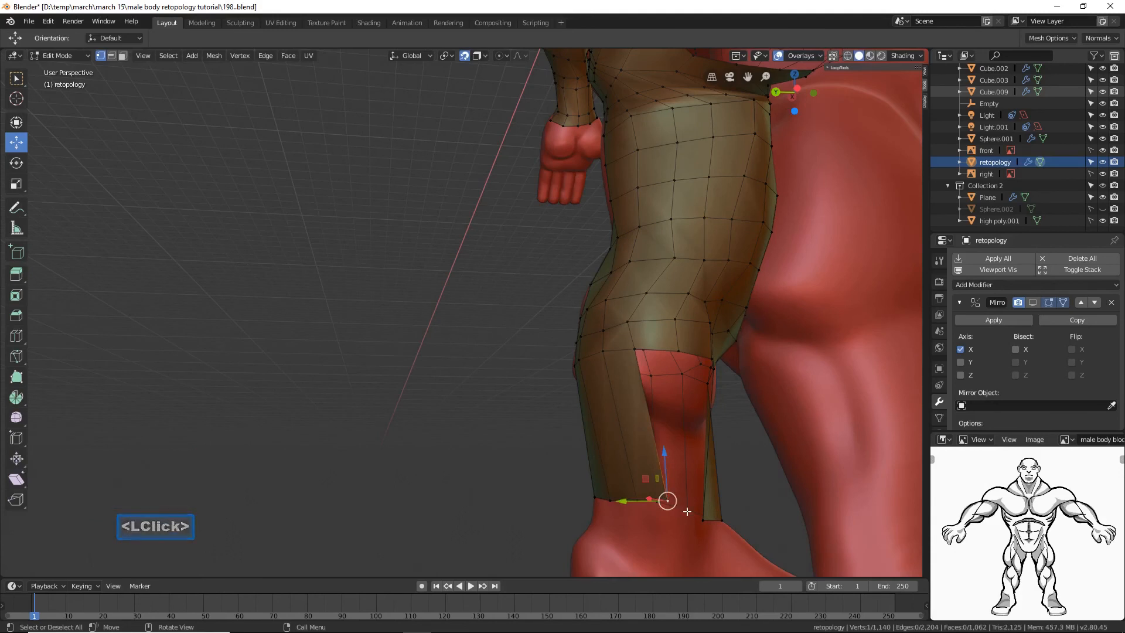
pyautogui.keyDown('ctrl'); pyautogui.rightClick(687, 511); pyautogui.keyUp('ctrl')
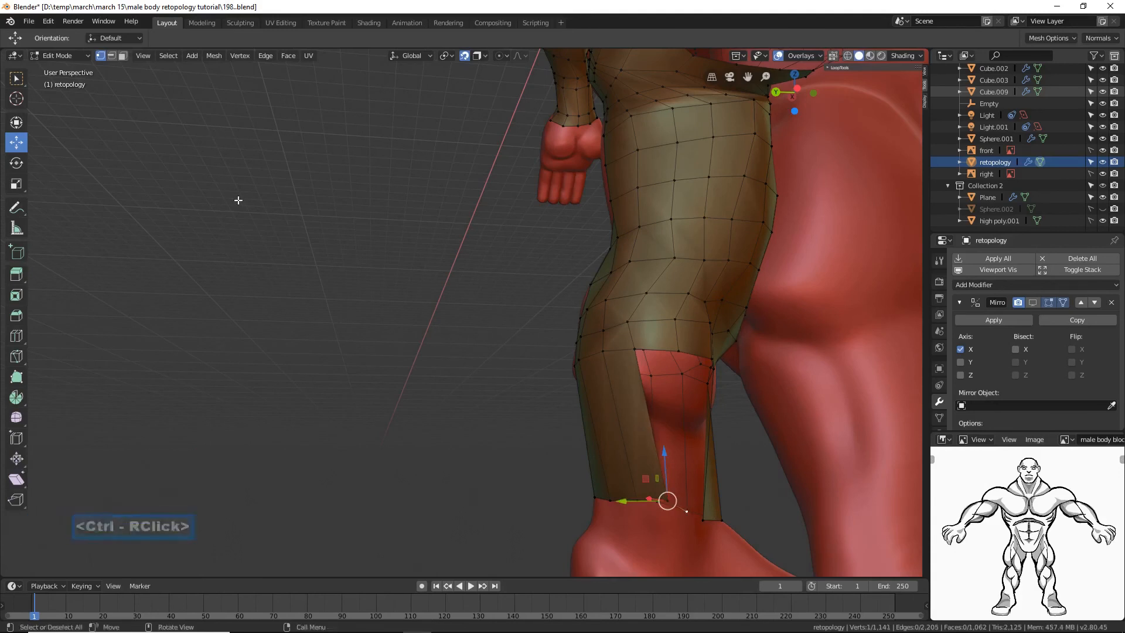
pyautogui.click(139, 78)
pyautogui.click(111, 56)
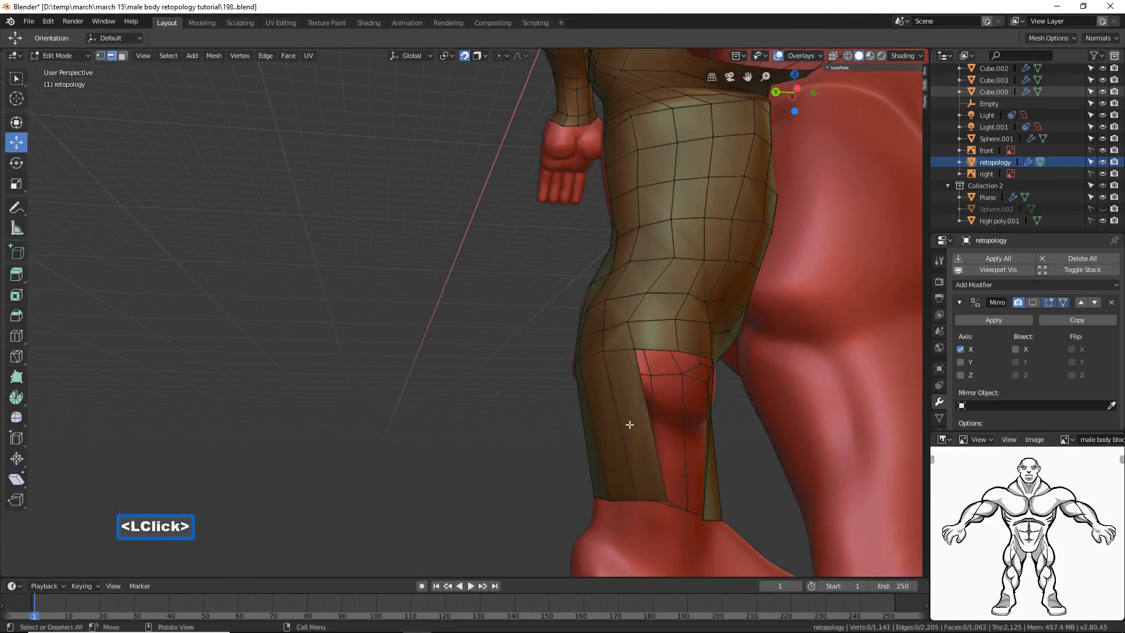
pyautogui.click(654, 417)
pyautogui.click(659, 459)
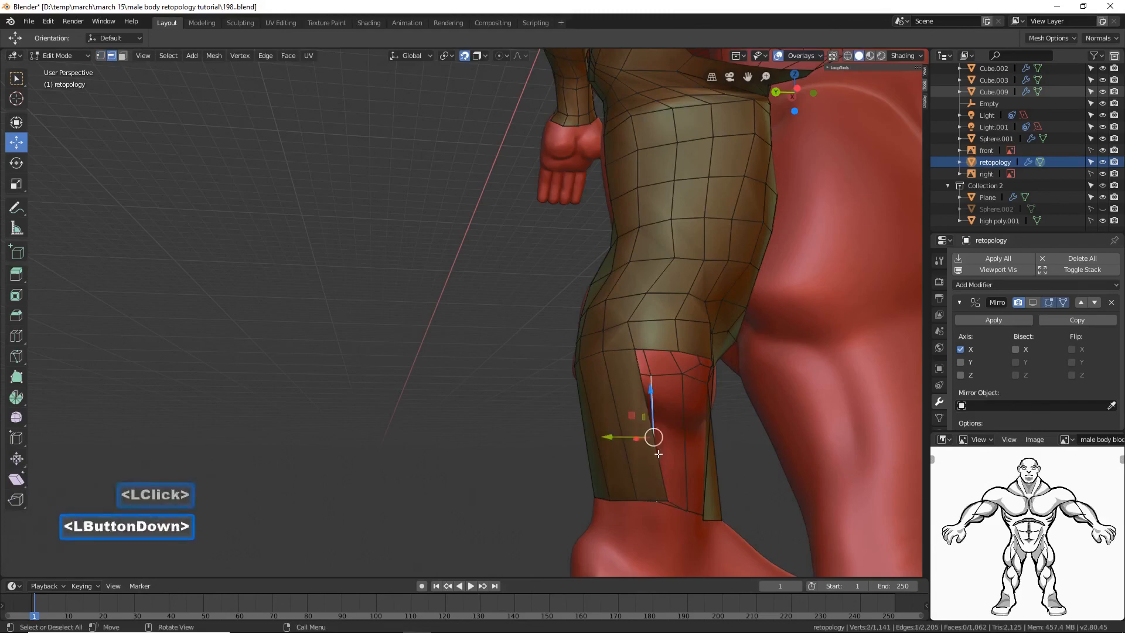
pyautogui.press('f')
pyautogui.moveTo(658, 459); pyautogui.dragTo(628, 452, button='middle')
pyautogui.press('f')
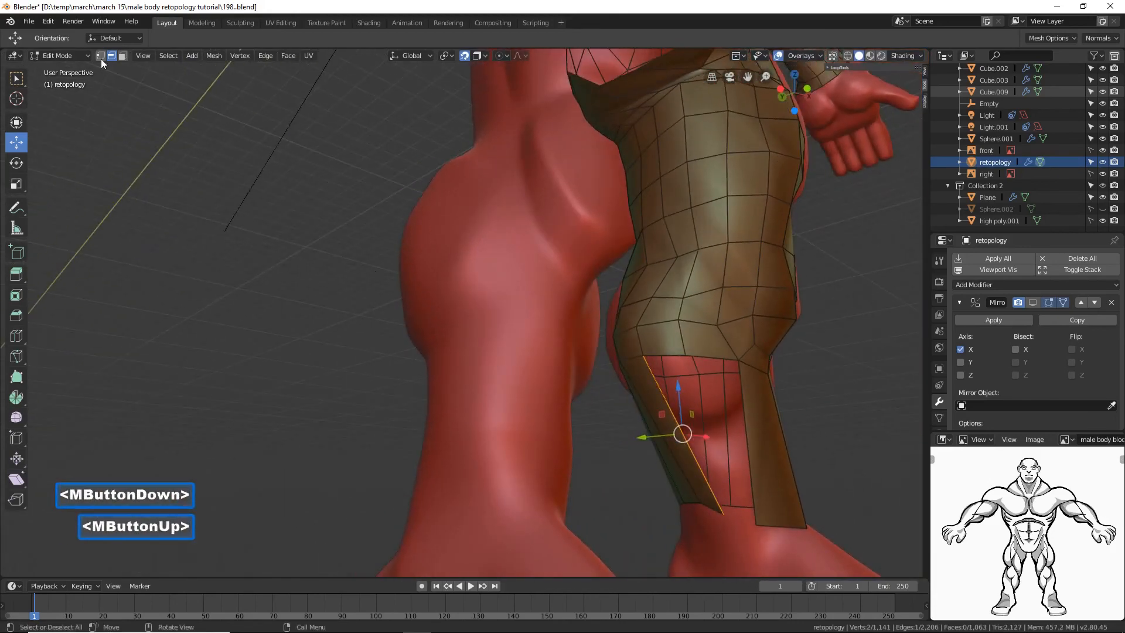
# Step: Extrude another vertex along the inner ankle toward the shin strip and fill the face between it and the knee
pyautogui.click(100, 57)
pyautogui.click(723, 514)
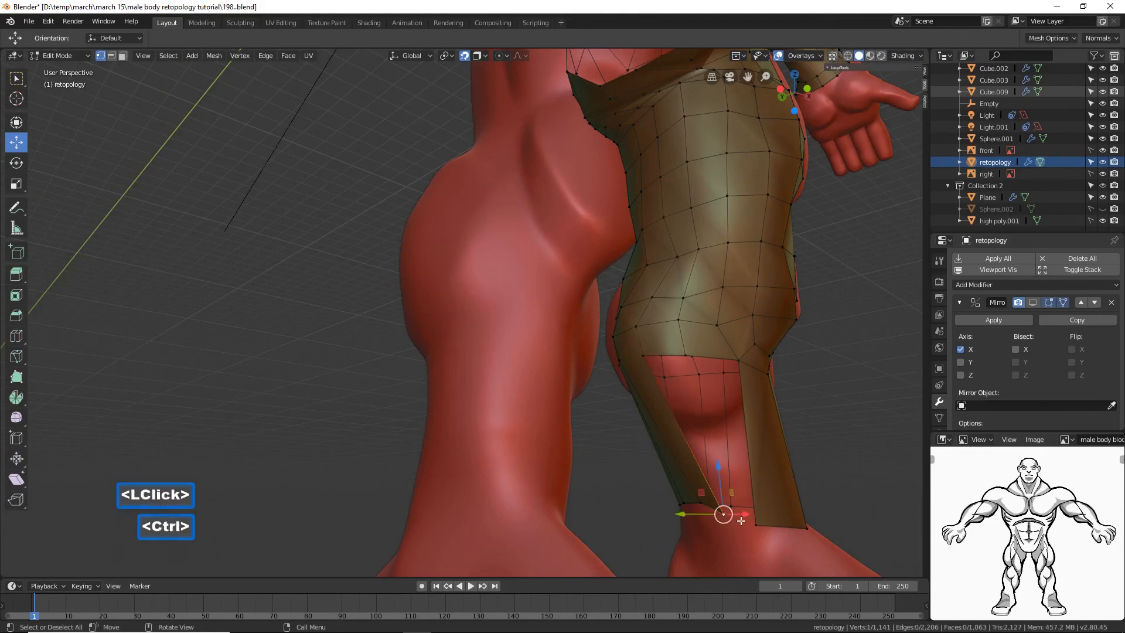
pyautogui.keyDown('ctrl'); pyautogui.rightClick(750, 548); pyautogui.keyUp('ctrl')
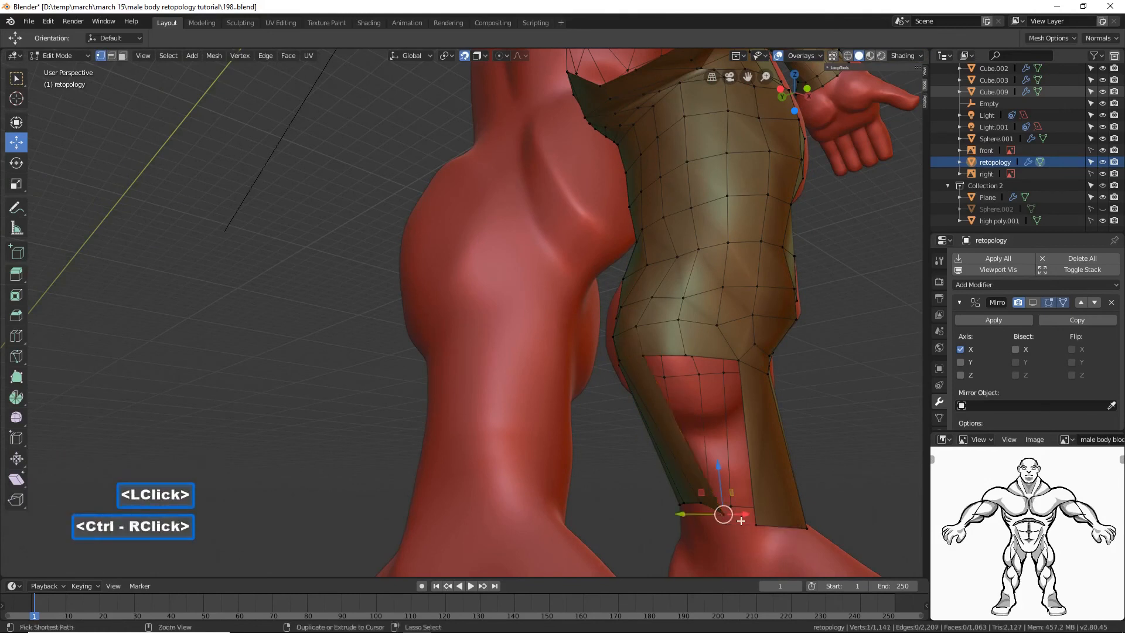
pyautogui.click(110, 56)
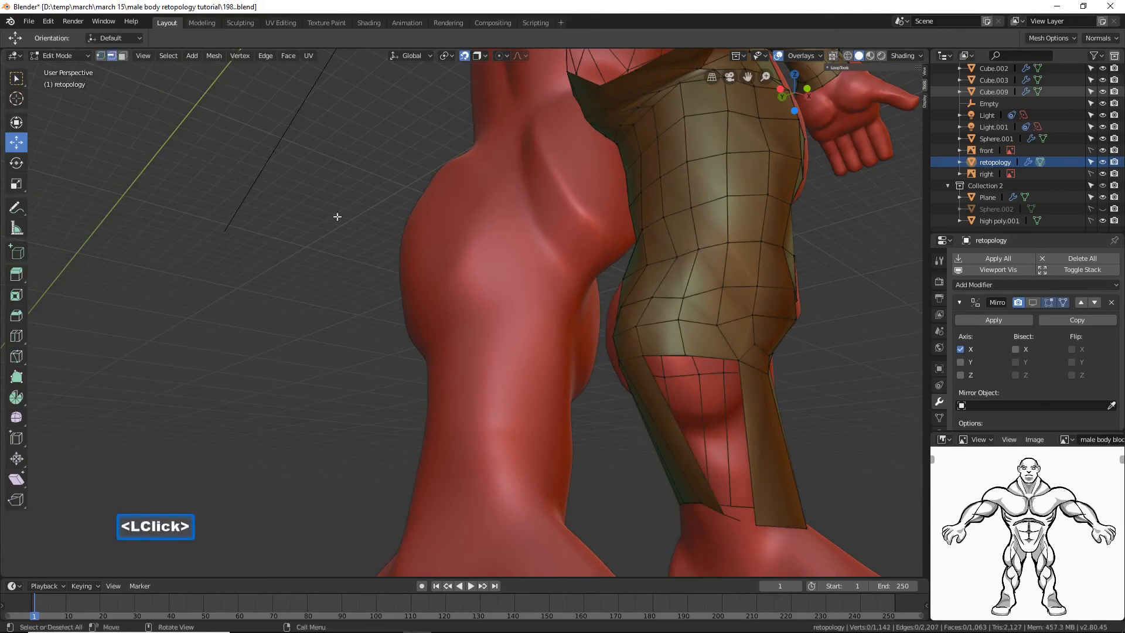
pyautogui.click(676, 421)
pyautogui.press('f')
pyautogui.press('f')
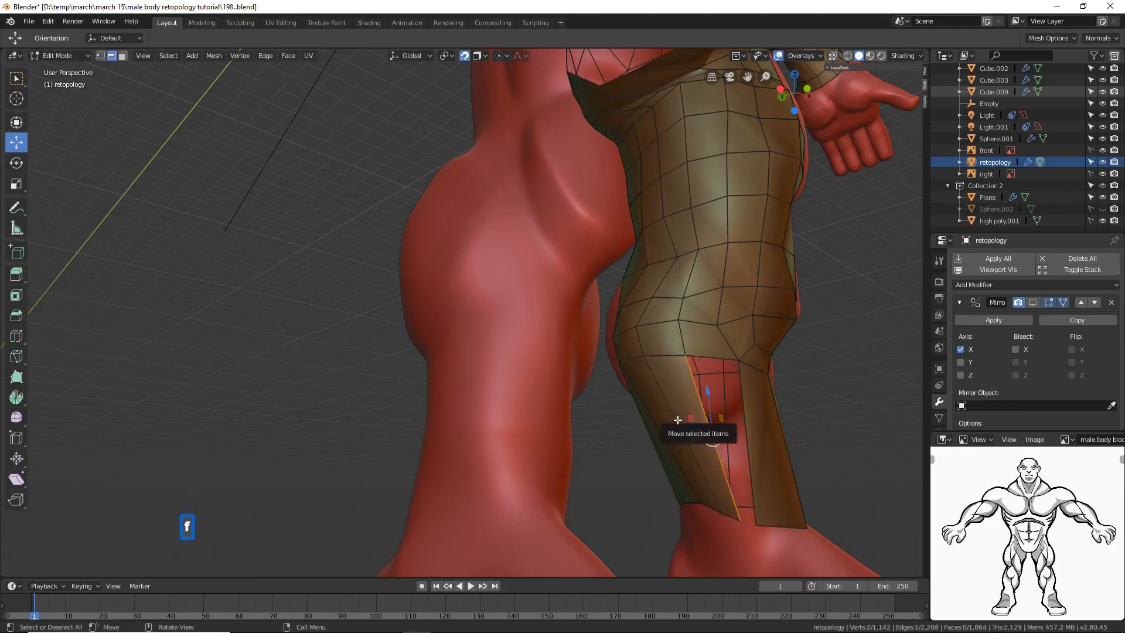
# Step: Close the remaining gap on the inner shin with a face joining the shin strip
pyautogui.moveTo(729, 367); pyautogui.dragTo(719, 365, button='middle')
pyautogui.keyDown('shift'); pyautogui.click(717, 363); pyautogui.keyUp('shift')
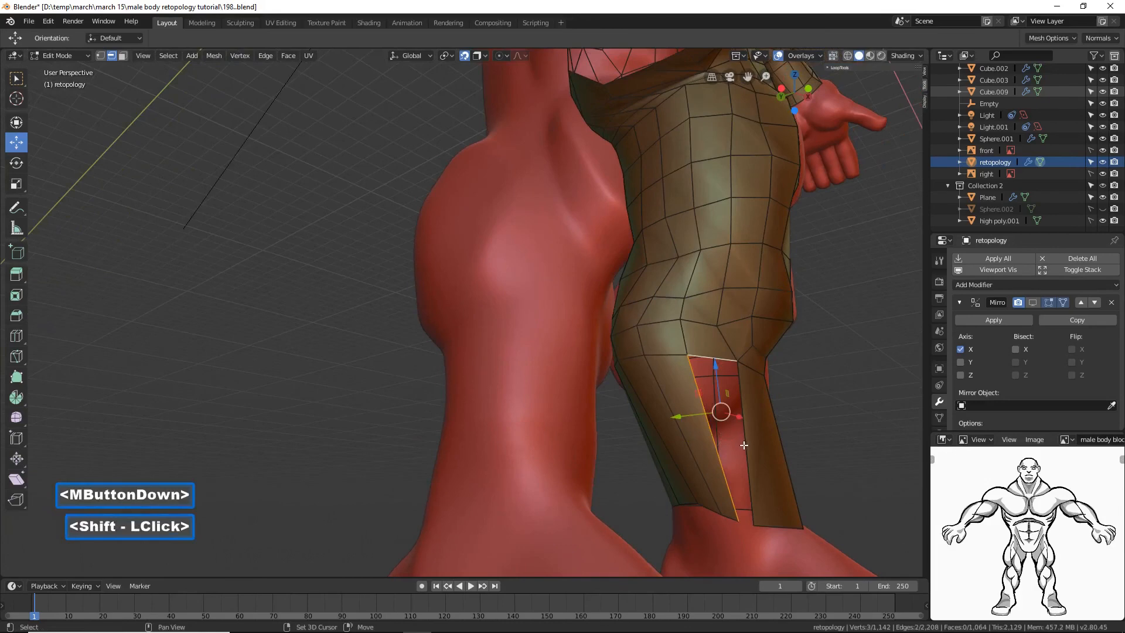
pyautogui.press('f')
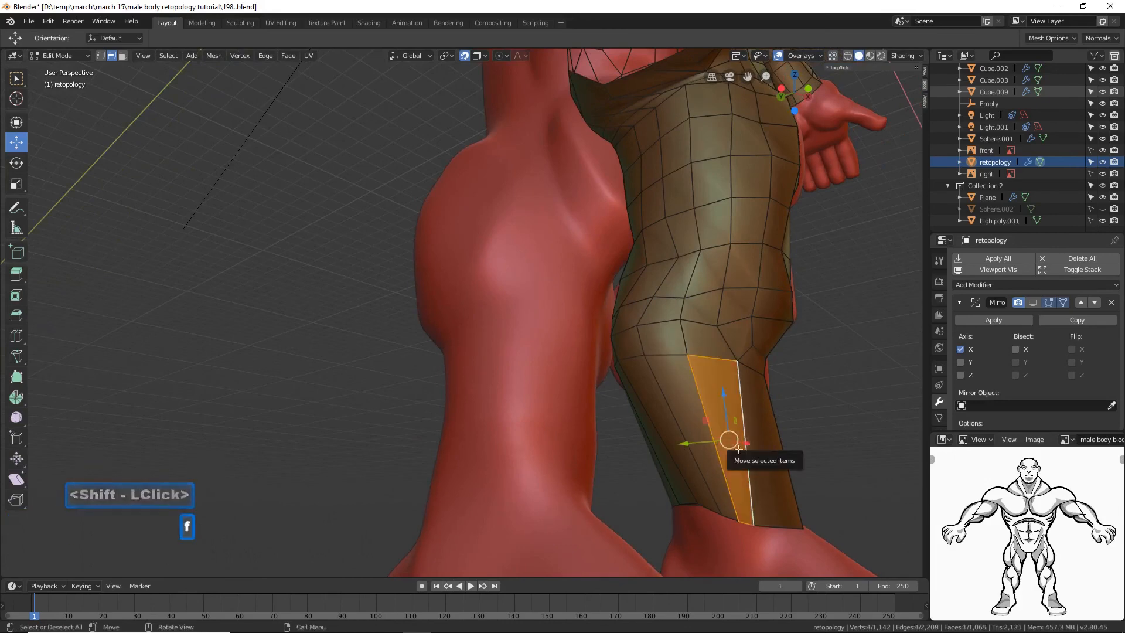
# Step: Turn on the Mirror modifier's viewport display and save the file as 199
pyautogui.click(313, 423)
pyautogui.moveTo(226, 353); pyautogui.dragTo(781, 406, button='middle')
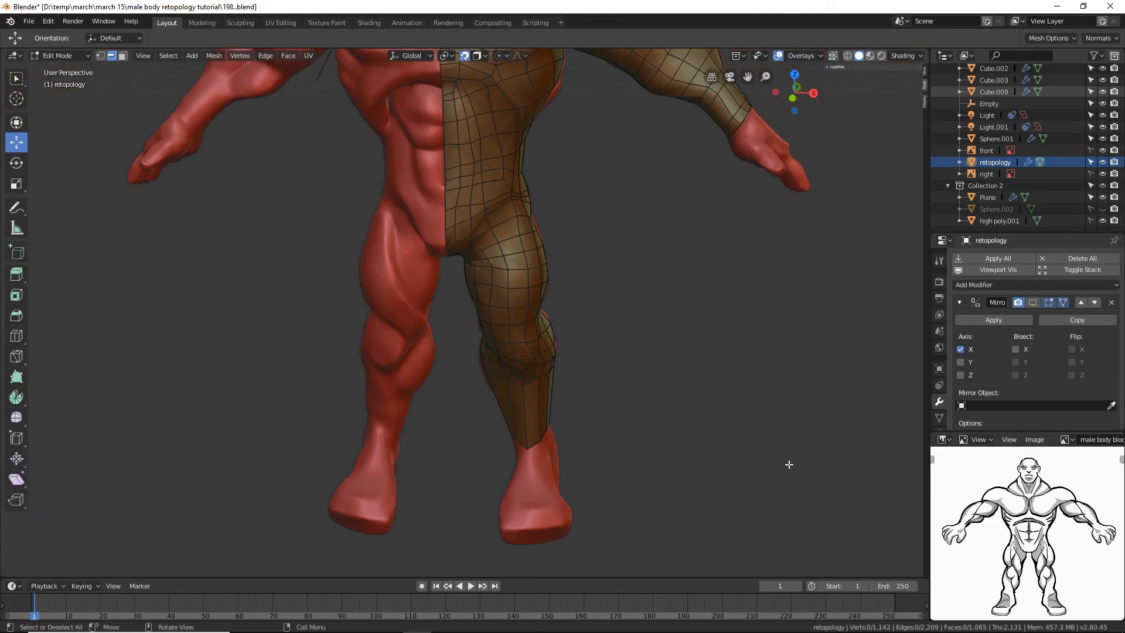
pyautogui.click(1032, 302)
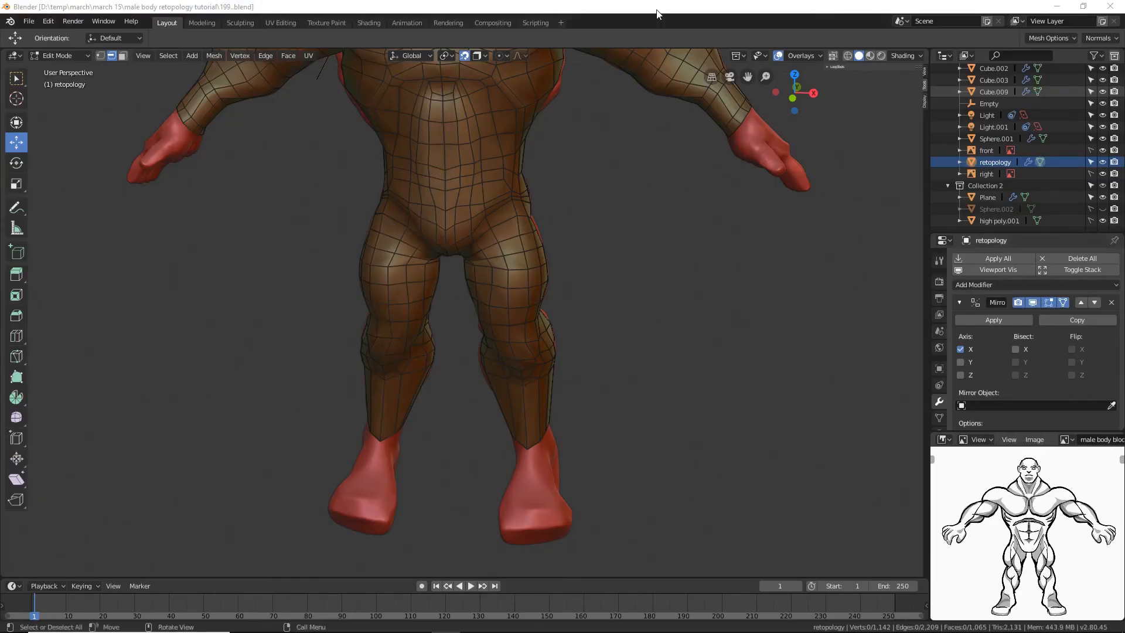
# Step: Select the open boundary loop around the ankle to check its vertex count
pyautogui.keyDown('shift'); pyautogui.click(101, 56); pyautogui.keyUp('shift')
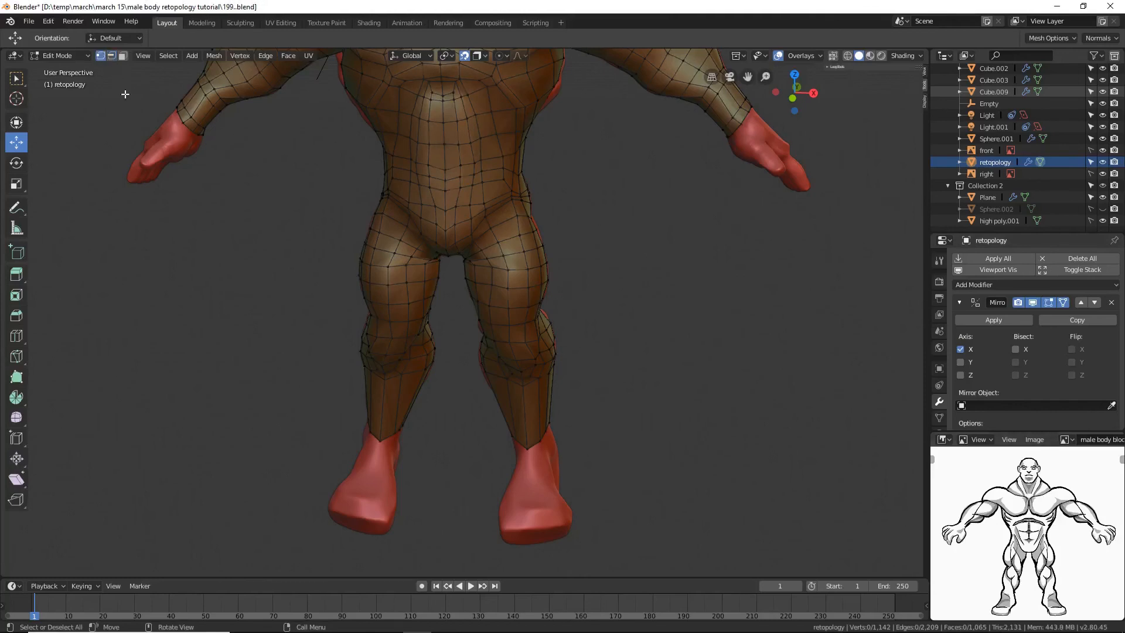
pyautogui.keyDown('alt'); pyautogui.click(538, 438); pyautogui.keyUp('alt')
pyautogui.keyDown('alt'); pyautogui.click(534, 443); pyautogui.keyUp('alt')
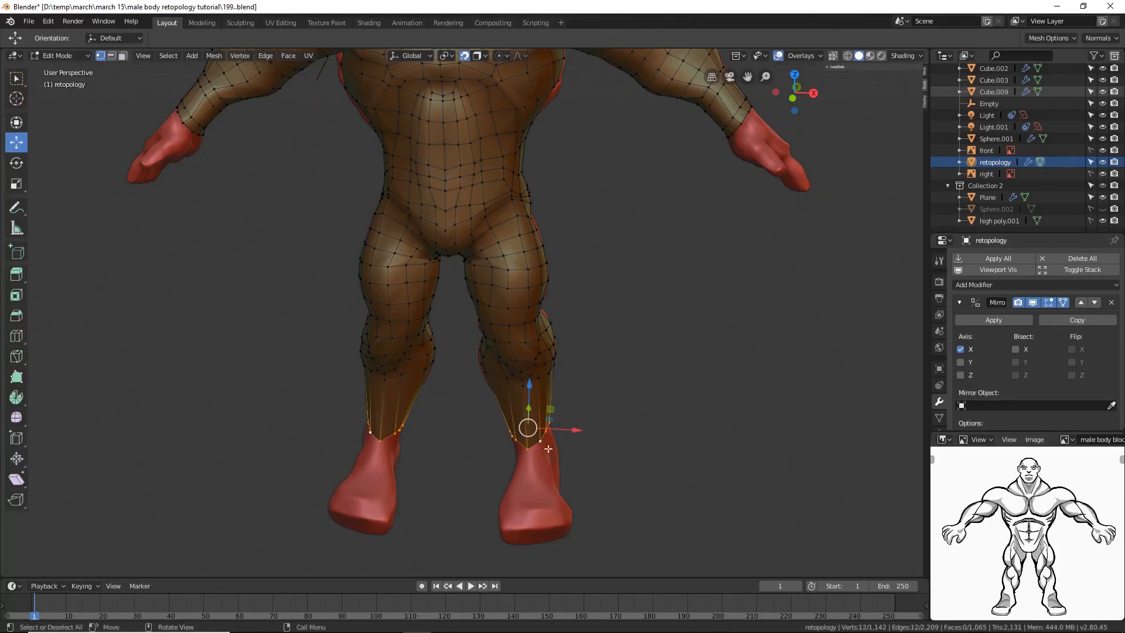
pyautogui.click(625, 457)
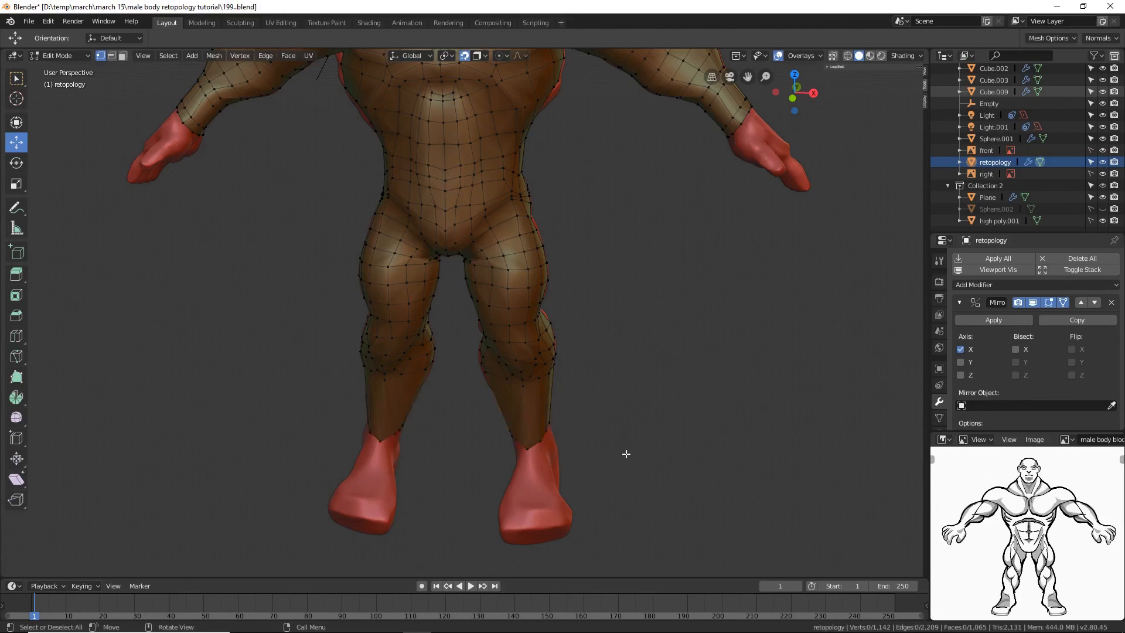
# Step: Switch to Object Mode and add a cylinder mesh beside the foot
pyautogui.click(56, 58)
pyautogui.click(66, 135)
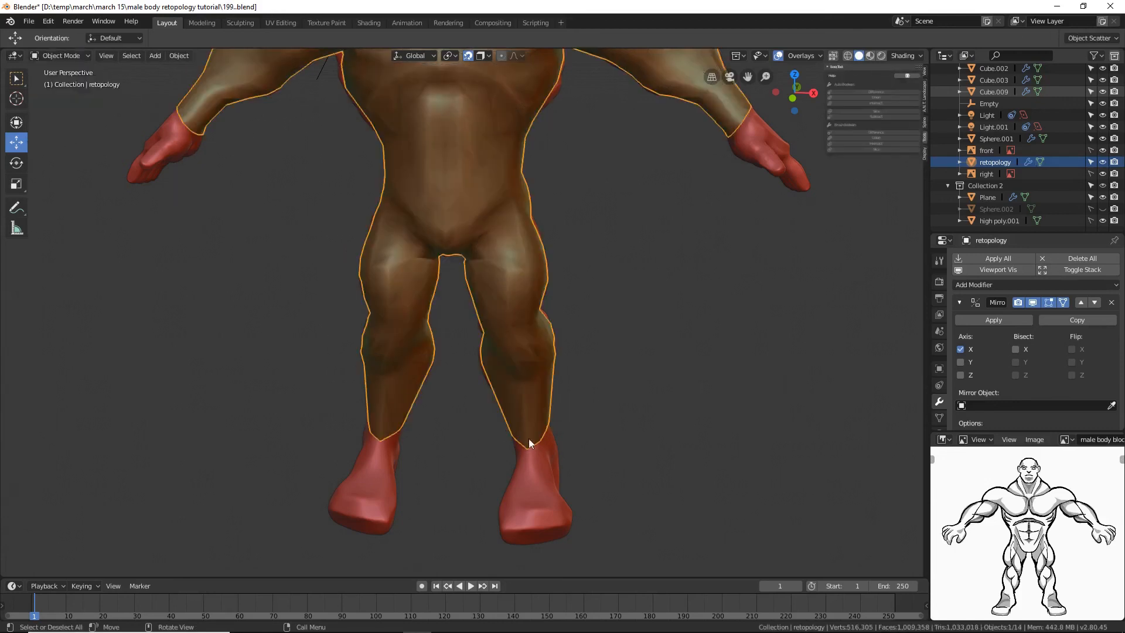
pyautogui.press('shift')
pyautogui.hotkey('shift', 'a')
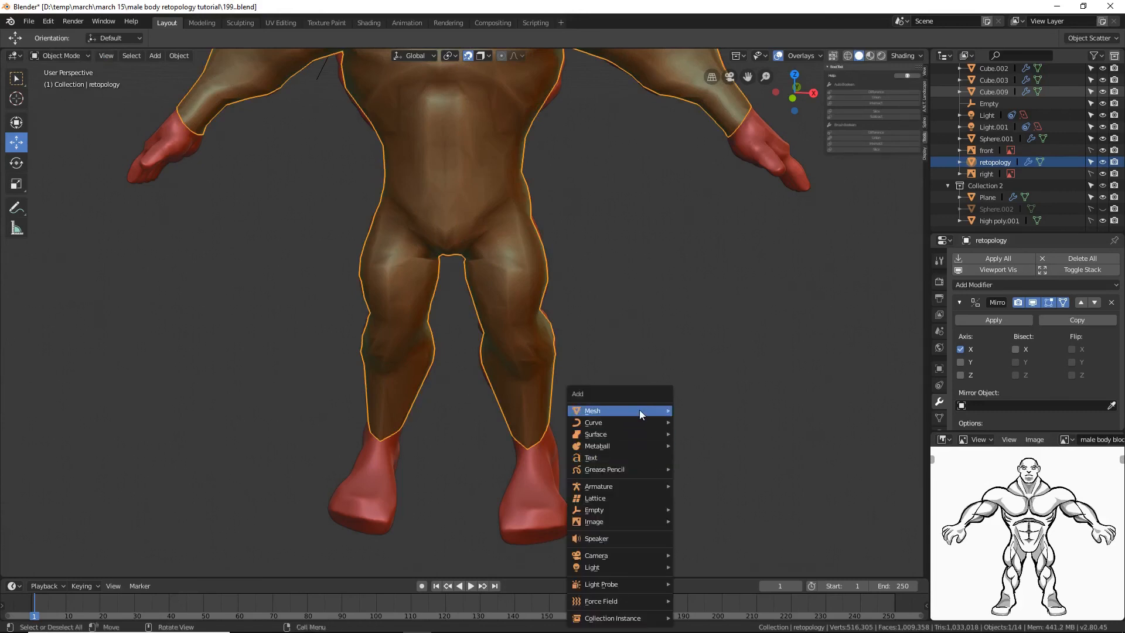
pyautogui.moveTo(638, 409)
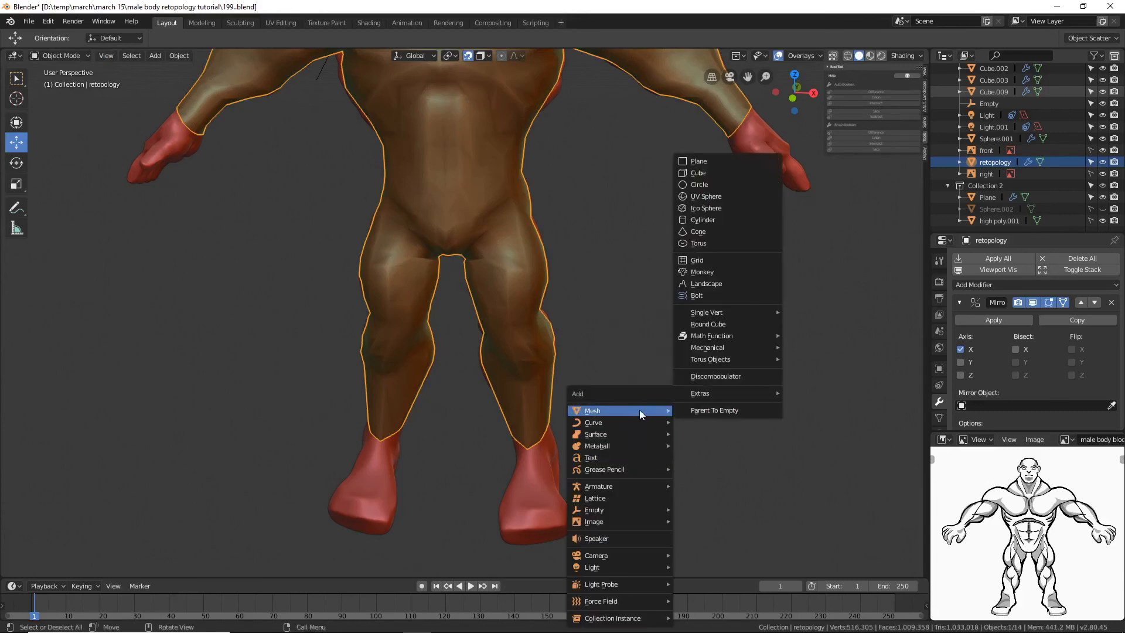
pyautogui.click(729, 219)
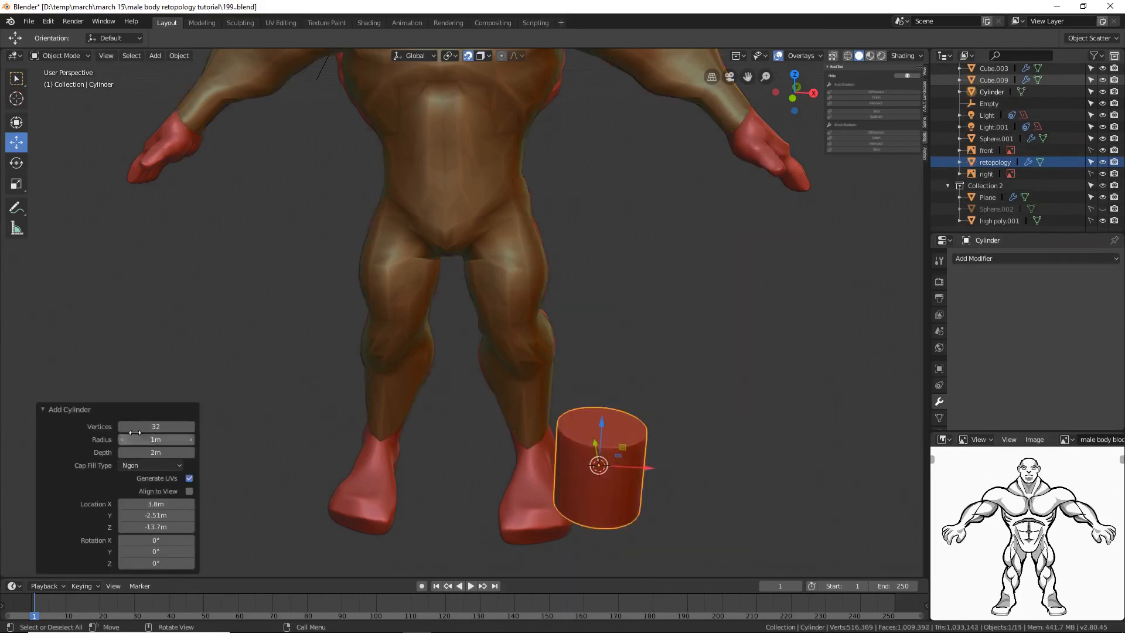
# Step: Set the cylinder to 12 vertices with the cap fill type Nothing, and deselect it
pyautogui.click(168, 425)
pyautogui.press('Return')
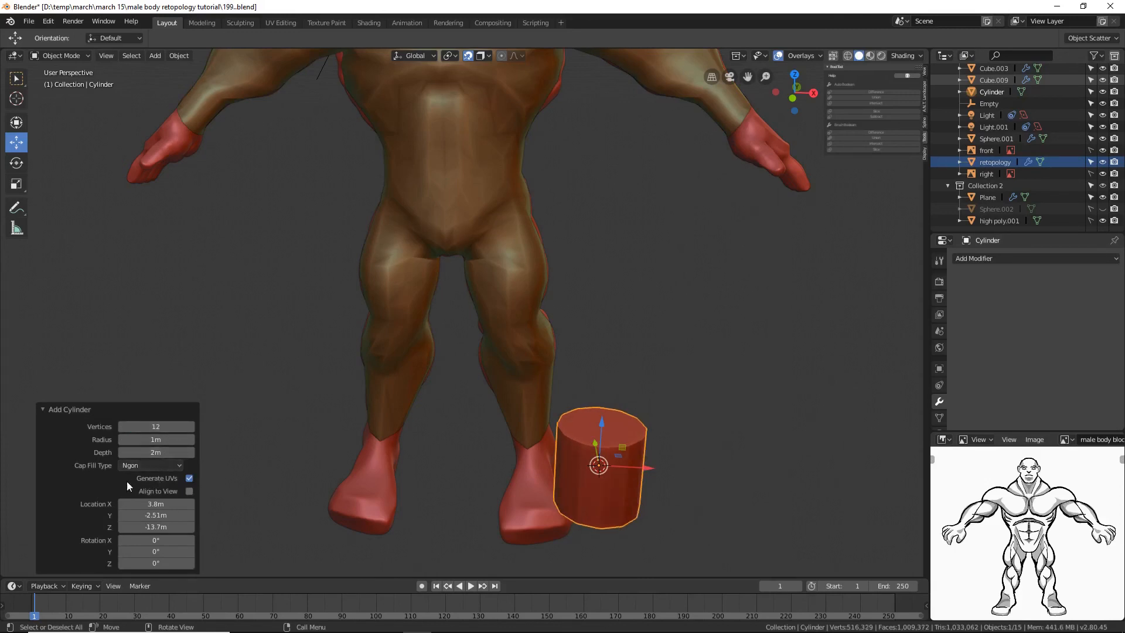
pyautogui.click(180, 465)
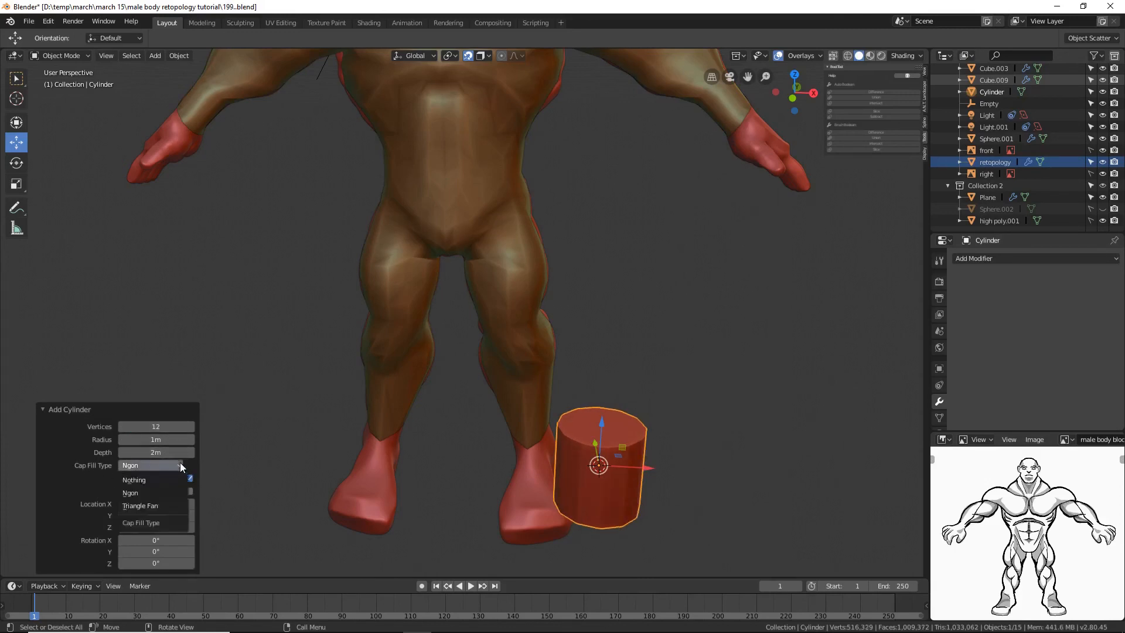
pyautogui.click(170, 480)
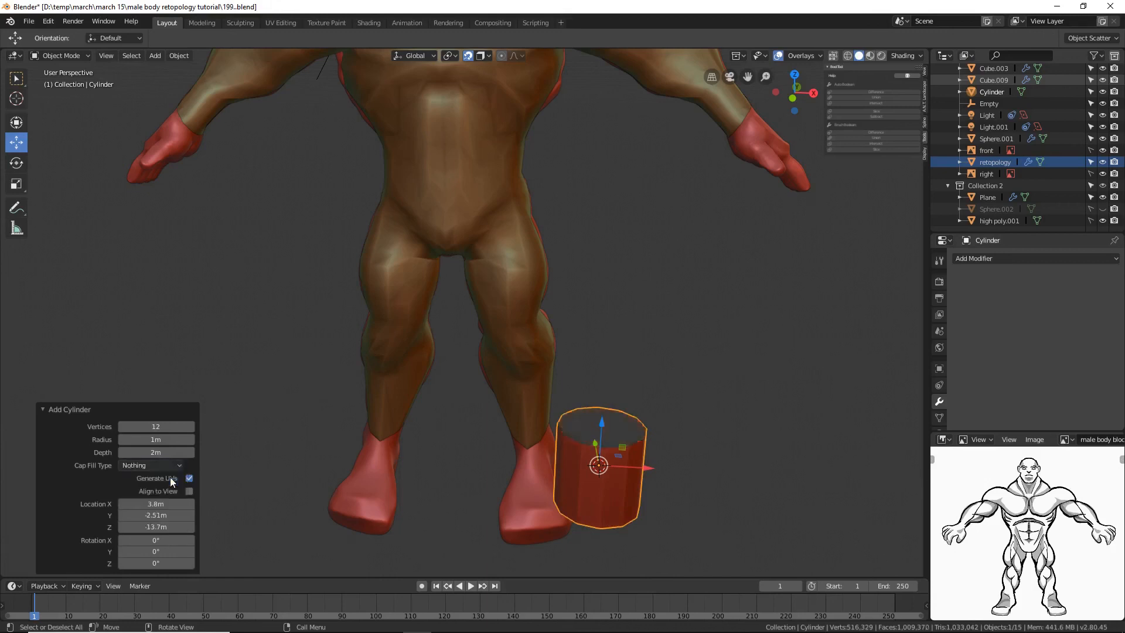
pyautogui.click(754, 472)
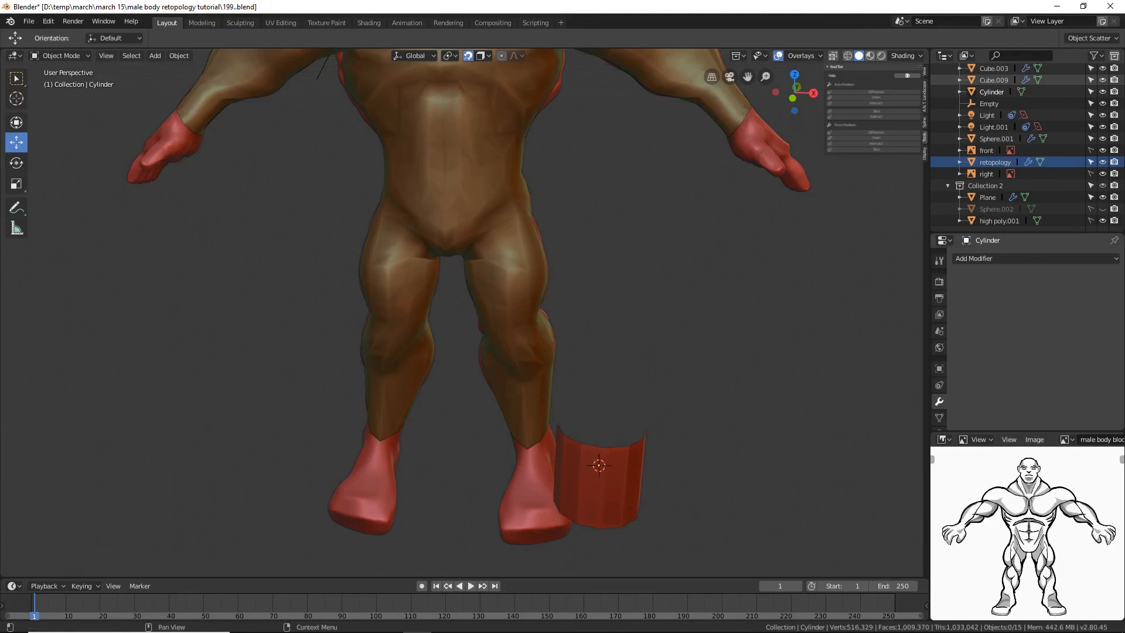
# Step: Save the file as 200 and duplicate the 12-sided cylinder in place
pyautogui.hotkey('ctrl', 'alt', 's')
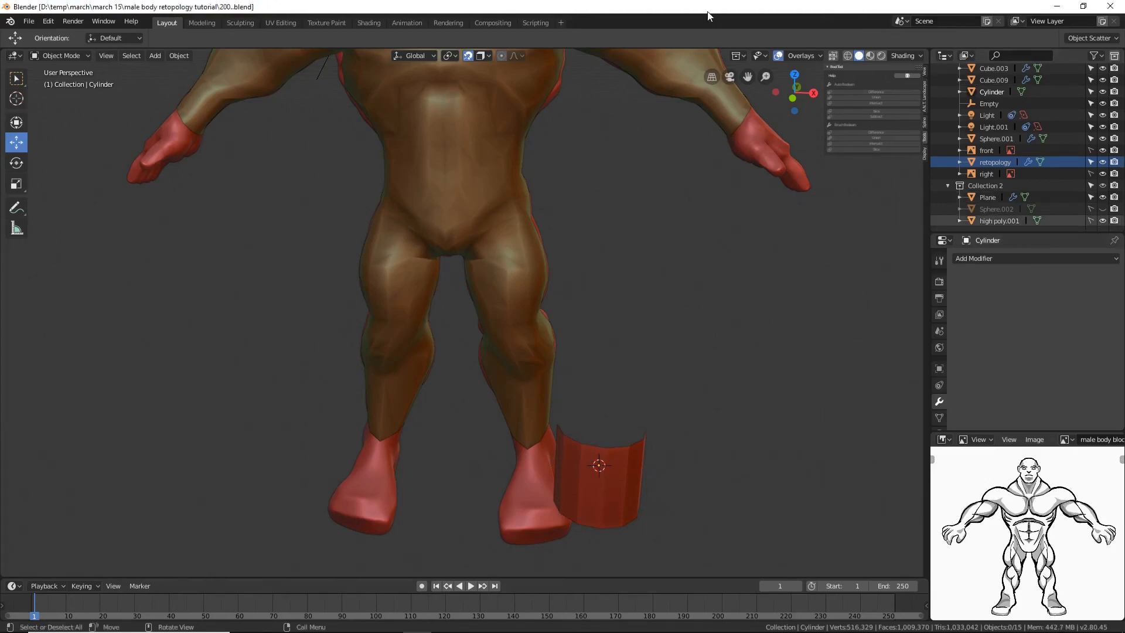
pyautogui.moveTo(769, 266); pyautogui.dragTo(681, 421, button='middle')
pyautogui.click(616, 450)
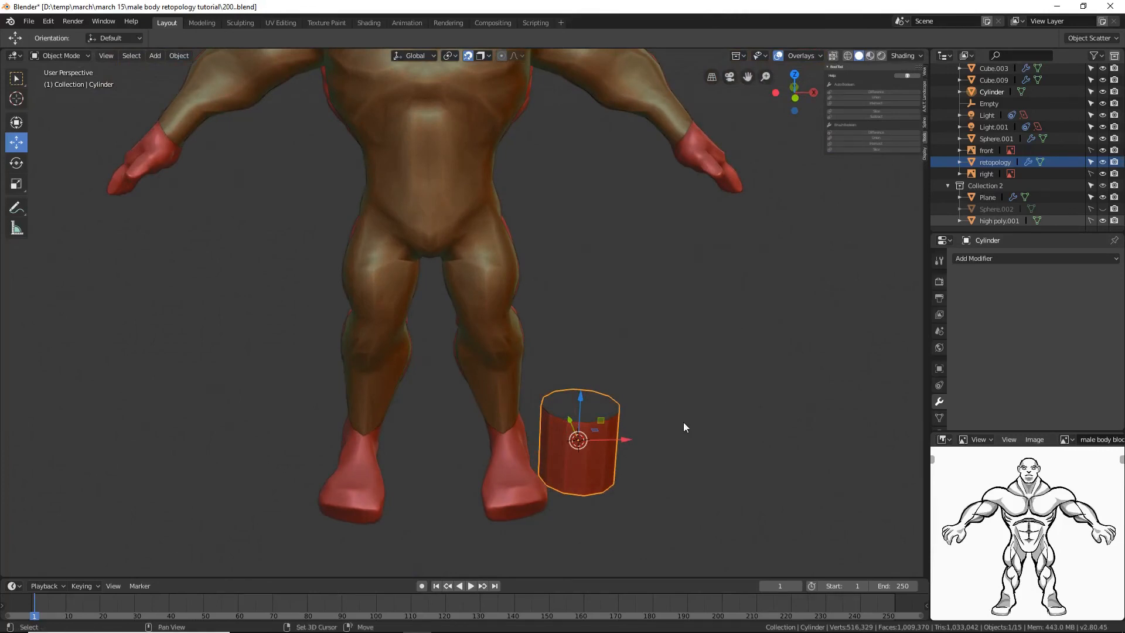
pyautogui.hotkey('shift', 'd')
pyautogui.rightClick(683, 426)
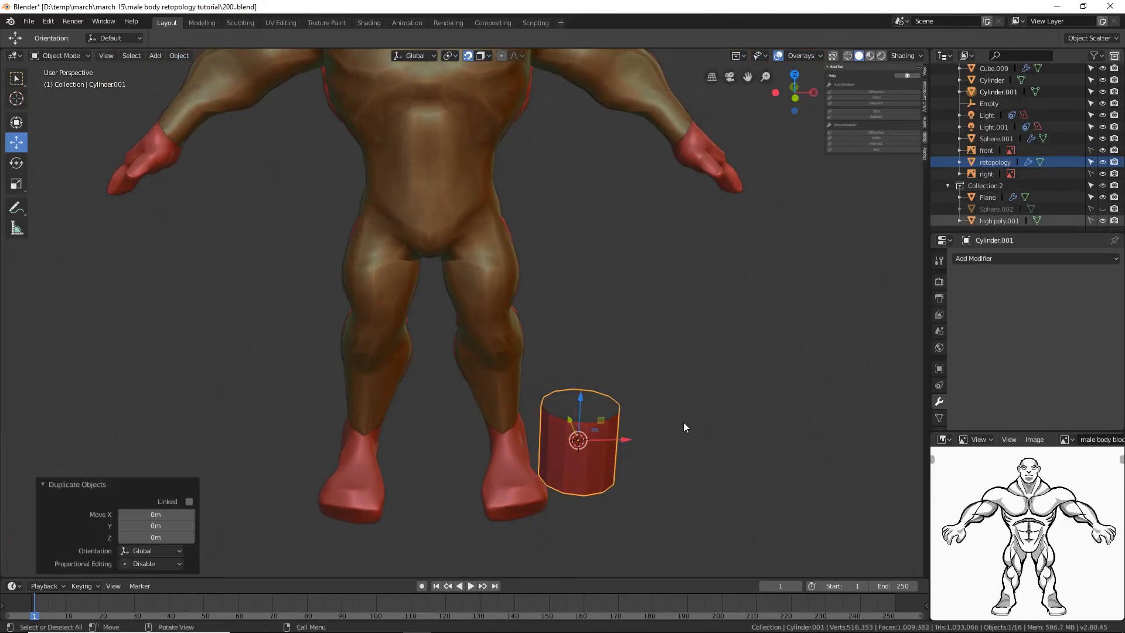
# Step: Move the original cylinder 2.16 m along X, and place the copy by the foot with a -1.31 m shift along Y
pyautogui.moveTo(638, 443); pyautogui.dragTo(695, 410)
pyautogui.click(596, 451)
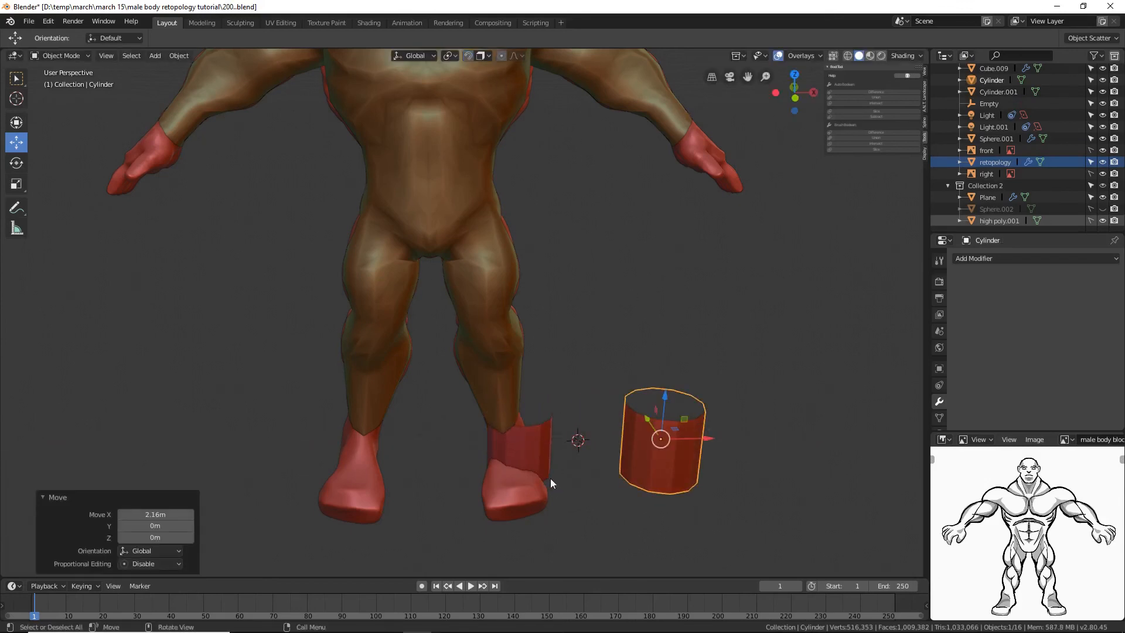
pyautogui.click(537, 461)
pyautogui.moveTo(536, 461); pyautogui.dragTo(524, 518, button='middle')
pyautogui.press('g')
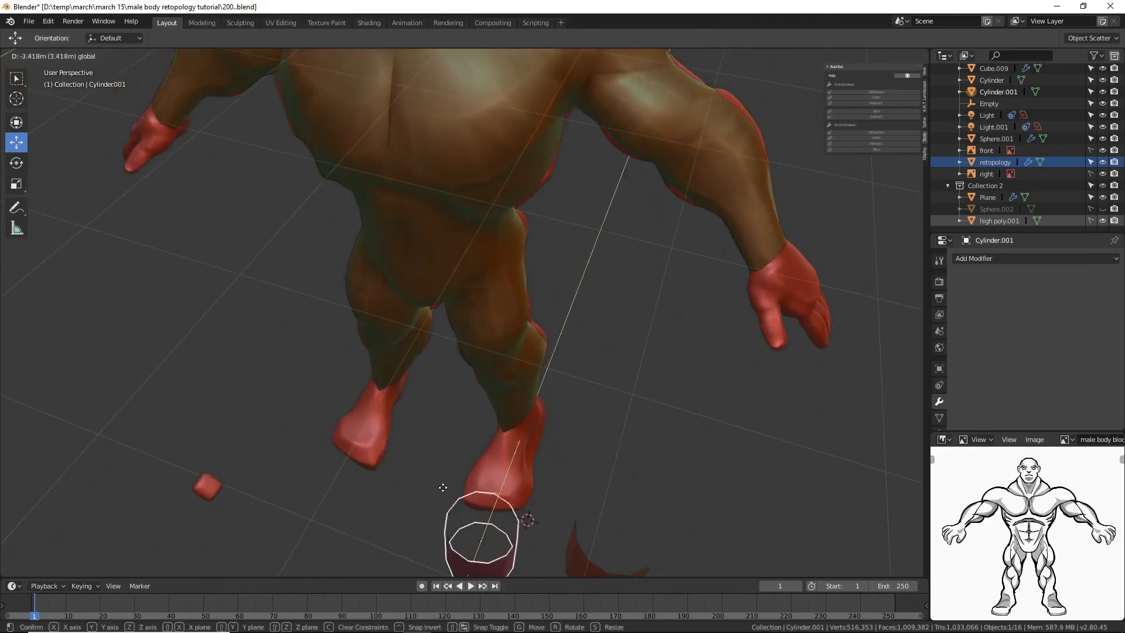
pyautogui.click(478, 422)
pyautogui.moveTo(477, 422); pyautogui.dragTo(571, 392, button='middle')
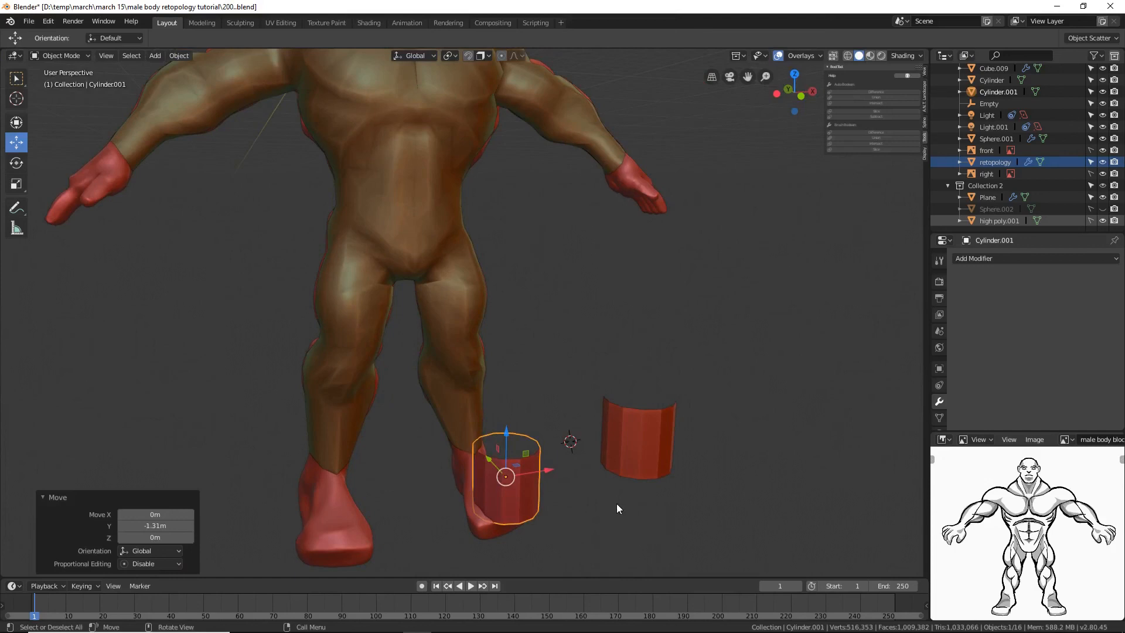
# Step: Flatten the cylinder copy to a Z scale of about 0.259 and rotate it 90° around X
pyautogui.press('s')
pyautogui.press('z')
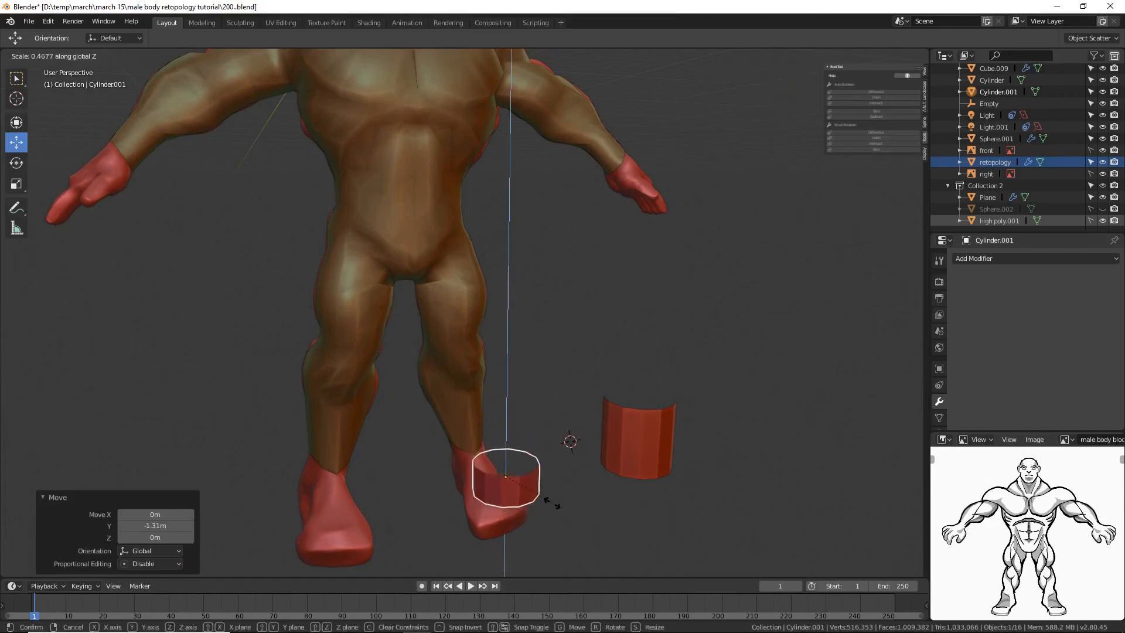
pyautogui.click(528, 498)
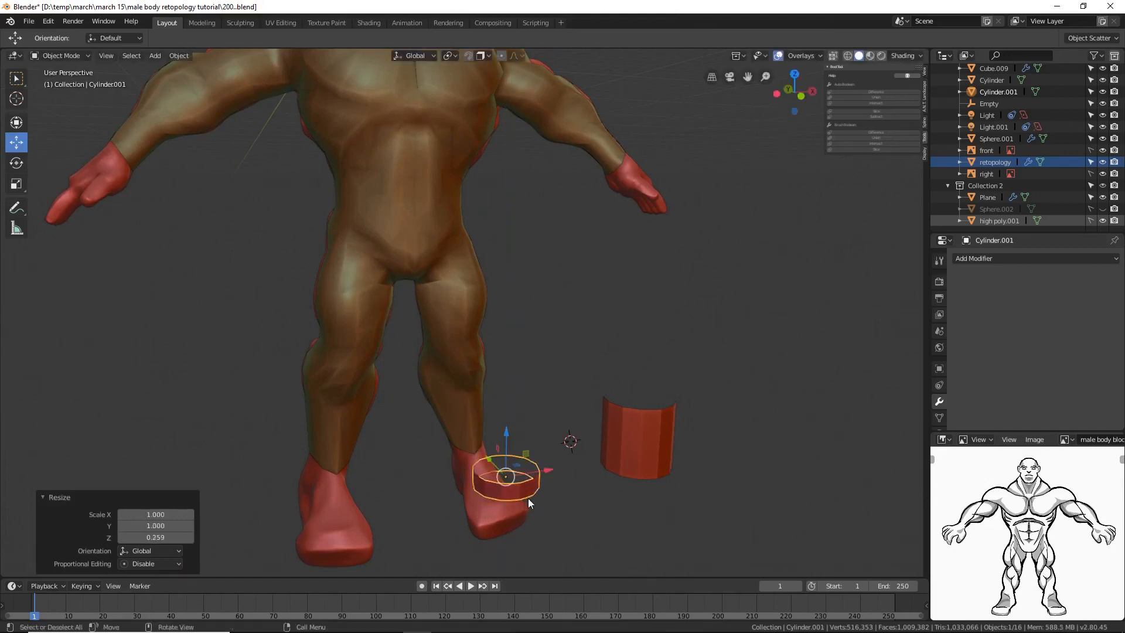
pyautogui.write('rx')
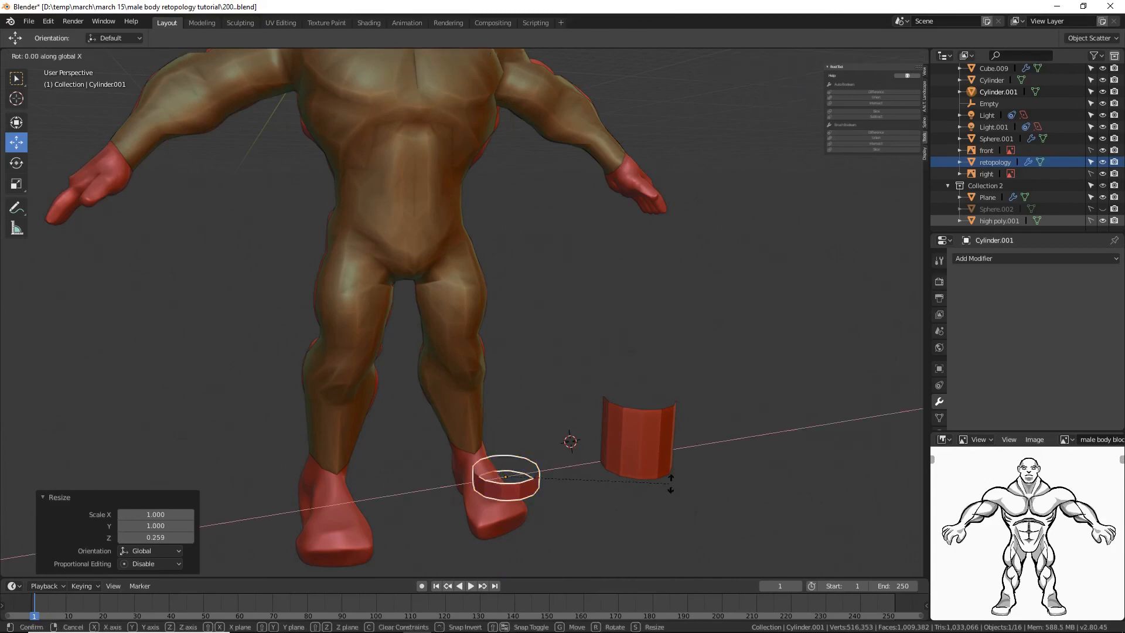
pyautogui.write('90')
pyautogui.press('Return')
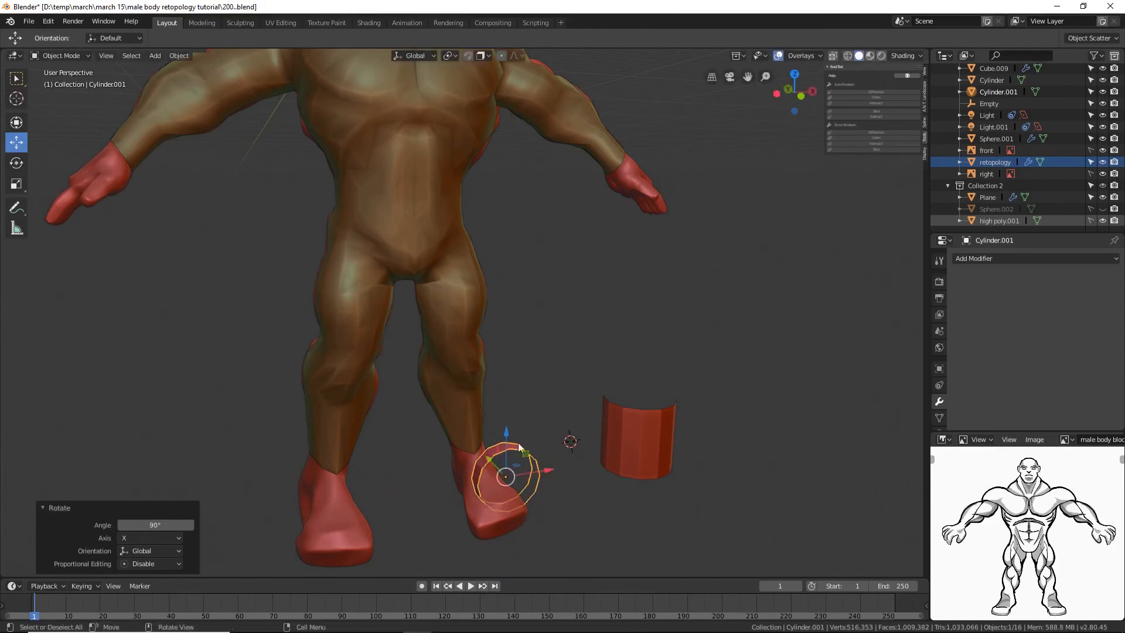
# Step: Lower the rotated ring along Z and move it about 0.705 m along Y over the foot
pyautogui.press('g')
pyautogui.press('z')
pyautogui.click(537, 477)
pyautogui.moveTo(536, 477); pyautogui.dragTo(447, 481, button='middle')
pyautogui.press('g')
pyautogui.press('y')
pyautogui.click(589, 509)
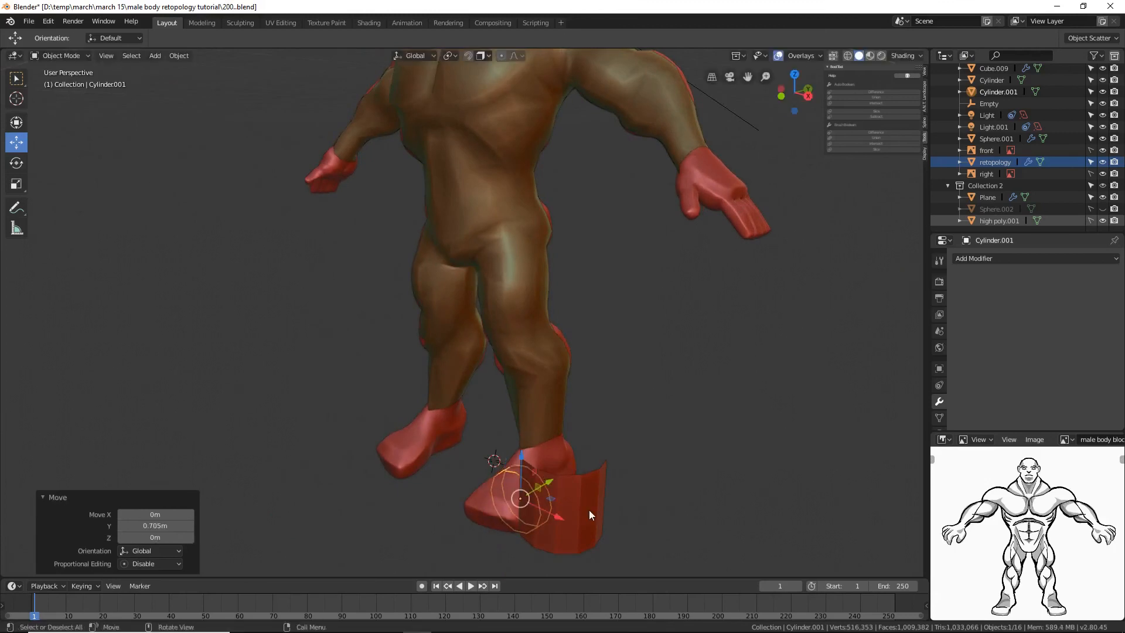
# Step: Move the original cylinder about 3.4 m along X, away from the foot
pyautogui.click(589, 510)
pyautogui.press('g')
pyautogui.press('x')
pyautogui.click(726, 533)
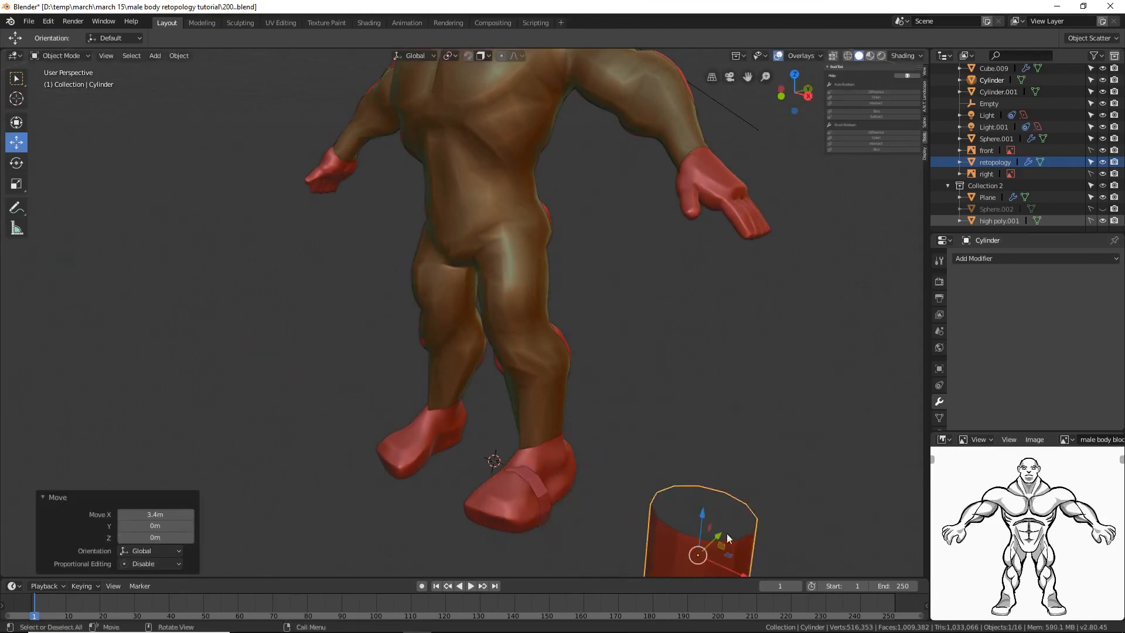
# Step: Shift the ring about -0.238 m along X onto the foot and scale it uniformly to about 0.597
pyautogui.click(538, 497)
pyautogui.moveTo(564, 518); pyautogui.dragTo(549, 504)
pyautogui.moveTo(550, 504); pyautogui.dragTo(622, 482, button='middle')
pyautogui.press('s')
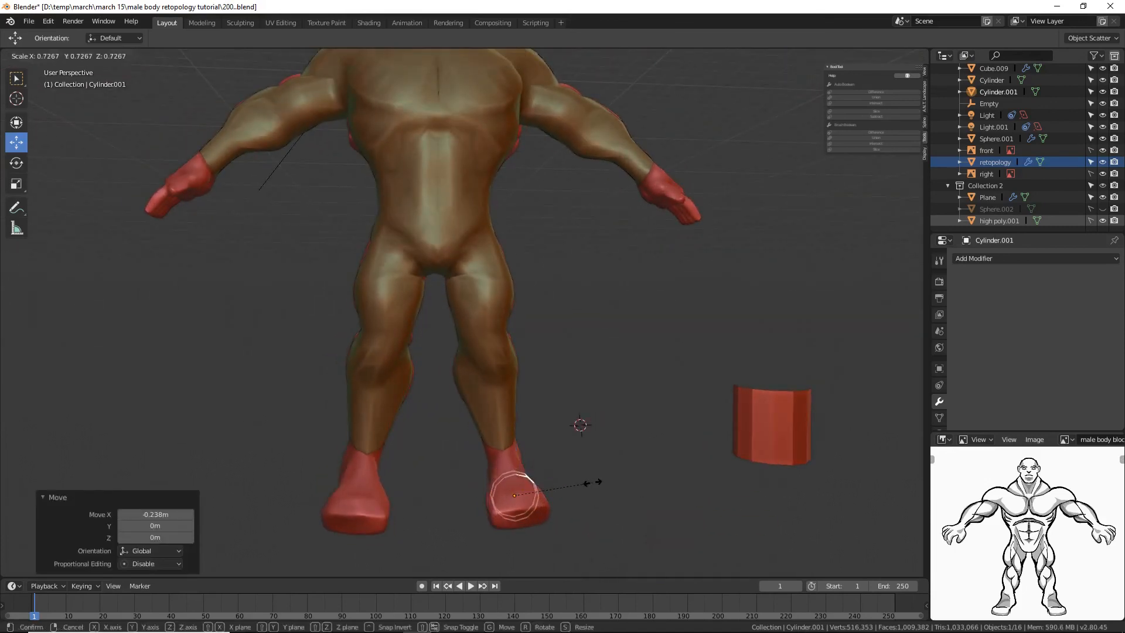
pyautogui.click(579, 484)
pyautogui.moveTo(578, 483); pyautogui.dragTo(475, 465, button='middle')
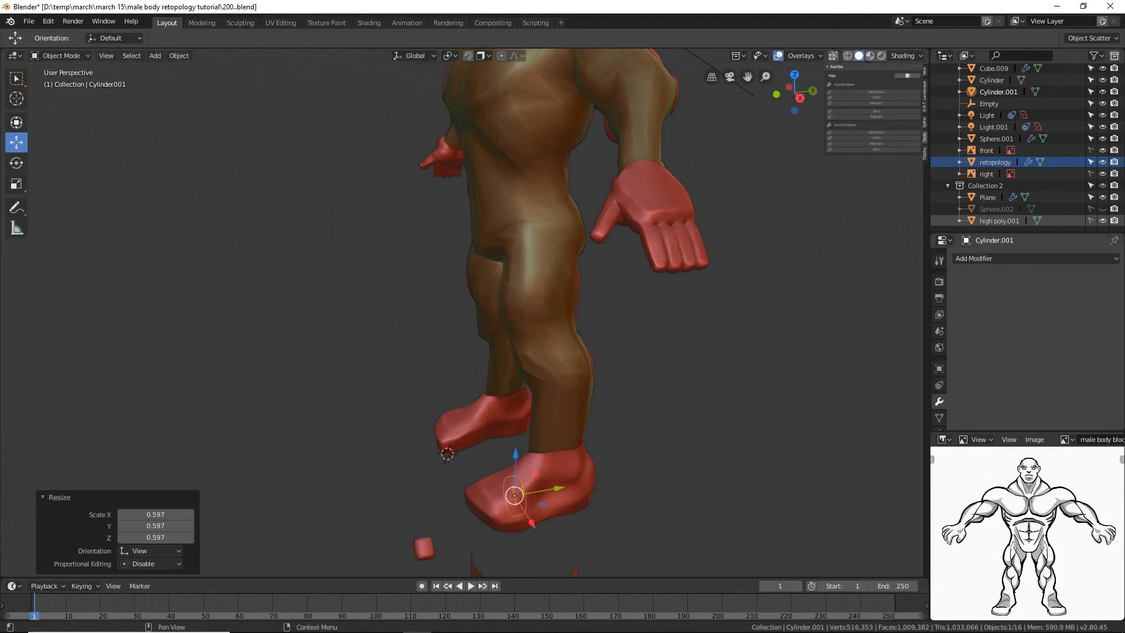
# Step: Save the file as 201 and move the ring about 0.163 m along Y on the foot
pyautogui.hotkey('ctrl', 'alt', 's')
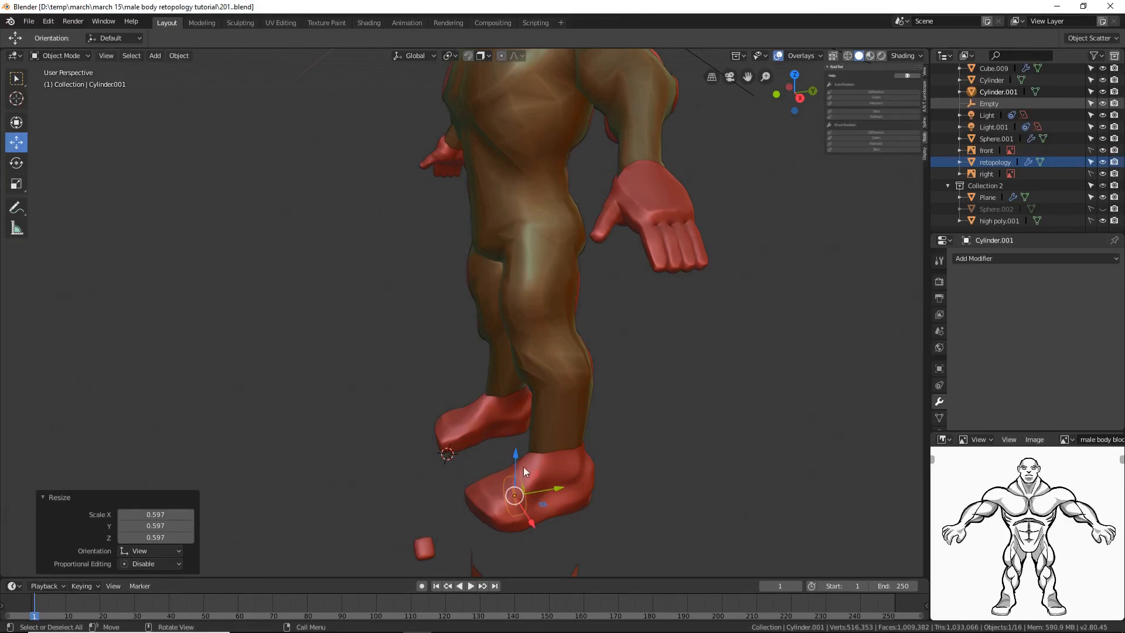
pyautogui.moveTo(536, 505); pyautogui.dragTo(513, 519, button='middle')
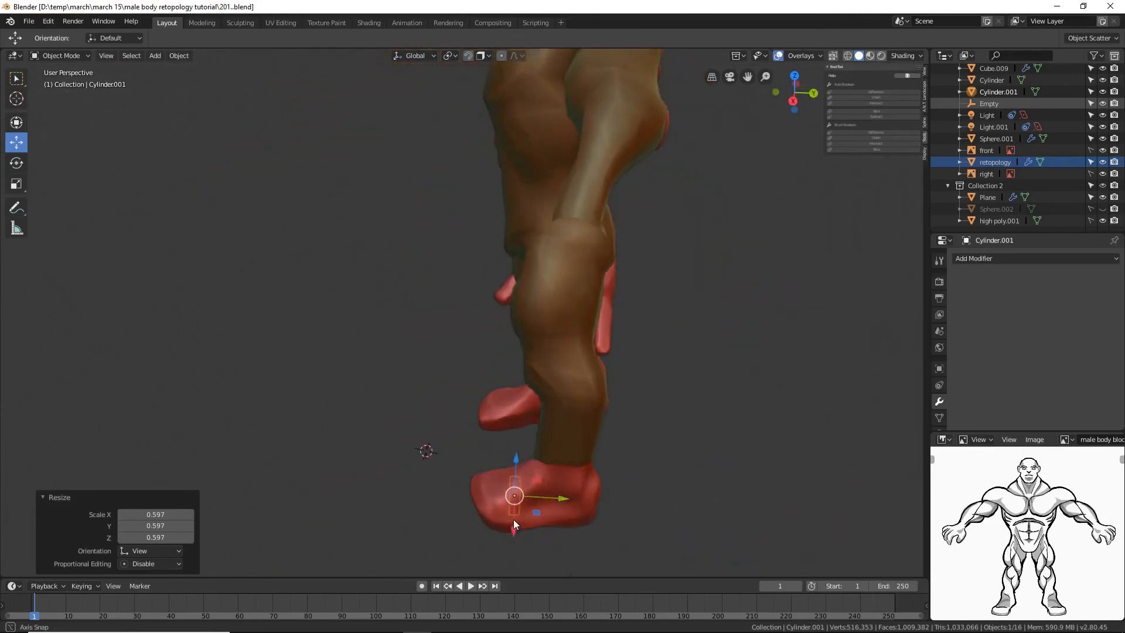
pyautogui.press('g')
pyautogui.press('y')
pyautogui.click(563, 502)
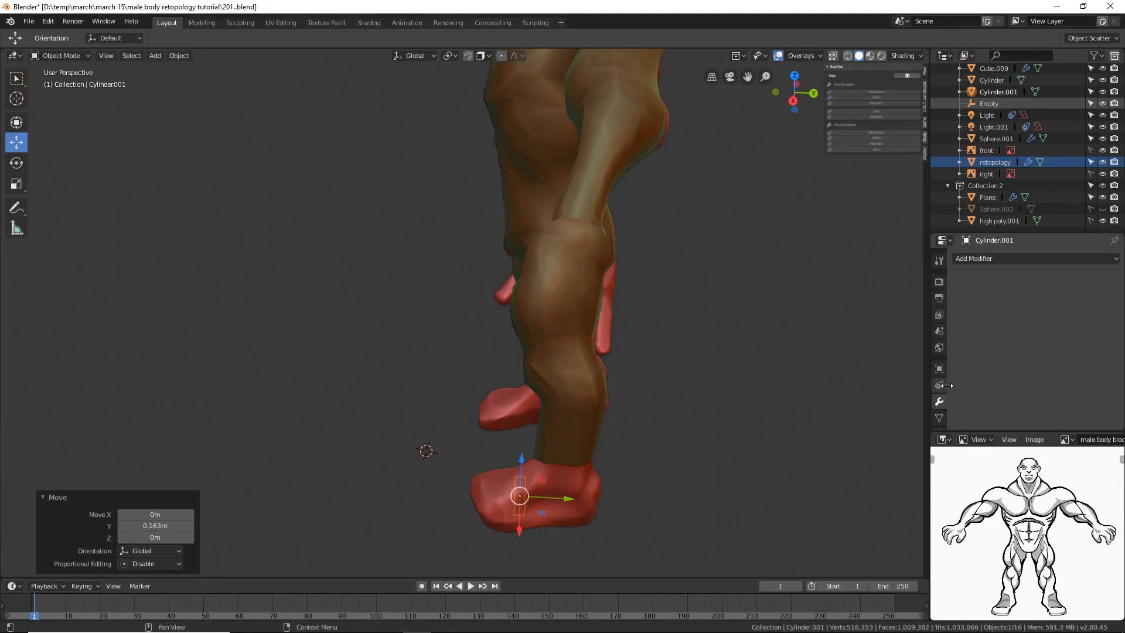
# Step: Add a Shrinkwrap modifier to the ring with mode Project and snap mode Above Surface, and save the file as 202
pyautogui.click(1021, 259)
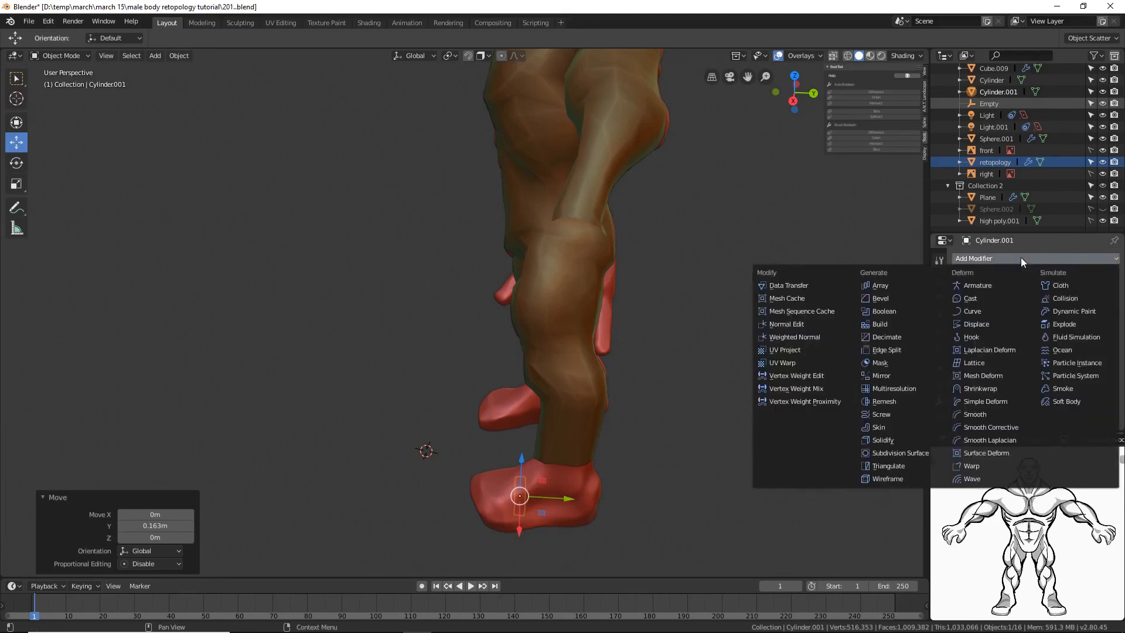
pyautogui.click(998, 388)
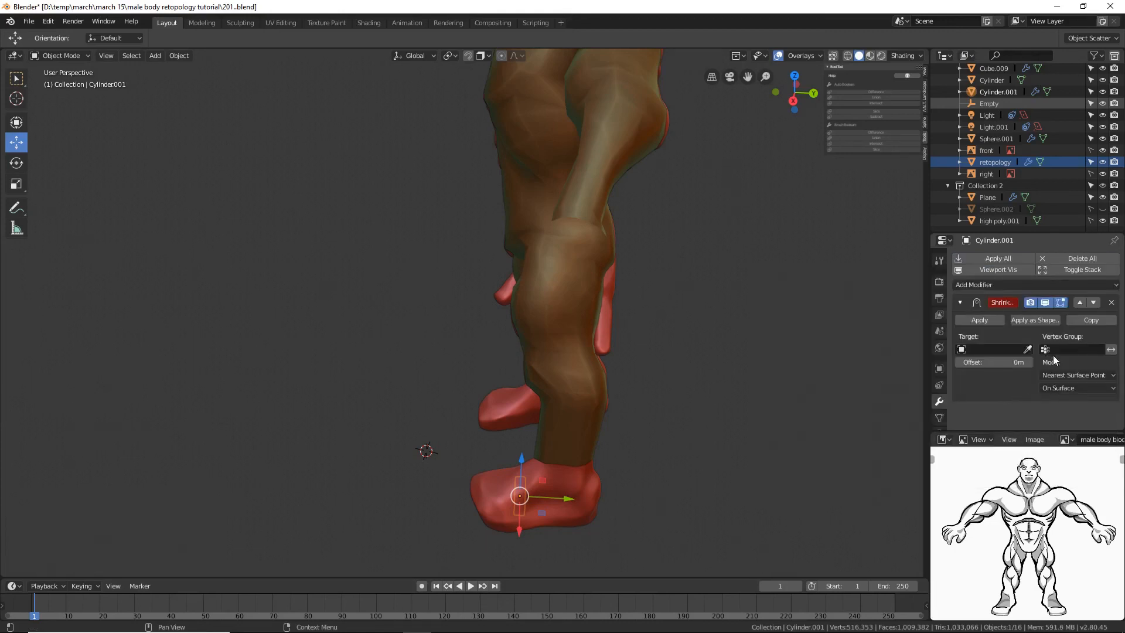
pyautogui.click(1104, 379)
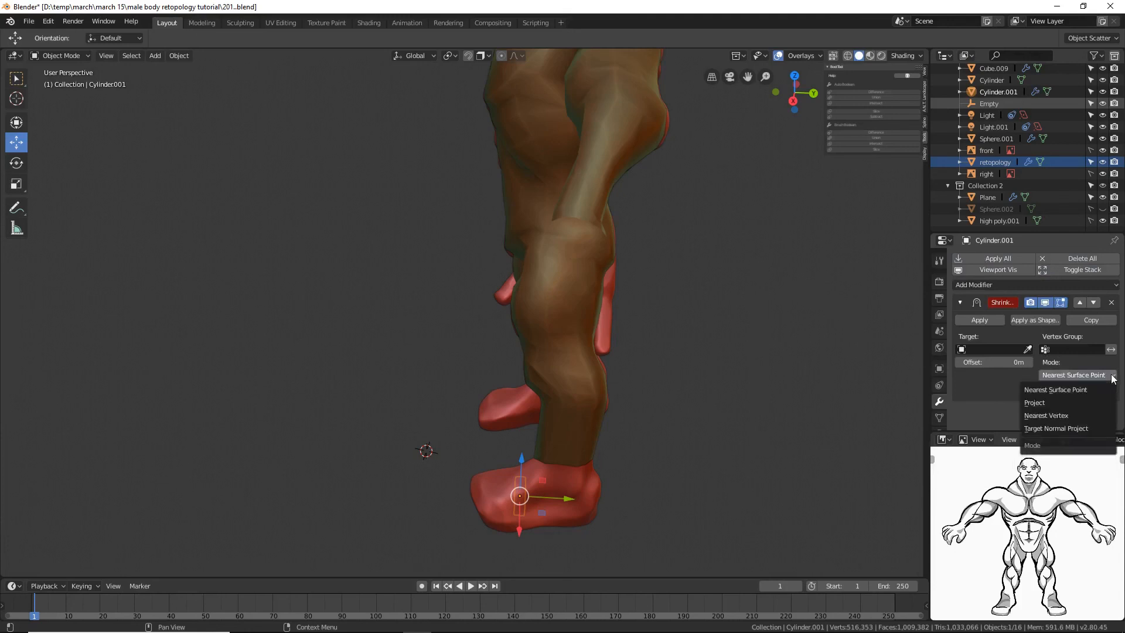
pyautogui.click(1083, 401)
pyautogui.scroll(-1, 1083, 401)
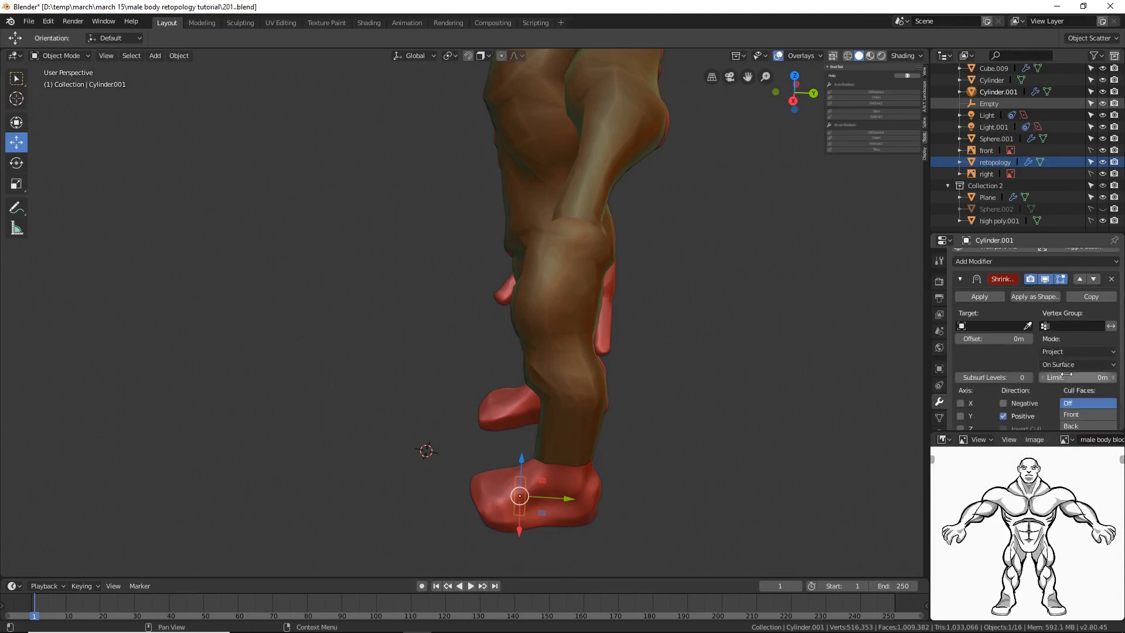
pyautogui.click(1110, 365)
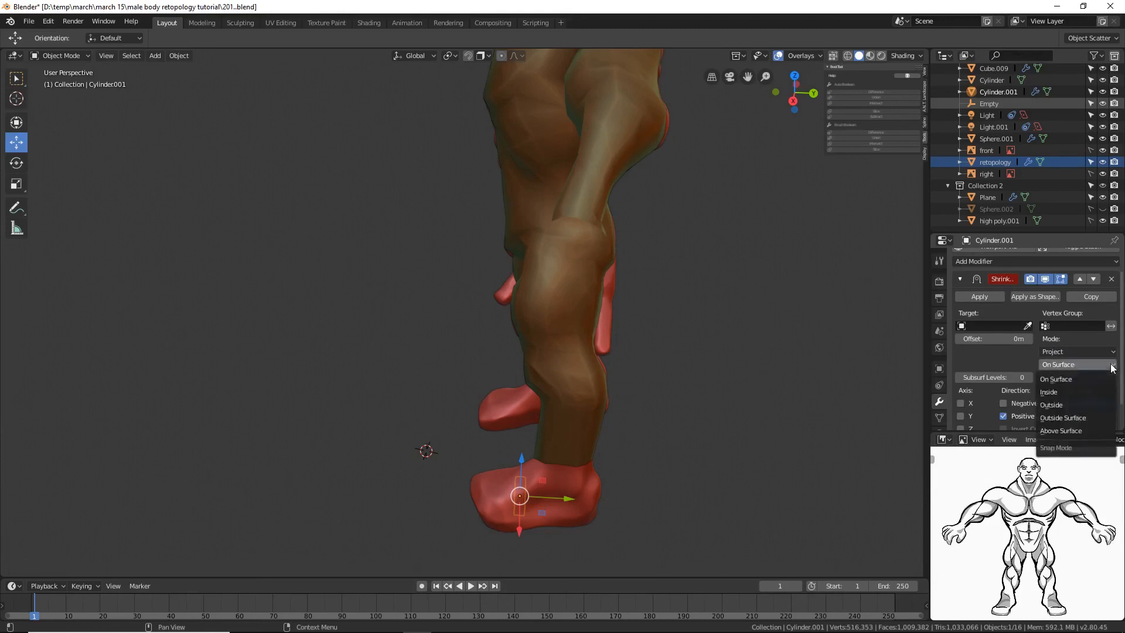
pyautogui.click(1096, 431)
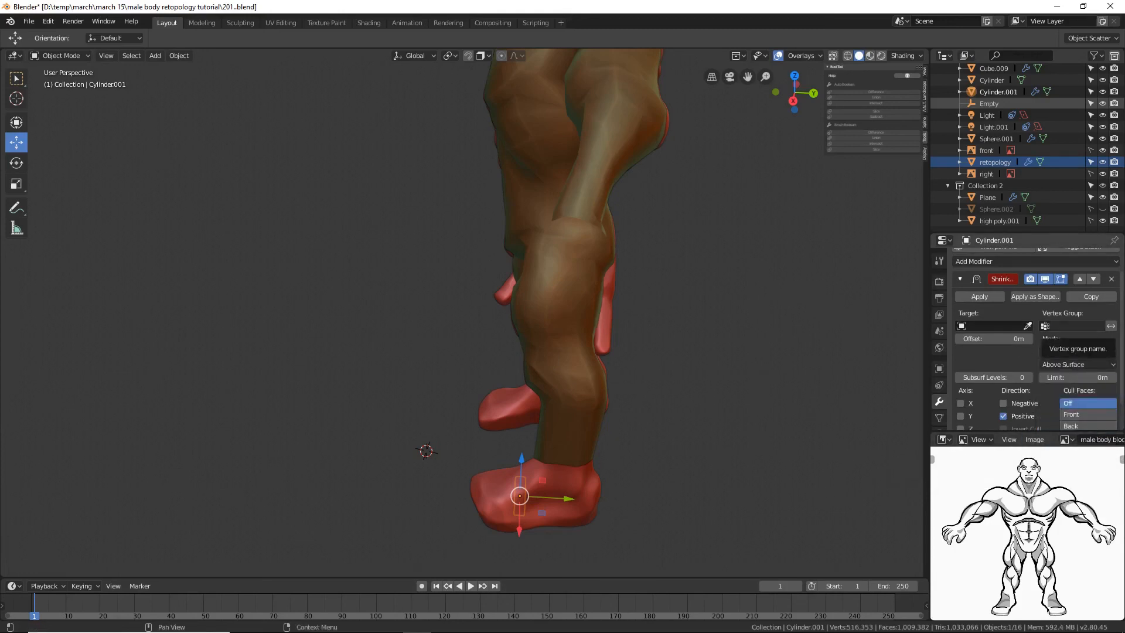
pyautogui.hotkey('ctrl', 'alt', 's')
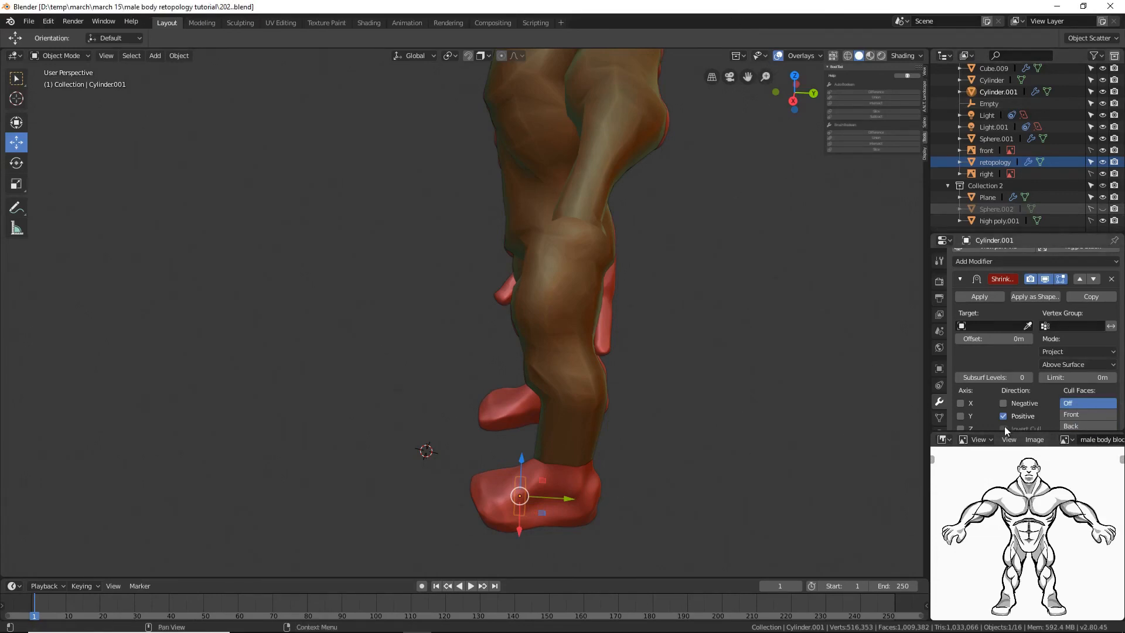
# Step: Pick the foot mesh high poly.001 as the Shrinkwrap modifier's target
pyautogui.click(1028, 323)
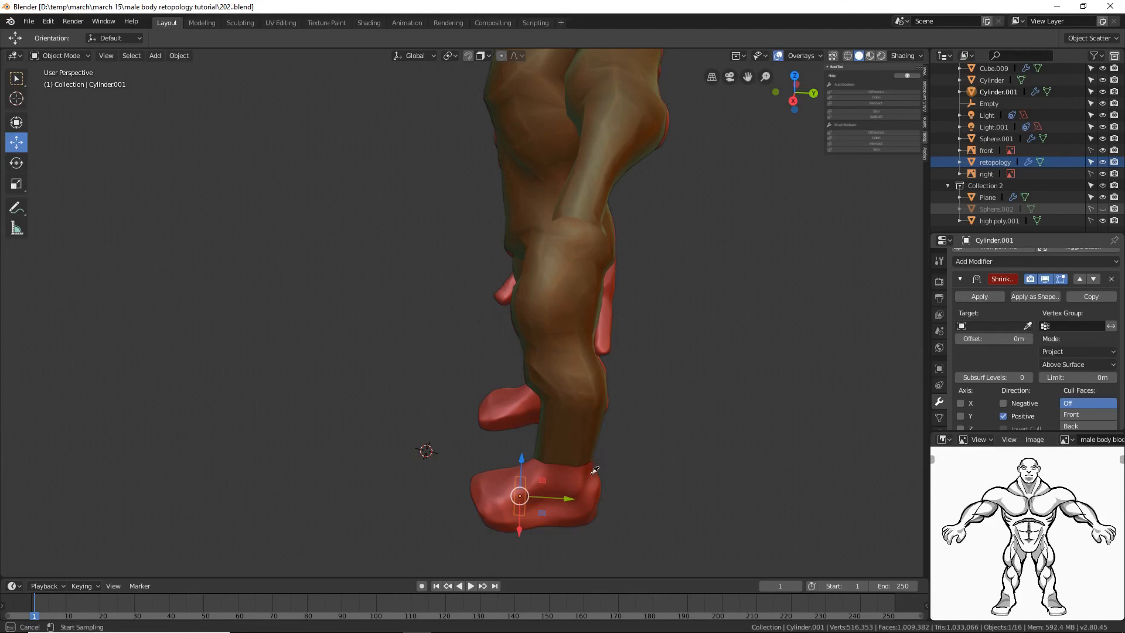
pyautogui.click(587, 515)
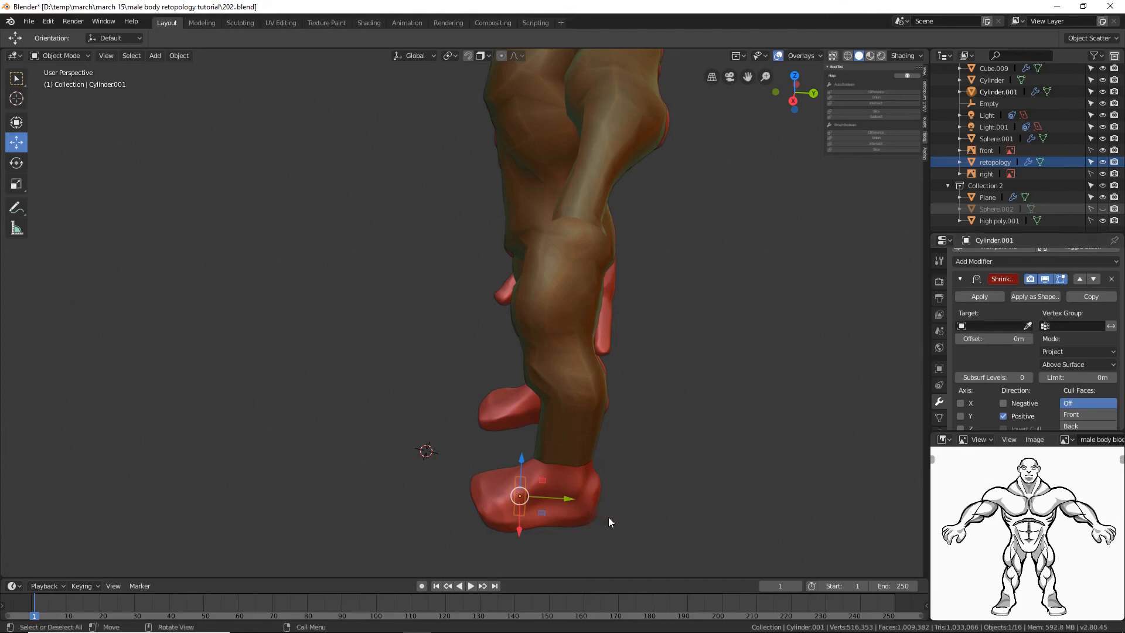
pyautogui.click(601, 490)
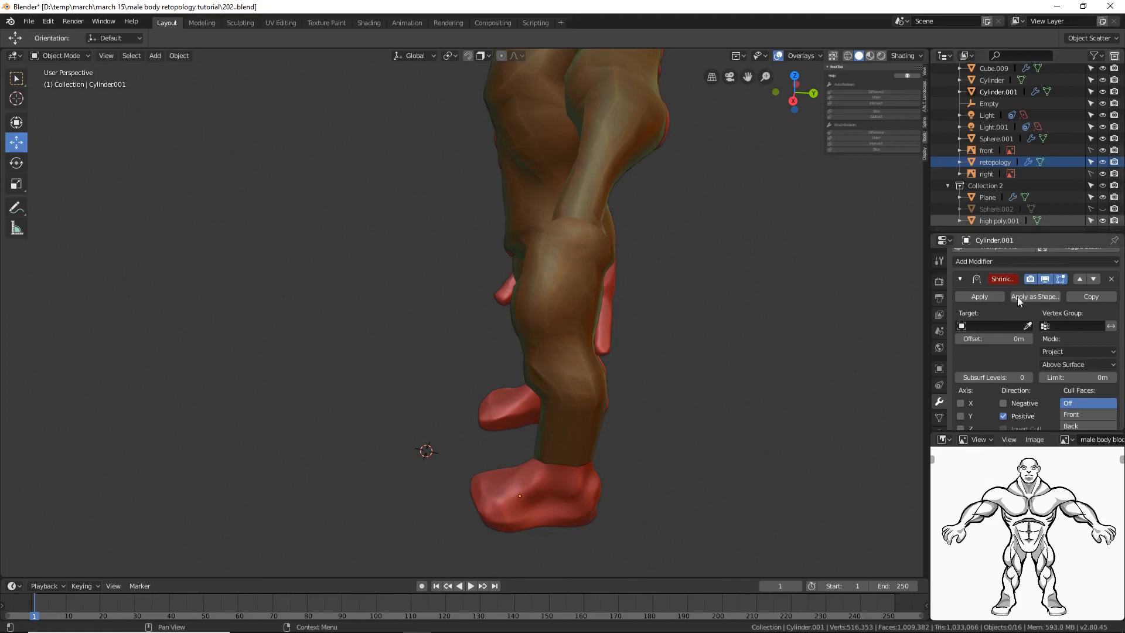
pyautogui.click(1028, 326)
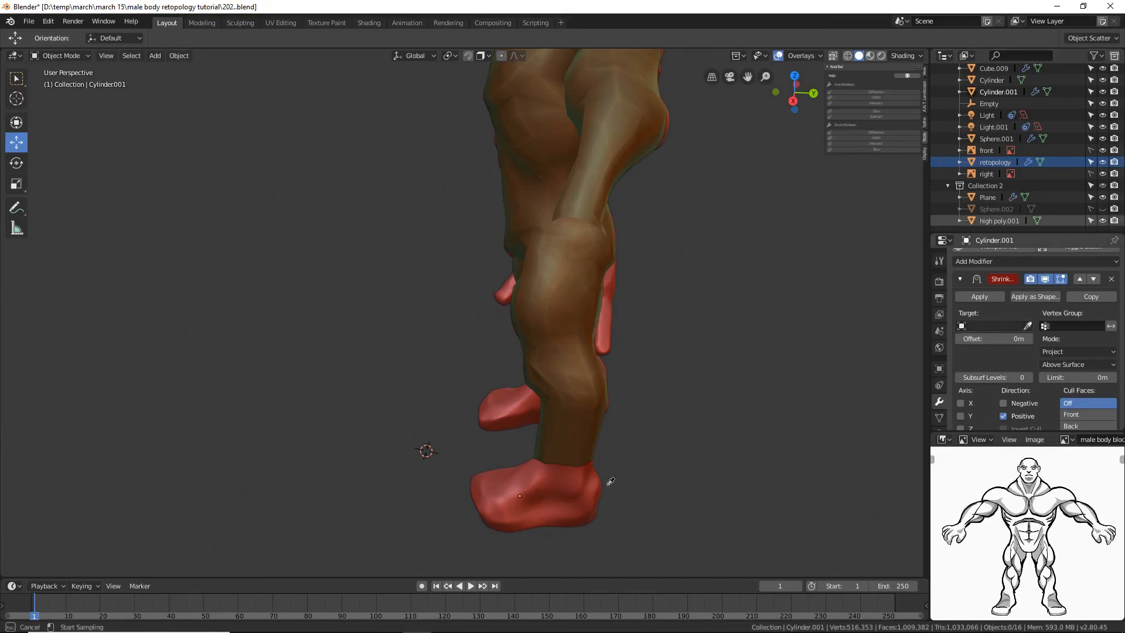
pyautogui.click(579, 508)
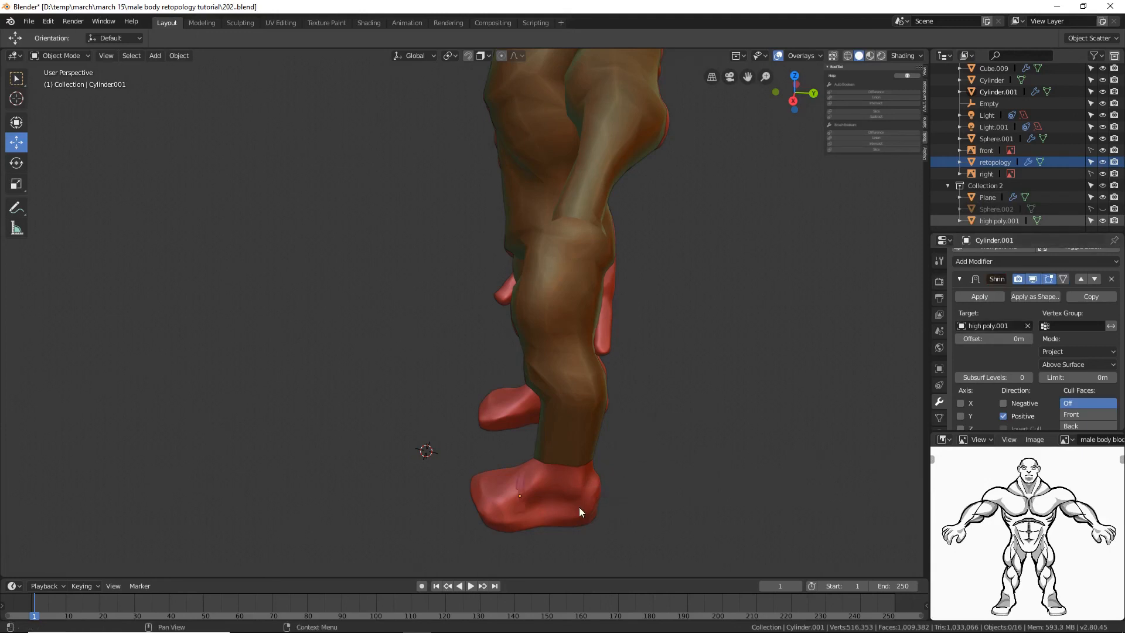
pyautogui.moveTo(574, 511); pyautogui.dragTo(607, 488, button='middle')
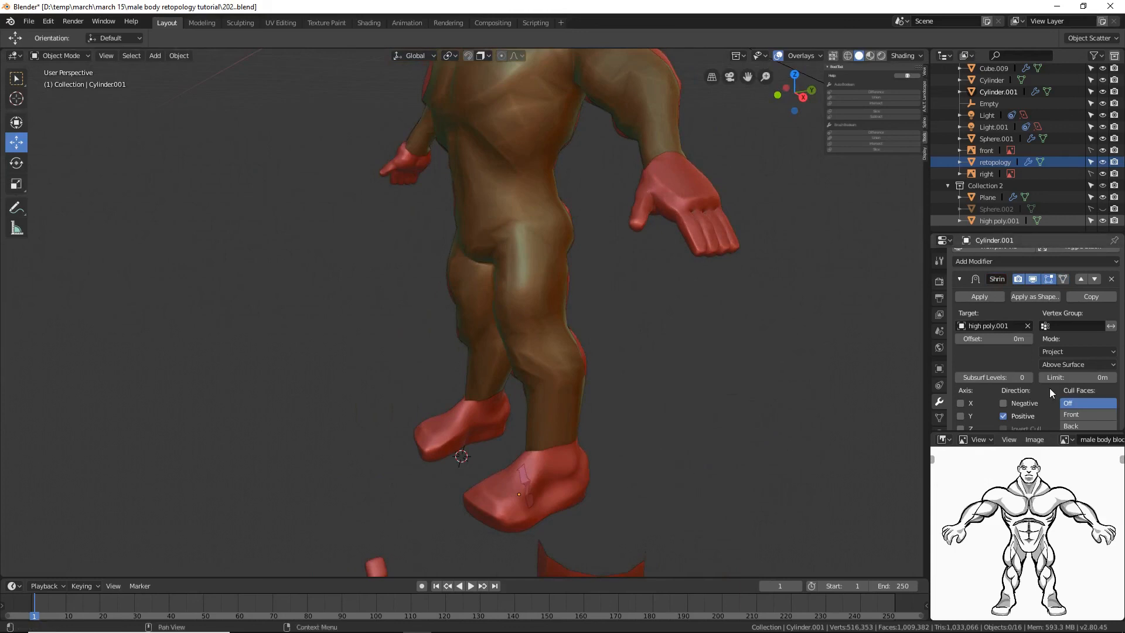
# Step: Turn on In Front viewport display for the shrinkwrapped ring (Cylinder.001) on the foot
pyautogui.scroll(-1, 1049, 387)
pyautogui.scroll(-1, 1049, 387)
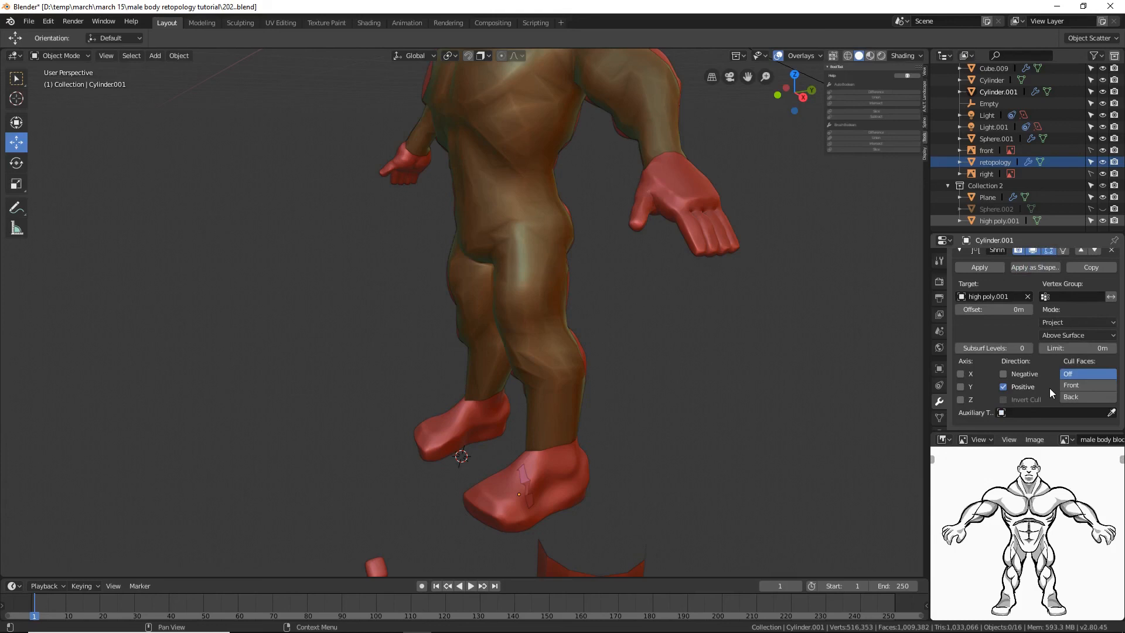
pyautogui.scroll(1, 1049, 388)
pyautogui.scroll(1, 1049, 387)
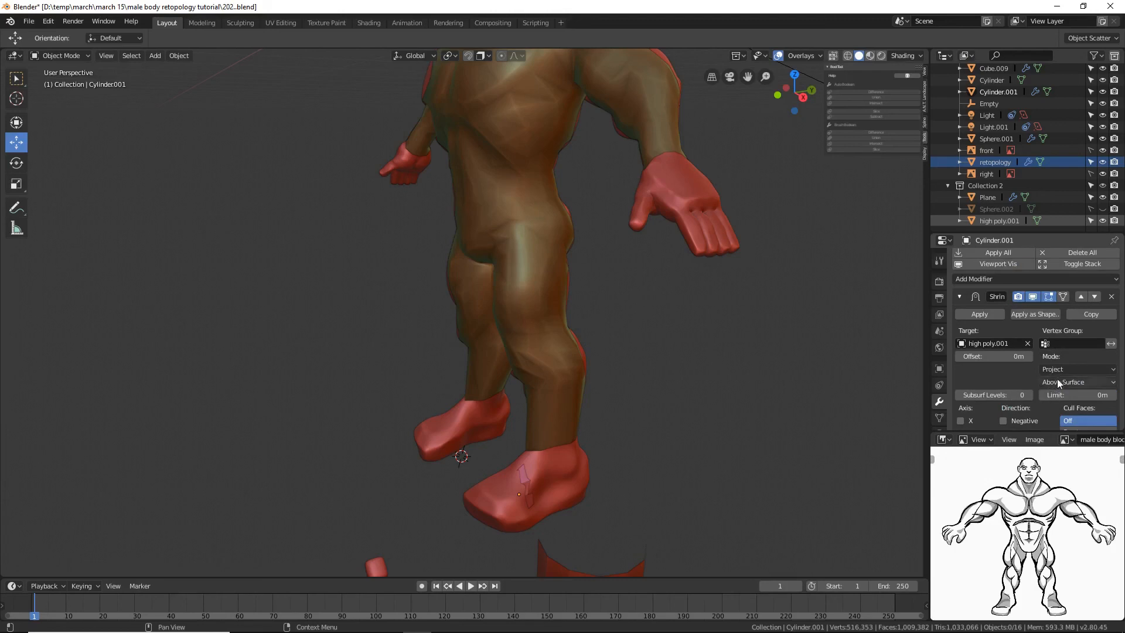
pyautogui.moveTo(660, 463); pyautogui.dragTo(631, 449, button='middle')
pyautogui.click(522, 476)
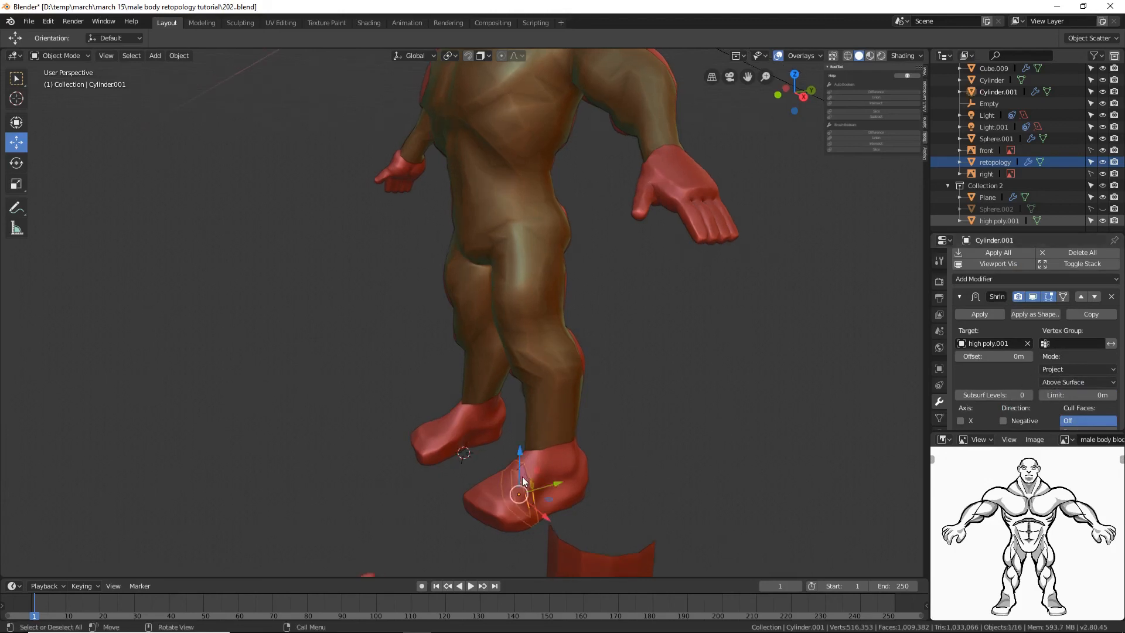
pyautogui.moveTo(574, 487); pyautogui.dragTo(690, 479, button='middle')
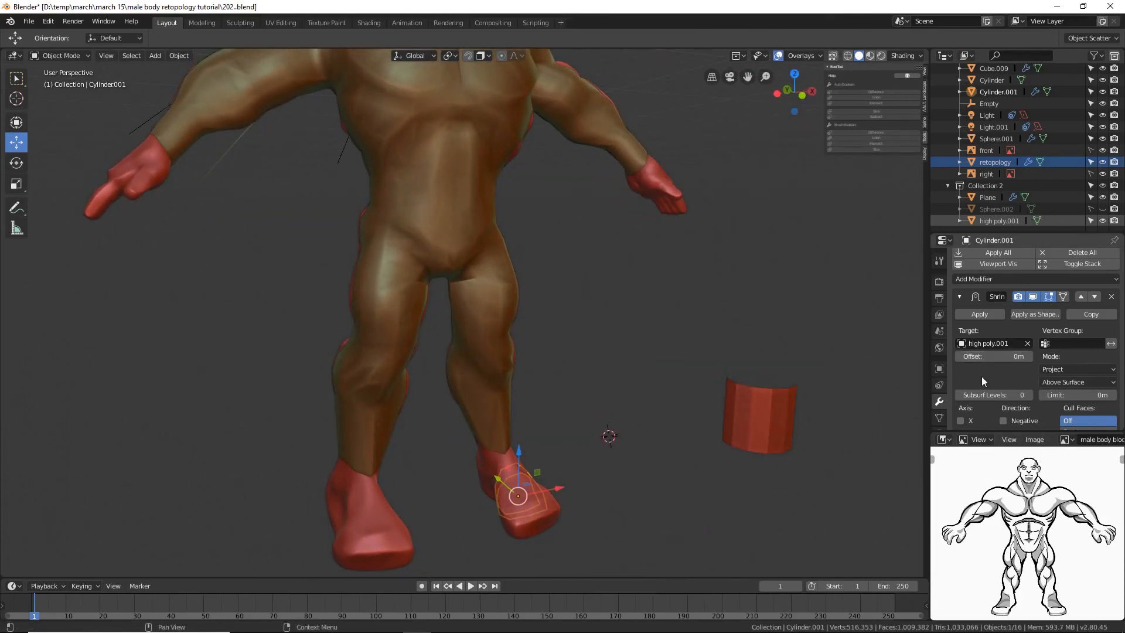
pyautogui.click(939, 368)
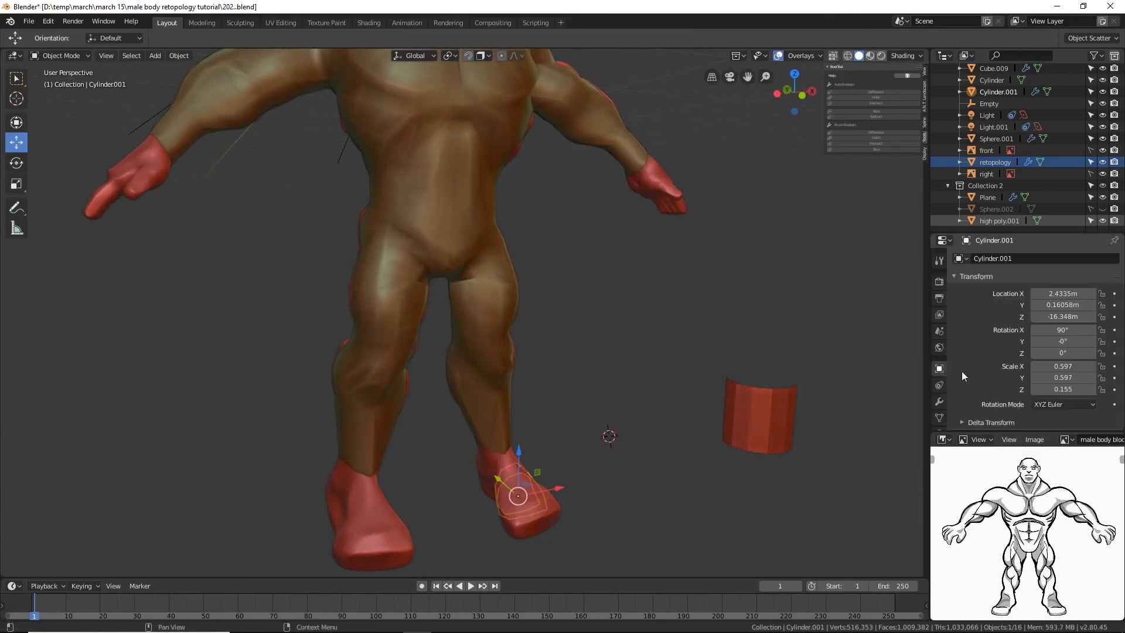
pyautogui.scroll(-4, 993, 389)
pyautogui.scroll(-3, 992, 389)
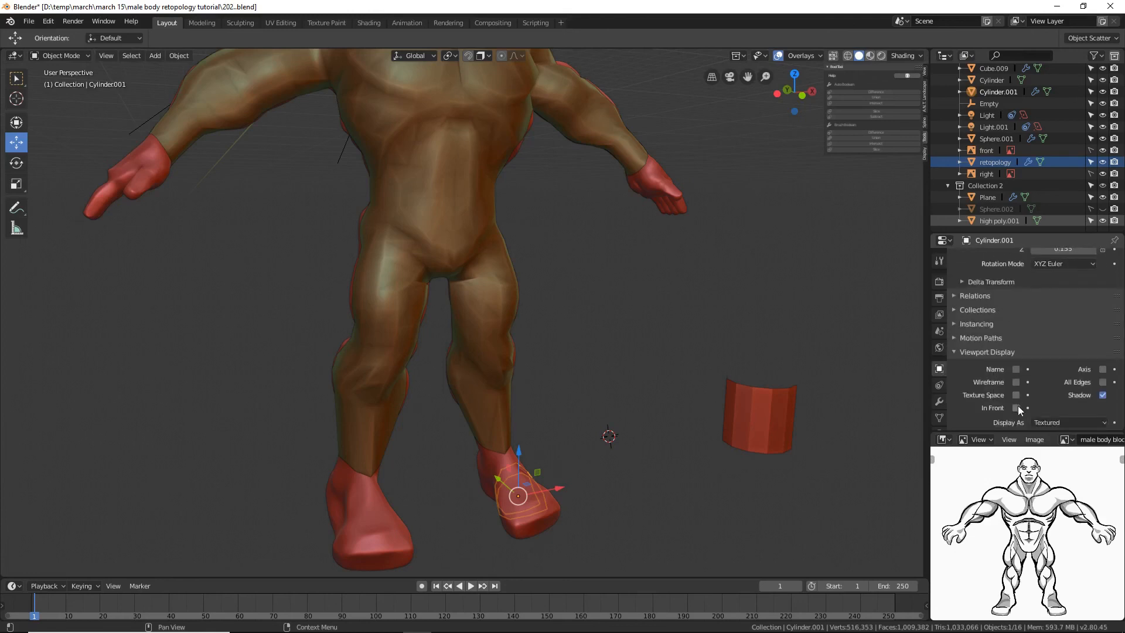
pyautogui.click(1016, 407)
# Step: Move the ring about 0.116 m along Y on the foot and apply its Shrinkwrap modifier
pyautogui.moveTo(708, 423); pyautogui.dragTo(556, 430, button='middle')
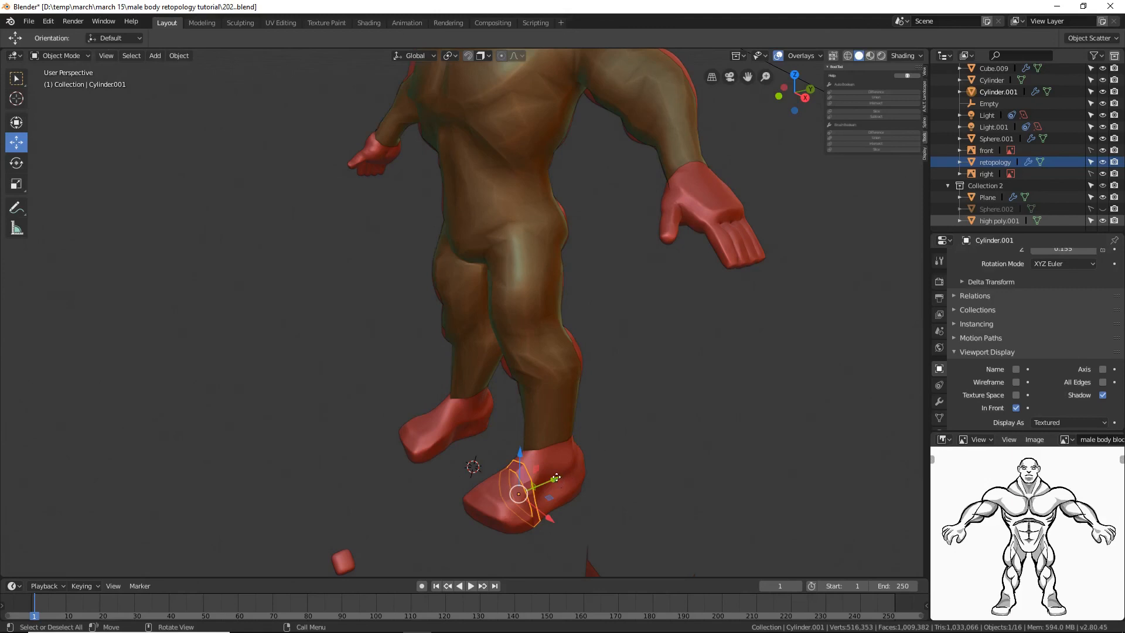
pyautogui.moveTo(556, 478); pyautogui.dragTo(560, 476)
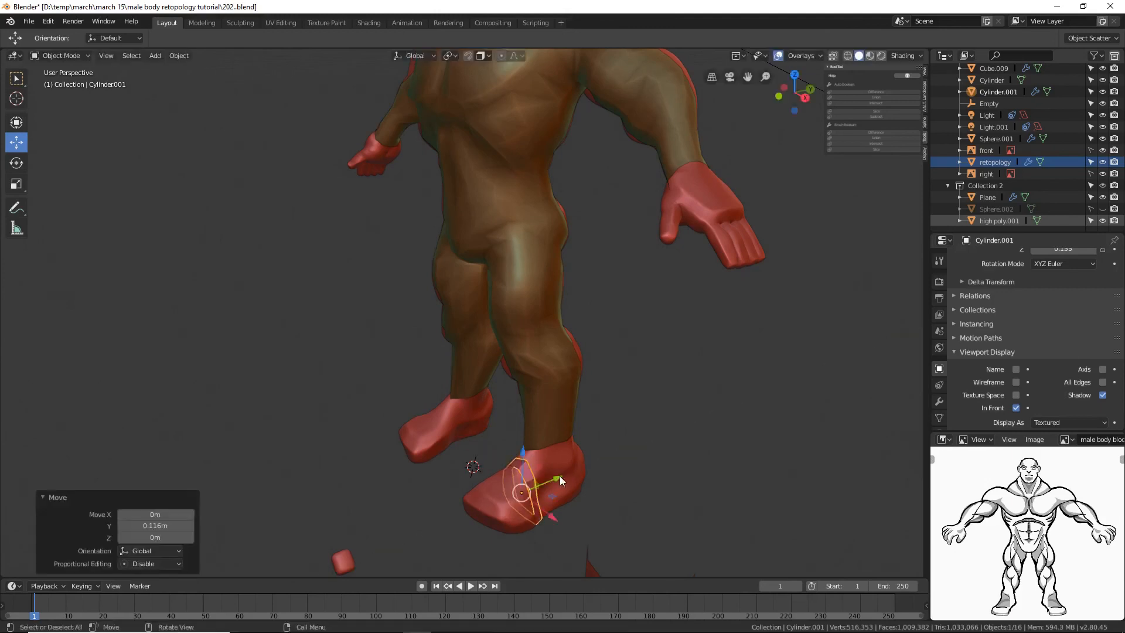
pyautogui.moveTo(560, 475); pyautogui.dragTo(605, 458, button='middle')
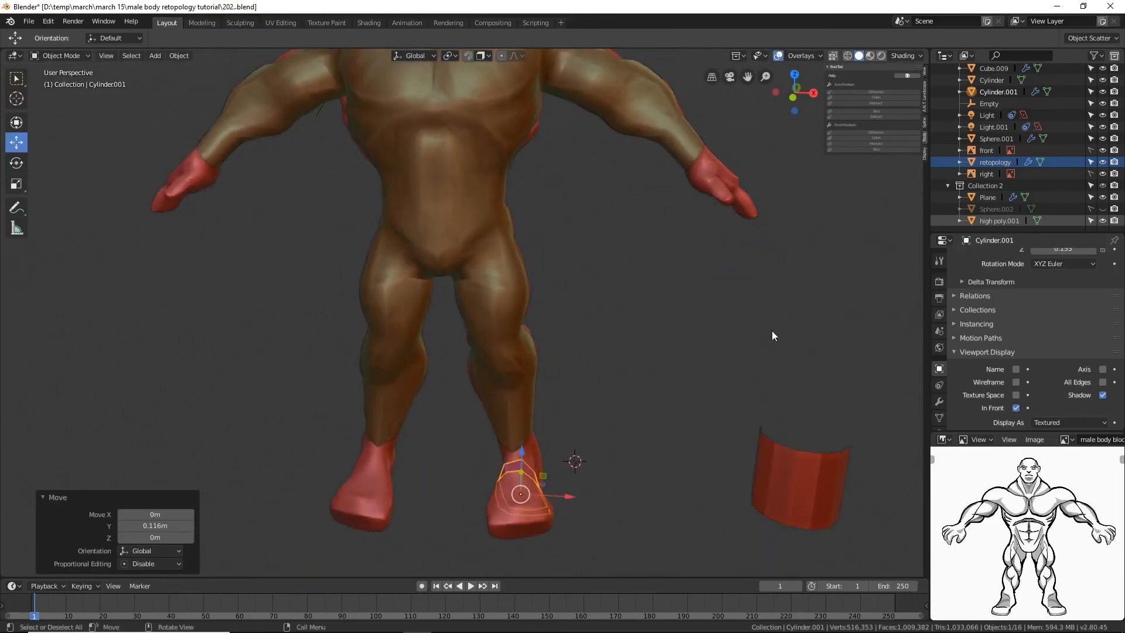
pyautogui.click(938, 401)
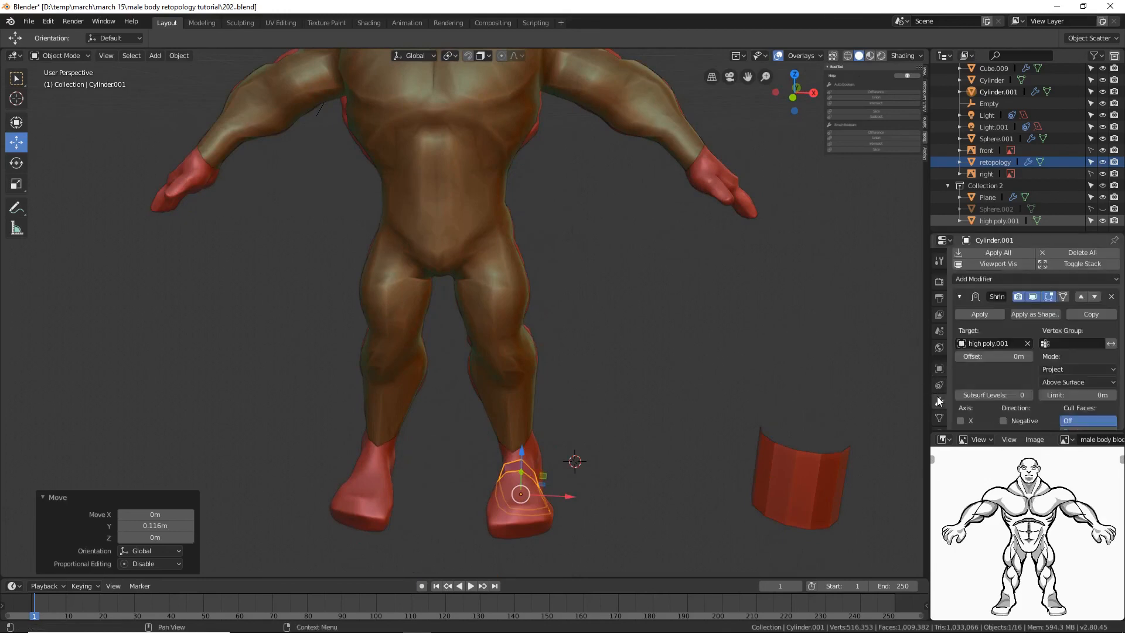
pyautogui.click(974, 315)
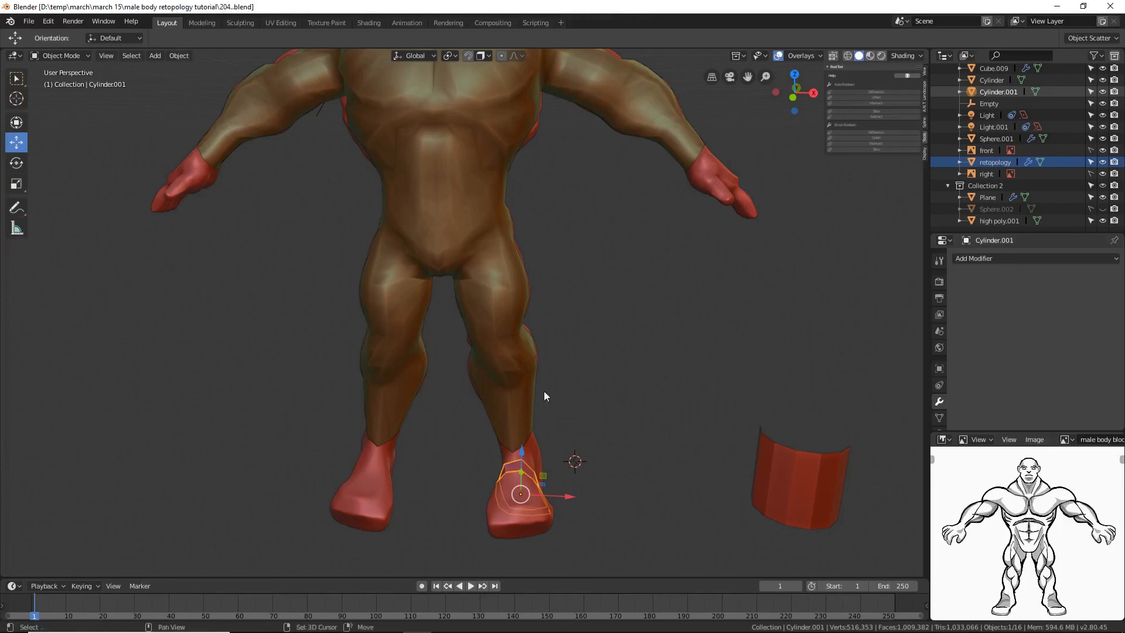
# Step: Join the ring into the retopology mesh, deselect everything, and save the file as 205
pyautogui.keyDown('shift'); pyautogui.click(521, 396); pyautogui.keyUp('shift')
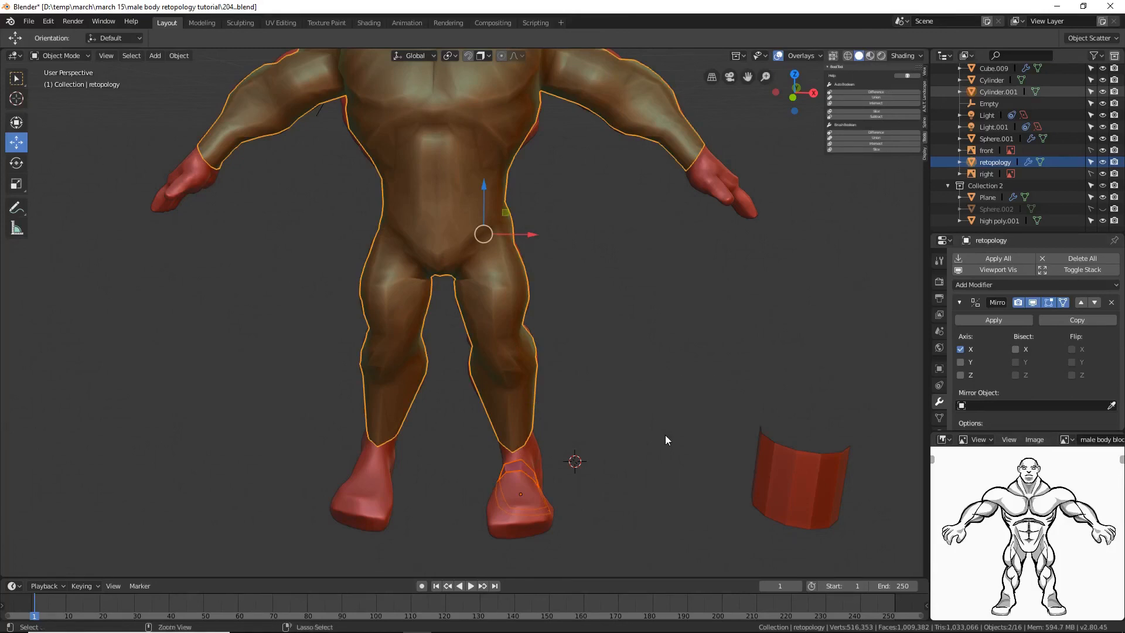
pyautogui.hotkey('ctrl', 'j')
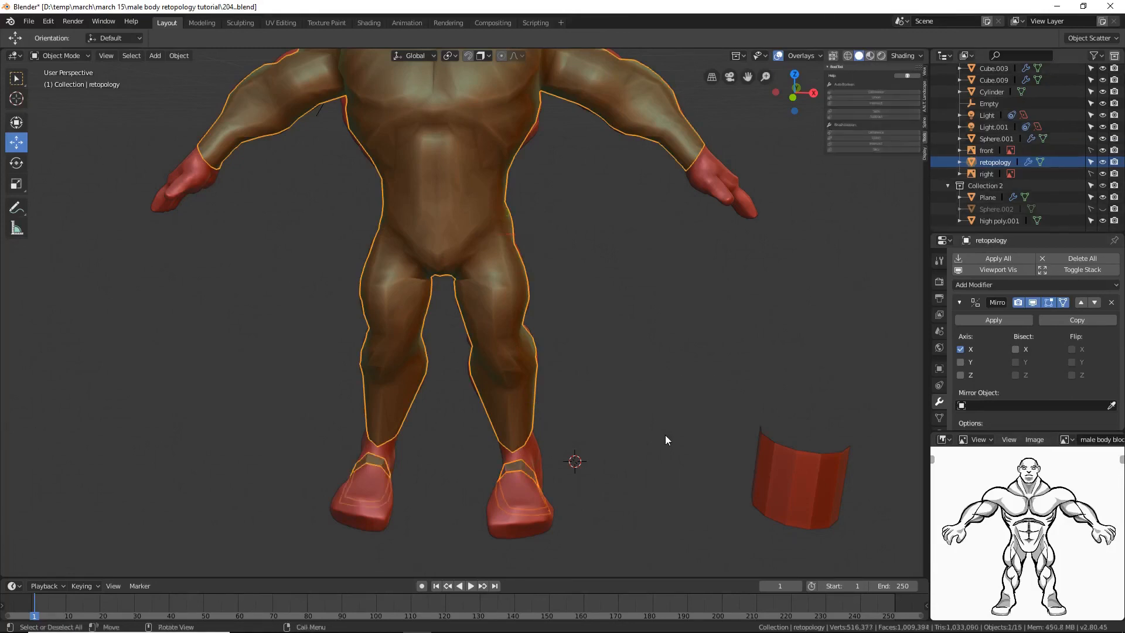
pyautogui.click(660, 522)
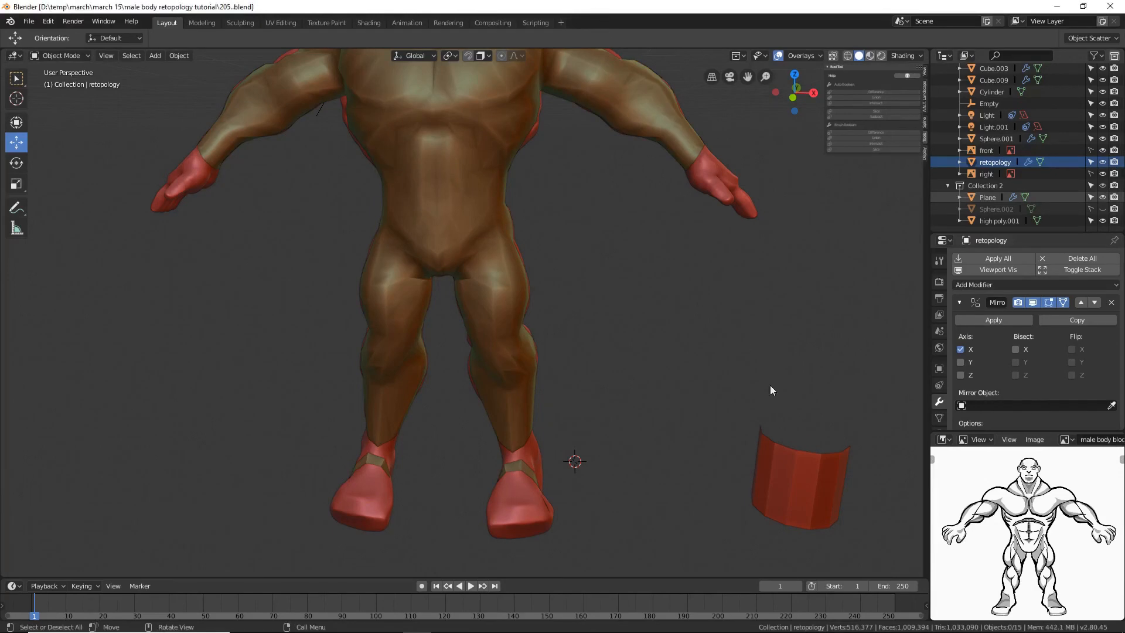
# Step: Move the remaining cylinder about -4.26 m along X, flatten it to about 0.28 along Z, and save the file as 206
pyautogui.click(813, 486)
pyautogui.moveTo(847, 473); pyautogui.dragTo(677, 468)
pyautogui.press('s')
pyautogui.press('z')
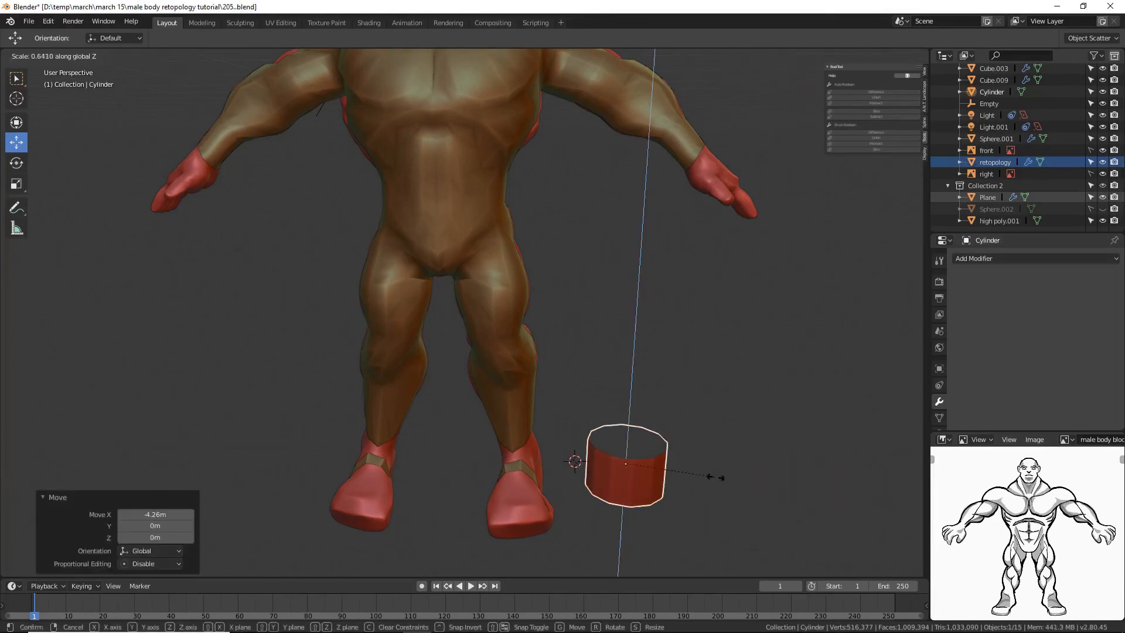
pyautogui.click(665, 468)
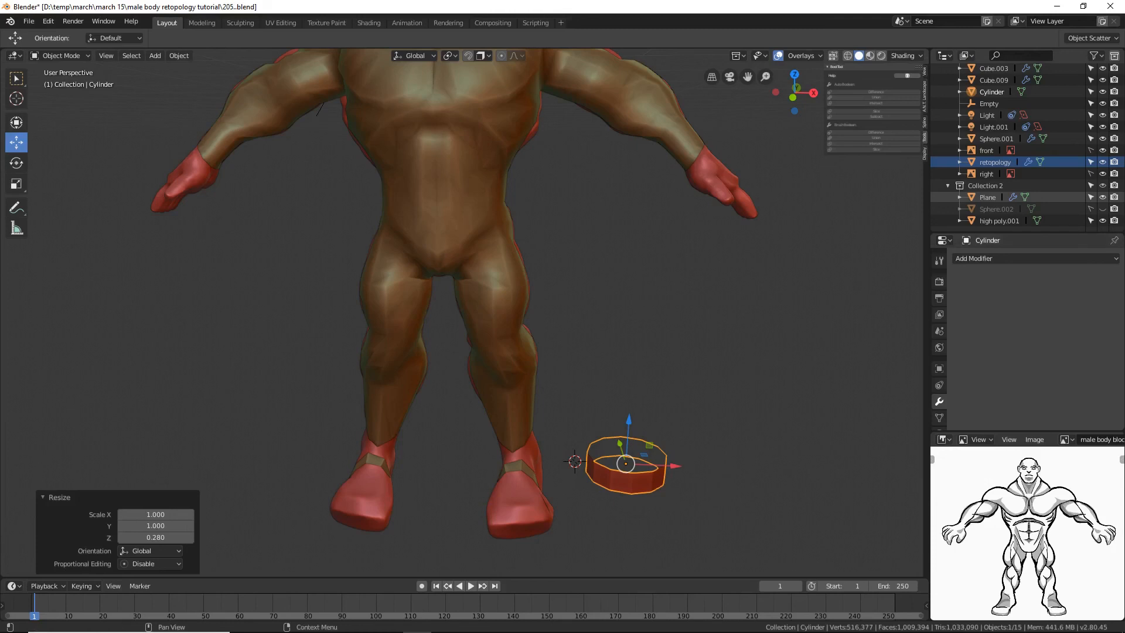
pyautogui.hotkey('ctrl', 'alt', 's')
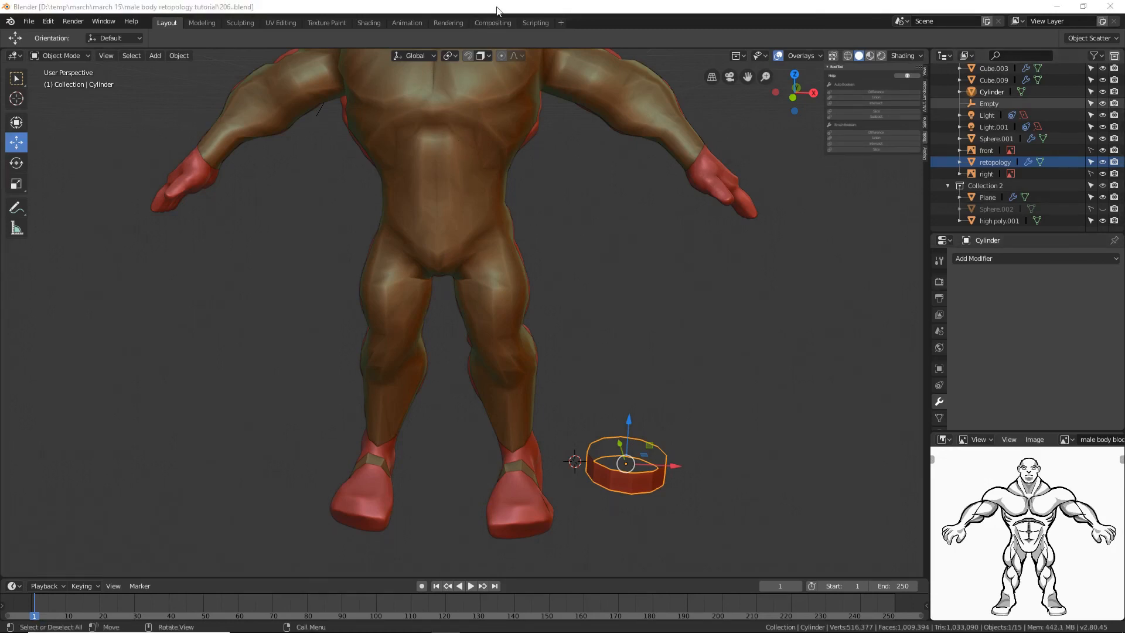
# Step: Move the flattened cylinder about -2.9 m along Z and shift it horizontally into the front part of the foot
pyautogui.moveTo(658, 439); pyautogui.dragTo(671, 376, button='middle')
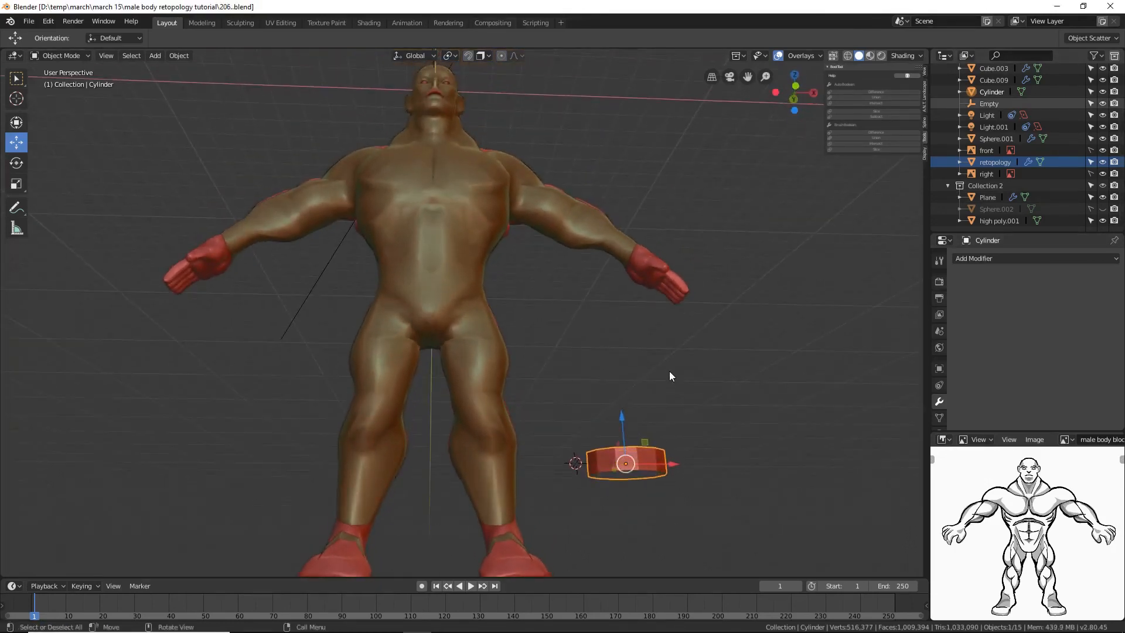
pyautogui.keyDown('shift'); pyautogui.moveTo(691, 432); pyautogui.dragTo(609, 356, button='middle'); pyautogui.keyUp('shift')
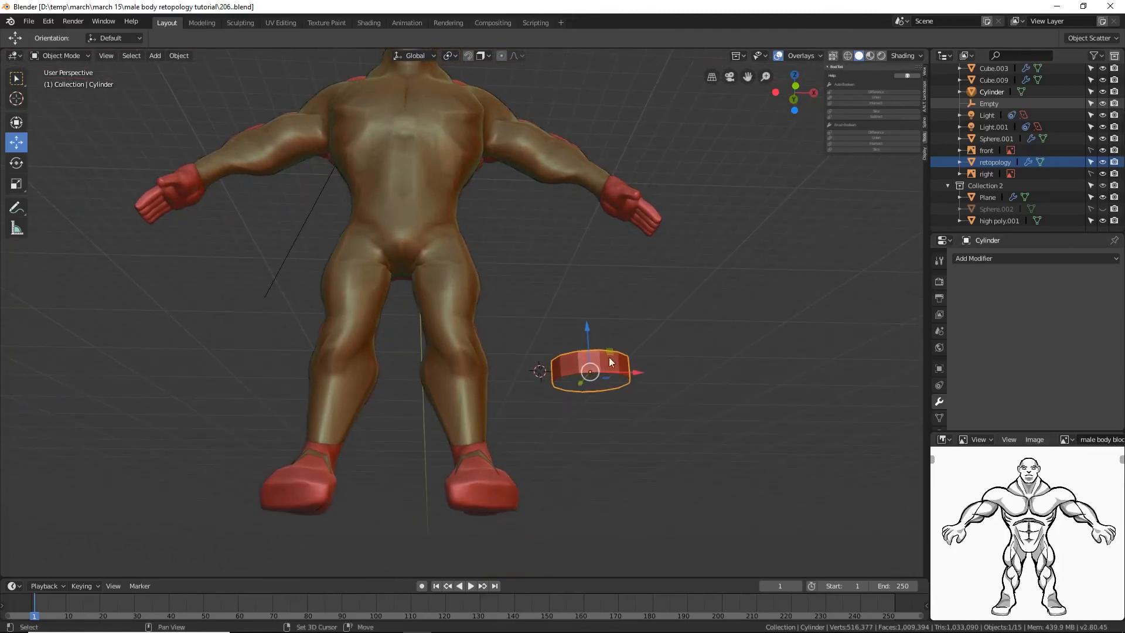
pyautogui.moveTo(587, 324); pyautogui.dragTo(587, 438)
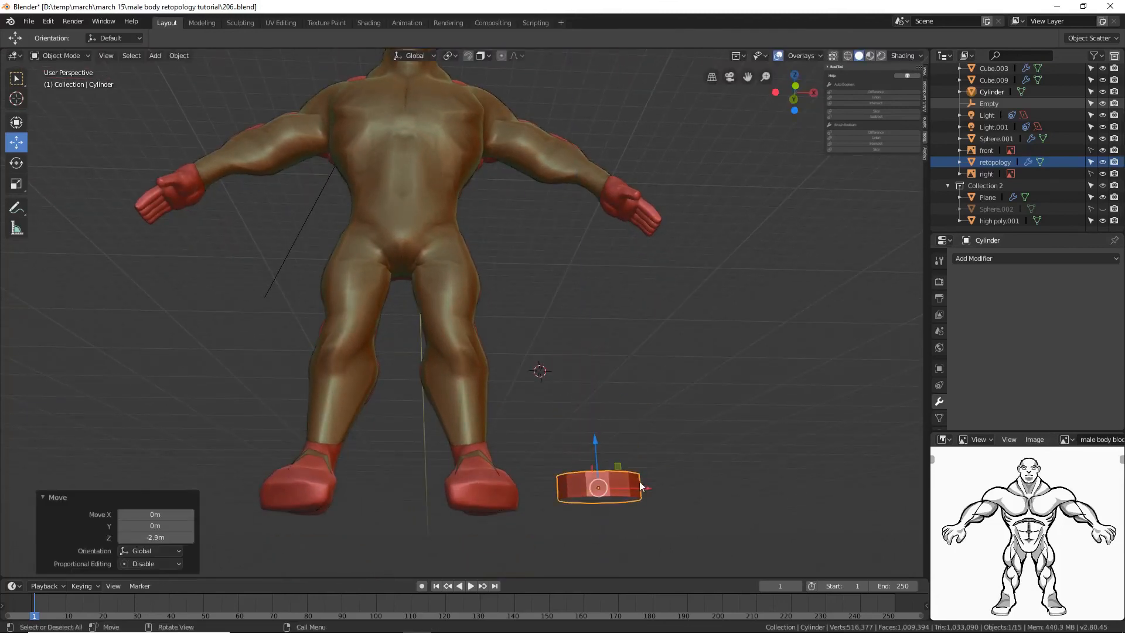
pyautogui.moveTo(641, 486); pyautogui.dragTo(550, 486)
pyautogui.moveTo(549, 486); pyautogui.dragTo(523, 474, button='middle')
pyautogui.moveTo(523, 474); pyautogui.dragTo(681, 488)
# Step: Scale the flattened cylinder uniformly to about 0.691 to fit inside the foot, and save the file as 207
pyautogui.press('s')
pyautogui.click(639, 487)
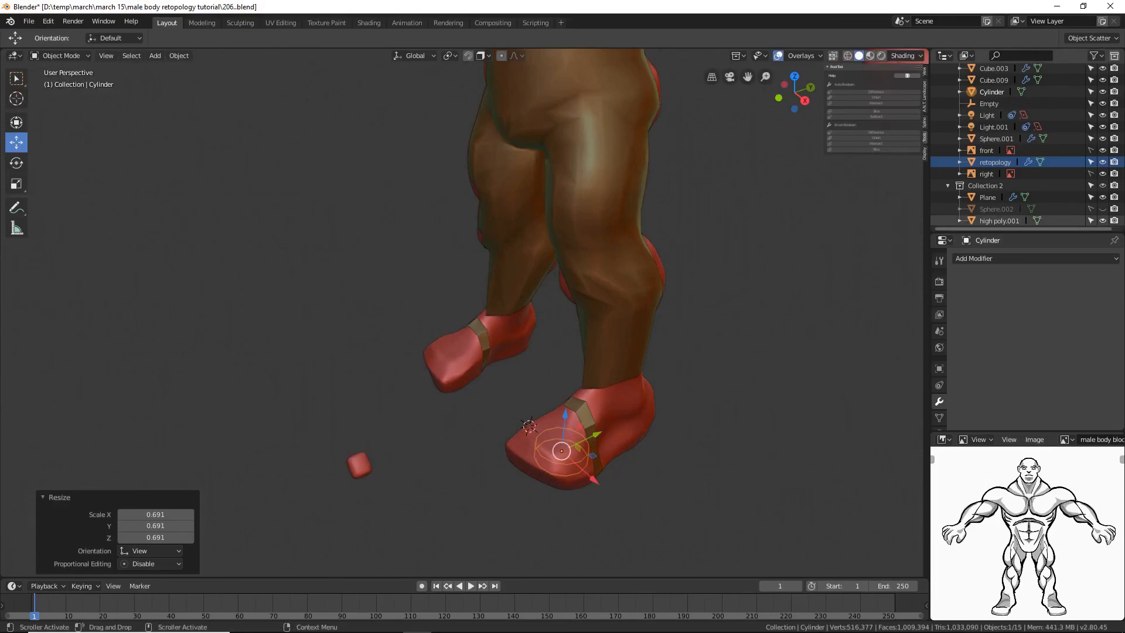
pyautogui.hotkey('ctrl', 'alt', 's')
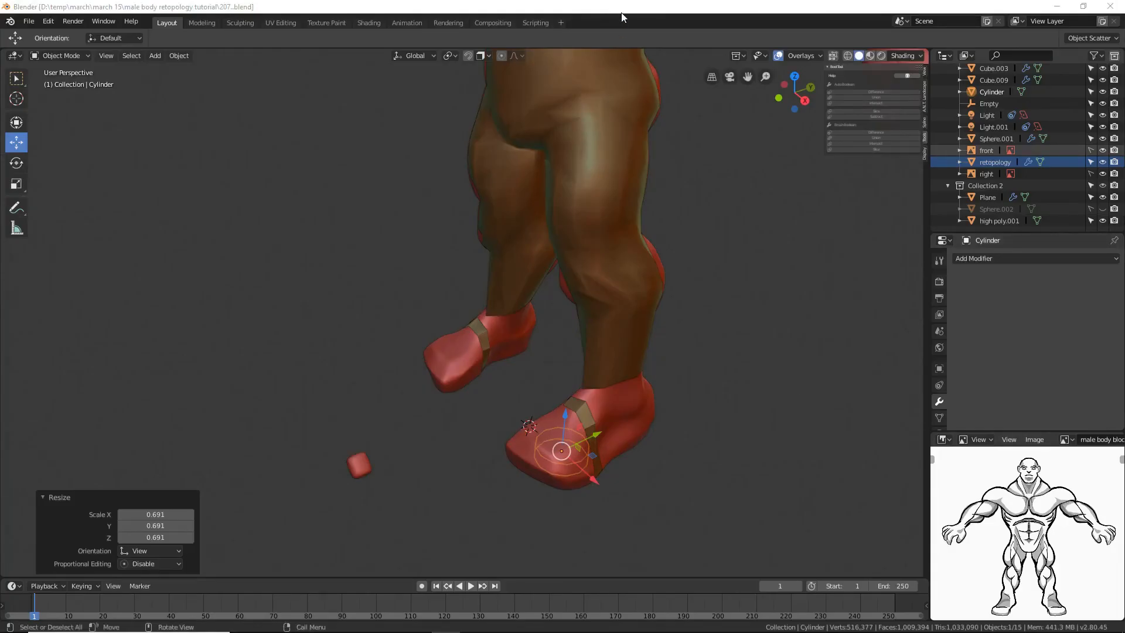
# Step: Add a Shrinkwrap modifier to the flattened cylinder with mode Project and snap mode Above Surface
pyautogui.moveTo(695, 459); pyautogui.dragTo(753, 427, button='middle')
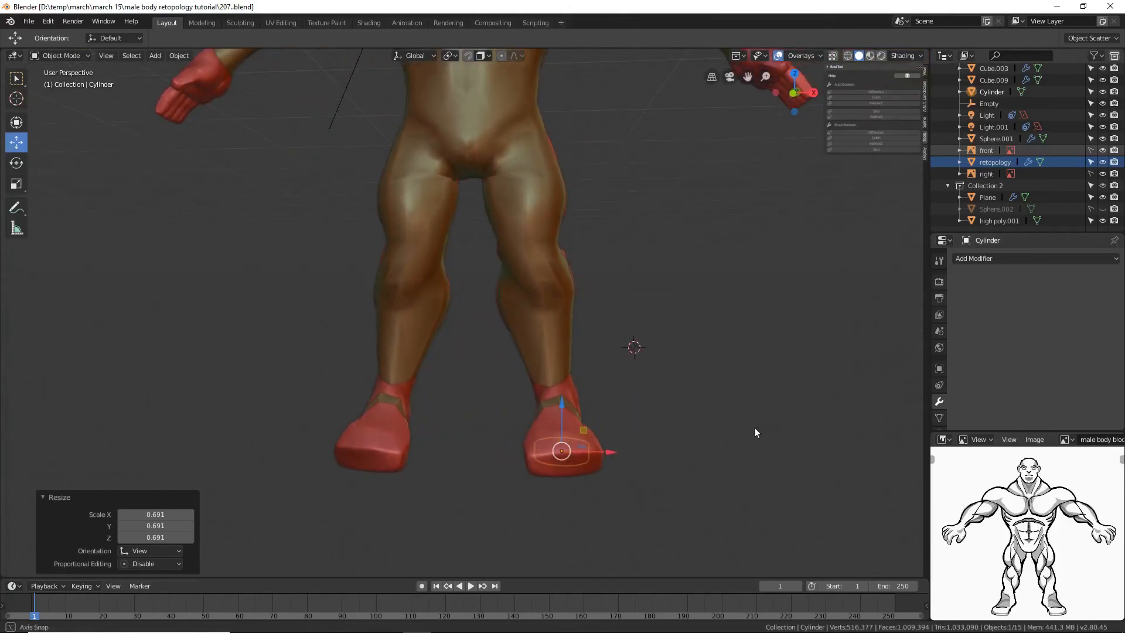
pyautogui.click(1028, 259)
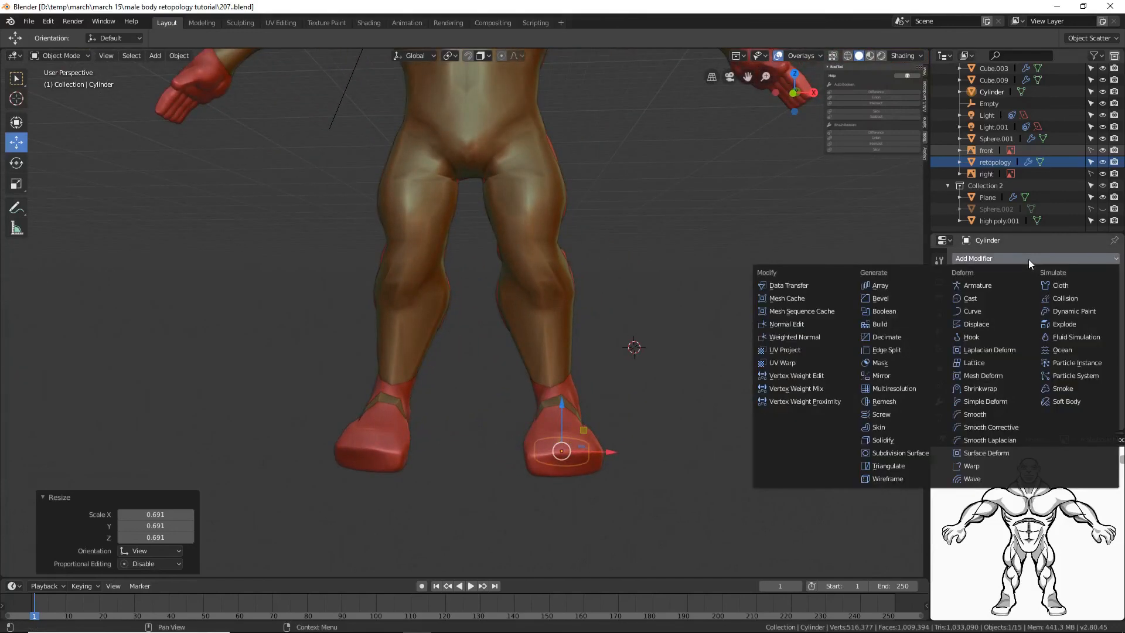
pyautogui.click(1012, 388)
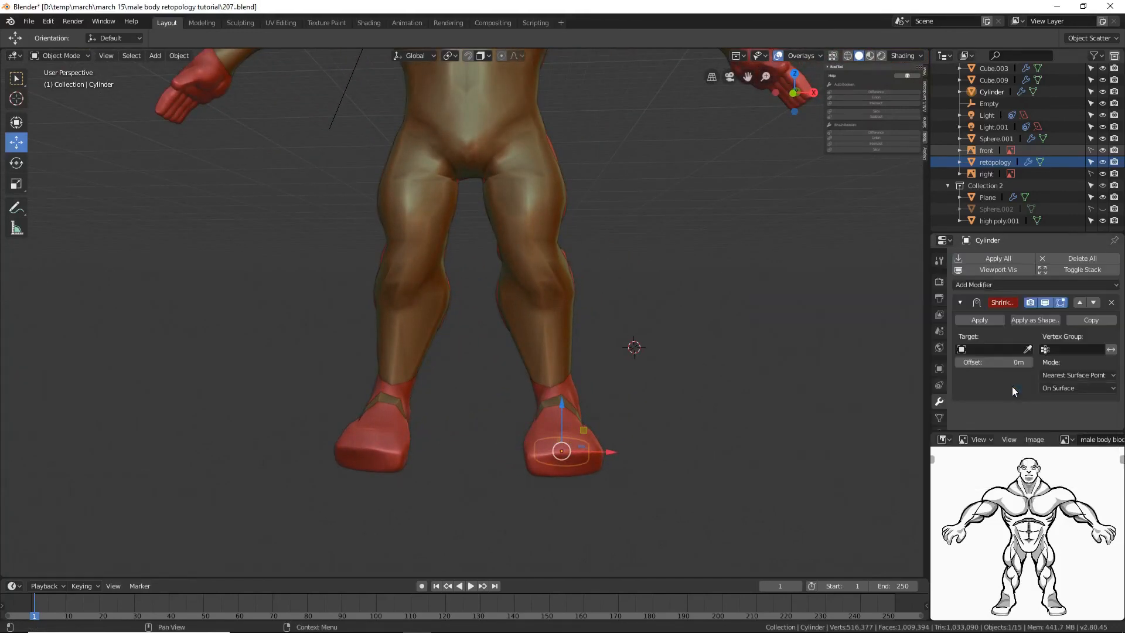
pyautogui.click(1087, 376)
pyautogui.click(1083, 403)
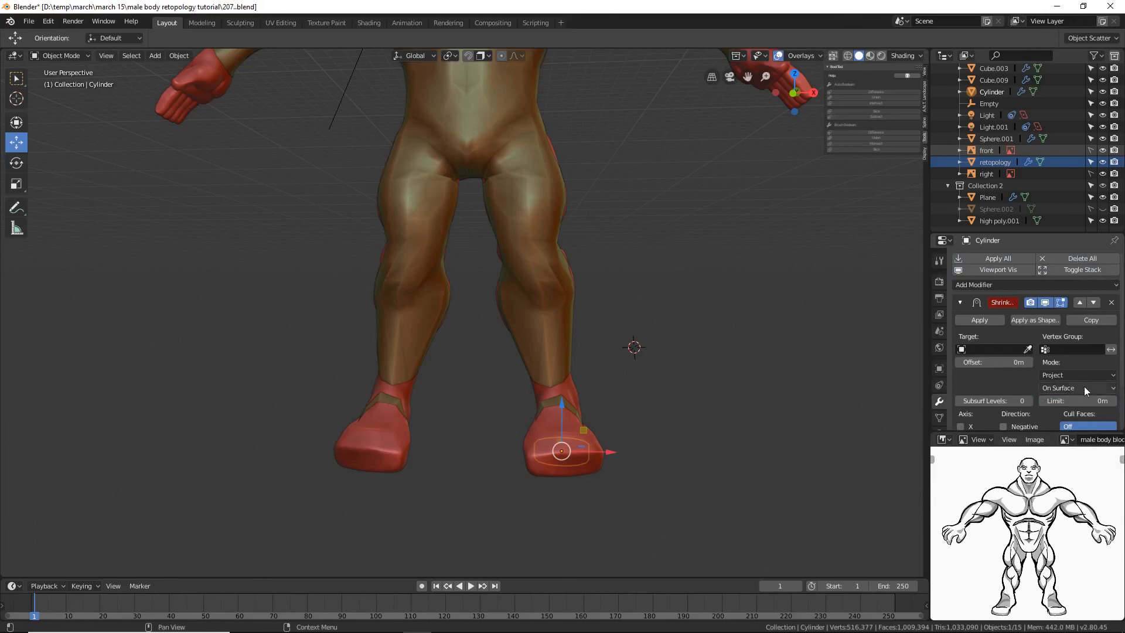
pyautogui.click(1101, 388)
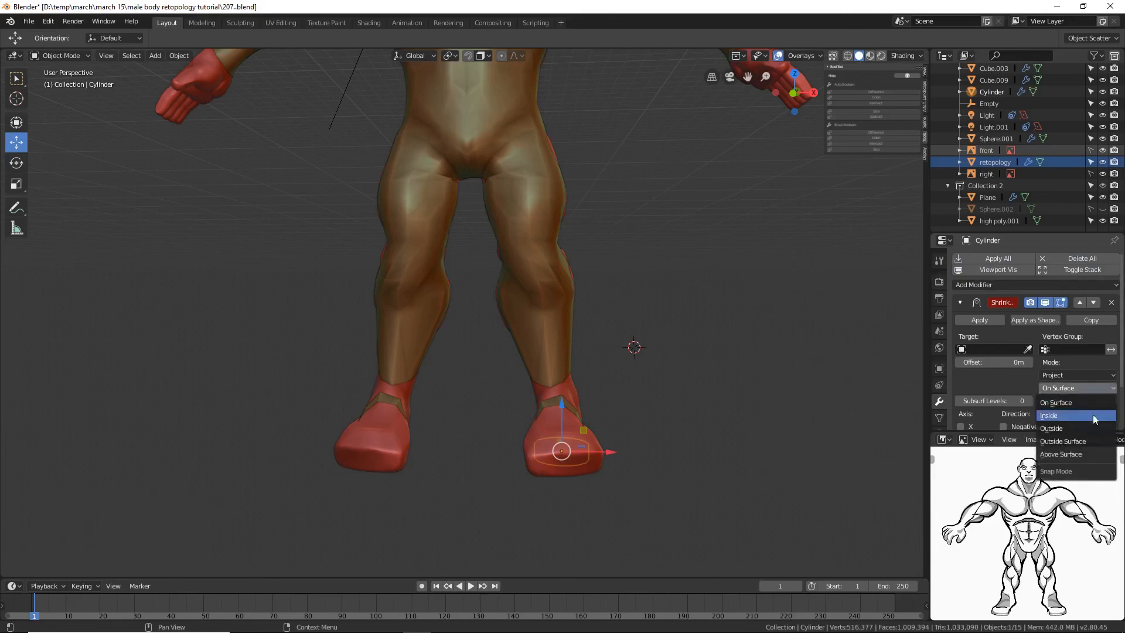
pyautogui.click(1081, 453)
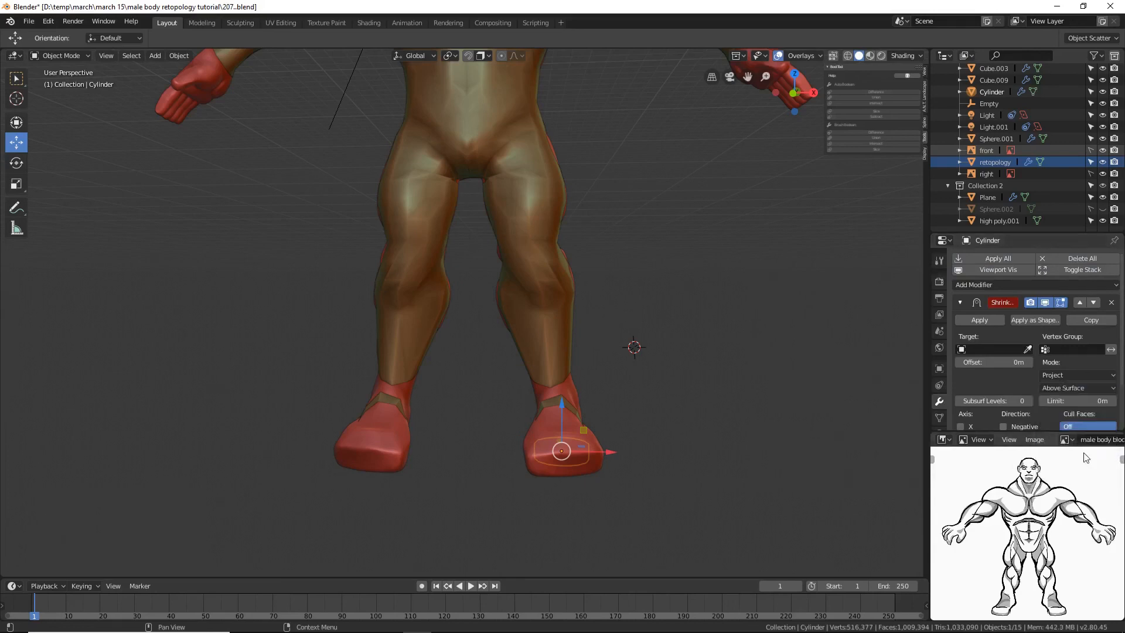
# Step: Pick the high poly.001 mesh as the cylinder's Shrinkwrap target and save the file as 208
pyautogui.click(1028, 350)
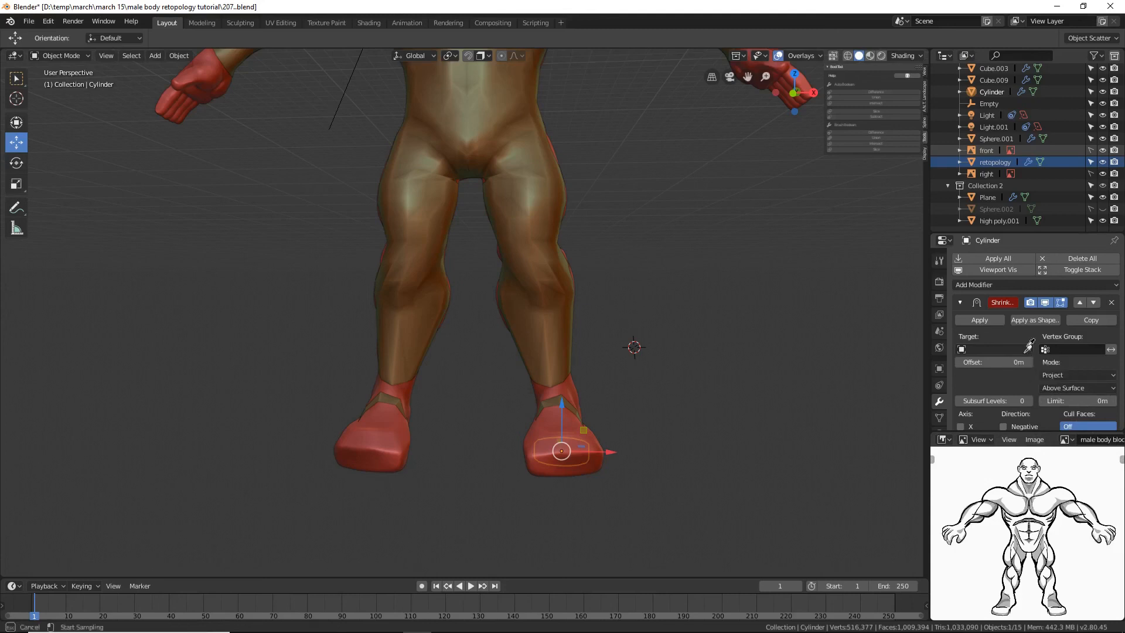
pyautogui.click(575, 386)
pyautogui.moveTo(736, 426); pyautogui.dragTo(638, 423, button='middle')
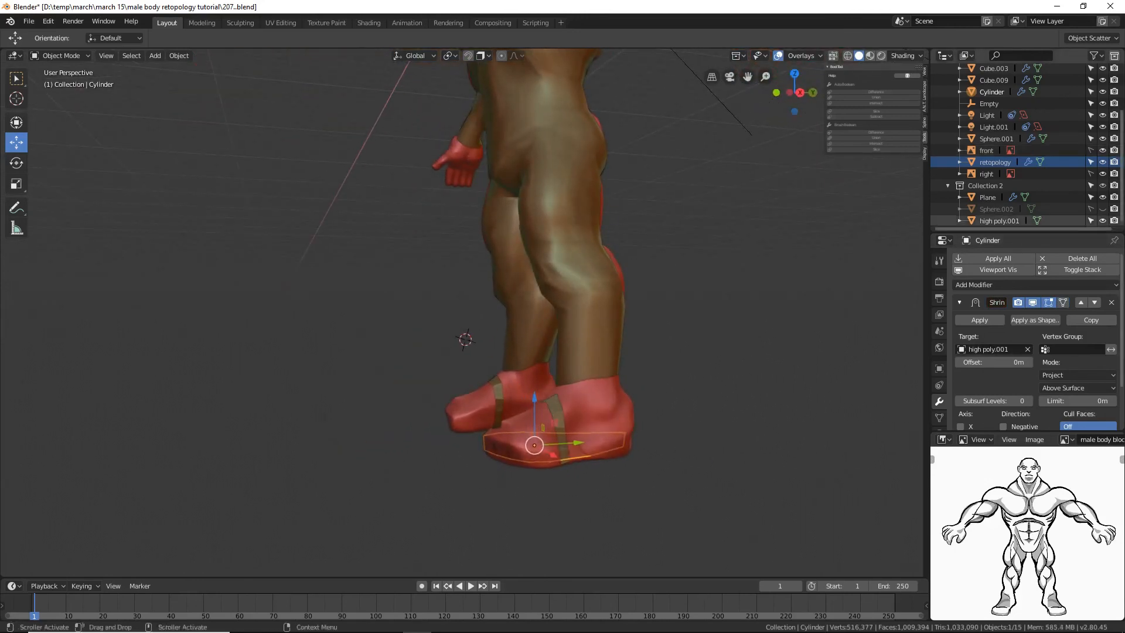
pyautogui.hotkey('ctrl', 'alt', 's')
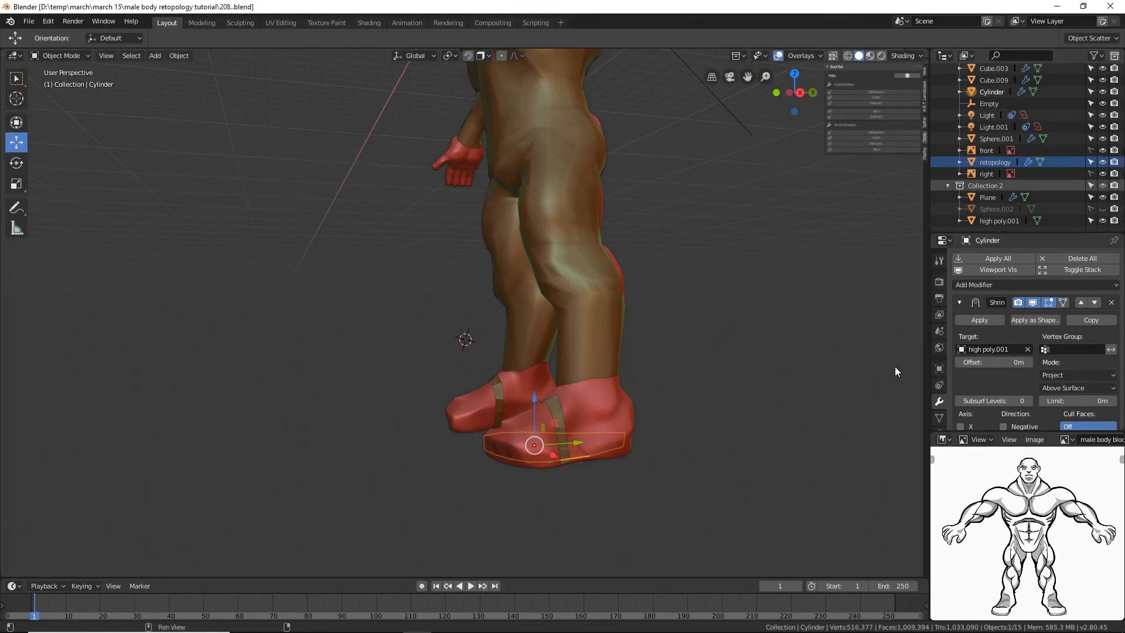
# Step: Apply the cylinder's Shrinkwrap modifier, join the sole ring into the retopology mesh, and save the file as 209
pyautogui.click(970, 320)
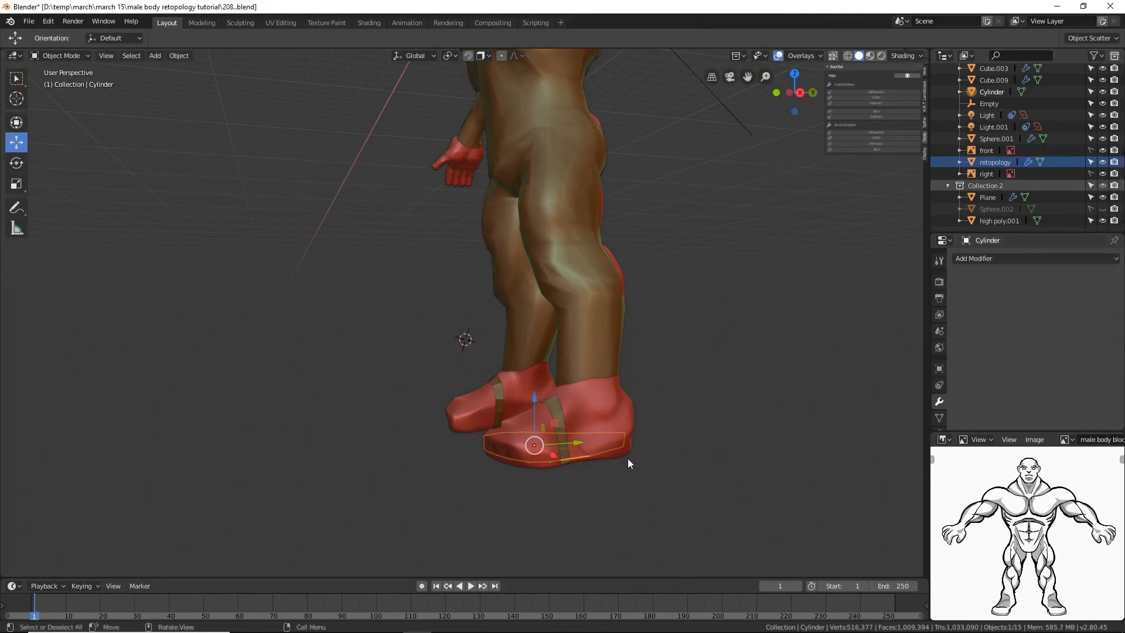
pyautogui.moveTo(627, 462); pyautogui.dragTo(676, 474, button='middle')
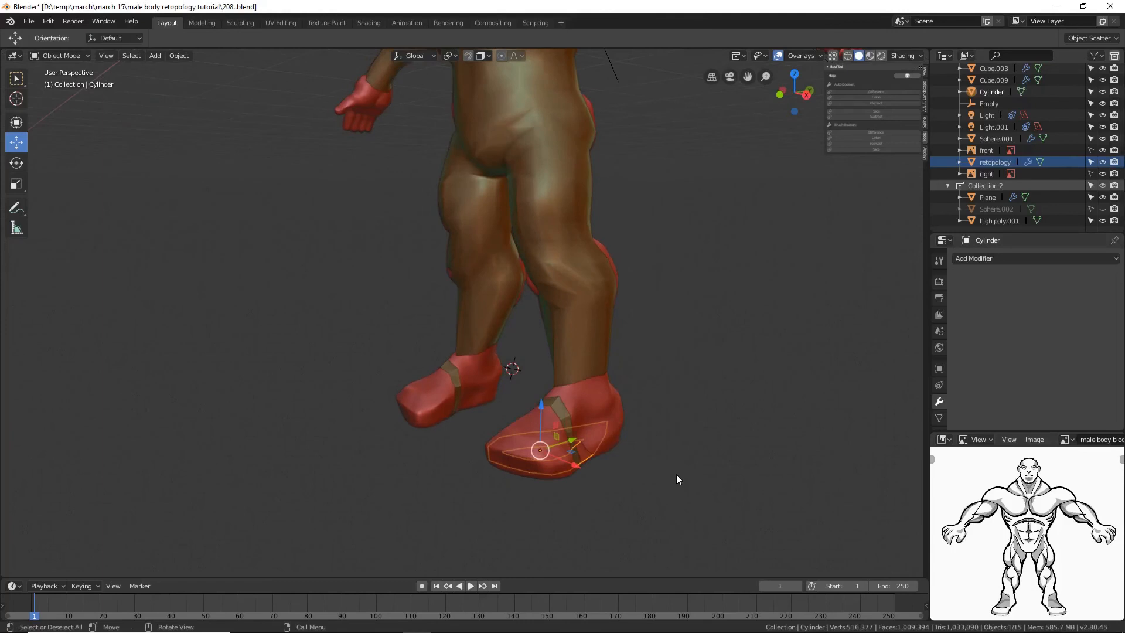
pyautogui.click(593, 335)
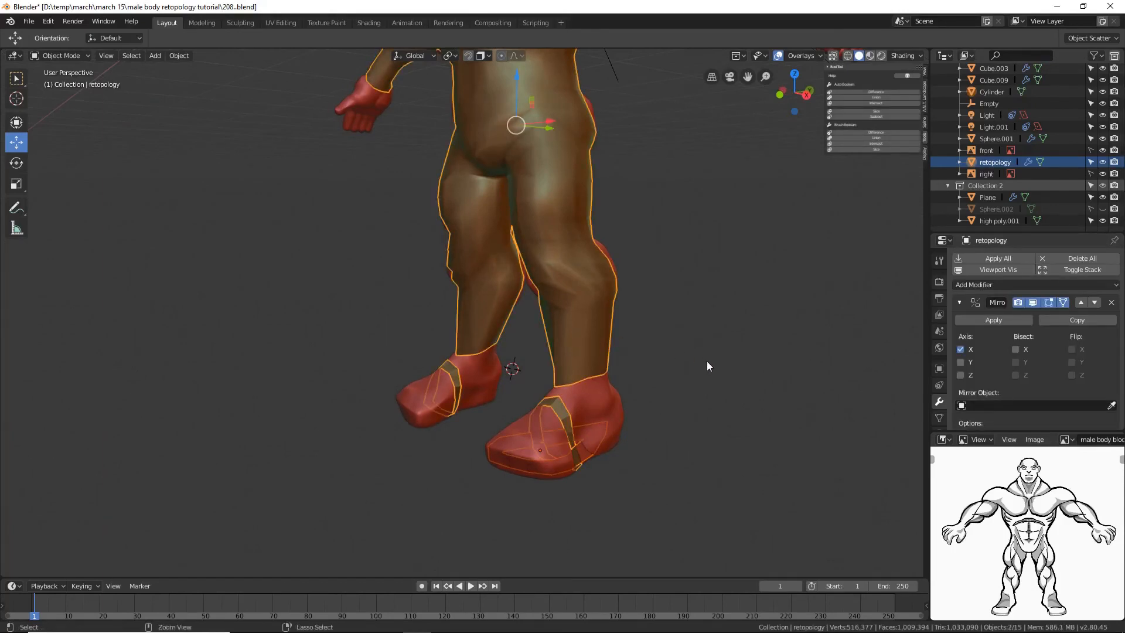
pyautogui.press('ctrl+shift+KP_Subtract')
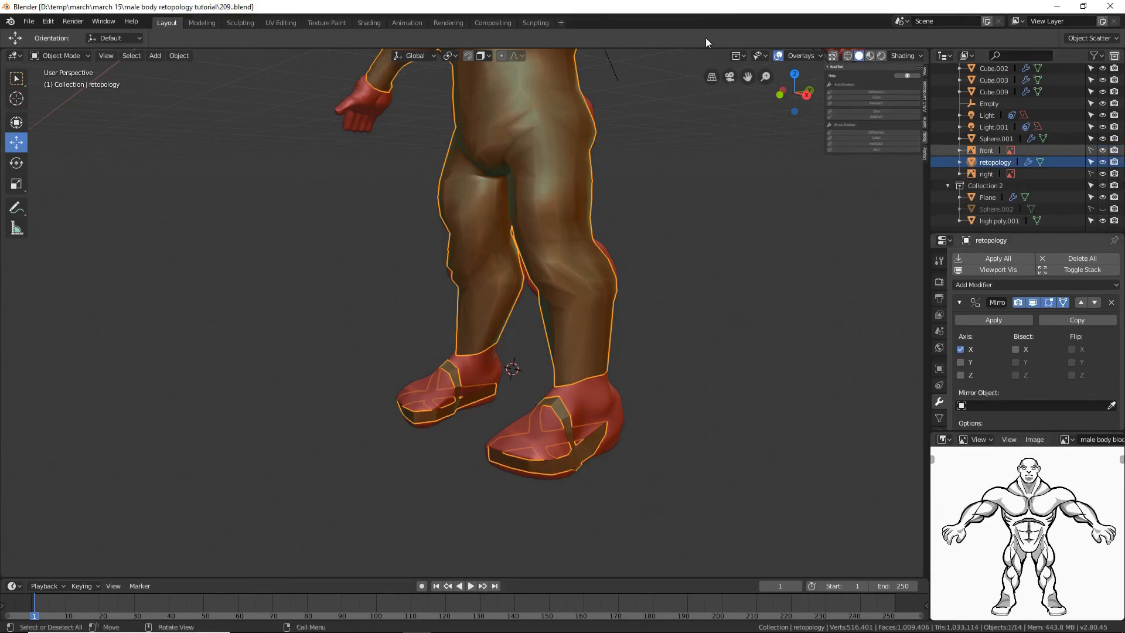
# Step: In Edit Mode, delete the sole ring face just behind the instep ring on the foot's outer side
pyautogui.click(69, 57)
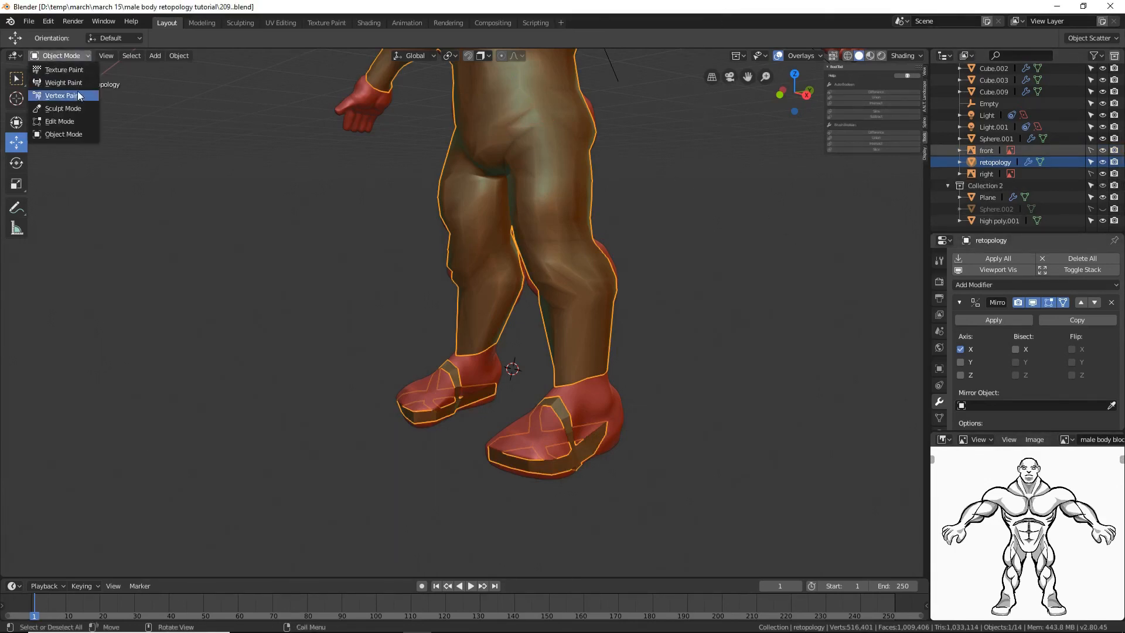
pyautogui.click(84, 121)
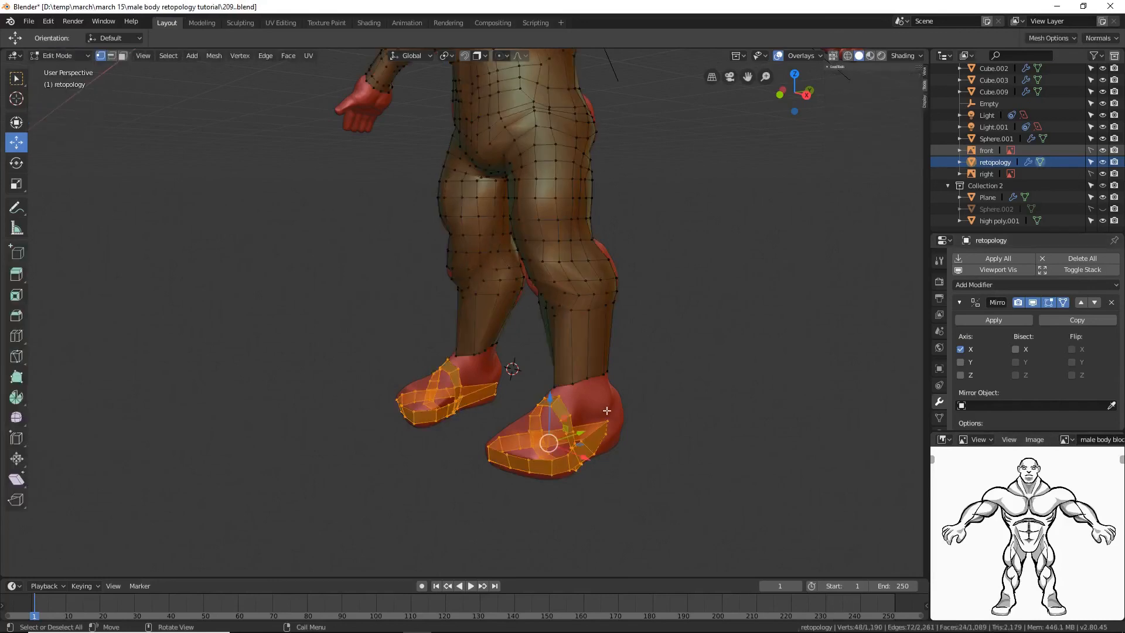
pyautogui.scroll(5, 617, 392)
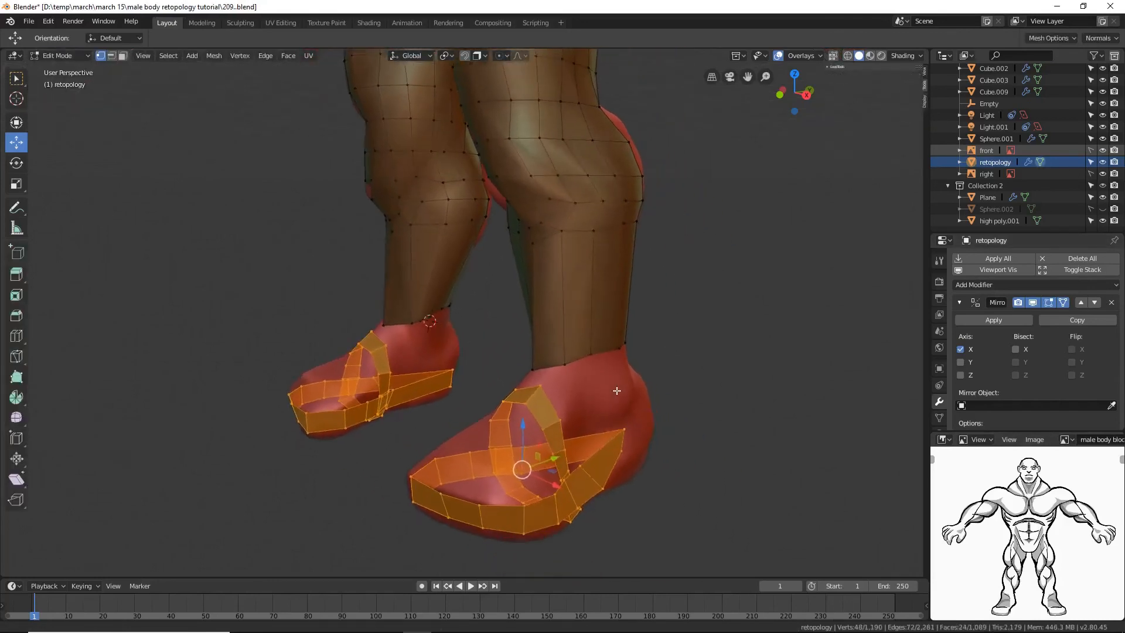
pyautogui.keyDown('shift'); pyautogui.moveTo(617, 391); pyautogui.dragTo(582, 406, button='middle'); pyautogui.keyUp('shift')
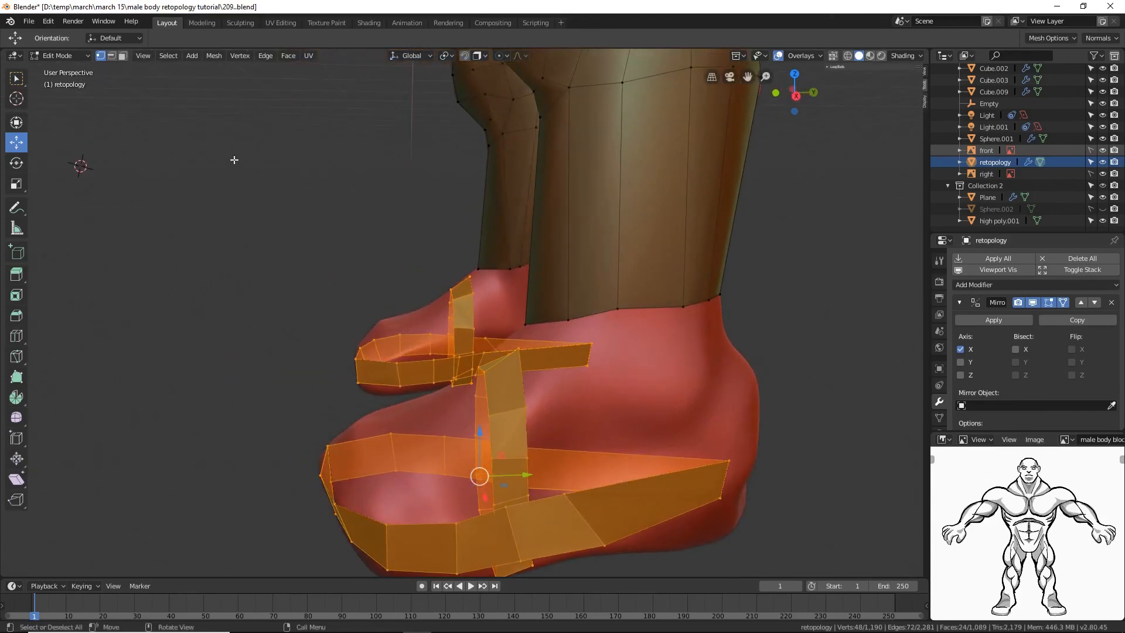
pyautogui.click(122, 56)
pyautogui.click(543, 524)
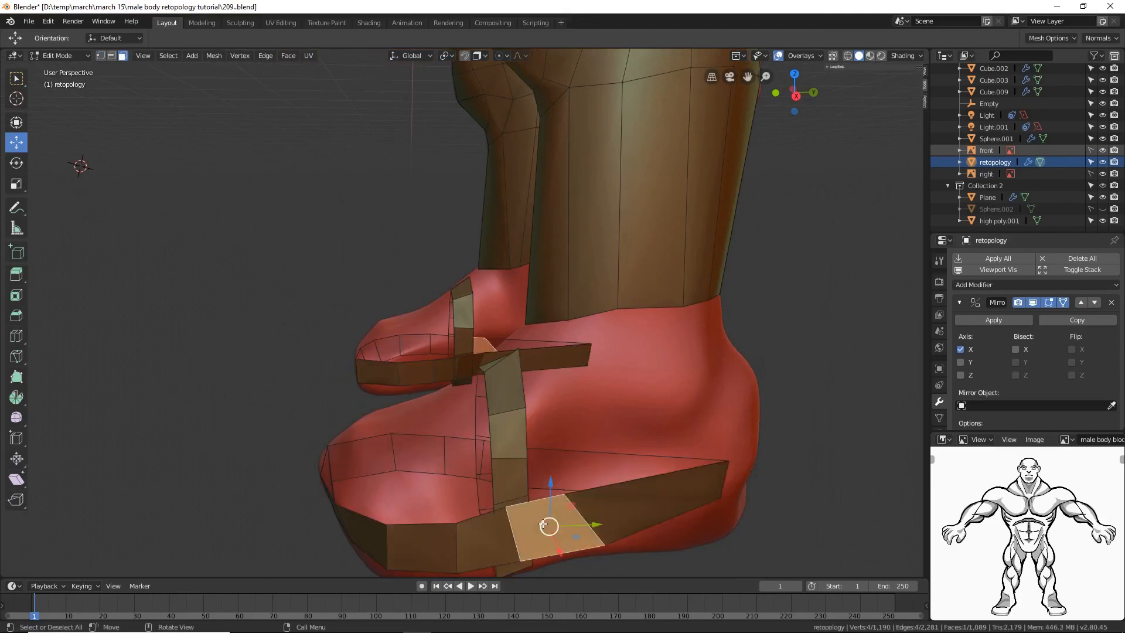
pyautogui.press('x')
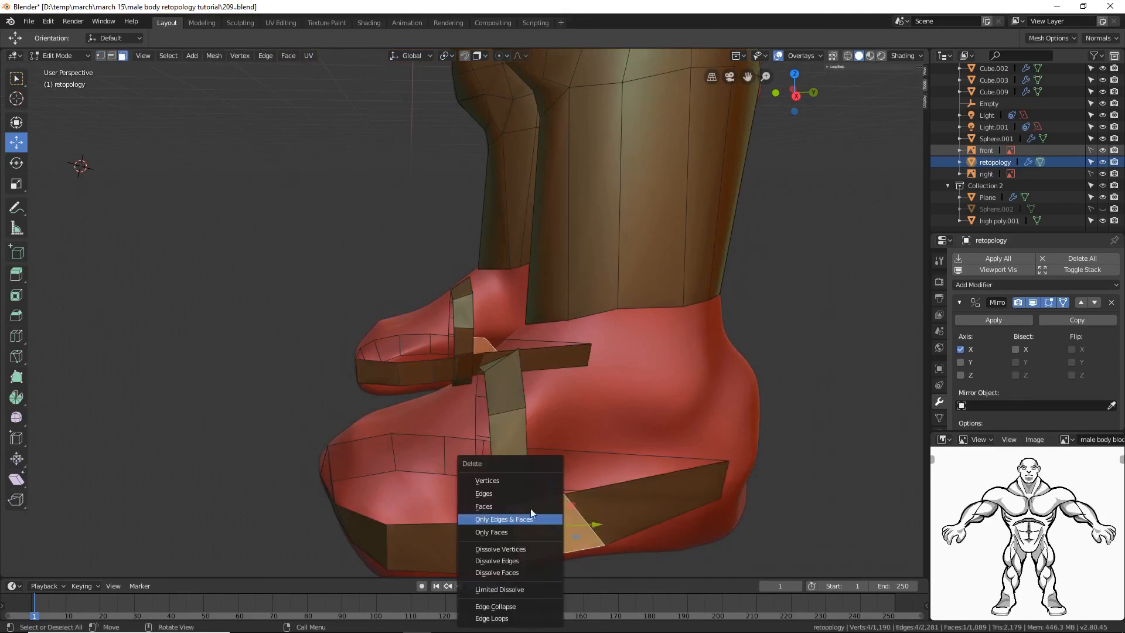
pyautogui.click(529, 505)
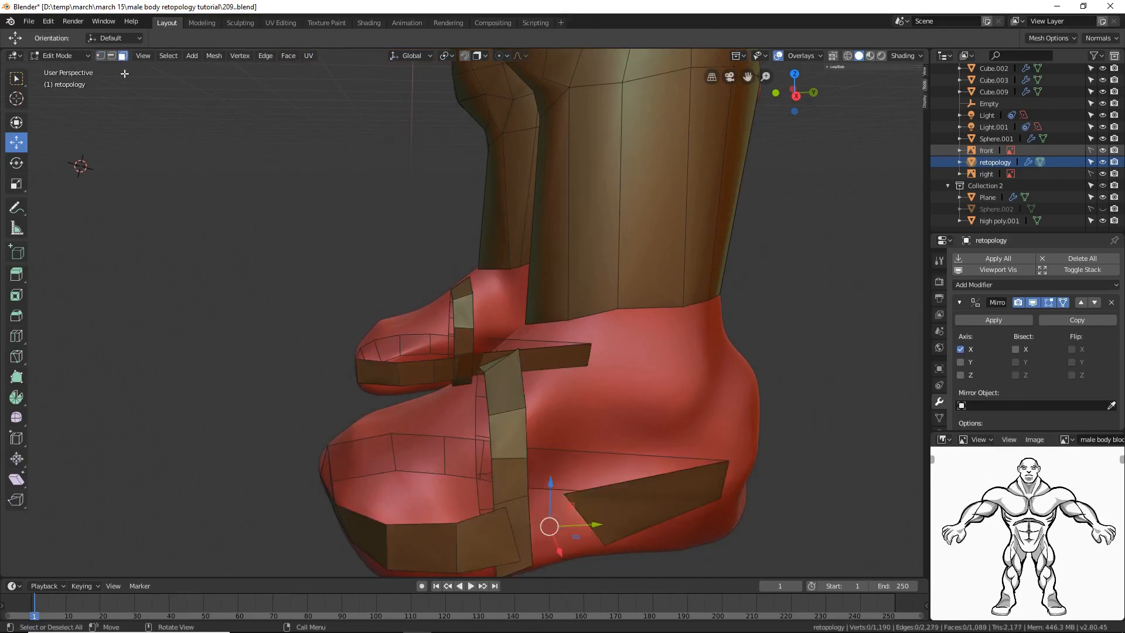
# Step: Move the open edge of the front sole strip about -0.085 m along Y beside the instep ring
pyautogui.press('2')
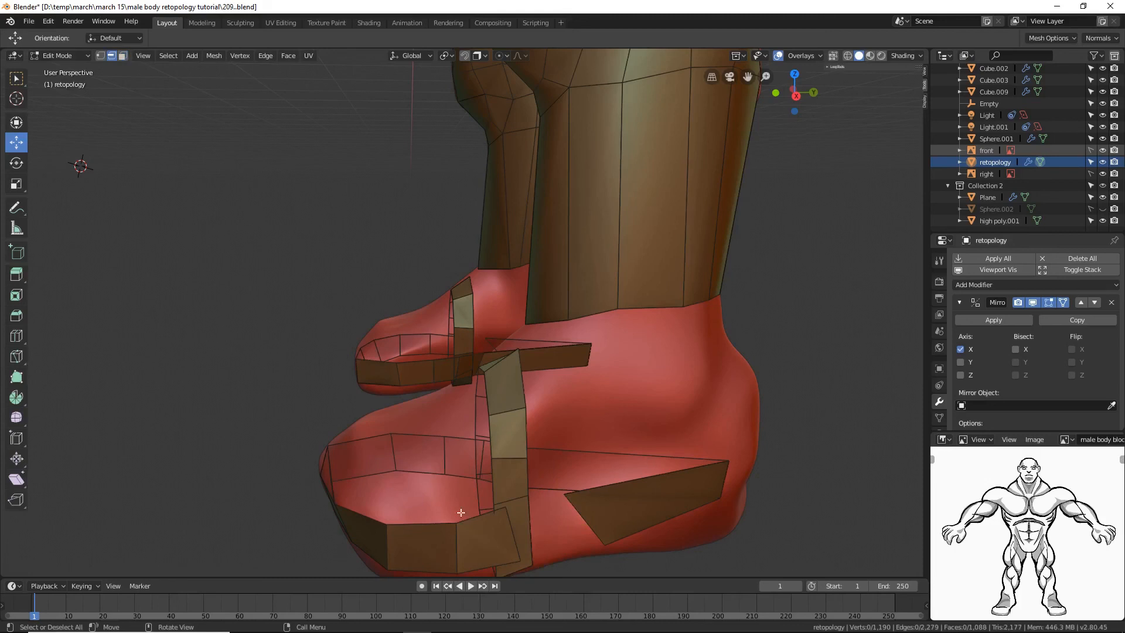
pyautogui.click(509, 530)
pyautogui.press('g')
pyautogui.press('y')
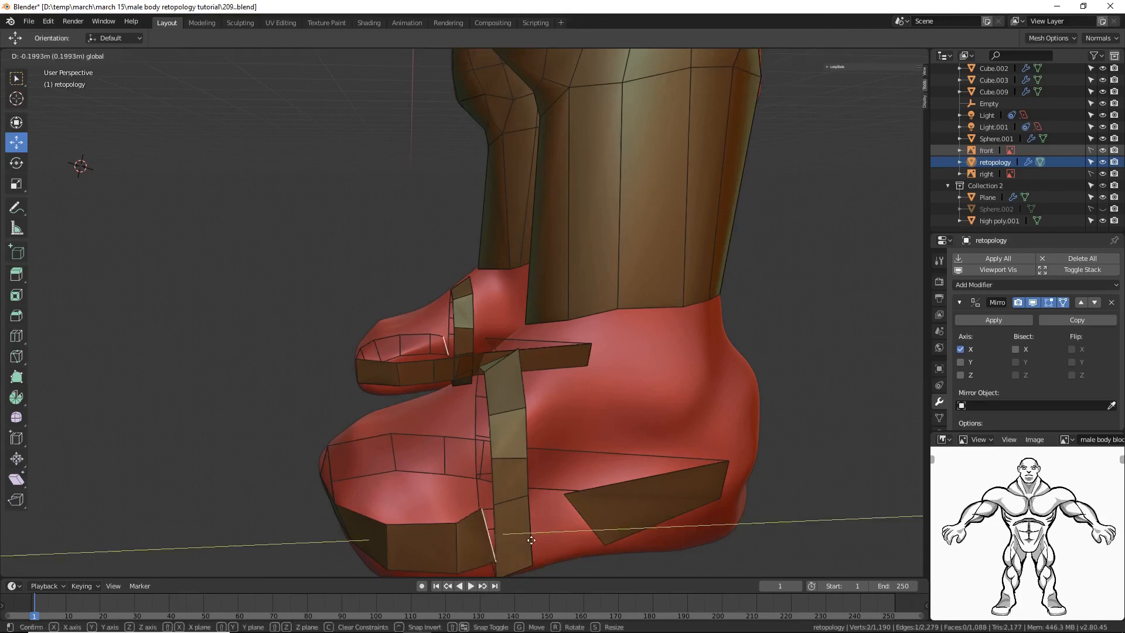
pyautogui.click(546, 541)
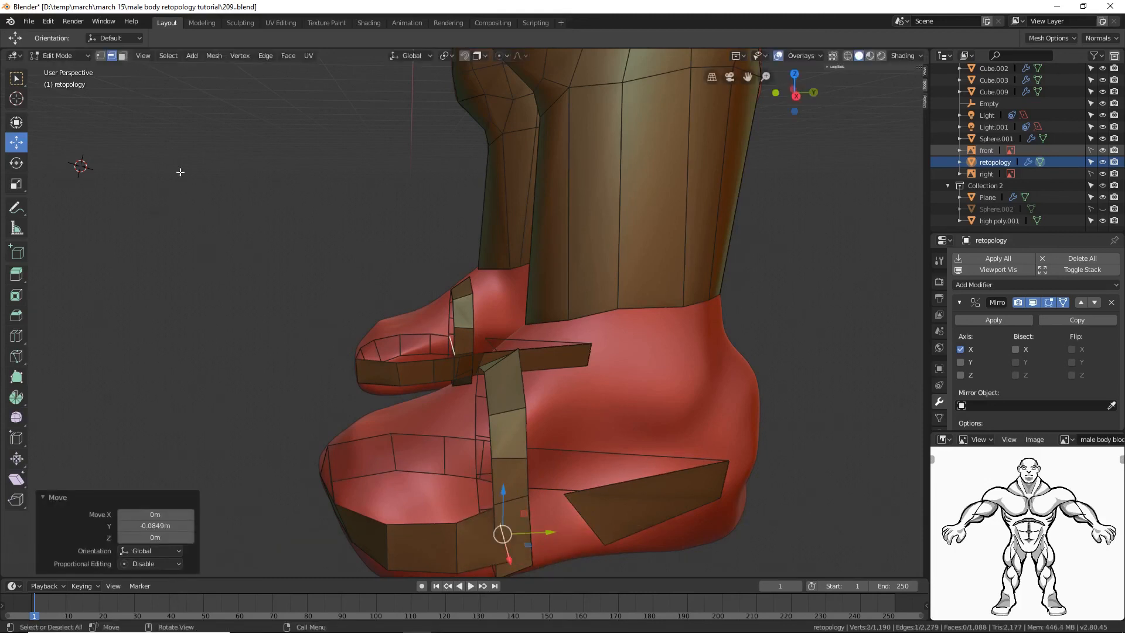
# Step: Delete the front sole strip's end face that overlaps the instep ring on the foot's outer side
pyautogui.click(123, 56)
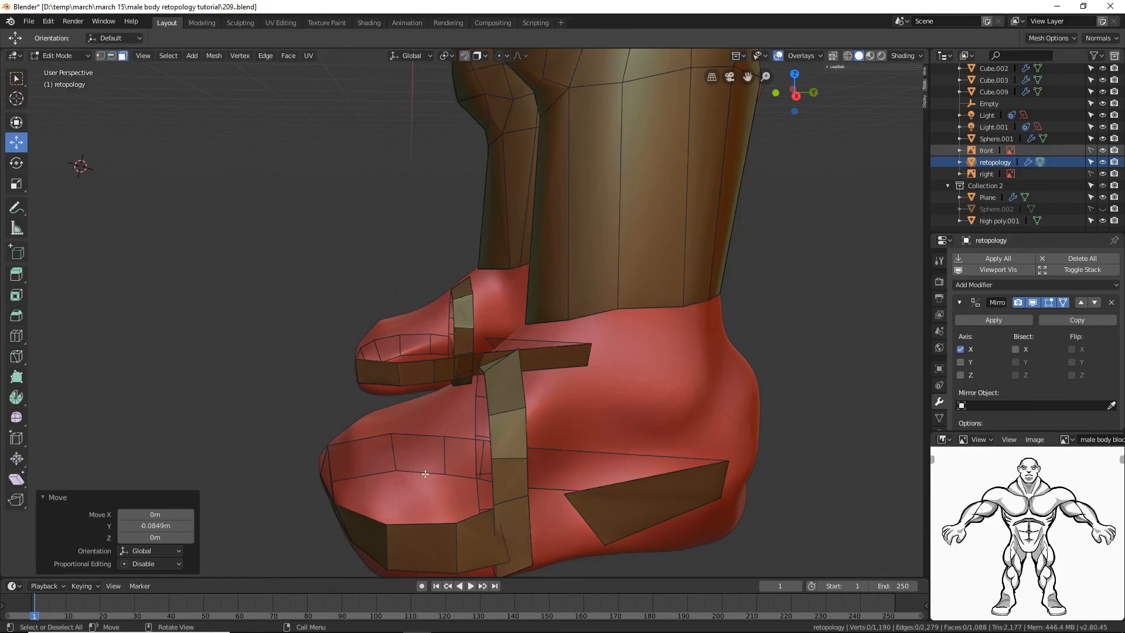
pyautogui.click(483, 544)
pyautogui.press('x')
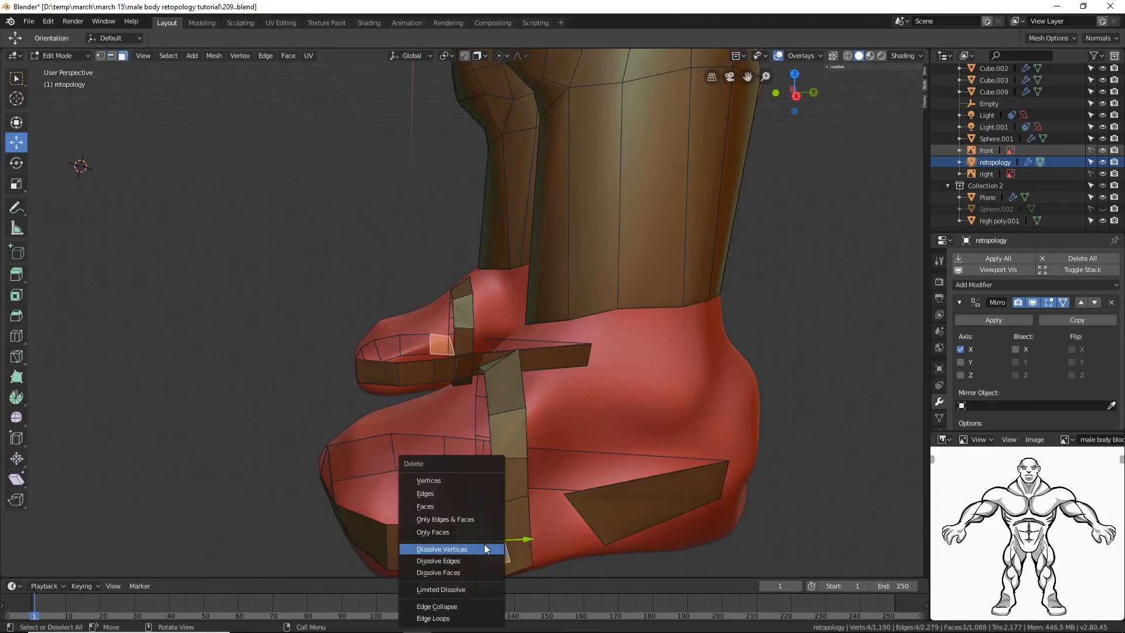
pyautogui.click(452, 507)
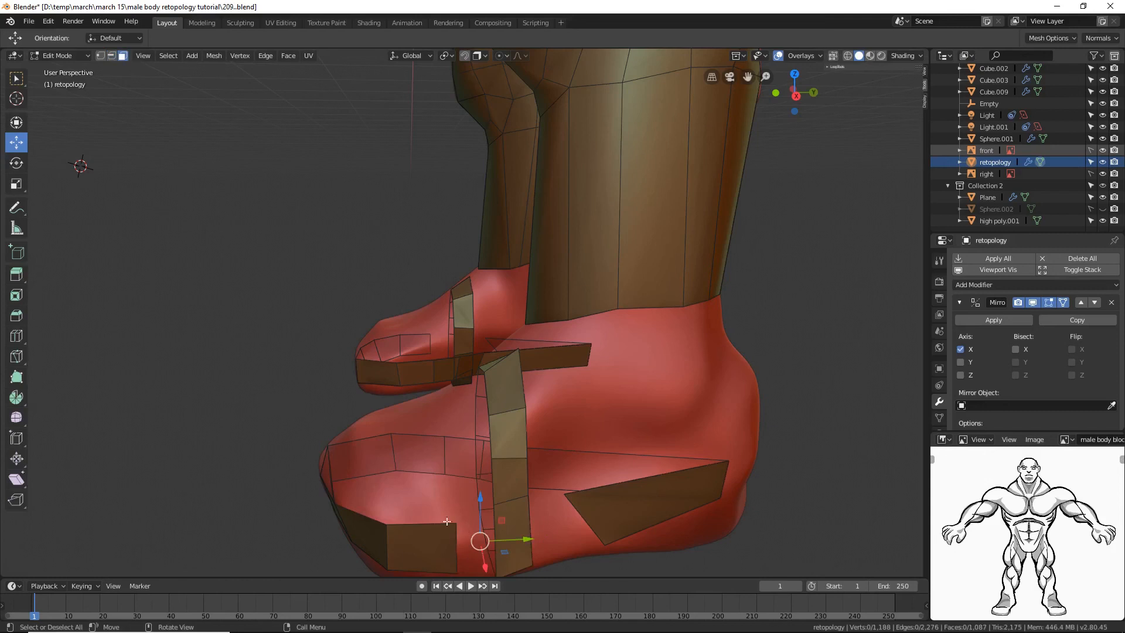
# Step: Fill a face between the front sole strip's end edge and the instep ring's front edge on the outer side
pyautogui.click(111, 56)
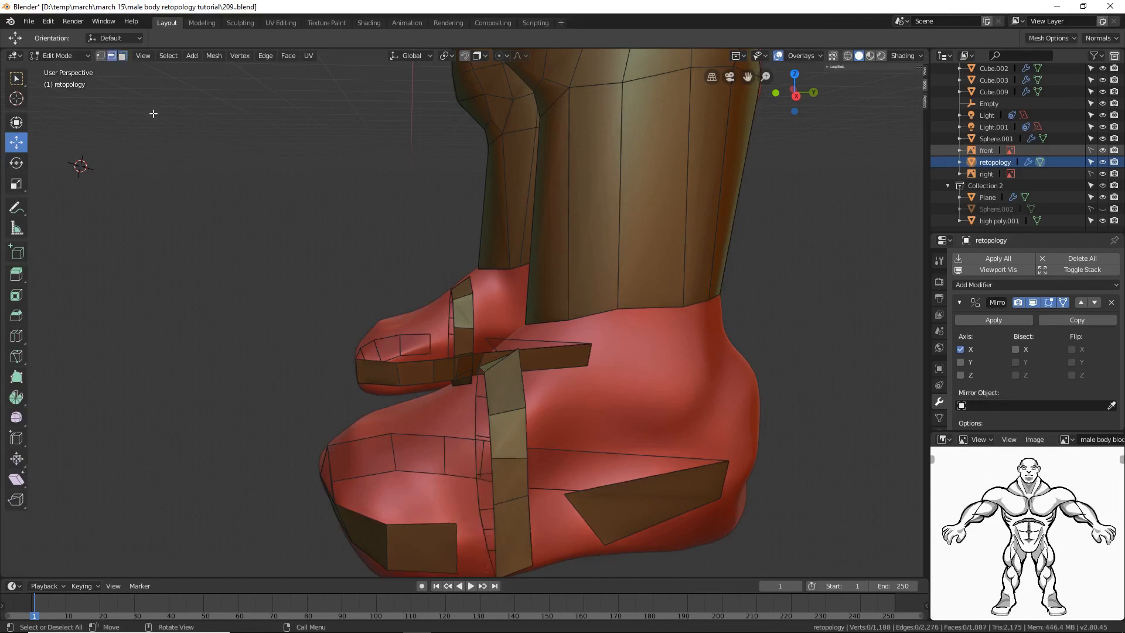
pyautogui.click(456, 545)
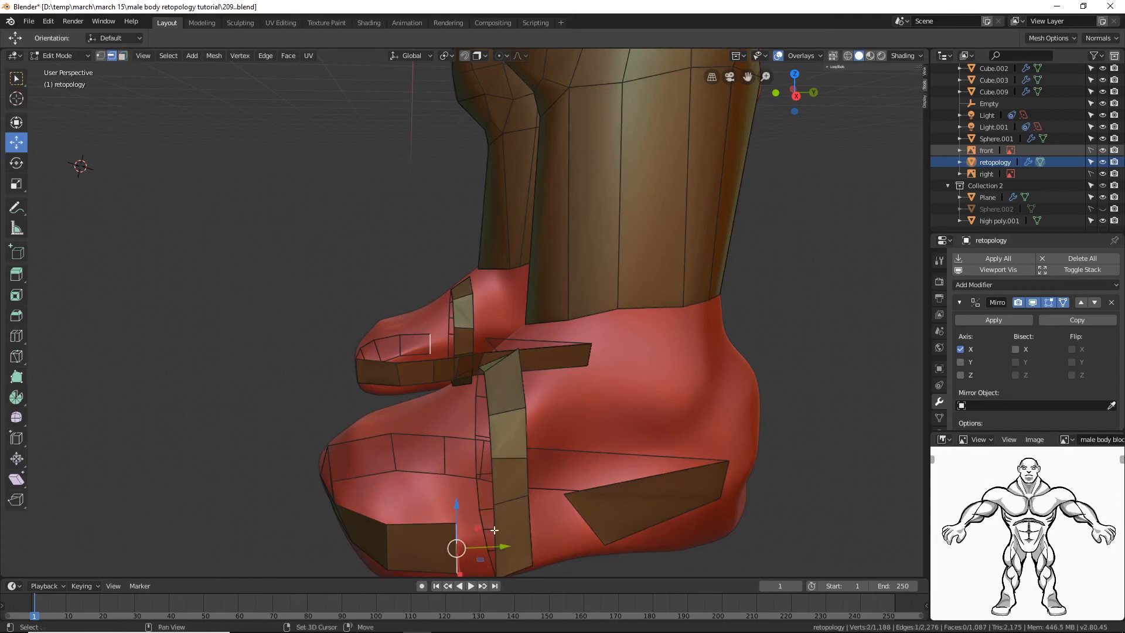
pyautogui.keyDown('shift'); pyautogui.click(495, 529); pyautogui.keyUp('shift')
pyautogui.press('f')
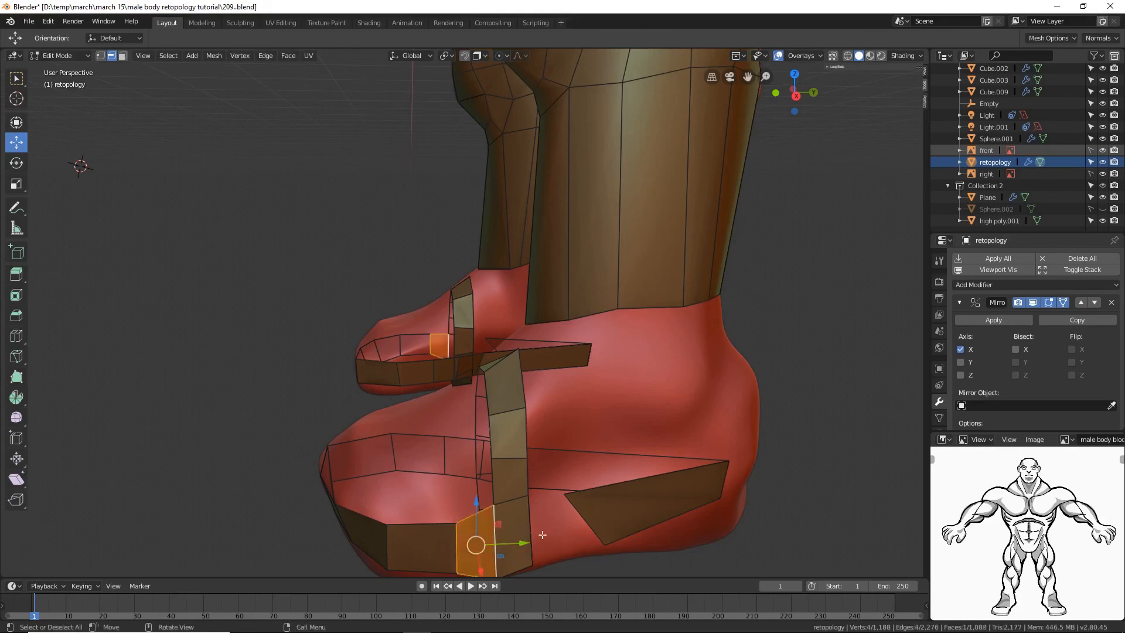
pyautogui.hotkey('alt', 'a')
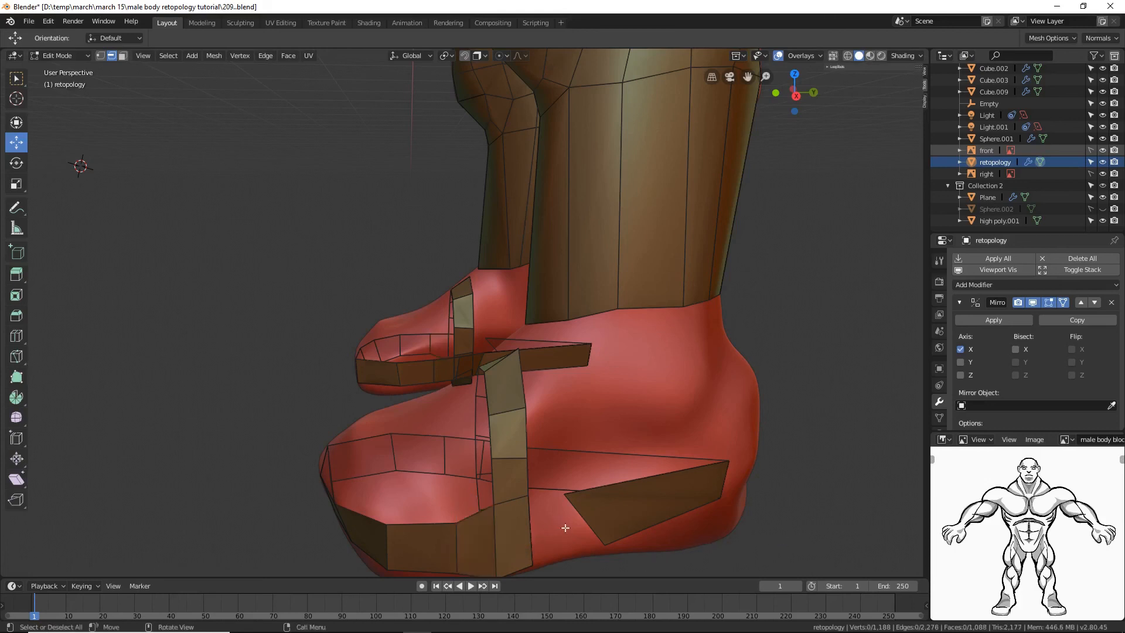
# Step: Fill a face between the instep ring's rear edge and the heel strip on the outer side, and save the file as 210
pyautogui.click(530, 529)
pyautogui.keyDown('shift'); pyautogui.click(599, 533); pyautogui.keyUp('shift')
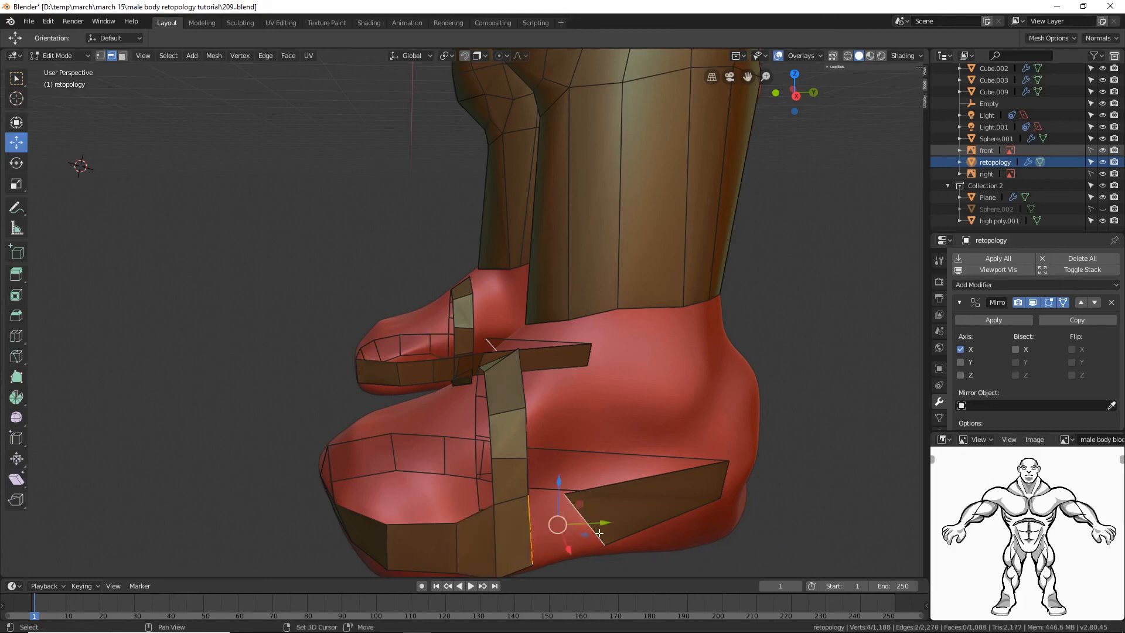
pyautogui.press('f')
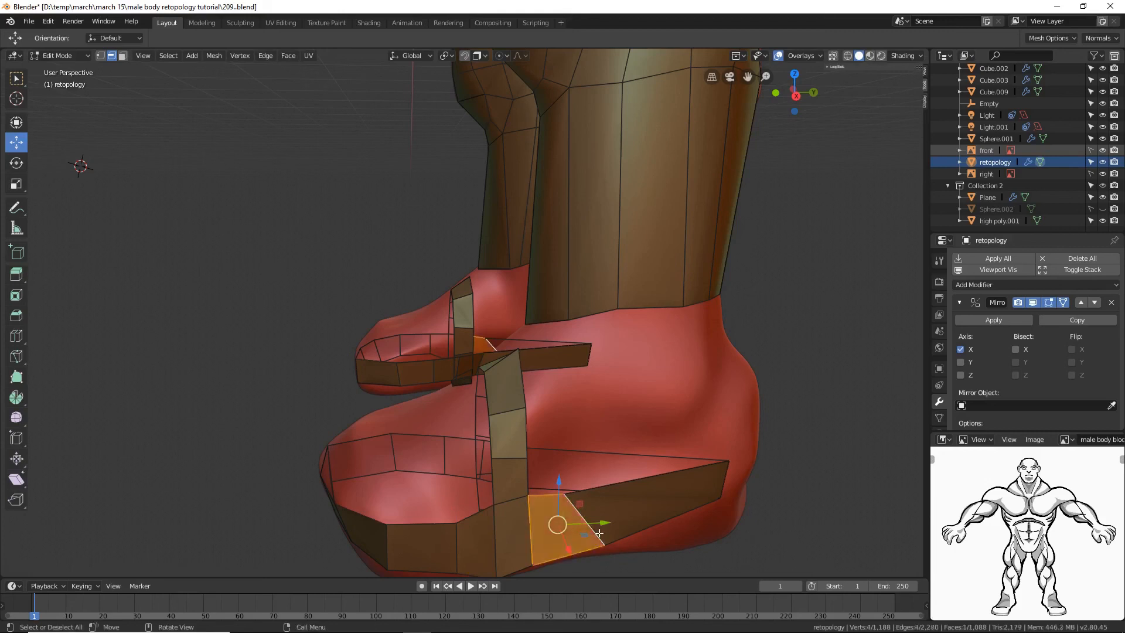
pyautogui.click(796, 518)
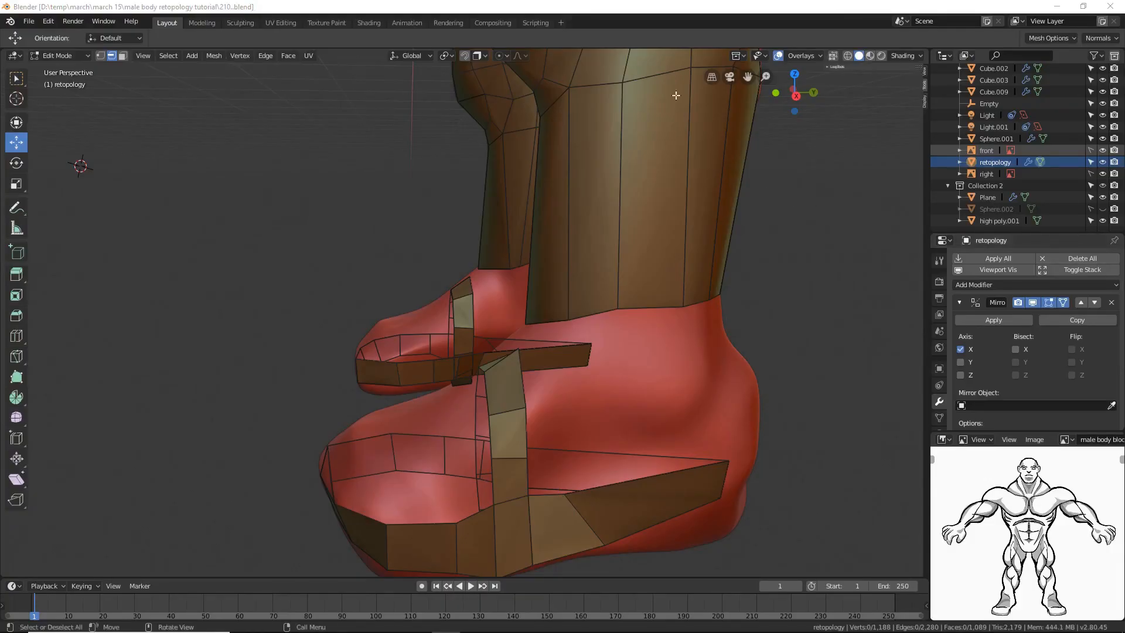
pyautogui.hotkey('ctrl', 'alt', 's')
# Step: Save the file as 211 and delete the two sole ring faces crossing the instep ring on the foot's inner side
pyautogui.moveTo(355, 340); pyautogui.dragTo(572, 354, button='middle')
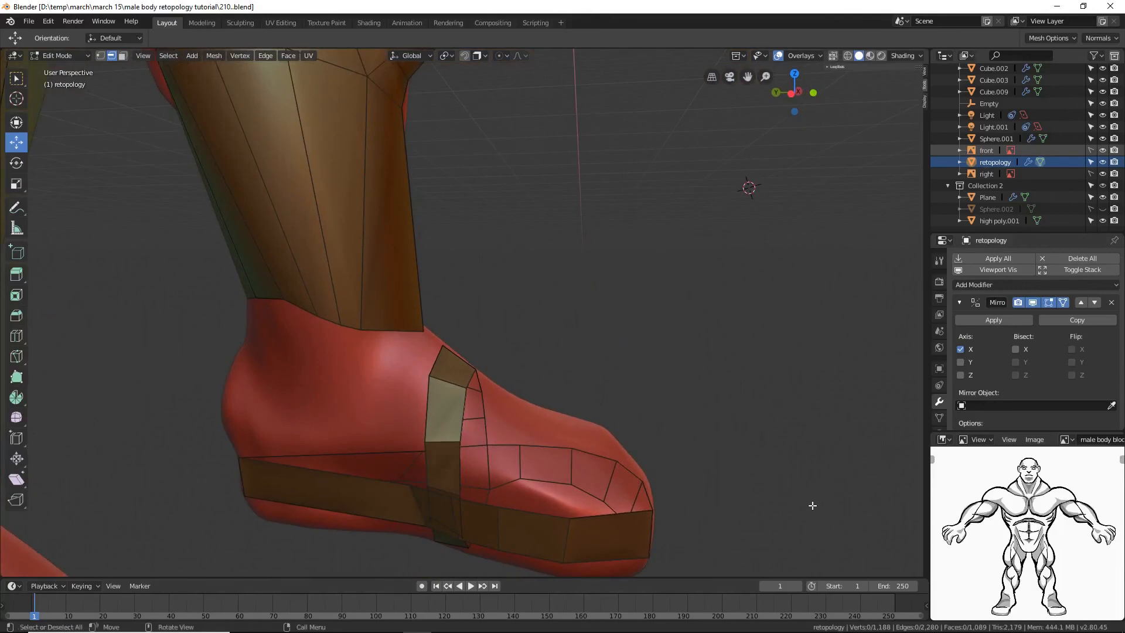
pyautogui.keyDown('shift'); pyautogui.moveTo(812, 505); pyautogui.dragTo(803, 498, button='middle'); pyautogui.keyUp('shift')
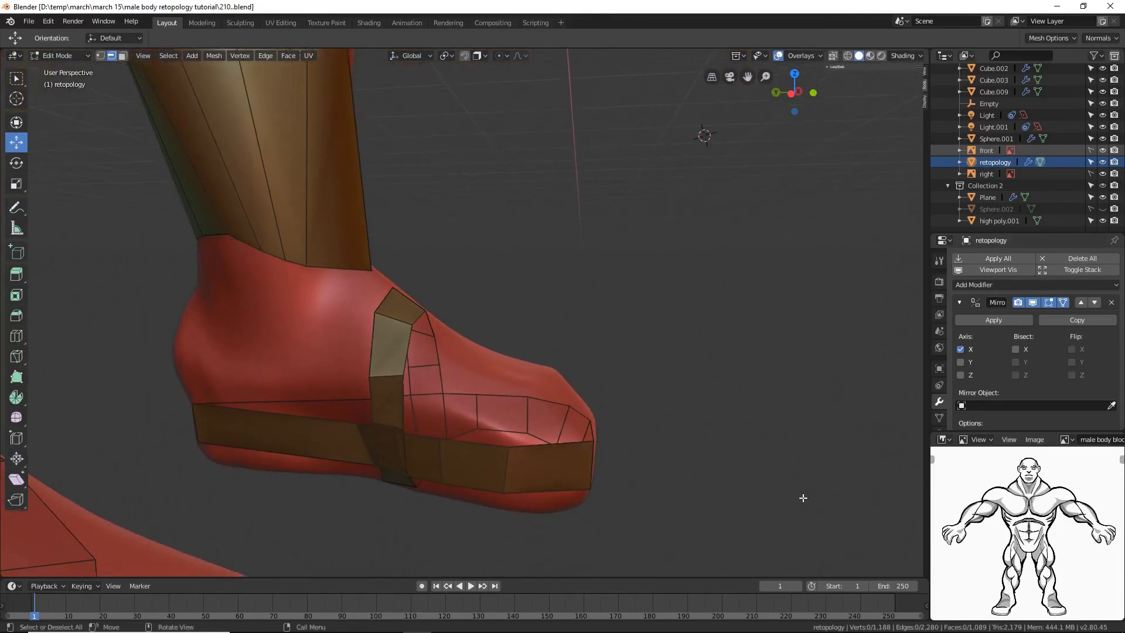
pyautogui.hotkey('ctrl', 'alt', 's')
pyautogui.click(123, 56)
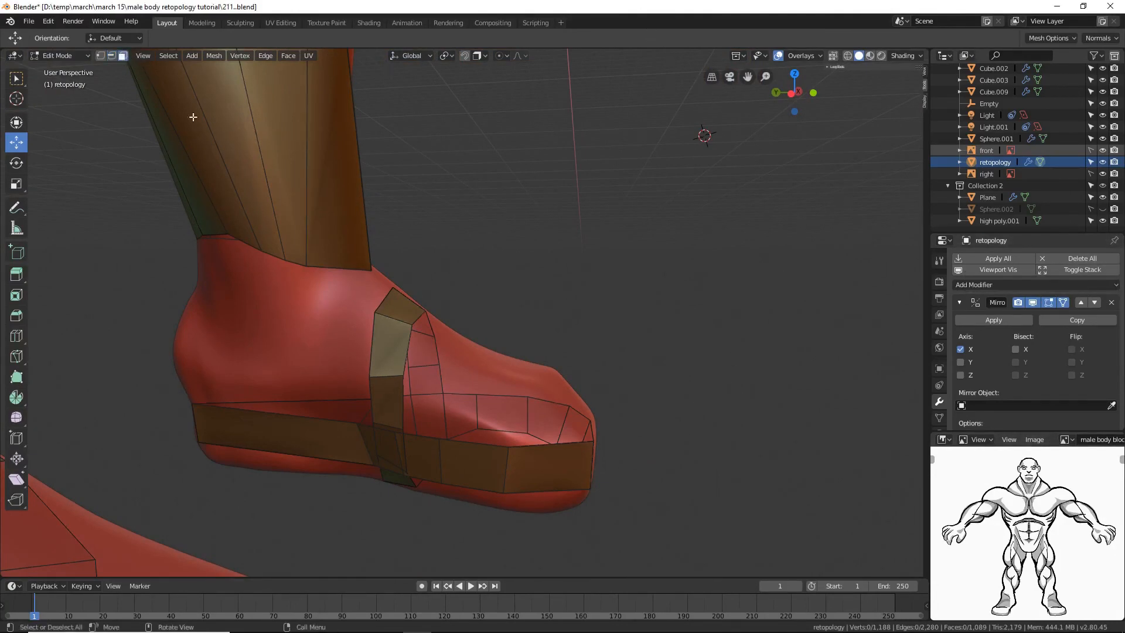
pyautogui.click(421, 456)
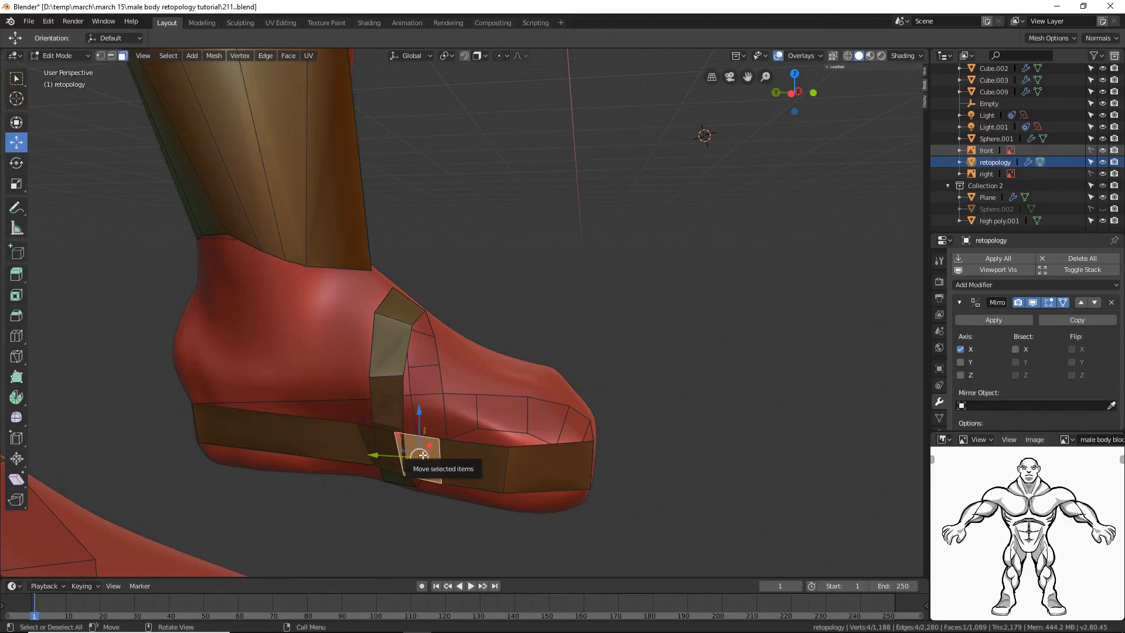
pyautogui.press('x')
pyautogui.click(424, 456)
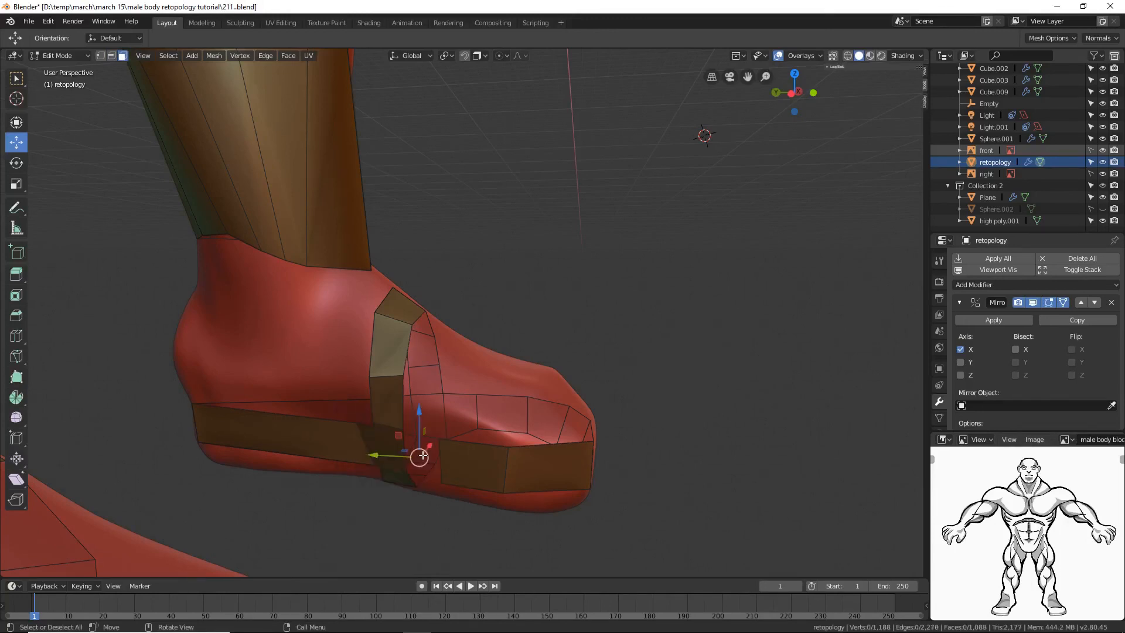
pyautogui.click(376, 441)
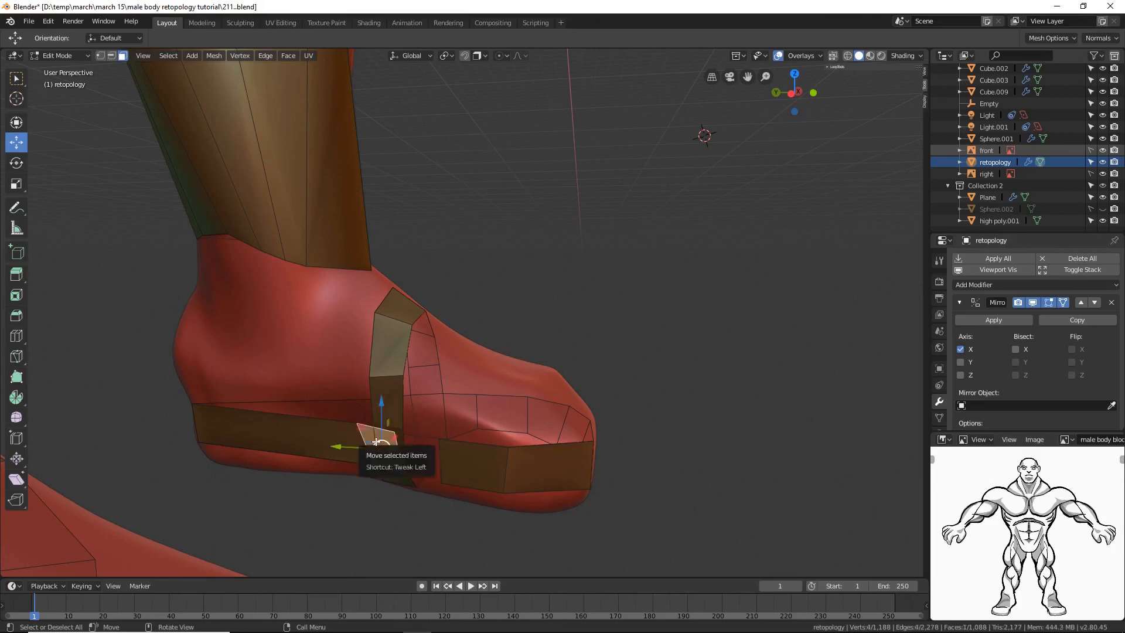
pyautogui.press('x')
pyautogui.click(375, 443)
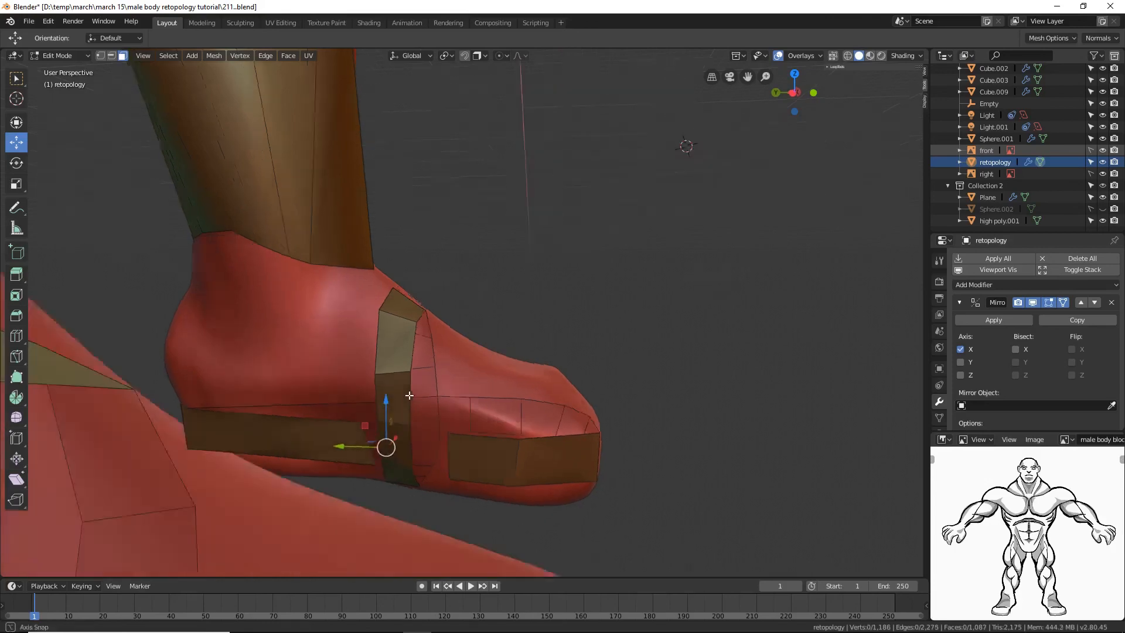
# Step: Fill a face between the front sole strip's end edge and the instep ring's front edge on the inner side
pyautogui.scroll(6, 426, 400)
pyautogui.scroll(-2, 431, 400)
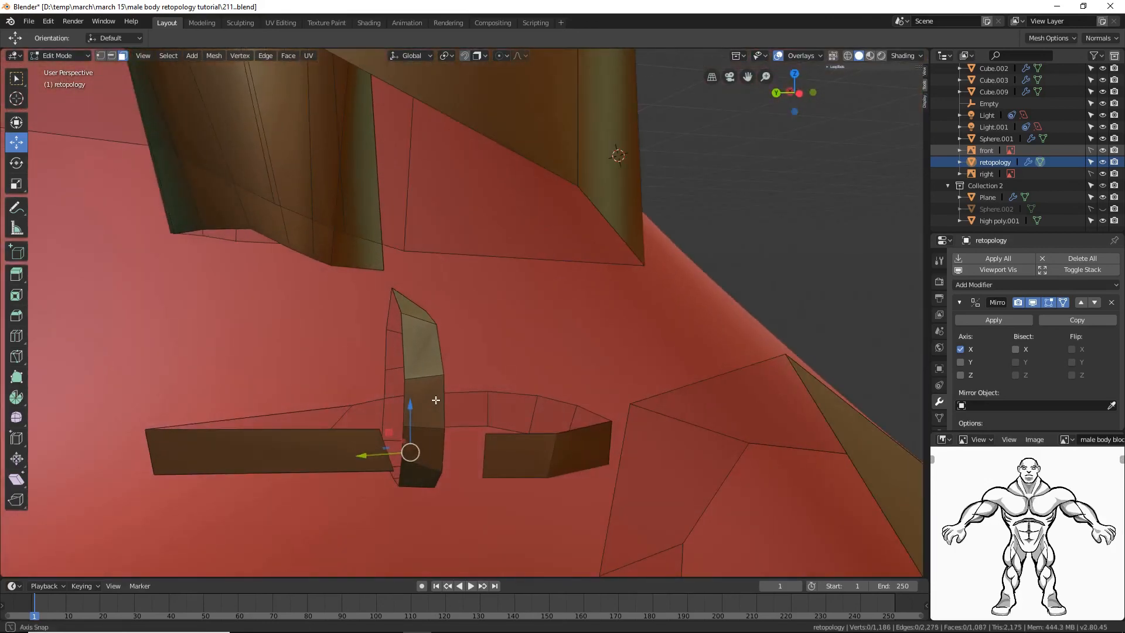
pyautogui.click(485, 453)
pyautogui.click(112, 56)
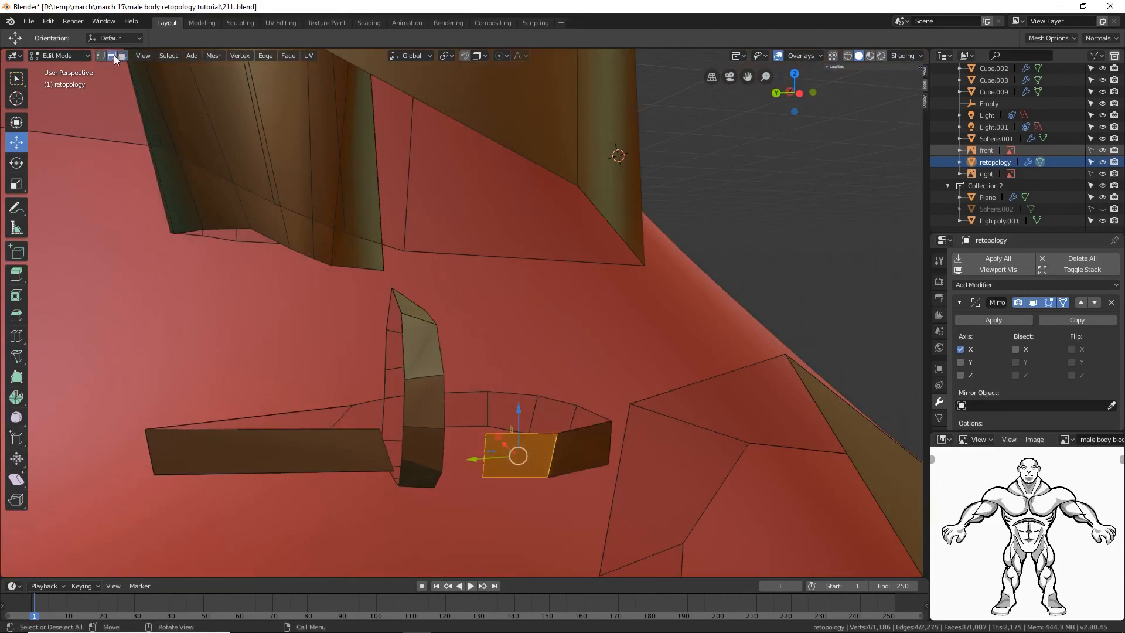
pyautogui.click(486, 476)
pyautogui.press('g')
pyautogui.click(485, 452)
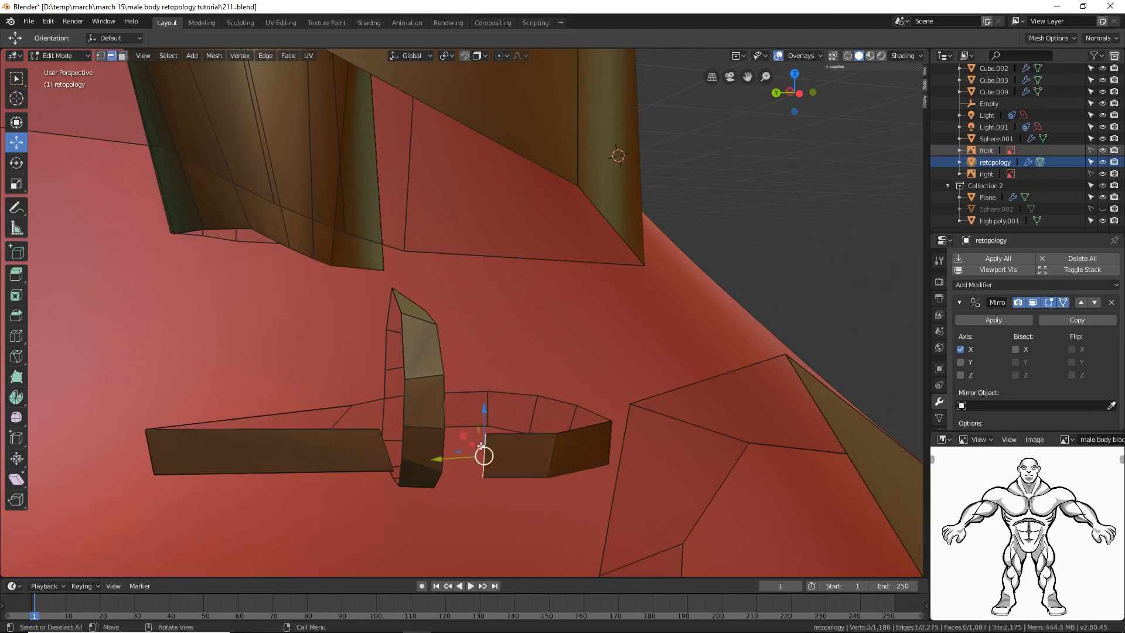
pyautogui.click(483, 455)
pyautogui.keyDown('shift'); pyautogui.click(441, 439); pyautogui.keyUp('shift')
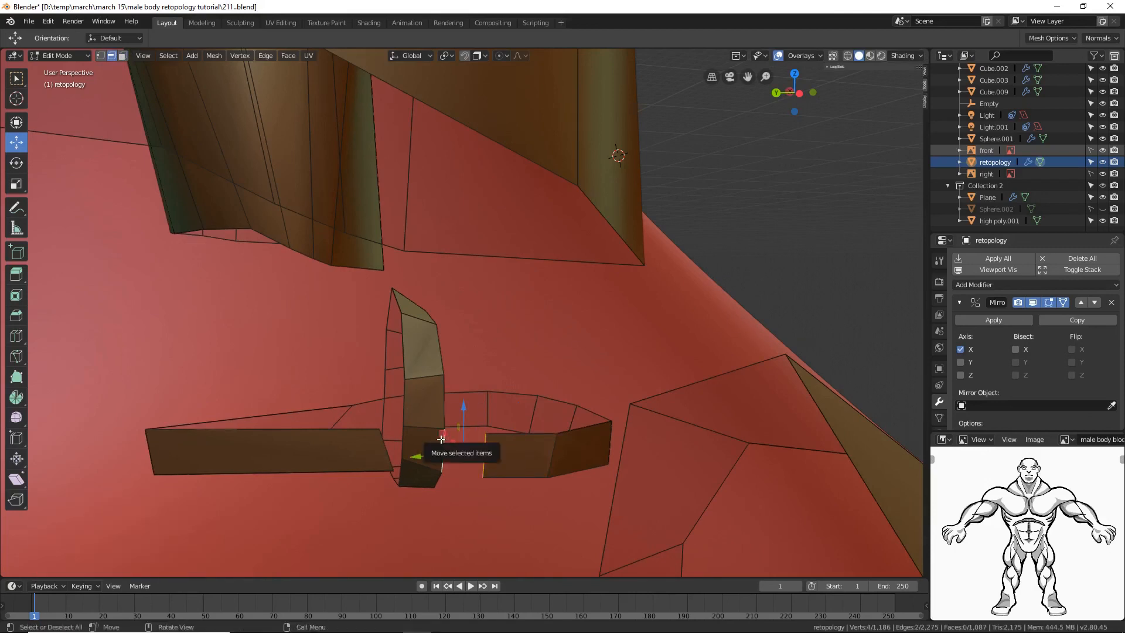
pyautogui.press('f')
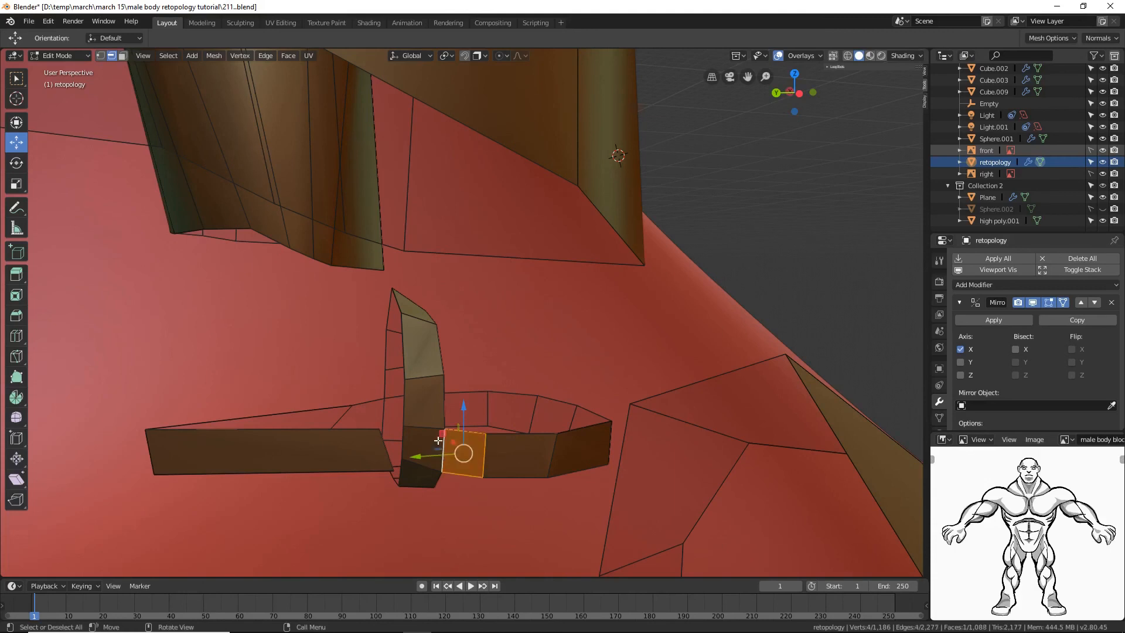
# Step: Fill a face between the heel strip's end edge and the instep ring's rear edge on the inner side
pyautogui.click(383, 446)
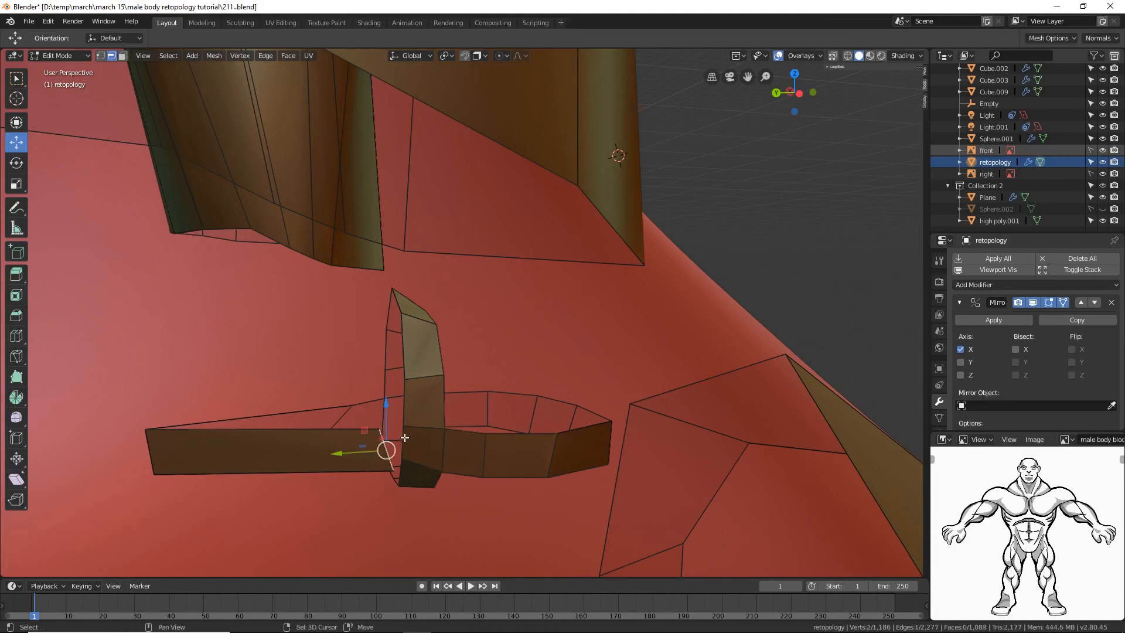
pyautogui.keyDown('shift'); pyautogui.click(407, 435); pyautogui.keyUp('shift')
pyautogui.press('f')
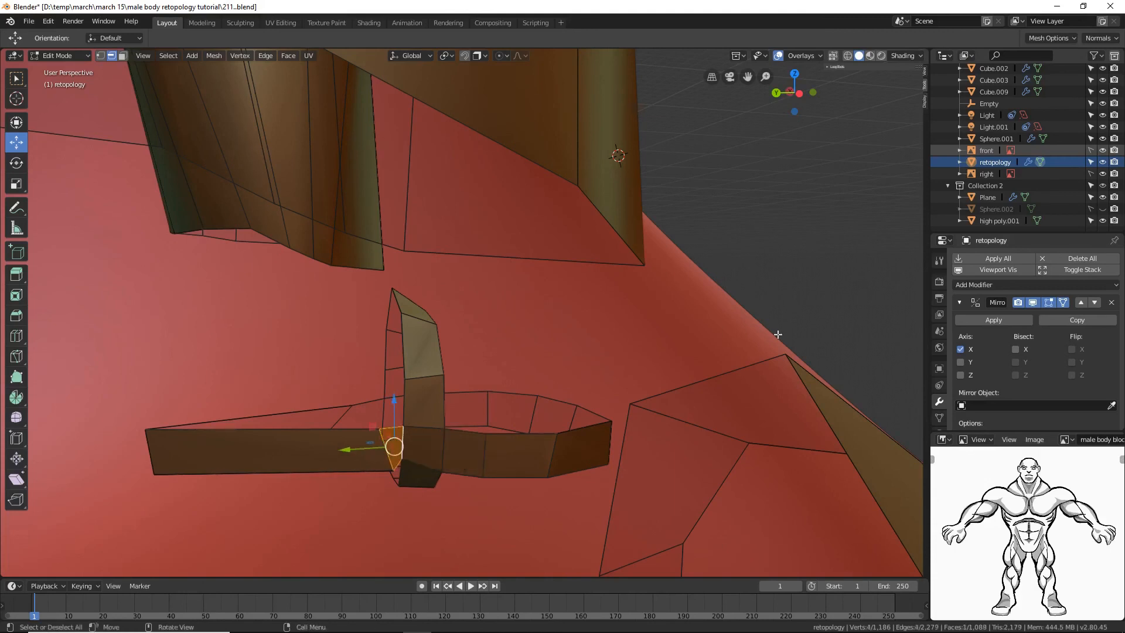
pyautogui.click(790, 302)
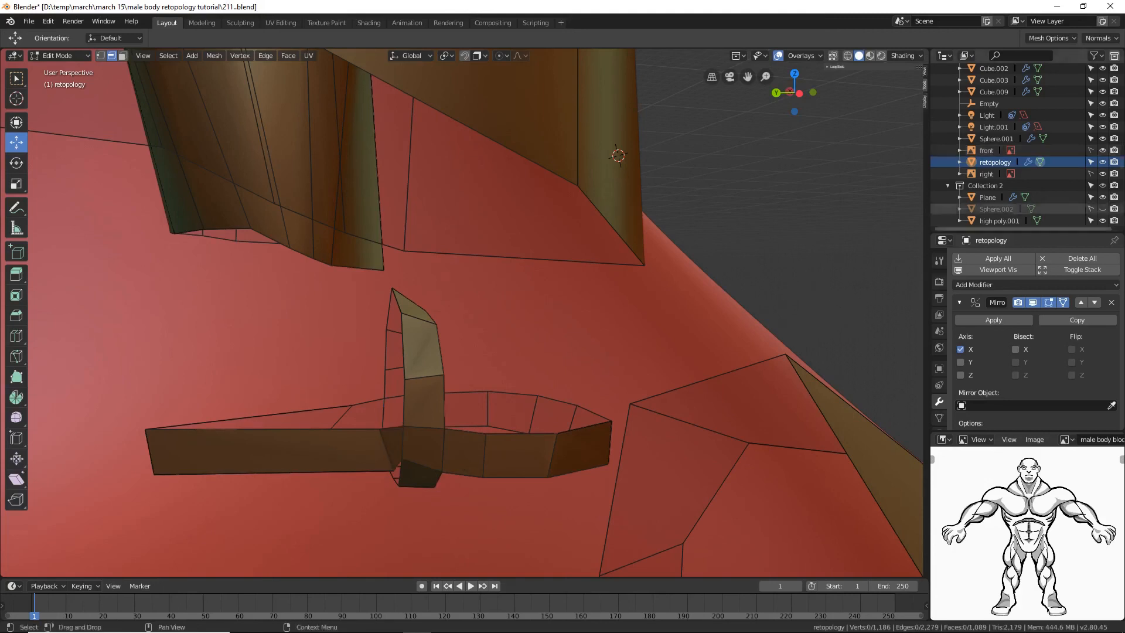
# Step: Save the file as 212 and turn off the Mirror modifier's viewport display
pyautogui.hotkey('ctrl', 'alt', 's')
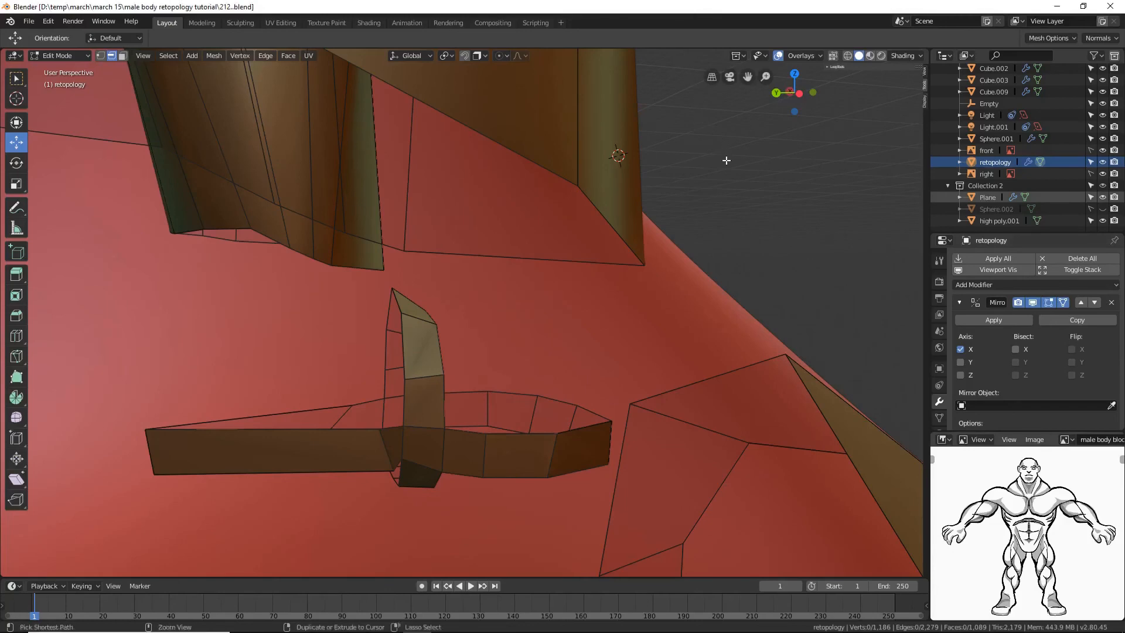
pyautogui.scroll(-6, 726, 164)
pyautogui.moveTo(726, 174); pyautogui.dragTo(655, 271, button='middle')
pyautogui.scroll(5, 656, 271)
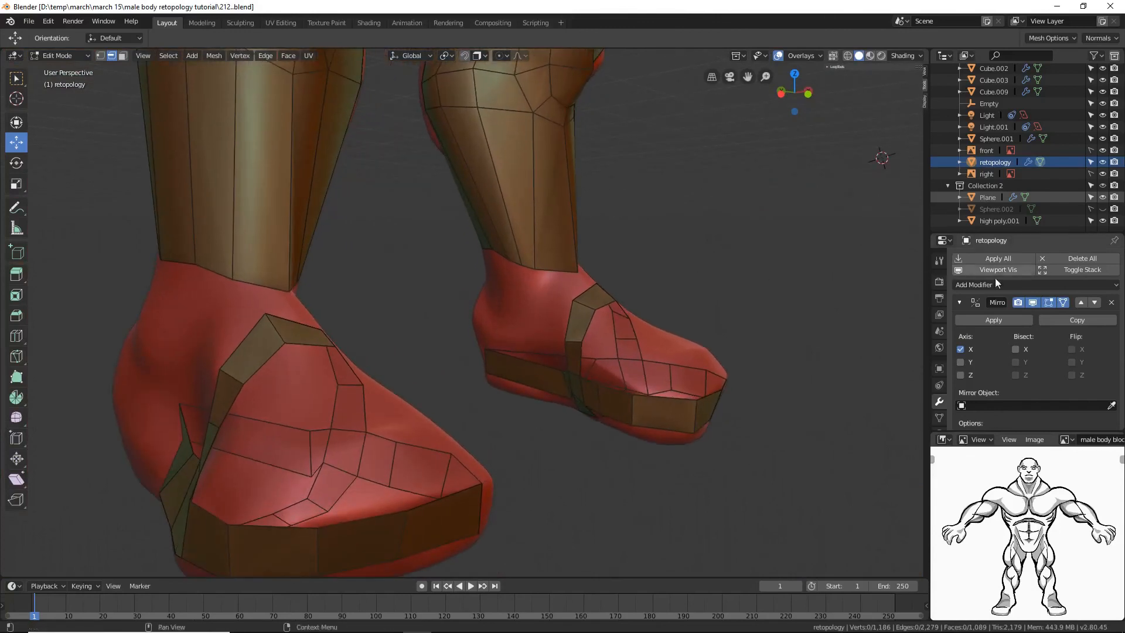
pyautogui.click(1033, 302)
pyautogui.keyDown('ctrl'); pyautogui.moveTo(696, 414); pyautogui.dragTo(724, 381, button='middle'); pyautogui.keyUp('ctrl')
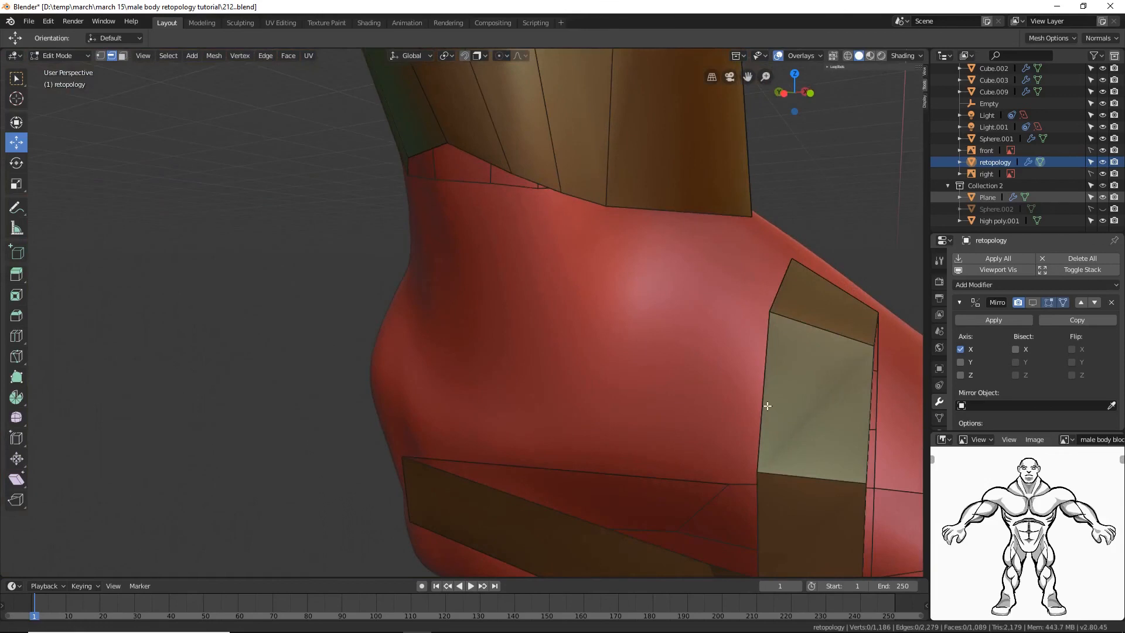
pyautogui.scroll(-3, 768, 409)
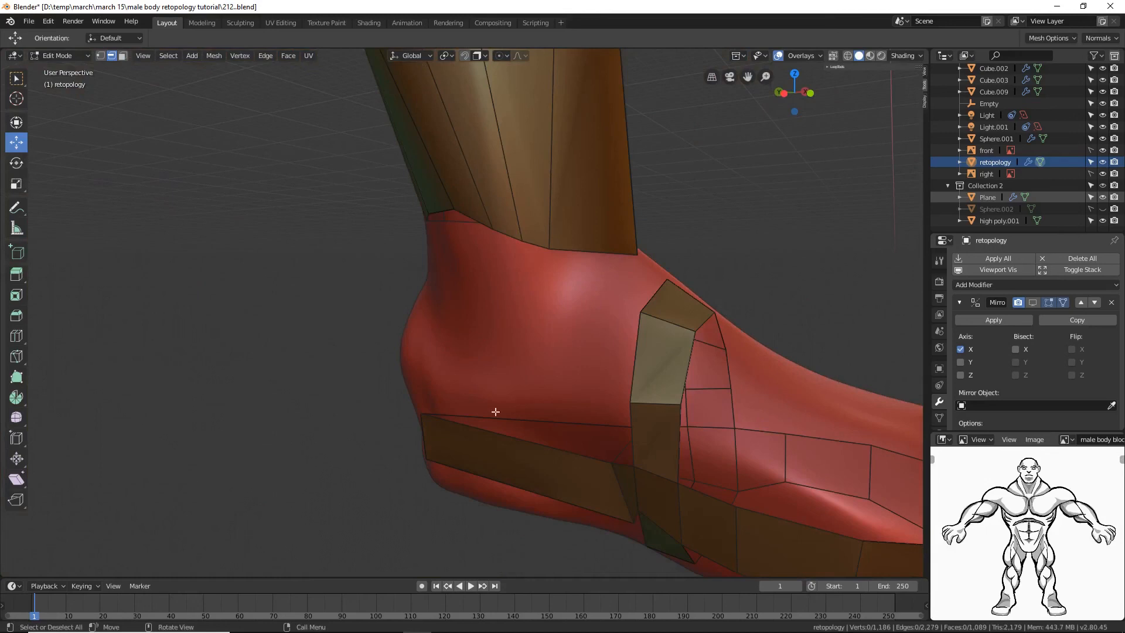
# Step: Move the inner heel strip's front edge 0.184 m along Y and rotate it 19.5° in the view plane
pyautogui.click(617, 484)
pyautogui.scroll(4, 617, 484)
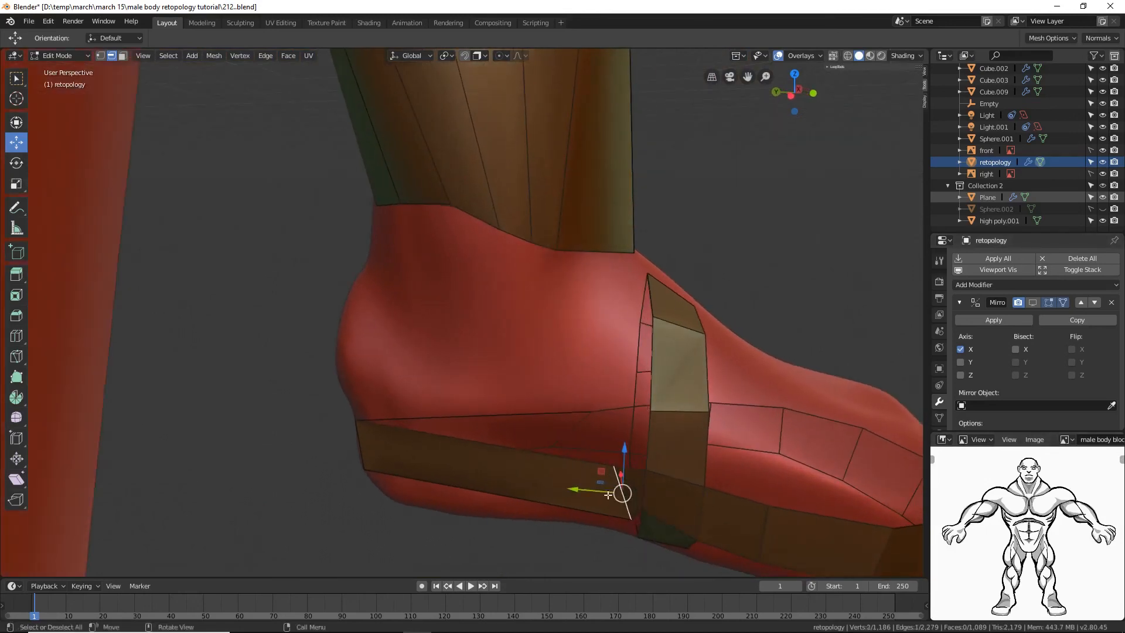
pyautogui.press('g')
pyautogui.press('y')
pyautogui.click(563, 495)
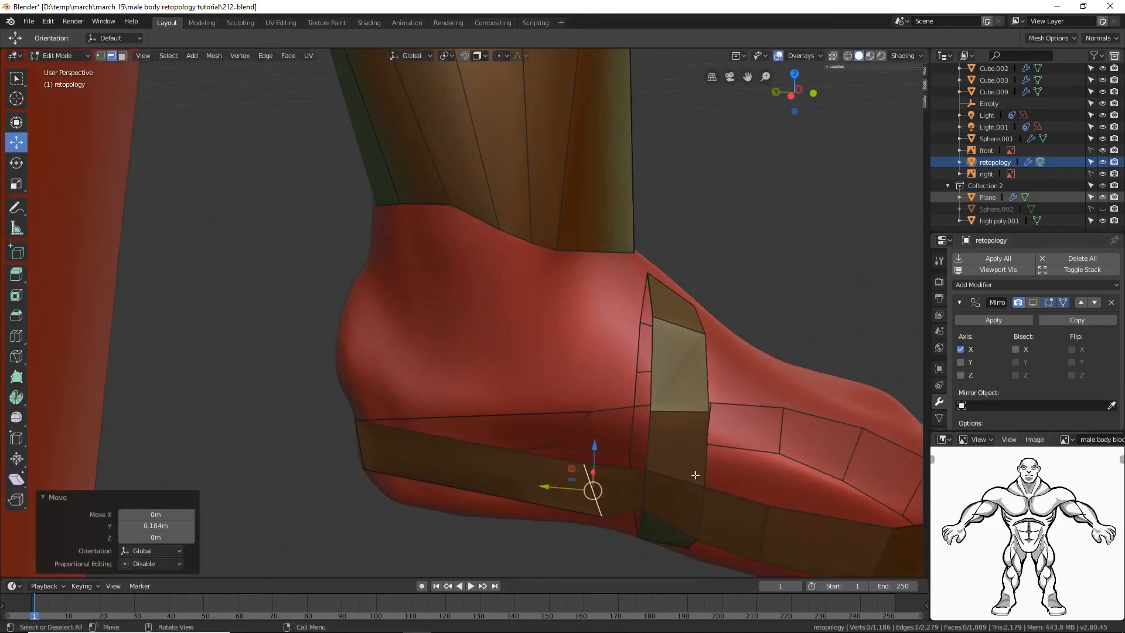
pyautogui.press('r')
pyautogui.click(678, 508)
# Step: Divide the long heel strip face on the foot's outer side with two evenly spaced loop cuts
pyautogui.moveTo(679, 509); pyautogui.dragTo(681, 400, button='middle')
pyautogui.scroll(-3, 720, 397)
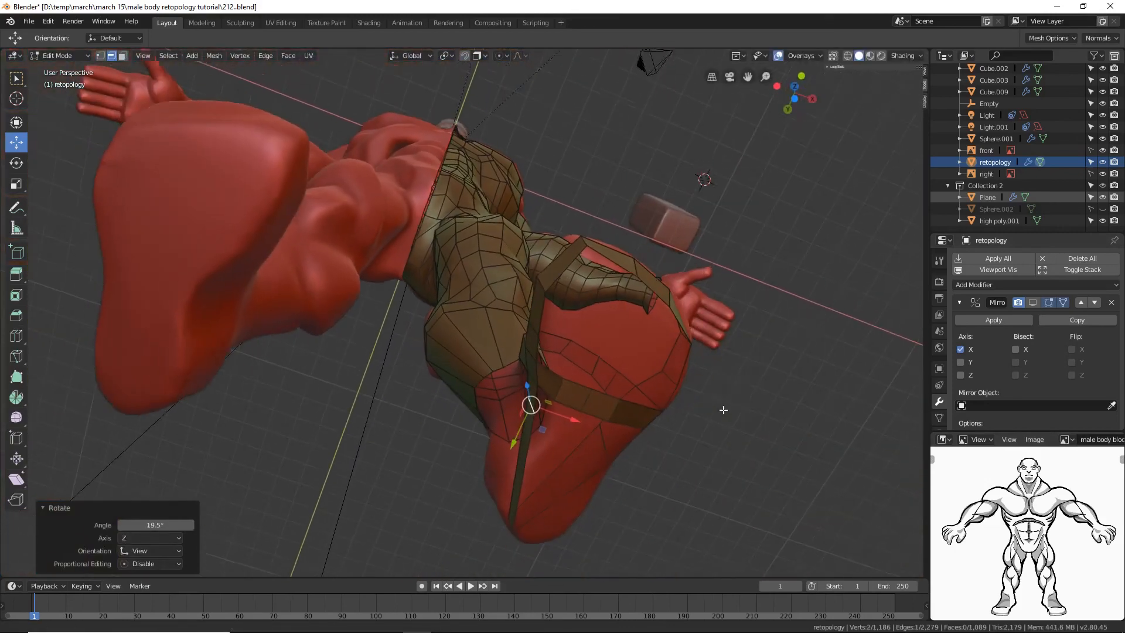
pyautogui.moveTo(724, 414); pyautogui.dragTo(578, 441, button='middle')
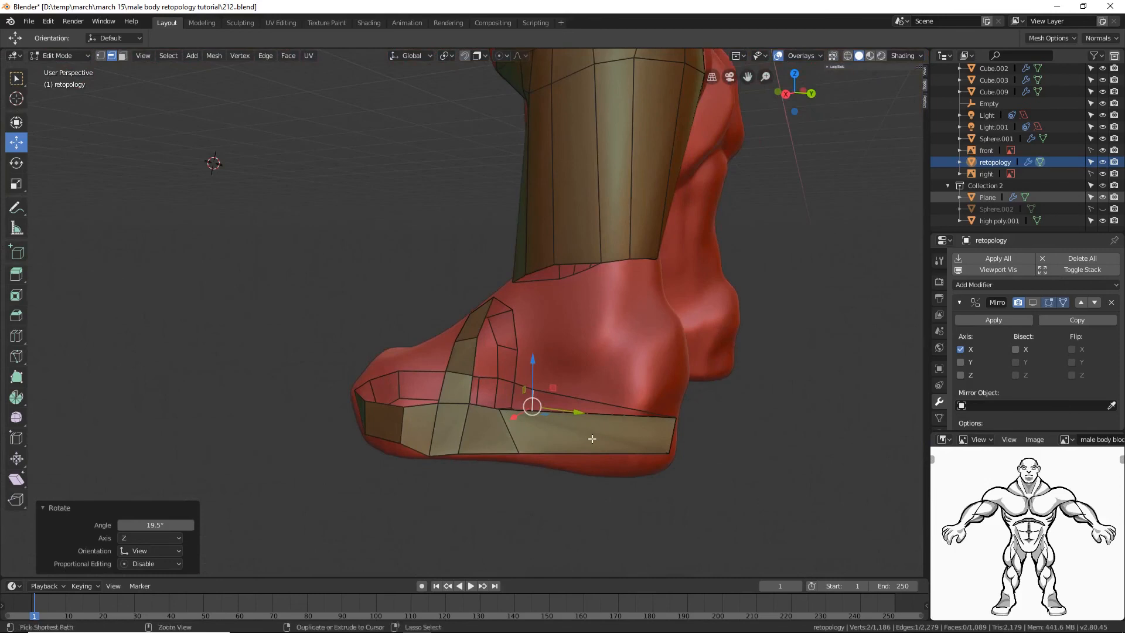
pyautogui.hotkey('ctrl', 'r')
pyautogui.scroll(1, 592, 438)
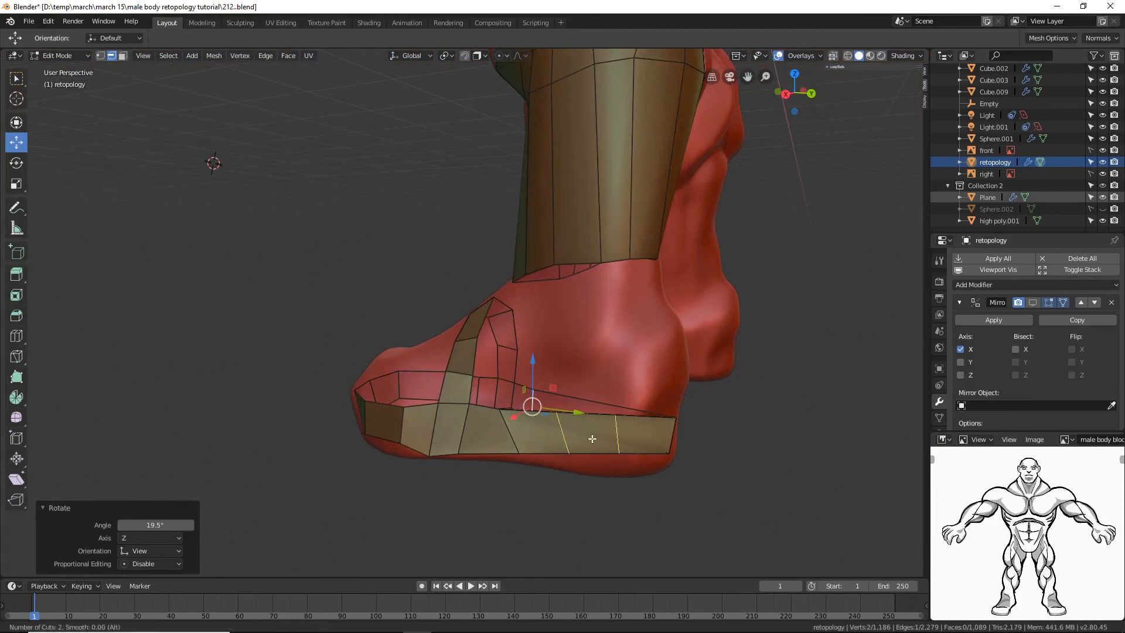
pyautogui.click(591, 438)
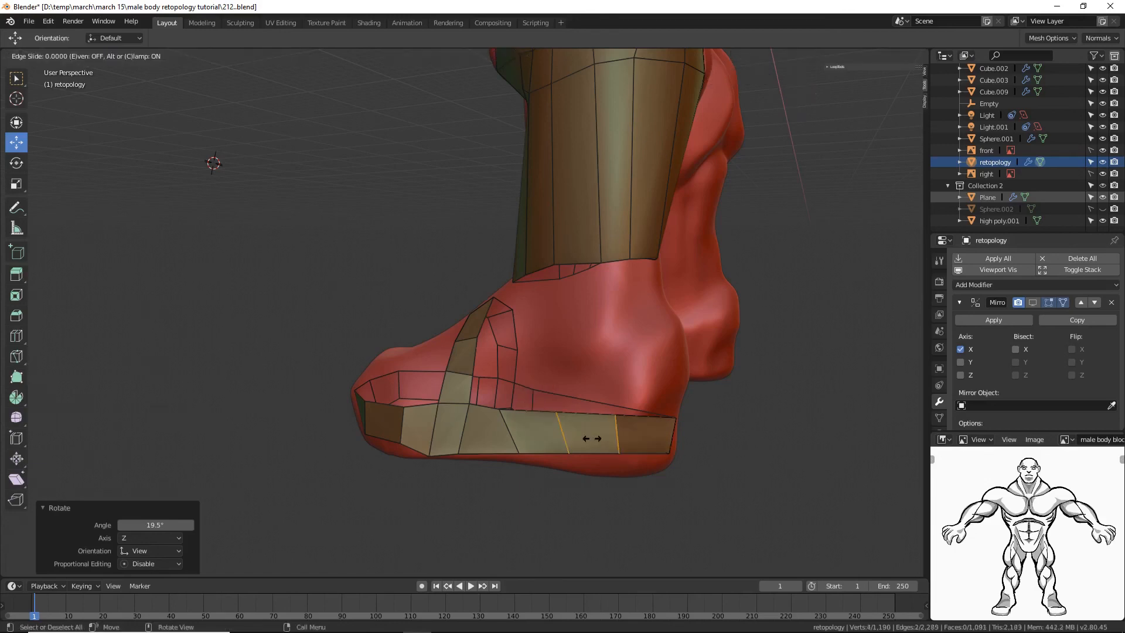
pyautogui.rightClick(592, 438)
pyautogui.click(732, 448)
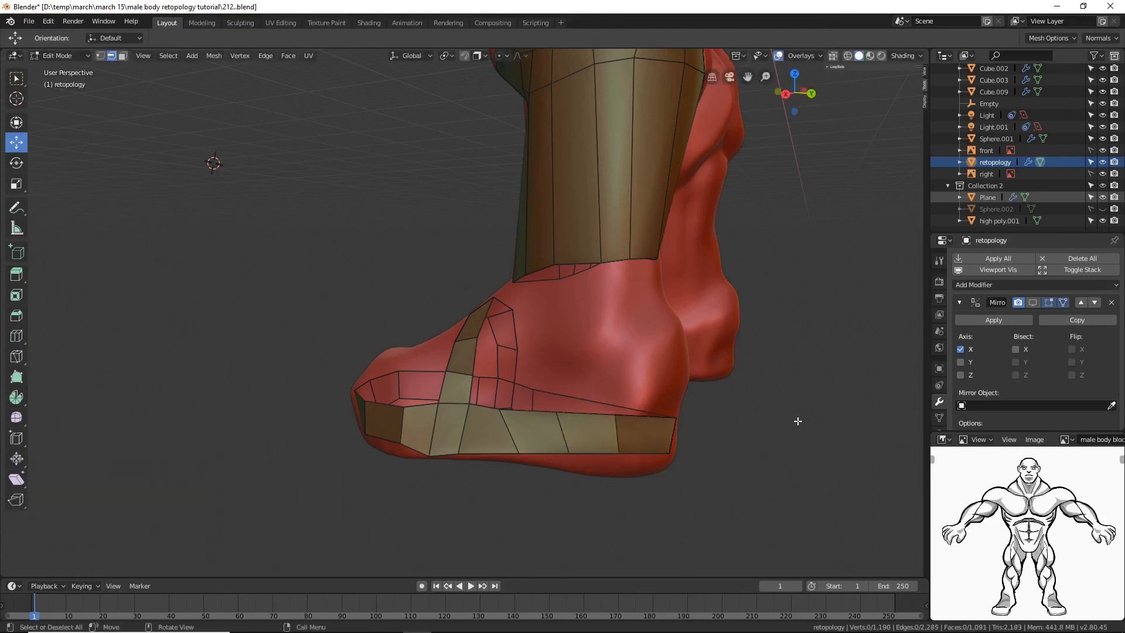
# Step: Divide the long heel strip face on the inner side with two evenly spaced loop cuts and save the file as 213
pyautogui.moveTo(733, 448); pyautogui.dragTo(658, 413, button='middle')
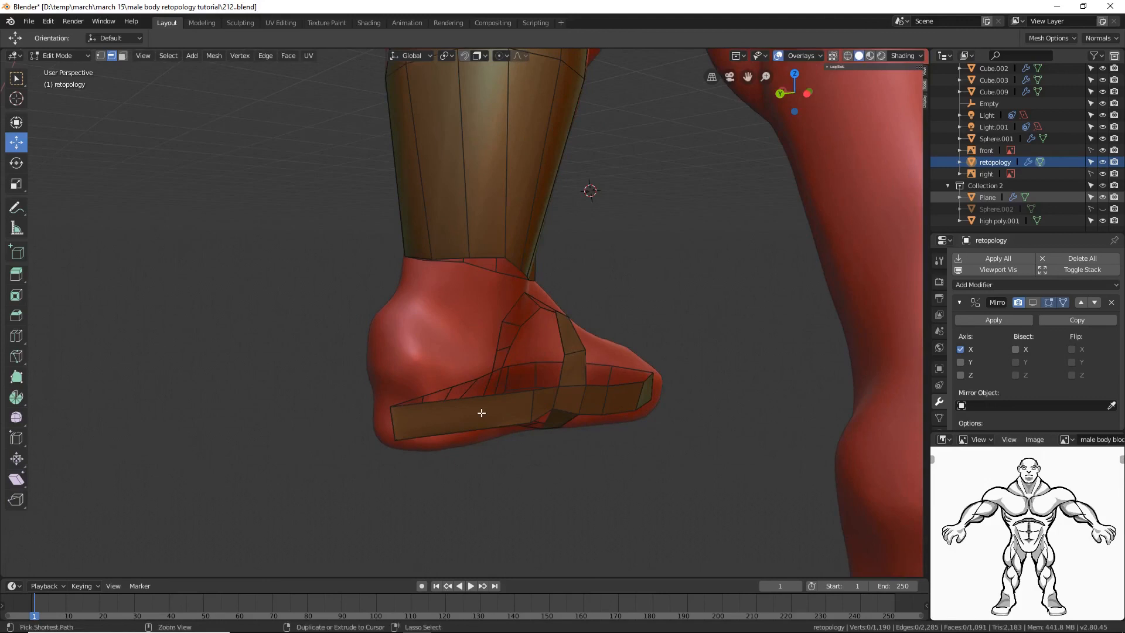
pyautogui.hotkey('ctrl', 'r')
pyautogui.scroll(1, 482, 413)
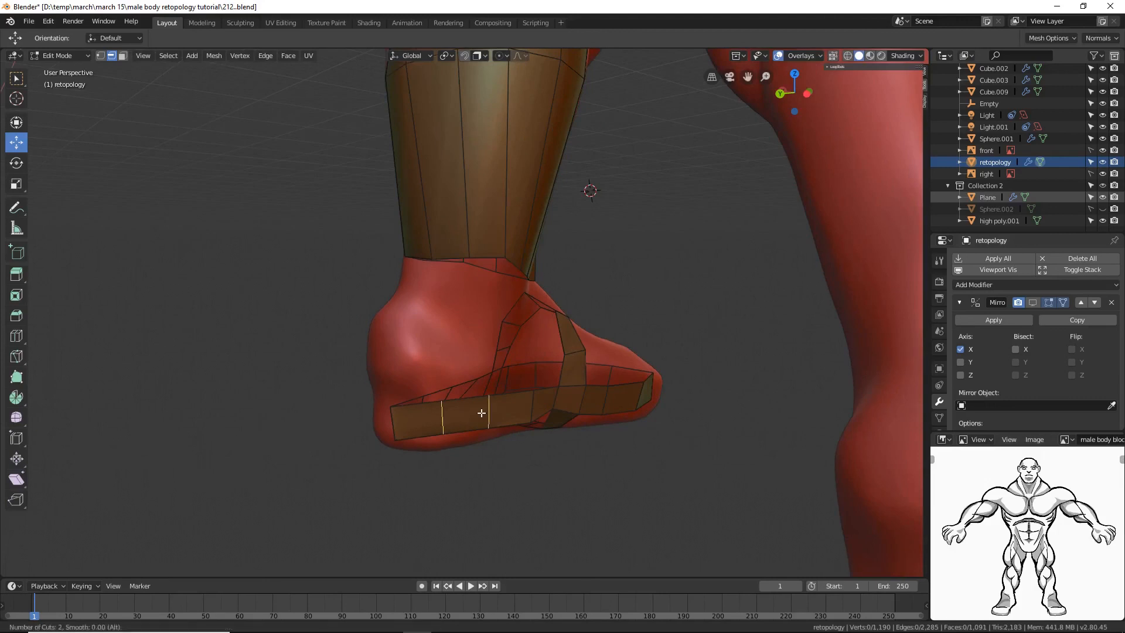
pyautogui.click(482, 413)
pyautogui.rightClick(481, 413)
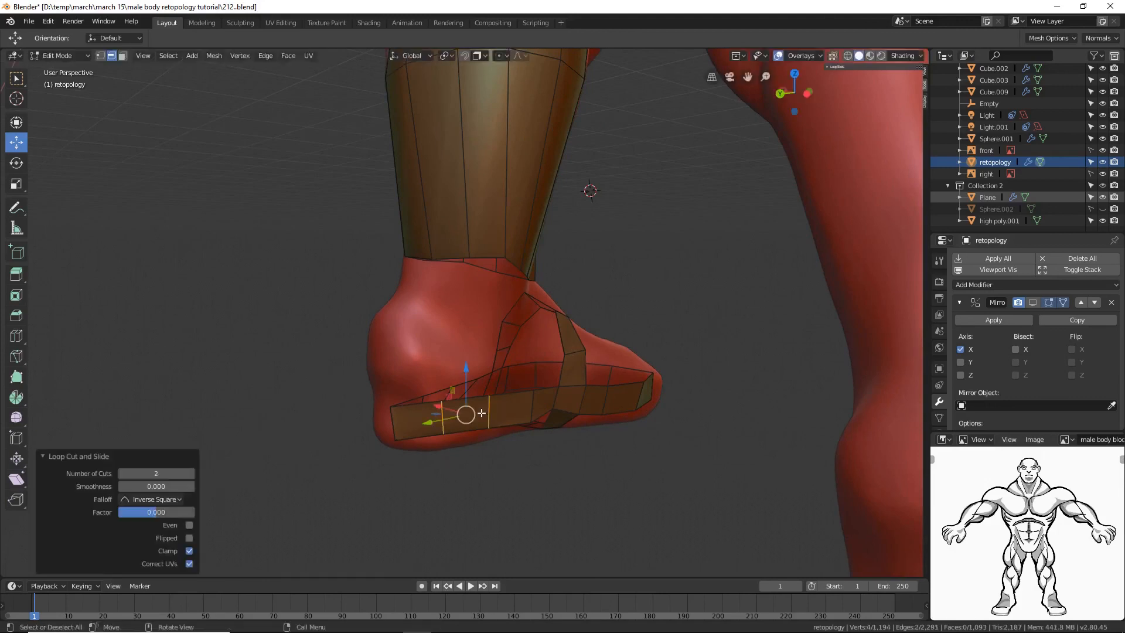
pyautogui.click(693, 480)
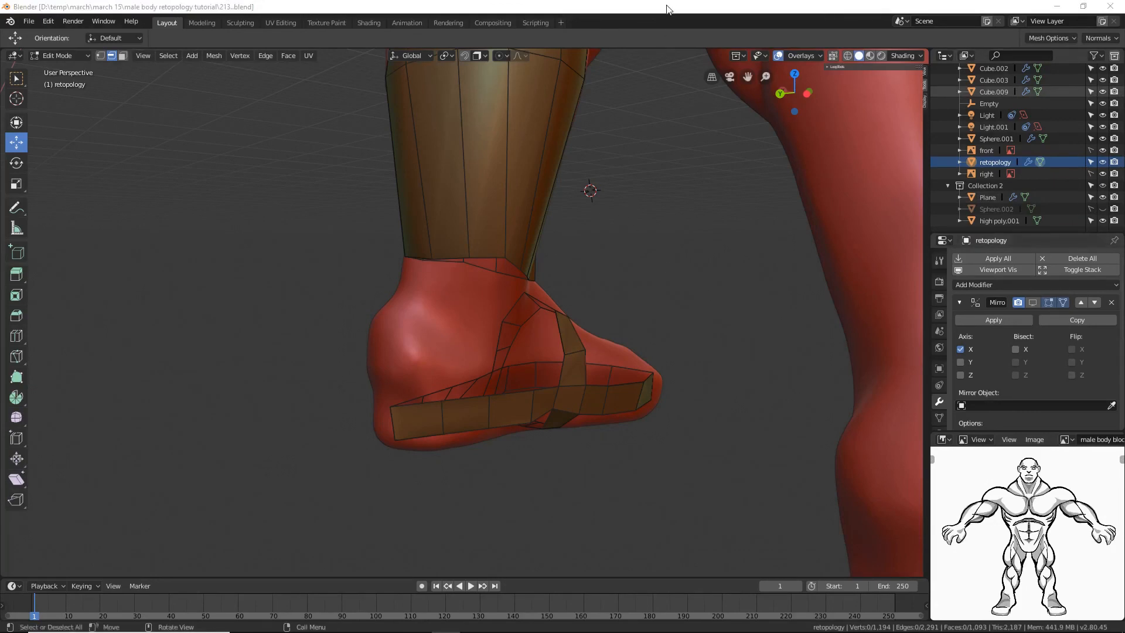
pyautogui.hotkey('ctrl', 'alt', 's')
# Step: Enable snapping and snap the two new inner-side heel strip edges onto the foot surface
pyautogui.click(466, 56)
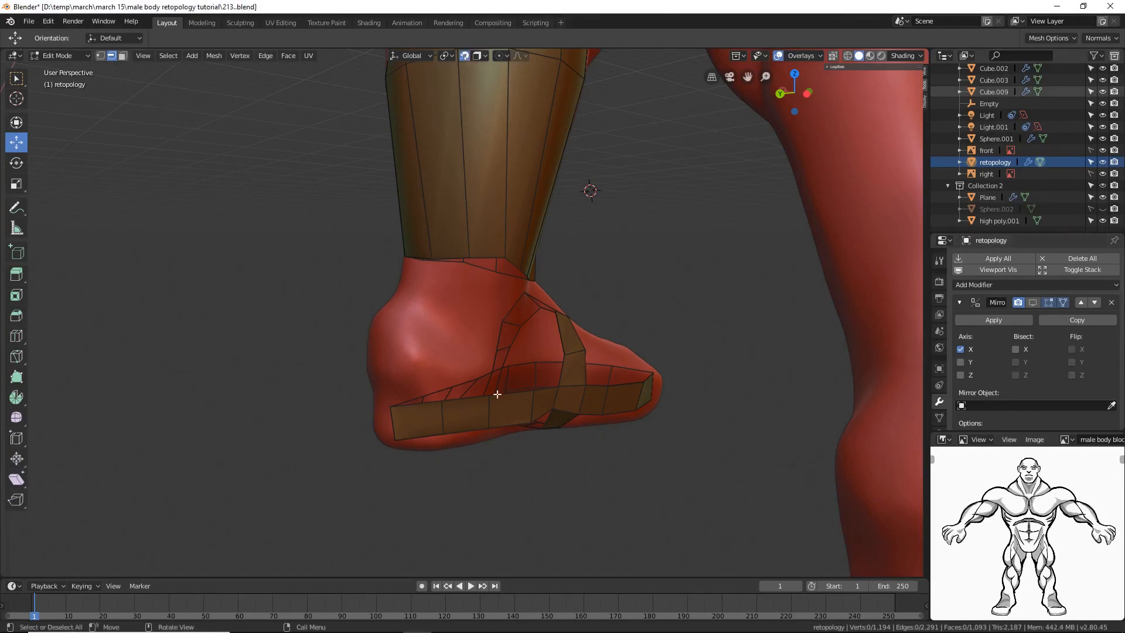
pyautogui.moveTo(534, 399); pyautogui.dragTo(494, 410, button='middle')
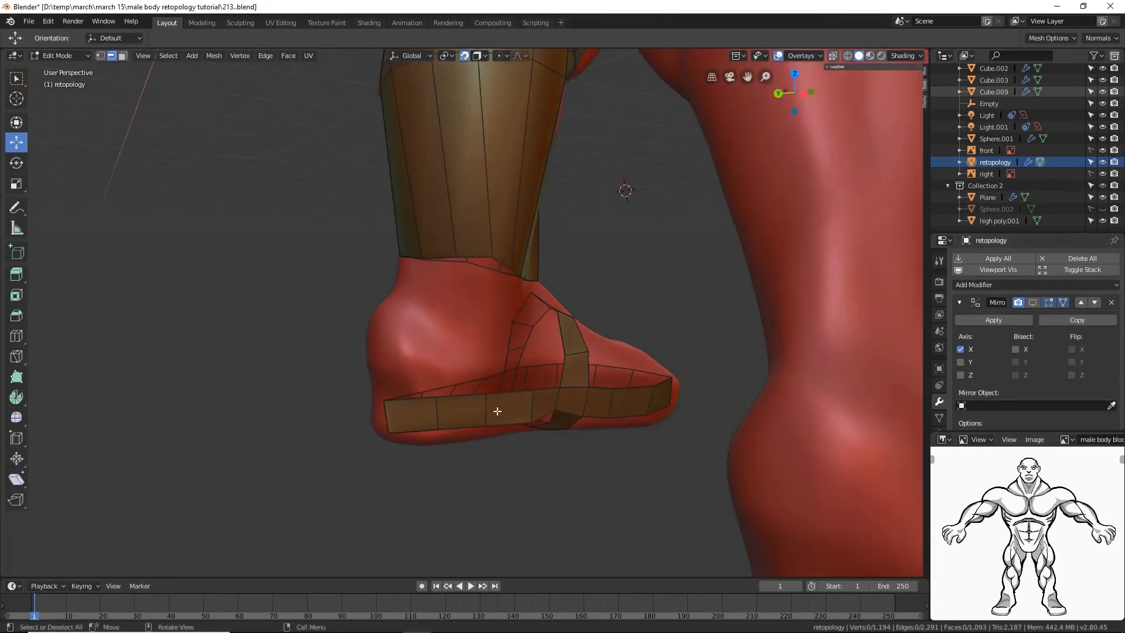
pyautogui.click(487, 410)
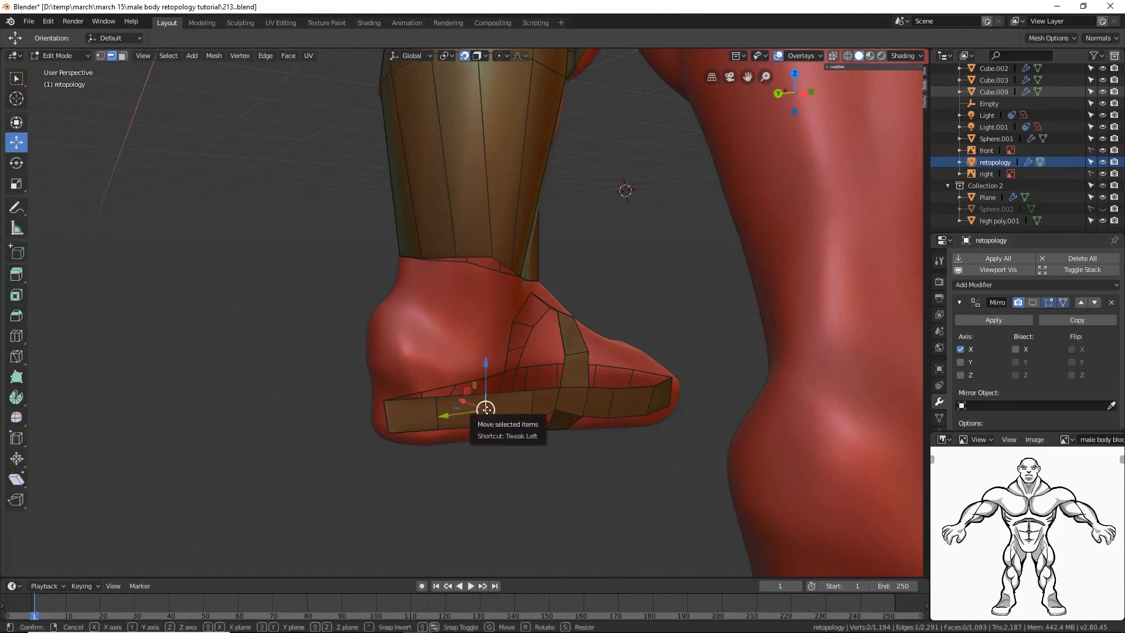
pyautogui.moveTo(486, 409); pyautogui.dragTo(434, 410)
pyautogui.click(432, 405)
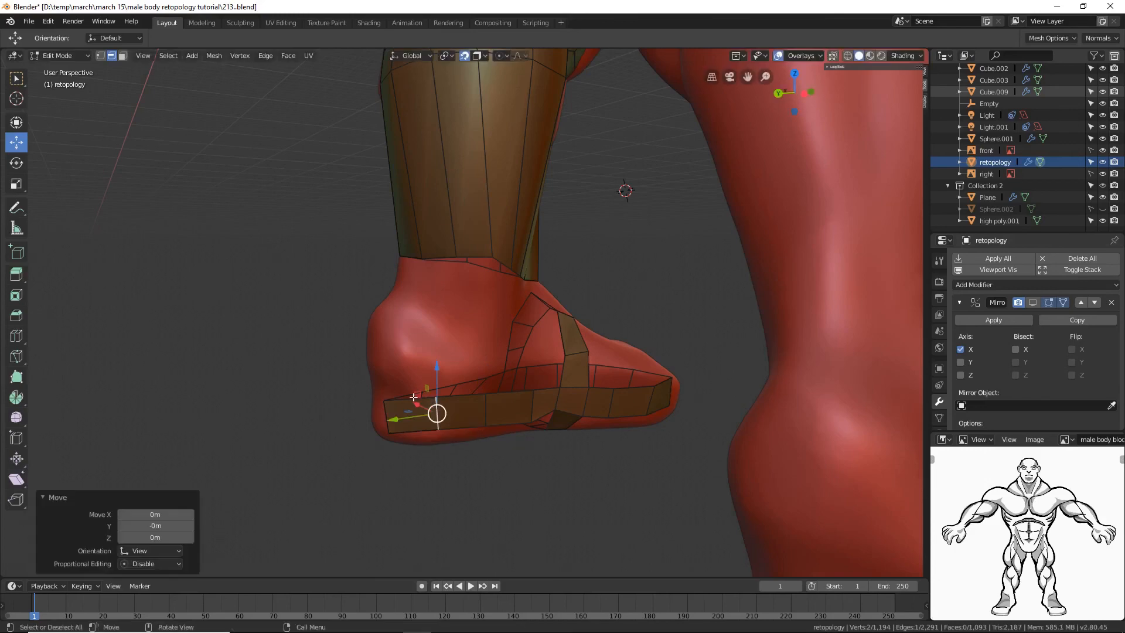
# Step: Snap the three heel strip edges on the outer side onto the foot surface and save the file as 214
pyautogui.moveTo(413, 397); pyautogui.dragTo(603, 386, button='middle')
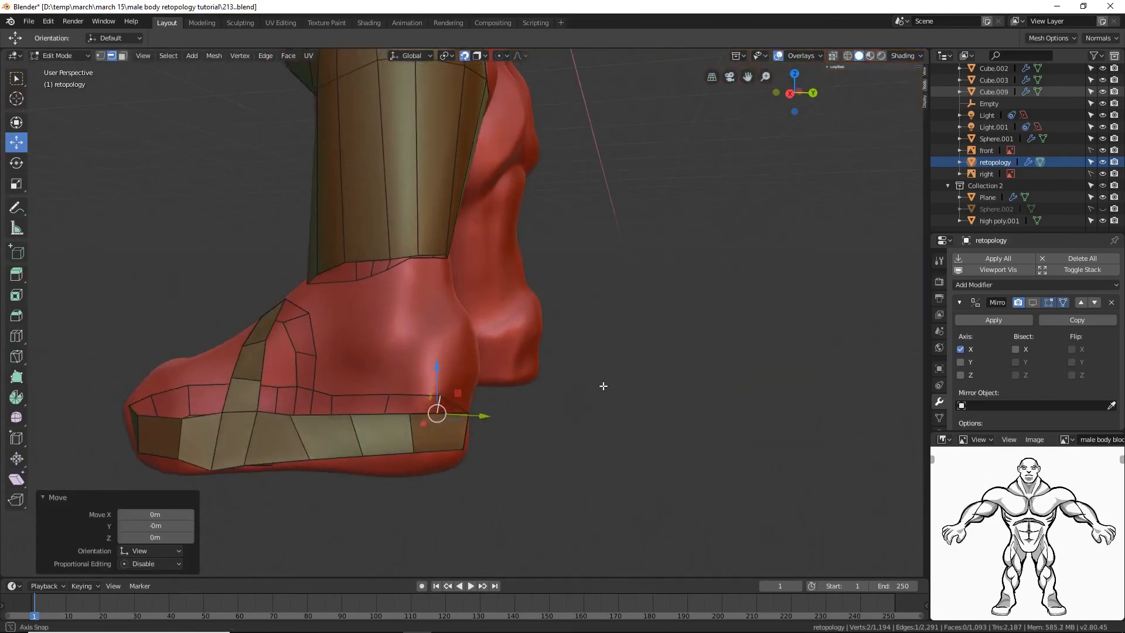
pyautogui.click(412, 444)
pyautogui.moveTo(412, 443); pyautogui.dragTo(295, 440)
pyautogui.click(355, 436)
pyautogui.click(295, 440)
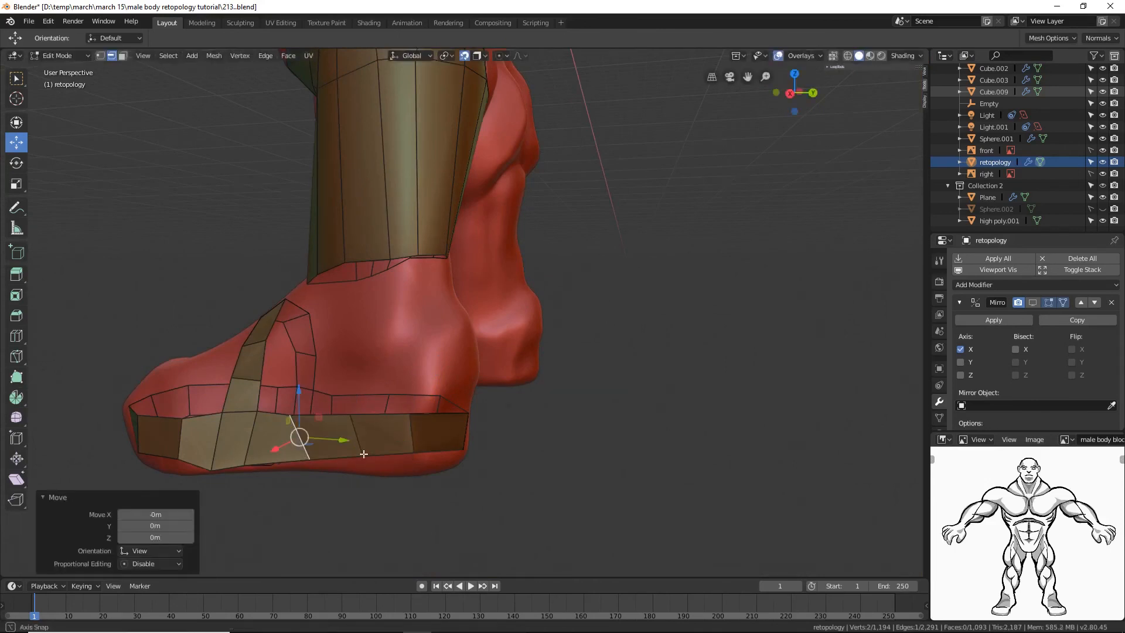
pyautogui.moveTo(363, 454)
pyautogui.mouseDown(button='middle')
pyautogui.moveTo(375, 418)
pyautogui.moveTo(368, 440)
pyautogui.mouseUp(button='middle')
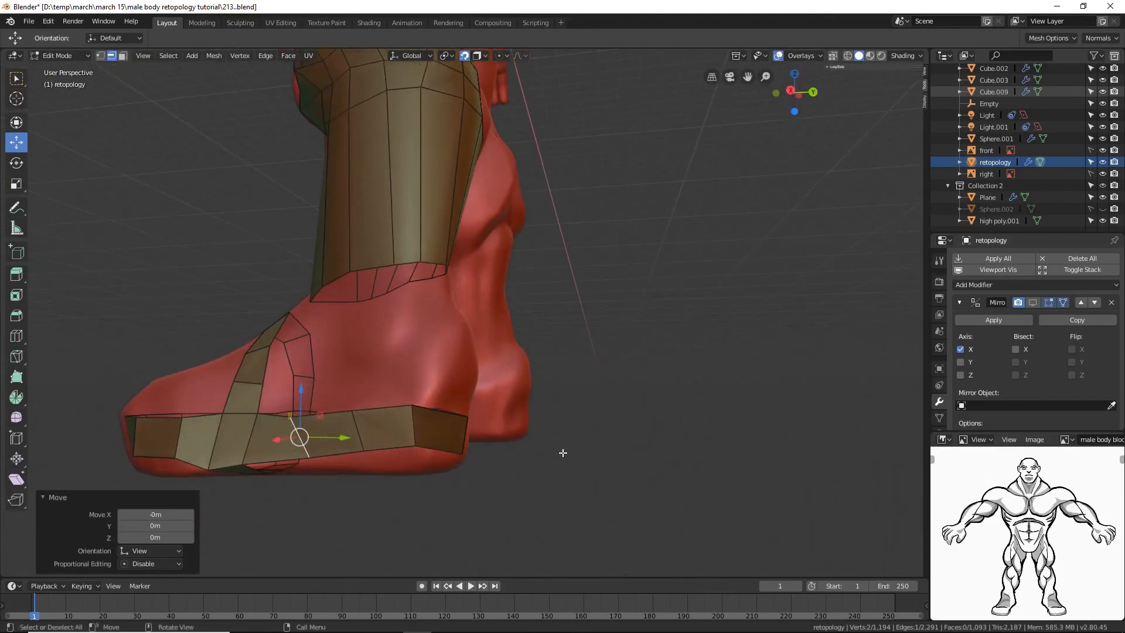
pyautogui.click(694, 470)
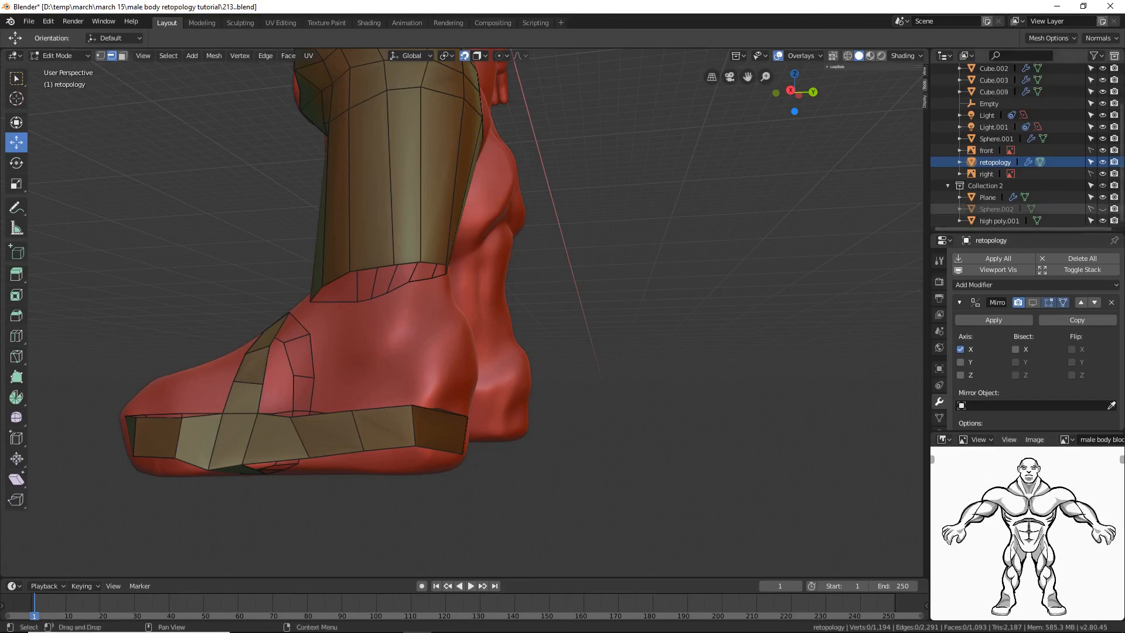
pyautogui.hotkey('ctrl', 'alt', 's')
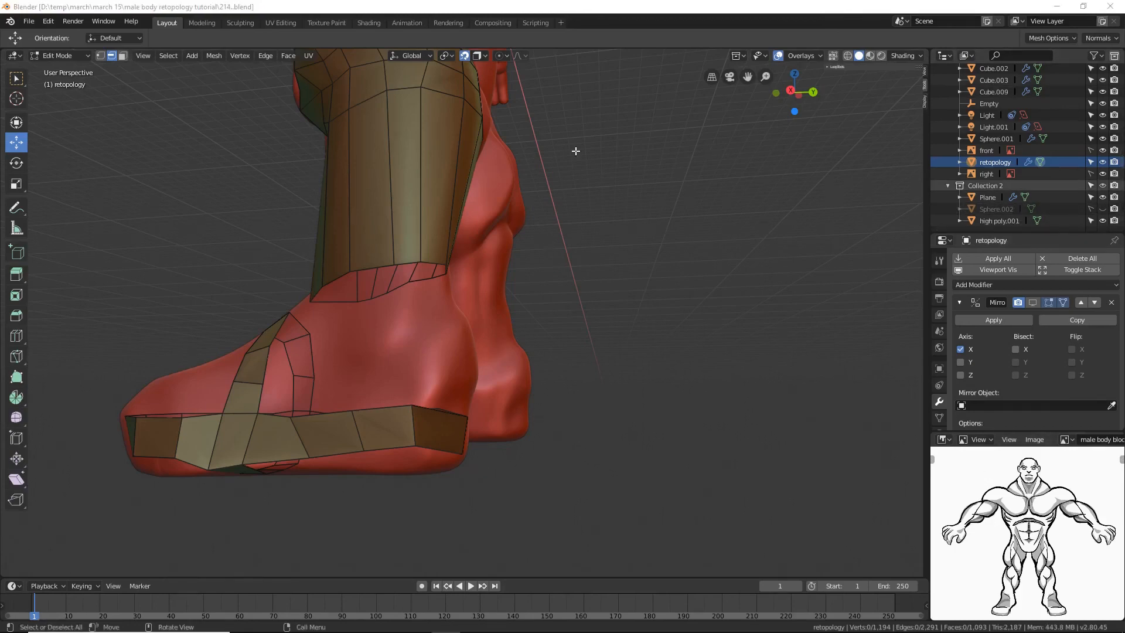
# Step: Add a centred loop cut to the rearmost inner-side face of the heel strip and snap it onto the foot surface
pyautogui.moveTo(620, 193); pyautogui.dragTo(273, 498, button='middle')
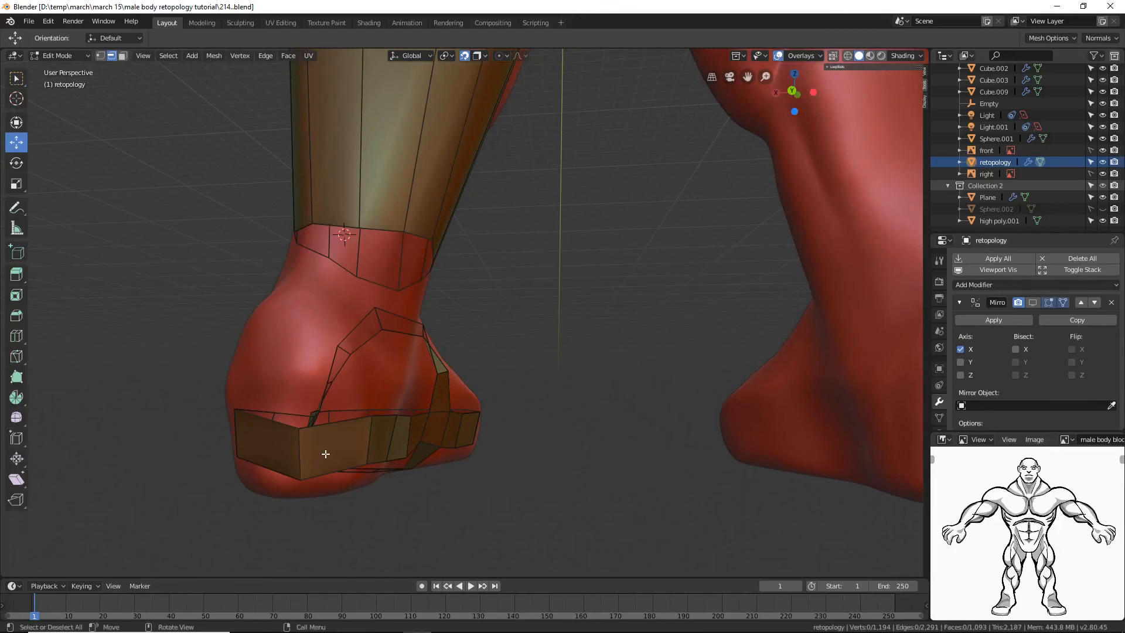
pyautogui.hotkey('ctrl', 'r')
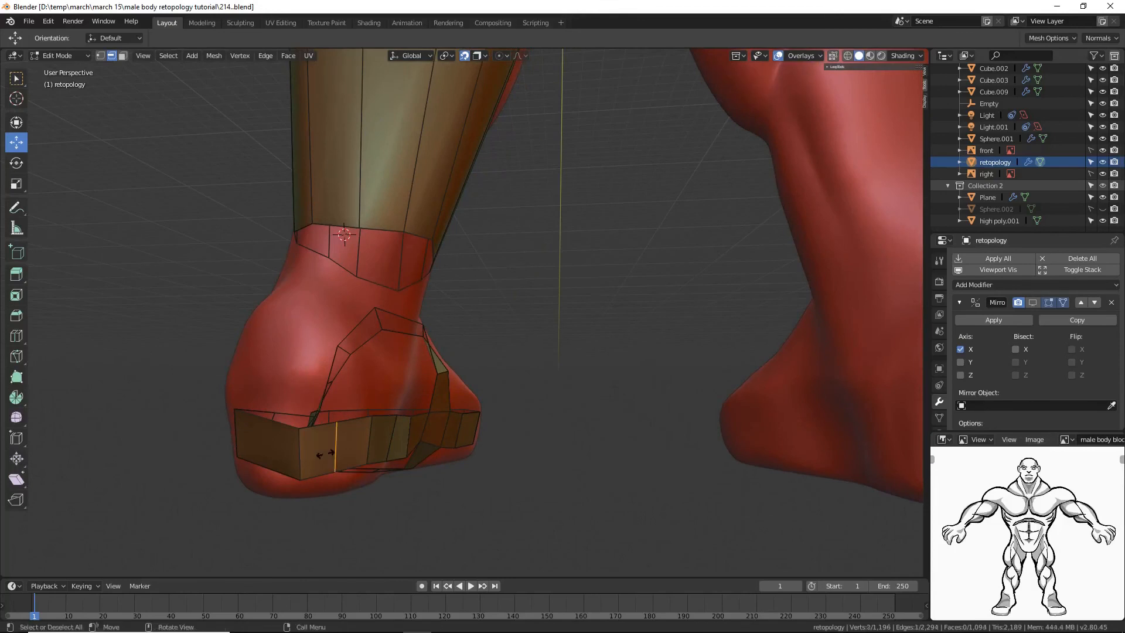
pyautogui.click(325, 453)
pyautogui.click(325, 453)
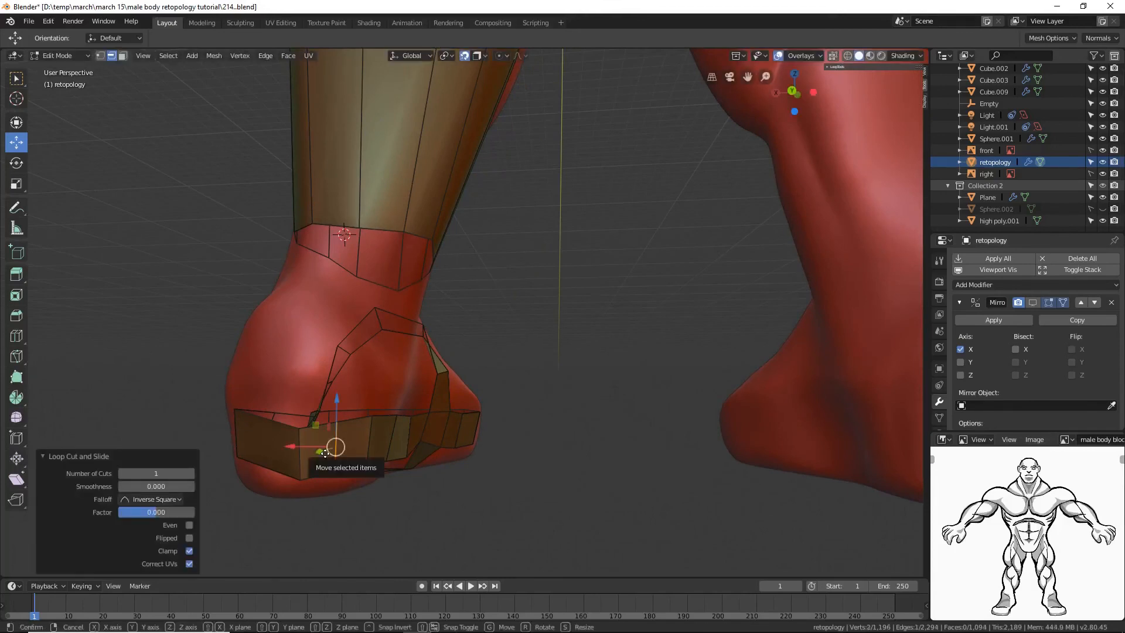
pyautogui.moveTo(325, 453); pyautogui.dragTo(319, 461)
# Step: Add a centred loop cut to the heel strip's back face, snap it onto the foot surface, and save the file as 215
pyautogui.moveTo(321, 455); pyautogui.dragTo(274, 444, button='middle')
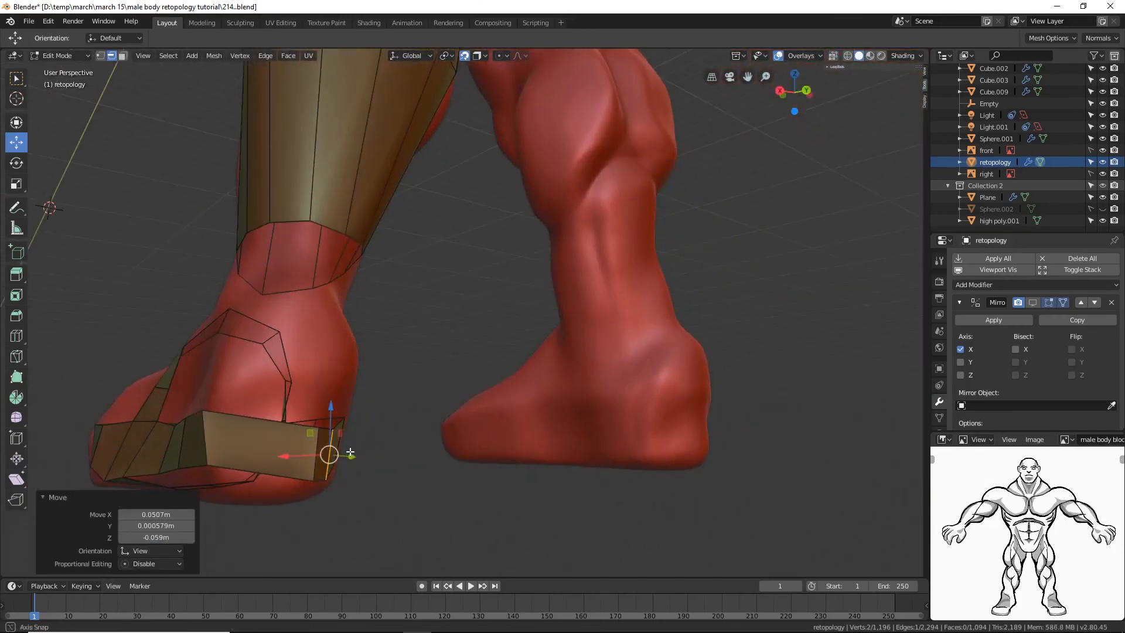
pyautogui.hotkey('ctrl', 'r')
pyautogui.click(277, 442)
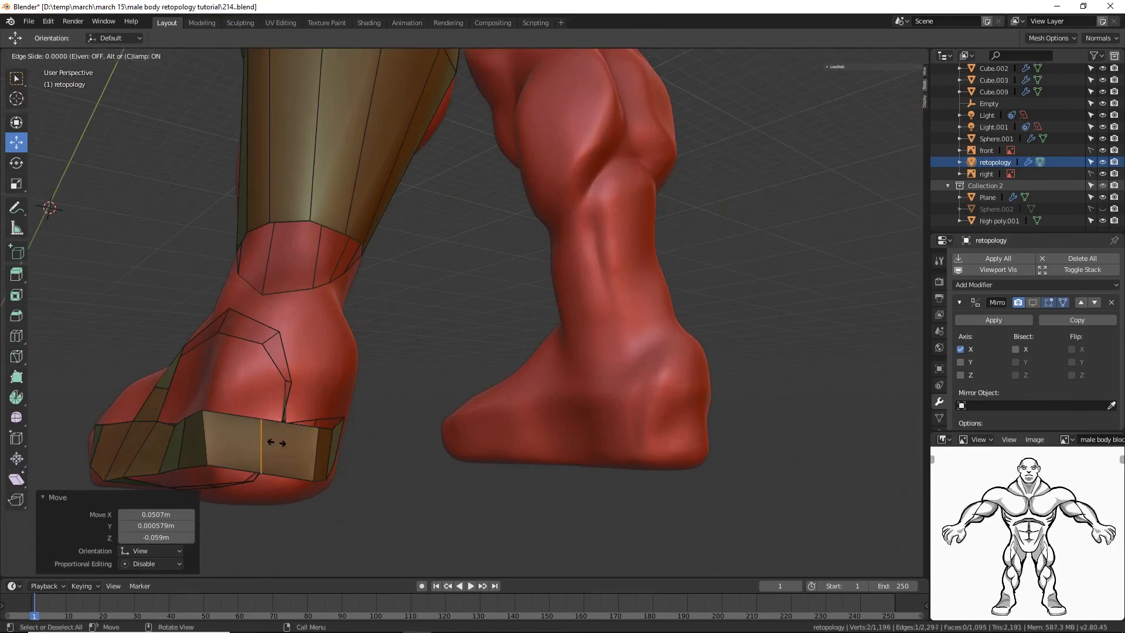
pyautogui.click(277, 442)
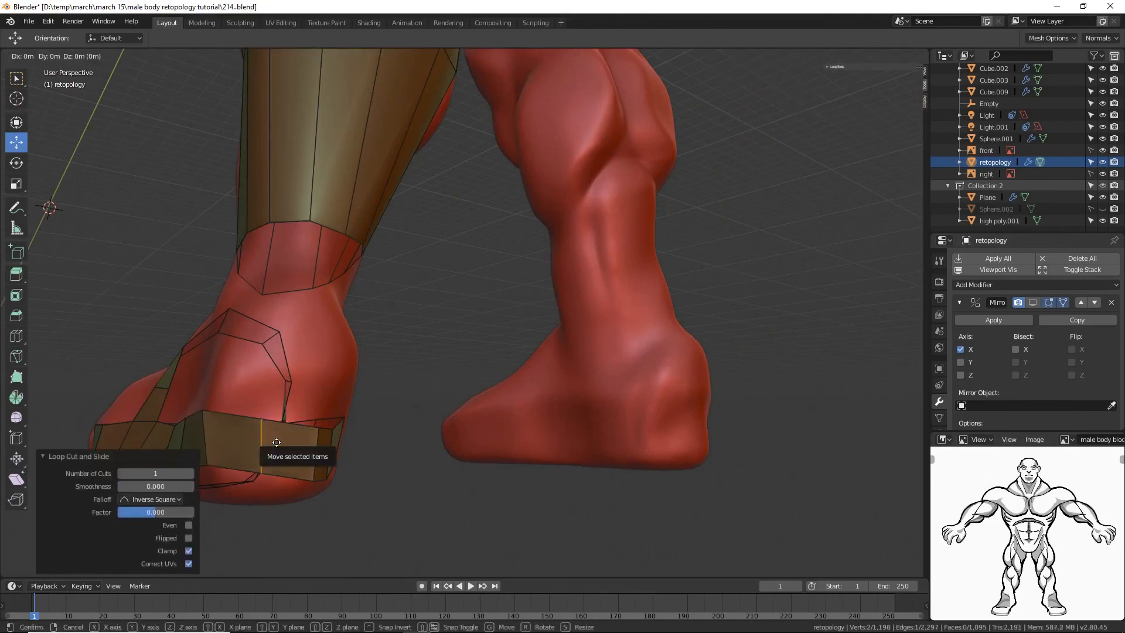
pyautogui.click(277, 443)
pyautogui.moveTo(277, 443); pyautogui.dragTo(362, 472, button='middle')
pyautogui.click(595, 479)
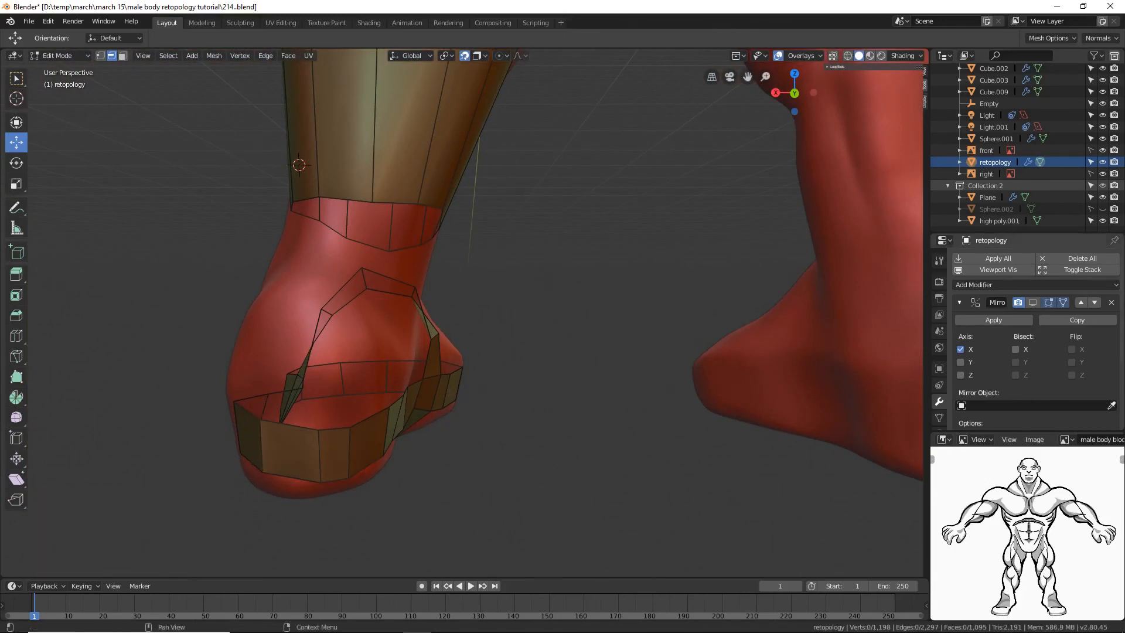
pyautogui.hotkey('ctrl', 'alt', 's')
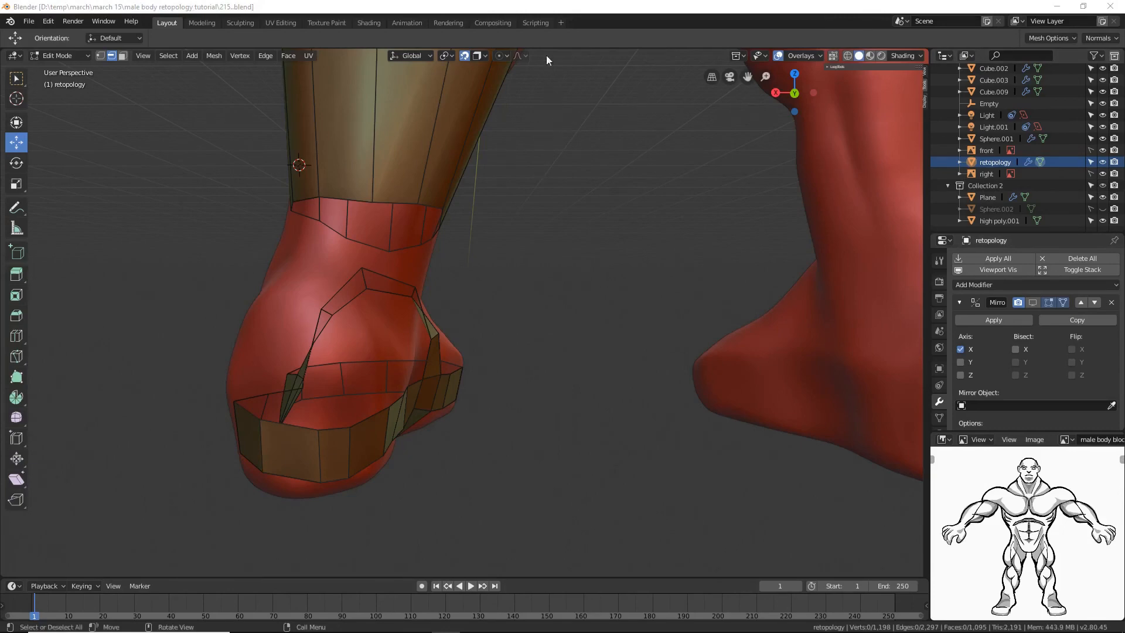
pyautogui.click(540, 11)
pyautogui.moveTo(301, 368); pyautogui.dragTo(432, 375, button='middle')
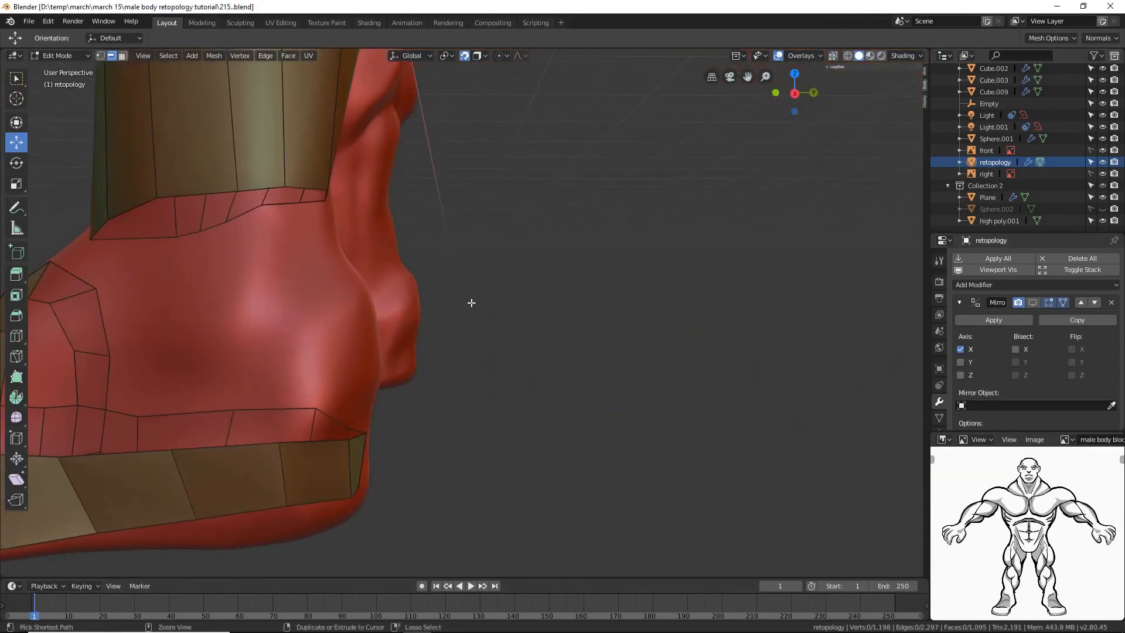
pyautogui.keyDown('ctrl'); pyautogui.moveTo(475, 298); pyautogui.dragTo(472, 305, button='middle'); pyautogui.keyUp('ctrl')
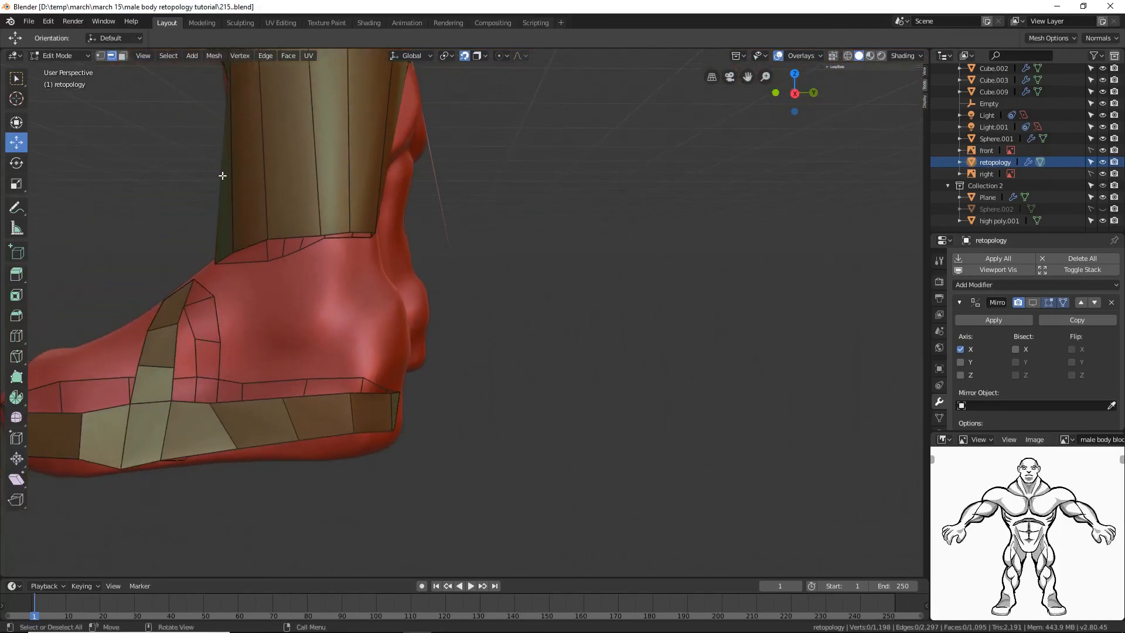
pyautogui.moveTo(399, 388); pyautogui.dragTo(324, 397, button='middle')
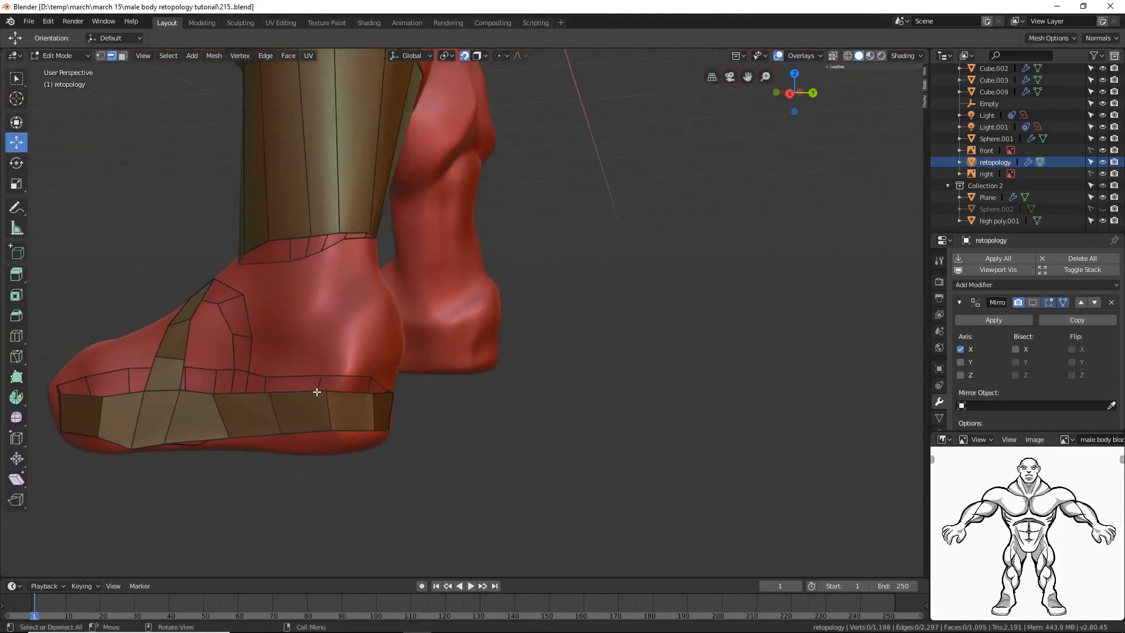
# Step: Extrude a strip of four faces from the heel strip's outer upper edge up and around the back of the heel to the inner side
pyautogui.click(317, 391)
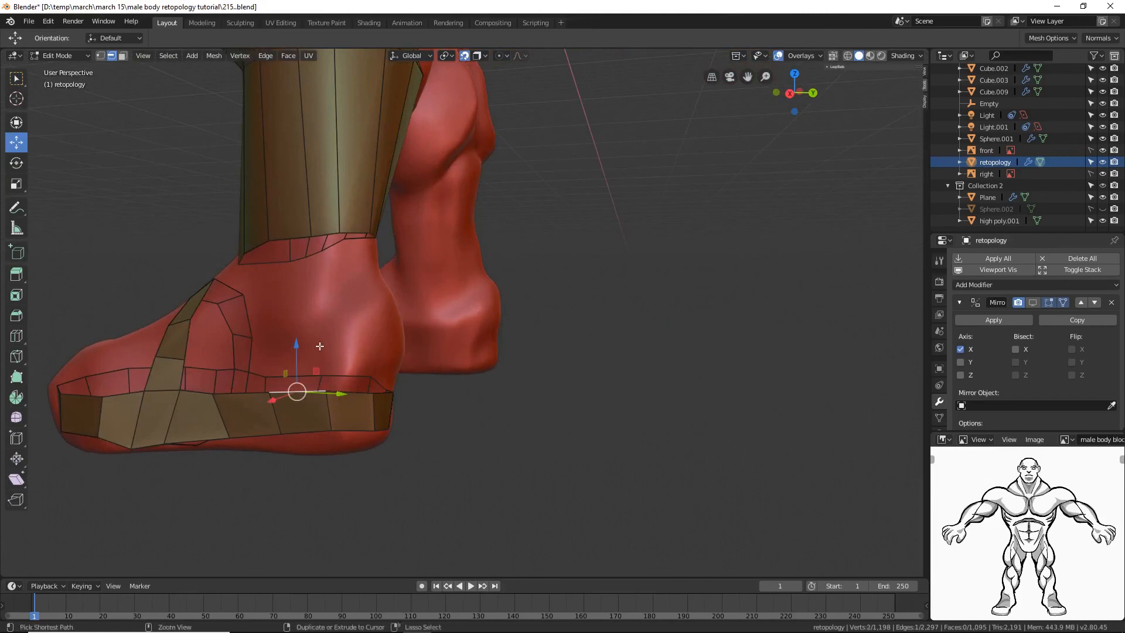
pyautogui.keyDown('ctrl'); pyautogui.rightClick(341, 319); pyautogui.keyUp('ctrl')
pyautogui.keyDown('ctrl'); pyautogui.rightClick(346, 295); pyautogui.keyUp('ctrl')
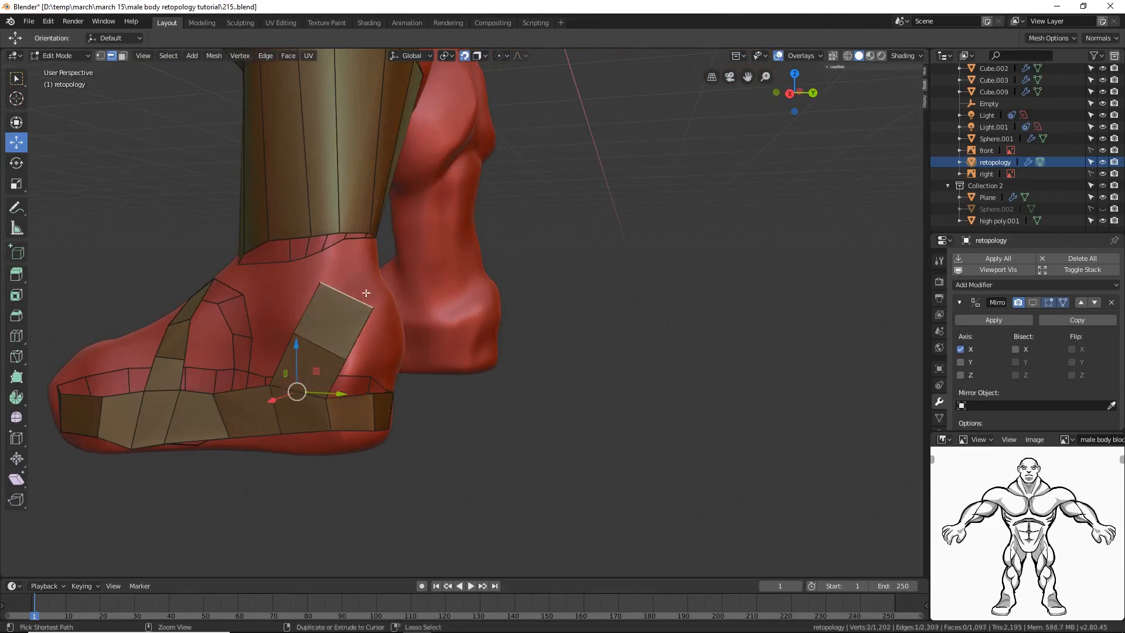
pyautogui.moveTo(515, 334); pyautogui.dragTo(416, 296, button='middle')
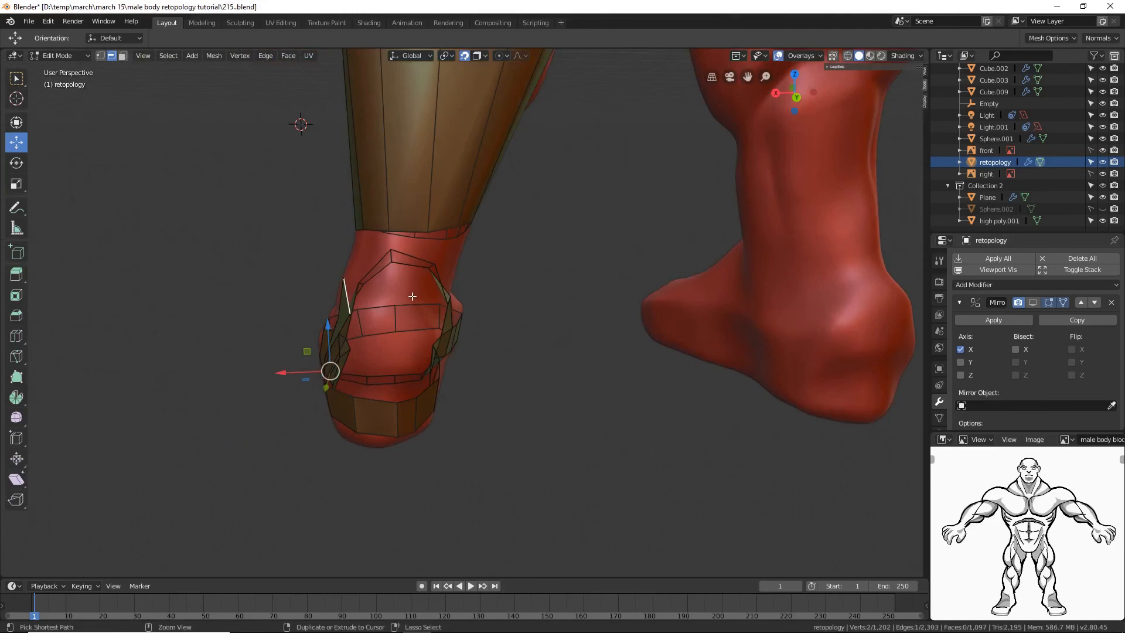
pyautogui.keyDown('ctrl'); pyautogui.rightClick(412, 296); pyautogui.keyUp('ctrl')
pyautogui.moveTo(517, 351); pyautogui.dragTo(444, 342, button='middle')
pyautogui.keyDown('ctrl'); pyautogui.rightClick(434, 343); pyautogui.keyUp('ctrl')
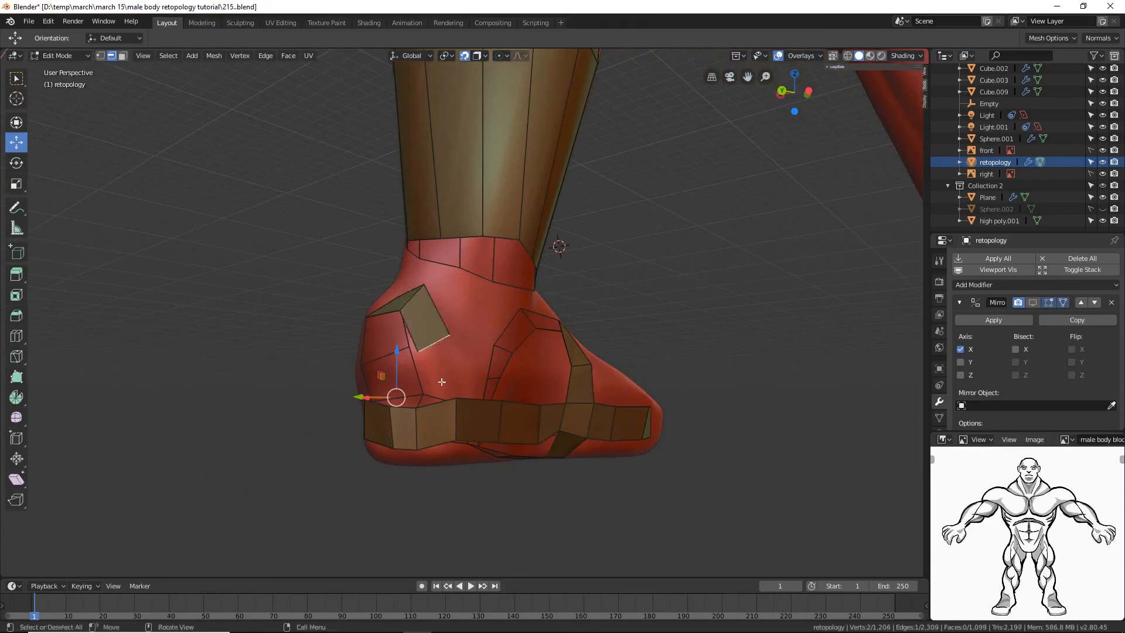
# Step: Fill the gap between the new strip's end and the heel strip's inner upper edge with a face, and save the file as 216
pyautogui.keyDown('shift'); pyautogui.click(437, 402); pyautogui.keyUp('shift')
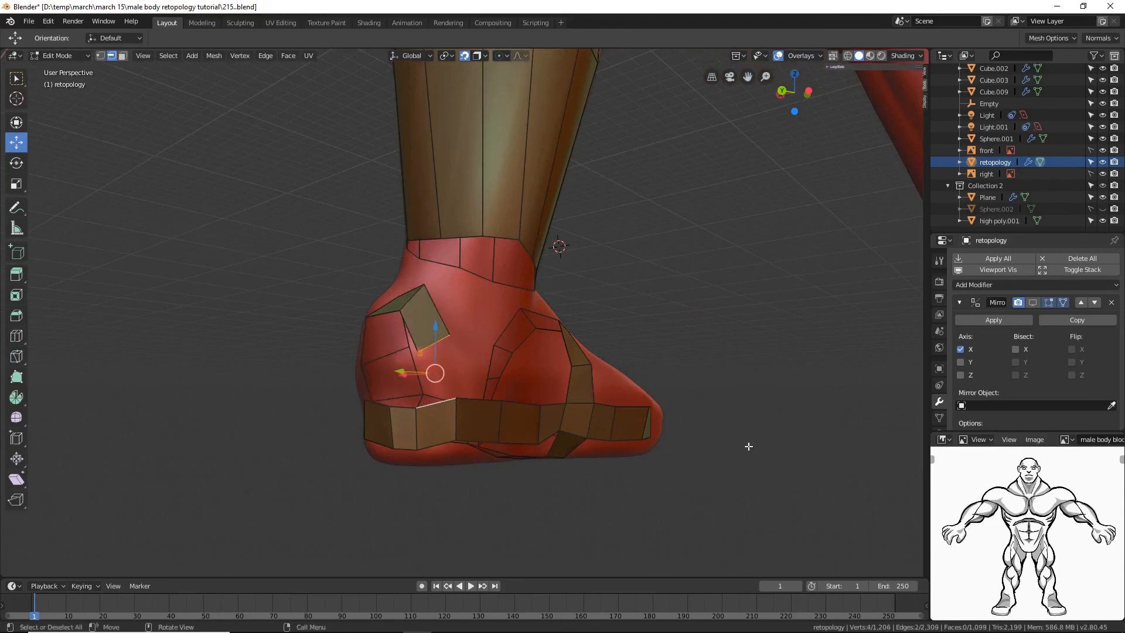
pyautogui.press('f')
pyautogui.hotkey('alt', 'a')
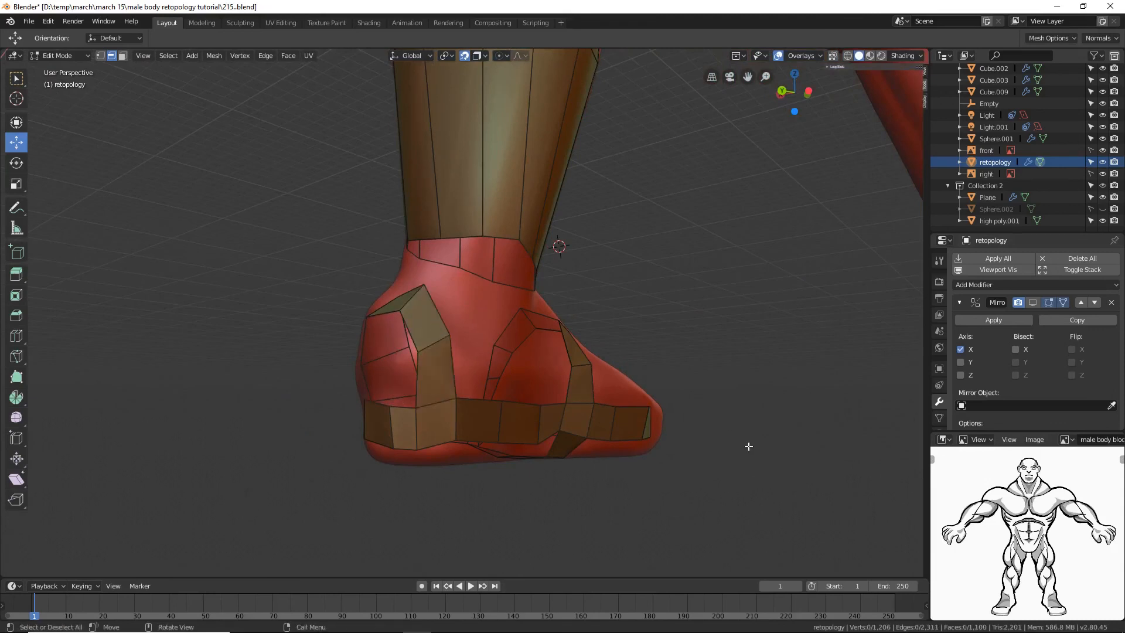
pyautogui.hotkey('ctrl', 'alt', 's')
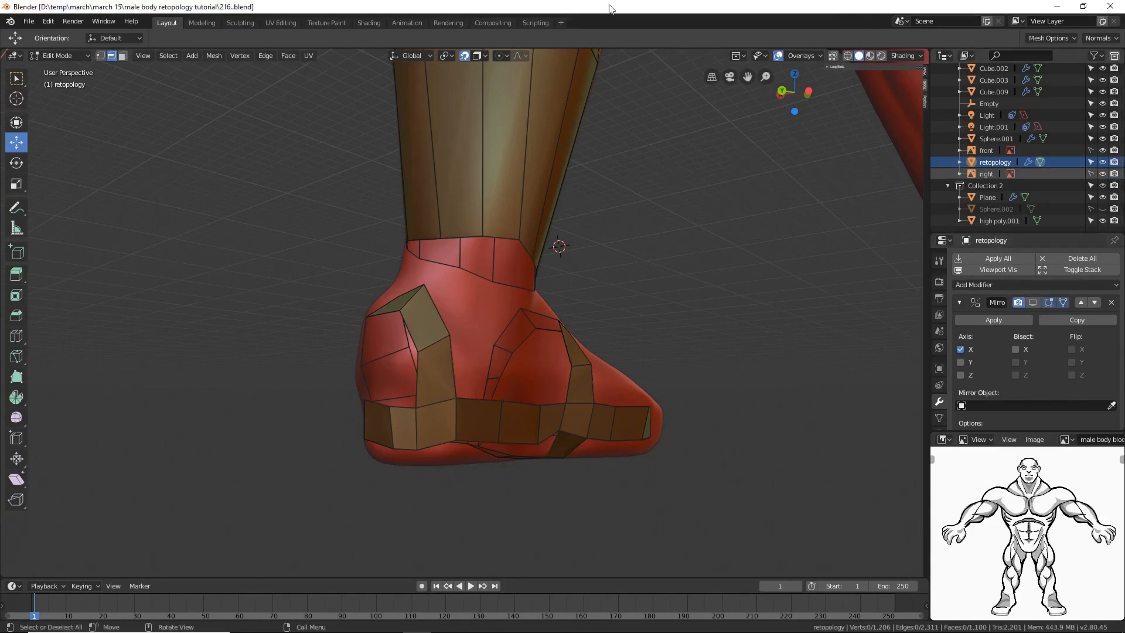
# Step: Add one centred vertical loop cut to the top face of the new strip at the back of the heel
pyautogui.moveTo(563, 205); pyautogui.dragTo(607, 316, button='middle')
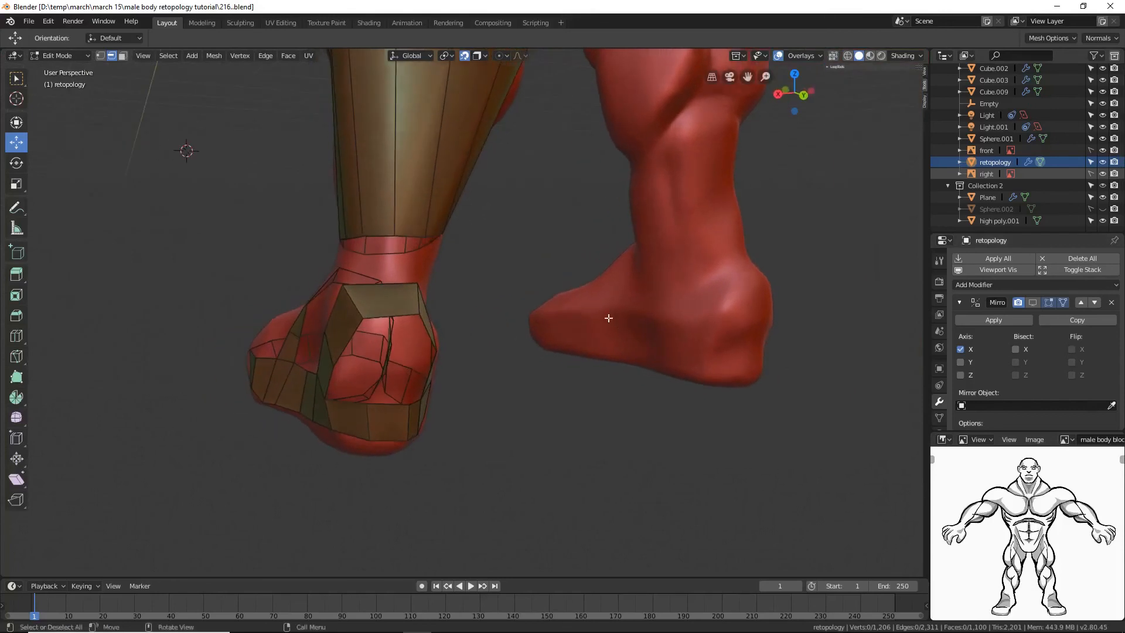
pyautogui.hotkey('ctrl', 'r')
pyautogui.click(391, 297)
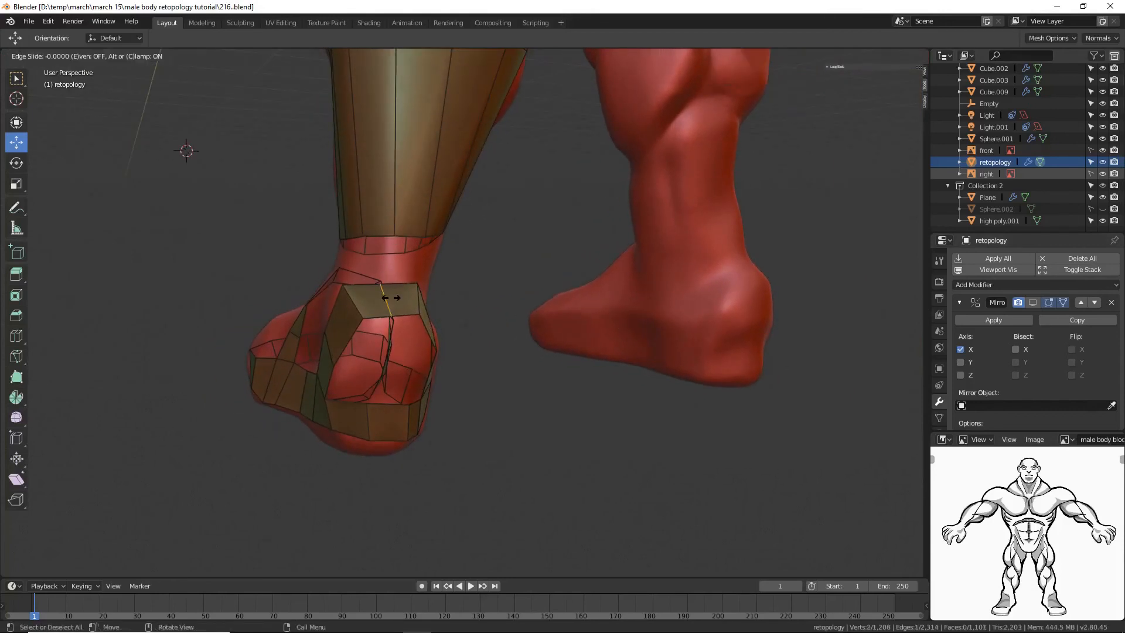
pyautogui.click(391, 298)
# Step: Bridge the two lower edges at the back of the leg with the heel arch's two top edges using box selection, and save the file as 217
pyautogui.moveTo(441, 304); pyautogui.dragTo(427, 255, button='middle')
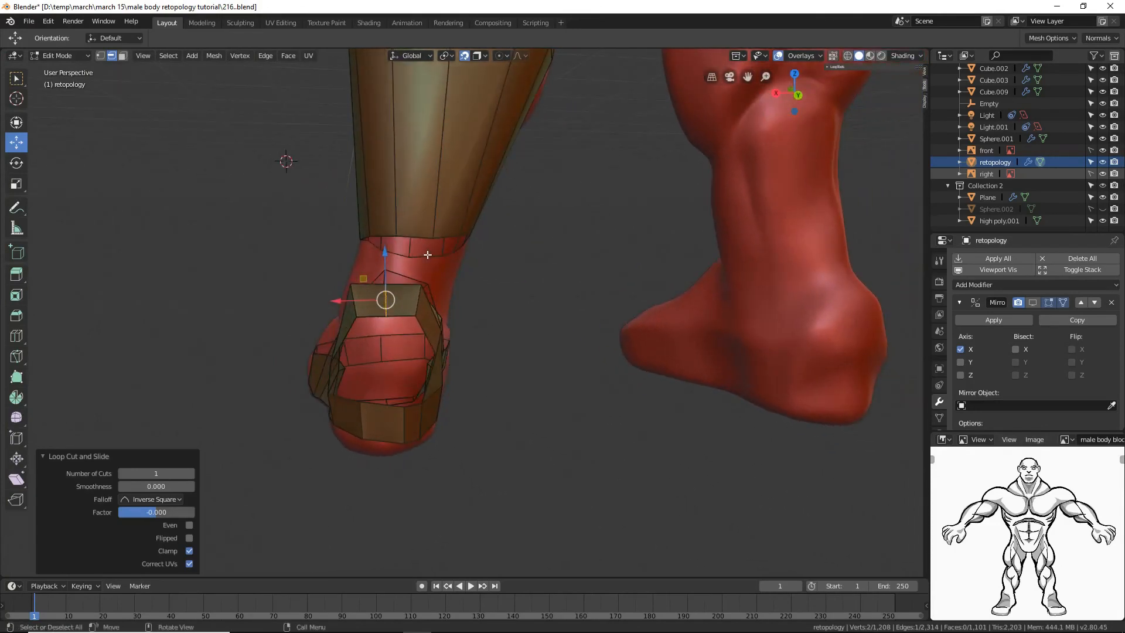
pyautogui.click(413, 239)
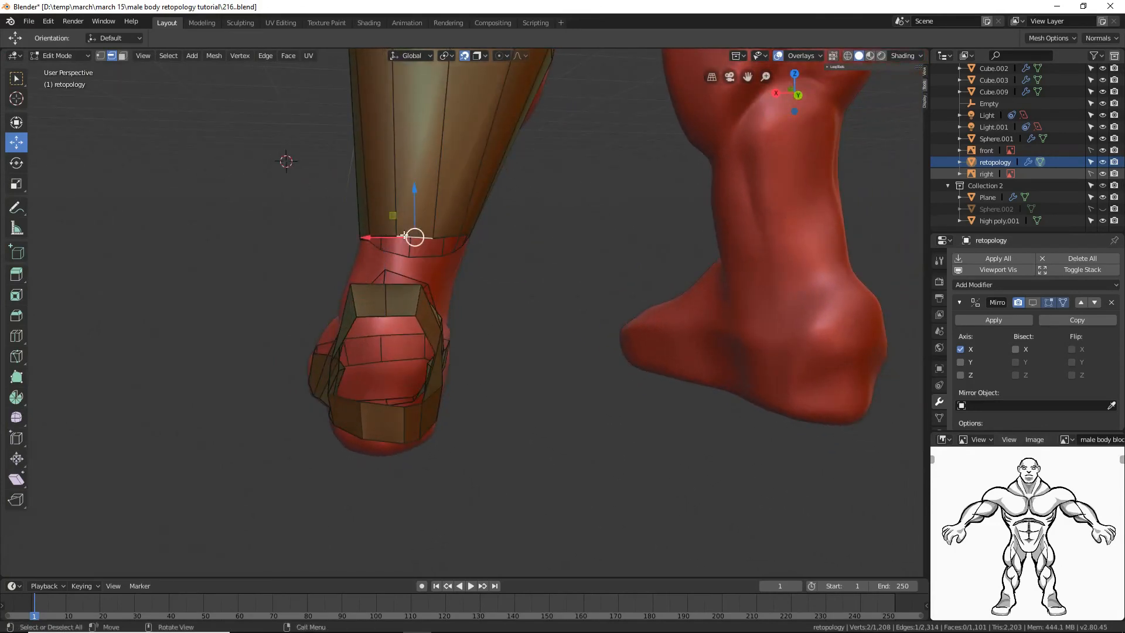
pyautogui.click(17, 77)
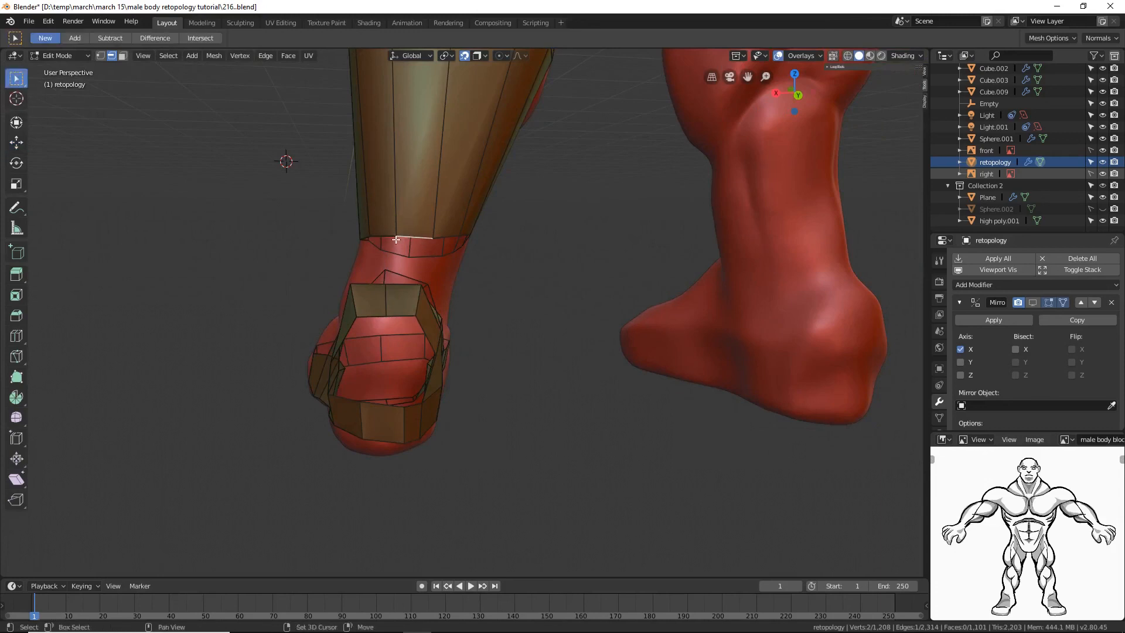
pyautogui.keyDown('shift'); pyautogui.click(417, 282); pyautogui.keyUp('shift')
pyautogui.keyDown('shift'); pyautogui.click(403, 284); pyautogui.keyUp('shift')
pyautogui.keyDown('shift'); pyautogui.click(368, 284); pyautogui.keyUp('shift')
pyautogui.hotkey('ctrl', 'e')
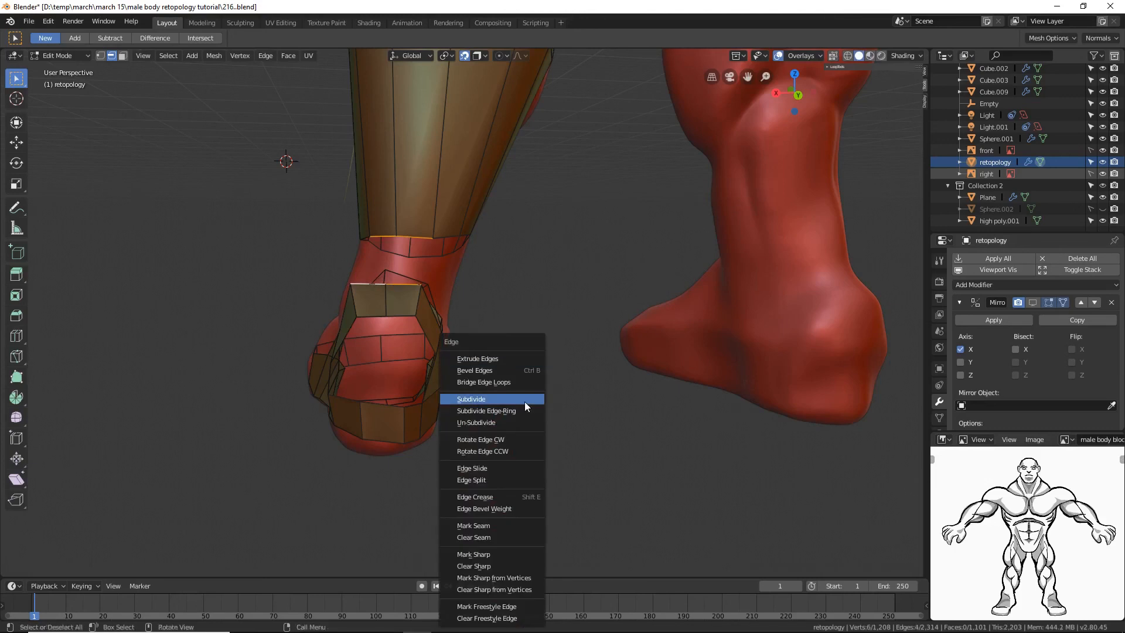
pyautogui.click(527, 385)
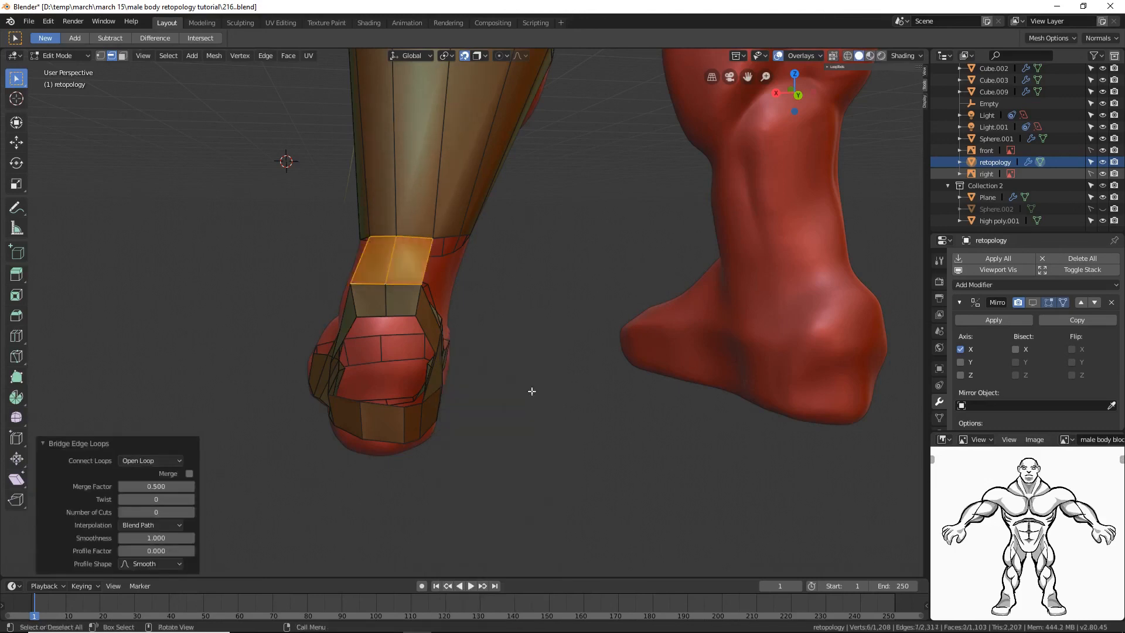
pyautogui.click(582, 432)
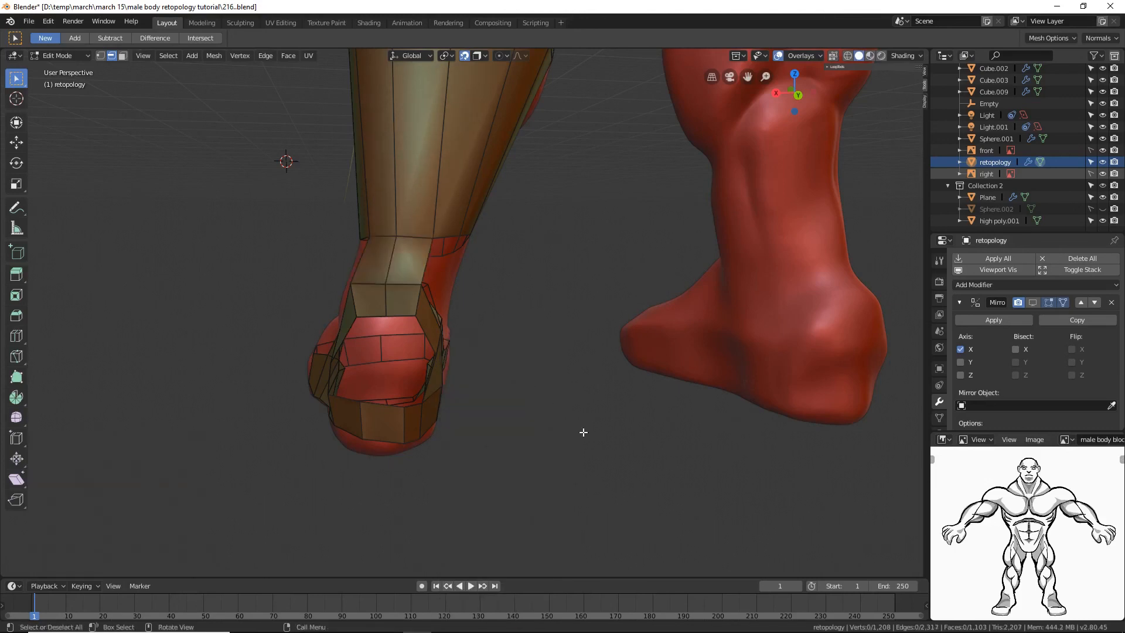
pyautogui.hotkey('ctrl', 'alt', 's')
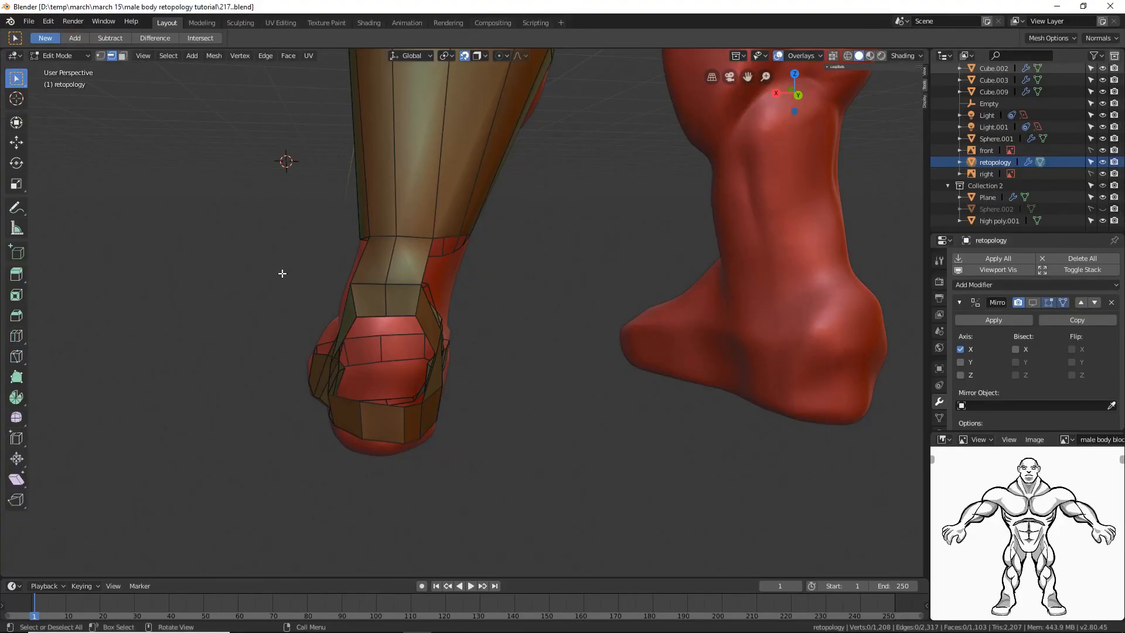
# Step: Add one centred vertical loop cut to the top face of the strip crossing the front of the ankle
pyautogui.moveTo(281, 274); pyautogui.dragTo(545, 296, button='middle')
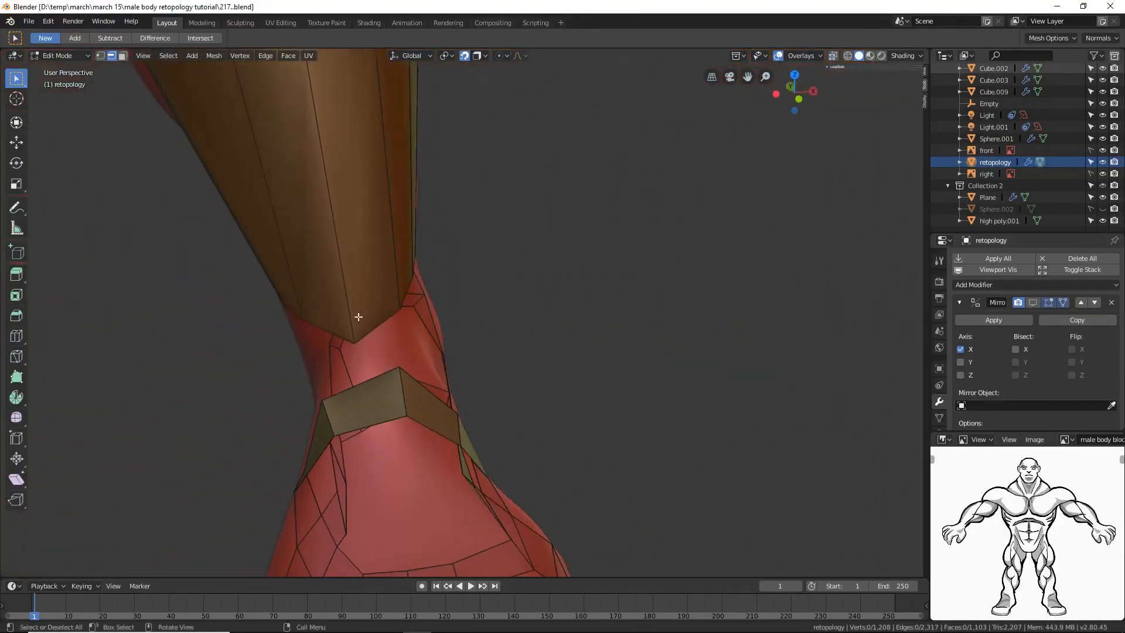
pyautogui.hotkey('ctrl', 'r')
pyautogui.click(370, 397)
pyautogui.click(370, 397)
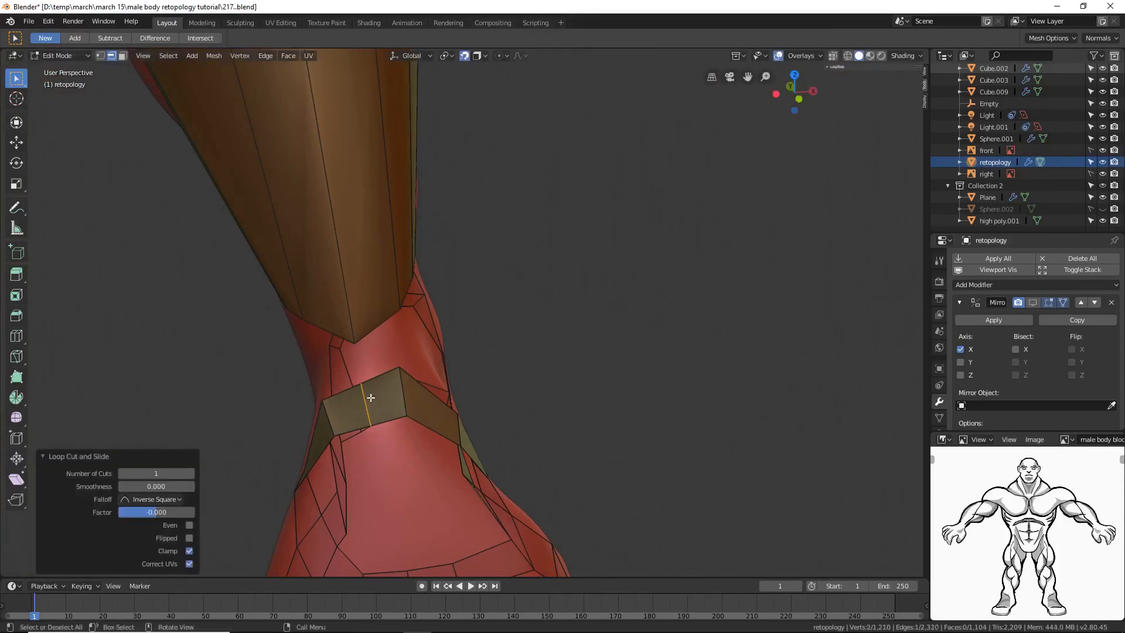
pyautogui.click(606, 364)
# Step: Bridge the two lower edges at the front of the leg with the two upper edges of the front ankle strip
pyautogui.moveTo(530, 363)
pyautogui.mouseDown(button='middle')
pyautogui.moveTo(552, 359)
pyautogui.moveTo(522, 352)
pyautogui.mouseUp(button='middle')
pyautogui.click(380, 331)
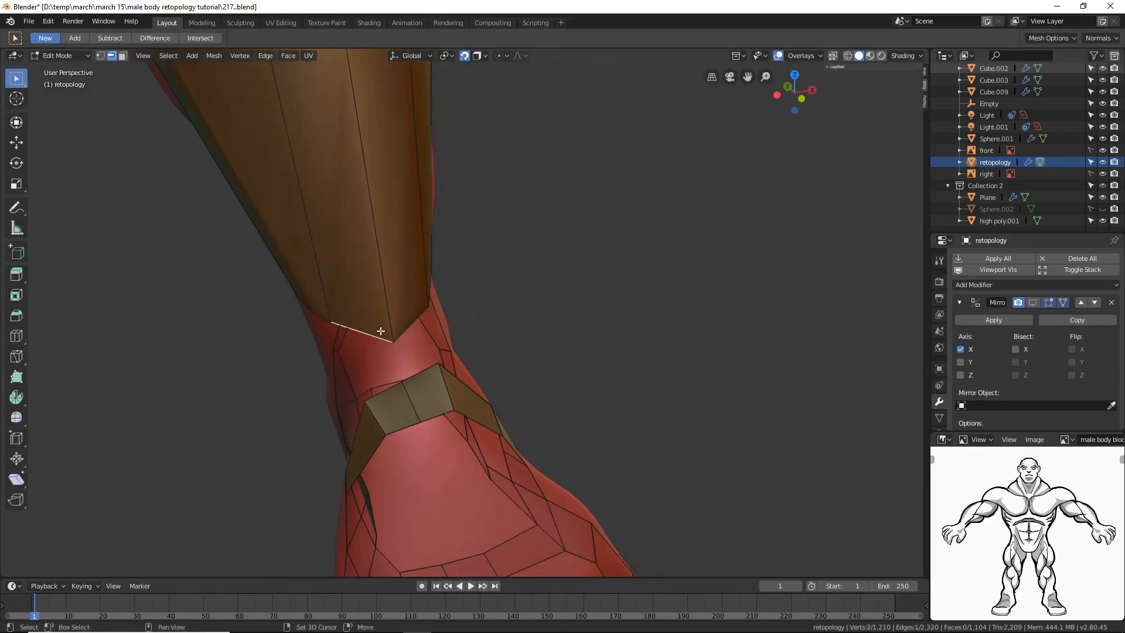
pyautogui.keyDown('shift'); pyautogui.click(416, 323); pyautogui.keyUp('shift')
pyautogui.keyDown('shift'); pyautogui.click(386, 392); pyautogui.keyUp('shift')
pyautogui.keyDown('shift'); pyautogui.click(422, 373); pyautogui.keyUp('shift')
pyautogui.hotkey('ctrl', 'e')
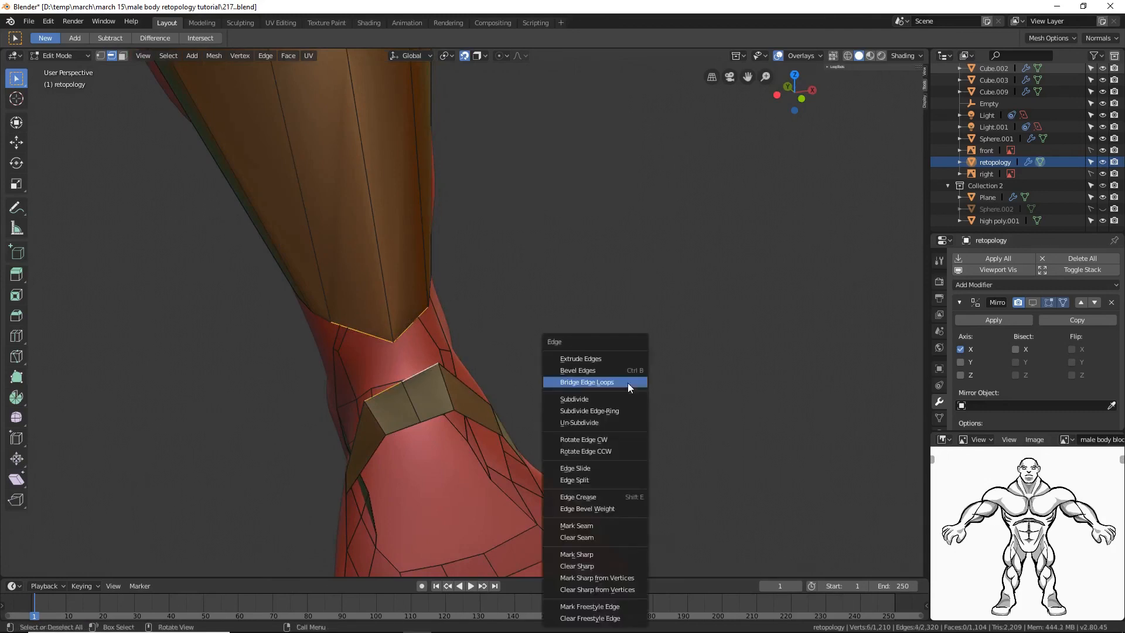
pyautogui.click(627, 382)
pyautogui.click(627, 383)
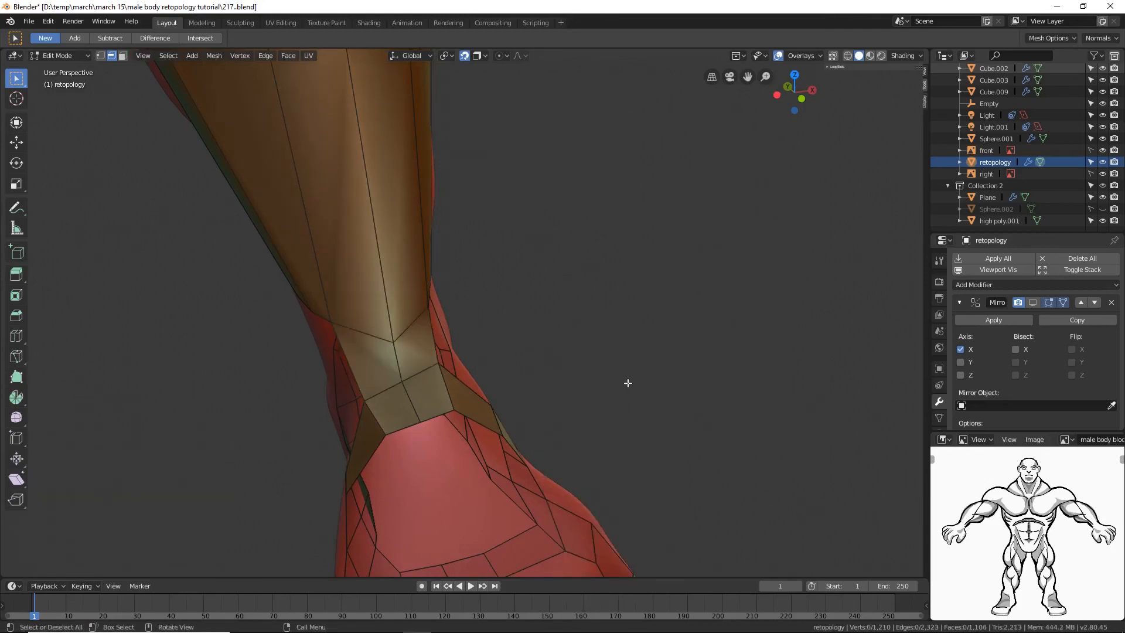